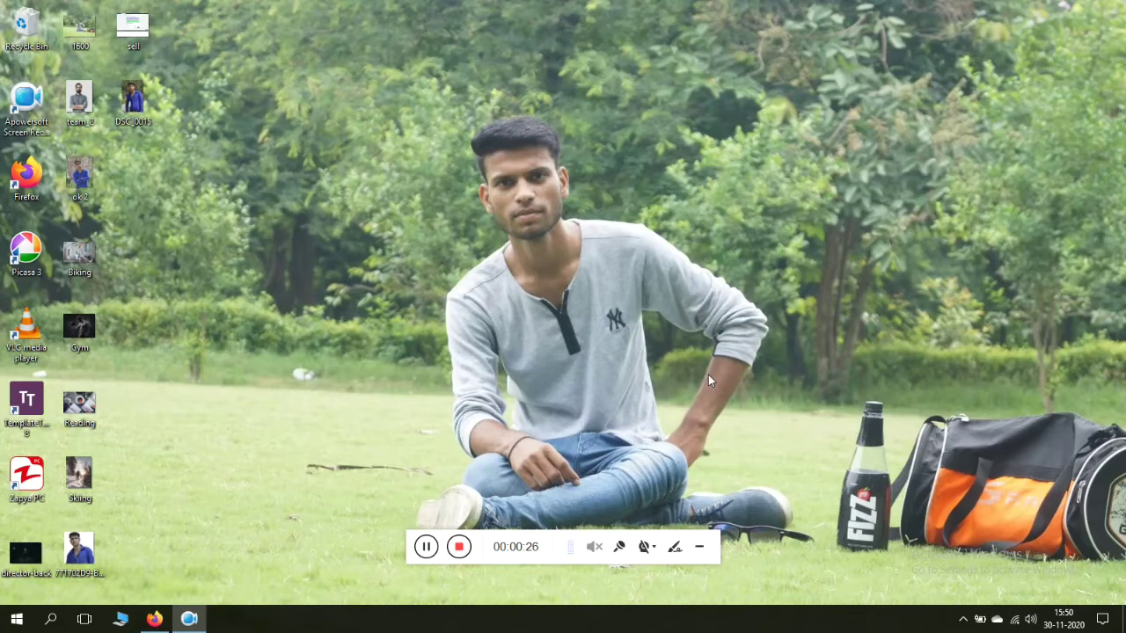
Step: Bring Firefox forward and open the Gmail inbox from the 'gm' address-bar suggestion
{"action": "left_click", "coordinate": [154, 619]}
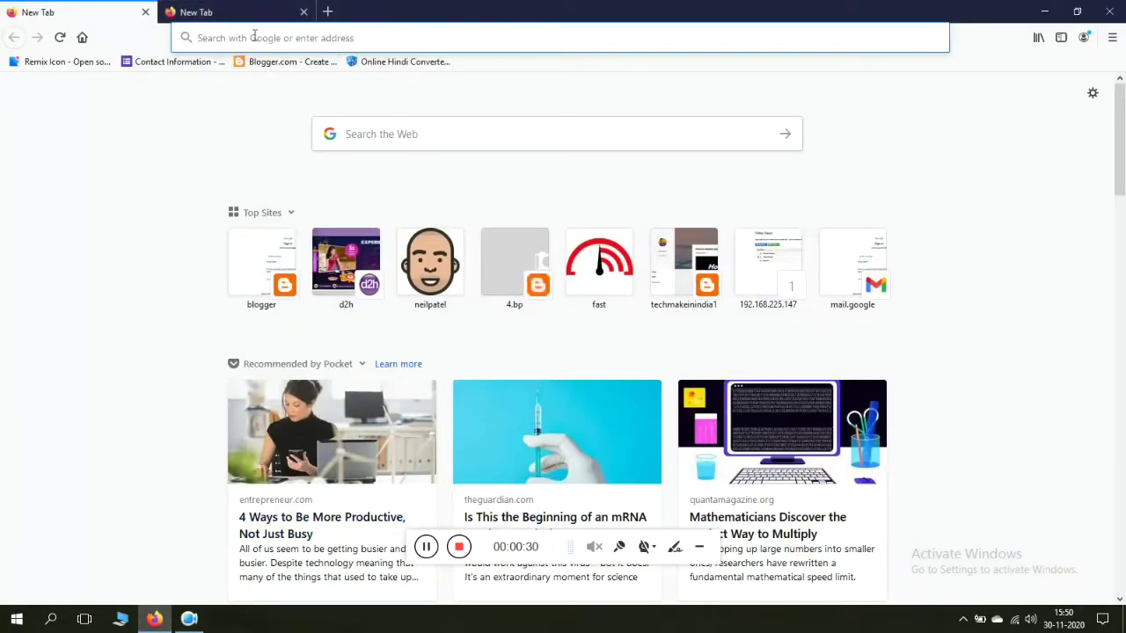
{"action": "left_click", "coordinate": [254, 37]}
{"action": "left_click", "coordinate": [105, 214]}
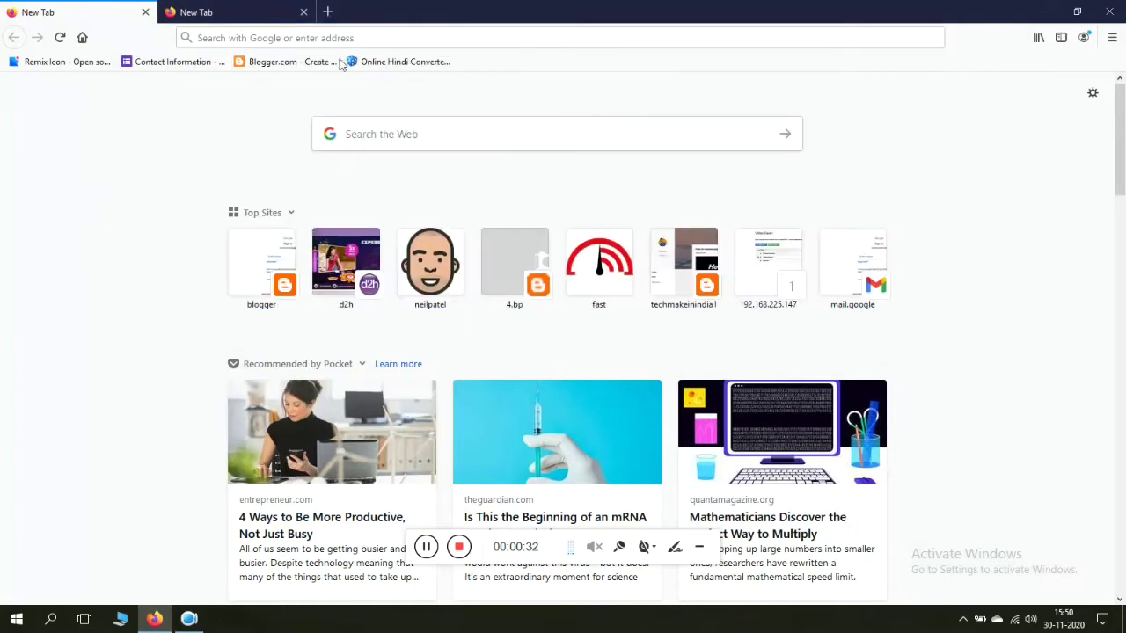
{"action": "left_click", "coordinate": [473, 132]}
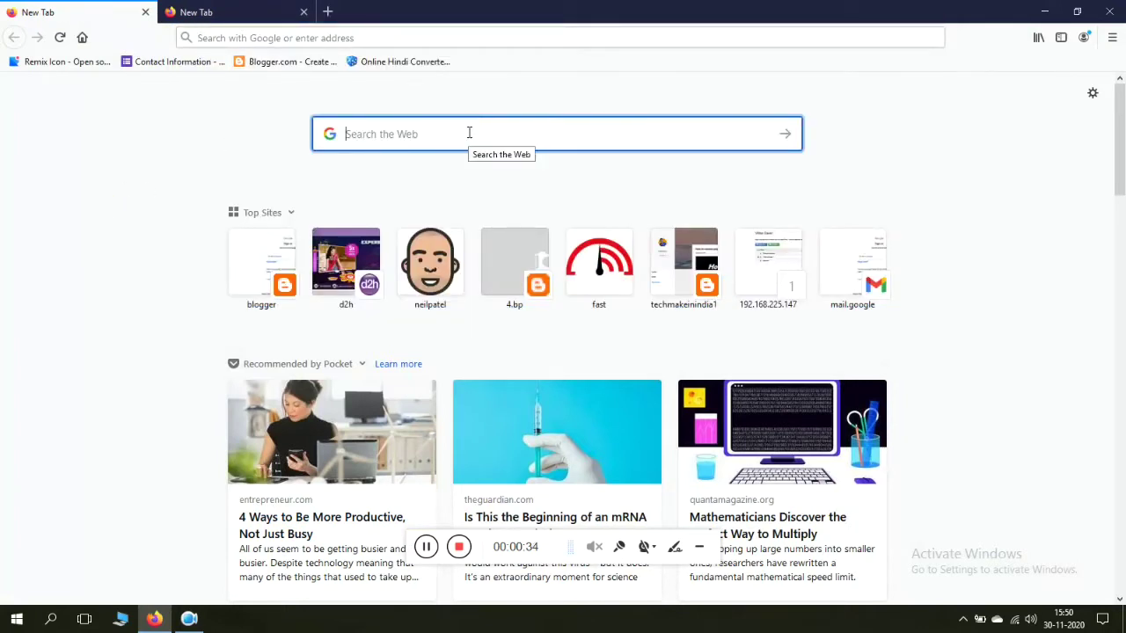
{"action": "type", "text": "gmai"}
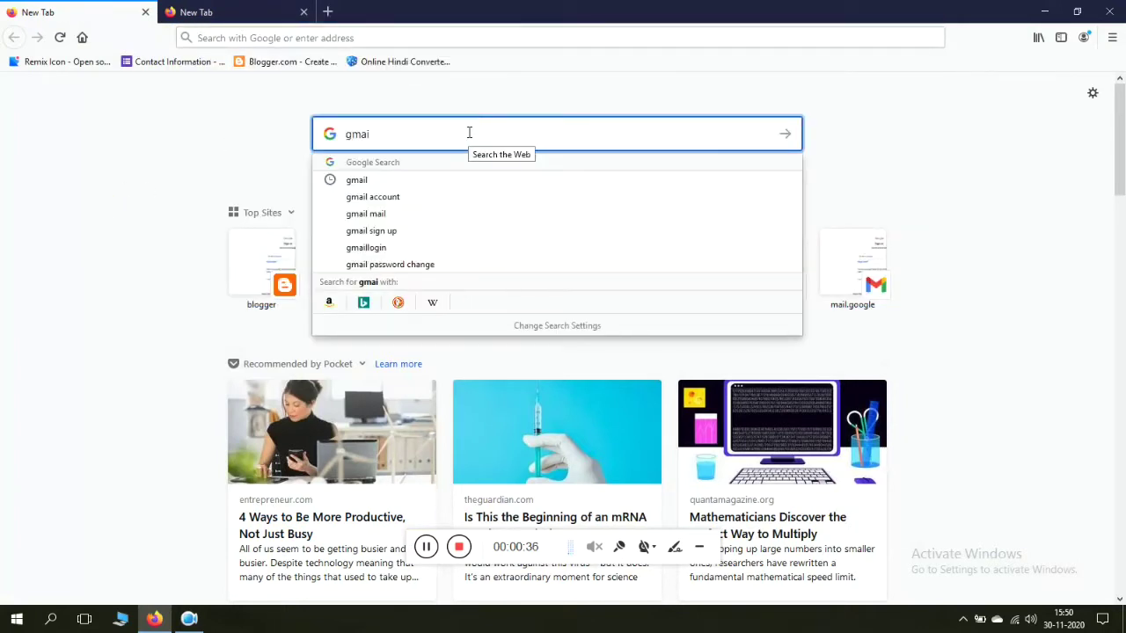
{"action": "key", "text": "Escape"}
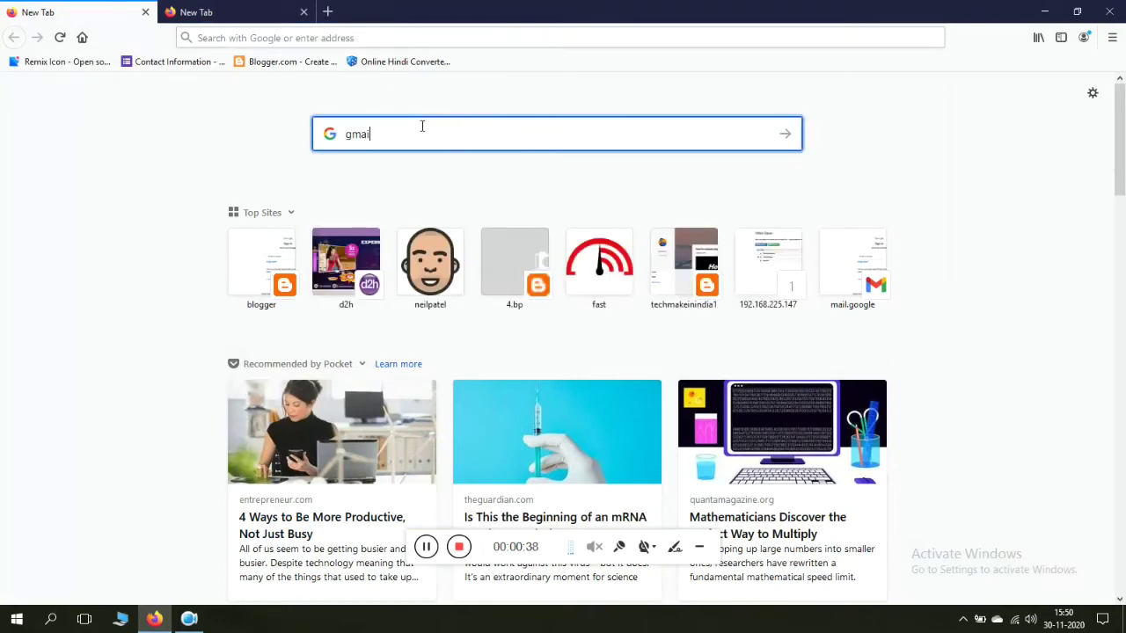
{"action": "left_click", "coordinate": [337, 38]}
{"action": "type", "text": "g"}
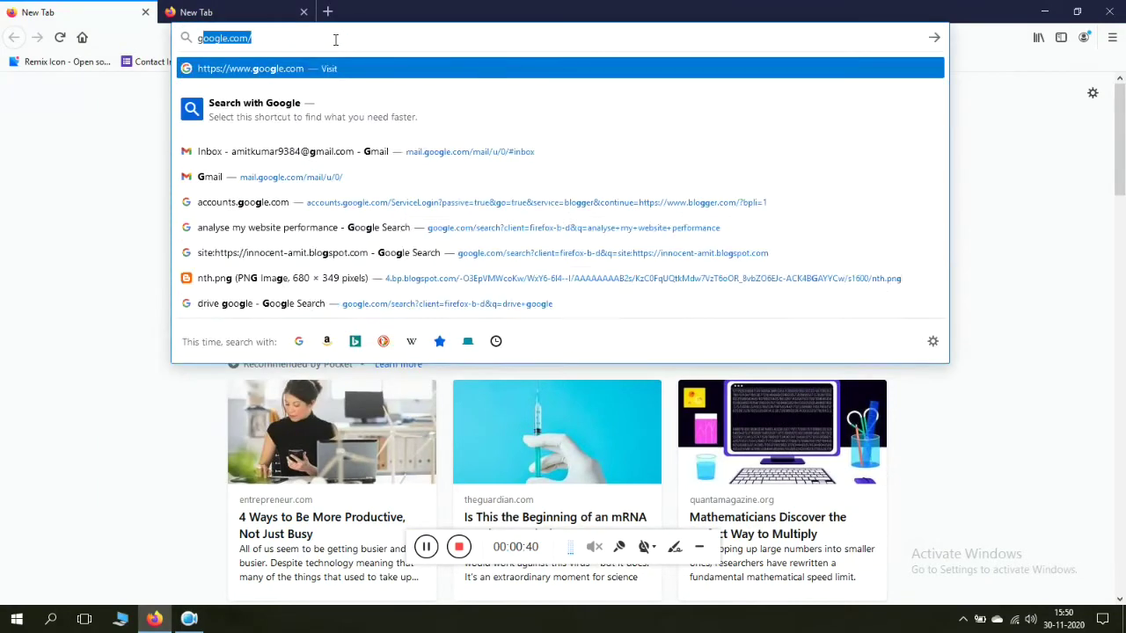
{"action": "type", "text": "m"}
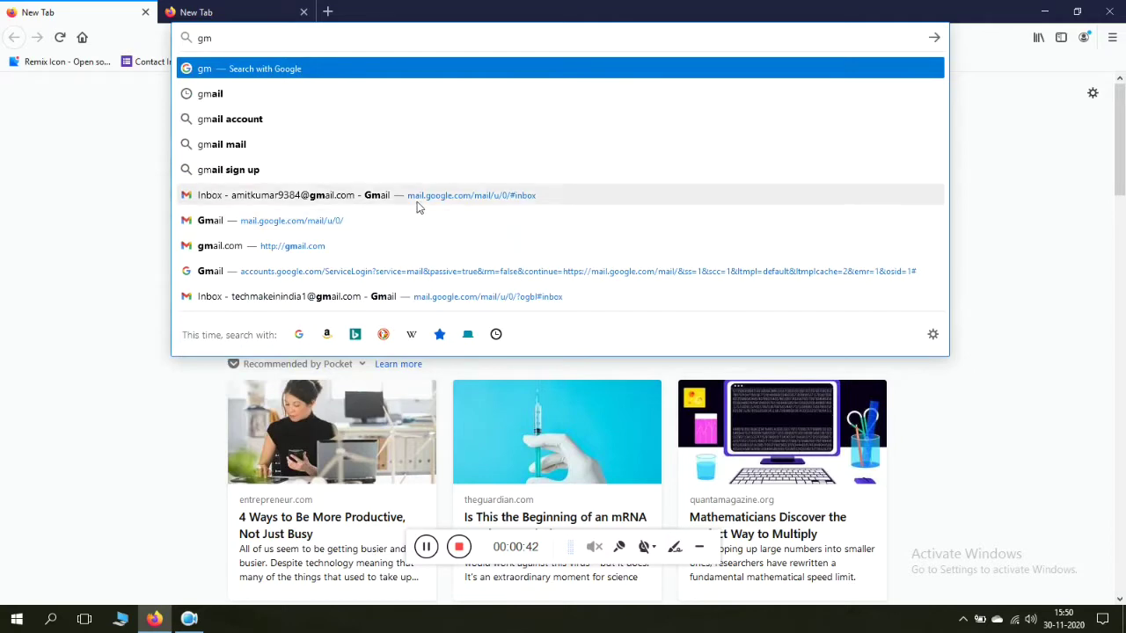
{"action": "left_click", "coordinate": [416, 201]}
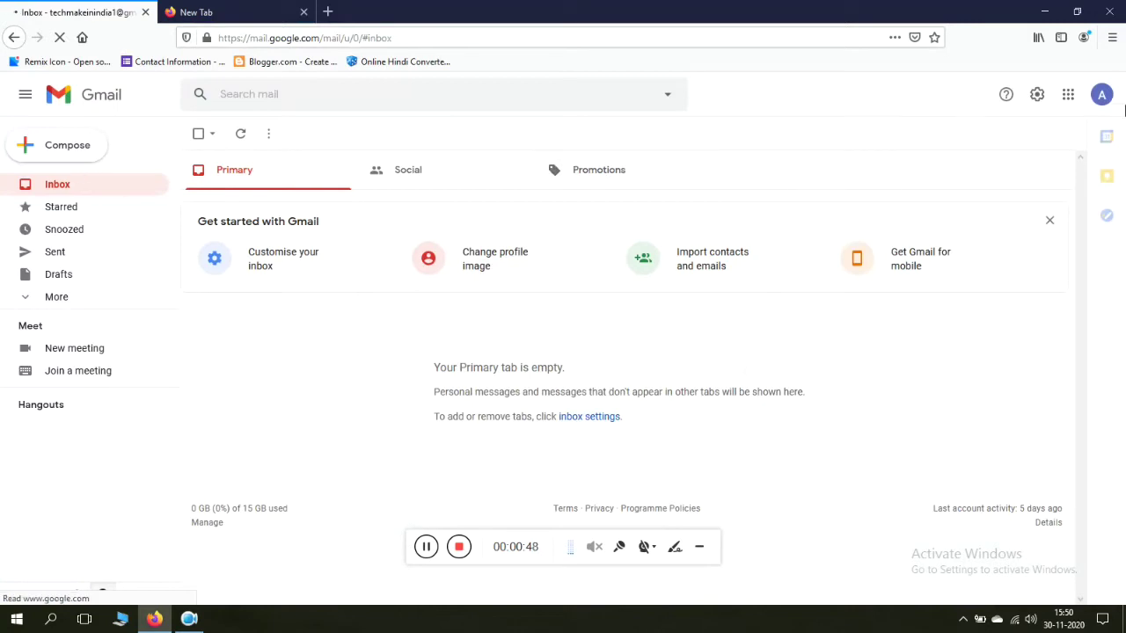
Step: Go to blogger.com in the new tab and sign in with the account password
{"action": "left_click", "coordinate": [225, 15]}
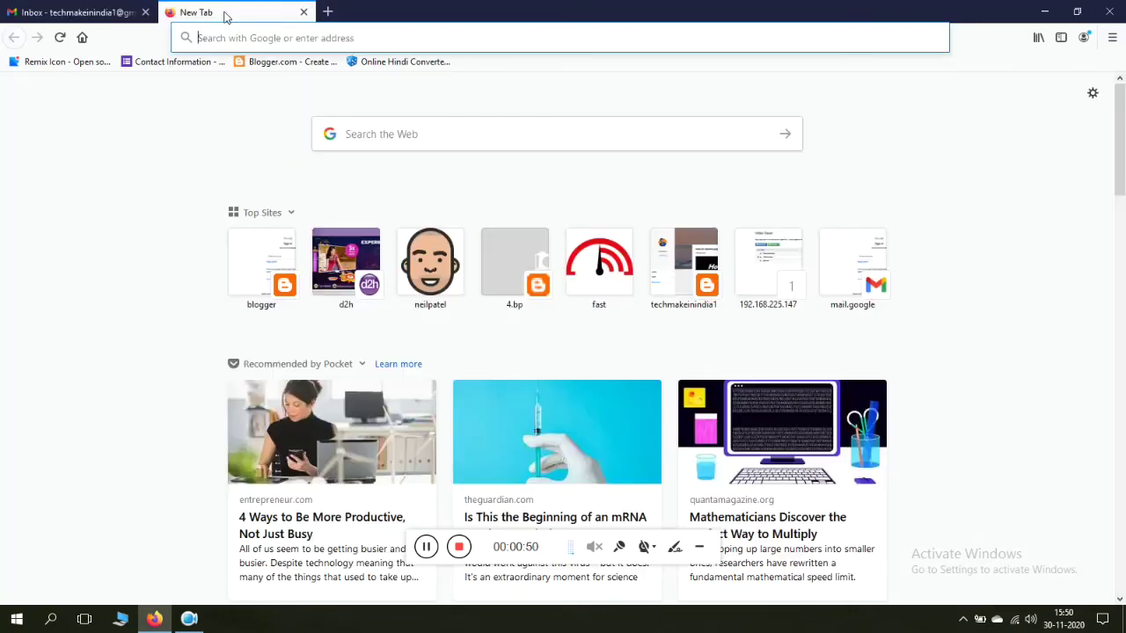
{"action": "type", "text": "blogger.com/"}
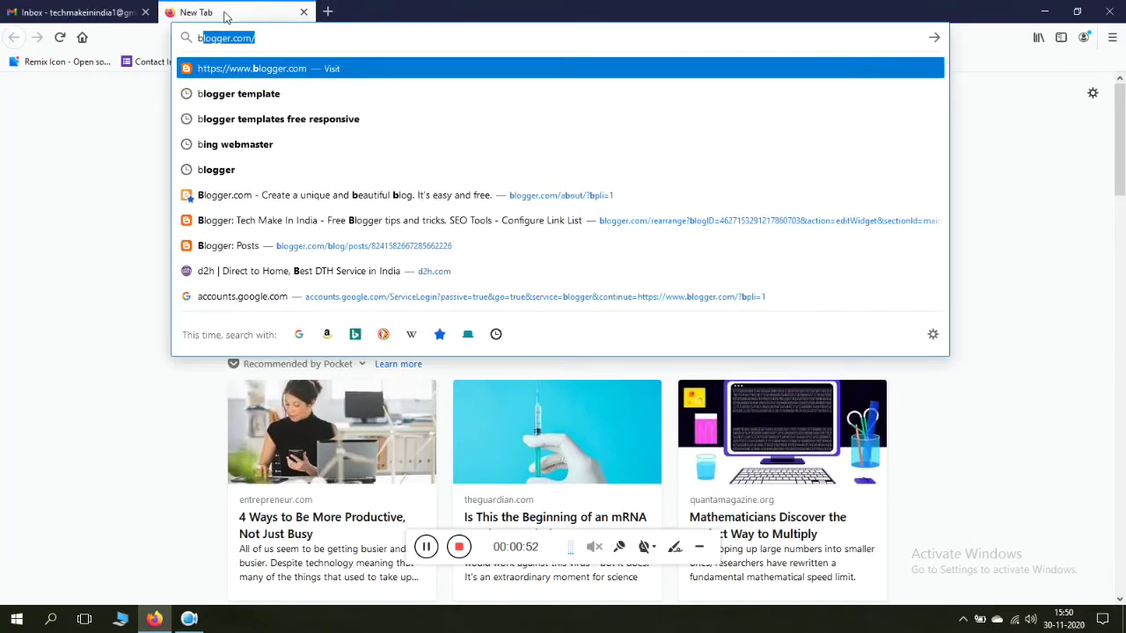
{"action": "left_click", "coordinate": [315, 70]}
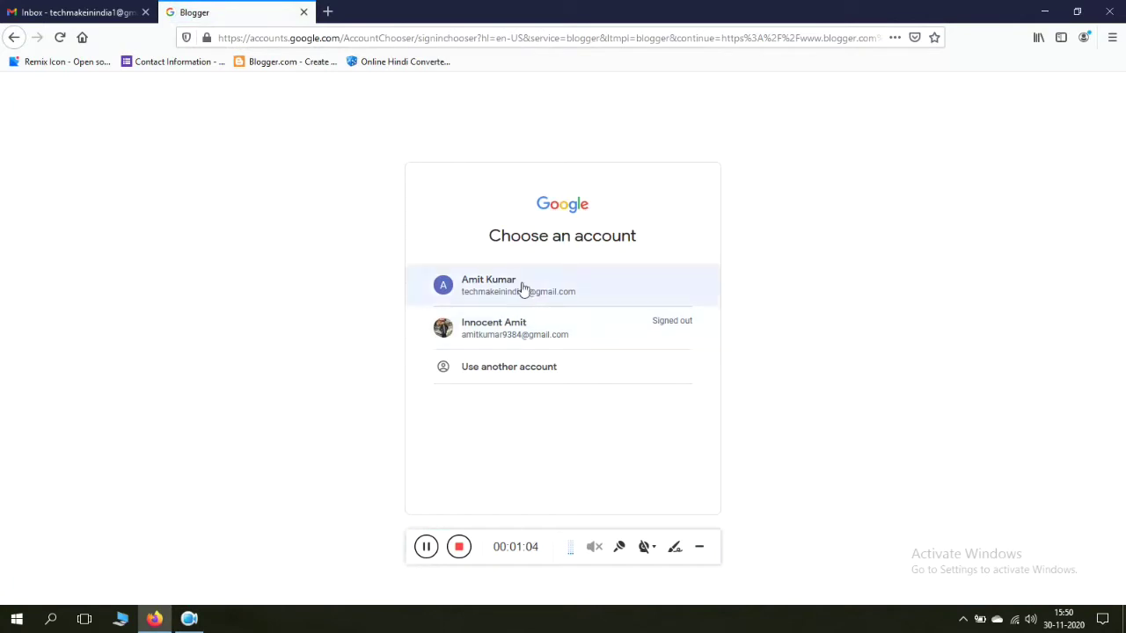
{"action": "left_click", "coordinate": [521, 286]}
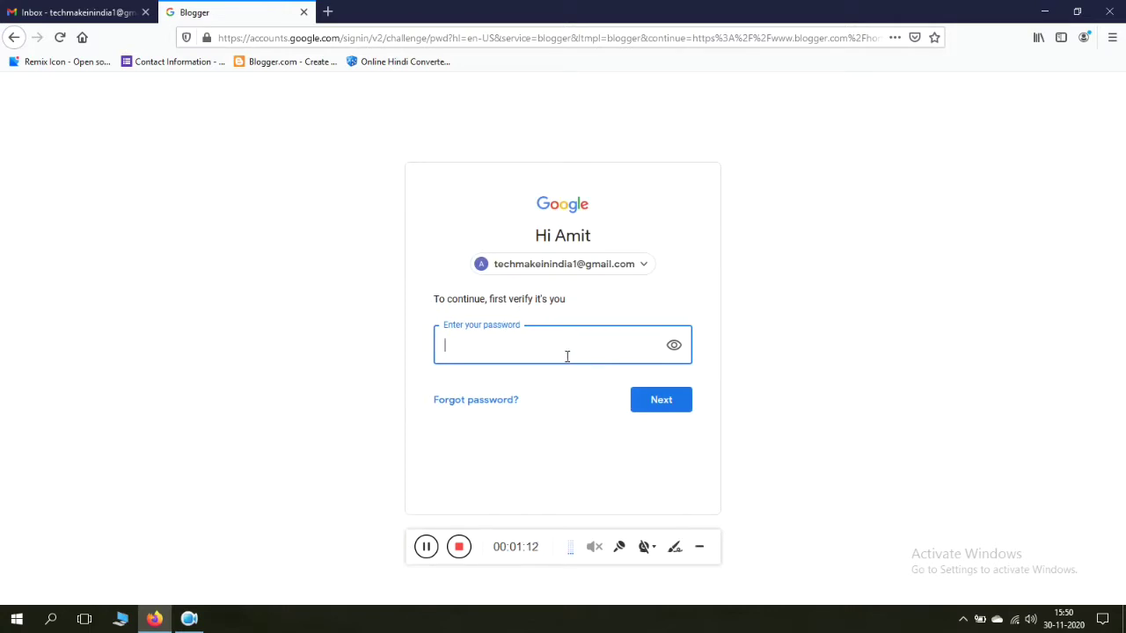
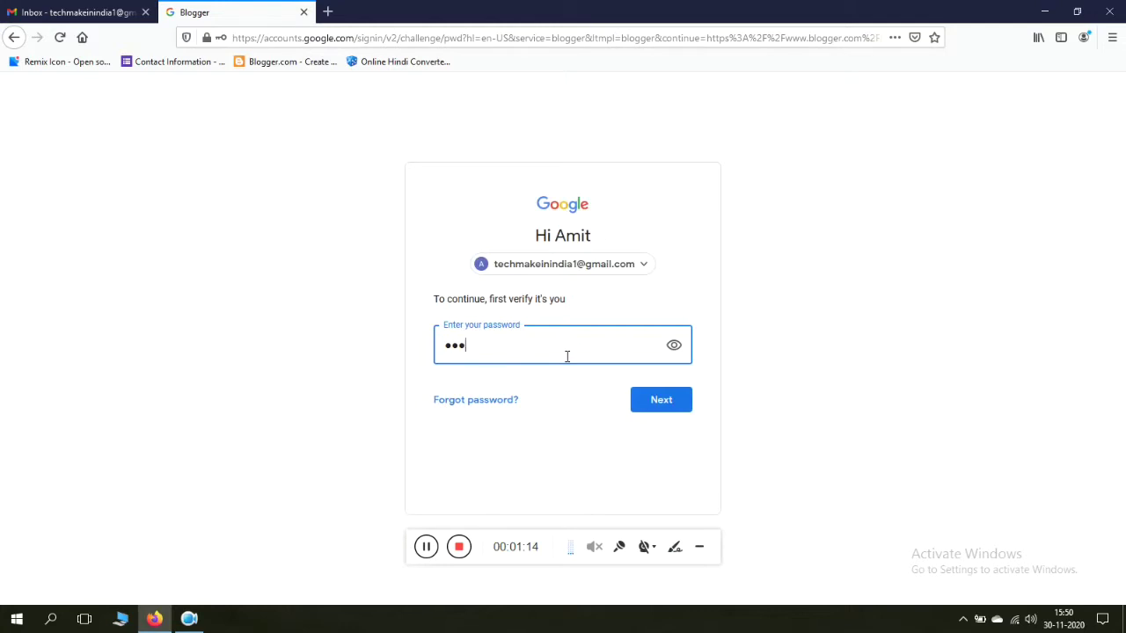
{"action": "left_click", "coordinate": [659, 399]}
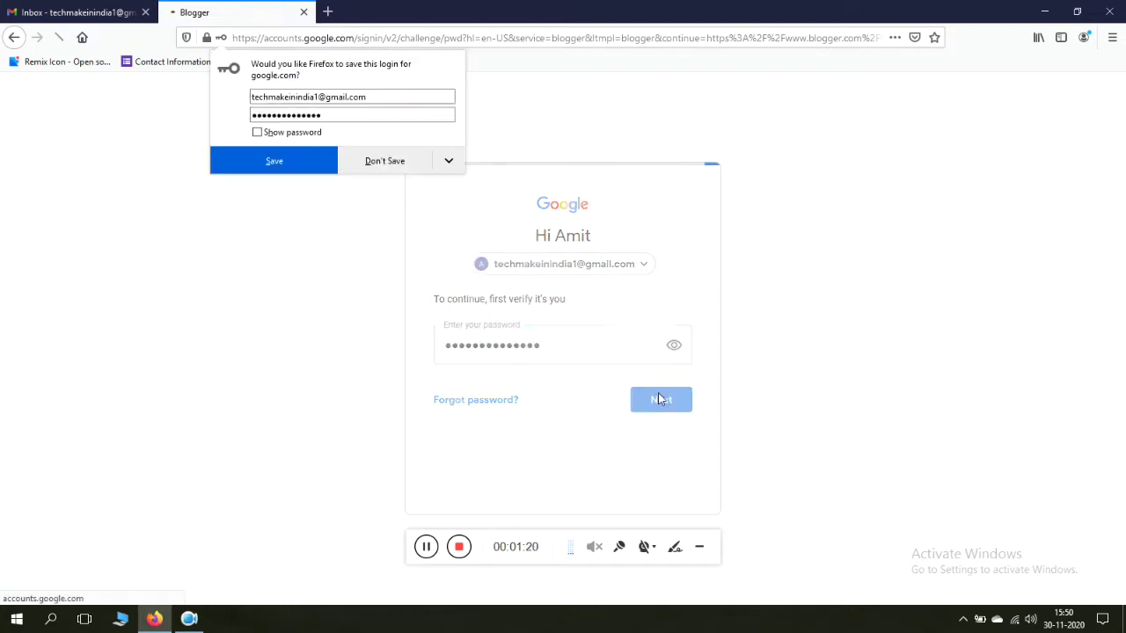
{"action": "left_click", "coordinate": [401, 167]}
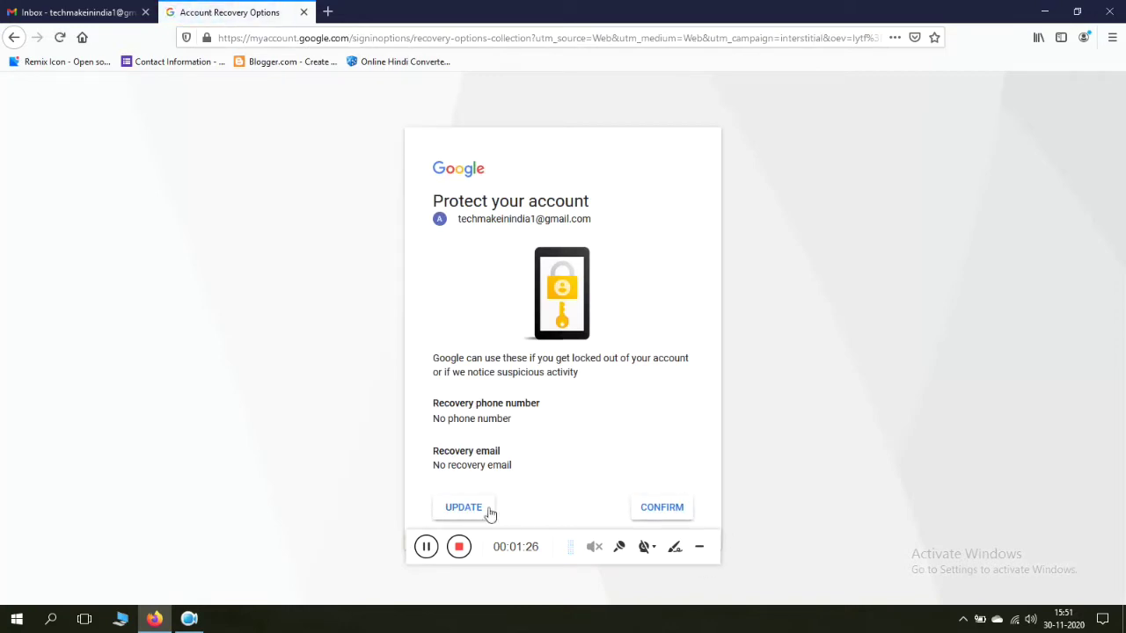
Step: Skip adding a recovery phone and recovery email, then finish the contact info check
{"action": "left_click", "coordinate": [479, 508]}
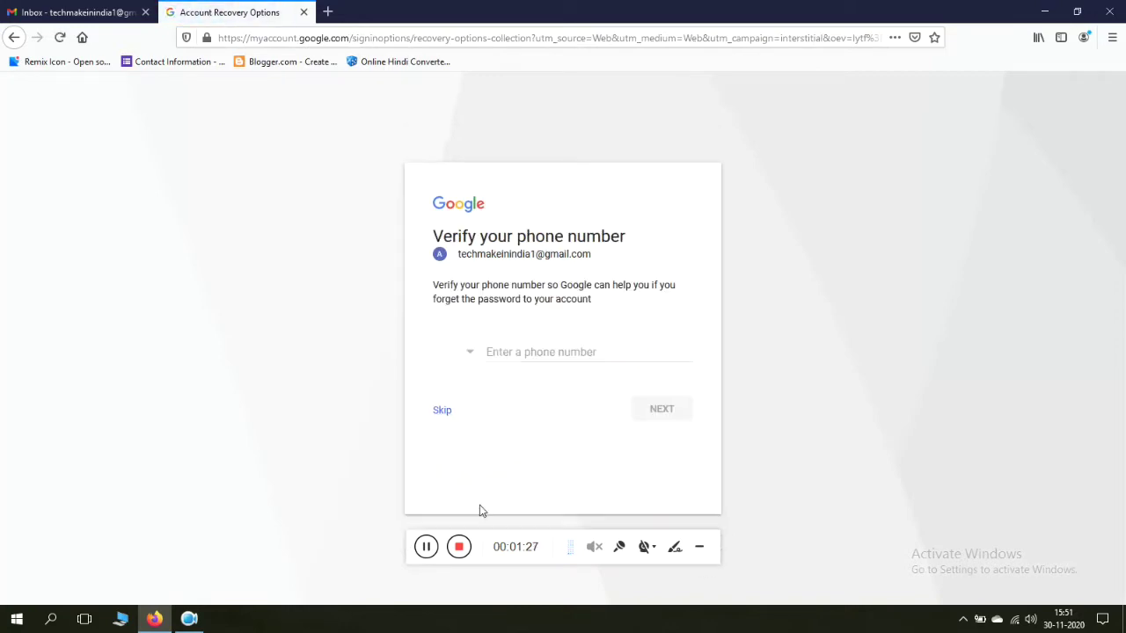
{"action": "left_click", "coordinate": [443, 411]}
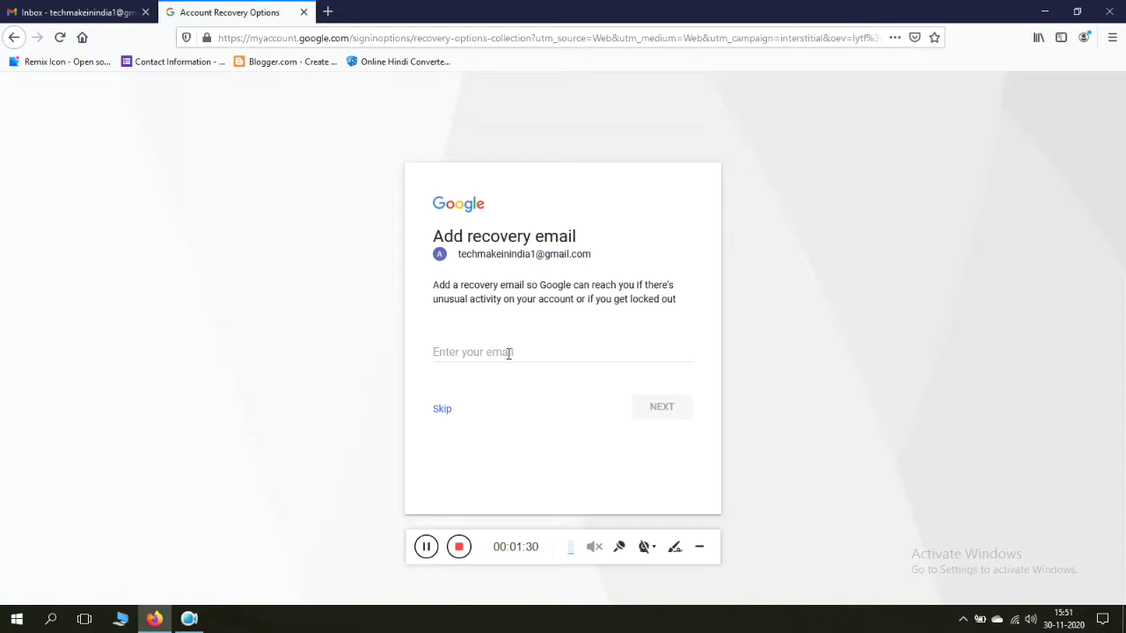
{"action": "left_click", "coordinate": [443, 410]}
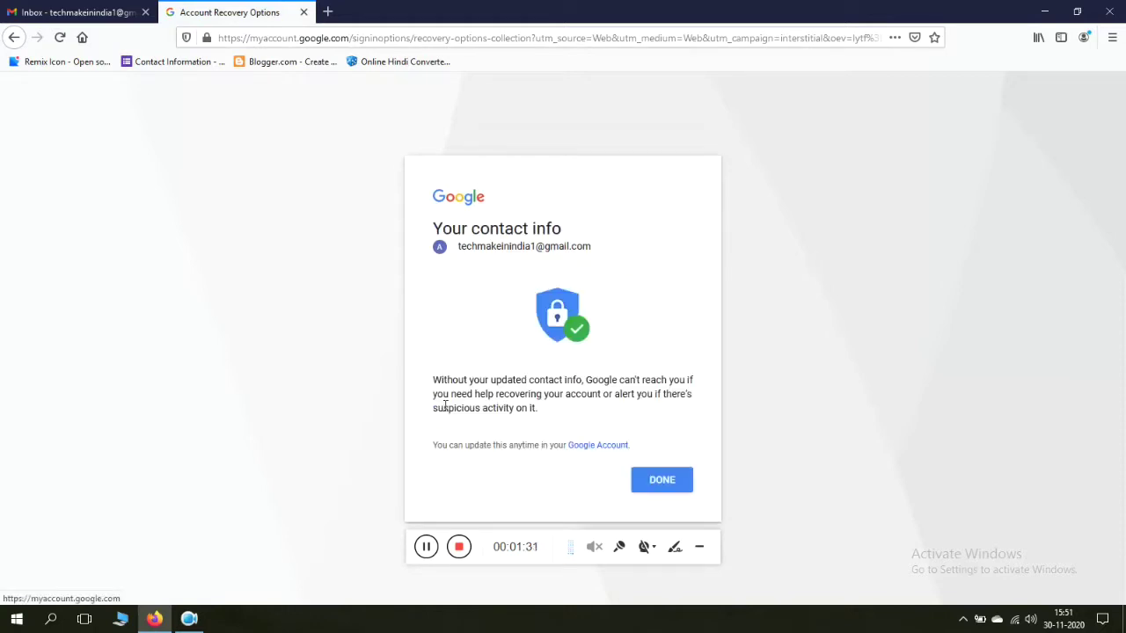
{"action": "left_click", "coordinate": [659, 486]}
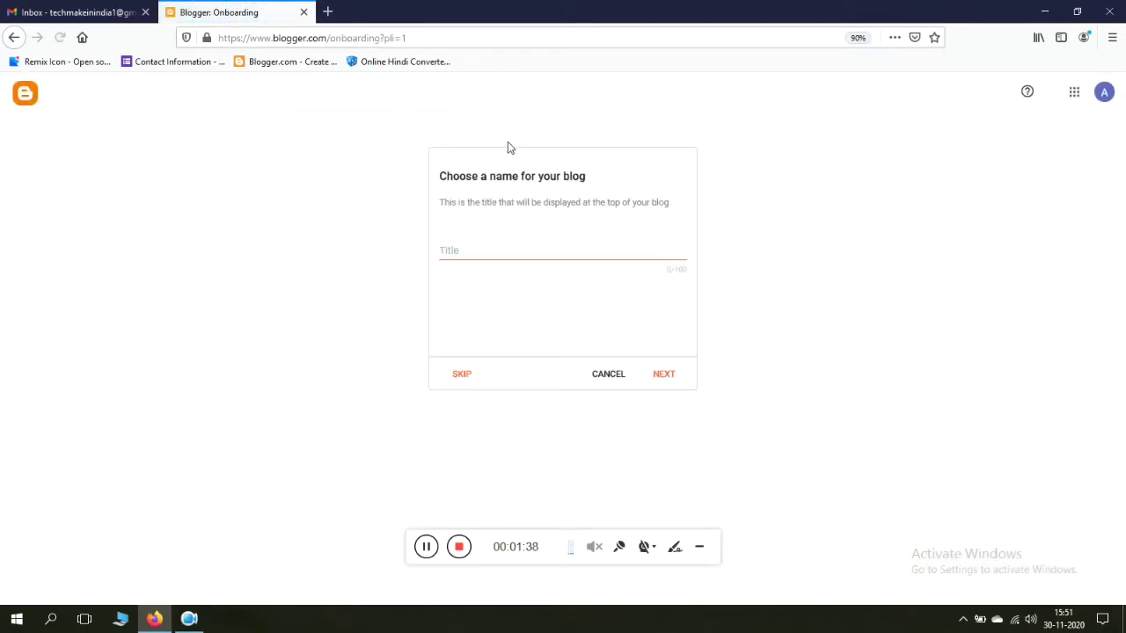
Step: Enter 'Tech news' as the new blog's title and continue
{"action": "left_click_drag", "start_coordinate": [440, 176], "coordinate": [602, 172]}
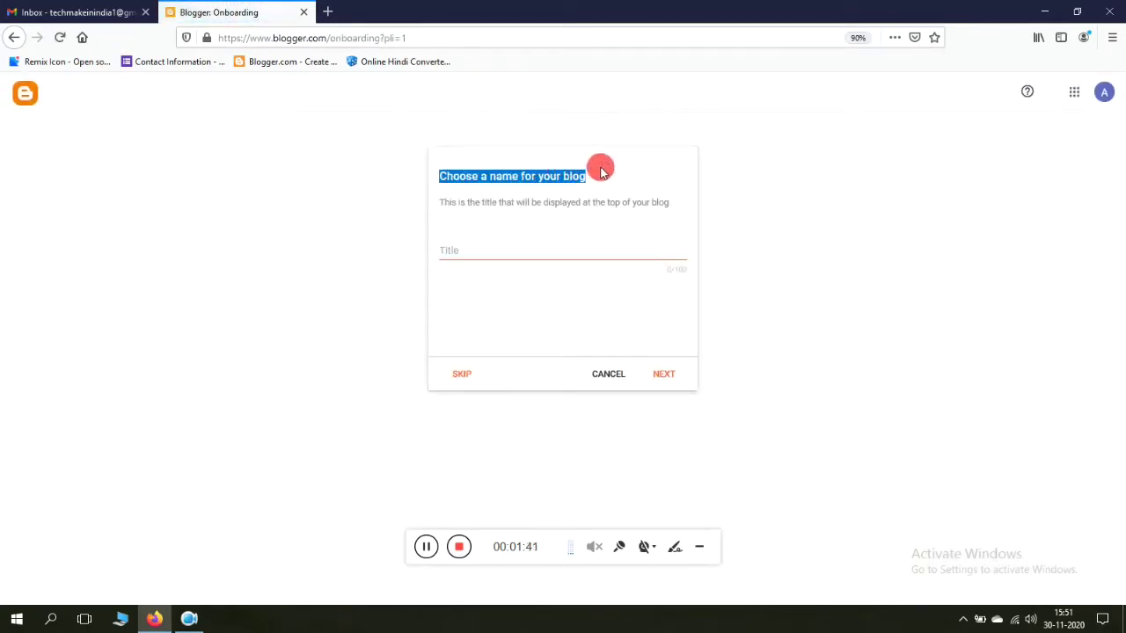
{"action": "left_click", "coordinate": [494, 249]}
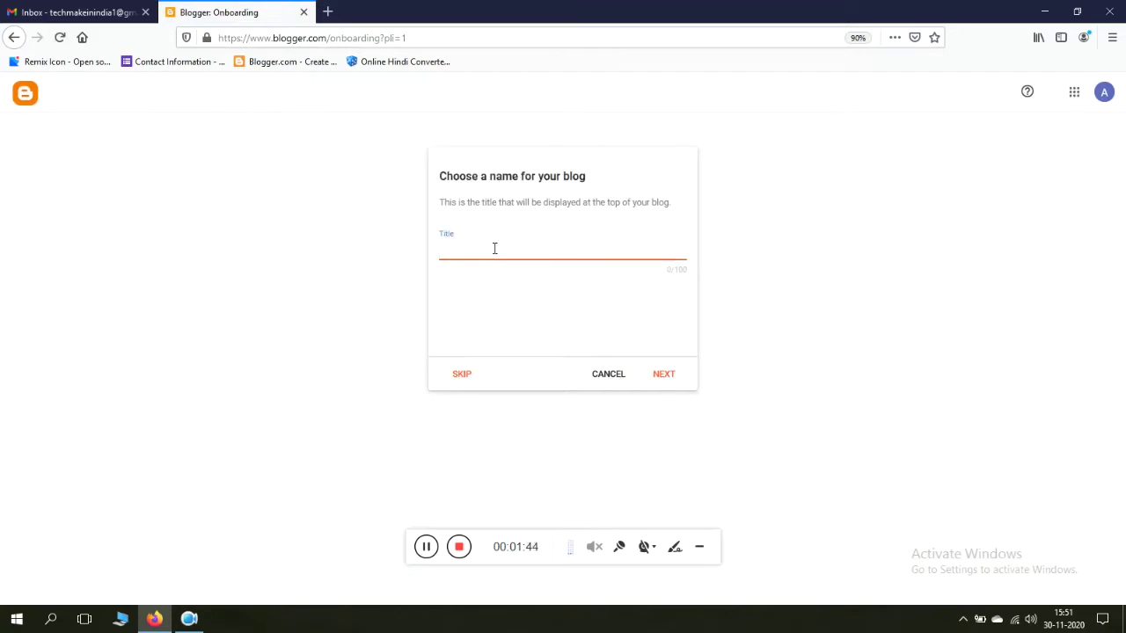
{"action": "type", "text": "Techno"}
{"action": "key", "text": "BackSpace"}
{"action": "key", "text": "BackSpace"}
{"action": "key", "text": "BackSpace"}
{"action": "key", "text": "BackSpace"}
{"action": "type", "text": "news"}
{"action": "left_click", "coordinate": [665, 376]}
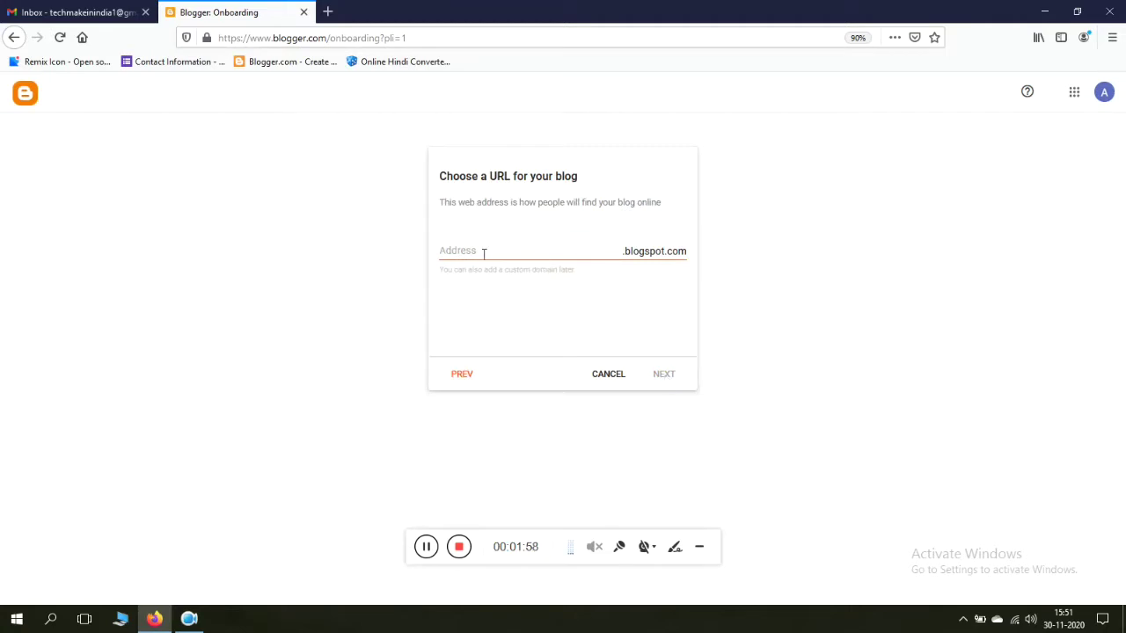
Step: Try the taken blog addresses 'technews' and 'technologynews' in the Address field
{"action": "left_click", "coordinate": [666, 251]}
{"action": "left_click", "coordinate": [547, 251]}
{"action": "type", "text": "teches"}
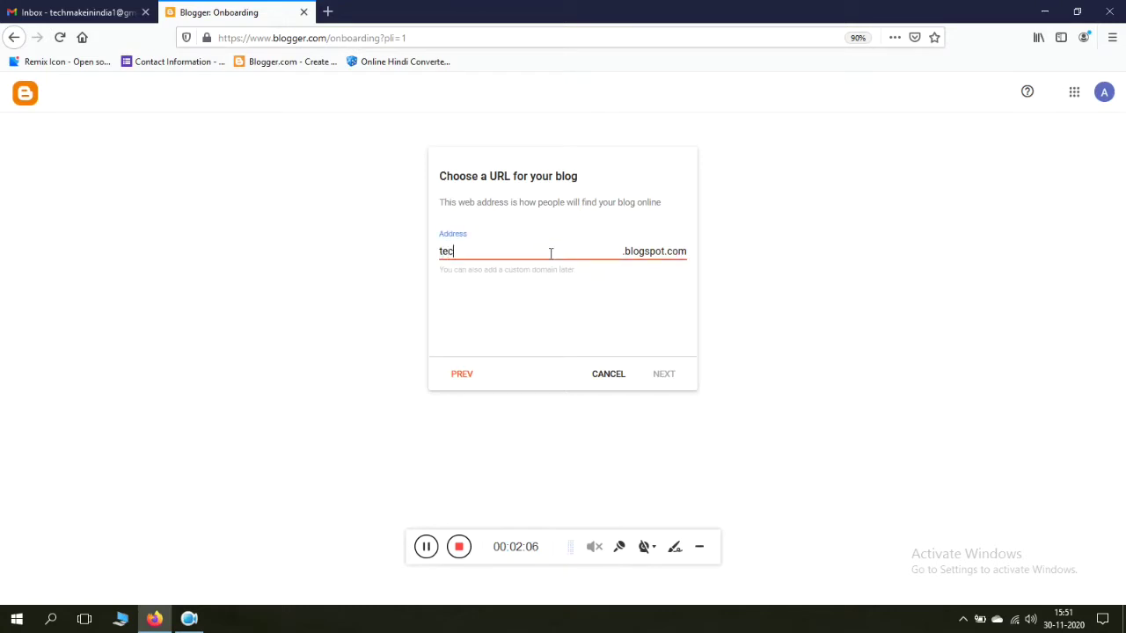
{"action": "key", "text": "BackSpace"}
{"action": "key", "text": "BackSpace"}
{"action": "type", "text": "news"}
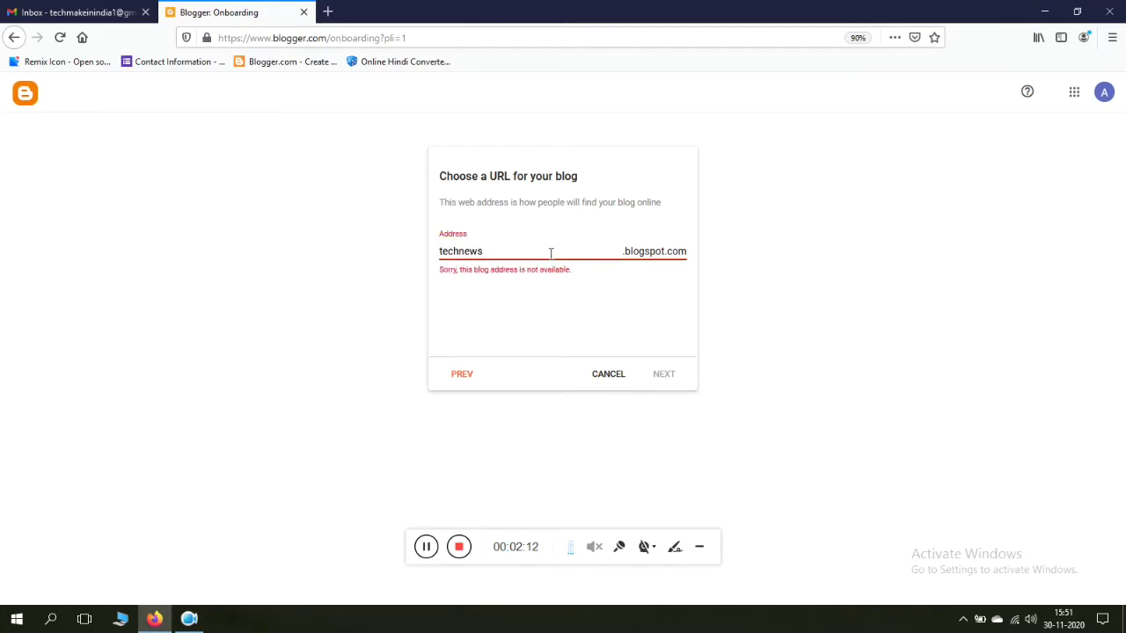
{"action": "left_click", "coordinate": [555, 245]}
{"action": "left_click", "coordinate": [549, 255]}
{"action": "key", "text": "BackSpace"}
{"action": "key", "text": "BackSpace"}
{"action": "key", "text": "BackSpace"}
{"action": "key", "text": "BackSpace"}
{"action": "type", "text": "nologynews"}
Step: Revise the address with numeric suffixes until 'technewss123345' is available
{"action": "type", "text": "india"}
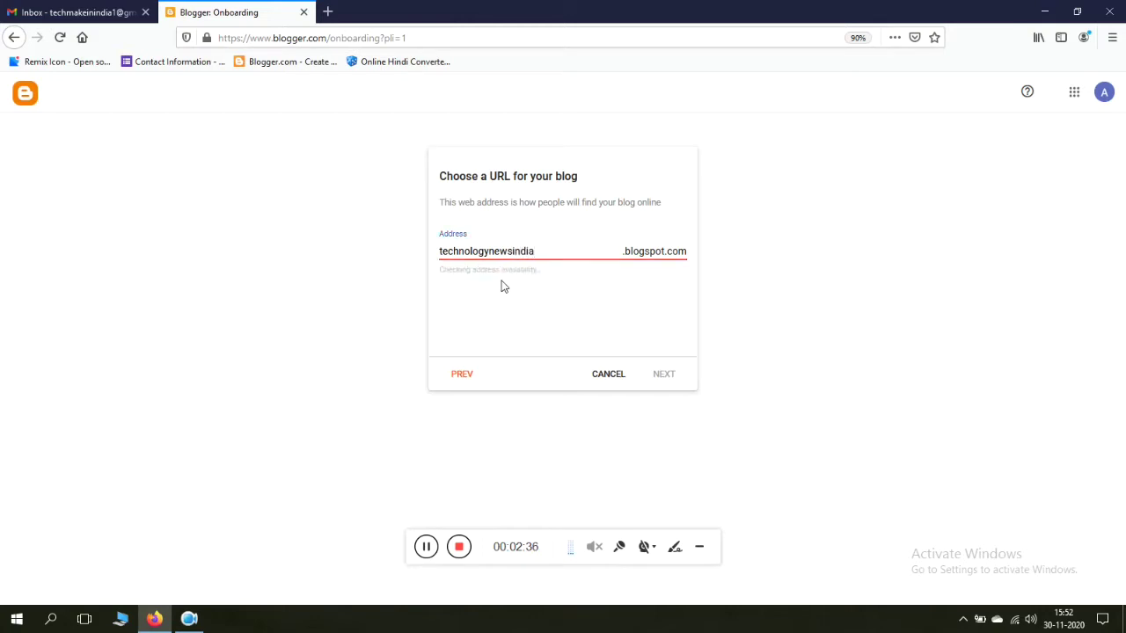
{"action": "key", "text": "BackSpace"}
{"action": "key", "text": "BackSpace"}
{"action": "key", "text": "BackSpace"}
{"action": "key", "text": "BackSpace"}
{"action": "key", "text": "BackSpace"}
{"action": "key", "text": "BackSpace"}
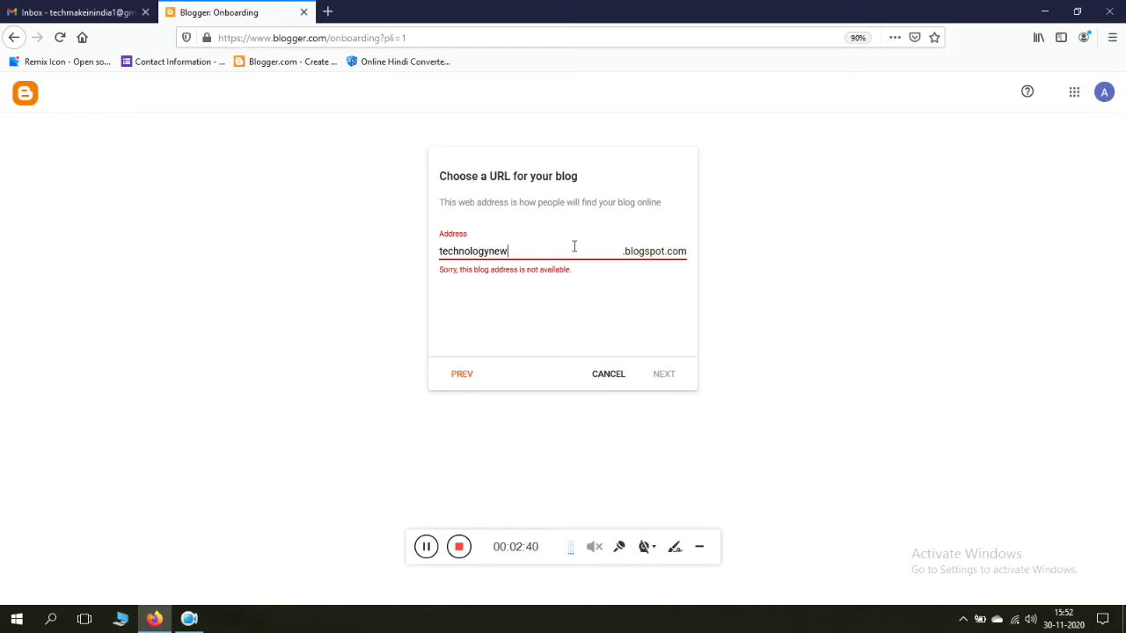
{"action": "type", "text": "1"}
{"action": "type", "text": "2"}
{"action": "key", "text": "BackSpace"}
{"action": "key", "text": "BackSpace"}
{"action": "key", "text": "BackSpace"}
{"action": "key", "text": "BackSpace"}
{"action": "key", "text": "BackSpace"}
{"action": "key", "text": "BackSpace"}
{"action": "key", "text": "BackSpace"}
{"action": "key", "text": "BackSpace"}
{"action": "key", "text": "BackSpace"}
{"action": "key", "text": "BackSpace"}
{"action": "key", "text": "BackSpace"}
{"action": "key", "text": "BackSpace"}
{"action": "key", "text": "BackSpace"}
{"action": "key", "text": "BackSpace"}
{"action": "key", "text": "BackSpace"}
{"action": "type", "text": "newss123"}
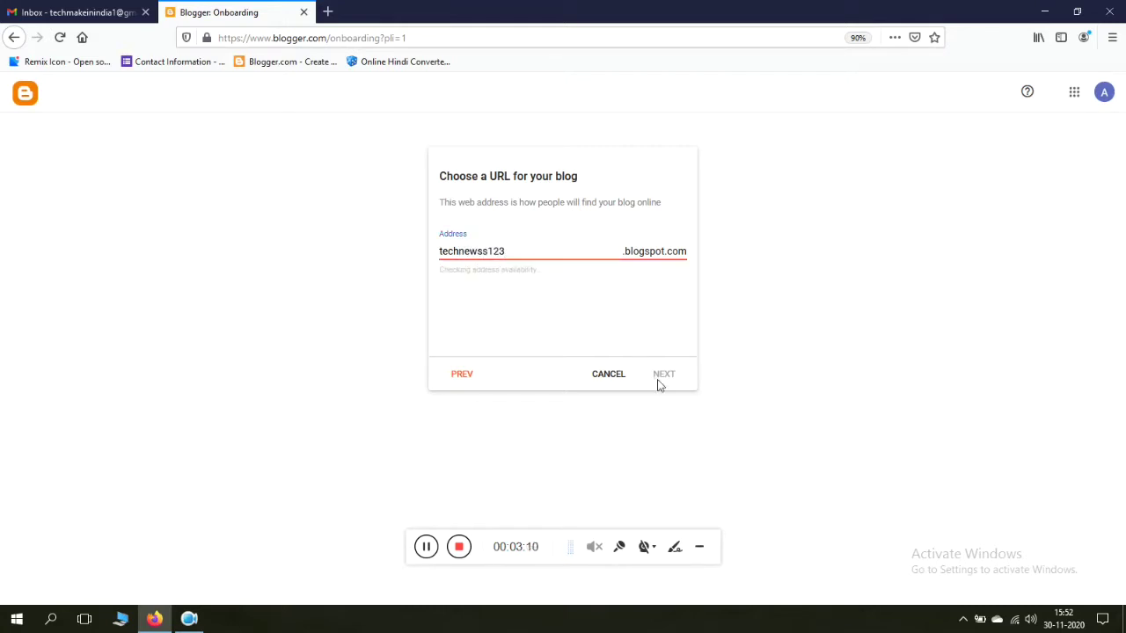
{"action": "type", "text": "45"}
Step: Enter 'Tech news' as the display name and finish creating the blog
{"action": "left_click", "coordinate": [651, 373]}
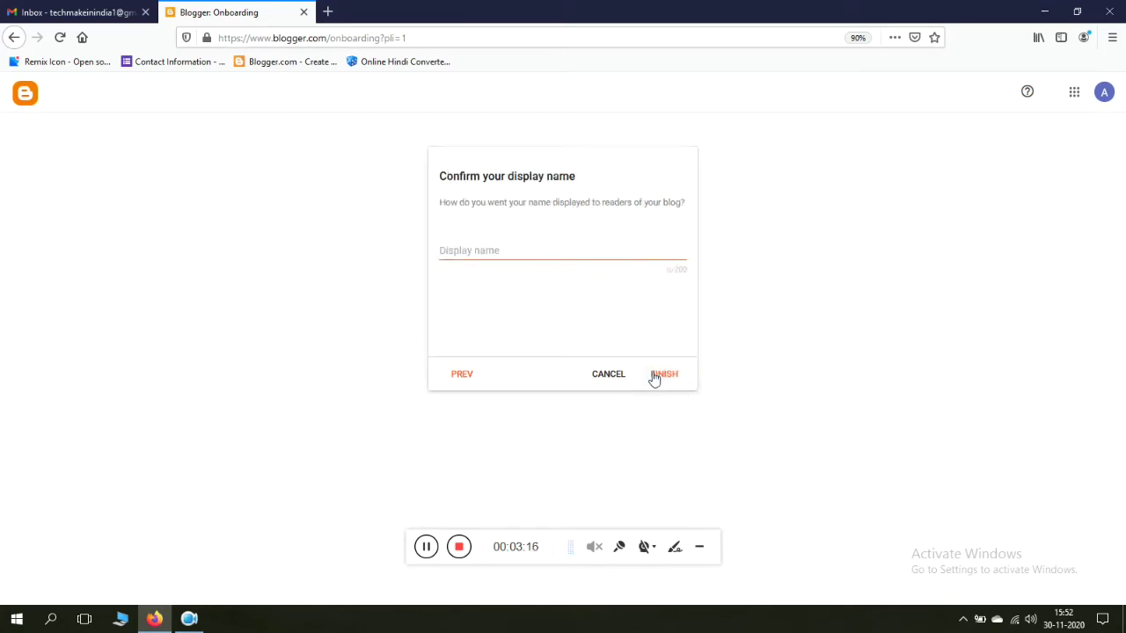
{"action": "left_click", "coordinate": [552, 254]}
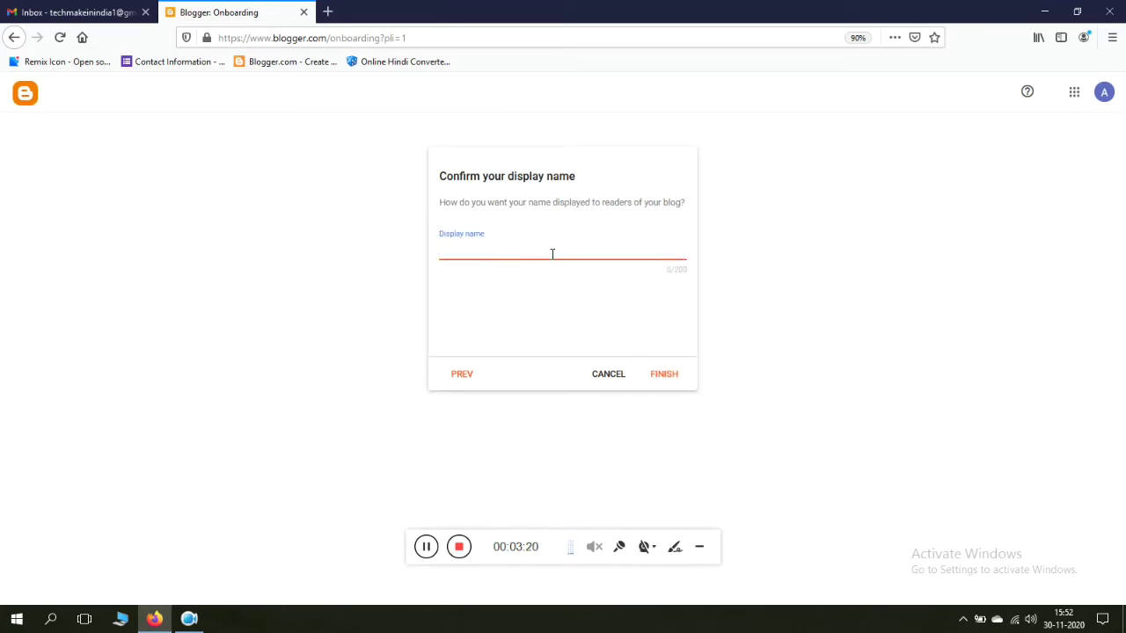
{"action": "type", "text": "Tech news"}
{"action": "left_click", "coordinate": [672, 376]}
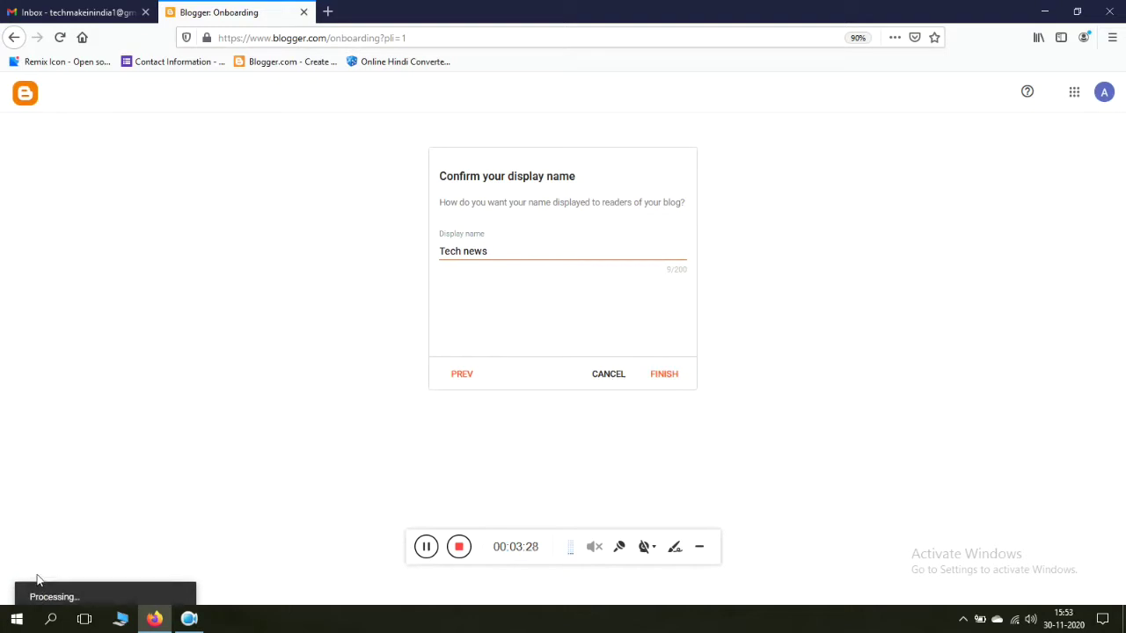
{"action": "left_click", "coordinate": [38, 578]}
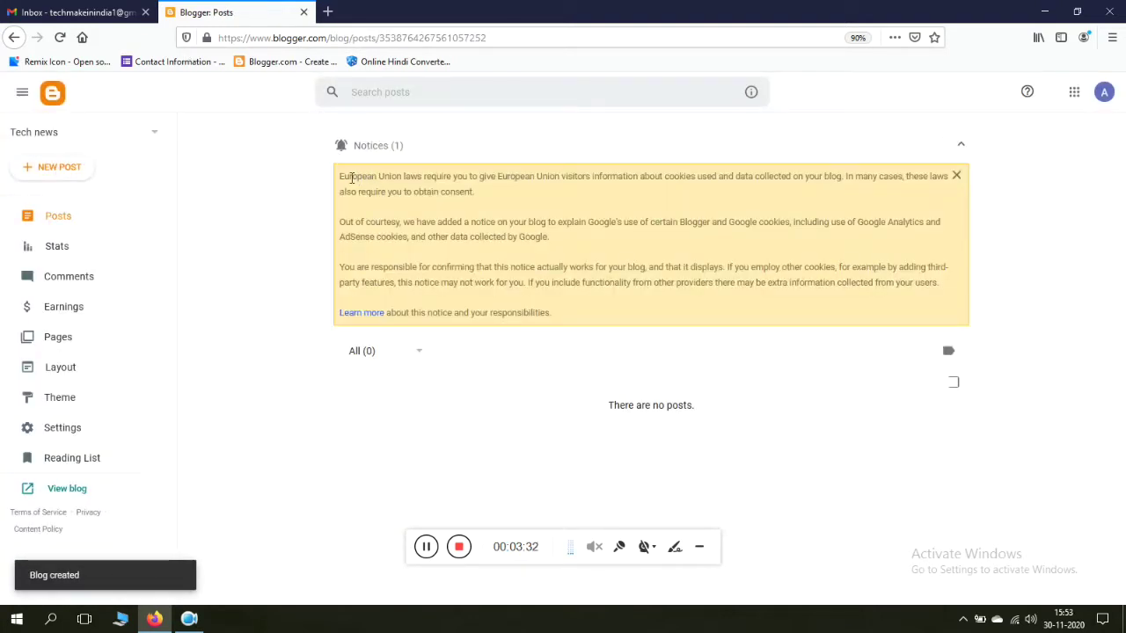
Step: Close the European Union cookie notice on the Tech news Posts dashboard
{"action": "left_click_drag", "start_coordinate": [402, 177], "coordinate": [758, 314]}
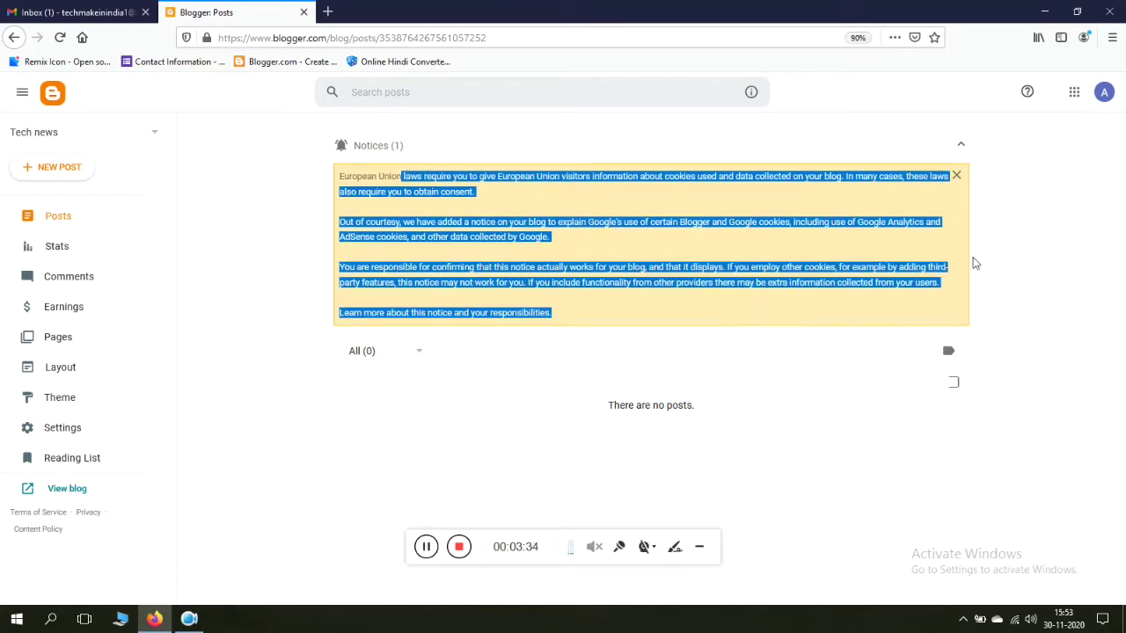
{"action": "left_click", "coordinate": [956, 177]}
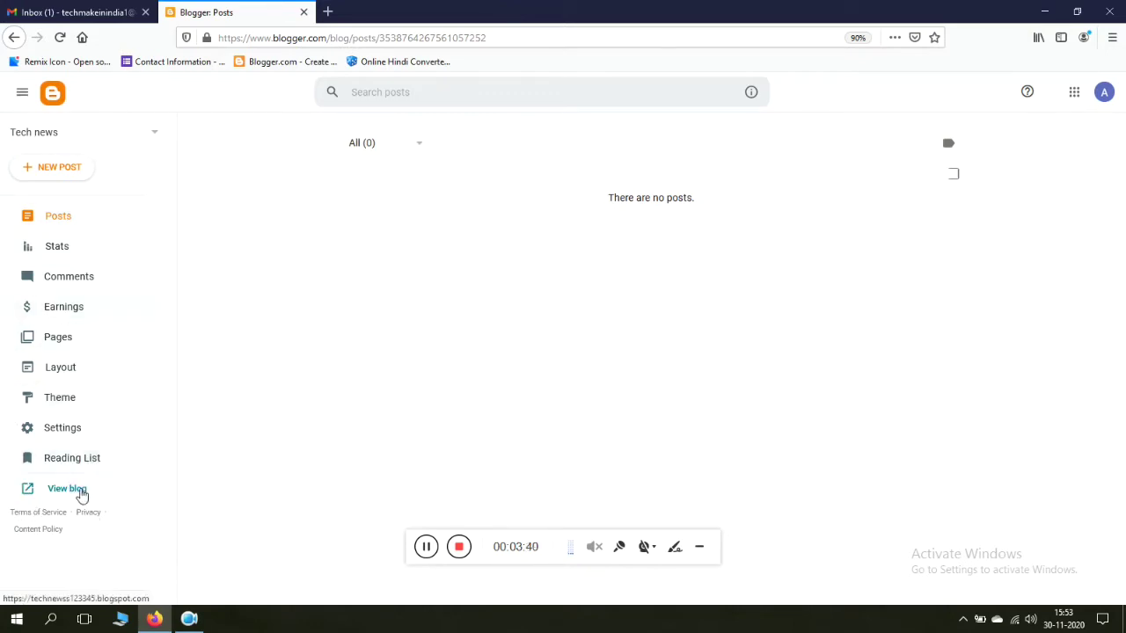
{"action": "right_click", "coordinate": [81, 495]}
Step: Open the live blog technewss123345.blogspot.com in its own tab, then a blank tab
{"action": "left_click", "coordinate": [146, 311]}
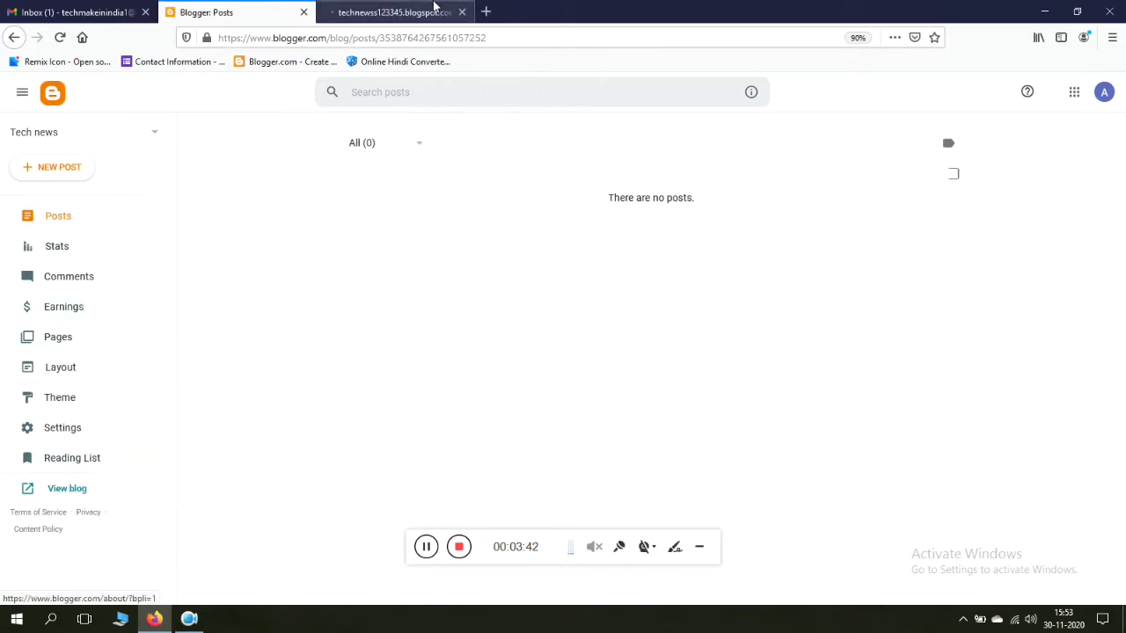
{"action": "left_click", "coordinate": [434, 7]}
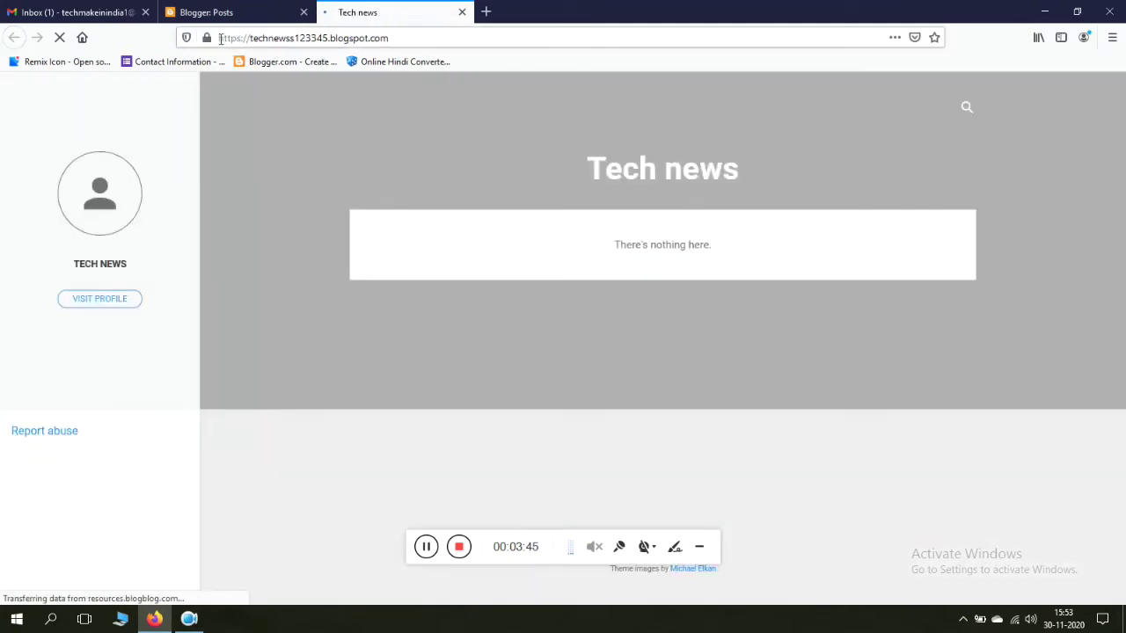
{"action": "left_click", "coordinate": [255, 40]}
{"action": "left_click", "coordinate": [775, 328]}
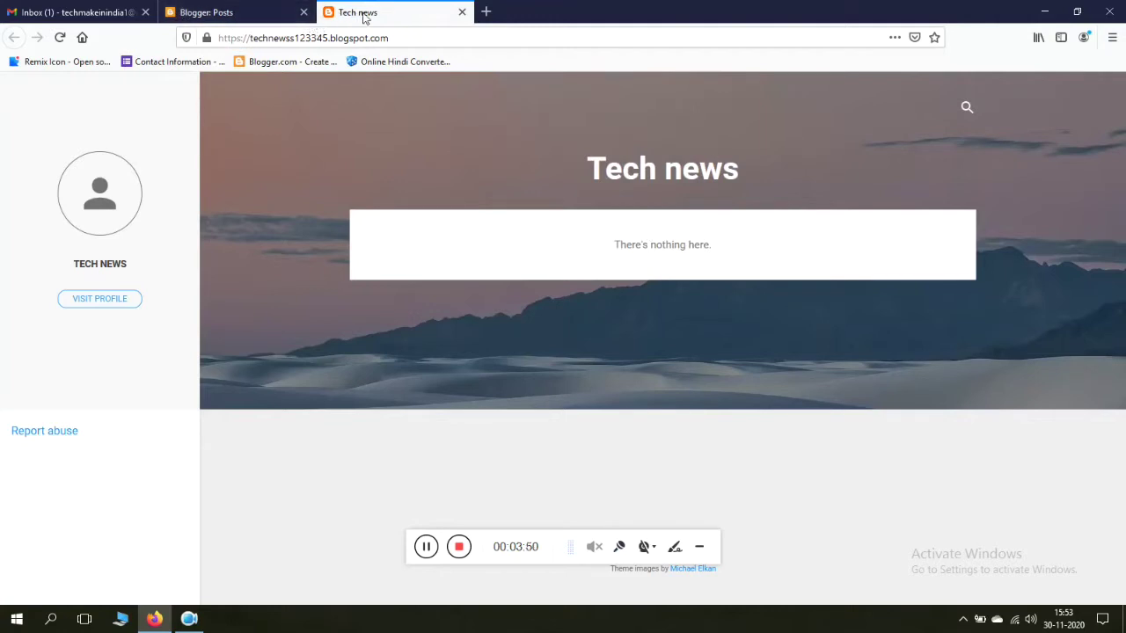
{"action": "left_click", "coordinate": [222, 10]}
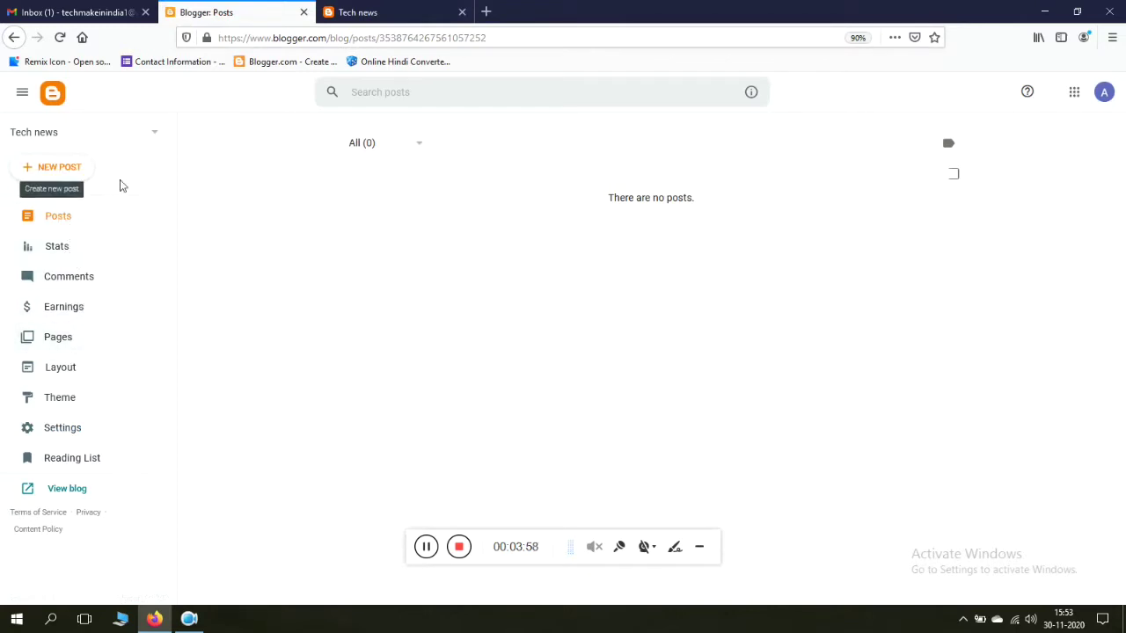
{"action": "left_click", "coordinate": [370, 12]}
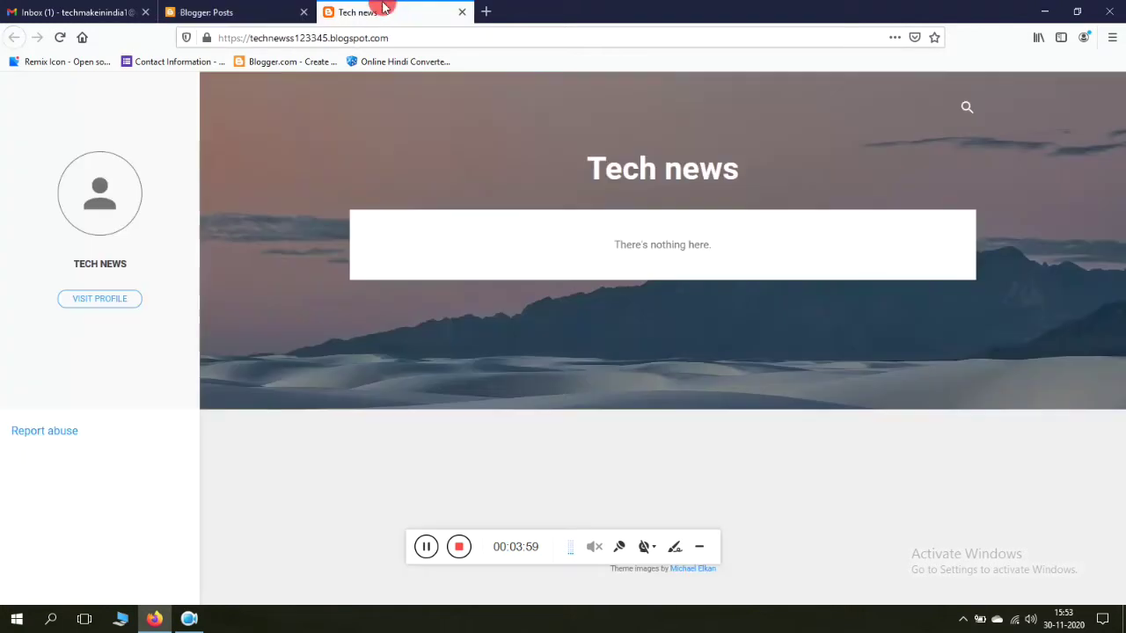
{"action": "left_click", "coordinate": [485, 12]}
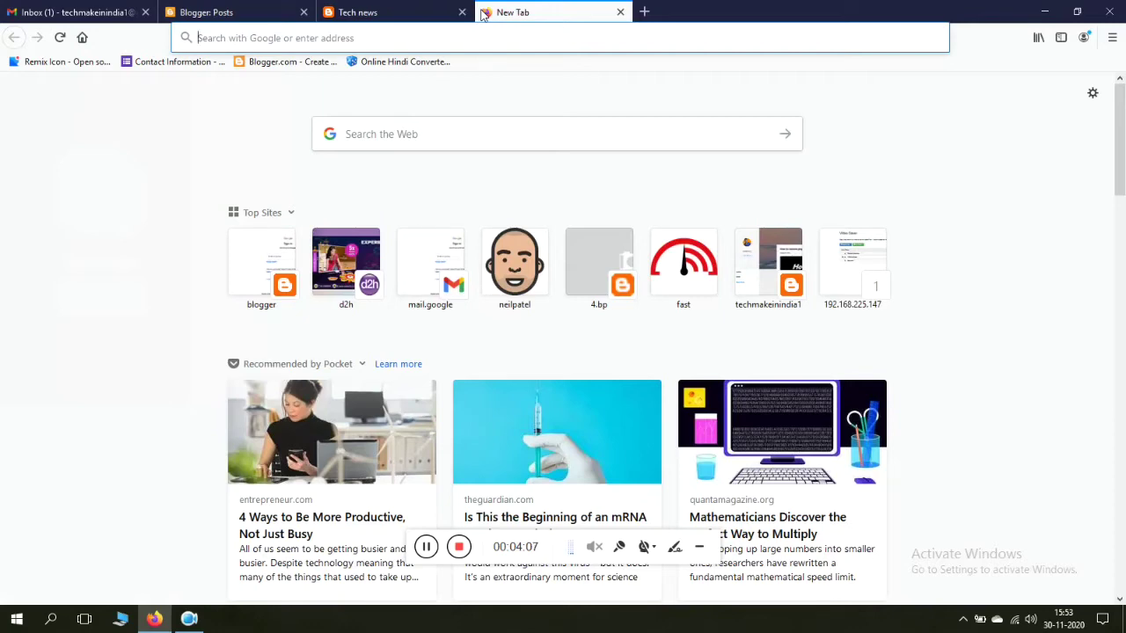
Step: Search Google for 'blogger templates free responsive'
{"action": "type", "text": "b"}
{"action": "key", "text": "BackSpace"}
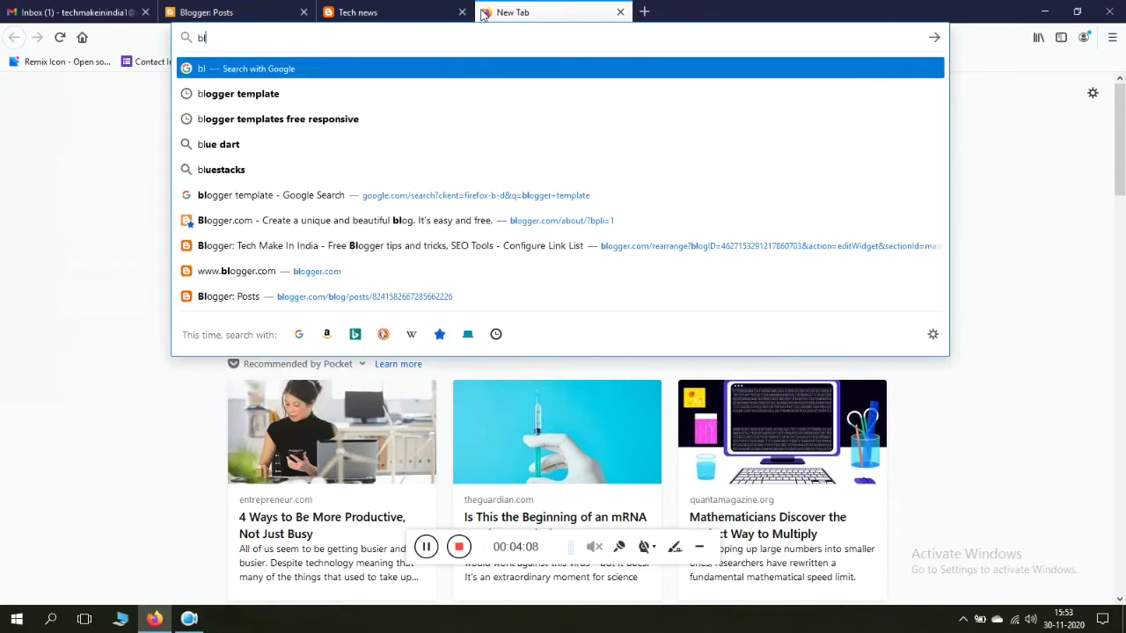
{"action": "key", "text": "BackSpace"}
{"action": "type", "text": "b"}
{"action": "key", "text": "BackSpace"}
{"action": "key", "text": "BackSpace"}
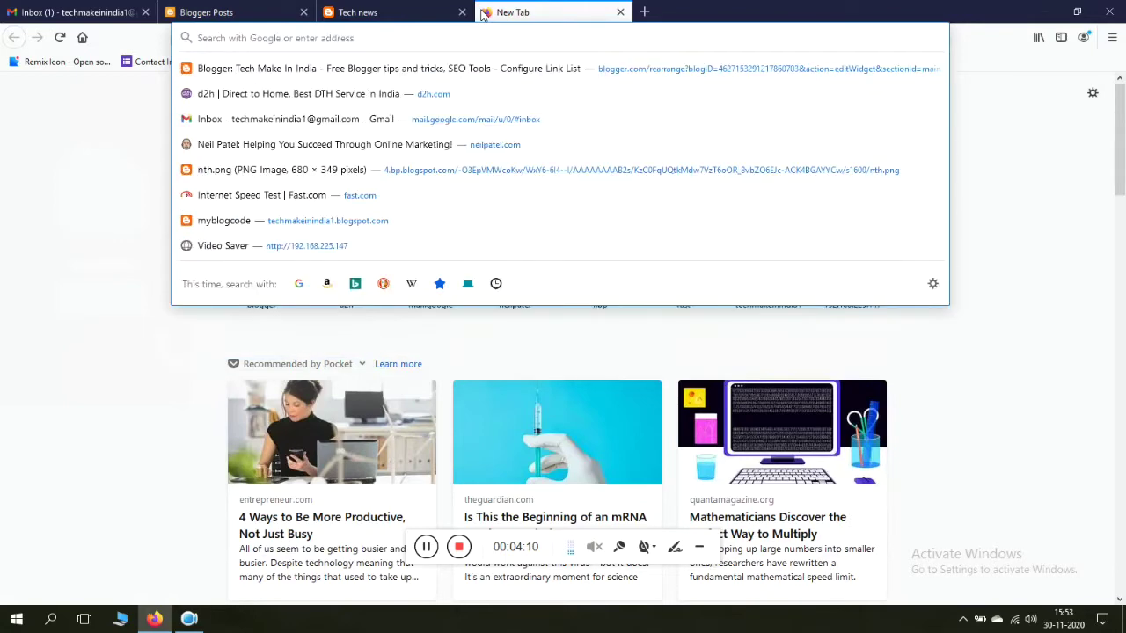
{"action": "type", "text": "free blogger"}
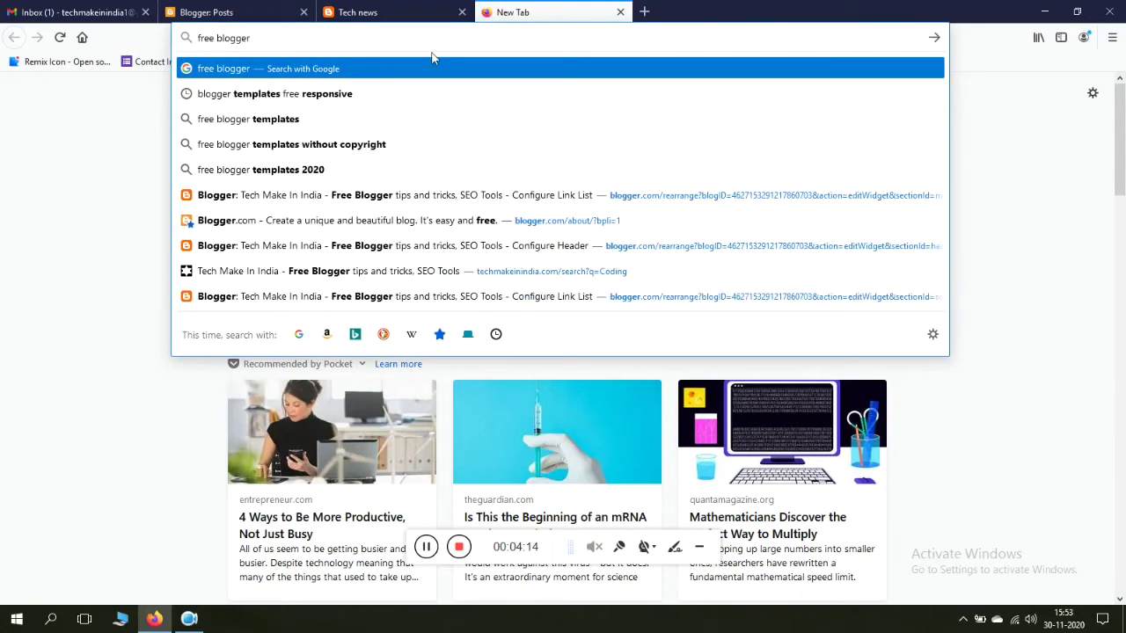
{"action": "left_click", "coordinate": [314, 95]}
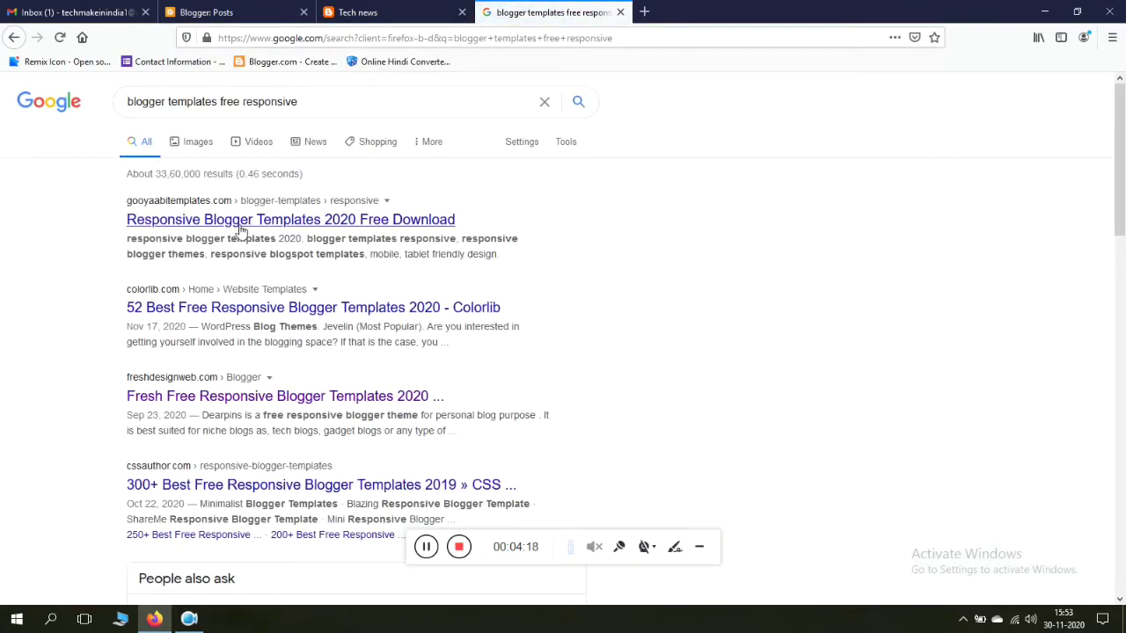
Step: Open the Gooyaabi and freshdesignweb template results in new tabs, viewing Gooyaabi first
{"action": "right_click", "coordinate": [239, 223]}
{"action": "left_click", "coordinate": [308, 233]}
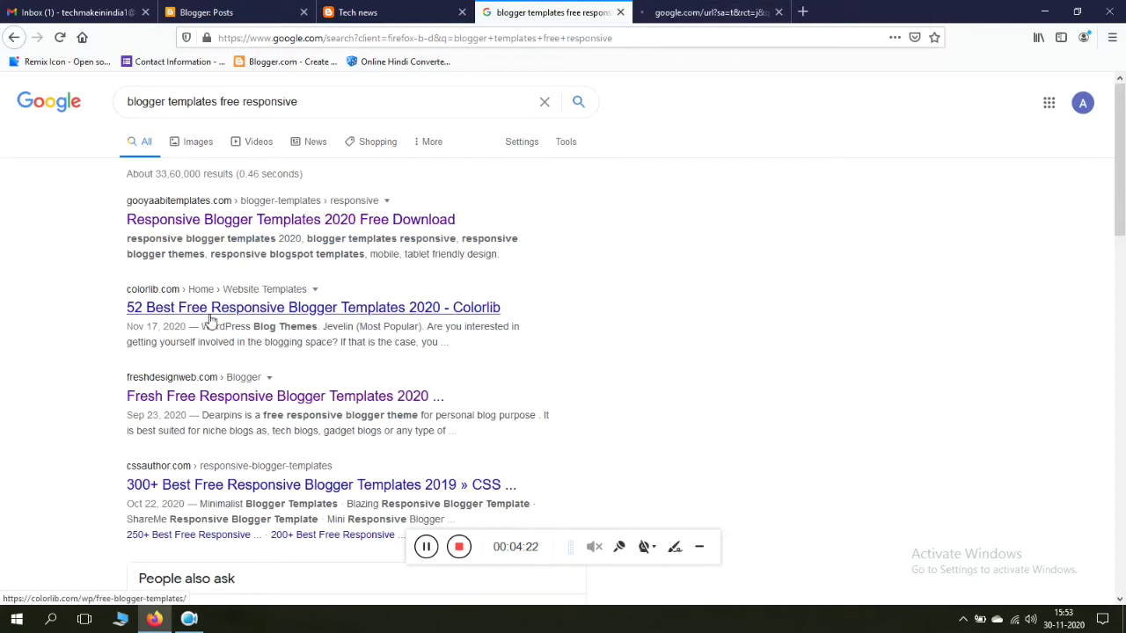
{"action": "right_click", "coordinate": [262, 402]}
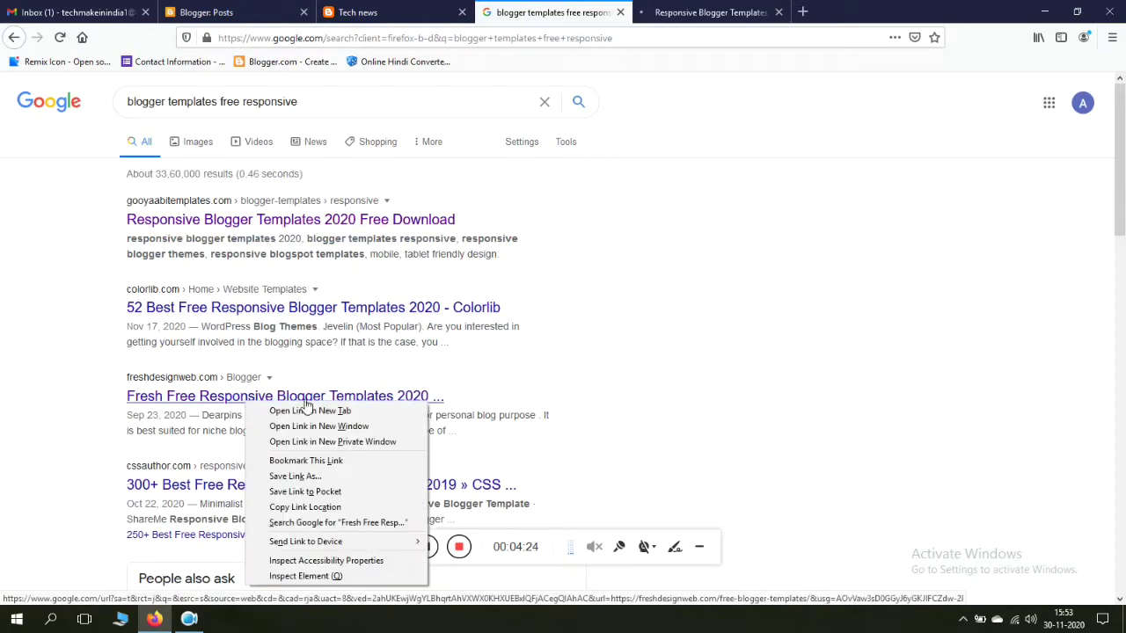
{"action": "left_click", "coordinate": [308, 410]}
{"action": "left_click", "coordinate": [785, 8]}
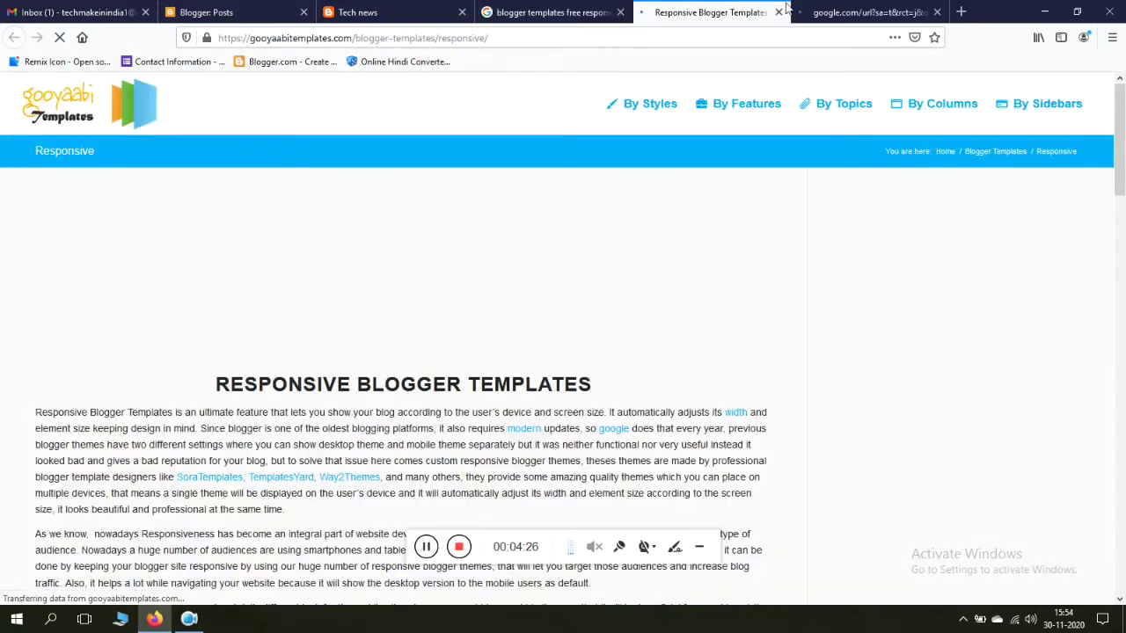
Step: Open Gooyaabi's Oriana template page and launch its live preview in a background tab
{"action": "scroll", "coordinate": [528, 343], "scroll_direction": "down", "scroll_amount": 10}
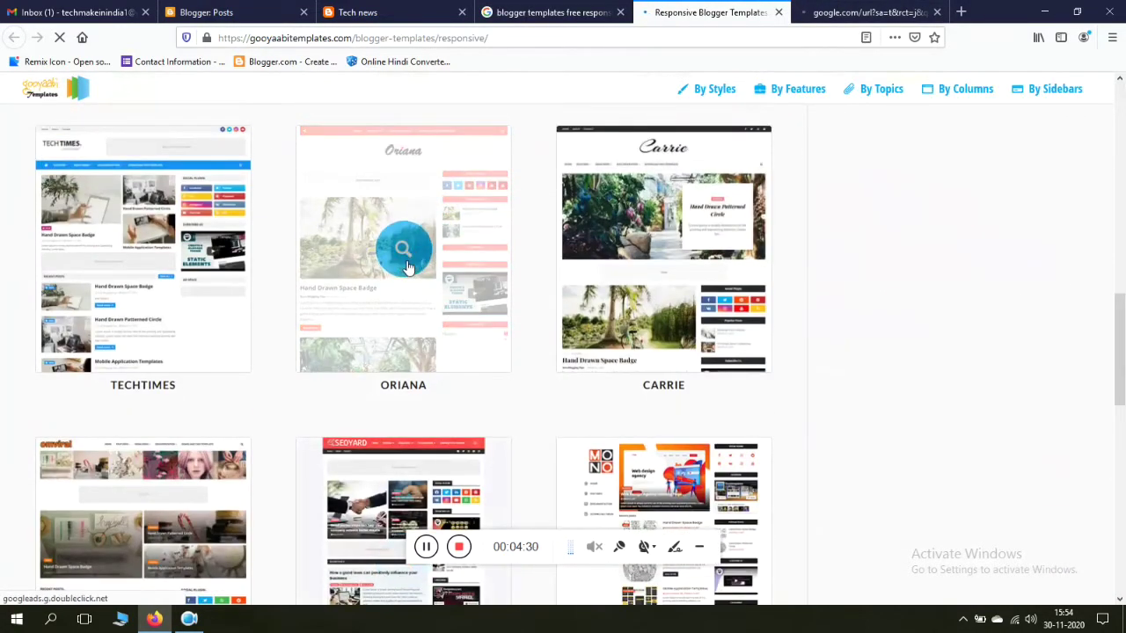
{"action": "left_click", "coordinate": [405, 250]}
{"action": "left_click", "coordinate": [877, 7]}
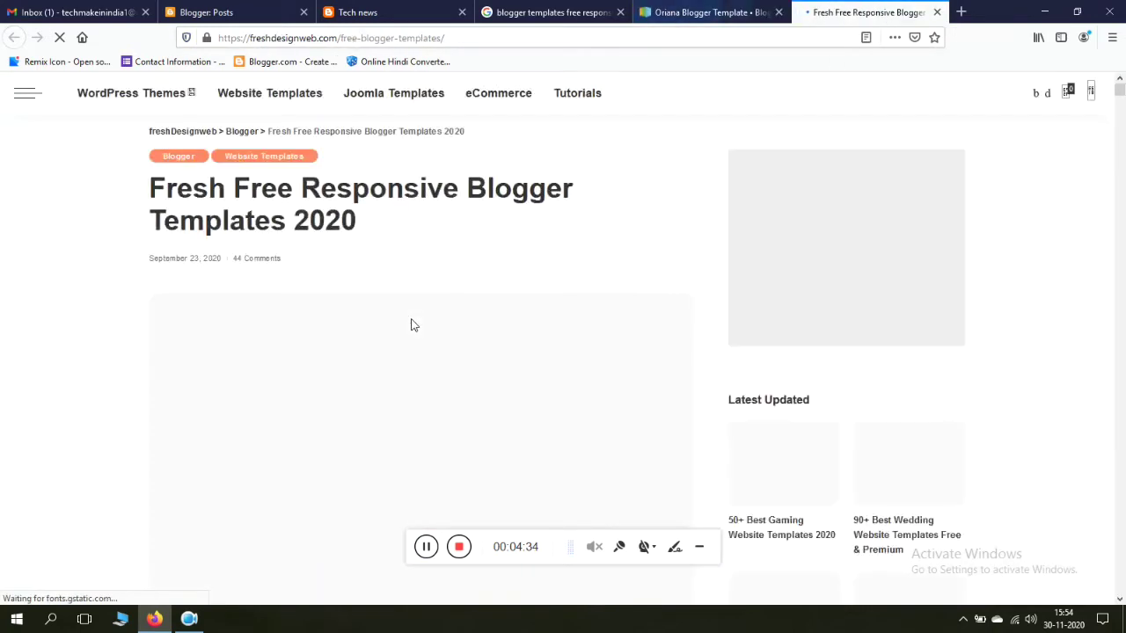
{"action": "scroll", "coordinate": [498, 273], "scroll_direction": "down", "scroll_amount": 3}
{"action": "scroll", "coordinate": [500, 277], "scroll_direction": "down", "scroll_amount": 3}
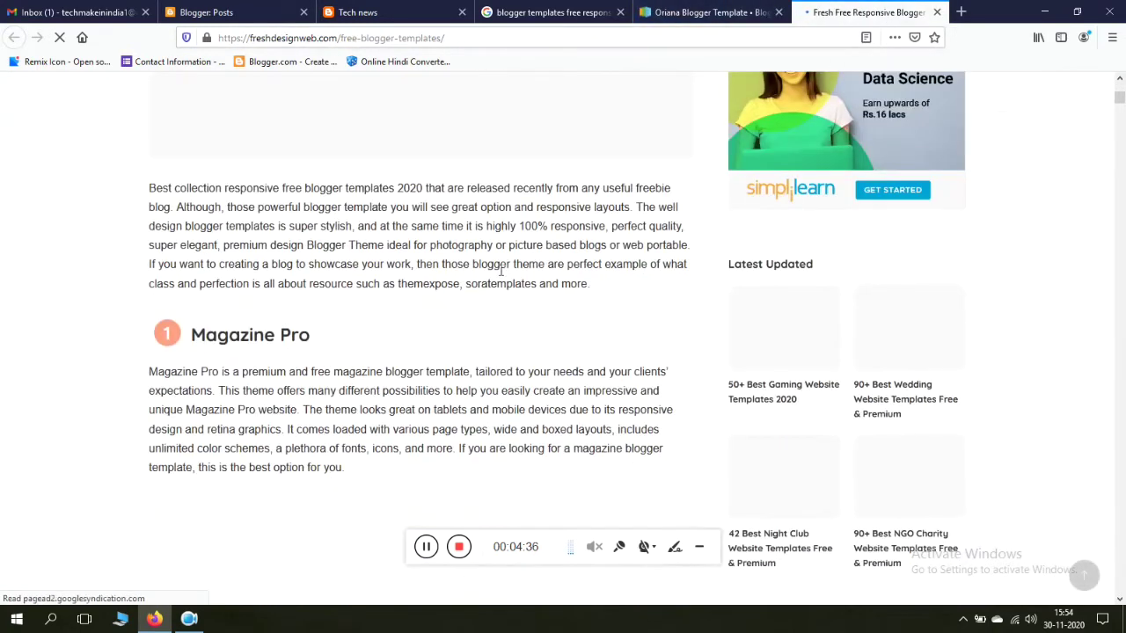
{"action": "scroll", "coordinate": [498, 271], "scroll_direction": "down", "scroll_amount": 10}
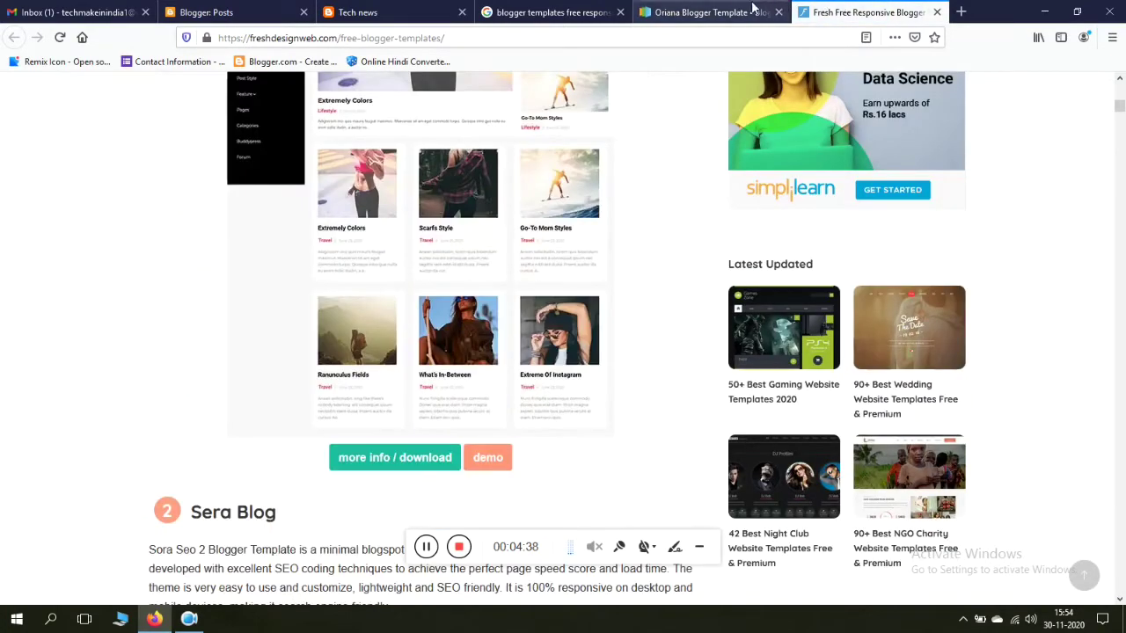
{"action": "left_click", "coordinate": [716, 12]}
{"action": "scroll", "coordinate": [404, 338], "scroll_direction": "down", "scroll_amount": 4}
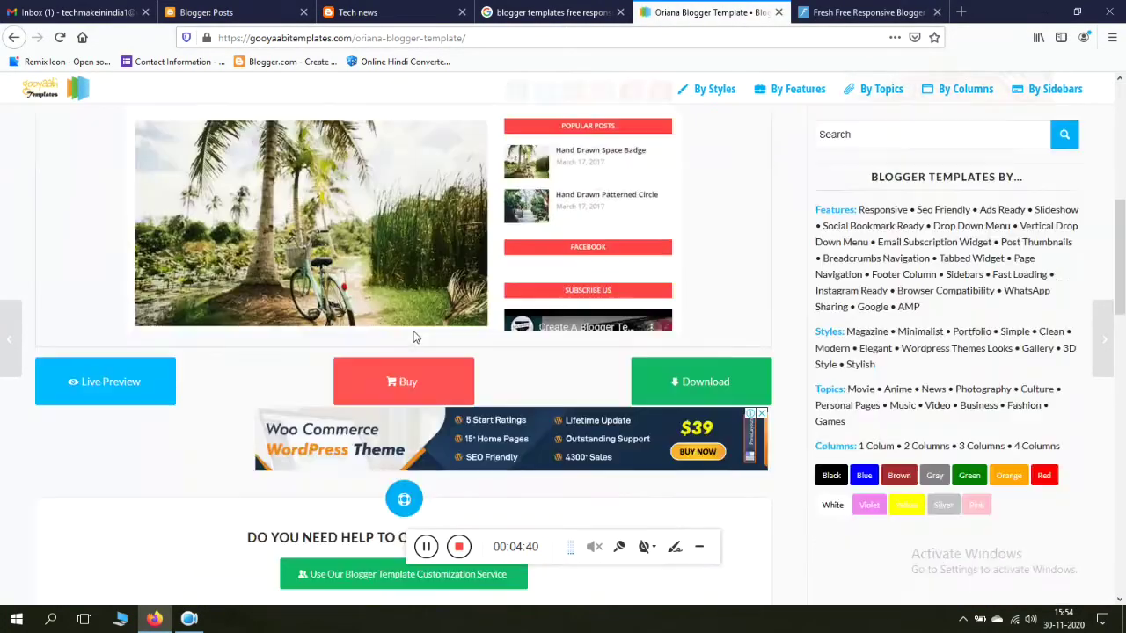
{"action": "scroll", "coordinate": [416, 337], "scroll_direction": "down", "scroll_amount": 1}
{"action": "scroll", "coordinate": [351, 339], "scroll_direction": "up", "scroll_amount": 1}
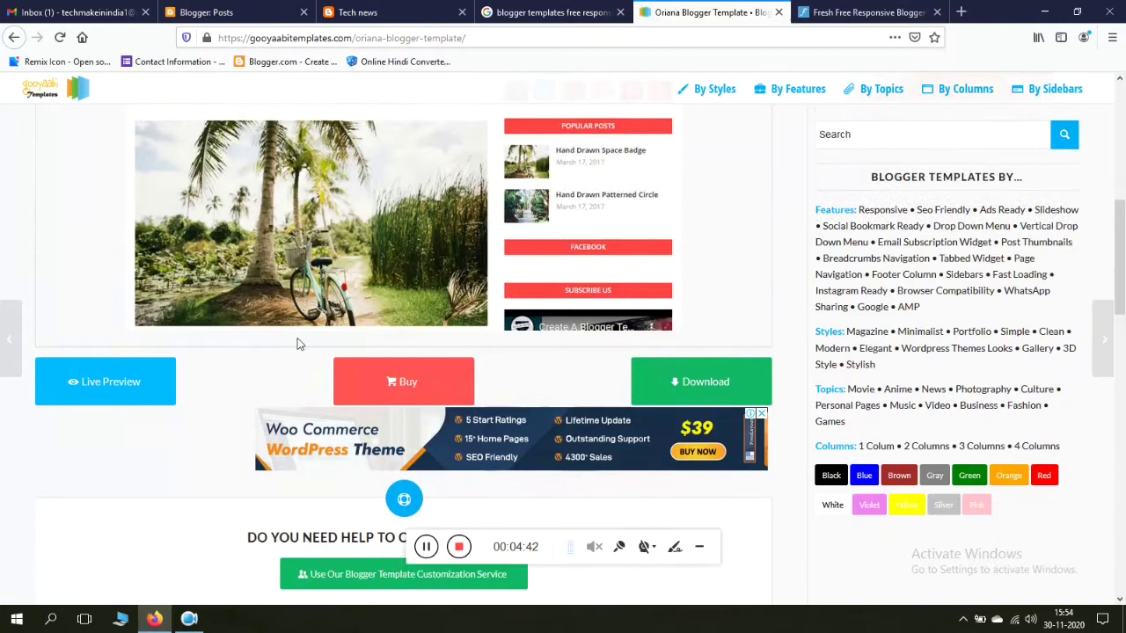
{"action": "middle_click", "coordinate": [132, 381]}
Step: Close the freshdesignweb tab and scroll through the Oriana live preview
{"action": "left_click", "coordinate": [774, 12]}
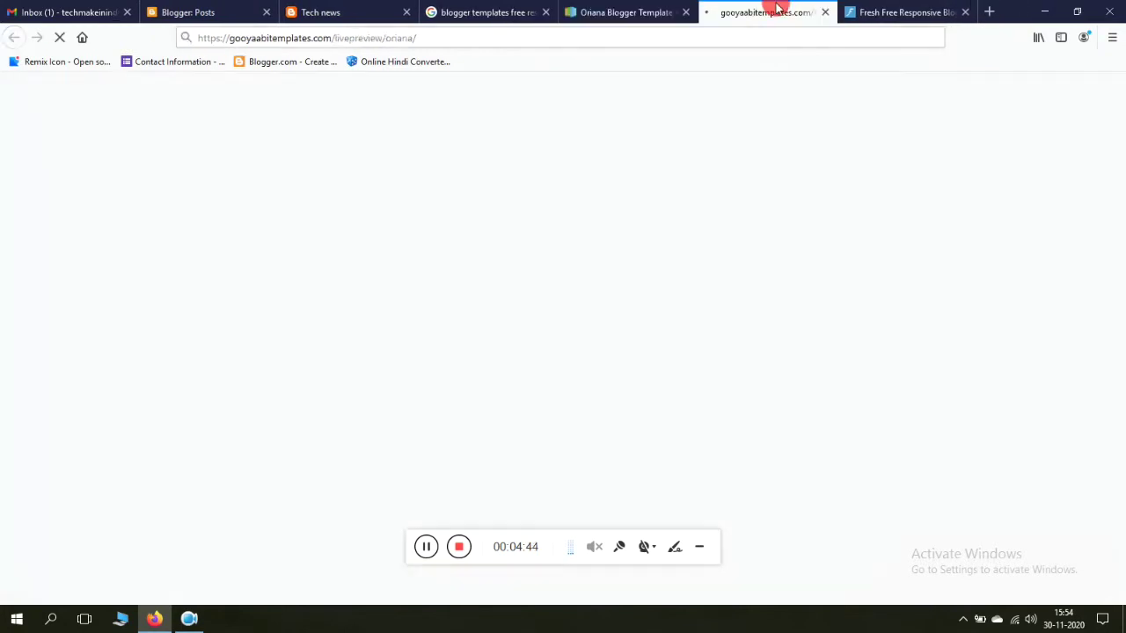
{"action": "left_click", "coordinate": [964, 12]}
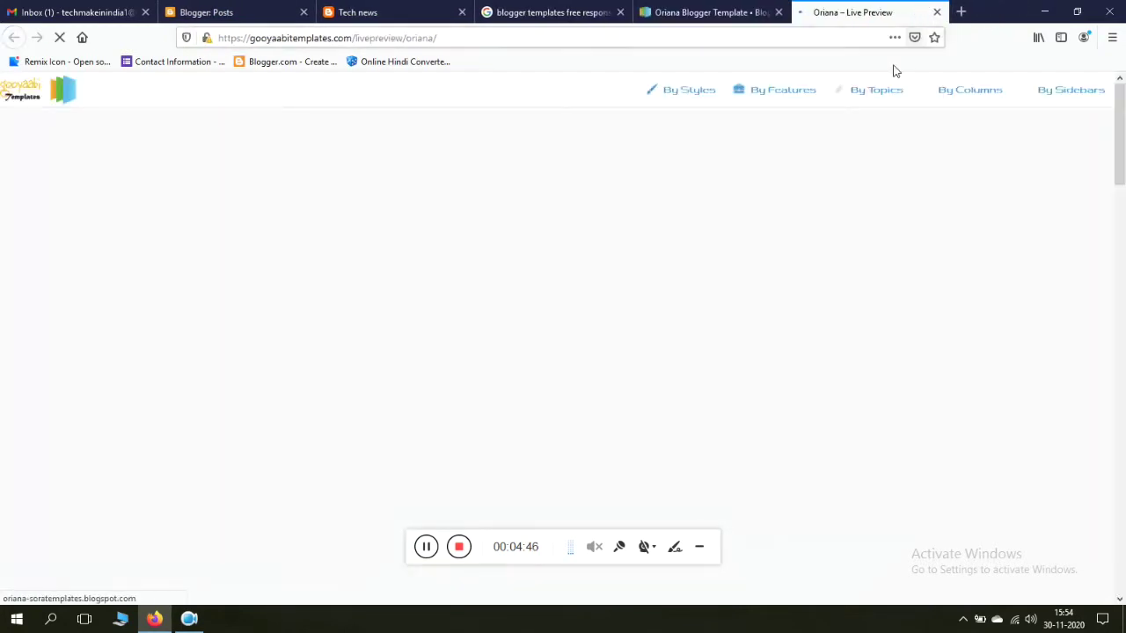
{"action": "left_click", "coordinate": [721, 11]}
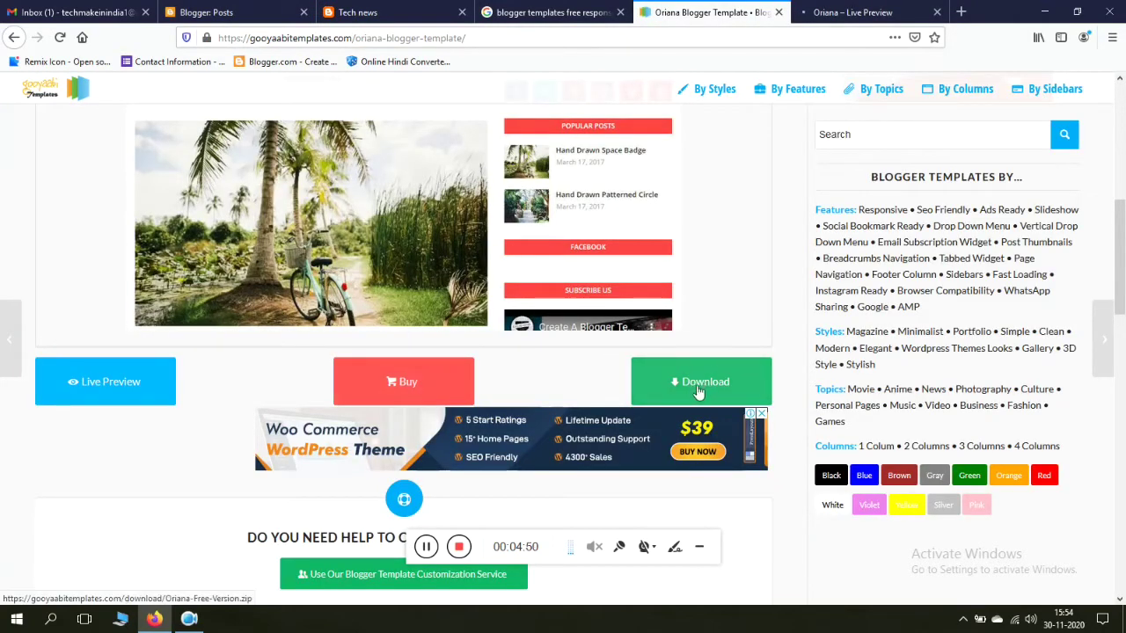
{"action": "scroll", "coordinate": [697, 391], "scroll_direction": "down", "scroll_amount": 5}
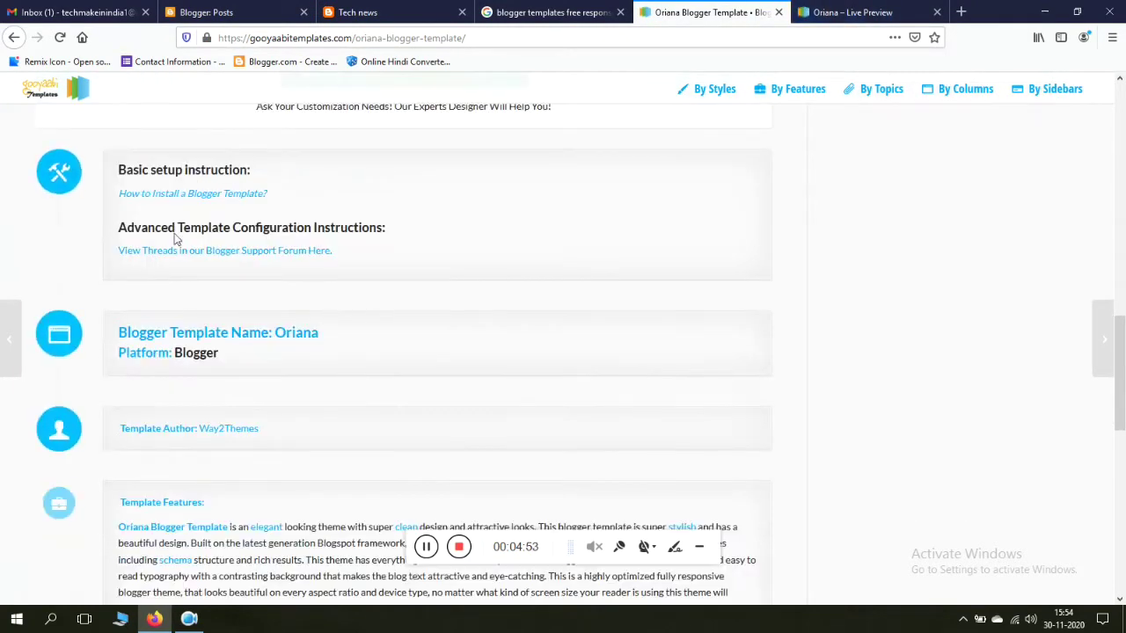
{"action": "scroll", "coordinate": [308, 397], "scroll_direction": "up", "scroll_amount": 1}
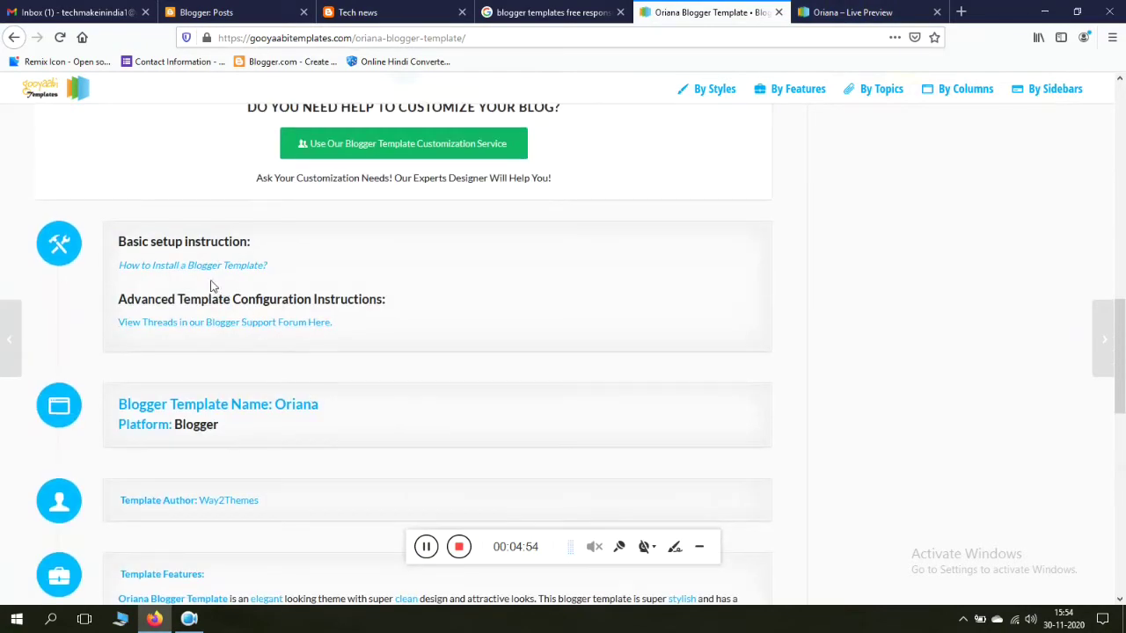
{"action": "scroll", "coordinate": [727, 322], "scroll_direction": "up", "scroll_amount": 10}
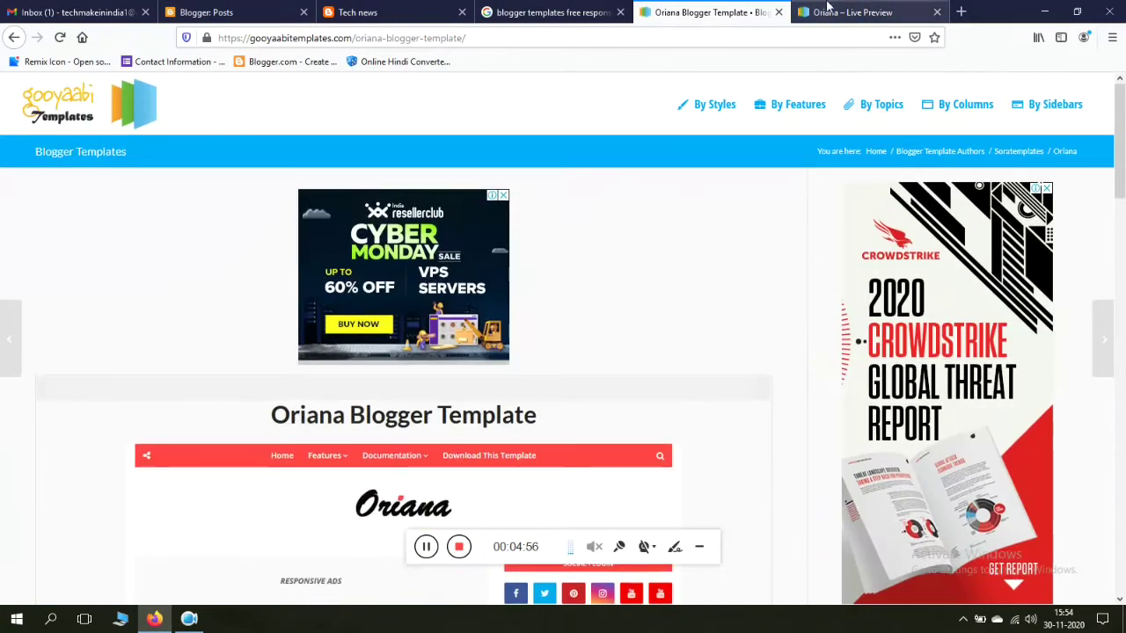
{"action": "left_click", "coordinate": [846, 9]}
{"action": "scroll", "coordinate": [405, 387], "scroll_direction": "down", "scroll_amount": 10}
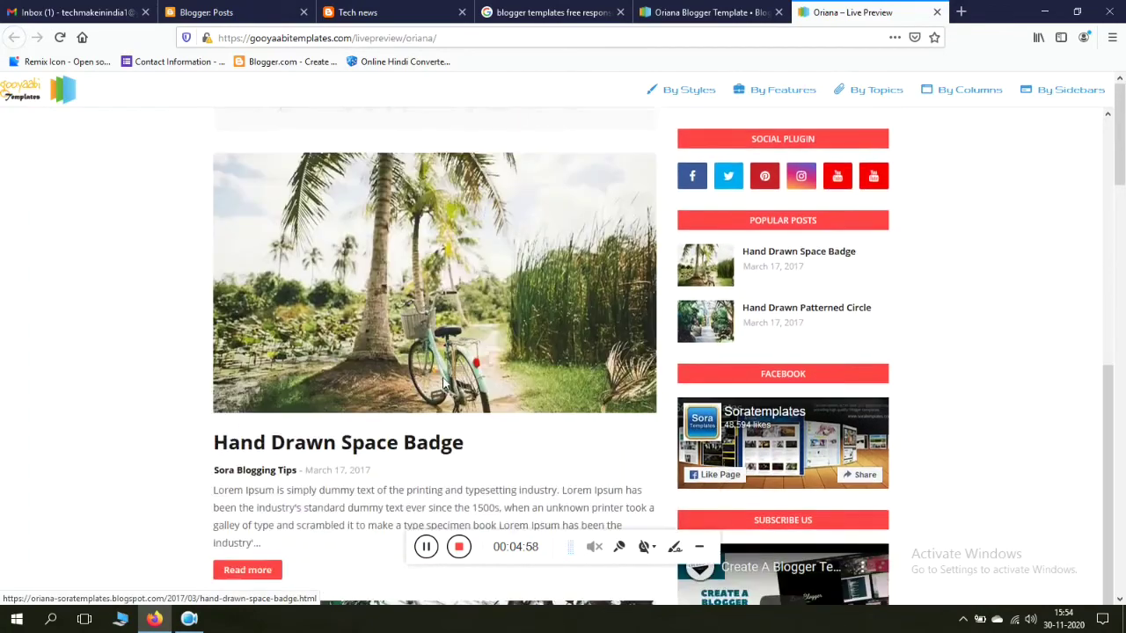
{"action": "scroll", "coordinate": [498, 385], "scroll_direction": "down", "scroll_amount": 4}
{"action": "scroll", "coordinate": [518, 380], "scroll_direction": "up", "scroll_amount": 14}
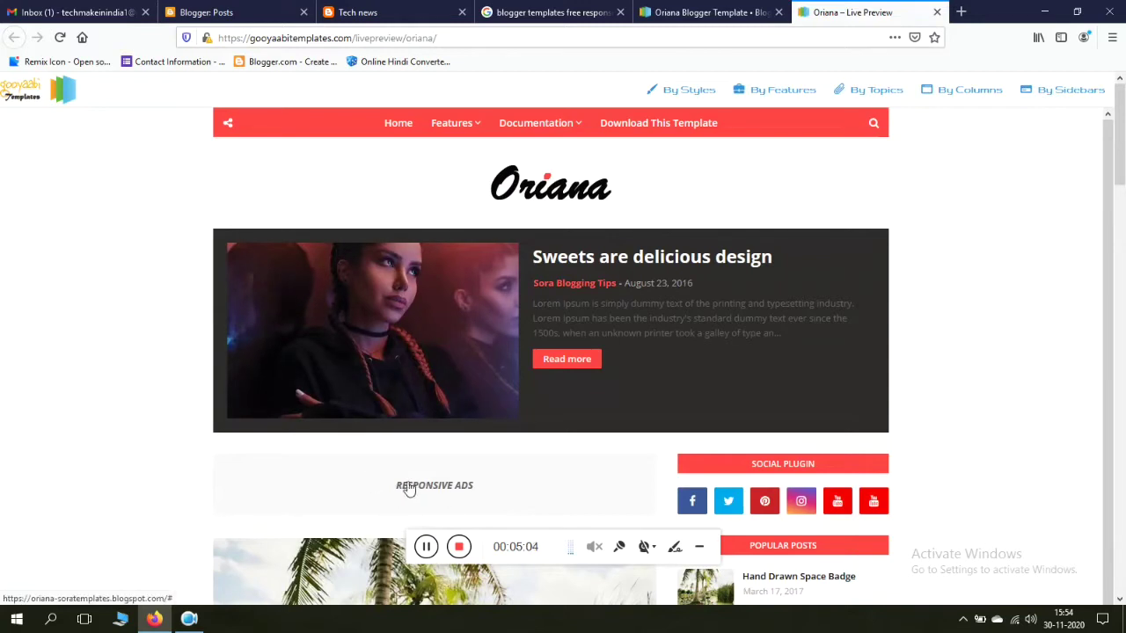
Step: Toggle the demo's social icons menu and compare it with the Oriana template page
{"action": "left_click", "coordinate": [228, 126]}
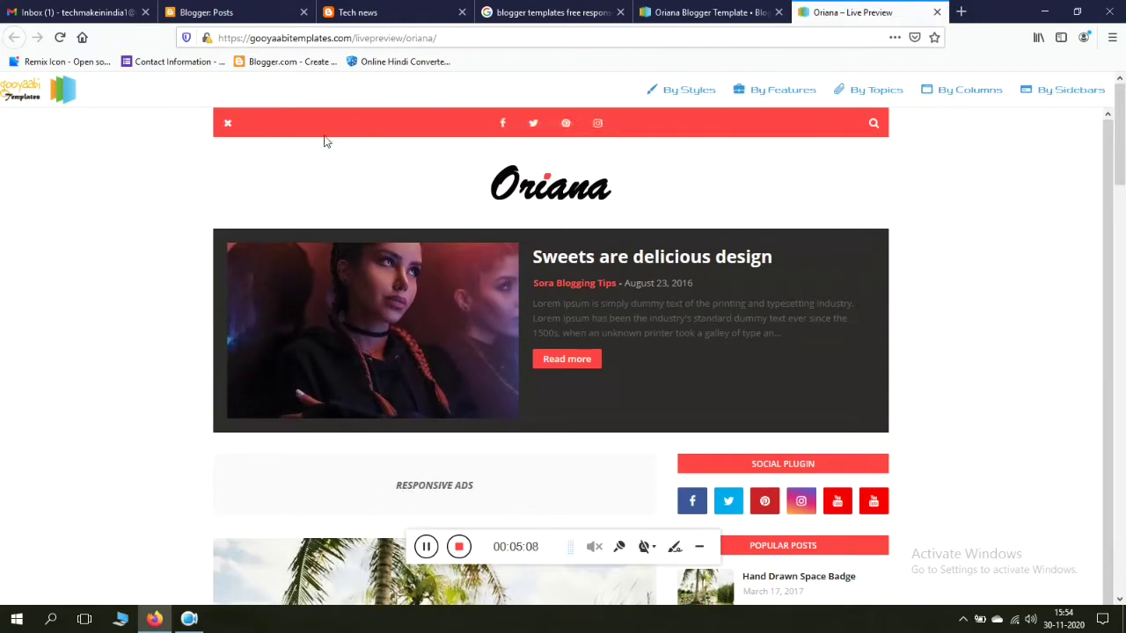
{"action": "left_click", "coordinate": [230, 129]}
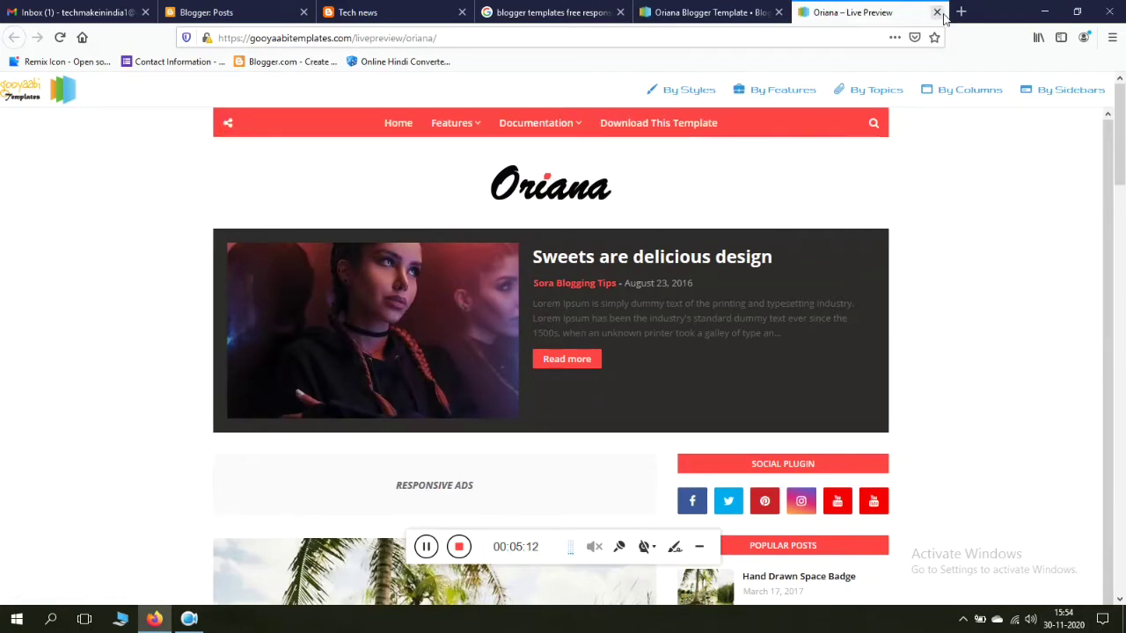
{"action": "left_click", "coordinate": [725, 10]}
{"action": "scroll", "coordinate": [513, 226], "scroll_direction": "down", "scroll_amount": 5}
{"action": "scroll", "coordinate": [440, 276], "scroll_direction": "up", "scroll_amount": 5}
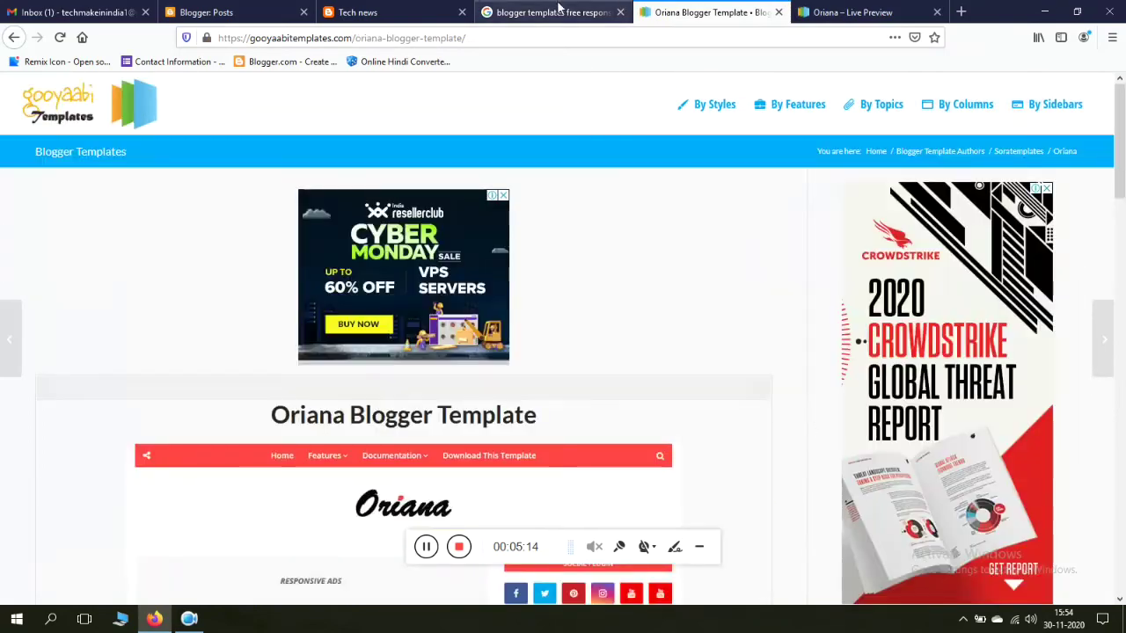
{"action": "left_click", "coordinate": [559, 10]}
{"action": "scroll", "coordinate": [563, 352], "scroll_direction": "down", "scroll_amount": 3}
{"action": "scroll", "coordinate": [563, 352], "scroll_direction": "up", "scroll_amount": 3}
{"action": "left_click", "coordinate": [652, 12]}
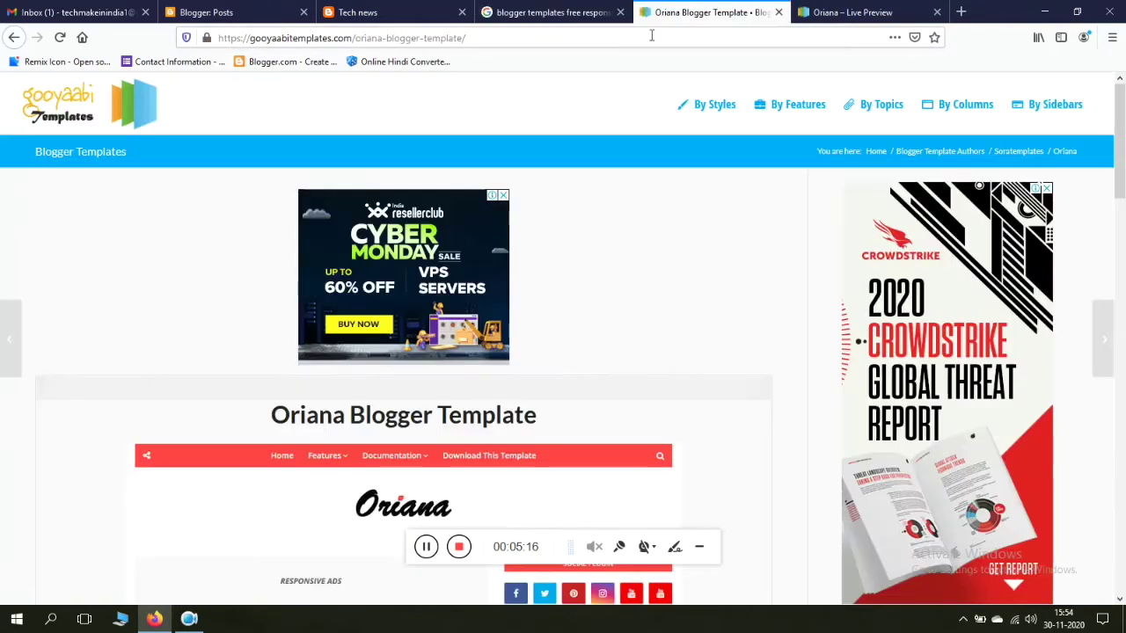
{"action": "scroll", "coordinate": [401, 372], "scroll_direction": "down", "scroll_amount": 10}
{"action": "scroll", "coordinate": [402, 372], "scroll_direction": "up", "scroll_amount": 7}
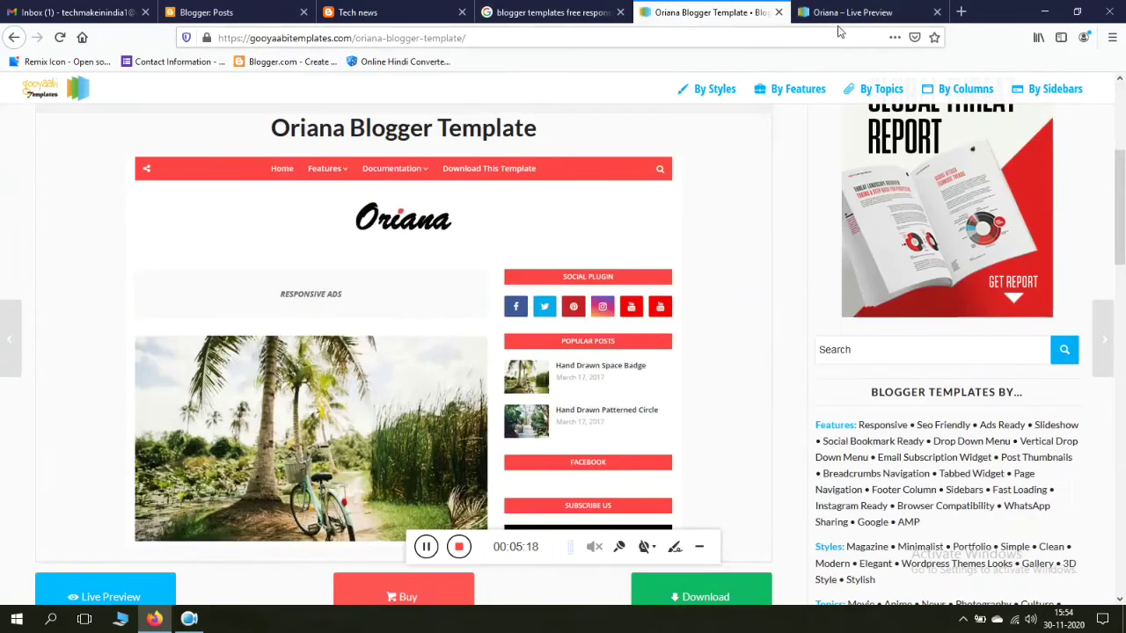
Step: Close the Oriana live demo tab, returning to the Oriana template page
{"action": "left_click", "coordinate": [843, 12]}
{"action": "scroll", "coordinate": [691, 246], "scroll_direction": "down", "scroll_amount": 4}
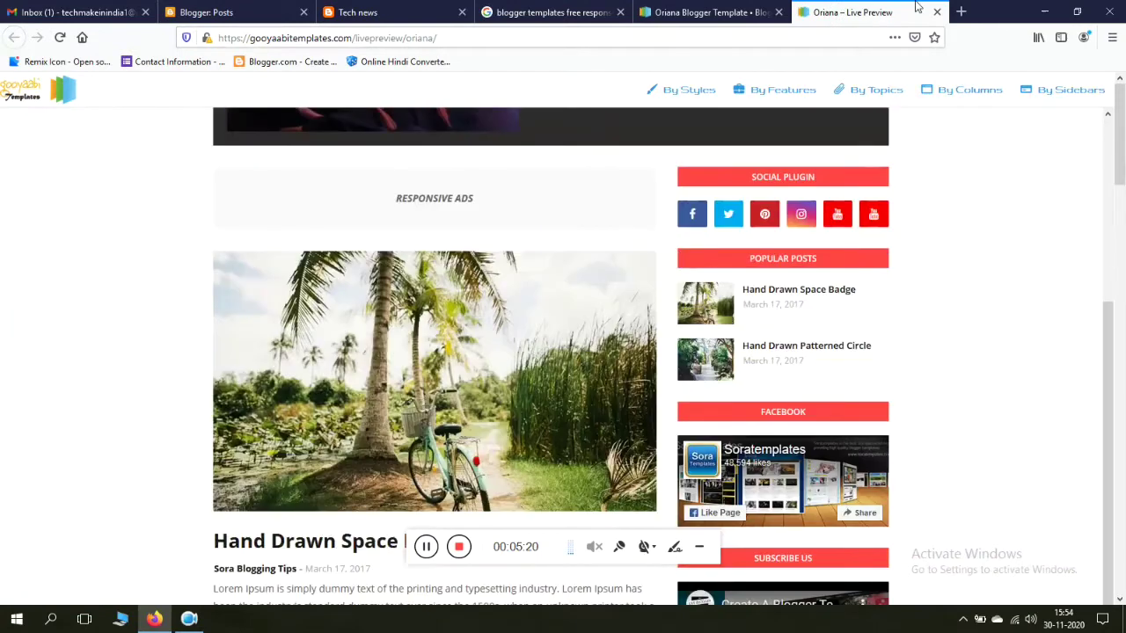
{"action": "left_click", "coordinate": [937, 13]}
{"action": "scroll", "coordinate": [514, 321], "scroll_direction": "down", "scroll_amount": 3}
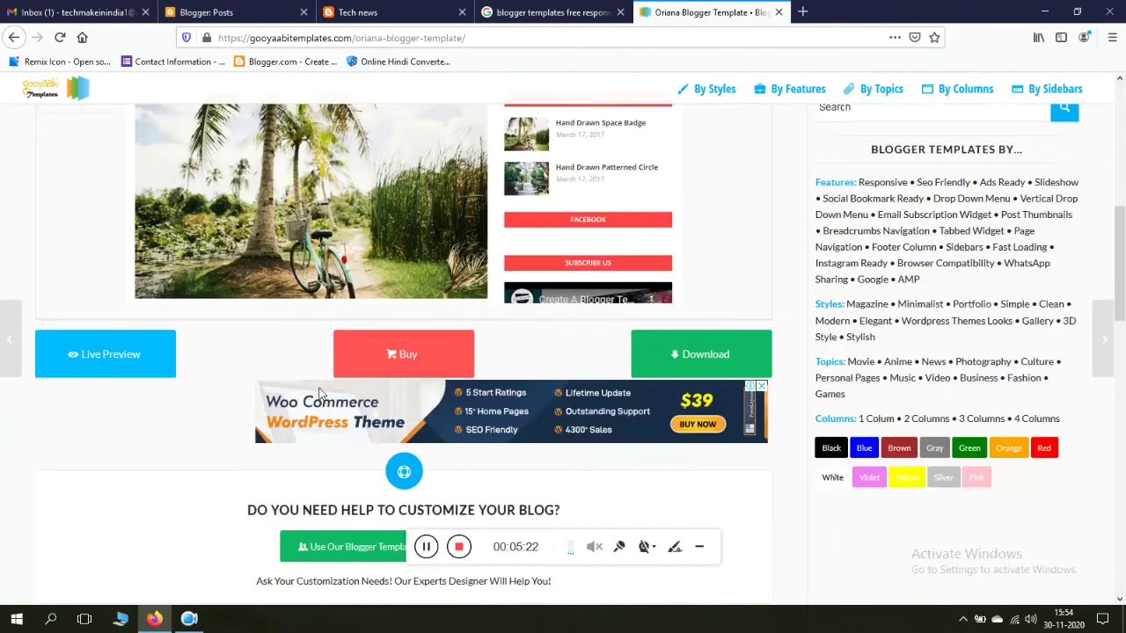
Step: Download Oriana-Free-Version.zip from Gooyaabi Templates, dismissing the ad and saving the file
{"action": "left_click", "coordinate": [711, 316]}
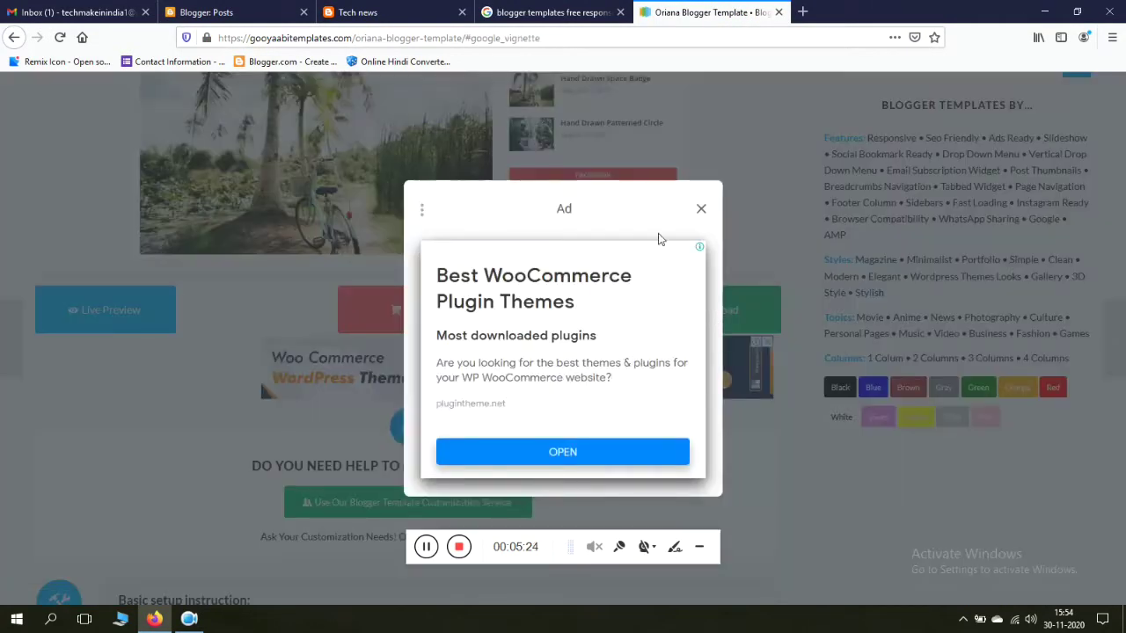
{"action": "left_click", "coordinate": [700, 211]}
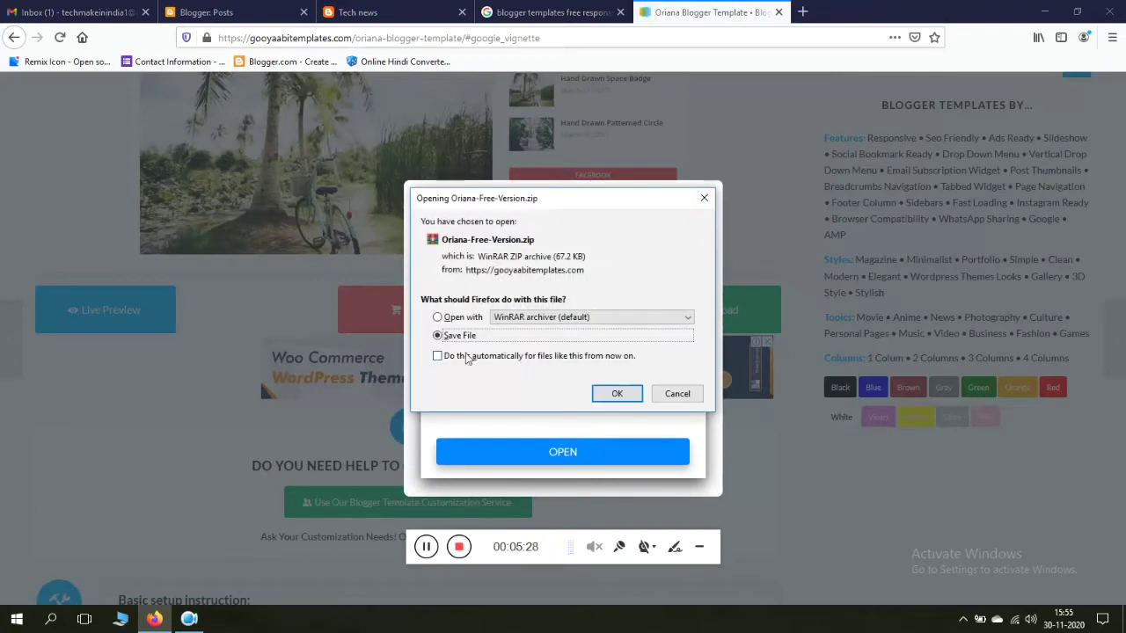
{"action": "left_click", "coordinate": [616, 393]}
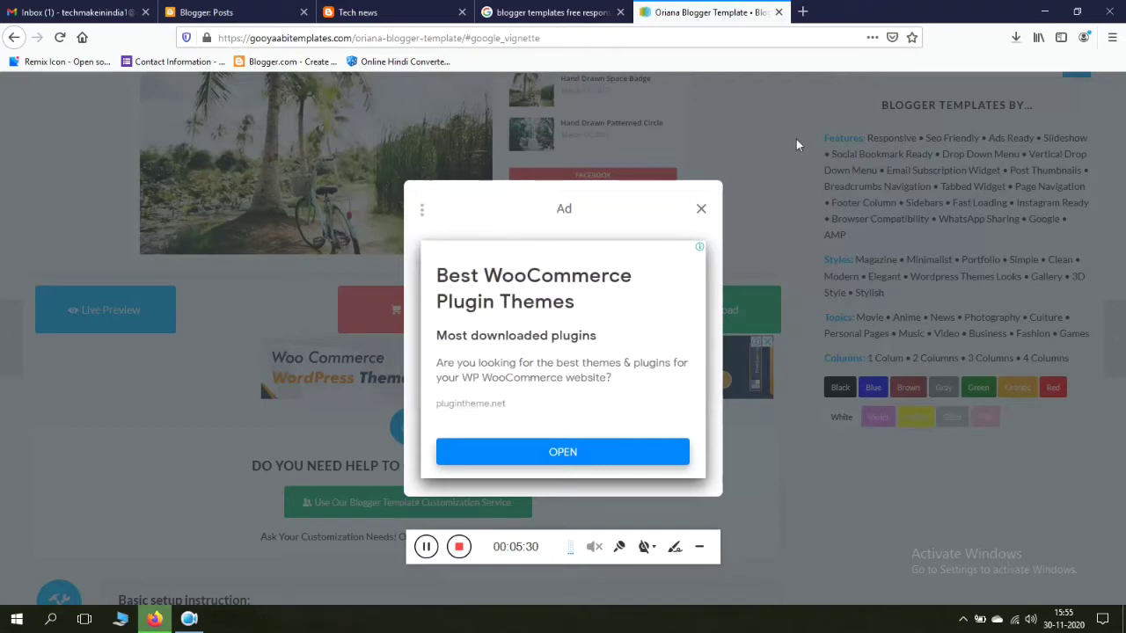
Step: Close the template tab and show the downloaded zip in its folder from the downloads list
{"action": "left_click", "coordinate": [777, 12]}
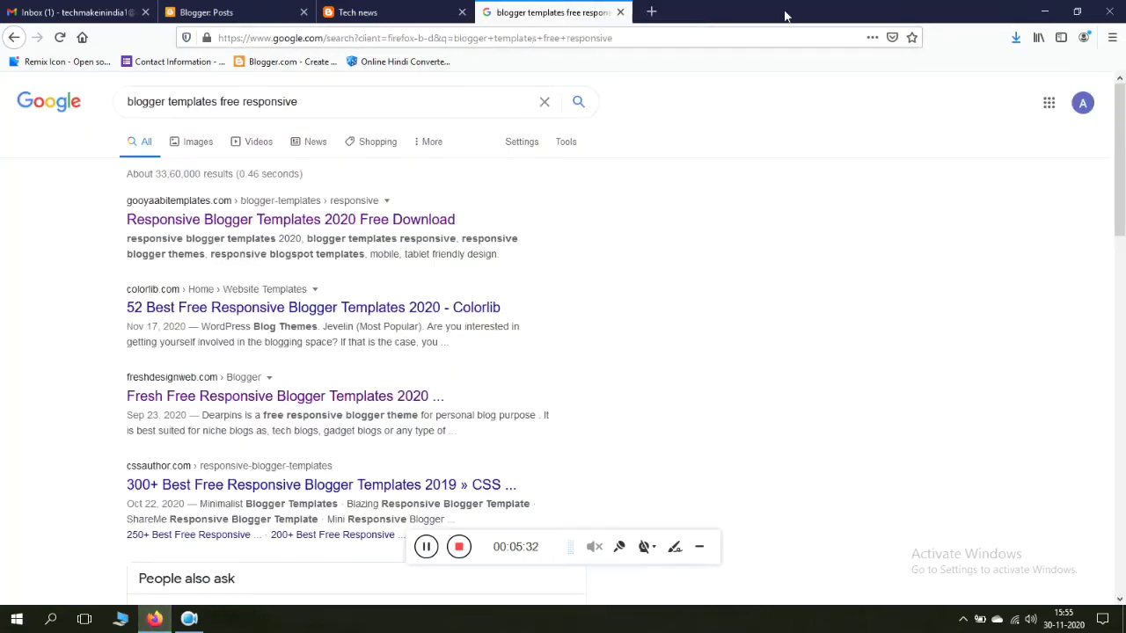
{"action": "left_click", "coordinate": [1015, 38]}
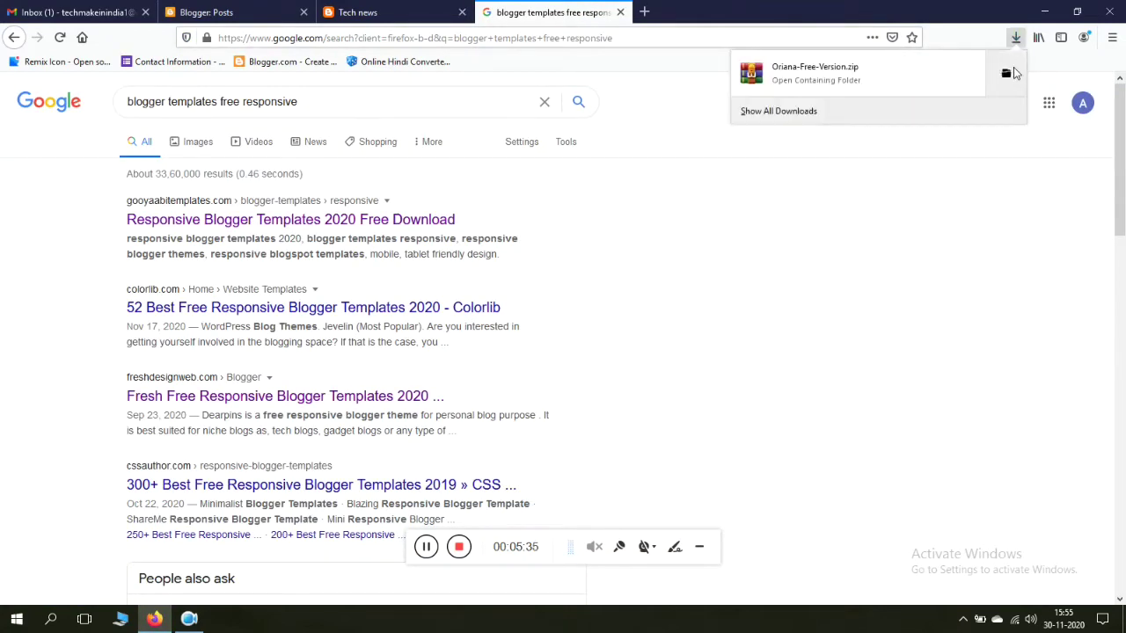
{"action": "left_click", "coordinate": [1010, 75]}
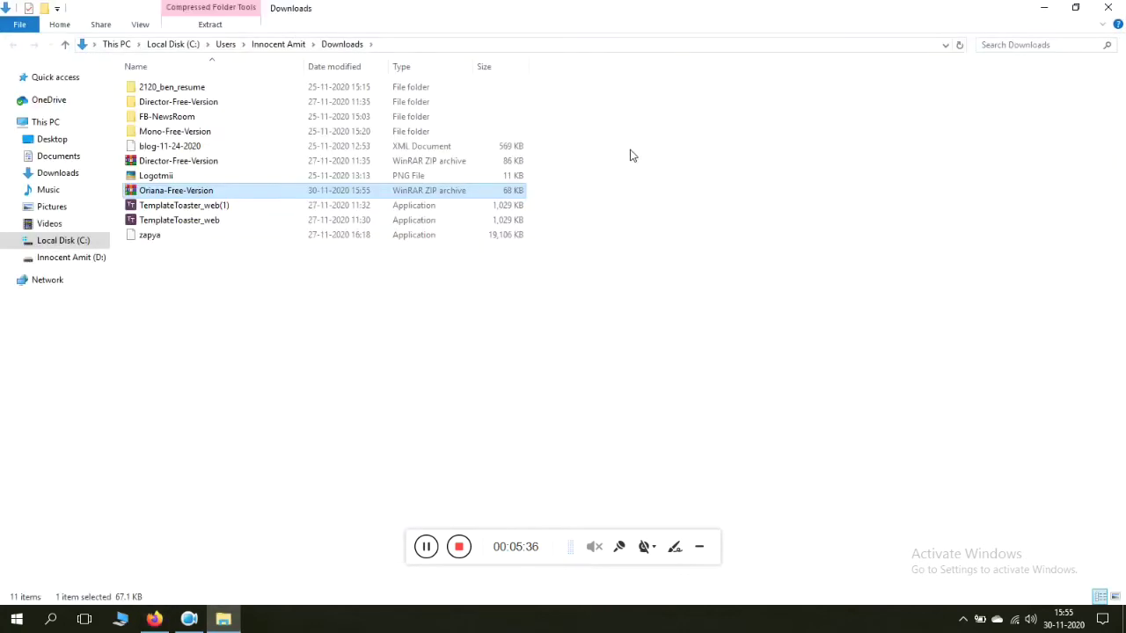
Step: Extract Oriana-Free-Version.zip into an Oriana-Free-Version folder, open it, and return to Blogger in Firefox
{"action": "right_click", "coordinate": [203, 193]}
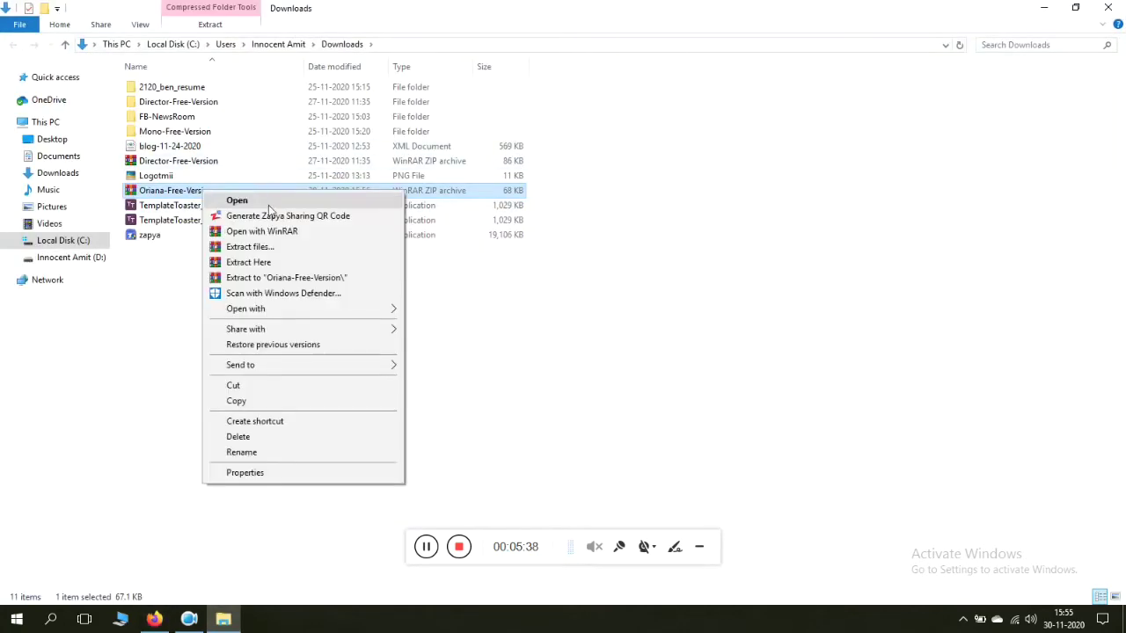
{"action": "left_click", "coordinate": [321, 278]}
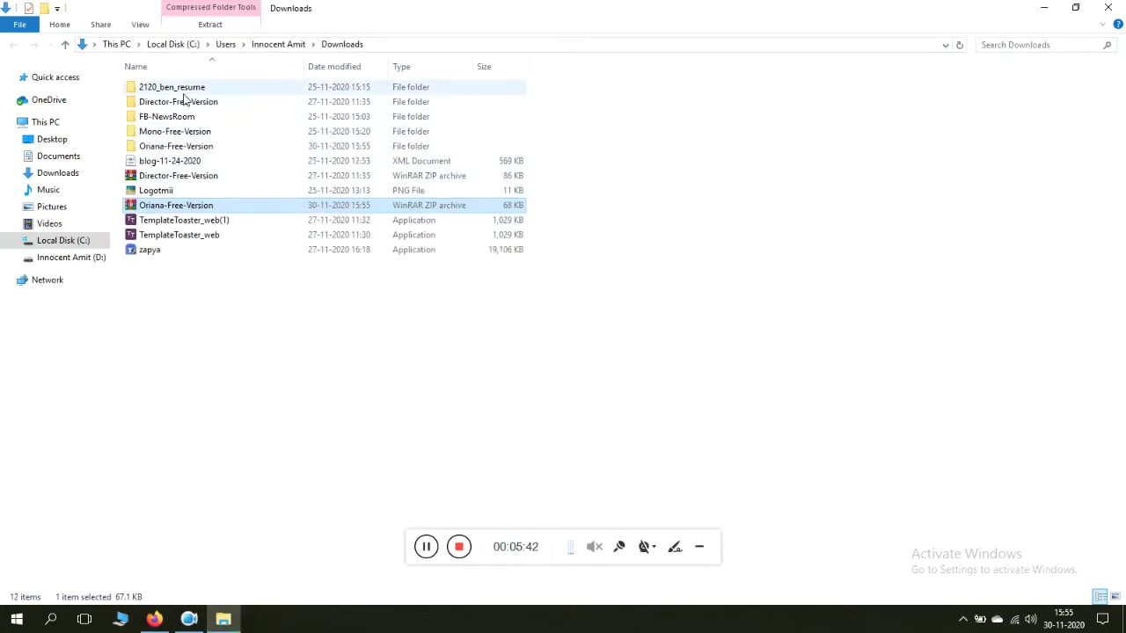
{"action": "double_click", "coordinate": [176, 146]}
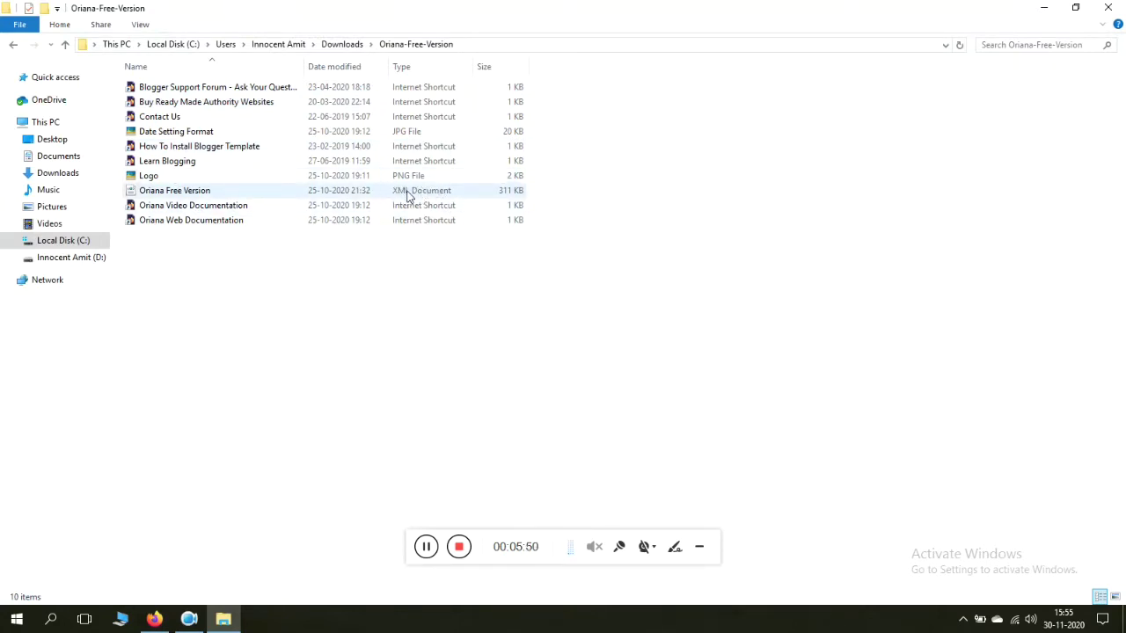
{"action": "left_click", "coordinate": [154, 619]}
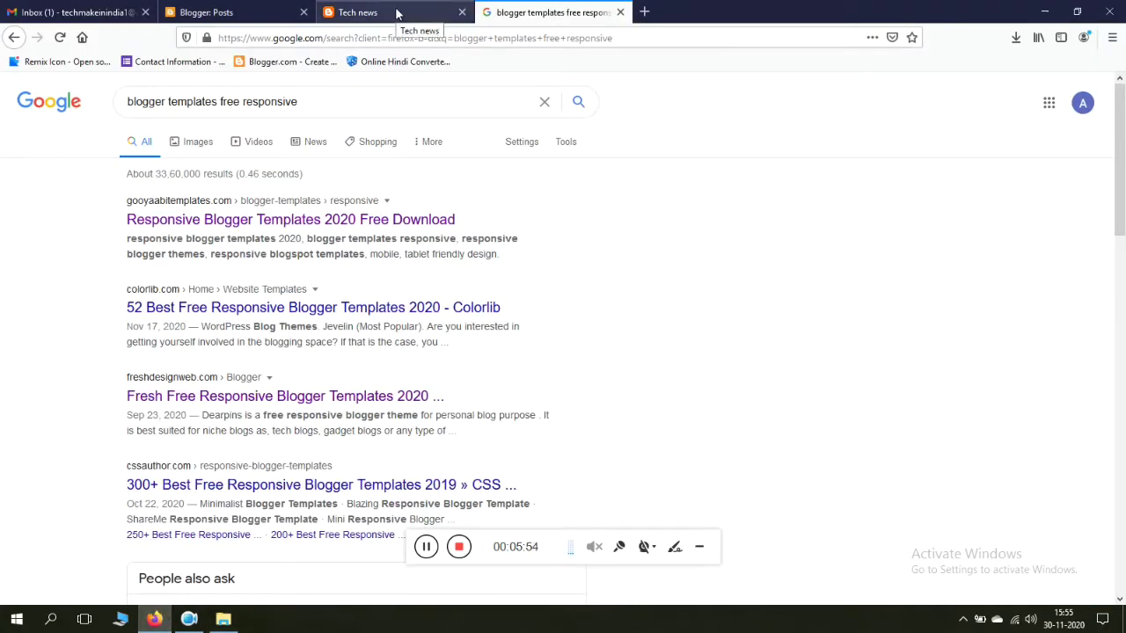
{"action": "left_click", "coordinate": [282, 10]}
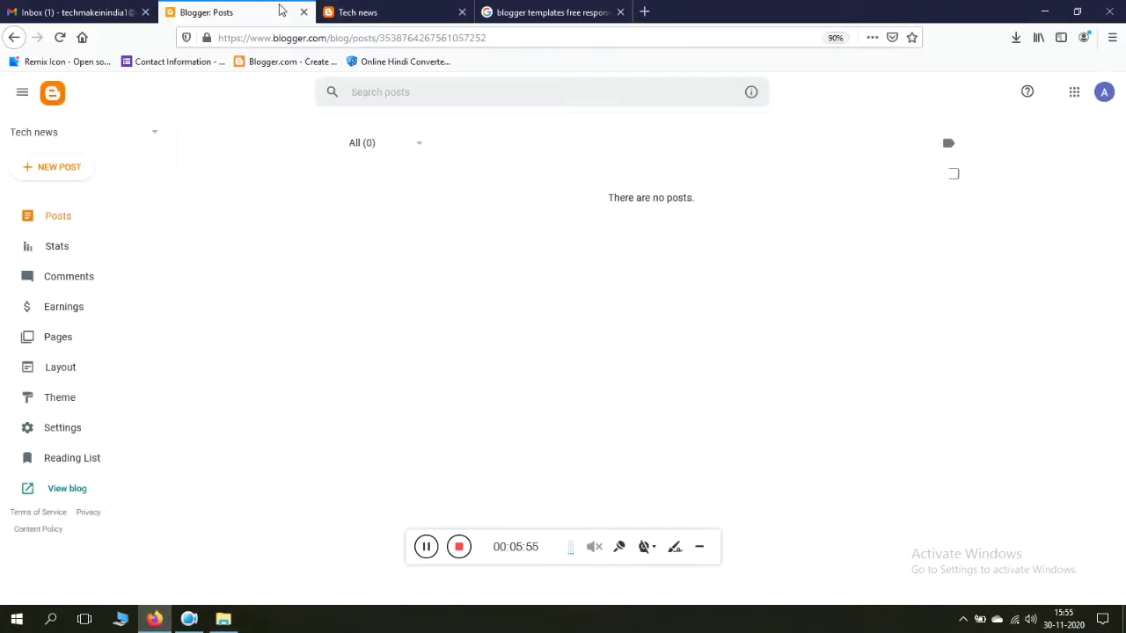
Step: On the Theme page, choose Restore from the CUSTOMISE dropdown
{"action": "left_click", "coordinate": [70, 401]}
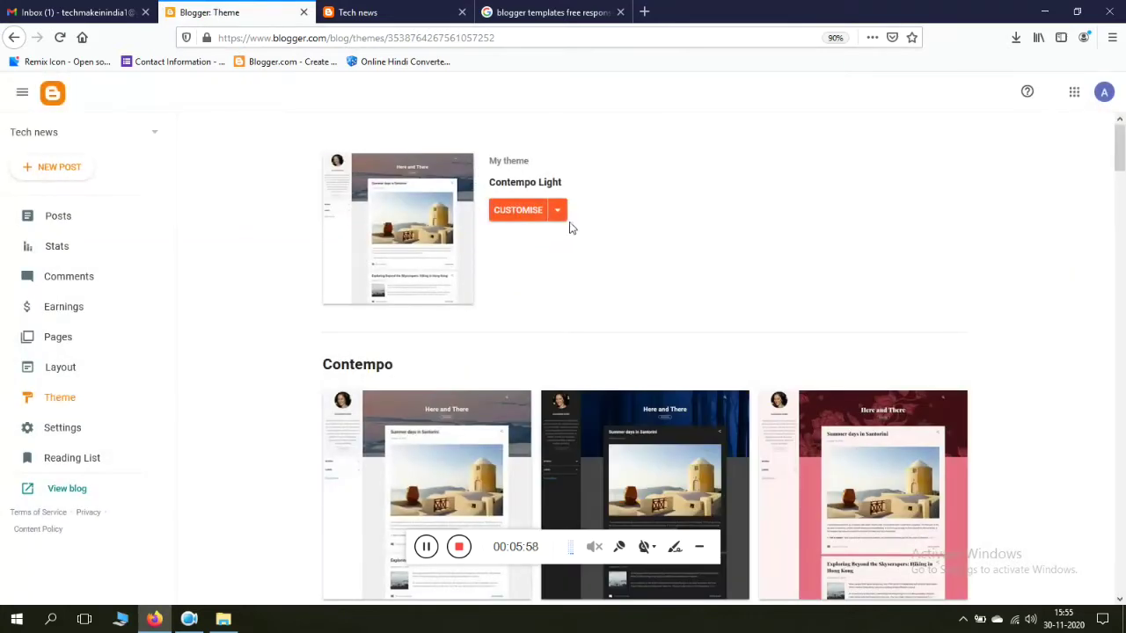
{"action": "left_click", "coordinate": [559, 214]}
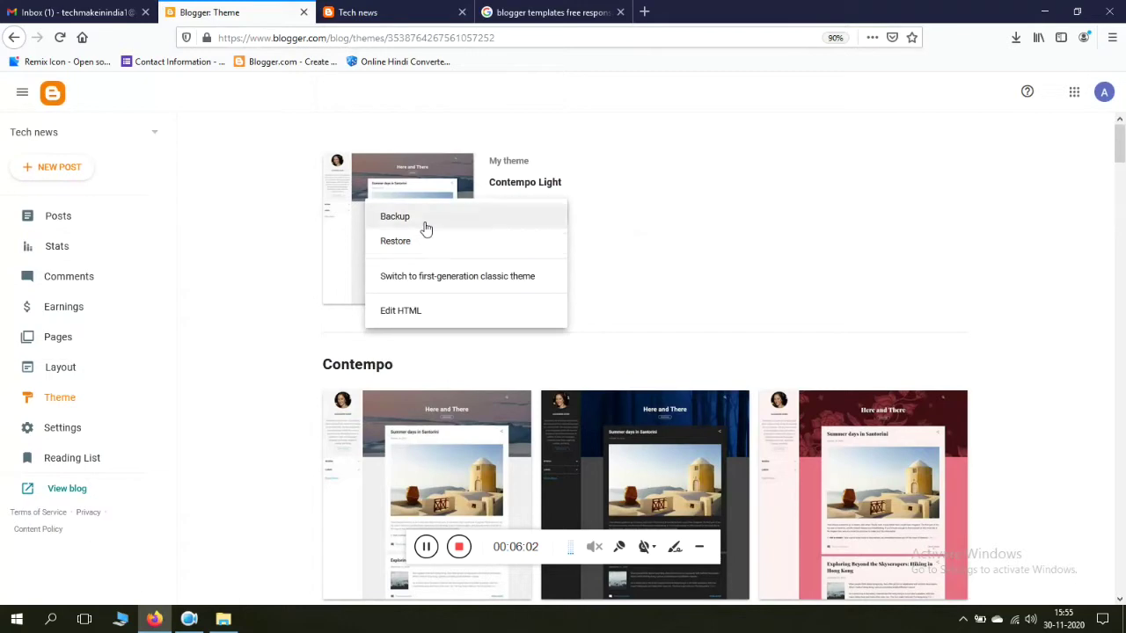
{"action": "left_click", "coordinate": [423, 246]}
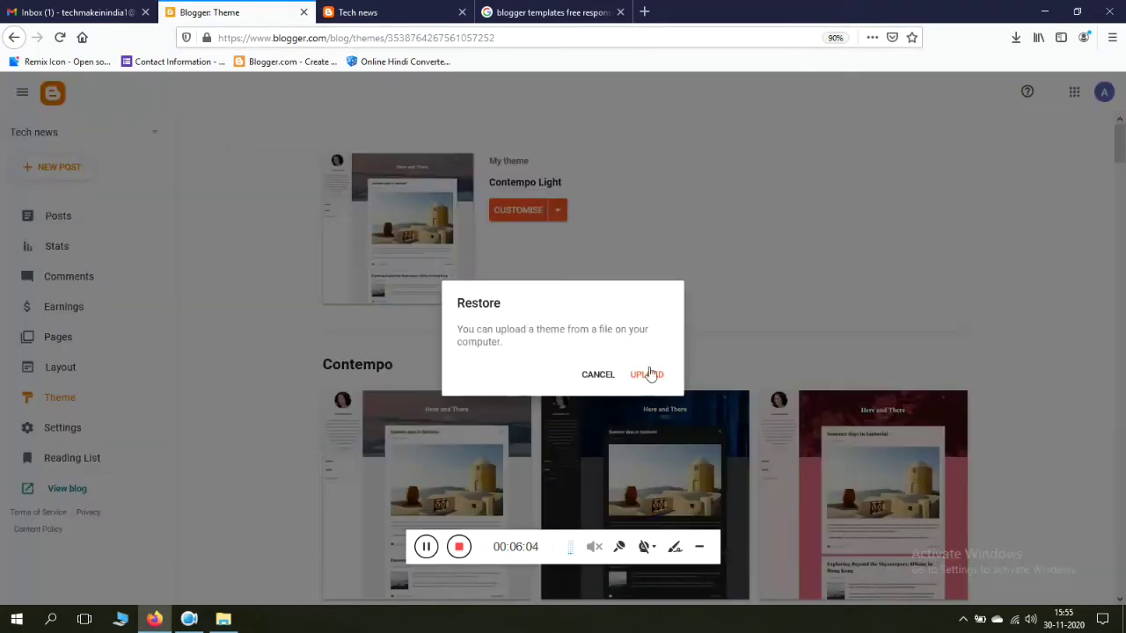
Step: Upload Downloads\Oriana-Free-Version\Oriana Free Version XML as the blog's theme
{"action": "left_click", "coordinate": [646, 374]}
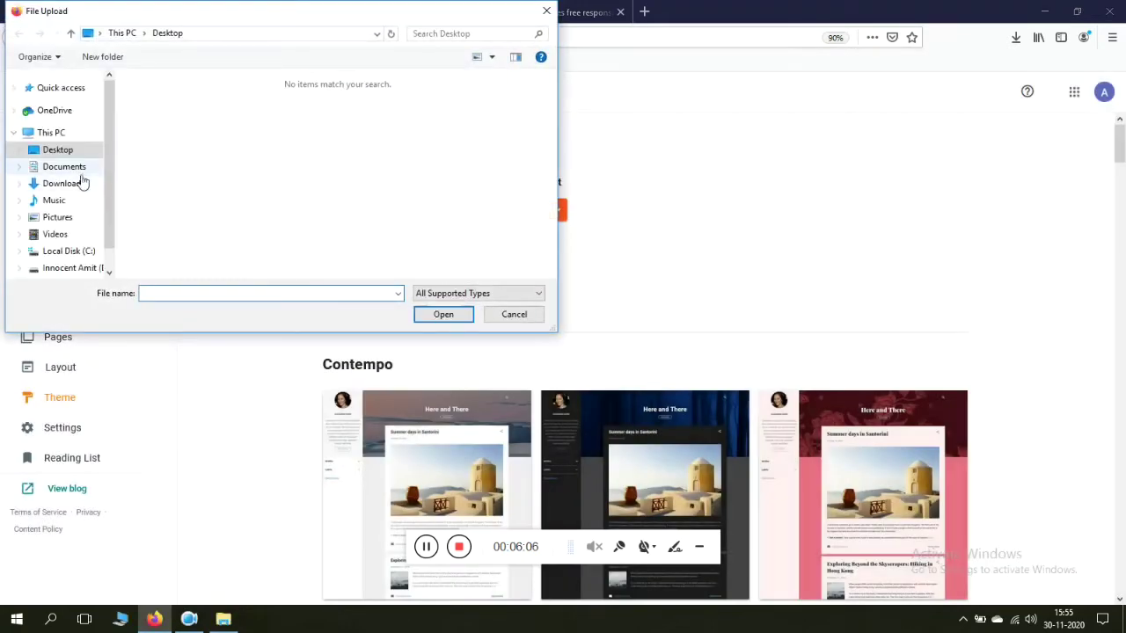
{"action": "left_click", "coordinate": [63, 150]}
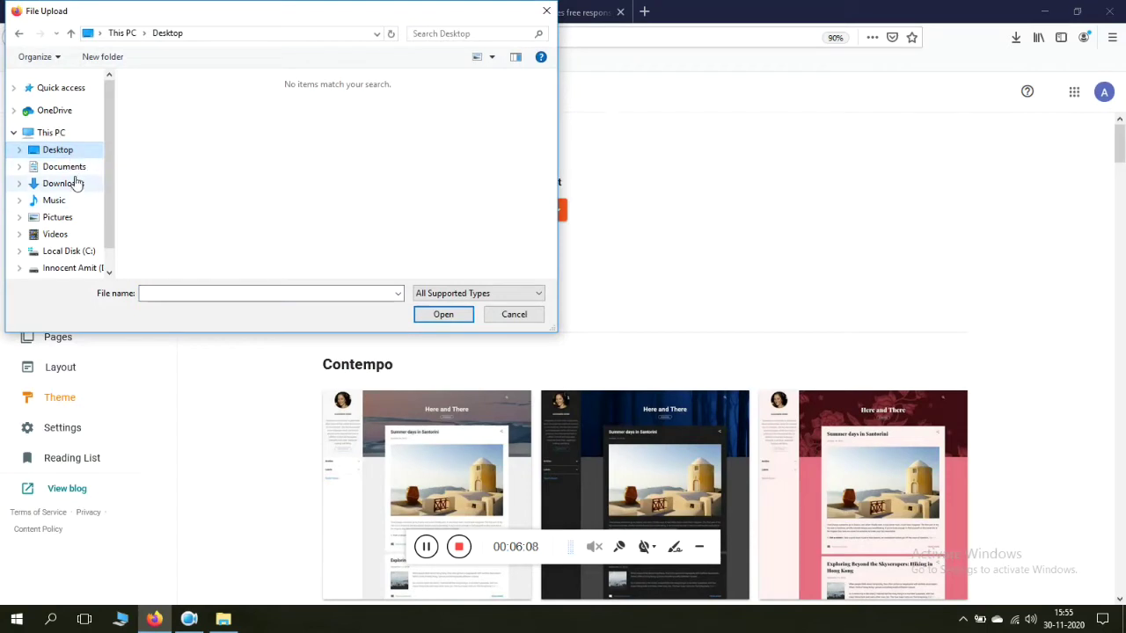
{"action": "left_click", "coordinate": [74, 186]}
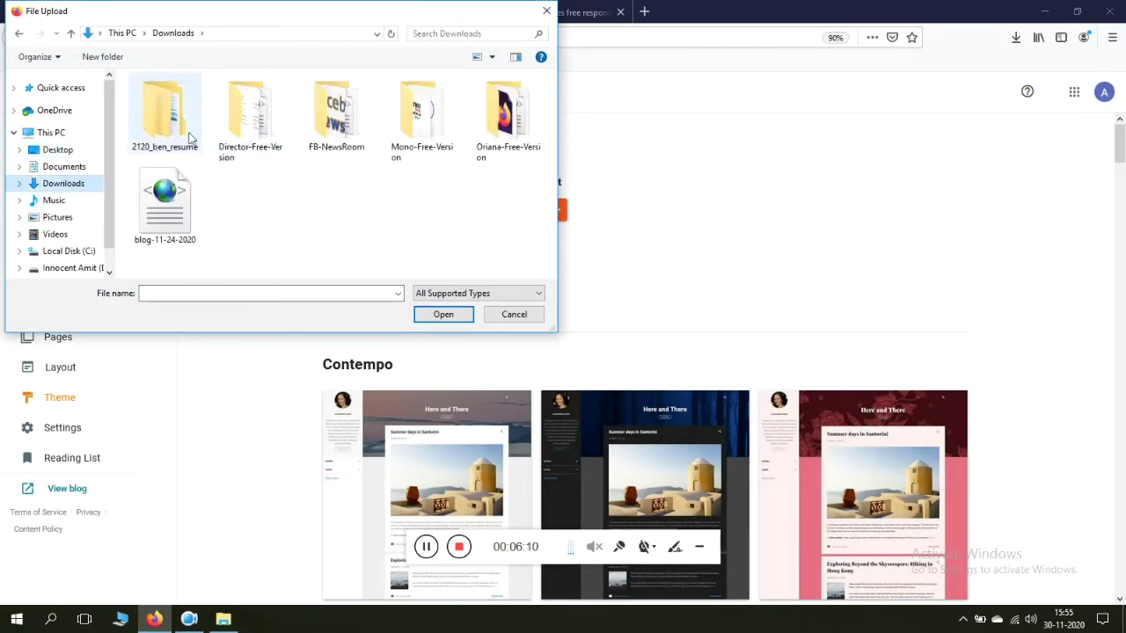
{"action": "double_click", "coordinate": [510, 115]}
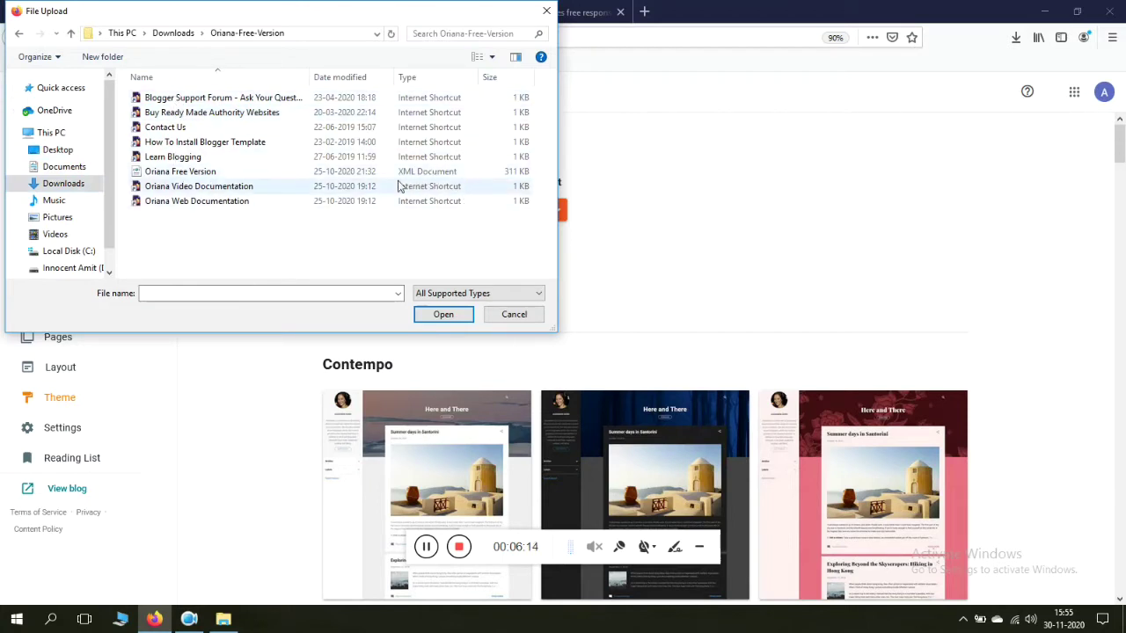
{"action": "left_click", "coordinate": [418, 173]}
{"action": "left_click", "coordinate": [442, 314]}
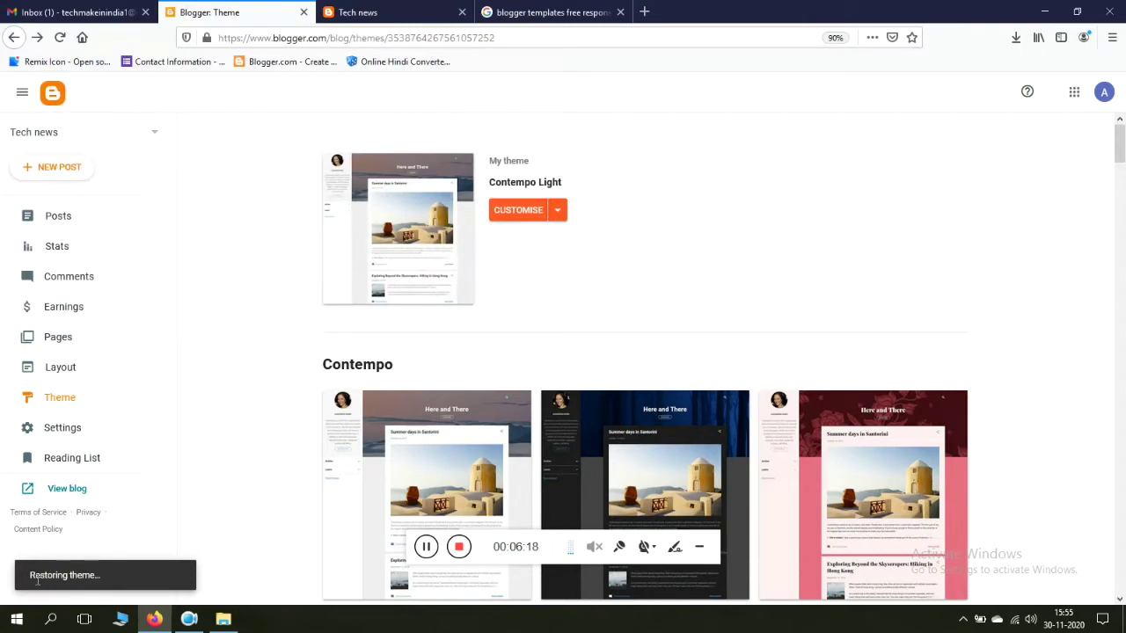
Step: Highlight the restoring and 'Restored theme' notices and the unavailable-preview message
{"action": "left_click_drag", "start_coordinate": [29, 583], "coordinate": [101, 574]}
{"action": "left_click", "coordinate": [138, 592]}
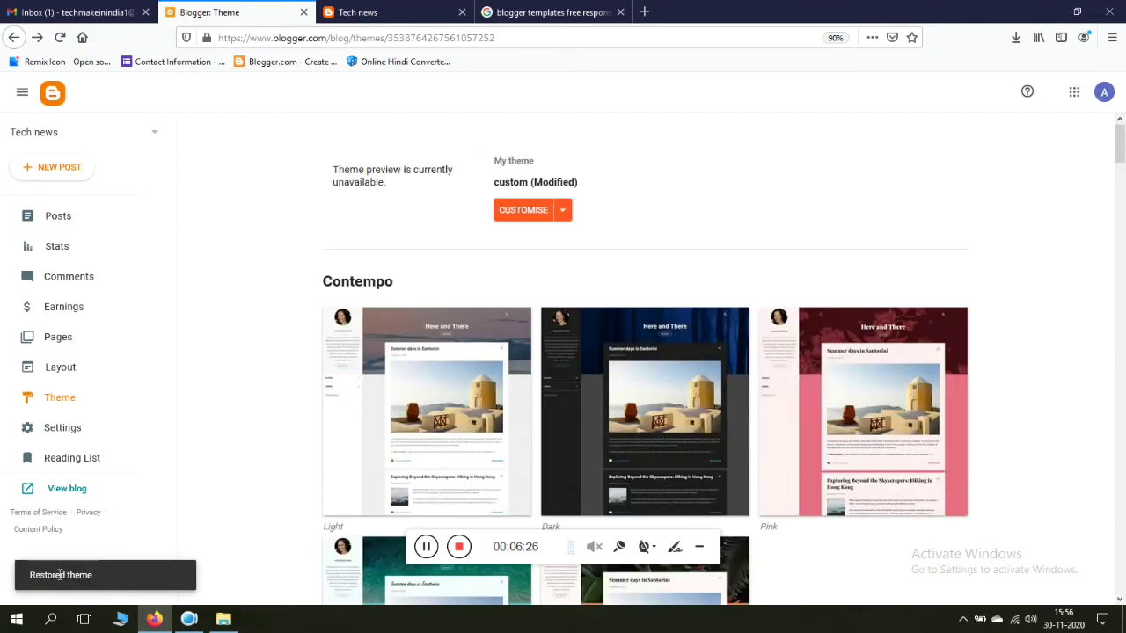
{"action": "left_click_drag", "start_coordinate": [29, 582], "coordinate": [109, 577]}
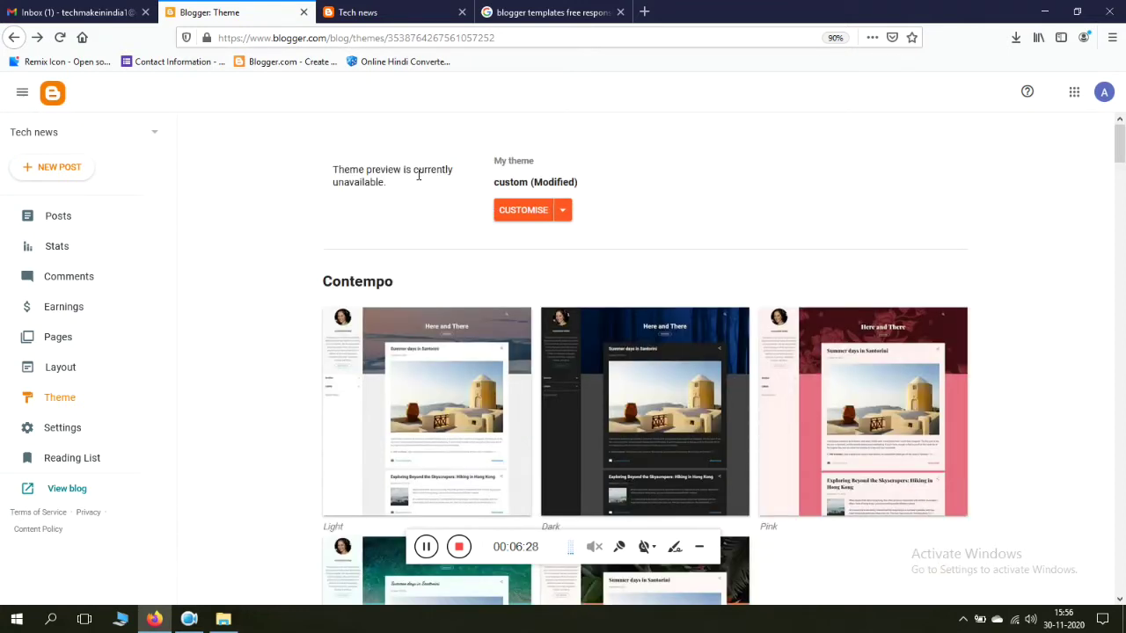
{"action": "left_click_drag", "start_coordinate": [344, 166], "coordinate": [420, 194]}
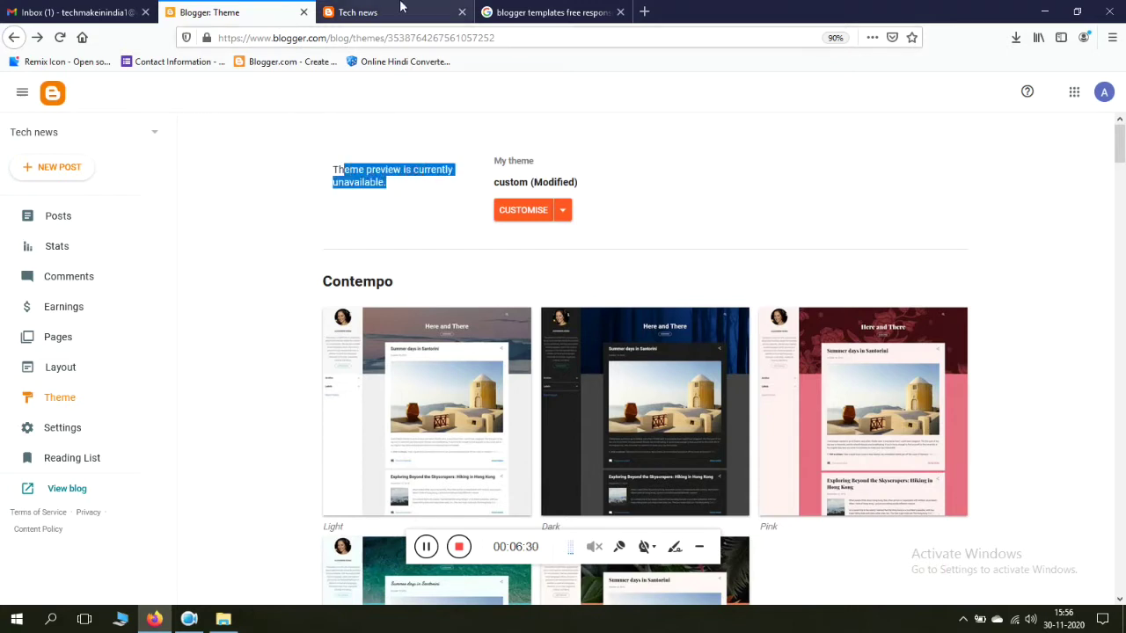
{"action": "left_click", "coordinate": [378, 13]}
Step: Reload the Tech news blog and scroll through the new Oriana design
{"action": "left_click", "coordinate": [62, 38]}
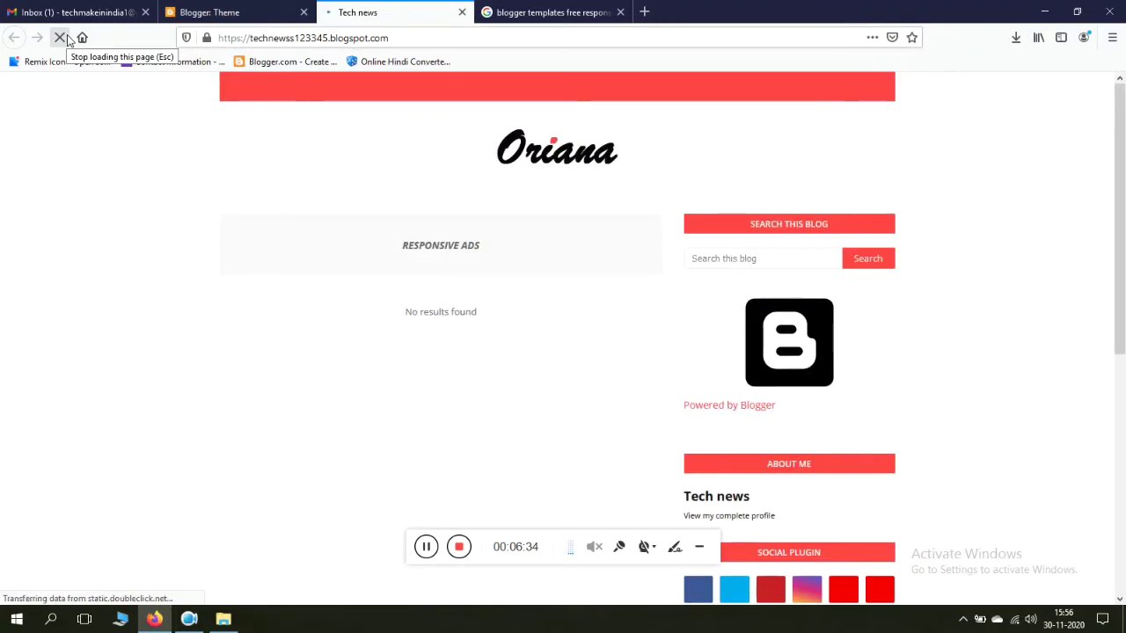
{"action": "scroll", "coordinate": [615, 213], "scroll_direction": "down", "scroll_amount": 2}
{"action": "scroll", "coordinate": [615, 213], "scroll_direction": "down", "scroll_amount": 3}
{"action": "scroll", "coordinate": [615, 211], "scroll_direction": "up", "scroll_amount": 5}
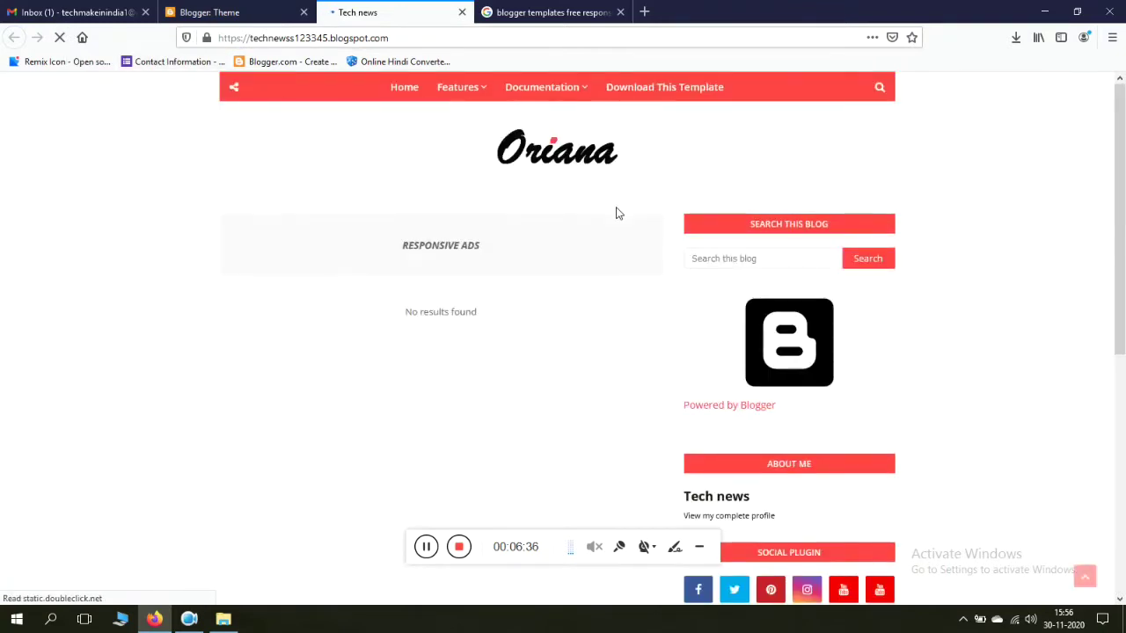
{"action": "scroll", "coordinate": [681, 287], "scroll_direction": "down", "scroll_amount": 2}
{"action": "scroll", "coordinate": [681, 288], "scroll_direction": "down", "scroll_amount": 4}
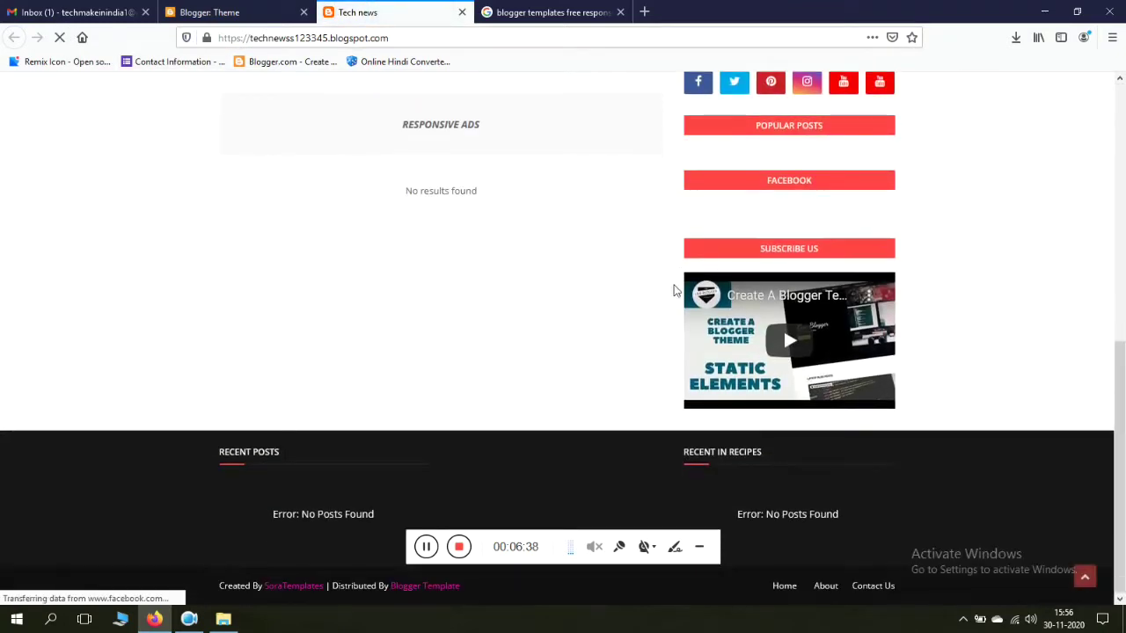
{"action": "scroll", "coordinate": [675, 291], "scroll_direction": "up", "scroll_amount": 3}
{"action": "scroll", "coordinate": [673, 291], "scroll_direction": "down", "scroll_amount": 2}
{"action": "scroll", "coordinate": [670, 292], "scroll_direction": "up", "scroll_amount": 2}
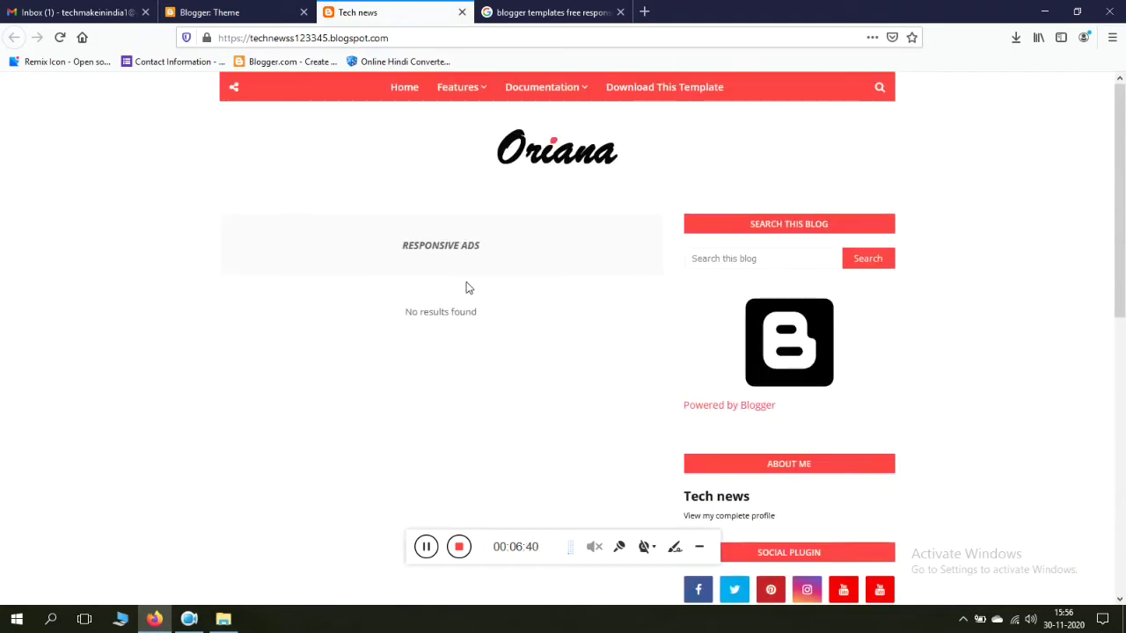
Step: Toggle the header's social icon links open and closed, then scroll the page again
{"action": "left_click", "coordinate": [233, 91]}
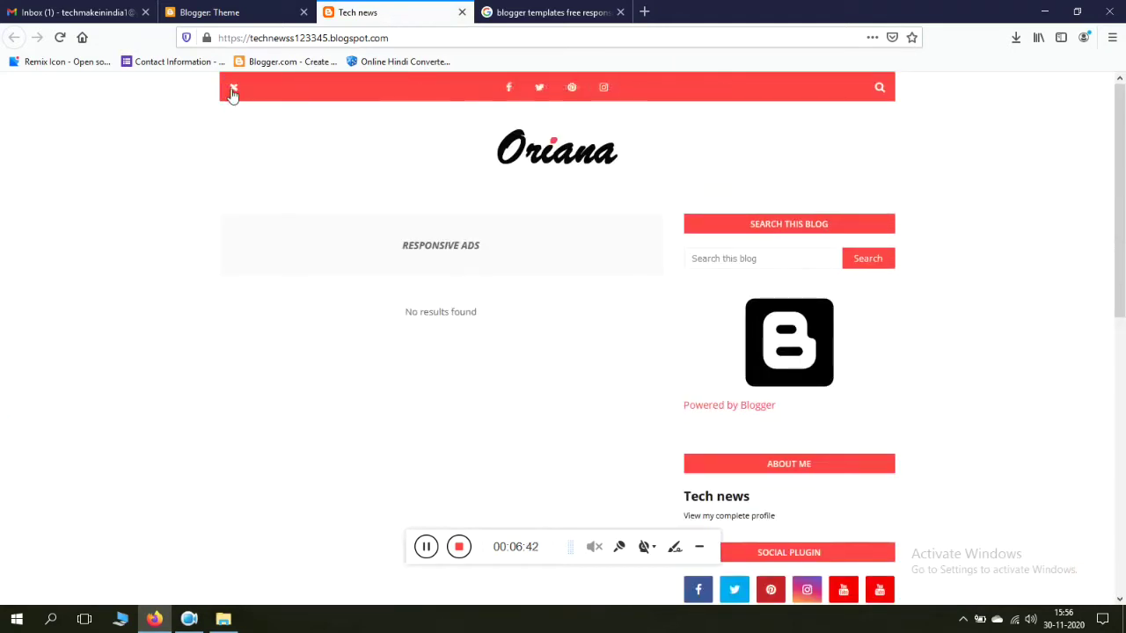
{"action": "left_click", "coordinate": [233, 91]}
{"action": "scroll", "coordinate": [467, 254], "scroll_direction": "down", "scroll_amount": 6}
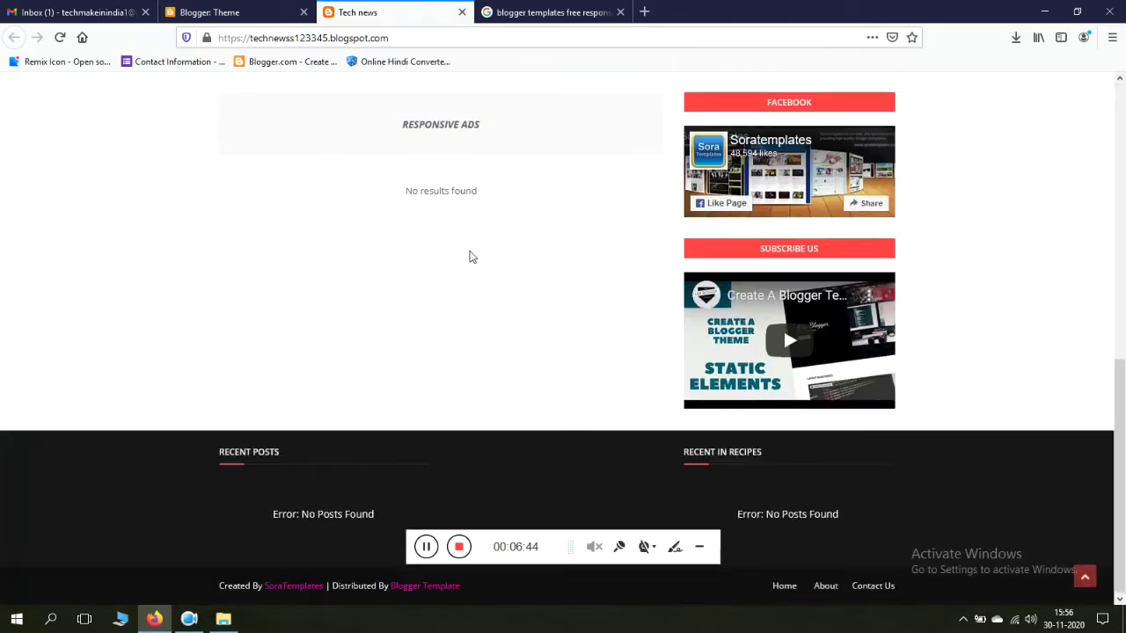
{"action": "scroll", "coordinate": [515, 278], "scroll_direction": "up", "scroll_amount": 4}
{"action": "scroll", "coordinate": [515, 278], "scroll_direction": "up", "scroll_amount": 3}
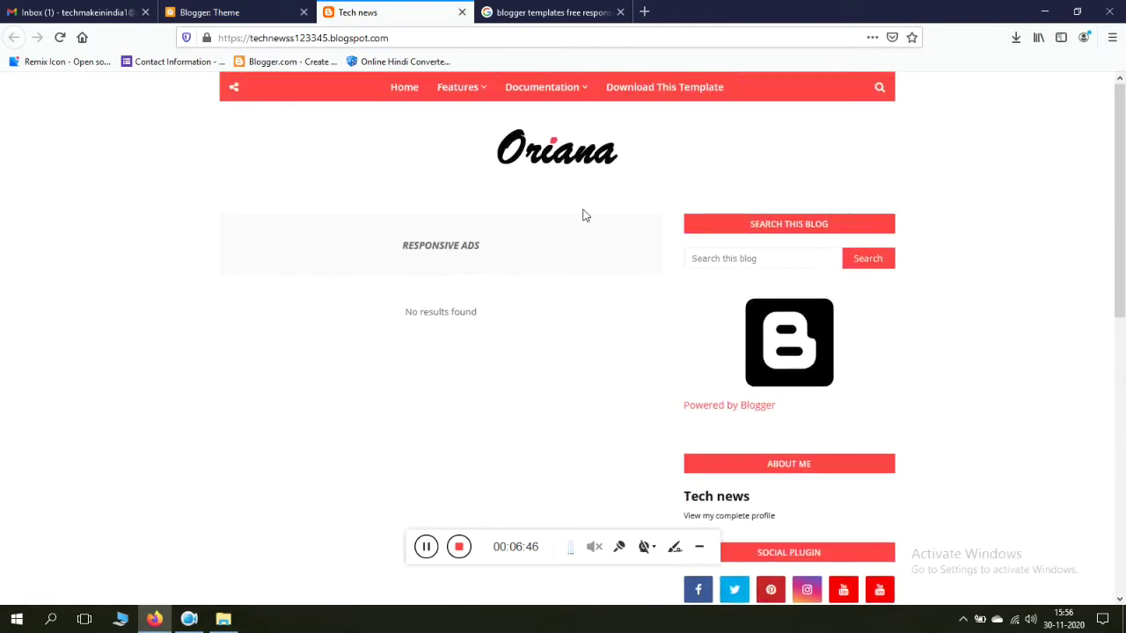
{"action": "scroll", "coordinate": [583, 218], "scroll_direction": "down", "scroll_amount": 6}
{"action": "scroll", "coordinate": [583, 224], "scroll_direction": "up", "scroll_amount": 6}
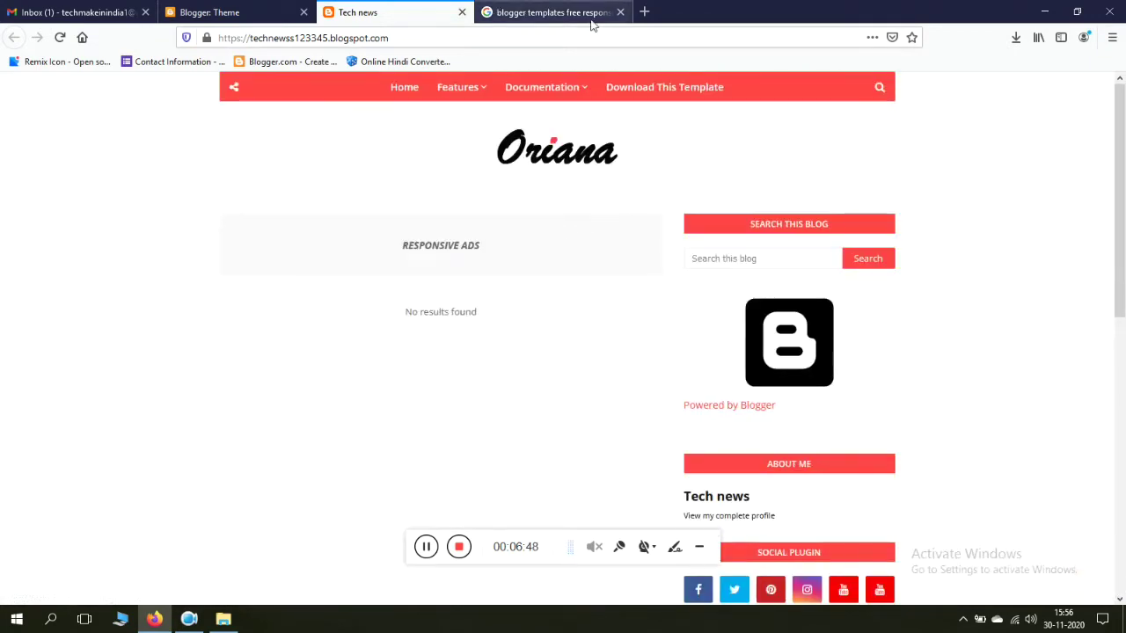
Step: From File Explorer, open the 'How To Install Blogger Template' shortcut in the browser
{"action": "left_click", "coordinate": [224, 619]}
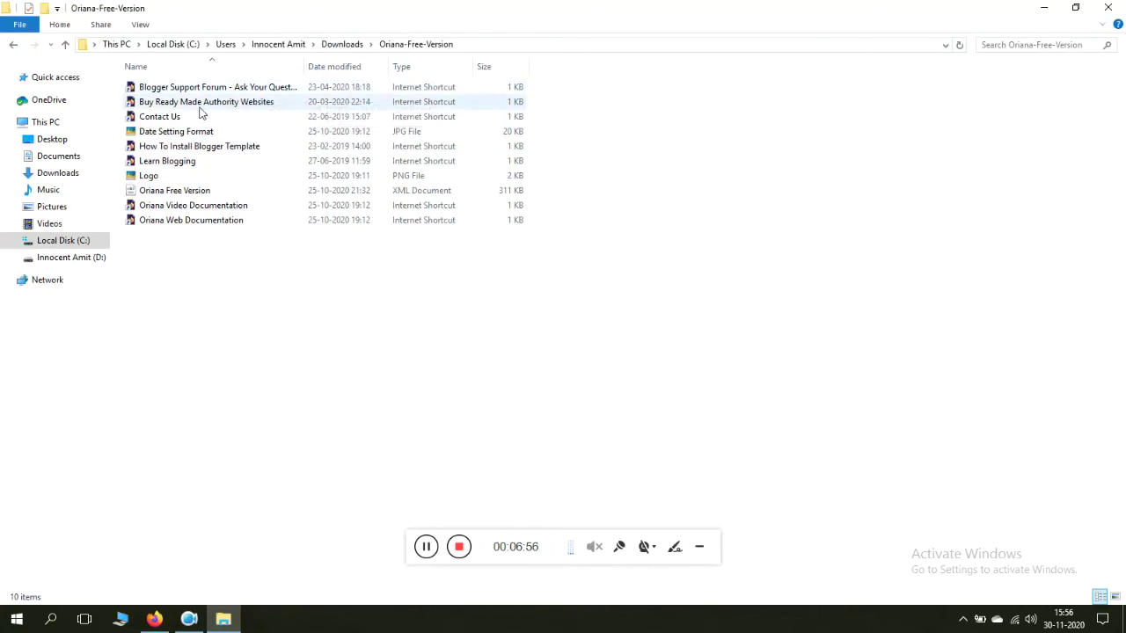
{"action": "right_click", "coordinate": [226, 146]}
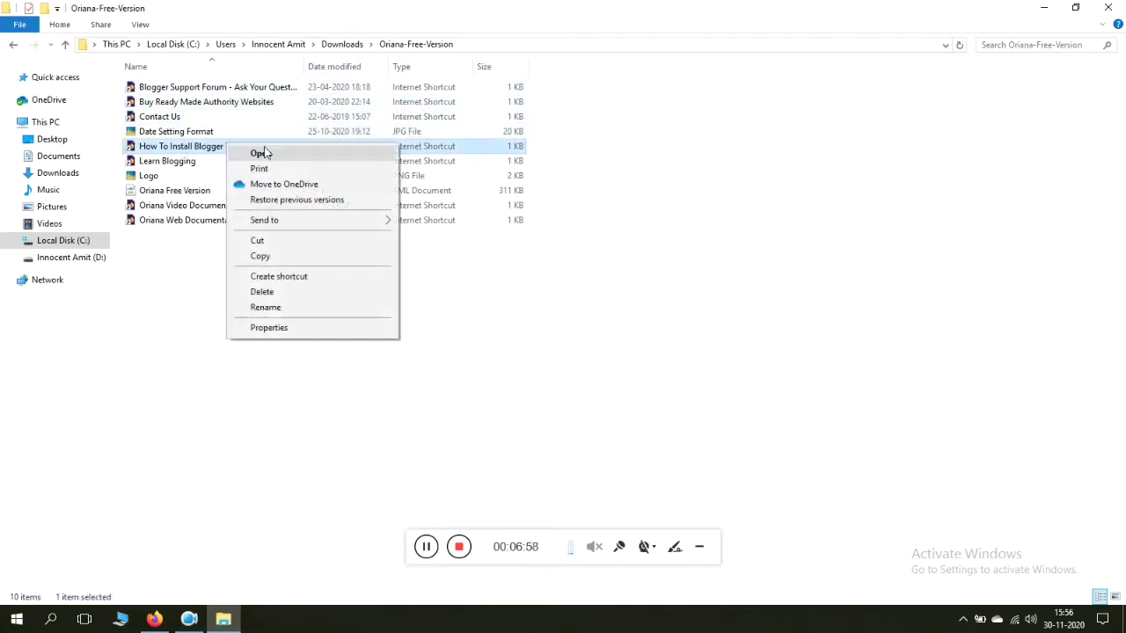
{"action": "left_click", "coordinate": [283, 155]}
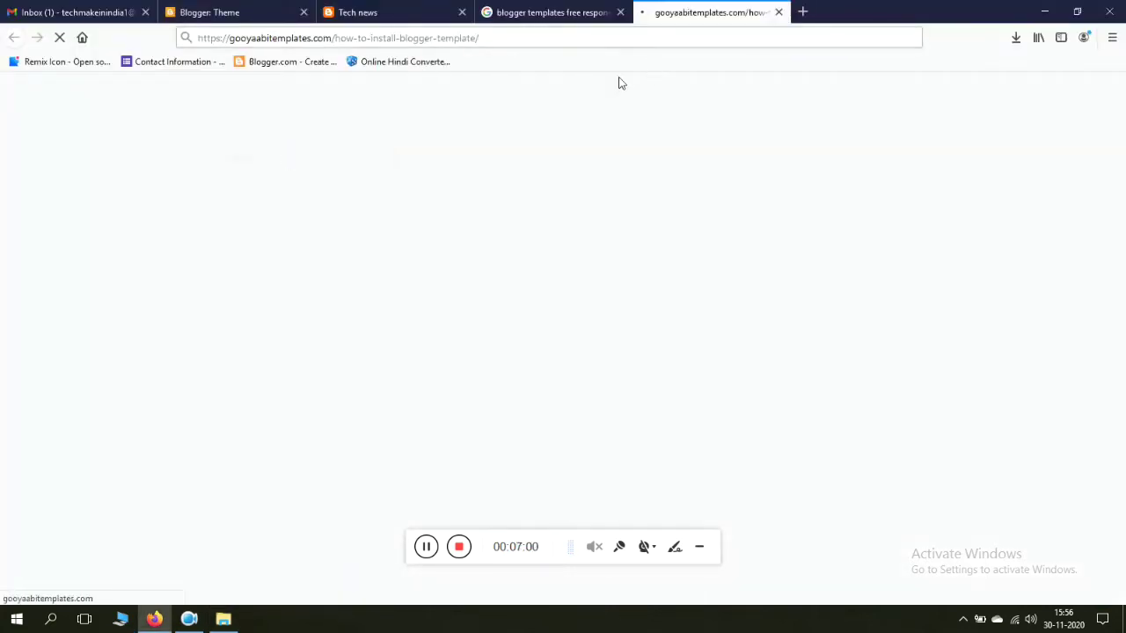
Step: Read through the template install guide, scrolling over its steps
{"action": "scroll", "coordinate": [406, 176], "scroll_direction": "down", "scroll_amount": 10}
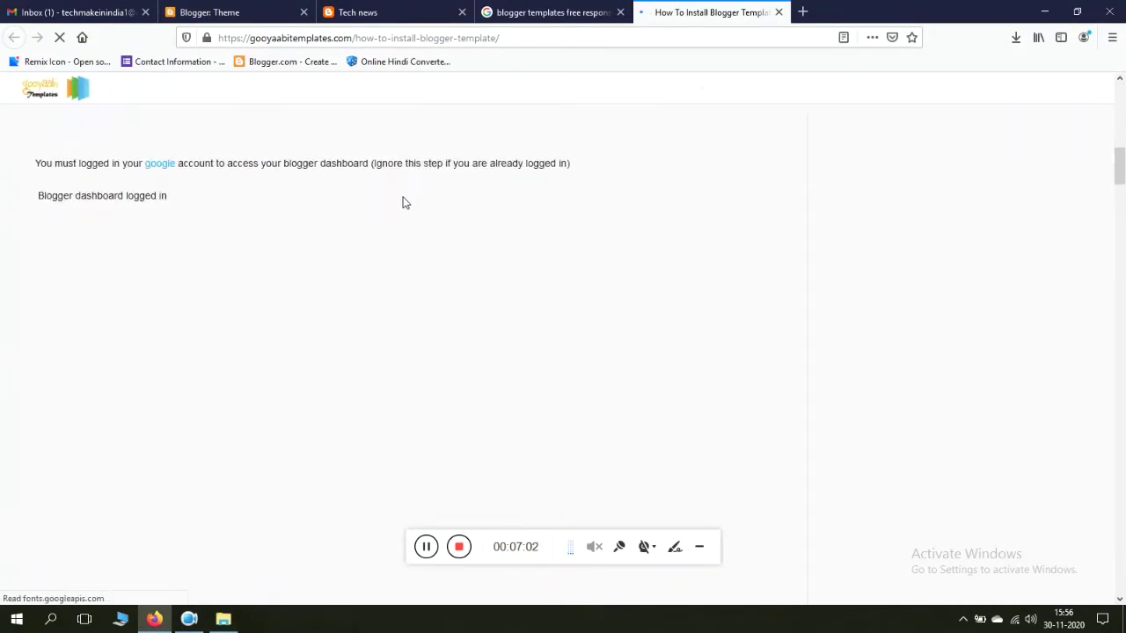
{"action": "scroll", "coordinate": [401, 211], "scroll_direction": "down", "scroll_amount": 5}
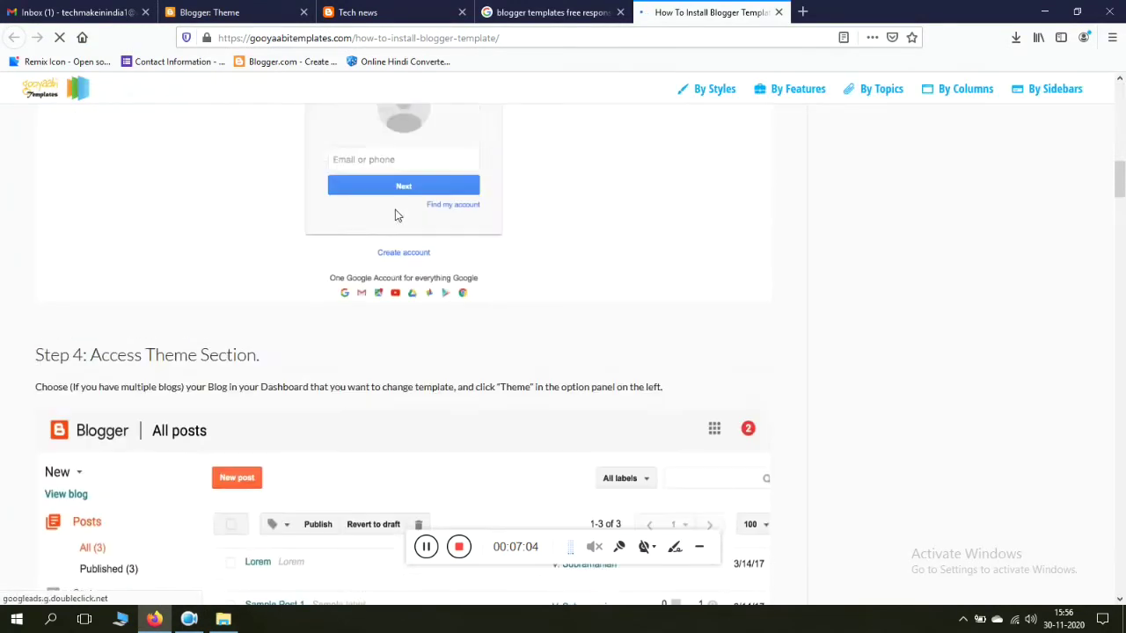
{"action": "scroll", "coordinate": [396, 214], "scroll_direction": "down", "scroll_amount": 5}
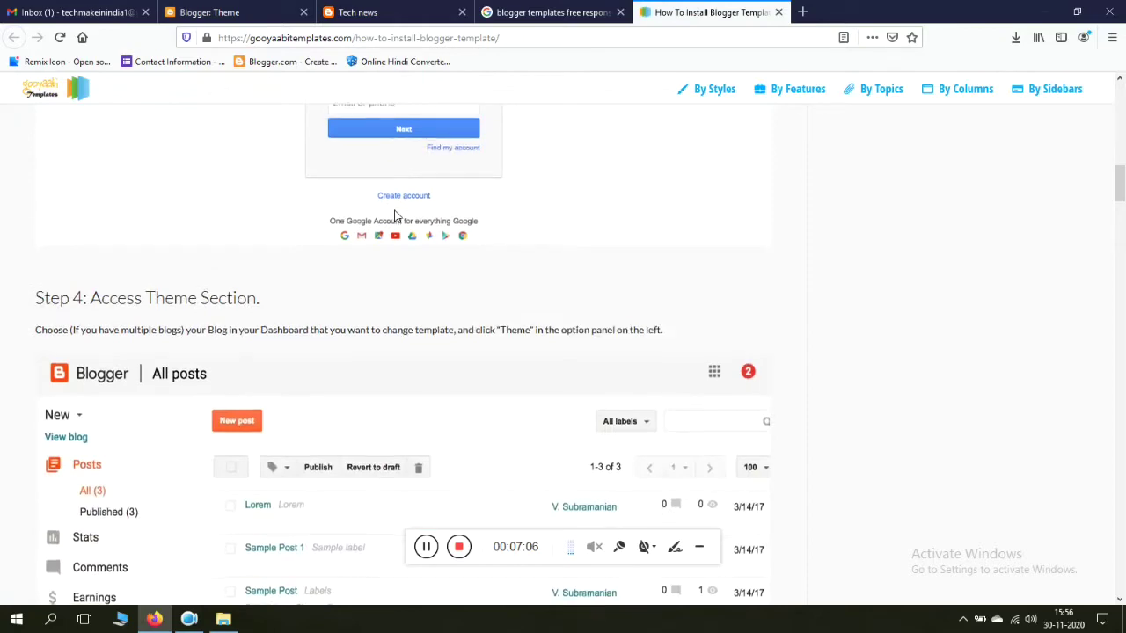
{"action": "scroll", "coordinate": [395, 215], "scroll_direction": "down", "scroll_amount": 10}
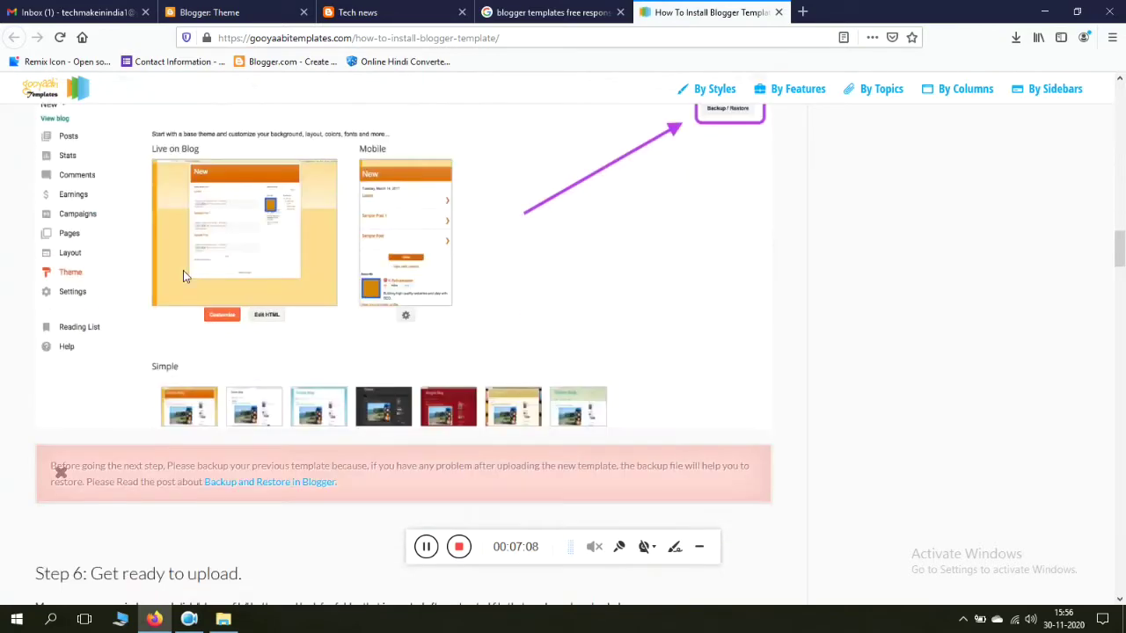
{"action": "scroll", "coordinate": [591, 272], "scroll_direction": "up", "scroll_amount": 3}
{"action": "scroll", "coordinate": [697, 329], "scroll_direction": "down", "scroll_amount": 8}
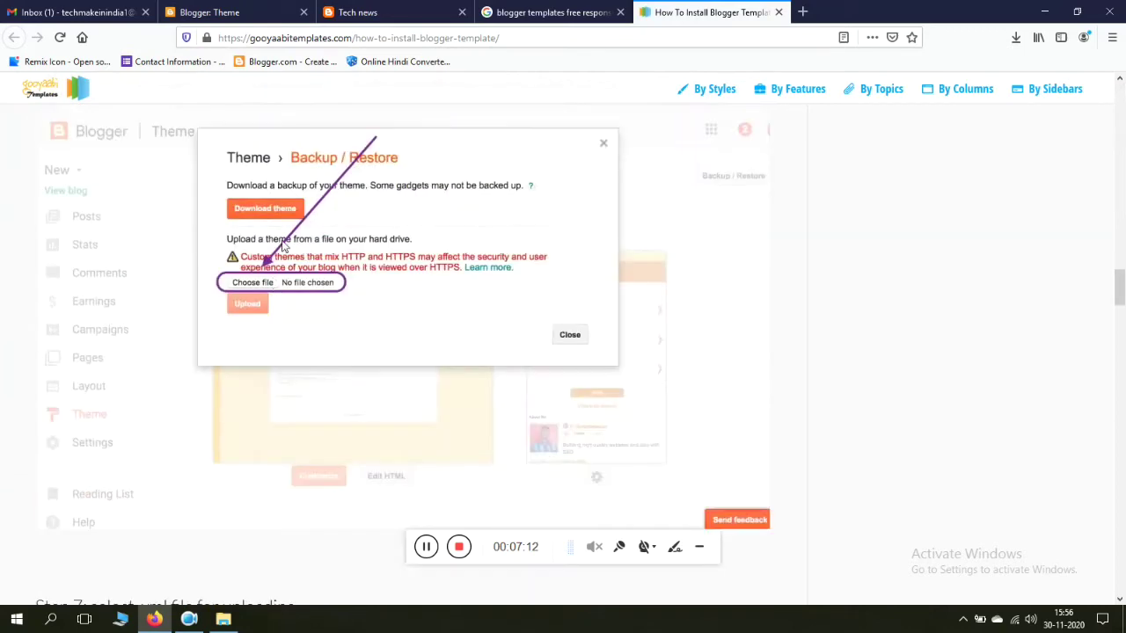
{"action": "scroll", "coordinate": [276, 297], "scroll_direction": "down", "scroll_amount": 7}
{"action": "scroll", "coordinate": [312, 291], "scroll_direction": "up", "scroll_amount": 2}
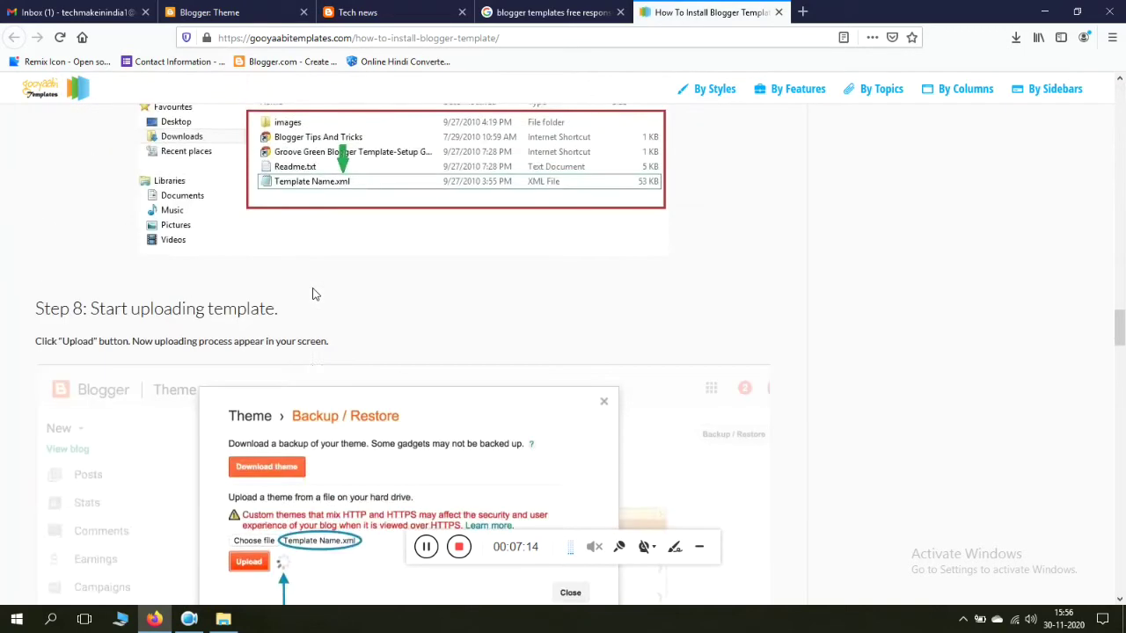
{"action": "scroll", "coordinate": [313, 293], "scroll_direction": "down", "scroll_amount": 6}
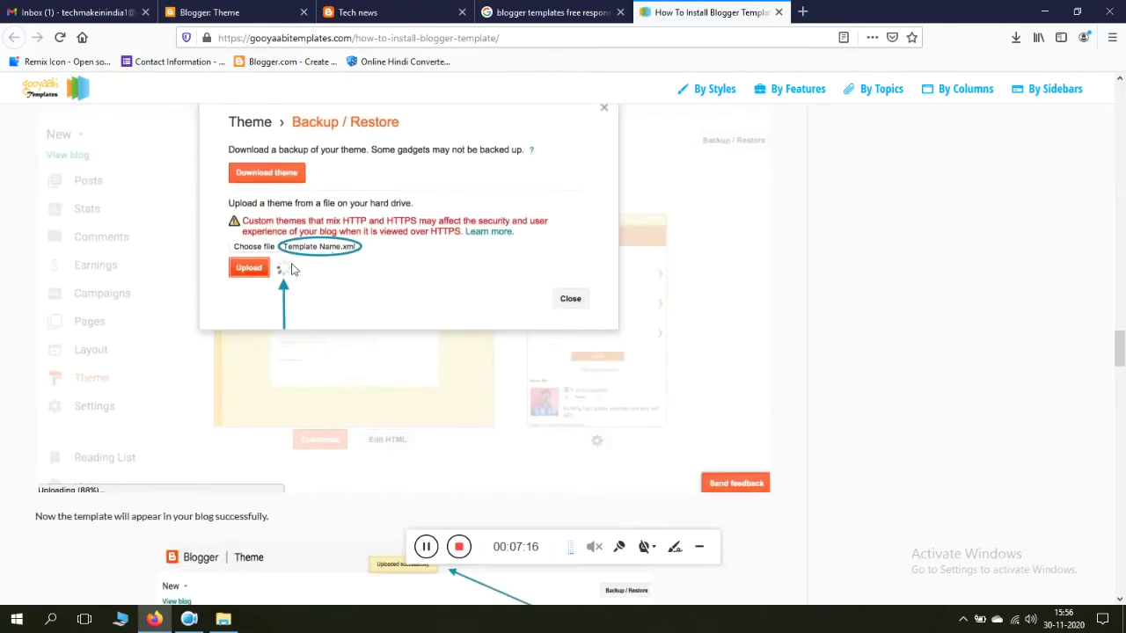
{"action": "scroll", "coordinate": [292, 270], "scroll_direction": "down", "scroll_amount": 4}
{"action": "scroll", "coordinate": [293, 270], "scroll_direction": "up", "scroll_amount": 3}
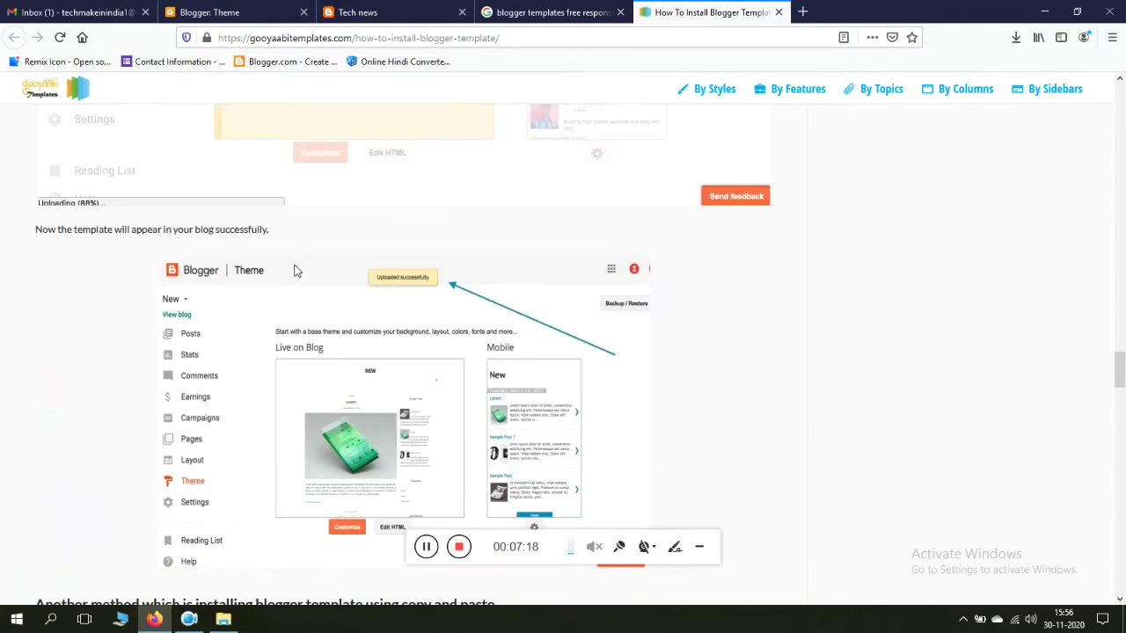
{"action": "scroll", "coordinate": [394, 291], "scroll_direction": "down", "scroll_amount": 1}
{"action": "scroll", "coordinate": [428, 286], "scroll_direction": "down", "scroll_amount": 7}
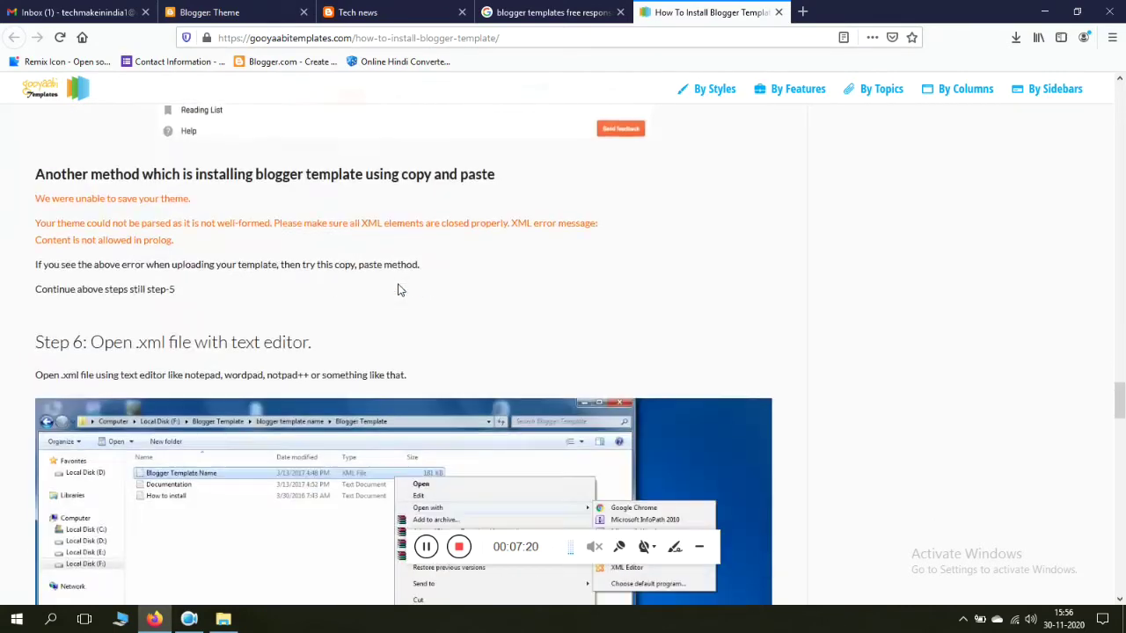
{"action": "scroll", "coordinate": [399, 289], "scroll_direction": "down", "scroll_amount": 1}
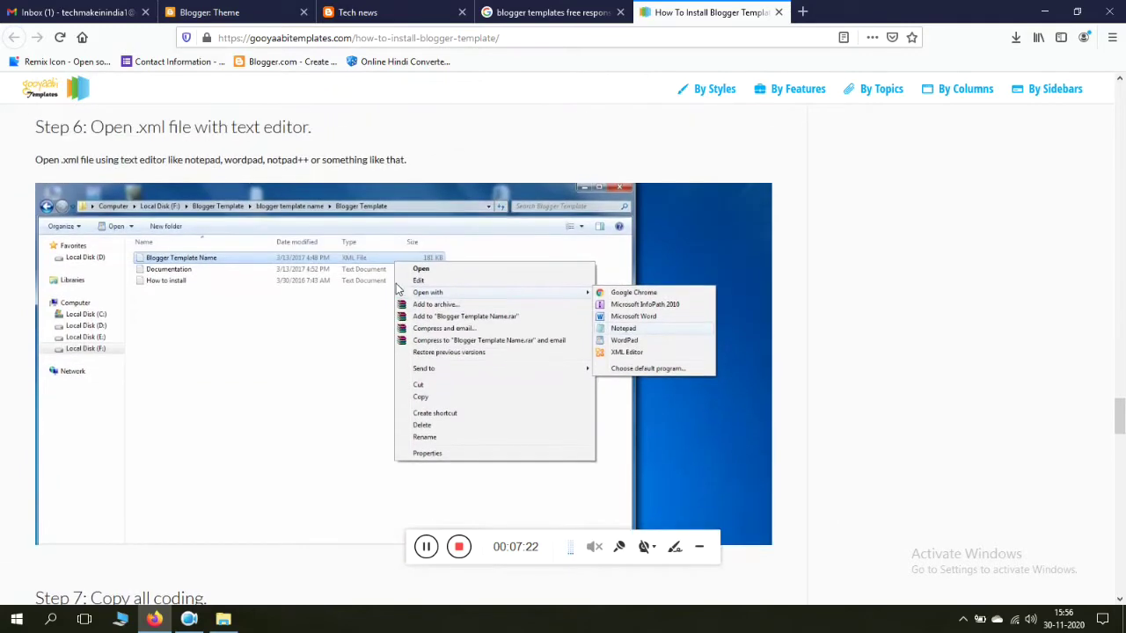
{"action": "scroll", "coordinate": [348, 292], "scroll_direction": "up", "scroll_amount": 3}
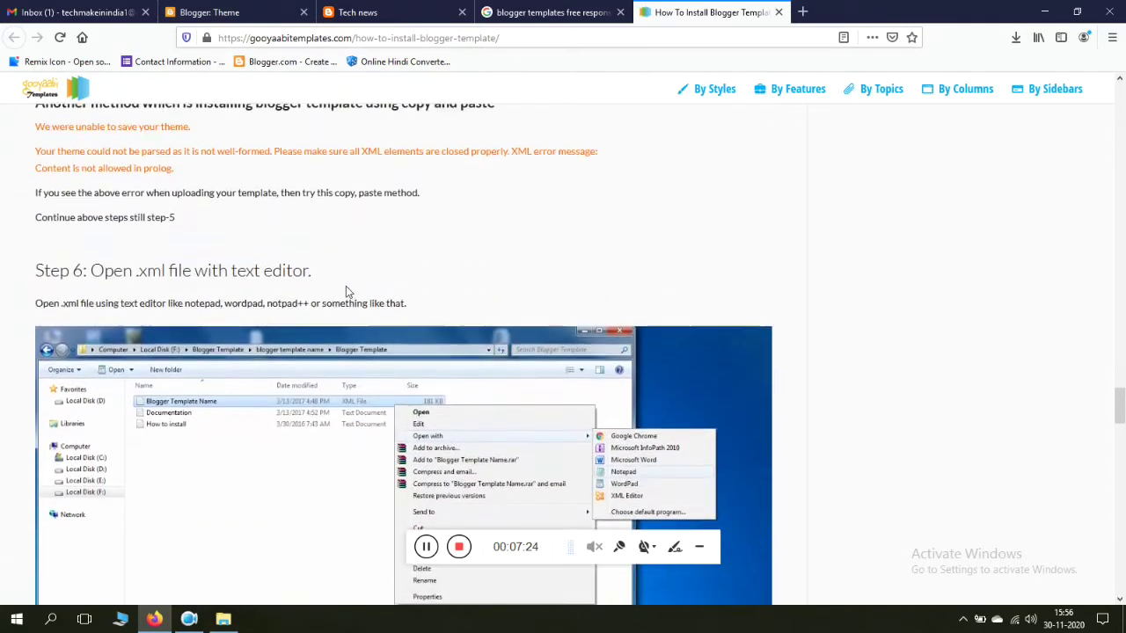
{"action": "scroll", "coordinate": [293, 282], "scroll_direction": "down", "scroll_amount": 10}
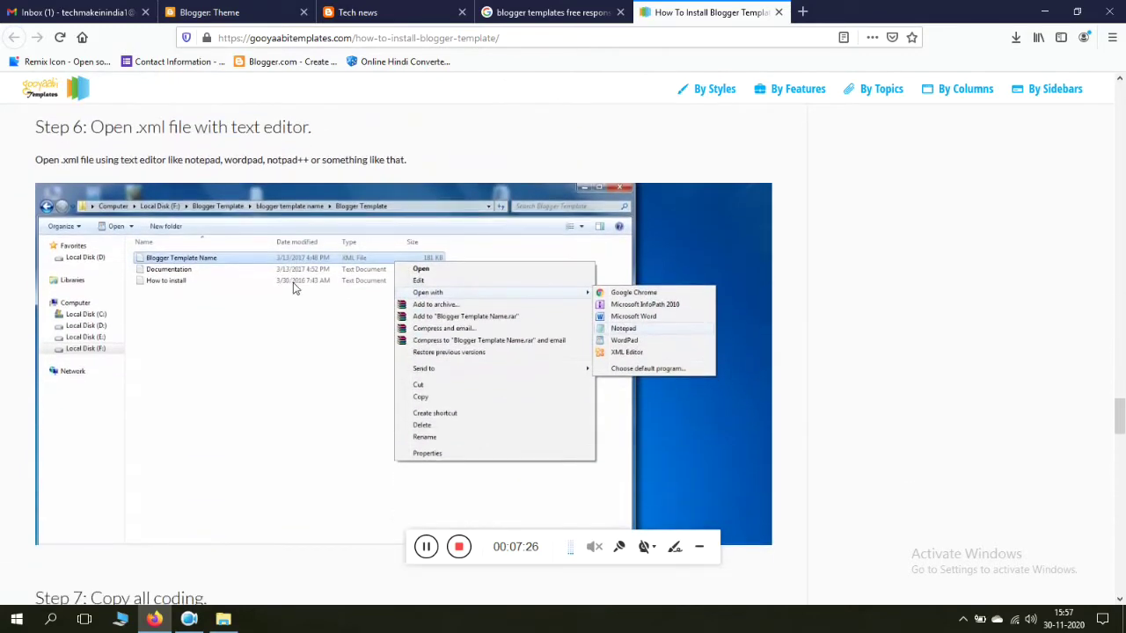
{"action": "scroll", "coordinate": [295, 283], "scroll_direction": "down", "scroll_amount": 2}
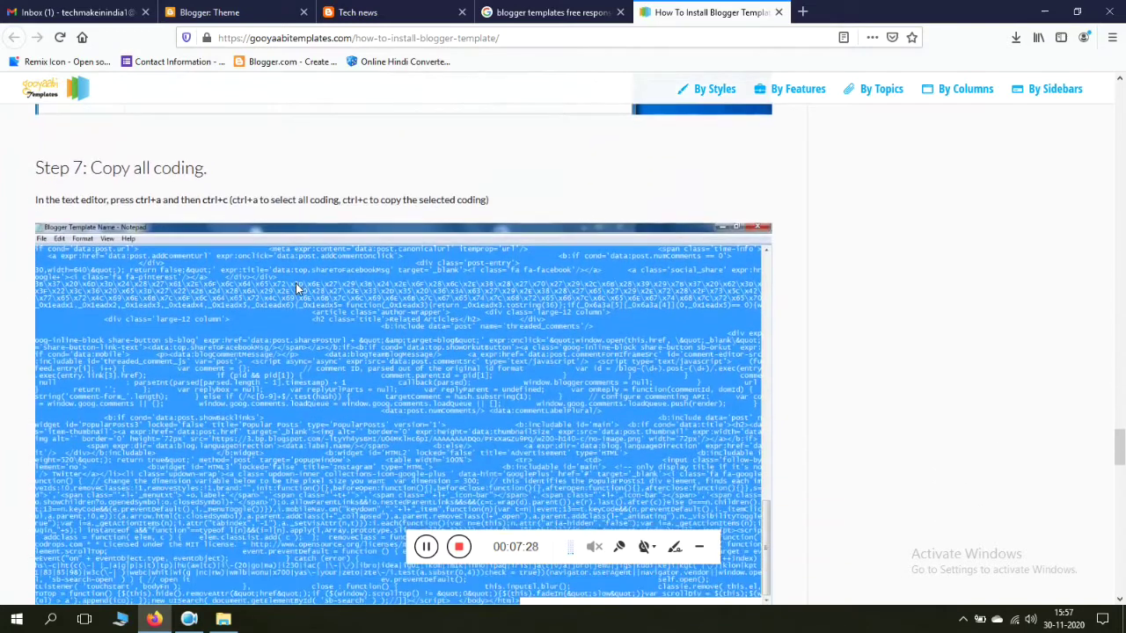
{"action": "scroll", "coordinate": [295, 283], "scroll_direction": "up", "scroll_amount": 12}
{"action": "left_click_drag", "start_coordinate": [92, 270], "coordinate": [327, 246]}
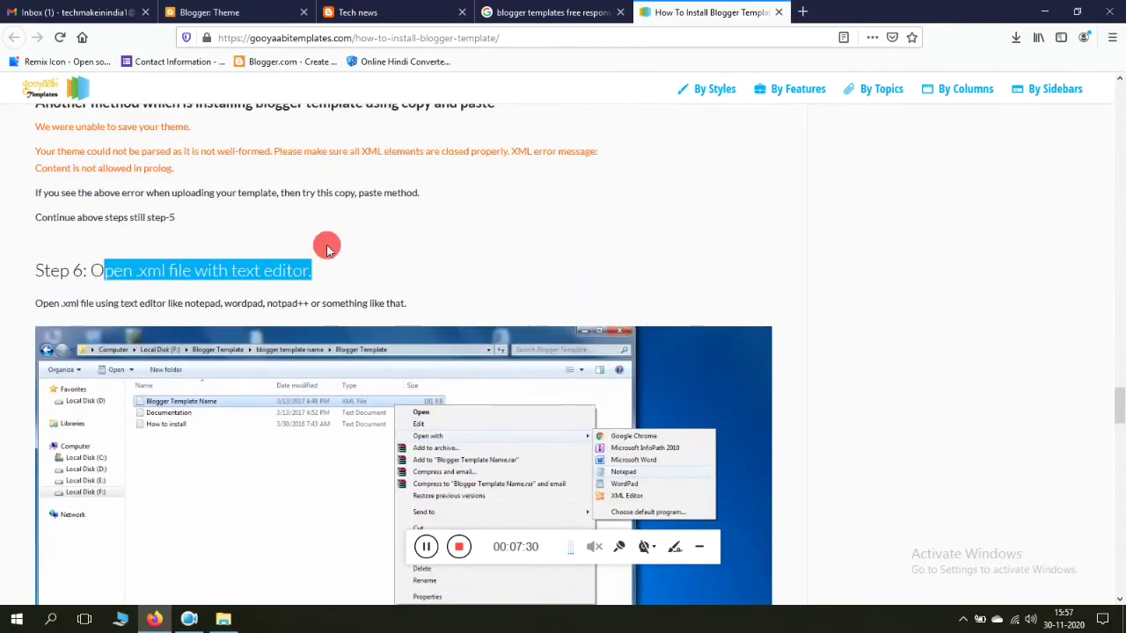
{"action": "left_click", "coordinate": [432, 279]}
{"action": "scroll", "coordinate": [422, 280], "scroll_direction": "up", "scroll_amount": 4}
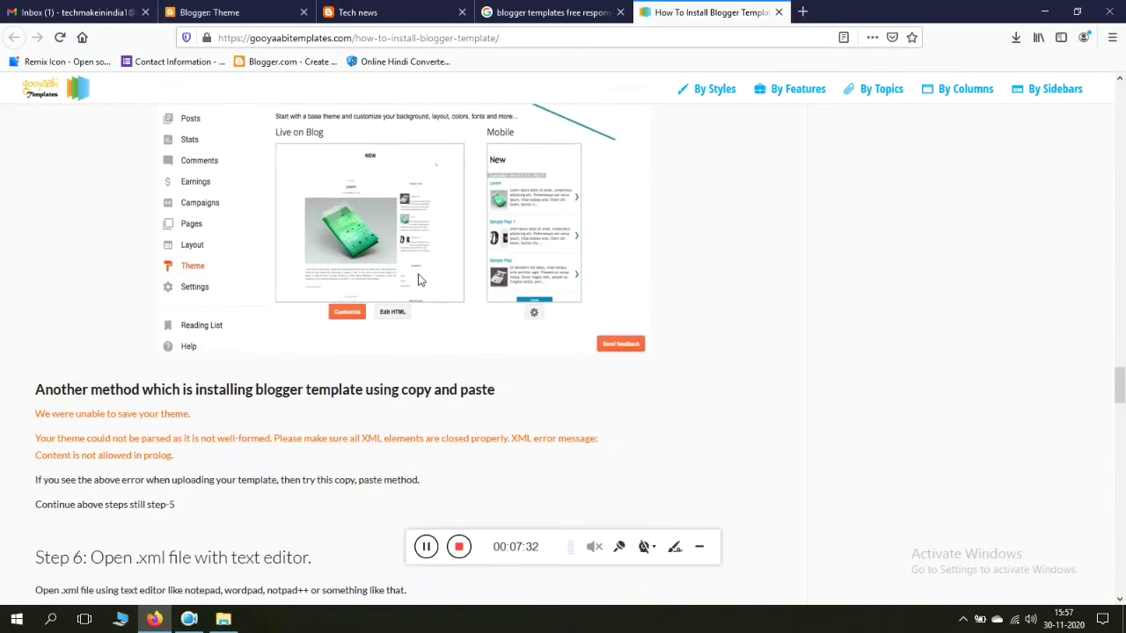
{"action": "scroll", "coordinate": [418, 280], "scroll_direction": "down", "scroll_amount": 8}
{"action": "scroll", "coordinate": [413, 281], "scroll_direction": "down", "scroll_amount": 20}
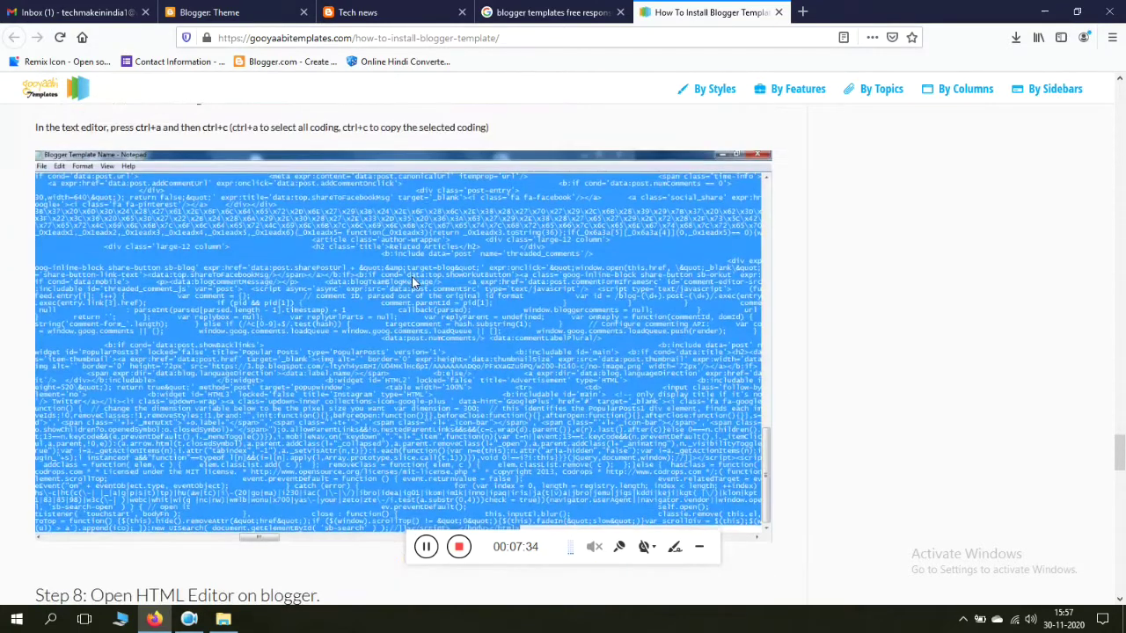
{"action": "scroll", "coordinate": [414, 282], "scroll_direction": "down", "scroll_amount": 9}
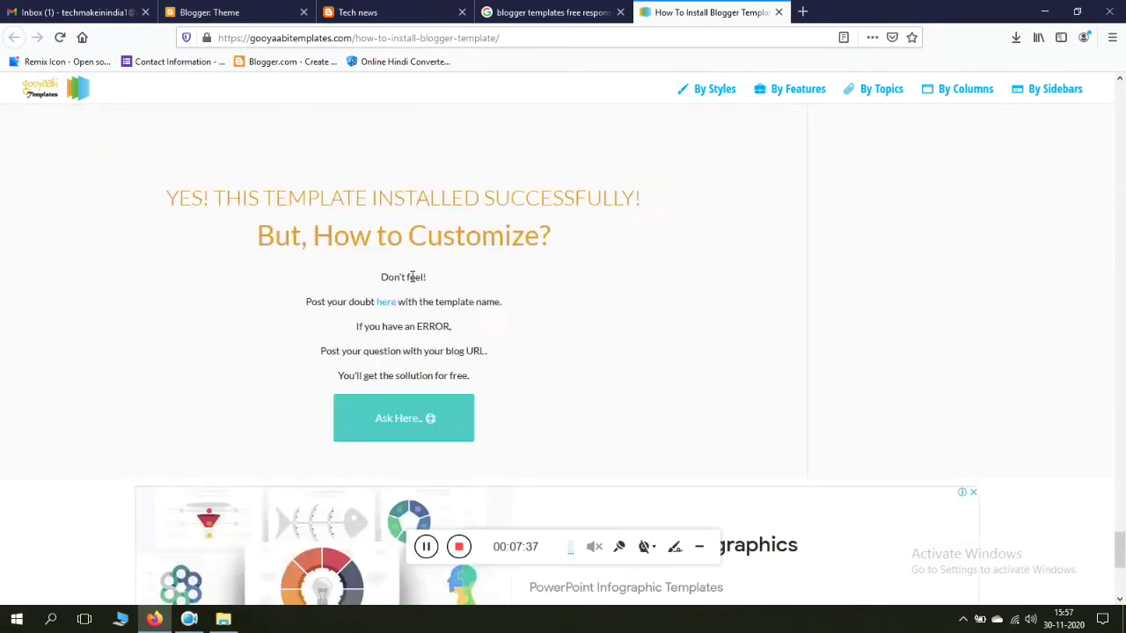
Step: Close the install guide and search results tabs, then go to the Blogger Layout page
{"action": "left_click", "coordinate": [779, 12]}
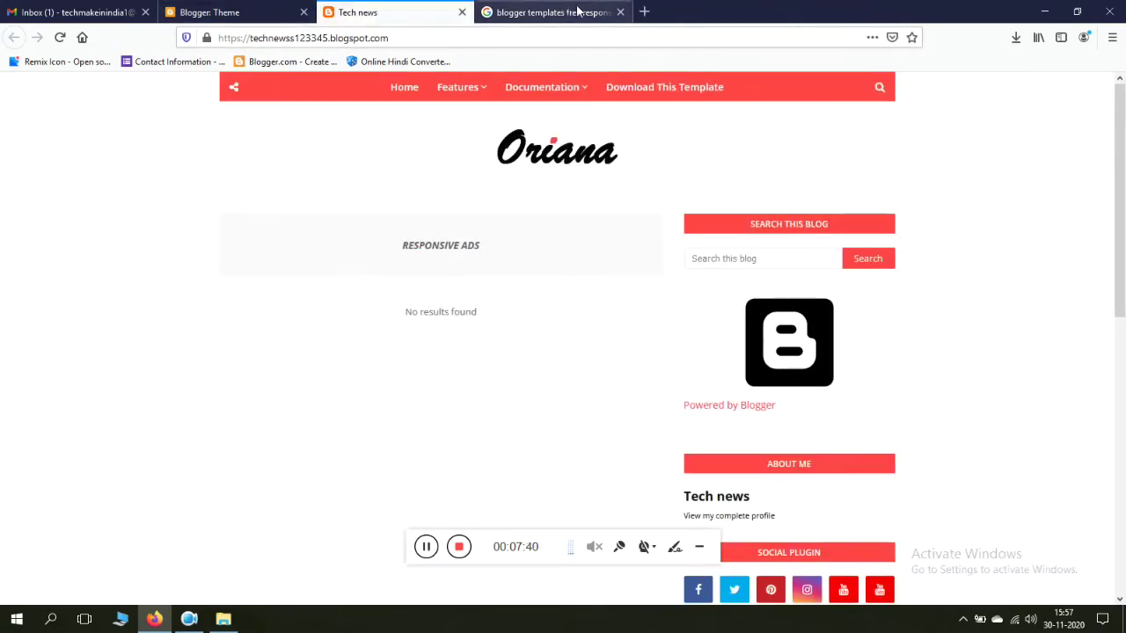
{"action": "left_click", "coordinate": [580, 12]}
{"action": "left_click", "coordinate": [620, 12]}
{"action": "left_click", "coordinate": [252, 10]}
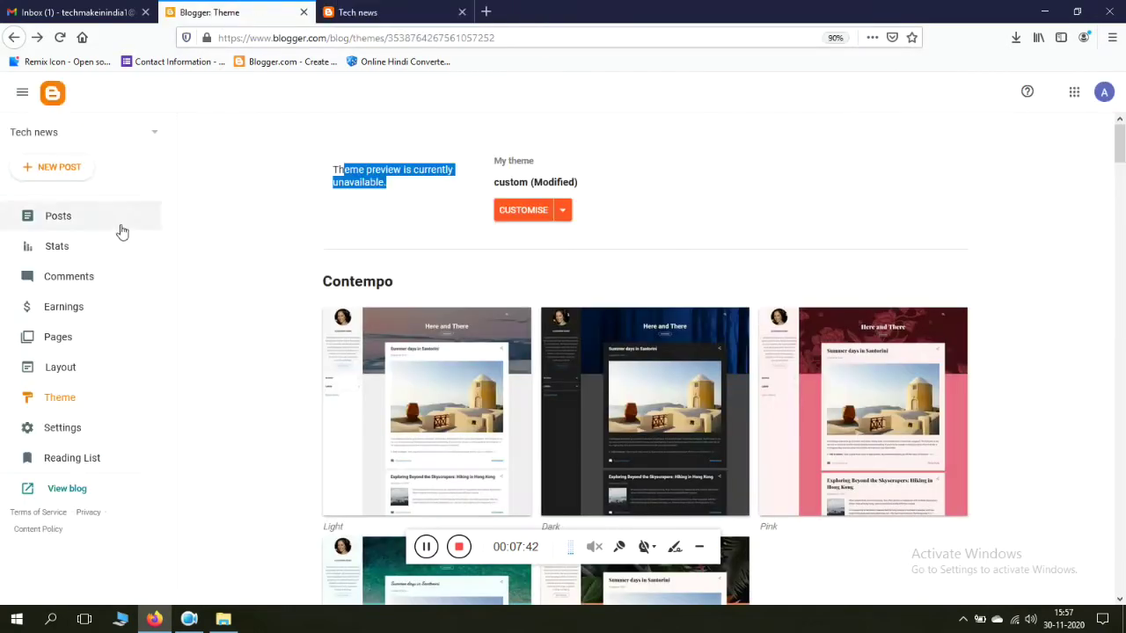
{"action": "left_click", "coordinate": [80, 365]}
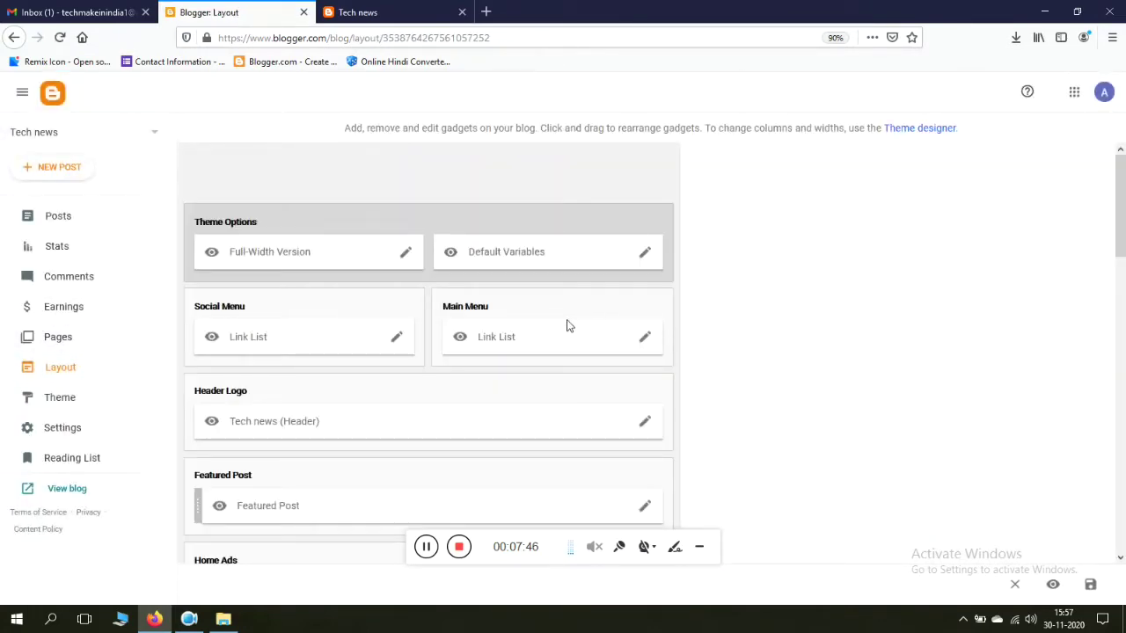
Step: Remove the Follow by Email and Pages gadgets from the layout
{"action": "scroll", "coordinate": [568, 326], "scroll_direction": "down", "scroll_amount": 10}
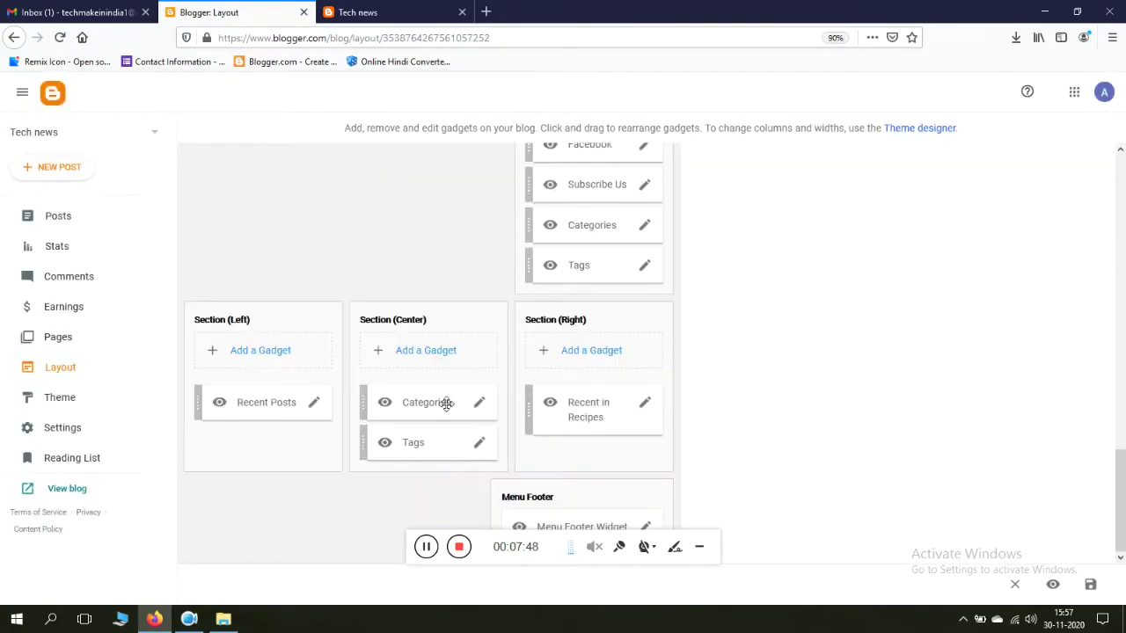
{"action": "scroll", "coordinate": [505, 402], "scroll_direction": "up", "scroll_amount": 3}
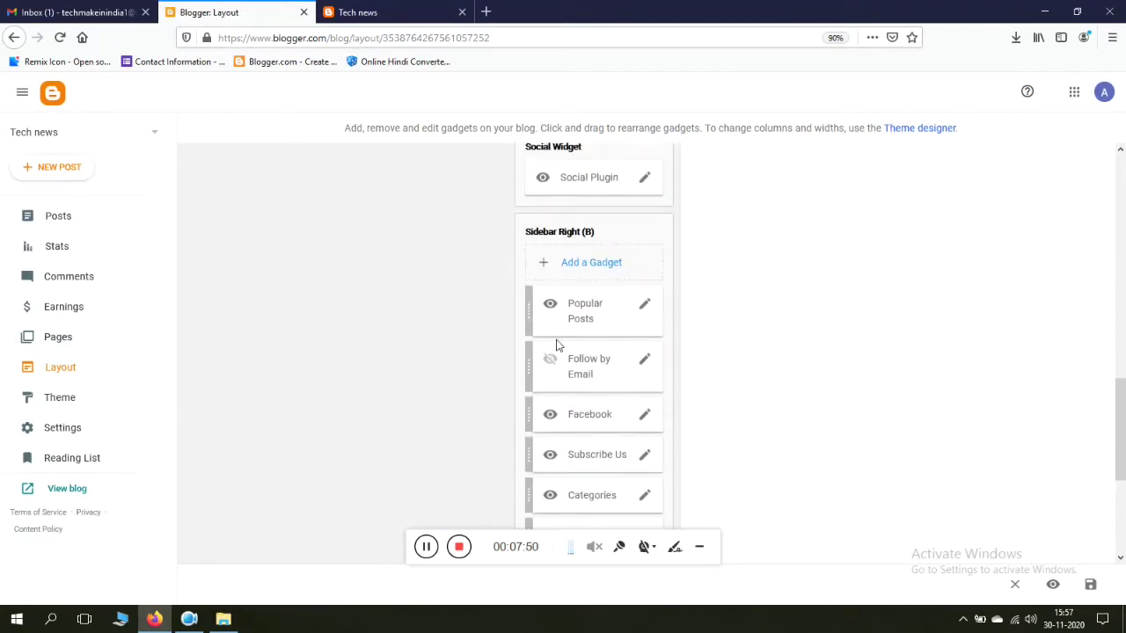
{"action": "left_click", "coordinate": [645, 362]}
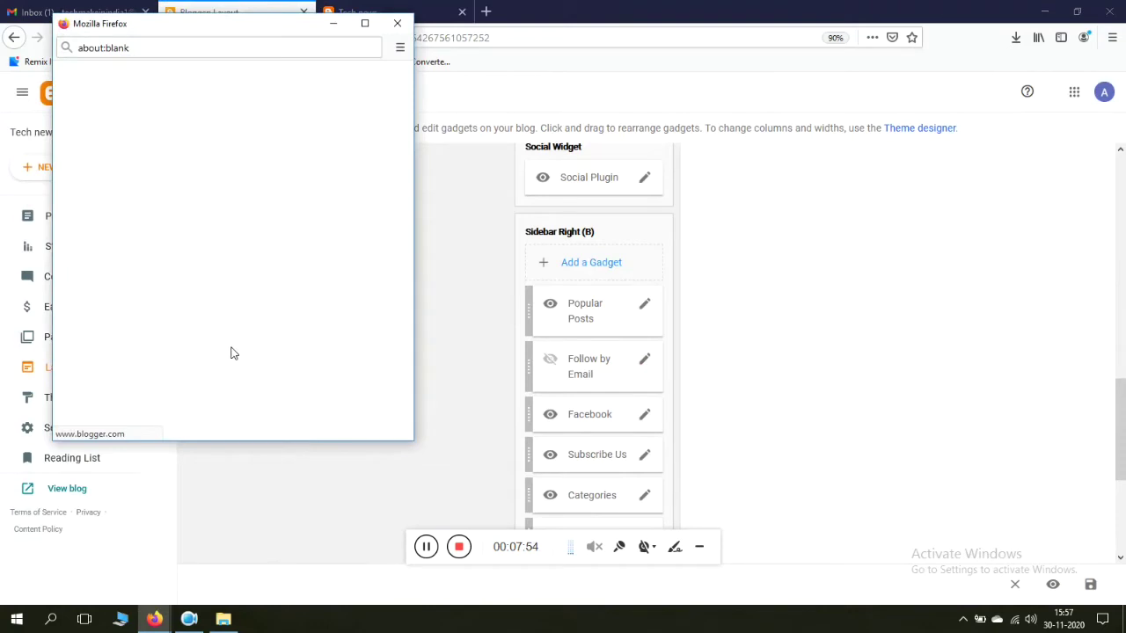
{"action": "left_click", "coordinate": [195, 321]}
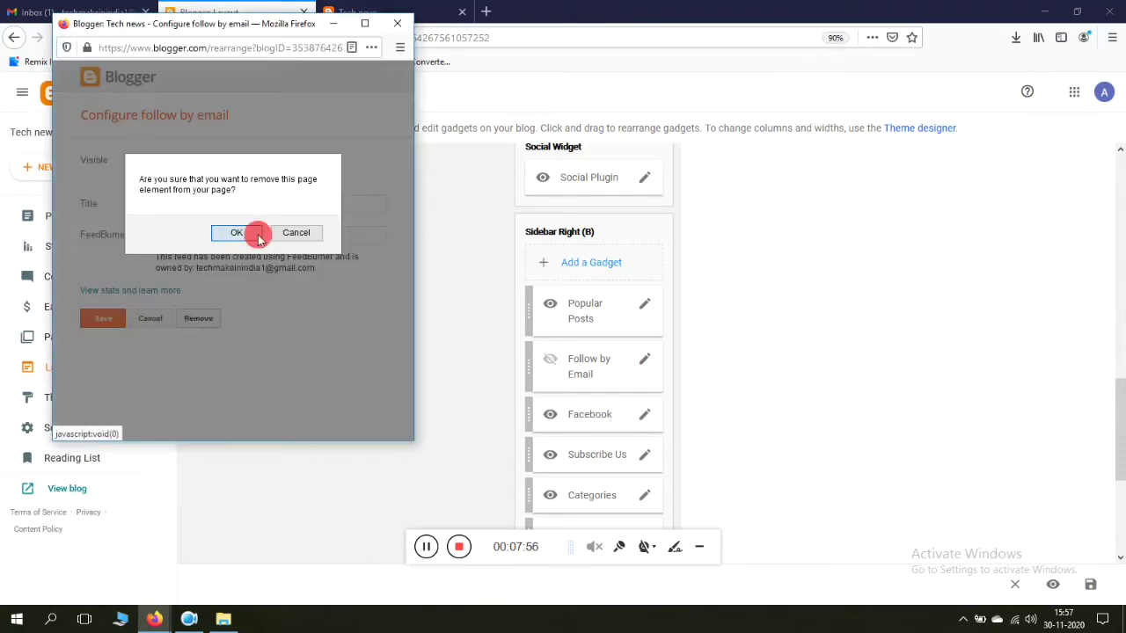
{"action": "left_click", "coordinate": [235, 233]}
{"action": "scroll", "coordinate": [615, 319], "scroll_direction": "down", "scroll_amount": 3}
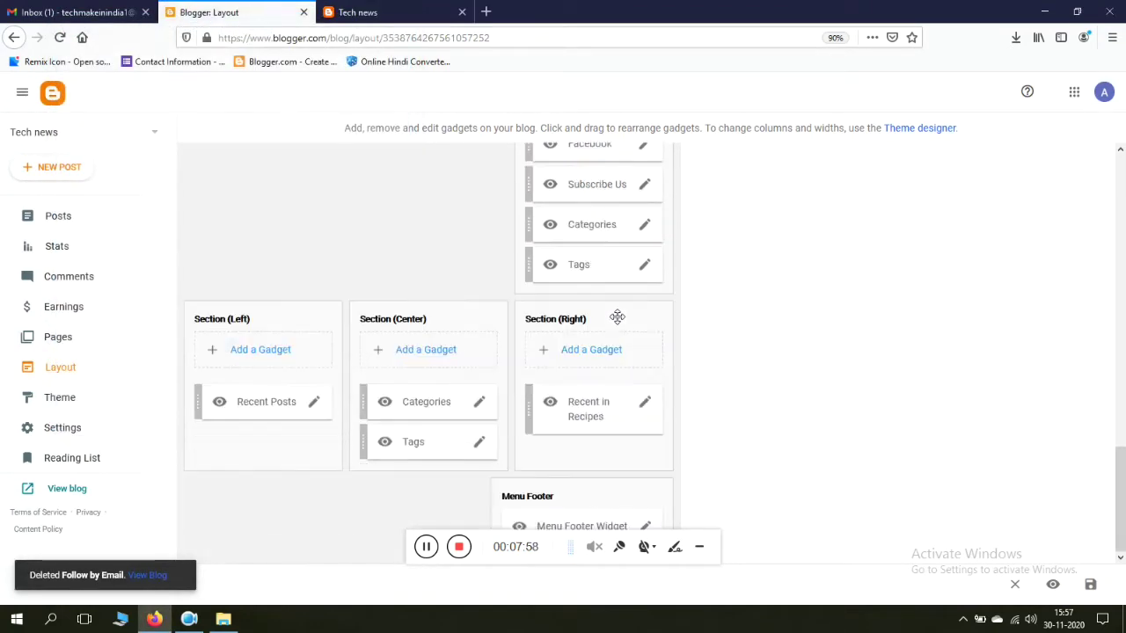
{"action": "scroll", "coordinate": [516, 402], "scroll_direction": "up", "scroll_amount": 5}
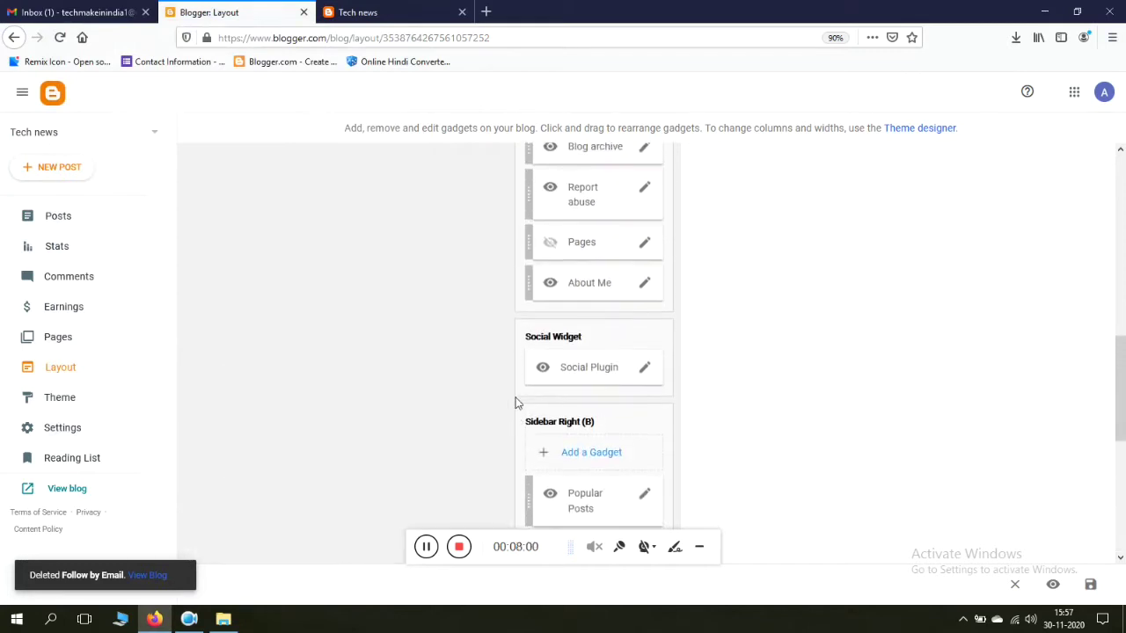
{"action": "left_click", "coordinate": [644, 244]}
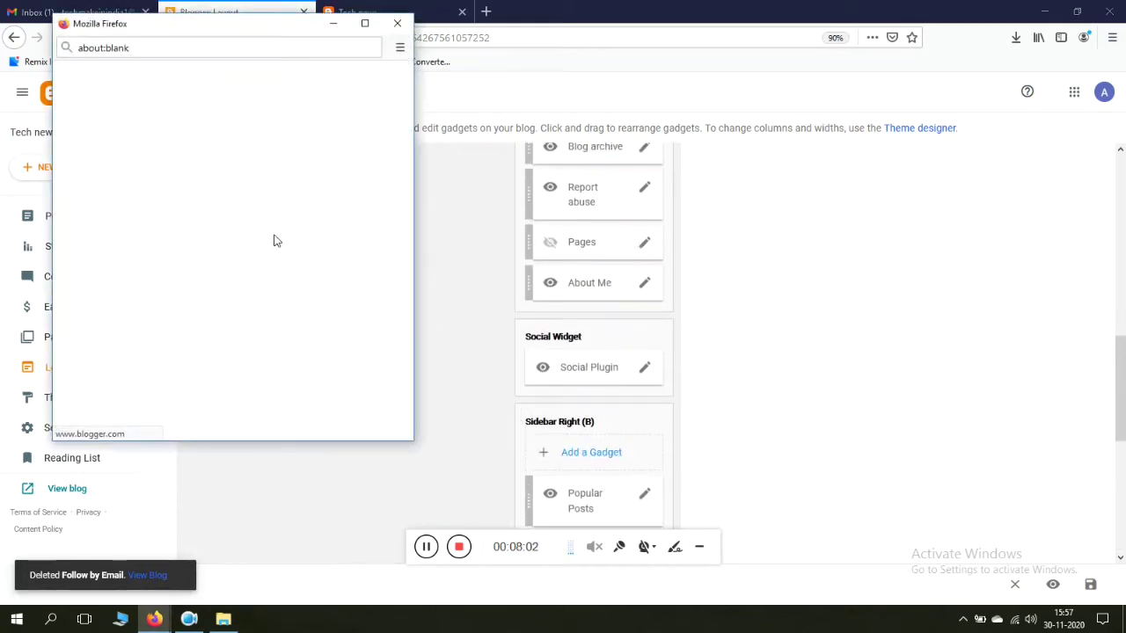
{"action": "scroll", "coordinate": [193, 299], "scroll_direction": "down", "scroll_amount": 1}
{"action": "left_click", "coordinate": [199, 409]}
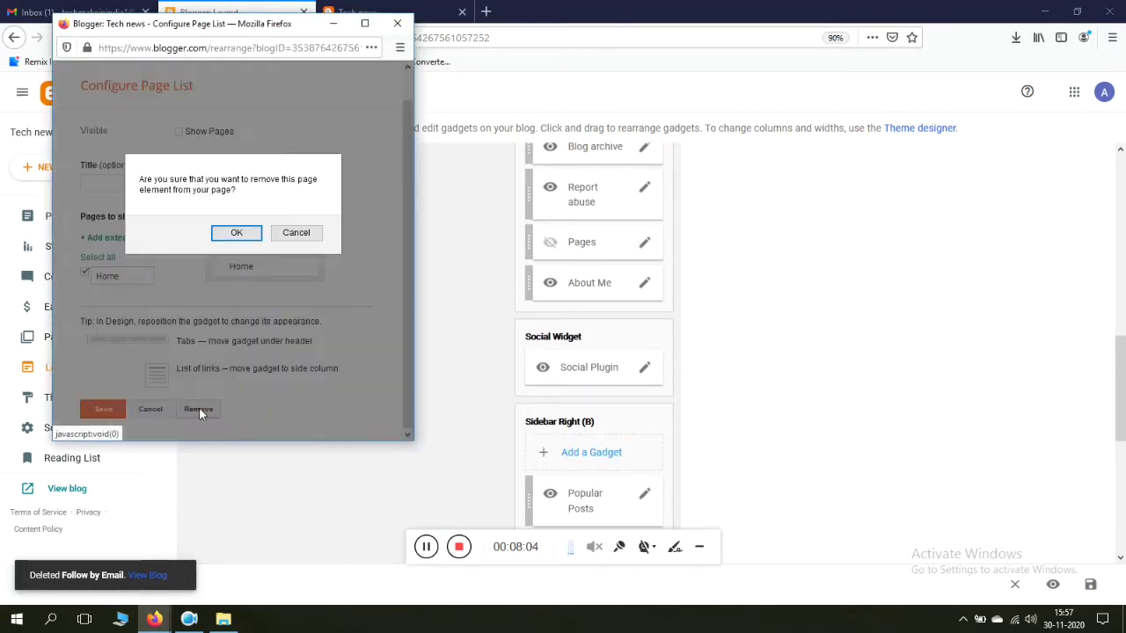
{"action": "left_click", "coordinate": [252, 236]}
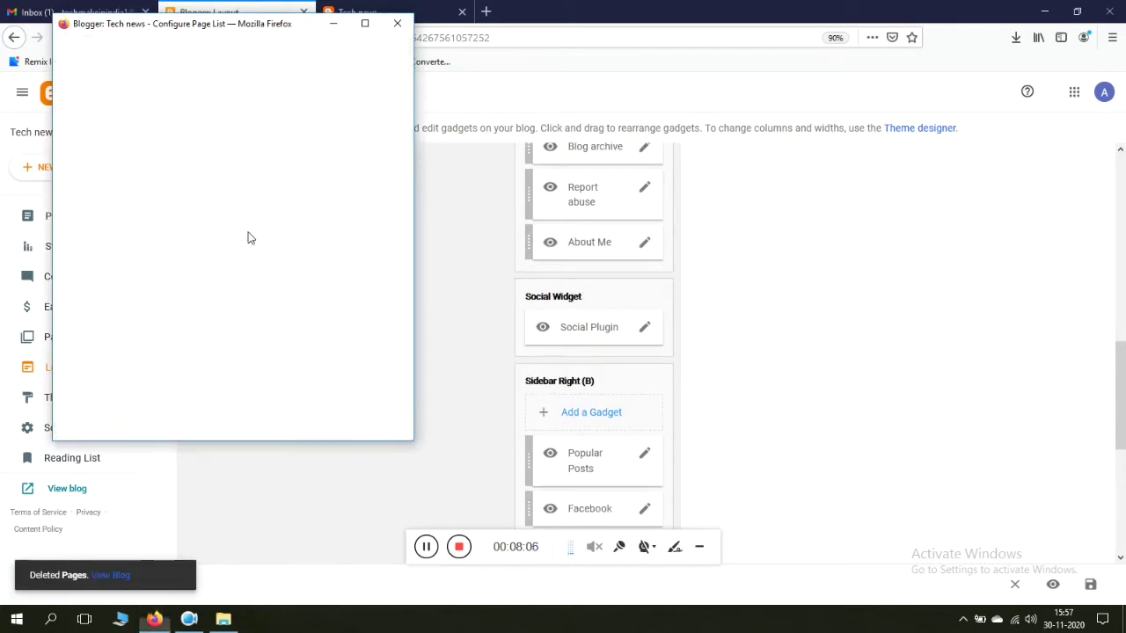
Step: Remove both AdSense gadgets from Sidebar Right (A)
{"action": "scroll", "coordinate": [392, 246], "scroll_direction": "up", "scroll_amount": 4}
{"action": "left_click", "coordinate": [645, 295]}
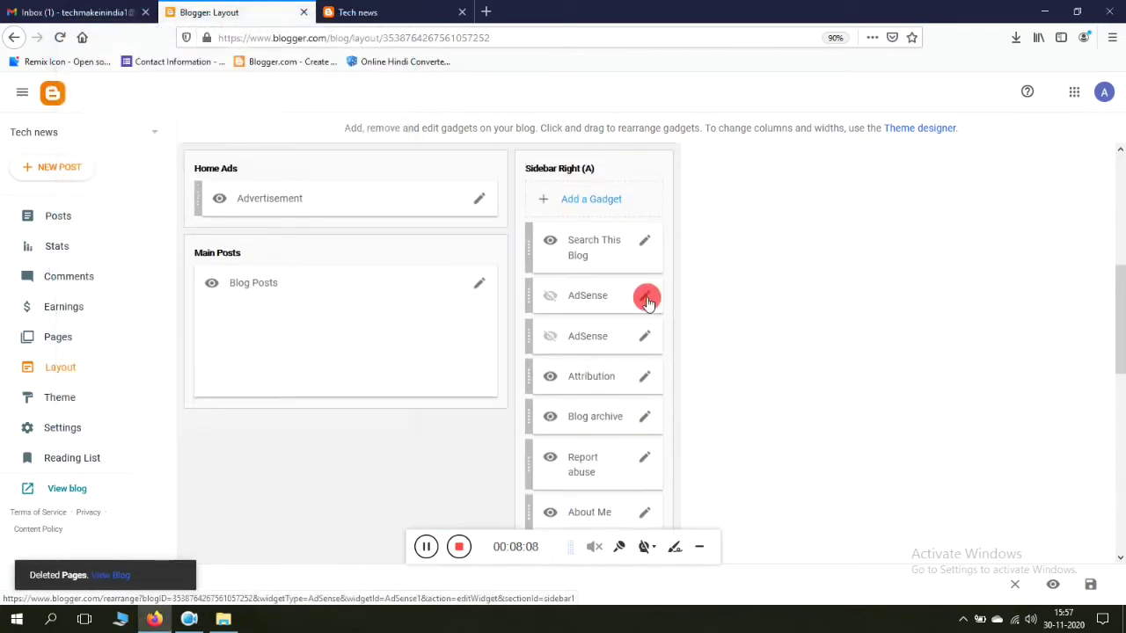
{"action": "left_click", "coordinate": [155, 191]}
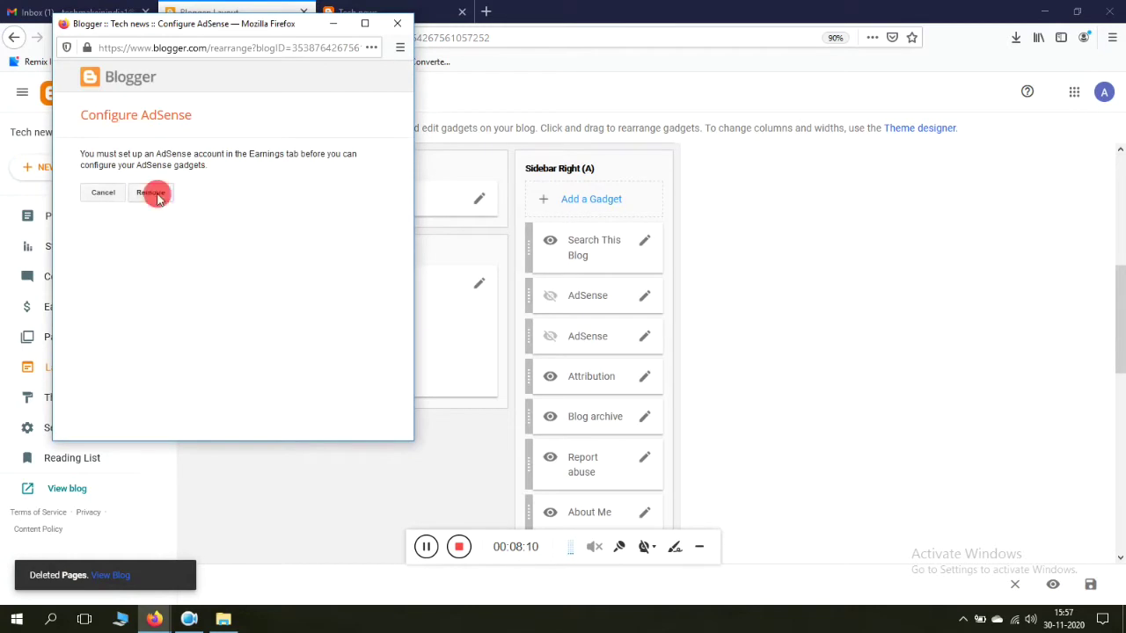
{"action": "left_click", "coordinate": [237, 235]}
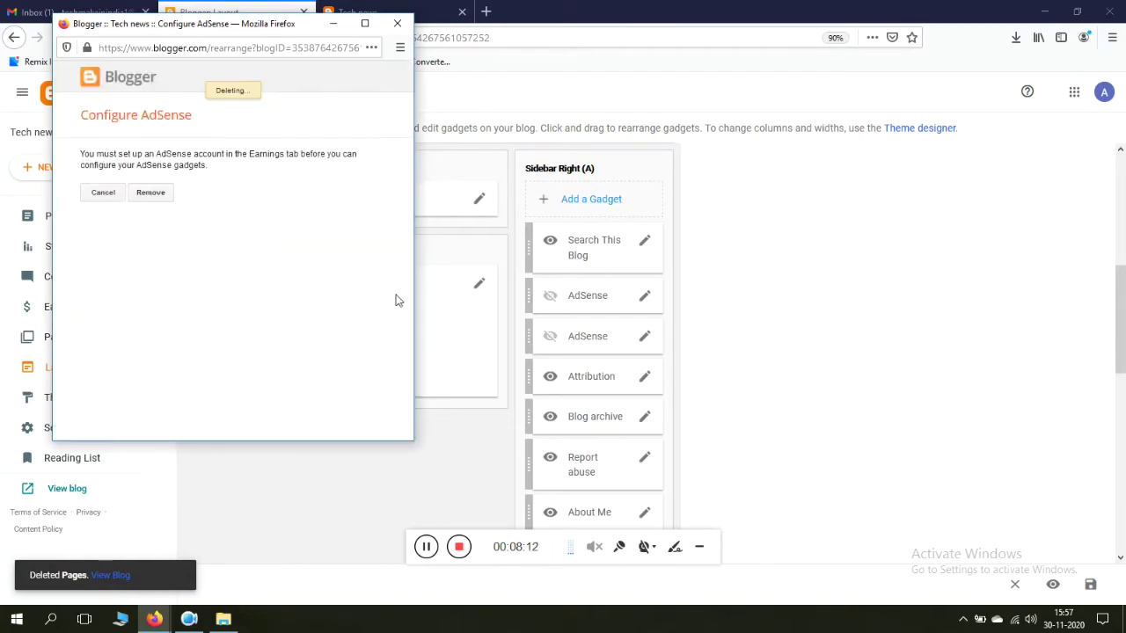
{"action": "left_click", "coordinate": [645, 297]}
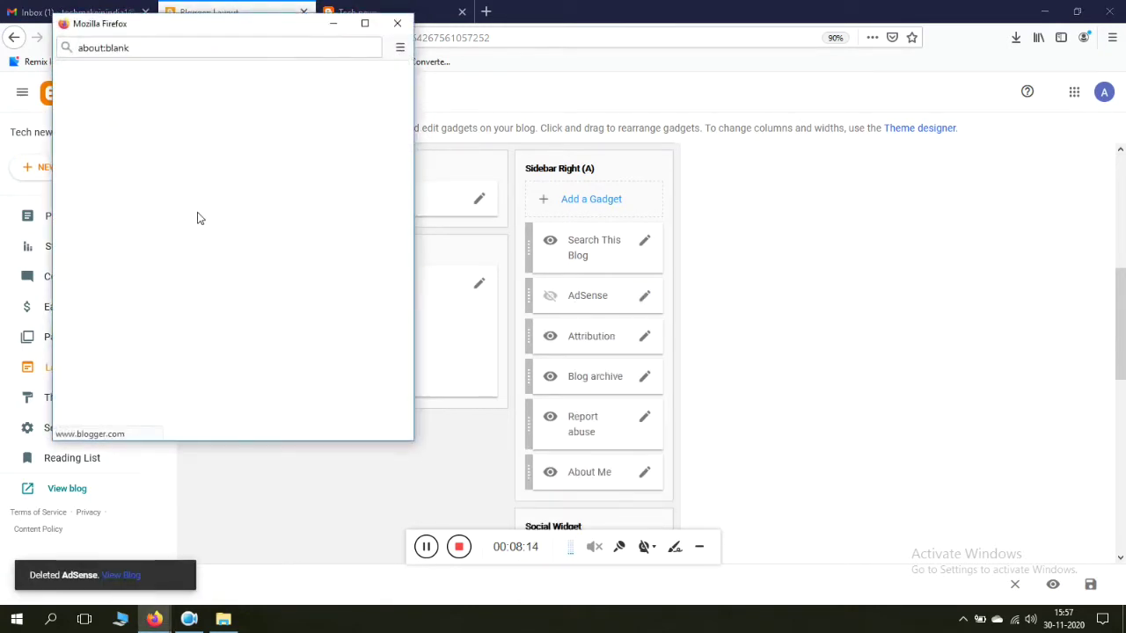
{"action": "left_click", "coordinate": [150, 193]}
{"action": "left_click", "coordinate": [238, 236]}
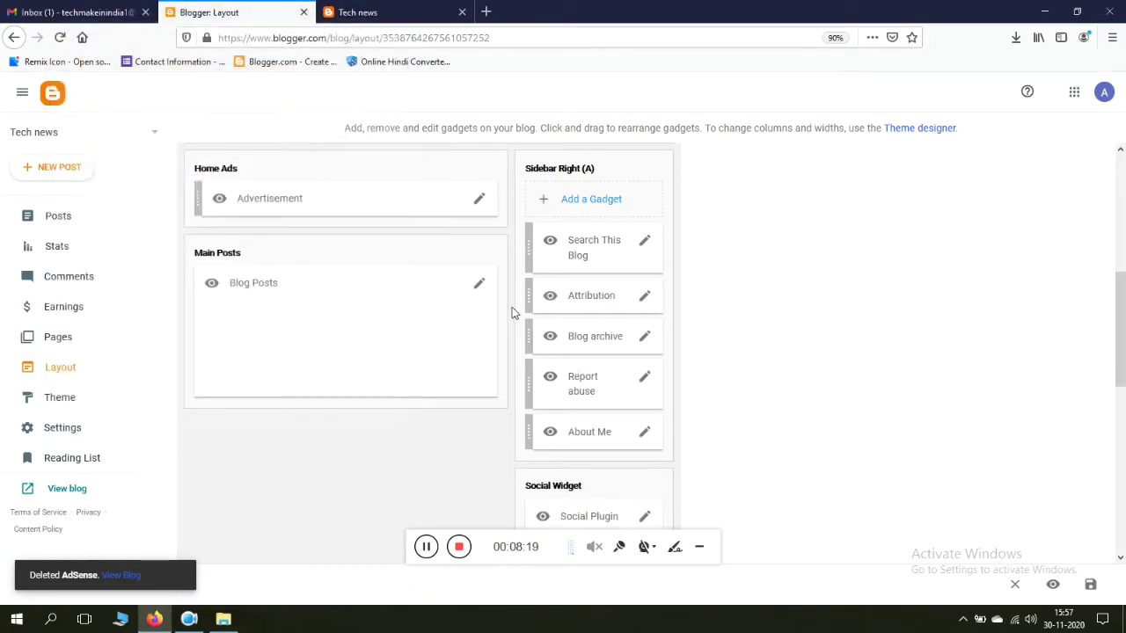
{"action": "scroll", "coordinate": [512, 313], "scroll_direction": "up", "scroll_amount": 3}
{"action": "scroll", "coordinate": [343, 333], "scroll_direction": "up", "scroll_amount": 2}
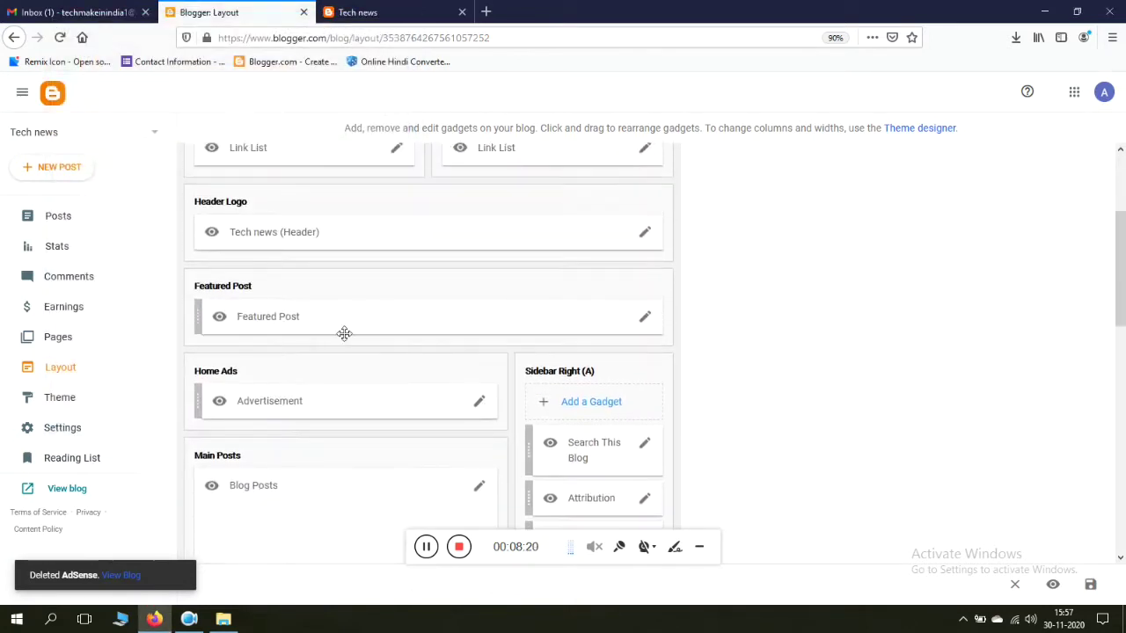
{"action": "scroll", "coordinate": [344, 334], "scroll_direction": "up", "scroll_amount": 2}
{"action": "scroll", "coordinate": [344, 338], "scroll_direction": "down", "scroll_amount": 2}
{"action": "scroll", "coordinate": [344, 339], "scroll_direction": "up", "scroll_amount": 3}
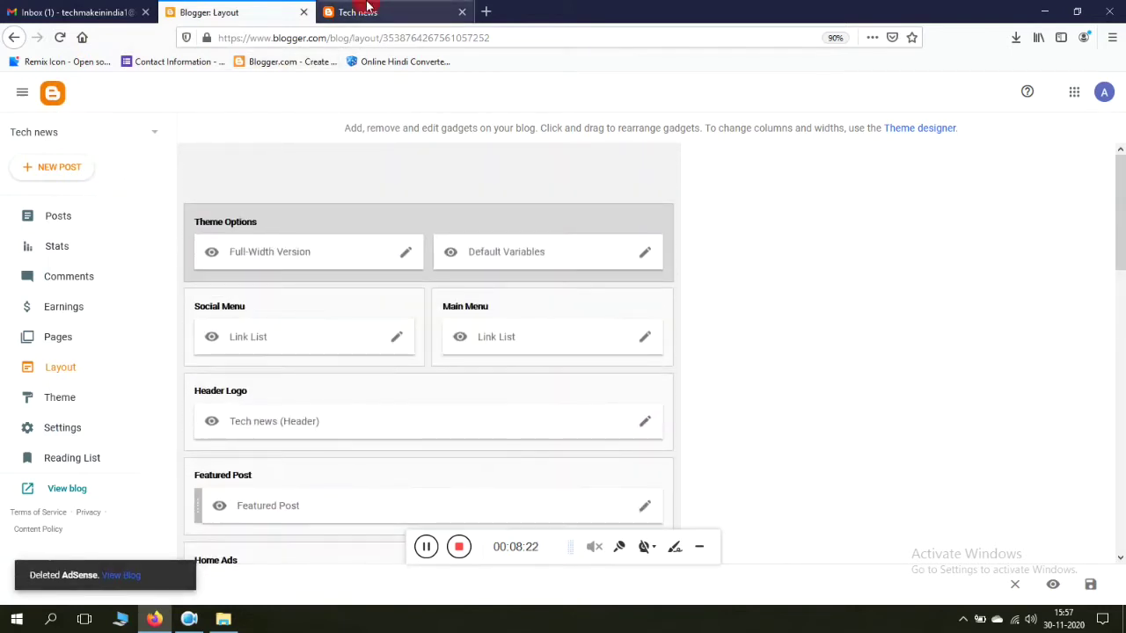
Step: Reload the live Tech news blog to check the removed gadgets
{"action": "left_click", "coordinate": [369, 13]}
{"action": "left_click", "coordinate": [60, 37]}
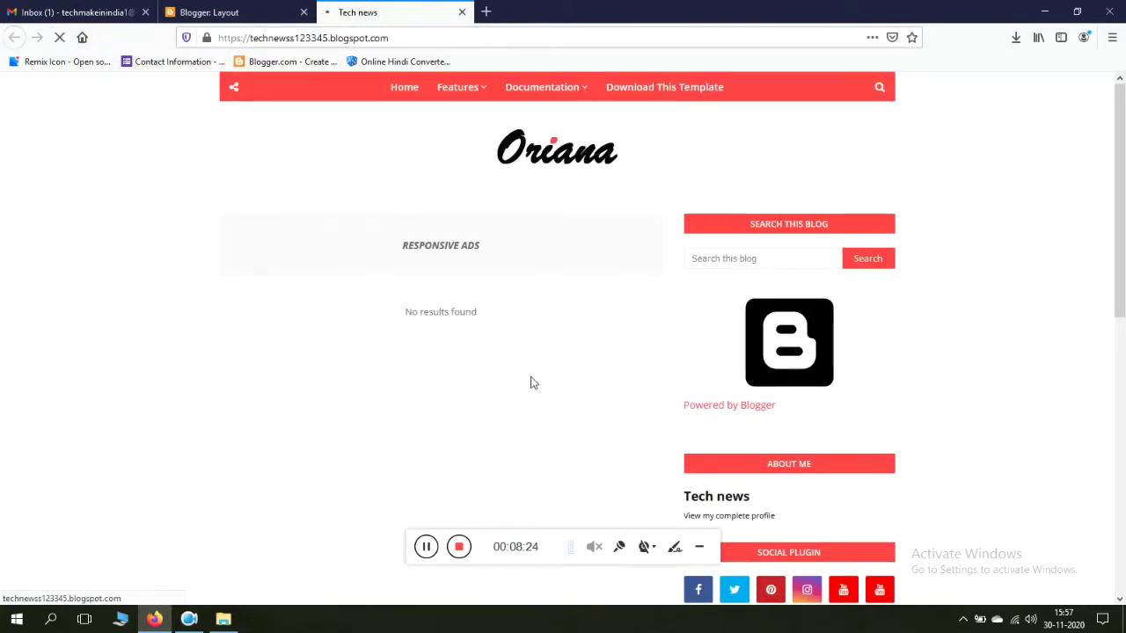
{"action": "scroll", "coordinate": [589, 370], "scroll_direction": "down", "scroll_amount": 5}
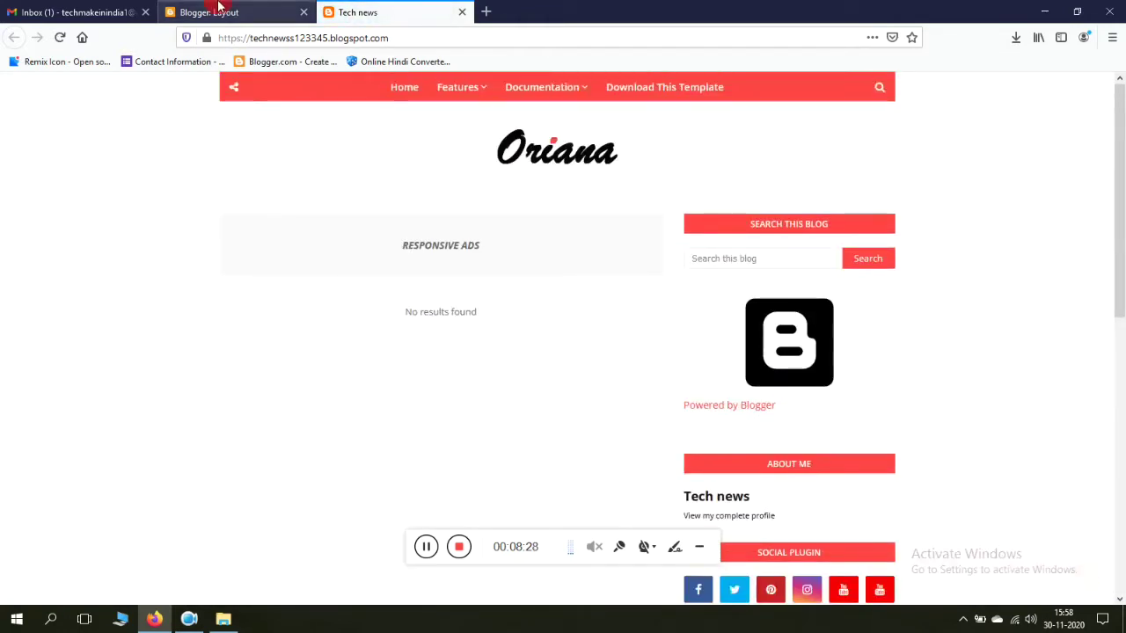
Step: Open the Full-Width Version link list settings and cancel without changes
{"action": "left_click", "coordinate": [220, 12]}
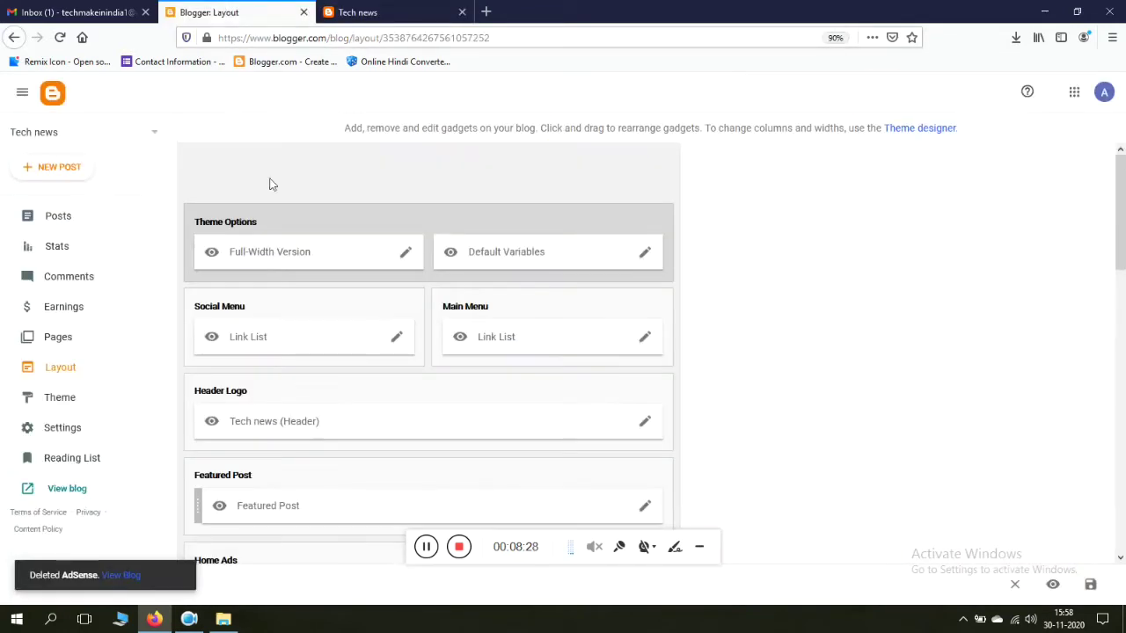
{"action": "left_click", "coordinate": [407, 255]}
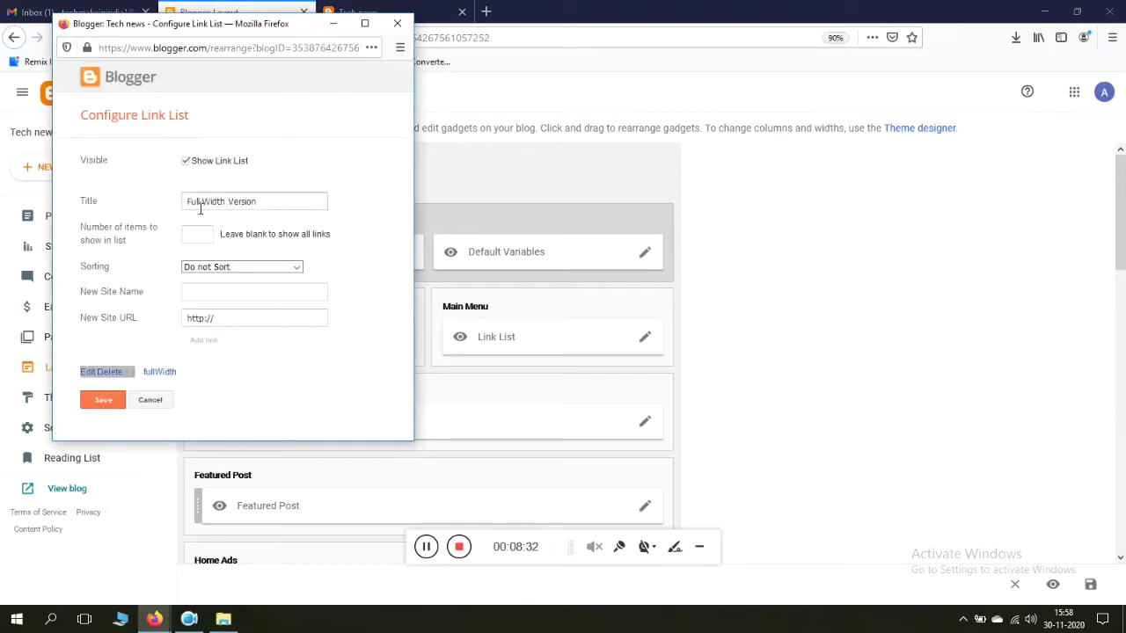
{"action": "left_click", "coordinate": [161, 397]}
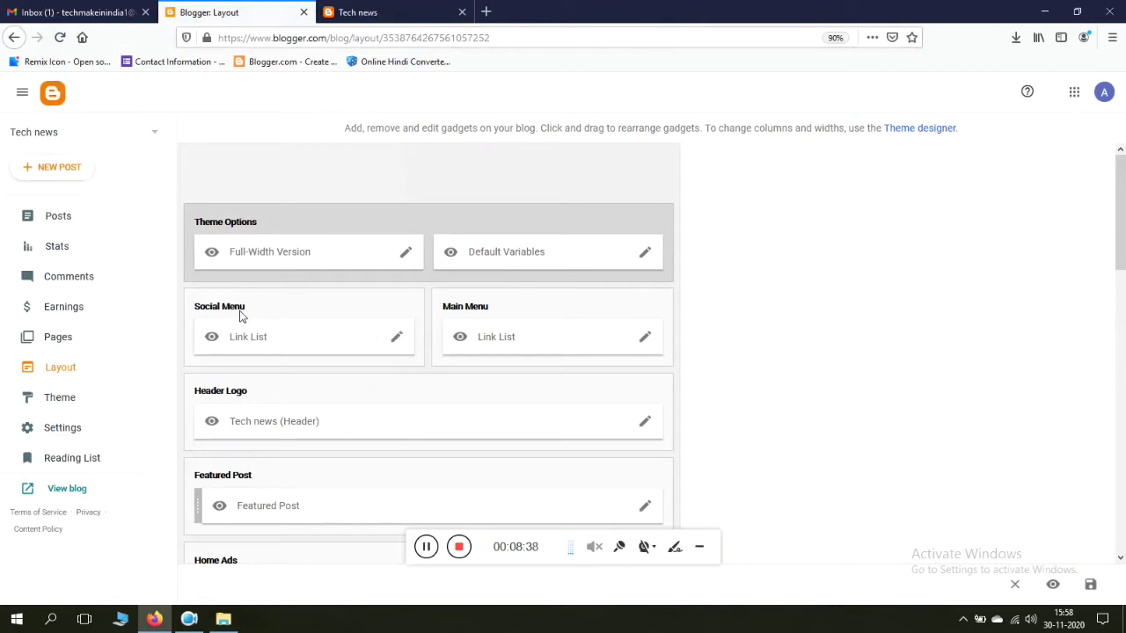
Step: Set the Social Menu's facebook link to the user's facebook profile URL
{"action": "left_click", "coordinate": [394, 337]}
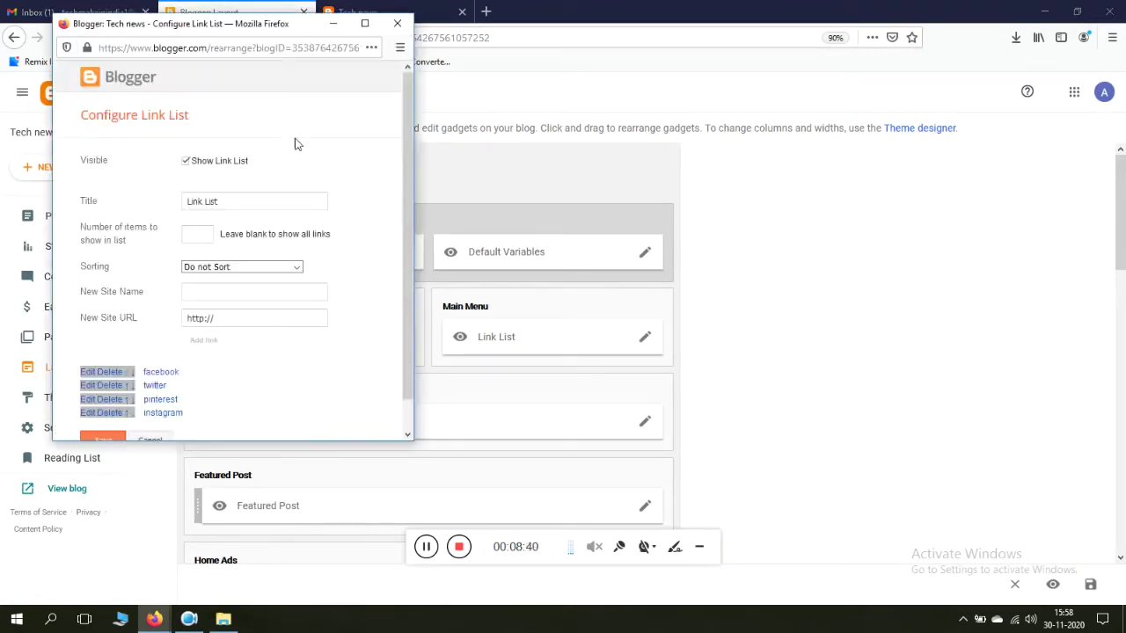
{"action": "scroll", "coordinate": [149, 300], "scroll_direction": "down", "scroll_amount": 1}
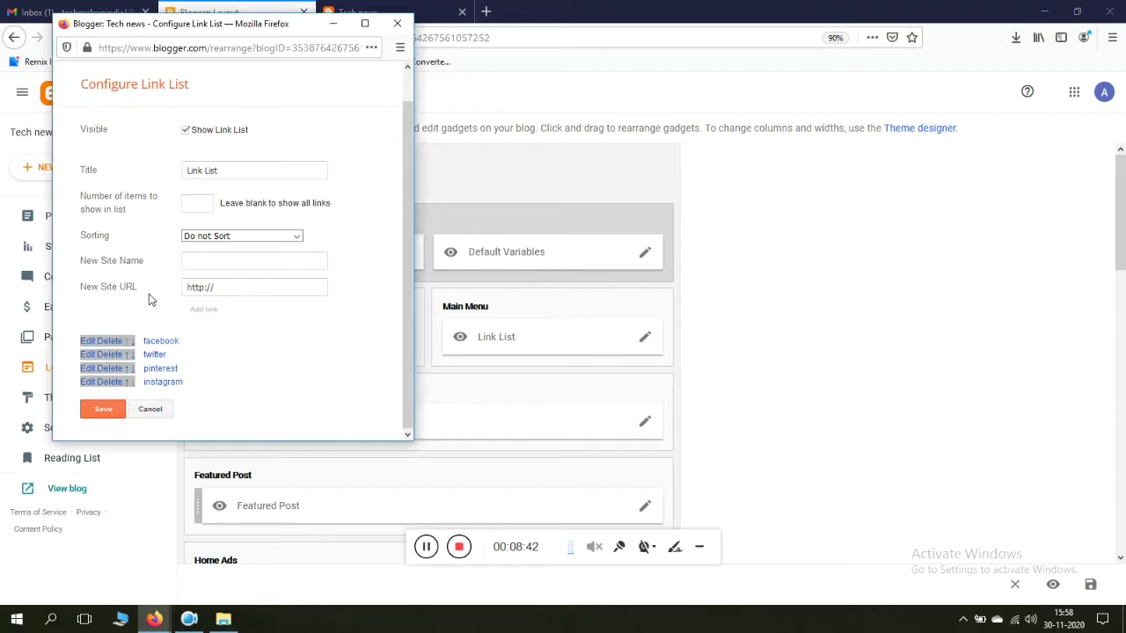
{"action": "left_click", "coordinate": [90, 340]}
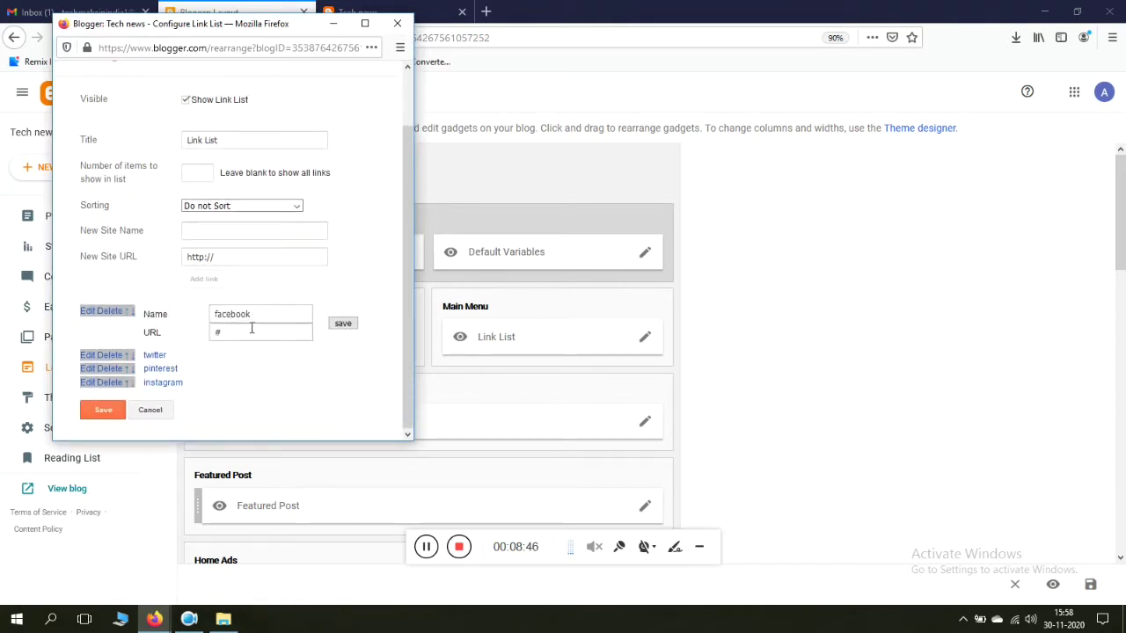
{"action": "left_click", "coordinate": [238, 333]}
{"action": "type", "text": "o"}
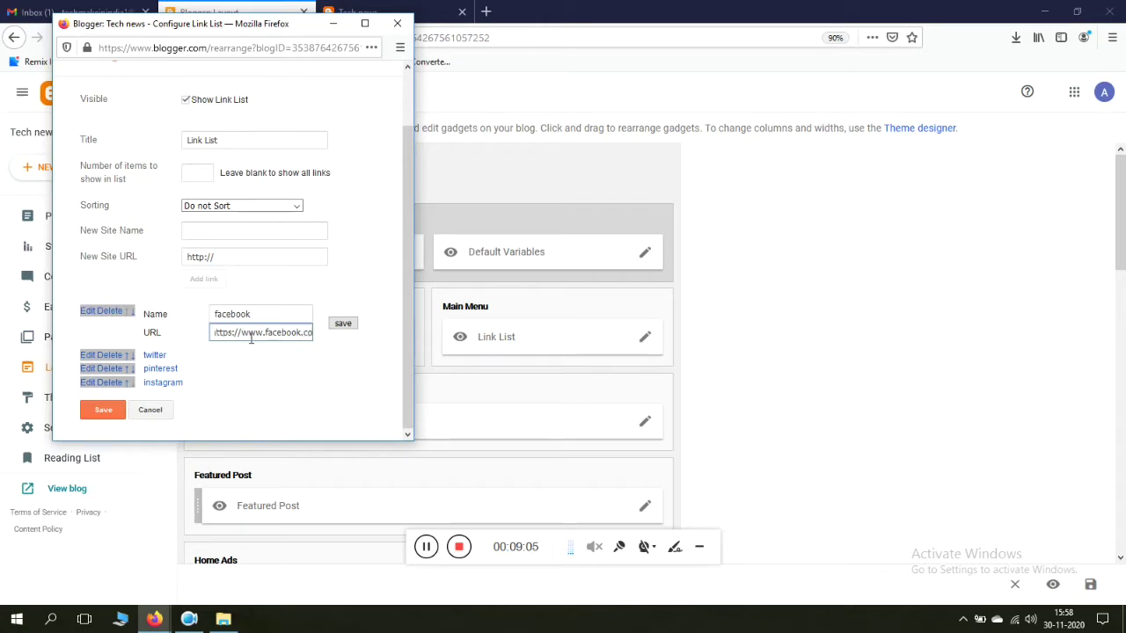
{"action": "type", "text": "m/theinnocentamit"}
{"action": "key", "text": "ctrl+a"}
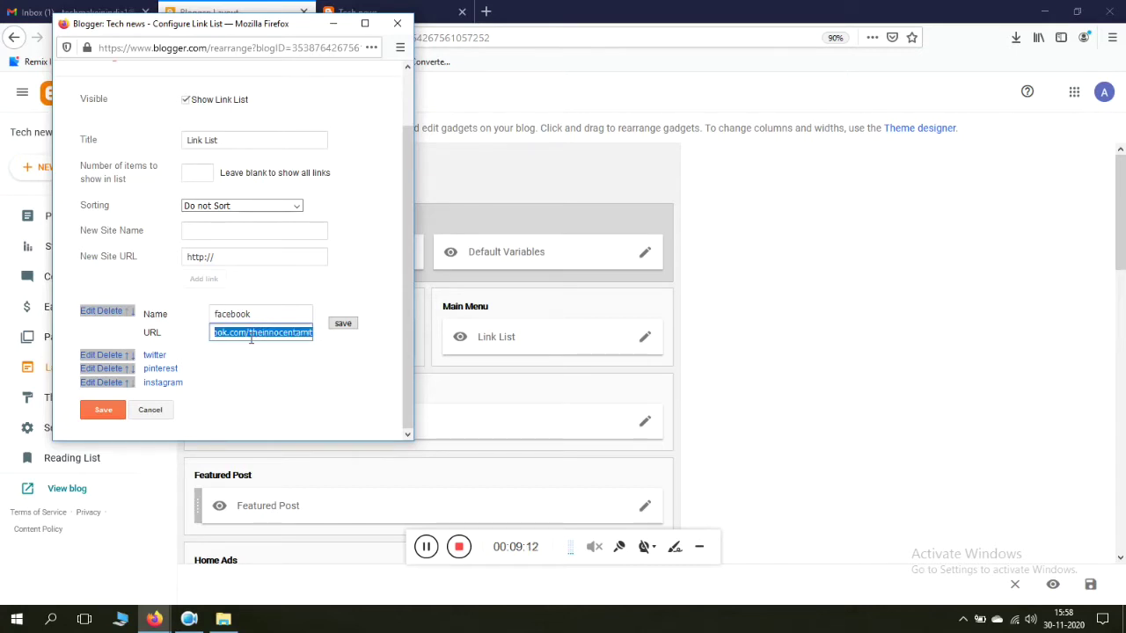
{"action": "left_click", "coordinate": [342, 323]}
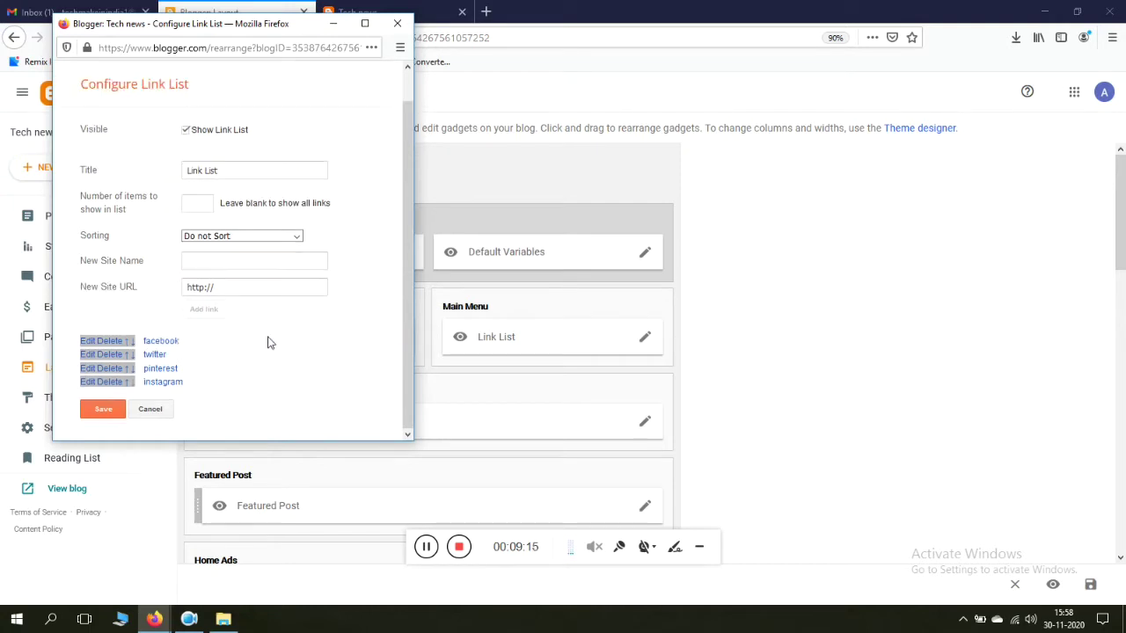
Step: Point the twitter link to the user's twitter profile URL
{"action": "left_click", "coordinate": [89, 354]}
{"action": "left_click", "coordinate": [261, 409]}
{"action": "key", "text": "ctrl+a"}
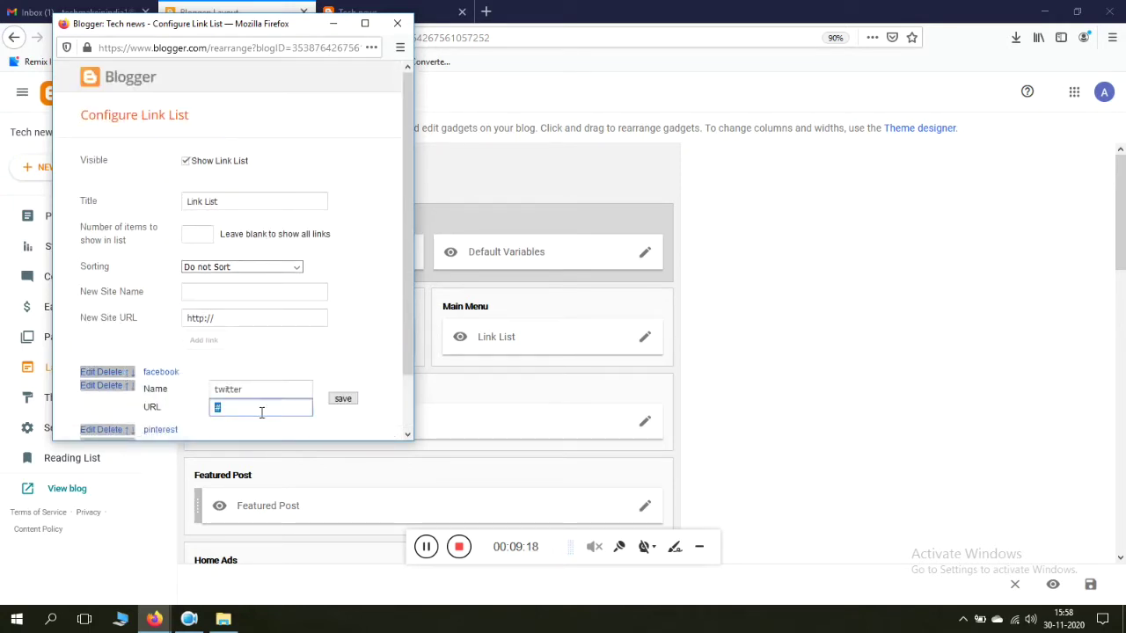
{"action": "key", "text": "ctrl+v"}
{"action": "type", "text": "twitter"}
{"action": "left_click", "coordinate": [343, 399]}
Step: Delete the pinterest link and set the instagram link to the user's instagram profile URL
{"action": "scroll", "coordinate": [238, 420], "scroll_direction": "down", "scroll_amount": 1}
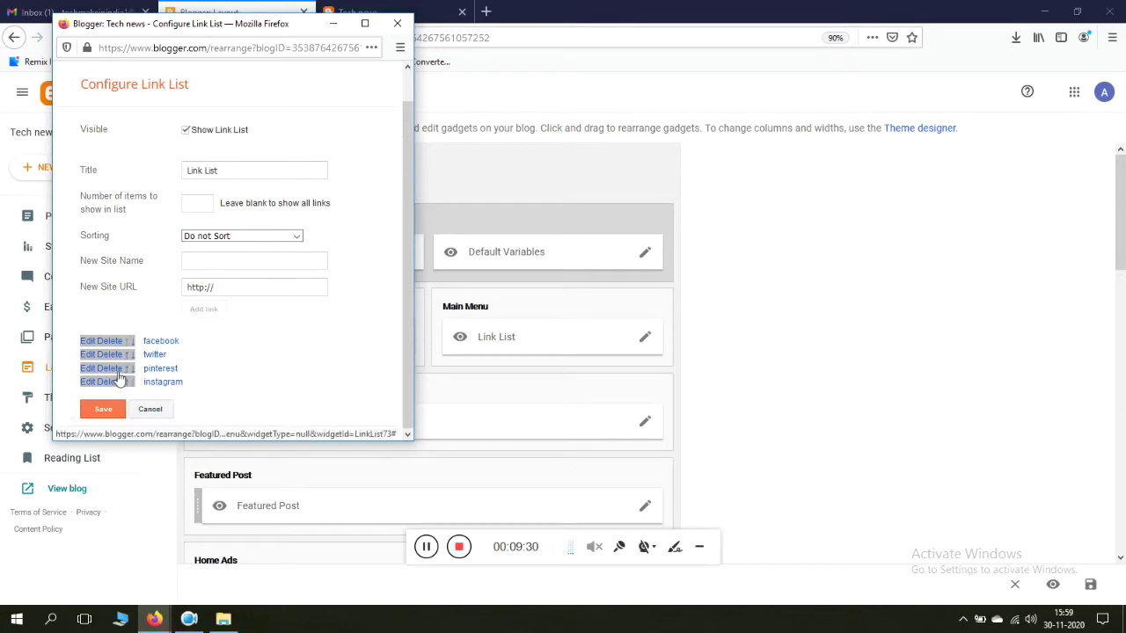
{"action": "left_click", "coordinate": [112, 369]}
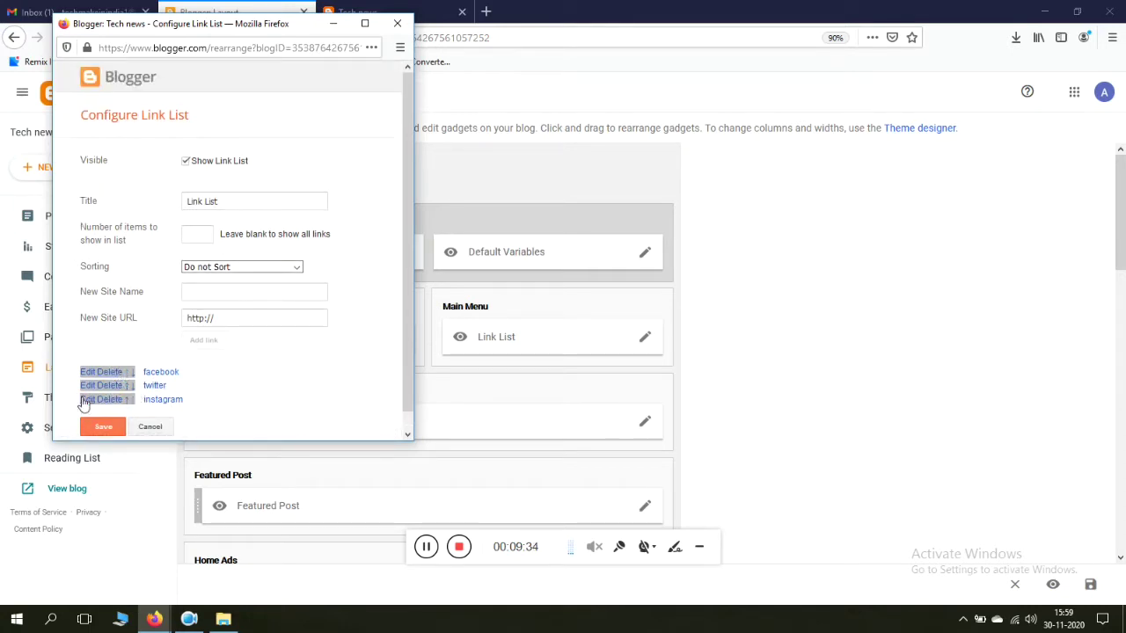
{"action": "left_click", "coordinate": [88, 400]}
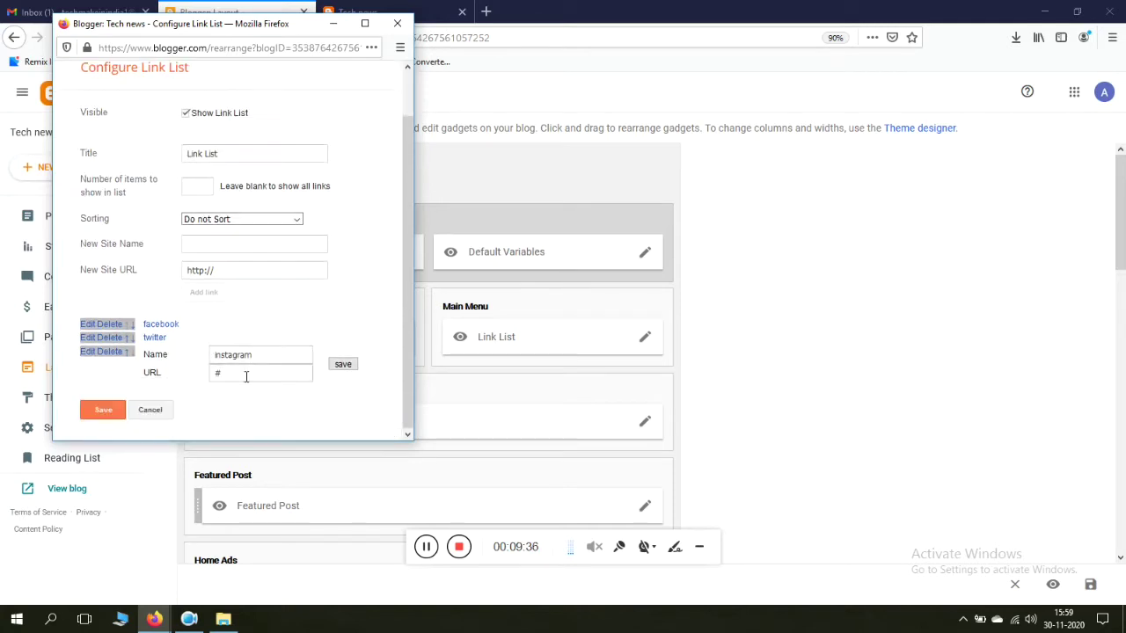
{"action": "double_click", "coordinate": [247, 373]}
{"action": "key", "text": "ctrl+v"}
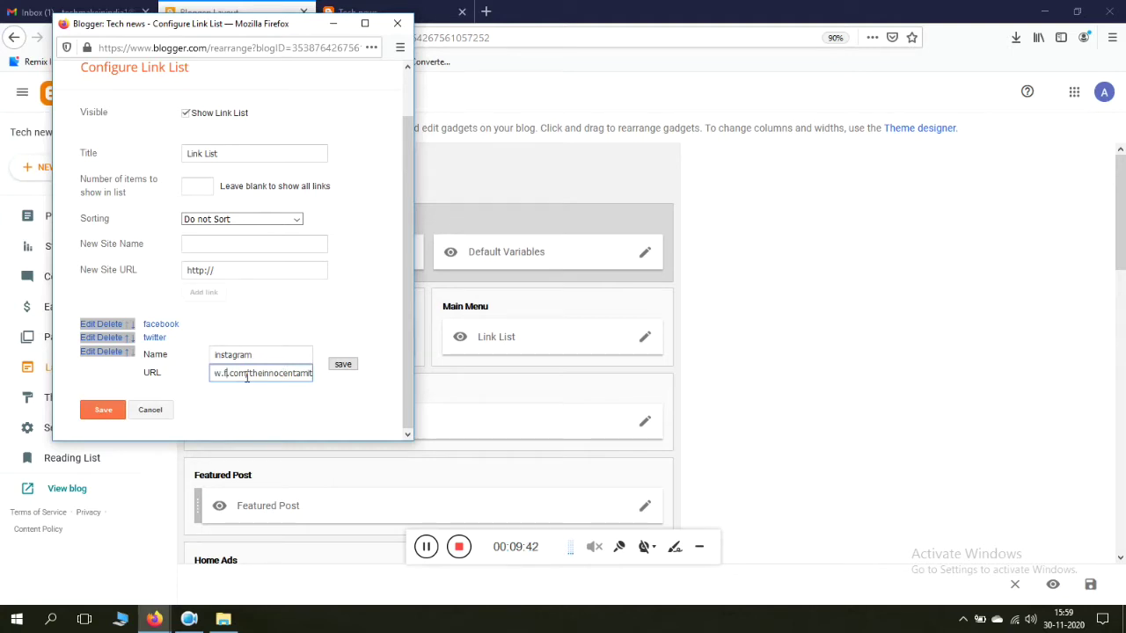
{"action": "type", "text": "instagram"}
{"action": "left_click", "coordinate": [343, 365]}
Step: Remove the facebook link, save the Social Menu, and reload the live blog
{"action": "left_click", "coordinate": [211, 279]}
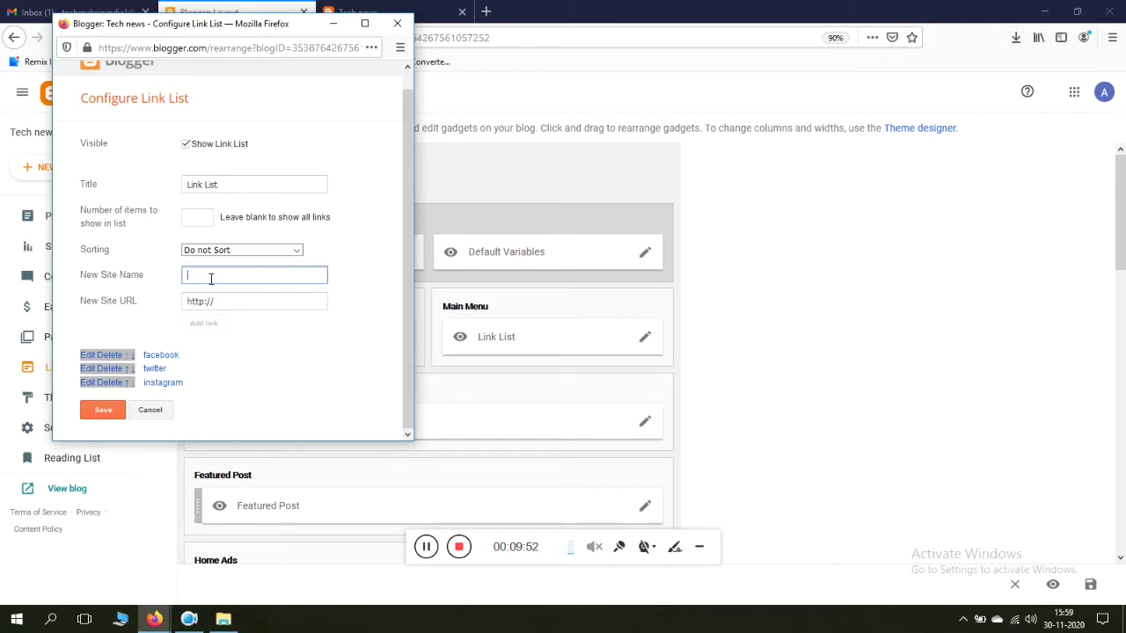
{"action": "left_click", "coordinate": [113, 356]}
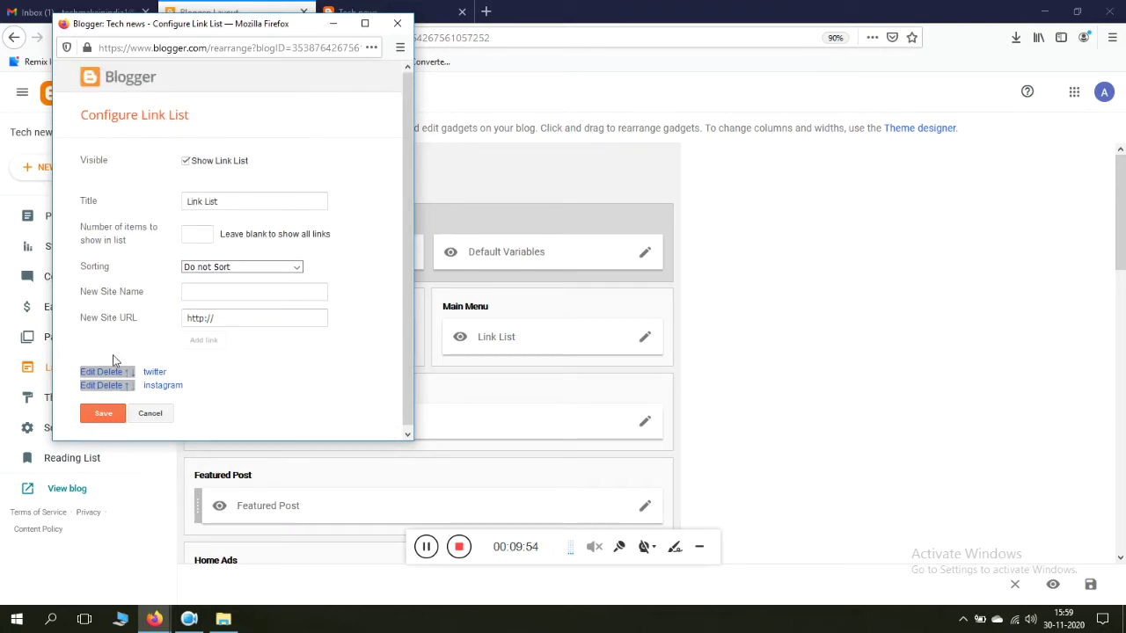
{"action": "left_click", "coordinate": [123, 422]}
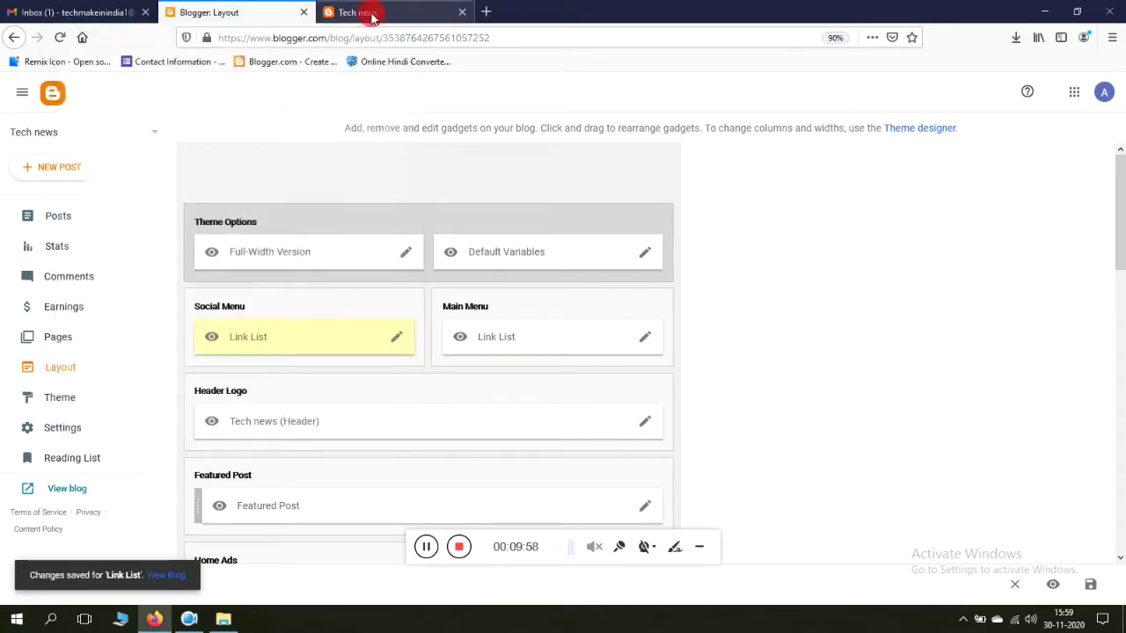
{"action": "left_click", "coordinate": [374, 13]}
{"action": "left_click", "coordinate": [59, 38]}
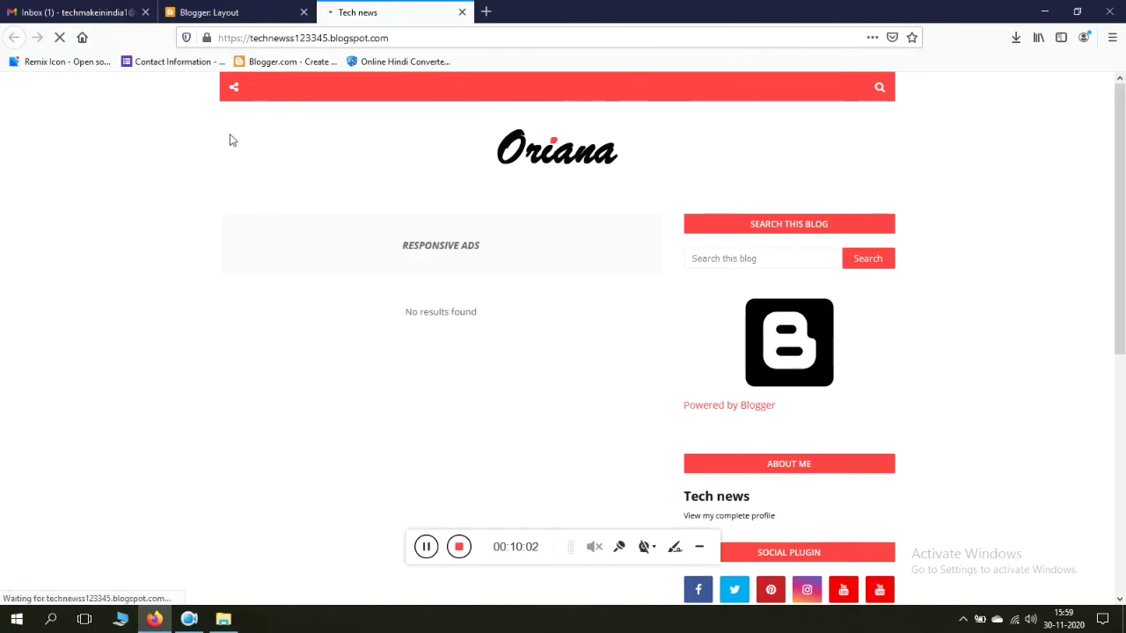
Step: Check the blog's social bar, then reopen the Social Menu link list in Layout
{"action": "left_click", "coordinate": [234, 92]}
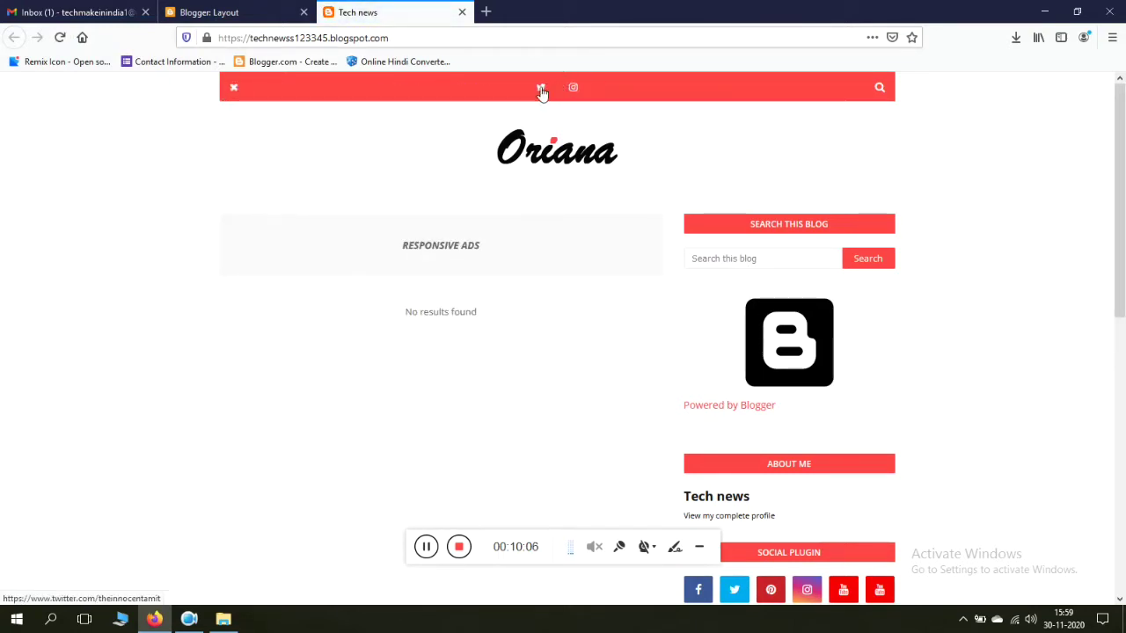
{"action": "left_click", "coordinate": [267, 9]}
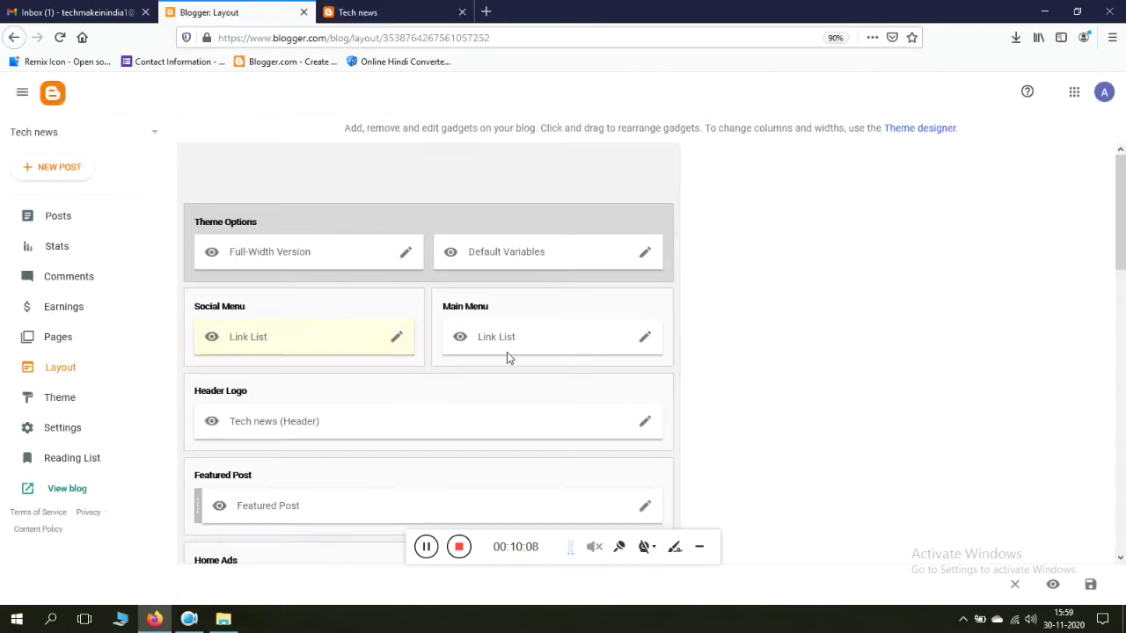
{"action": "left_click", "coordinate": [395, 340]}
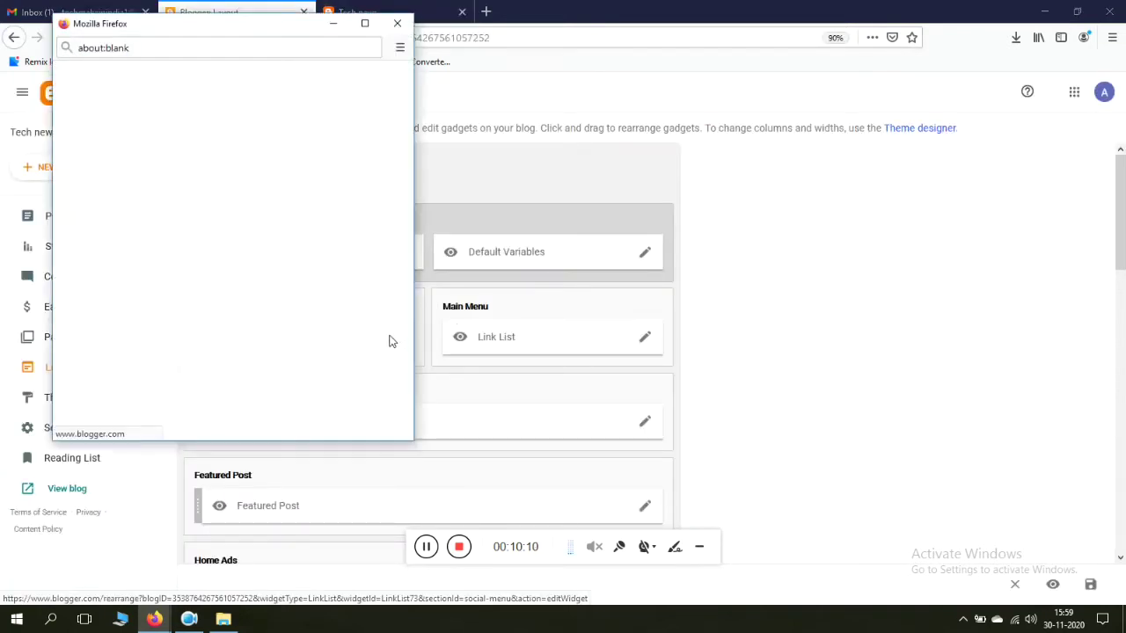
Step: Add a 'facebook' link with the pasted profile URL to the Social Menu and save it
{"action": "left_click", "coordinate": [227, 292]}
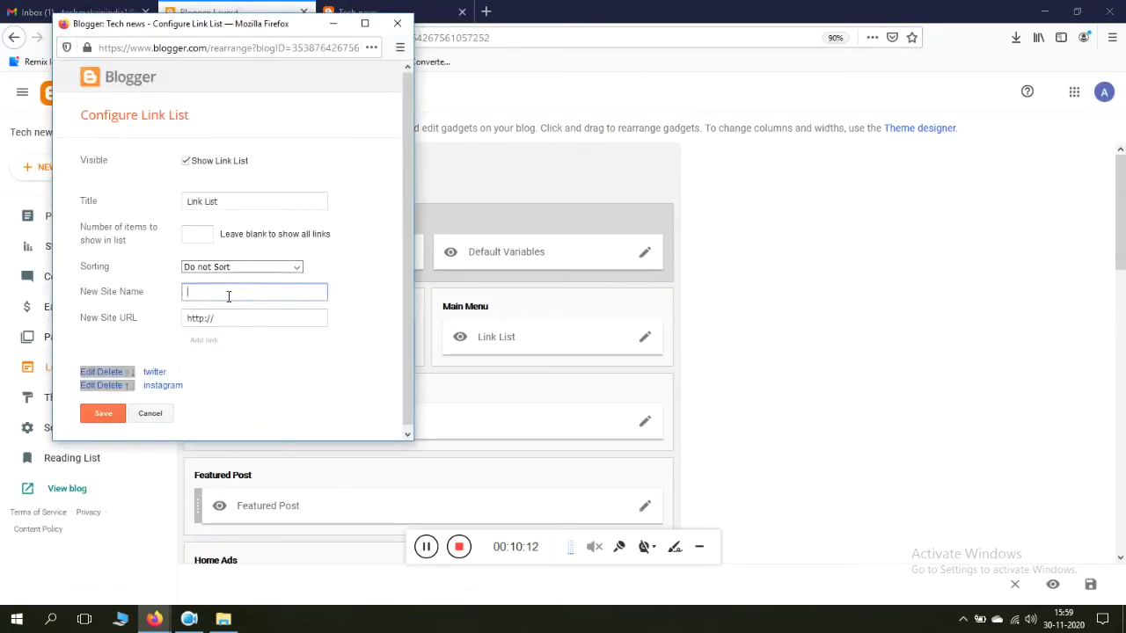
{"action": "type", "text": "fa"}
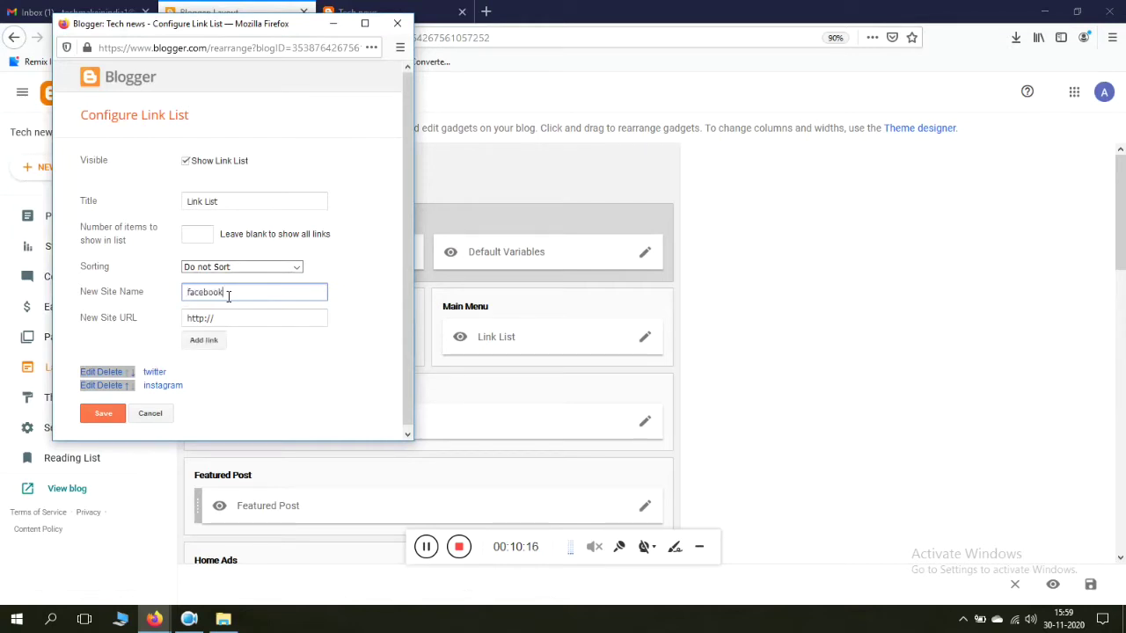
{"action": "type", "text": "cebook"}
{"action": "left_click", "coordinate": [244, 318]}
{"action": "double_click", "coordinate": [247, 317]}
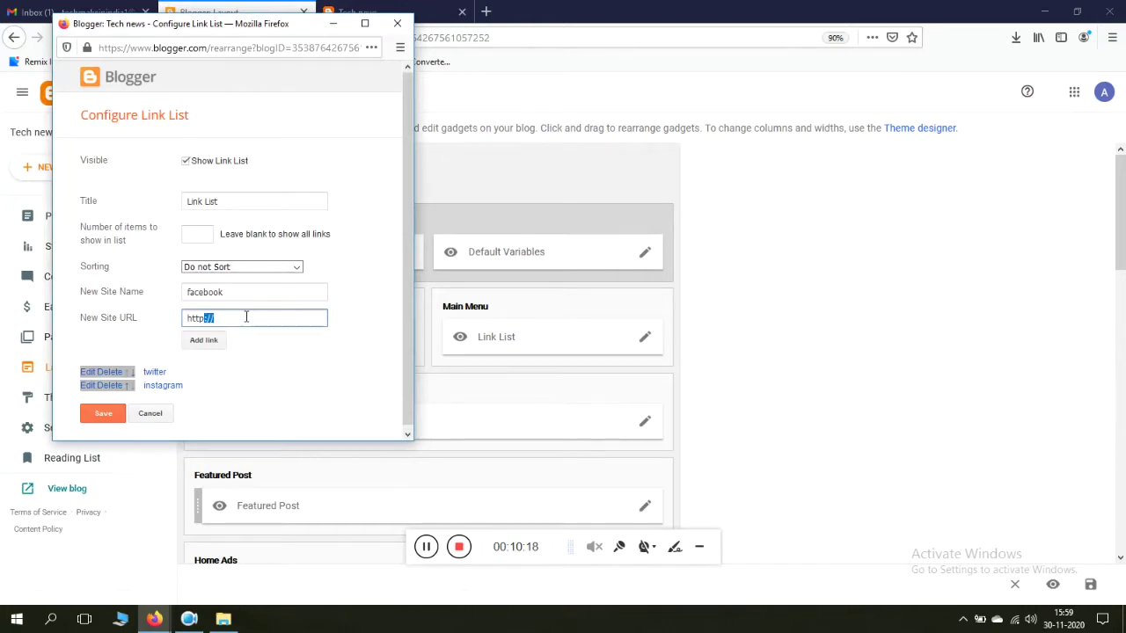
{"action": "key", "text": "ctrl+v"}
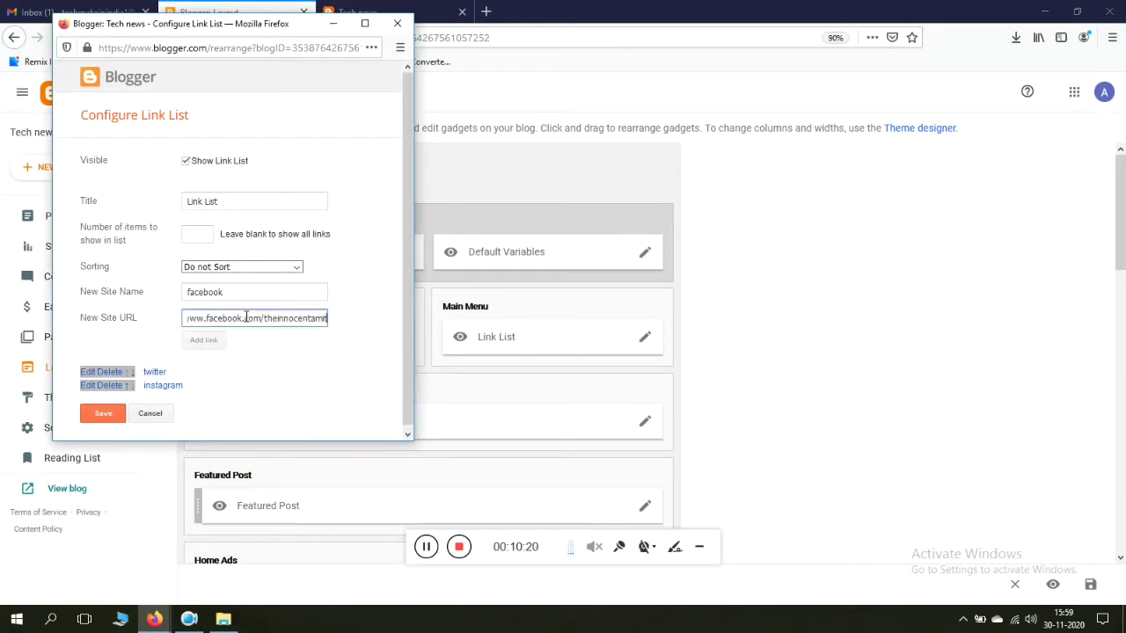
{"action": "left_click", "coordinate": [204, 341]}
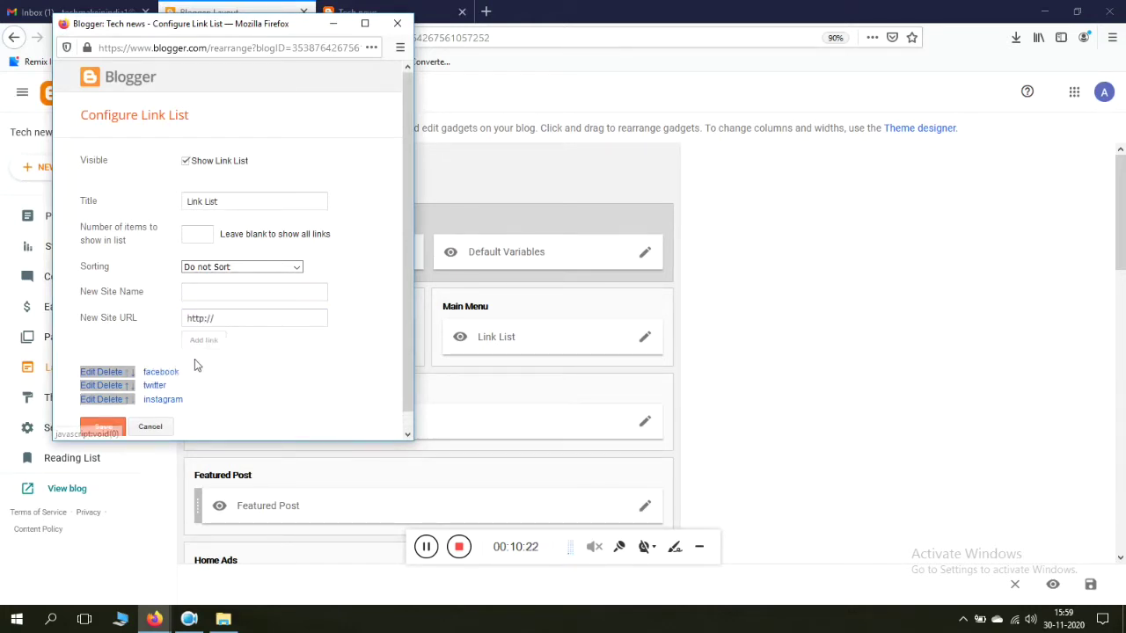
{"action": "left_click", "coordinate": [102, 426]}
Step: Reload the blog to confirm facebook, twitter and instagram appear in the social bar
{"action": "key", "text": "ctrl+Tab"}
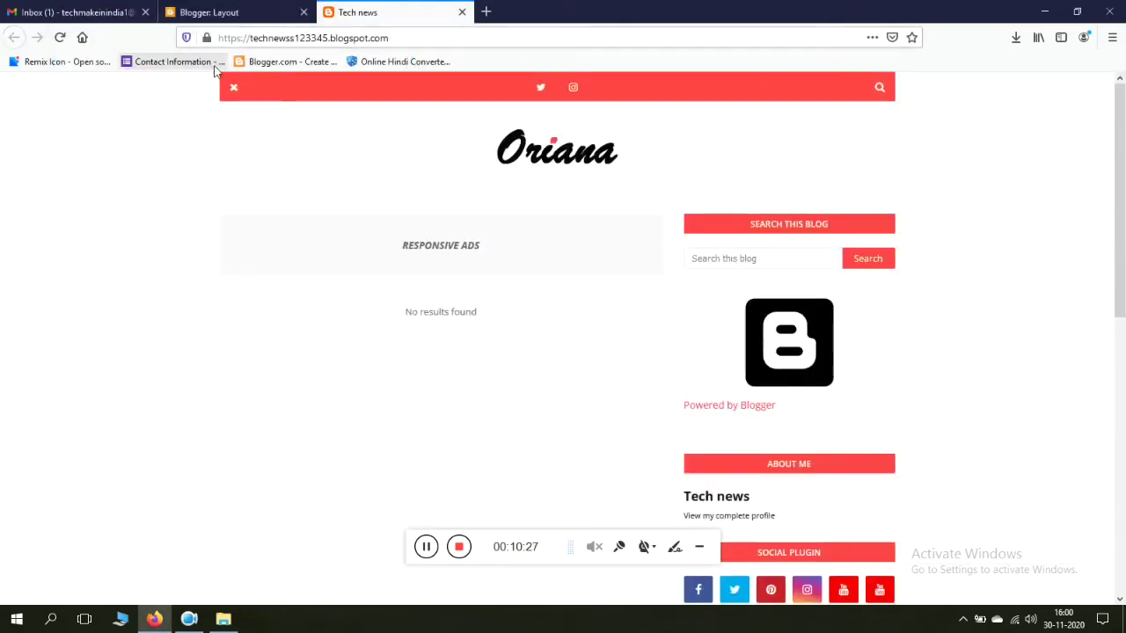
{"action": "left_click", "coordinate": [59, 39]}
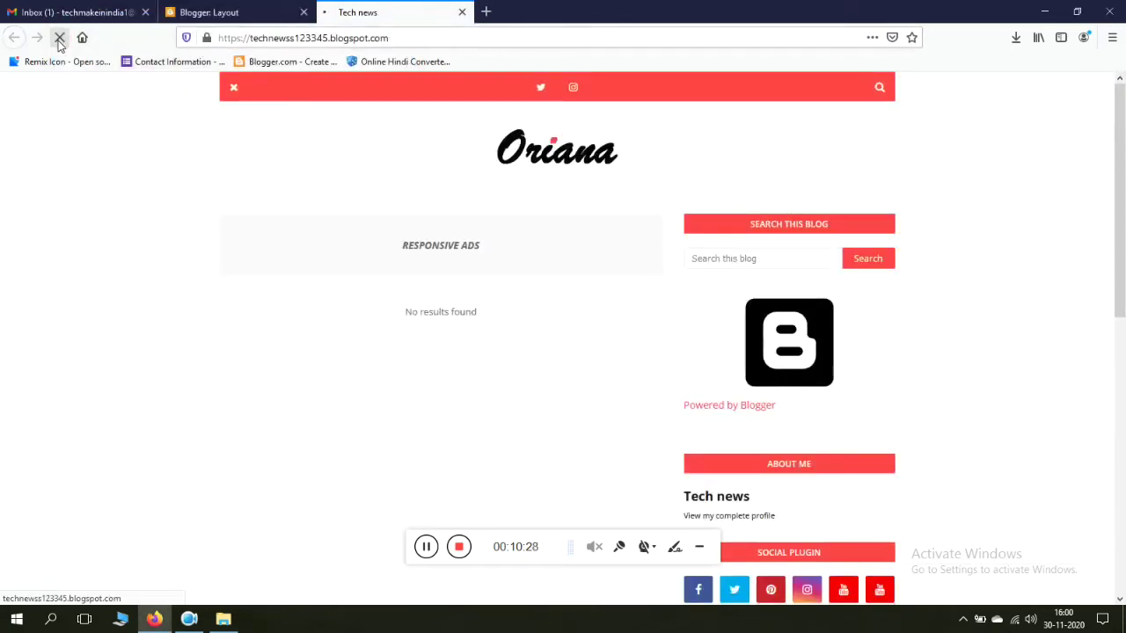
{"action": "left_click", "coordinate": [232, 90]}
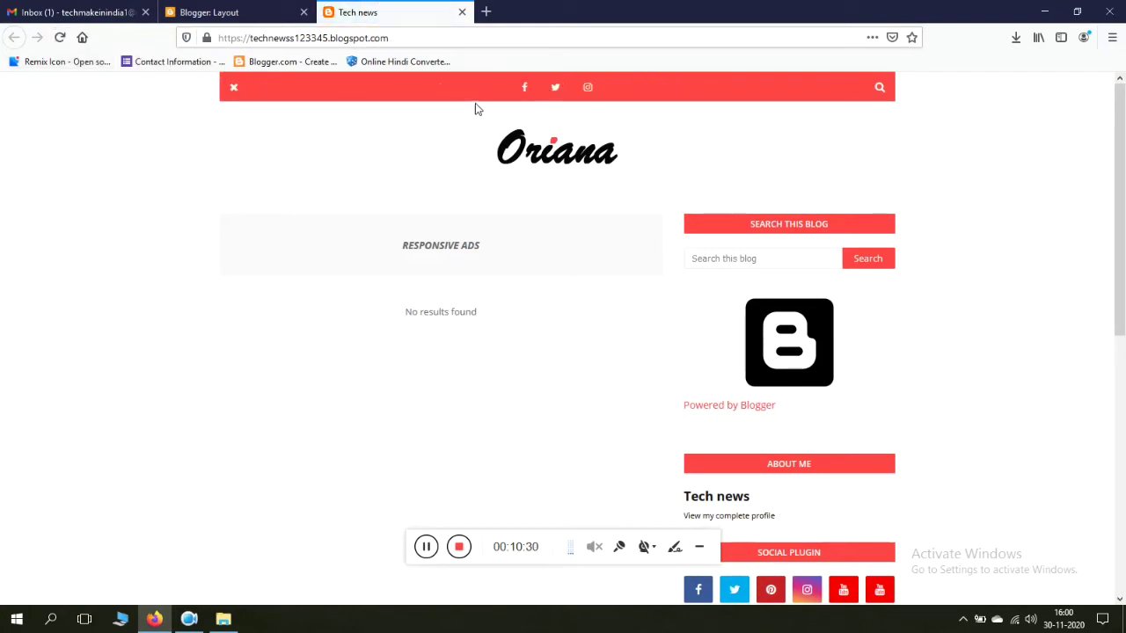
{"action": "left_click", "coordinate": [208, 8]}
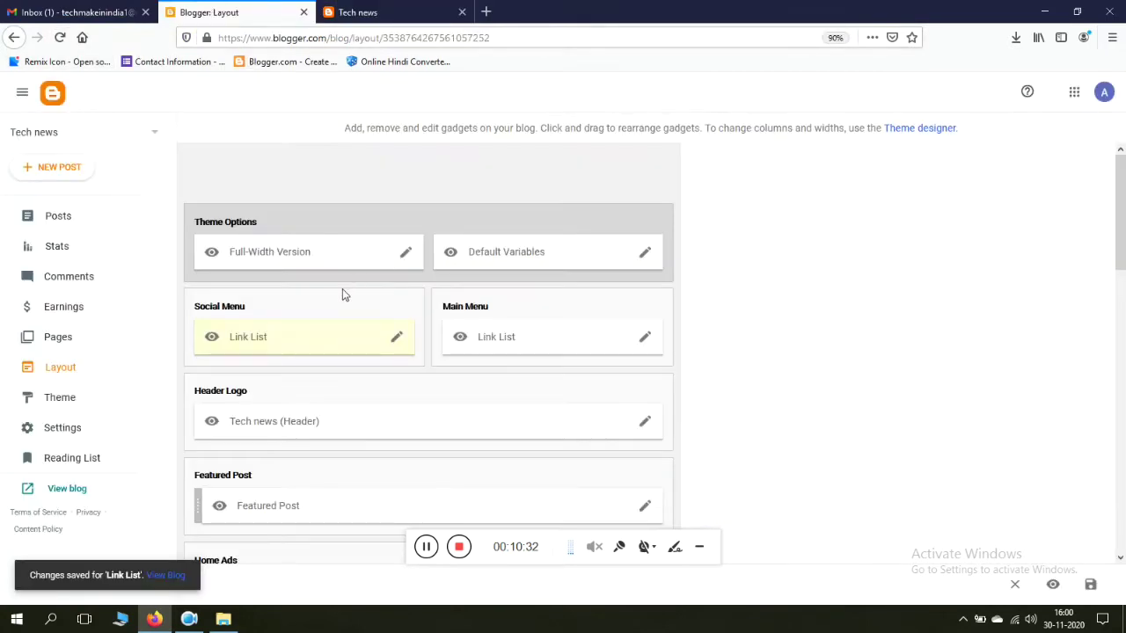
Step: Rename the Social Menu's facebook link to 'Facebook' and save the link list
{"action": "left_click", "coordinate": [399, 338]}
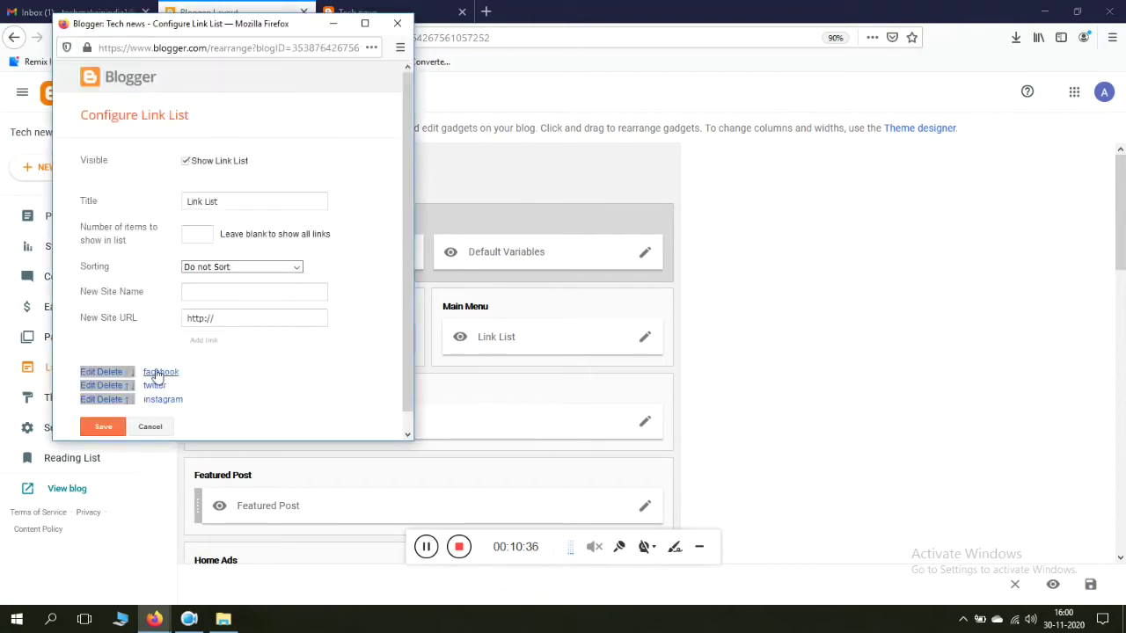
{"action": "left_click", "coordinate": [94, 372]}
{"action": "left_click_drag", "start_coordinate": [221, 376], "coordinate": [269, 375]}
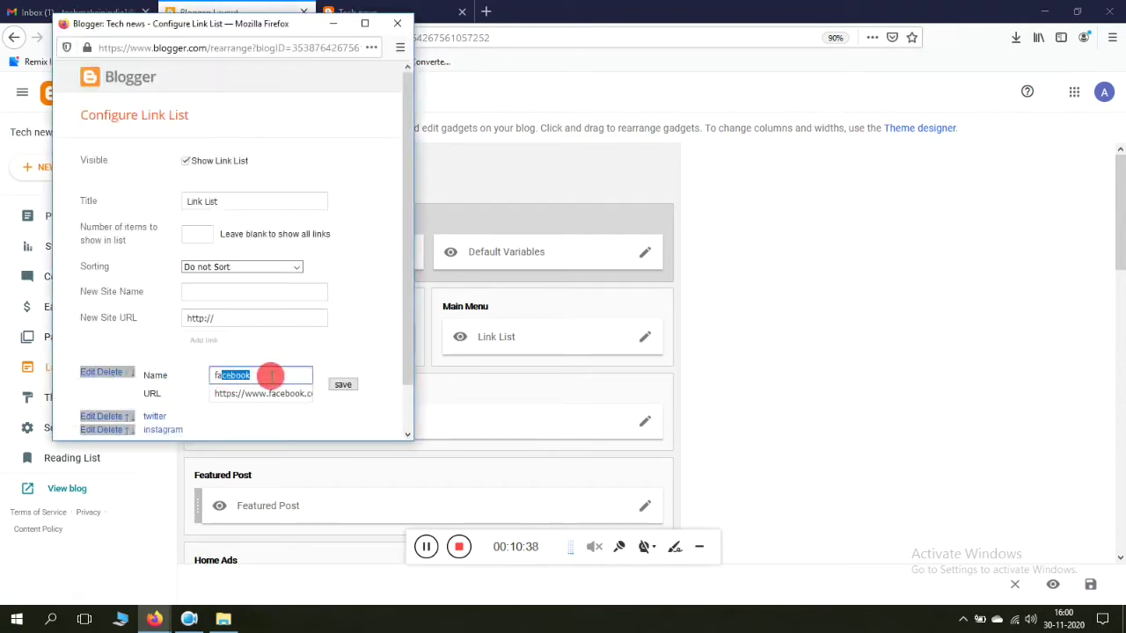
{"action": "double_click", "coordinate": [223, 376]}
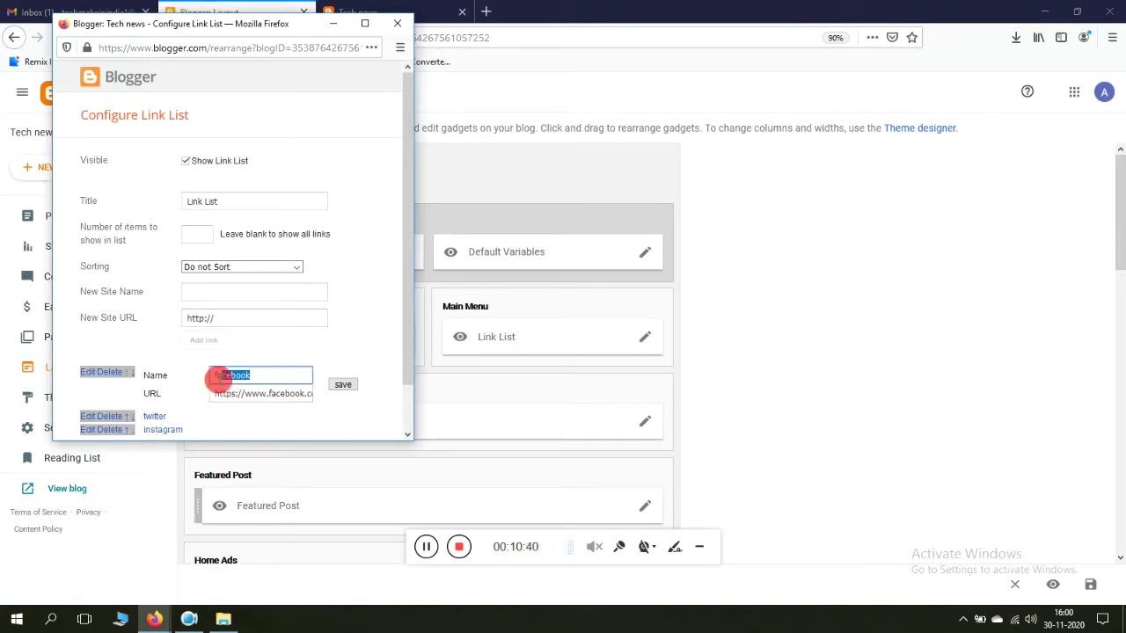
{"action": "left_click", "coordinate": [261, 375]}
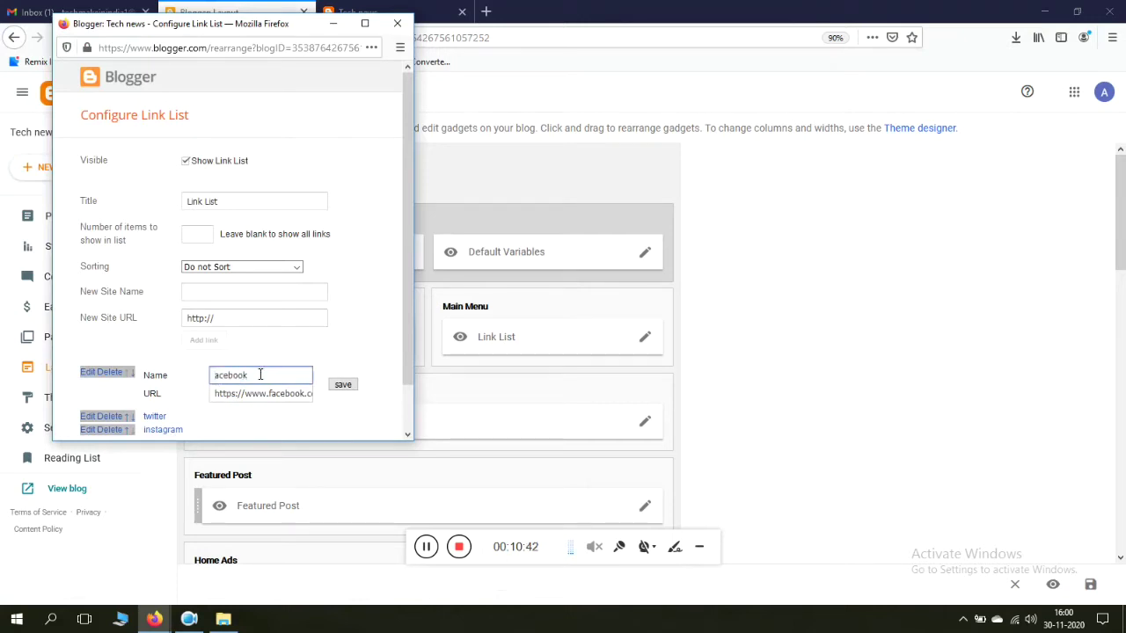
{"action": "left_click", "coordinate": [350, 384]}
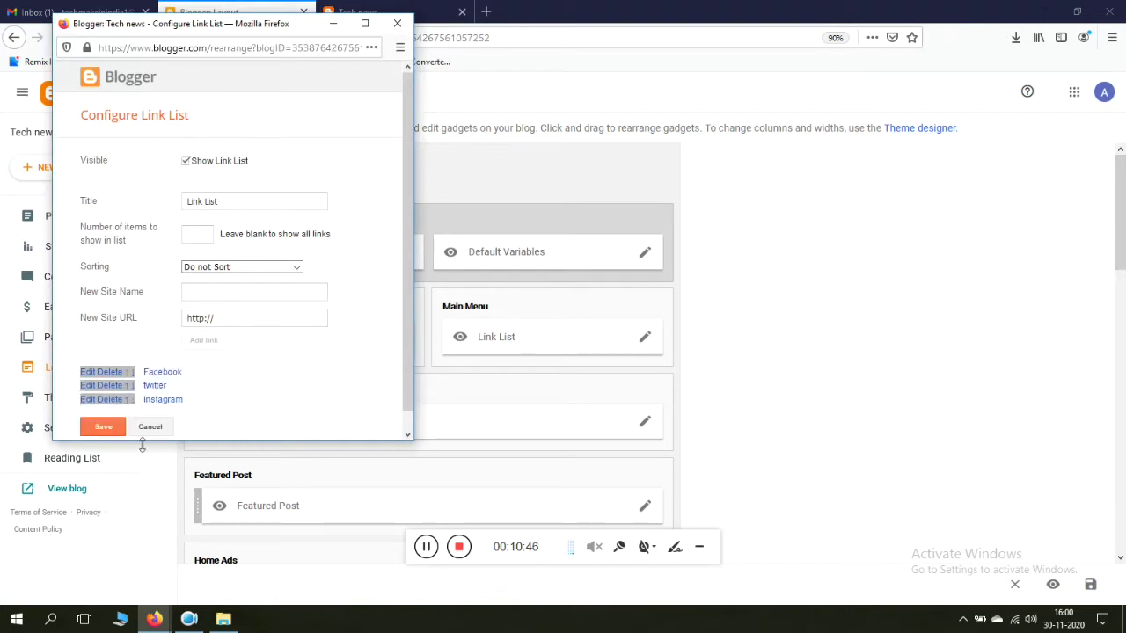
{"action": "left_click", "coordinate": [103, 429]}
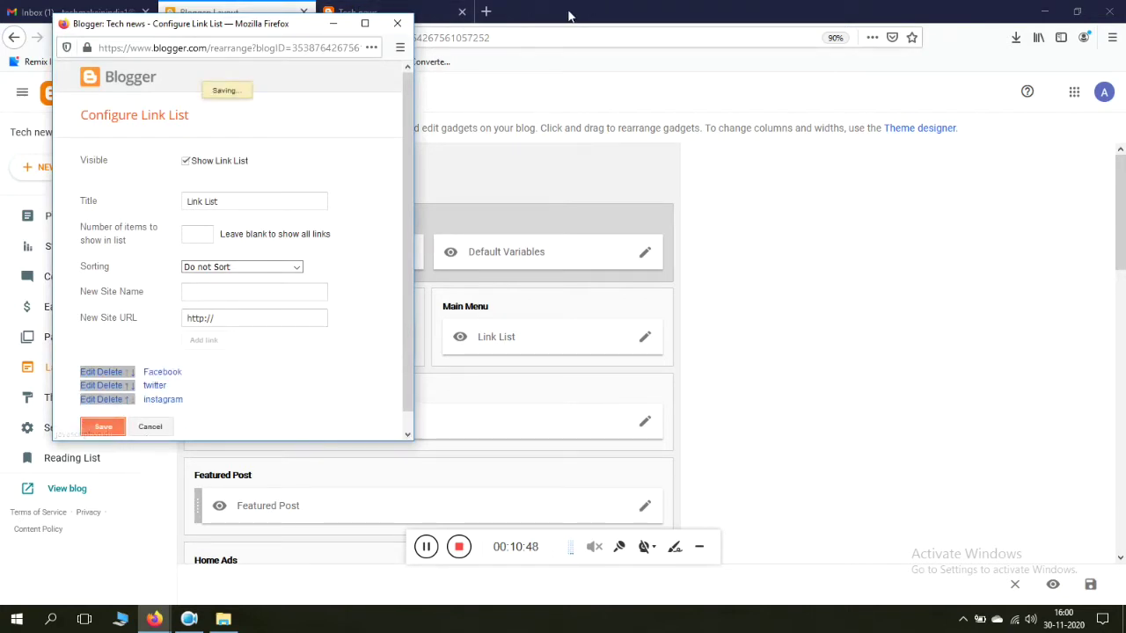
Step: Reload the live blog to preview the renamed social link, then return to Layout
{"action": "key", "text": "ctrl+Tab"}
{"action": "left_click", "coordinate": [59, 37]}
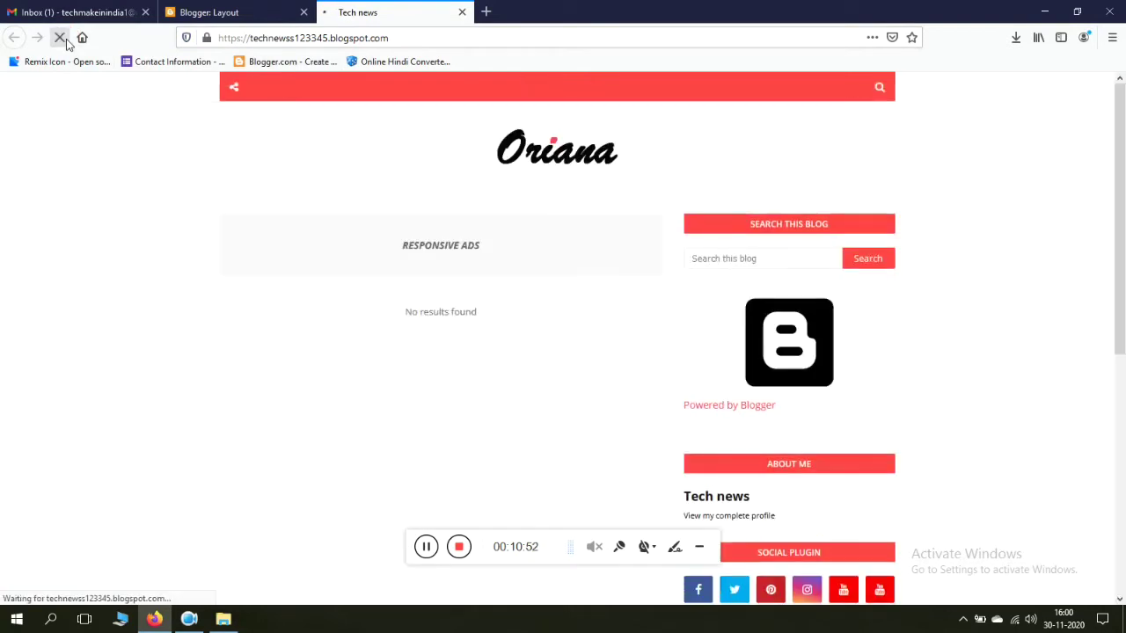
{"action": "left_click", "coordinate": [233, 89]}
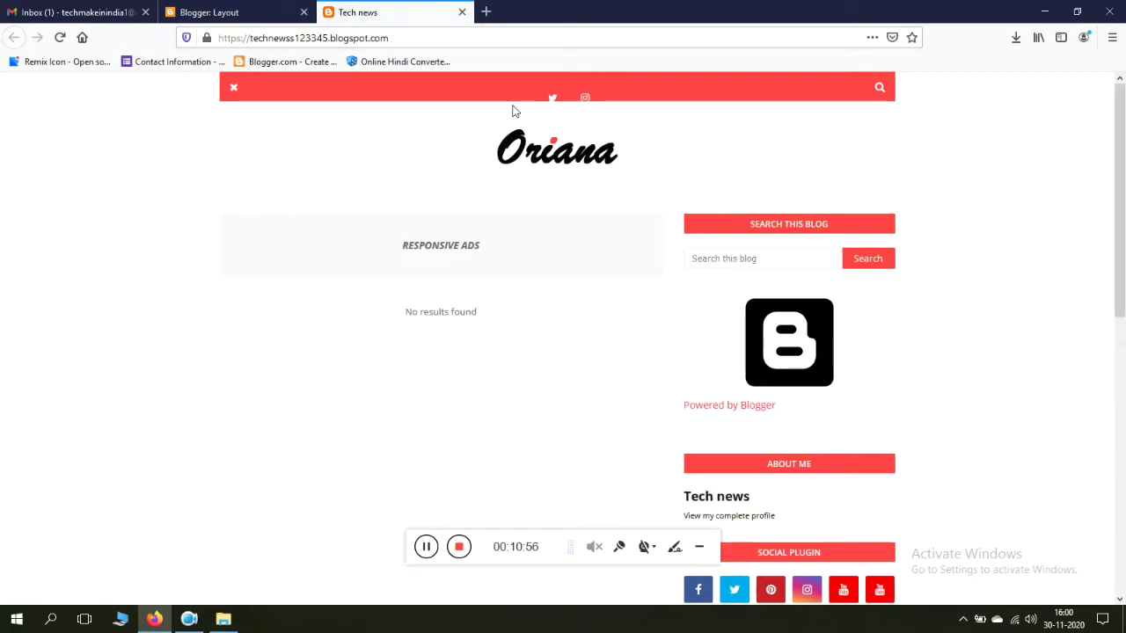
{"action": "left_click", "coordinate": [242, 13]}
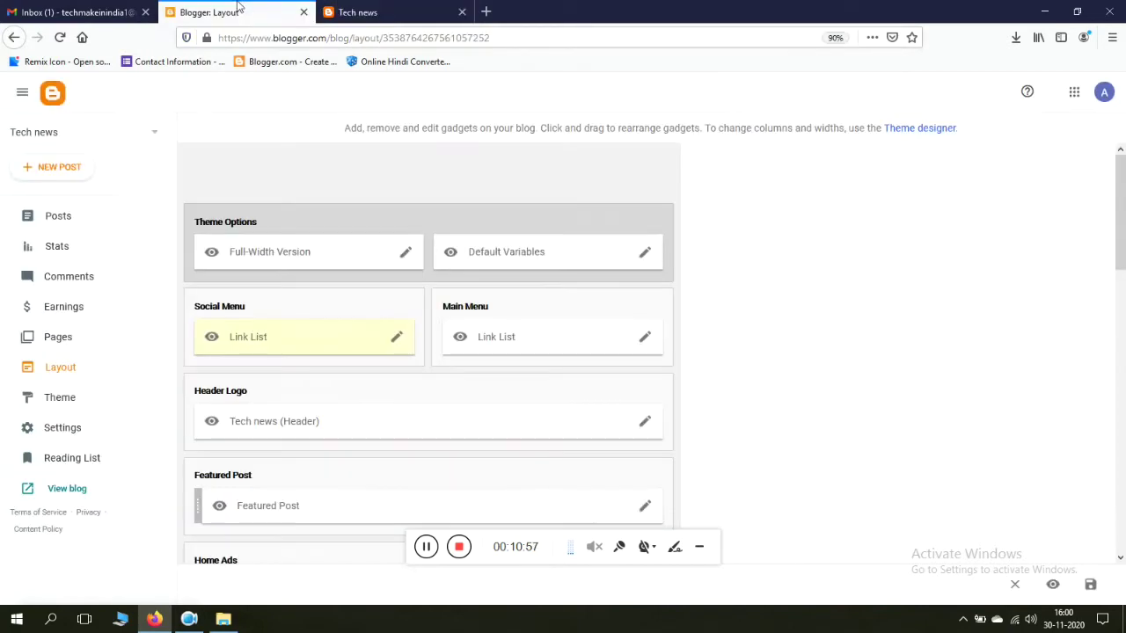
Step: Change the link name back to lowercase 'facebook' and save the Social Menu
{"action": "left_click", "coordinate": [397, 340]}
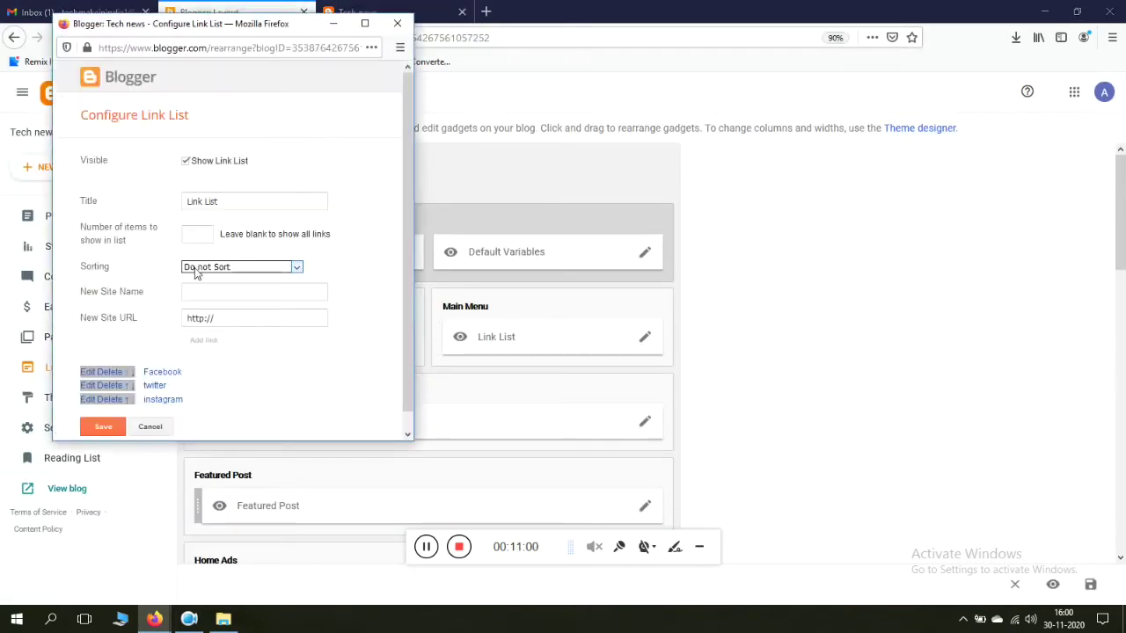
{"action": "left_click", "coordinate": [101, 372]}
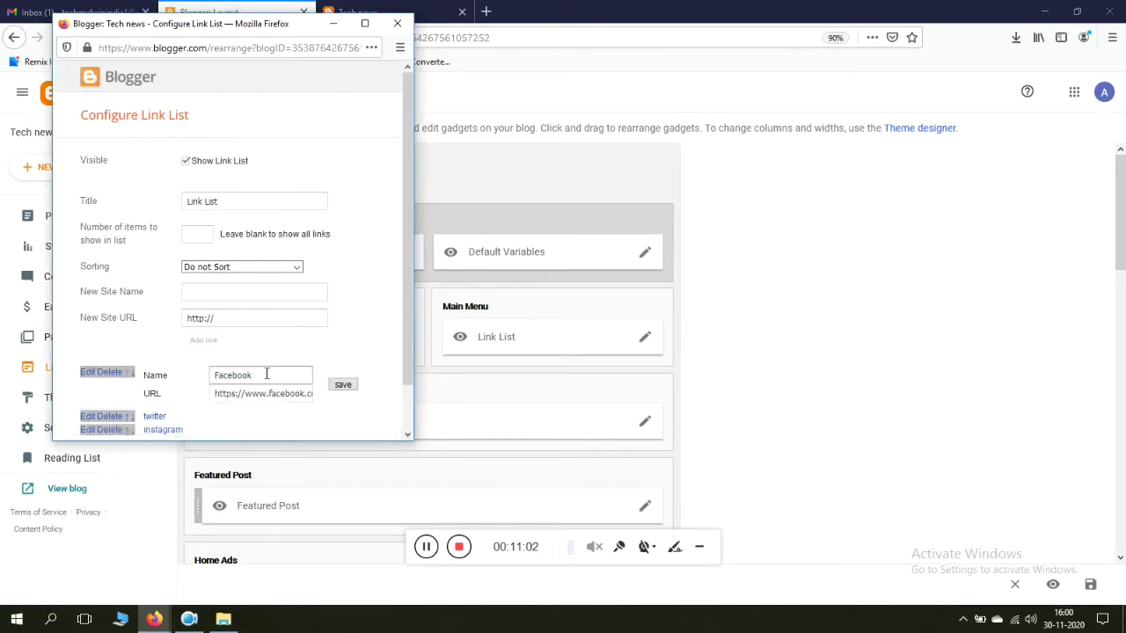
{"action": "left_click", "coordinate": [219, 376]}
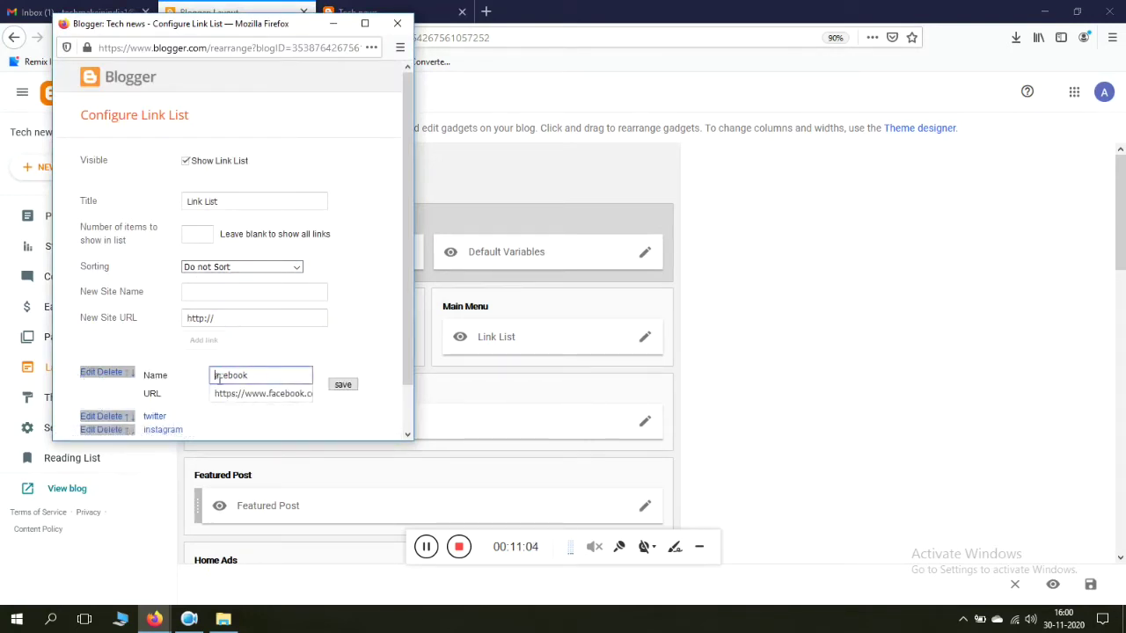
{"action": "type", "text": "f"}
{"action": "left_click", "coordinate": [343, 385]}
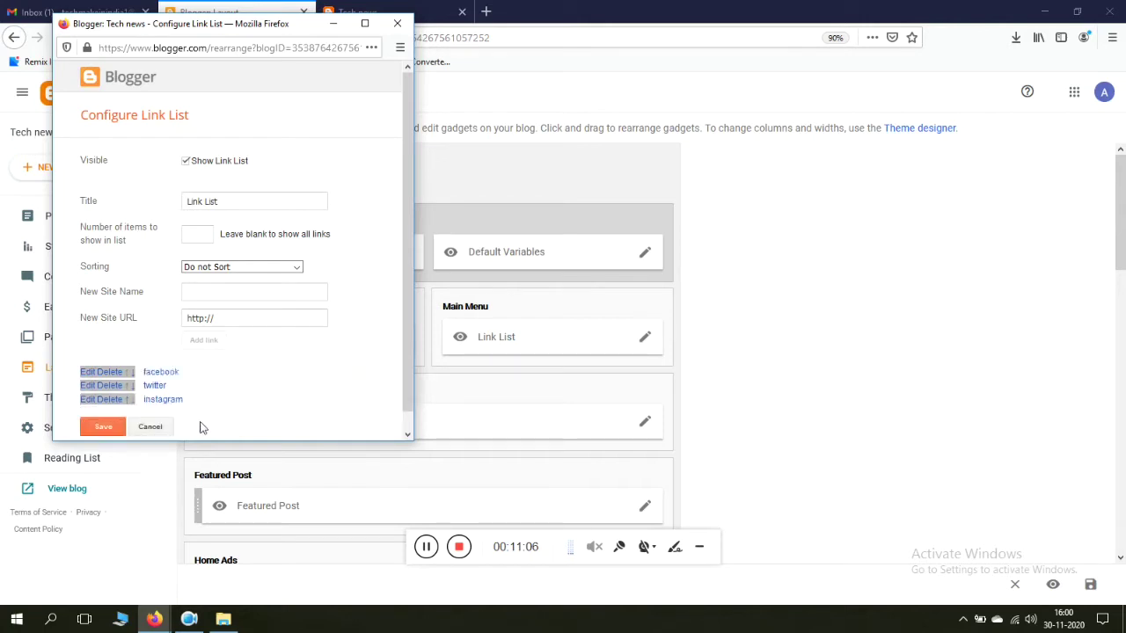
{"action": "left_click", "coordinate": [102, 430]}
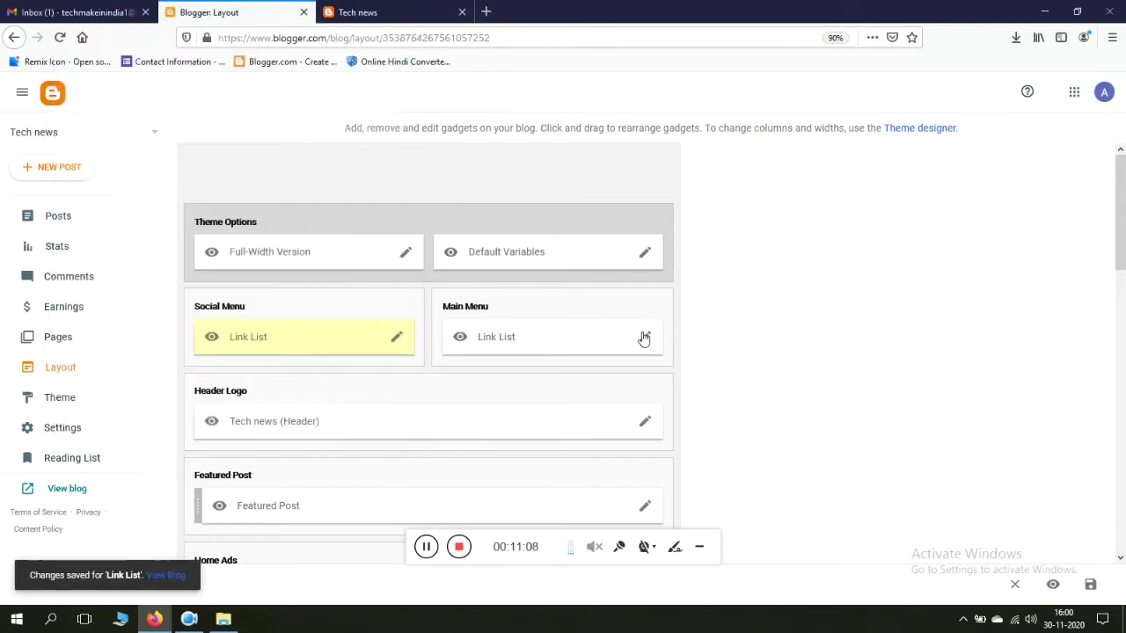
Step: Delete every Main Menu link except Home, starting with Features
{"action": "left_click", "coordinate": [646, 337]}
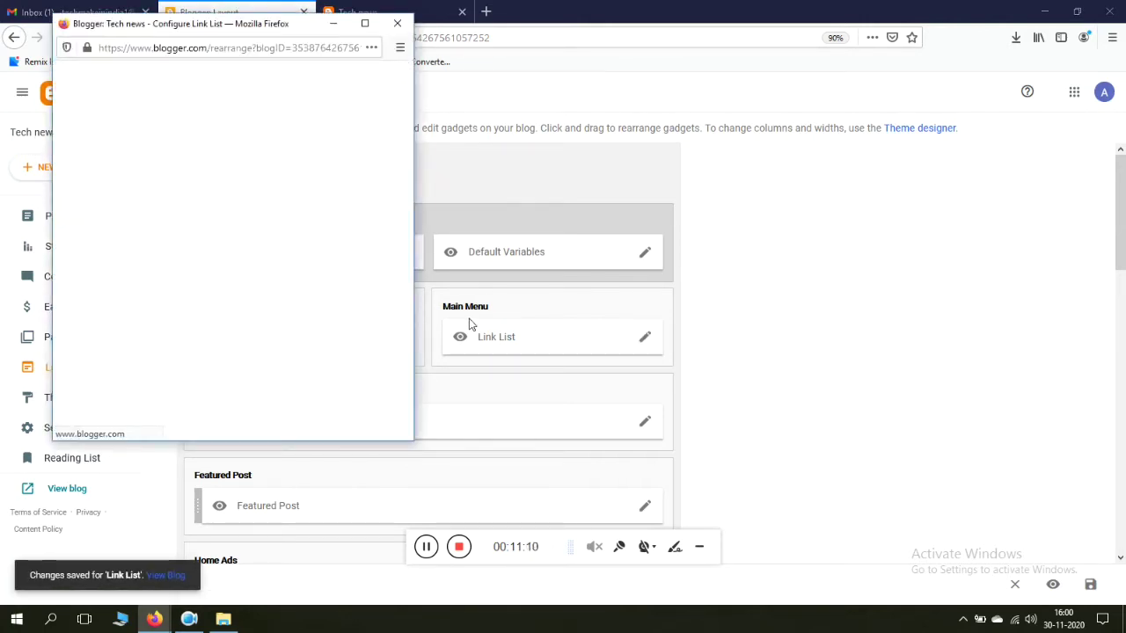
{"action": "scroll", "coordinate": [176, 233], "scroll_direction": "down", "scroll_amount": 3}
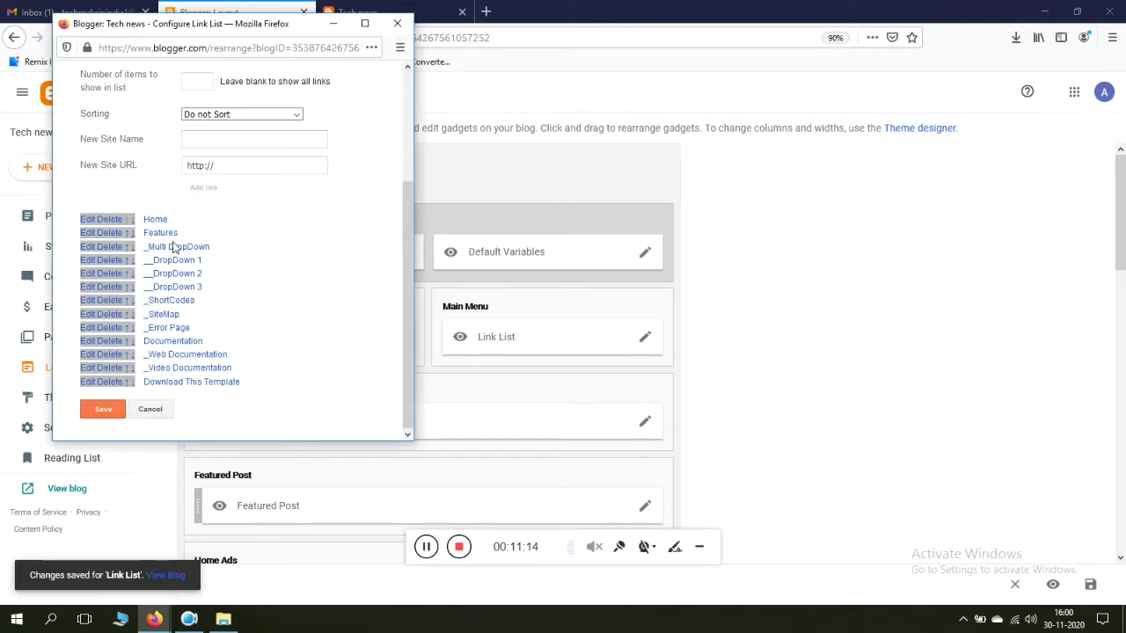
{"action": "left_click", "coordinate": [112, 232]}
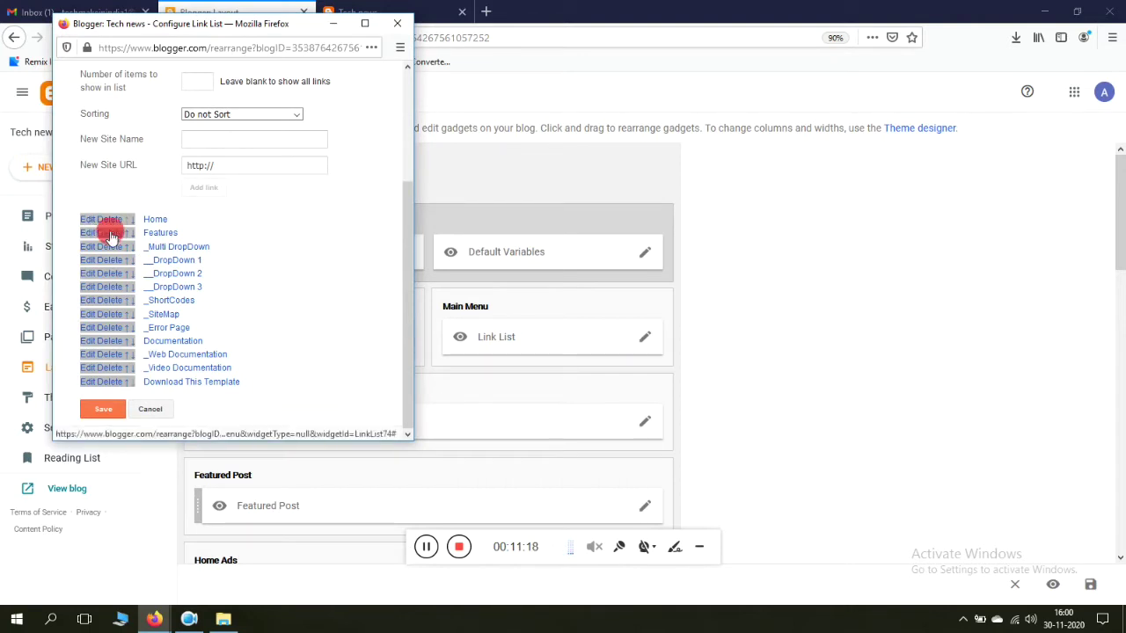
{"action": "left_click", "coordinate": [111, 387]}
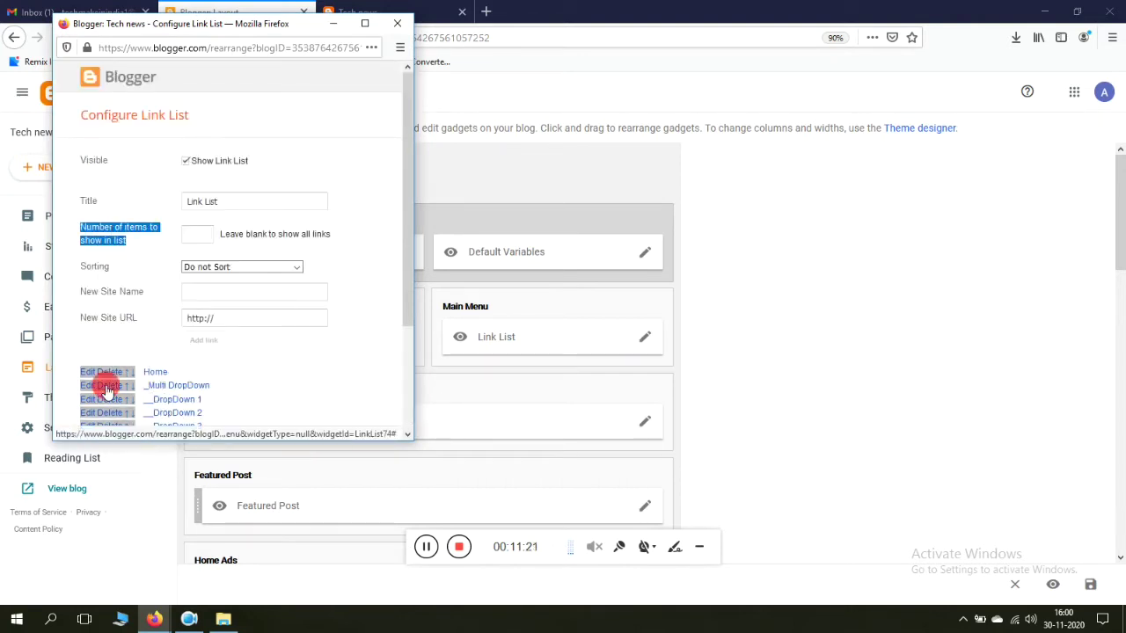
{"action": "left_click", "coordinate": [111, 386]}
{"action": "left_click", "coordinate": [112, 387]}
{"action": "left_click", "coordinate": [112, 387]}
{"action": "left_click", "coordinate": [111, 387]}
{"action": "left_click", "coordinate": [112, 387]}
{"action": "left_click", "coordinate": [112, 387]}
{"action": "left_click", "coordinate": [112, 387]}
{"action": "left_click", "coordinate": [112, 387]}
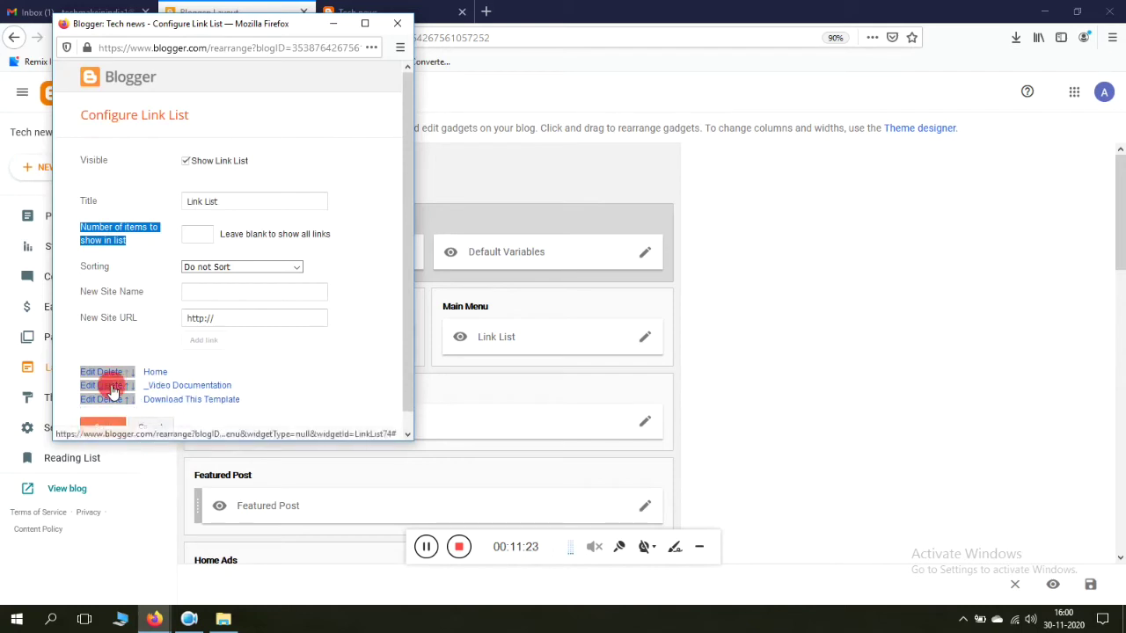
{"action": "left_click", "coordinate": [111, 387]}
{"action": "left_click", "coordinate": [112, 387]}
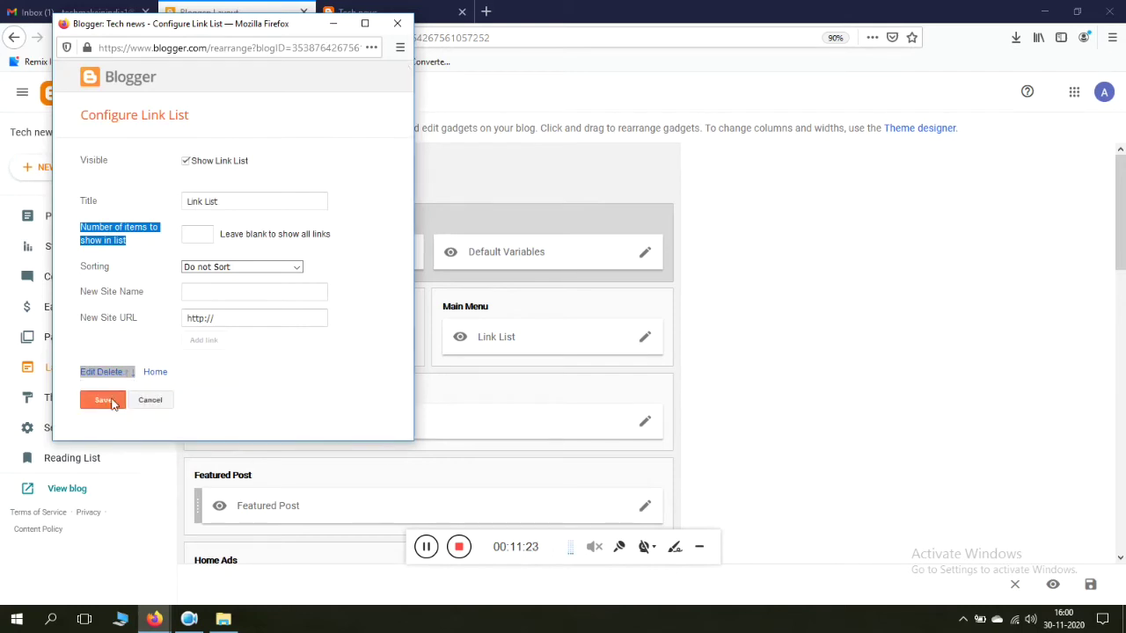
Step: Confirm the Home link, save the trimmed Main Menu, and reload the blog
{"action": "left_click", "coordinate": [88, 373]}
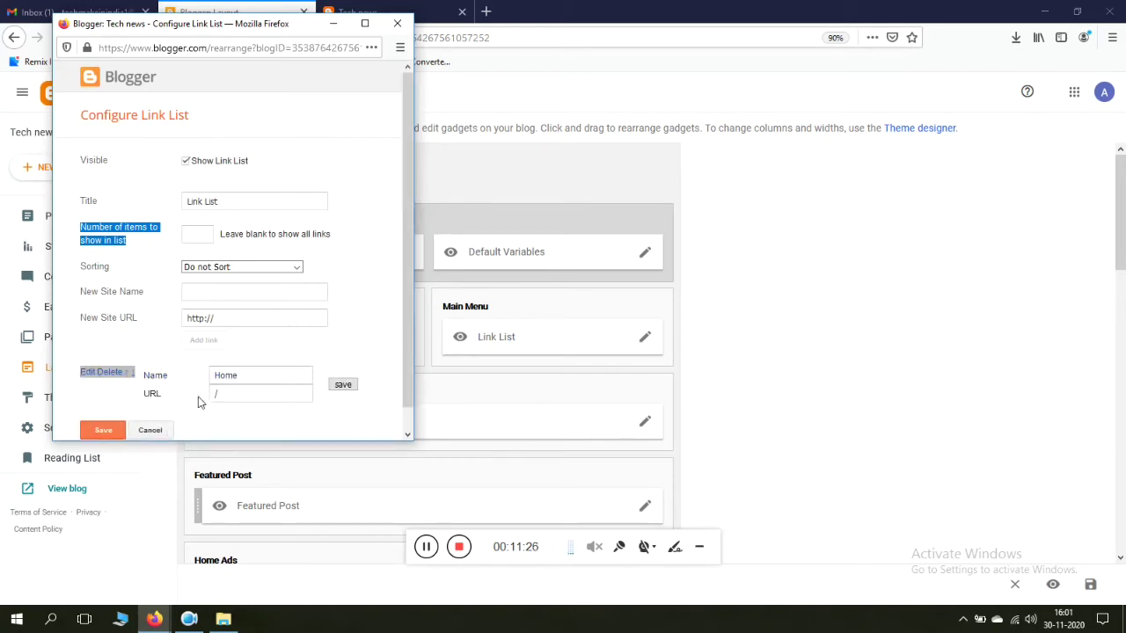
{"action": "left_click", "coordinate": [258, 396]}
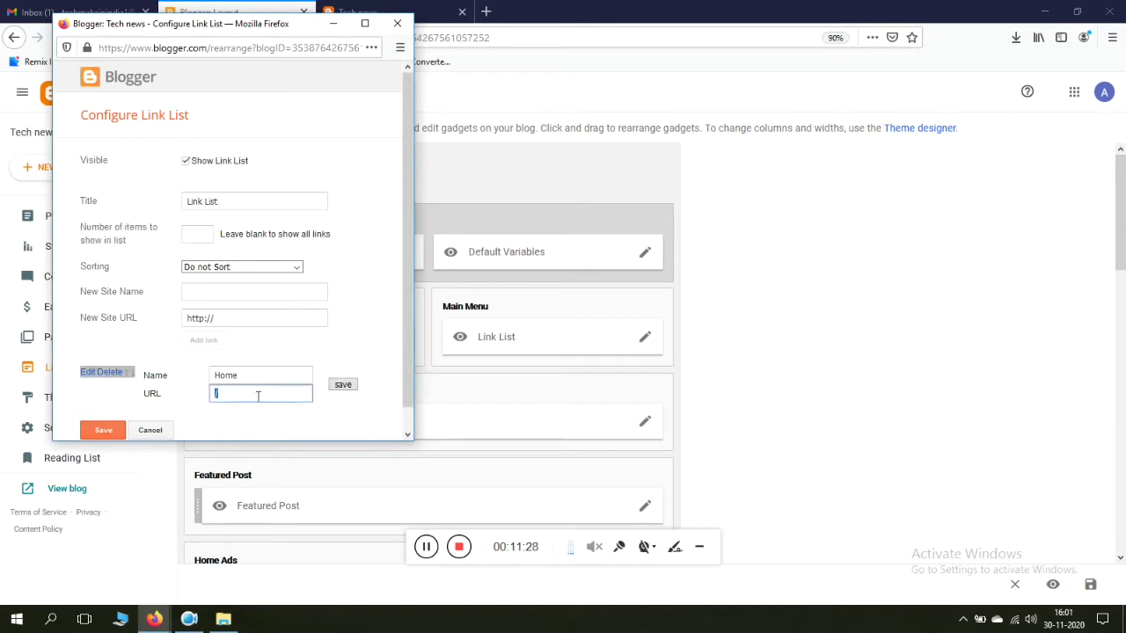
{"action": "left_click", "coordinate": [343, 384]}
{"action": "left_click", "coordinate": [103, 400]}
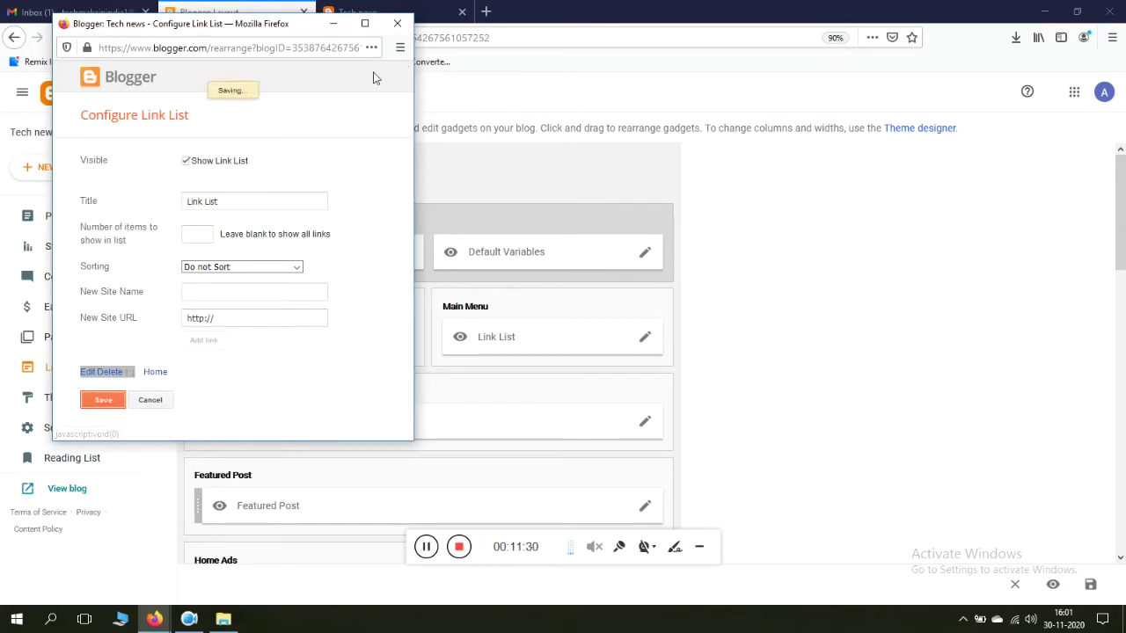
{"action": "left_click", "coordinate": [357, 11]}
{"action": "left_click", "coordinate": [59, 38]}
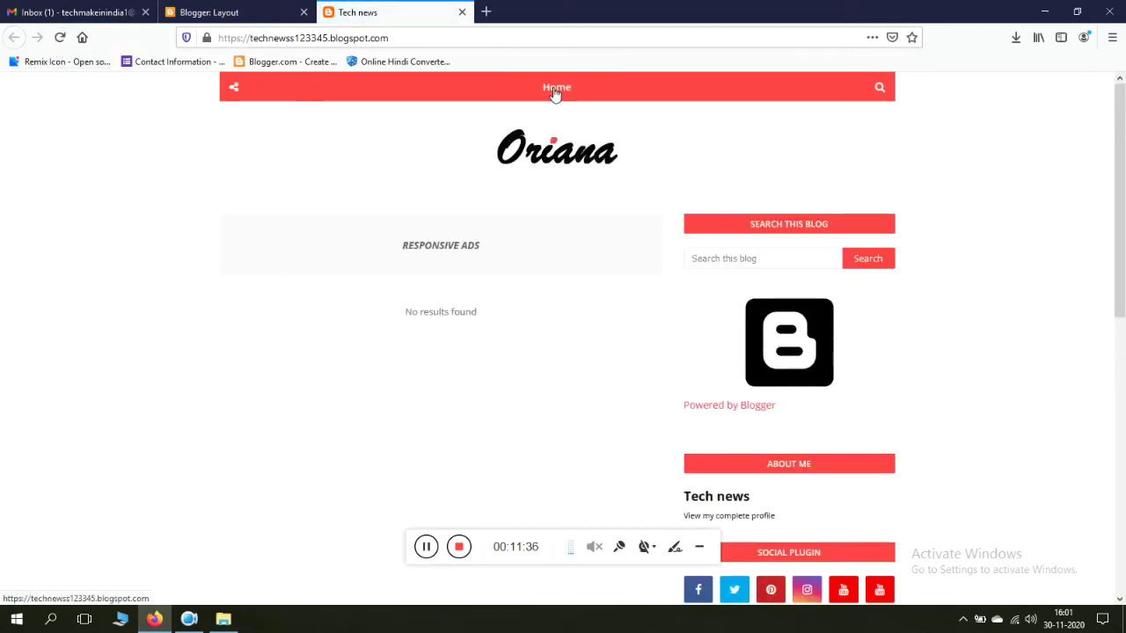
Step: Reopen the Main Menu link list and start a new link whose site name begins with 'M'
{"action": "left_click", "coordinate": [233, 12]}
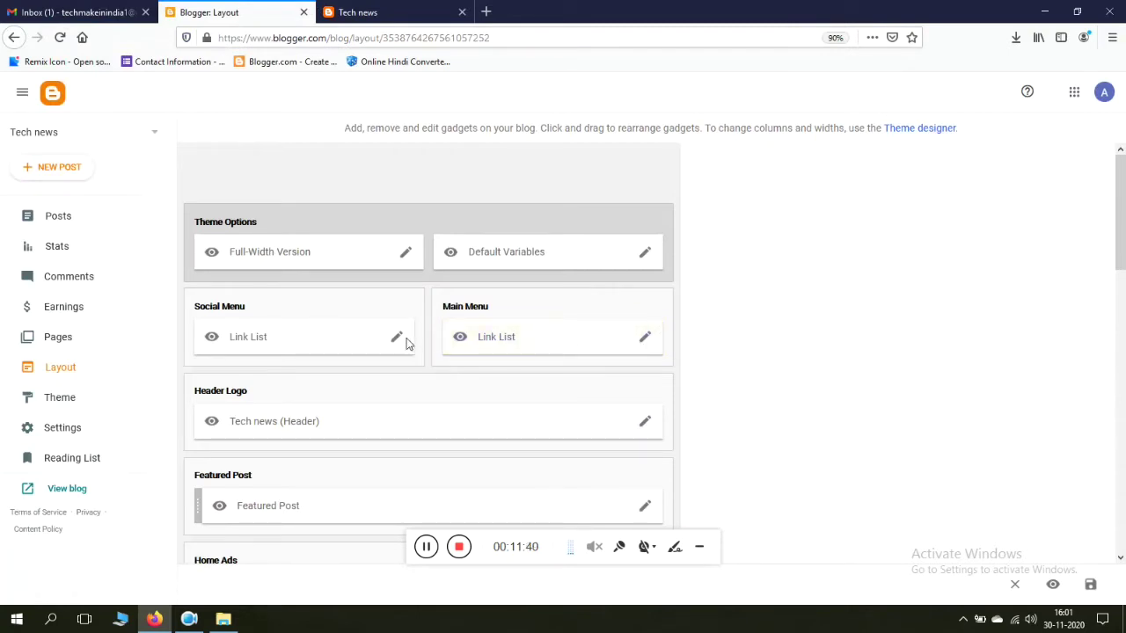
{"action": "left_click", "coordinate": [642, 341]}
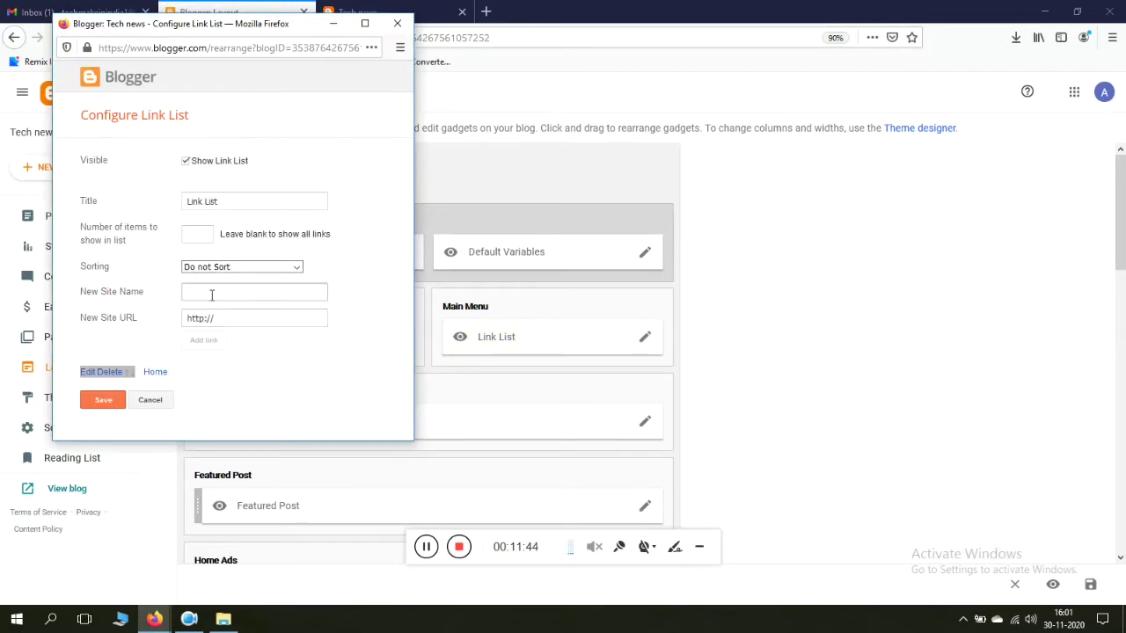
{"action": "left_click", "coordinate": [213, 292]}
{"action": "type", "text": "Multh menu"}
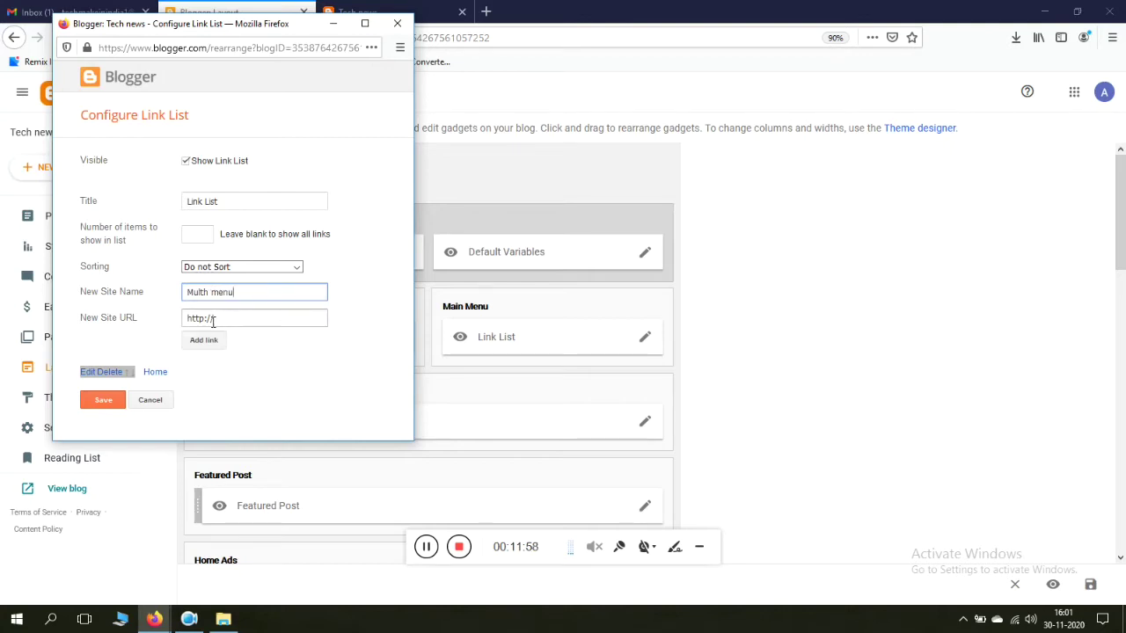
Step: Add a Multh menu link with URL # to the Main Menu link list
{"action": "left_click", "coordinate": [183, 318]}
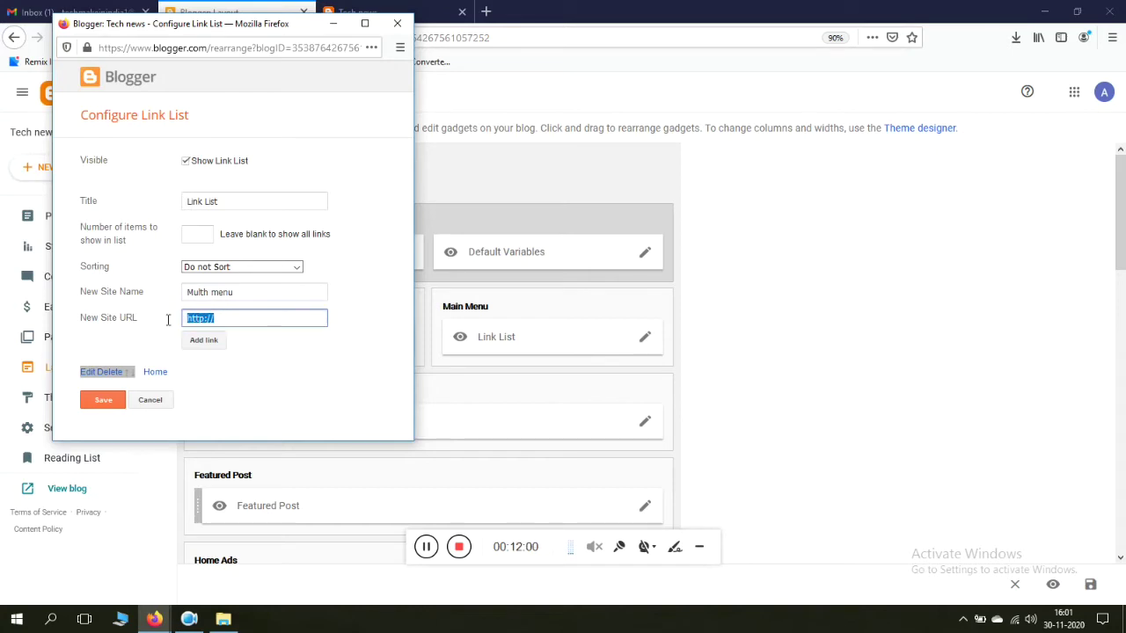
{"action": "type", "text": "#"}
{"action": "left_click", "coordinate": [216, 343]}
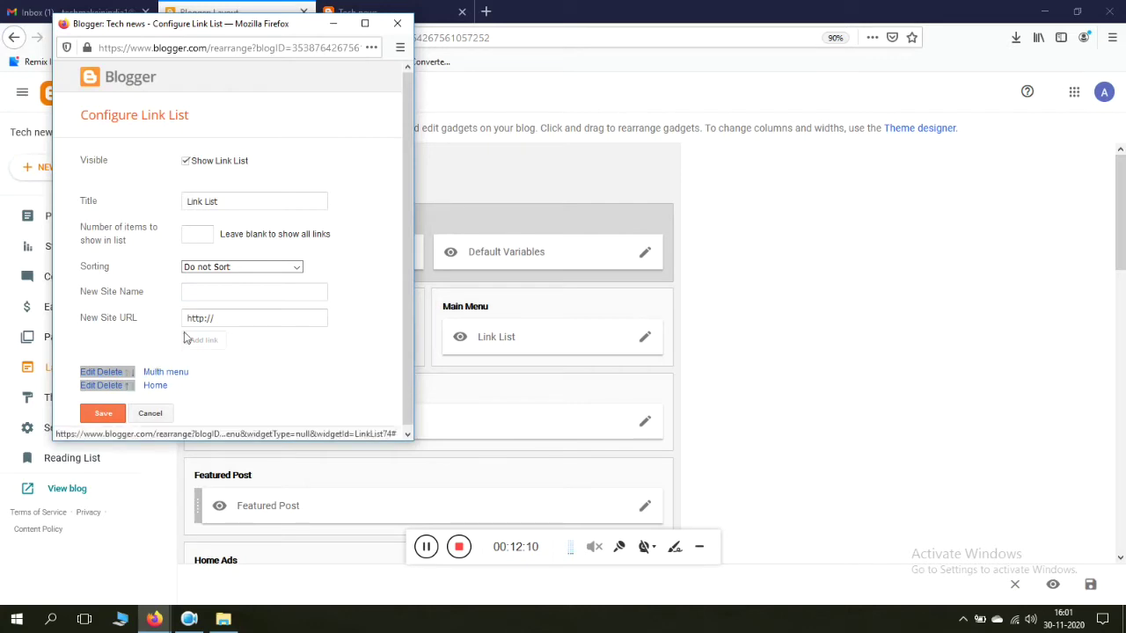
Step: Add a Coding link with the pasted Facebook page URL, put Multh menu first, and save
{"action": "left_click", "coordinate": [214, 291]}
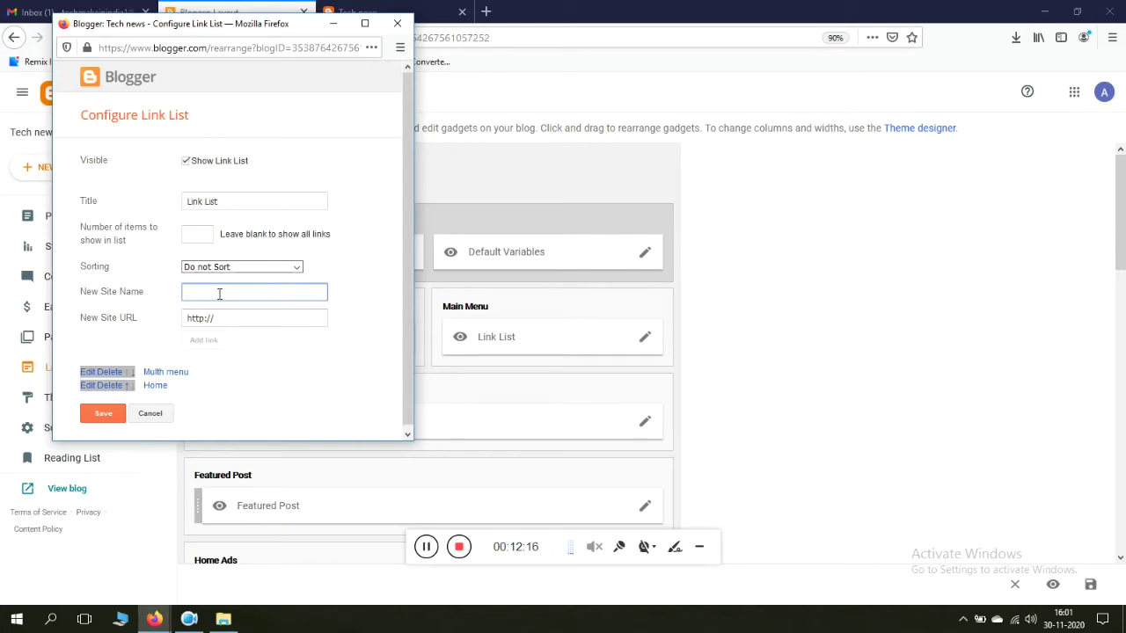
{"action": "type", "text": "Coding"}
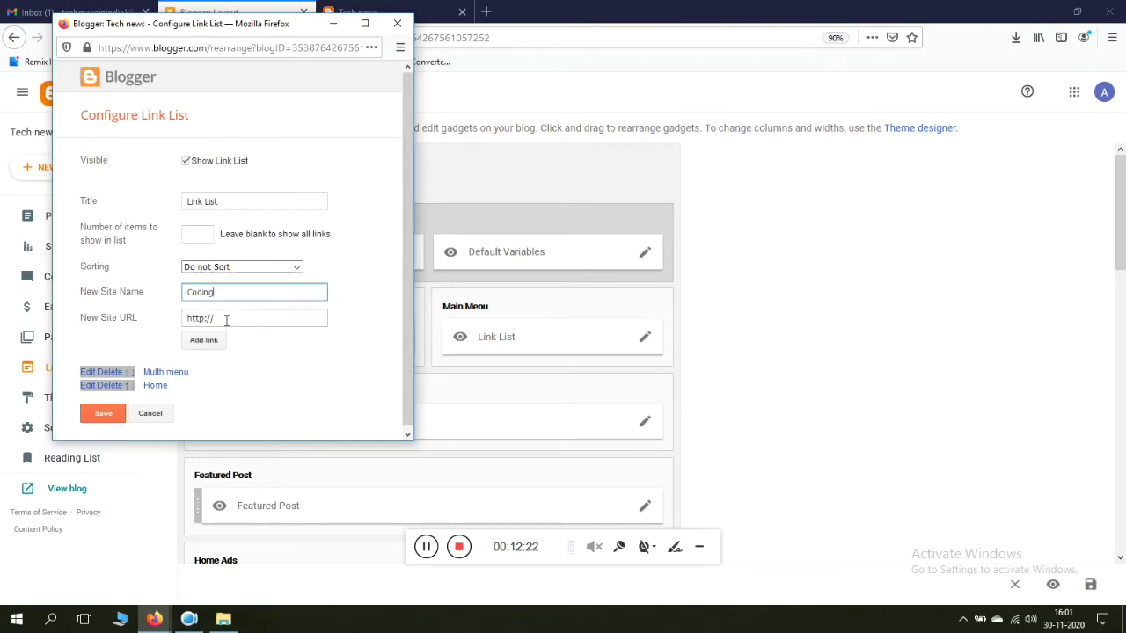
{"action": "left_click", "coordinate": [226, 320]}
{"action": "double_click", "coordinate": [226, 320]}
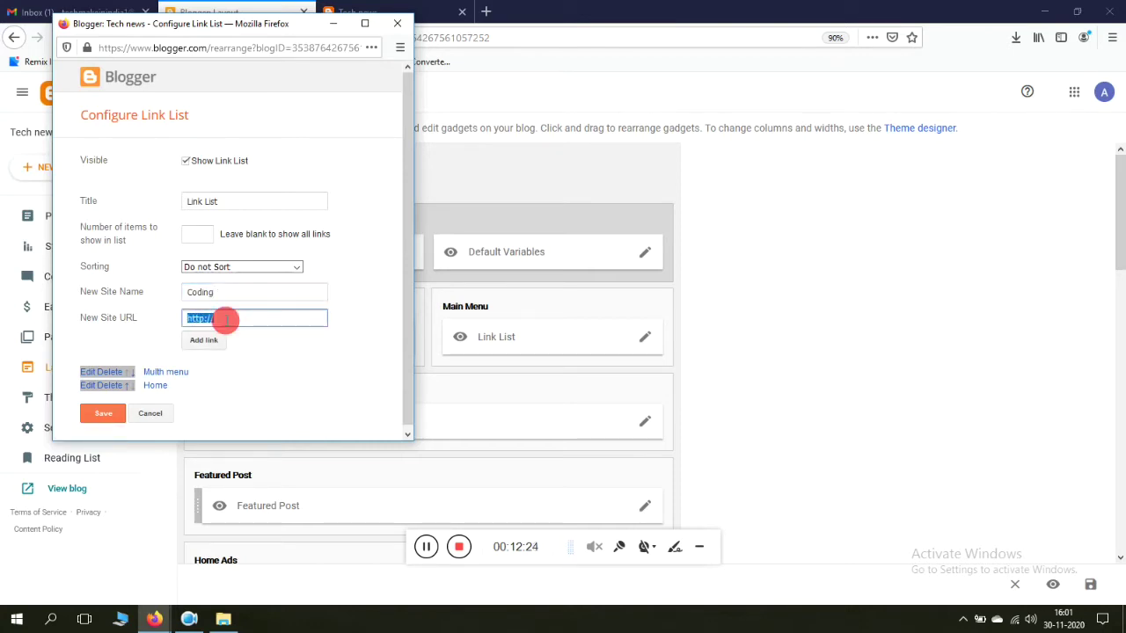
{"action": "key", "text": "BackSpace"}
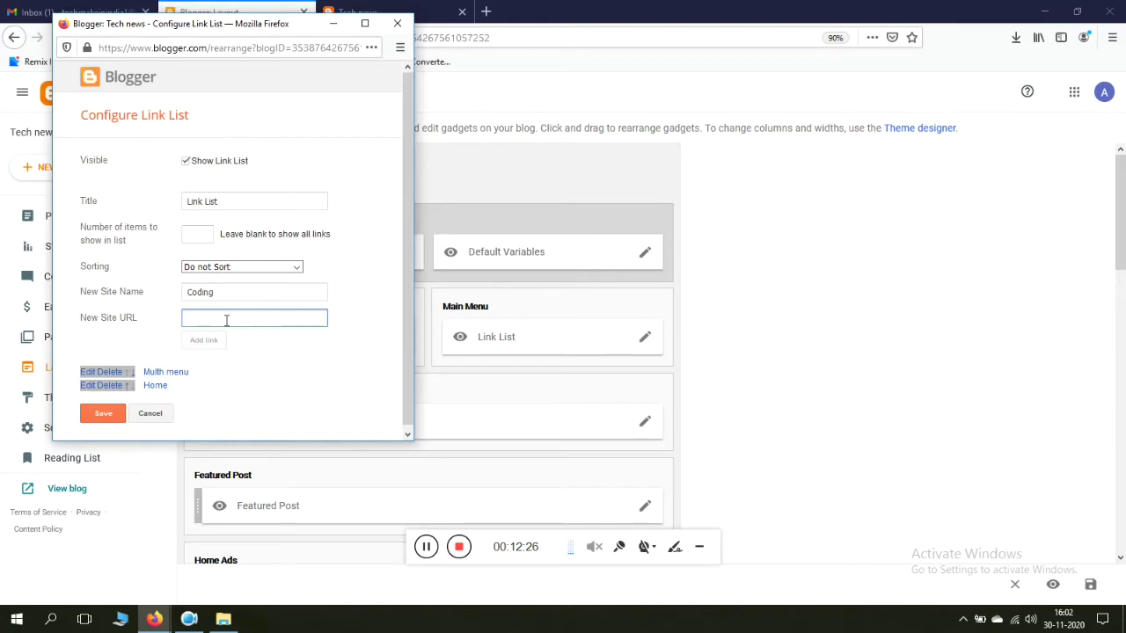
{"action": "type", "text": "/"}
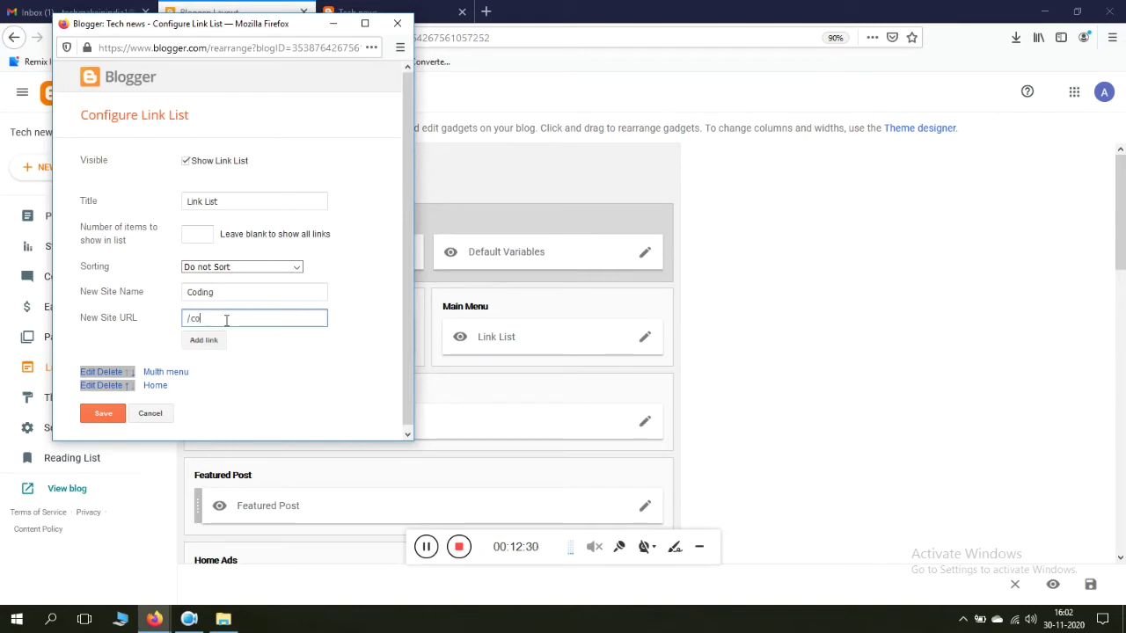
{"action": "key", "text": "BackSpace"}
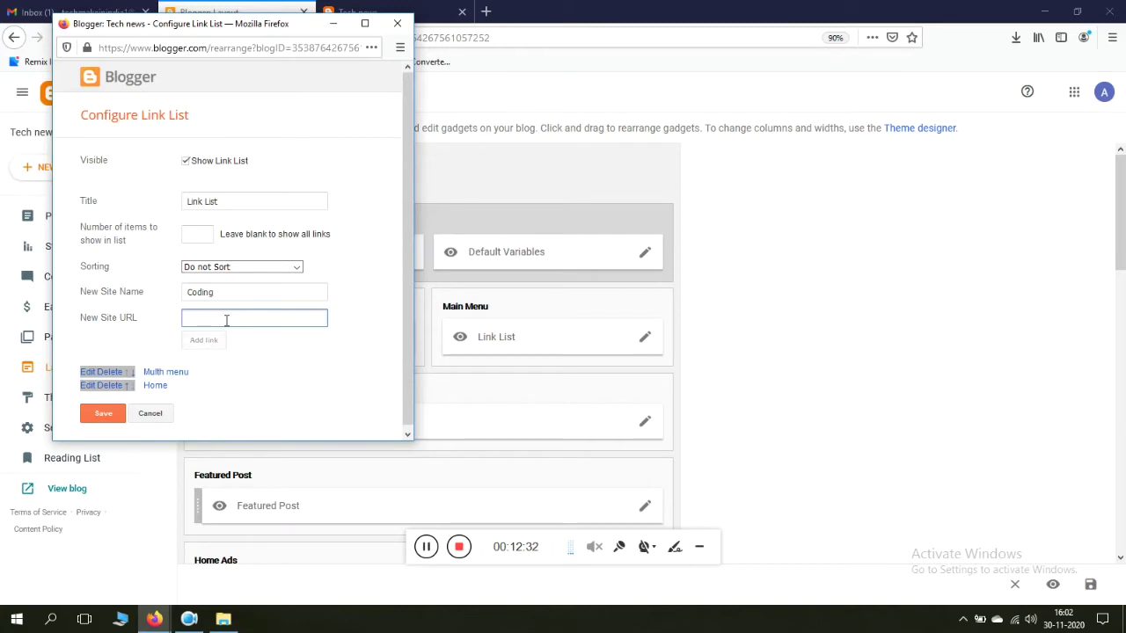
{"action": "key", "text": "ctrl+v"}
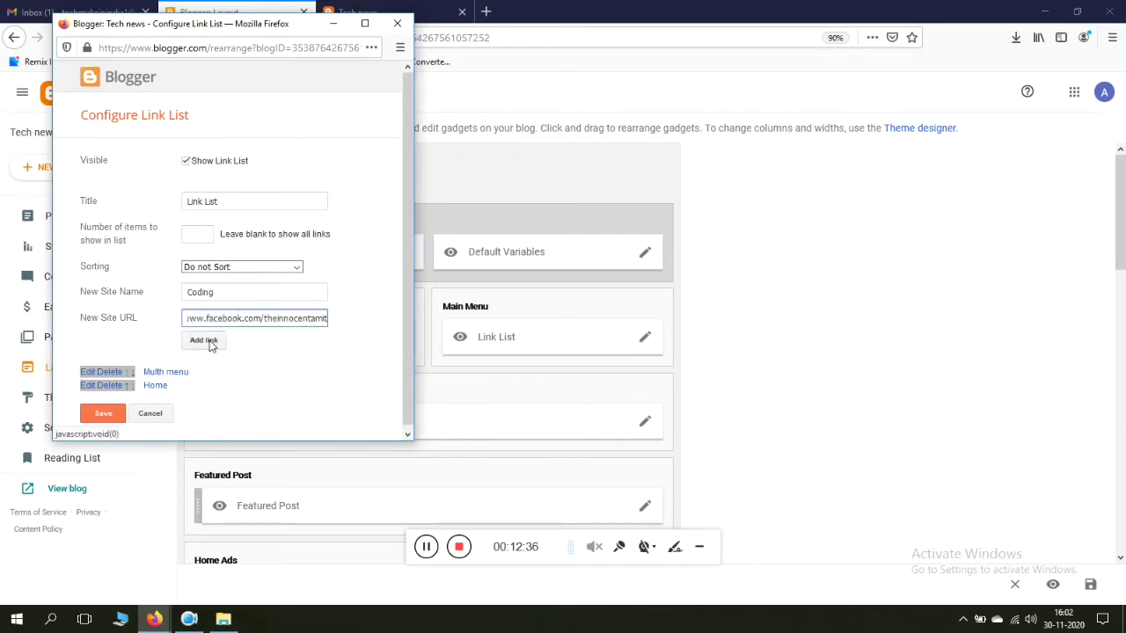
{"action": "left_click", "coordinate": [209, 343]}
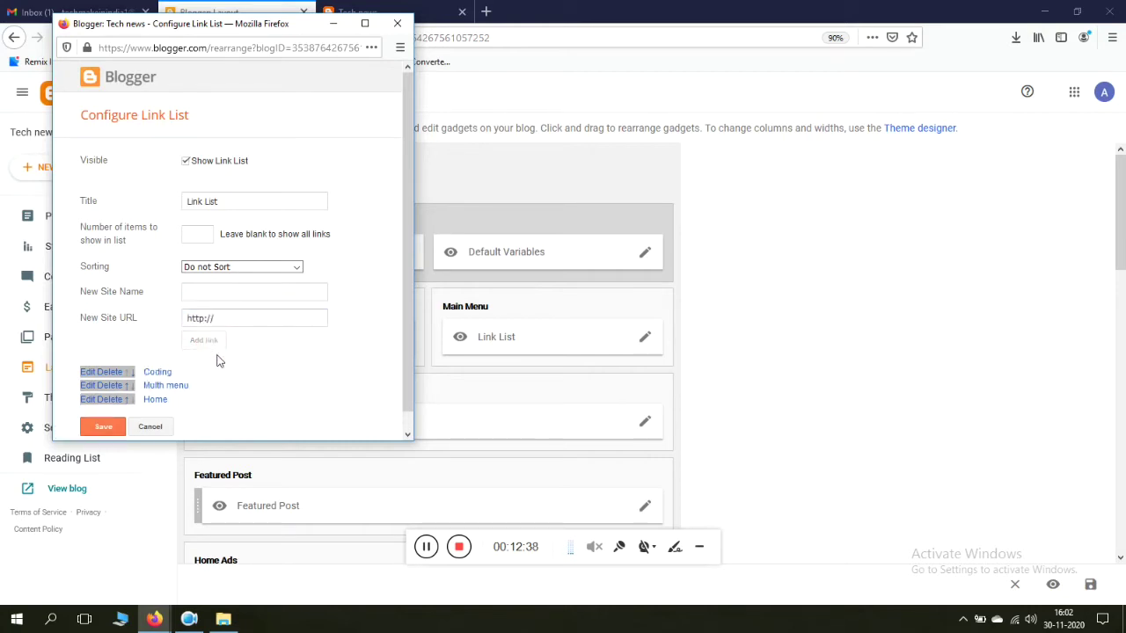
{"action": "left_click", "coordinate": [127, 385]}
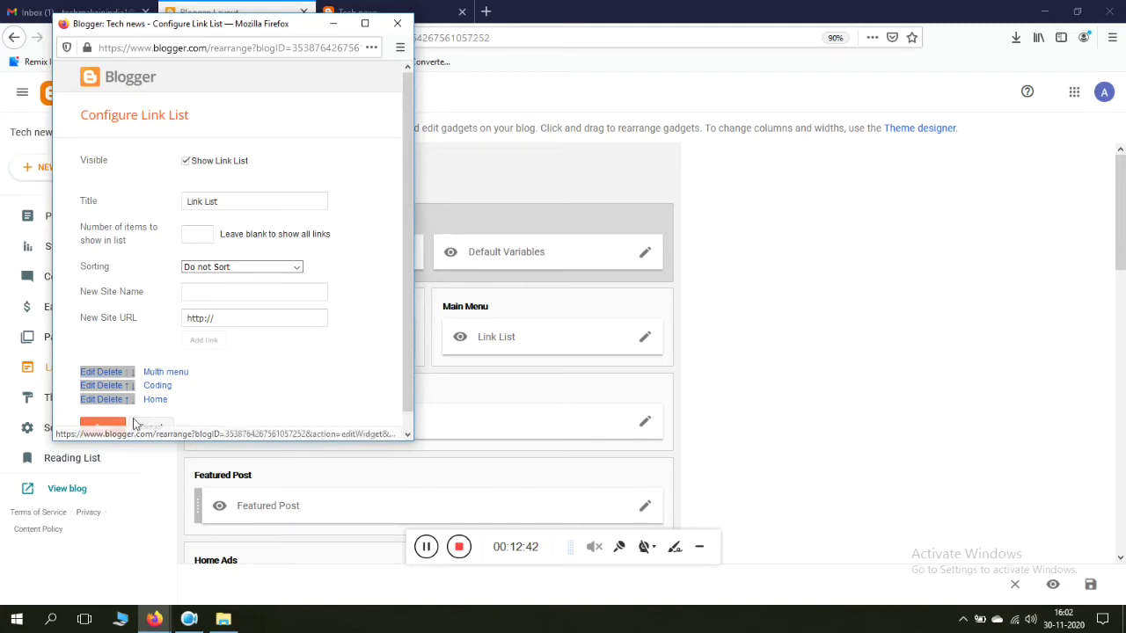
{"action": "left_click", "coordinate": [110, 427]}
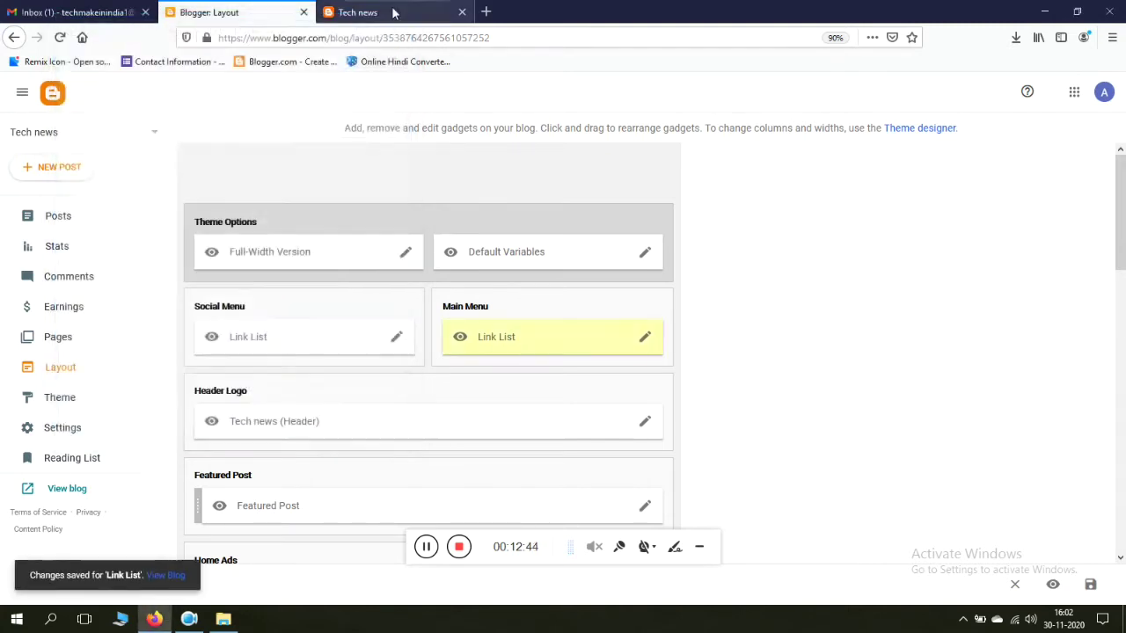
Step: Reload the live Tech news blog to check the Multh menu, Coding and Home menu links
{"action": "left_click", "coordinate": [388, 14]}
{"action": "left_click", "coordinate": [59, 37]}
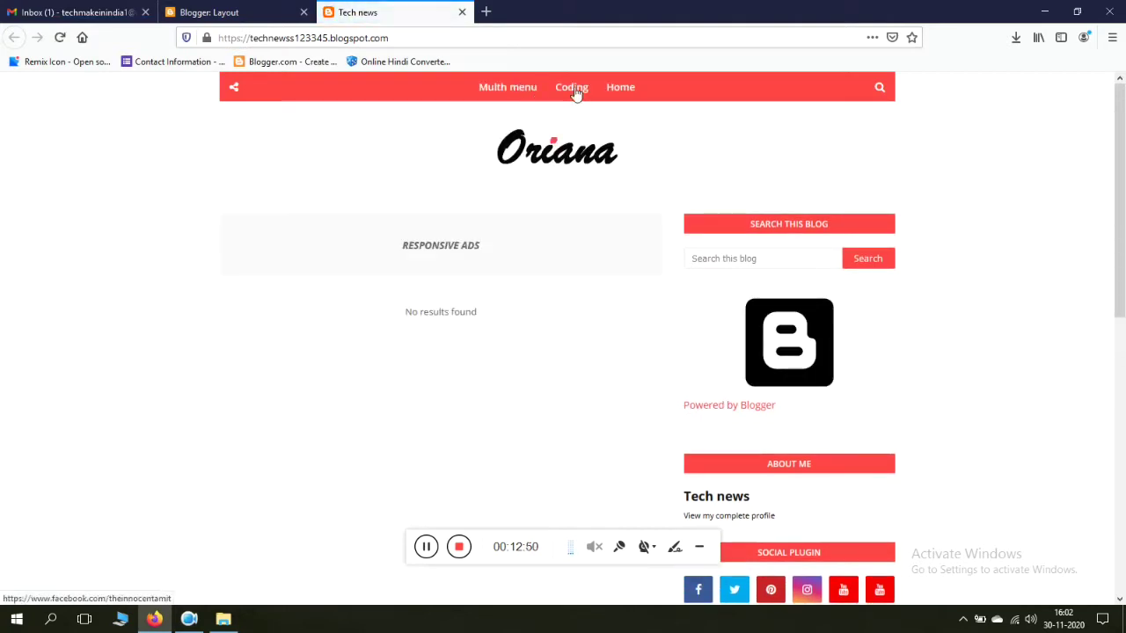
{"action": "left_click", "coordinate": [220, 12]}
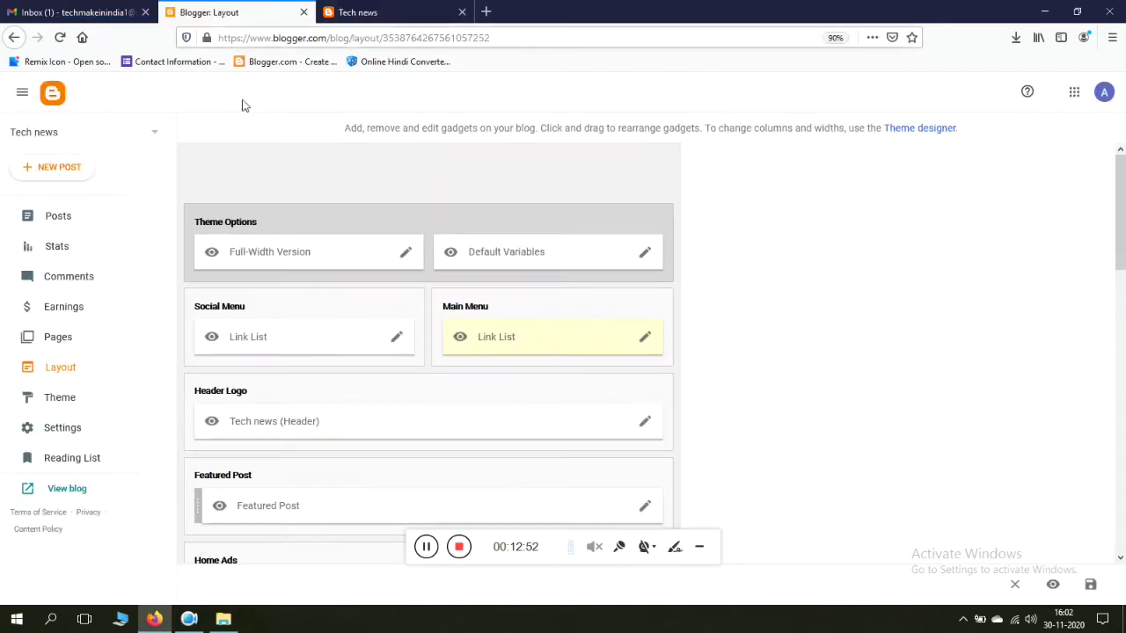
Step: Reopen the Main Menu link list settings from the Layout page
{"action": "left_click", "coordinate": [647, 339]}
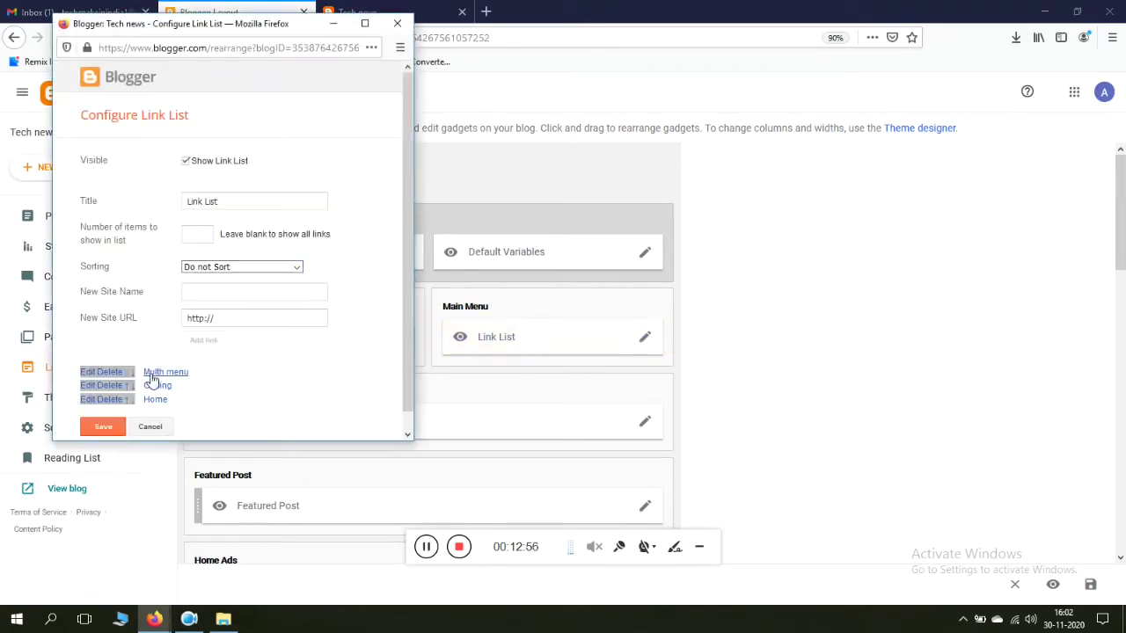
{"action": "left_click", "coordinate": [356, 10]}
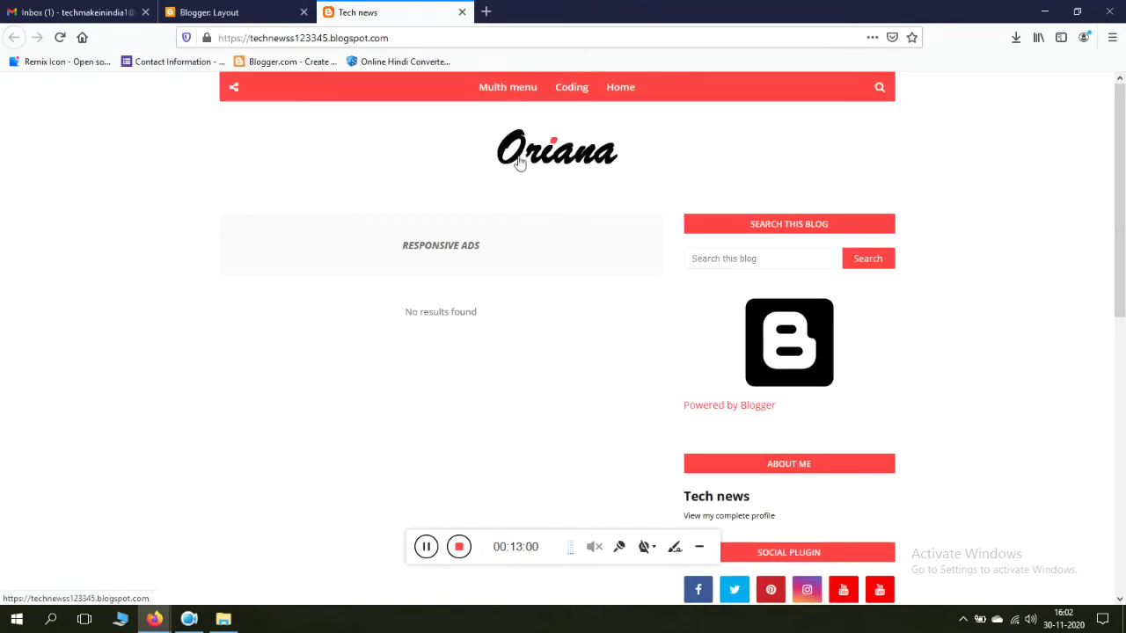
{"action": "left_click", "coordinate": [259, 11]}
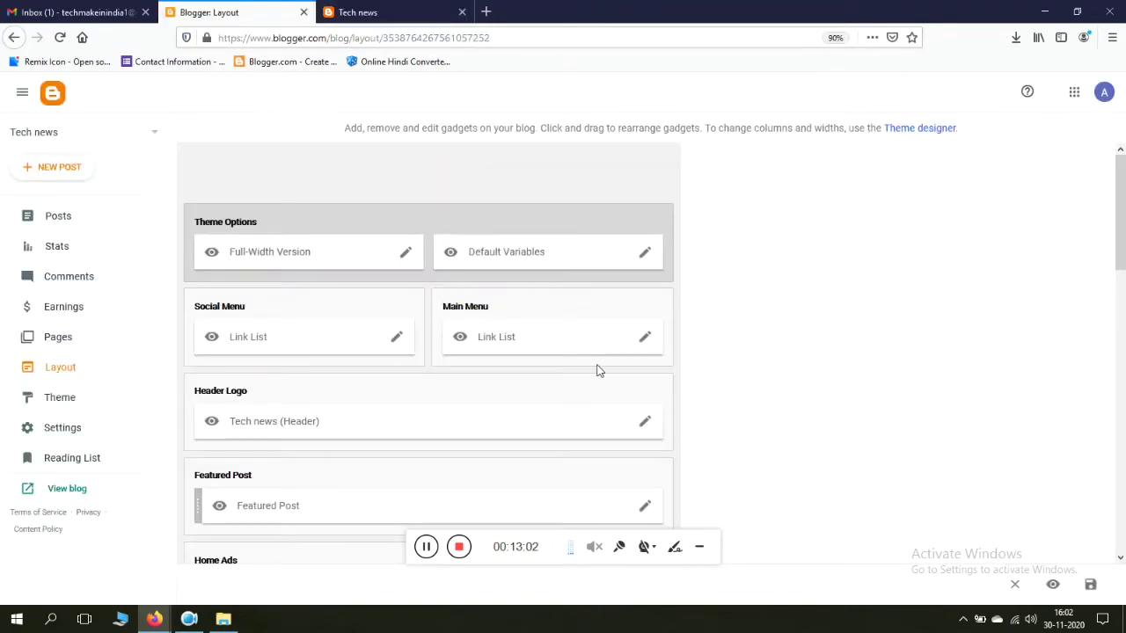
{"action": "mouse_move", "coordinate": [154, 618]}
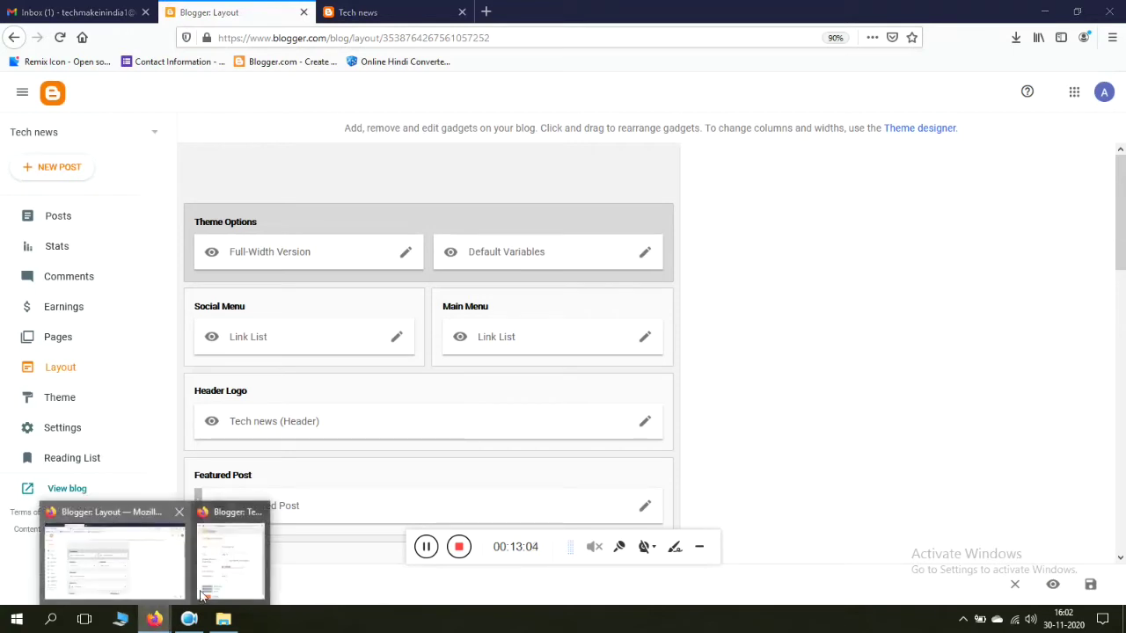
{"action": "left_click", "coordinate": [228, 554]}
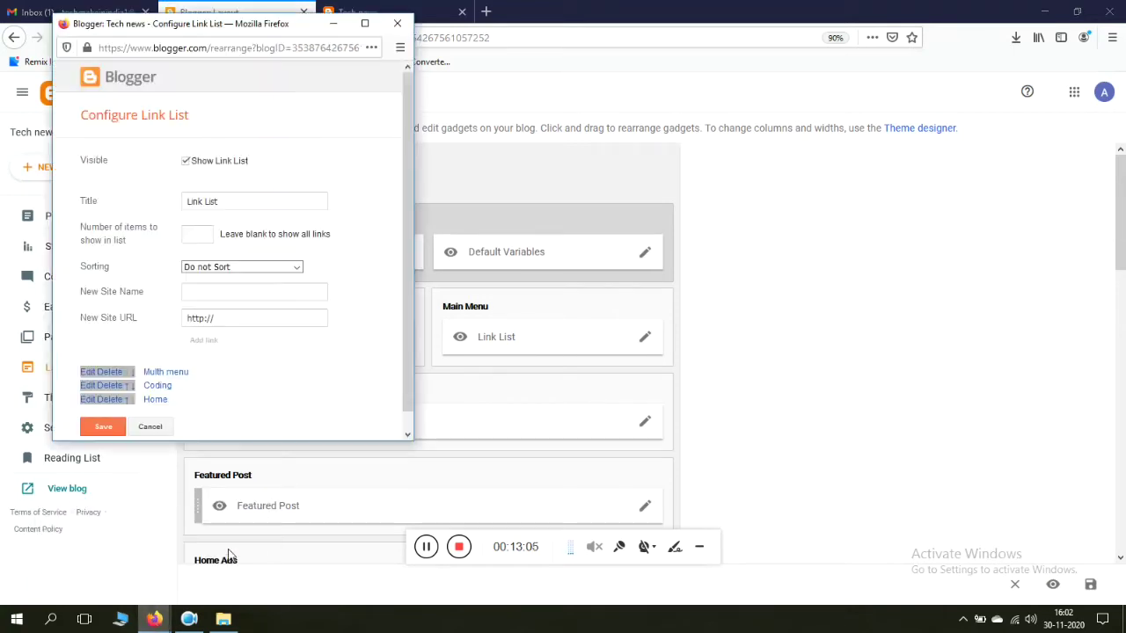
Step: Rename the Coding link to _Coding and save the Main Menu link list
{"action": "left_click", "coordinate": [89, 373]}
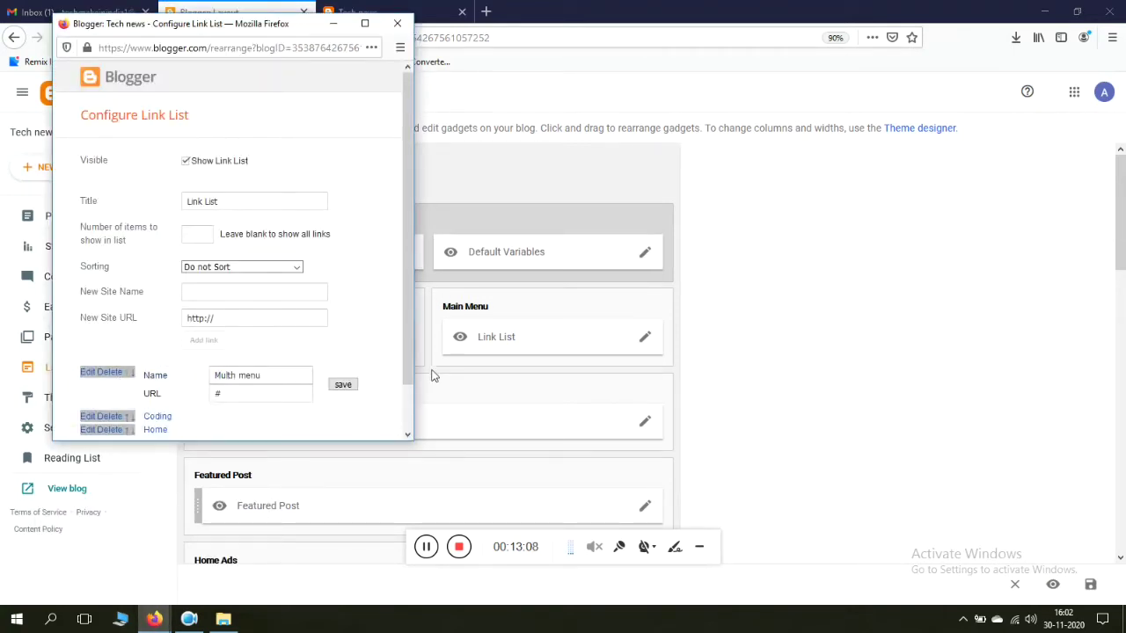
{"action": "left_click", "coordinate": [347, 387]}
{"action": "left_click", "coordinate": [89, 387]}
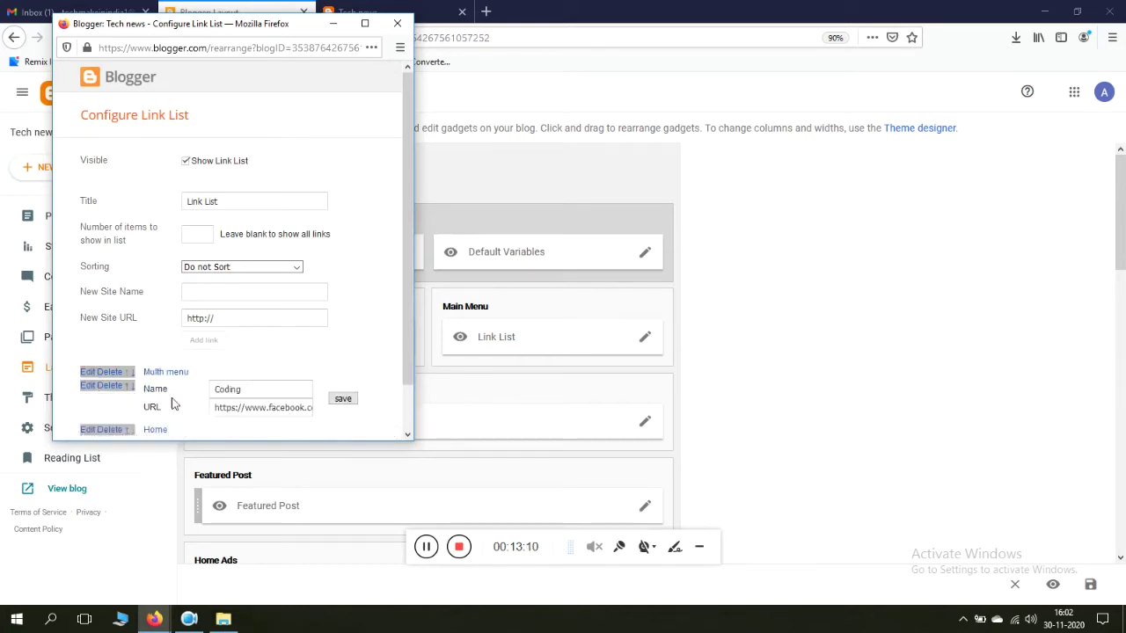
{"action": "left_click", "coordinate": [216, 389]}
{"action": "left_click", "coordinate": [348, 402]}
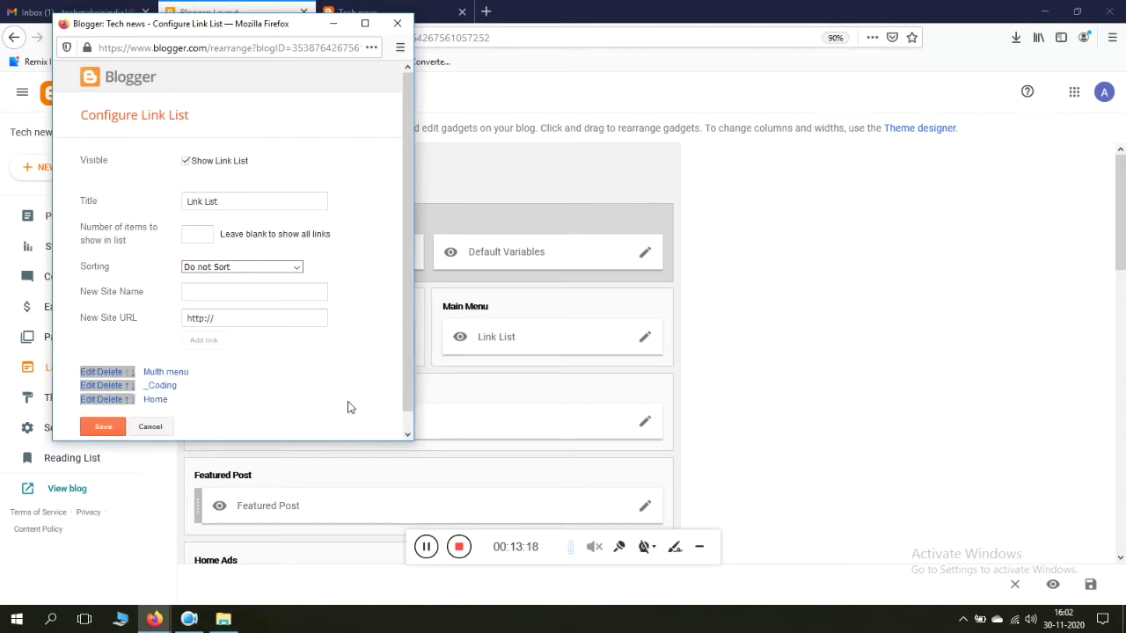
{"action": "left_click", "coordinate": [103, 426]}
Step: Reload the live blog to see _Coding as a dropdown under Multh menu, then return to Layout
{"action": "left_click", "coordinate": [404, 11]}
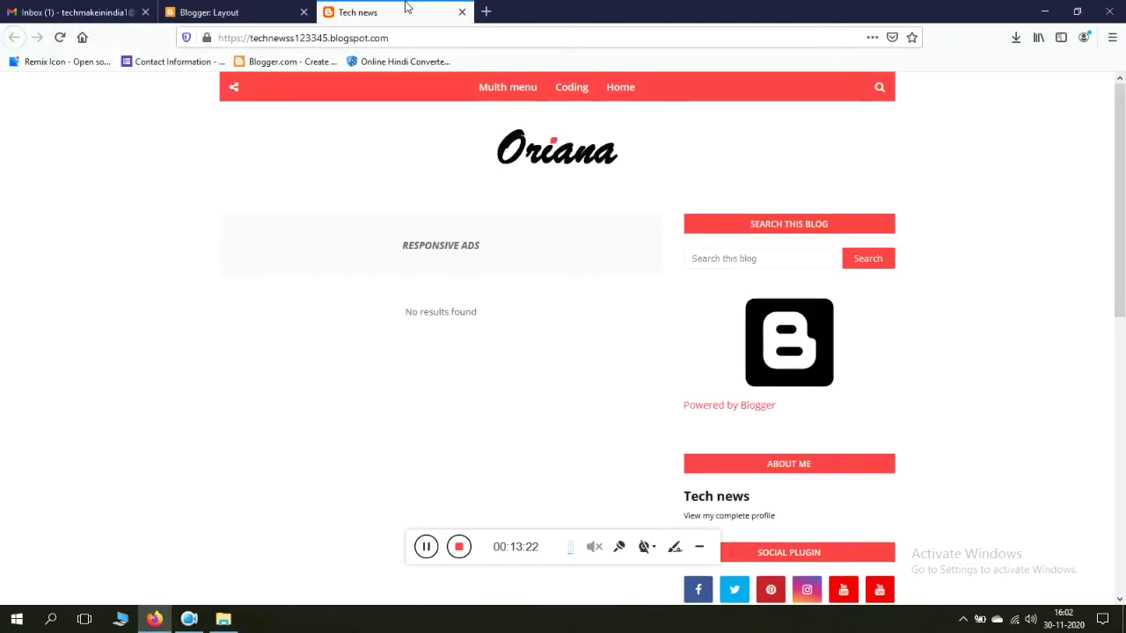
{"action": "left_click", "coordinate": [60, 37]}
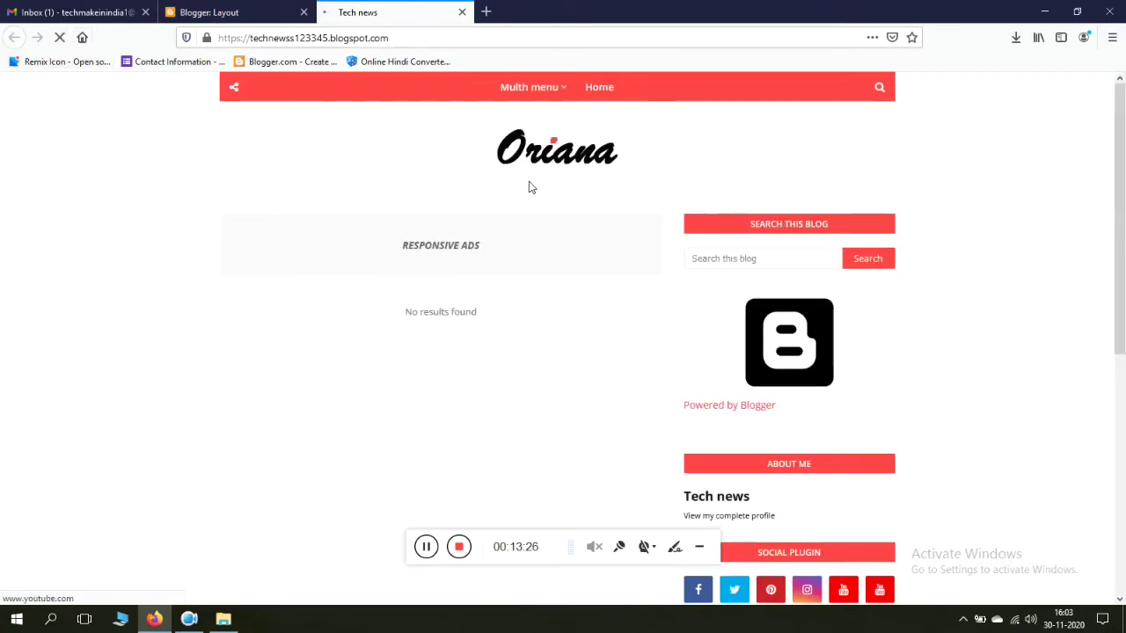
{"action": "mouse_move", "coordinate": [557, 95]}
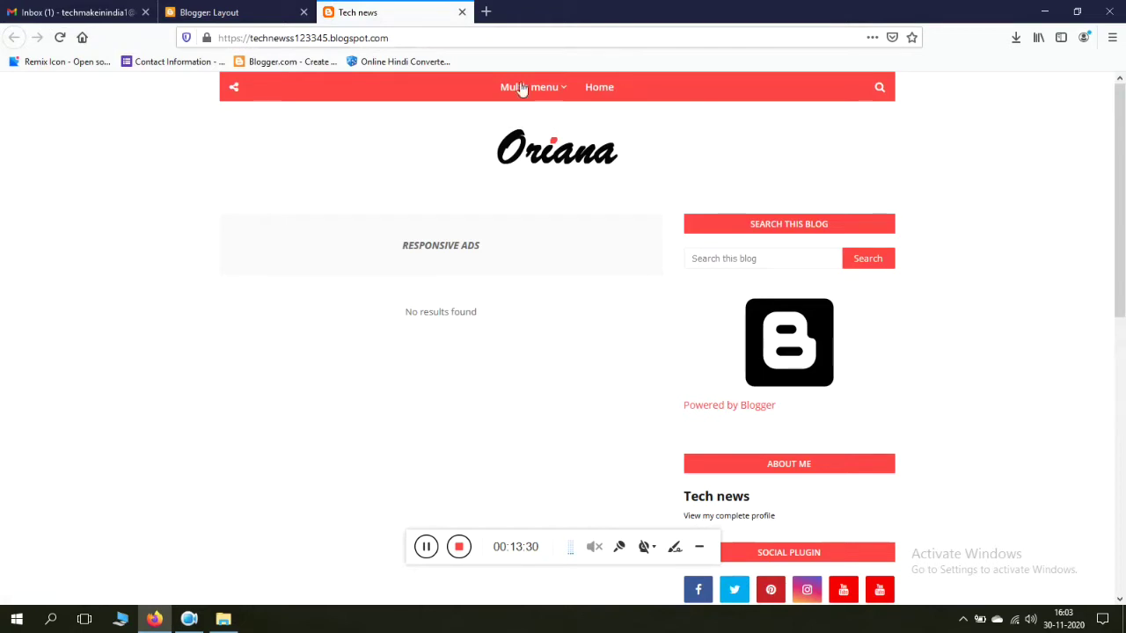
{"action": "left_click", "coordinate": [243, 11]}
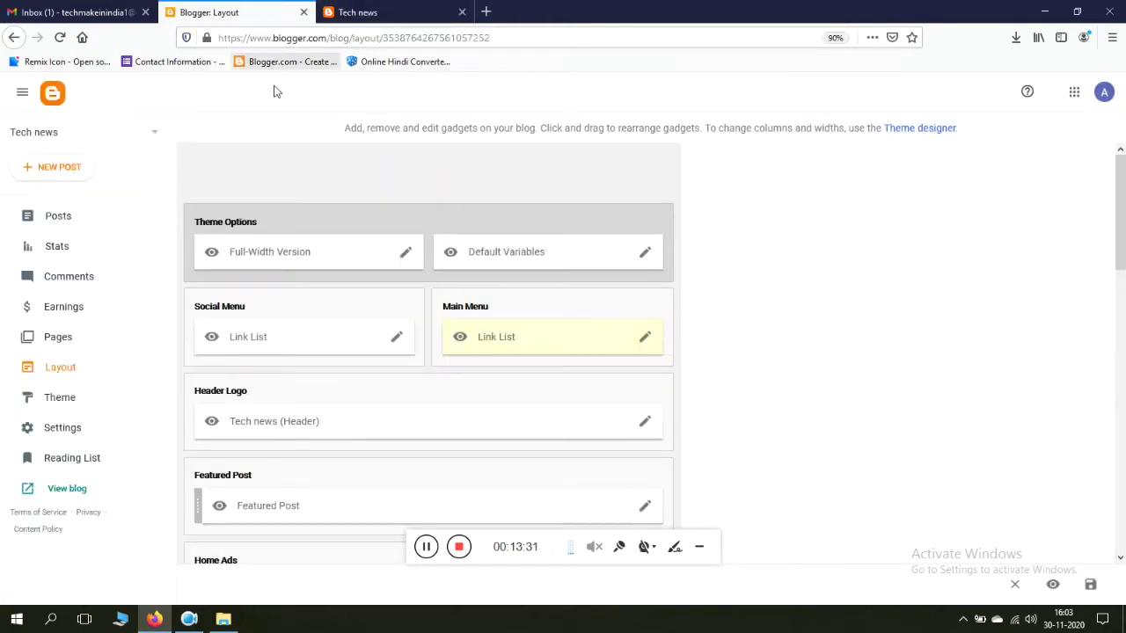
Step: Add HTML and CSS links, each with URL #, to the Main Menu link list
{"action": "left_click", "coordinate": [645, 338]}
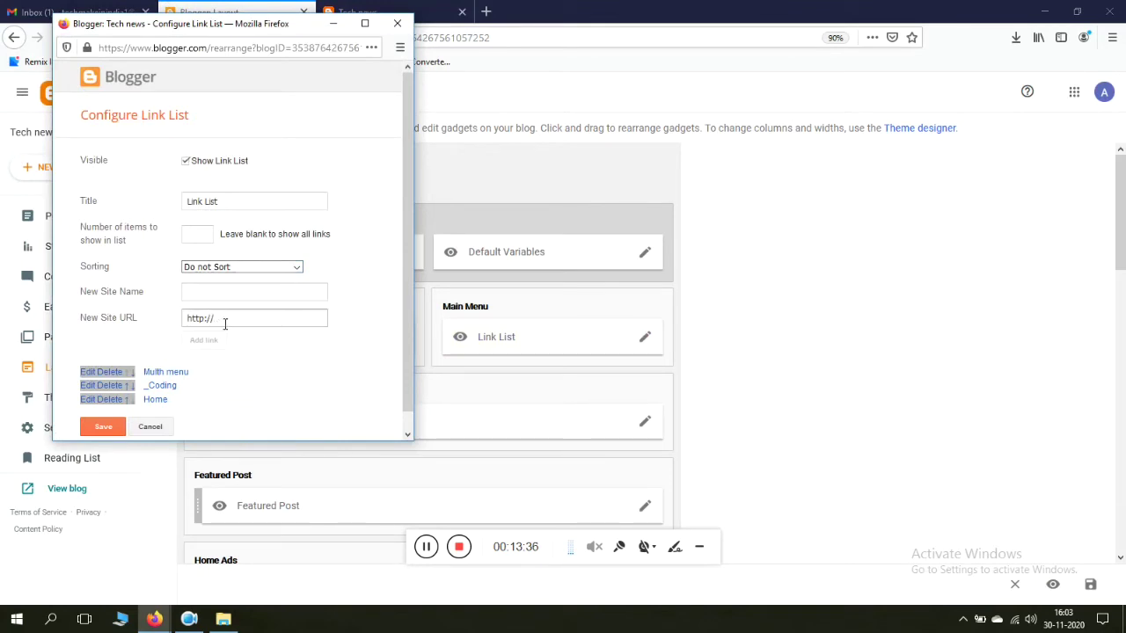
{"action": "left_click", "coordinate": [220, 291]}
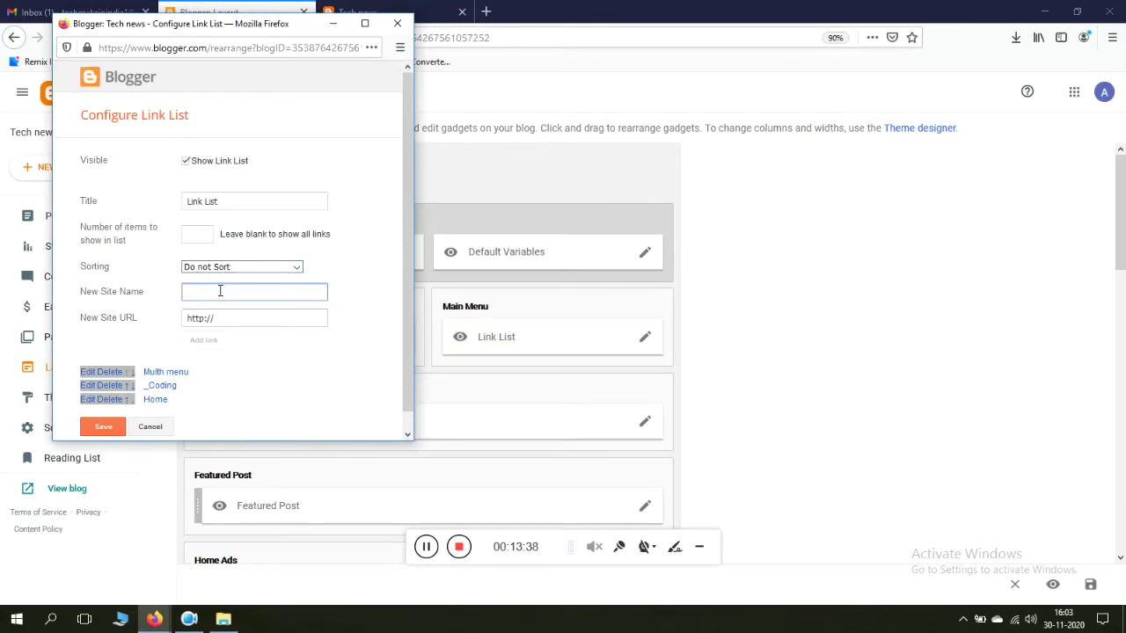
{"action": "type", "text": "HTML"}
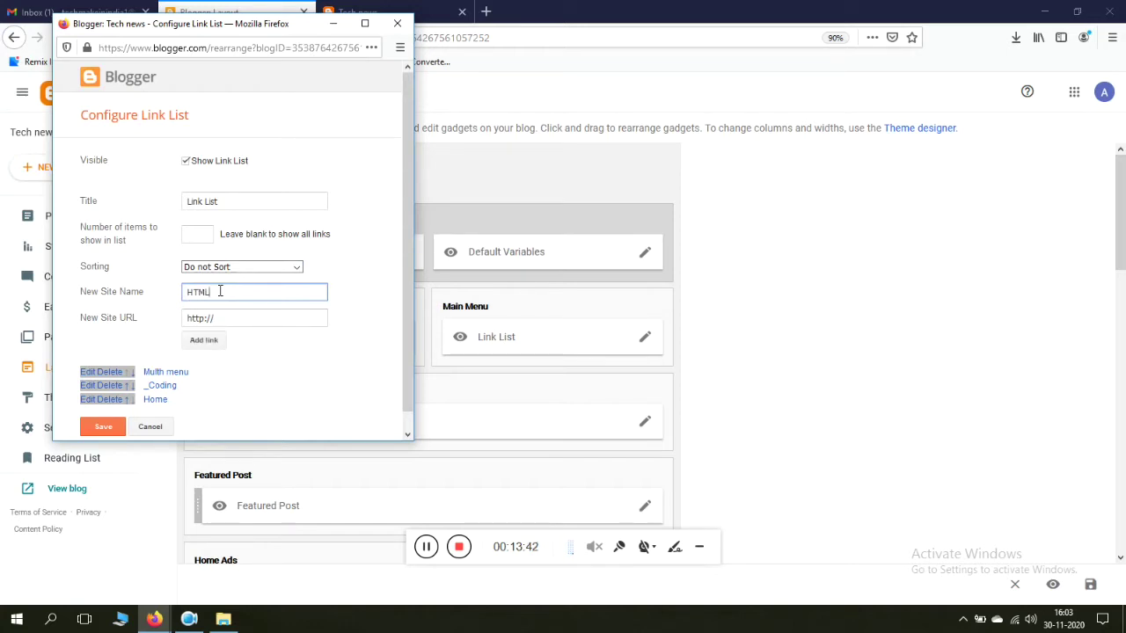
{"action": "left_click_drag", "start_coordinate": [211, 318], "coordinate": [124, 319]}
{"action": "type", "text": "#"}
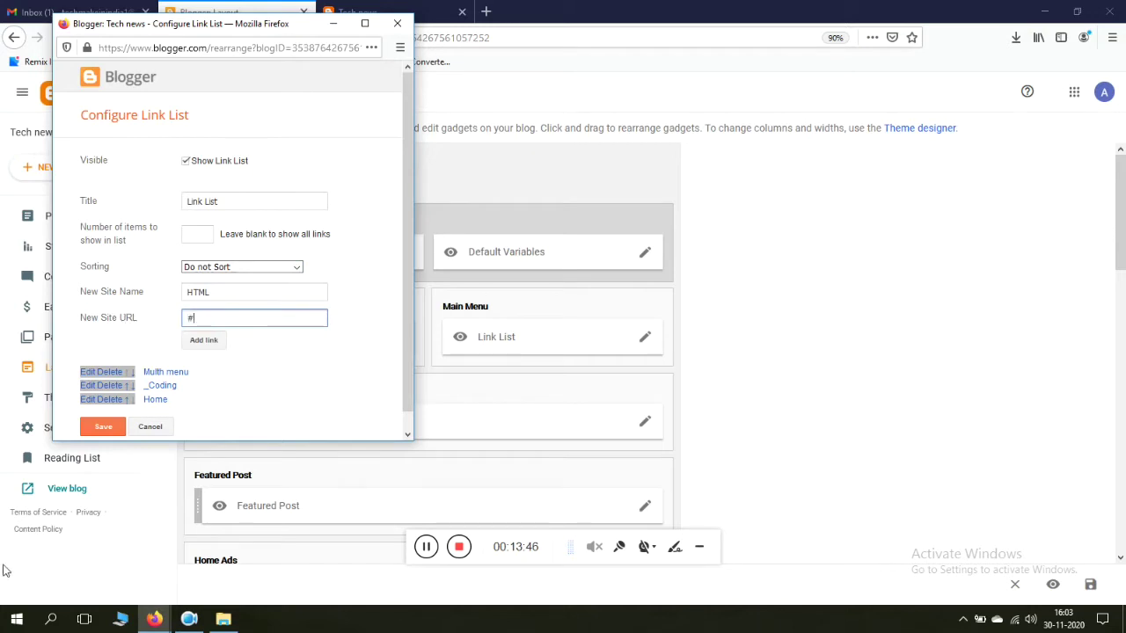
{"action": "left_click", "coordinate": [204, 340]}
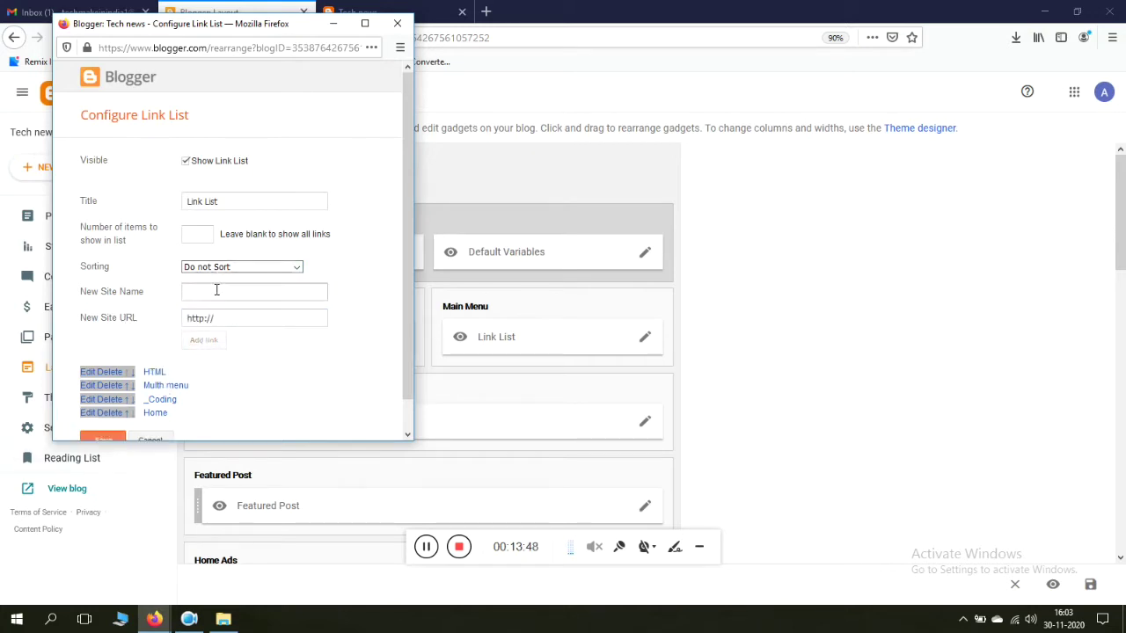
{"action": "left_click", "coordinate": [219, 291]}
{"action": "type", "text": "CSS"}
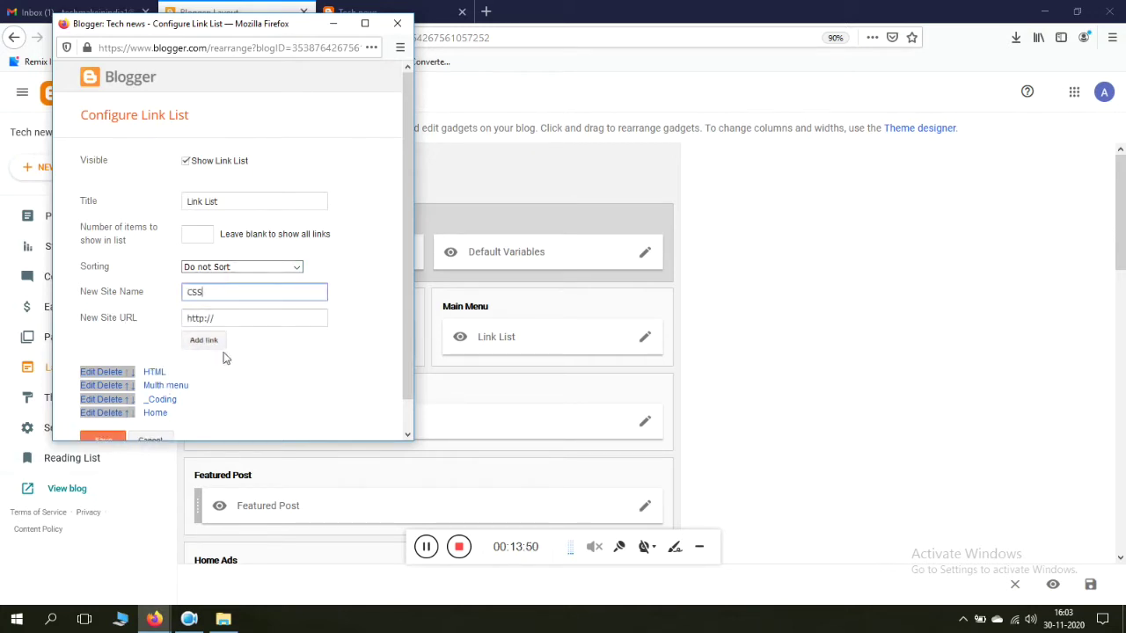
{"action": "left_click", "coordinate": [211, 342]}
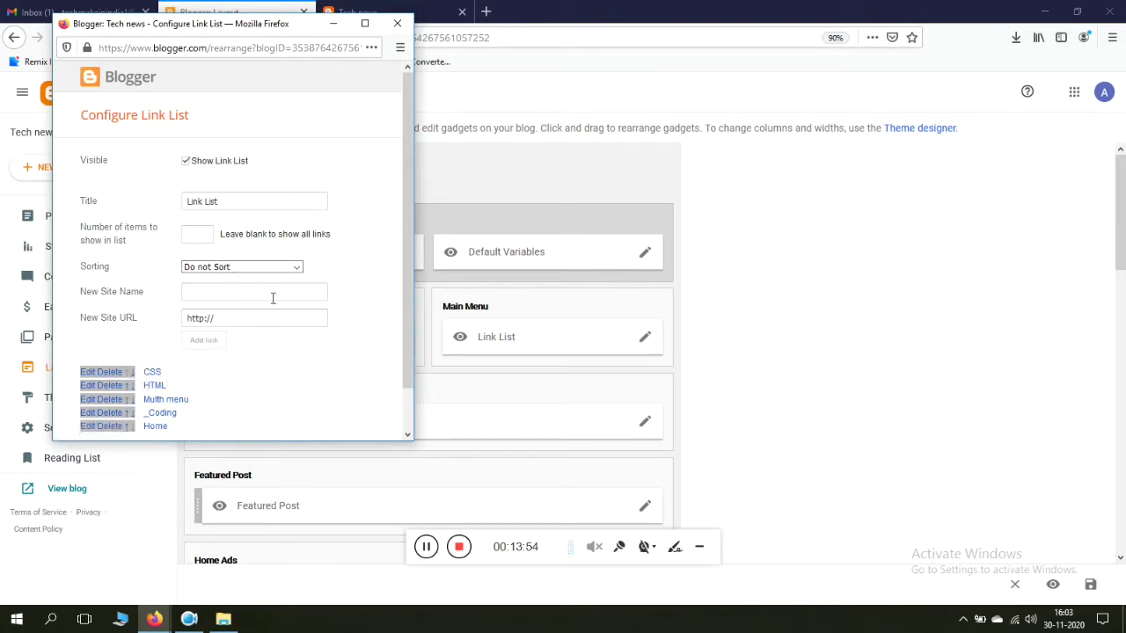
{"action": "left_click", "coordinate": [365, 23]}
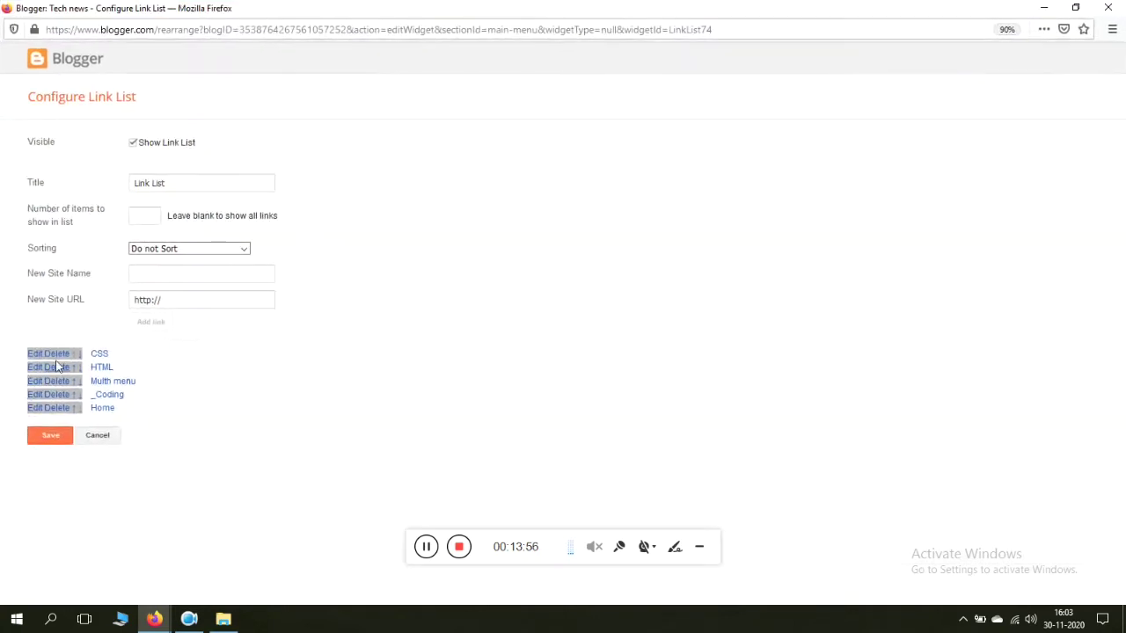
Step: Reorder the menu links to Multh menu, _Coding, CSS, HTML, Home and save
{"action": "left_click", "coordinate": [78, 367]}
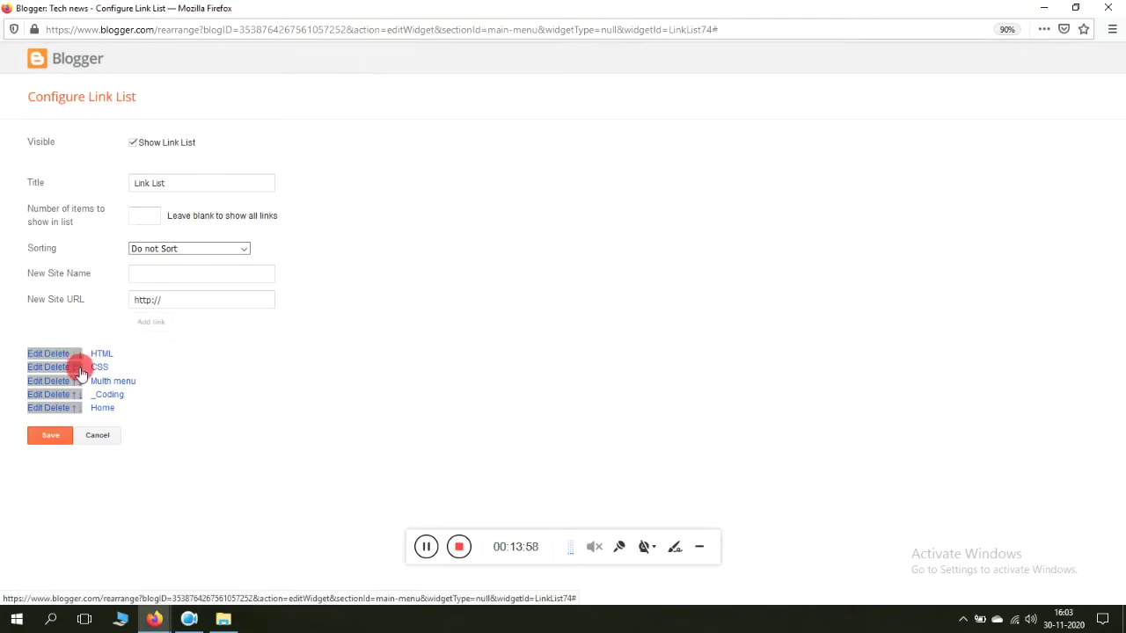
{"action": "left_click", "coordinate": [78, 368]}
{"action": "left_click", "coordinate": [78, 353]}
{"action": "left_click", "coordinate": [78, 367]}
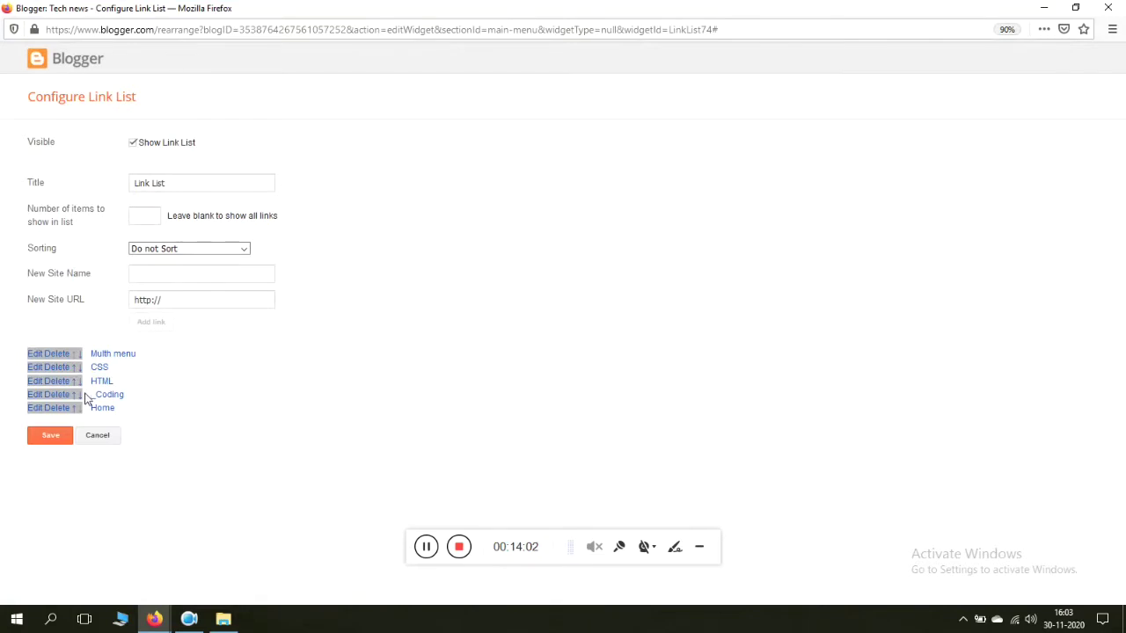
{"action": "left_click", "coordinate": [74, 394]}
{"action": "left_click", "coordinate": [74, 381]}
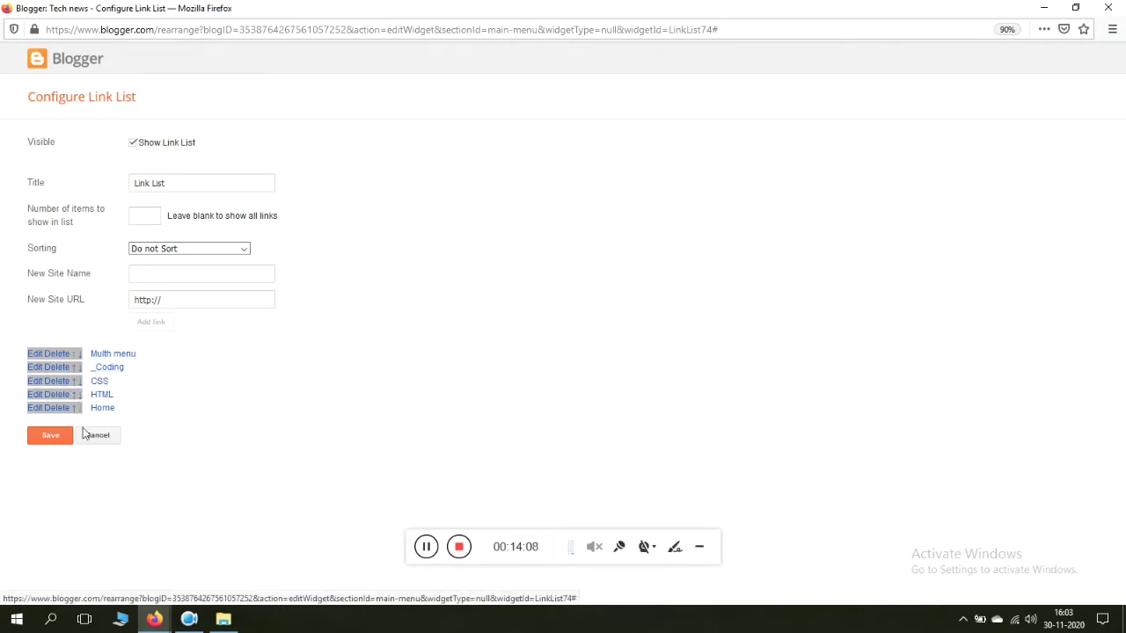
{"action": "left_click", "coordinate": [51, 437]}
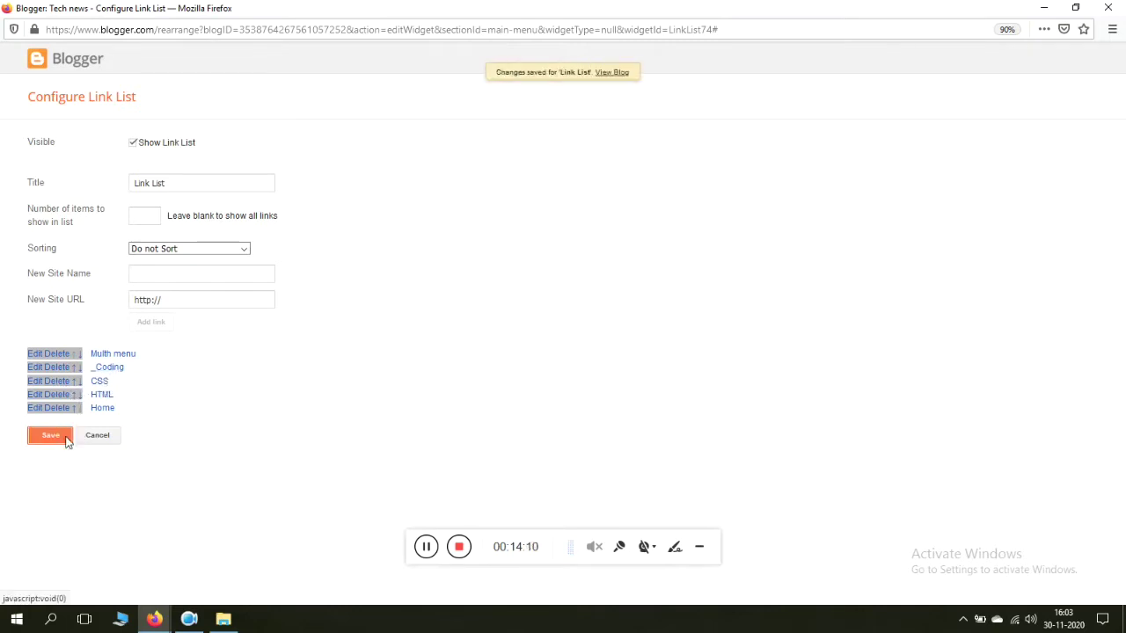
Step: Glance at the live blog, then reopen the Main Menu link list settings from Layout
{"action": "left_click", "coordinate": [370, 12]}
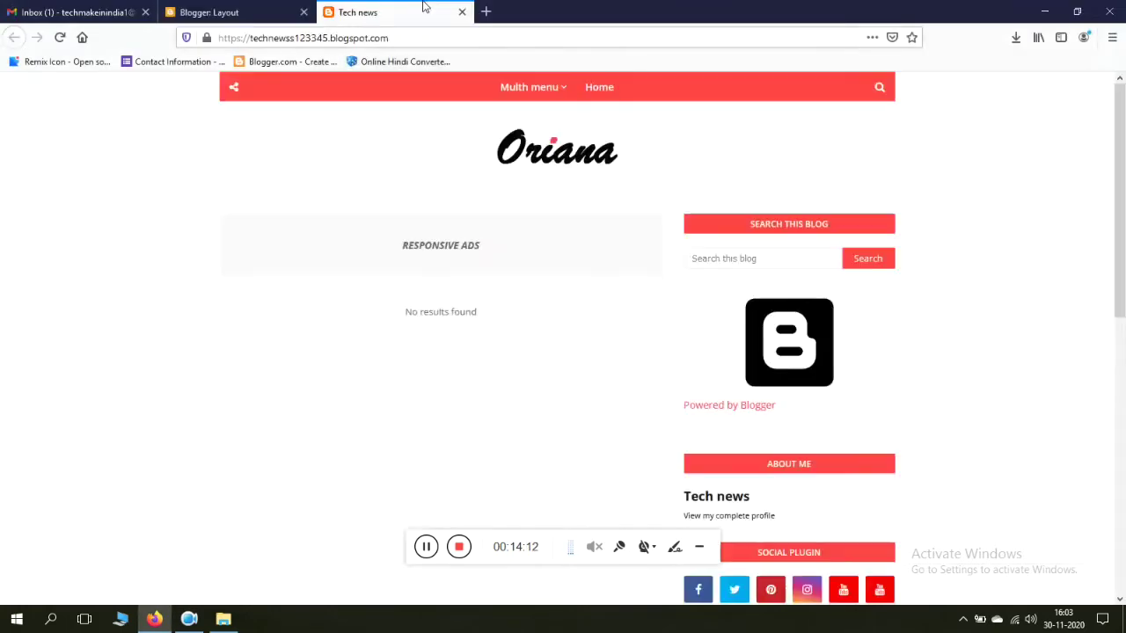
{"action": "left_click", "coordinate": [224, 12]}
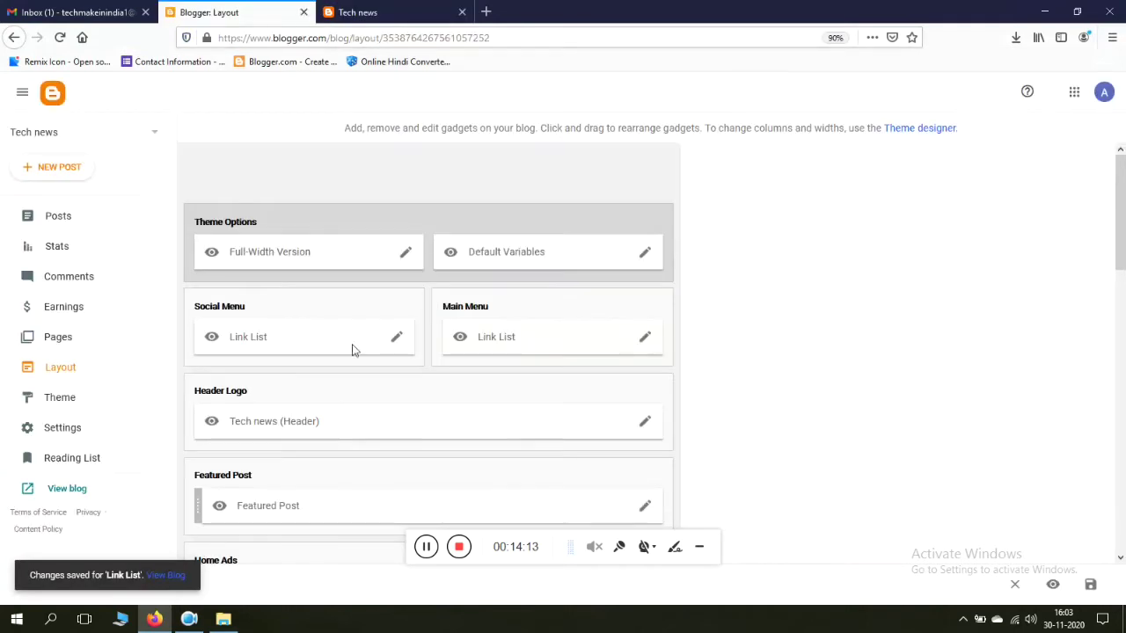
{"action": "left_click", "coordinate": [645, 337]}
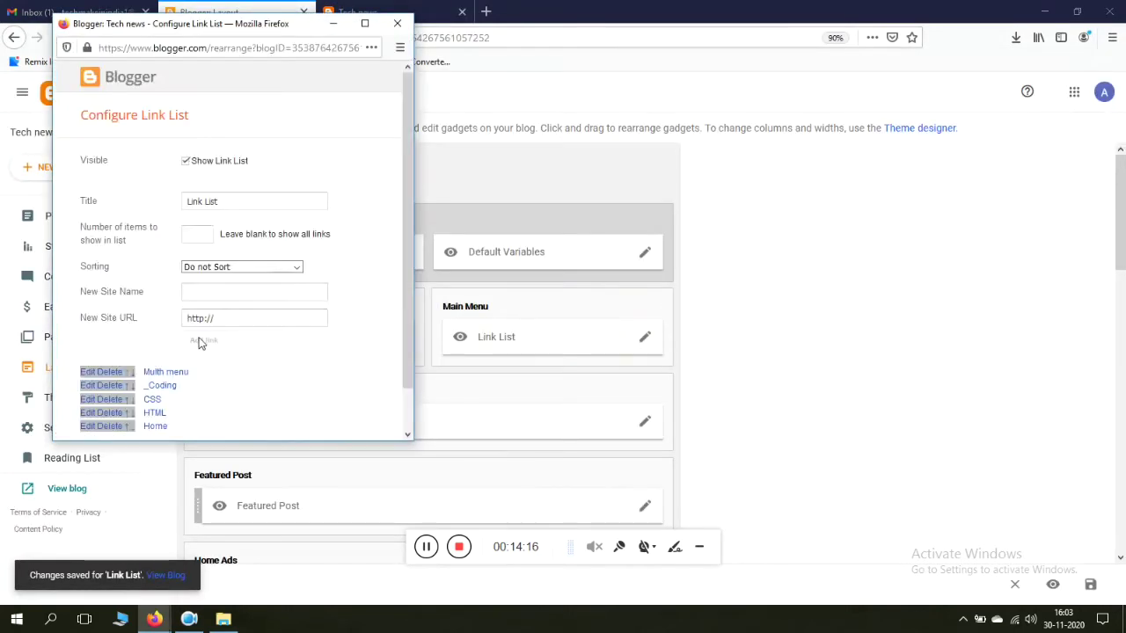
Step: Rename CSS and HTML to _CSS and _HTML, save the link list, and switch to the live blog
{"action": "left_click", "coordinate": [90, 400]}
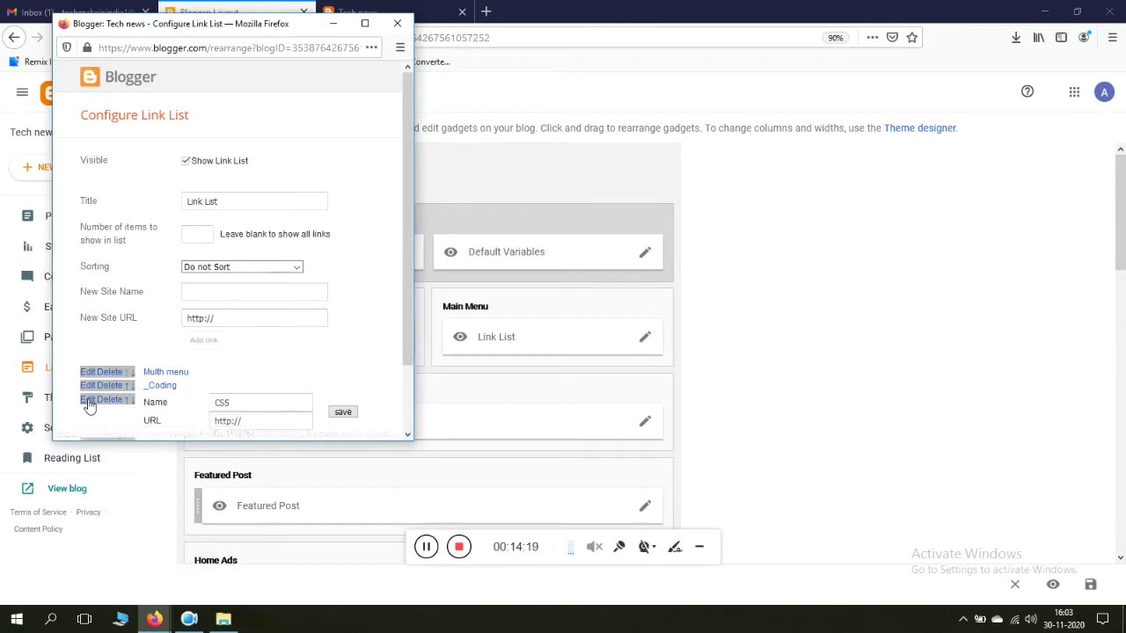
{"action": "left_click", "coordinate": [213, 402]}
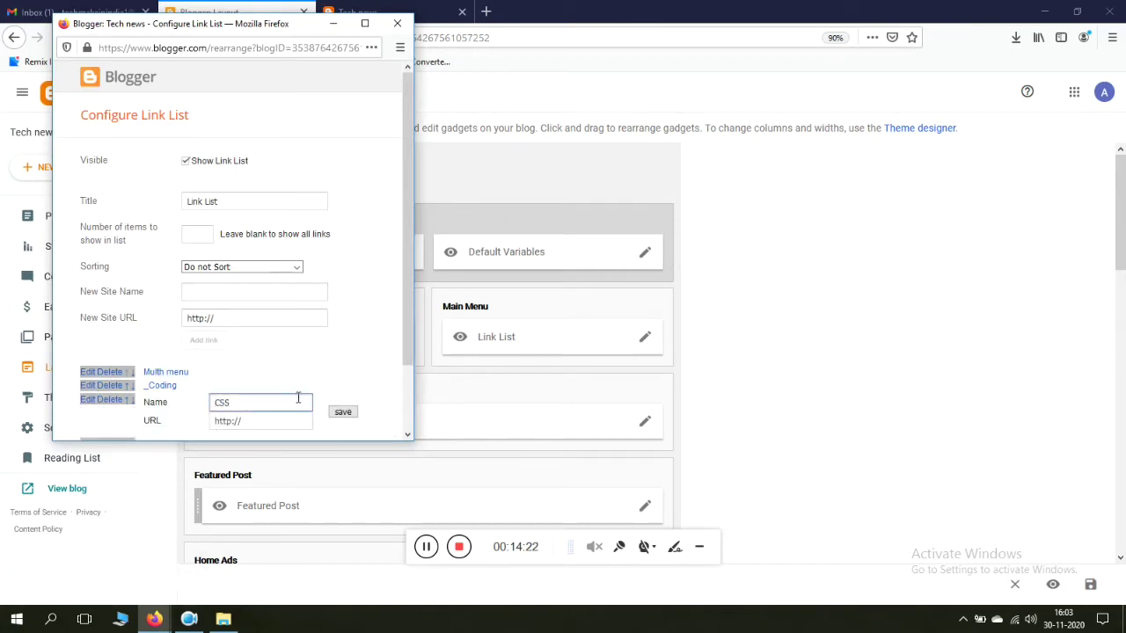
{"action": "type", "text": "_"}
{"action": "left_click", "coordinate": [347, 412]}
{"action": "left_click", "coordinate": [92, 414]}
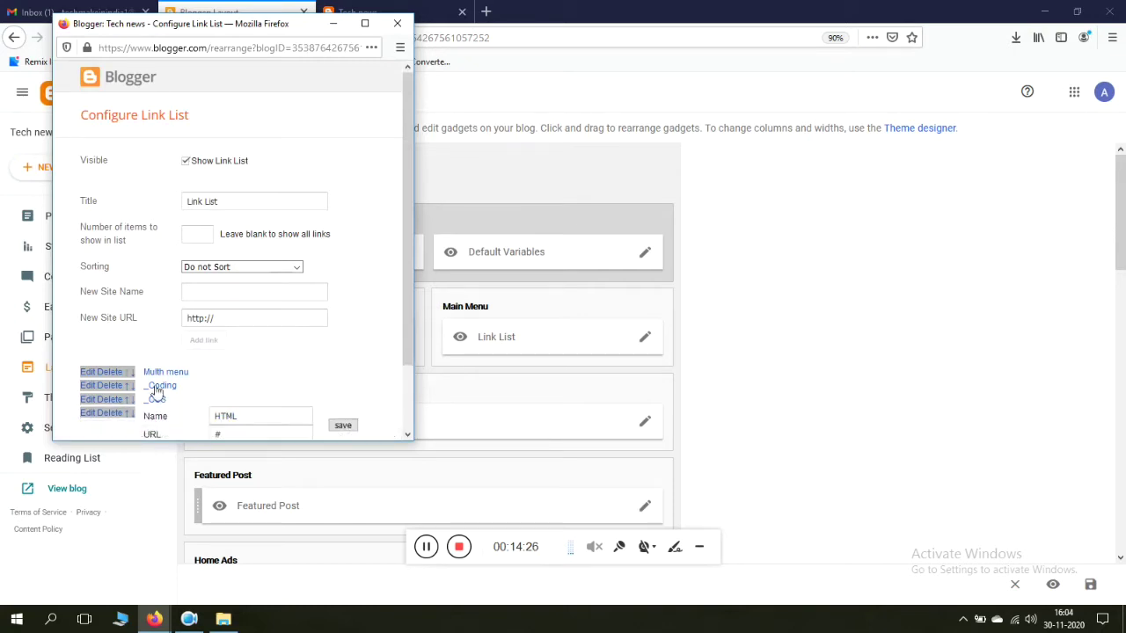
{"action": "left_click", "coordinate": [215, 416]}
{"action": "type", "text": "_"}
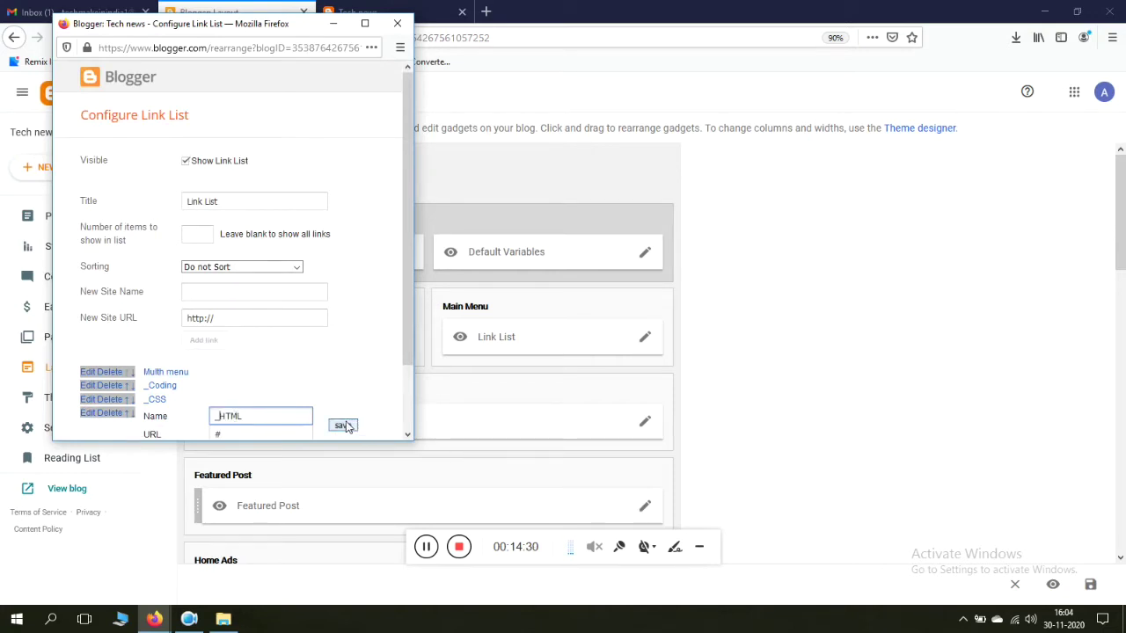
{"action": "left_click", "coordinate": [343, 426]}
{"action": "scroll", "coordinate": [175, 370], "scroll_direction": "down", "scroll_amount": 1}
{"action": "left_click", "coordinate": [103, 410]}
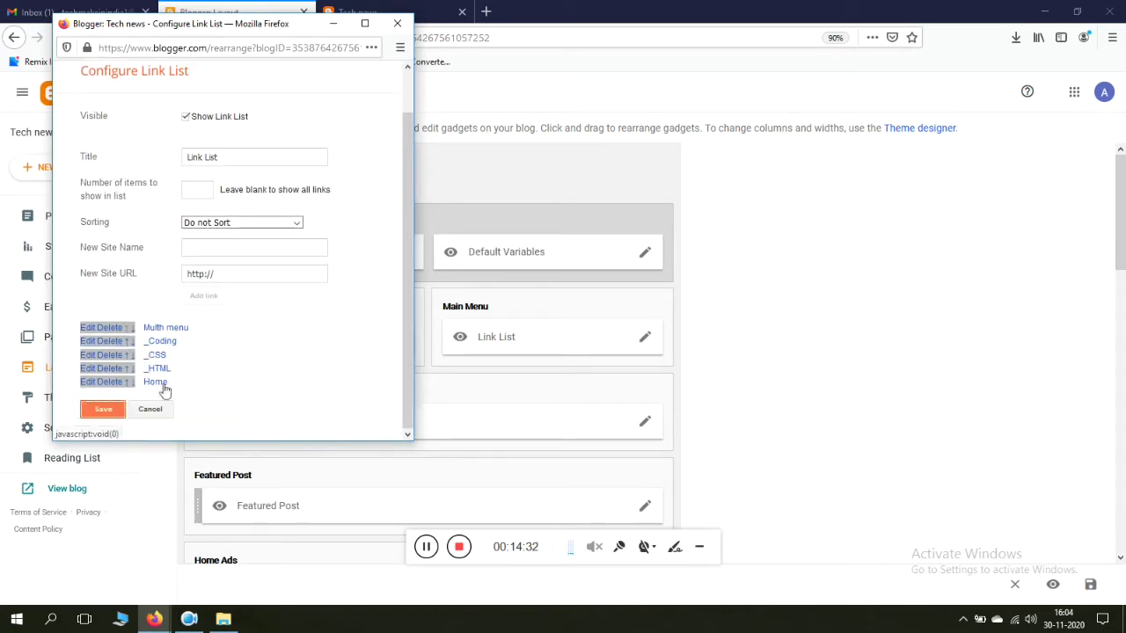
{"action": "key", "text": "ctrl+Tab"}
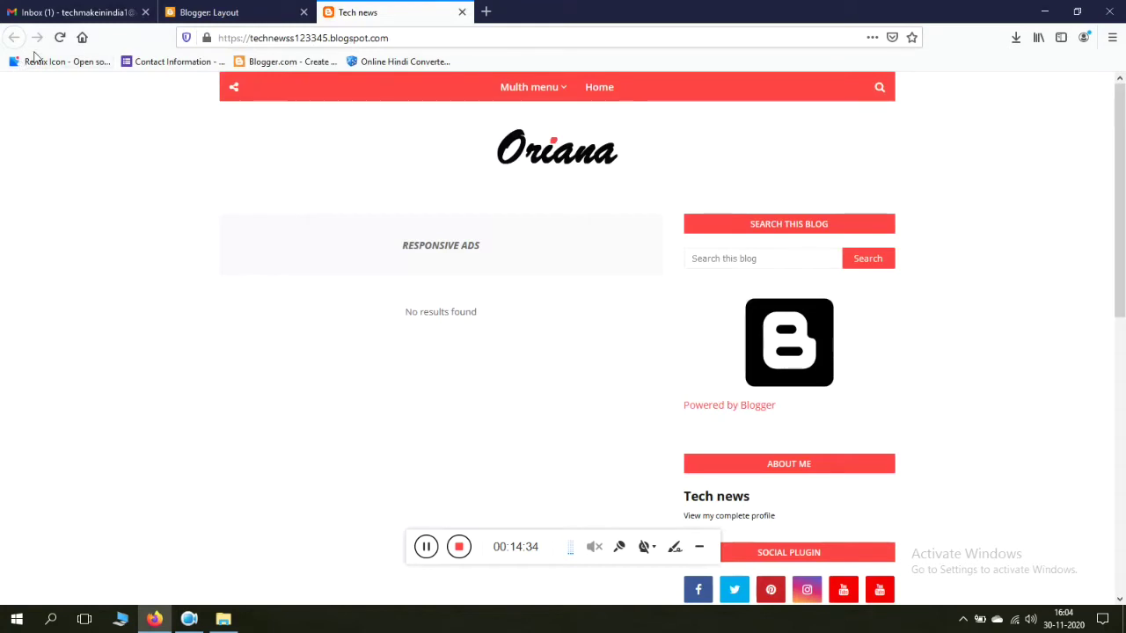
Step: Reload the blog, check Multh menu's dropdown shows Coding, CSS and HTML, then return to Layout
{"action": "left_click", "coordinate": [59, 37]}
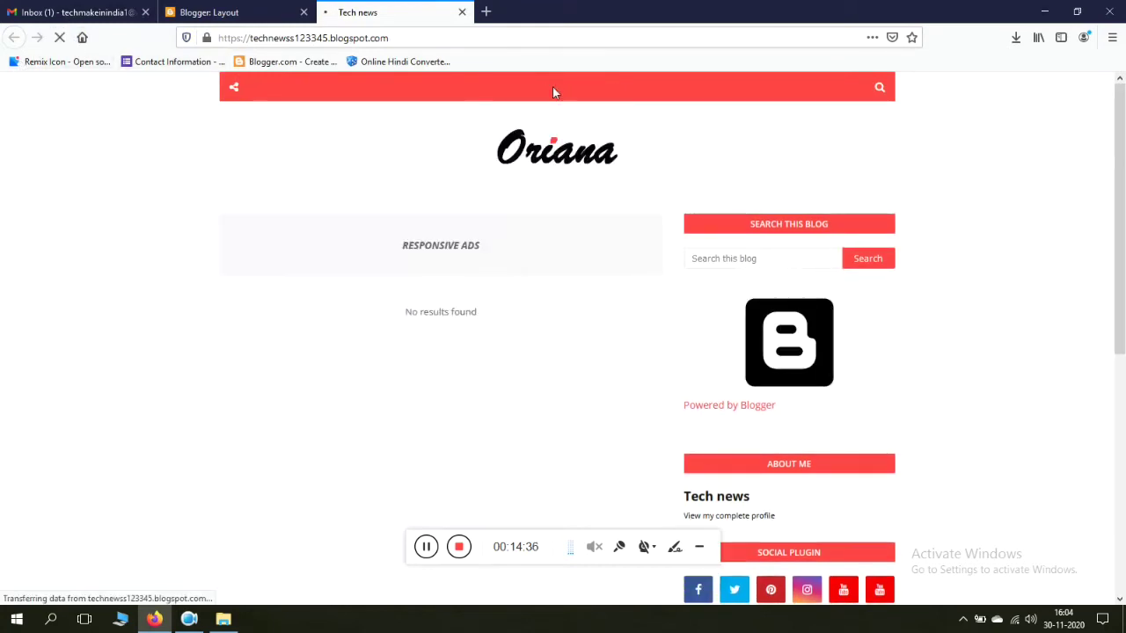
{"action": "mouse_move", "coordinate": [536, 91]}
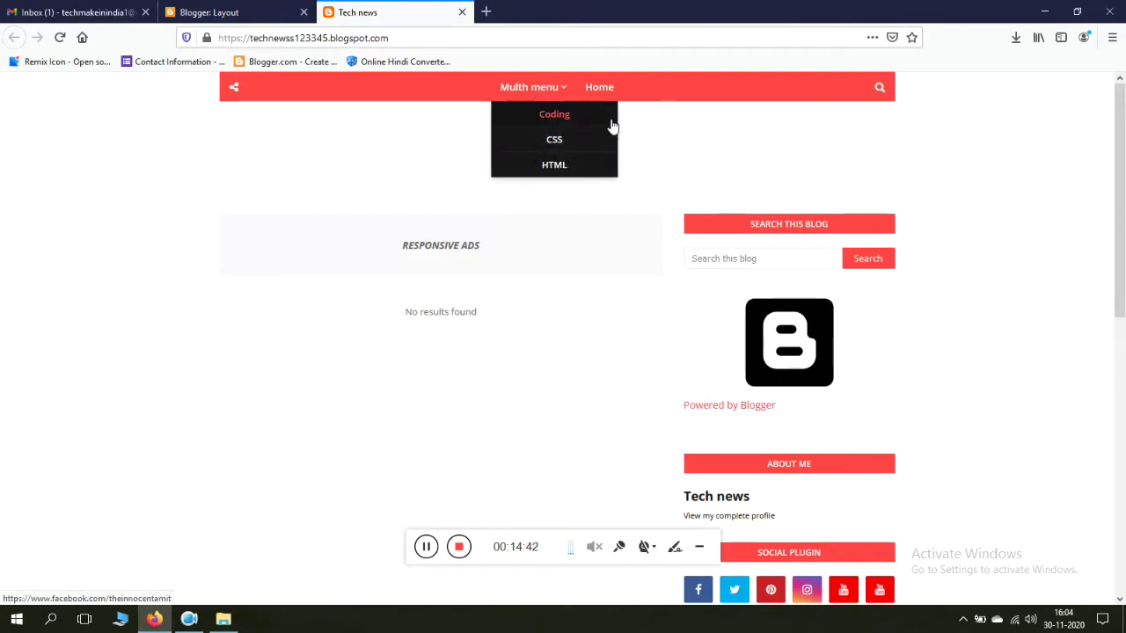
{"action": "left_click", "coordinate": [241, 11]}
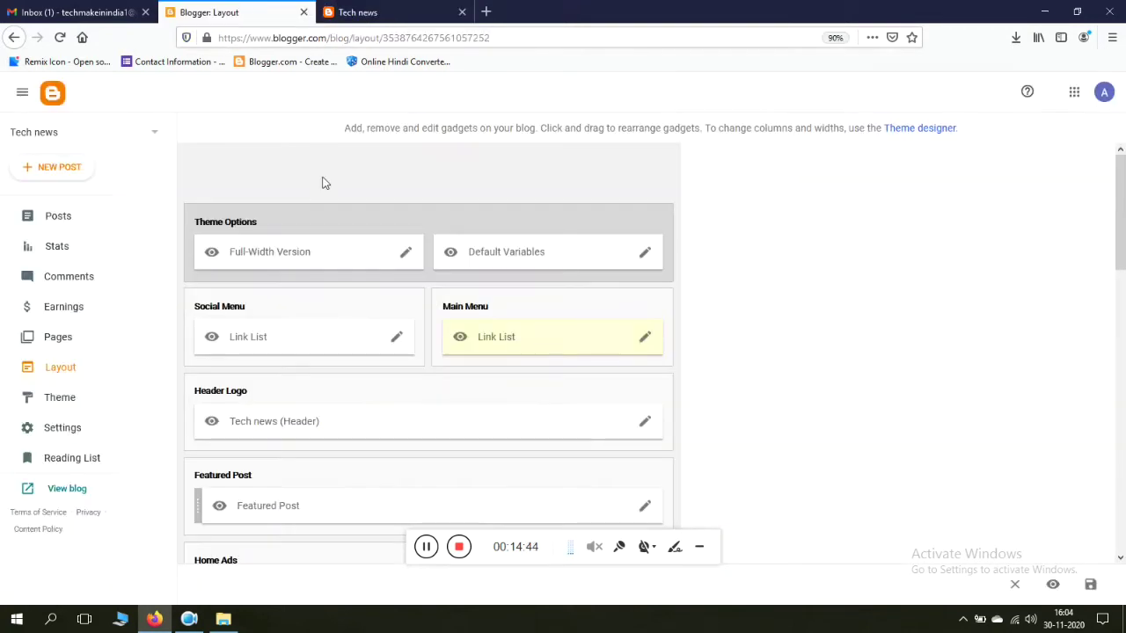
Step: Add a second underscore to make __CSS and __HTML, then save the Main Menu link list
{"action": "left_click", "coordinate": [645, 331]}
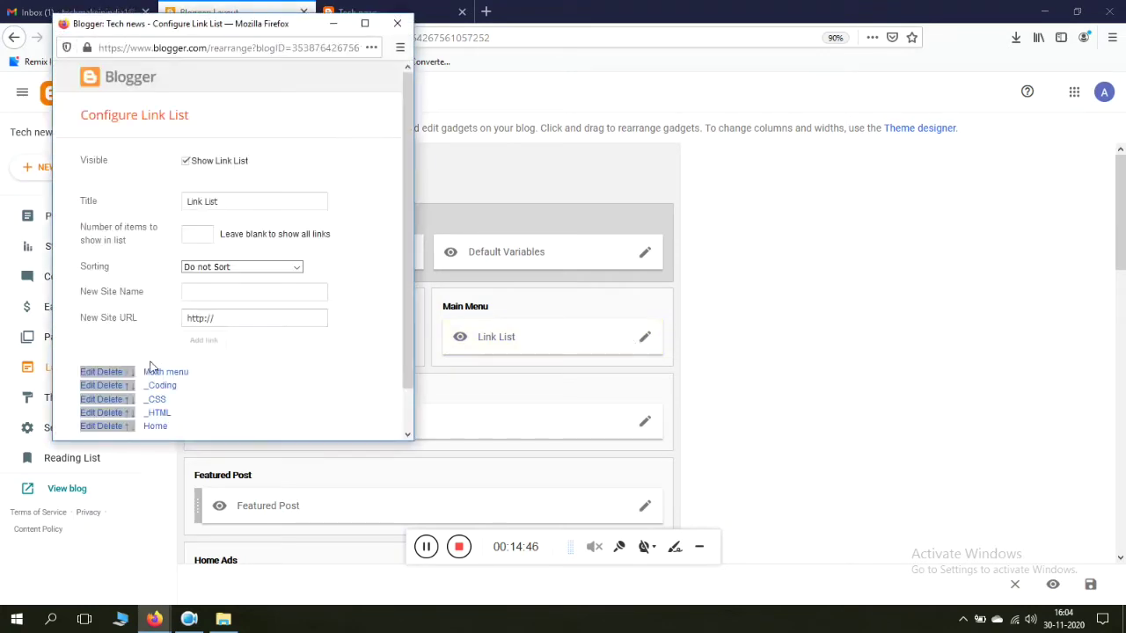
{"action": "left_click", "coordinate": [85, 400]}
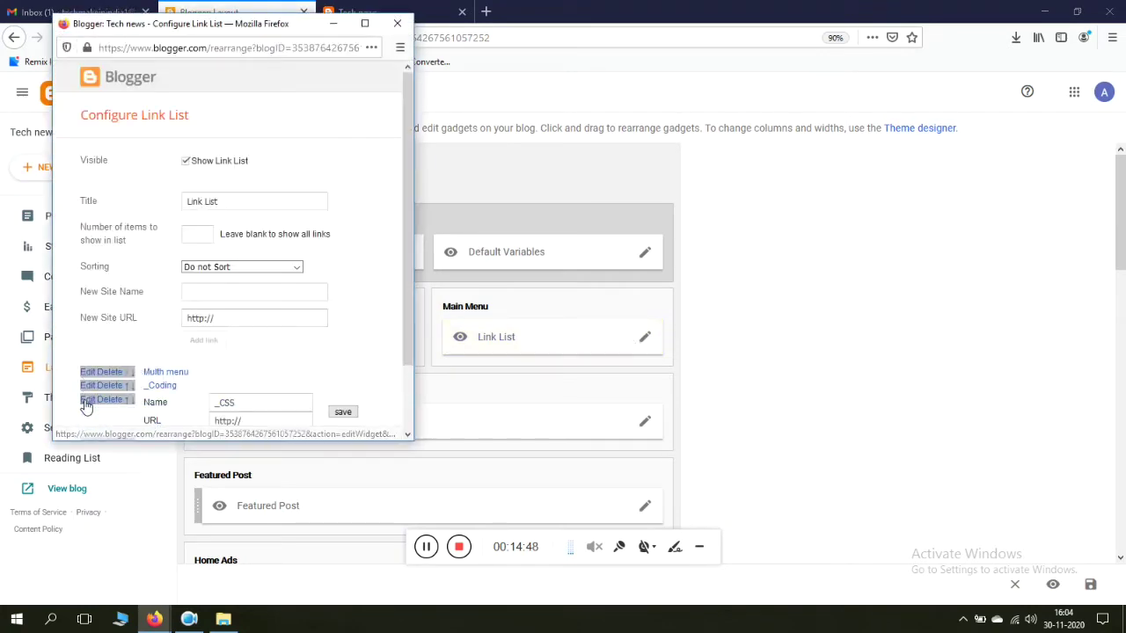
{"action": "left_click", "coordinate": [216, 401]}
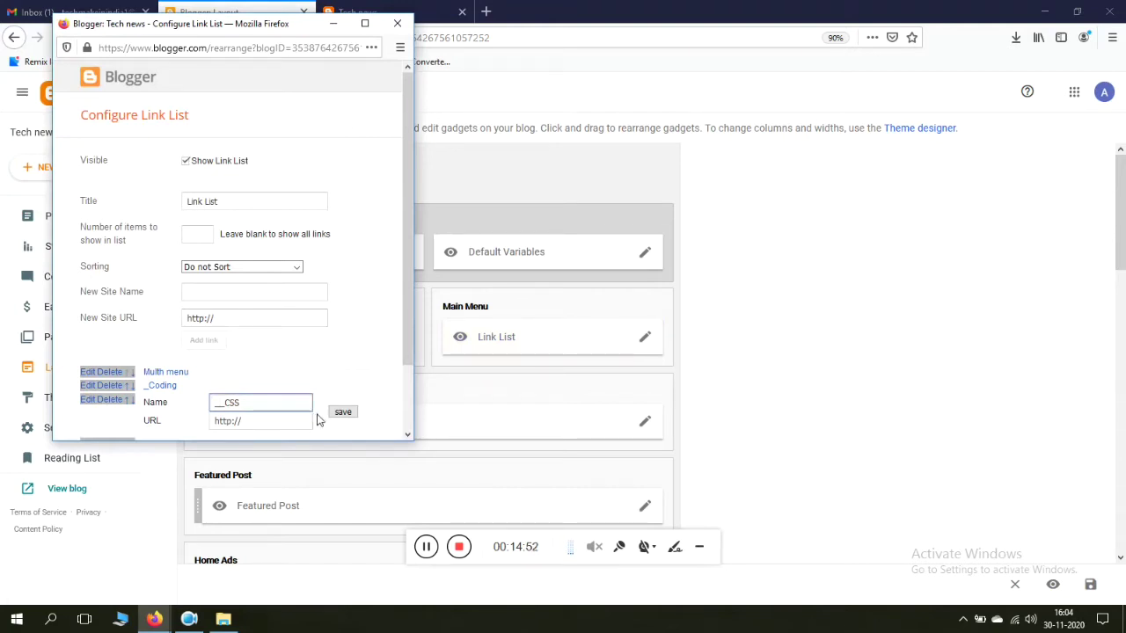
{"action": "left_click", "coordinate": [349, 412]}
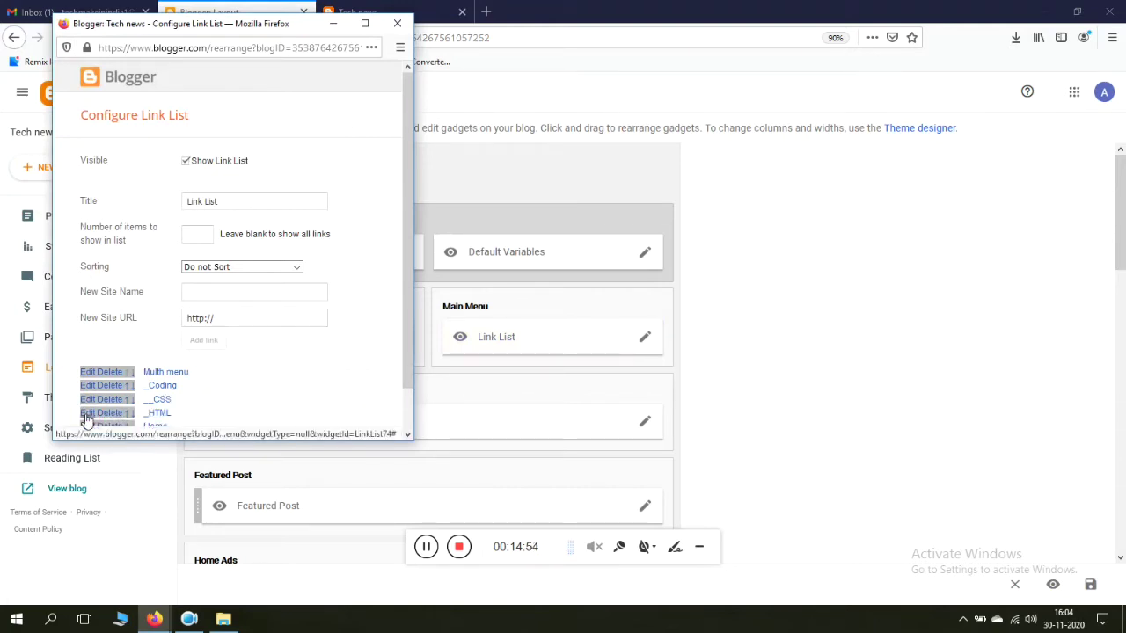
{"action": "left_click", "coordinate": [112, 416]}
{"action": "left_click", "coordinate": [214, 419]}
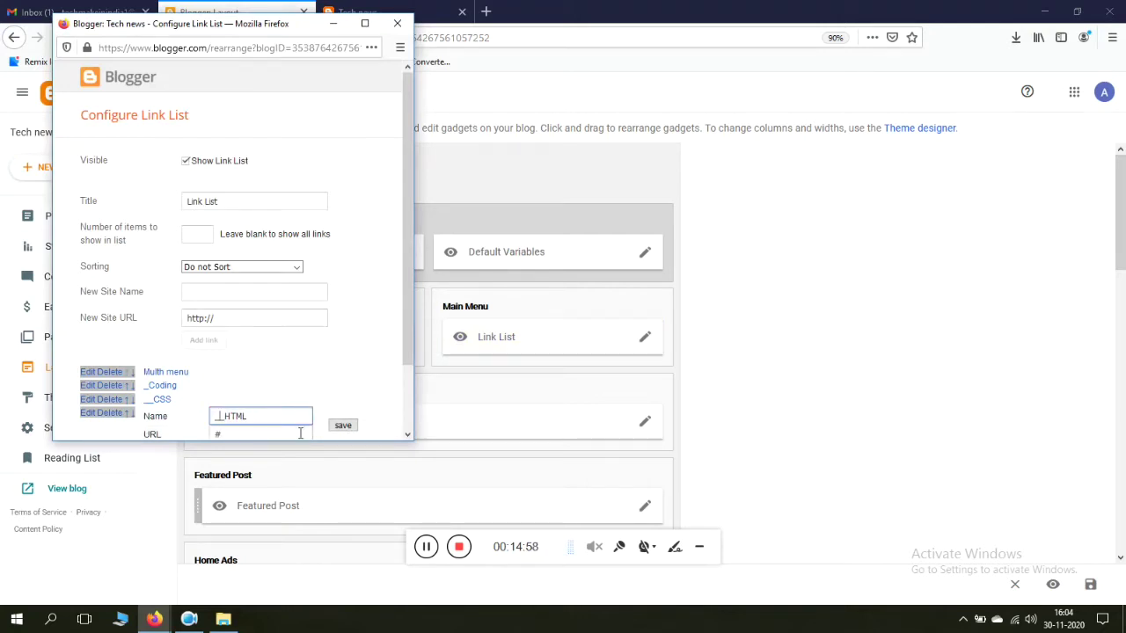
{"action": "type", "text": "_"}
{"action": "left_click", "coordinate": [343, 426]}
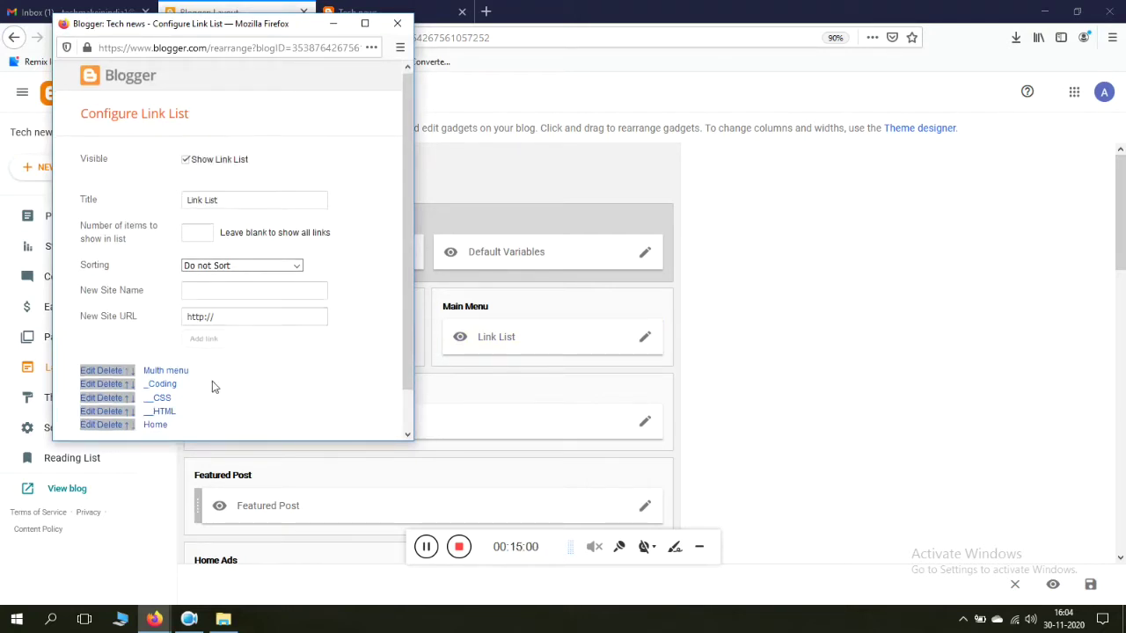
{"action": "scroll", "coordinate": [212, 381], "scroll_direction": "down", "scroll_amount": 1}
{"action": "left_click", "coordinate": [102, 408]}
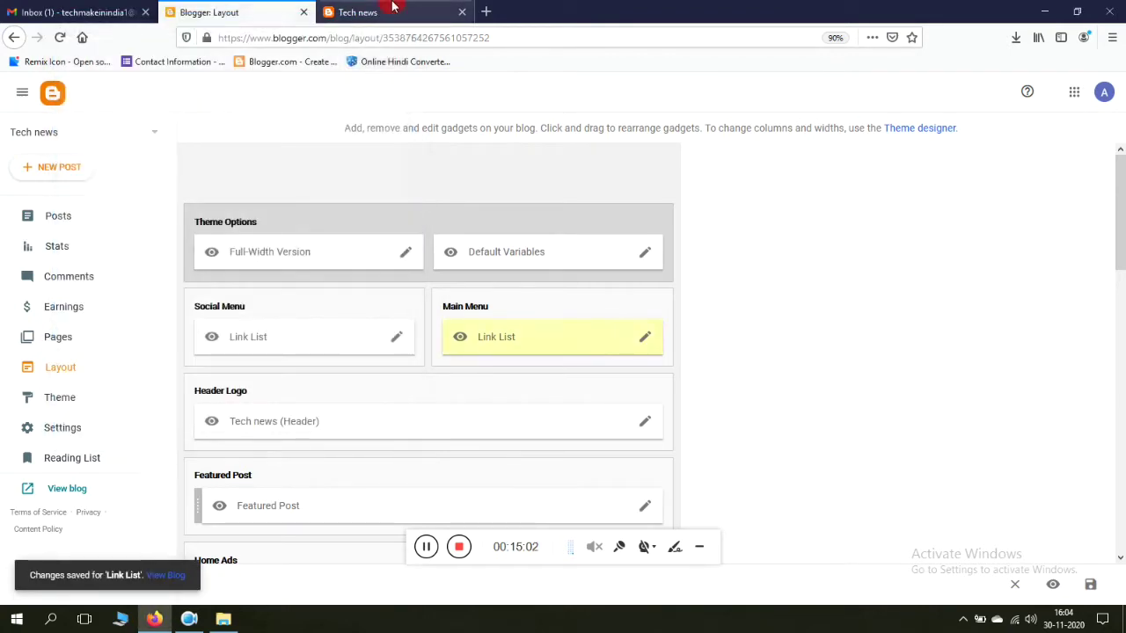
Step: Reload the live blog to see Coding's nested CSS and HTML submenu, then return to Layout
{"action": "left_click", "coordinate": [378, 13]}
{"action": "left_click", "coordinate": [59, 37]}
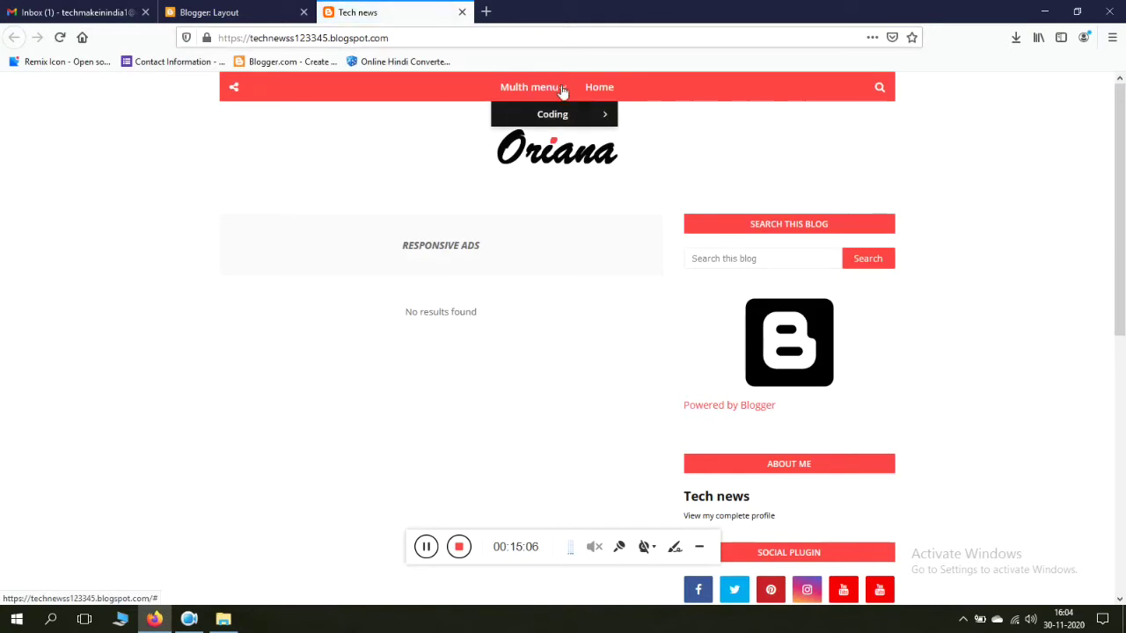
{"action": "mouse_move", "coordinate": [593, 116]}
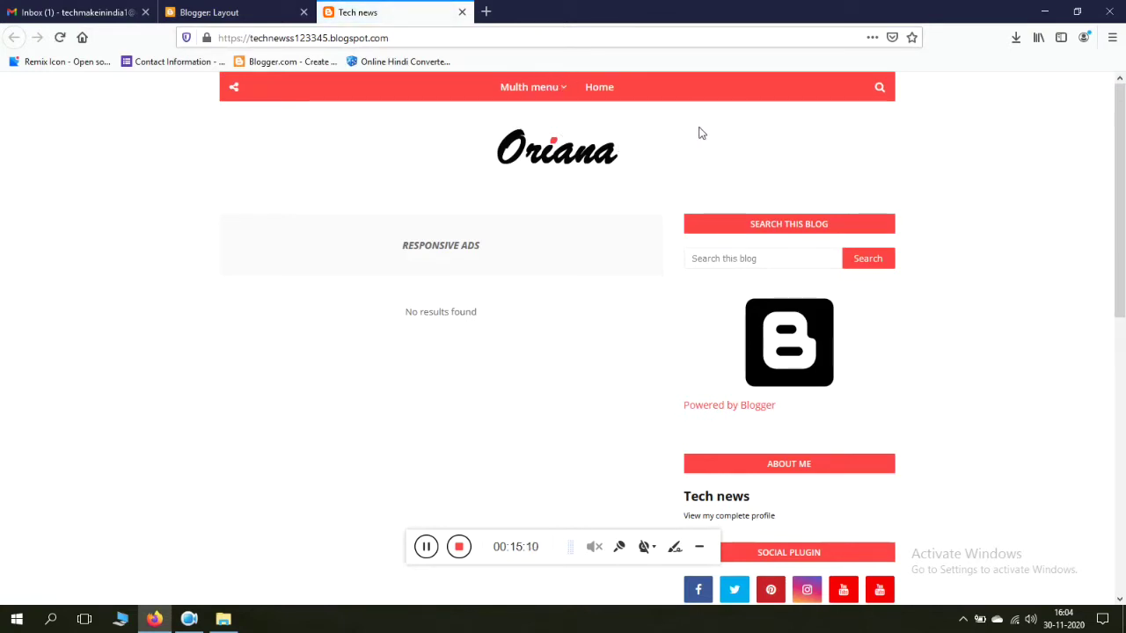
{"action": "left_click", "coordinate": [234, 10]}
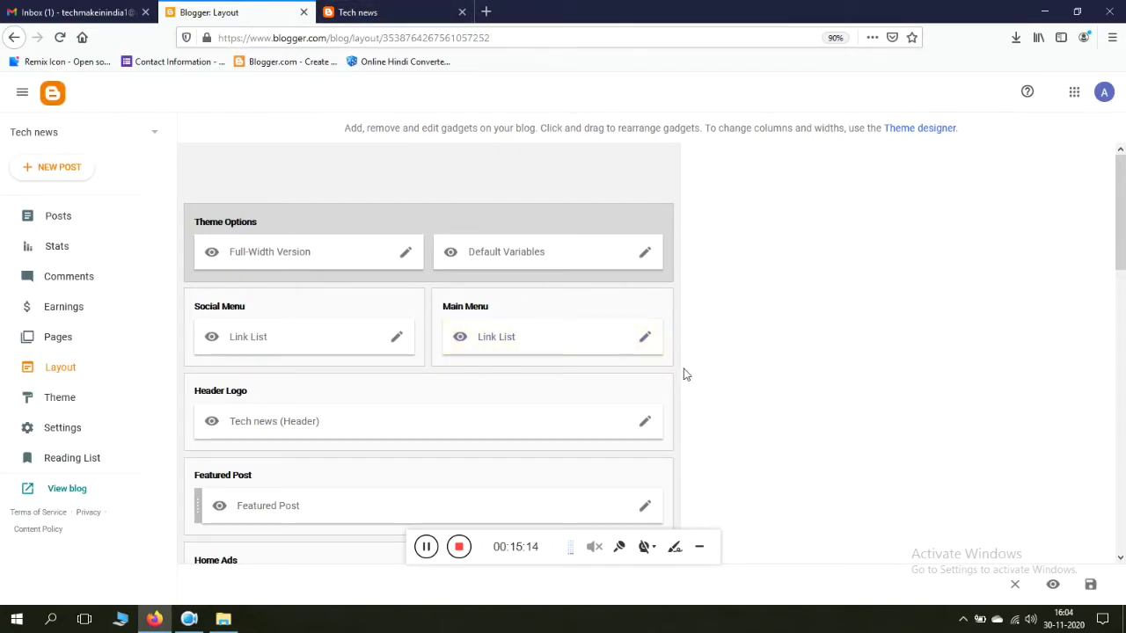
{"action": "scroll", "coordinate": [396, 299], "scroll_direction": "down", "scroll_amount": 3}
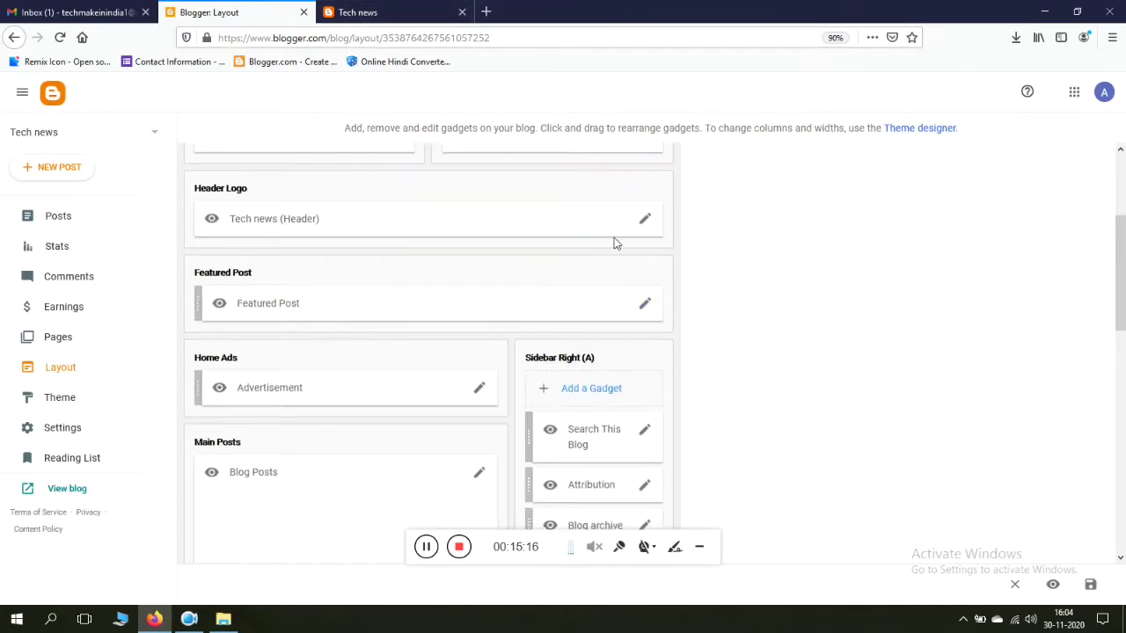
{"action": "left_click", "coordinate": [644, 219]}
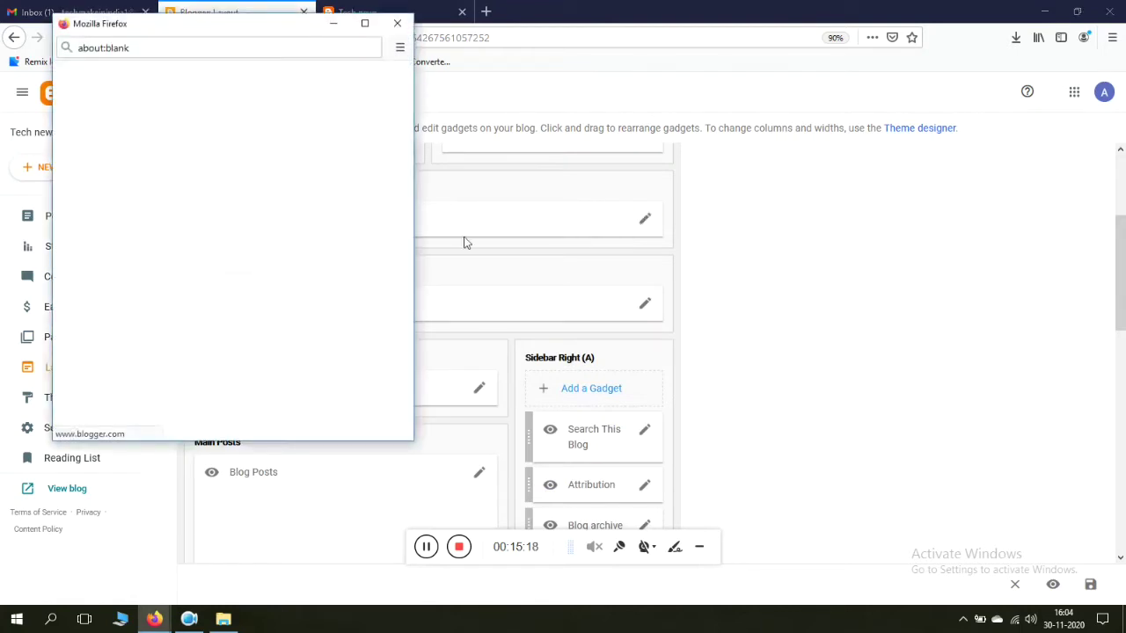
{"action": "left_click_drag", "start_coordinate": [231, 203], "coordinate": [164, 217]}
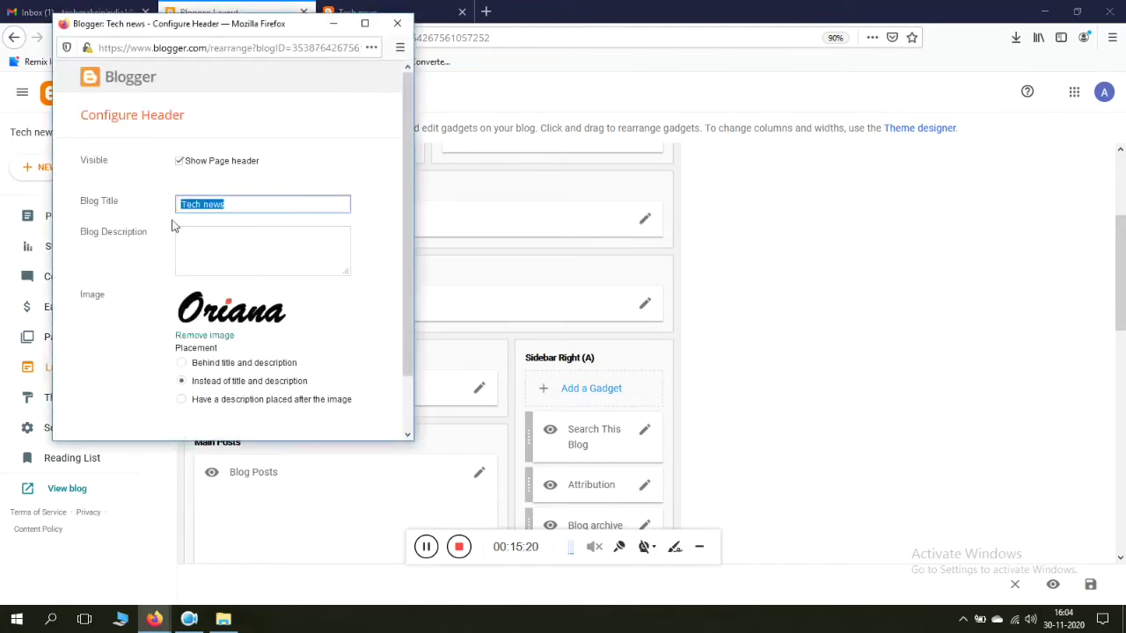
{"action": "left_click", "coordinate": [218, 338]}
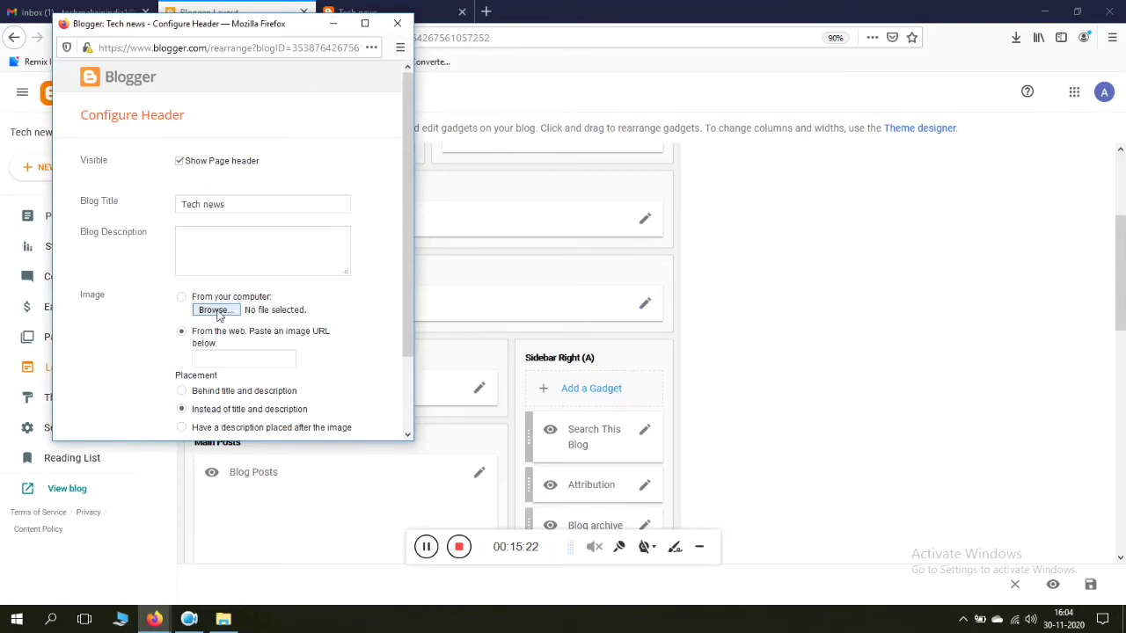
{"action": "left_click", "coordinate": [217, 310]}
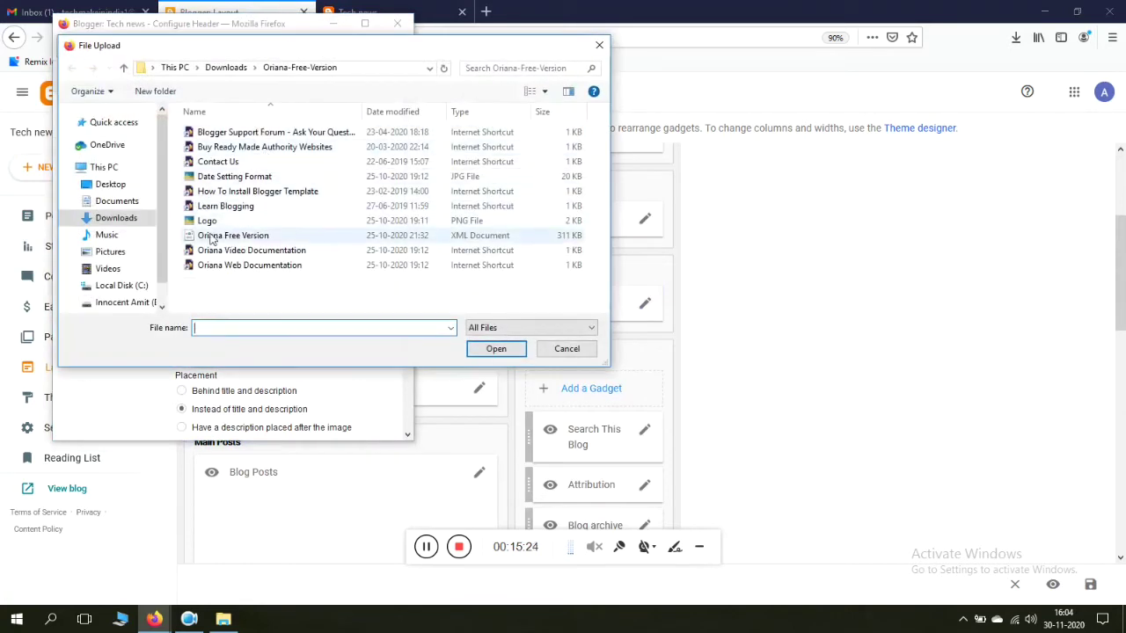
{"action": "left_click", "coordinate": [200, 221]}
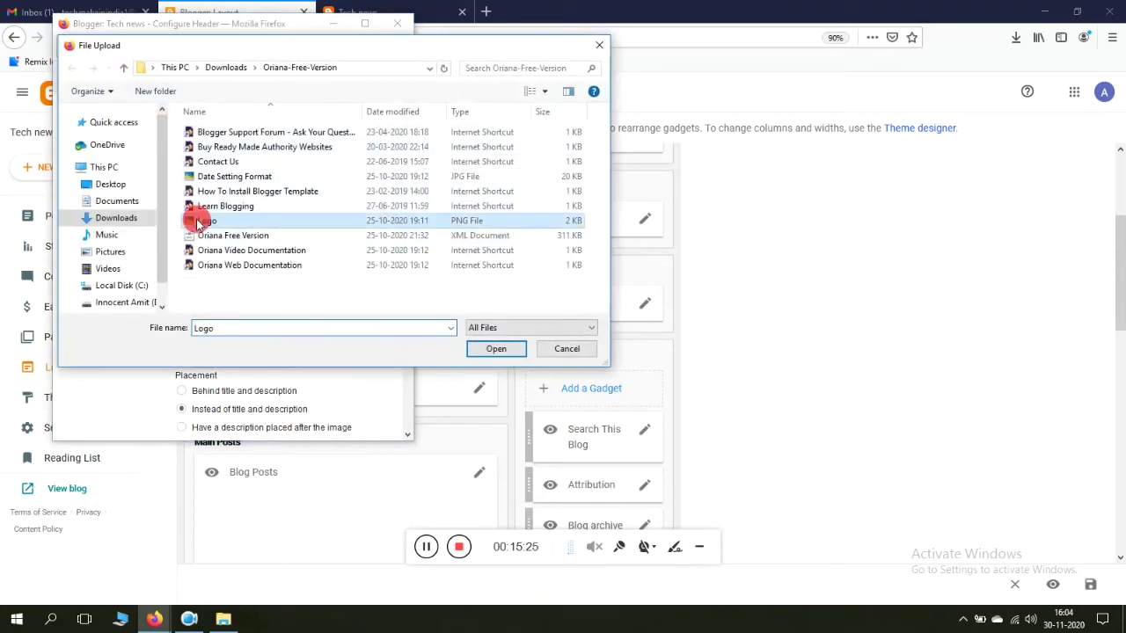
{"action": "left_click", "coordinate": [568, 349]}
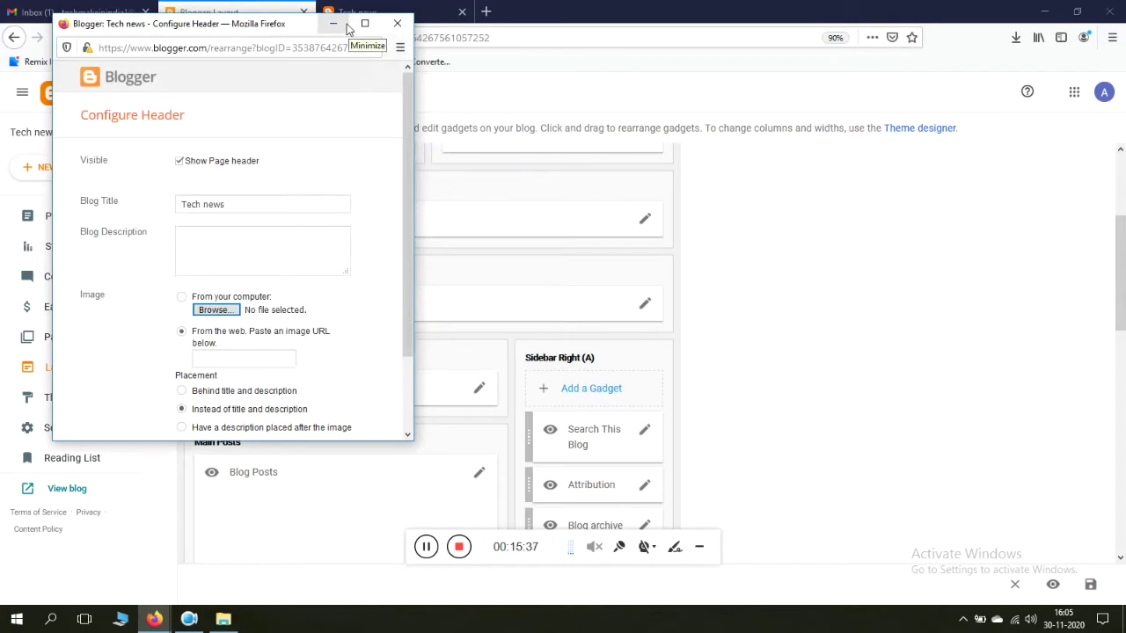
{"action": "left_click", "coordinate": [396, 23]}
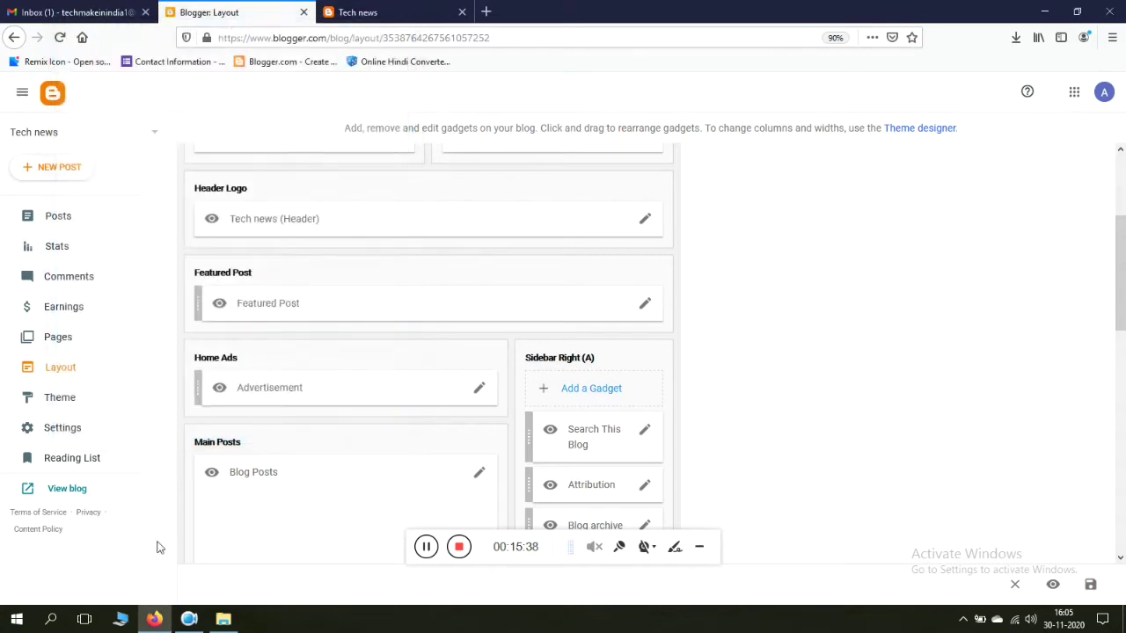
Step: Copy and paste the Logo image, renaming the duplicate to TECH
{"action": "left_click", "coordinate": [223, 619]}
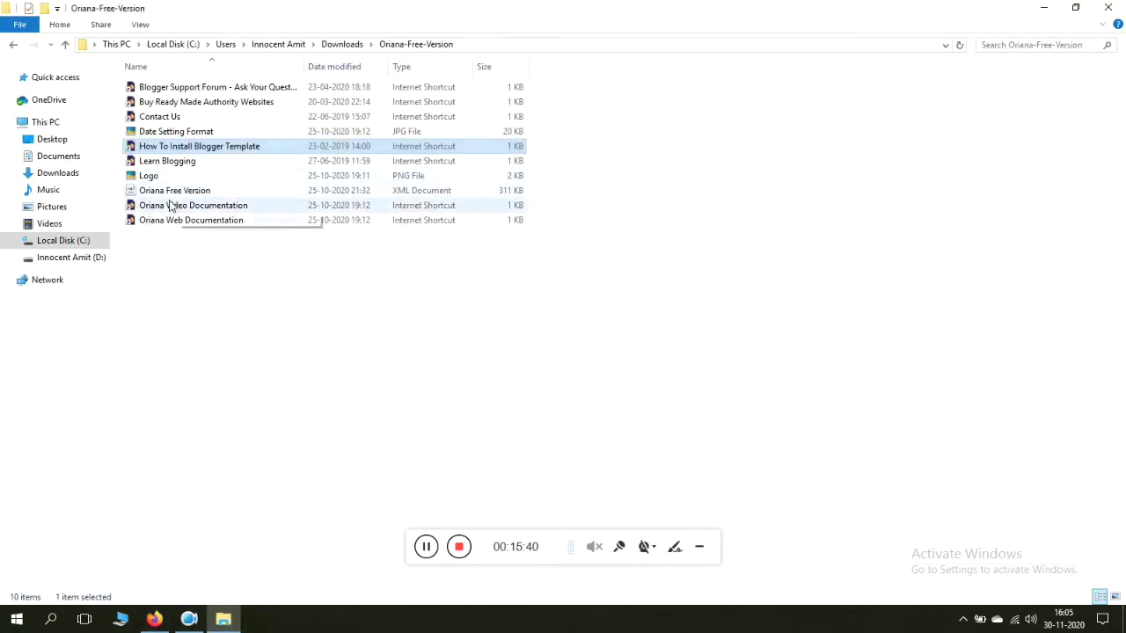
{"action": "left_click", "coordinate": [158, 176]}
{"action": "right_click", "coordinate": [165, 176]}
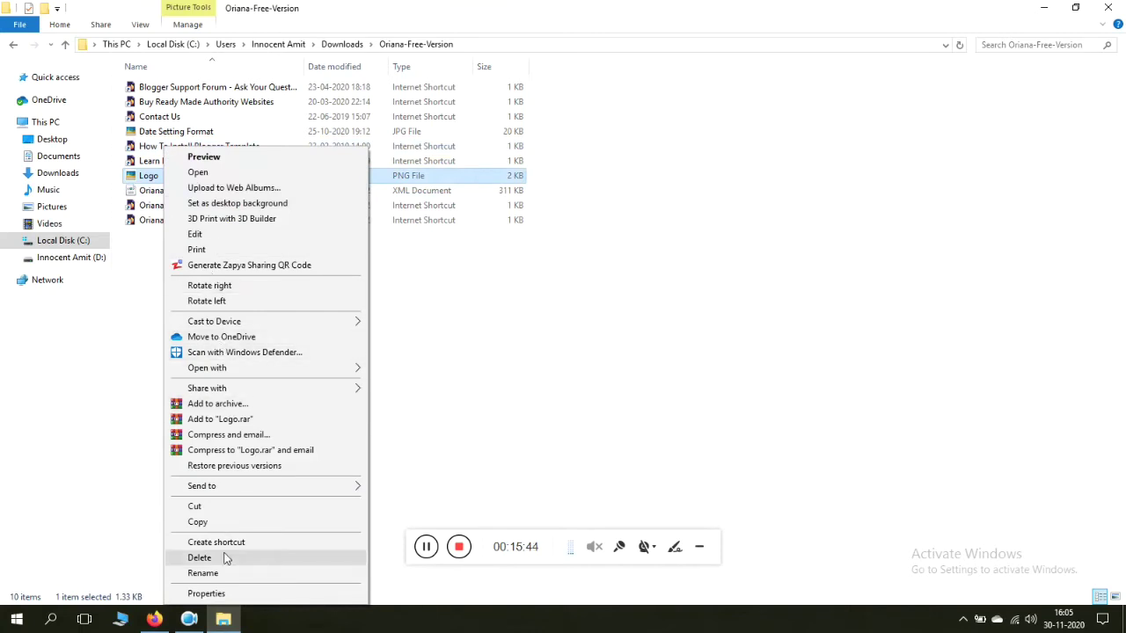
{"action": "left_click", "coordinate": [216, 525]}
{"action": "right_click", "coordinate": [273, 329]}
{"action": "left_click", "coordinate": [354, 425]}
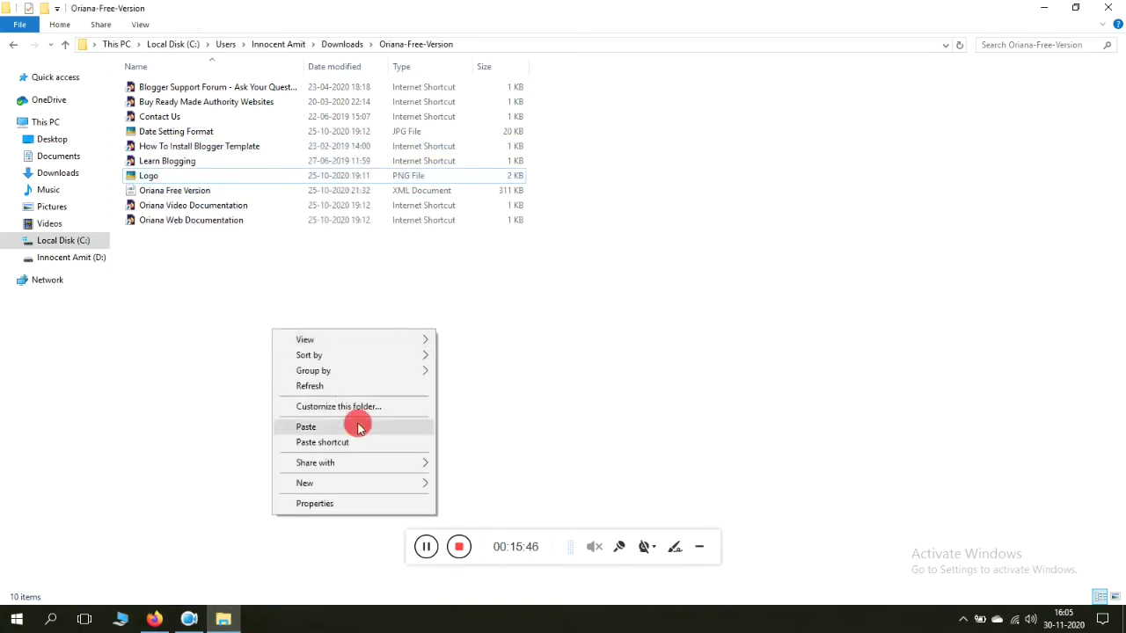
{"action": "left_click", "coordinate": [174, 176]}
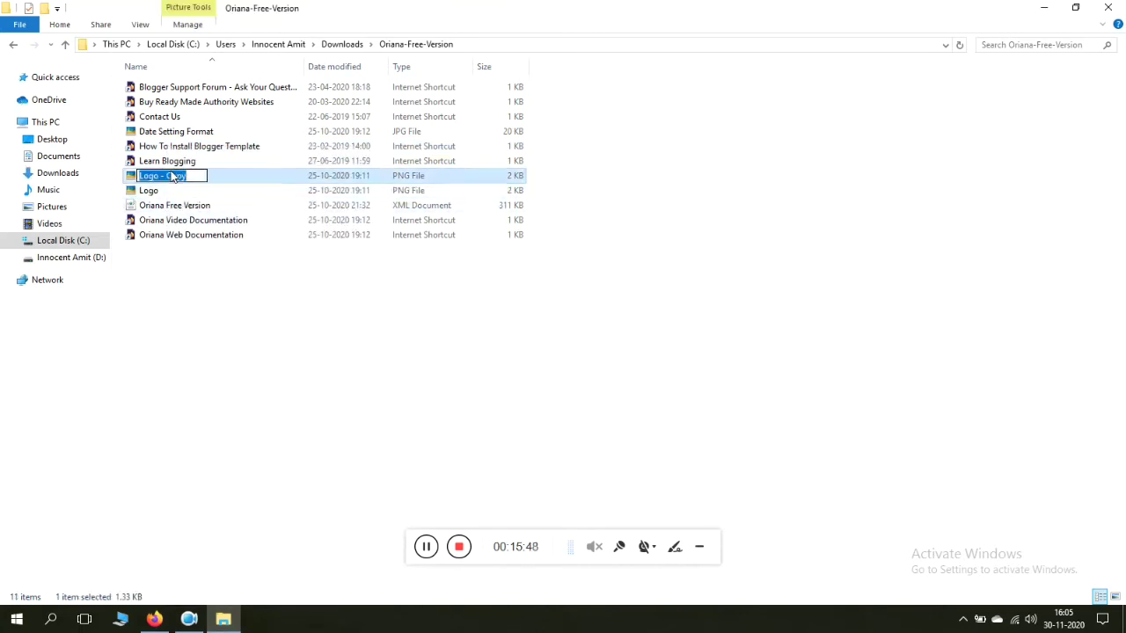
{"action": "type", "text": "TECH"}
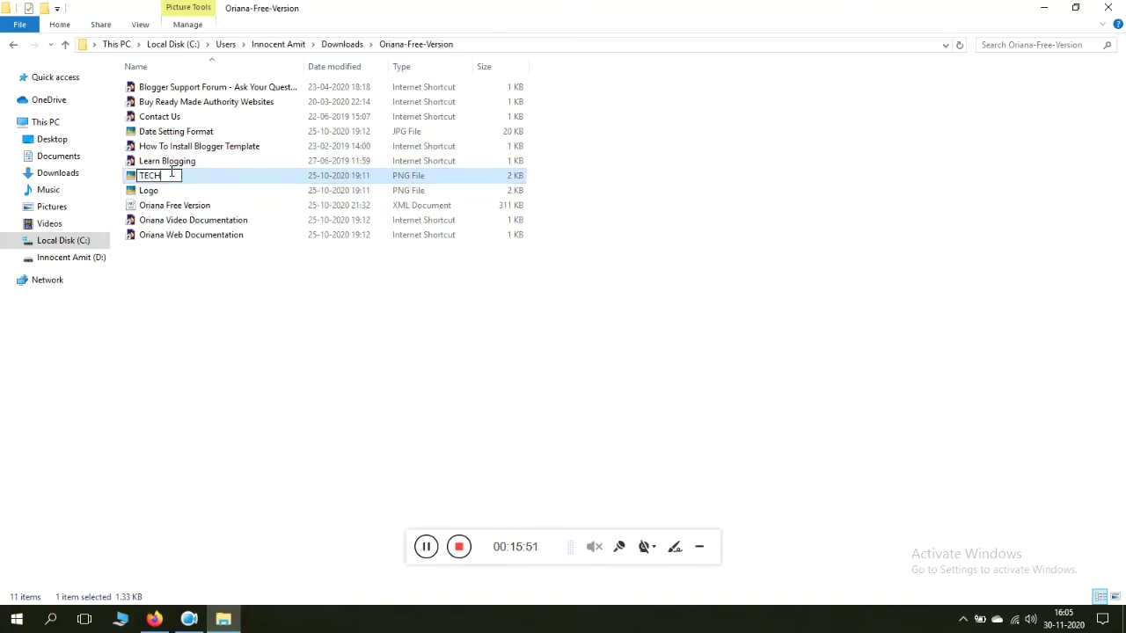
{"action": "key", "text": "Return"}
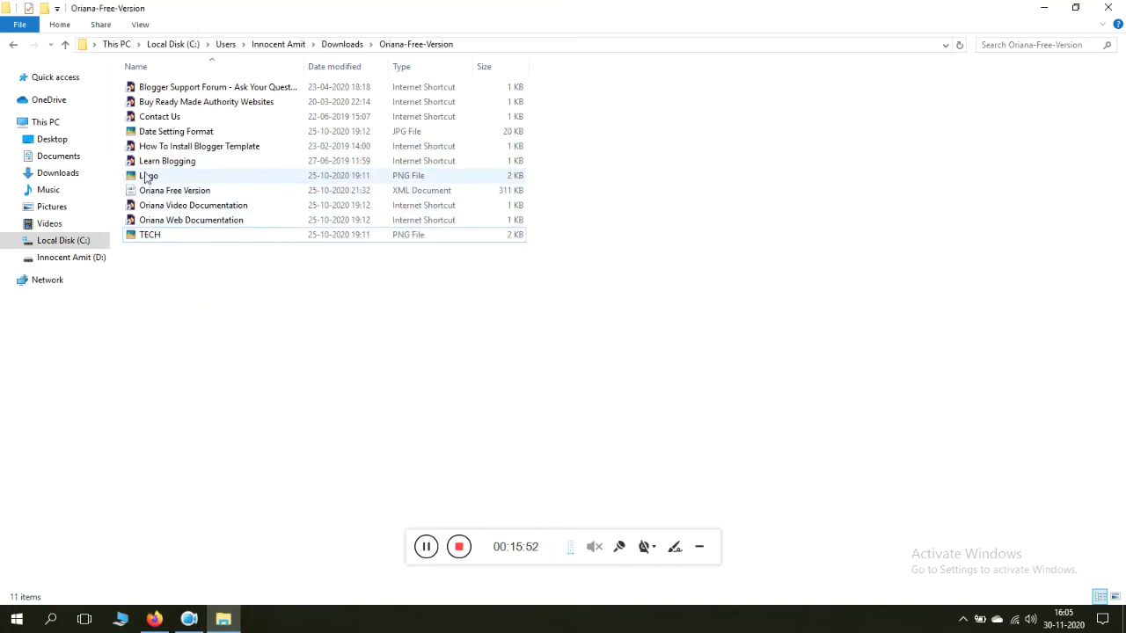
Step: Open the TECH image in Paint
{"action": "right_click", "coordinate": [151, 235]}
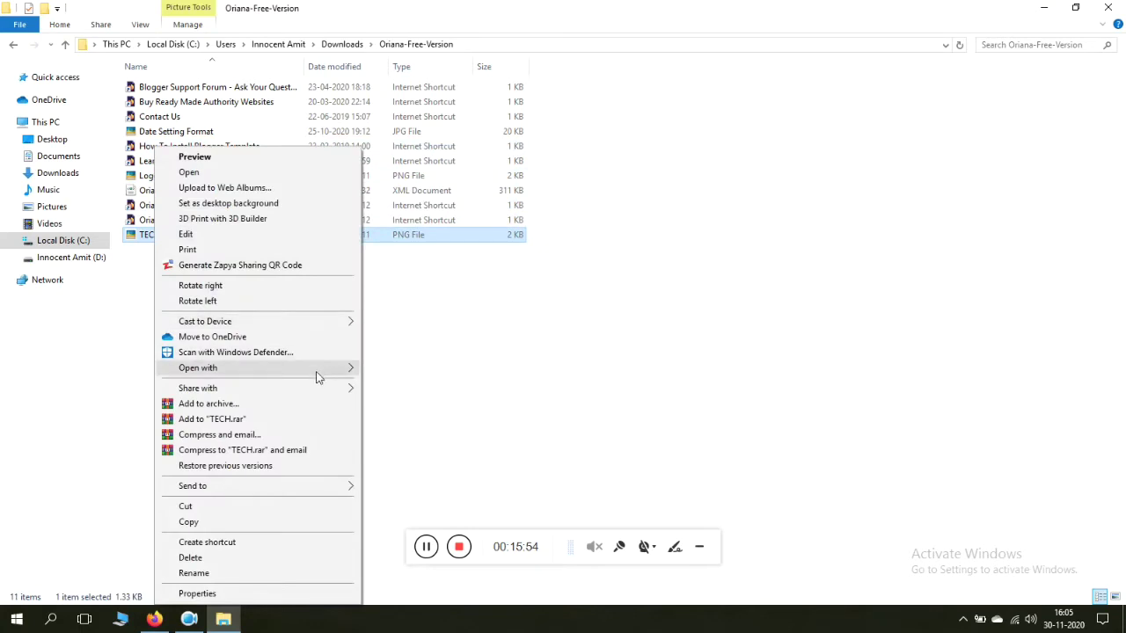
{"action": "mouse_move", "coordinate": [324, 369]}
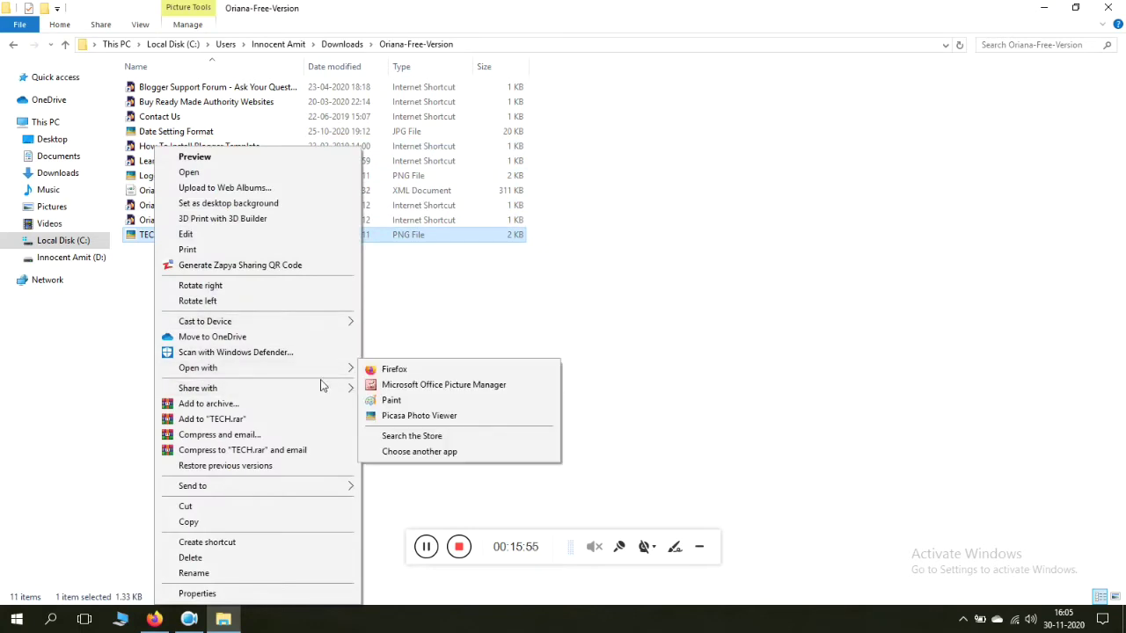
{"action": "left_click", "coordinate": [391, 401]}
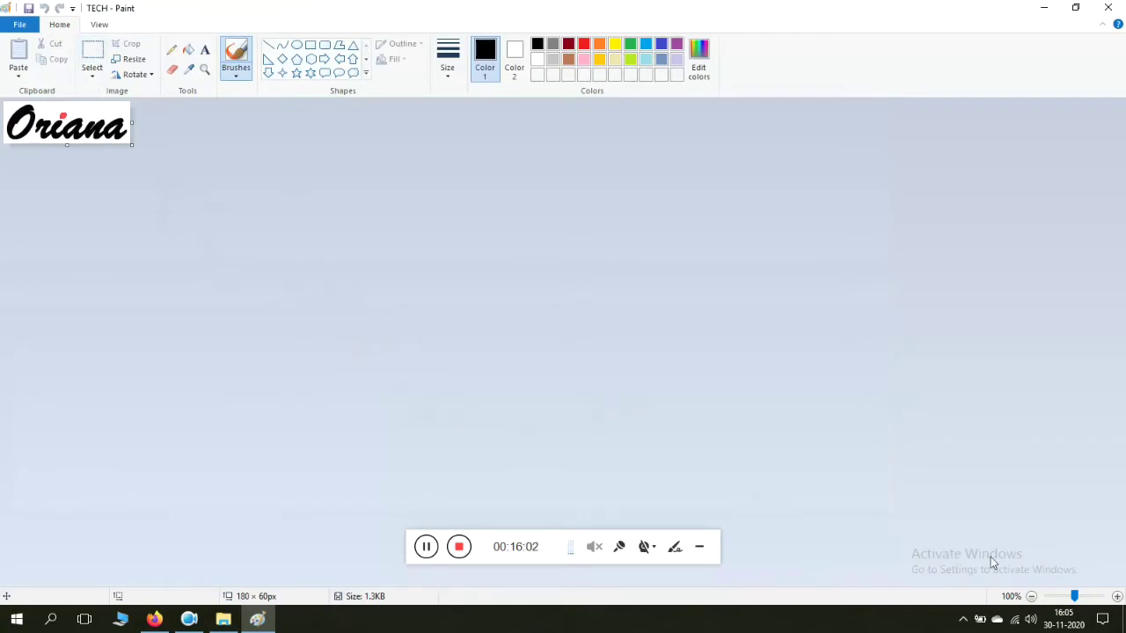
Step: Delete the old Oriana drawing and flood the blank canvas with red
{"action": "left_click", "coordinate": [1080, 597]}
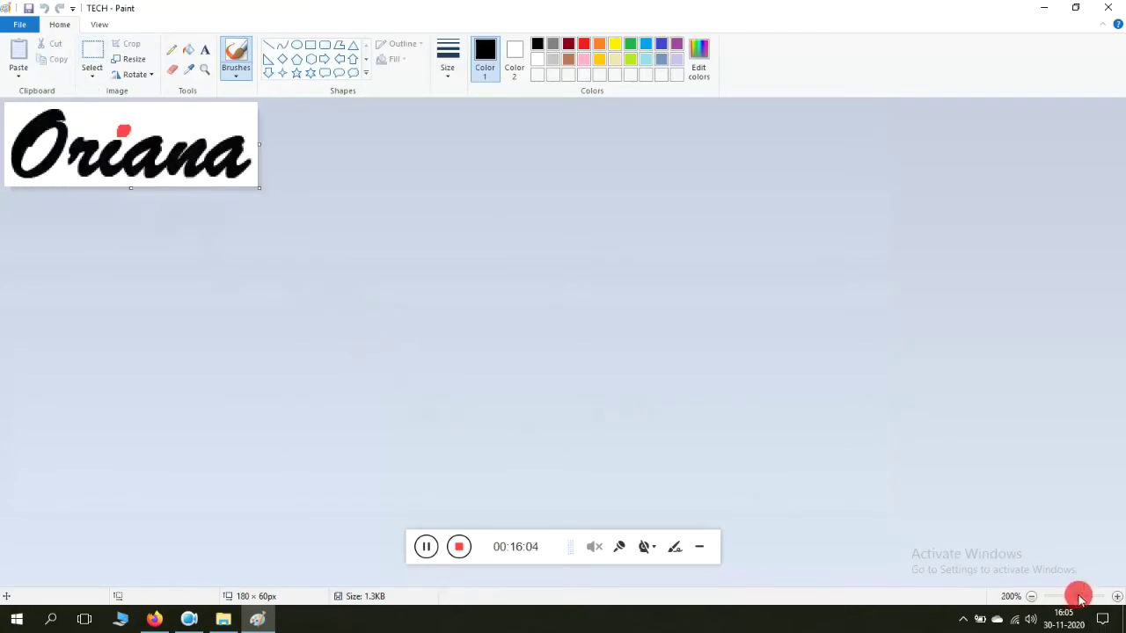
{"action": "left_click_drag", "start_coordinate": [1080, 597], "coordinate": [1088, 597]}
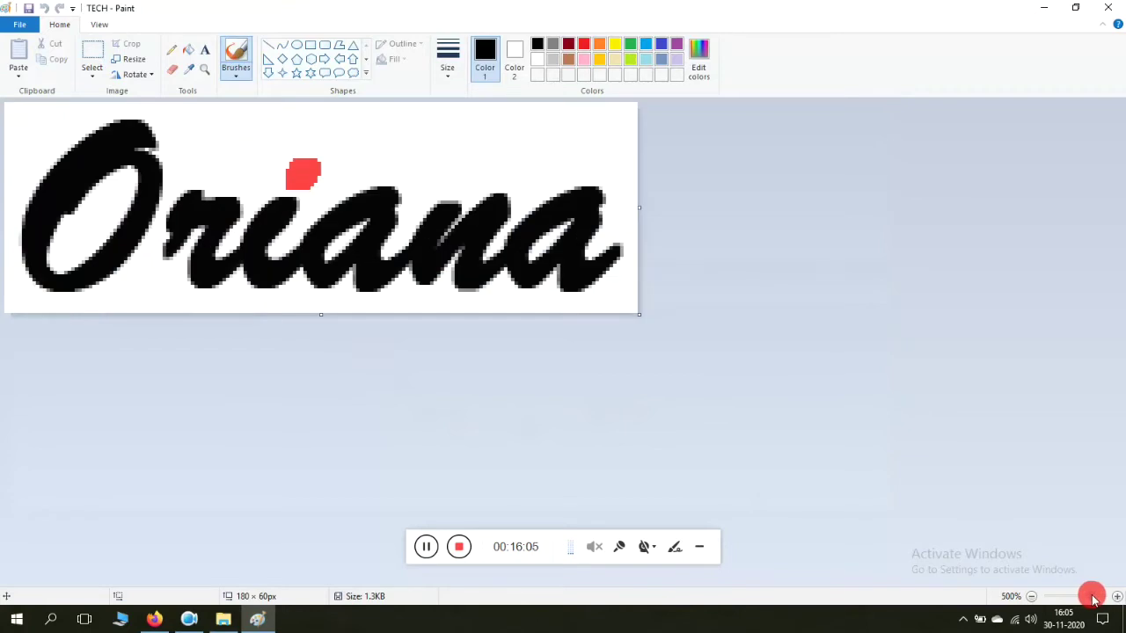
{"action": "left_click", "coordinate": [95, 52]}
{"action": "left_click_drag", "start_coordinate": [14, 107], "coordinate": [653, 318]}
{"action": "key", "text": "Delete"}
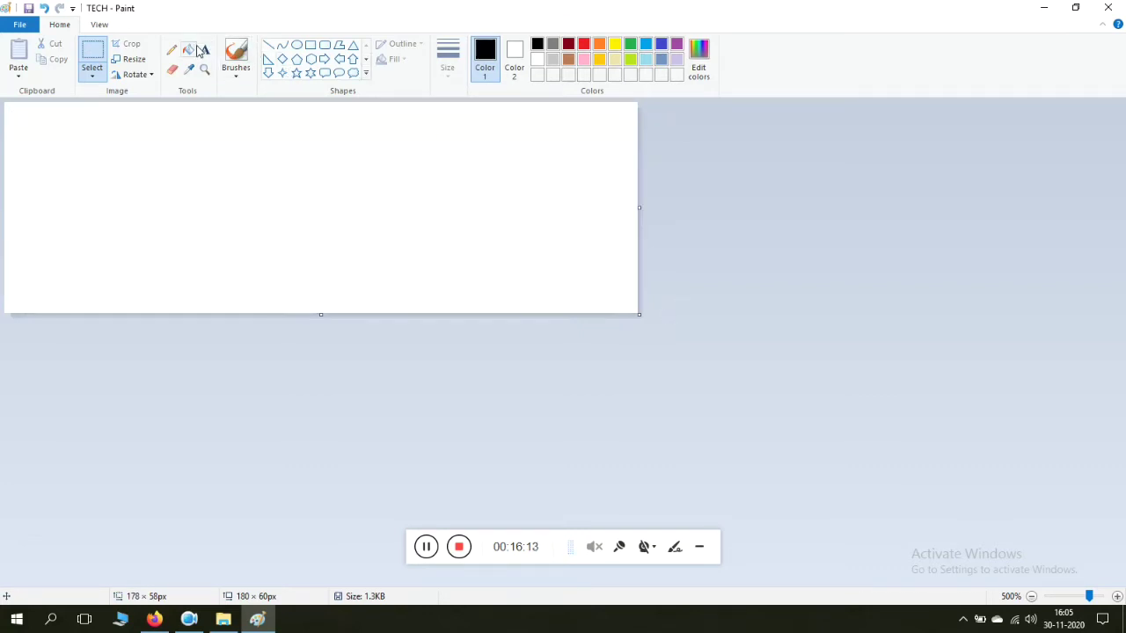
{"action": "left_click", "coordinate": [189, 50]}
{"action": "left_click", "coordinate": [583, 44]}
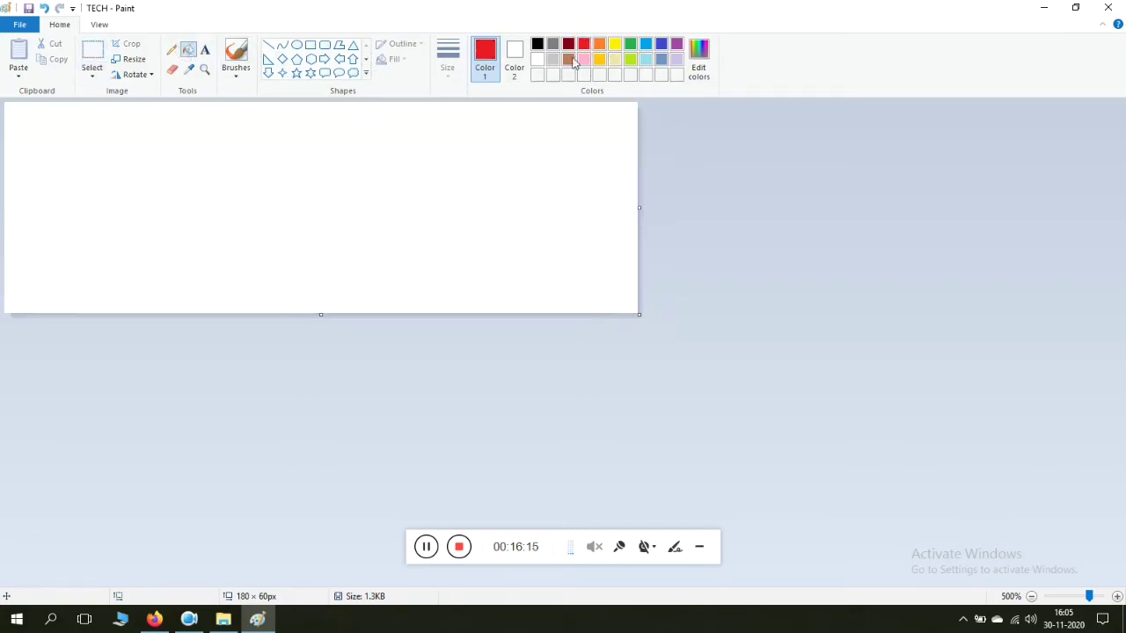
{"action": "left_click", "coordinate": [330, 167]}
Step: Place yellow 'TECH NEWS' text on the red banner, then close Paint and return to Blogger
{"action": "left_click", "coordinate": [205, 51]}
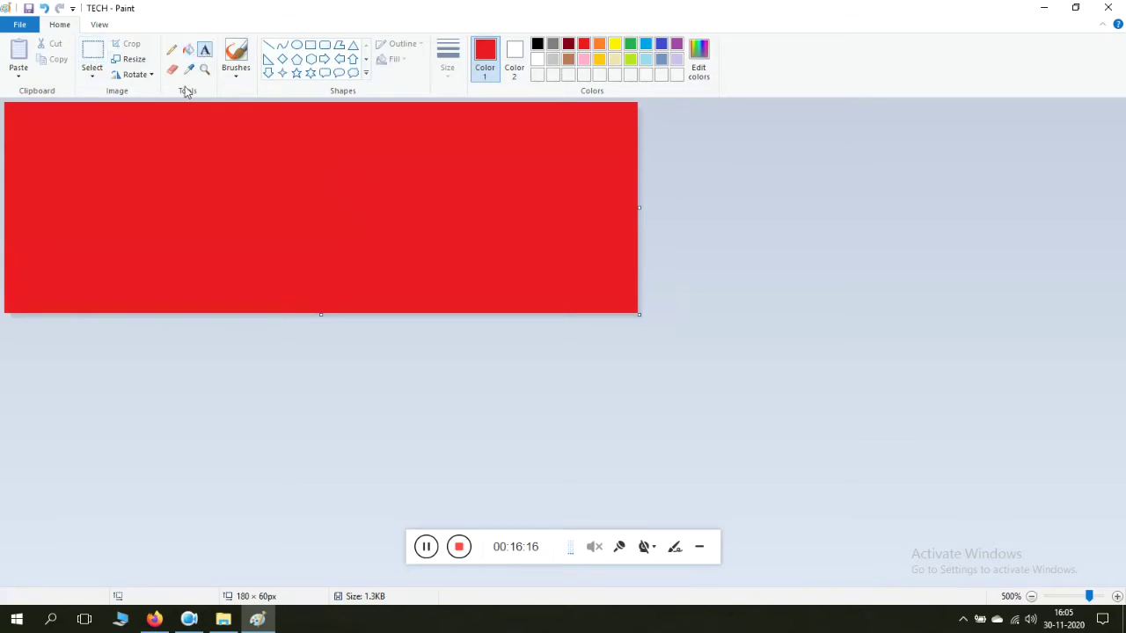
{"action": "left_click_drag", "start_coordinate": [10, 118], "coordinate": [607, 290]}
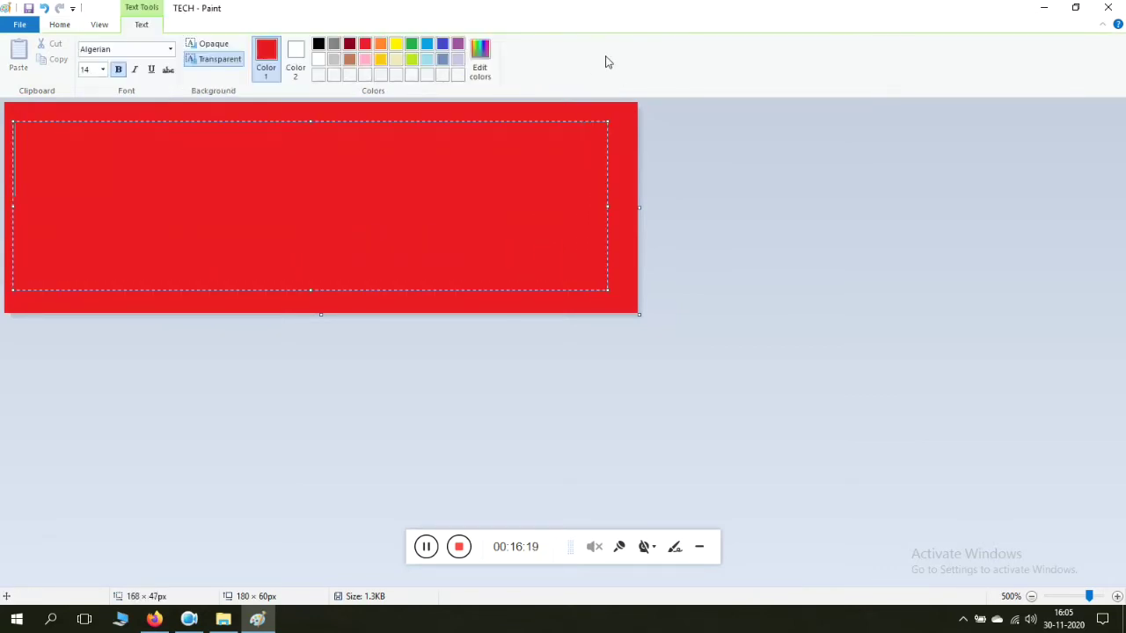
{"action": "left_click", "coordinate": [395, 45]}
{"action": "type", "text": "TEC"}
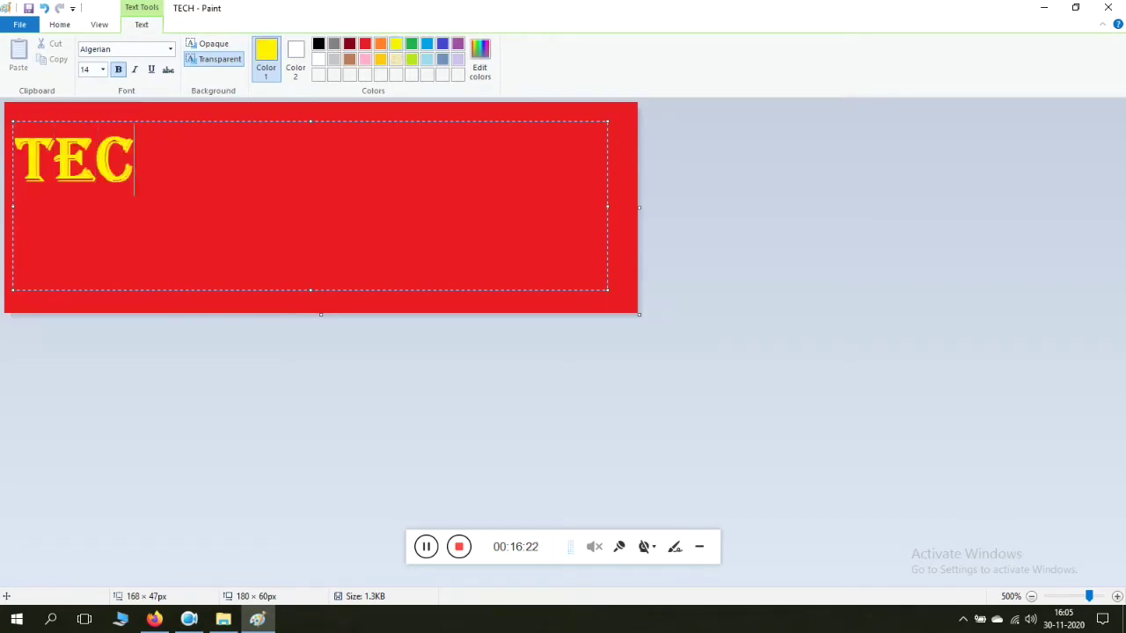
{"action": "type", "text": "H NEWS"}
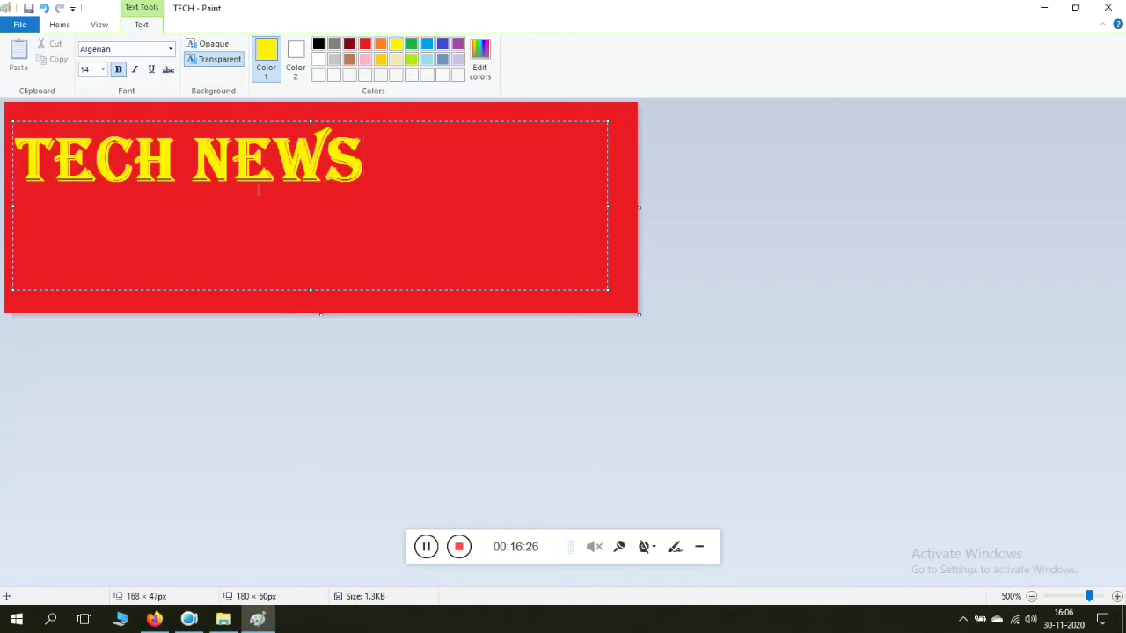
{"action": "left_click_drag", "start_coordinate": [242, 122], "coordinate": [273, 145]}
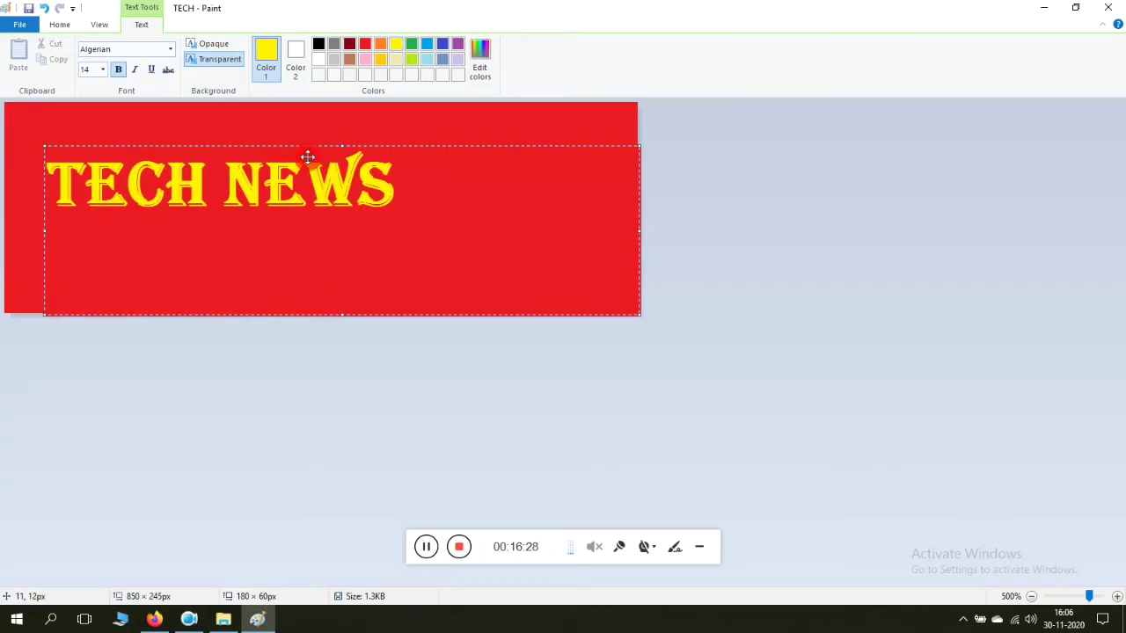
{"action": "left_click_drag", "start_coordinate": [45, 231], "coordinate": [209, 232]}
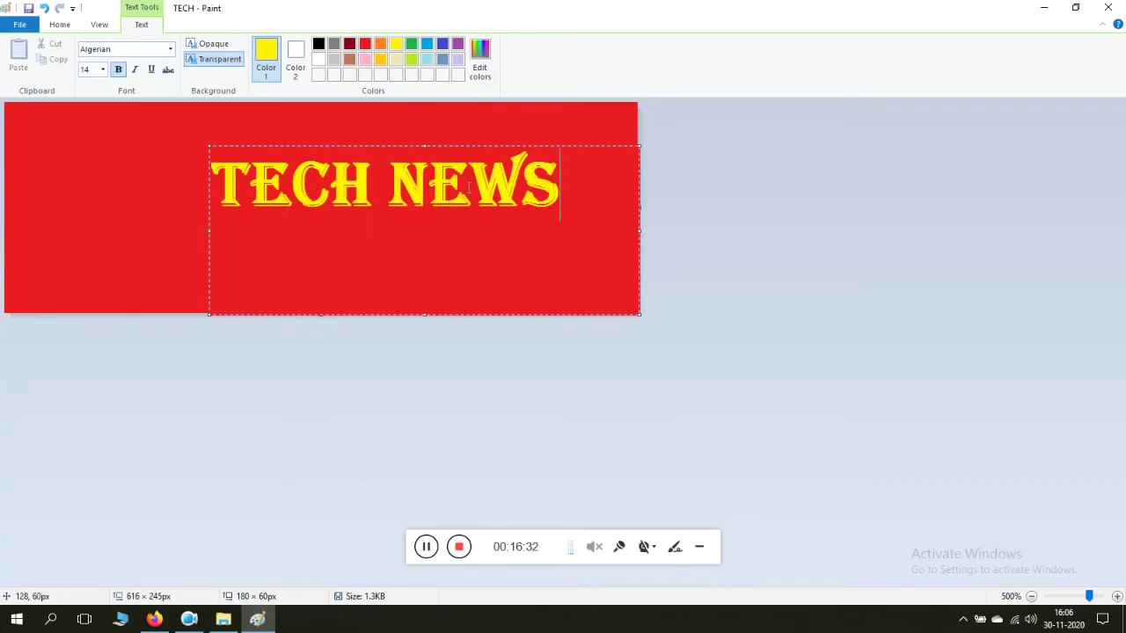
{"action": "left_click_drag", "start_coordinate": [471, 147], "coordinate": [332, 148]}
{"action": "left_click", "coordinate": [574, 205]}
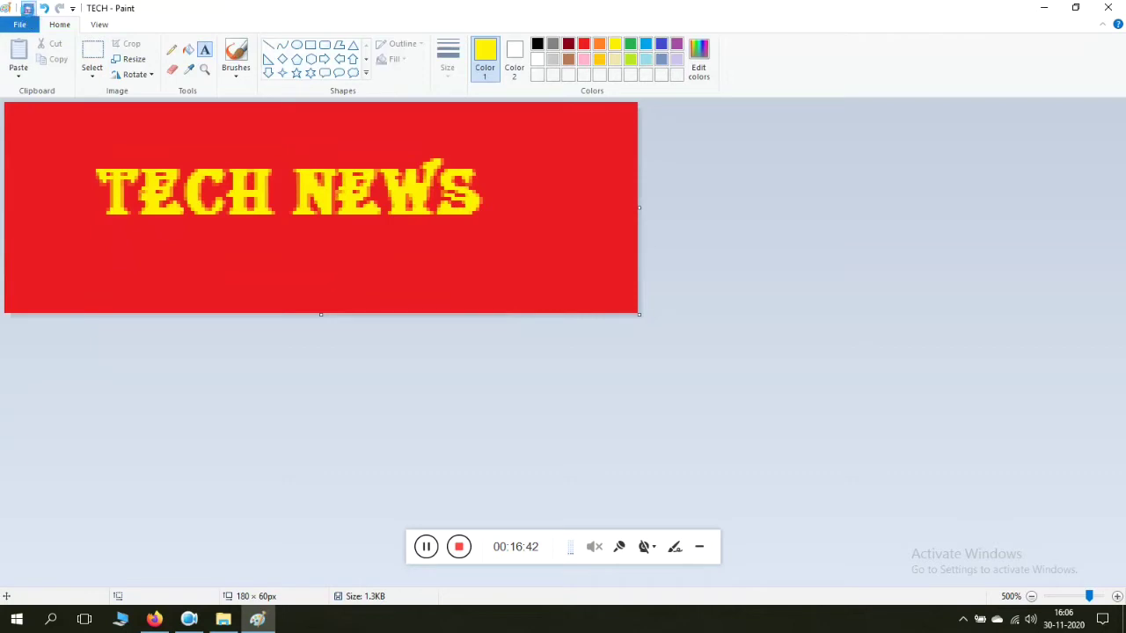
{"action": "left_click", "coordinate": [1108, 8]}
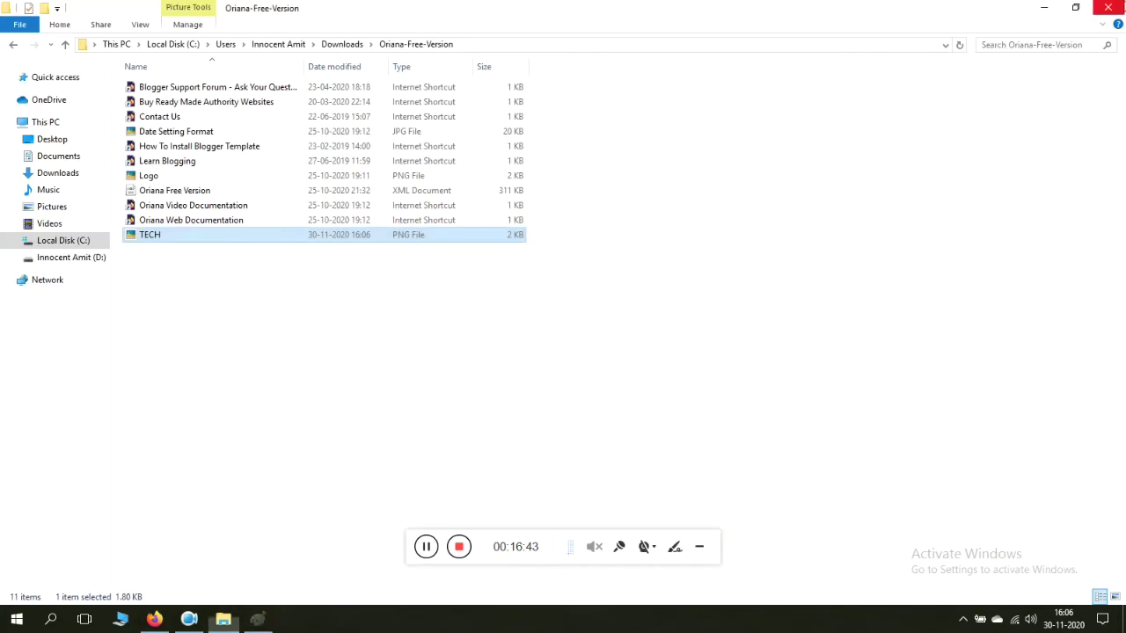
{"action": "left_click", "coordinate": [154, 619]}
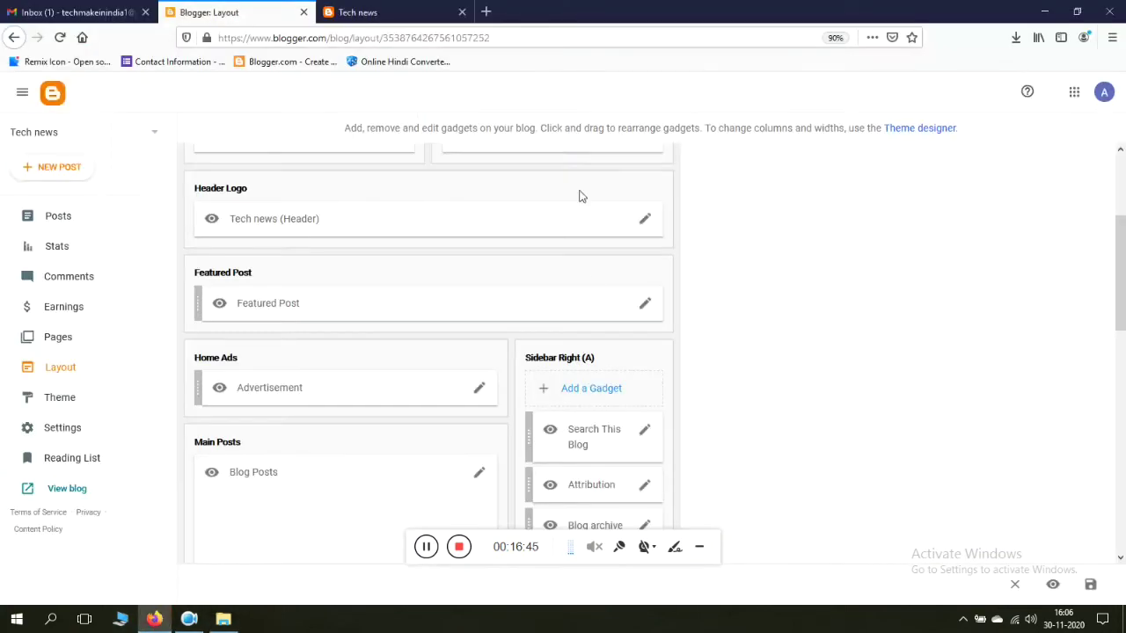
Step: Swap the Header Logo image for TECH.png, save, and reload the live blog to check
{"action": "left_click", "coordinate": [645, 224]}
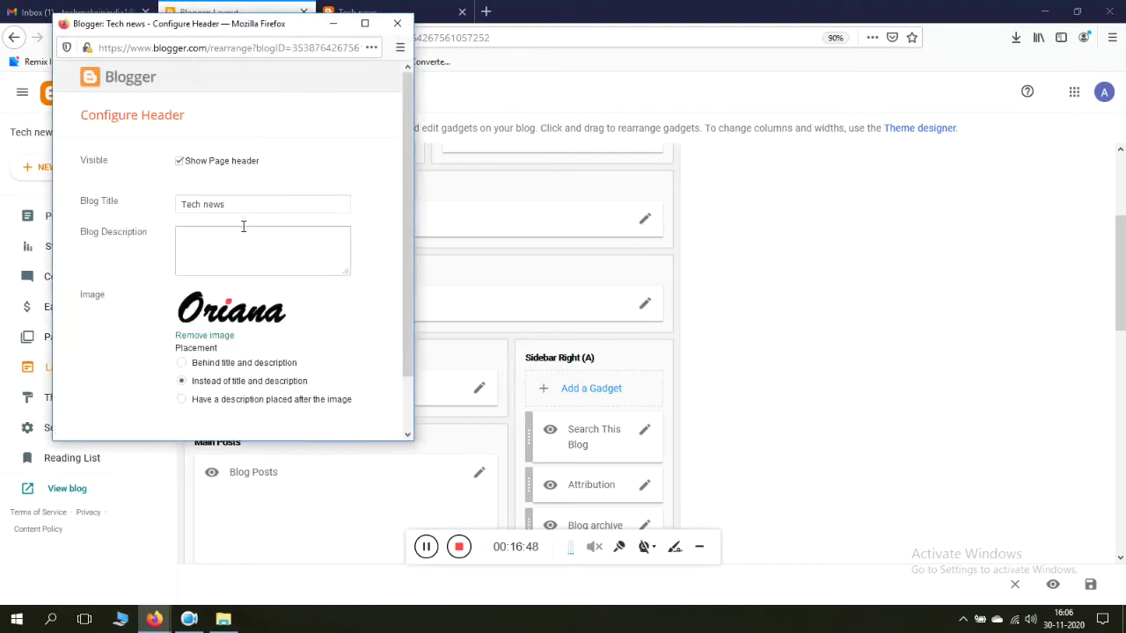
{"action": "left_click", "coordinate": [220, 335]}
{"action": "left_click", "coordinate": [219, 313]}
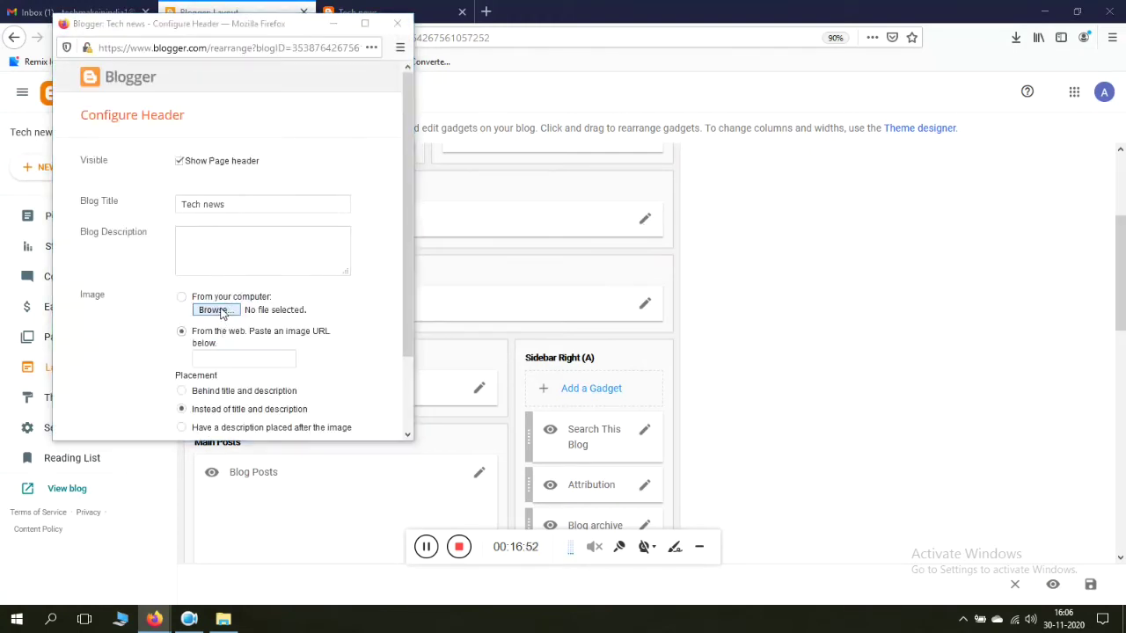
{"action": "left_click", "coordinate": [207, 280]}
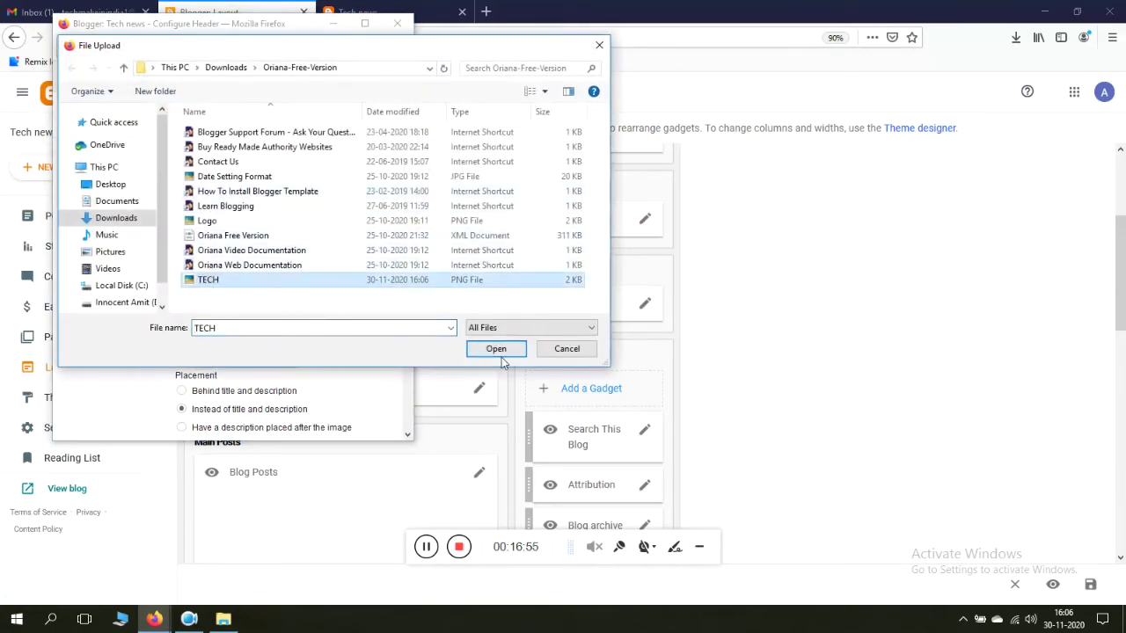
{"action": "left_click", "coordinate": [498, 352]}
{"action": "scroll", "coordinate": [153, 369], "scroll_direction": "down", "scroll_amount": 3}
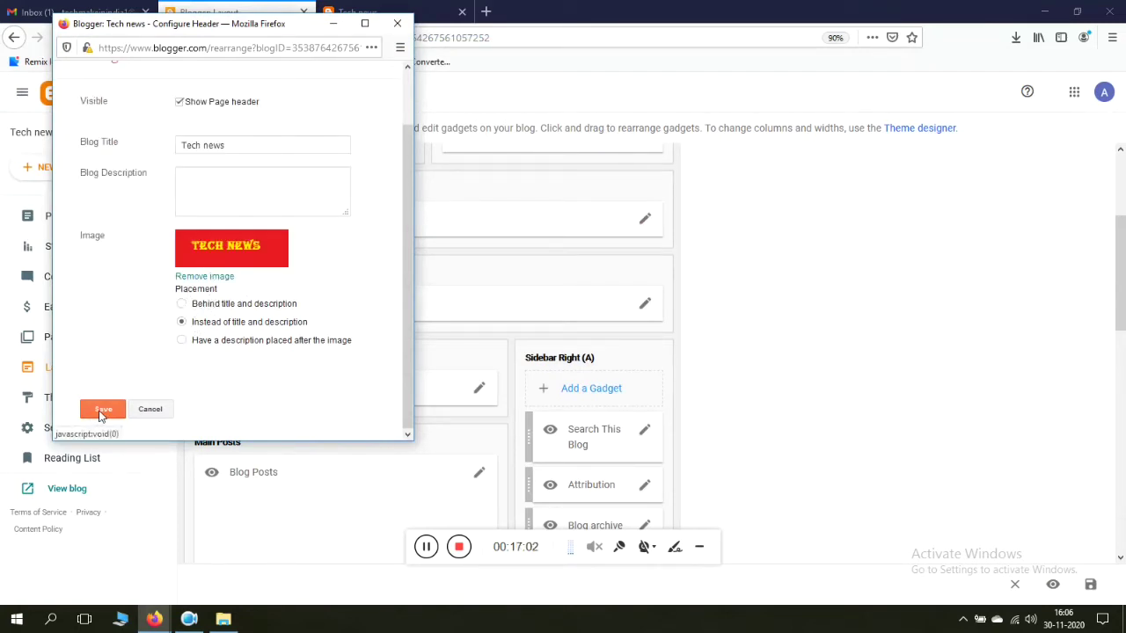
{"action": "left_click", "coordinate": [101, 413]}
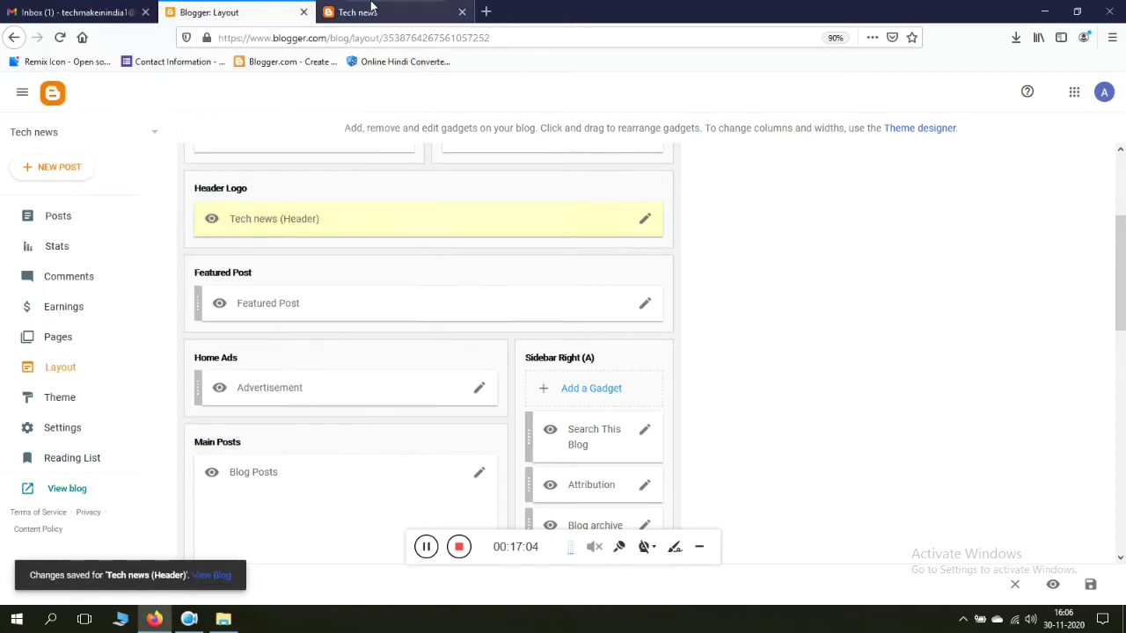
{"action": "left_click", "coordinate": [370, 13]}
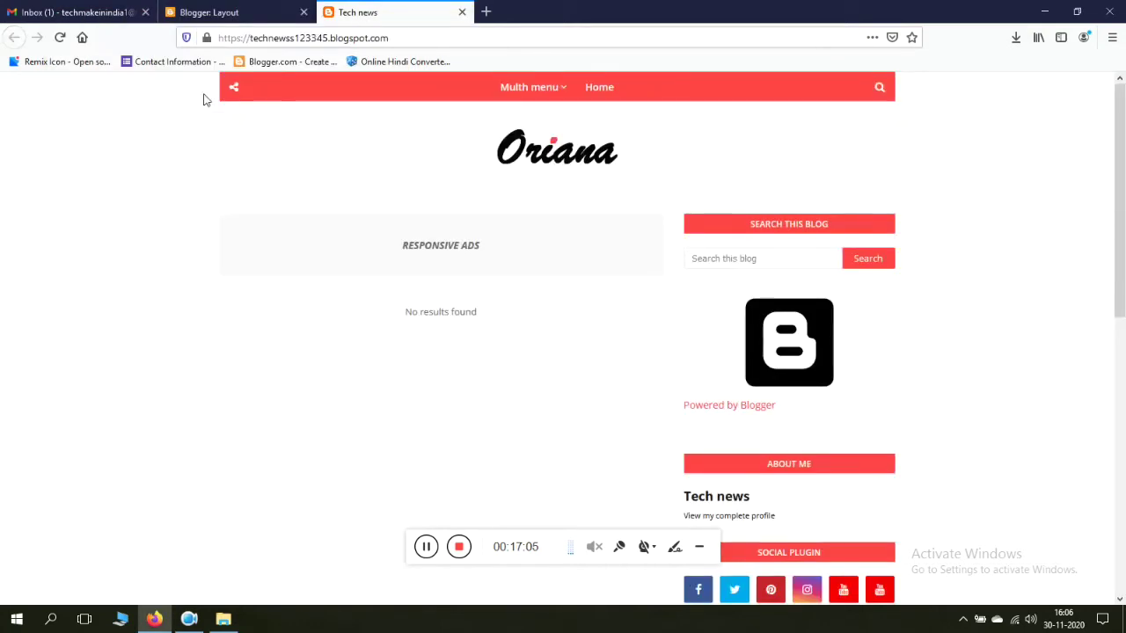
{"action": "left_click", "coordinate": [58, 38]}
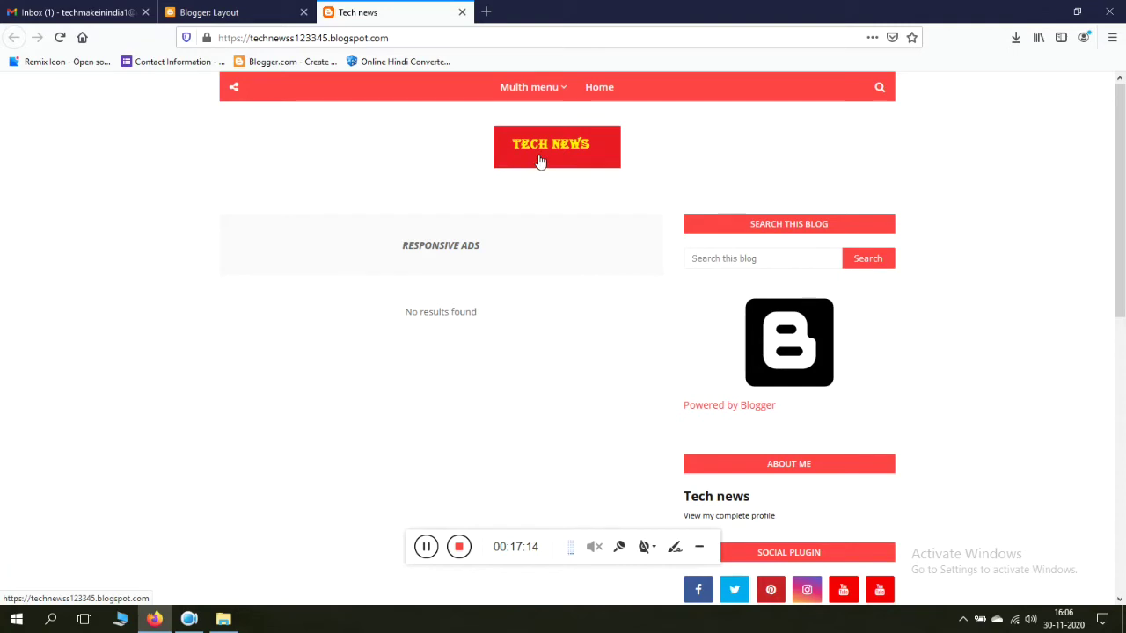
Step: Reopen the TECH image in Paint from its folder
{"action": "left_click", "coordinate": [223, 620]}
{"action": "right_click", "coordinate": [173, 246]}
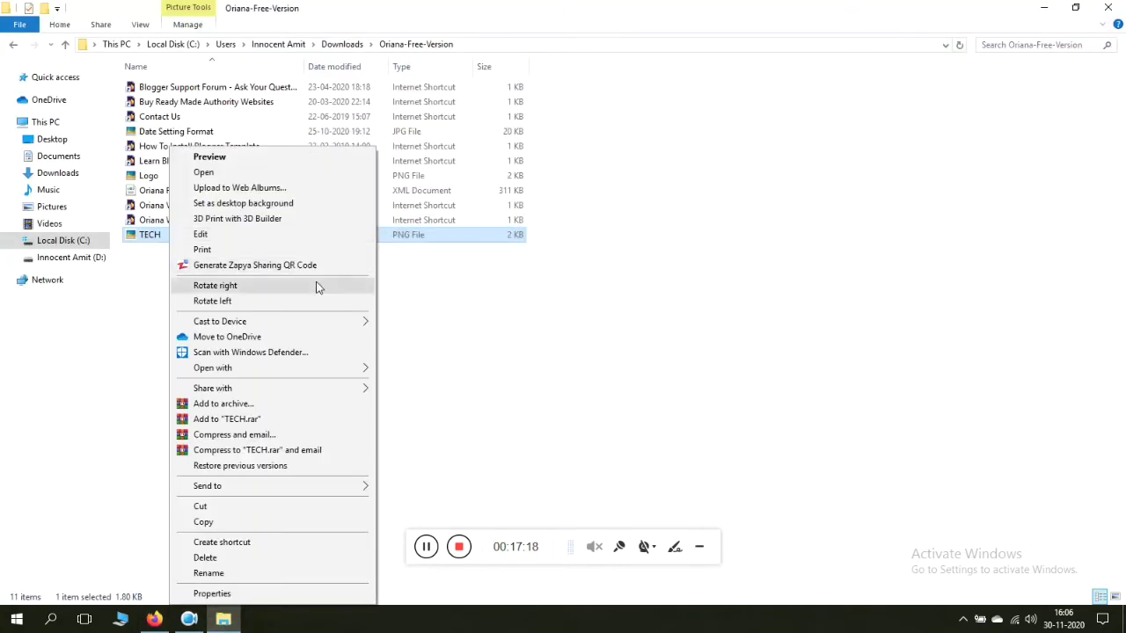
{"action": "mouse_move", "coordinate": [349, 372]}
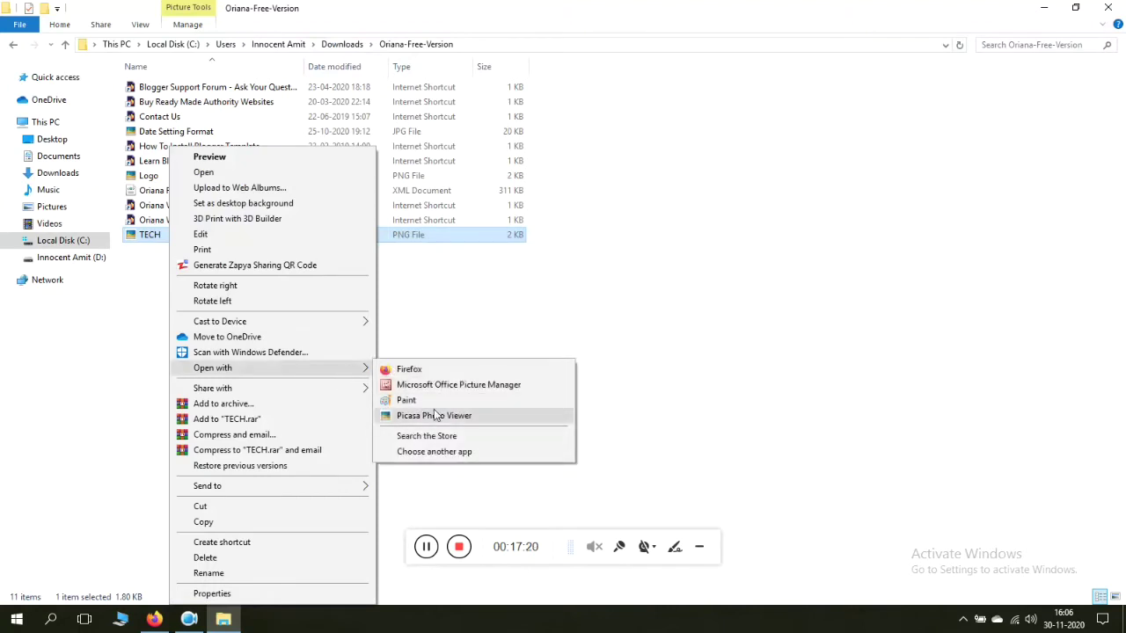
{"action": "left_click", "coordinate": [405, 400]}
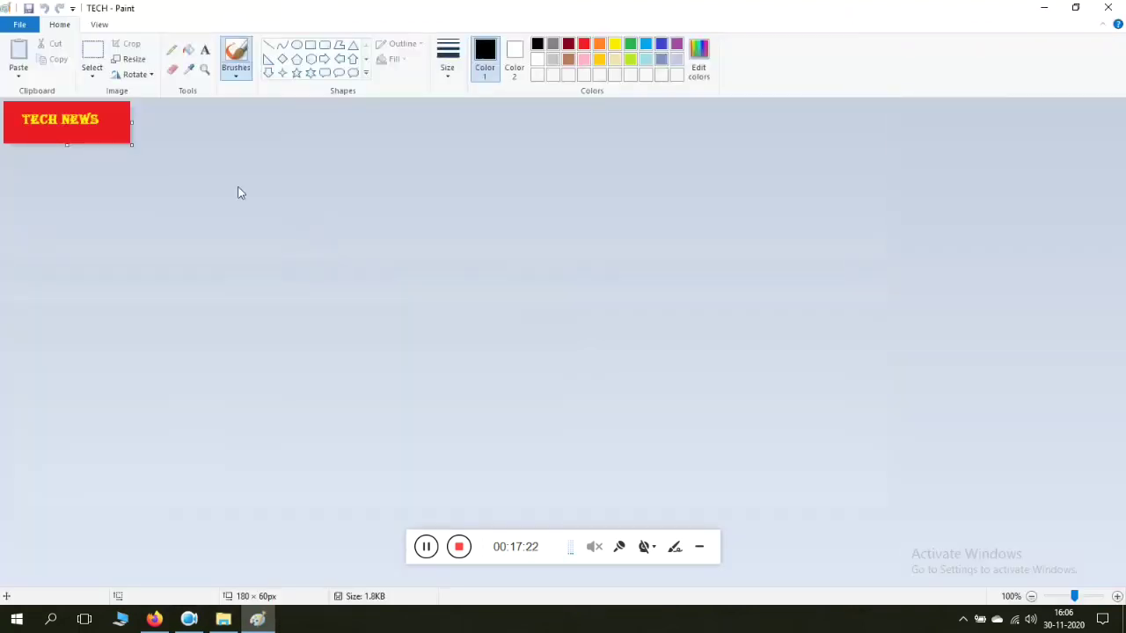
Step: Delete the TECH NEWS lettering, fill the red background with white, and save the image
{"action": "scroll", "coordinate": [224, 277], "scroll_direction": "up", "scroll_amount": 4}
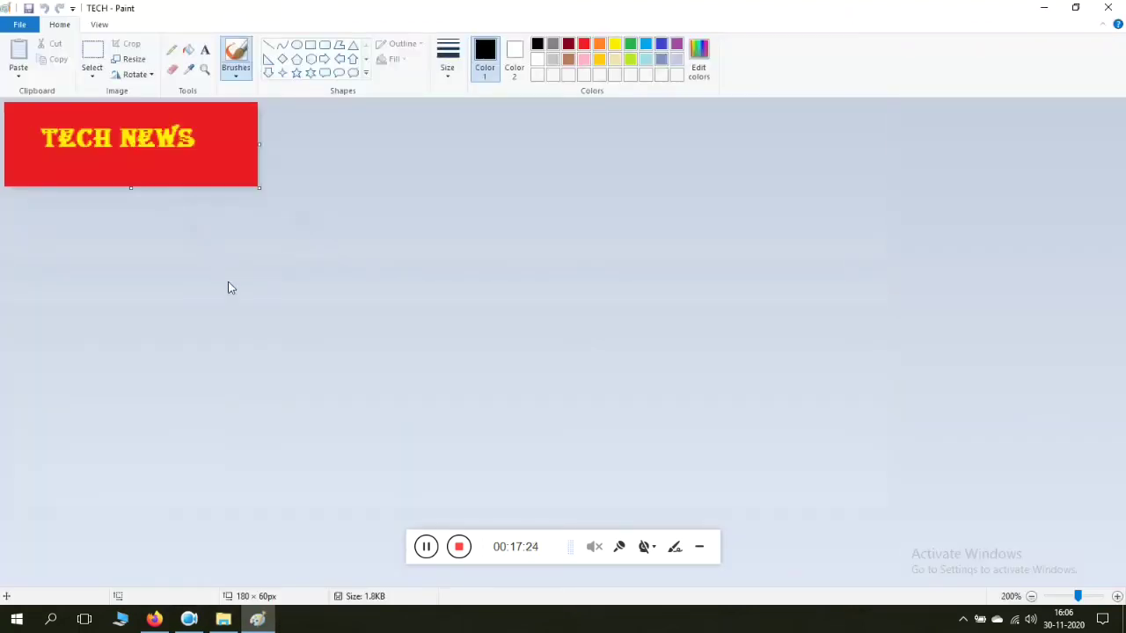
{"action": "left_click", "coordinate": [93, 55]}
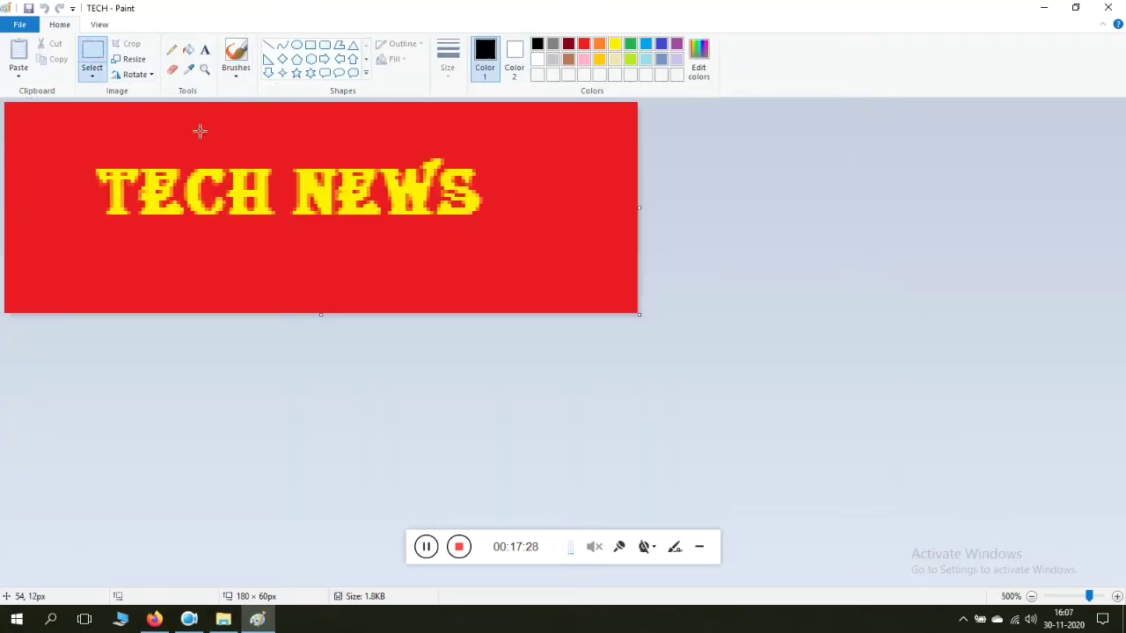
{"action": "left_click_drag", "start_coordinate": [79, 144], "coordinate": [526, 251]}
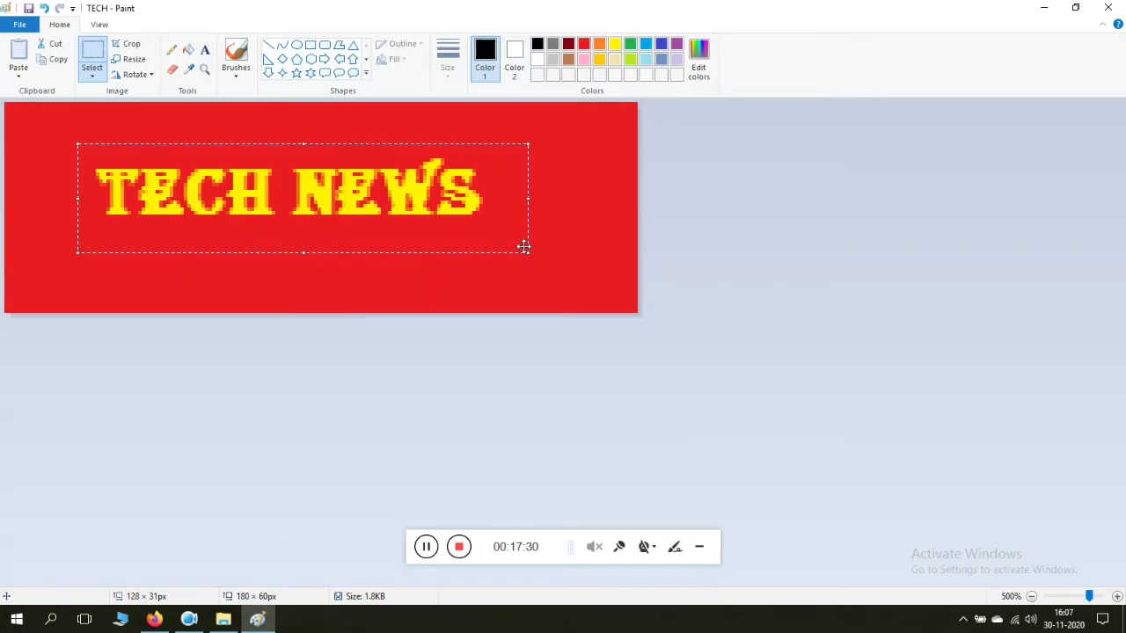
{"action": "key", "text": "Delete"}
{"action": "left_click", "coordinate": [187, 55]}
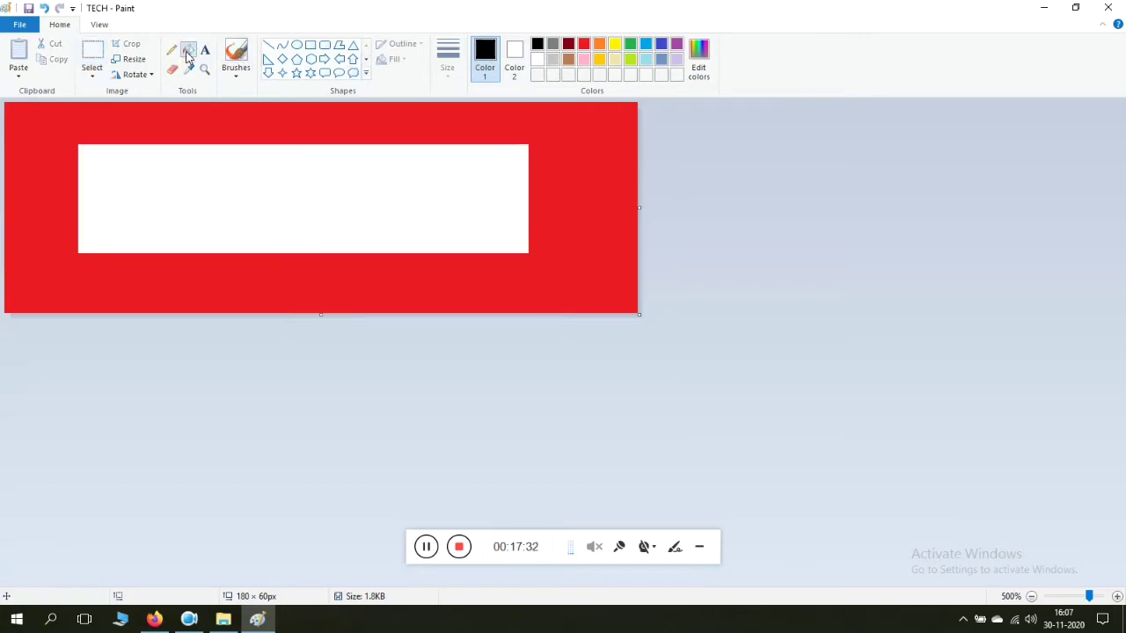
{"action": "left_click", "coordinate": [537, 58]}
{"action": "left_click", "coordinate": [563, 113]}
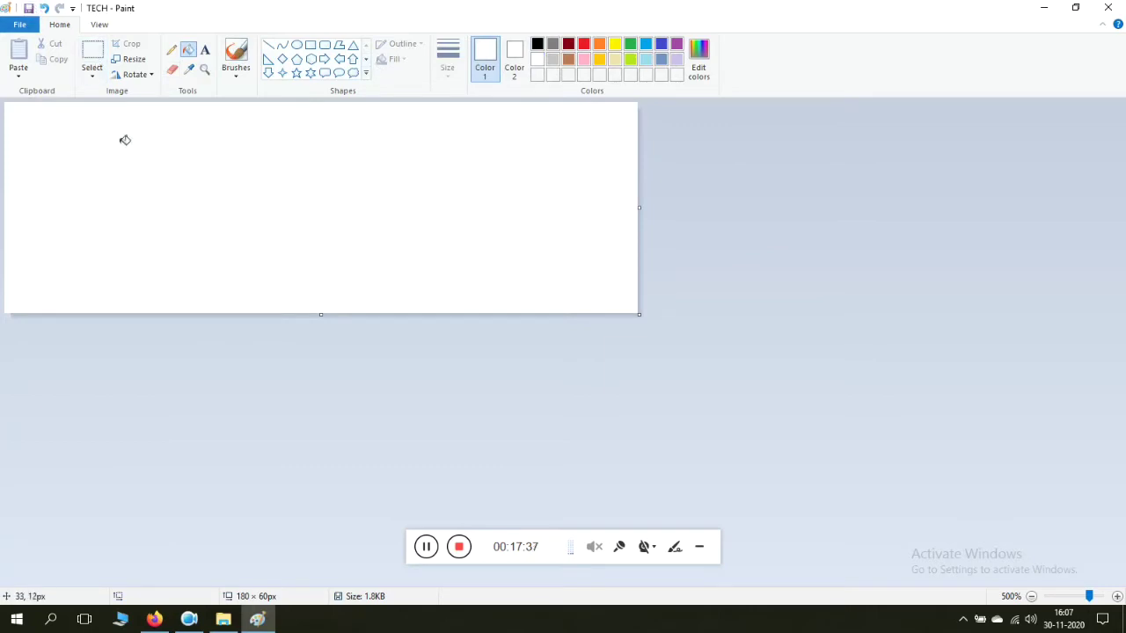
{"action": "left_click", "coordinate": [28, 8]}
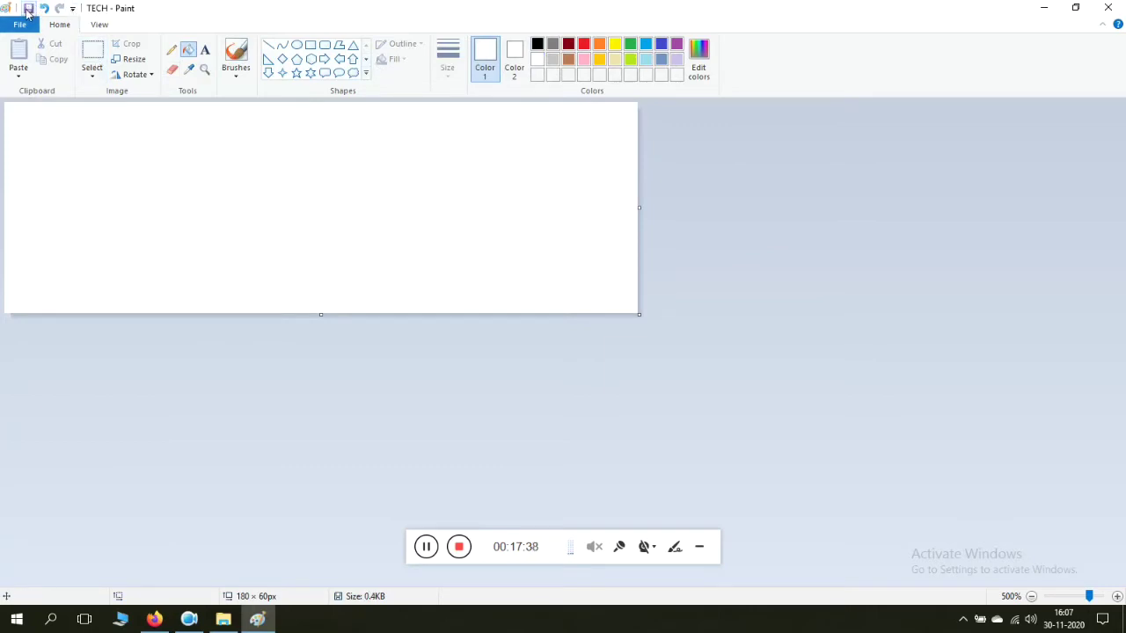
Step: Write yellow 'TECH NEWS' with 'HERE' on a second line across the white banner
{"action": "left_click", "coordinate": [204, 49]}
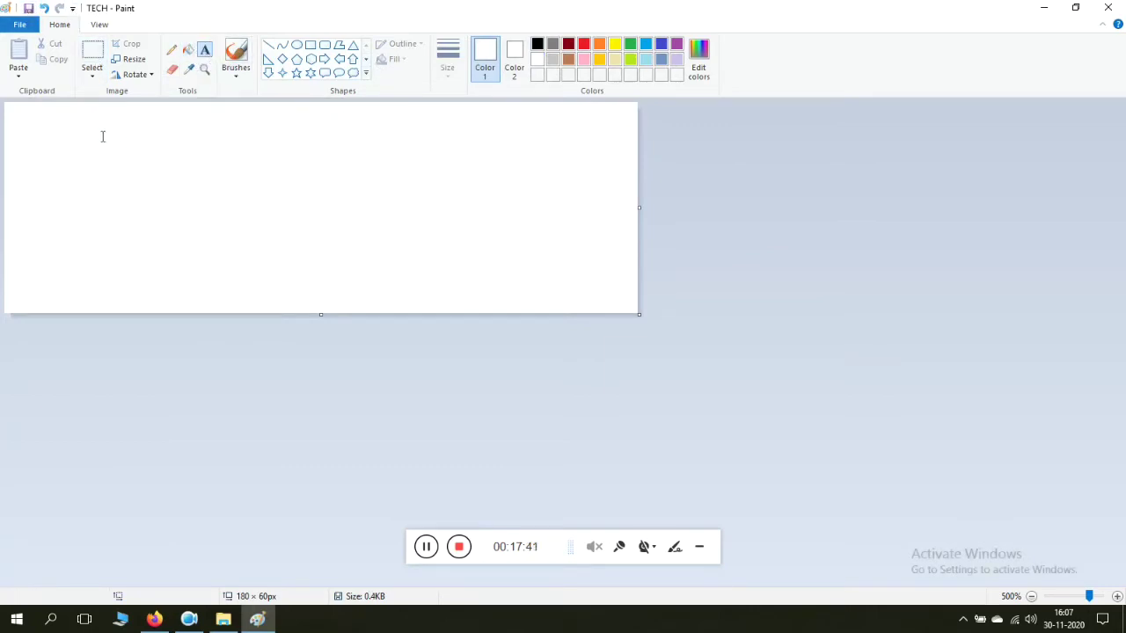
{"action": "left_click_drag", "start_coordinate": [62, 130], "coordinate": [613, 267]}
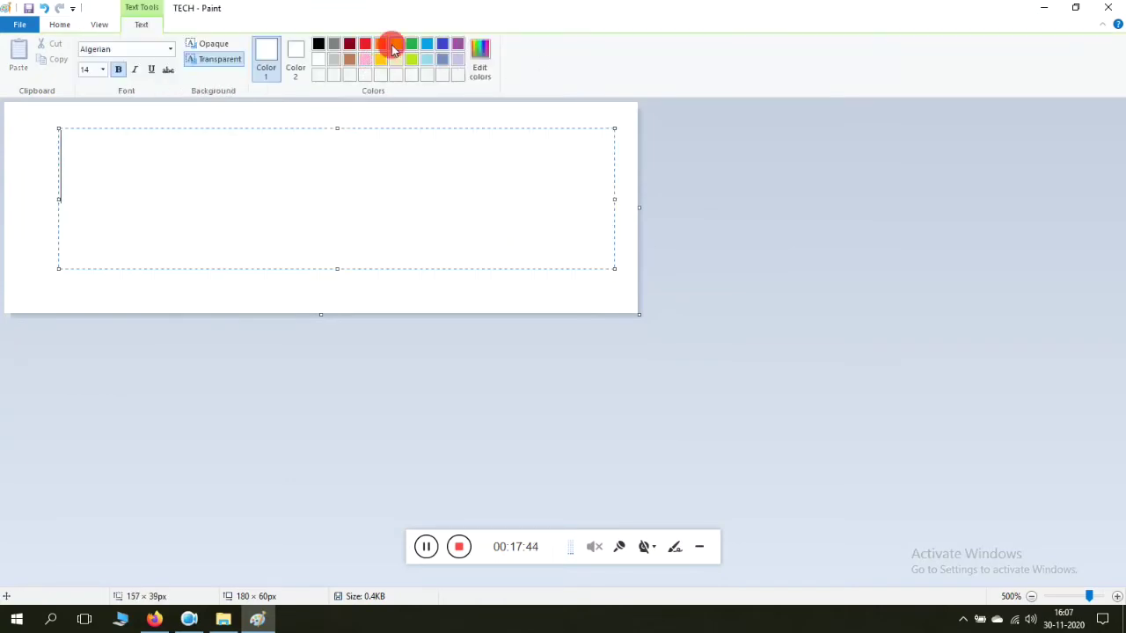
{"action": "left_click", "coordinate": [395, 44]}
{"action": "type", "text": "TTE"}
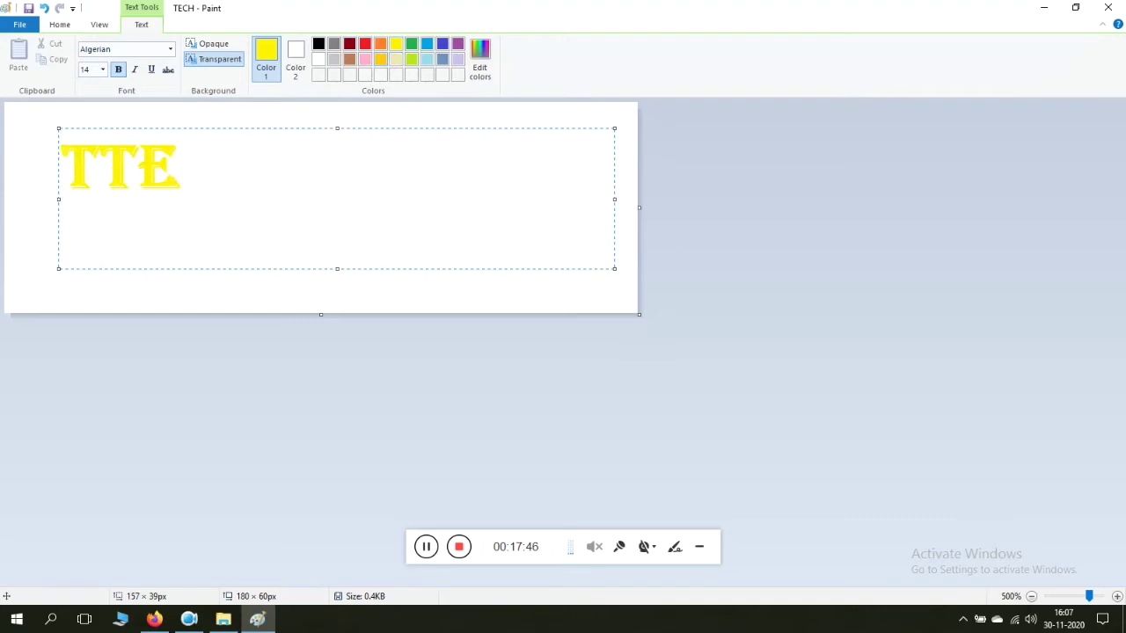
{"action": "key", "text": "BackSpace"}
{"action": "key", "text": "BackSpace"}
{"action": "type", "text": "CH"}
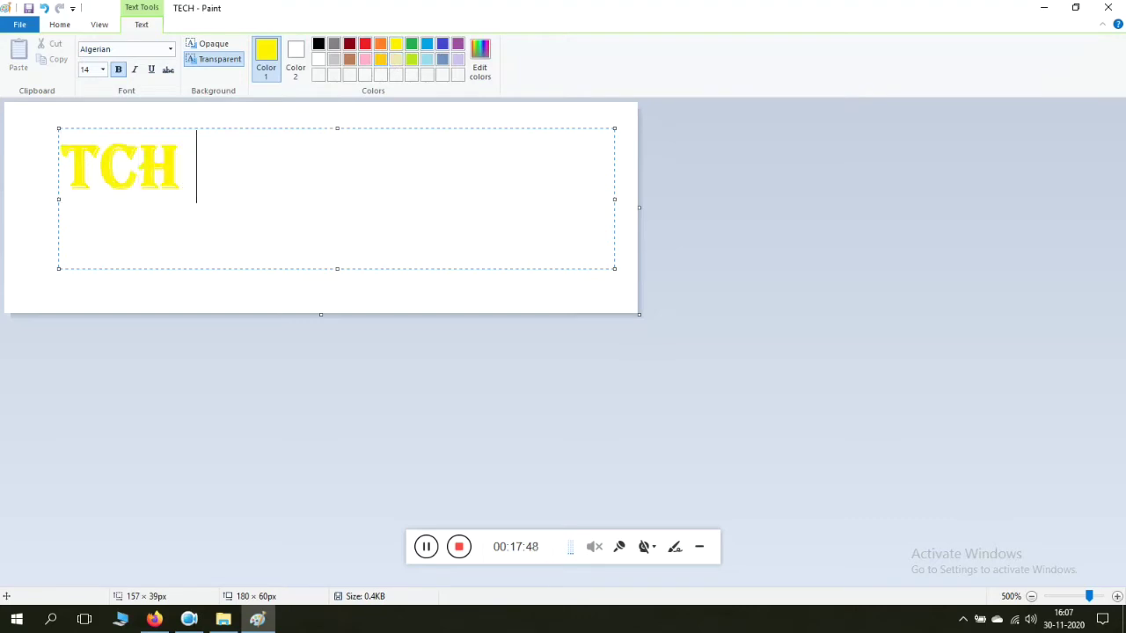
{"action": "key", "text": "BackSpace"}
{"action": "key", "text": "BackSpace"}
{"action": "key", "text": "BackSpace"}
{"action": "type", "text": "ECH"}
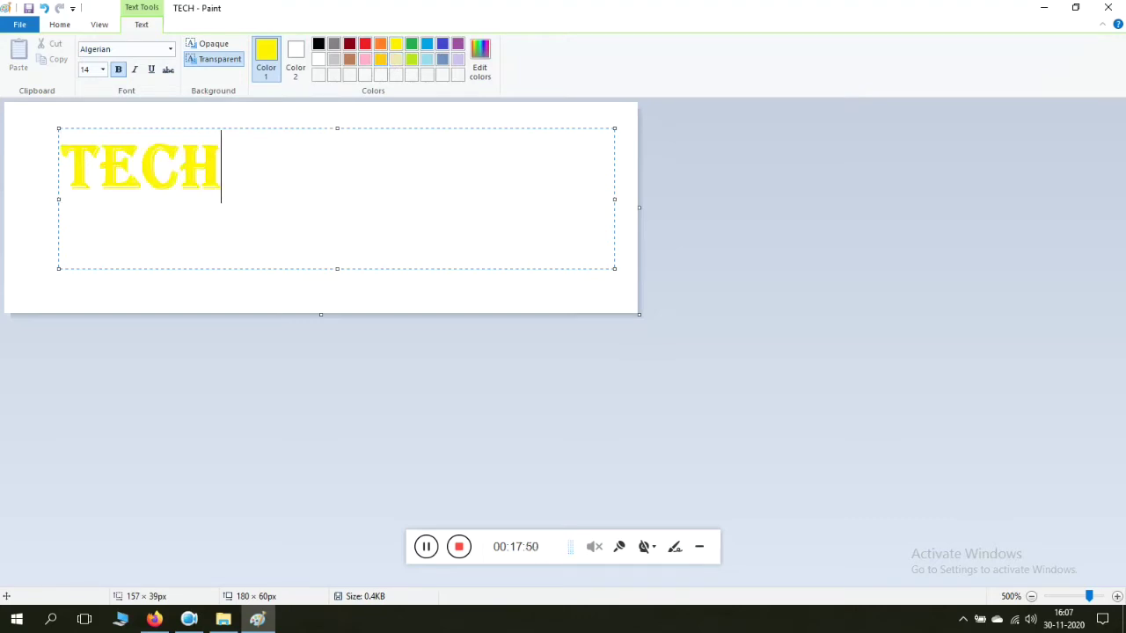
{"action": "type", "text": " NEWSS"}
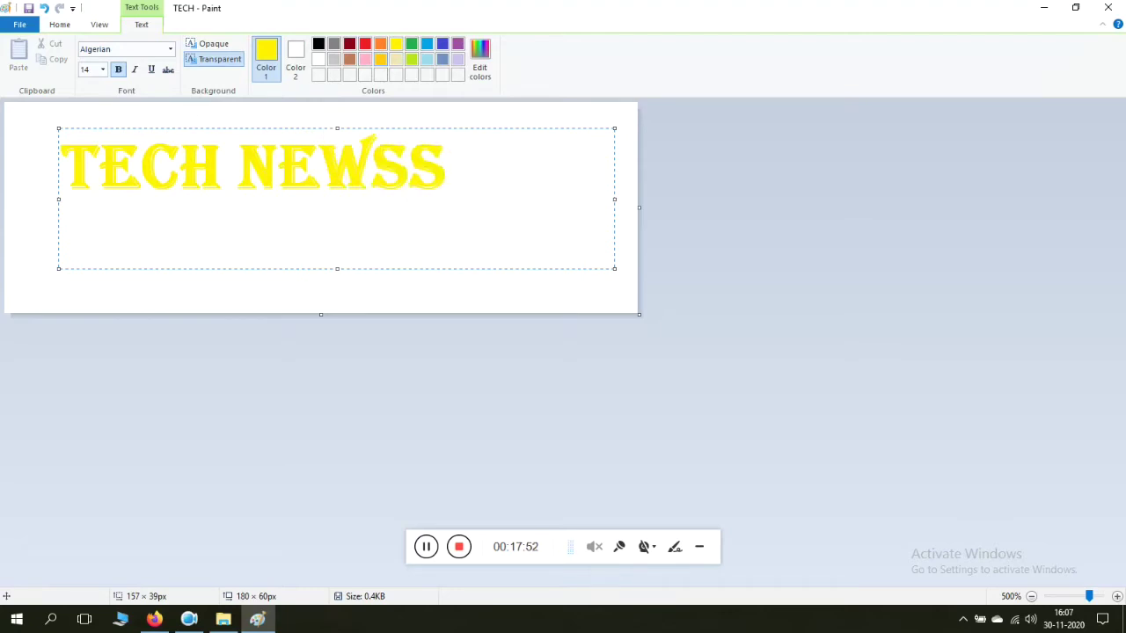
{"action": "key", "text": "BackSpace"}
{"action": "key", "text": "Return"}
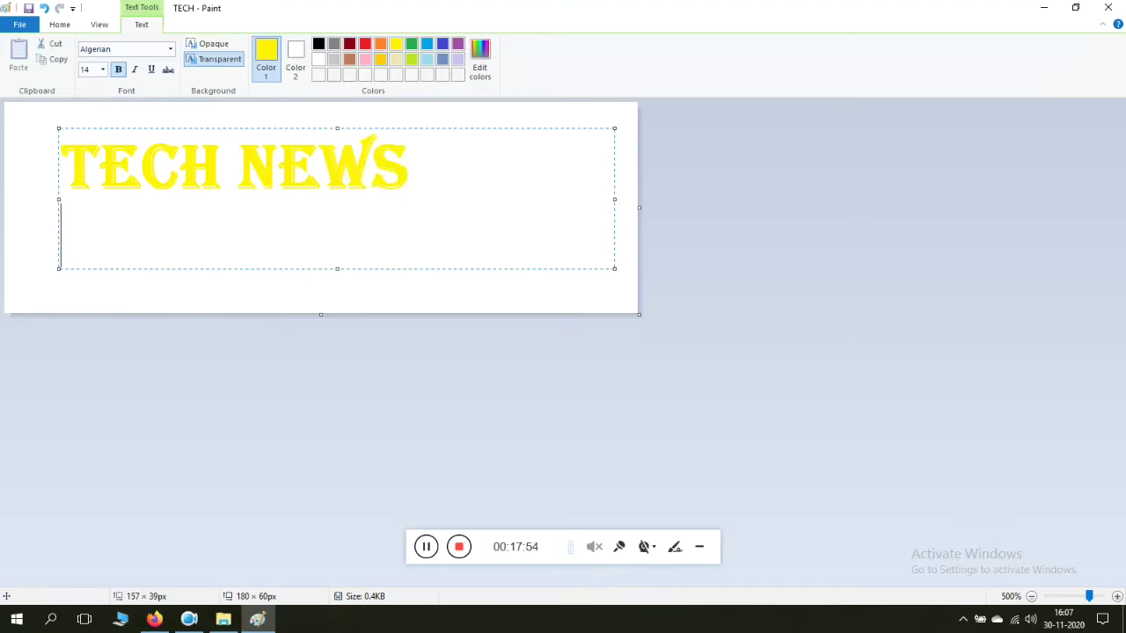
{"action": "type", "text": "HERE"}
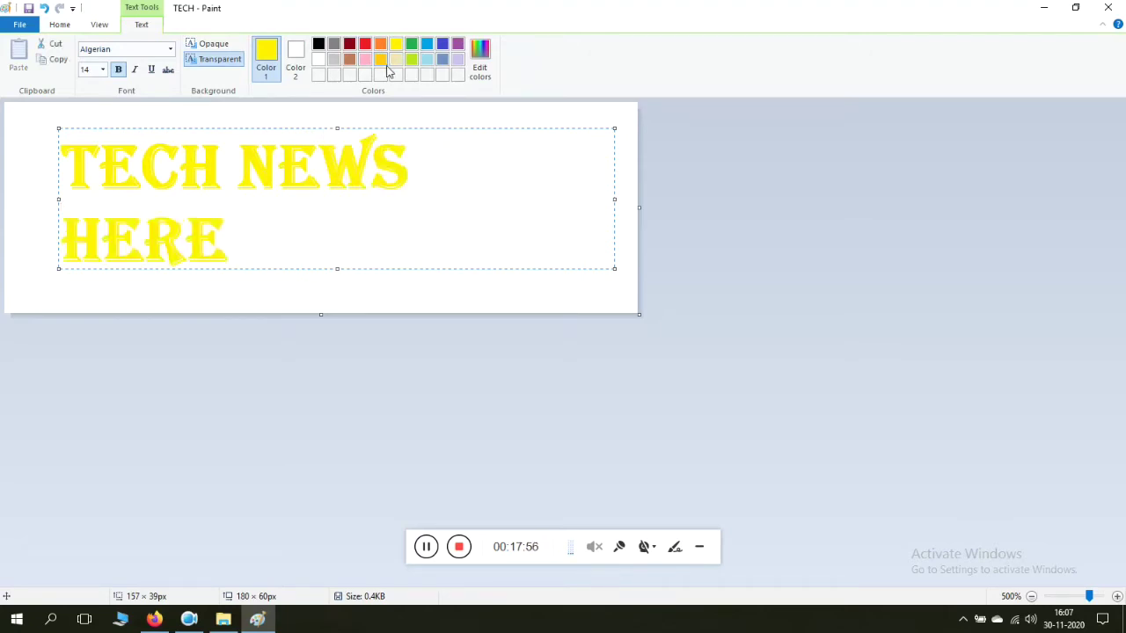
{"action": "left_click_drag", "start_coordinate": [419, 130], "coordinate": [408, 129]}
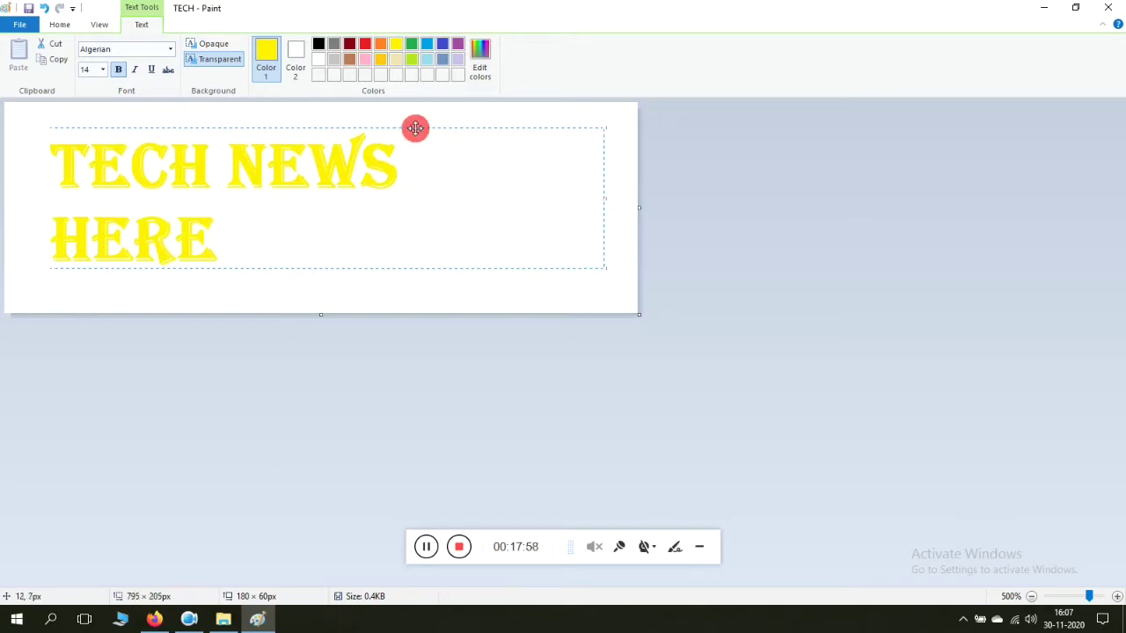
{"action": "left_click", "coordinate": [400, 123]}
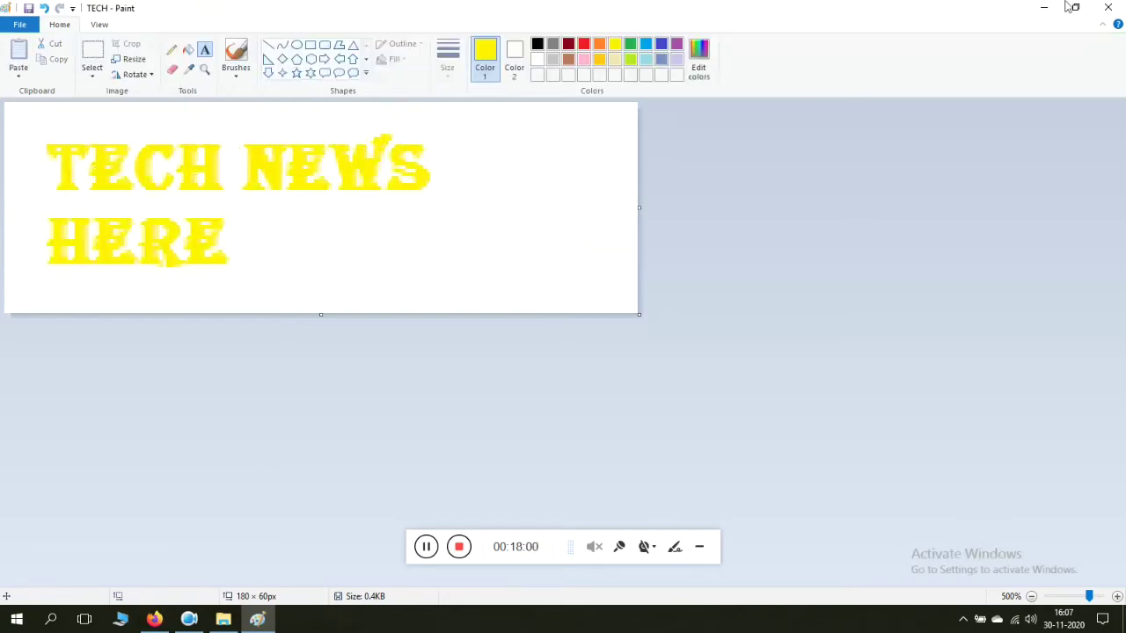
Step: Save the TECH NEWS HERE banner, go back to Blogger Layout, and view Featured Post settings unchanged
{"action": "left_click", "coordinate": [28, 8]}
{"action": "left_click", "coordinate": [1108, 8]}
{"action": "left_click", "coordinate": [155, 619]}
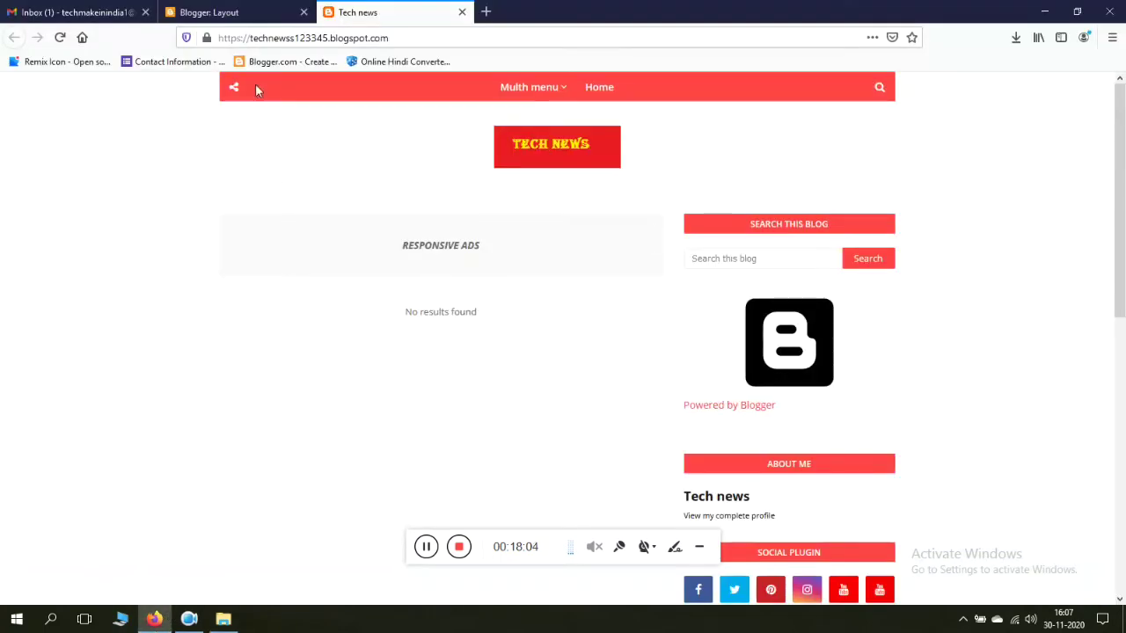
{"action": "left_click", "coordinate": [227, 13]}
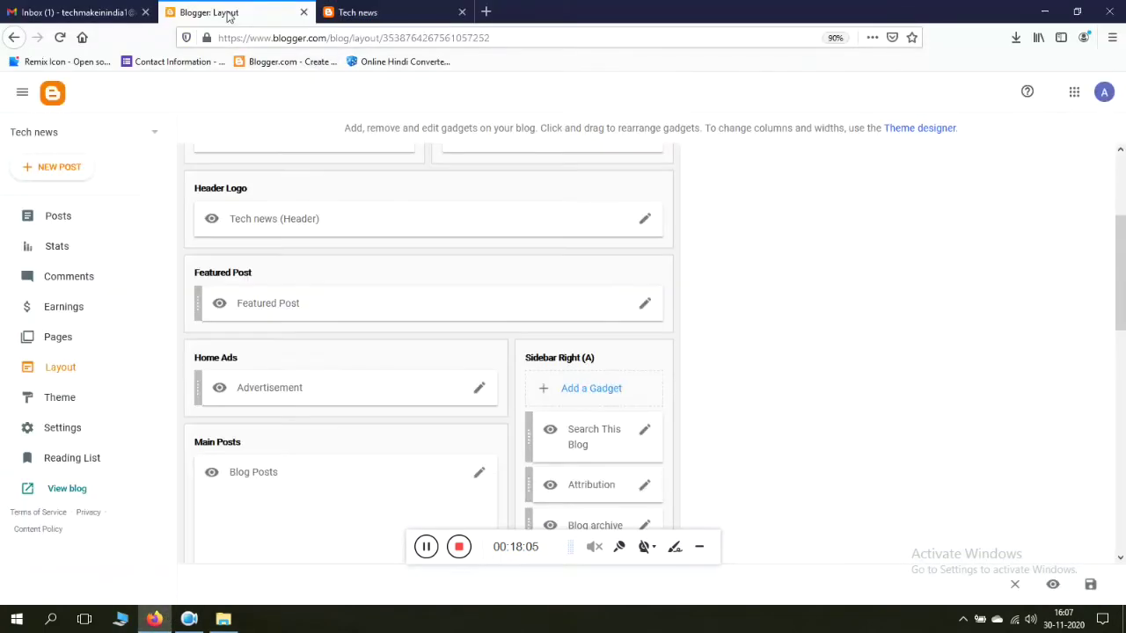
{"action": "left_click", "coordinate": [652, 309]}
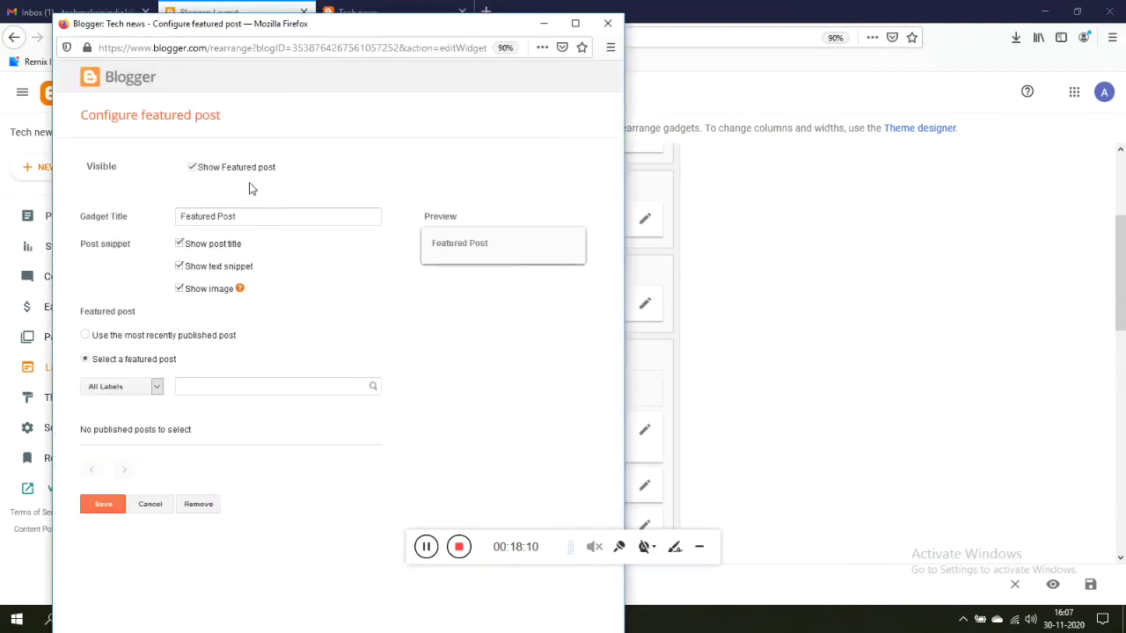
{"action": "left_click", "coordinate": [606, 23]}
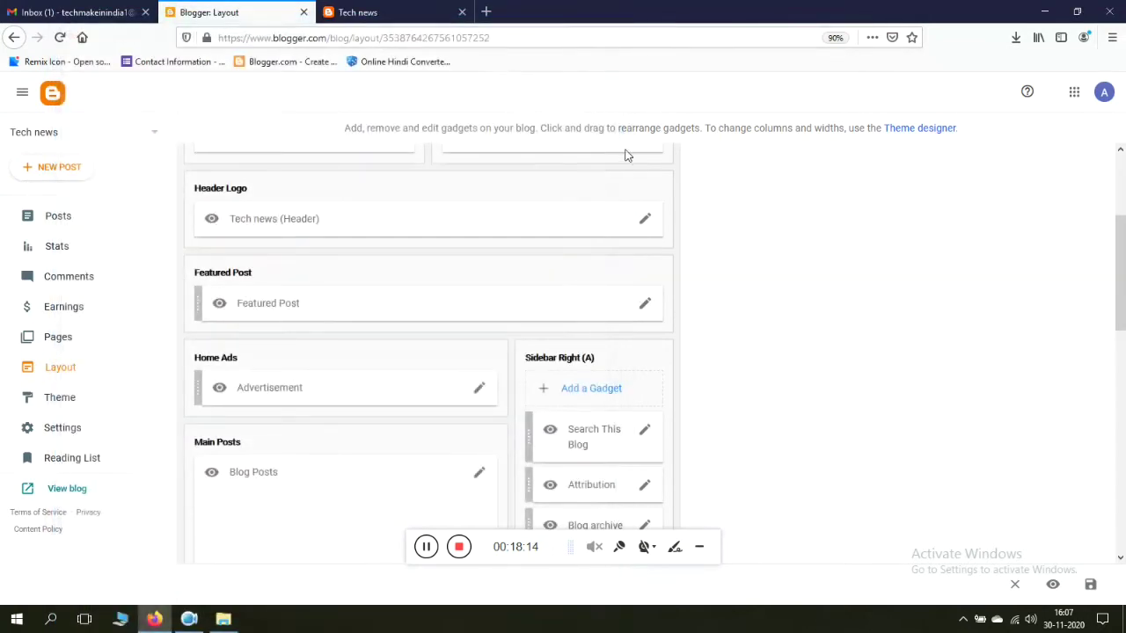
Step: Replace the header gadget's image with the TECH file and save the header
{"action": "left_click", "coordinate": [646, 224]}
{"action": "scroll", "coordinate": [222, 321], "scroll_direction": "down", "scroll_amount": 2}
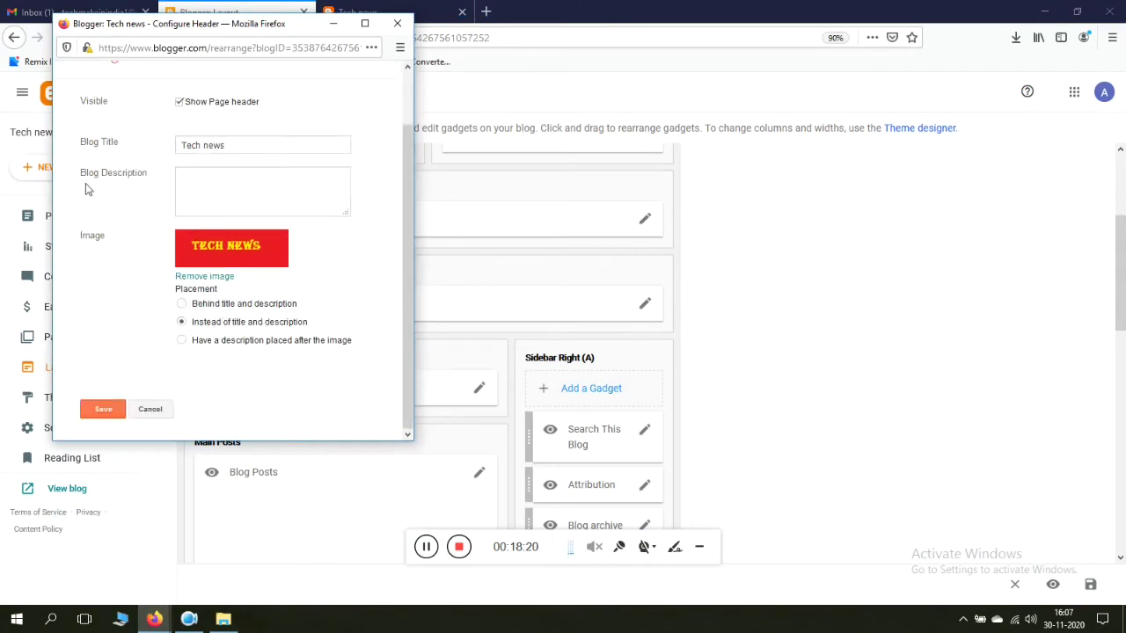
{"action": "left_click_drag", "start_coordinate": [80, 173], "coordinate": [128, 173]}
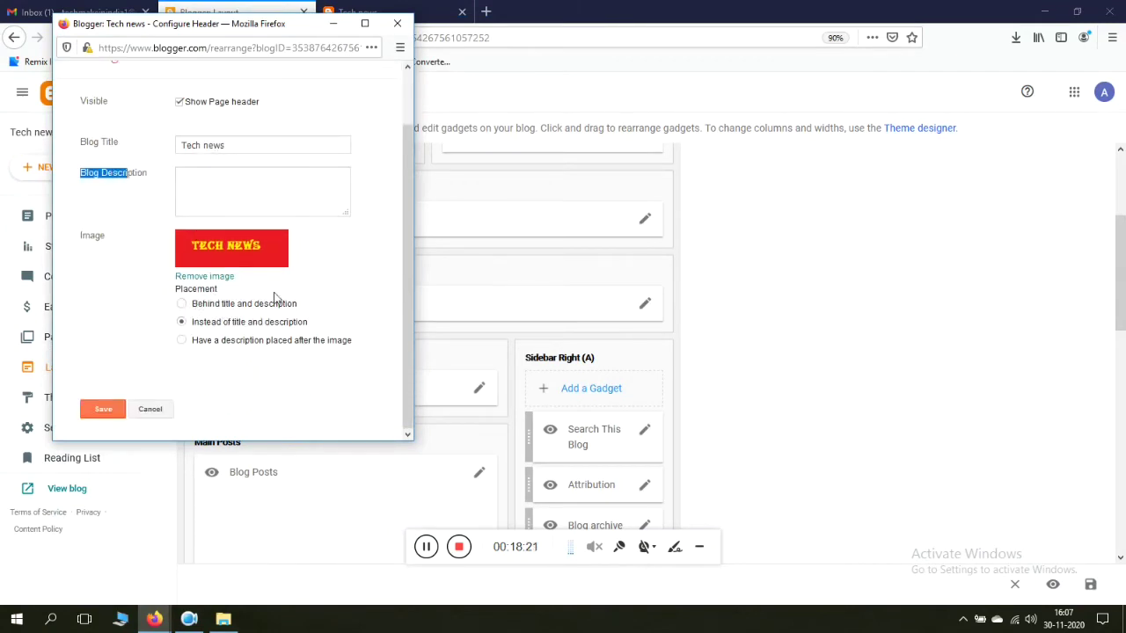
{"action": "left_click", "coordinate": [204, 278]}
{"action": "left_click", "coordinate": [218, 252]}
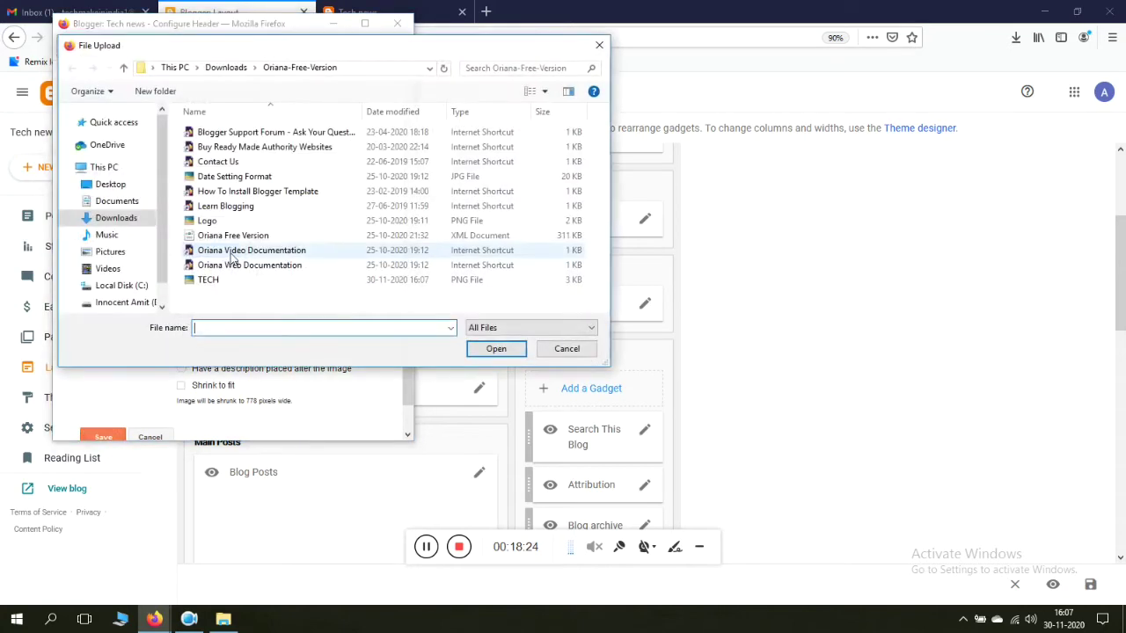
{"action": "left_click", "coordinate": [211, 279]}
{"action": "left_click", "coordinate": [496, 348]}
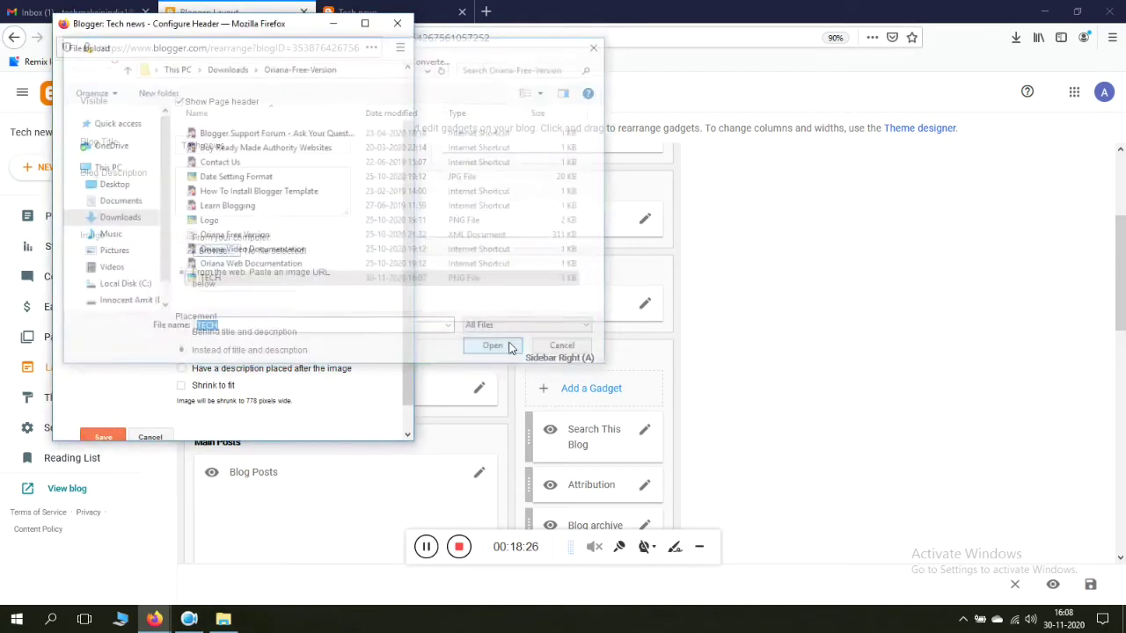
{"action": "scroll", "coordinate": [236, 337], "scroll_direction": "down", "scroll_amount": 2}
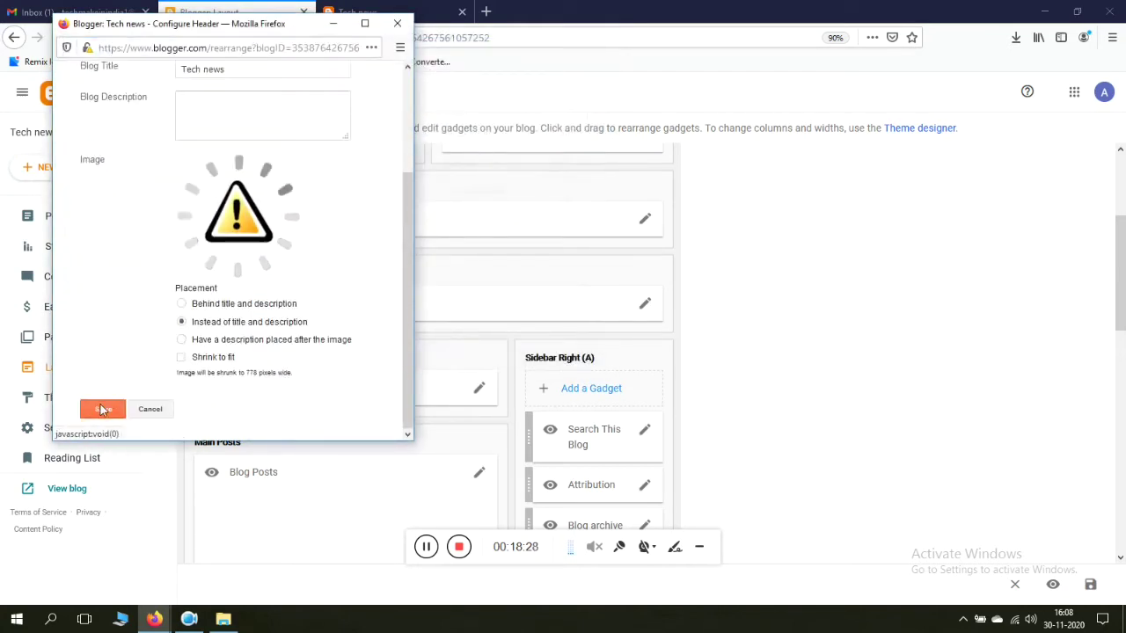
{"action": "left_click", "coordinate": [103, 410]}
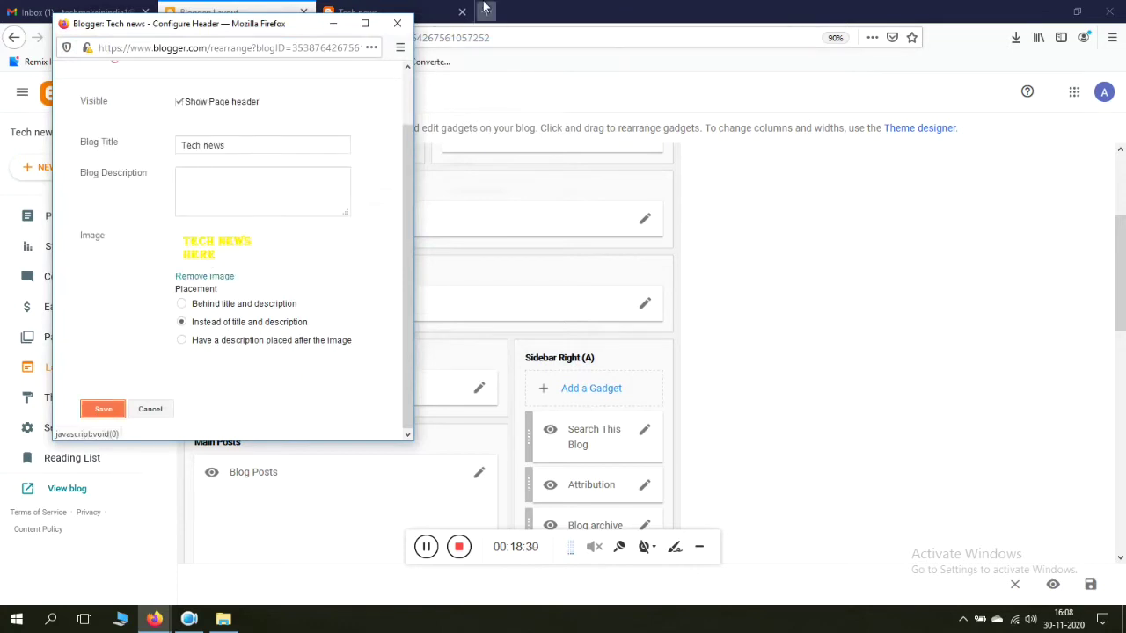
Step: Reload the live blog to see the new logo, then go back to Layout
{"action": "left_click", "coordinate": [356, 12]}
{"action": "left_click", "coordinate": [62, 39]}
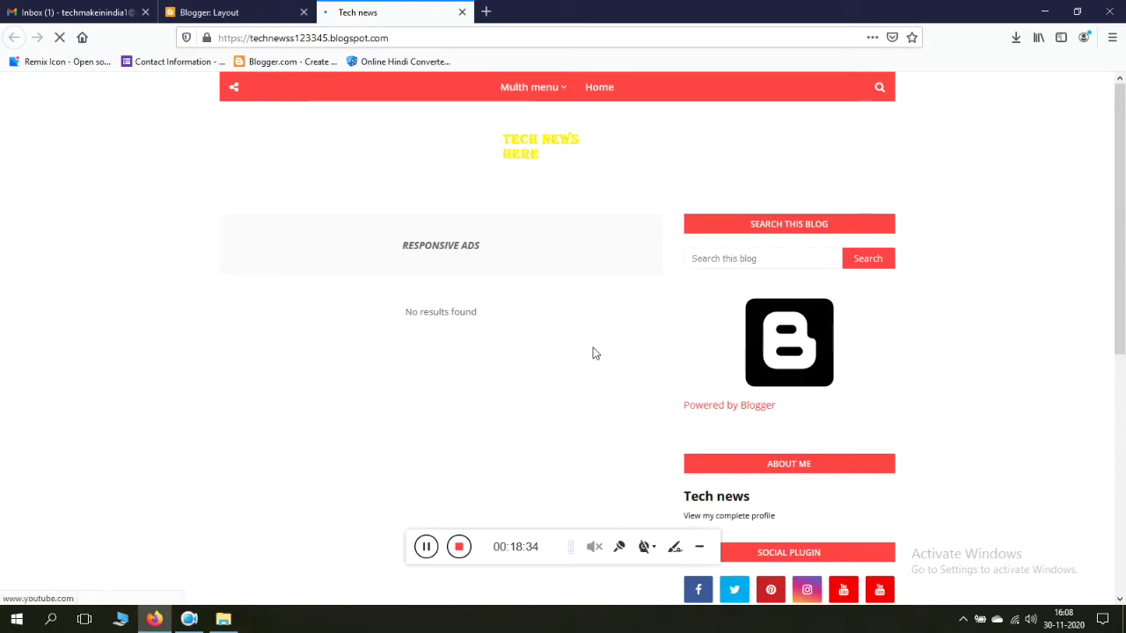
{"action": "left_click", "coordinate": [215, 11]}
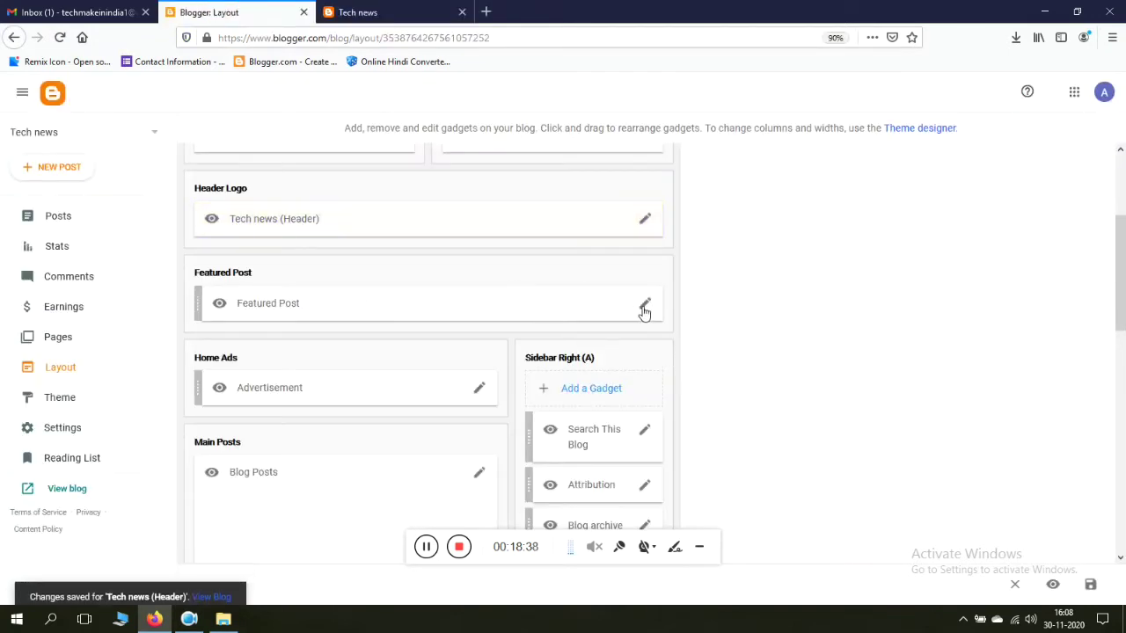
{"action": "left_click", "coordinate": [644, 305]}
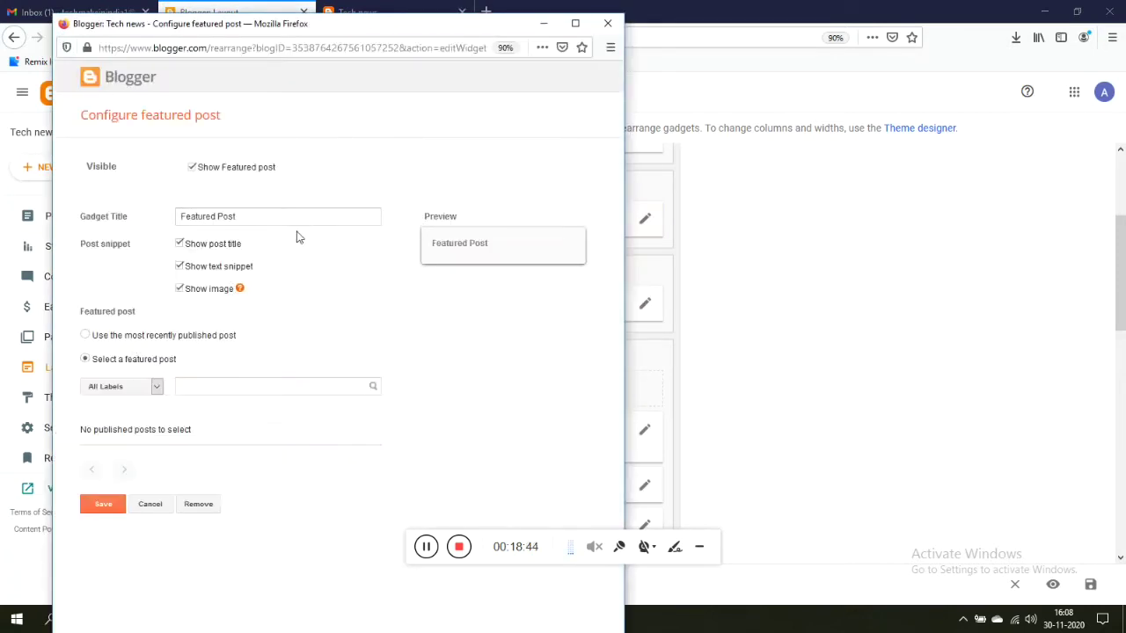
{"action": "left_click_drag", "start_coordinate": [441, 242], "coordinate": [519, 247]}
{"action": "left_click", "coordinate": [139, 389]}
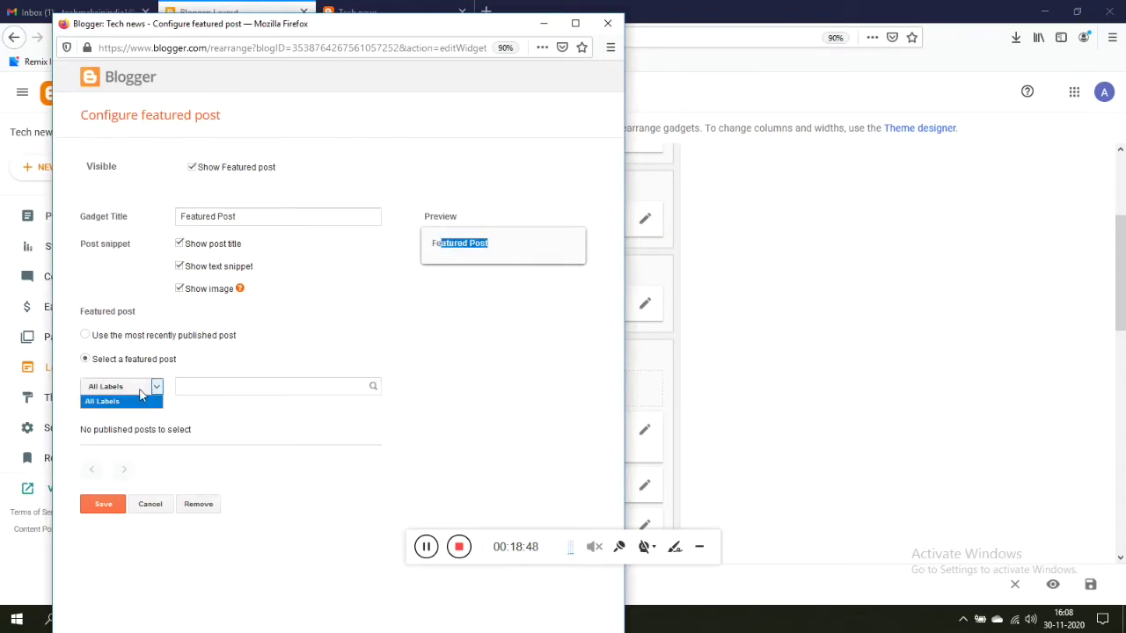
{"action": "left_click", "coordinate": [139, 393]}
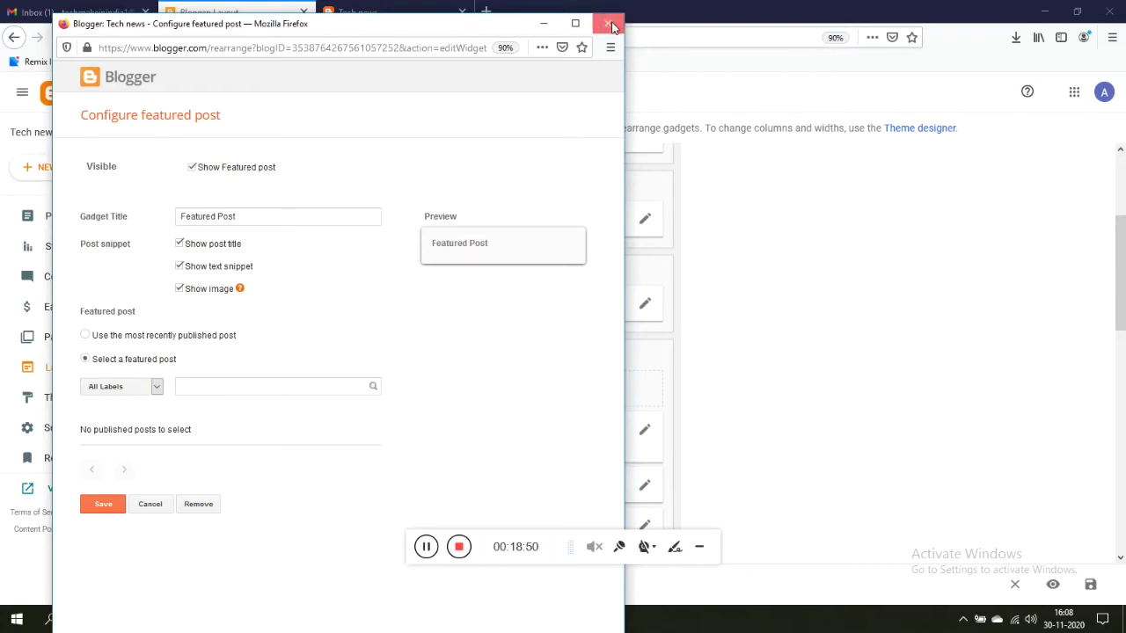
{"action": "left_click", "coordinate": [610, 24]}
{"action": "scroll", "coordinate": [463, 267], "scroll_direction": "down", "scroll_amount": 4}
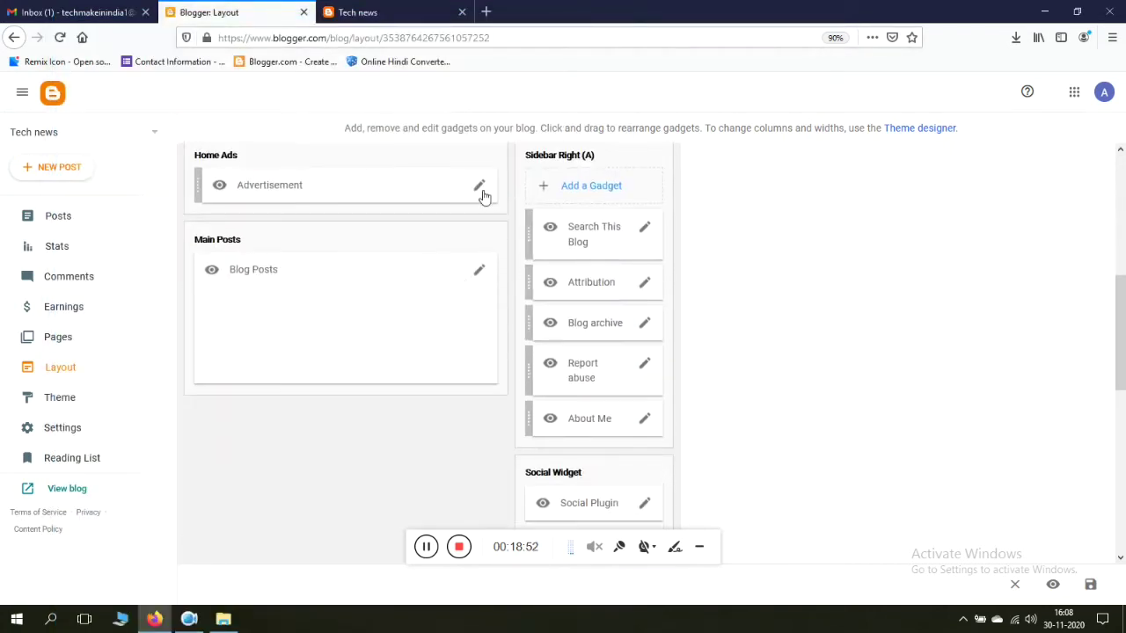
{"action": "left_click", "coordinate": [479, 186]}
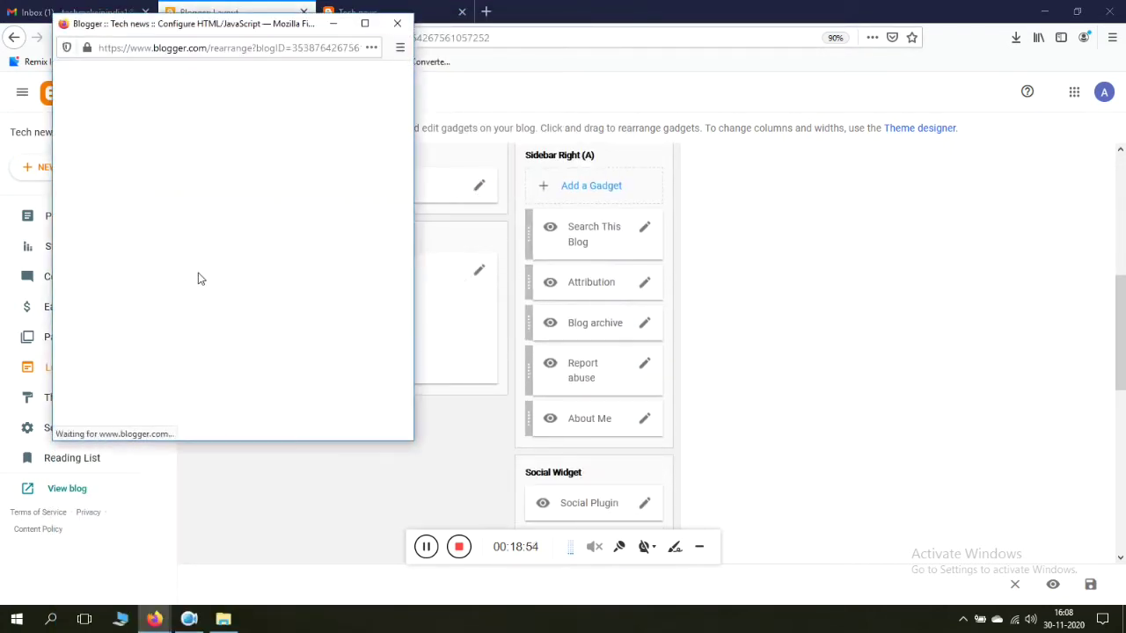
{"action": "mouse_move", "coordinate": [186, 278]}
{"action": "left_mouse_down"}
{"action": "mouse_move", "coordinate": [101, 276]}
{"action": "mouse_move", "coordinate": [82, 249]}
{"action": "mouse_move", "coordinate": [188, 290]}
{"action": "left_mouse_up"}
{"action": "left_click", "coordinate": [118, 278]}
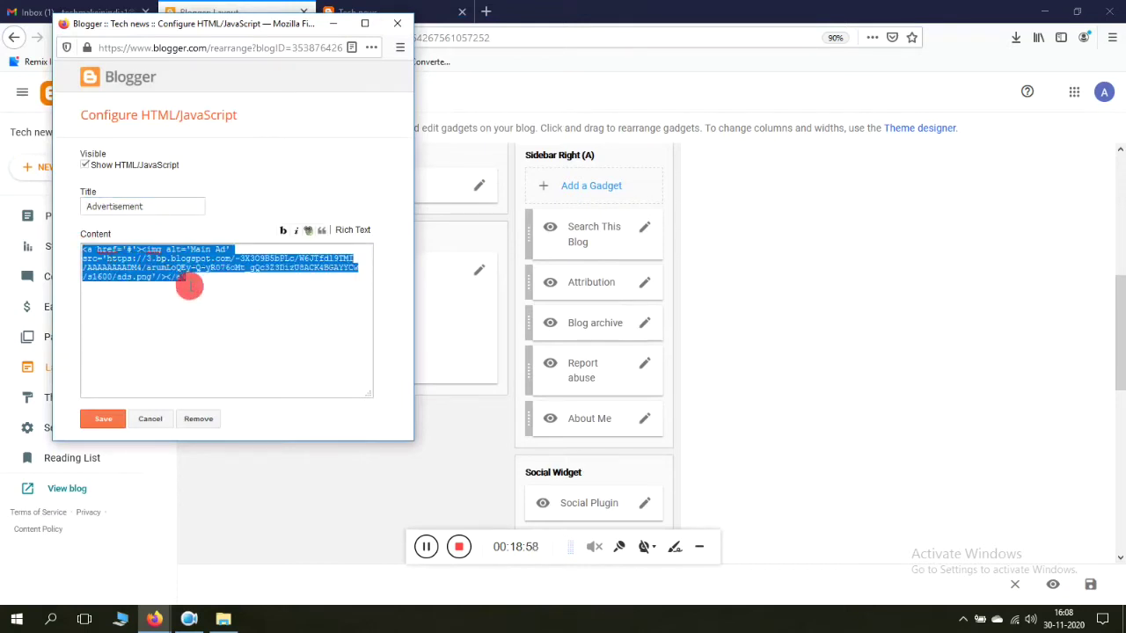
{"action": "left_click", "coordinate": [230, 300]}
{"action": "left_click_drag", "start_coordinate": [84, 251], "coordinate": [202, 283]}
{"action": "left_click", "coordinate": [218, 291]}
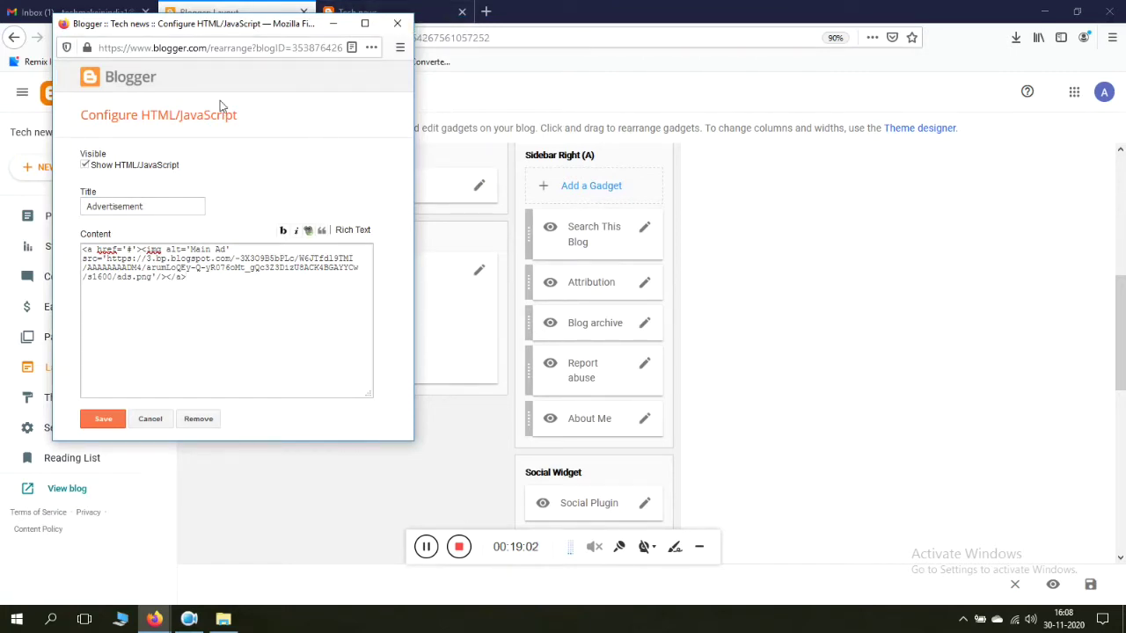
{"action": "left_click", "coordinate": [85, 169]}
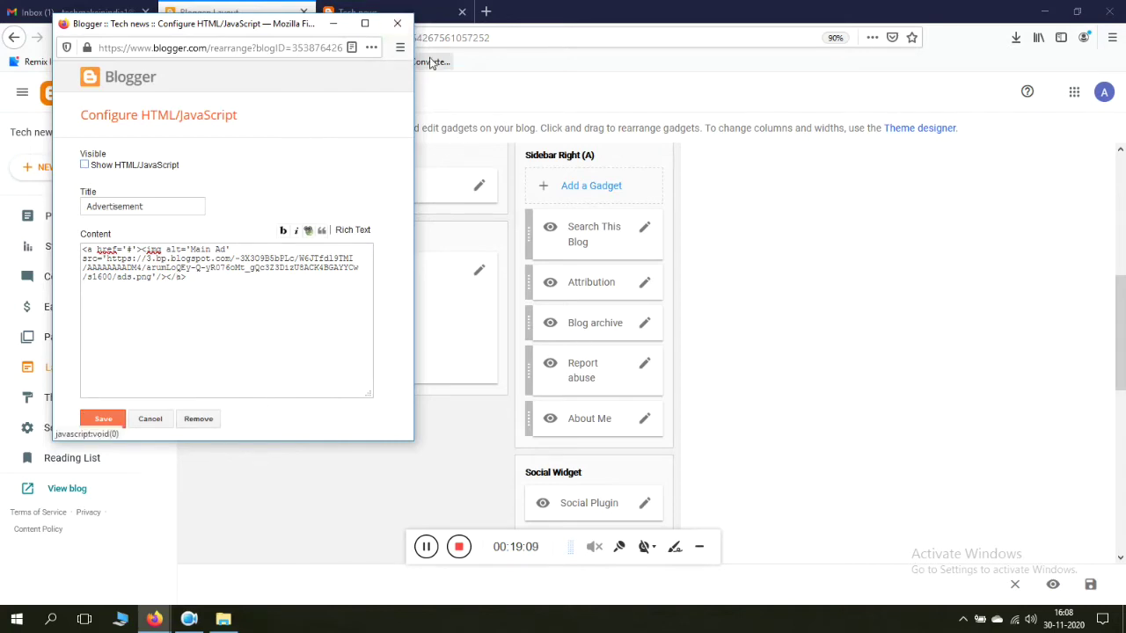
{"action": "left_click", "coordinate": [398, 23]}
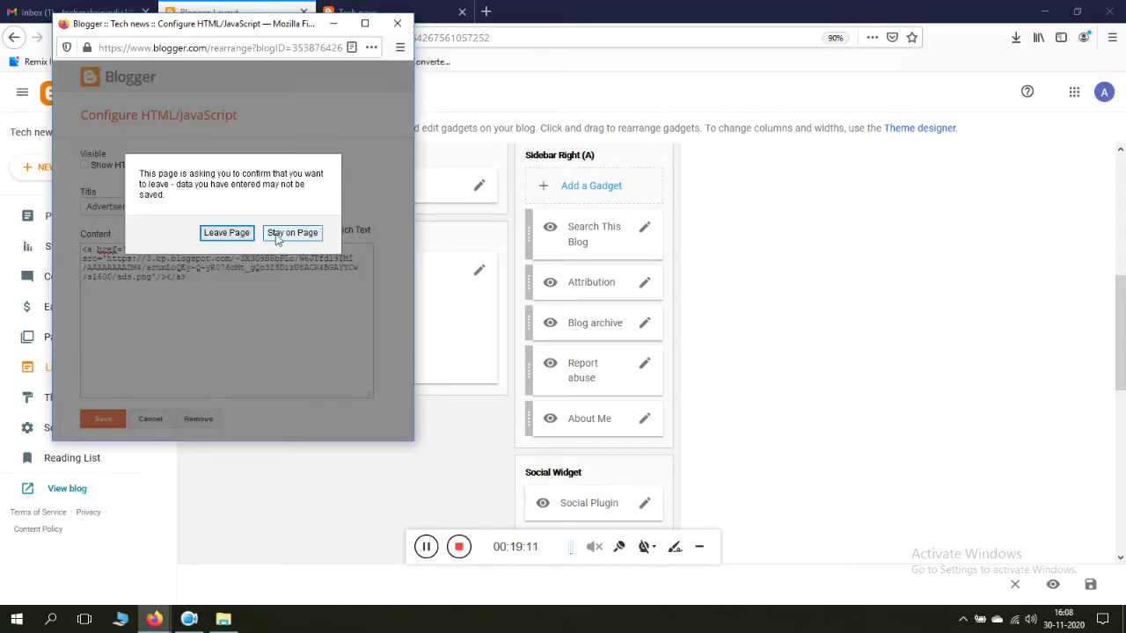
{"action": "left_click", "coordinate": [218, 233]}
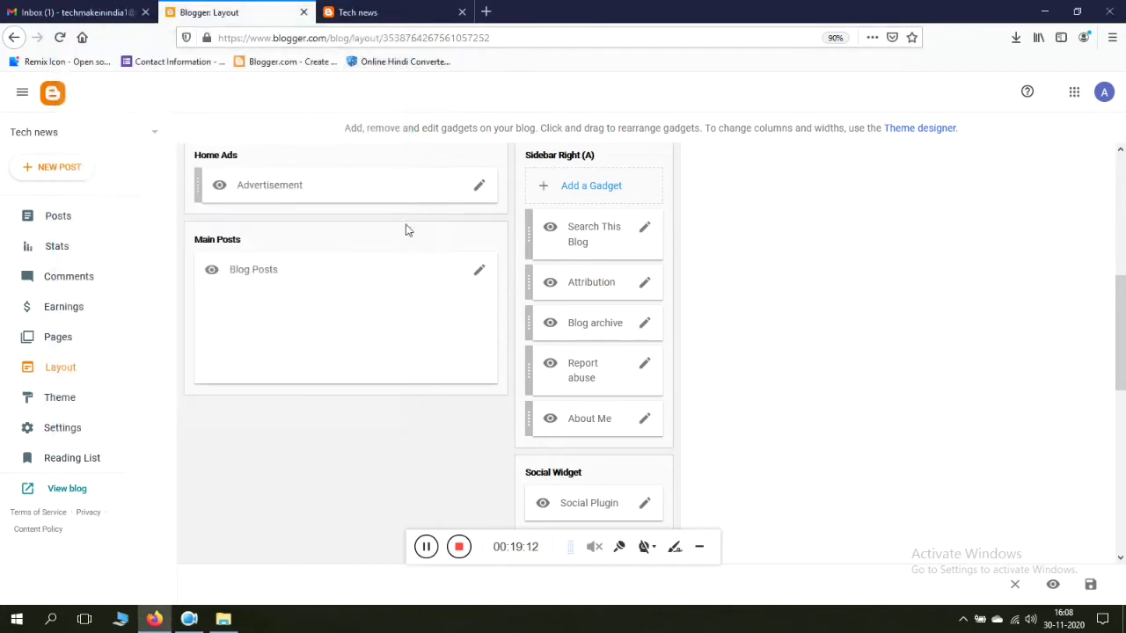
Step: Open the Search This Blog gadget settings and try the search box on the live blog
{"action": "left_click", "coordinate": [644, 229]}
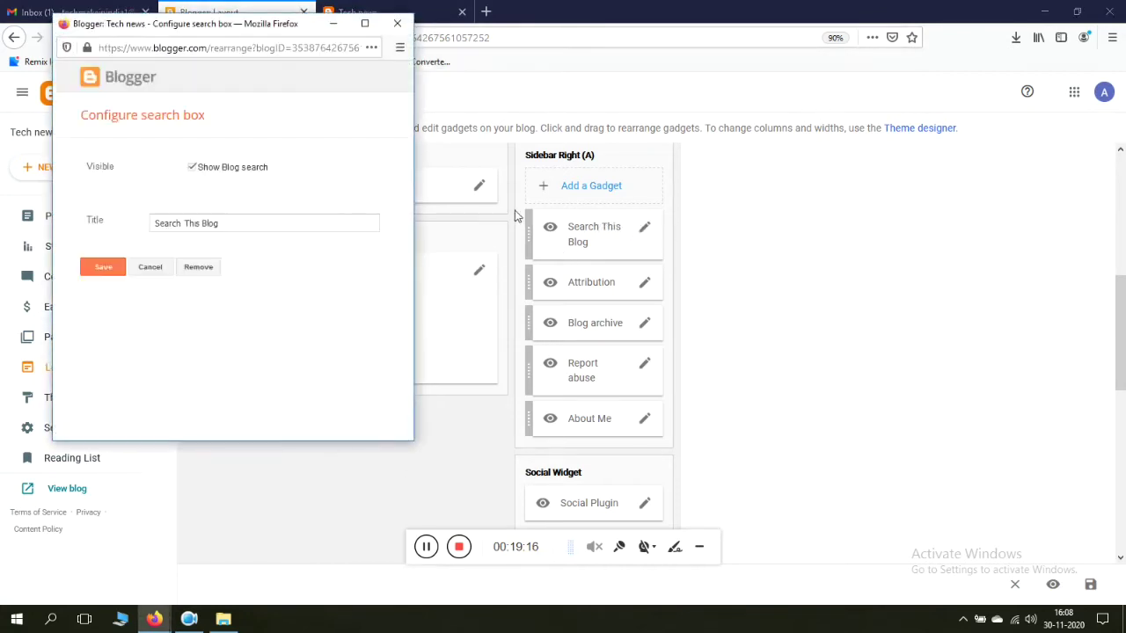
{"action": "left_click_drag", "start_coordinate": [159, 223], "coordinate": [237, 219]}
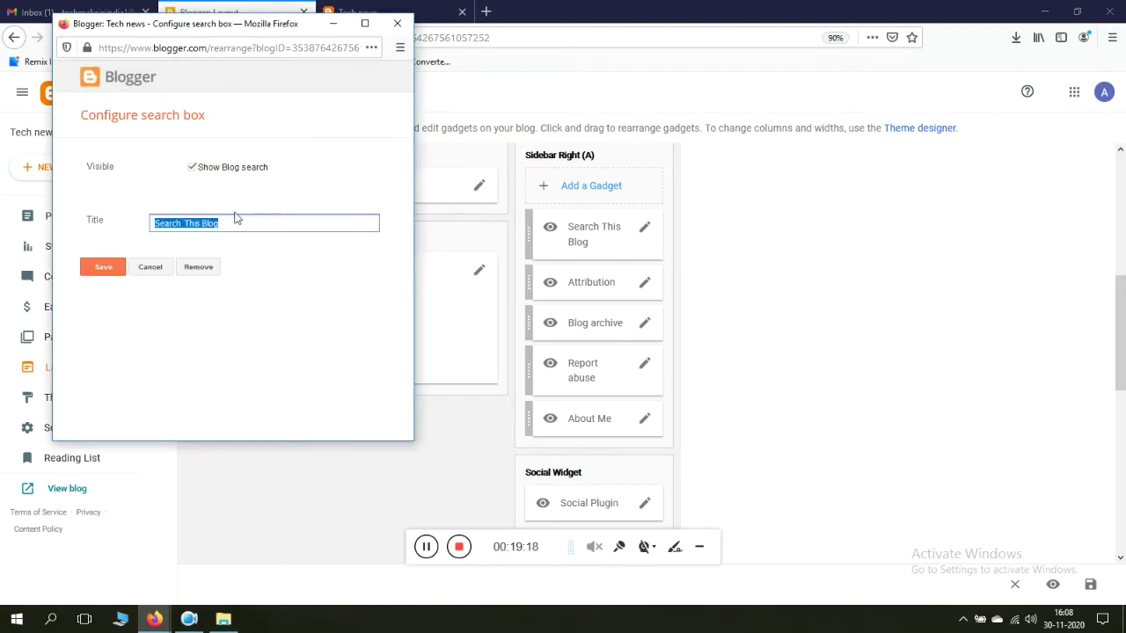
{"action": "left_click", "coordinate": [400, 13]}
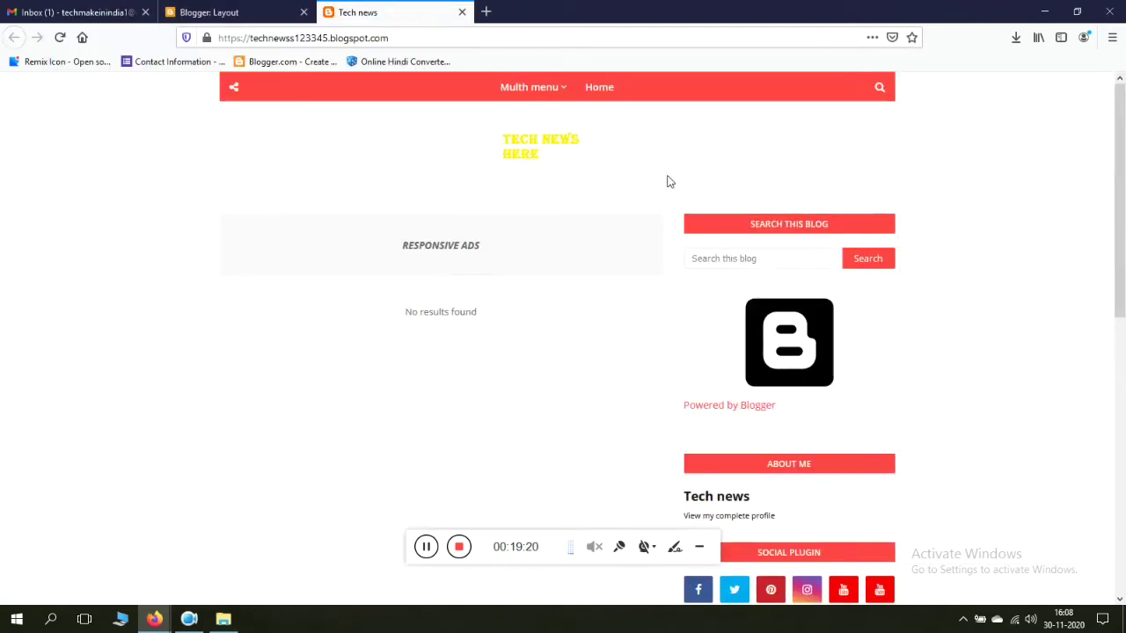
{"action": "left_click", "coordinate": [698, 262]}
{"action": "left_click", "coordinate": [753, 258]}
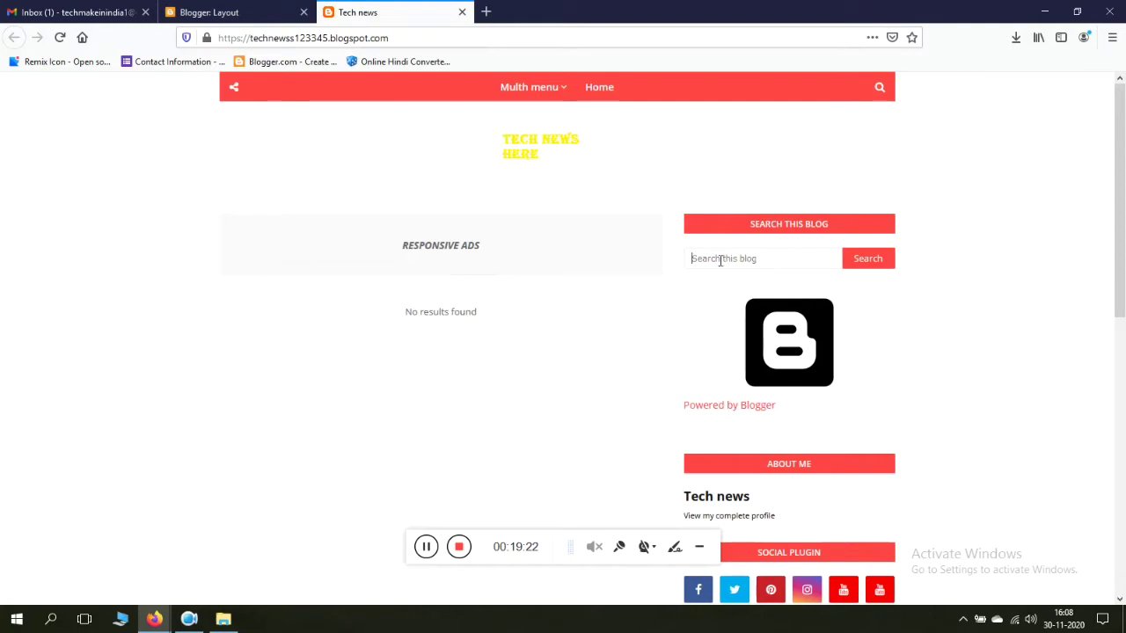
{"action": "left_click", "coordinate": [688, 266]}
{"action": "triple_click", "coordinate": [826, 207]}
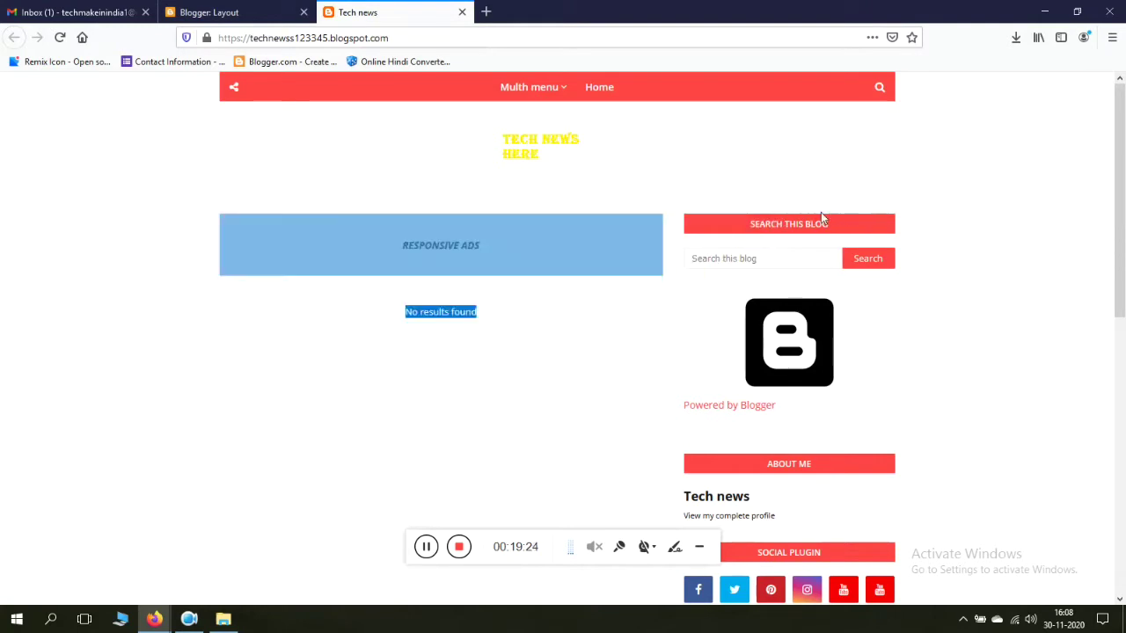
{"action": "left_click", "coordinate": [986, 230]}
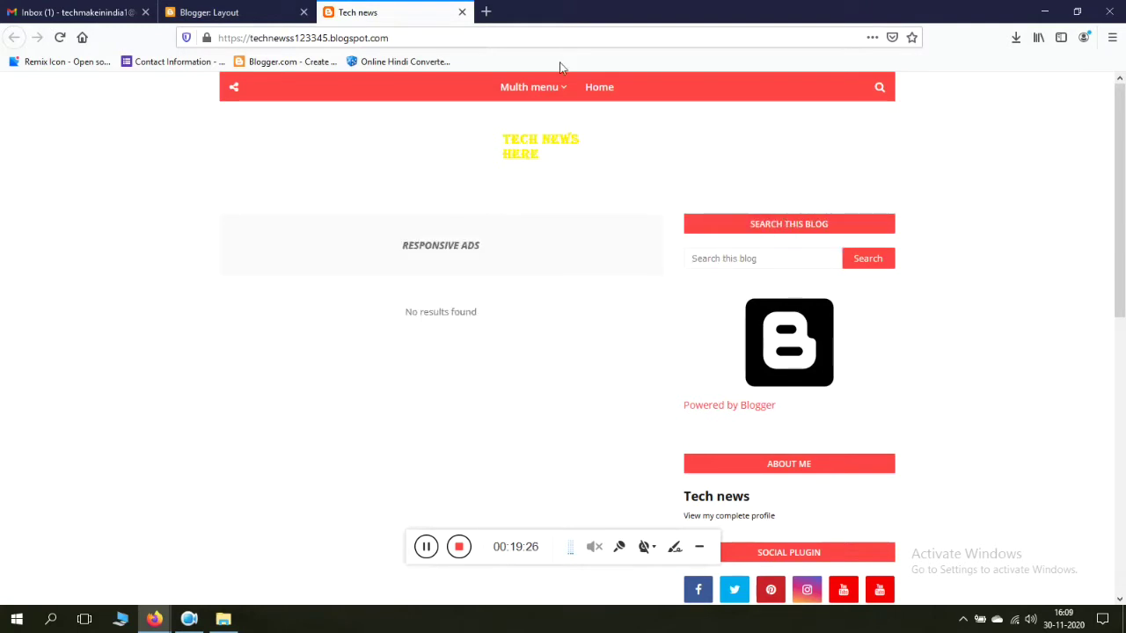
{"action": "left_click", "coordinate": [216, 11]}
Step: Retitle the search gadget 'Search here', save it, and reload the live blog
{"action": "mouse_move", "coordinate": [154, 618]}
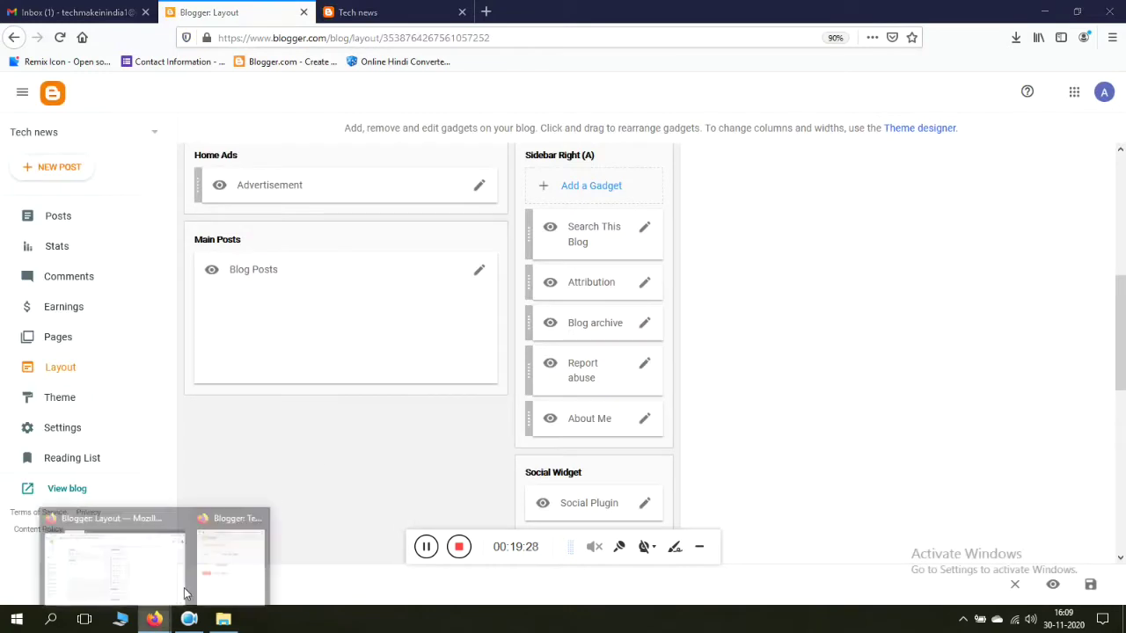
{"action": "left_click", "coordinate": [231, 571]}
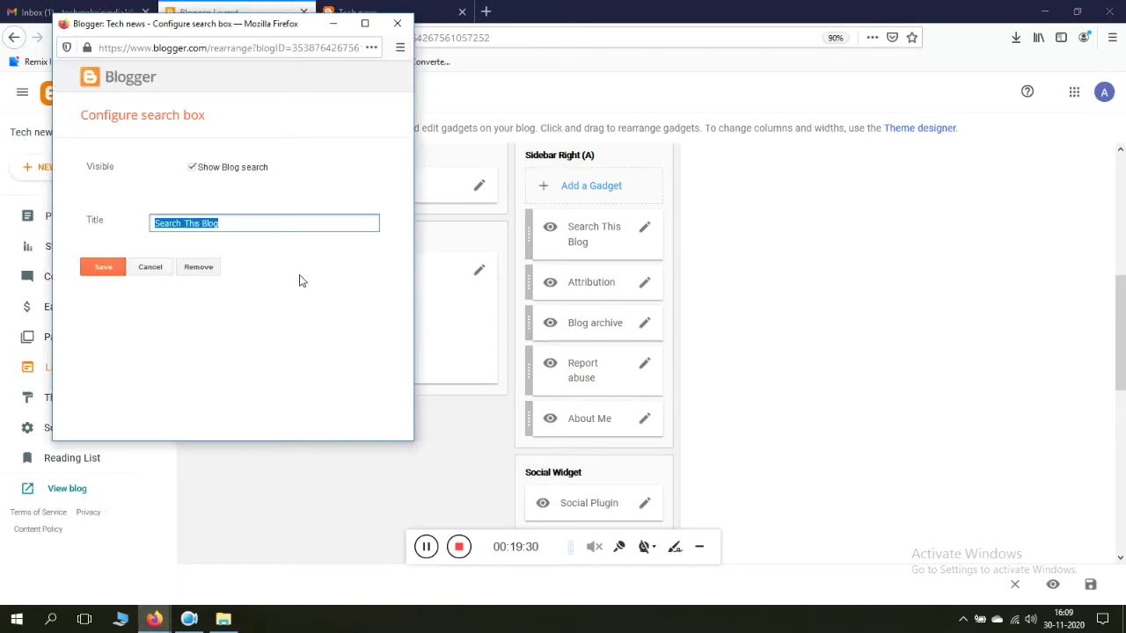
{"action": "type", "text": "se"}
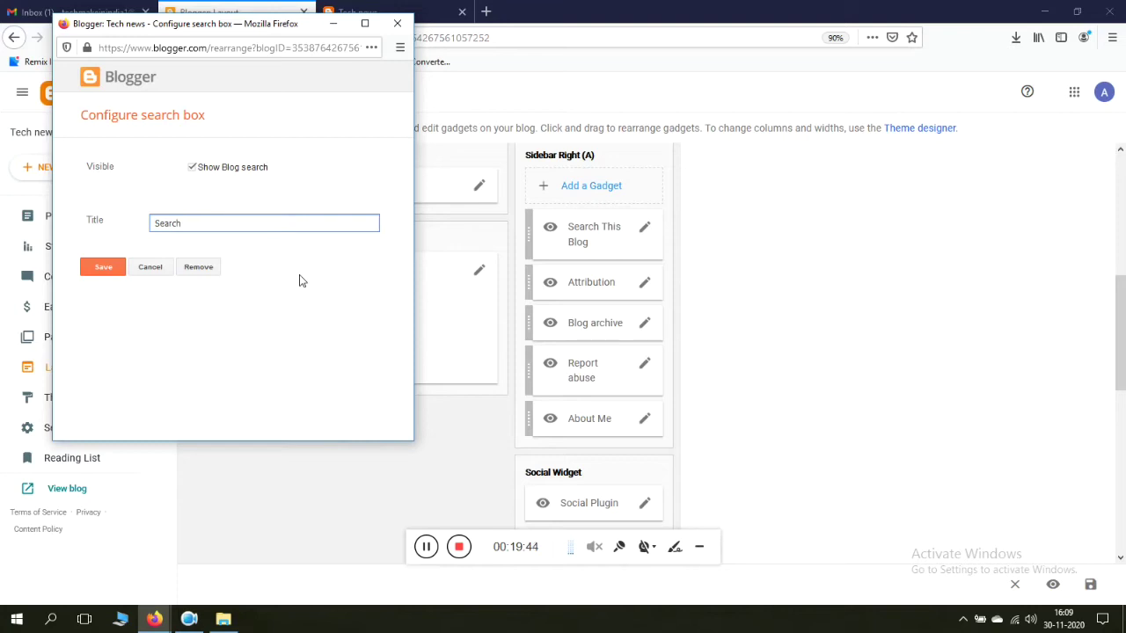
{"action": "left_click", "coordinate": [103, 266]}
{"action": "left_click", "coordinate": [352, 10]}
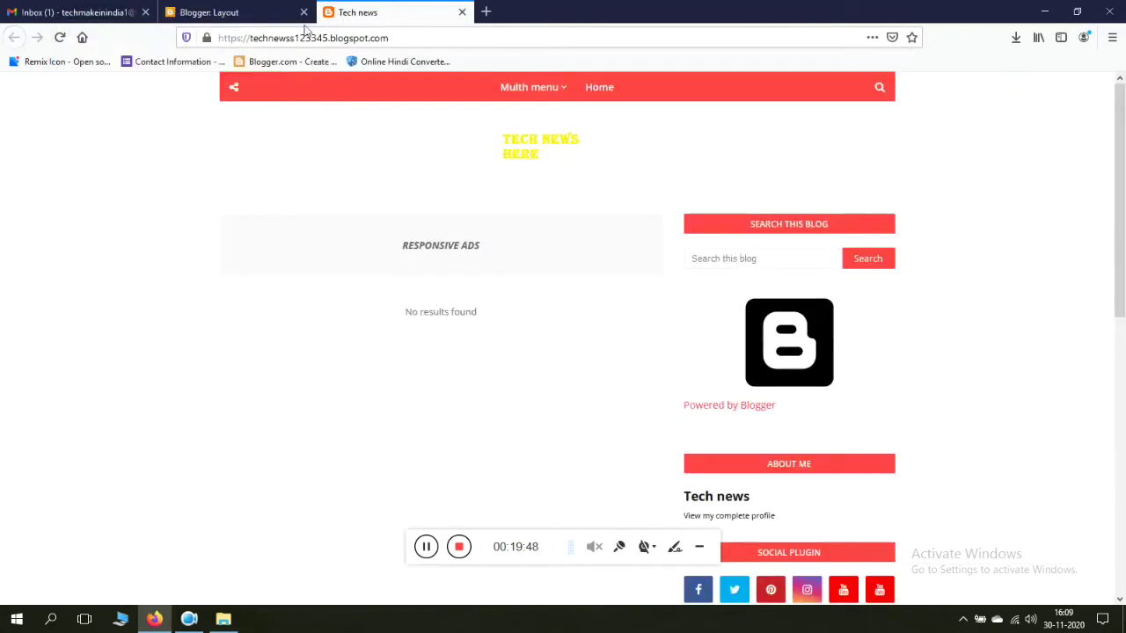
{"action": "left_click", "coordinate": [62, 38]}
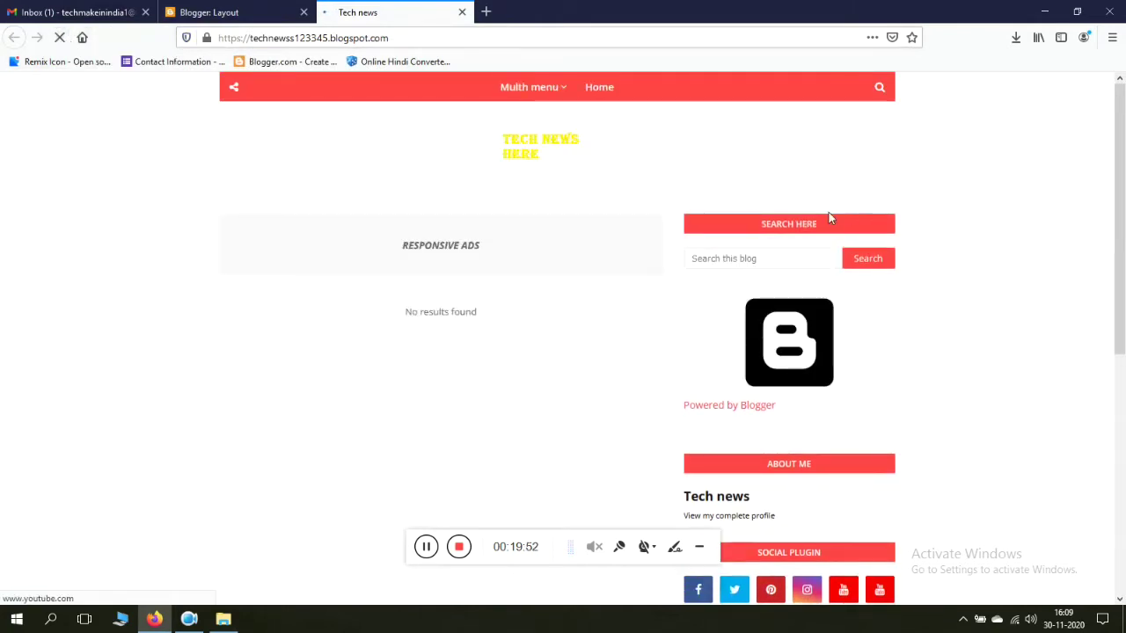
Step: Recheck the search gadget settings without changes and focus the live blog's search field
{"action": "left_click", "coordinate": [222, 7]}
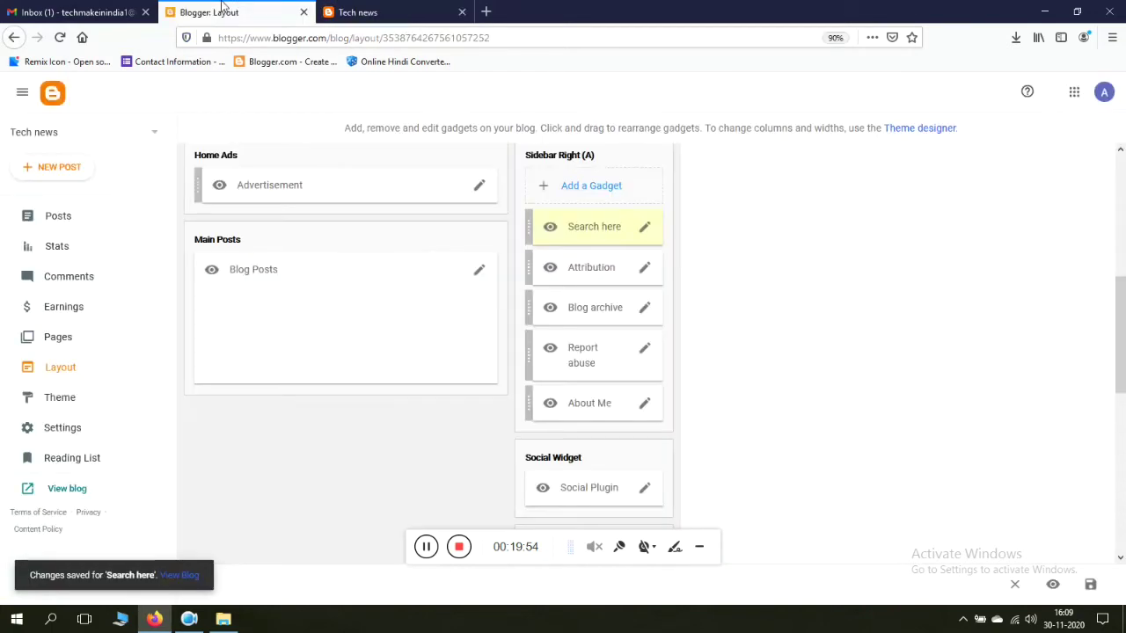
{"action": "left_click", "coordinate": [645, 227]}
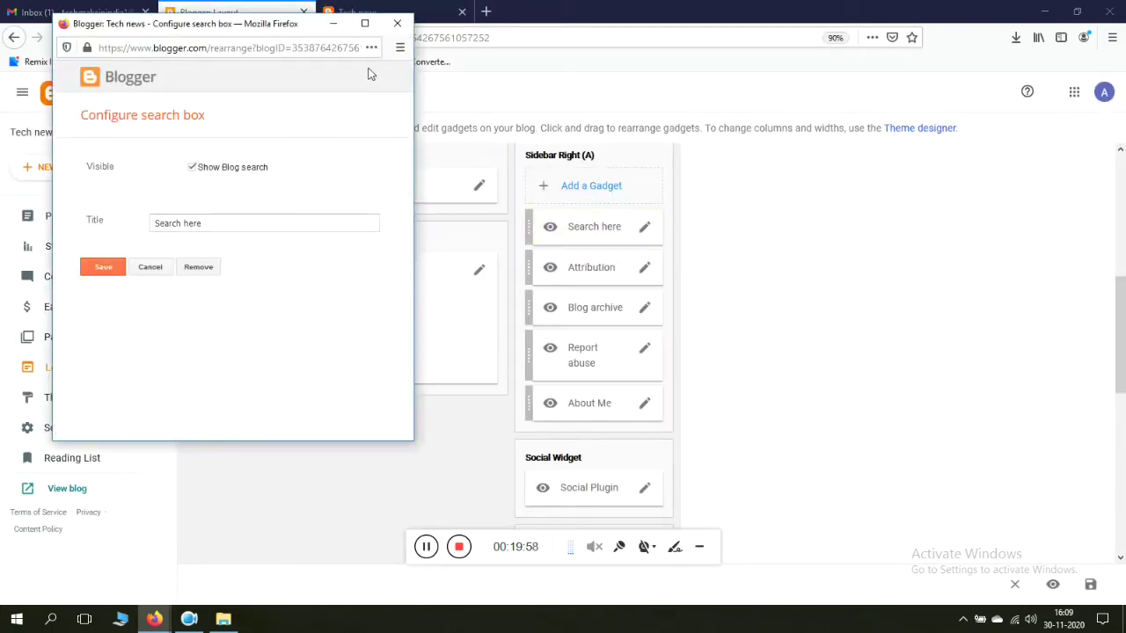
{"action": "left_click", "coordinate": [397, 23]}
{"action": "left_click", "coordinate": [357, 12]}
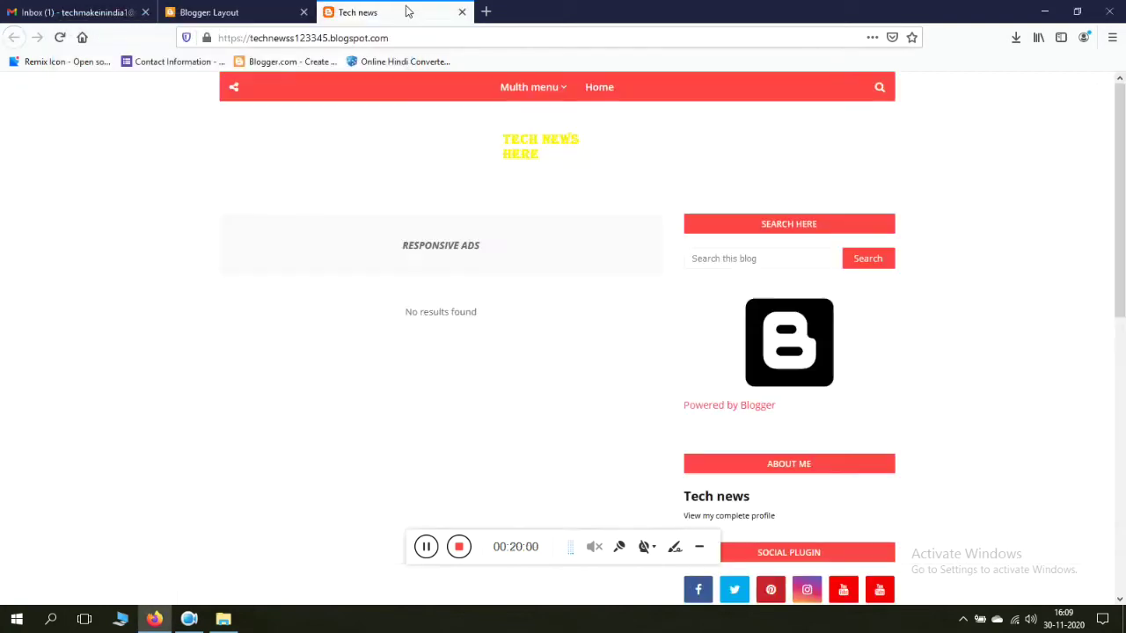
{"action": "left_click", "coordinate": [694, 261]}
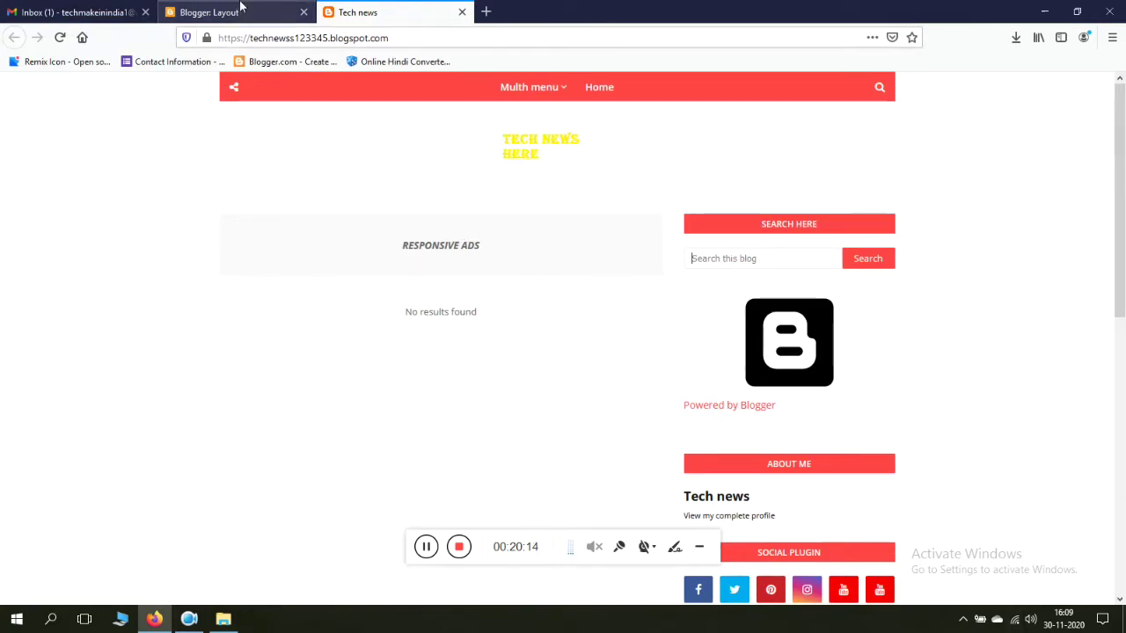
Step: Delete the Attribution gadget from the sidebar layout
{"action": "left_click", "coordinate": [239, 10]}
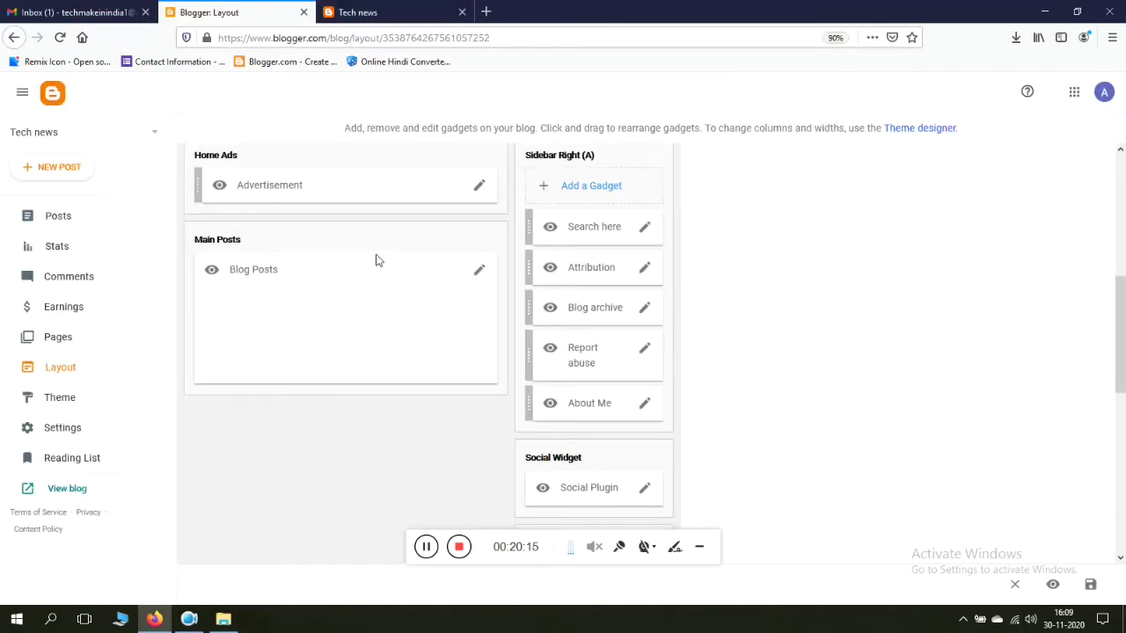
{"action": "left_click", "coordinate": [645, 267]}
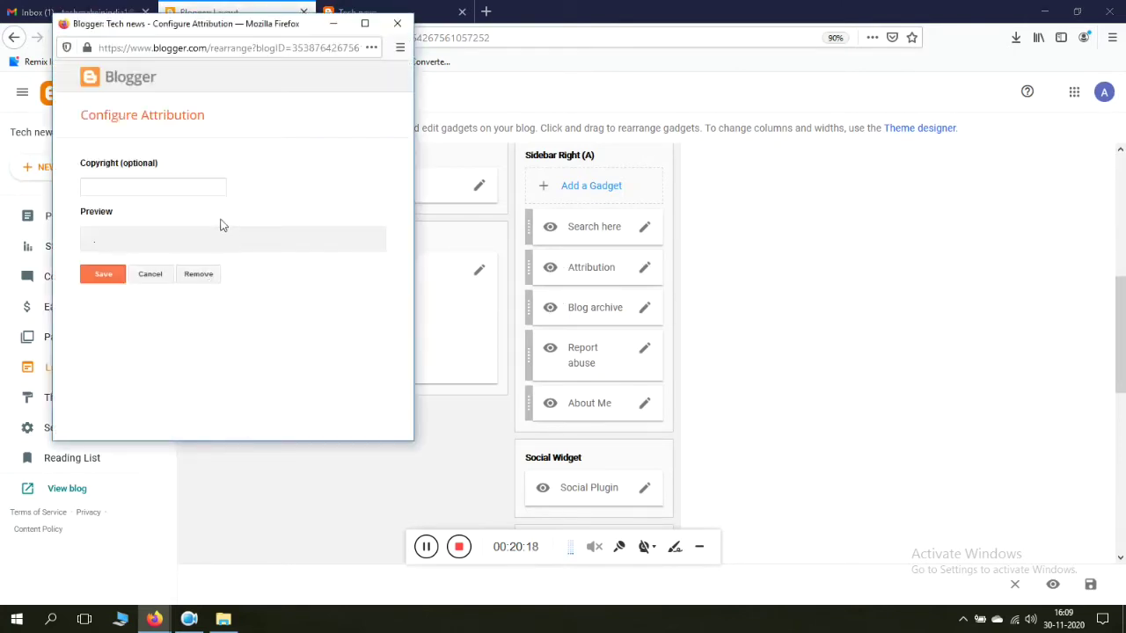
{"action": "left_click", "coordinate": [199, 274]}
{"action": "left_click", "coordinate": [238, 232]}
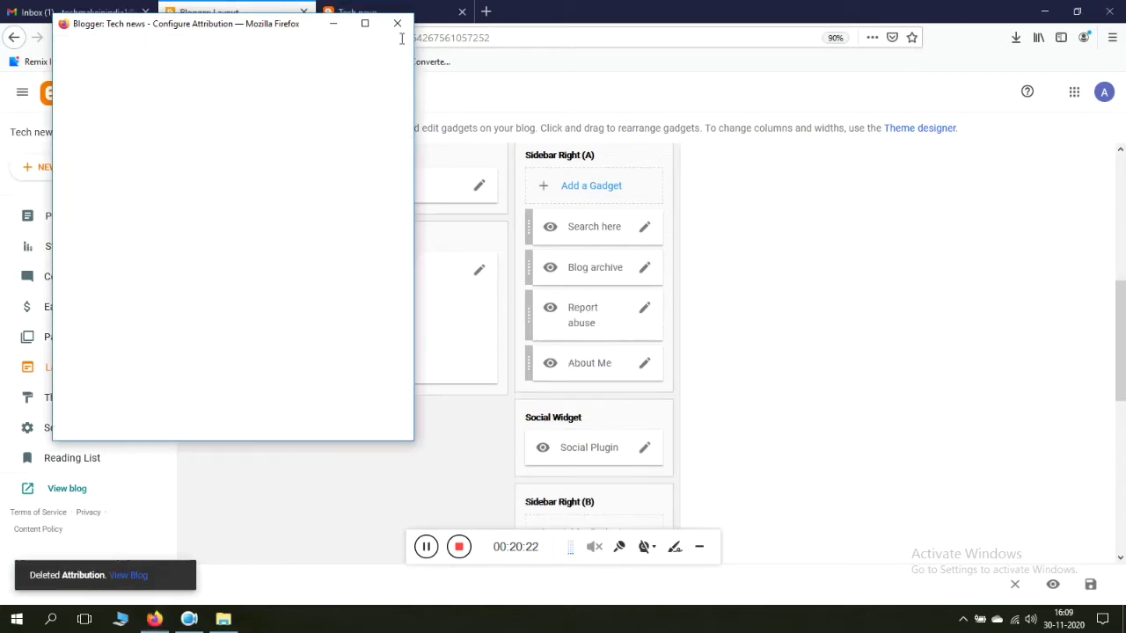
Step: Inspect the footer credit text on the live blog, then return to the Layout tab
{"action": "left_click", "coordinate": [413, 13]}
{"action": "scroll", "coordinate": [514, 423], "scroll_direction": "down", "scroll_amount": 3}
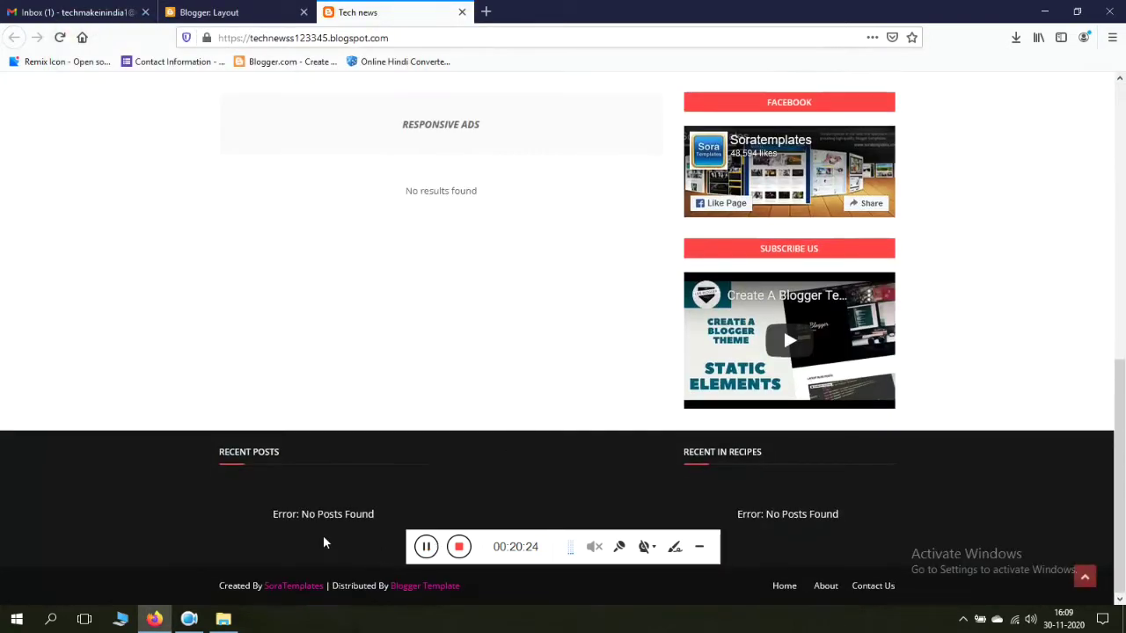
{"action": "left_click_drag", "start_coordinate": [605, 545], "coordinate": [192, 531]}
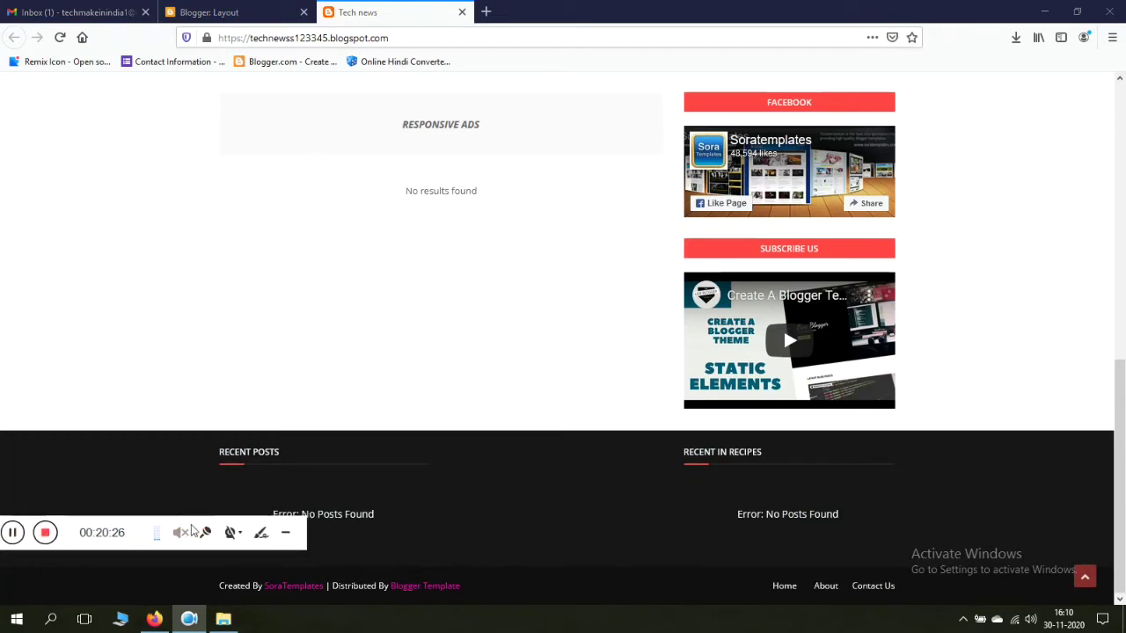
{"action": "left_click_drag", "start_coordinate": [233, 591], "coordinate": [528, 583]}
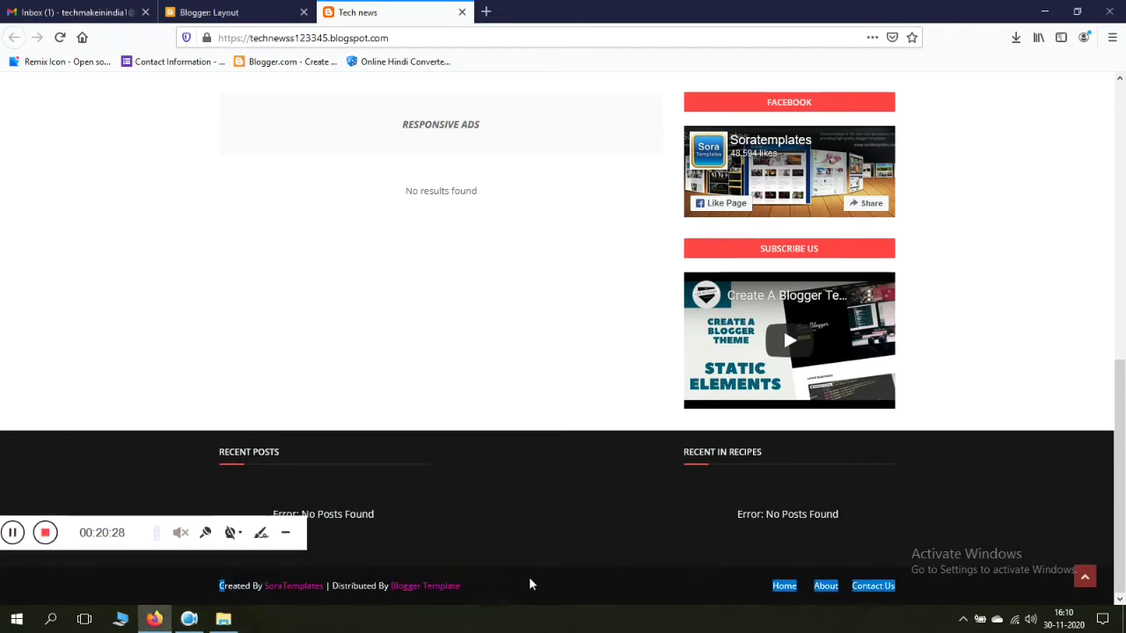
{"action": "left_click", "coordinate": [534, 585]}
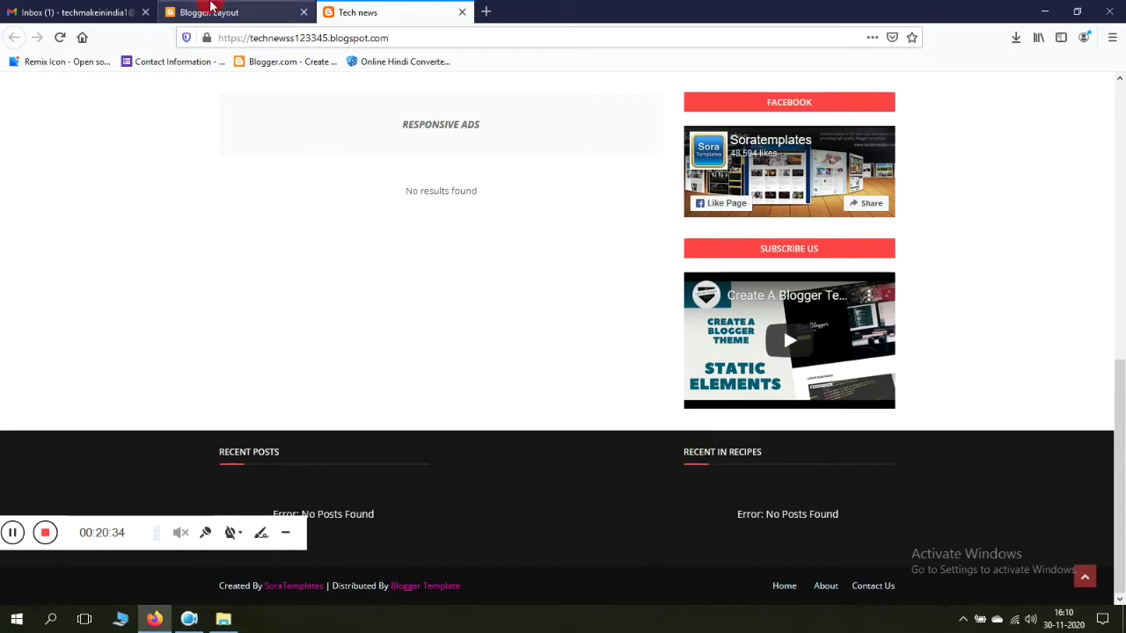
{"action": "left_click", "coordinate": [251, 11]}
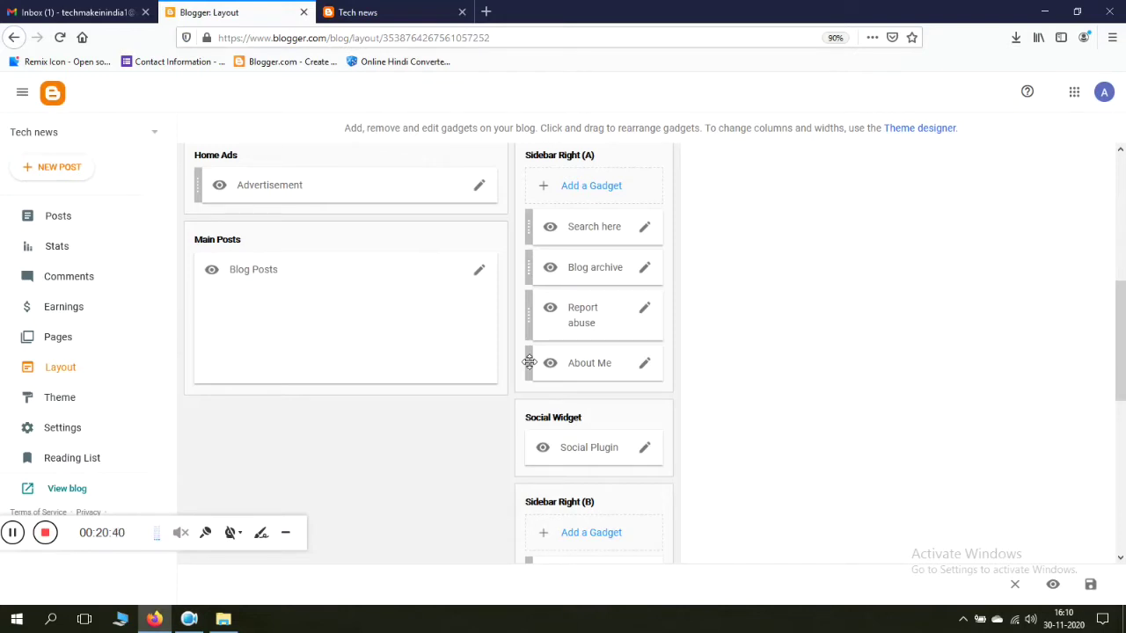
Step: Try weekly then monthly Blog archive frequency and close without saving
{"action": "left_click", "coordinate": [645, 267]}
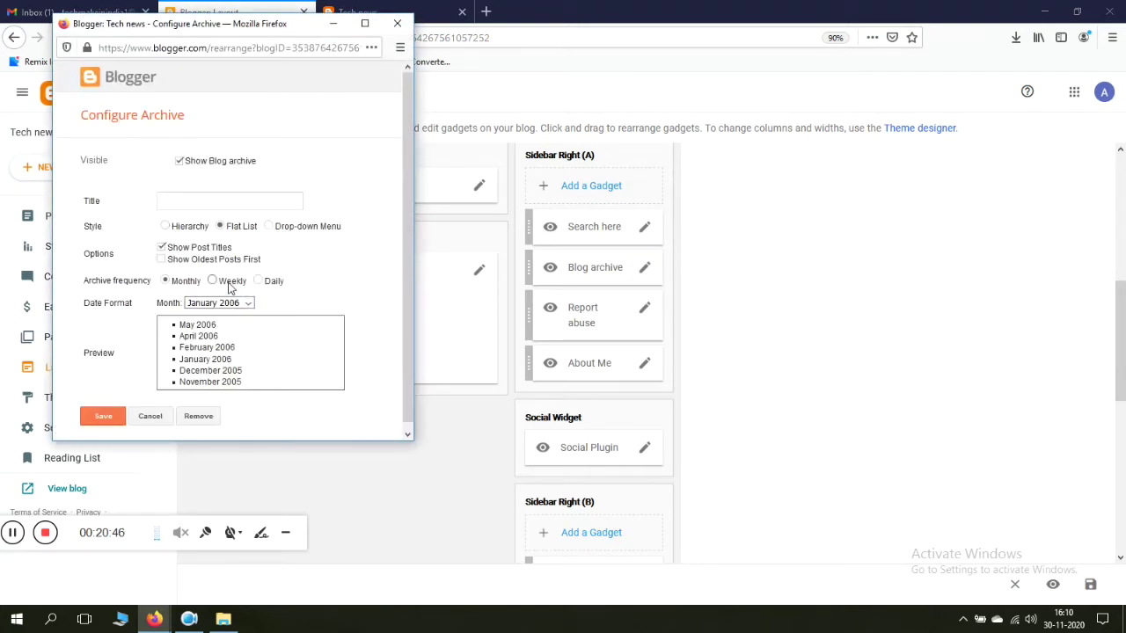
{"action": "left_click", "coordinate": [213, 280]}
{"action": "left_click", "coordinate": [181, 285]}
{"action": "left_click", "coordinate": [397, 24]}
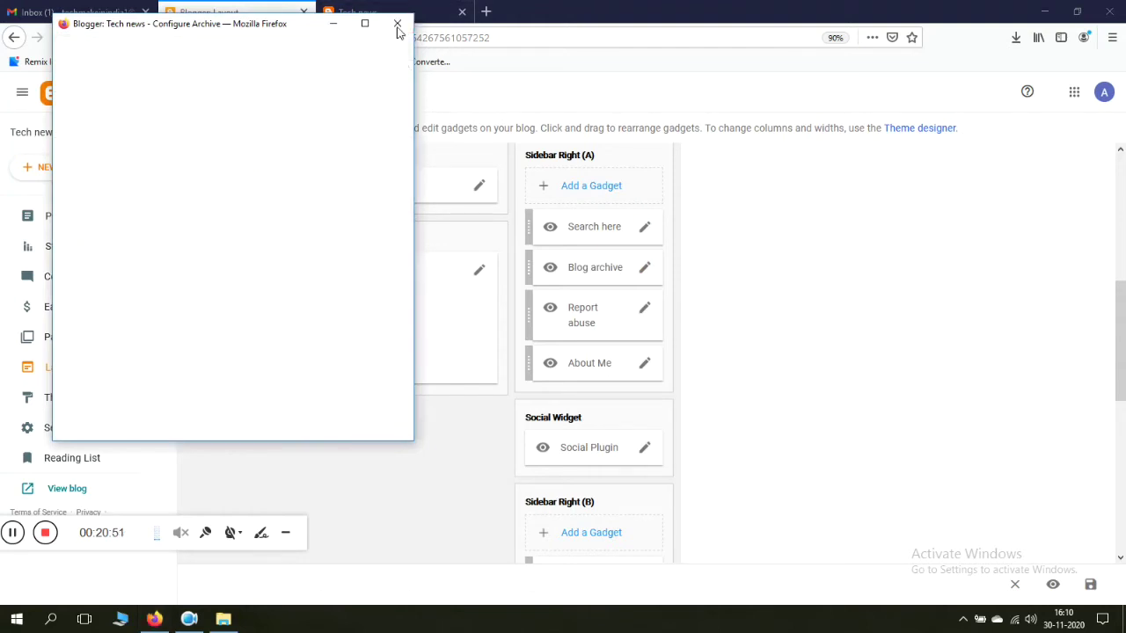
Step: Delete the Report abuse gadget
{"action": "left_click", "coordinate": [647, 312]}
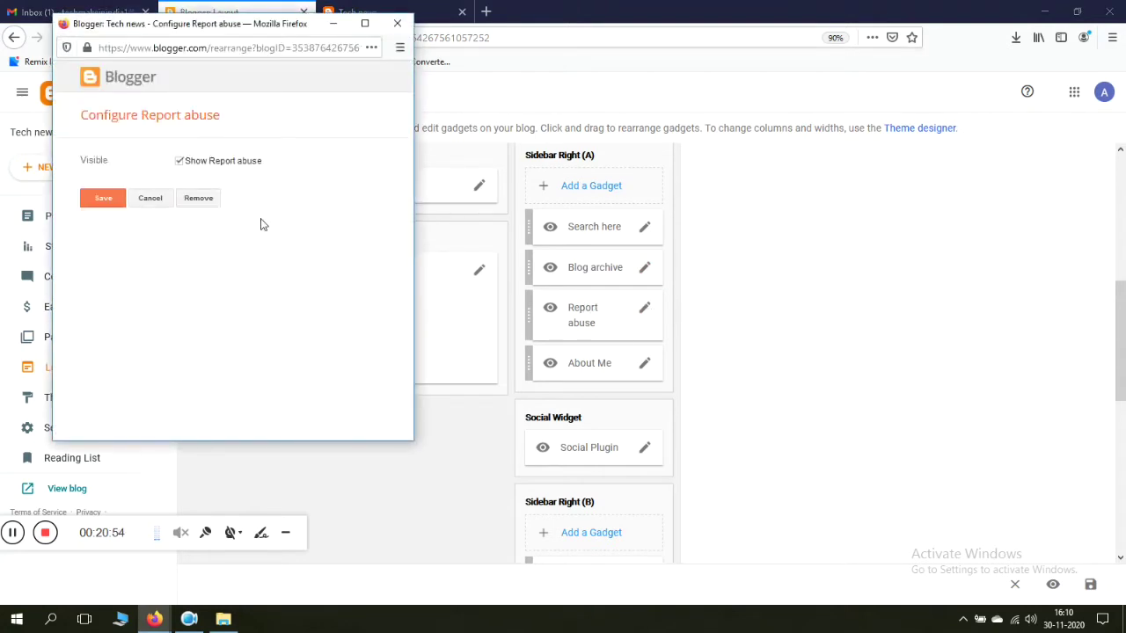
{"action": "left_click", "coordinate": [208, 204]}
{"action": "left_click", "coordinate": [251, 236]}
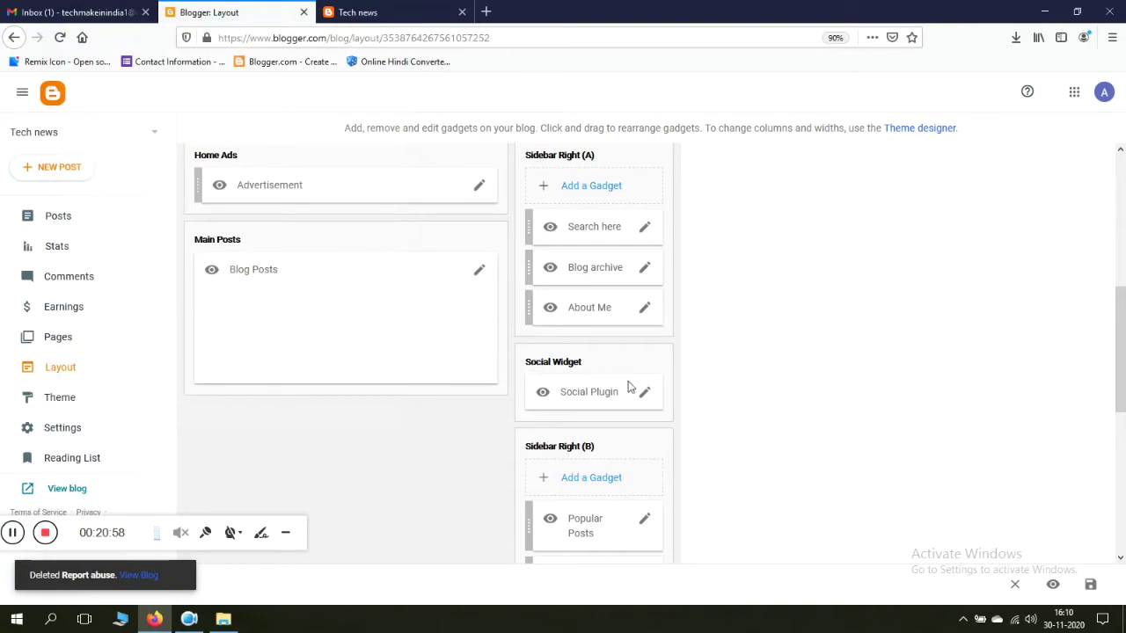
Step: Look over the Social Plugin link list, then reload the live blog
{"action": "left_click", "coordinate": [643, 397]}
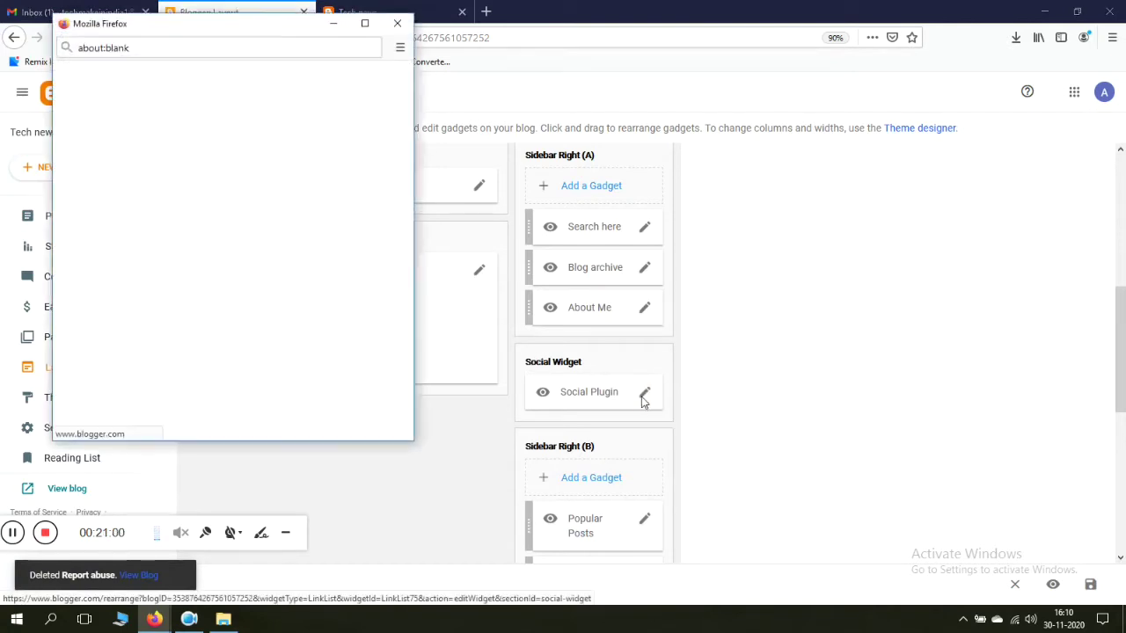
{"action": "scroll", "coordinate": [201, 337], "scroll_direction": "down", "scroll_amount": 1}
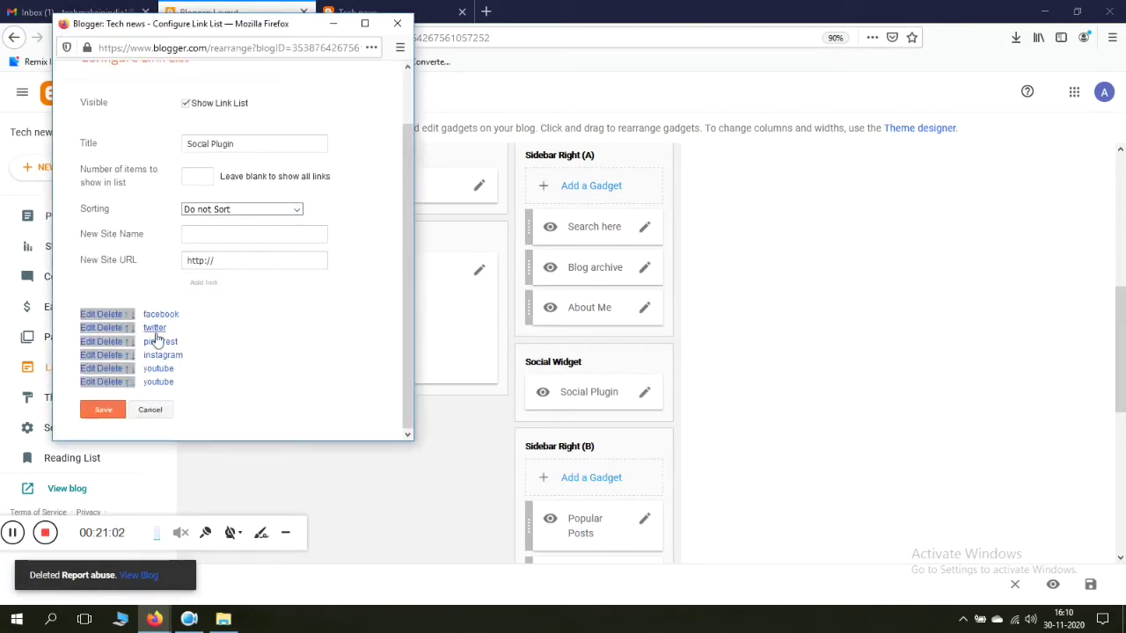
{"action": "left_click", "coordinate": [400, 29]}
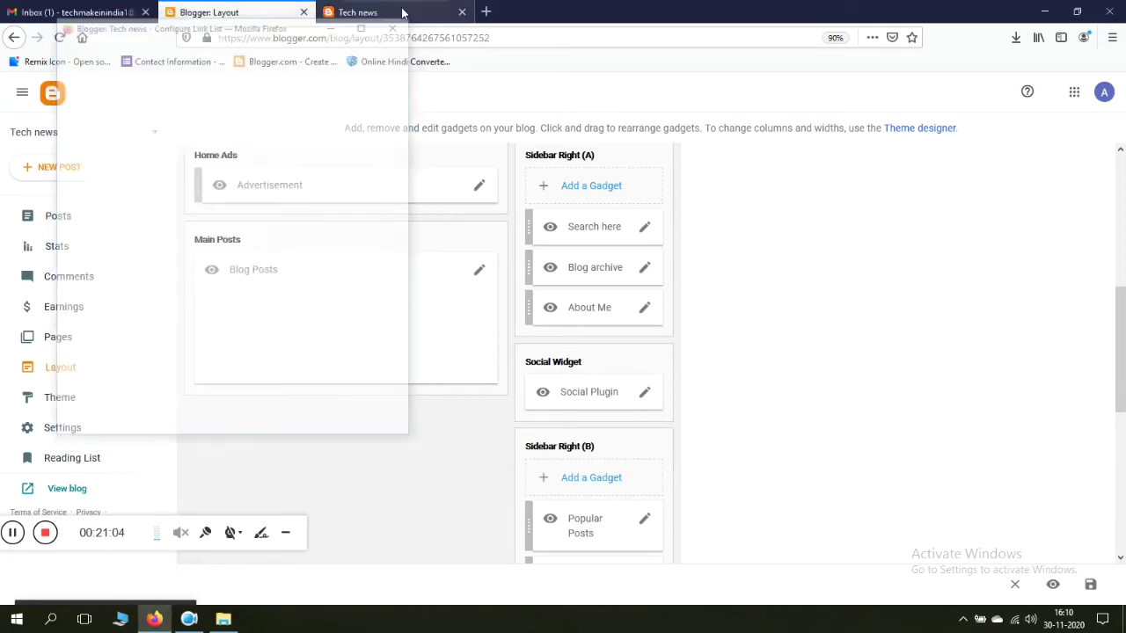
{"action": "left_click", "coordinate": [402, 12]}
{"action": "key", "text": "F5"}
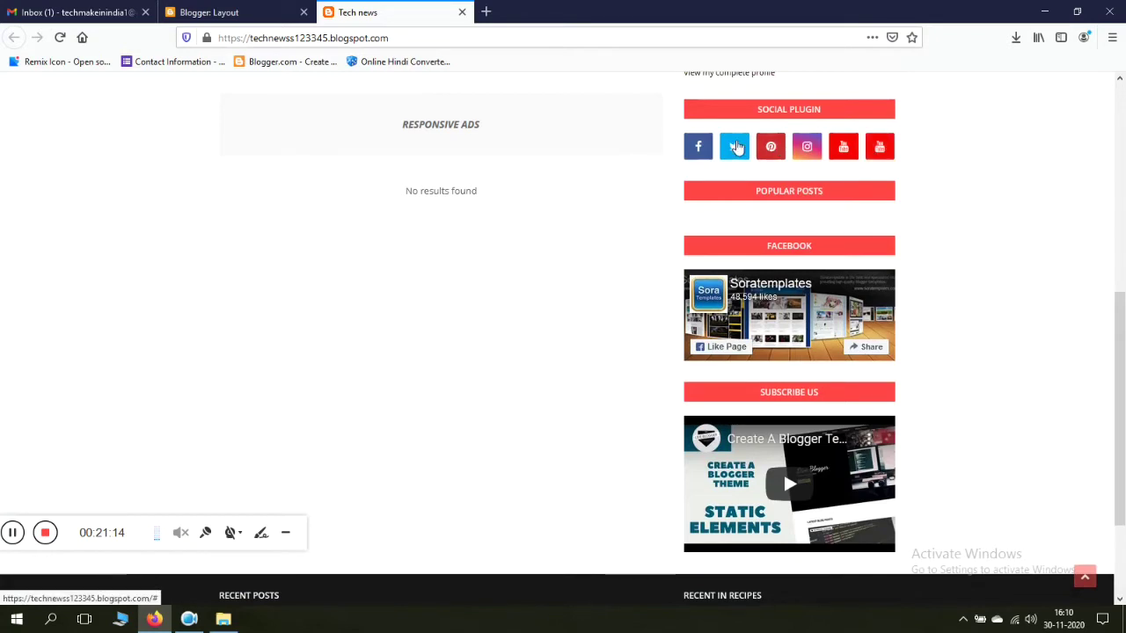
{"action": "left_click", "coordinate": [174, 11]}
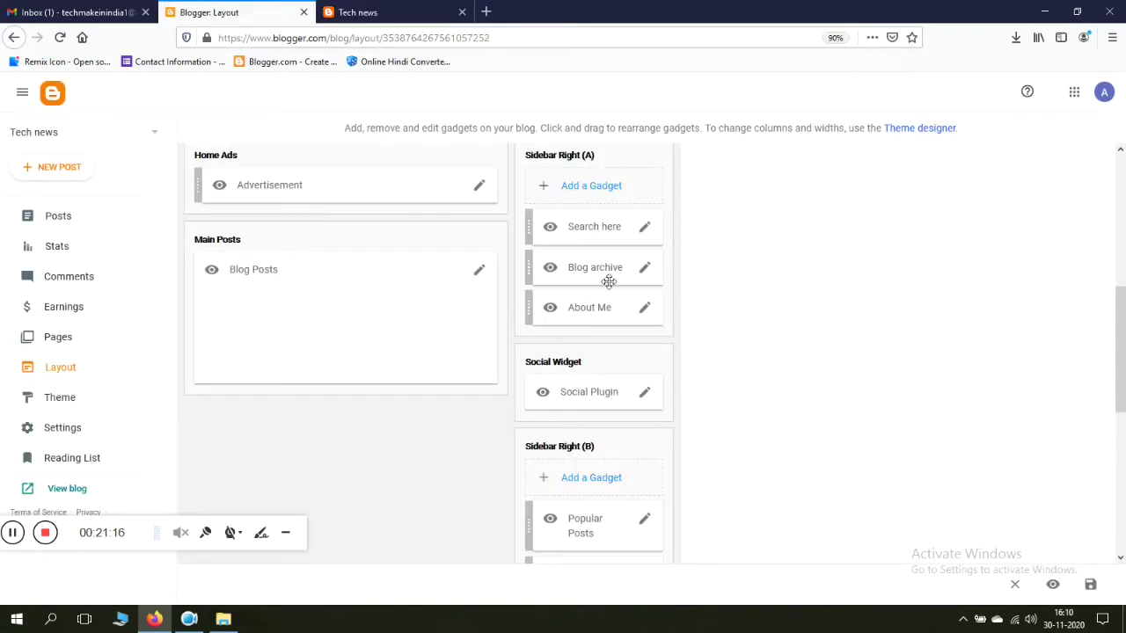
{"action": "left_click", "coordinate": [645, 309]}
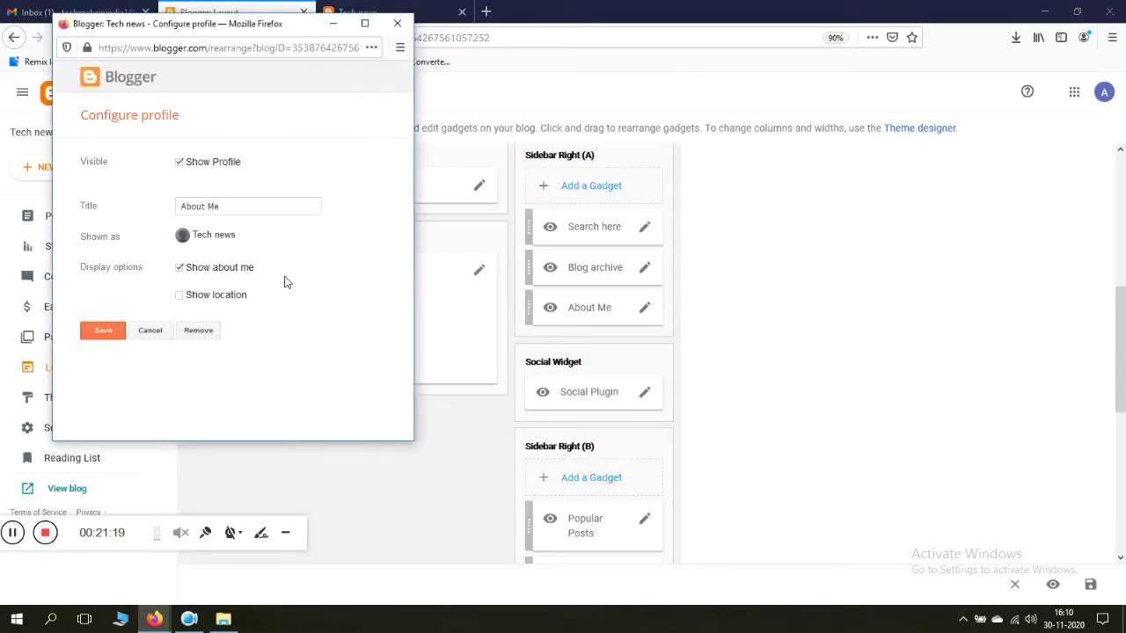
{"action": "left_click", "coordinate": [206, 332]}
{"action": "left_click", "coordinate": [248, 236]}
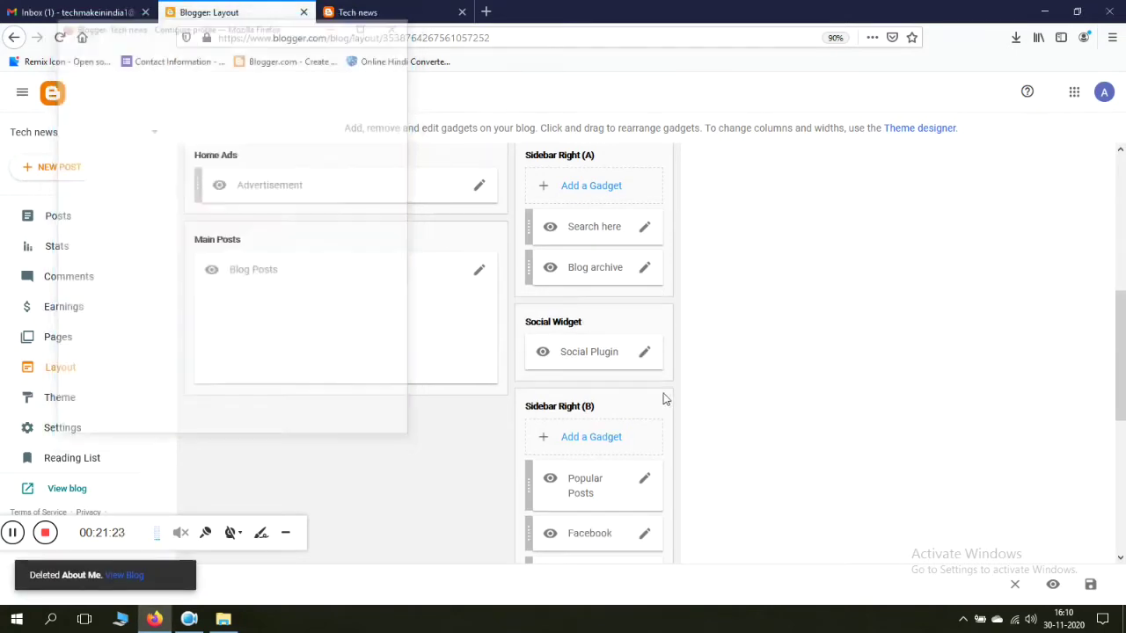
{"action": "scroll", "coordinate": [644, 339], "scroll_direction": "down", "scroll_amount": 3}
{"action": "scroll", "coordinate": [645, 343], "scroll_direction": "down", "scroll_amount": 1}
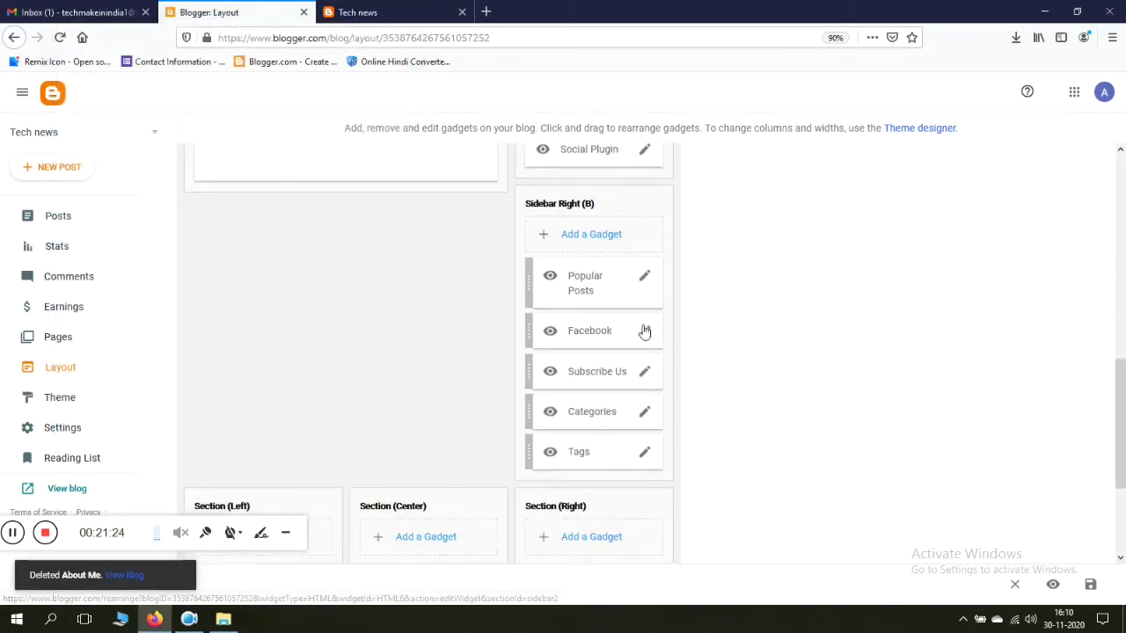
{"action": "left_click", "coordinate": [646, 278]}
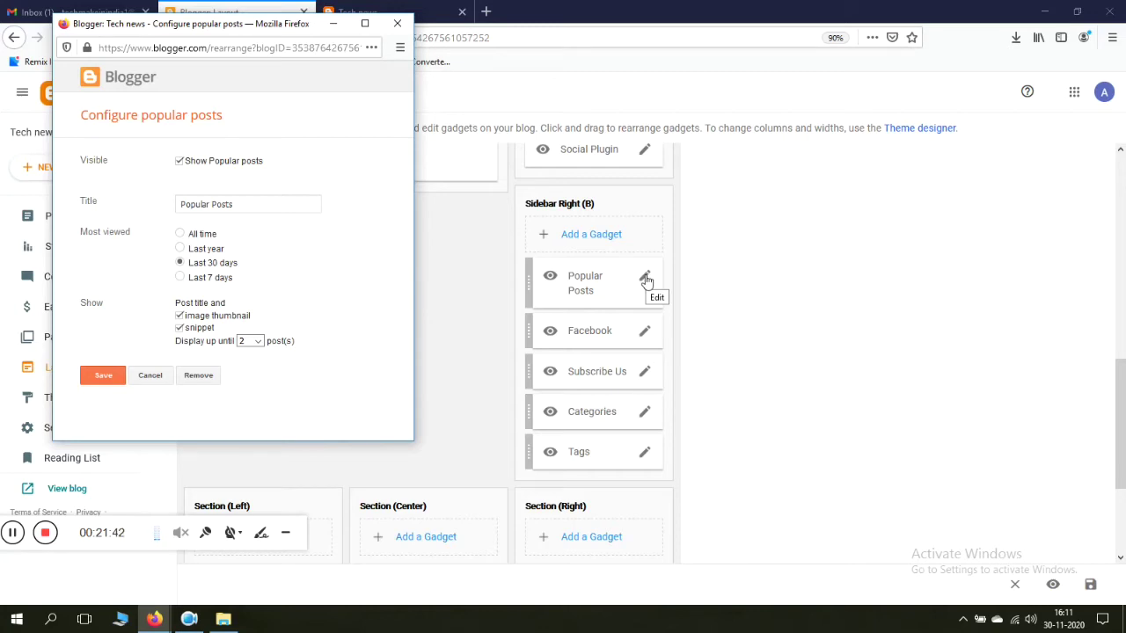
{"action": "left_click", "coordinate": [402, 25]}
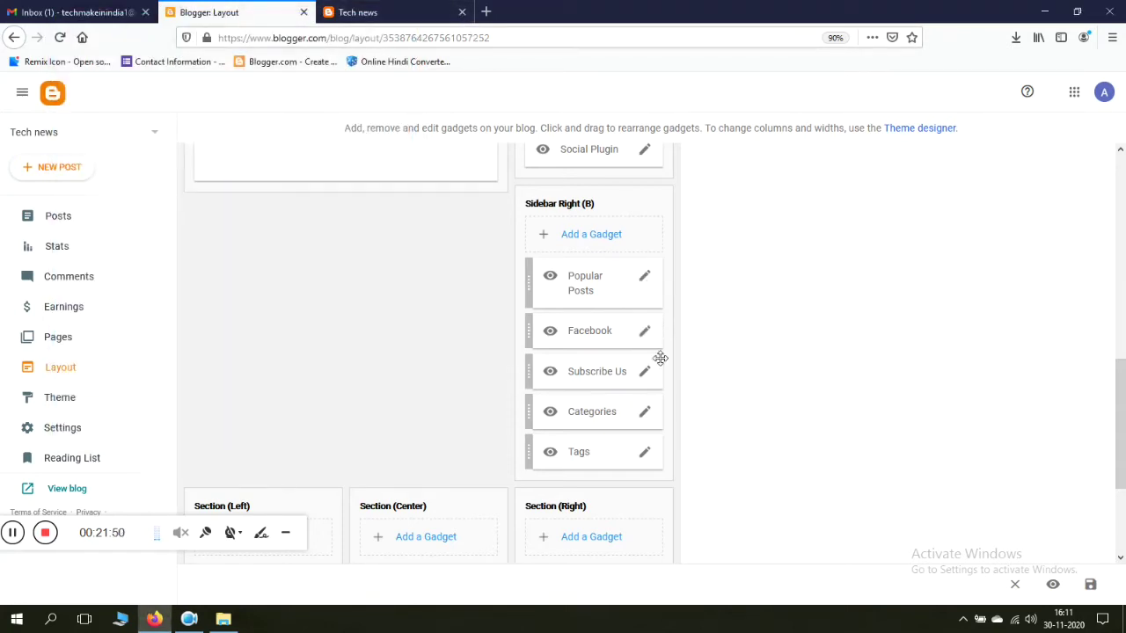
{"action": "left_click", "coordinate": [644, 336]}
{"action": "key", "text": "ctrl+w"}
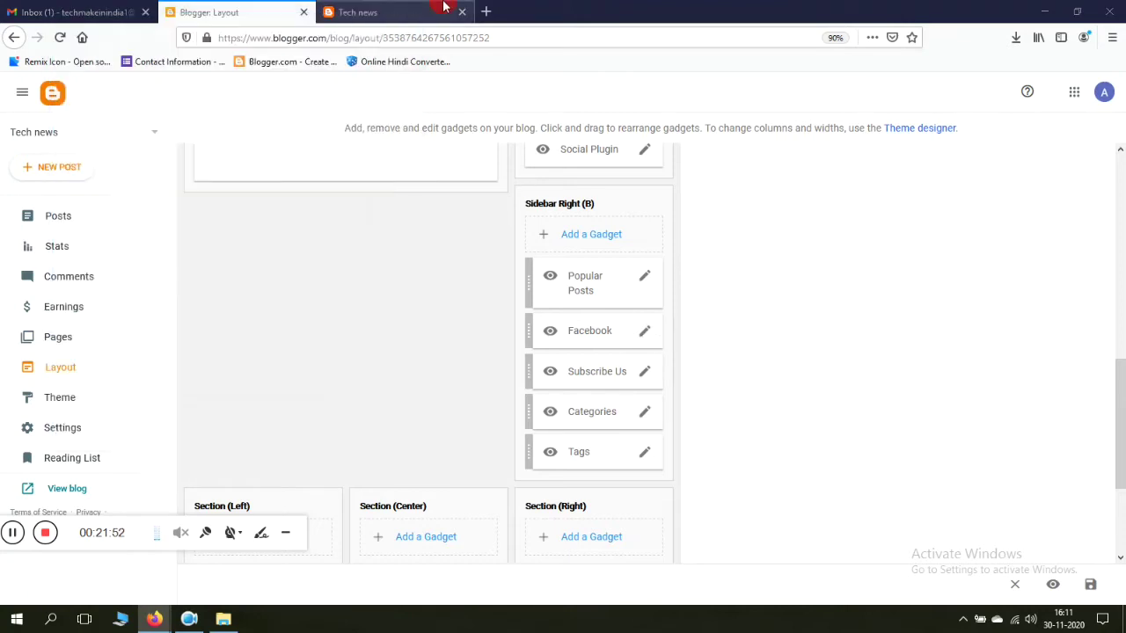
{"action": "key", "text": "ctrl+Tab"}
{"action": "left_click", "coordinate": [209, 12]}
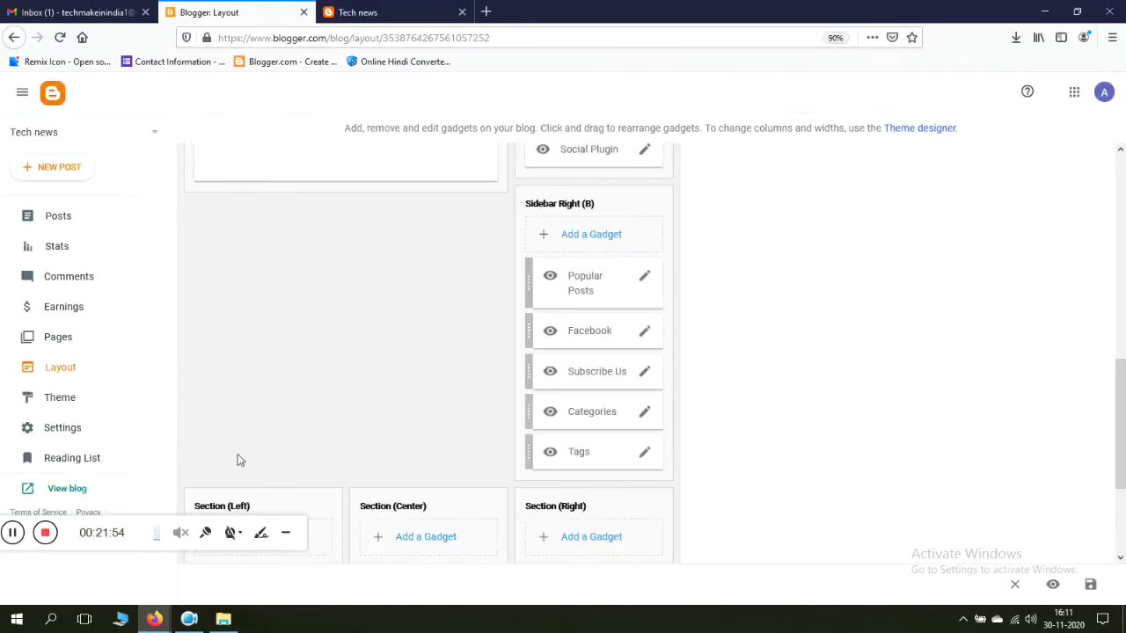
Step: Replace the template's page name in the Facebook data-href URL with the channel's own page name
{"action": "left_click", "coordinate": [202, 603]}
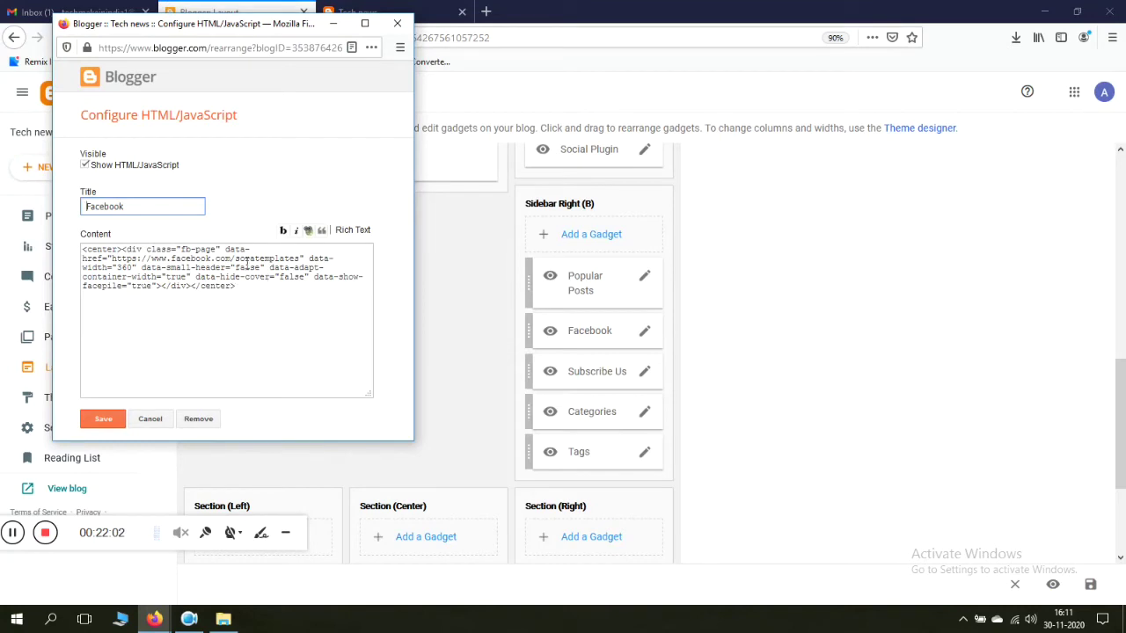
{"action": "mouse_move", "coordinate": [155, 259]}
{"action": "left_mouse_down"}
{"action": "mouse_move", "coordinate": [214, 251]}
{"action": "mouse_move", "coordinate": [145, 249]}
{"action": "left_mouse_up"}
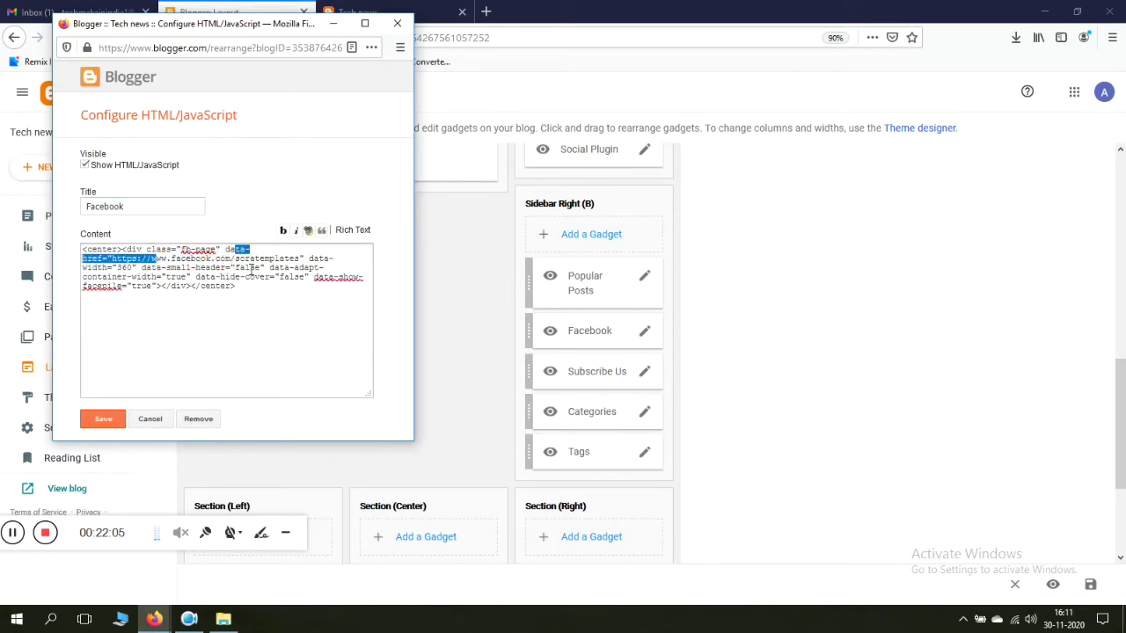
{"action": "left_click", "coordinate": [243, 262]}
{"action": "left_click_drag", "start_coordinate": [236, 259], "coordinate": [301, 261]}
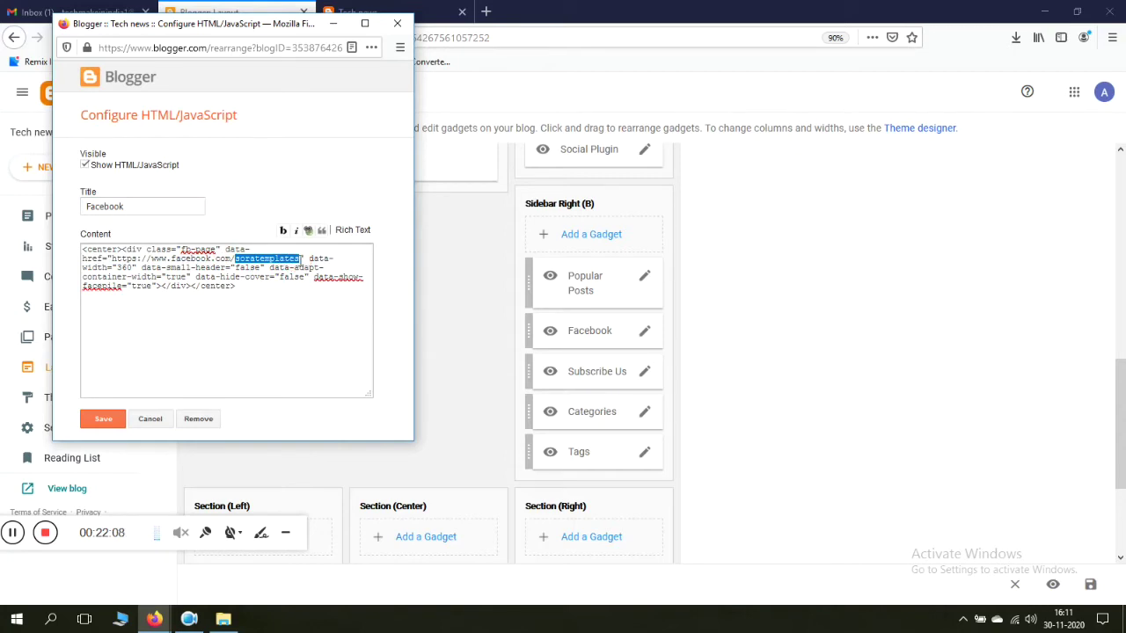
{"action": "key", "text": "BackSpace"}
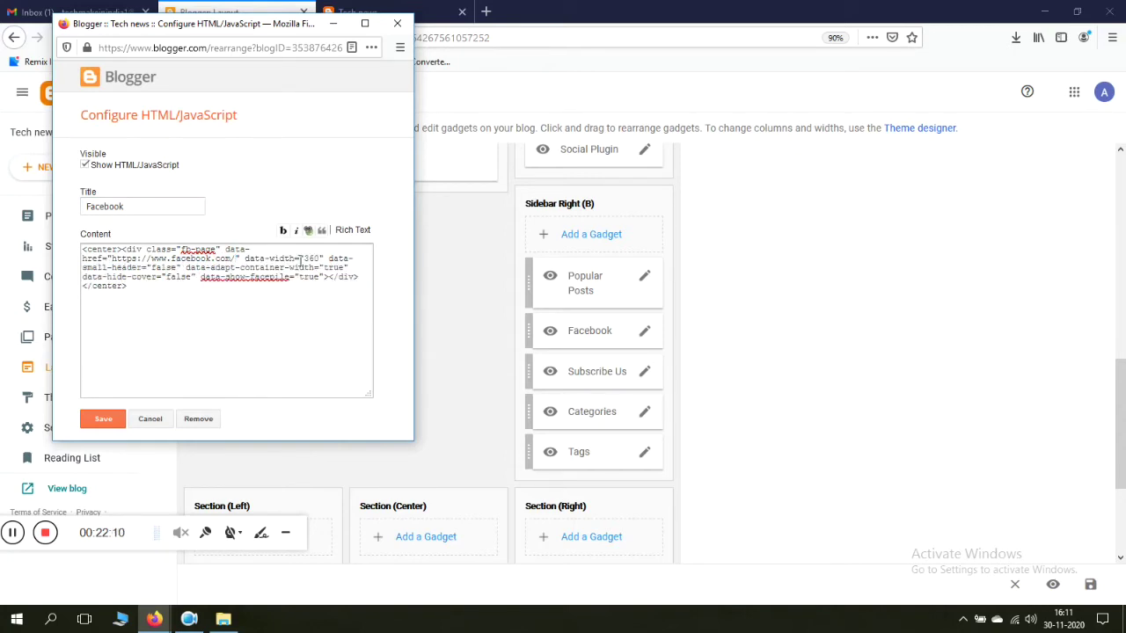
{"action": "type", "text": "techm"}
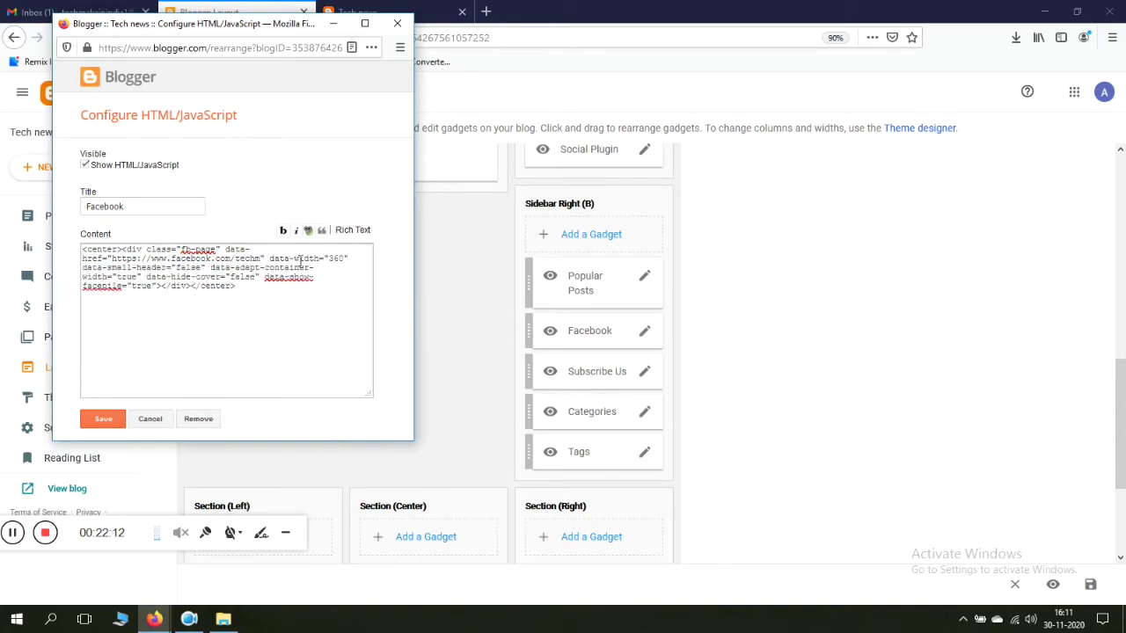
{"action": "type", "text": "akein"}
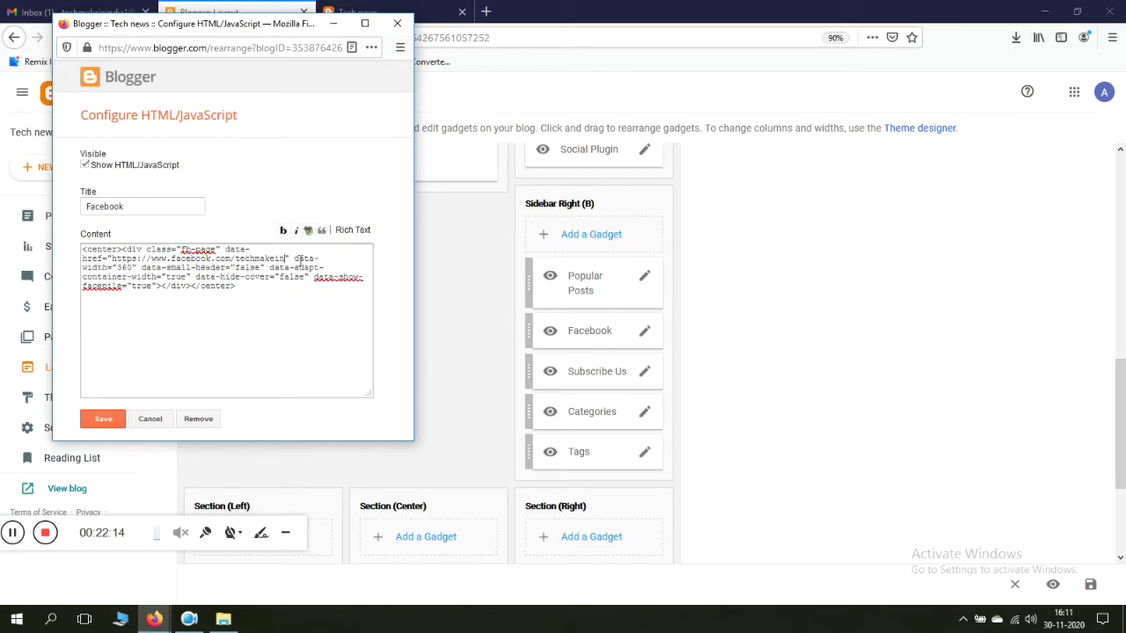
{"action": "type", "text": "india"}
{"action": "left_click_drag", "start_coordinate": [184, 259], "coordinate": [255, 259]}
{"action": "left_click", "coordinate": [238, 259]}
Step: Save the Facebook gadget and reload the live blog to check it
{"action": "left_click", "coordinate": [102, 421]}
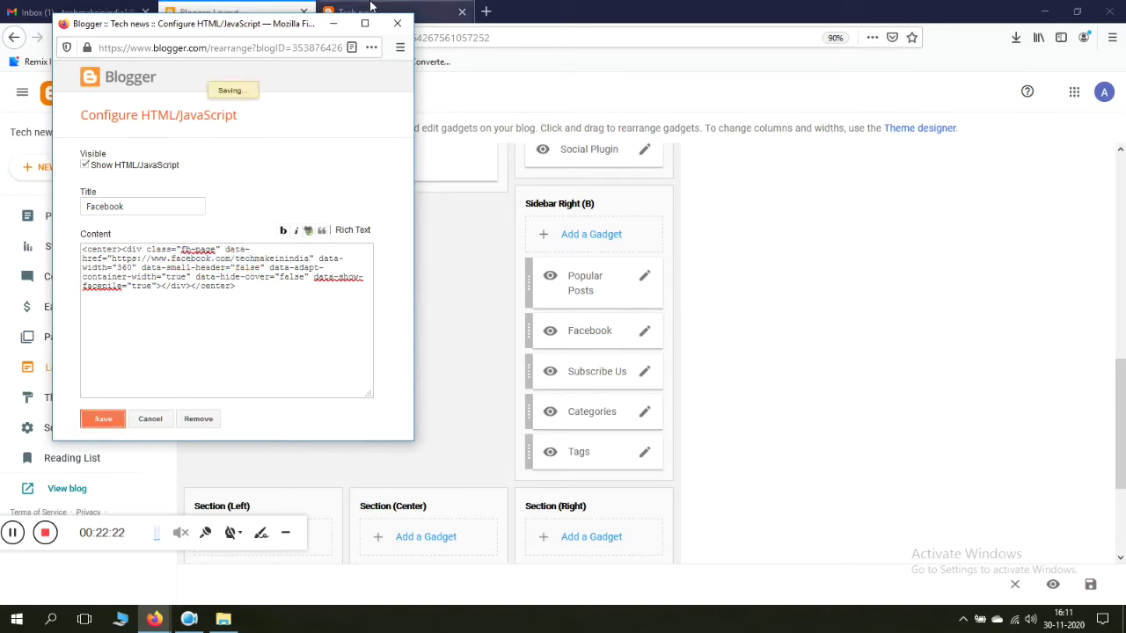
{"action": "left_click", "coordinate": [378, 11]}
{"action": "left_click", "coordinate": [59, 38]}
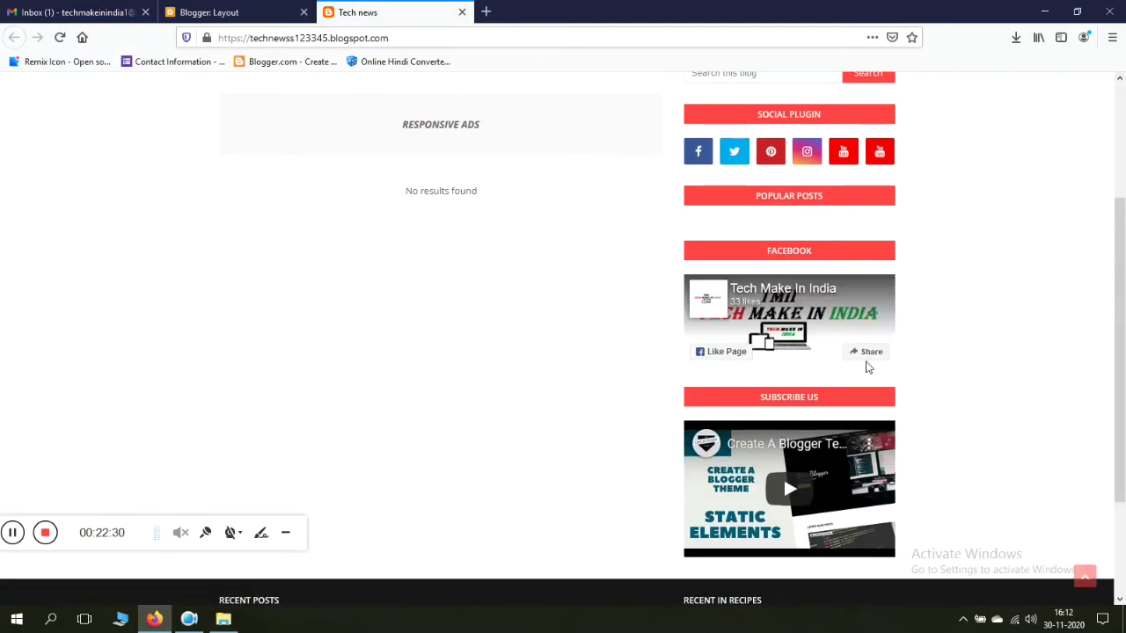
Step: Review the Subscribe Us gadget's YouTube embed ID, cancel without changes, and open the Categories gadget
{"action": "left_click", "coordinate": [234, 11]}
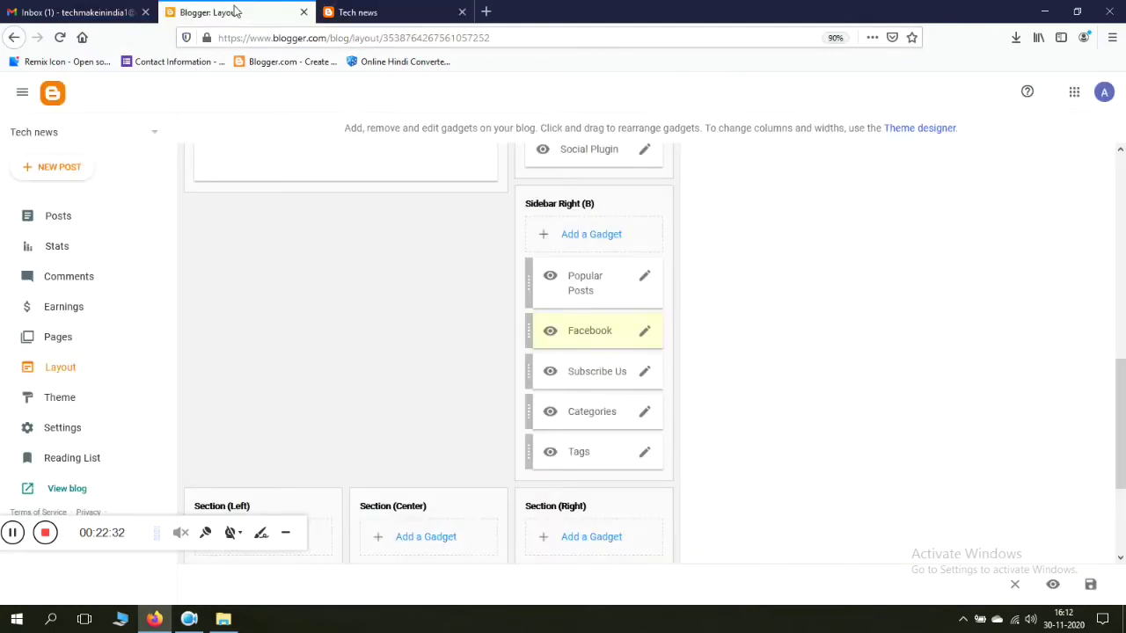
{"action": "left_click", "coordinate": [645, 373]}
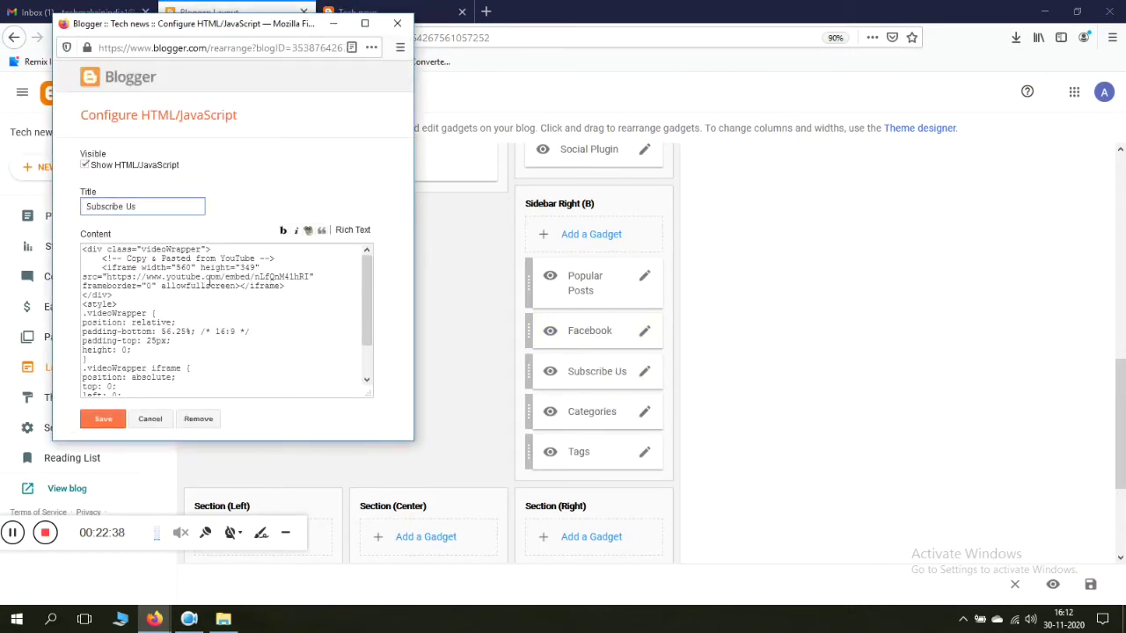
{"action": "left_click_drag", "start_coordinate": [255, 278], "coordinate": [308, 278]}
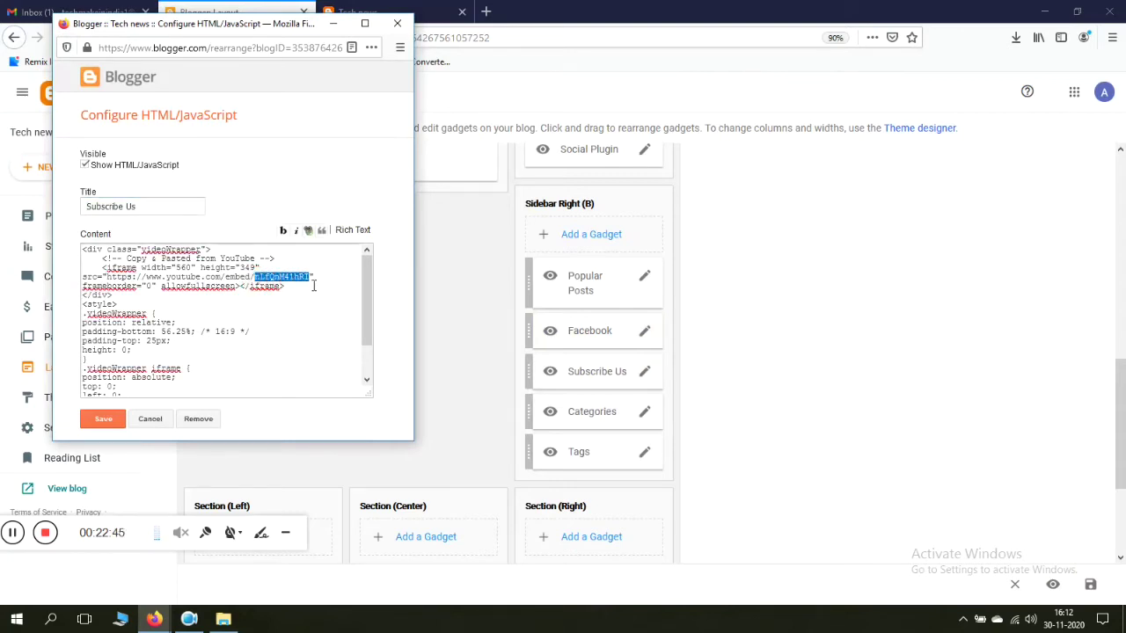
{"action": "scroll", "coordinate": [156, 367], "scroll_direction": "down", "scroll_amount": 3}
{"action": "scroll", "coordinate": [156, 367], "scroll_direction": "up", "scroll_amount": 3}
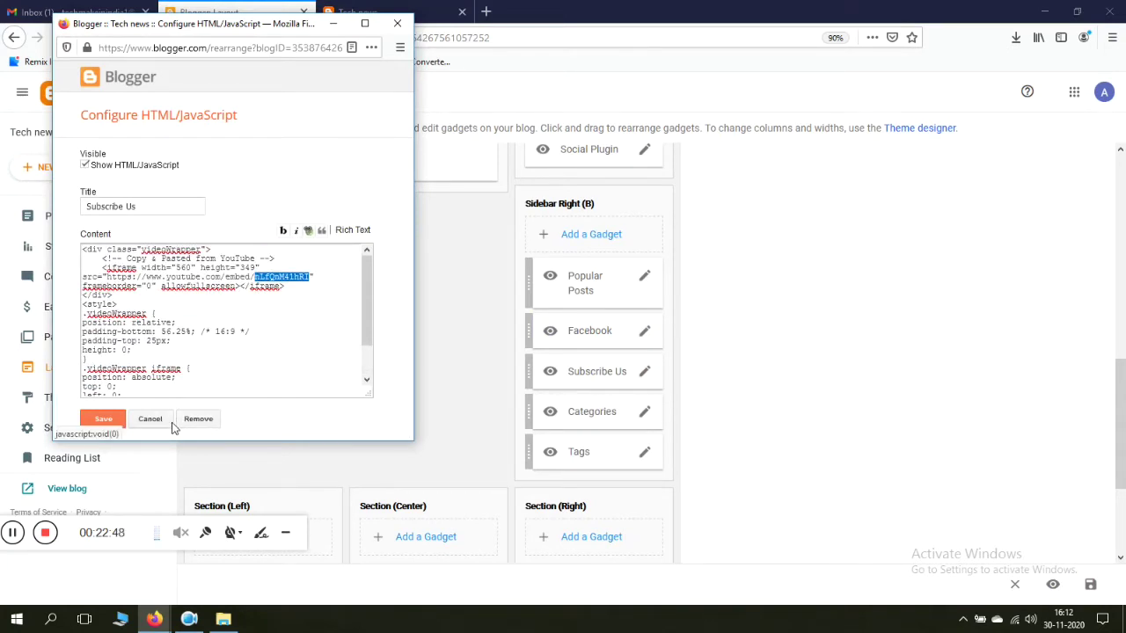
{"action": "left_click", "coordinate": [393, 31]}
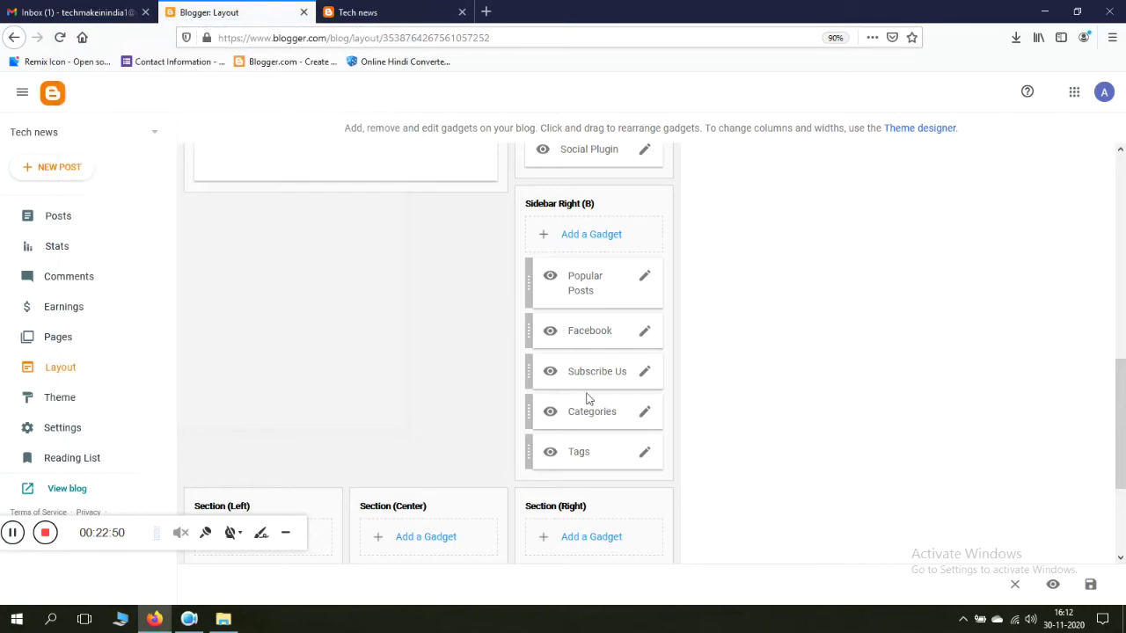
{"action": "left_click", "coordinate": [644, 413]}
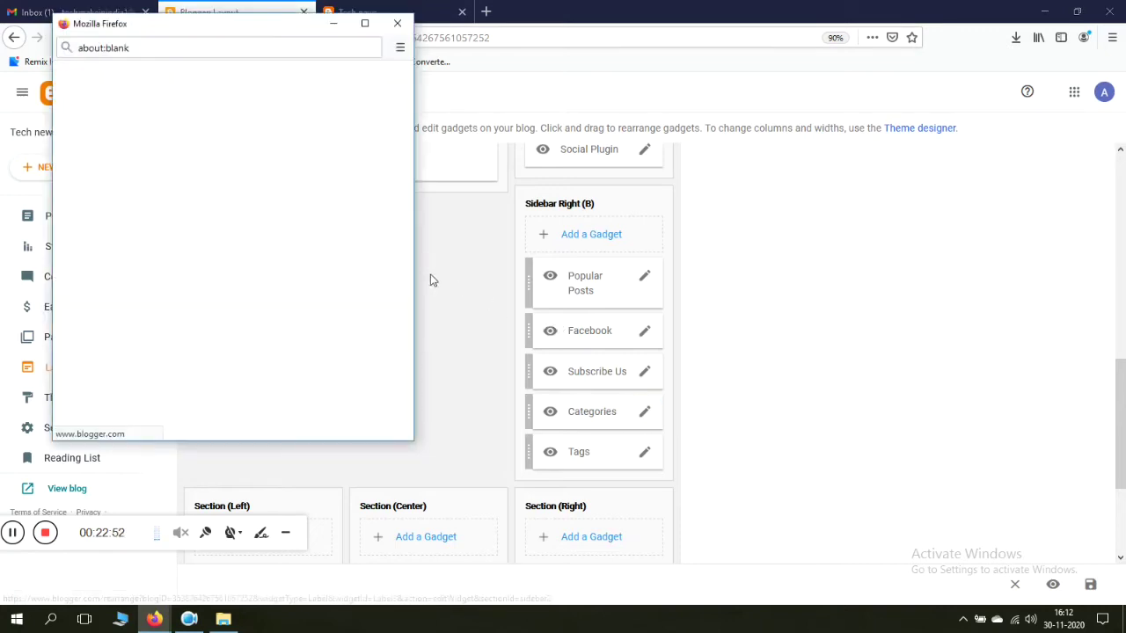
{"action": "left_click", "coordinate": [396, 24]}
{"action": "scroll", "coordinate": [614, 384], "scroll_direction": "down", "scroll_amount": 1}
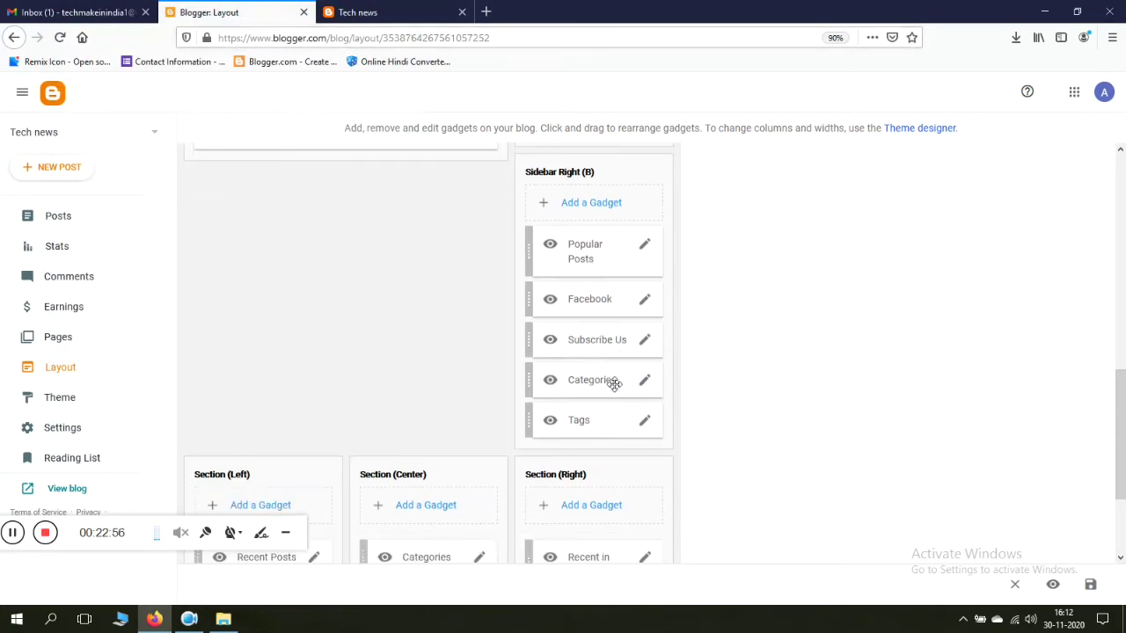
{"action": "scroll", "coordinate": [614, 384], "scroll_direction": "down", "scroll_amount": 2}
{"action": "left_click", "coordinate": [645, 318]}
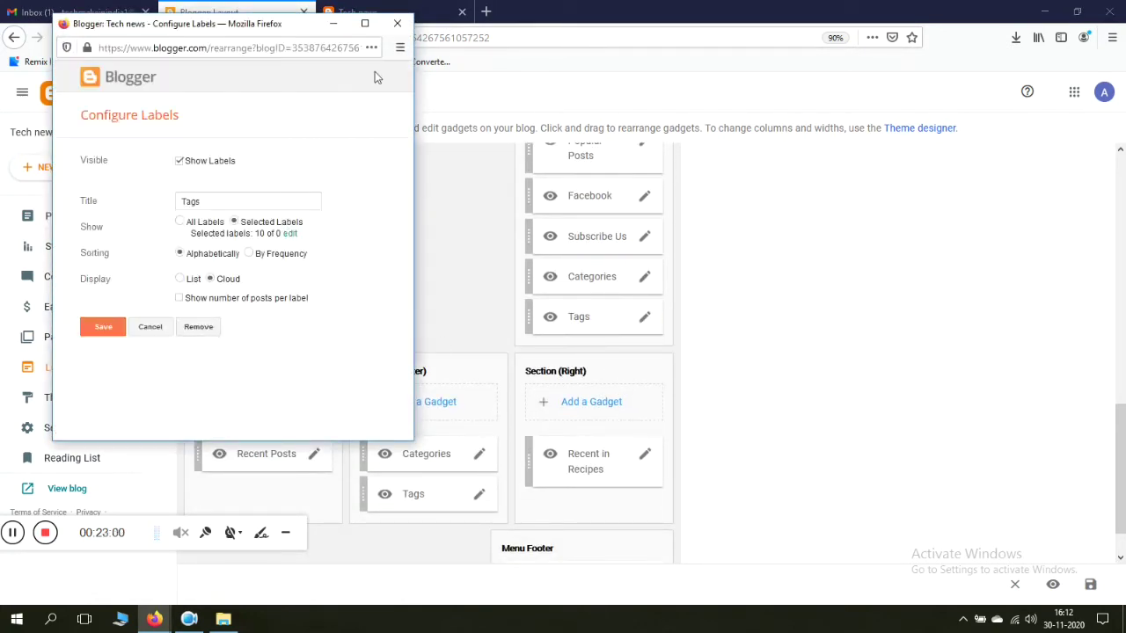
{"action": "left_click", "coordinate": [396, 23]}
{"action": "scroll", "coordinate": [604, 384], "scroll_direction": "down", "scroll_amount": 1}
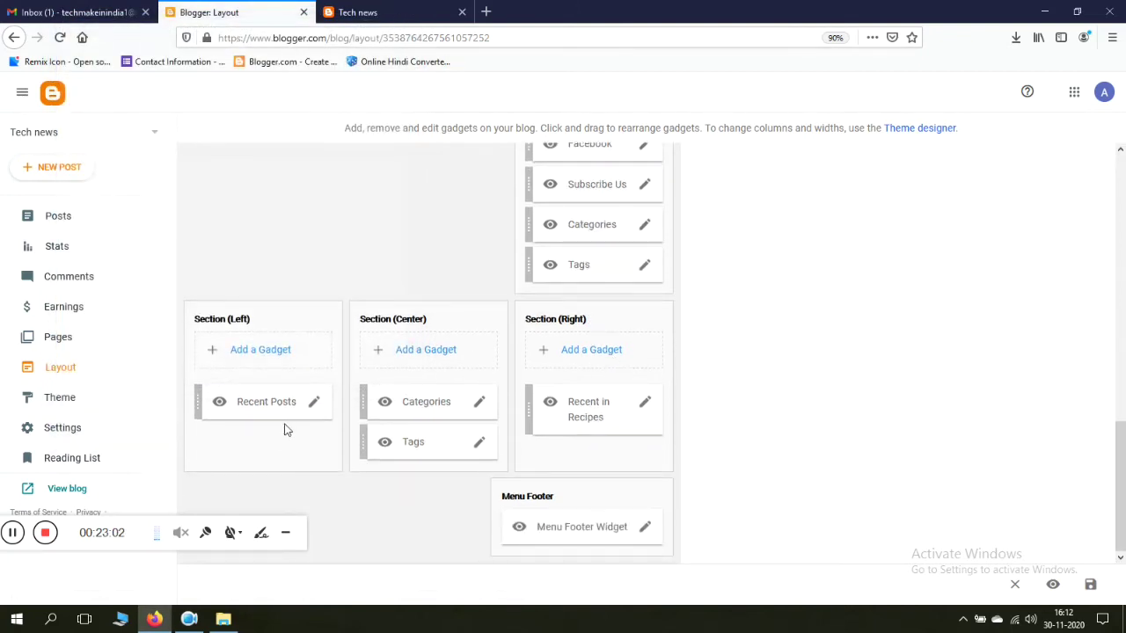
{"action": "scroll", "coordinate": [308, 264], "scroll_direction": "up", "scroll_amount": 7}
{"action": "scroll", "coordinate": [291, 372], "scroll_direction": "down", "scroll_amount": 4}
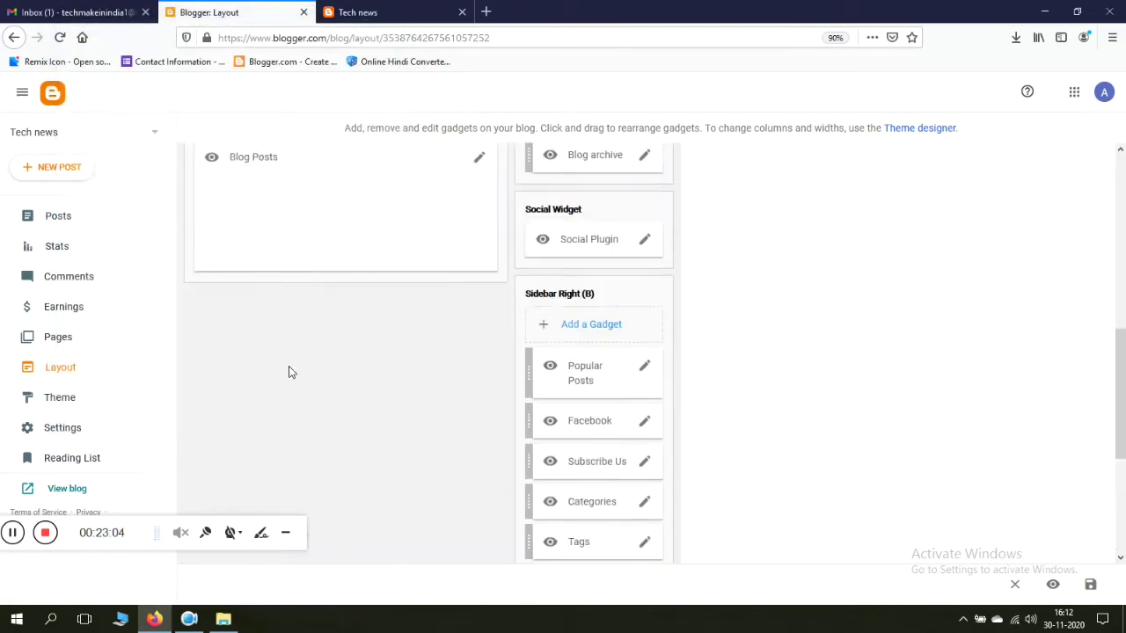
{"action": "scroll", "coordinate": [291, 372], "scroll_direction": "down", "scroll_amount": 3}
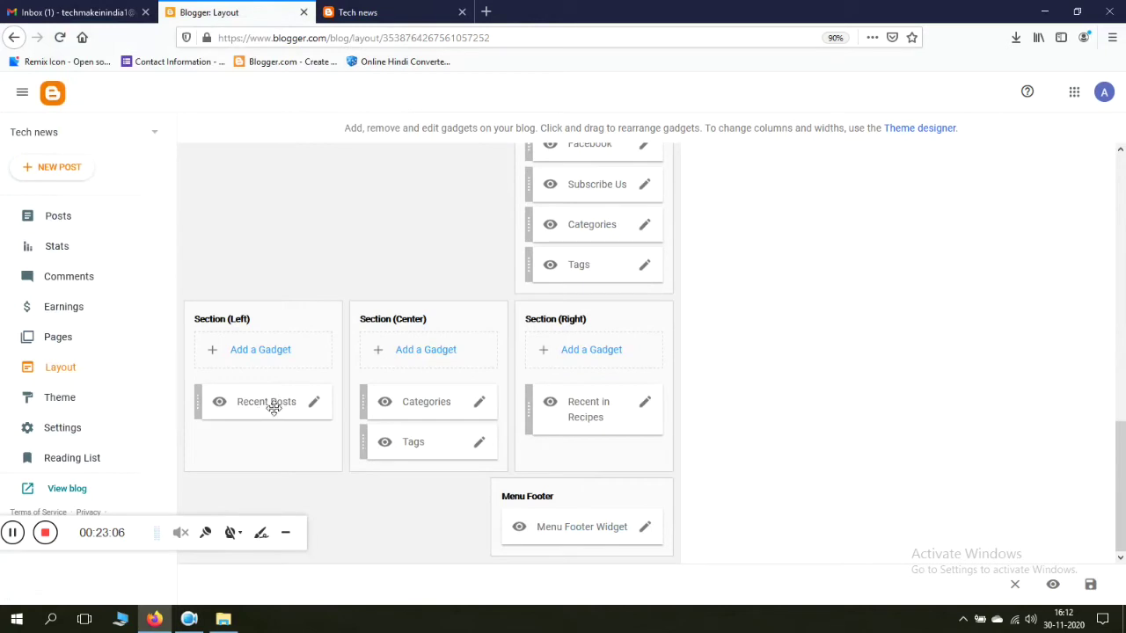
{"action": "left_click", "coordinate": [352, 11]}
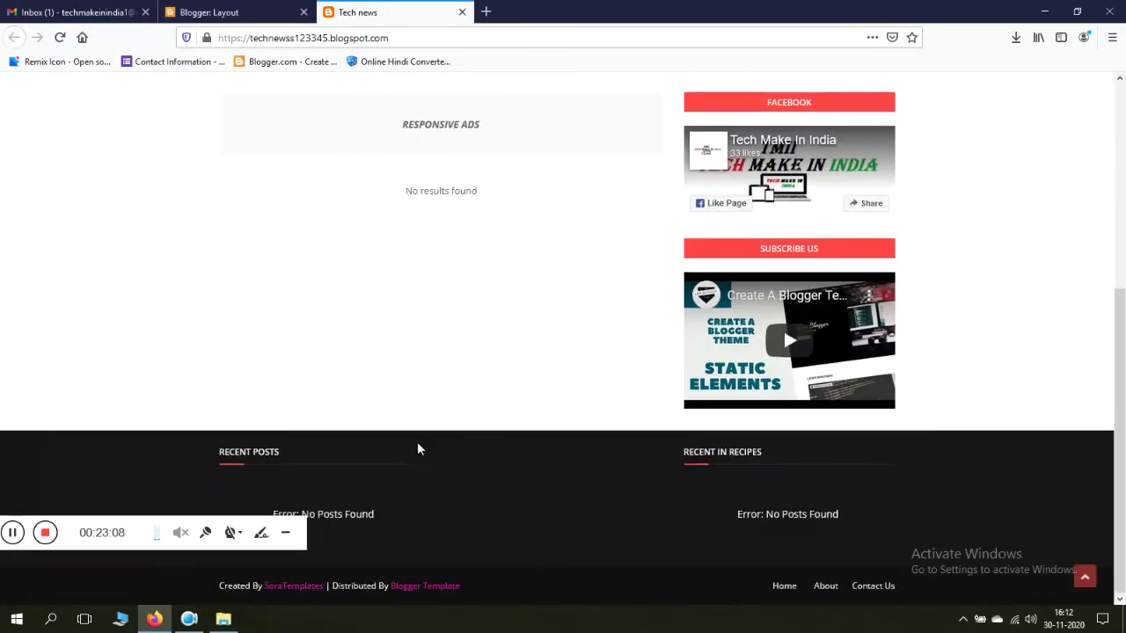
{"action": "left_click_drag", "start_coordinate": [251, 452], "coordinate": [287, 457]}
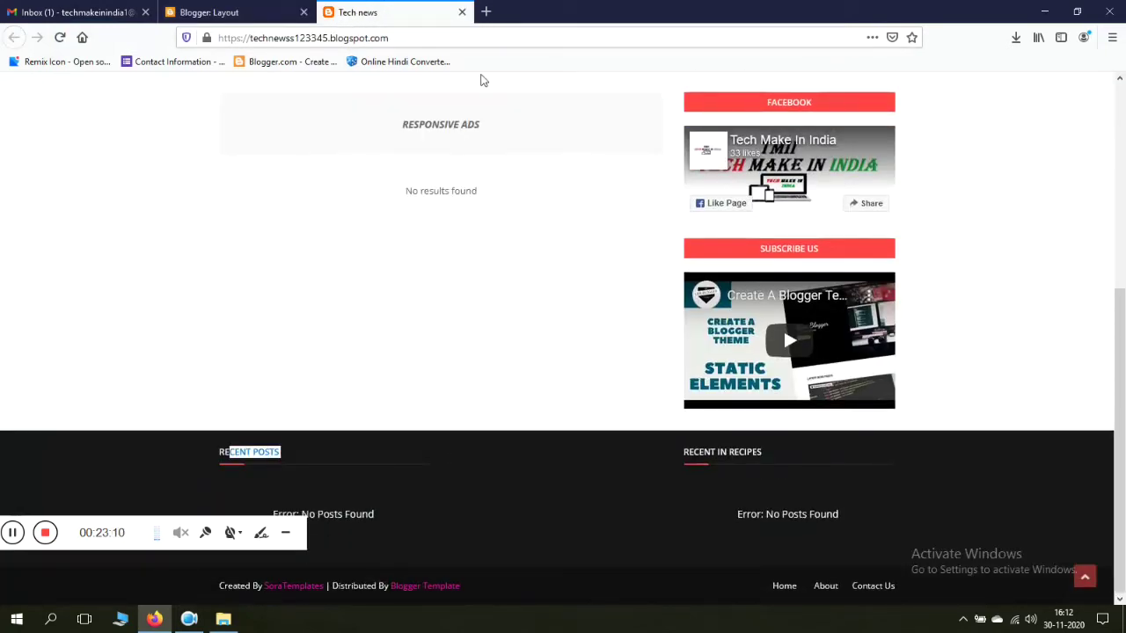
{"action": "left_click", "coordinate": [200, 10]}
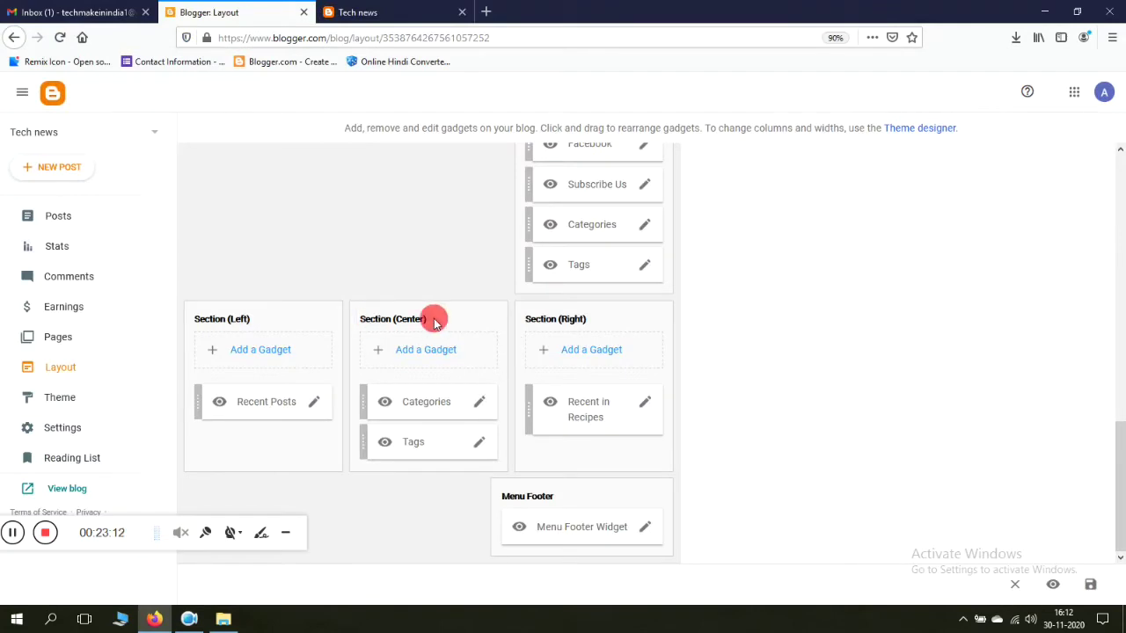
{"action": "left_click", "coordinate": [427, 11]}
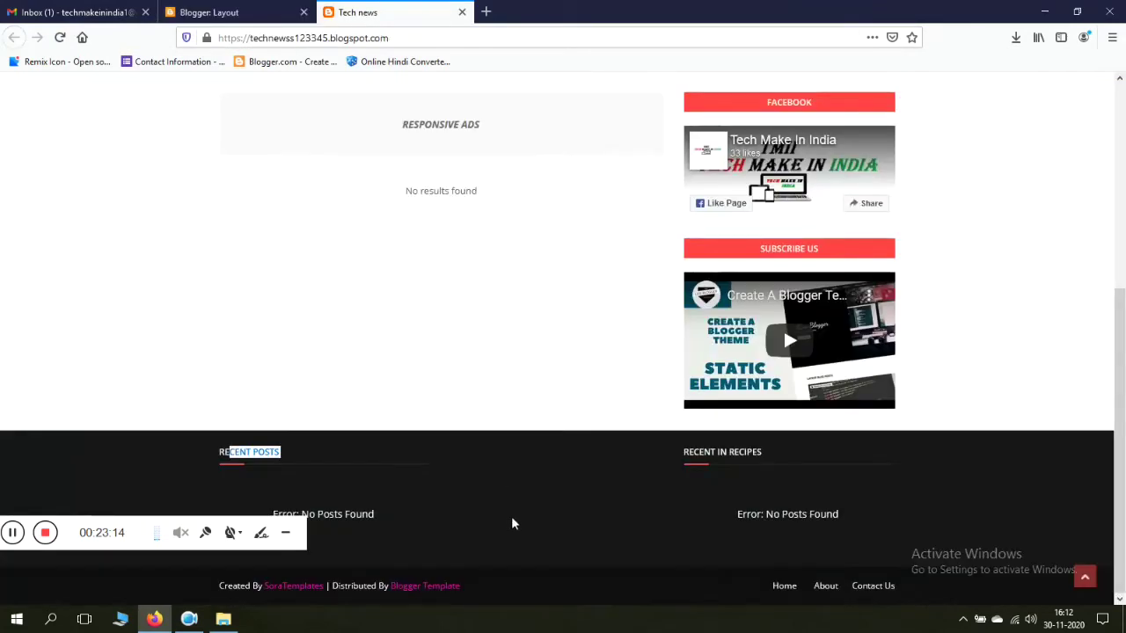
{"action": "left_click", "coordinate": [185, 13]}
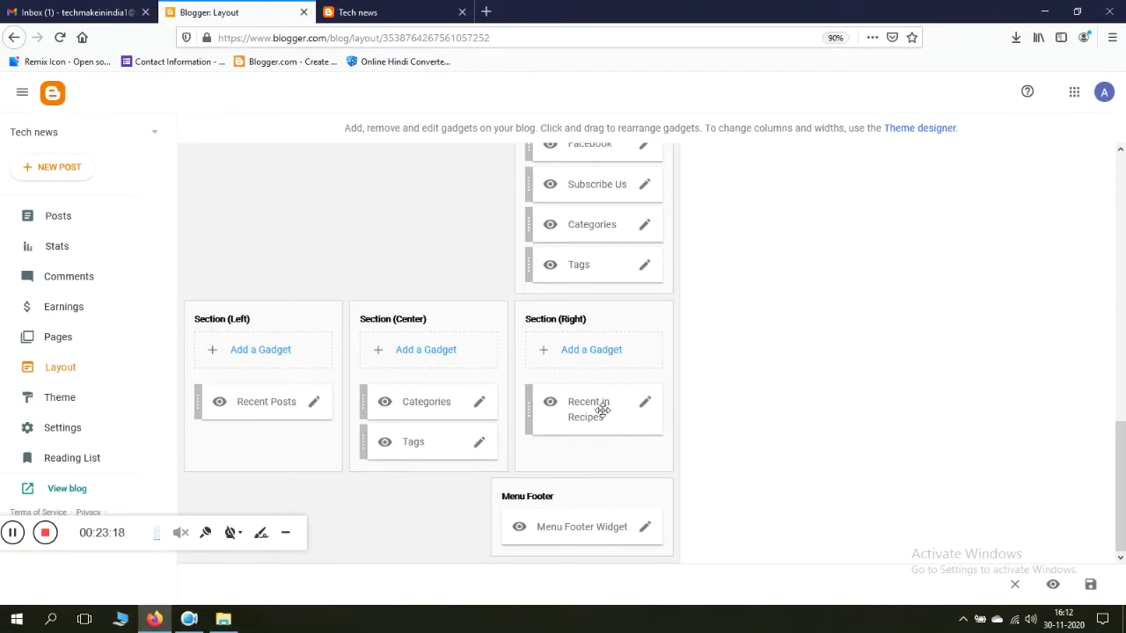
{"action": "left_click", "coordinate": [404, 10]}
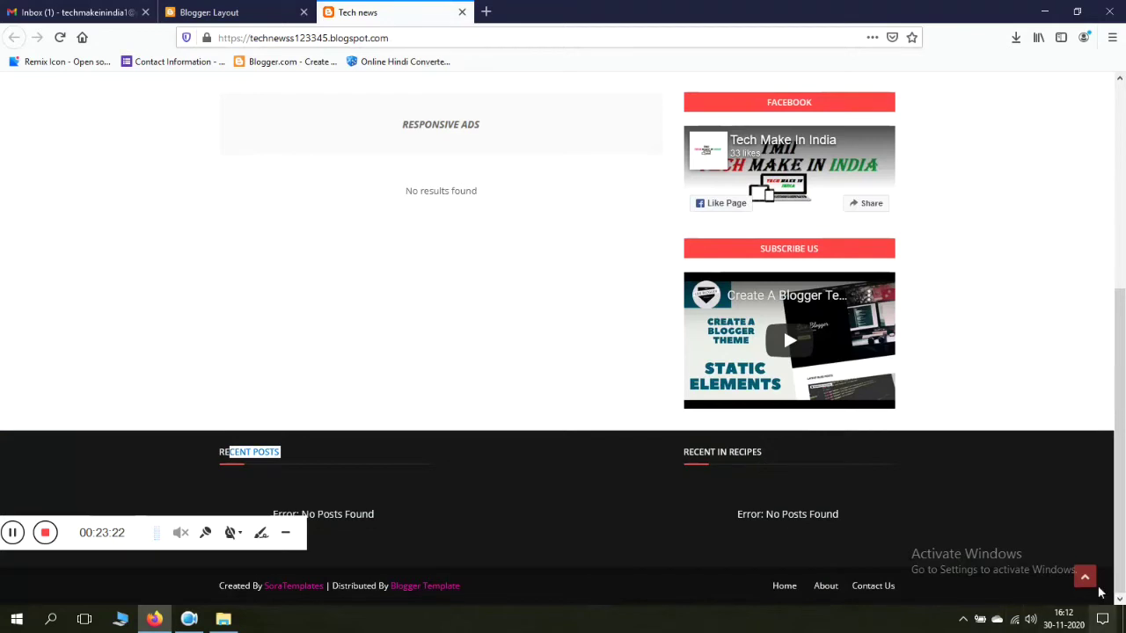
{"action": "double_click", "coordinate": [796, 513]}
{"action": "left_click", "coordinate": [882, 531]}
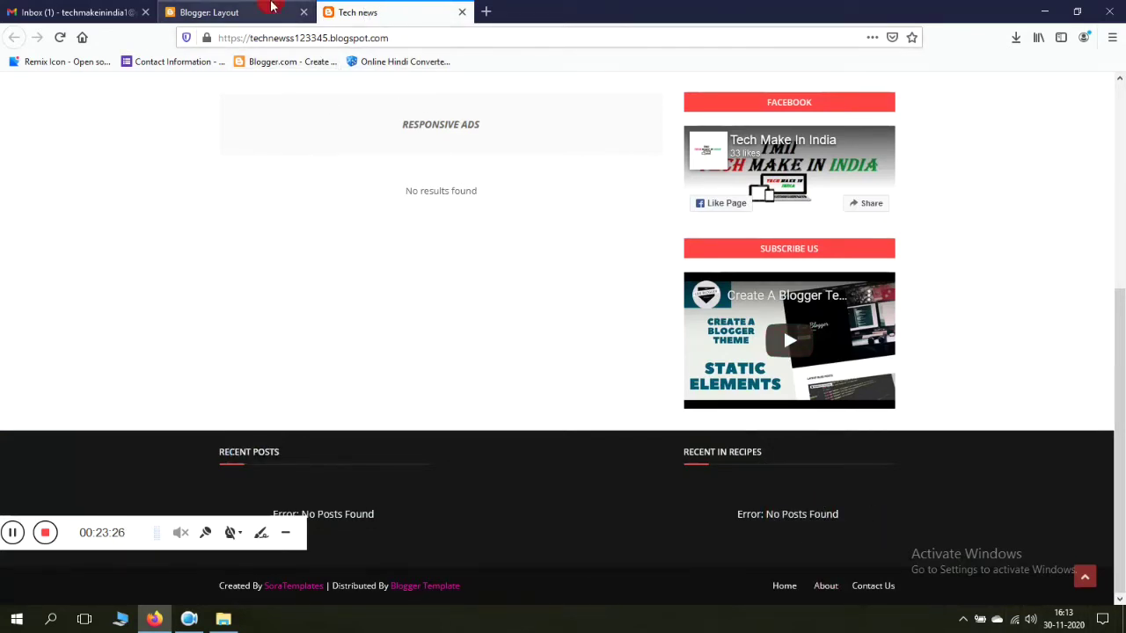
{"action": "left_click", "coordinate": [274, 12]}
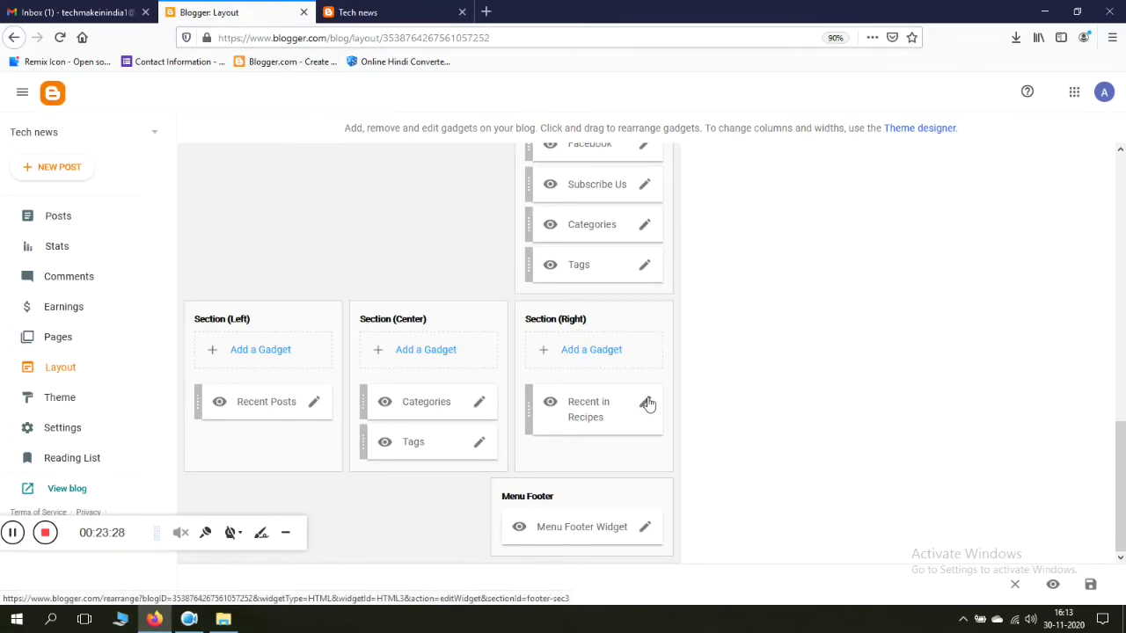
{"action": "left_click", "coordinate": [644, 527]}
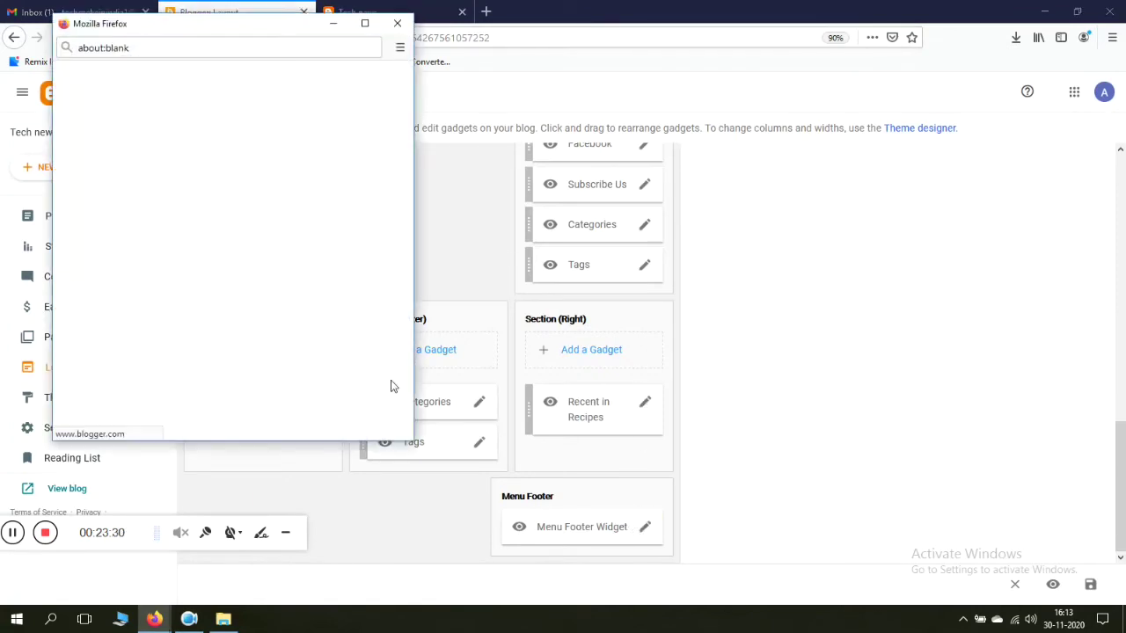
{"action": "scroll", "coordinate": [229, 343], "scroll_direction": "down", "scroll_amount": 1}
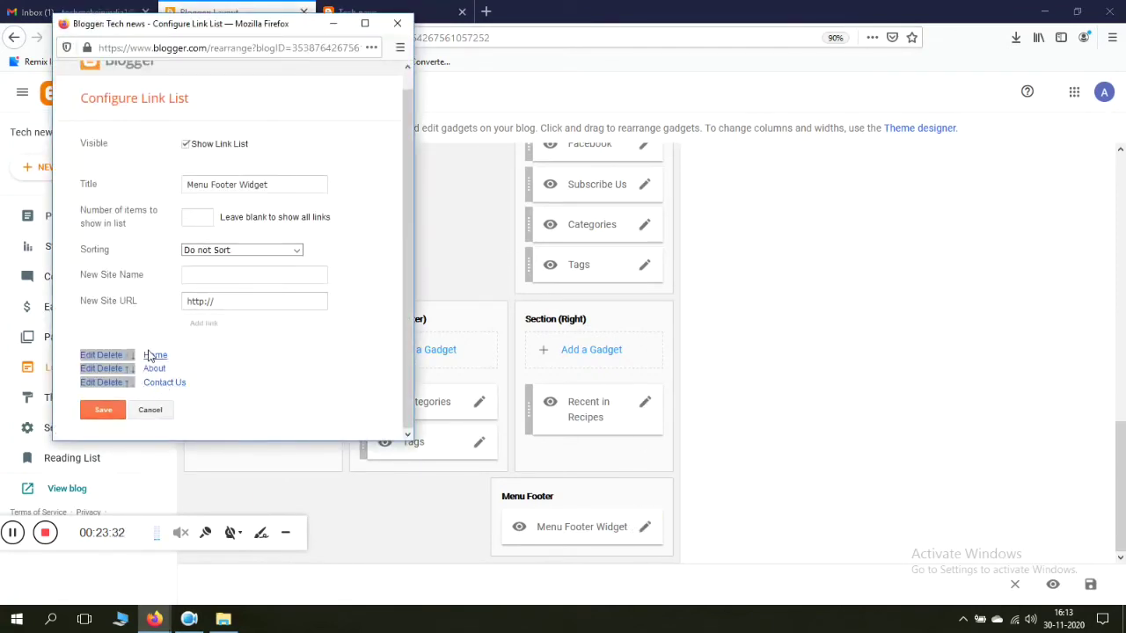
{"action": "left_click", "coordinate": [150, 415]}
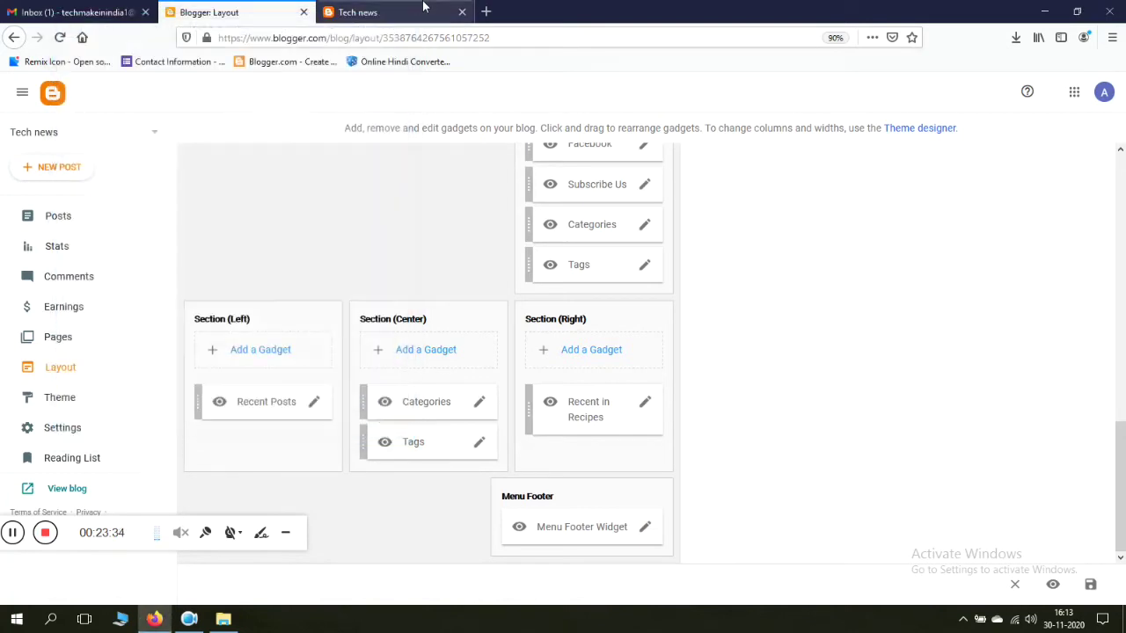
Step: View the live Tech news blog's footer, then return to the layout page
{"action": "left_click", "coordinate": [424, 14]}
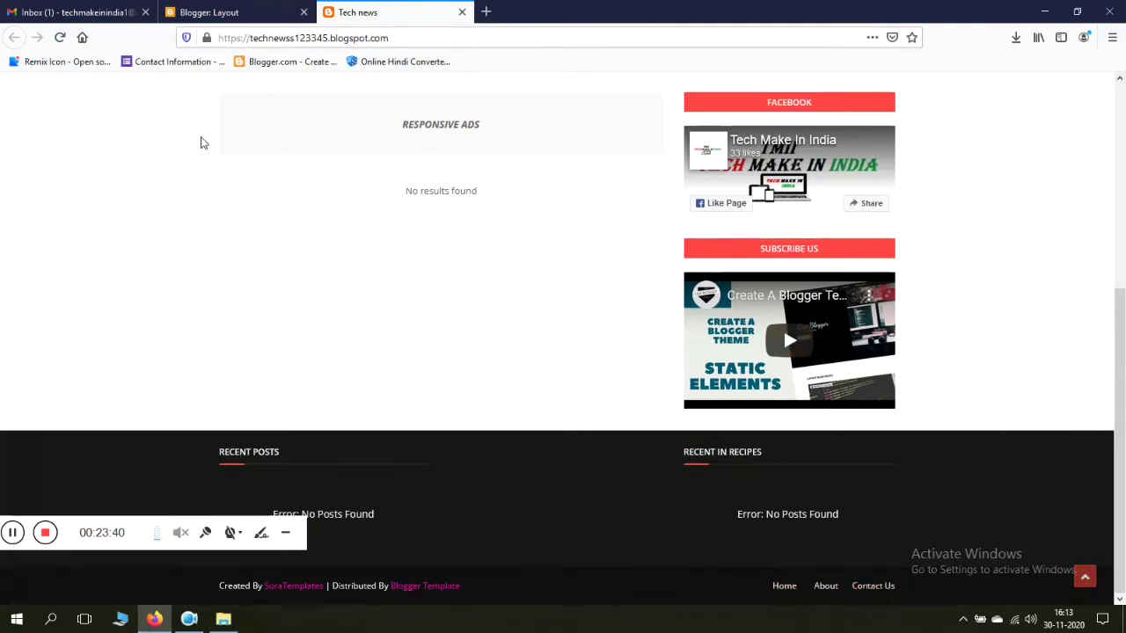
{"action": "left_click", "coordinate": [276, 7]}
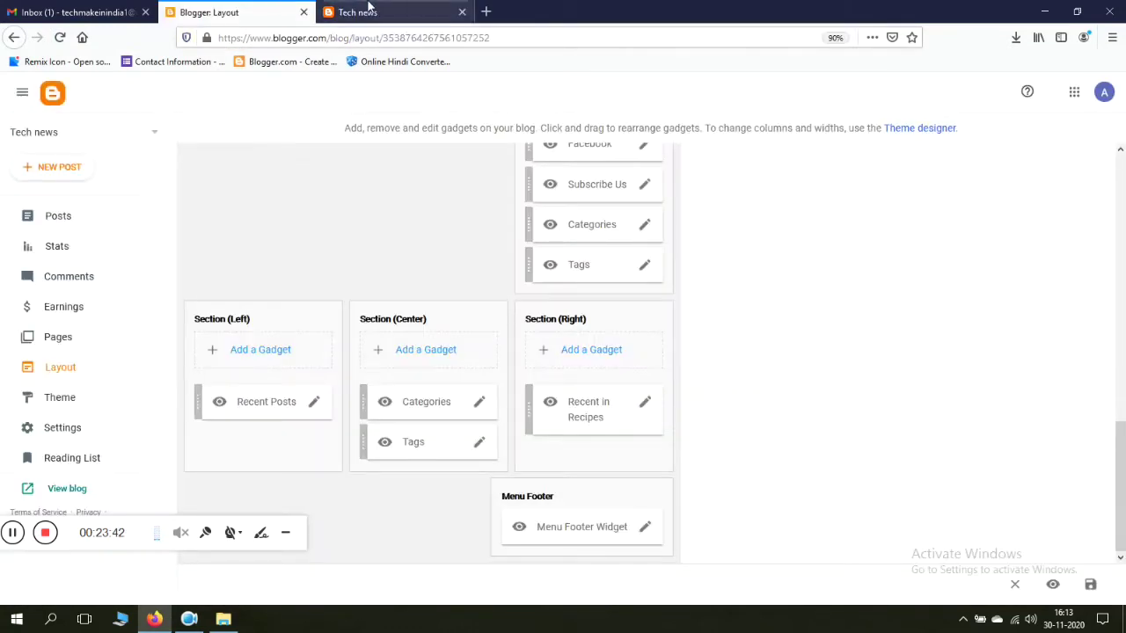
{"action": "scroll", "coordinate": [352, 185], "scroll_direction": "up", "scroll_amount": 3}
{"action": "scroll", "coordinate": [351, 183], "scroll_direction": "up", "scroll_amount": 5}
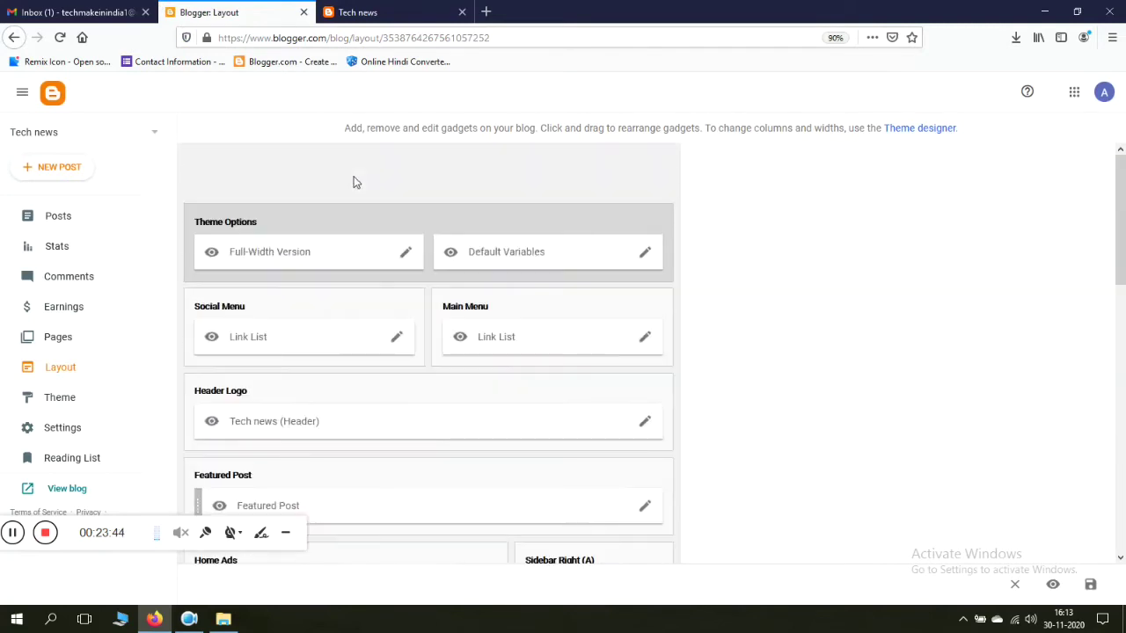
{"action": "scroll", "coordinate": [356, 182], "scroll_direction": "down", "scroll_amount": 1}
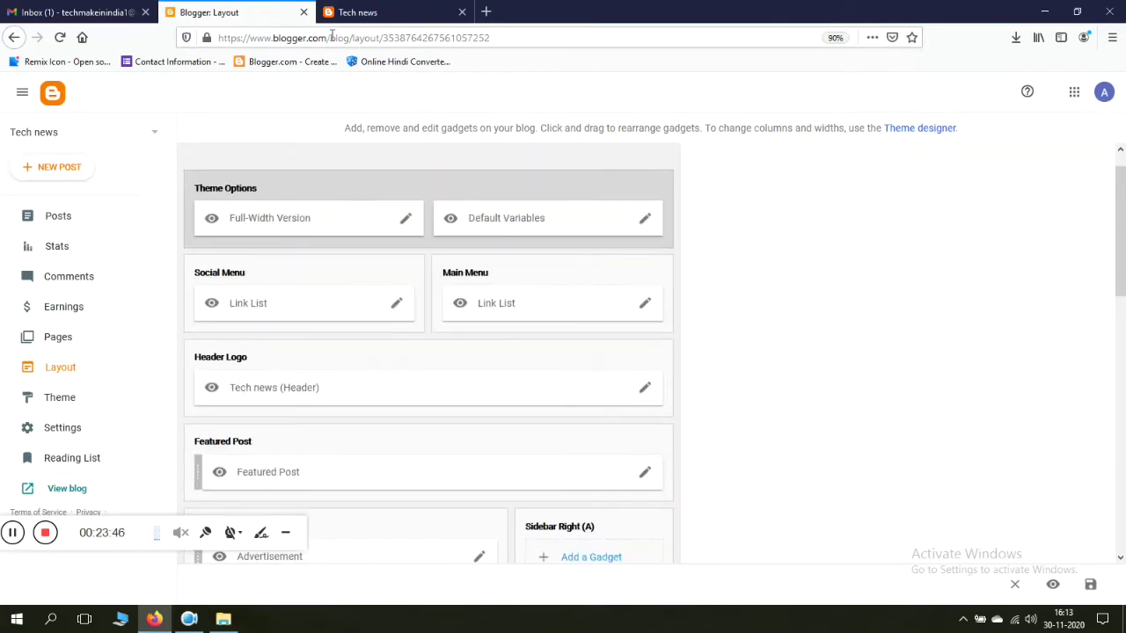
{"action": "left_click", "coordinate": [285, 533]}
Step: Recheck the live blog, then go to the blog's Posts list
{"action": "left_click", "coordinate": [378, 10]}
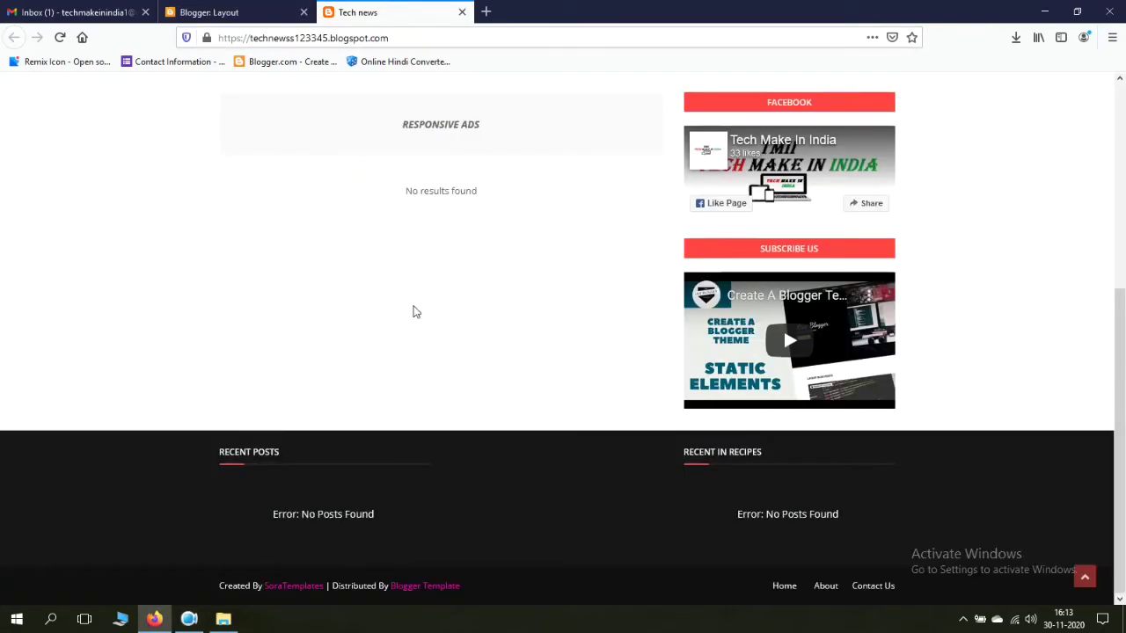
{"action": "scroll", "coordinate": [412, 311], "scroll_direction": "up", "scroll_amount": 10}
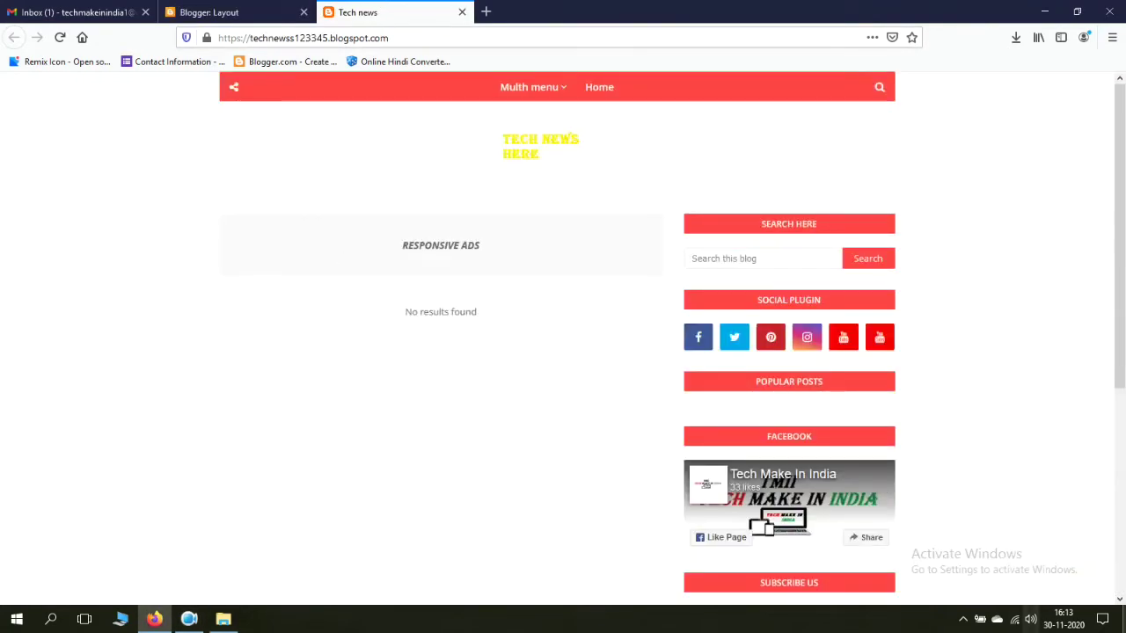
{"action": "left_click", "coordinate": [263, 7]}
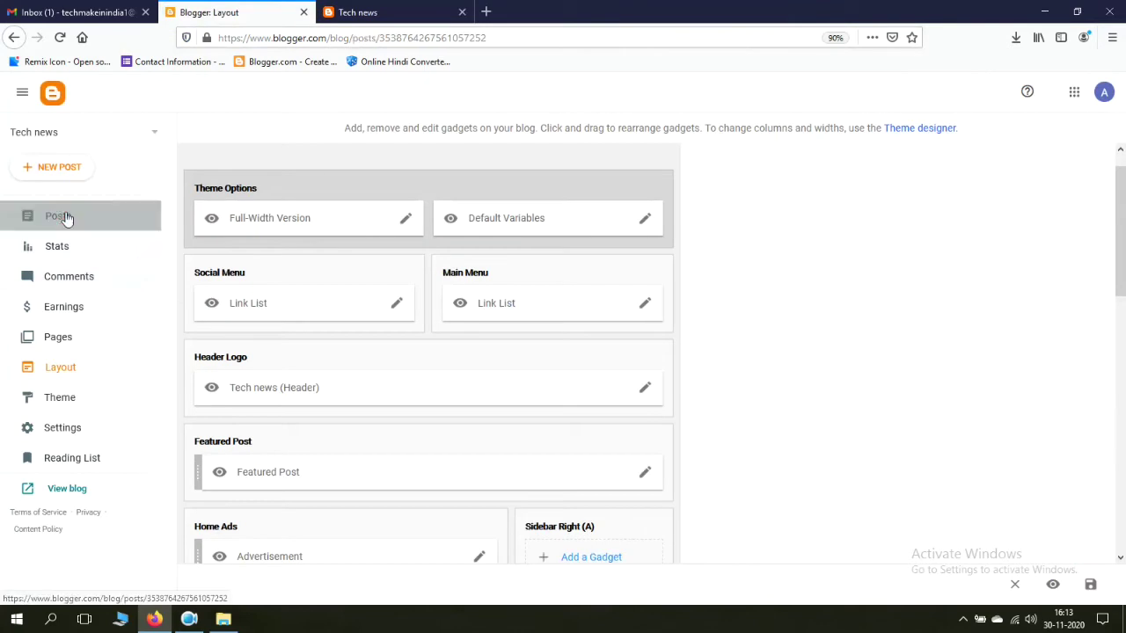
{"action": "left_click", "coordinate": [65, 218]}
Step: Start a new post titled 'first posts'
{"action": "left_click", "coordinate": [78, 168]}
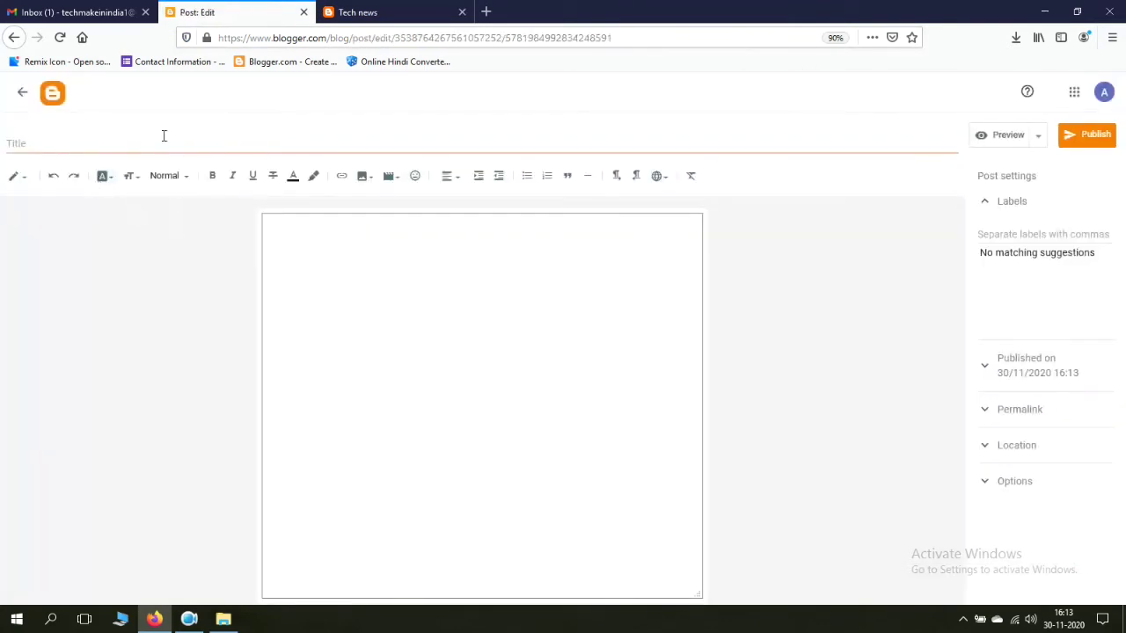
{"action": "left_click", "coordinate": [150, 140]}
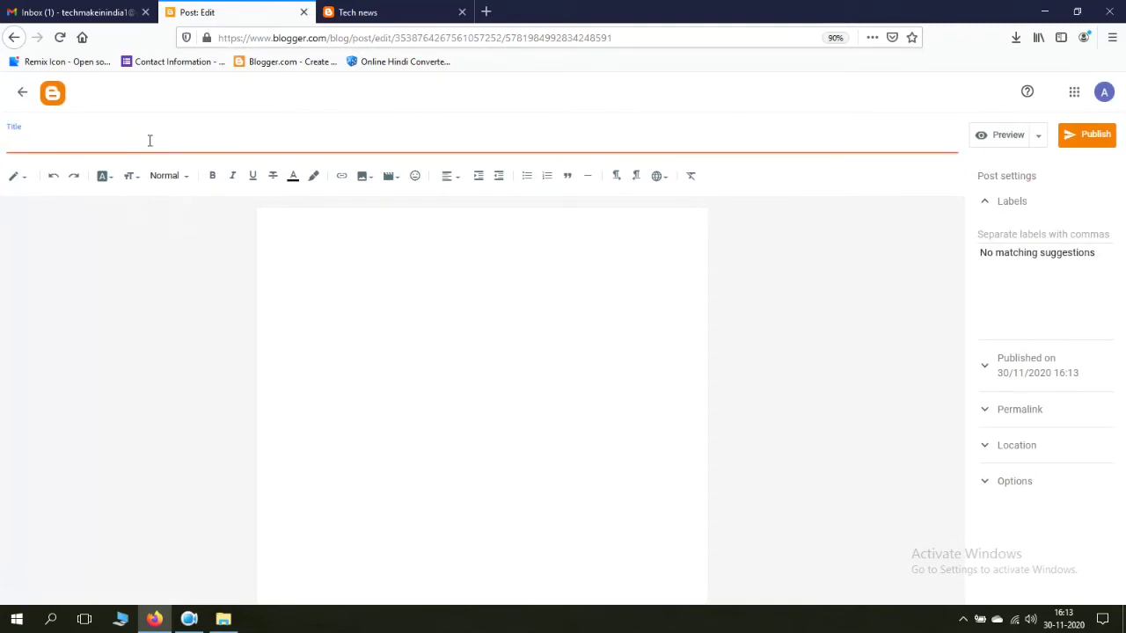
{"action": "type", "text": "first post"}
{"action": "type", "text": "st posts"}
Step: Give the post the labels 'first posts' and 'second posts'
{"action": "left_click", "coordinate": [1022, 233]}
{"action": "type", "text": "he"}
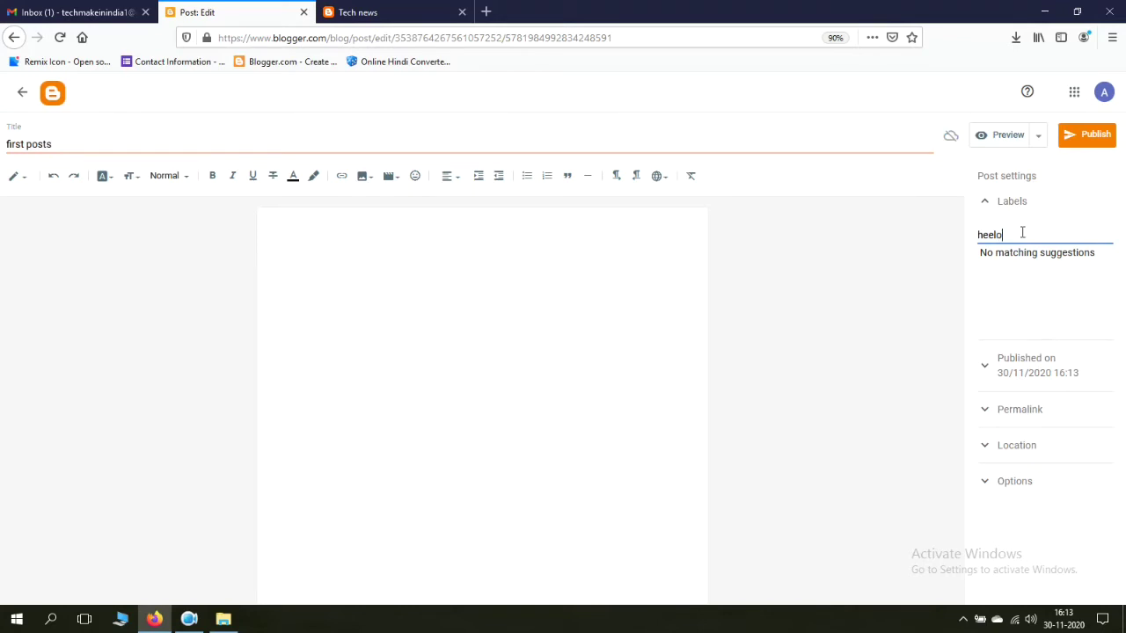
{"action": "type", "text": "el"}
{"action": "key", "text": "BackSpace"}
{"action": "key", "text": "BackSpace"}
{"action": "key", "text": "BackSpace"}
{"action": "key", "text": "BackSpace"}
{"action": "type", "text": "first posts,"}
{"action": "left_click", "coordinate": [1026, 206]}
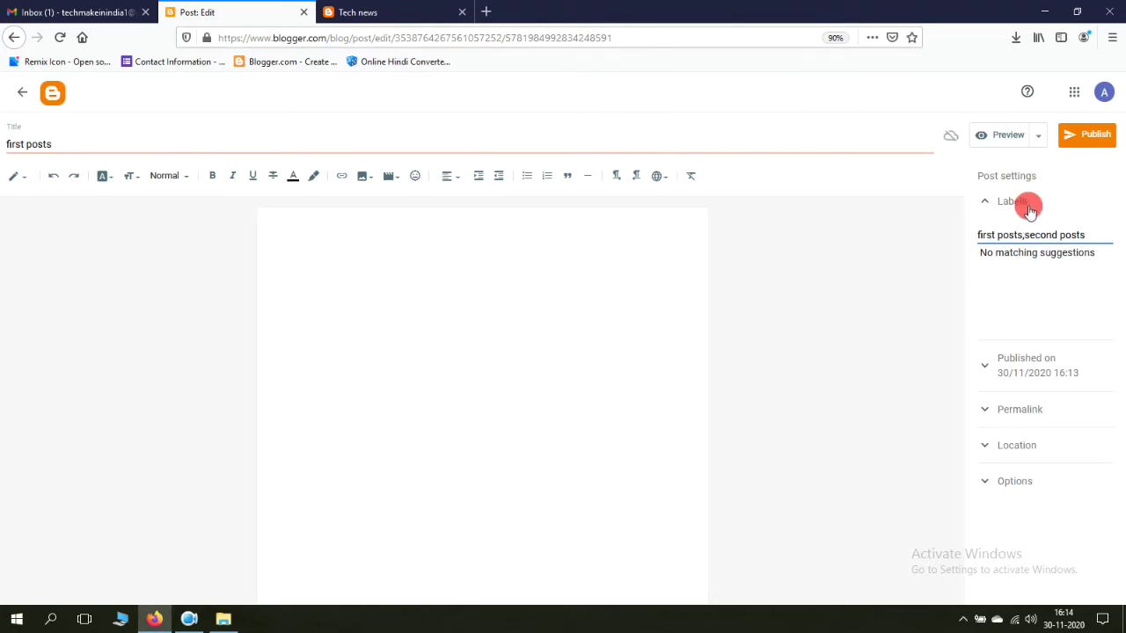
Step: Look over the post's publish date settings without changing them
{"action": "left_click", "coordinate": [1049, 257]}
{"action": "left_click", "coordinate": [1049, 253]}
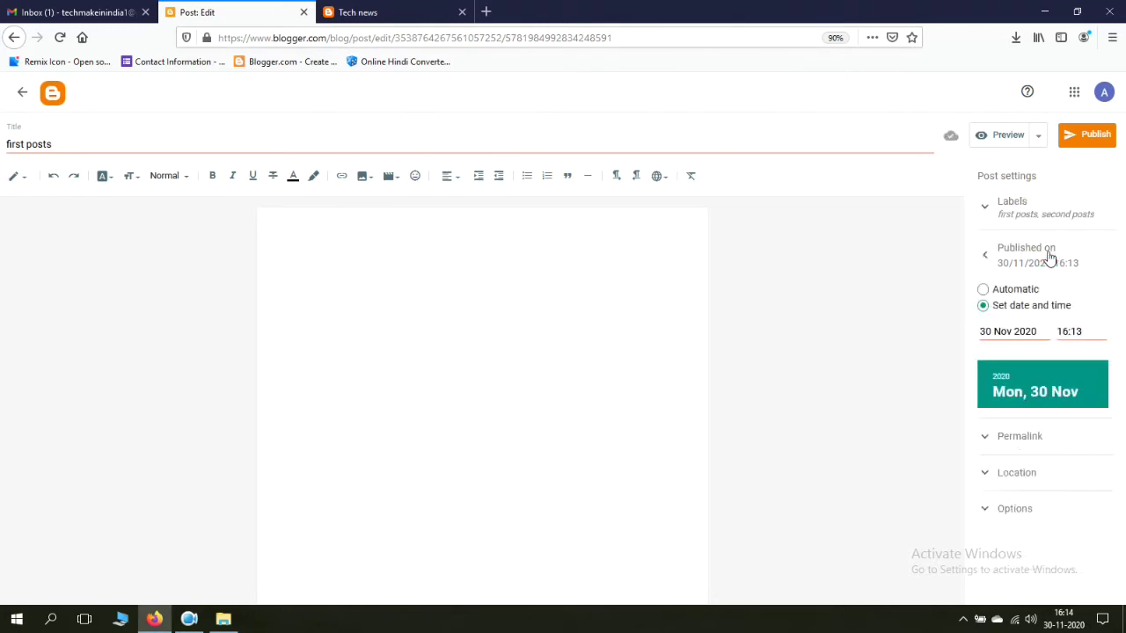
{"action": "left_click", "coordinate": [1026, 266]}
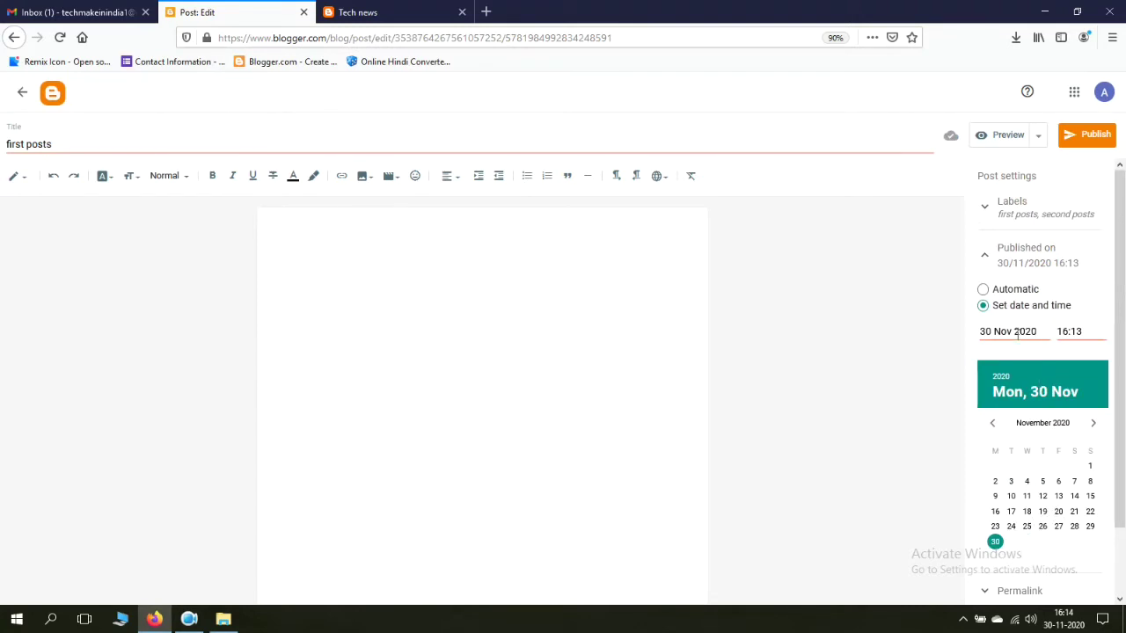
{"action": "left_click", "coordinate": [1013, 249]}
Step: Switch the post to a custom permalink and enter 'first-post' as its address
{"action": "left_click", "coordinate": [1019, 307]}
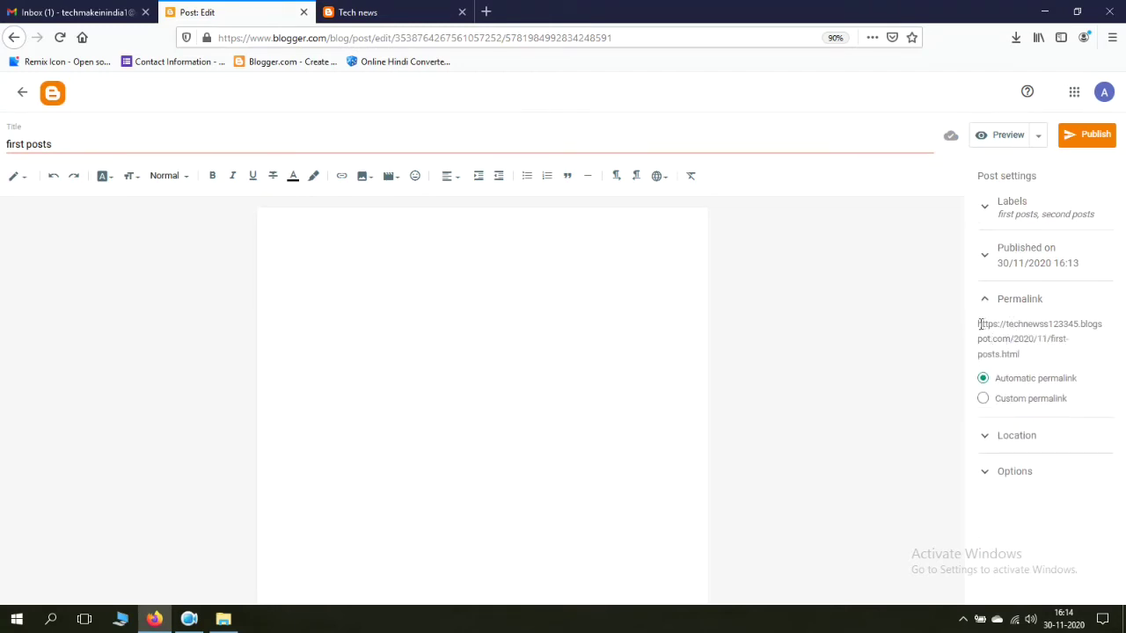
{"action": "left_click_drag", "start_coordinate": [978, 324], "coordinate": [1111, 328]}
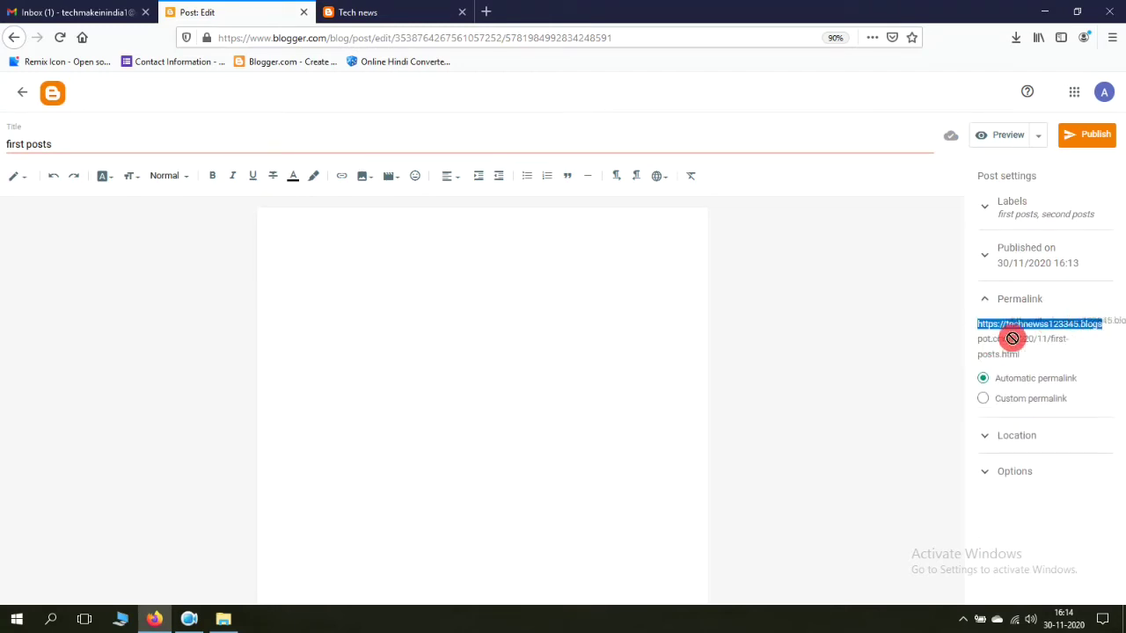
{"action": "left_click", "coordinate": [1020, 350]}
{"action": "left_click_drag", "start_coordinate": [1017, 337], "coordinate": [1066, 341]}
{"action": "left_click", "coordinate": [1073, 344]}
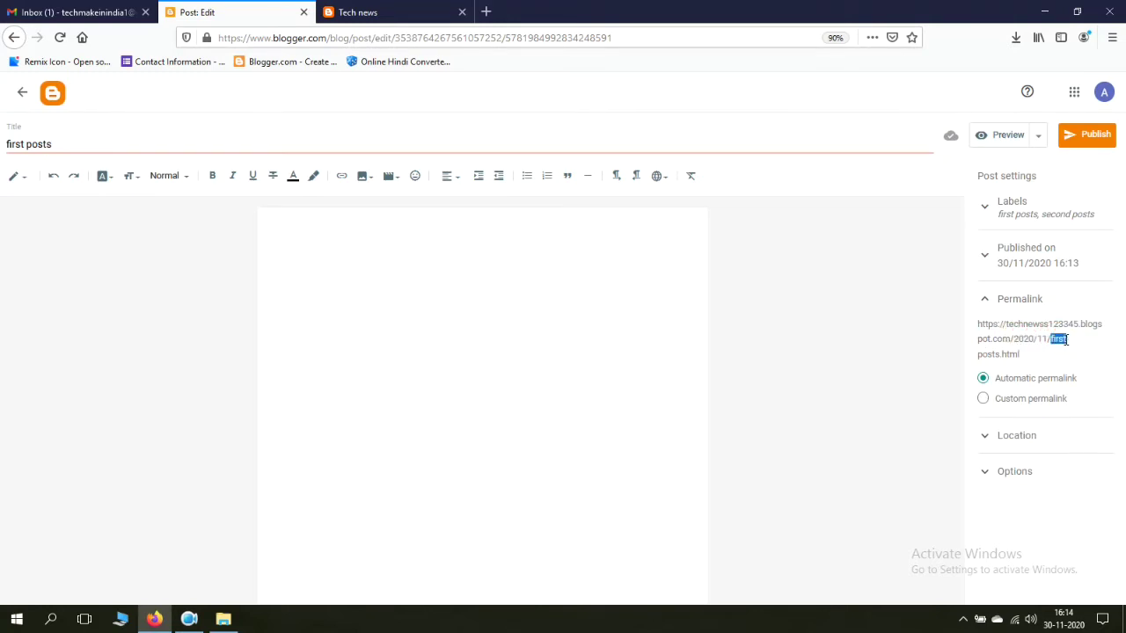
{"action": "left_click", "coordinate": [983, 399]}
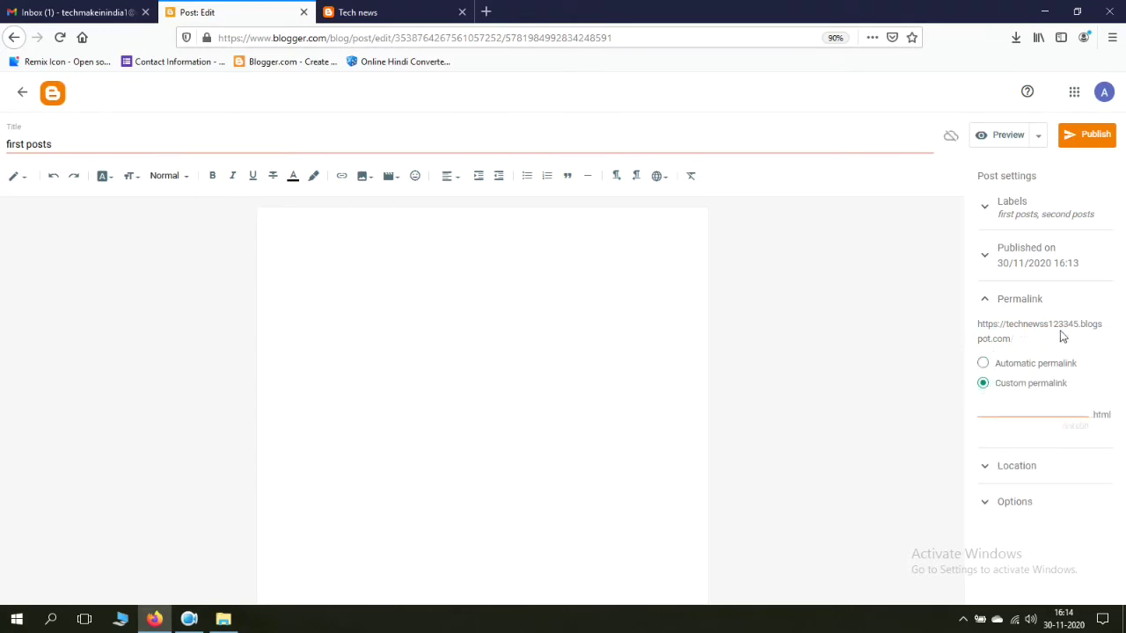
{"action": "left_click", "coordinate": [1008, 408]}
{"action": "type", "text": "he"}
{"action": "type", "text": "post"}
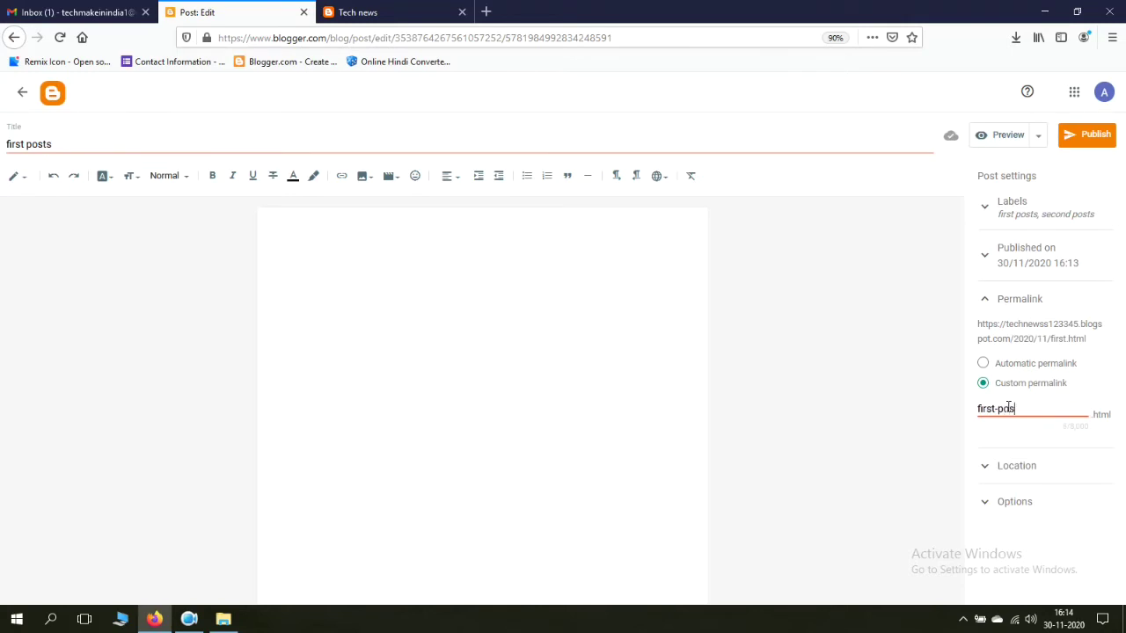
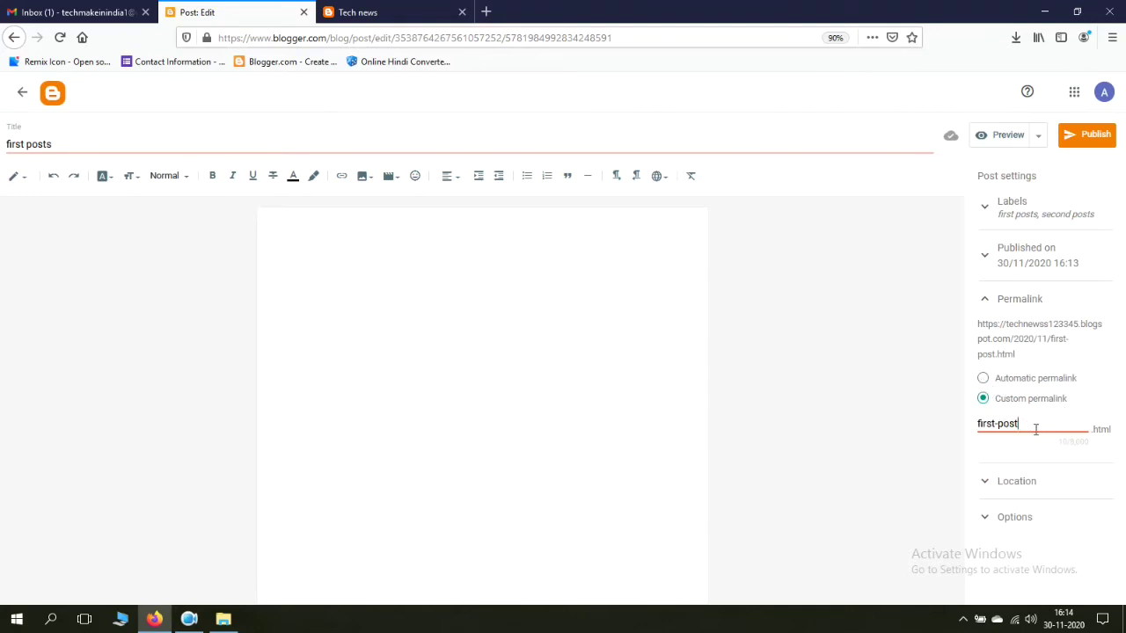
Step: Edit the post's custom permalink to read first-post
{"action": "key", "text": "BackSpace"}
{"action": "left_click", "coordinate": [997, 424]}
{"action": "key", "text": "BackSpace"}
{"action": "type", "text": "-"}
Step: Collapse Permalink, then expand and collapse the Location and Options settings
{"action": "left_click", "coordinate": [1012, 301]}
{"action": "left_click", "coordinate": [1011, 343]}
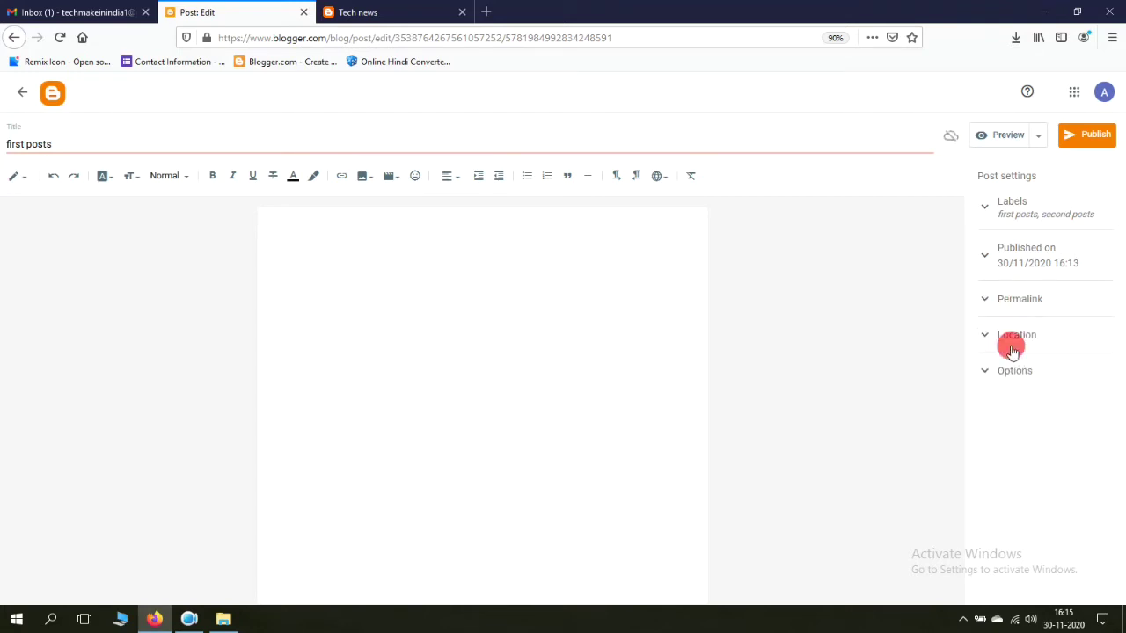
{"action": "left_click", "coordinate": [1012, 343]}
{"action": "left_click", "coordinate": [1011, 373]}
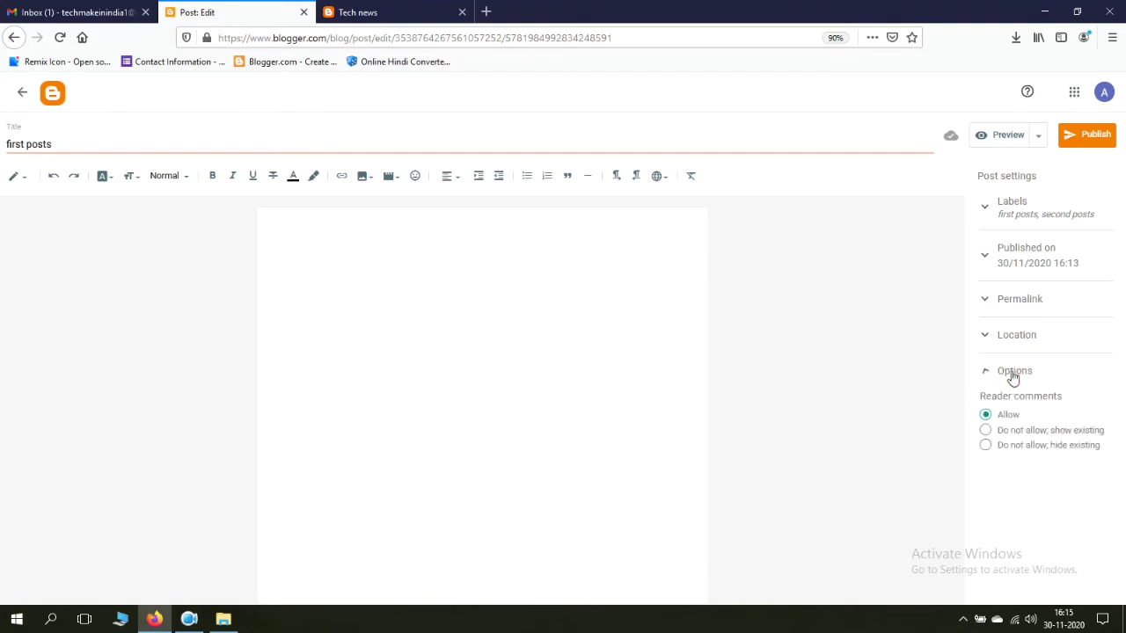
{"action": "left_click", "coordinate": [1011, 374]}
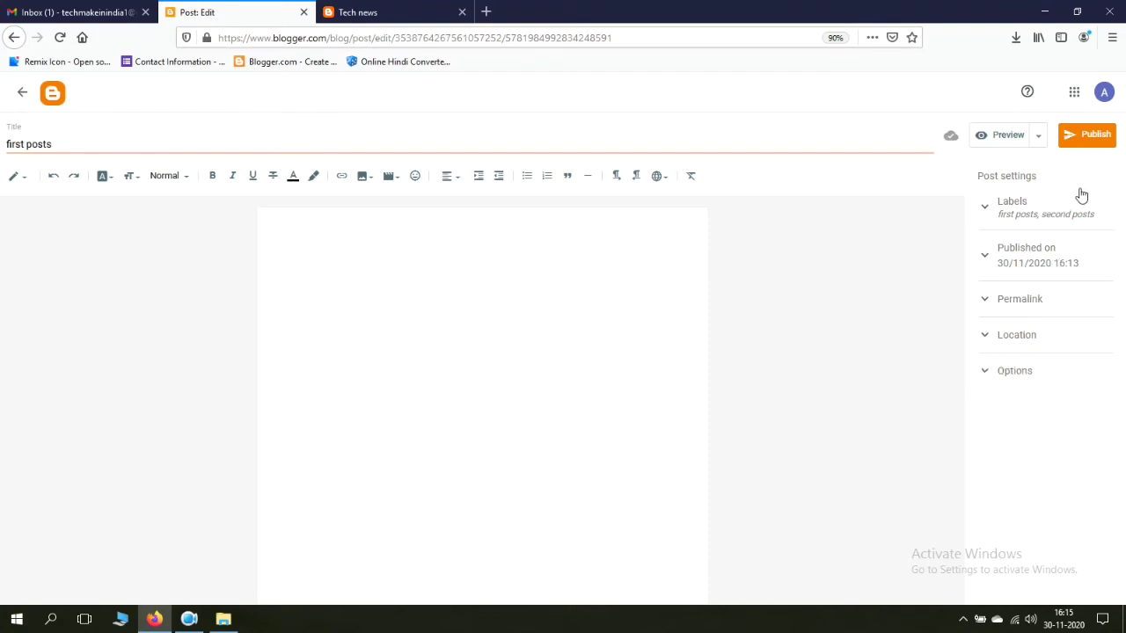
Step: Start publishing the post, cancel it, and return to the post body
{"action": "left_click", "coordinate": [1084, 137]}
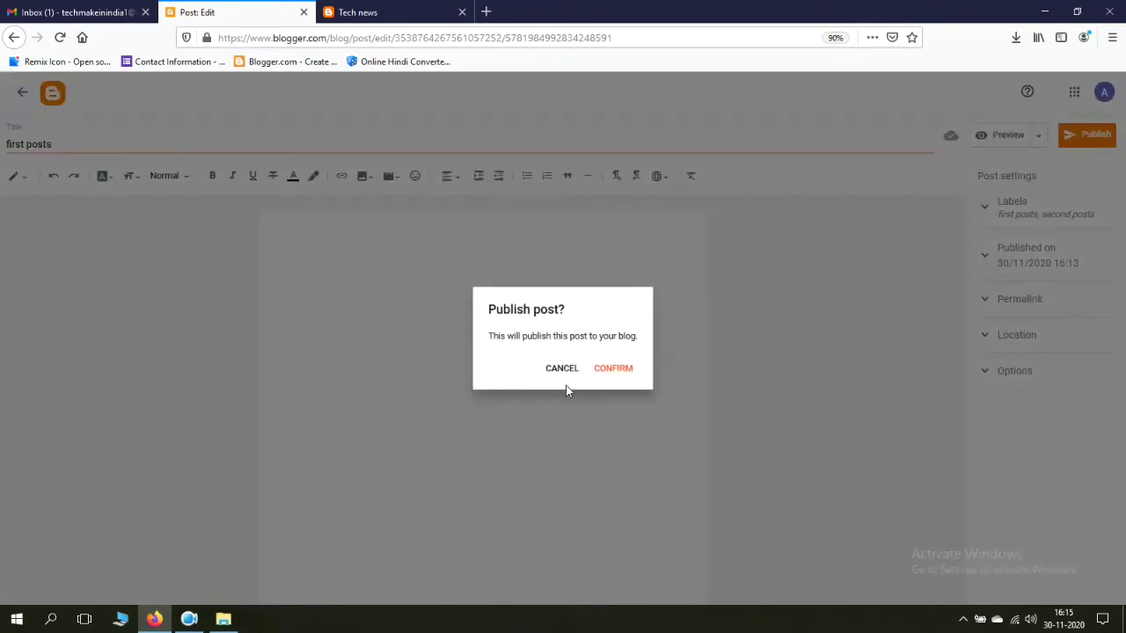
{"action": "left_click", "coordinate": [561, 369]}
{"action": "left_click", "coordinate": [418, 258]}
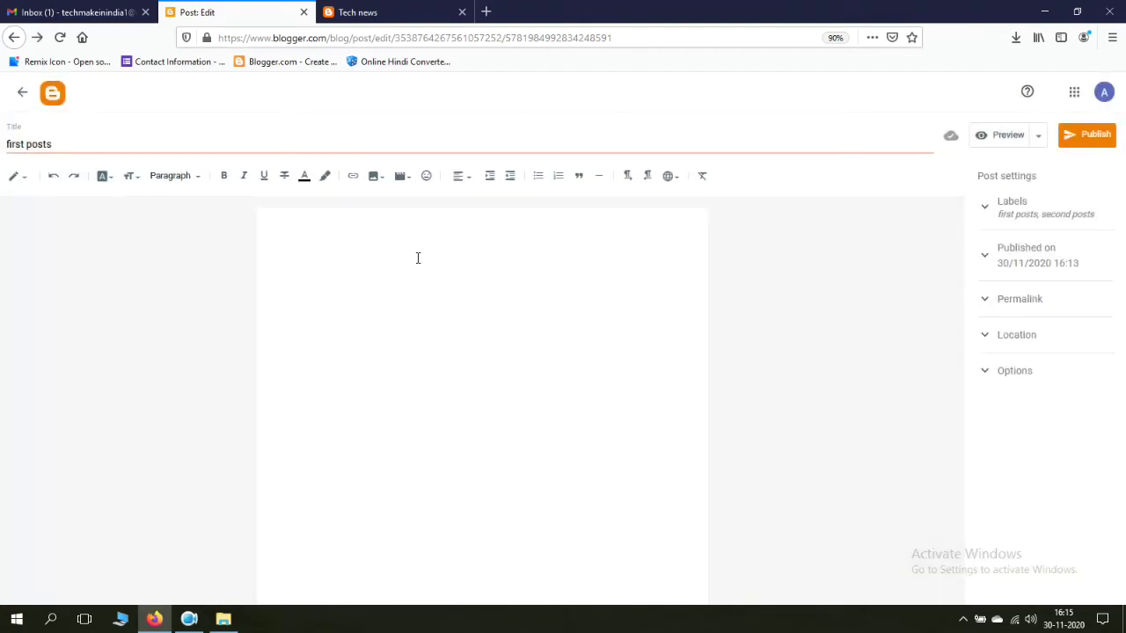
{"action": "left_click", "coordinate": [426, 268]}
Step: In HTML view, replace the empty paragraph code with a 'First post' heading
{"action": "left_click", "coordinate": [15, 185]}
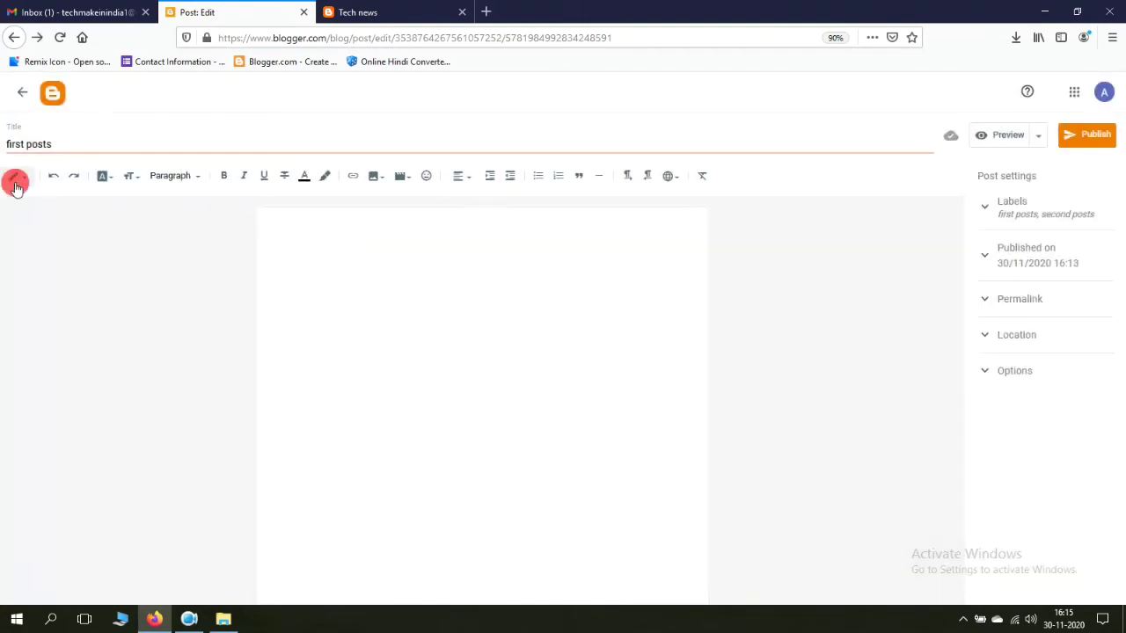
{"action": "left_click", "coordinate": [69, 156]}
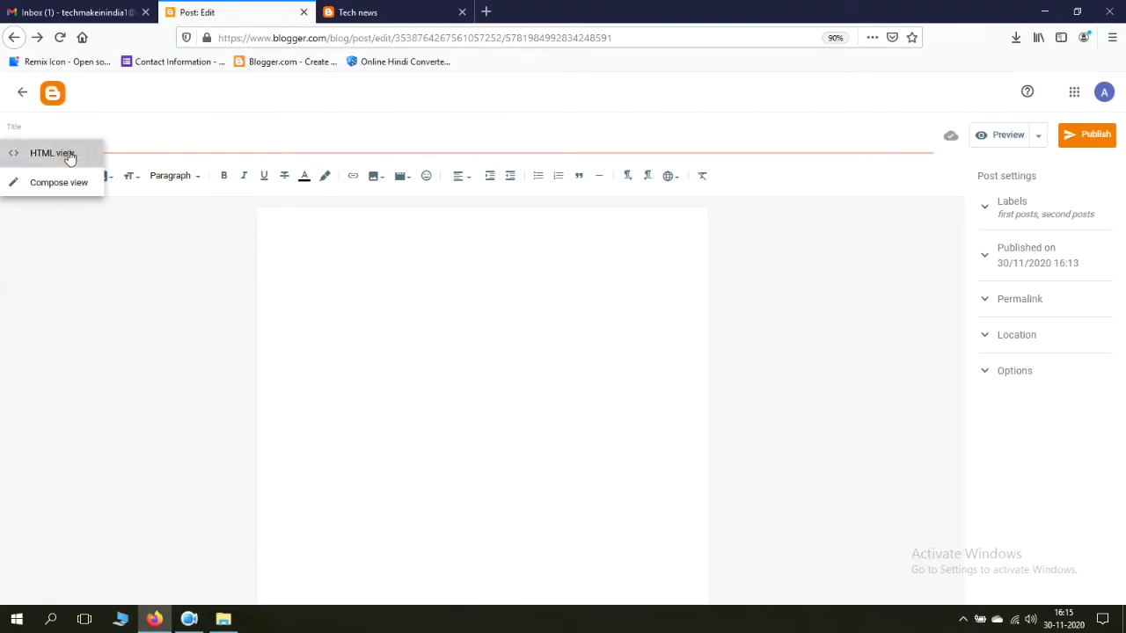
{"action": "left_click", "coordinate": [12, 209]}
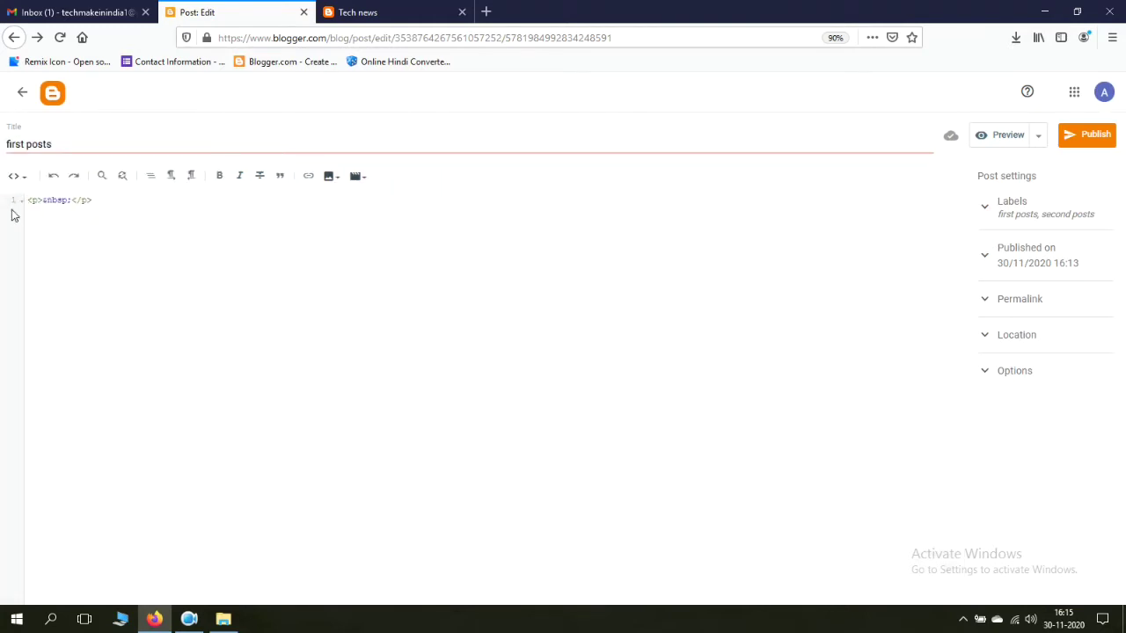
{"action": "key", "text": "BackSpace"}
{"action": "key", "text": "BackSpace"}
{"action": "key", "text": "BackSpace"}
{"action": "key", "text": "BackSpace"}
{"action": "key", "text": "BackSpace"}
{"action": "key", "text": "BackSpace"}
{"action": "key", "text": "BackSpace"}
{"action": "key", "text": "BackSpace"}
{"action": "key", "text": "BackSpace"}
{"action": "key", "text": "BackSpace"}
{"action": "key", "text": "BackSpace"}
{"action": "key", "text": "BackSpace"}
{"action": "type", "text": "<h"}
{"action": "type", "text": "First post<"}
Step: Back in Compose view, delete the 'First post' heading
{"action": "left_click", "coordinate": [18, 175]}
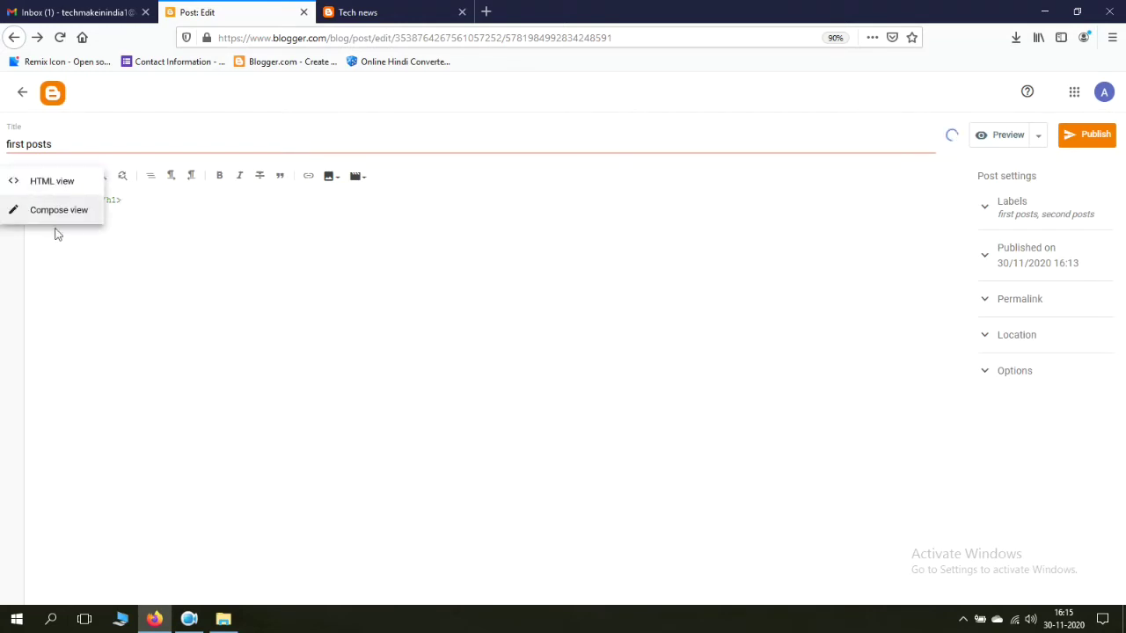
{"action": "left_click", "coordinate": [55, 212]}
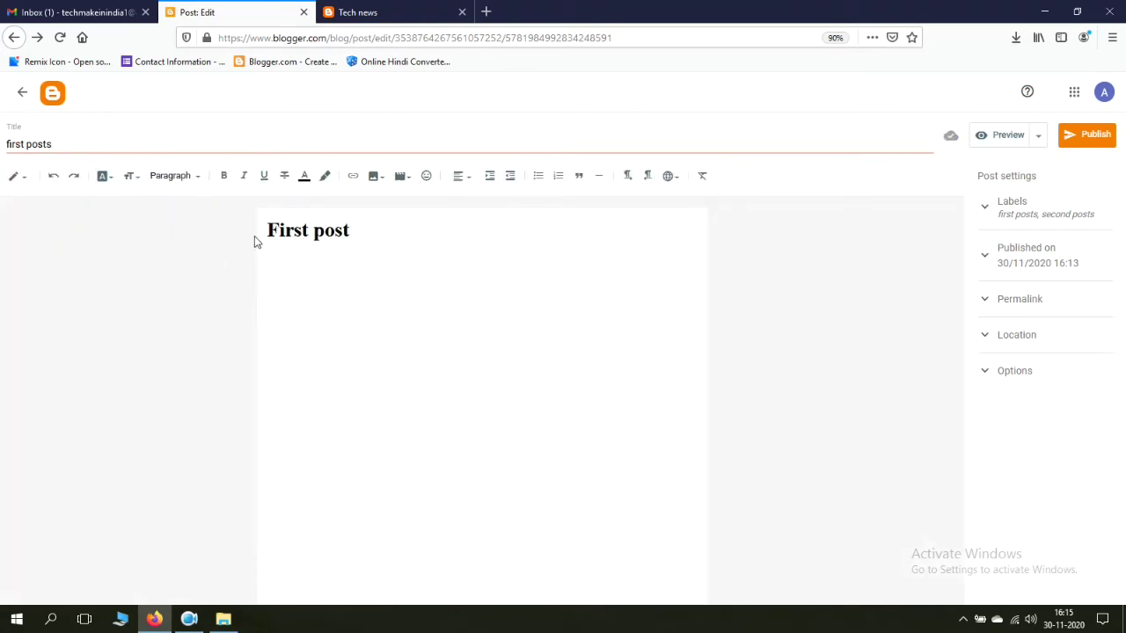
{"action": "left_click_drag", "start_coordinate": [264, 235], "coordinate": [410, 236]}
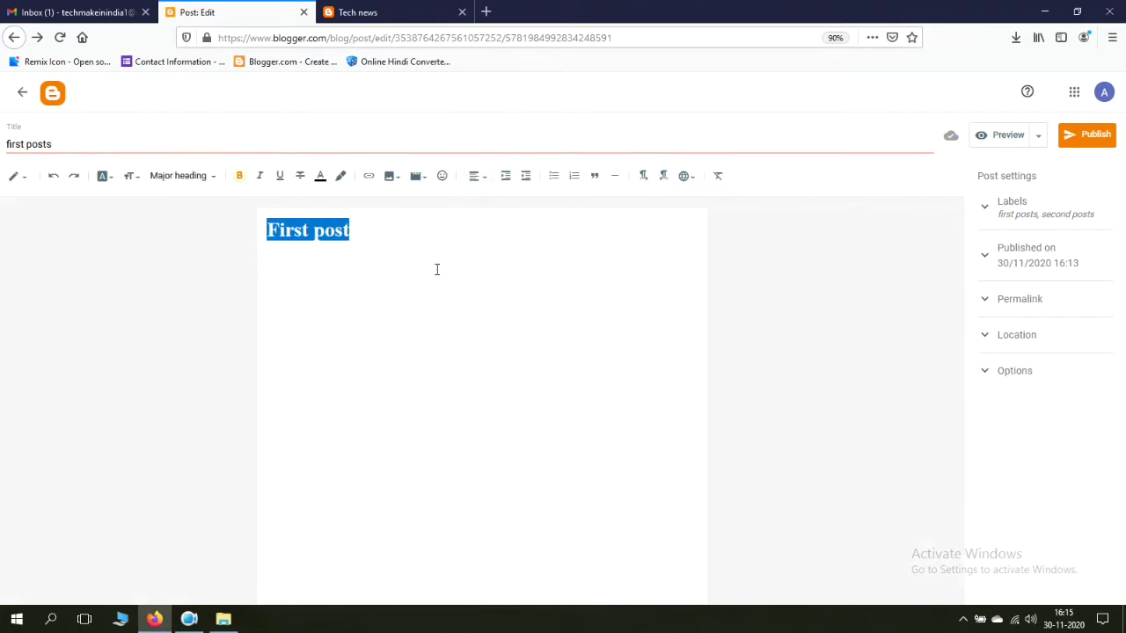
{"action": "key", "text": "BackSpace"}
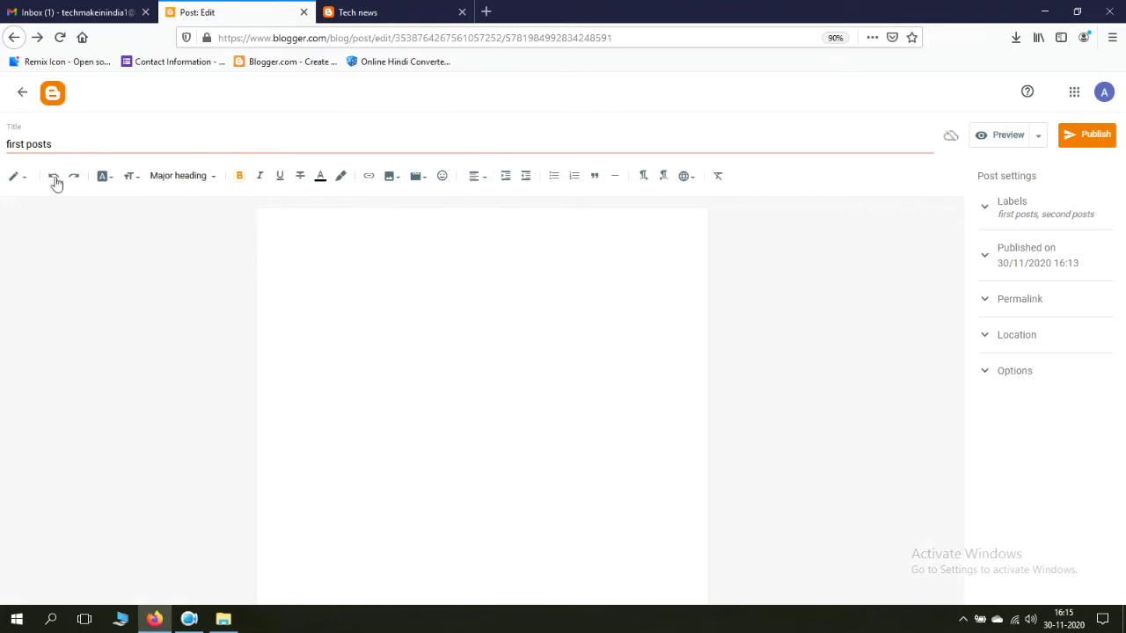
Step: Clear the leftover heading code in HTML view and return to Compose view
{"action": "left_click", "coordinate": [19, 177]}
{"action": "left_click", "coordinate": [57, 151]}
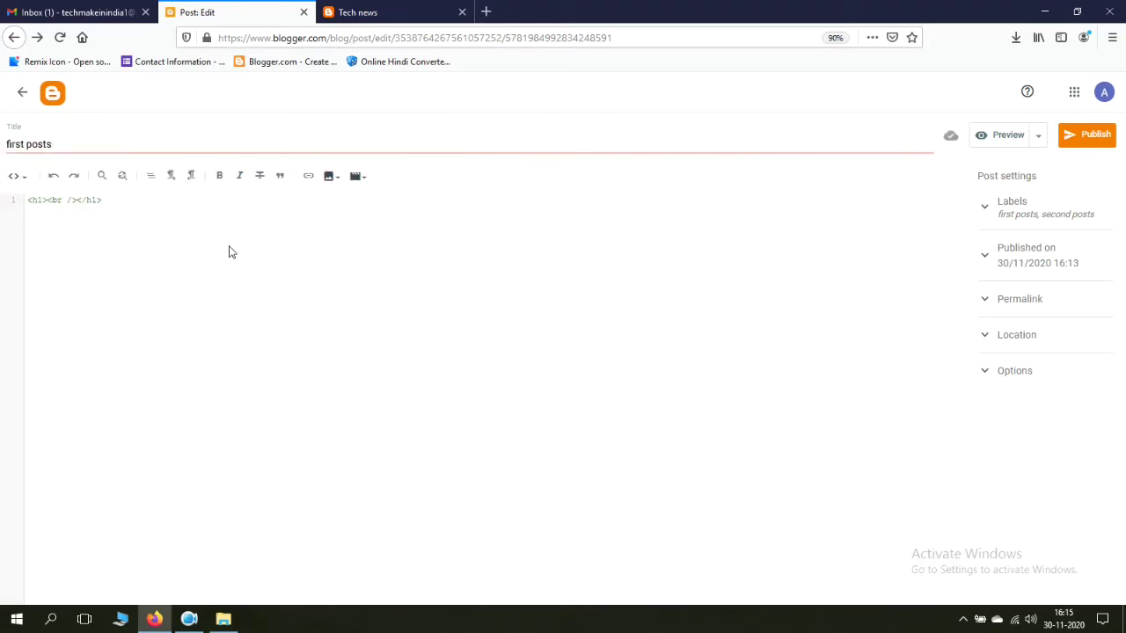
{"action": "left_click", "coordinate": [153, 196]}
{"action": "key", "text": "BackSpace"}
{"action": "key", "text": "BackSpace"}
{"action": "key", "text": "BackSpace"}
{"action": "key", "text": "BackSpace"}
{"action": "key", "text": "BackSpace"}
{"action": "key", "text": "BackSpace"}
{"action": "key", "text": "BackSpace"}
{"action": "key", "text": "BackSpace"}
{"action": "key", "text": "BackSpace"}
{"action": "key", "text": "BackSpace"}
{"action": "key", "text": "BackSpace"}
{"action": "key", "text": "BackSpace"}
{"action": "key", "text": "BackSpace"}
{"action": "left_click", "coordinate": [16, 178]}
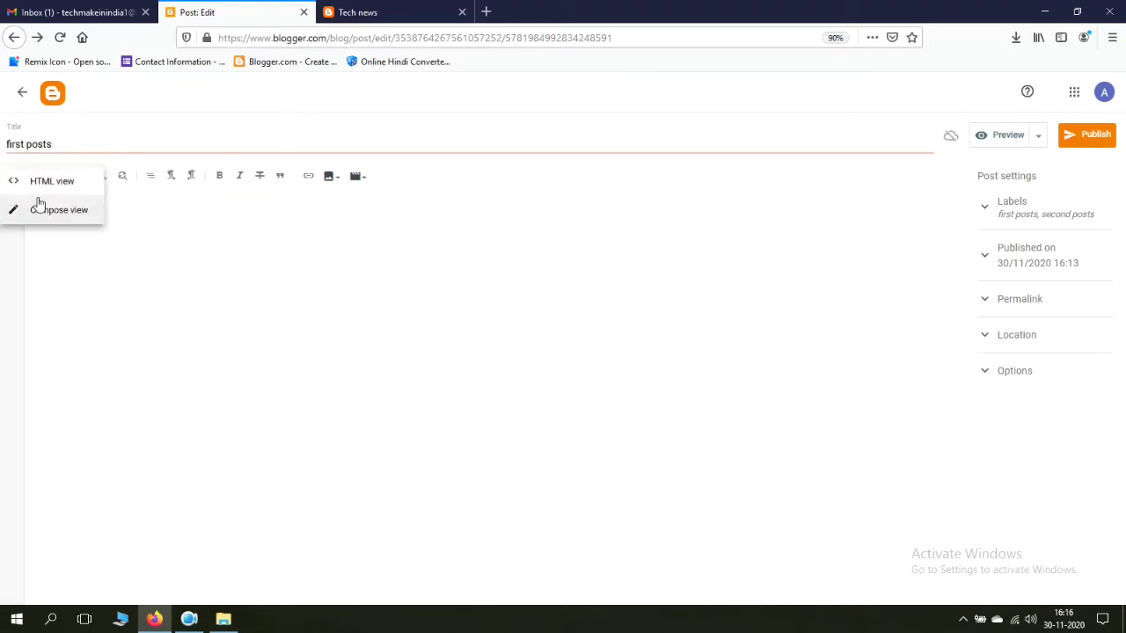
{"action": "left_click", "coordinate": [43, 209]}
Step: Write a centred Major heading reading 'First post' in the post body
{"action": "left_click", "coordinate": [406, 221]}
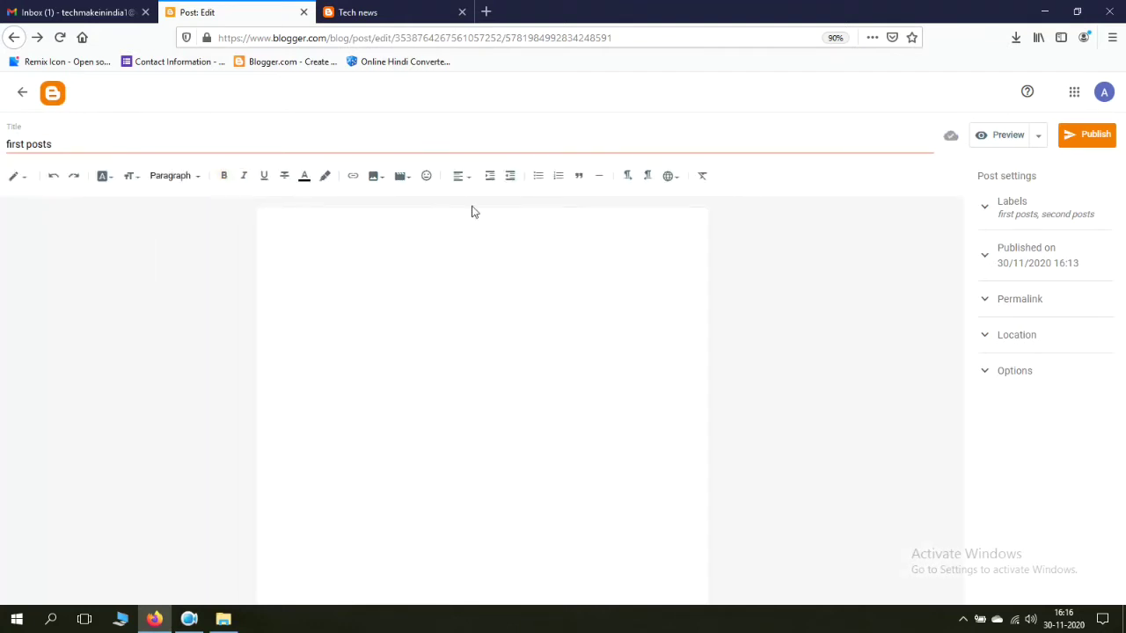
{"action": "left_click", "coordinate": [464, 178]}
{"action": "left_click", "coordinate": [499, 215]}
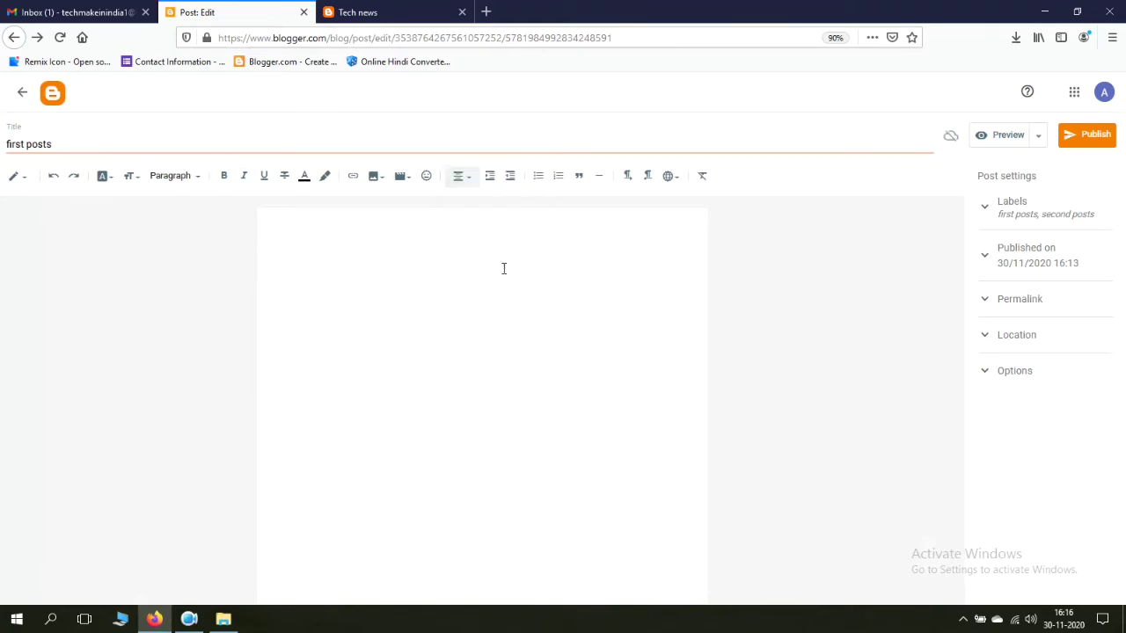
{"action": "left_click", "coordinate": [180, 176]}
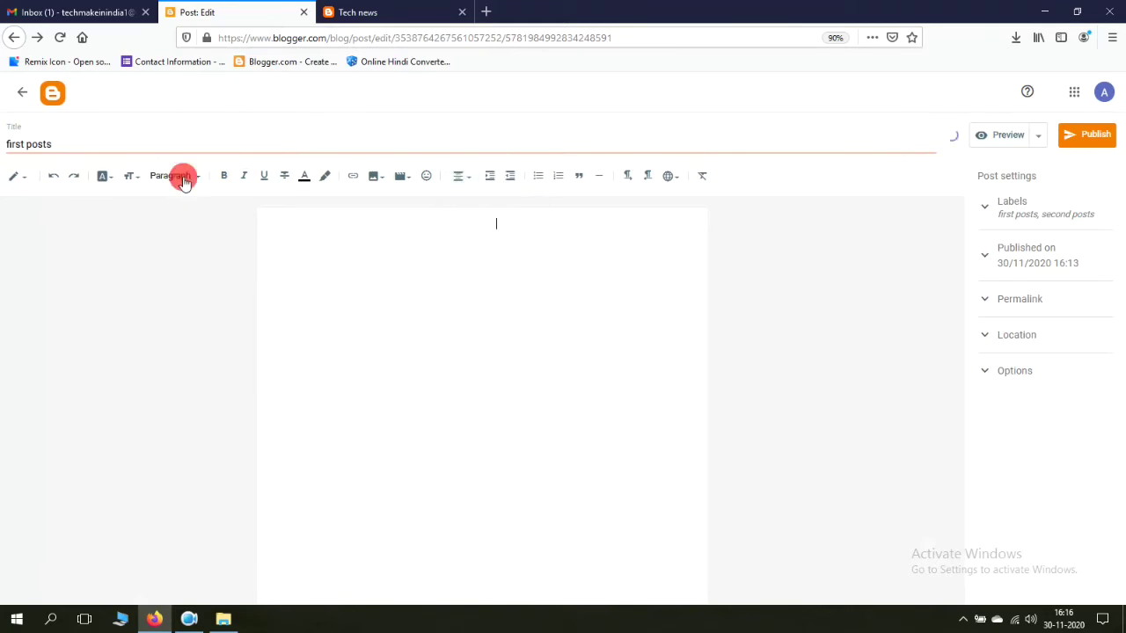
{"action": "left_click", "coordinate": [202, 214]}
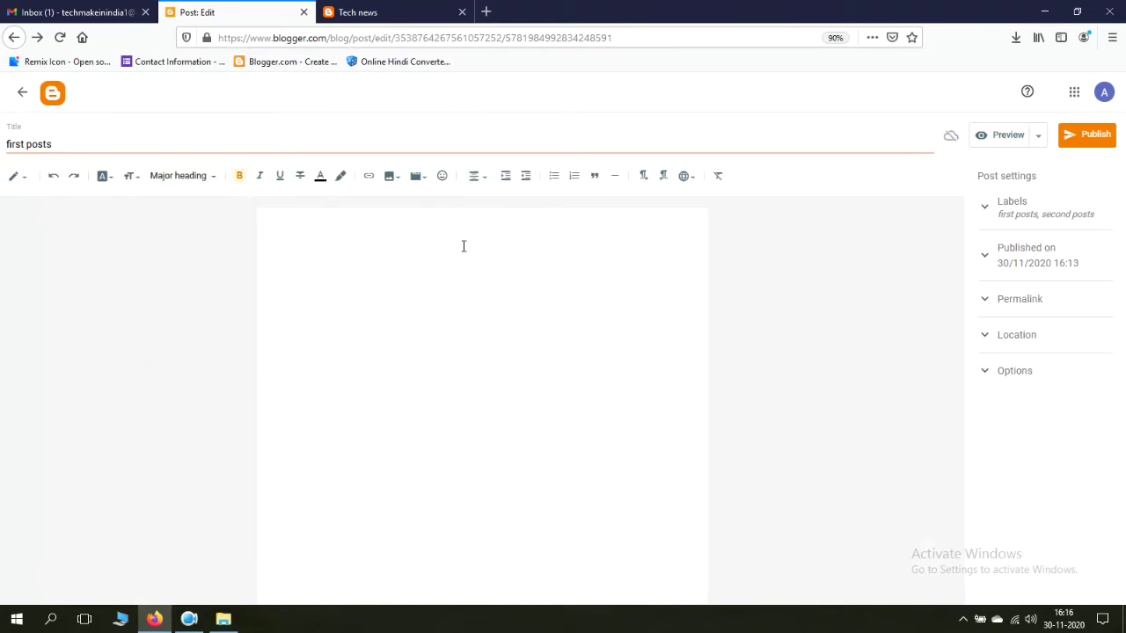
{"action": "type", "text": "First post"}
Step: Check the heading's inline style code in HTML view, then return to Compose view
{"action": "left_click", "coordinate": [18, 175]}
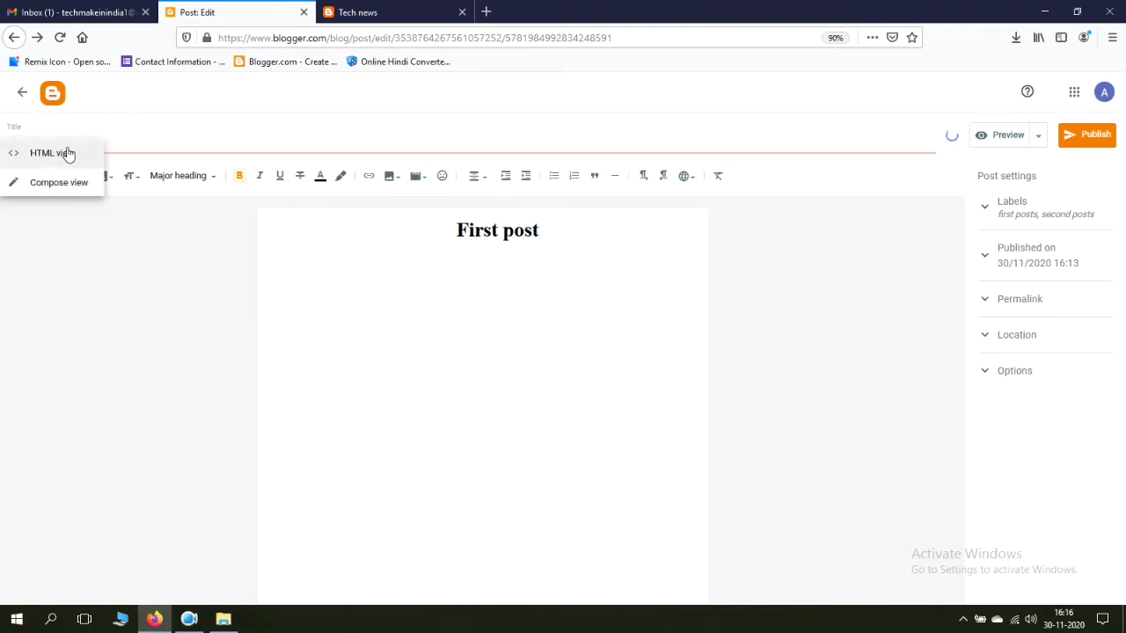
{"action": "left_click", "coordinate": [68, 153]}
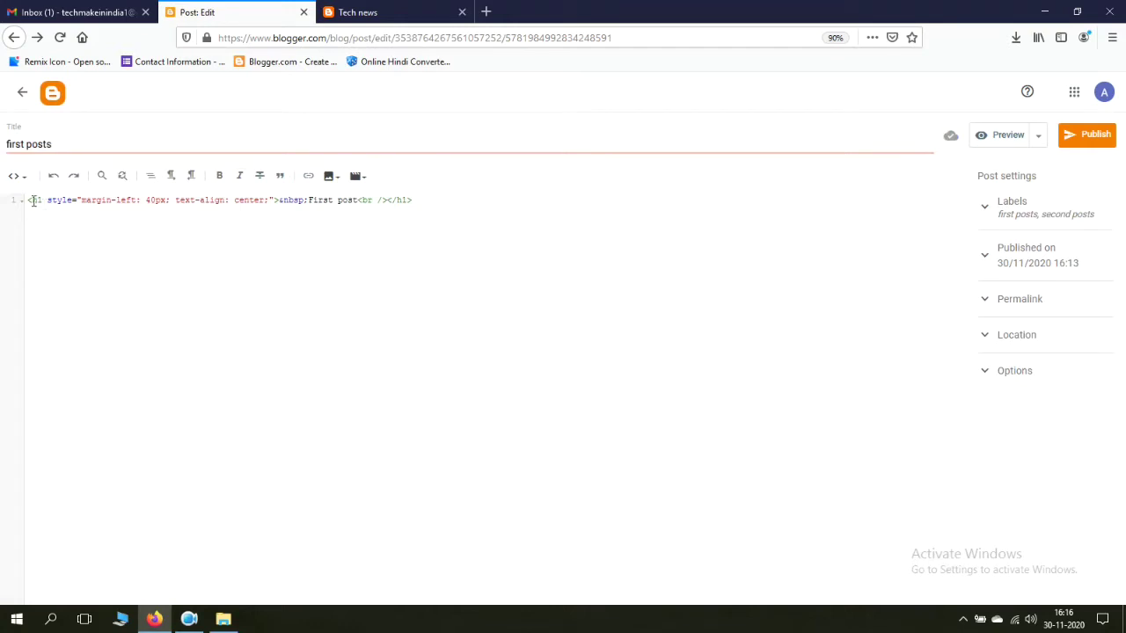
{"action": "left_click_drag", "start_coordinate": [52, 204], "coordinate": [286, 206]}
{"action": "left_click", "coordinate": [18, 176]}
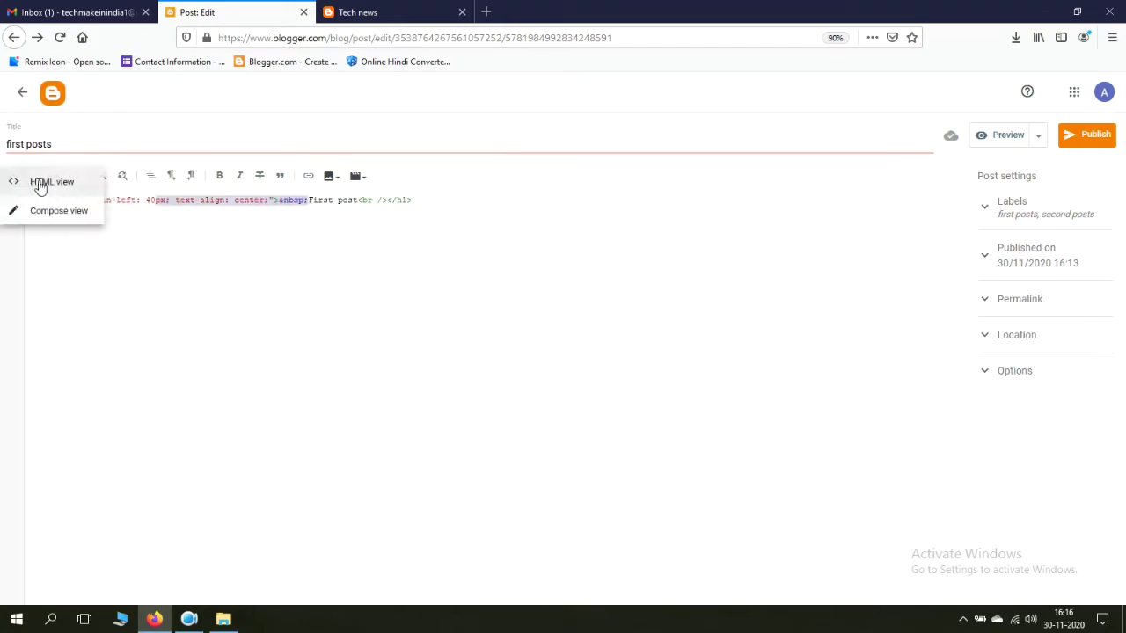
{"action": "left_click", "coordinate": [68, 213]}
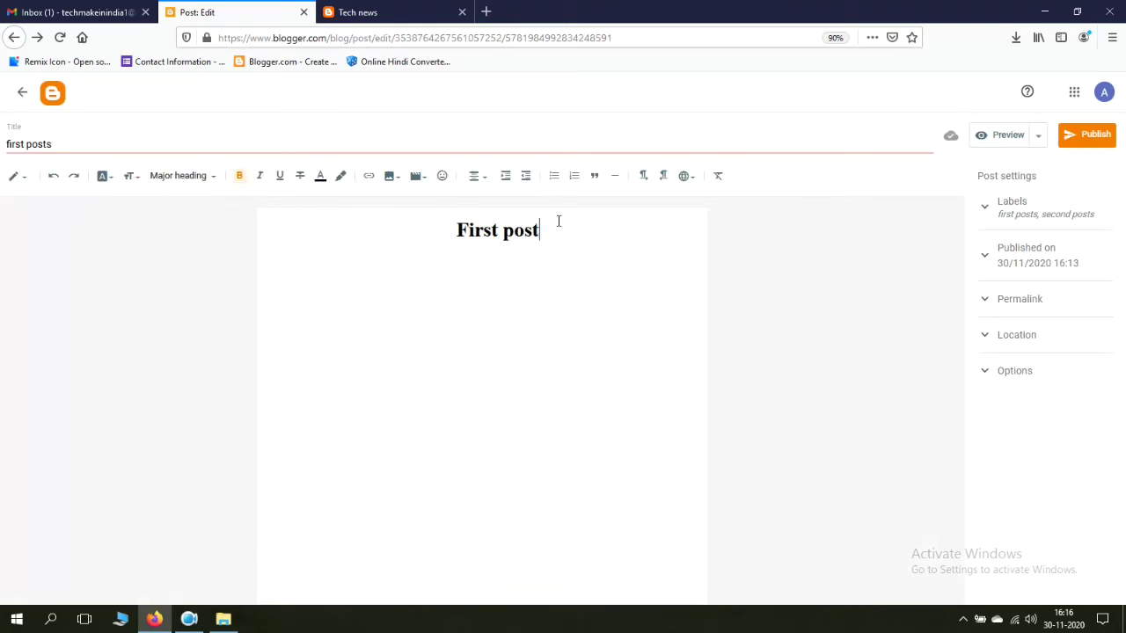
{"action": "left_click", "coordinate": [396, 177]}
Step: Upload Logo.png from the computer into the post and publish it
{"action": "left_click", "coordinate": [461, 214]}
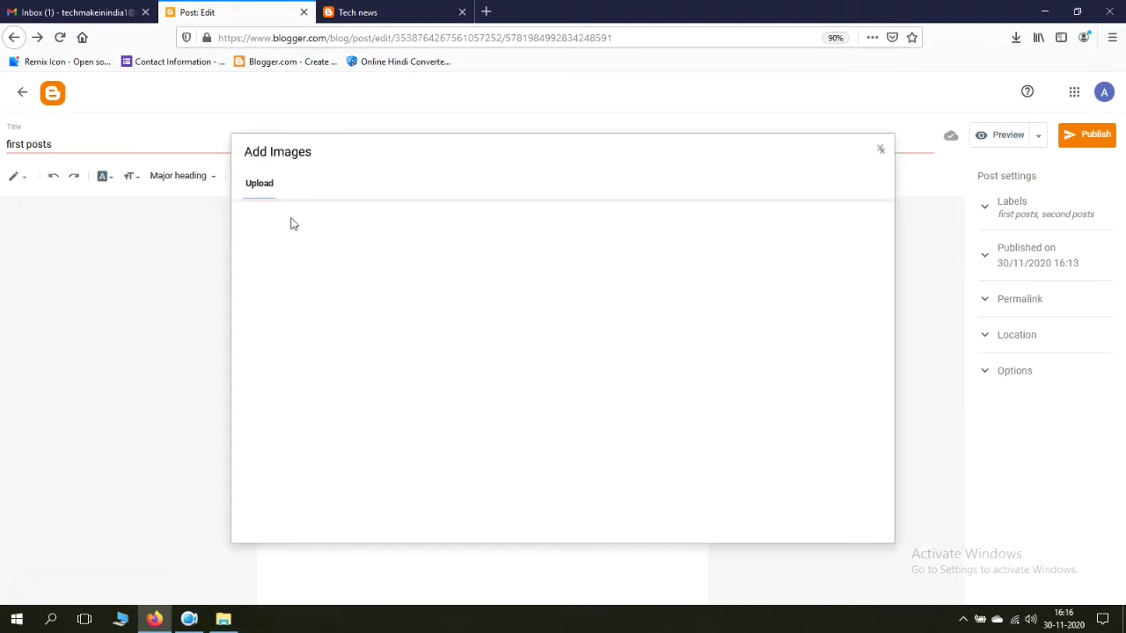
{"action": "left_click", "coordinate": [284, 222]}
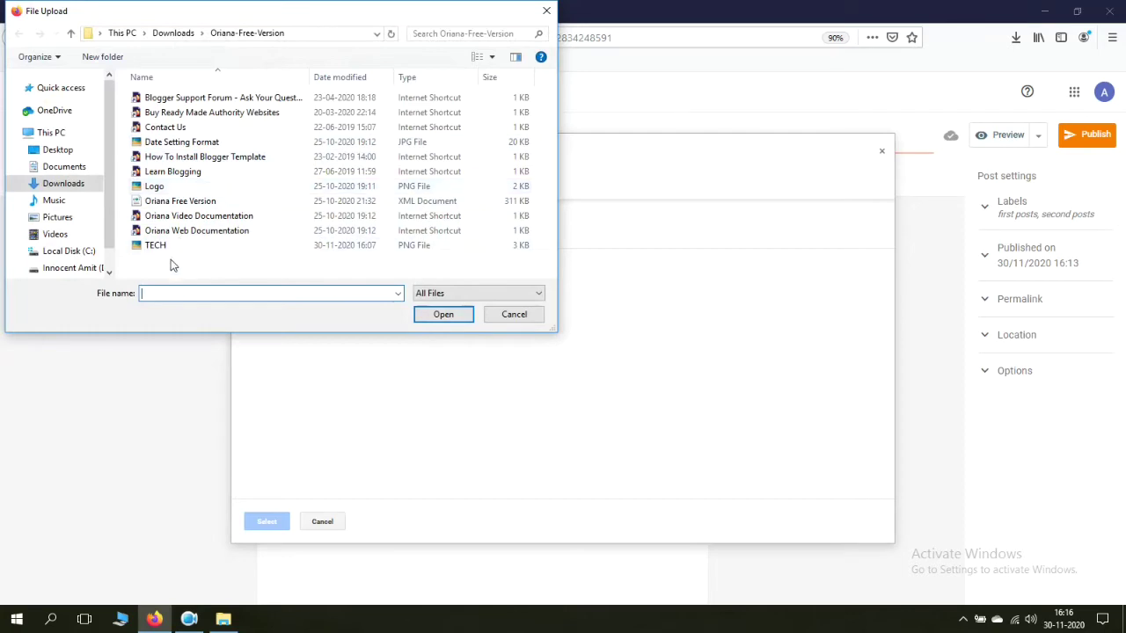
{"action": "left_click", "coordinate": [170, 188]}
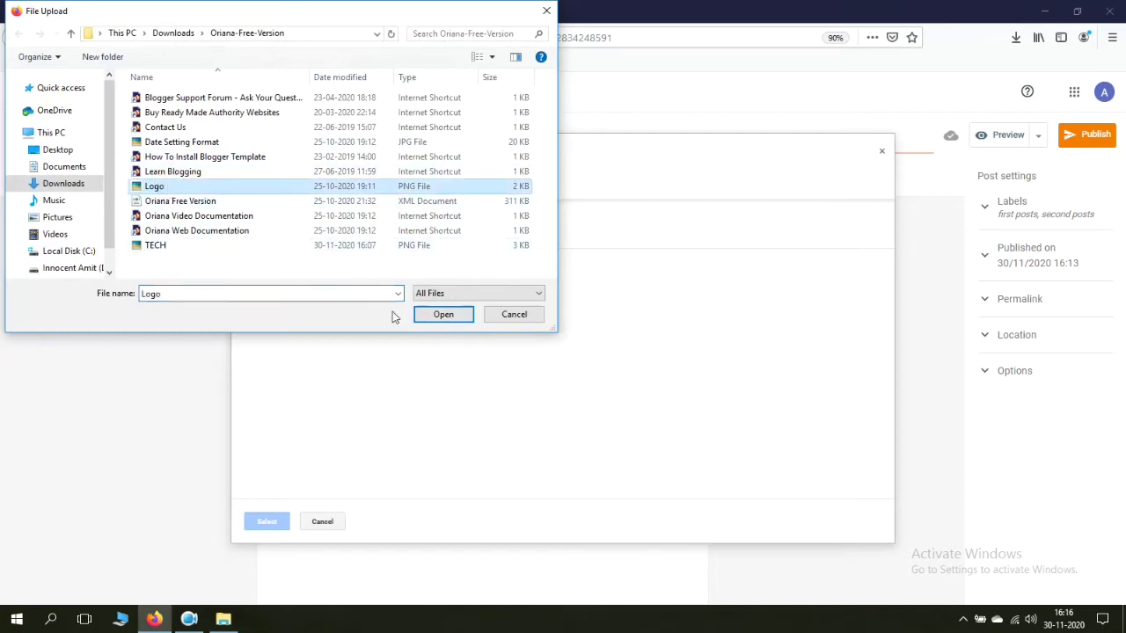
{"action": "left_click", "coordinate": [445, 314]}
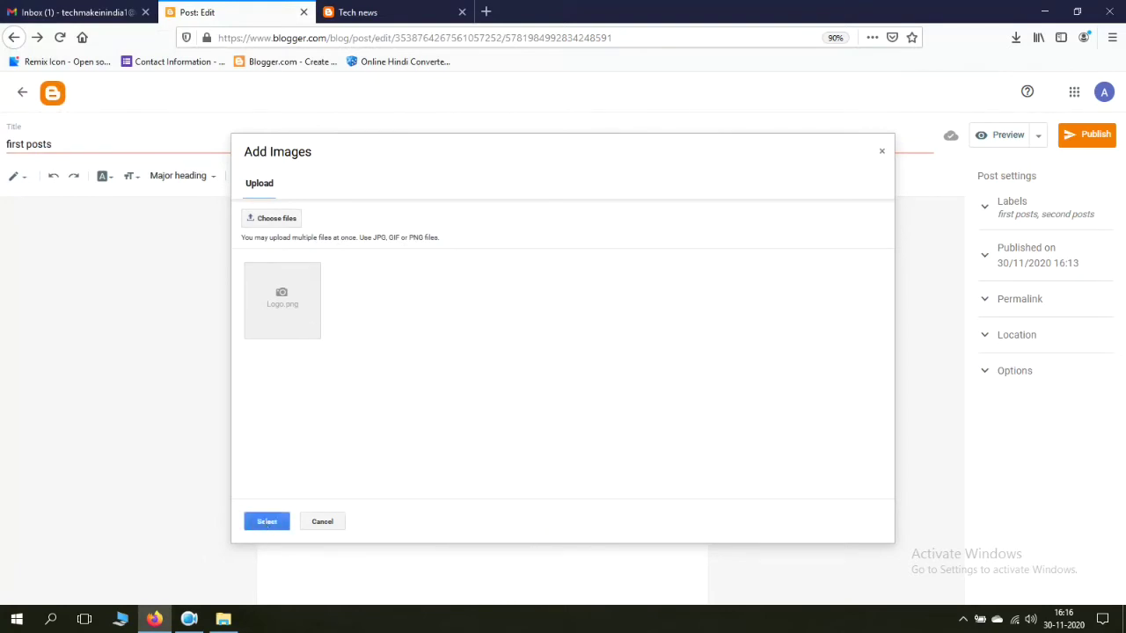
{"action": "left_click", "coordinate": [267, 522]}
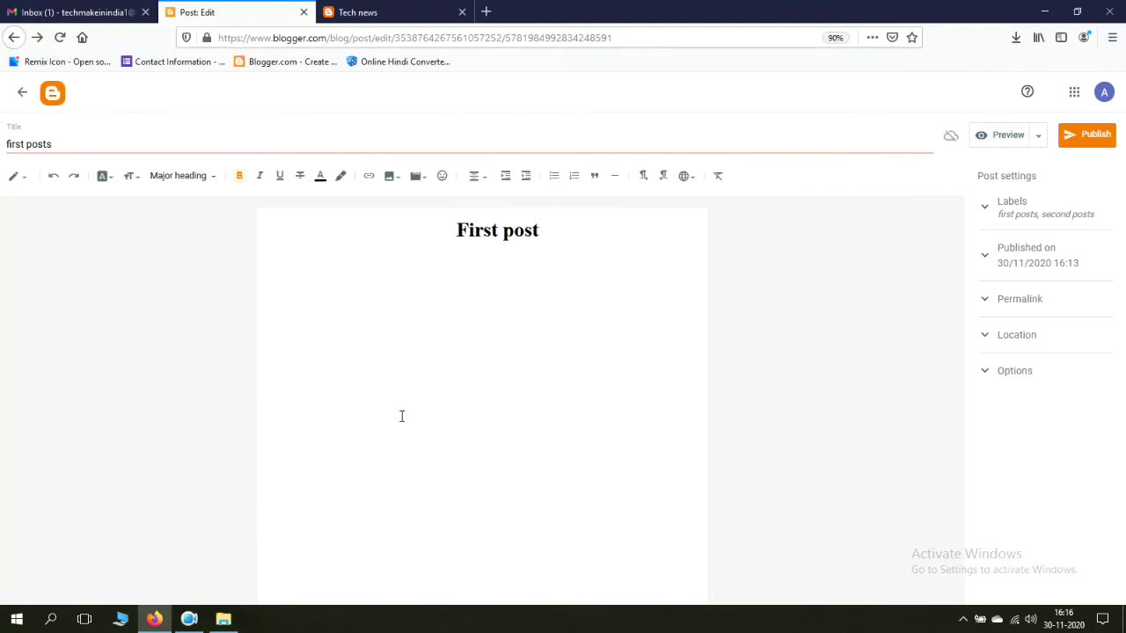
{"action": "left_click", "coordinate": [1089, 136]}
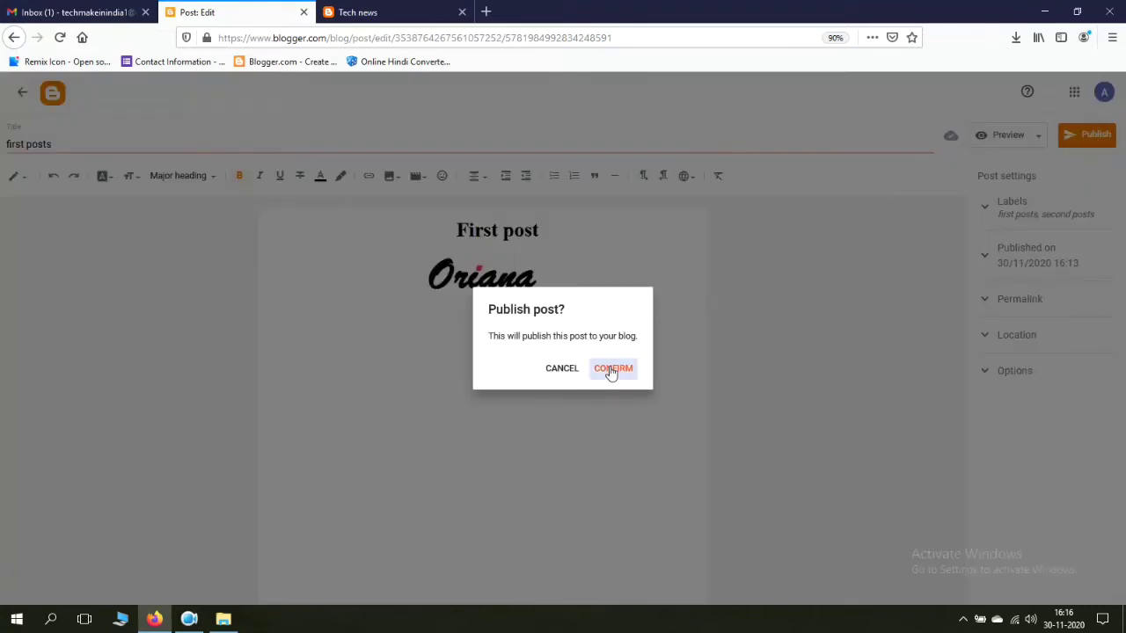
{"action": "left_click", "coordinate": [611, 370]}
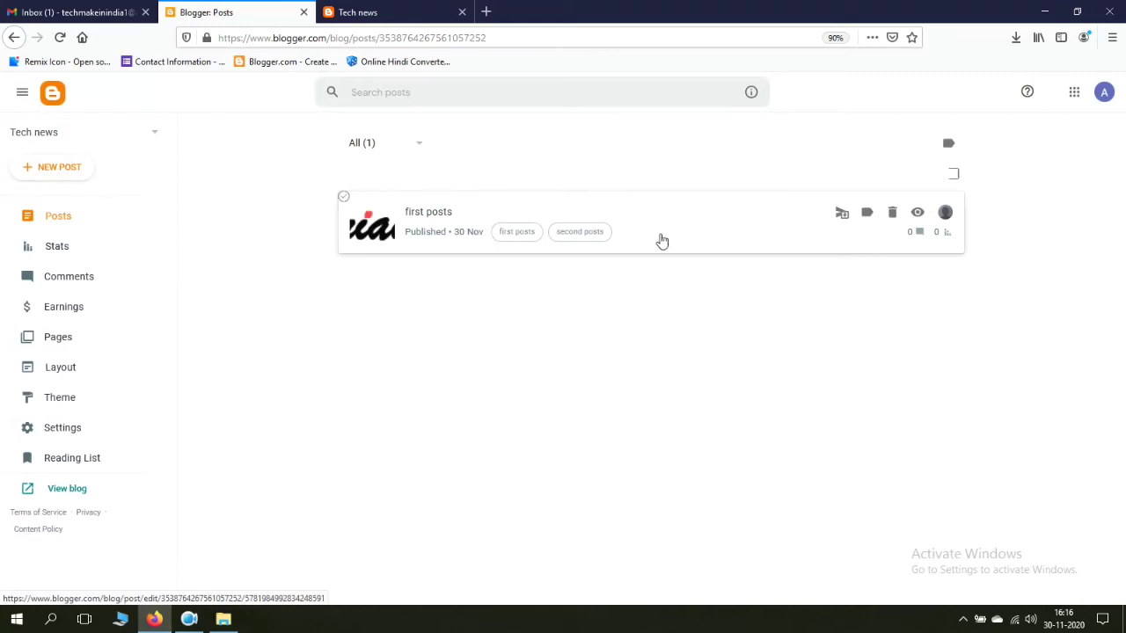
Step: Reload the live Tech news blog and open the full 'first posts' article
{"action": "left_click", "coordinate": [387, 13]}
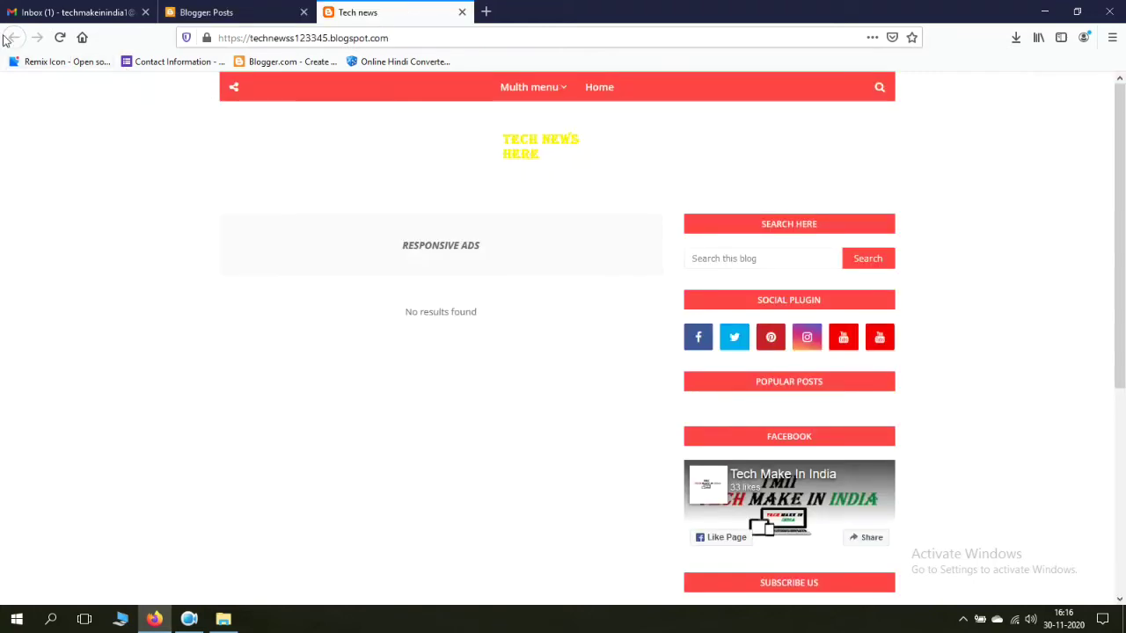
{"action": "left_click", "coordinate": [59, 37]}
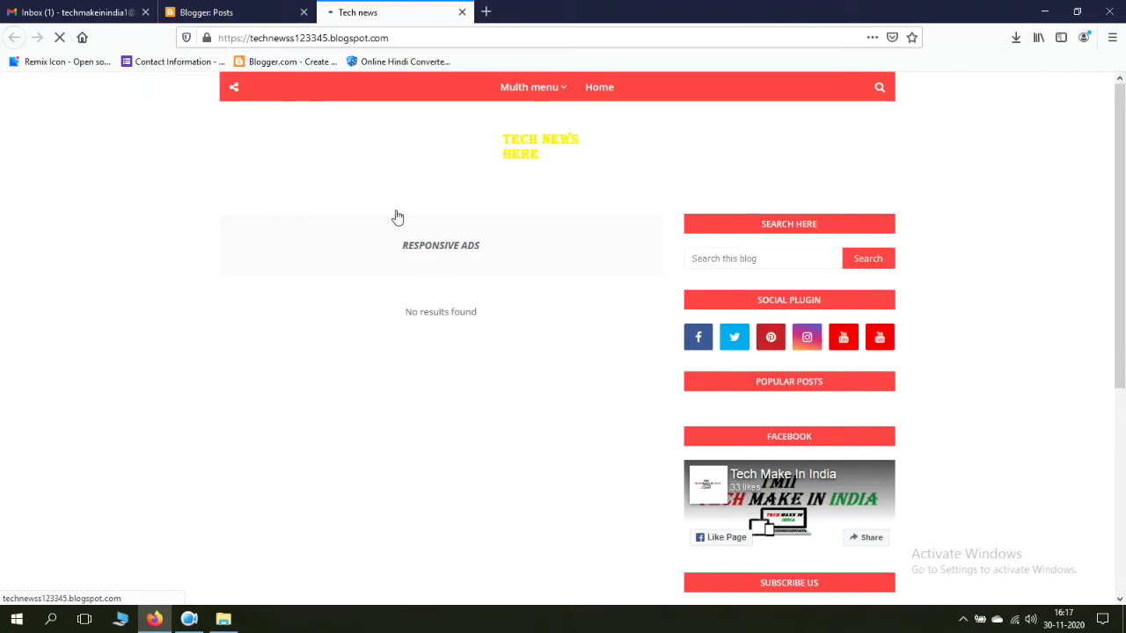
{"action": "scroll", "coordinate": [422, 278], "scroll_direction": "down", "scroll_amount": 3}
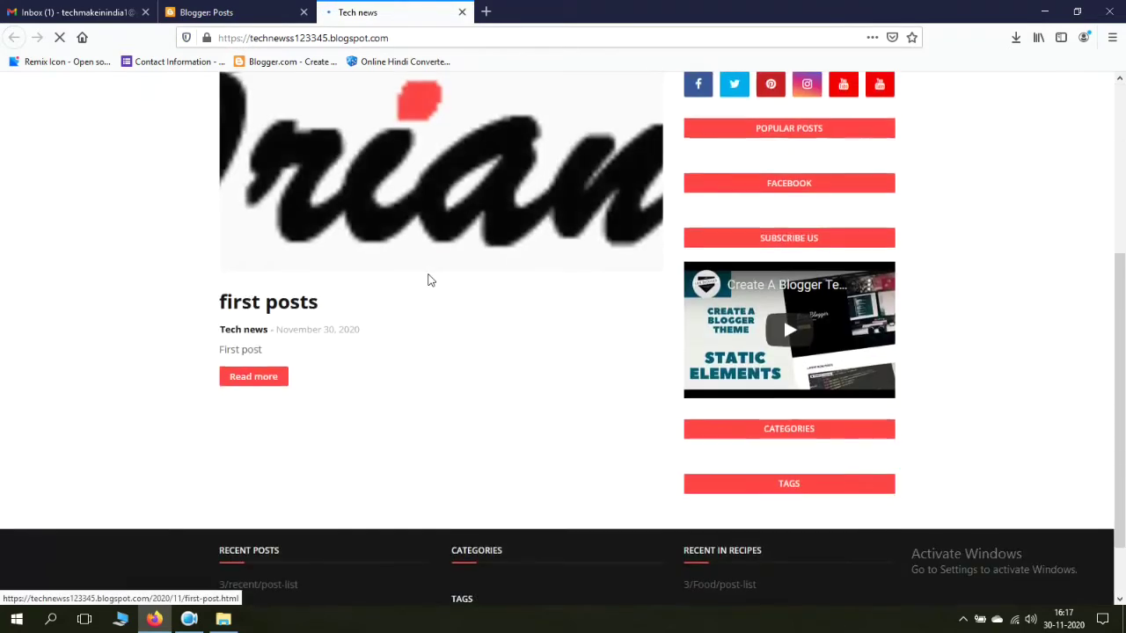
{"action": "scroll", "coordinate": [429, 279], "scroll_direction": "down", "scroll_amount": 2}
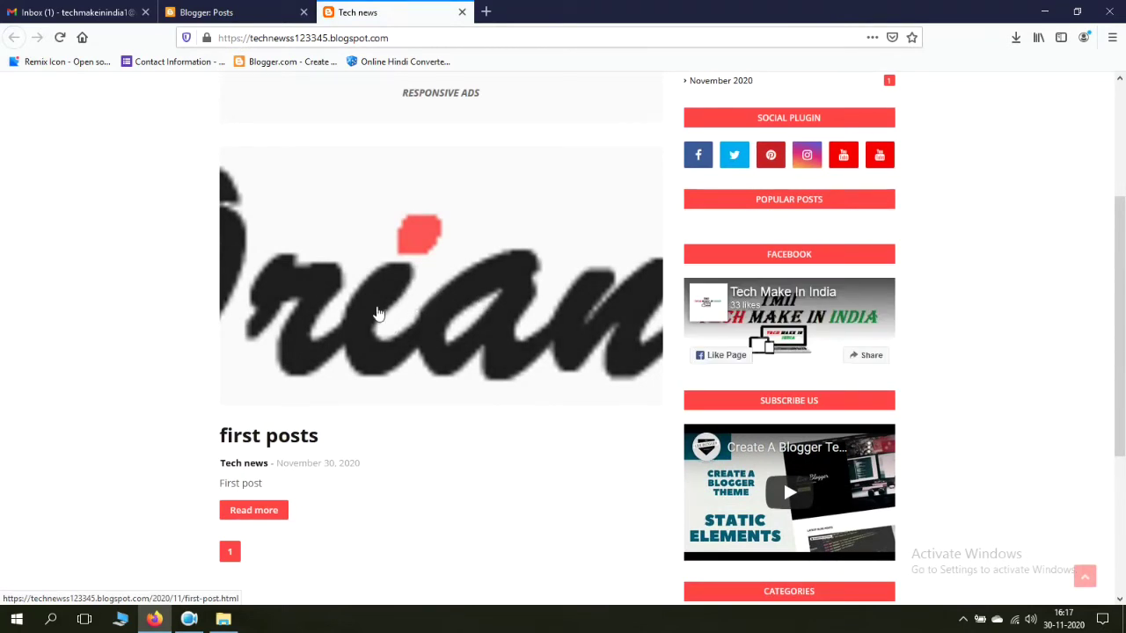
{"action": "scroll", "coordinate": [376, 314], "scroll_direction": "down", "scroll_amount": 1}
{"action": "scroll", "coordinate": [377, 314], "scroll_direction": "up", "scroll_amount": 2}
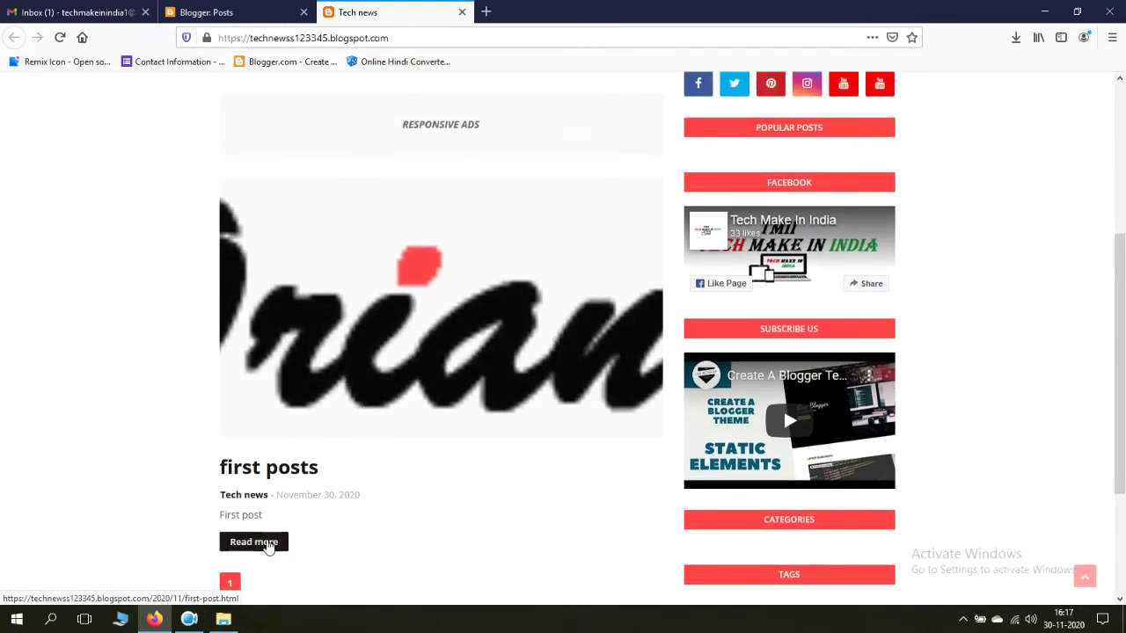
{"action": "left_click", "coordinate": [269, 543]}
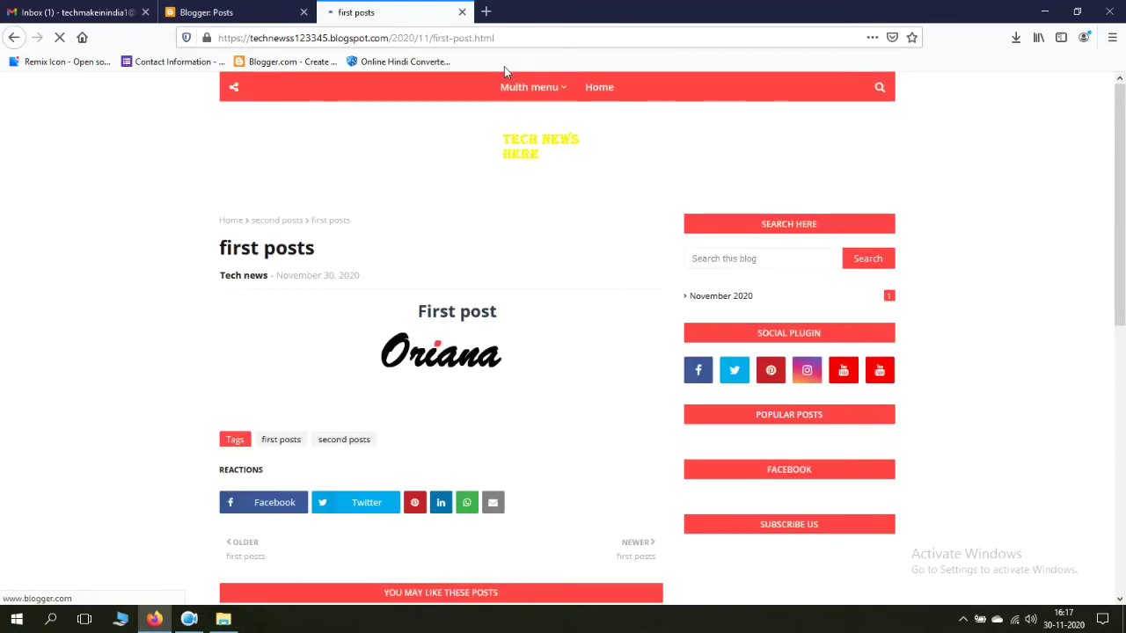
Step: Inspect the article's web address, then return to the blog's home page
{"action": "scroll", "coordinate": [440, 356], "scroll_direction": "down", "scroll_amount": 2}
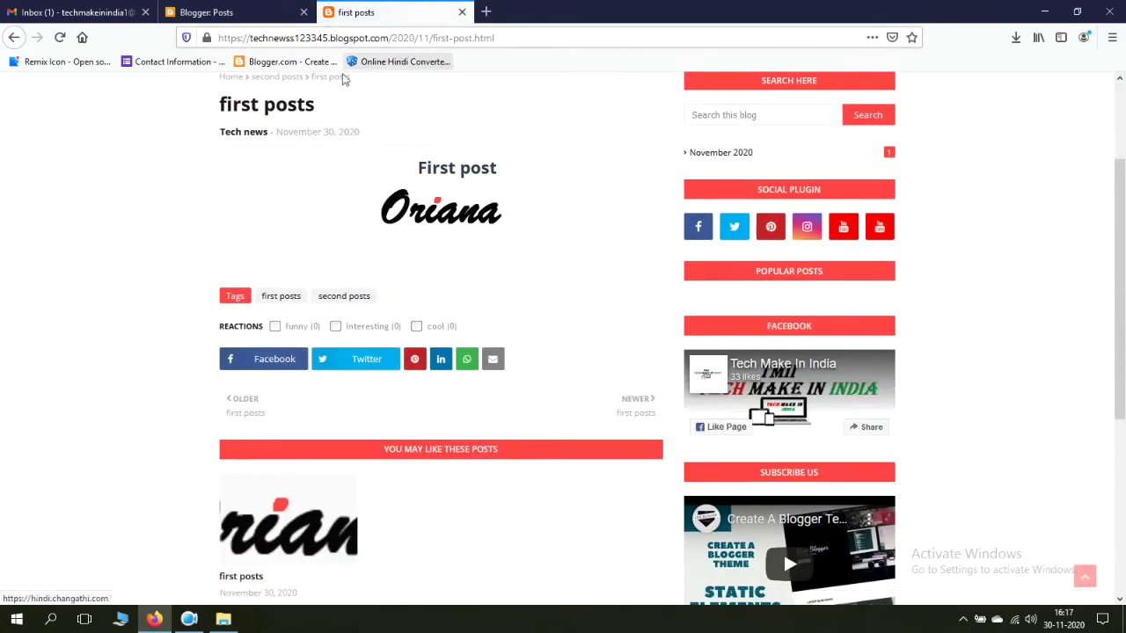
{"action": "left_click_drag", "start_coordinate": [388, 38], "coordinate": [516, 39]}
{"action": "left_click", "coordinate": [516, 39]}
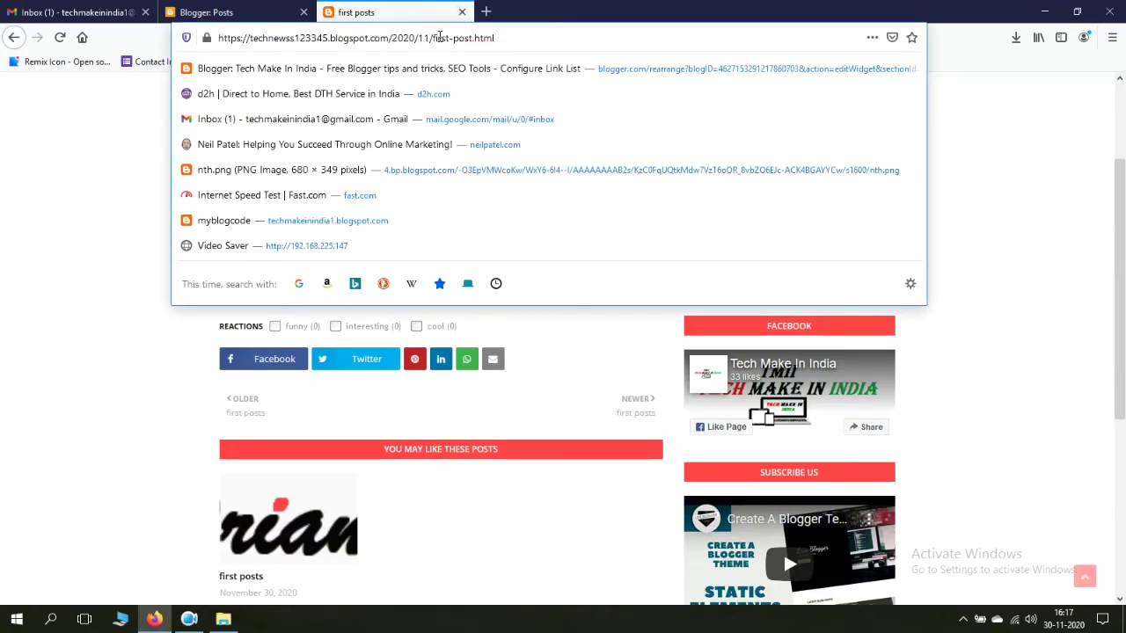
{"action": "left_click_drag", "start_coordinate": [403, 38], "coordinate": [542, 28]}
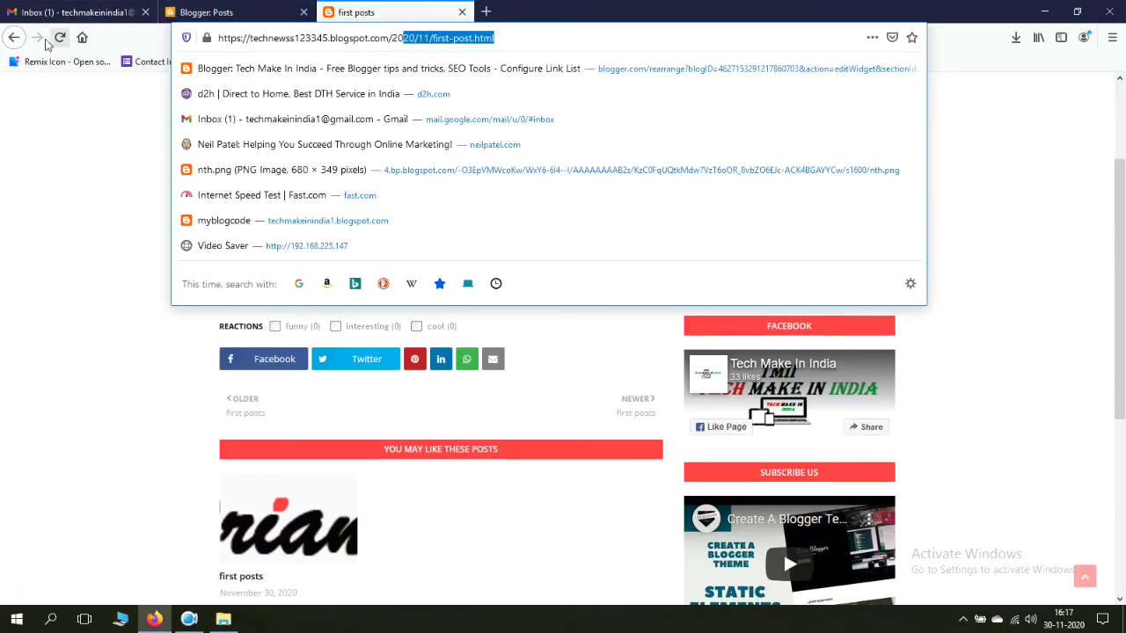
{"action": "left_click", "coordinate": [32, 222]}
{"action": "scroll", "coordinate": [286, 184], "scroll_direction": "up", "scroll_amount": 3}
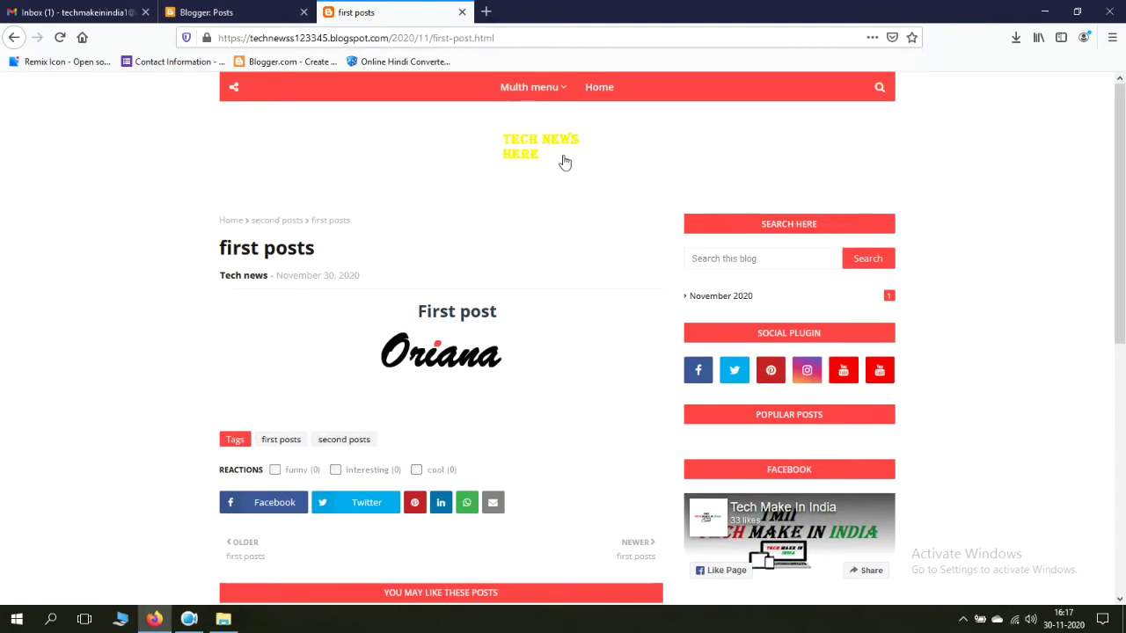
{"action": "left_click", "coordinate": [534, 153]}
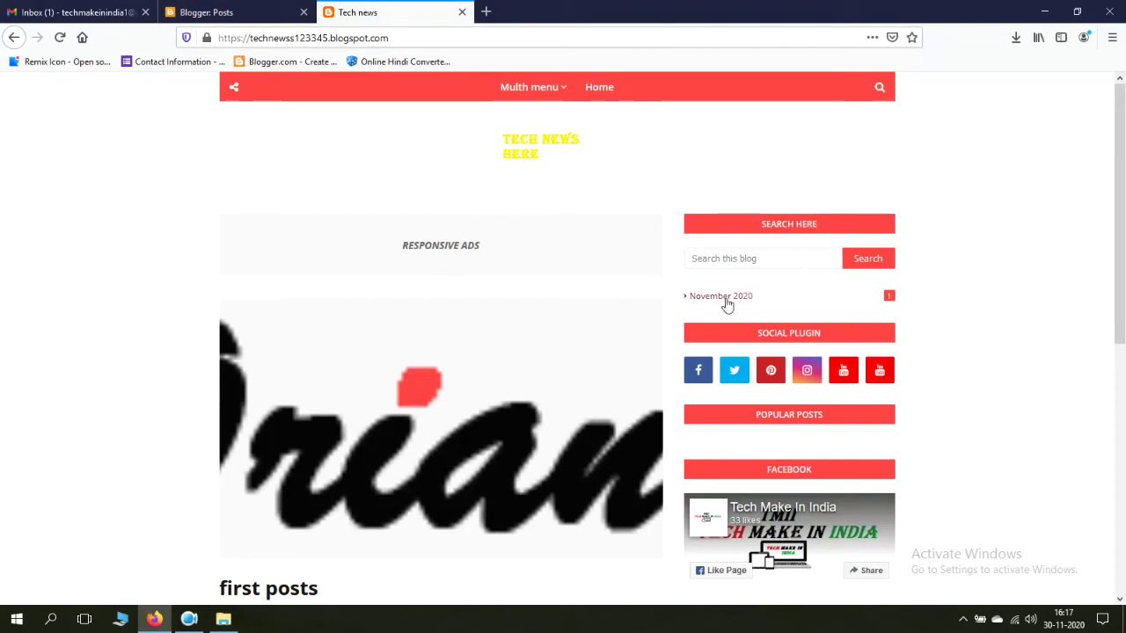
Step: Reload the blog home page and scroll through it
{"action": "left_click", "coordinate": [741, 258]}
{"action": "scroll", "coordinate": [752, 250], "scroll_direction": "down", "scroll_amount": 2}
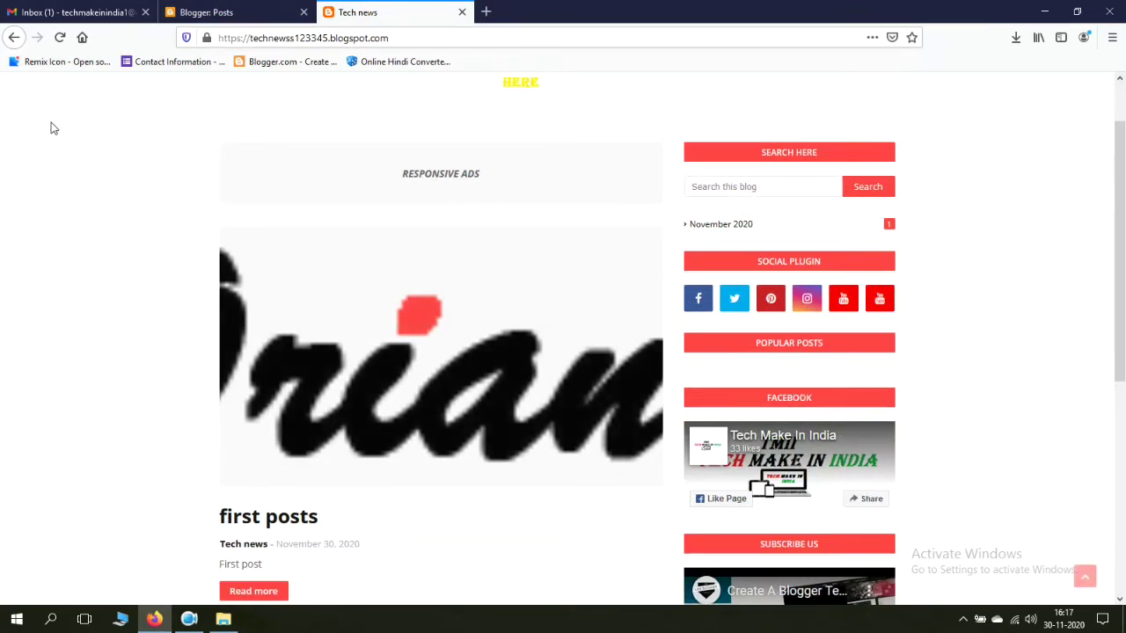
{"action": "left_click", "coordinate": [59, 37]}
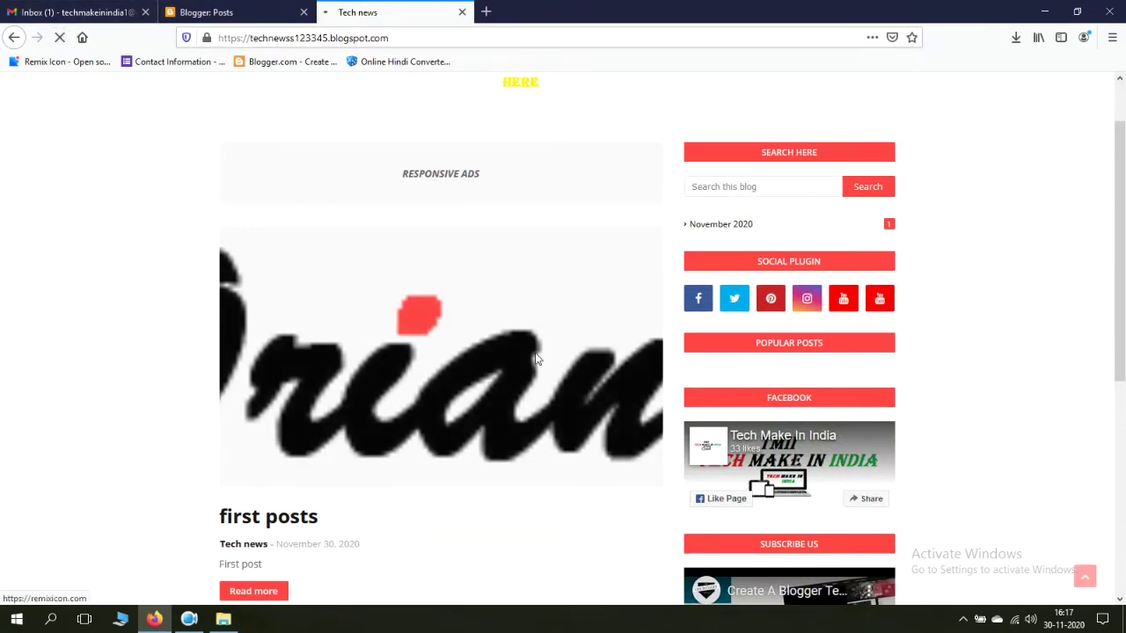
{"action": "scroll", "coordinate": [814, 370], "scroll_direction": "down", "scroll_amount": 3}
{"action": "scroll", "coordinate": [815, 370], "scroll_direction": "down", "scroll_amount": 4}
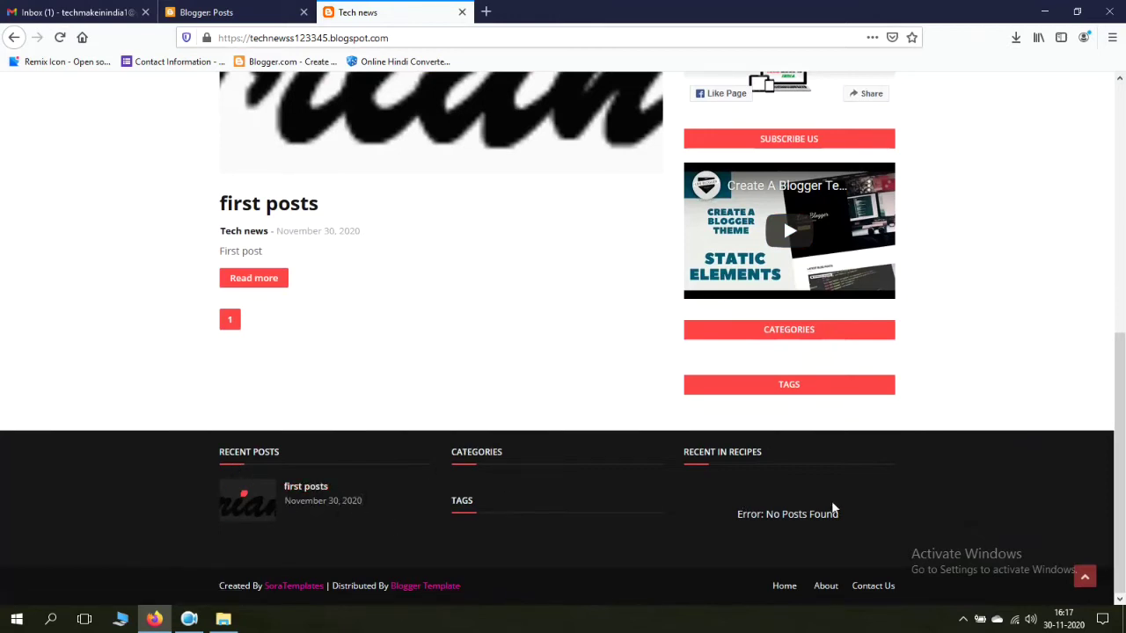
{"action": "scroll", "coordinate": [762, 451], "scroll_direction": "up", "scroll_amount": 5}
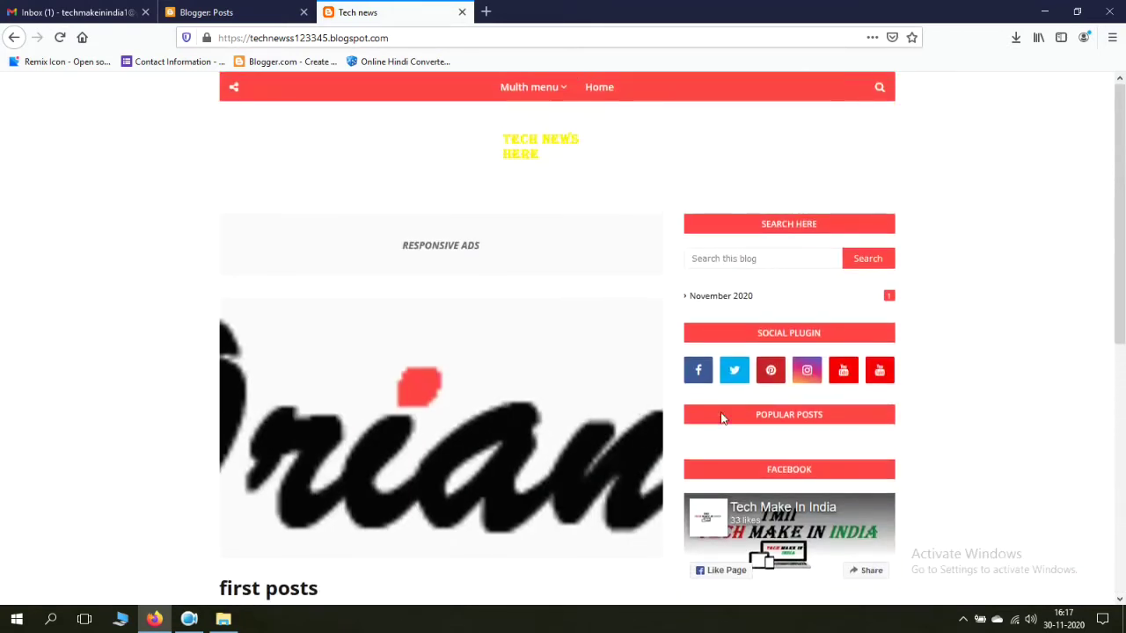
Step: Refresh the dashboard and open Stats, highlighting today's view count of 25
{"action": "left_click", "coordinate": [261, 7]}
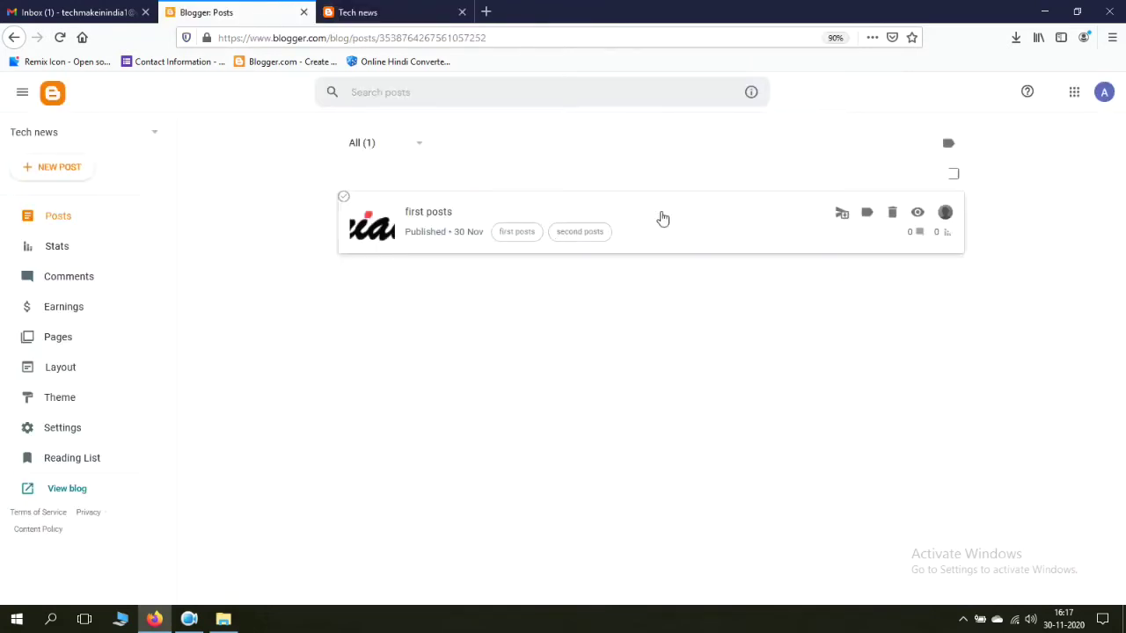
{"action": "left_click", "coordinate": [60, 37]}
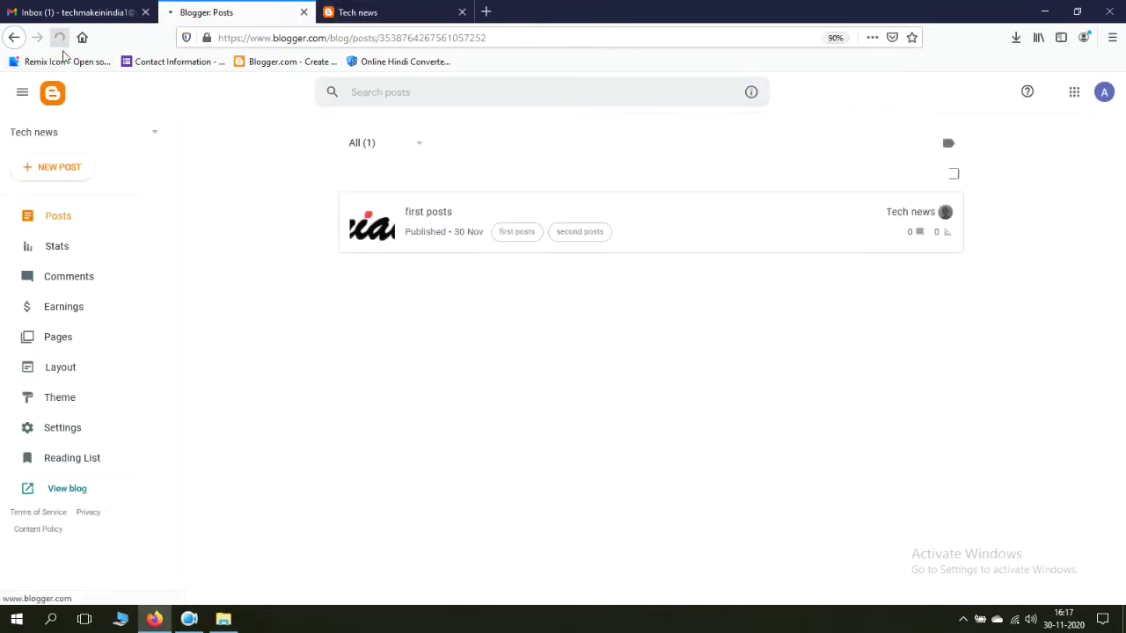
{"action": "left_click", "coordinate": [94, 255]}
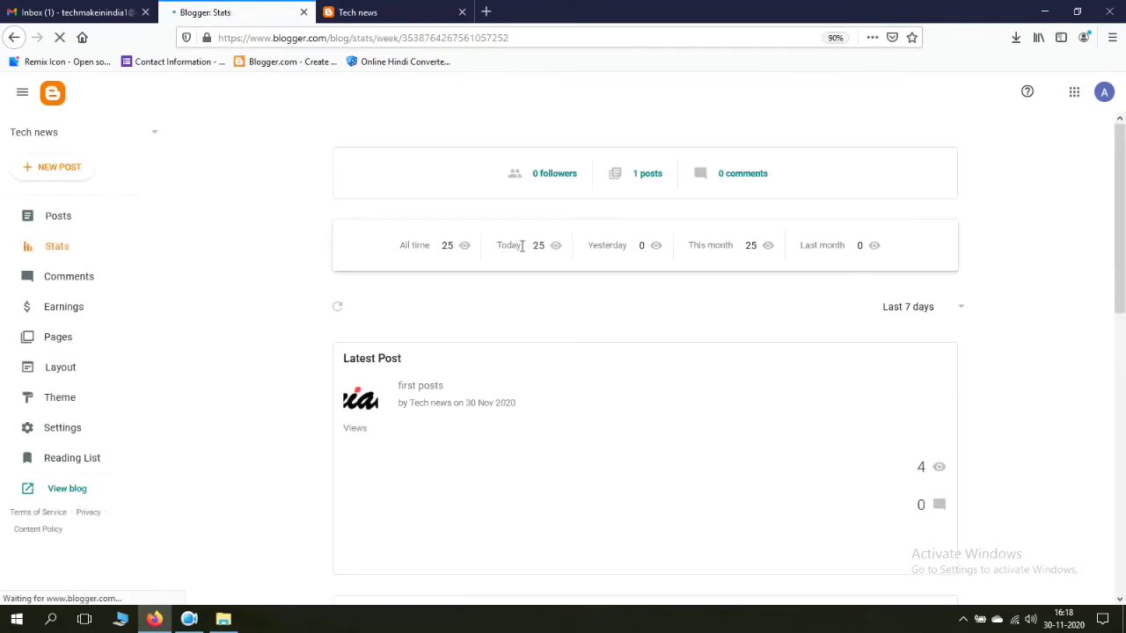
{"action": "left_click_drag", "start_coordinate": [507, 246], "coordinate": [557, 236]}
Step: Reload the live blog in its tab
{"action": "key", "text": "ctrl+Tab"}
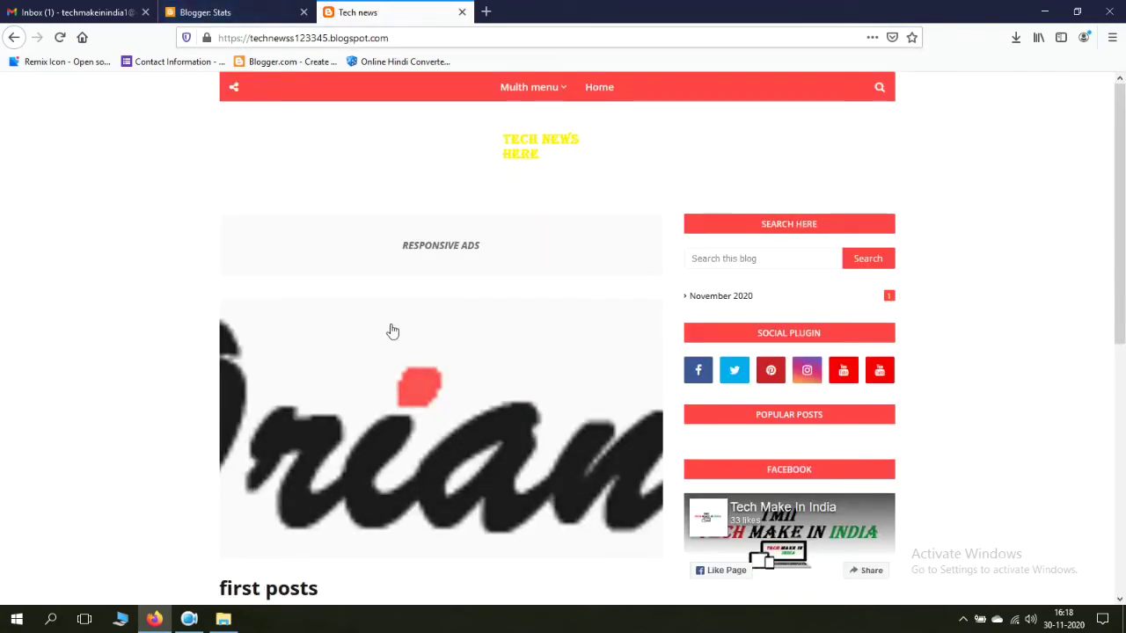
{"action": "scroll", "coordinate": [389, 332], "scroll_direction": "down", "scroll_amount": 3}
{"action": "scroll", "coordinate": [390, 332], "scroll_direction": "up", "scroll_amount": 3}
{"action": "left_click", "coordinate": [55, 40]}
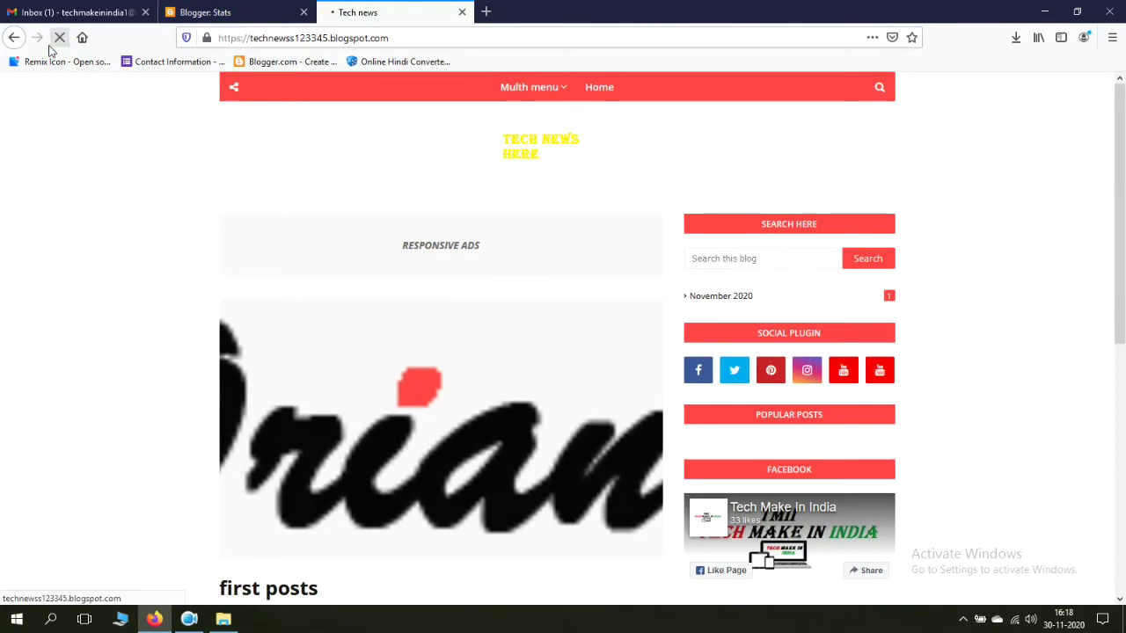
Step: Reload the Stats page and check yesterday's view count
{"action": "left_click", "coordinate": [246, 12]}
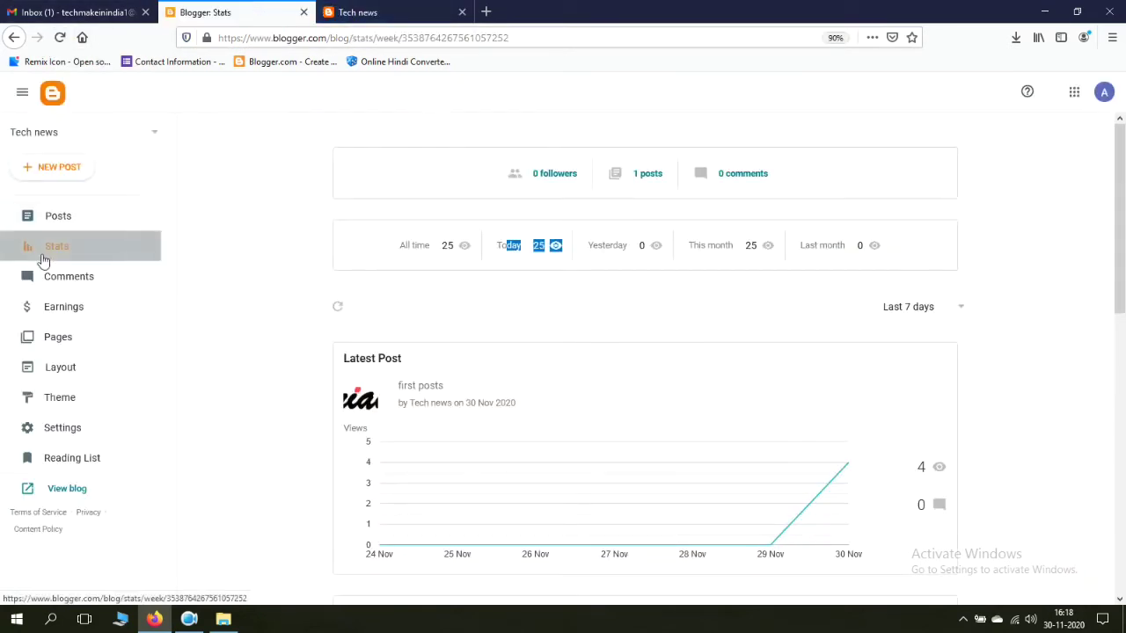
{"action": "left_click", "coordinate": [43, 262]}
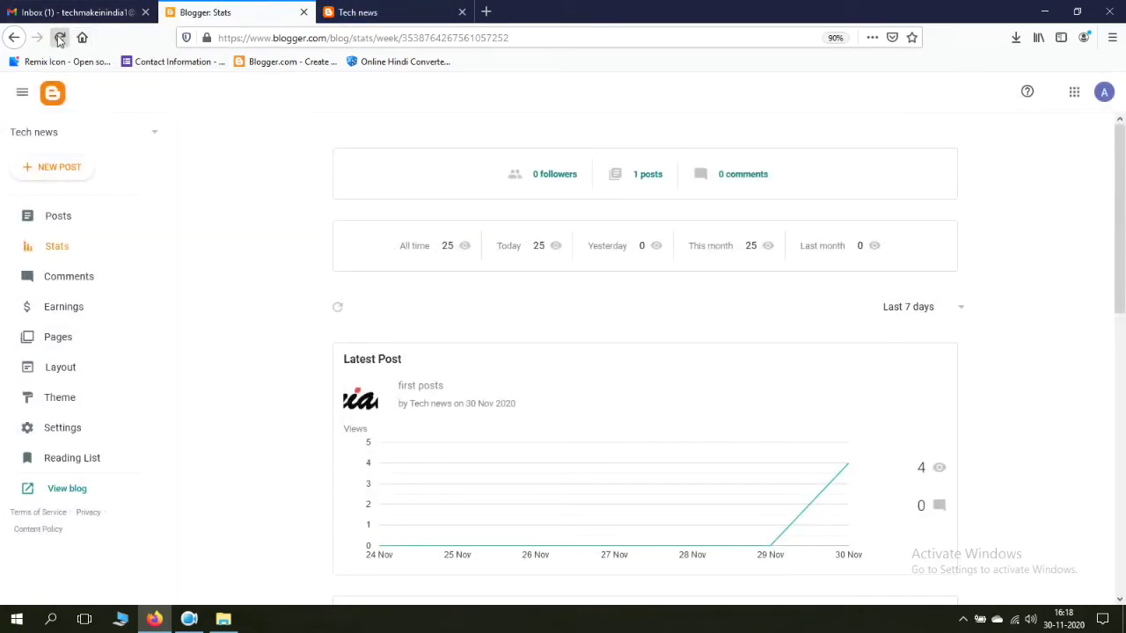
{"action": "left_click", "coordinate": [59, 38]}
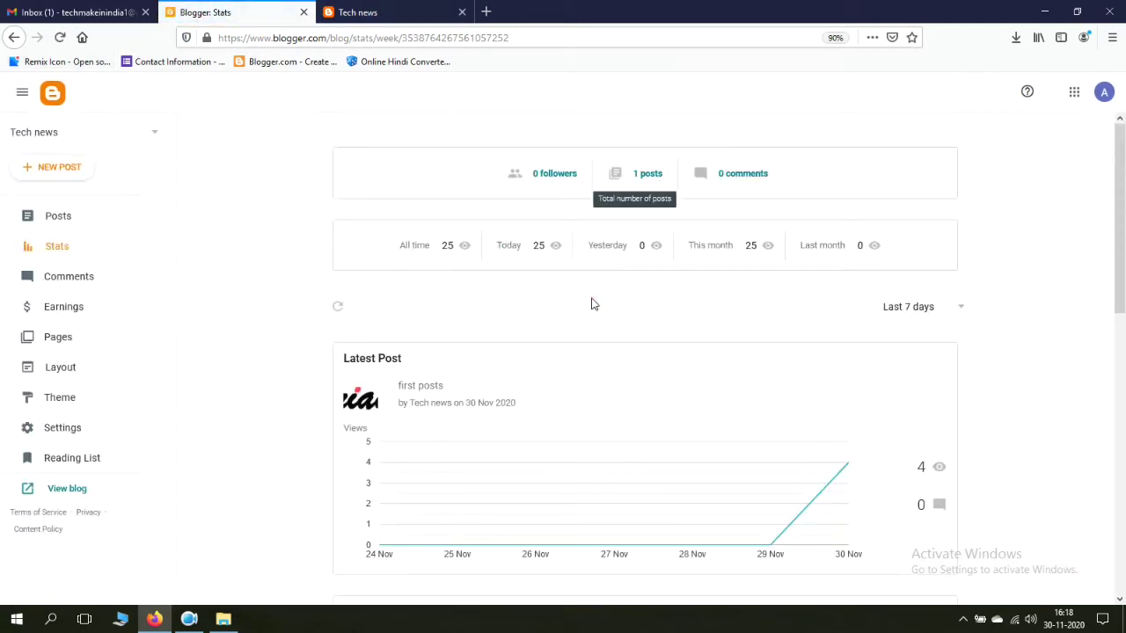
{"action": "left_click_drag", "start_coordinate": [585, 246], "coordinate": [653, 244]}
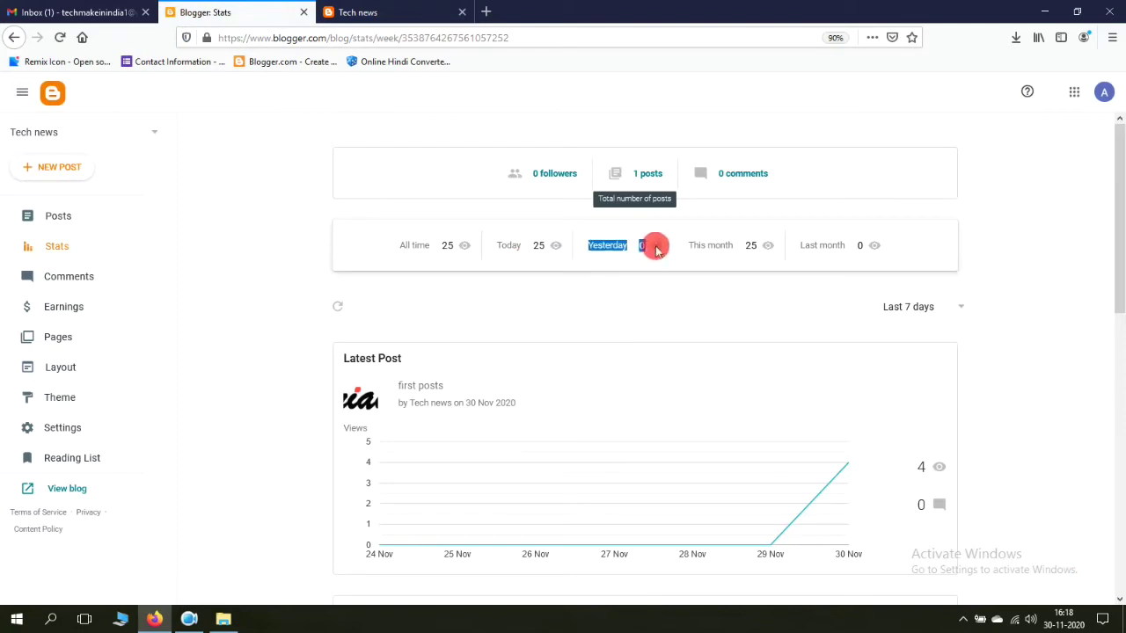
{"action": "left_click", "coordinate": [668, 301]}
{"action": "scroll", "coordinate": [517, 313], "scroll_direction": "down", "scroll_amount": 5}
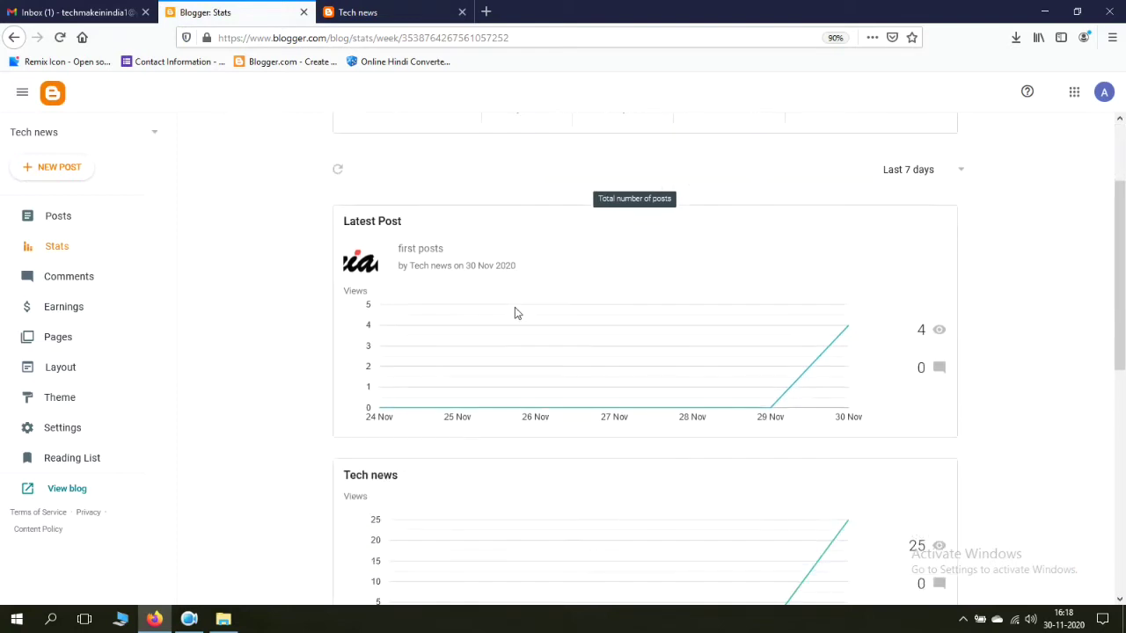
{"action": "scroll", "coordinate": [522, 315], "scroll_direction": "up", "scroll_amount": 3}
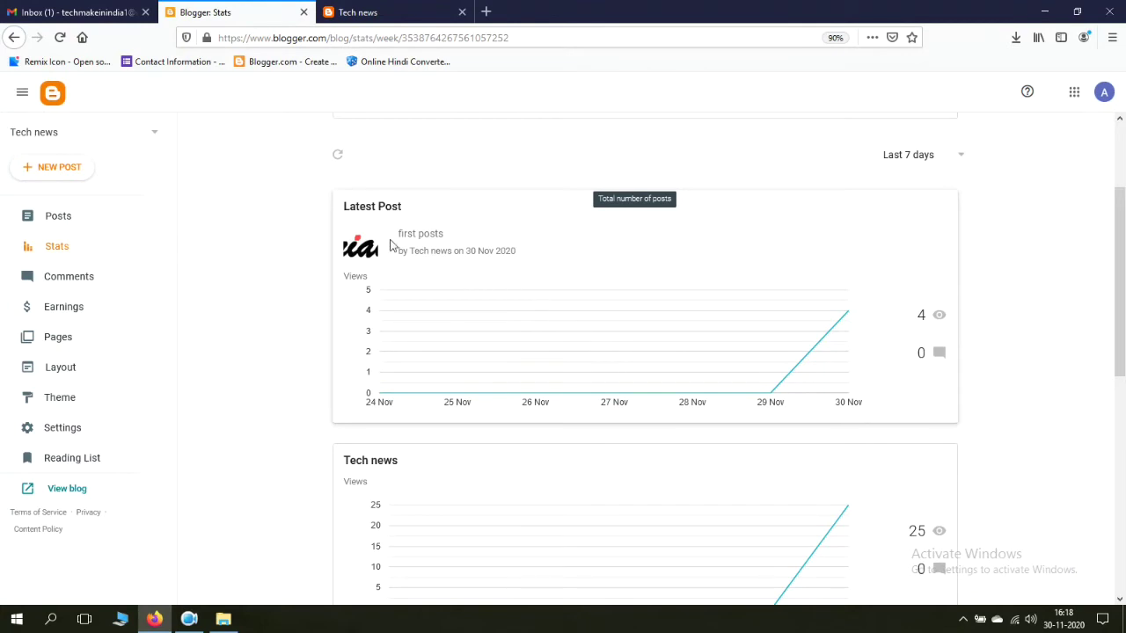
{"action": "scroll", "coordinate": [413, 442], "scroll_direction": "down", "scroll_amount": 5}
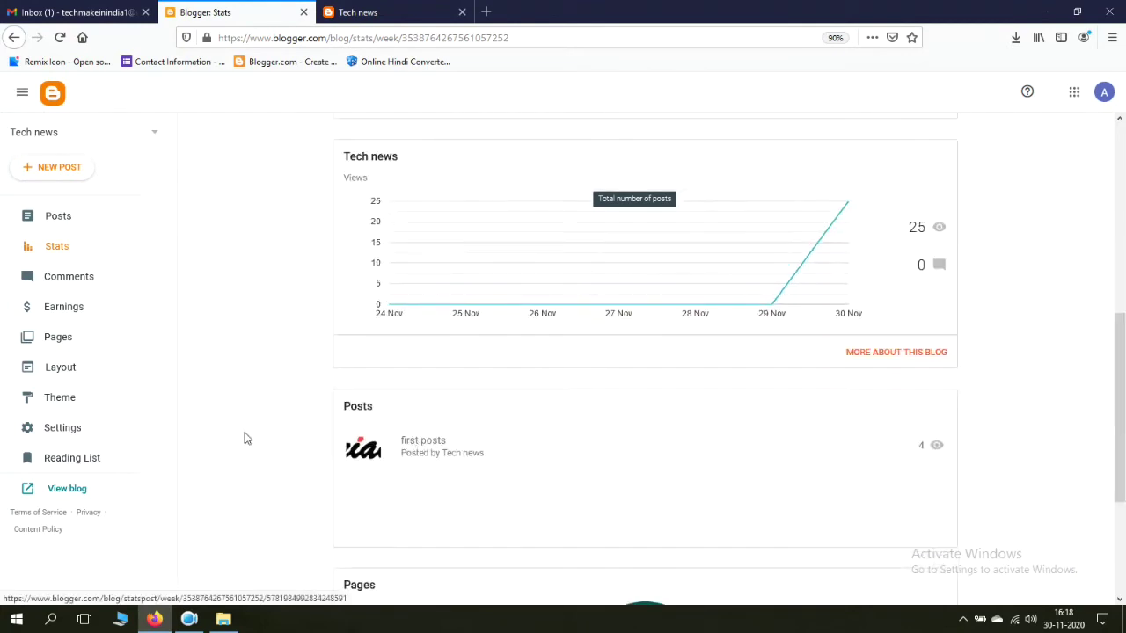
Step: Look at Comments and Earnings, then open the Pages list
{"action": "left_click", "coordinate": [78, 276]}
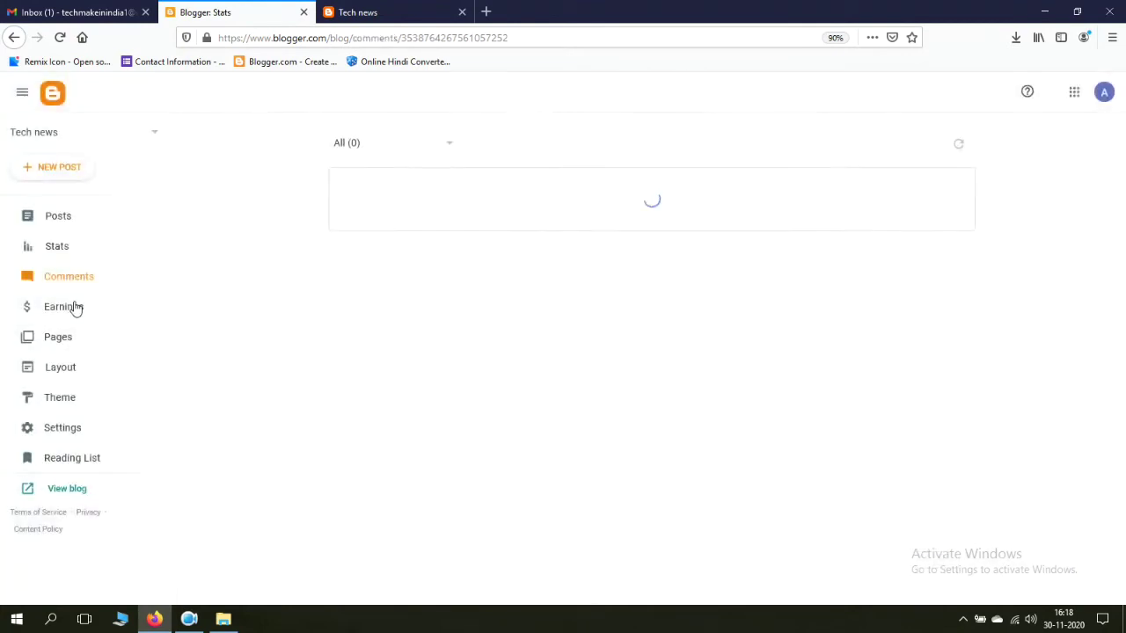
{"action": "left_click", "coordinate": [72, 309]}
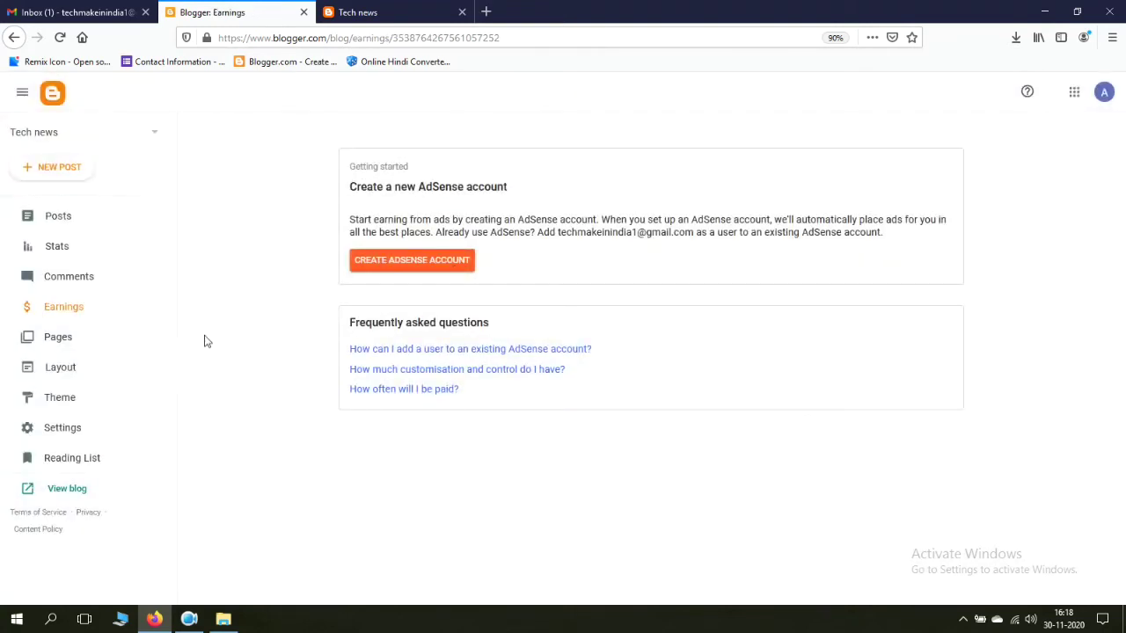
{"action": "left_click", "coordinate": [51, 335]}
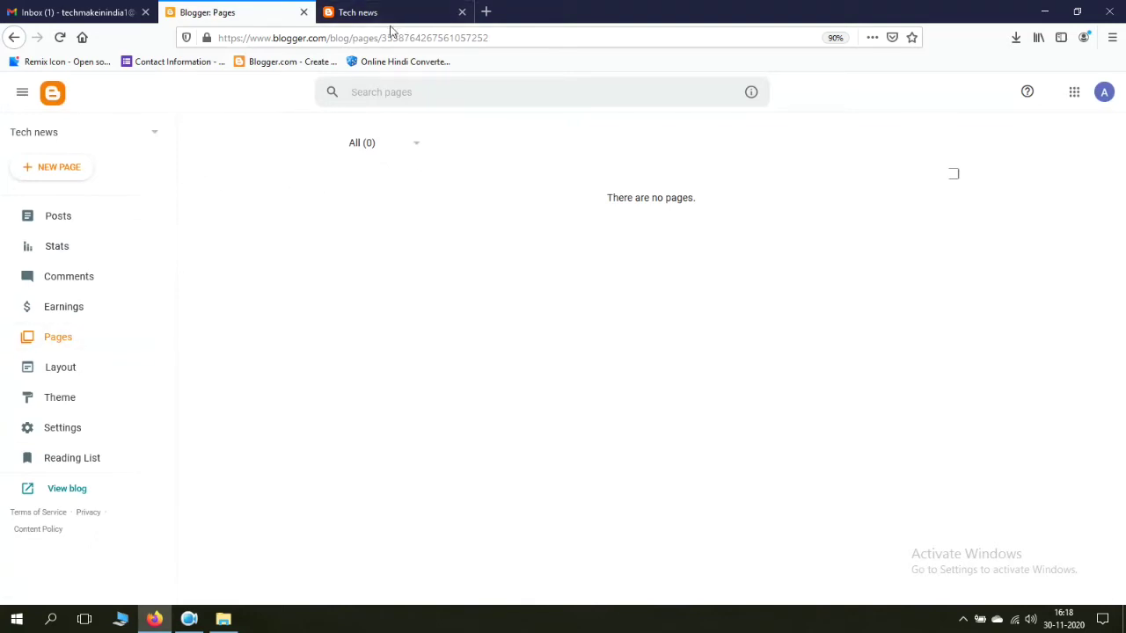
Step: Start a new page, title it 'about us', and move into the body
{"action": "left_click", "coordinate": [50, 170]}
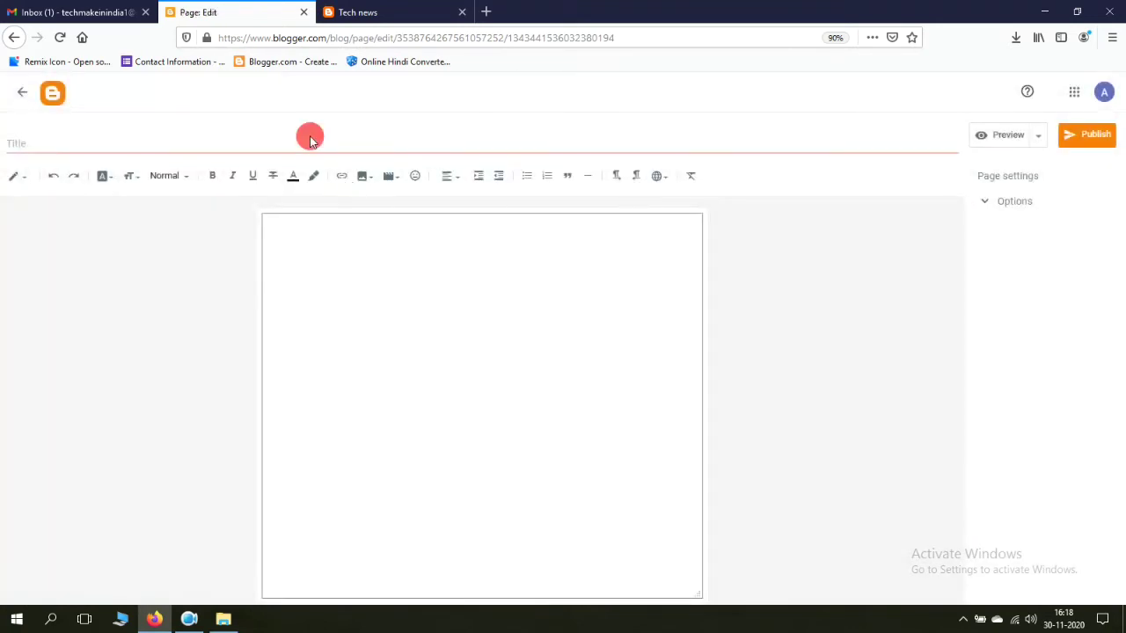
{"action": "left_click", "coordinate": [310, 141]}
{"action": "type", "text": "d"}
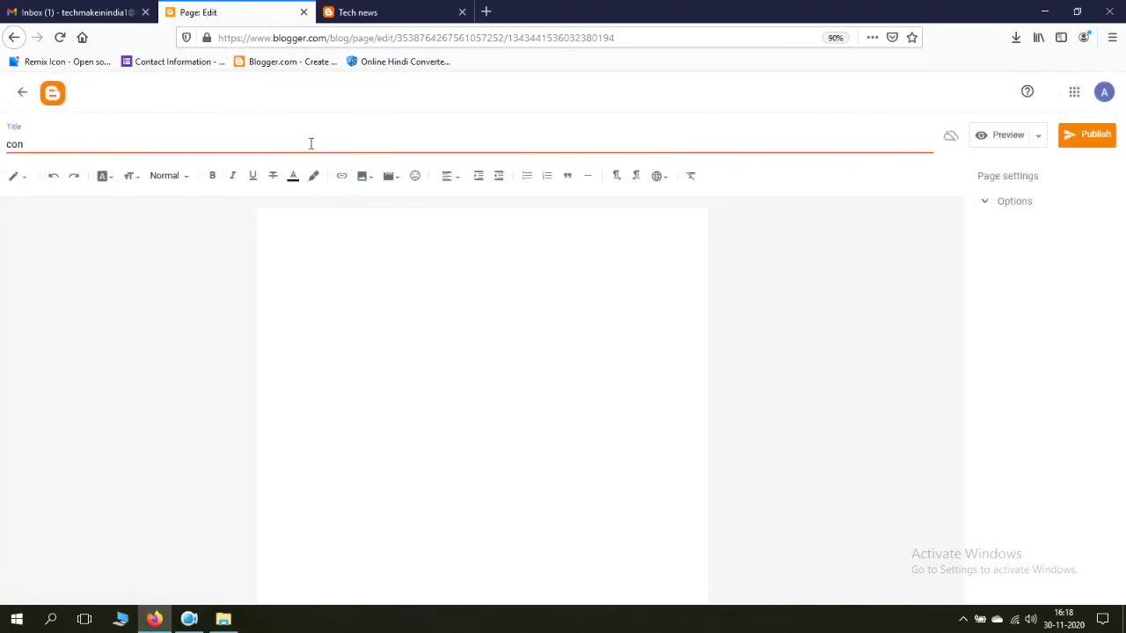
{"action": "type", "text": "on"}
{"action": "key", "text": "BackSpace"}
{"action": "key", "text": "BackSpace"}
{"action": "key", "text": "BackSpace"}
{"action": "type", "text": "a"}
{"action": "left_click", "coordinate": [415, 274]}
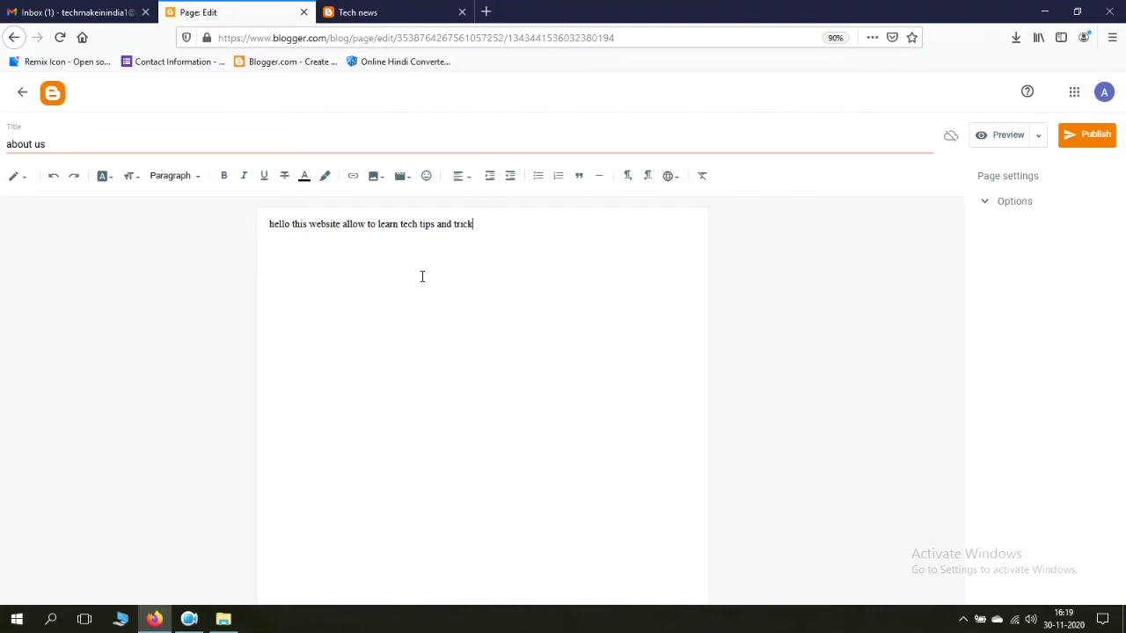
Step: Turn the body text into a centred Major heading
{"action": "left_click_drag", "start_coordinate": [507, 232], "coordinate": [219, 238]}
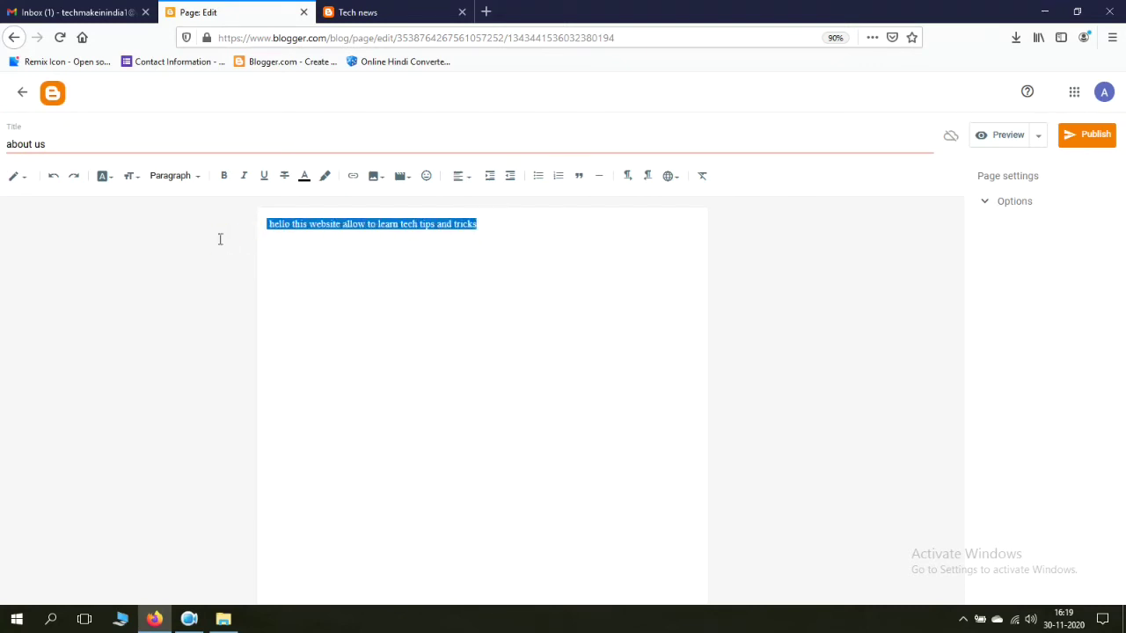
{"action": "left_click", "coordinate": [185, 176]}
{"action": "left_click", "coordinate": [222, 201]}
{"action": "left_click", "coordinate": [452, 347]}
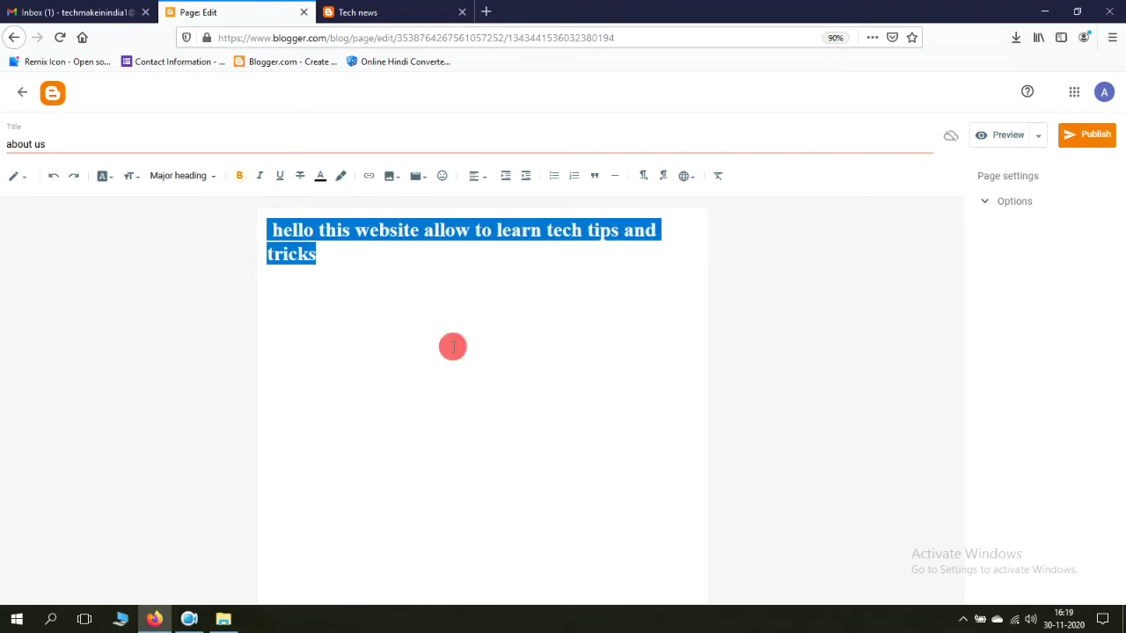
{"action": "left_click_drag", "start_coordinate": [263, 226], "coordinate": [351, 251]}
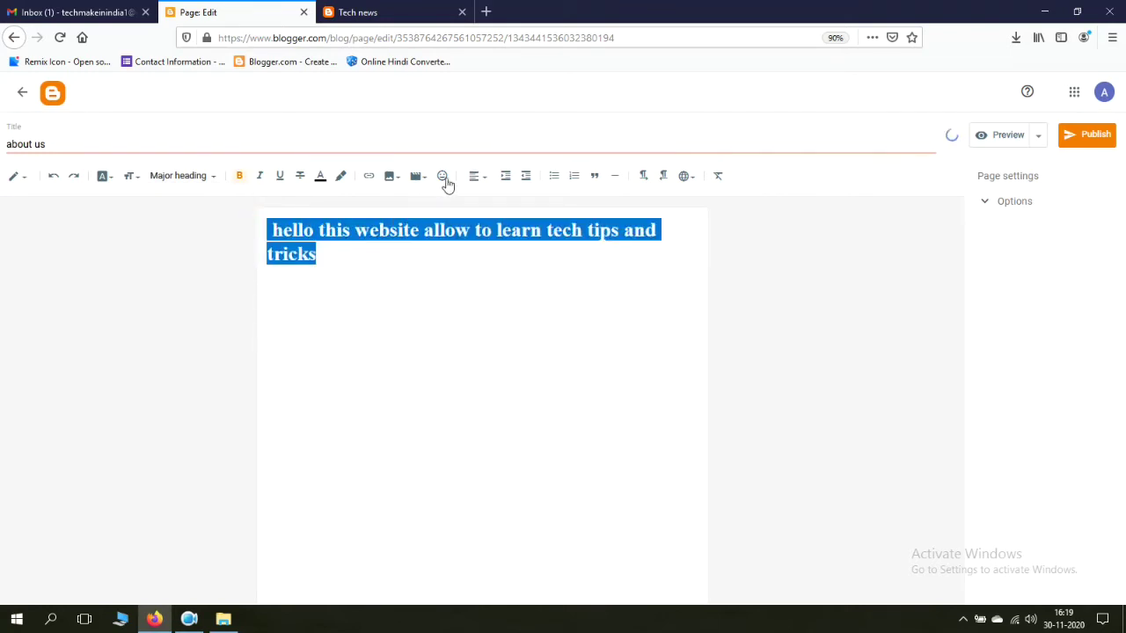
{"action": "left_click", "coordinate": [479, 176]}
{"action": "left_click", "coordinate": [507, 211]}
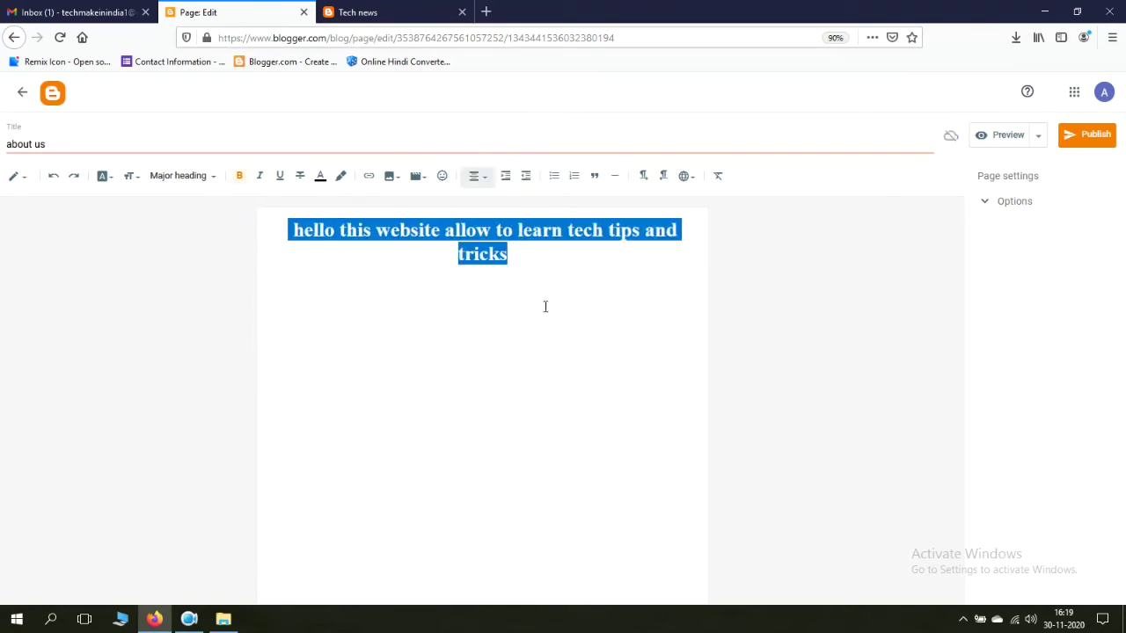
{"action": "left_click", "coordinate": [545, 307]}
Step: Make the heading a numbered list item, trying bullets and quote along the way
{"action": "left_click", "coordinate": [554, 176]}
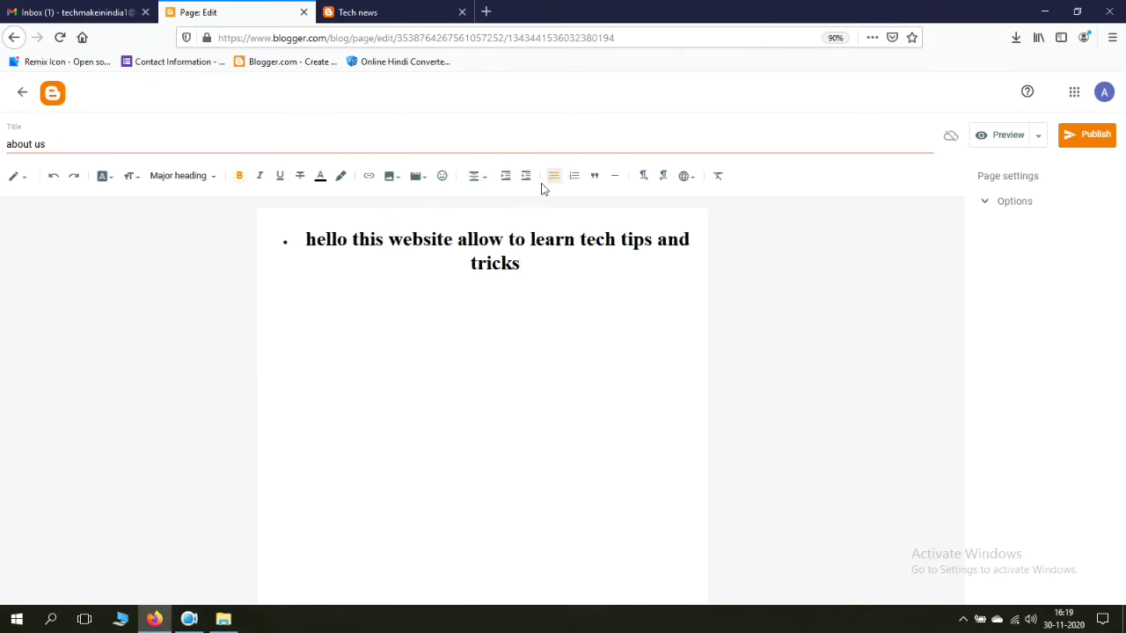
{"action": "left_click", "coordinate": [555, 178]}
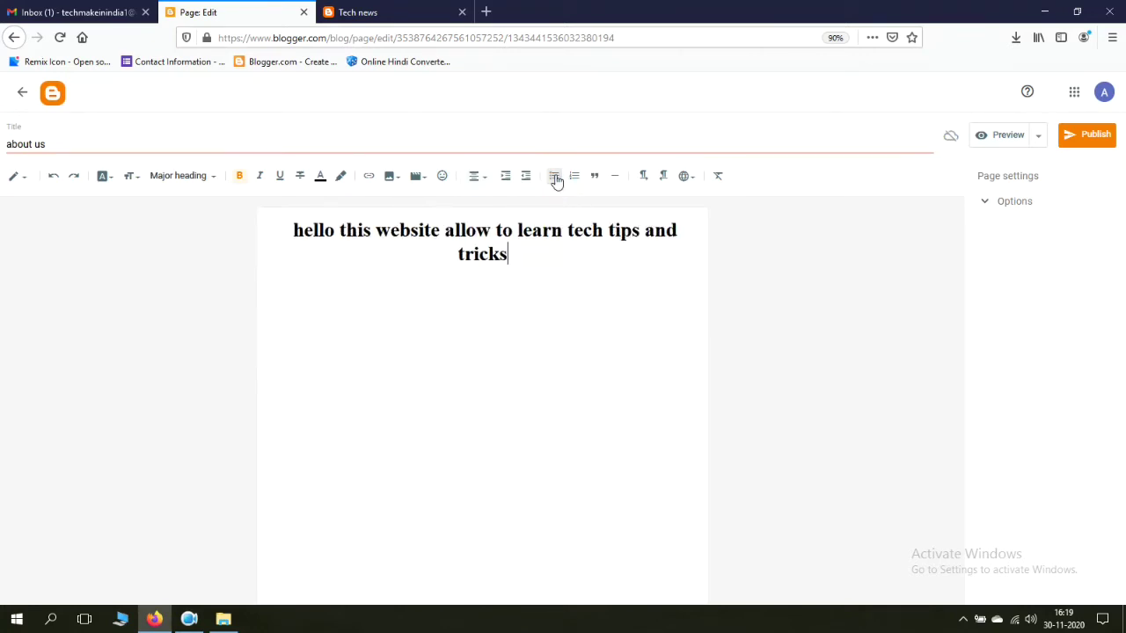
{"action": "left_click", "coordinate": [576, 176]}
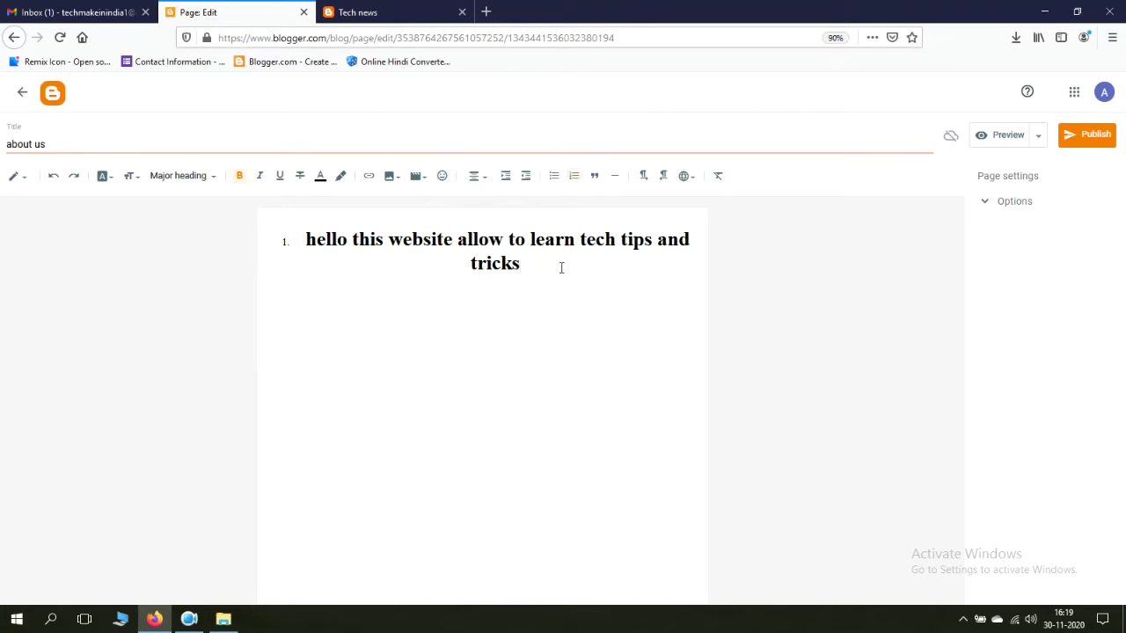
{"action": "left_click", "coordinate": [595, 175]}
{"action": "left_click", "coordinate": [603, 245]}
{"action": "left_click", "coordinate": [103, 177]}
{"action": "left_click", "coordinate": [367, 328]}
Step: Colour the opening words 'hello th' blue and start publishing the page
{"action": "left_click_drag", "start_coordinate": [306, 240], "coordinate": [370, 240]}
{"action": "left_click", "coordinate": [320, 176]}
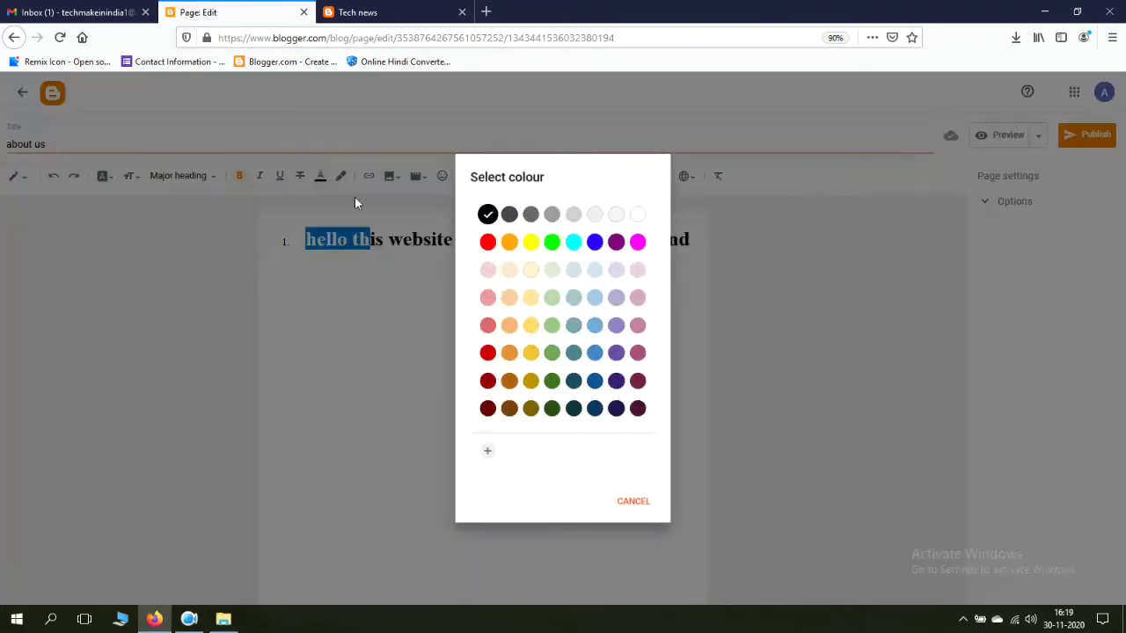
{"action": "left_click", "coordinate": [595, 244]}
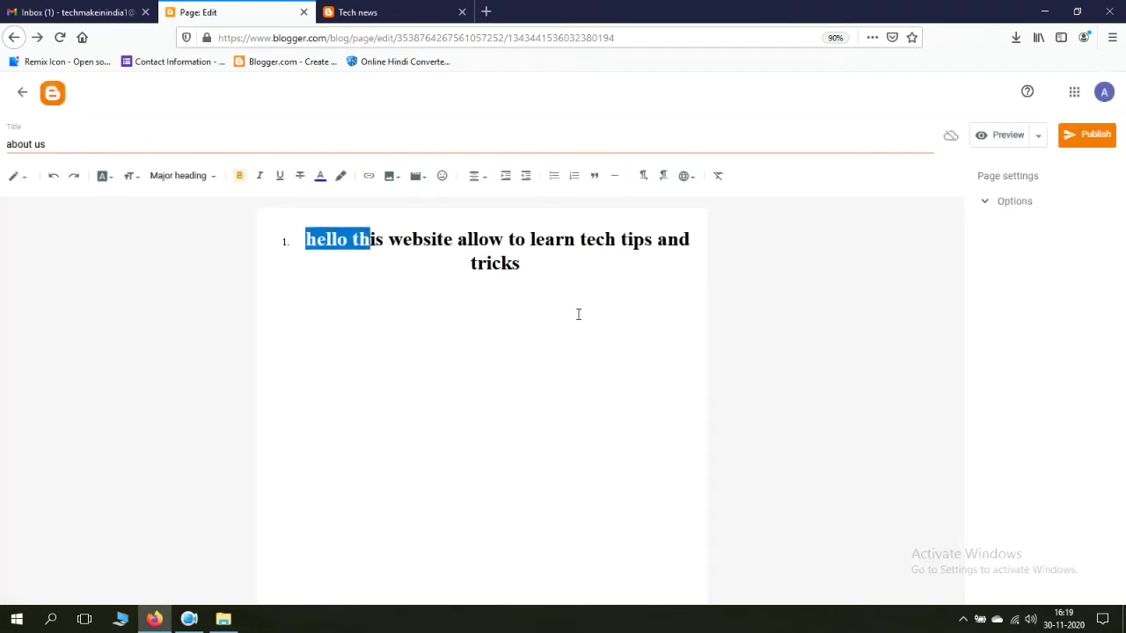
{"action": "left_click", "coordinate": [475, 328]}
{"action": "left_click_drag", "start_coordinate": [303, 237], "coordinate": [395, 238]}
{"action": "left_click", "coordinate": [461, 317]}
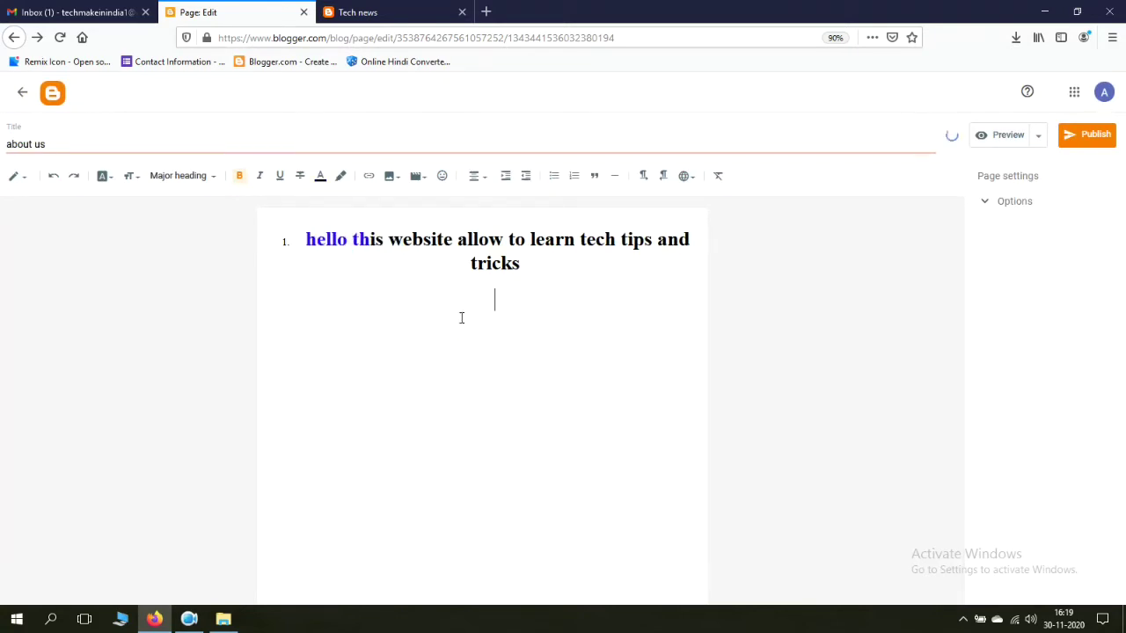
{"action": "left_click", "coordinate": [1090, 137]}
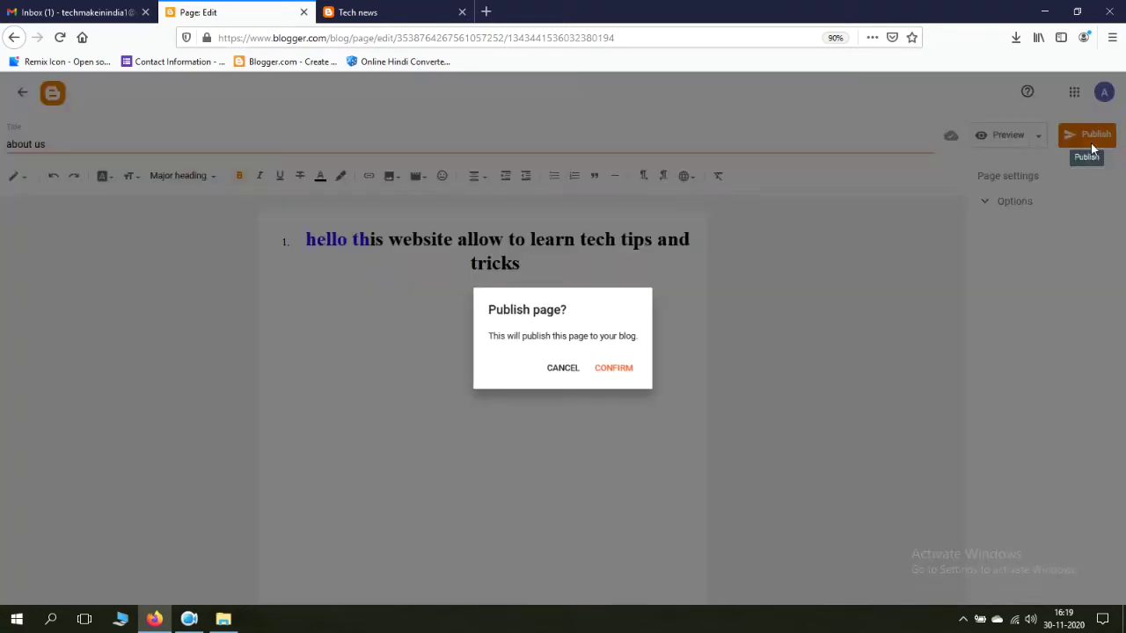
Step: Confirm publishing the 'about us' page, reload the live blog, and return to Pages
{"action": "left_click", "coordinate": [632, 374]}
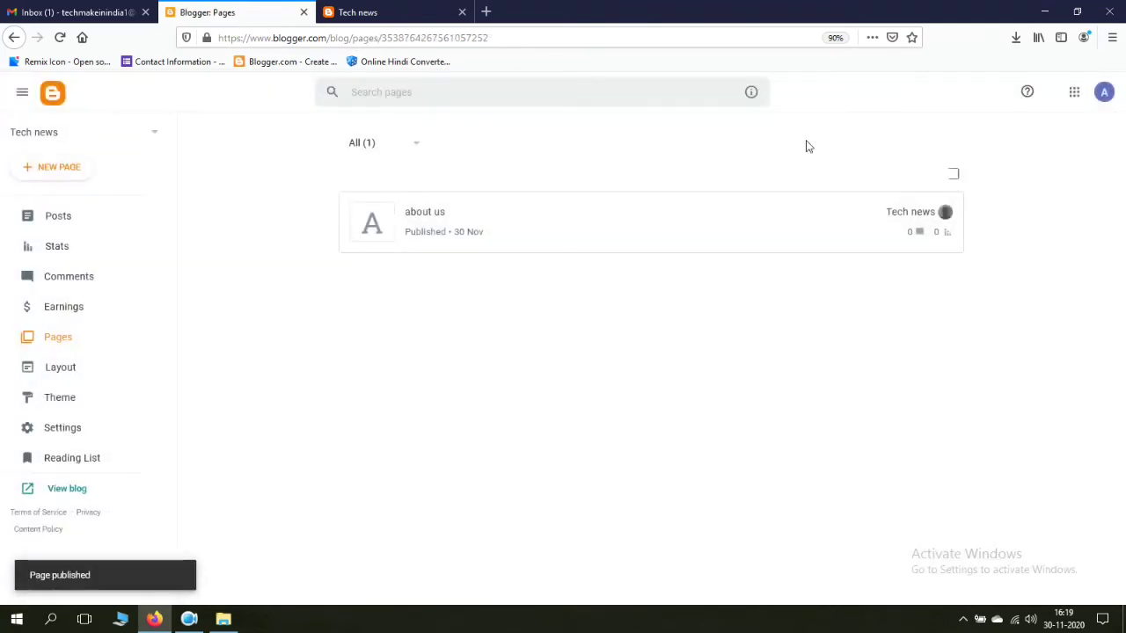
{"action": "left_click", "coordinate": [368, 9]}
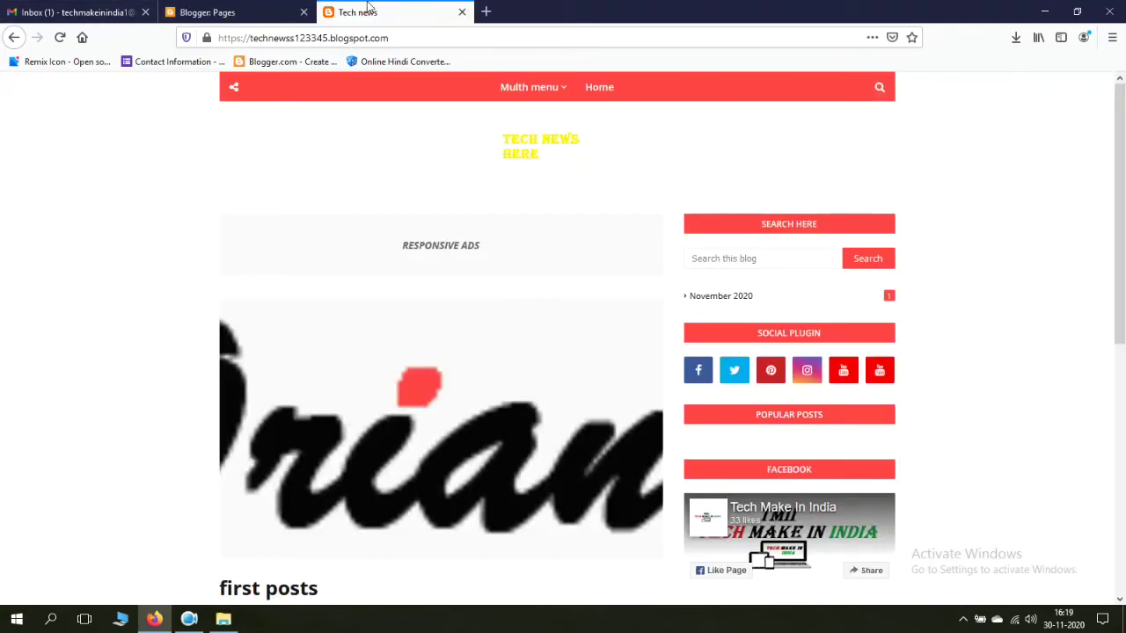
{"action": "left_click", "coordinate": [60, 37]}
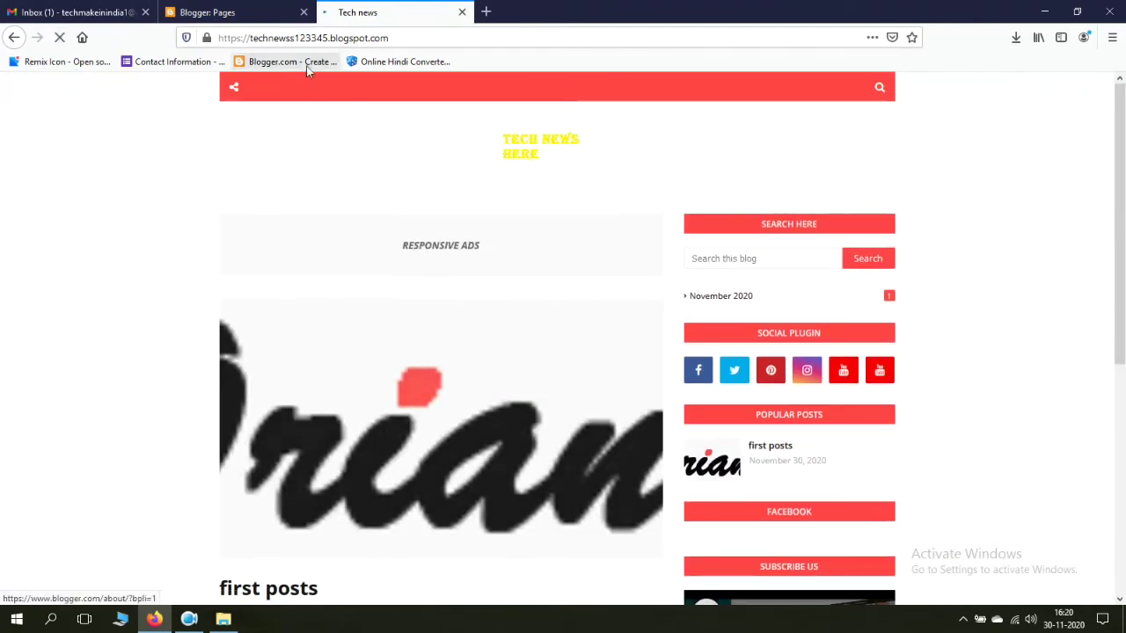
{"action": "left_click", "coordinate": [225, 13]}
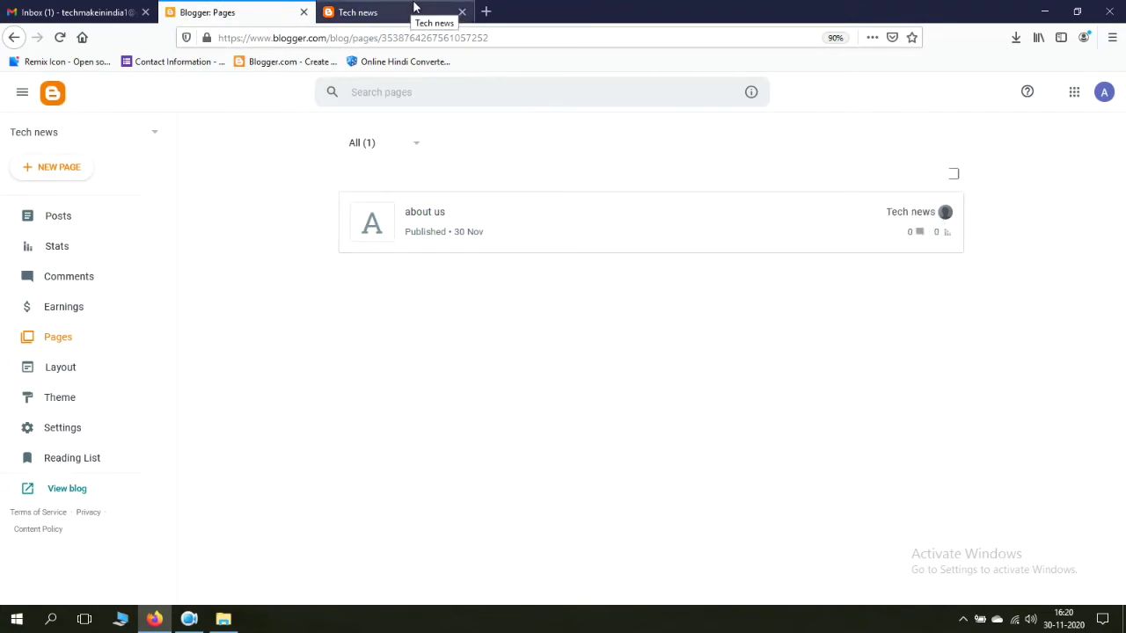
Step: Open the 'about us' page and update it with the title 'about'
{"action": "left_click", "coordinate": [555, 245]}
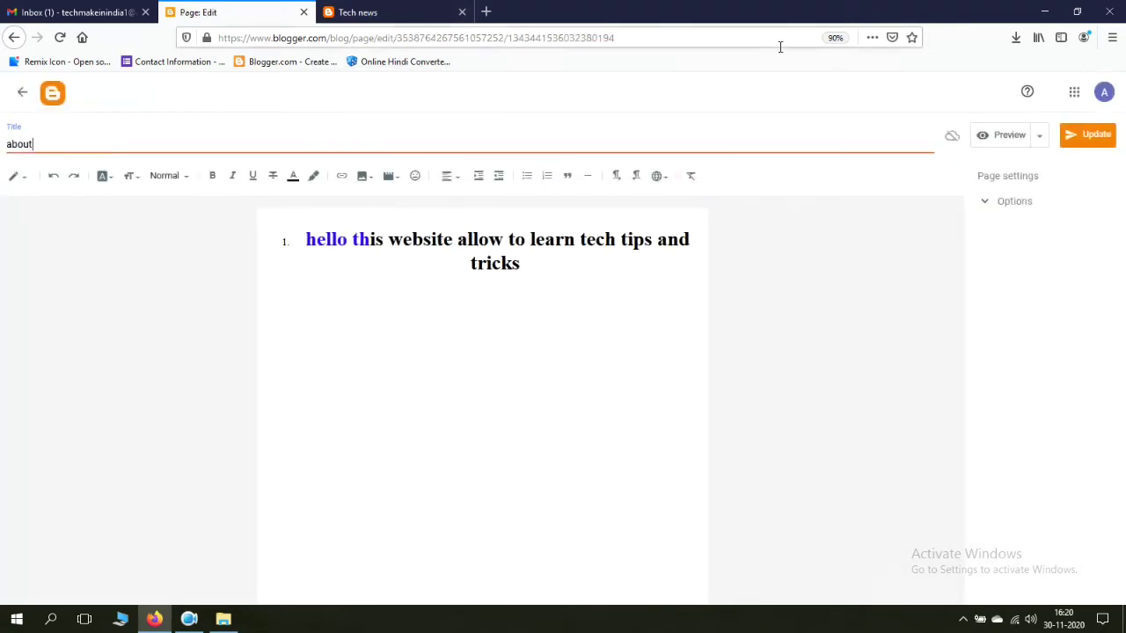
{"action": "left_click", "coordinate": [1086, 139]}
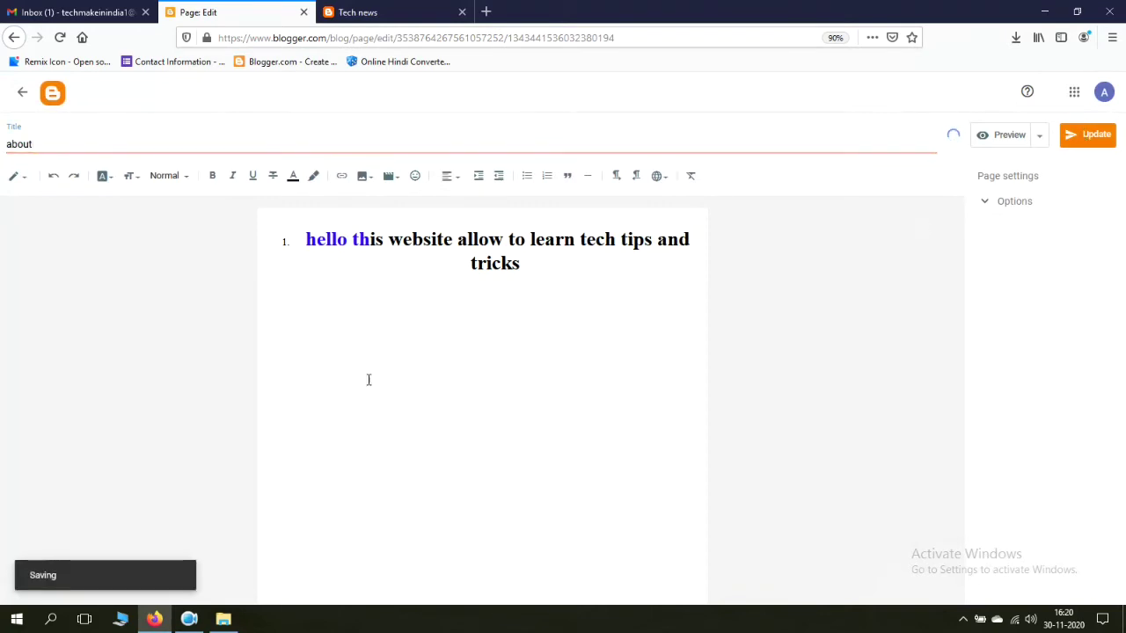
Step: Leave the editor for the Pages list and view the about page live
{"action": "left_click", "coordinate": [362, 8]}
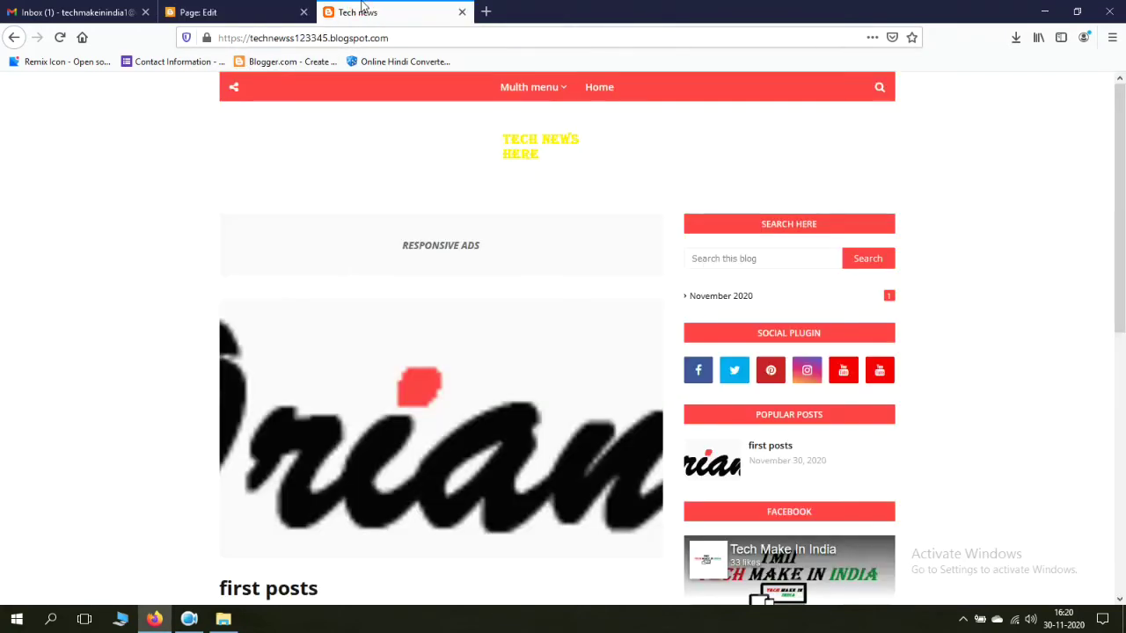
{"action": "left_click", "coordinate": [204, 11]}
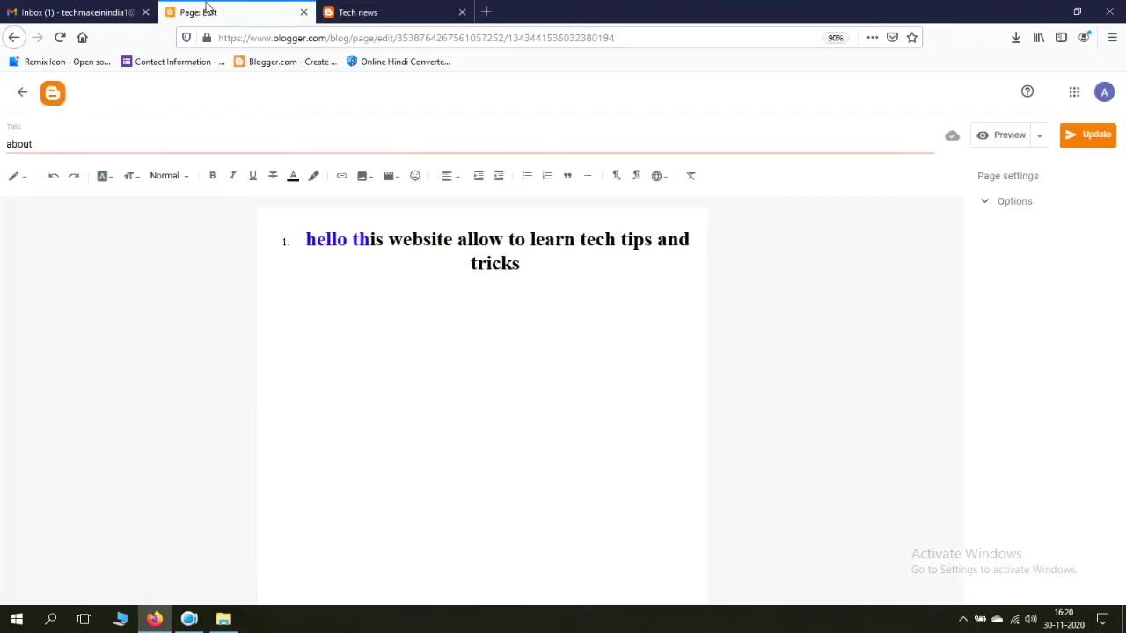
{"action": "left_click", "coordinate": [22, 99]}
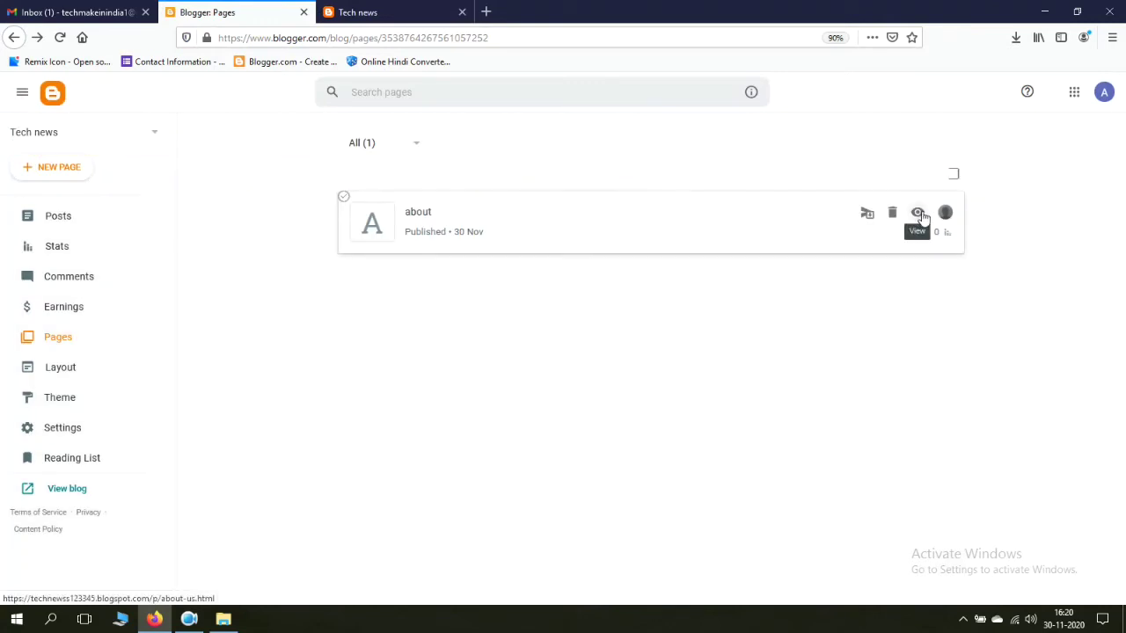
{"action": "left_click", "coordinate": [921, 216]}
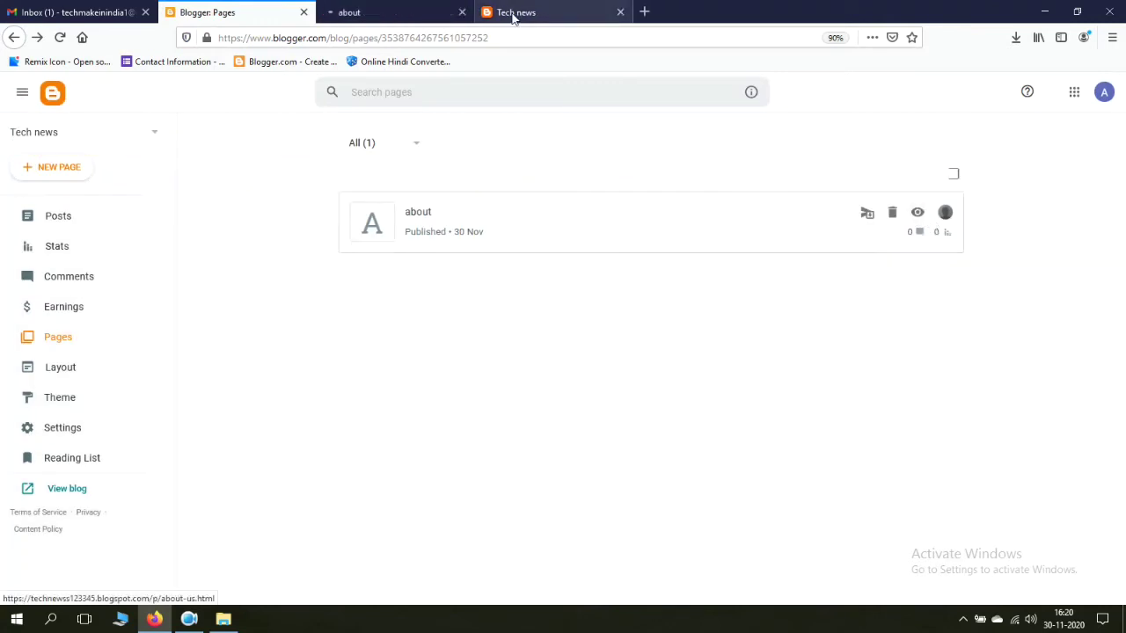
{"action": "left_click", "coordinate": [396, 8]}
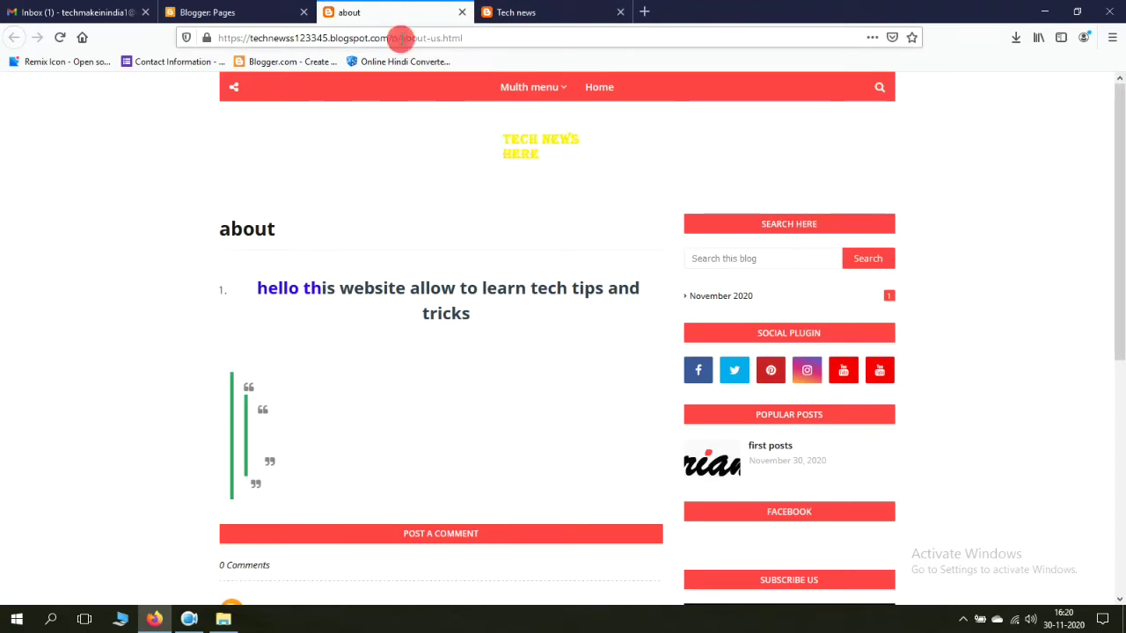
Step: Inspect the about page's web address (/about-us.html), then close its tab
{"action": "left_click_drag", "start_coordinate": [400, 38], "coordinate": [479, 29]}
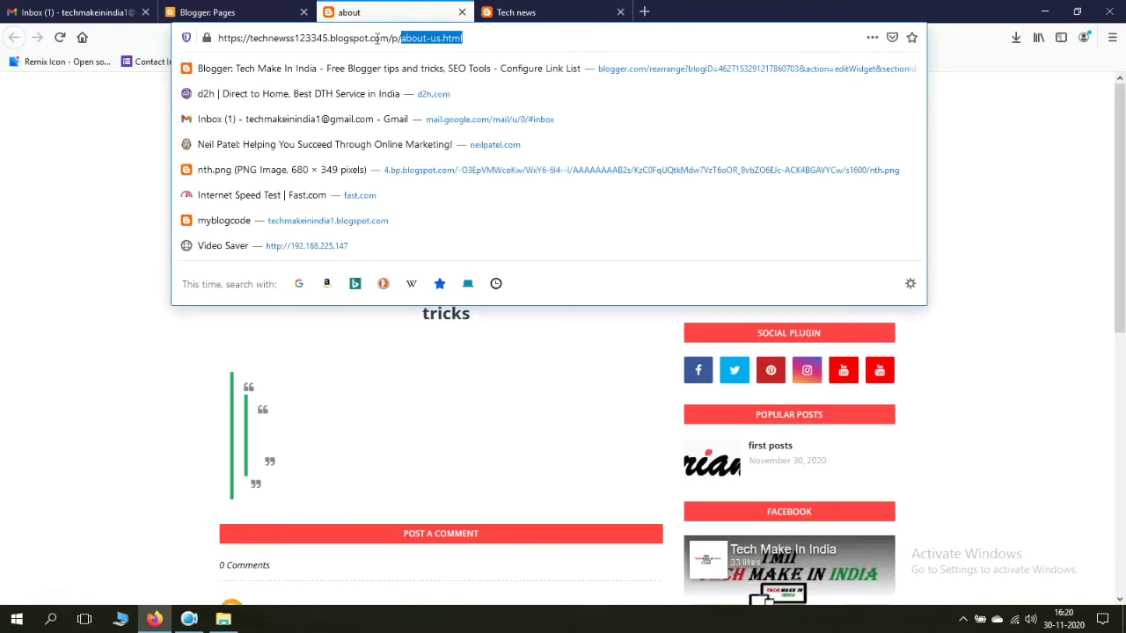
{"action": "left_click", "coordinate": [413, 39]}
{"action": "left_click_drag", "start_coordinate": [380, 38], "coordinate": [446, 41]}
{"action": "left_click", "coordinate": [397, 38]}
{"action": "left_click", "coordinate": [479, 38]}
{"action": "double_click", "coordinate": [452, 37]}
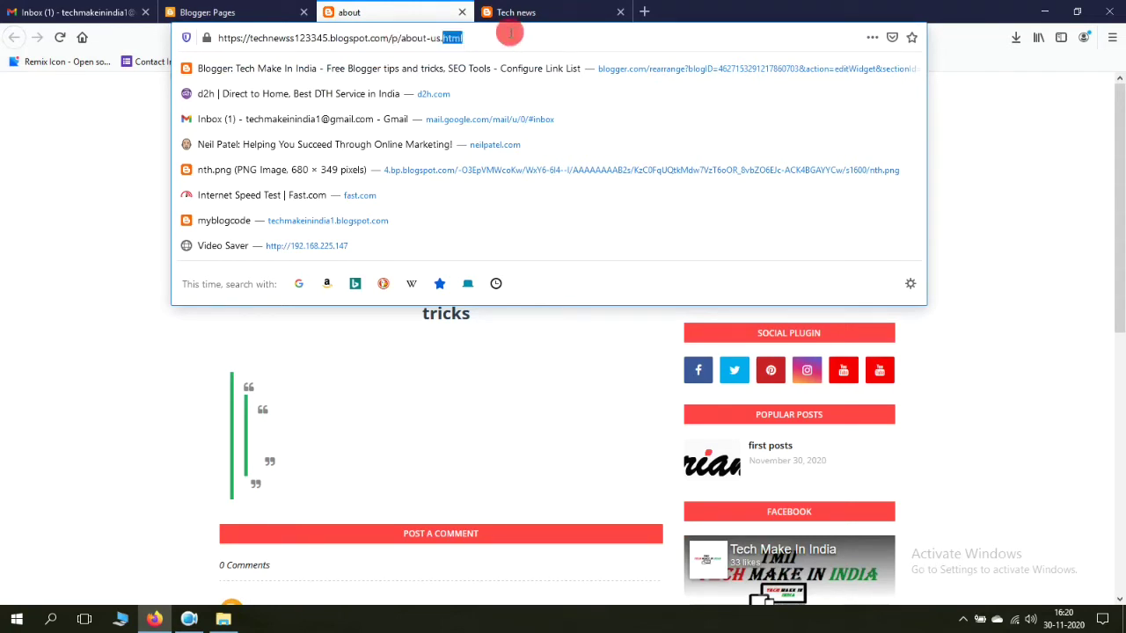
{"action": "left_click", "coordinate": [462, 13]}
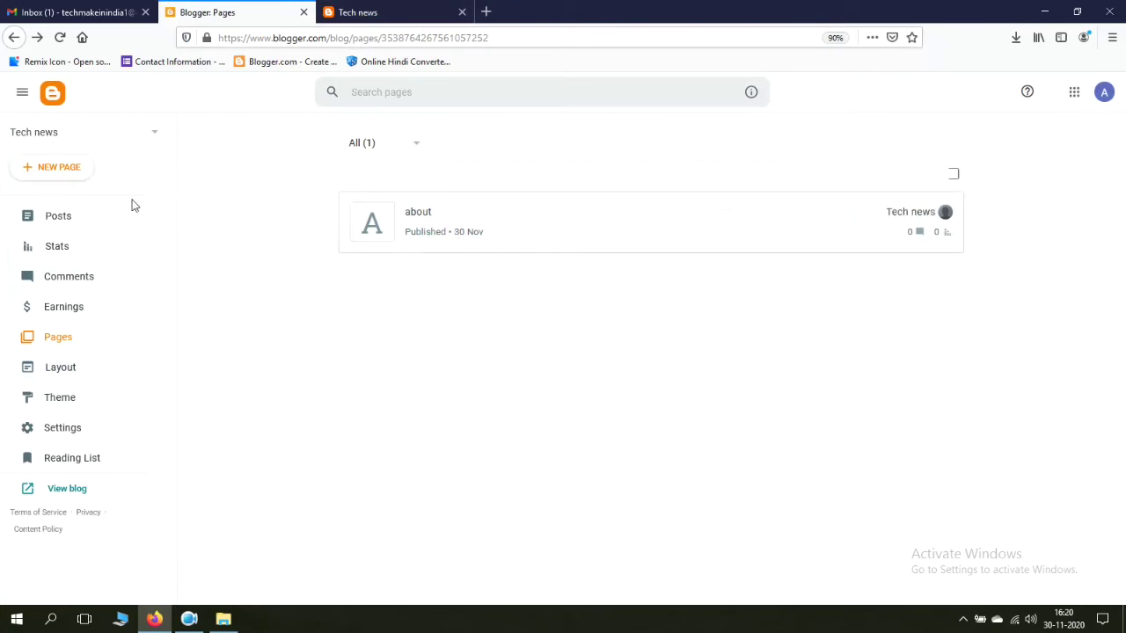
Step: Repoint the Menu Footer Widget's About link to /p/about-us.html and save the link list
{"action": "left_click", "coordinate": [73, 366]}
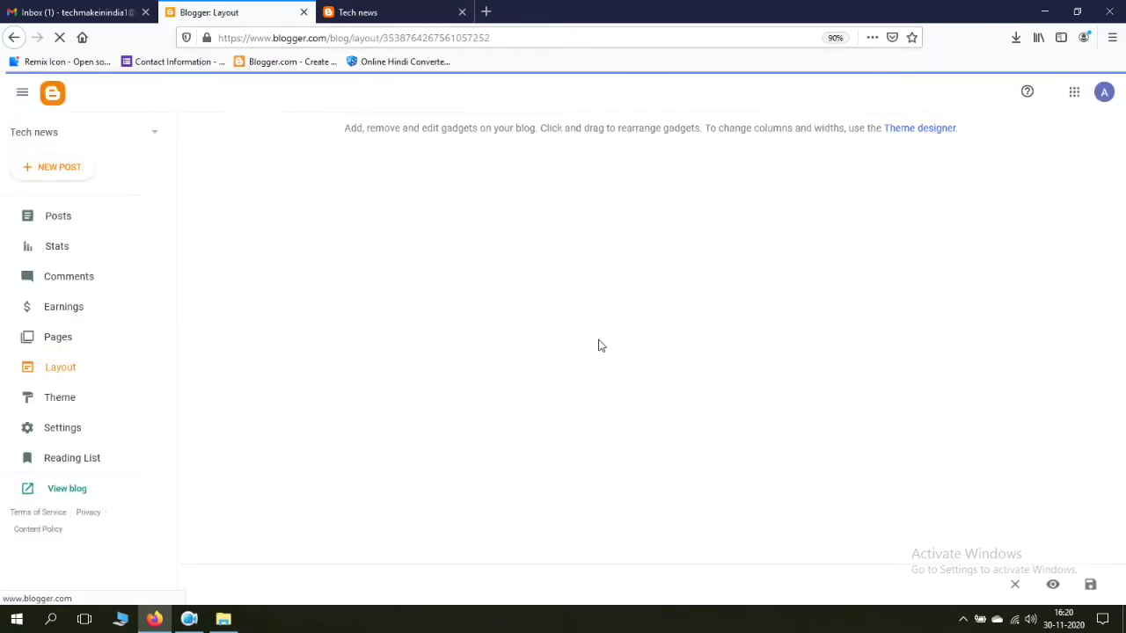
{"action": "scroll", "coordinate": [597, 346], "scroll_direction": "down", "scroll_amount": 10}
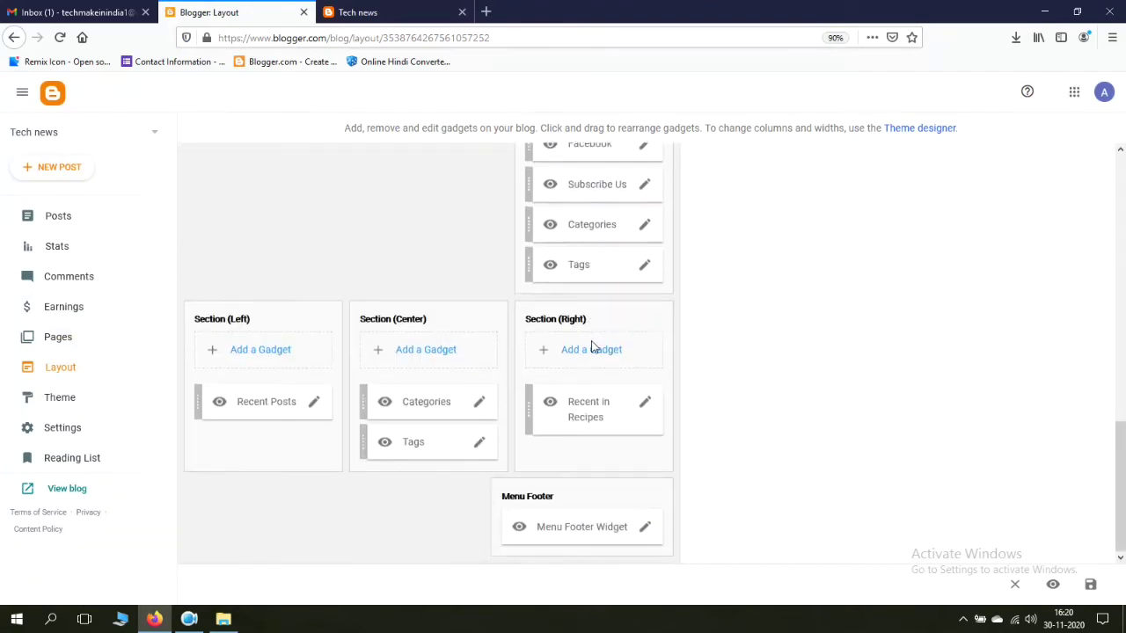
{"action": "left_click", "coordinate": [644, 529]}
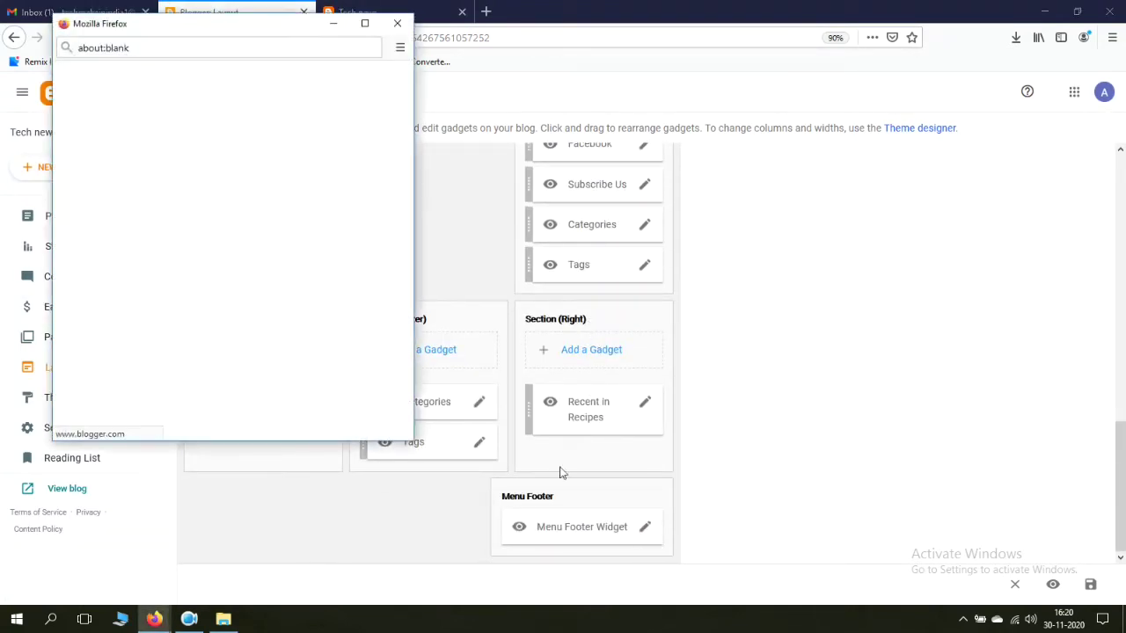
{"action": "scroll", "coordinate": [320, 307], "scroll_direction": "down", "scroll_amount": 1}
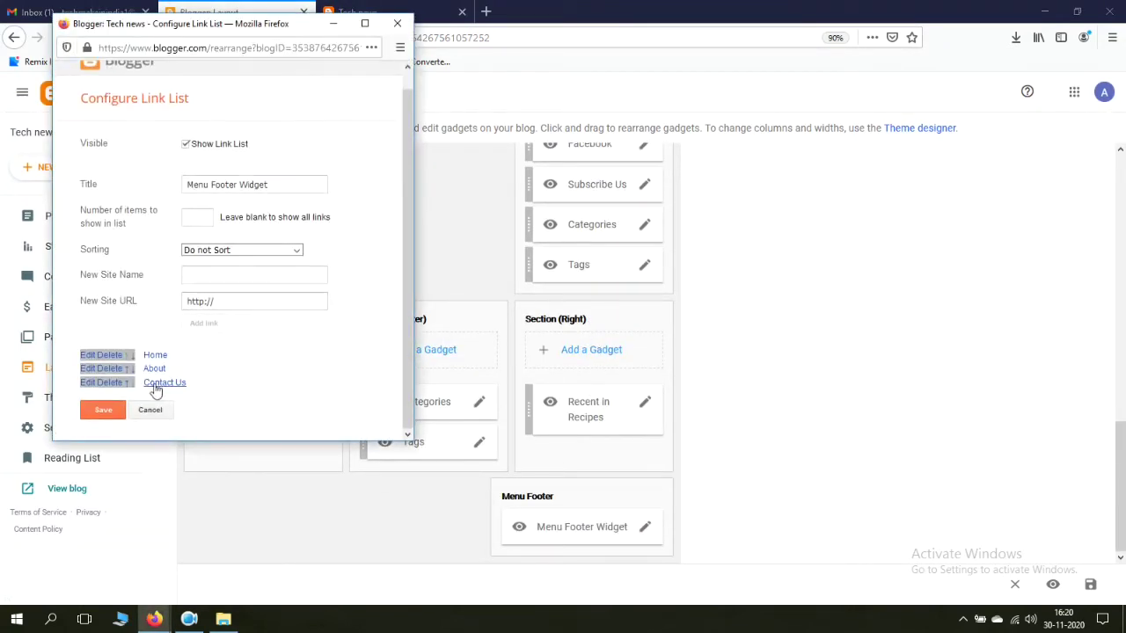
{"action": "left_click", "coordinate": [89, 369]}
{"action": "left_click_drag", "start_coordinate": [221, 407], "coordinate": [381, 398]}
{"action": "key", "text": "BackSpace"}
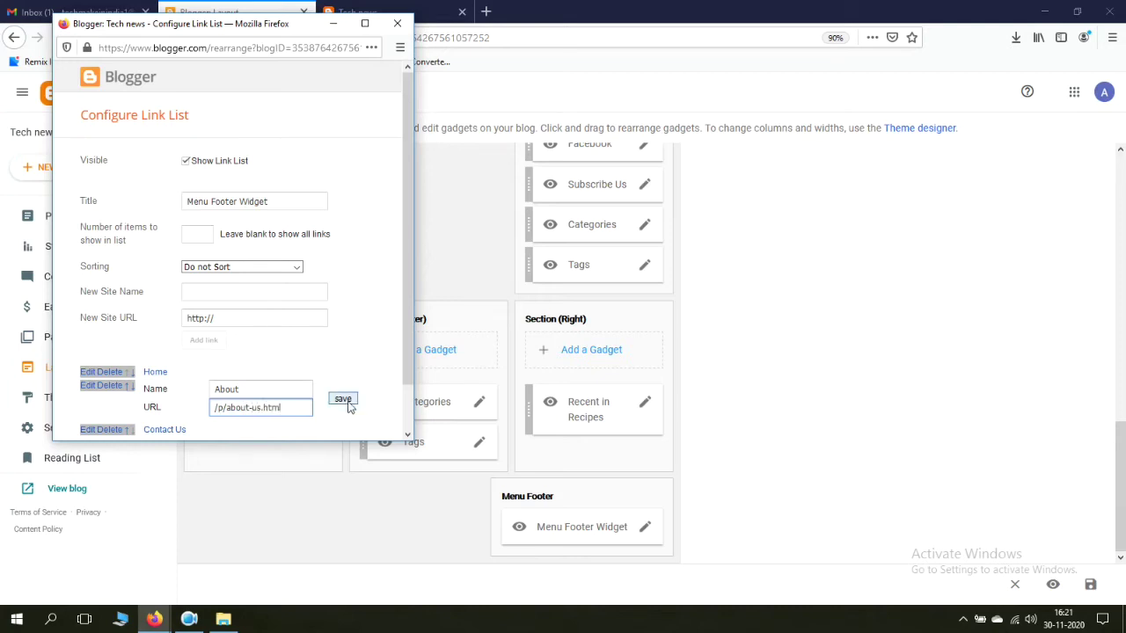
{"action": "left_click", "coordinate": [344, 399]}
{"action": "left_click", "coordinate": [103, 427]}
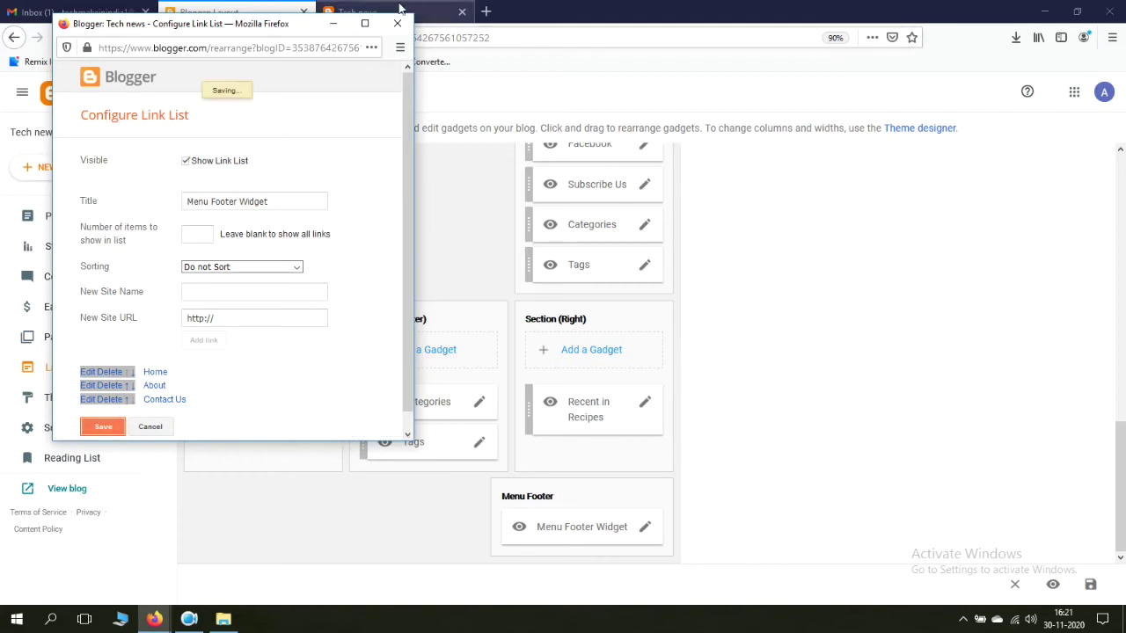
{"action": "key", "text": "ctrl+Tab"}
Step: Reload the live blog and open the footer About link in a new tab
{"action": "left_click", "coordinate": [59, 37]}
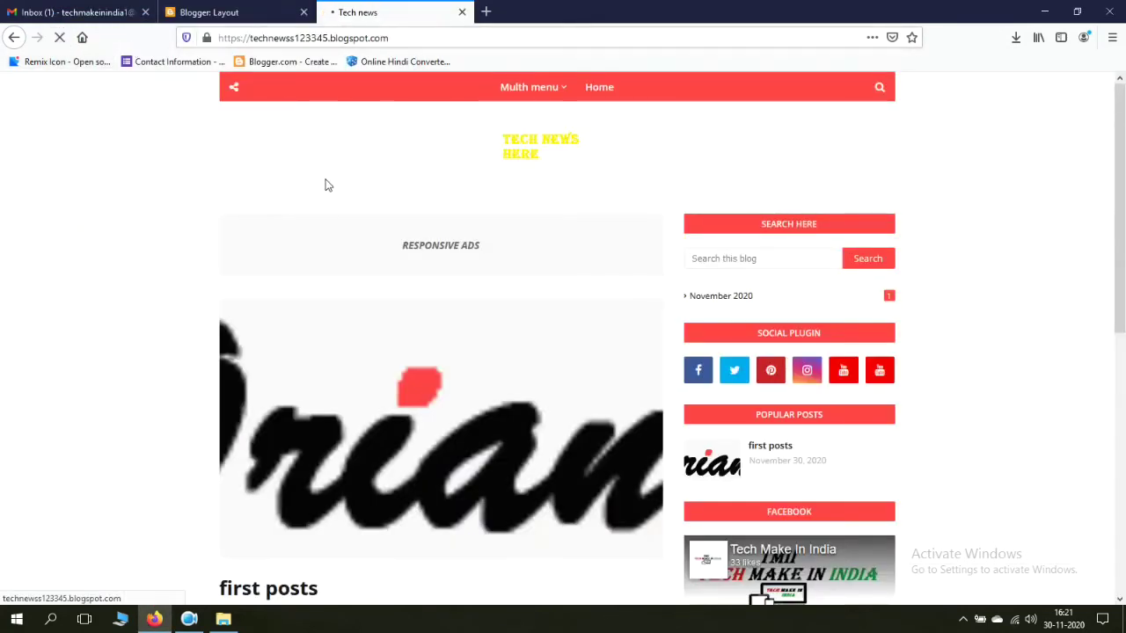
{"action": "scroll", "coordinate": [387, 211], "scroll_direction": "down", "scroll_amount": 5}
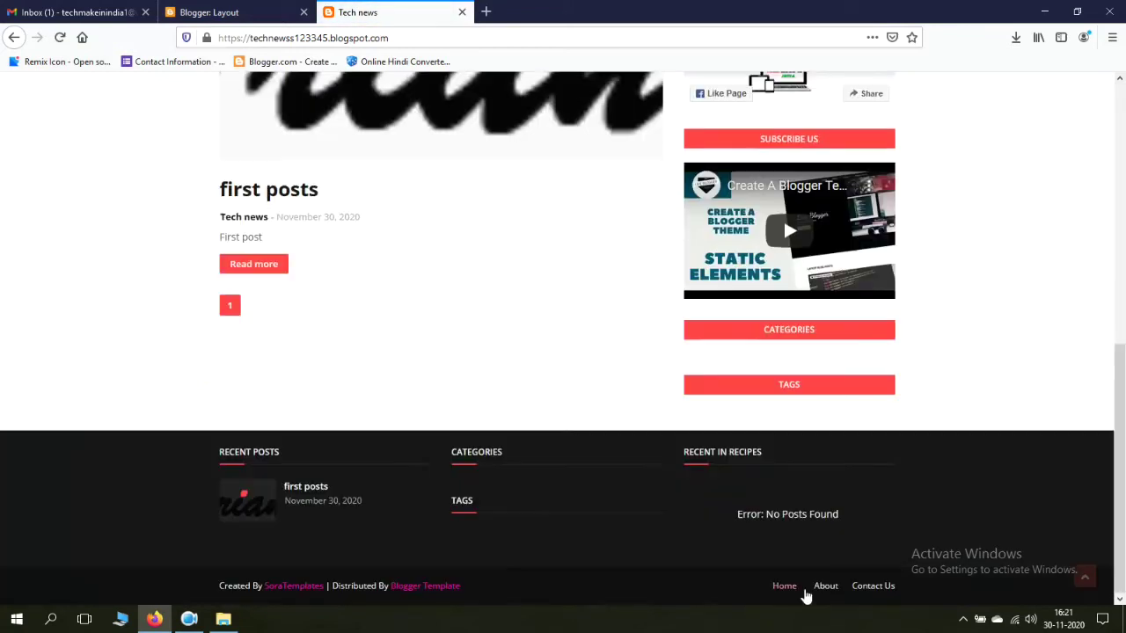
{"action": "right_click", "coordinate": [825, 585]}
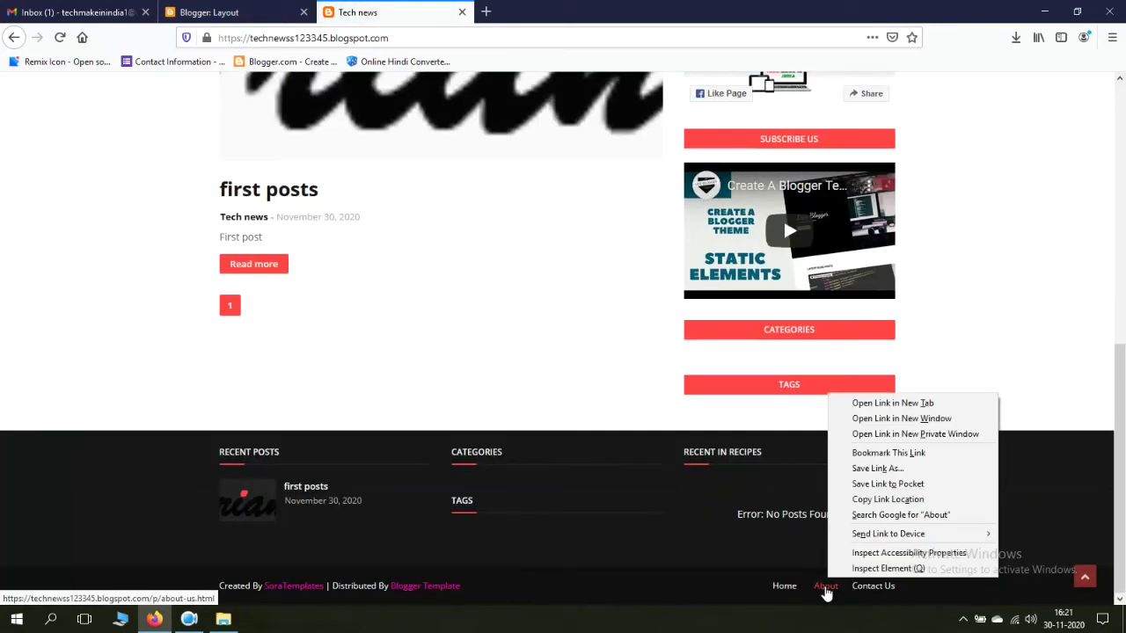
{"action": "left_click", "coordinate": [853, 404]}
Step: Review the opened about page, then close it to return to the Tech news home page
{"action": "left_click", "coordinate": [563, 13]}
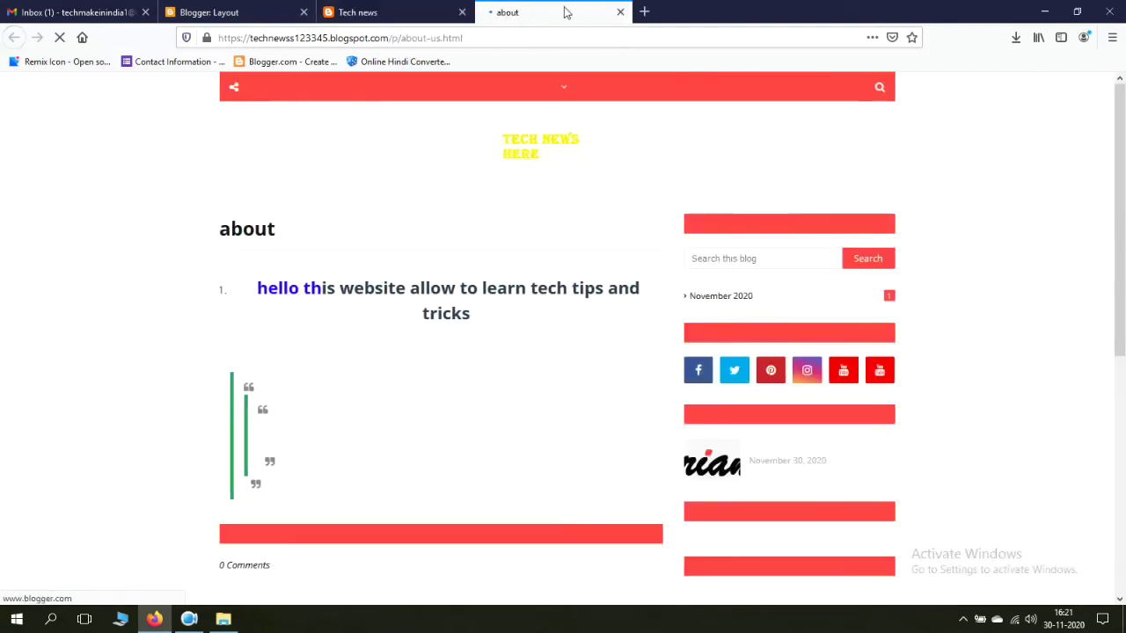
{"action": "left_click_drag", "start_coordinate": [368, 38], "coordinate": [464, 38]}
{"action": "left_click", "coordinate": [977, 264]}
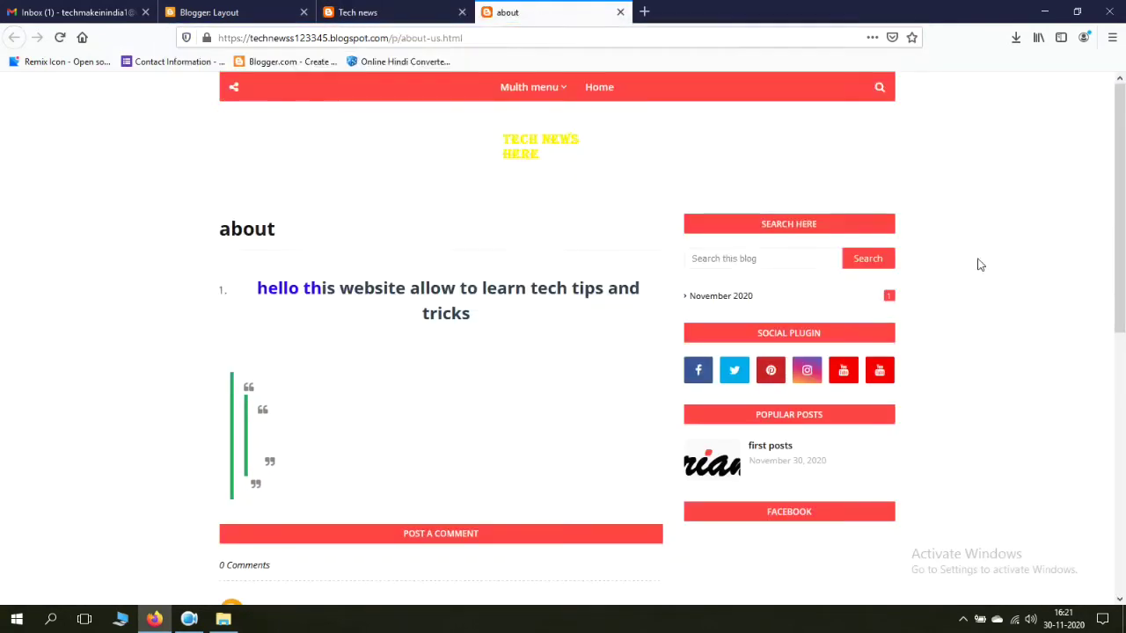
{"action": "scroll", "coordinate": [616, 282], "scroll_direction": "down", "scroll_amount": 3}
{"action": "scroll", "coordinate": [616, 282], "scroll_direction": "down", "scroll_amount": 3}
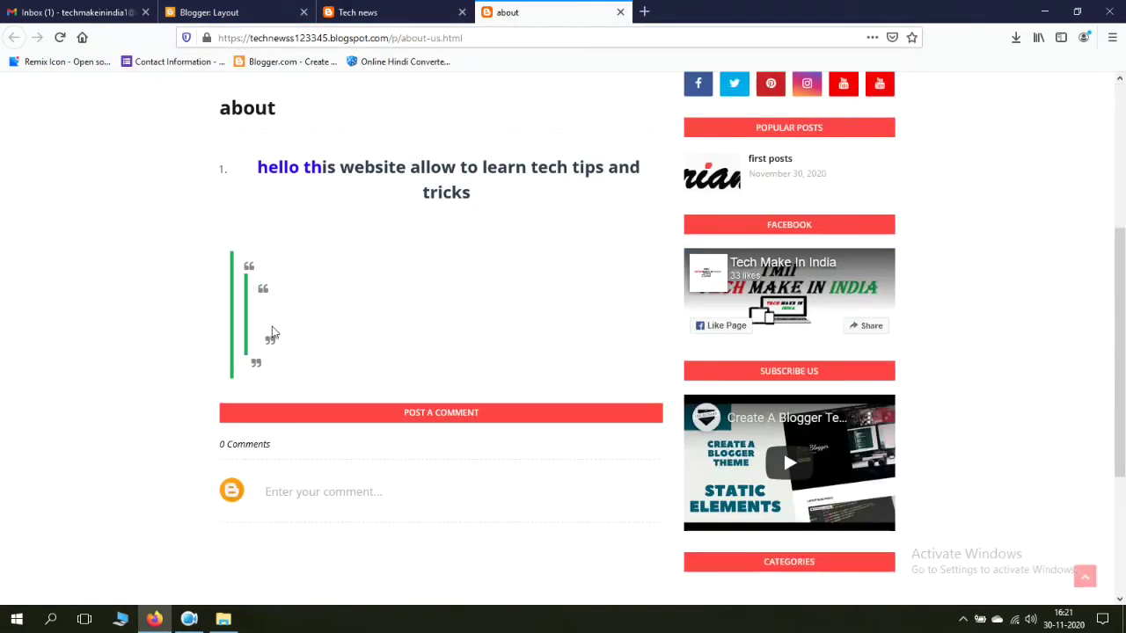
{"action": "left_click_drag", "start_coordinate": [269, 167], "coordinate": [346, 166]}
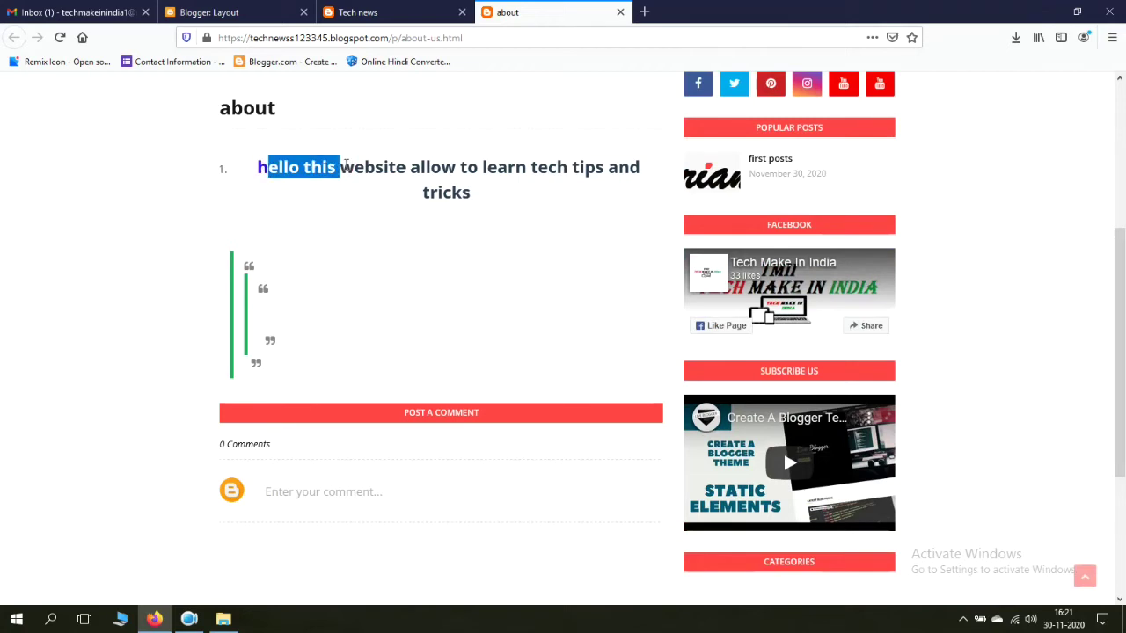
{"action": "left_click", "coordinate": [620, 13]}
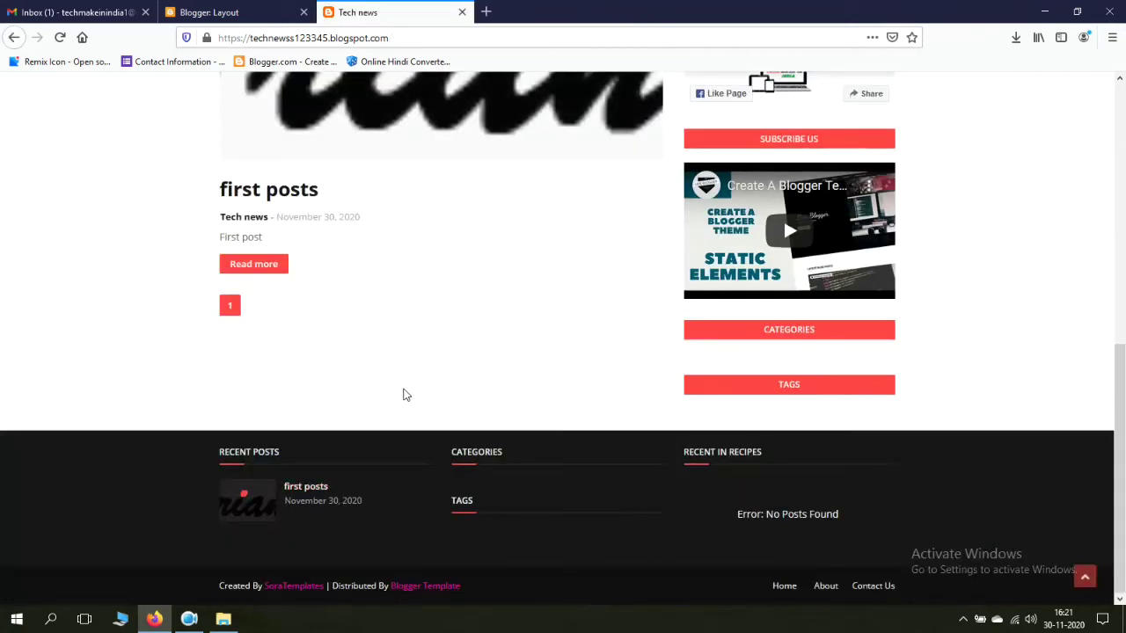
{"action": "scroll", "coordinate": [406, 394], "scroll_direction": "up", "scroll_amount": 2}
{"action": "scroll", "coordinate": [422, 390], "scroll_direction": "down", "scroll_amount": 2}
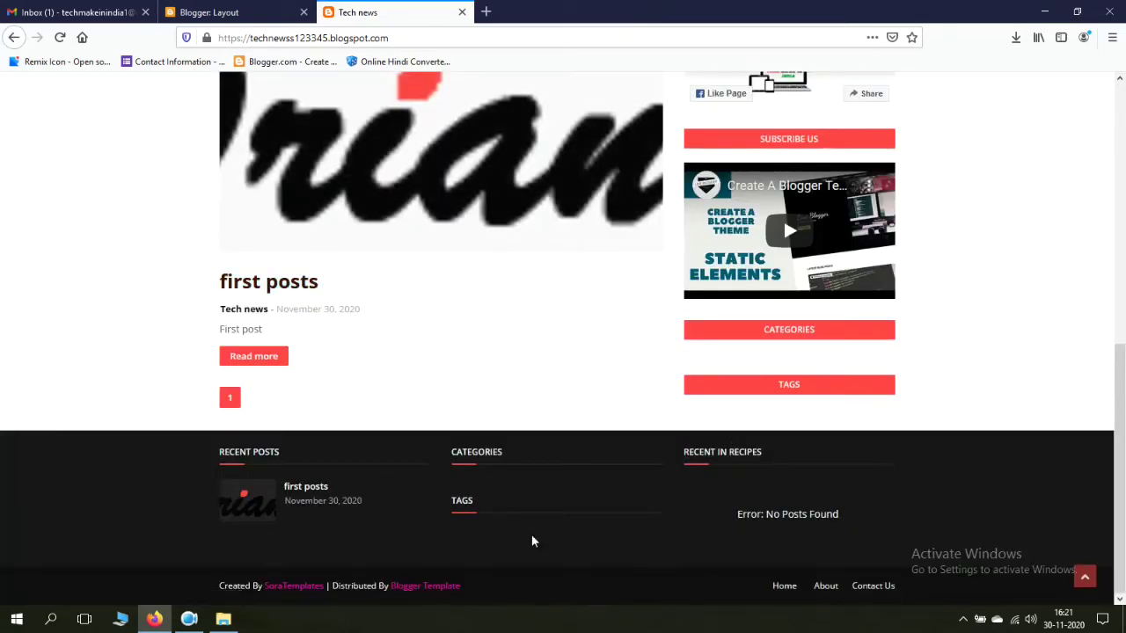
Step: Reveal the header social icons and open the Facebook icon's link in a new tab
{"action": "left_click", "coordinate": [255, 12]}
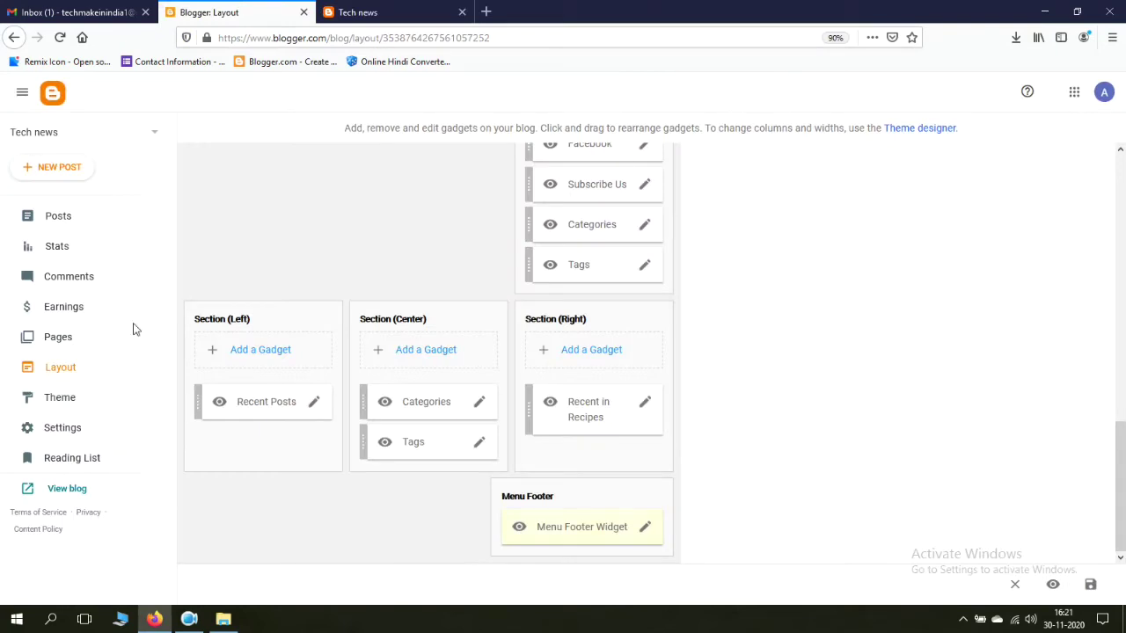
{"action": "scroll", "coordinate": [299, 382], "scroll_direction": "up", "scroll_amount": 10}
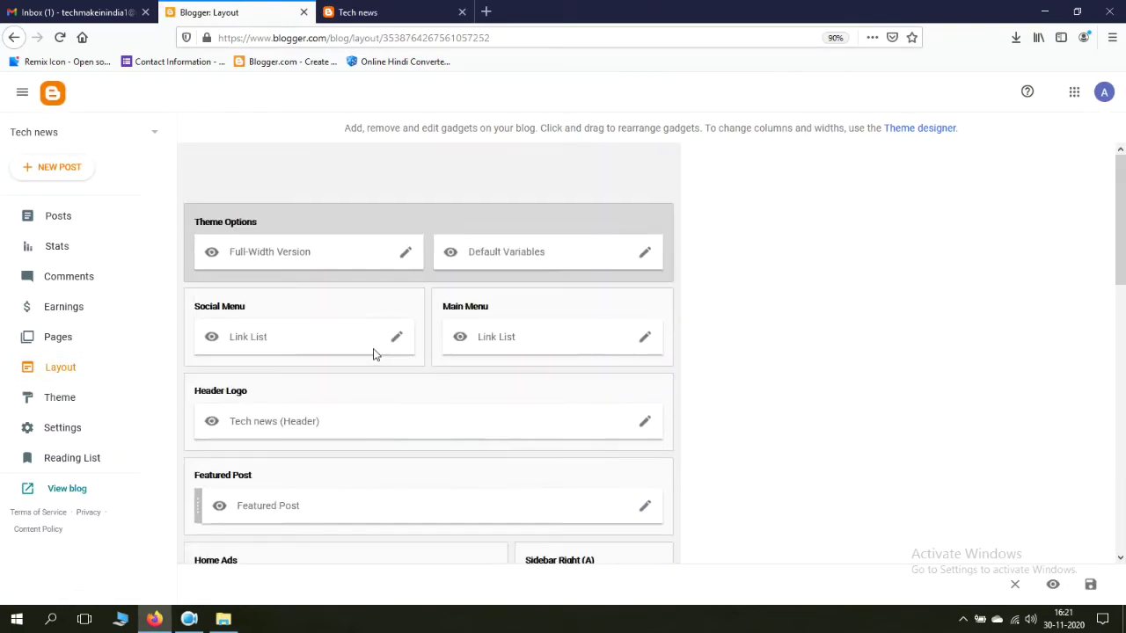
{"action": "left_click", "coordinate": [358, 12]}
{"action": "scroll", "coordinate": [587, 313], "scroll_direction": "up", "scroll_amount": 10}
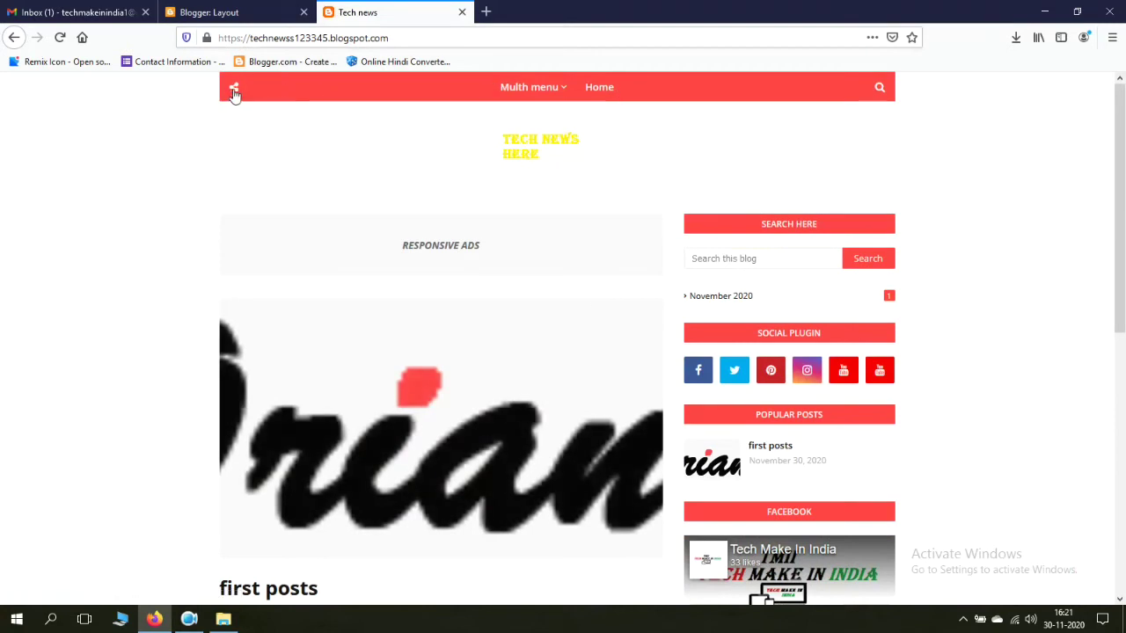
{"action": "left_click", "coordinate": [234, 89]}
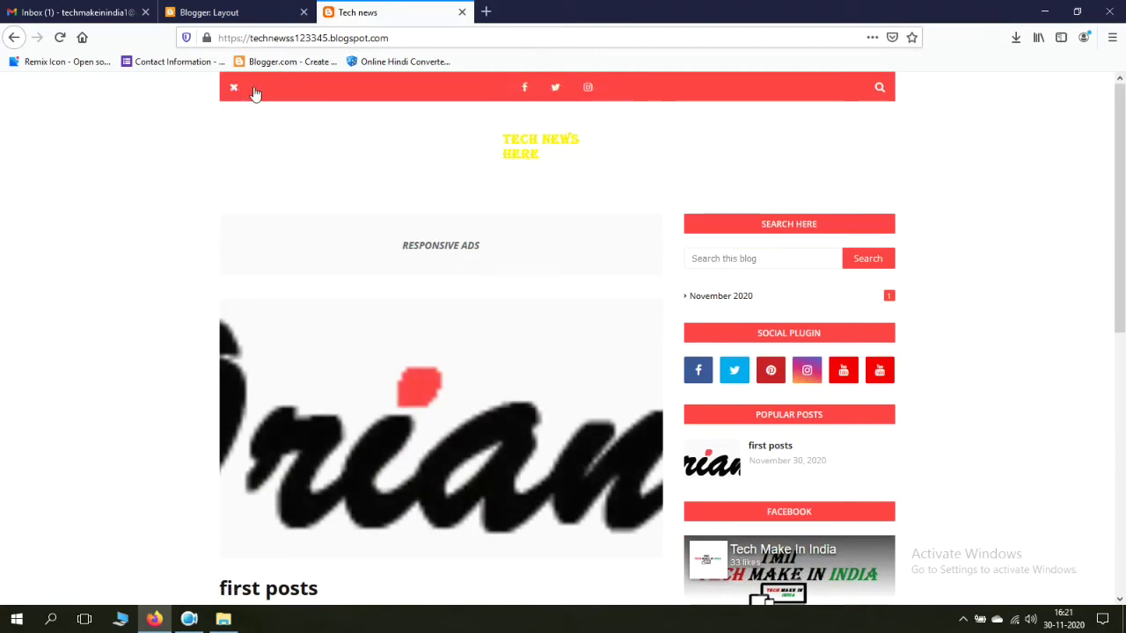
{"action": "right_click", "coordinate": [528, 89]}
{"action": "left_click", "coordinate": [547, 95]}
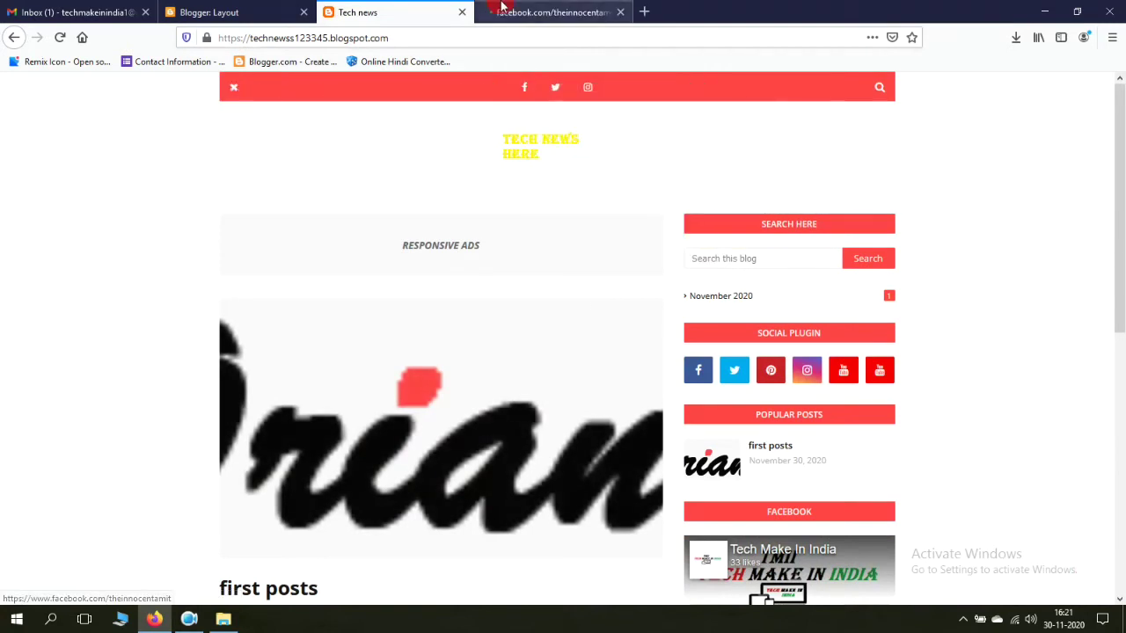
Step: Inspect the Facebook profile page's address, then close that tab
{"action": "left_click", "coordinate": [503, 8]}
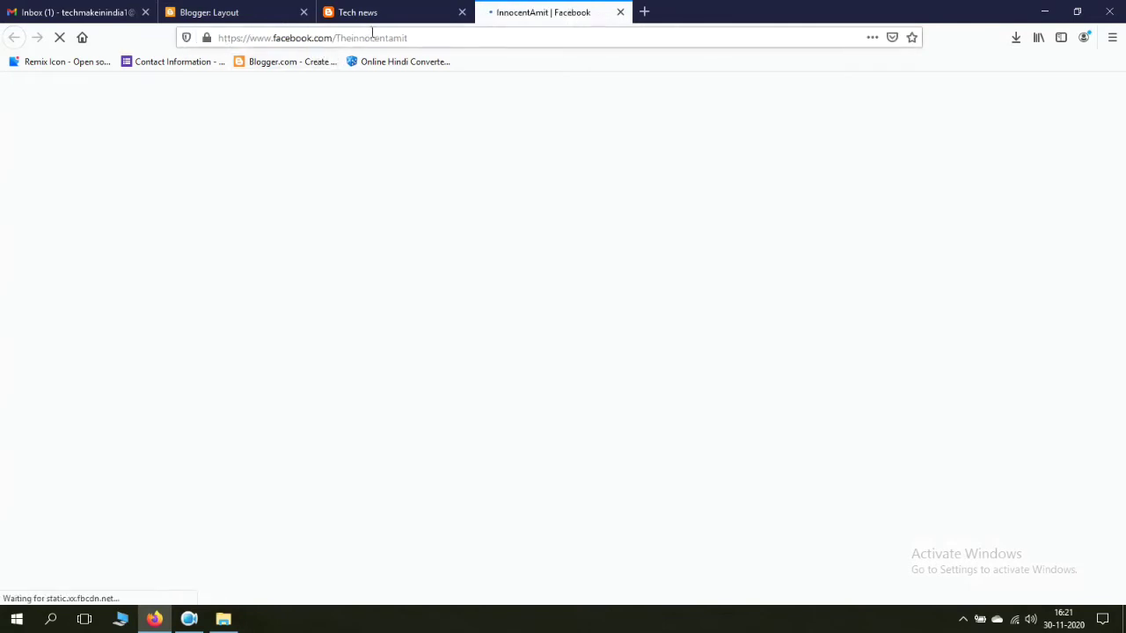
{"action": "left_click", "coordinate": [336, 37]}
{"action": "double_click", "coordinate": [336, 37]}
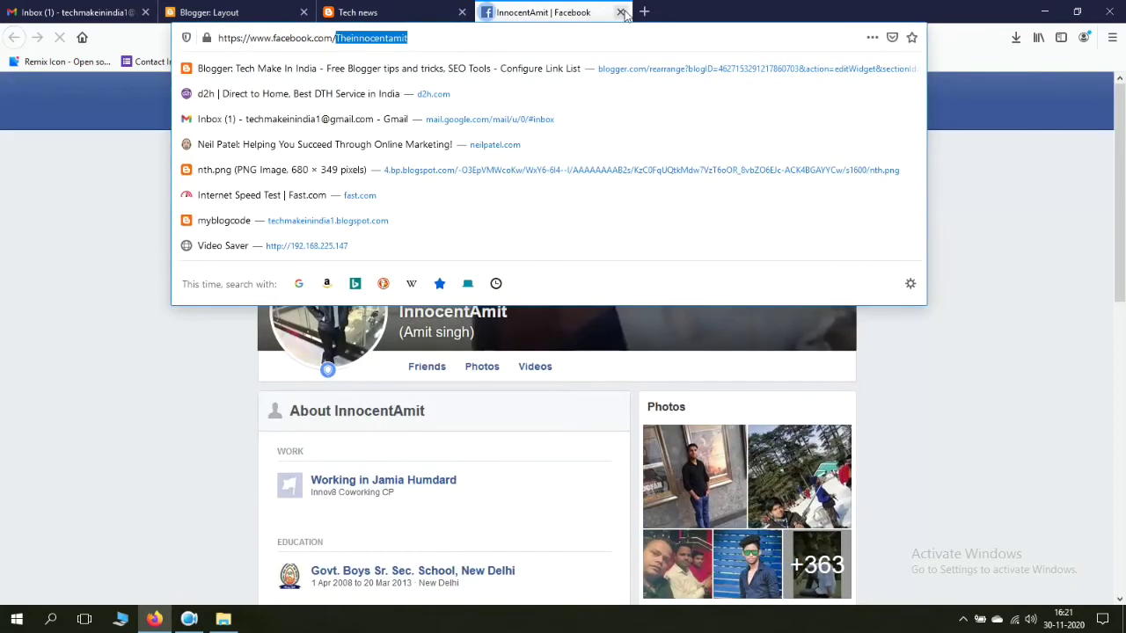
{"action": "left_click", "coordinate": [184, 424]}
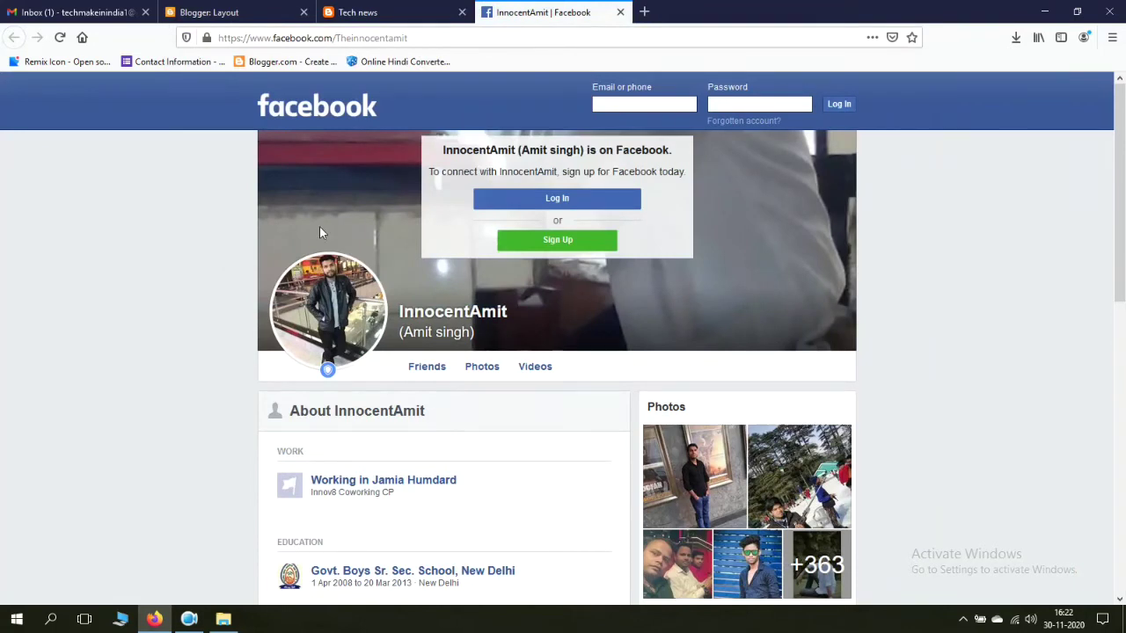
{"action": "left_click", "coordinate": [619, 13]}
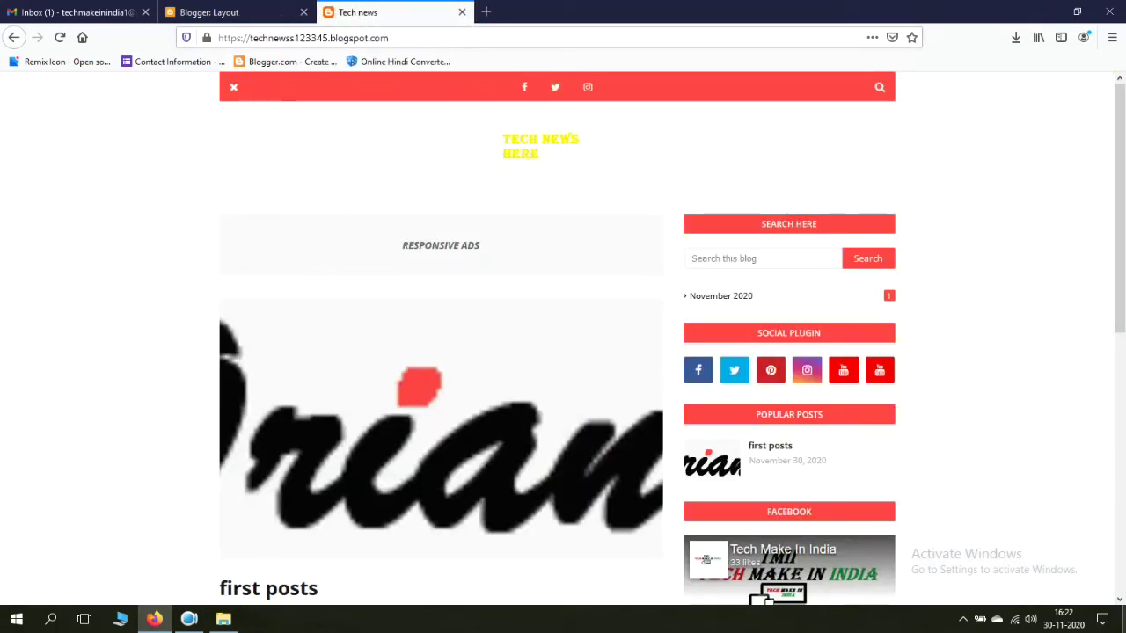
Step: Scroll through the gadgets on the blog's Layout page to review them
{"action": "left_click", "coordinate": [236, 13]}
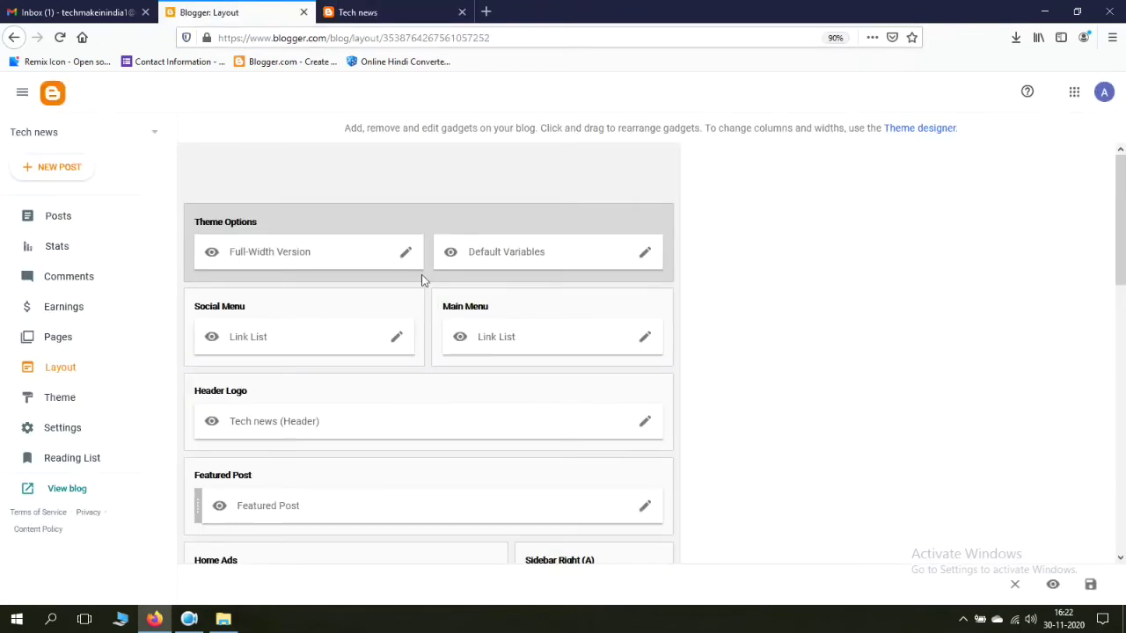
{"action": "scroll", "coordinate": [244, 338], "scroll_direction": "down", "scroll_amount": 3}
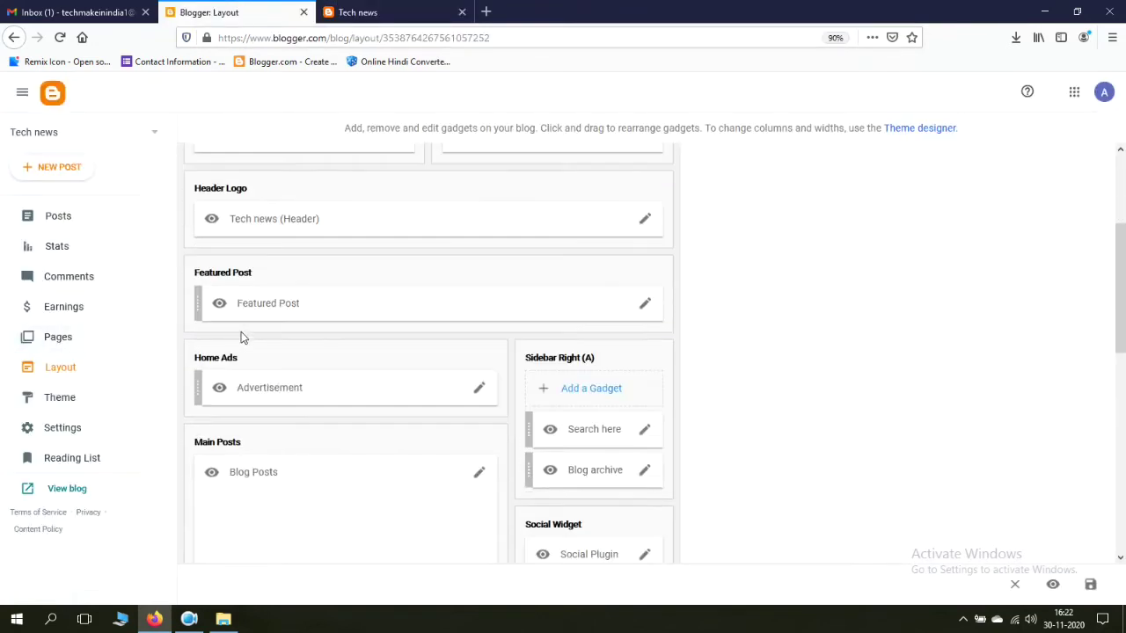
{"action": "scroll", "coordinate": [264, 336], "scroll_direction": "down", "scroll_amount": 5}
{"action": "scroll", "coordinate": [272, 334], "scroll_direction": "up", "scroll_amount": 4}
{"action": "scroll", "coordinate": [273, 338], "scroll_direction": "down", "scroll_amount": 5}
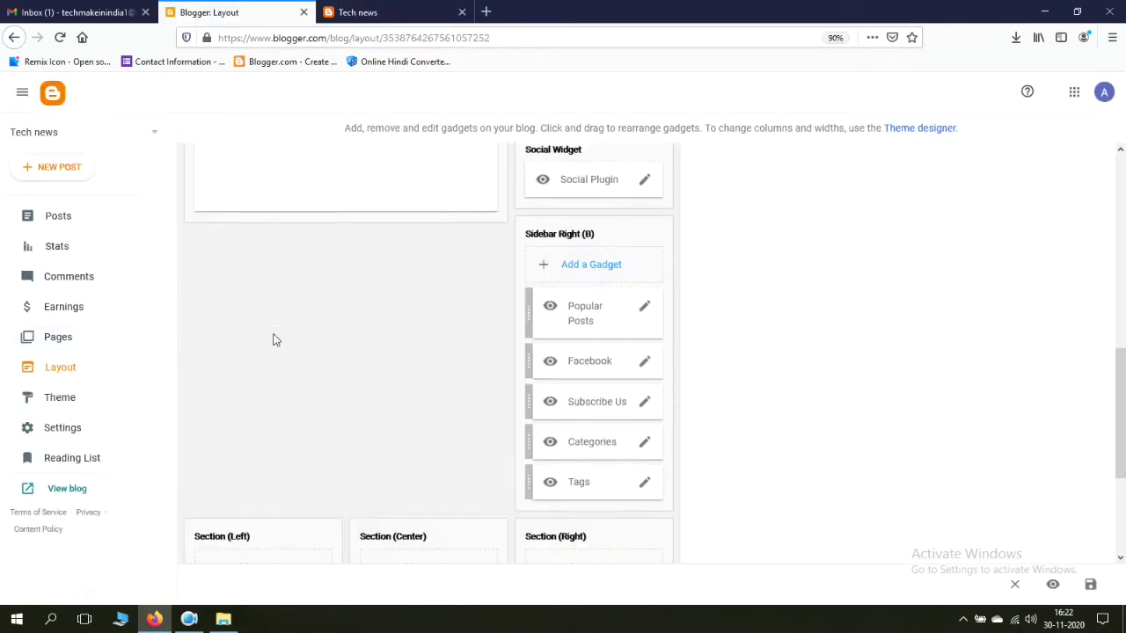
{"action": "scroll", "coordinate": [272, 340], "scroll_direction": "down", "scroll_amount": 1}
{"action": "scroll", "coordinate": [273, 339], "scroll_direction": "up", "scroll_amount": 1}
{"action": "scroll", "coordinate": [467, 345], "scroll_direction": "up", "scroll_amount": 1}
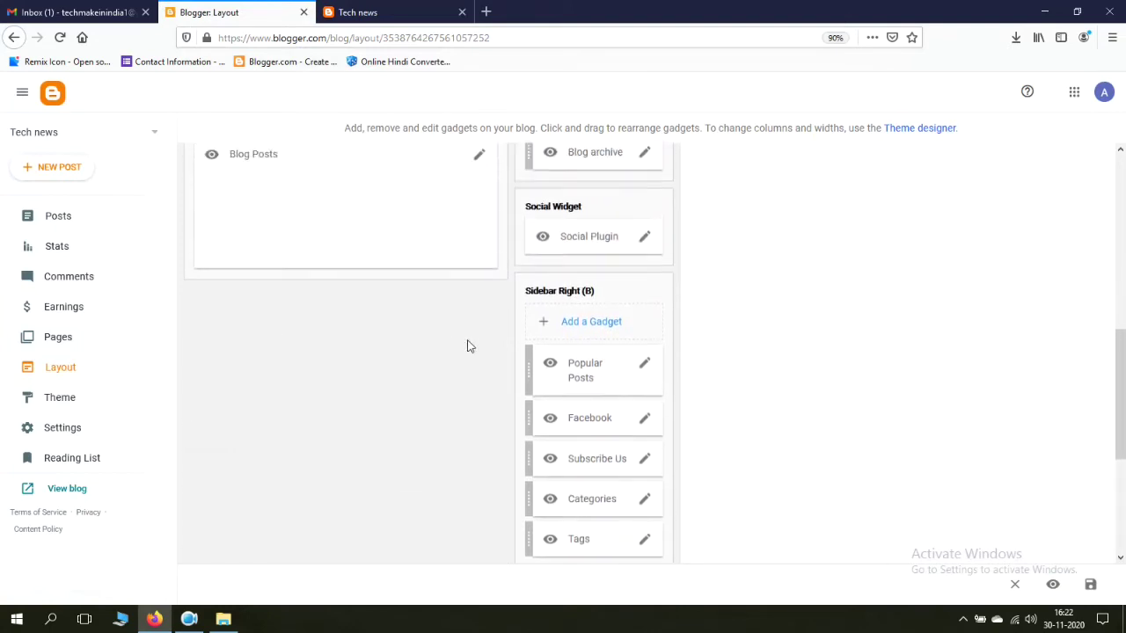
{"action": "scroll", "coordinate": [480, 341], "scroll_direction": "up", "scroll_amount": 2}
{"action": "scroll", "coordinate": [528, 321], "scroll_direction": "down", "scroll_amount": 5}
{"action": "scroll", "coordinate": [534, 327], "scroll_direction": "up", "scroll_amount": 6}
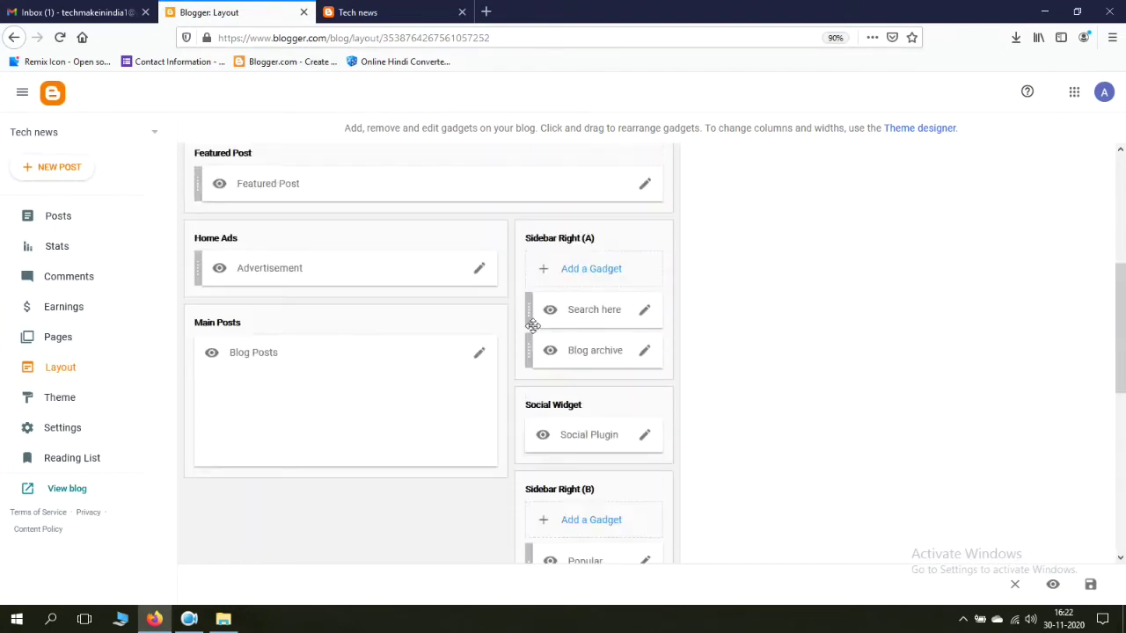
{"action": "scroll", "coordinate": [533, 325], "scroll_direction": "up", "scroll_amount": 3}
Step: Check the live blog's sidebar search box placeholder, then open the Theme settings
{"action": "left_click", "coordinate": [357, 12]}
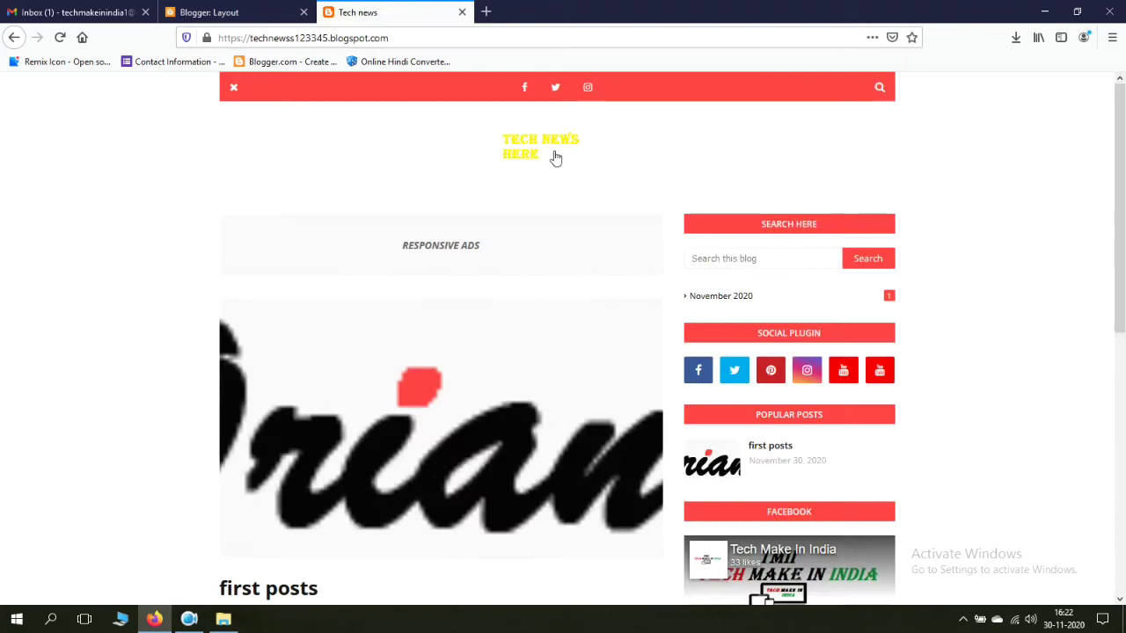
{"action": "left_click", "coordinate": [696, 257]}
{"action": "left_click", "coordinate": [216, 7]}
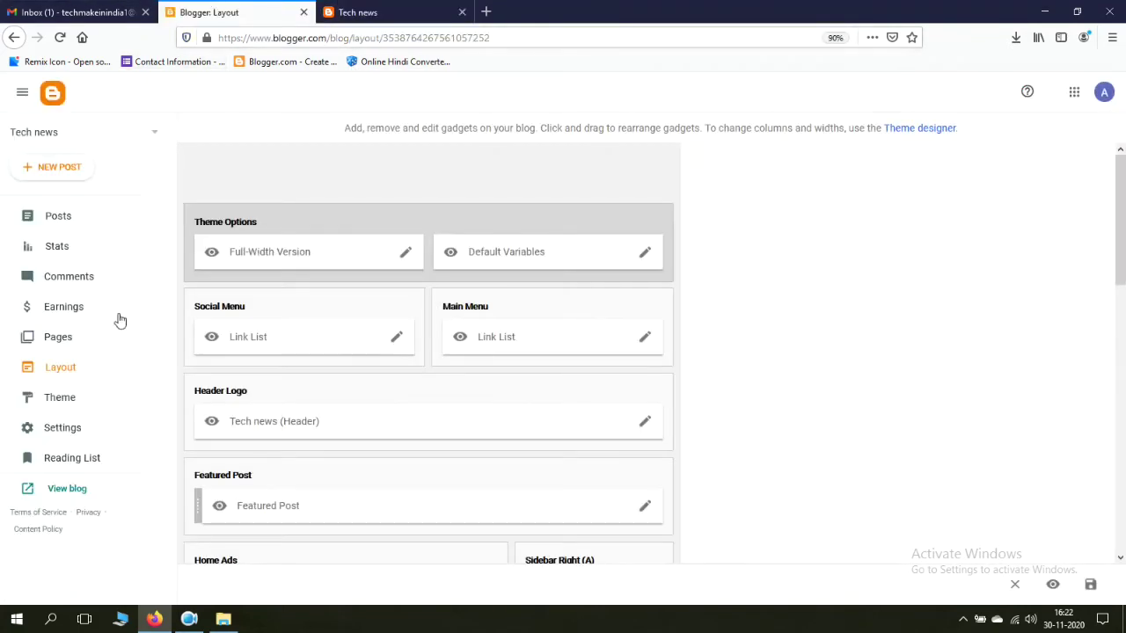
{"action": "left_click", "coordinate": [67, 402]}
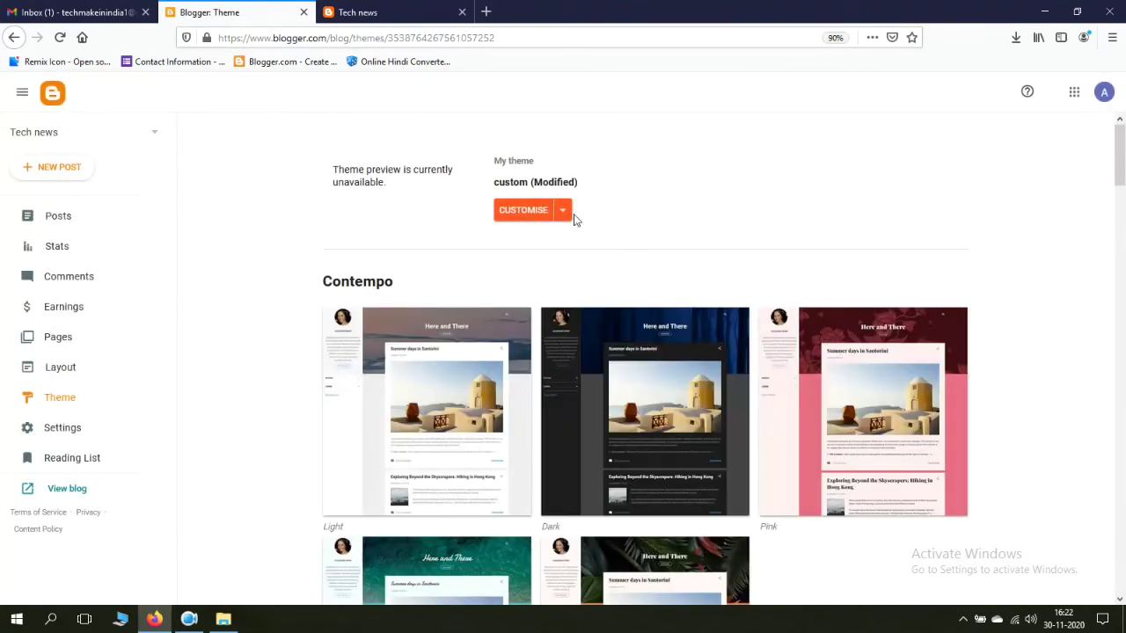
Step: Open the theme's Edit HTML code and search it for 'Search'
{"action": "left_click", "coordinate": [564, 211]}
{"action": "left_click", "coordinate": [431, 312]}
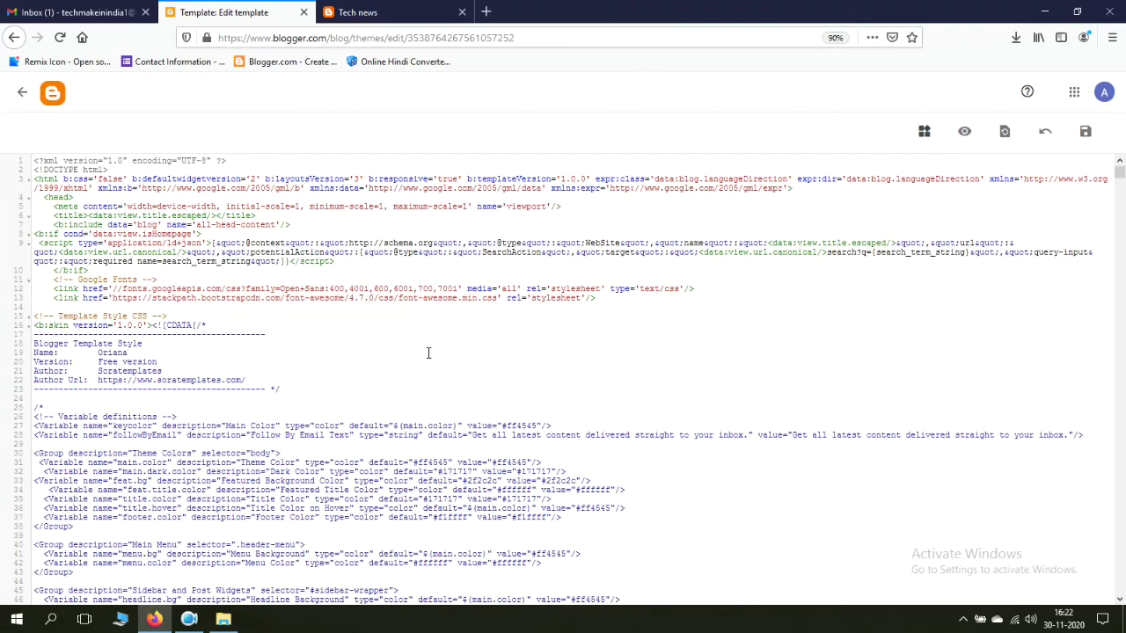
{"action": "key", "text": "ctrl+f"}
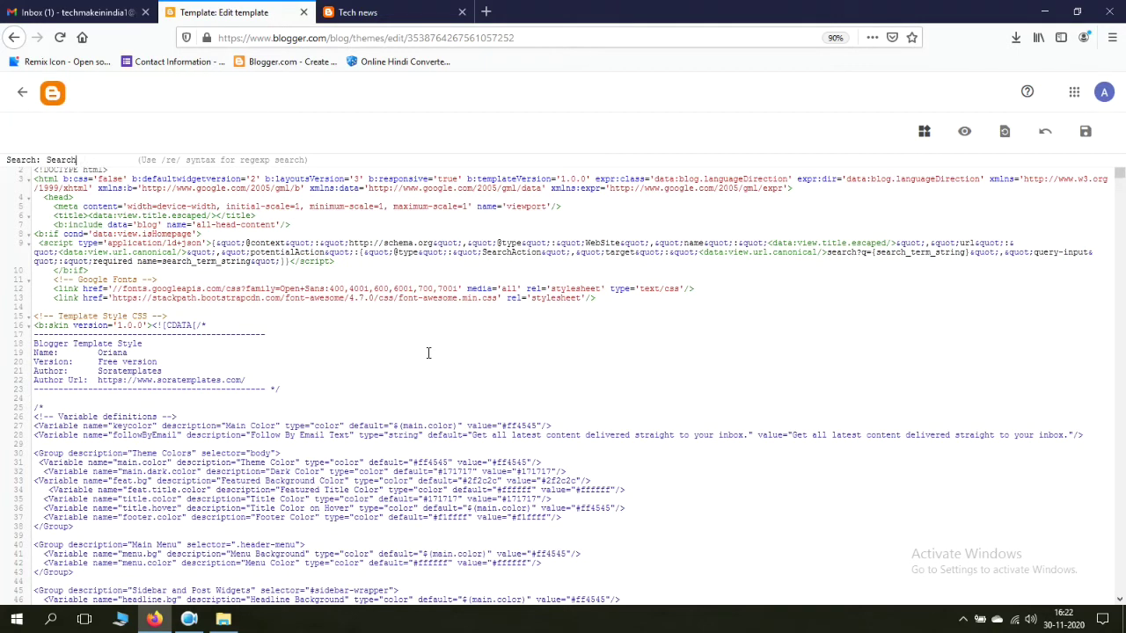
{"action": "key", "text": "Return"}
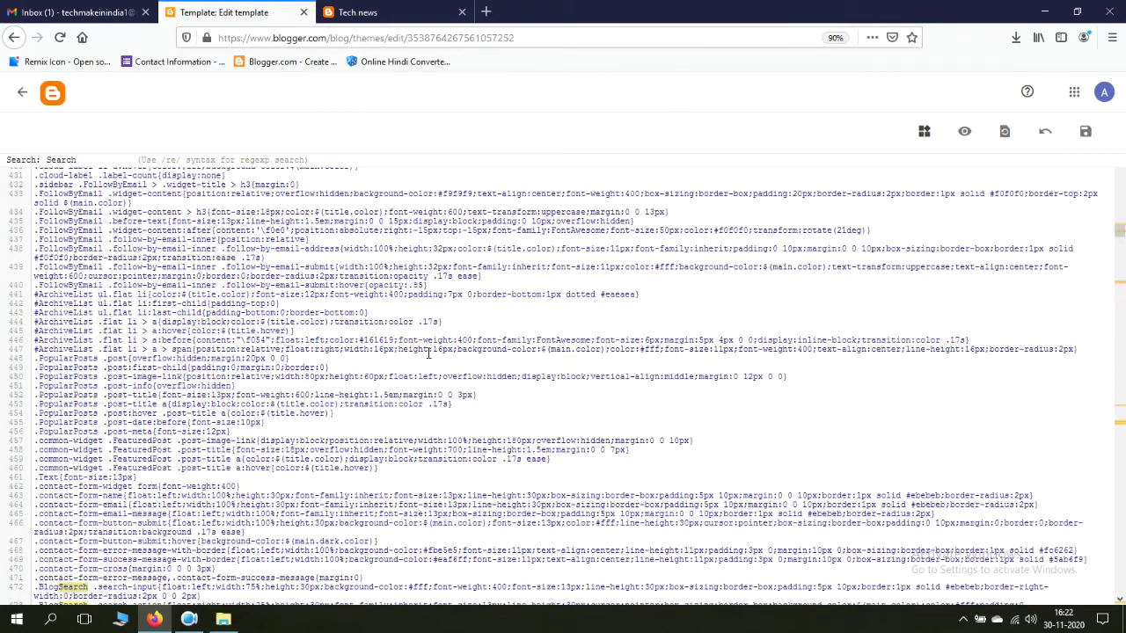
Step: Step through the Search matches, including isSearch on line 1820 and BlogSearch
{"action": "scroll", "coordinate": [428, 352], "scroll_direction": "down", "scroll_amount": 8}
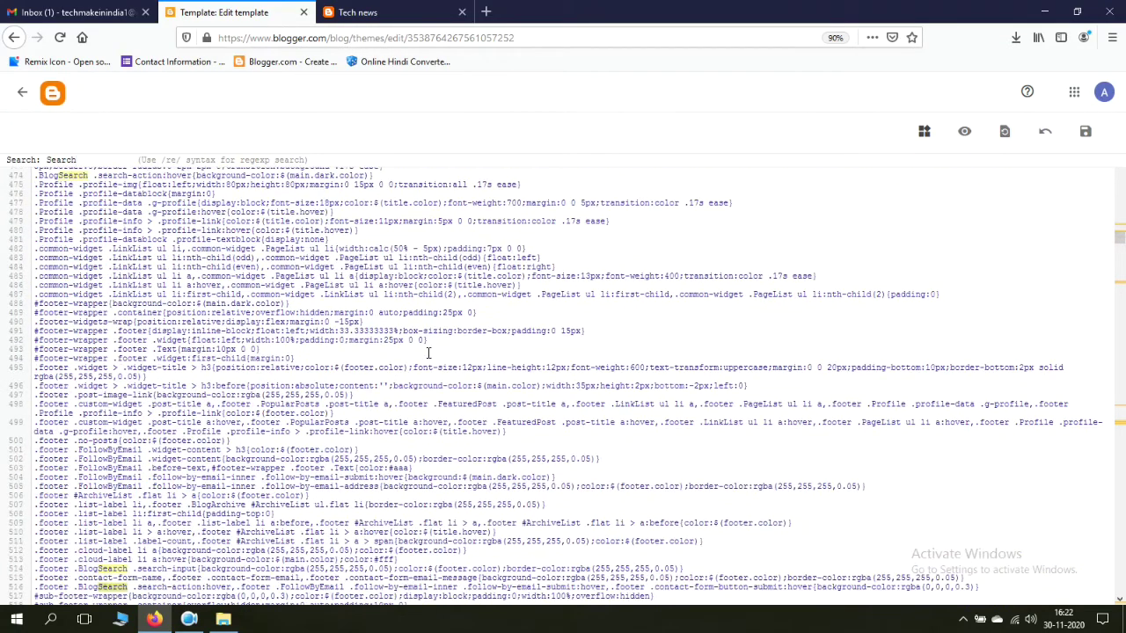
{"action": "key", "text": "Return"}
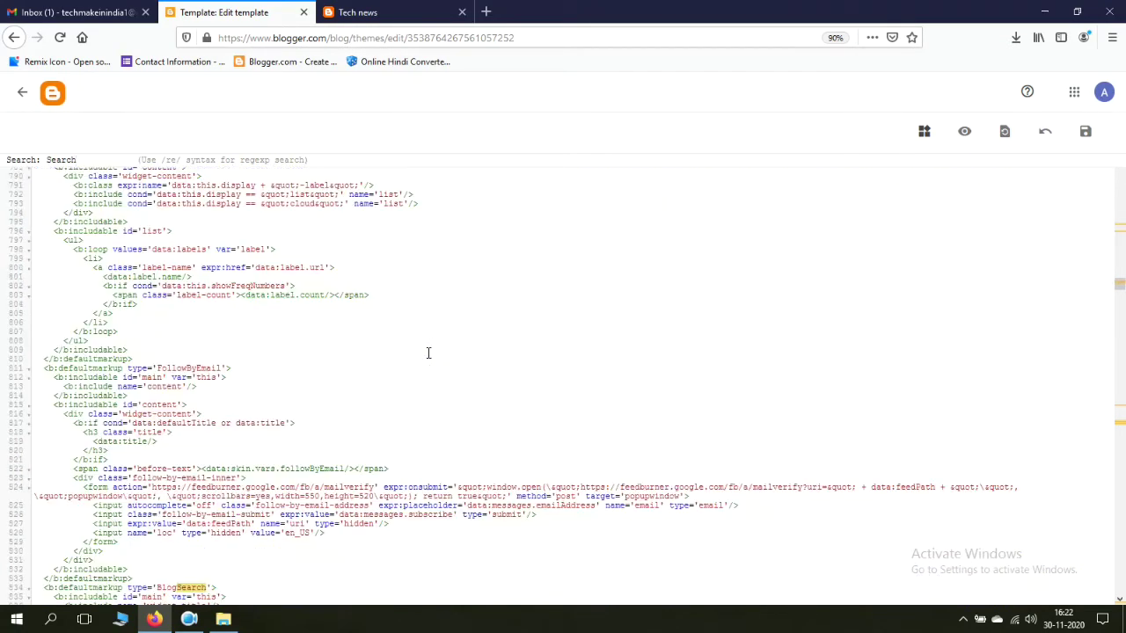
{"action": "scroll", "coordinate": [429, 352], "scroll_direction": "down", "scroll_amount": 3}
{"action": "scroll", "coordinate": [431, 353], "scroll_direction": "down", "scroll_amount": 2}
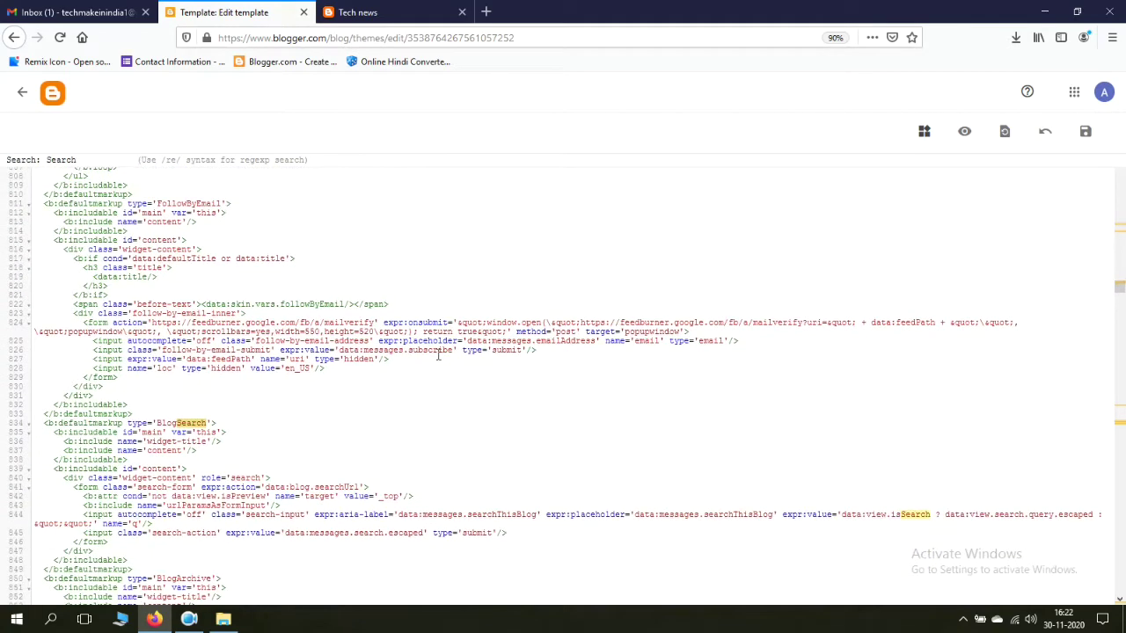
{"action": "key", "text": "Return"}
{"action": "key", "text": "Return"}
{"action": "key", "text": "Return"}
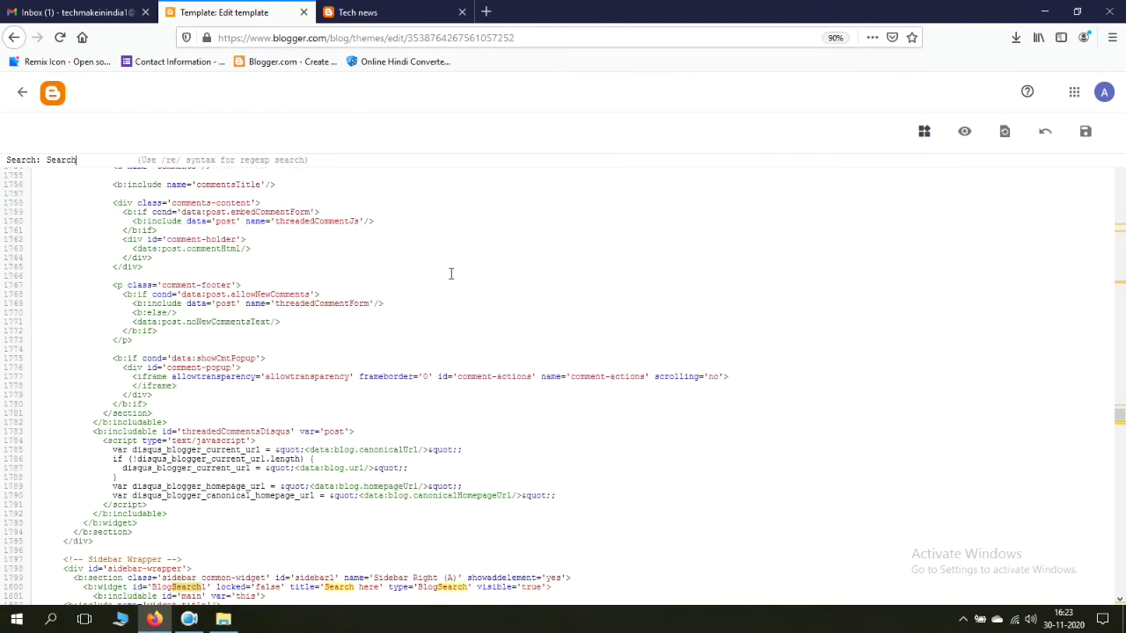
{"action": "scroll", "coordinate": [440, 279], "scroll_direction": "down", "scroll_amount": 4}
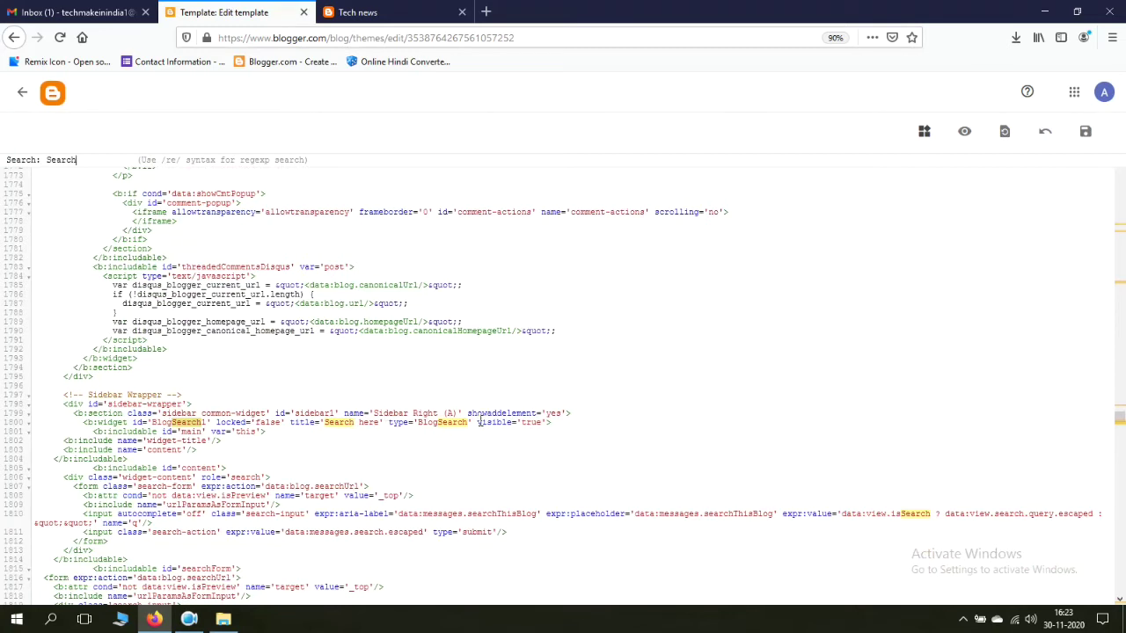
{"action": "key", "text": "Return"}
{"action": "key", "text": "Return"}
{"action": "key", "text": "Return"}
{"action": "key", "text": "Return"}
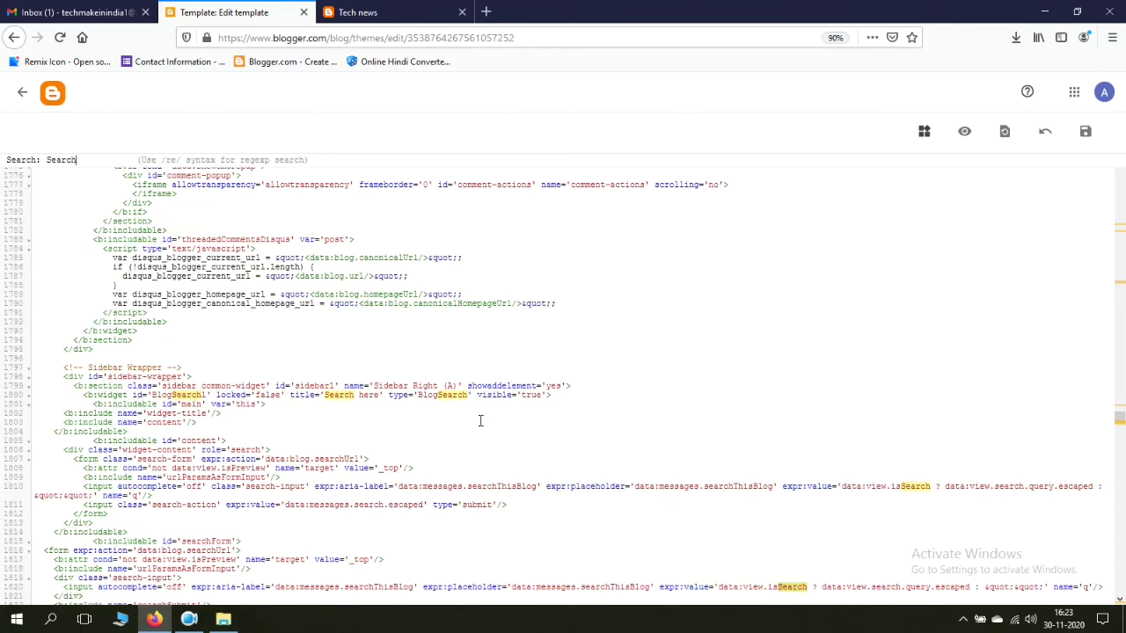
{"action": "key", "text": "Return"}
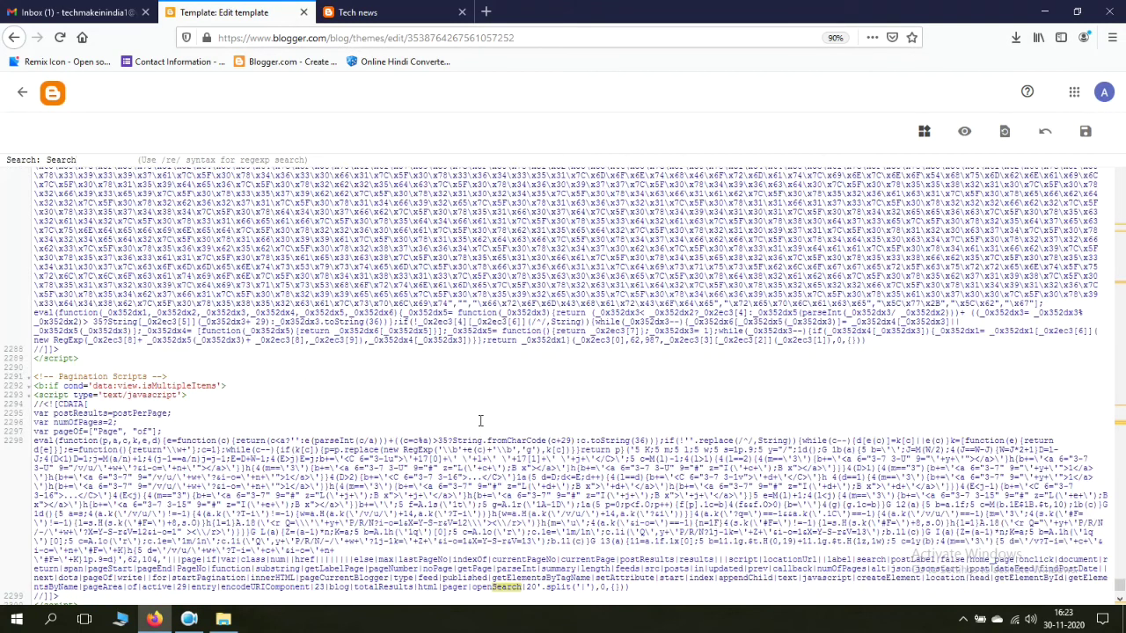
{"action": "key", "text": "Return"}
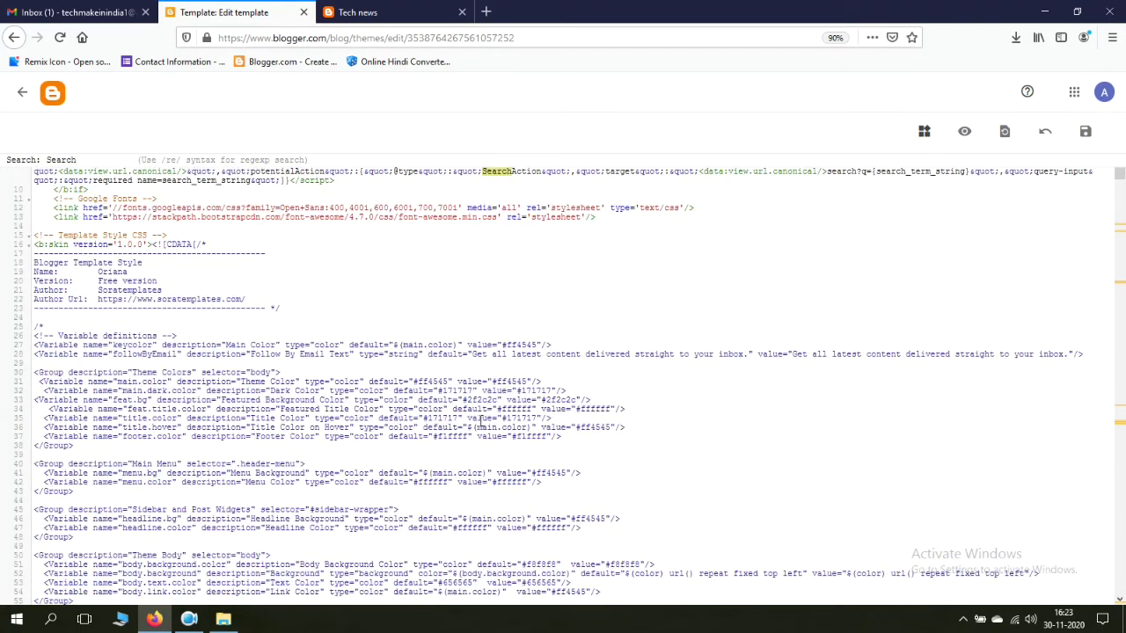
{"action": "key", "text": "Return"}
{"action": "scroll", "coordinate": [480, 422], "scroll_direction": "down", "scroll_amount": 3}
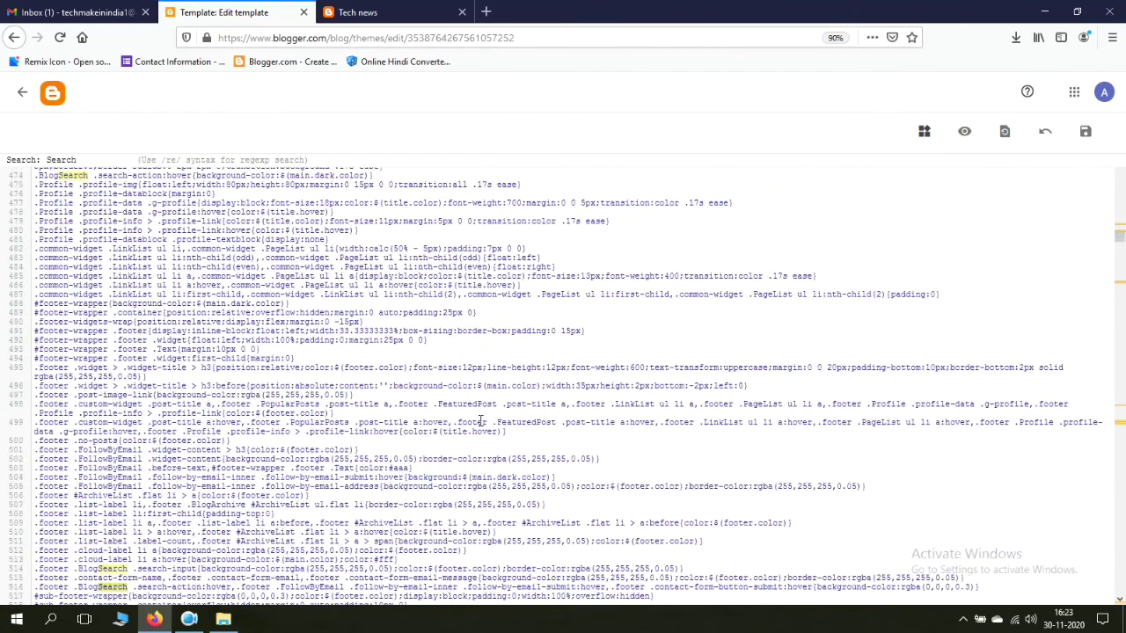
{"action": "key", "text": "Return"}
{"action": "scroll", "coordinate": [480, 421], "scroll_direction": "down", "scroll_amount": 3}
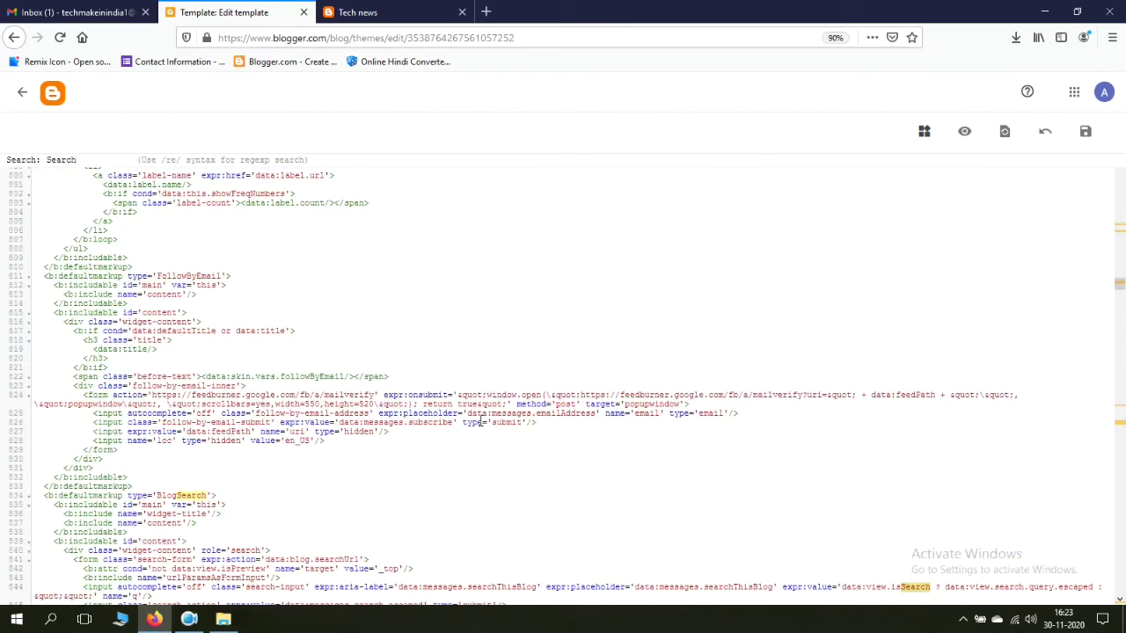
Step: Change the code search term to 'This blog'
{"action": "type", "text": "this"}
{"action": "key", "text": "BackSpace"}
{"action": "key", "text": "BackSpace"}
{"action": "key", "text": "BackSpace"}
{"action": "key", "text": "BackSpace"}
{"action": "type", "text": "This blog"}
Step: Compare with the live blog's search box, then change the code search term to 'placeholder'
{"action": "left_click", "coordinate": [409, 10]}
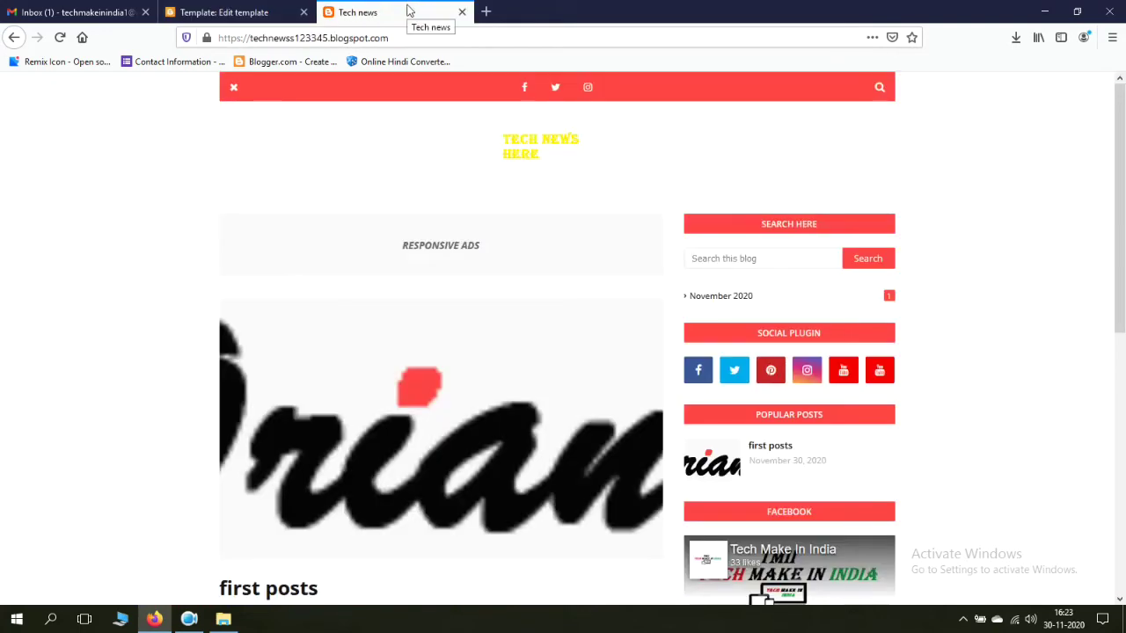
{"action": "left_click", "coordinate": [252, 11]}
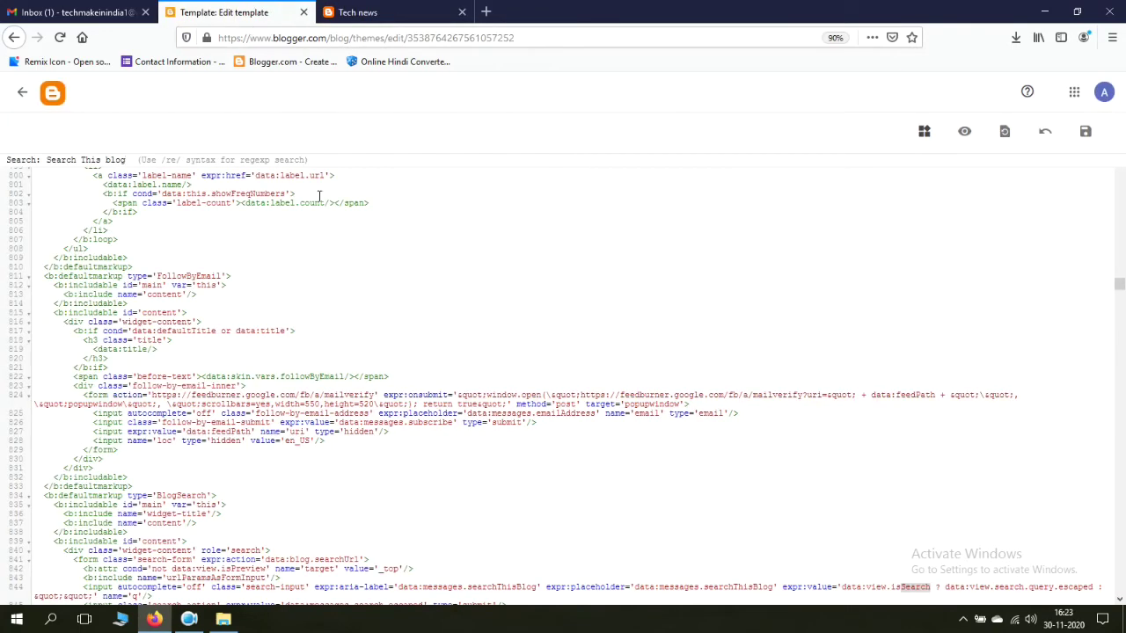
{"action": "key", "text": "BackSpace"}
{"action": "key", "text": "BackSpace"}
{"action": "key", "text": "BackSpace"}
{"action": "key", "text": "BackSpace"}
{"action": "key", "text": "BackSpace"}
{"action": "key", "text": "BackSpace"}
{"action": "key", "text": "BackSpace"}
{"action": "key", "text": "BackSpace"}
{"action": "key", "text": "BackSpace"}
{"action": "key", "text": "BackSpace"}
{"action": "type", "text": "this blog"}
{"action": "key", "text": "BackSpace"}
{"action": "key", "text": "BackSpace"}
{"action": "key", "text": "BackSpace"}
{"action": "key", "text": "BackSpace"}
{"action": "key", "text": "BackSpace"}
{"action": "key", "text": "BackSpace"}
{"action": "key", "text": "BackSpace"}
{"action": "key", "text": "BackSpace"}
{"action": "key", "text": "BackSpace"}
{"action": "key", "text": "BackSpace"}
{"action": "key", "text": "BackSpace"}
{"action": "key", "text": "BackSpace"}
{"action": "key", "text": "BackSpace"}
{"action": "key", "text": "BackSpace"}
{"action": "key", "text": "BackSpace"}
{"action": "key", "text": "BackSpace"}
{"action": "type", "text": "search this"}
{"action": "key", "text": "BackSpace"}
{"action": "key", "text": "BackSpace"}
{"action": "key", "text": "BackSpace"}
{"action": "key", "text": "BackSpace"}
{"action": "key", "text": "BackSpace"}
{"action": "key", "text": "BackSpace"}
{"action": "key", "text": "BackSpace"}
{"action": "key", "text": "BackSpace"}
{"action": "key", "text": "BackSpace"}
{"action": "key", "text": "BackSpace"}
{"action": "key", "text": "BackSpace"}
{"action": "type", "text": "placeholder"}
Step: Step through placeholder matches on lines 826, 844, 1009, 1810 and 1820, then search 'search' instead
{"action": "key", "text": "Return"}
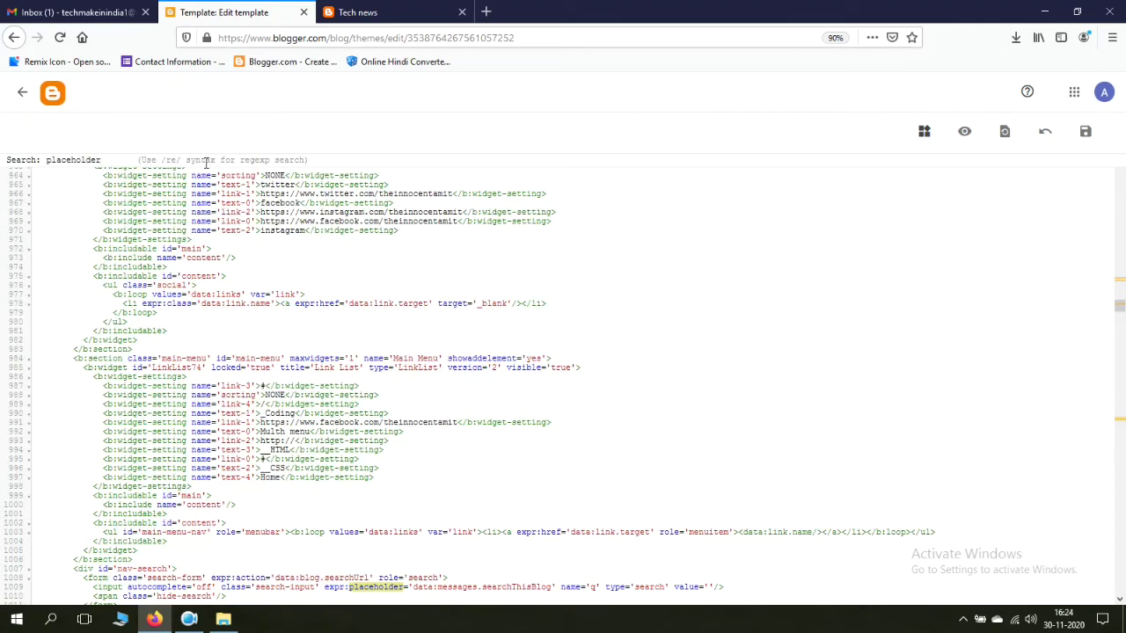
{"action": "scroll", "coordinate": [187, 363], "scroll_direction": "down", "scroll_amount": 3}
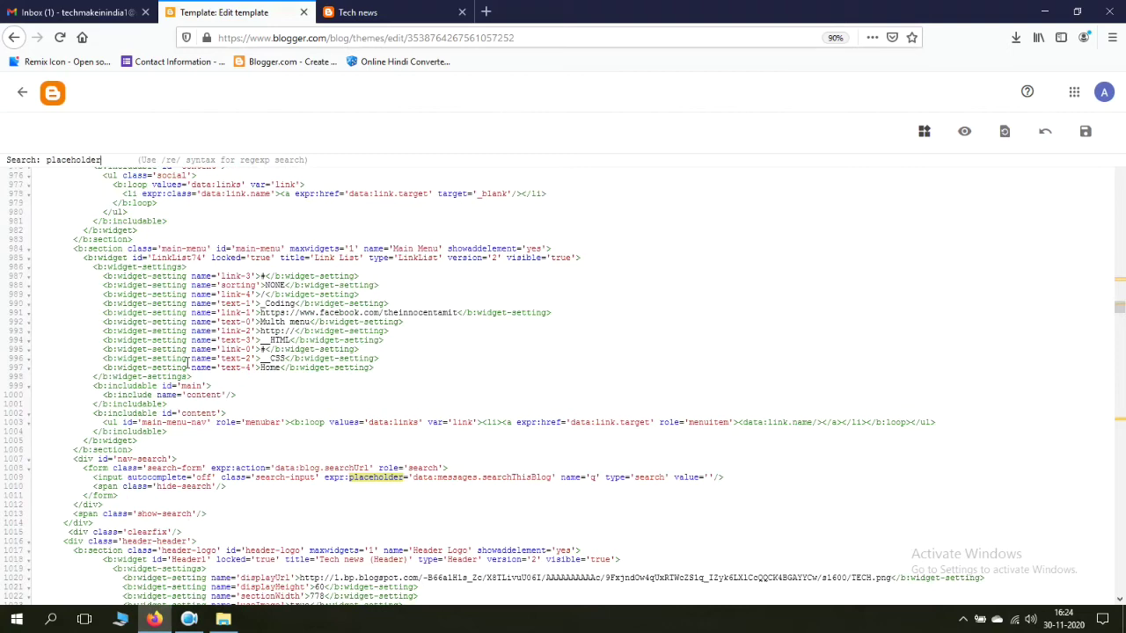
{"action": "key", "text": "Return"}
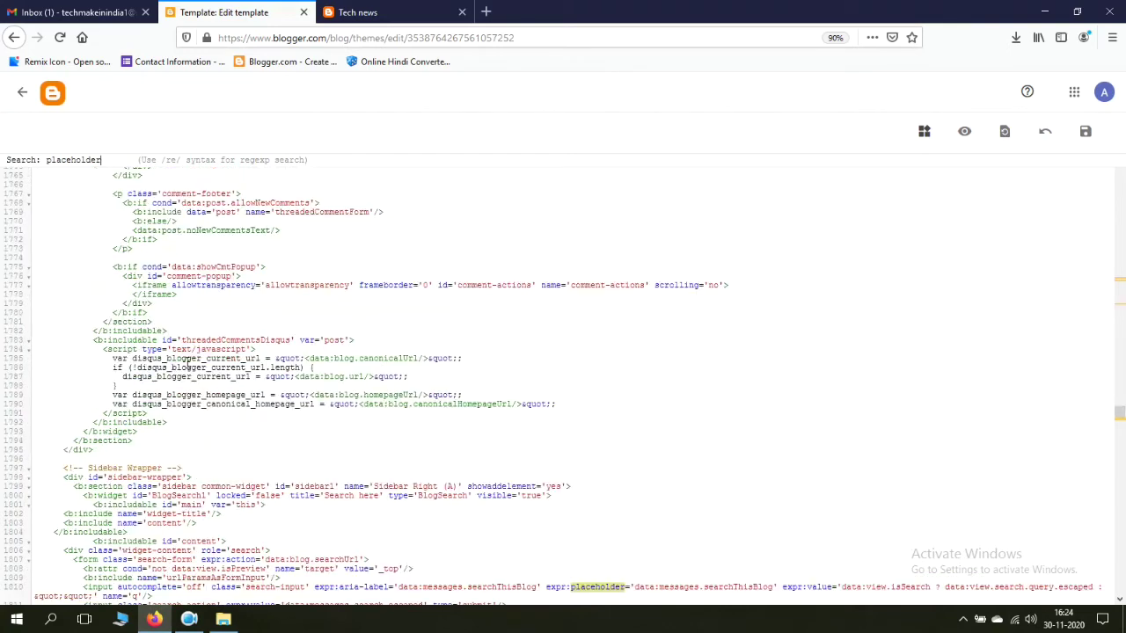
{"action": "scroll", "coordinate": [187, 364], "scroll_direction": "down", "scroll_amount": 3}
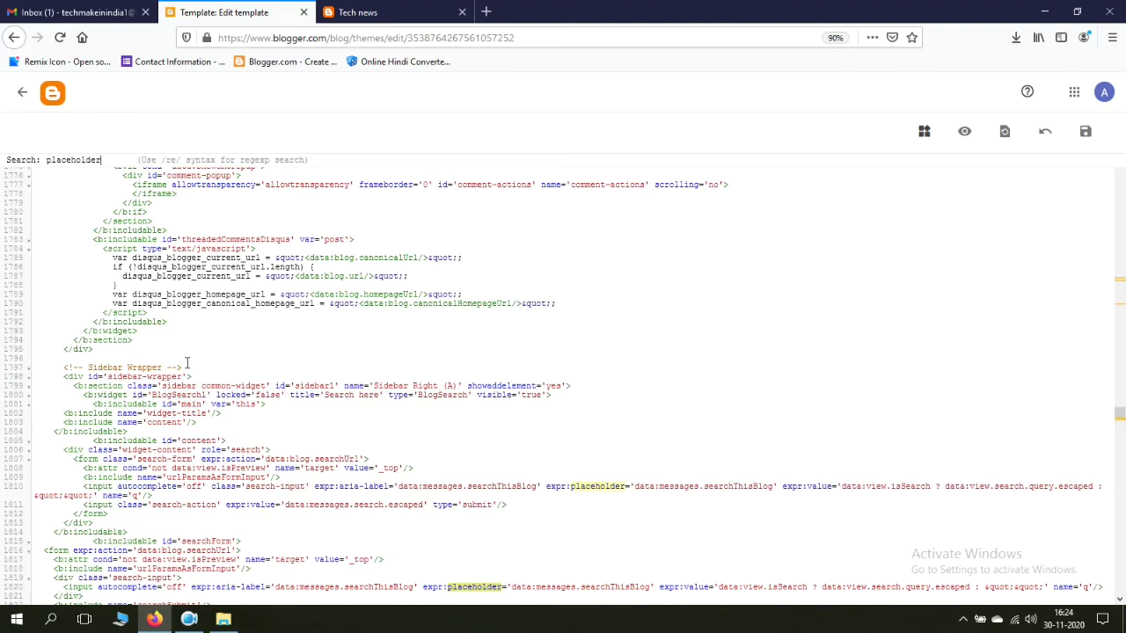
{"action": "key", "text": "Return"}
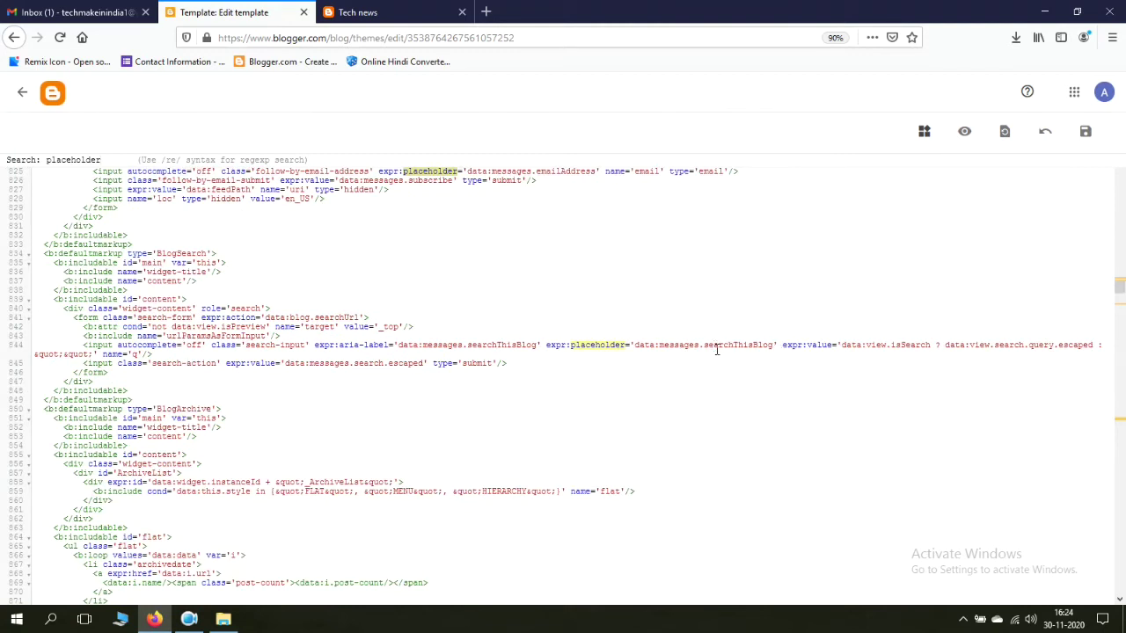
{"action": "key", "text": "Return"}
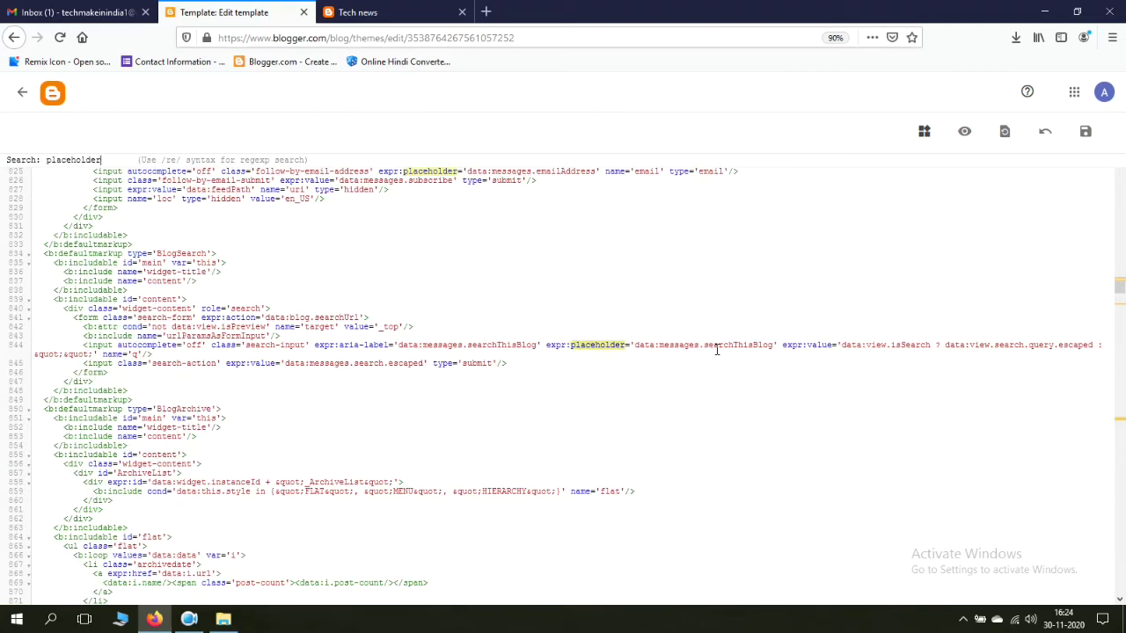
{"action": "key", "text": "Return"}
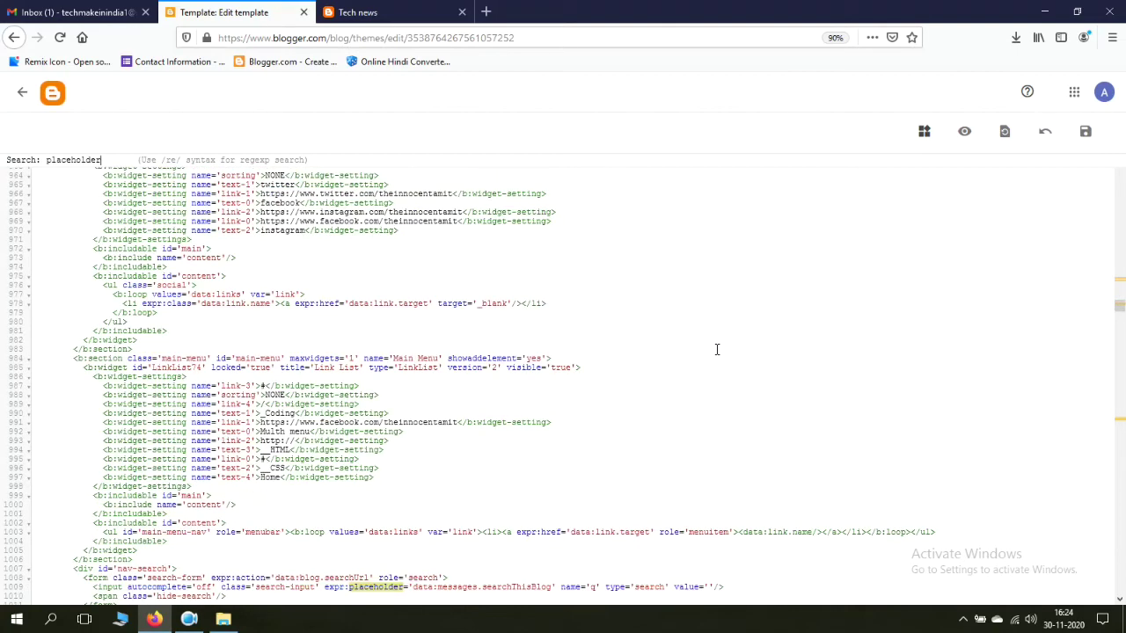
{"action": "key", "text": "Return"}
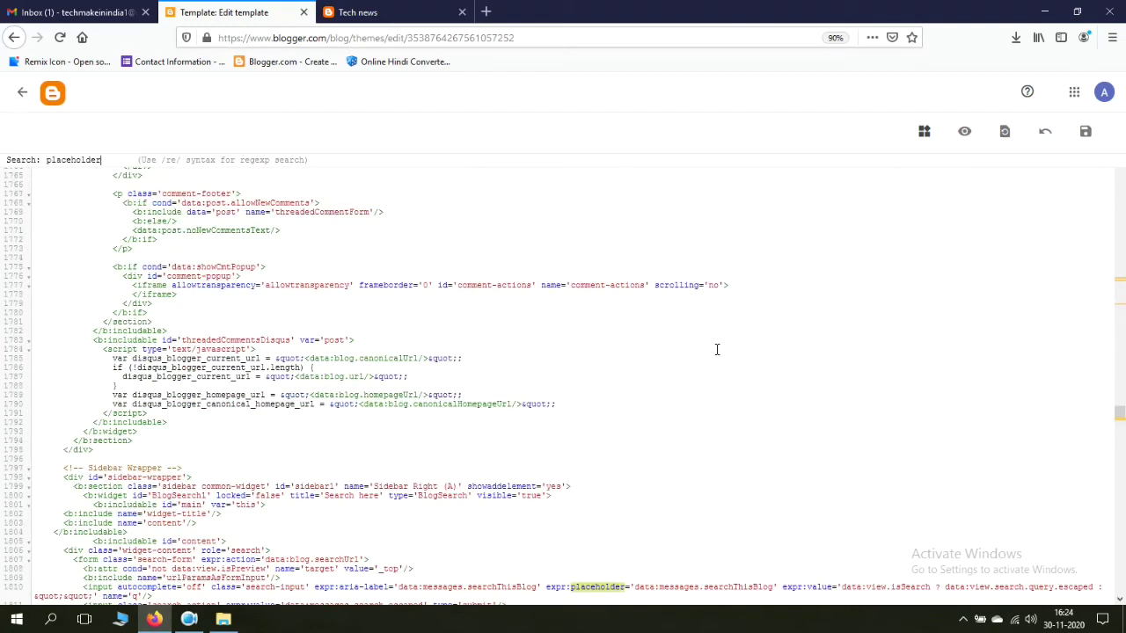
{"action": "key", "text": "Return"}
{"action": "key", "text": "Return"}
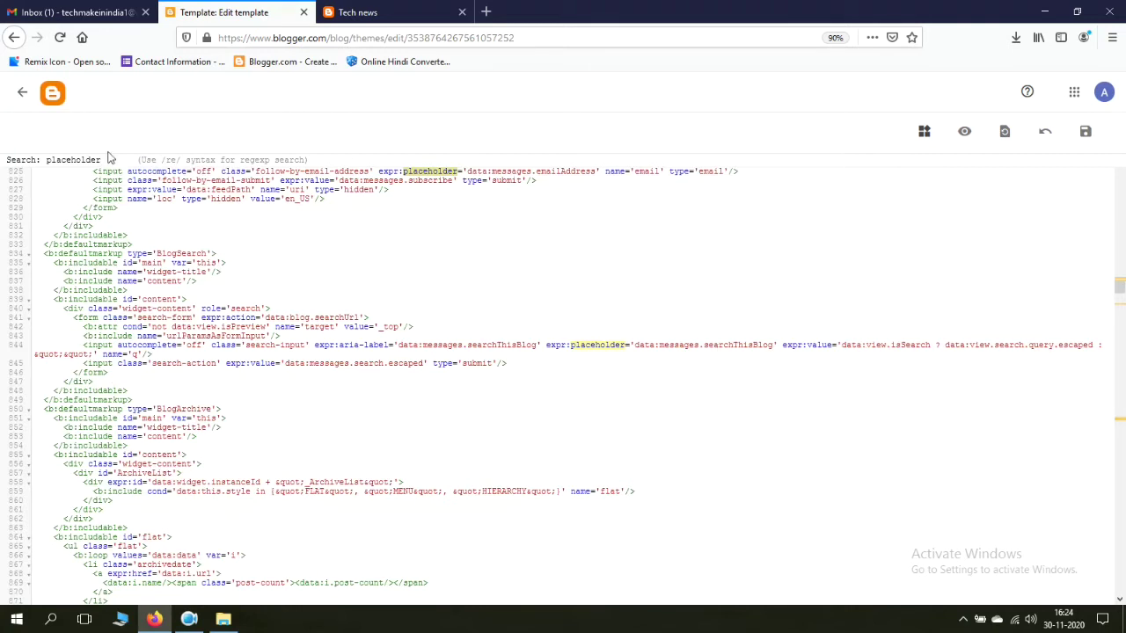
{"action": "double_click", "coordinate": [115, 160]}
{"action": "type", "text": "search"}
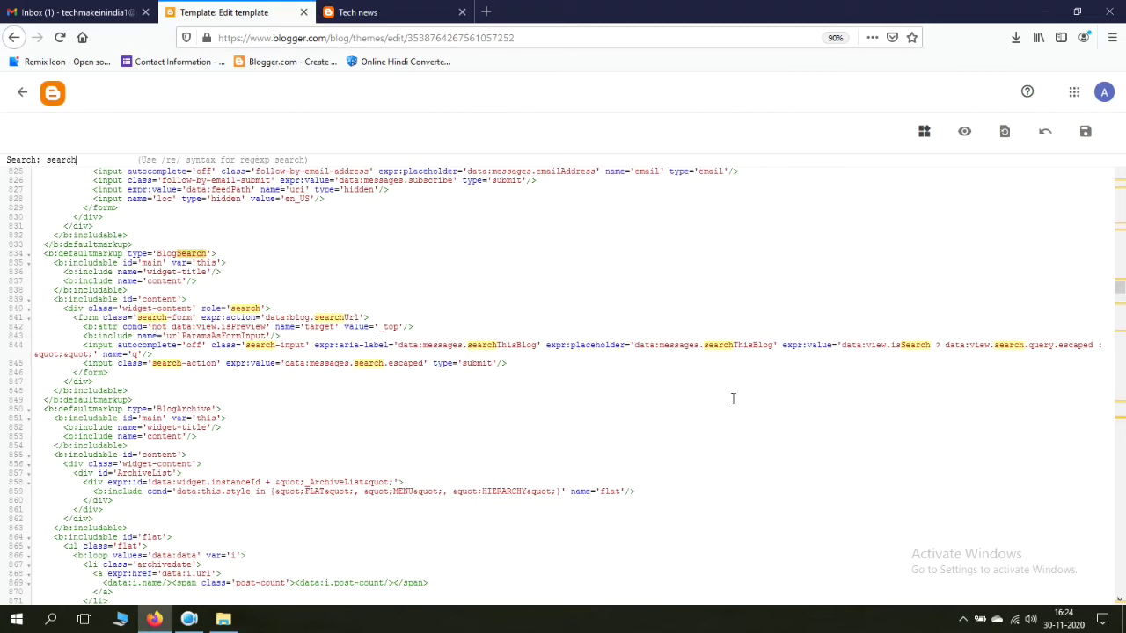
Step: Copy the word searchThisBlog from the placeholder on line 844
{"action": "left_click", "coordinate": [675, 376]}
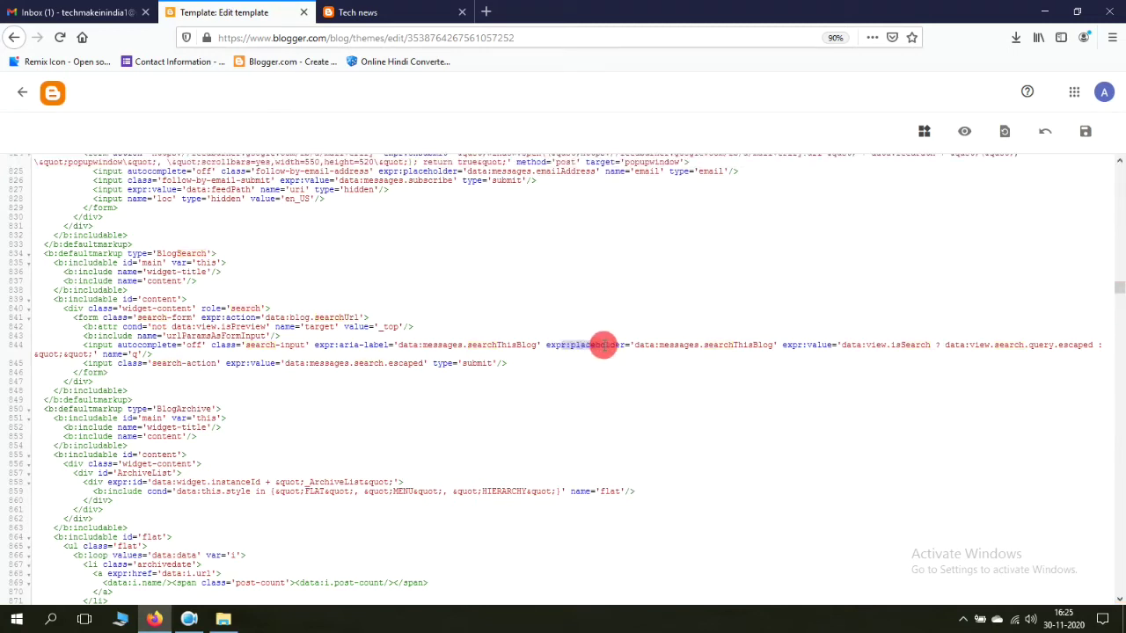
{"action": "left_click_drag", "start_coordinate": [704, 345], "coordinate": [770, 345]}
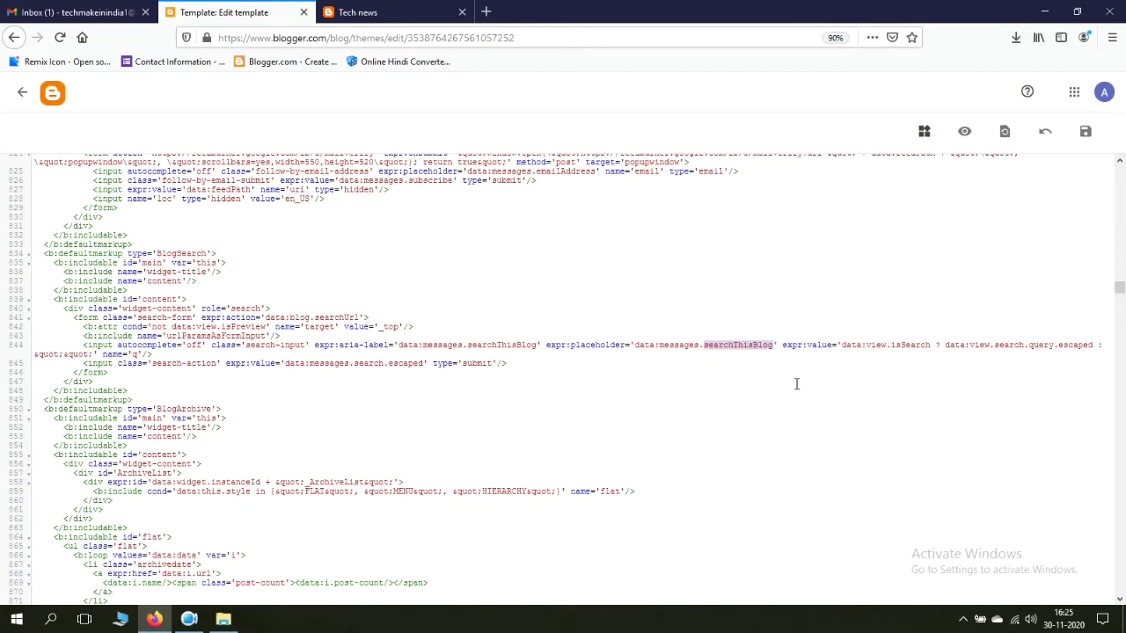
{"action": "right_click", "coordinate": [739, 348]}
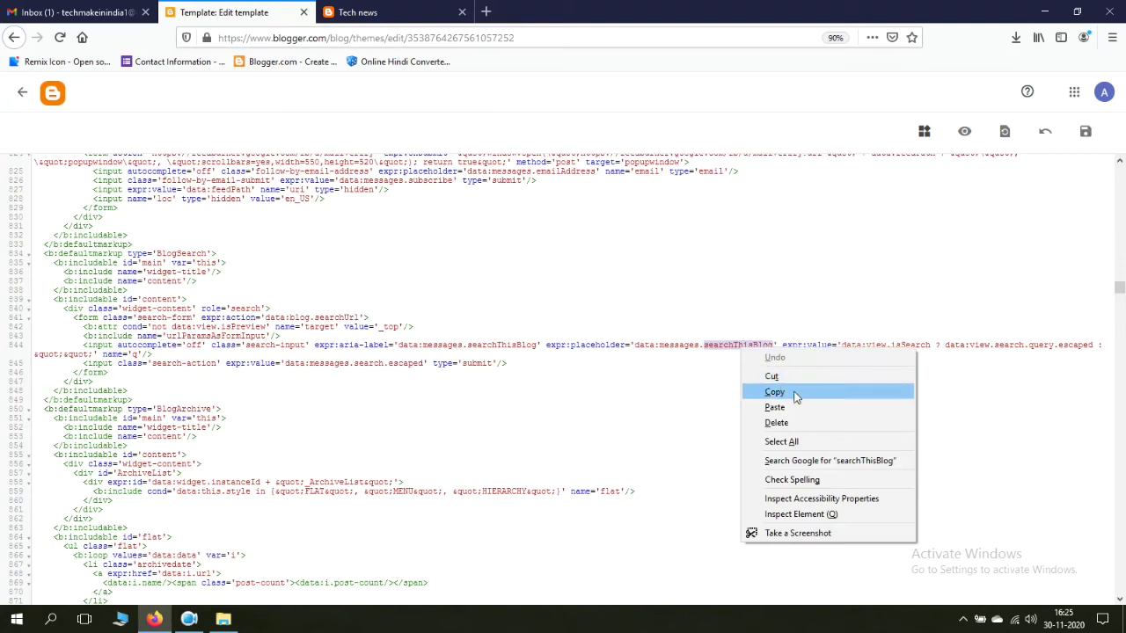
{"action": "left_click", "coordinate": [796, 392]}
{"action": "left_click", "coordinate": [239, 215]}
Step: Search the template for searchThisBlog and step through its matches, including lines 1810 and 1820
{"action": "key", "text": "ctrl+f"}
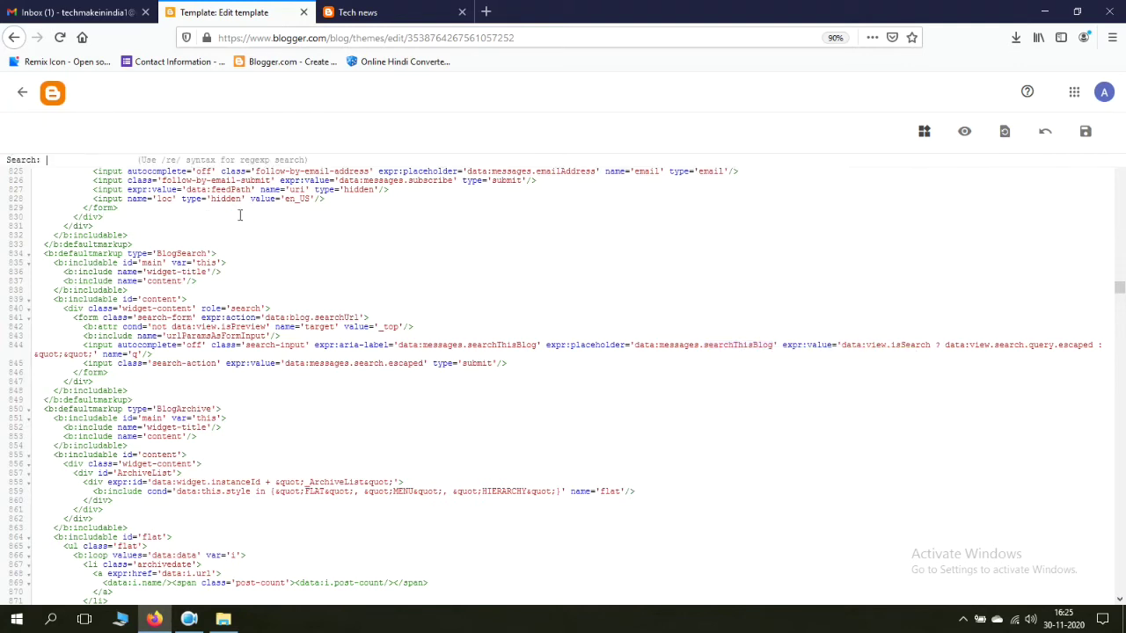
{"action": "key", "text": "ctrl+v"}
{"action": "key", "text": "Return"}
{"action": "key", "text": "Return"}
{"action": "key", "text": "Return"}
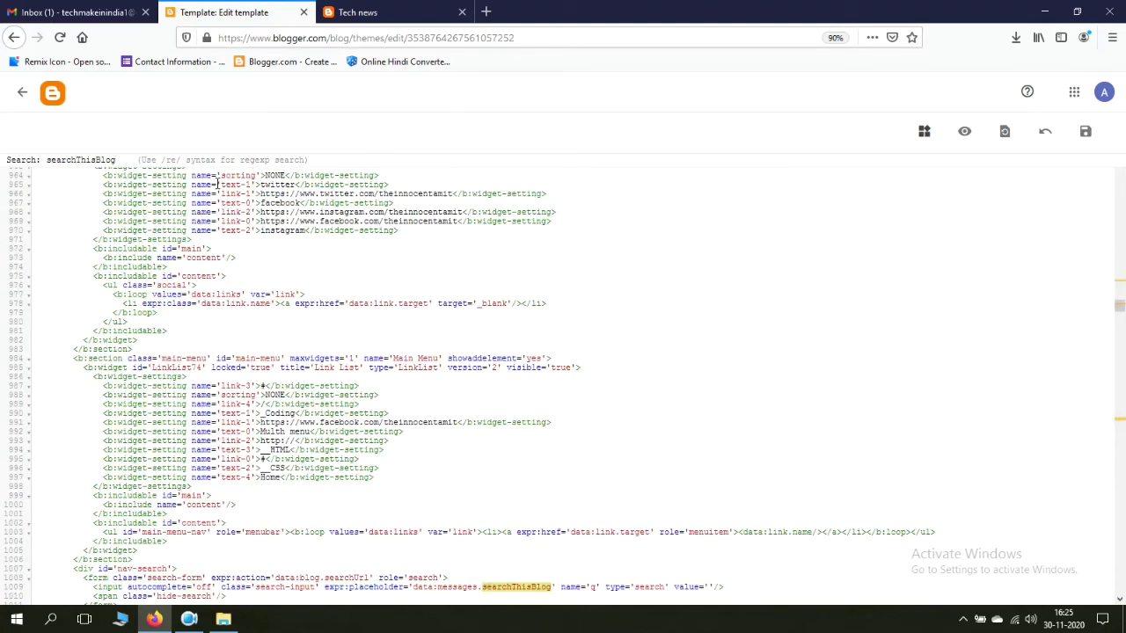
{"action": "key", "text": "Return"}
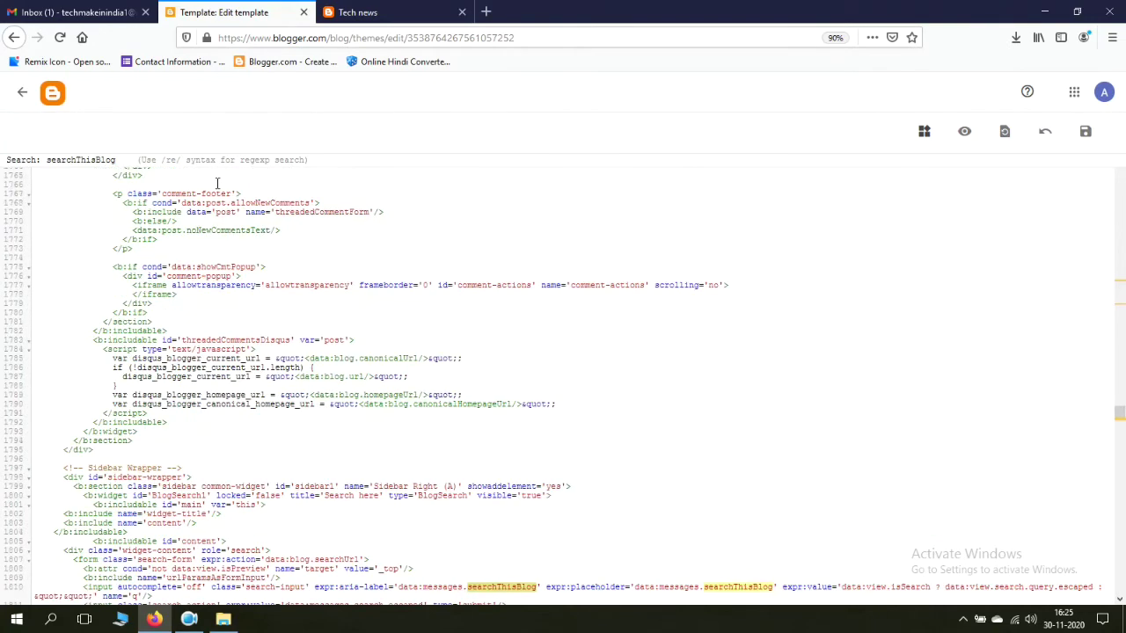
{"action": "key", "text": "Return"}
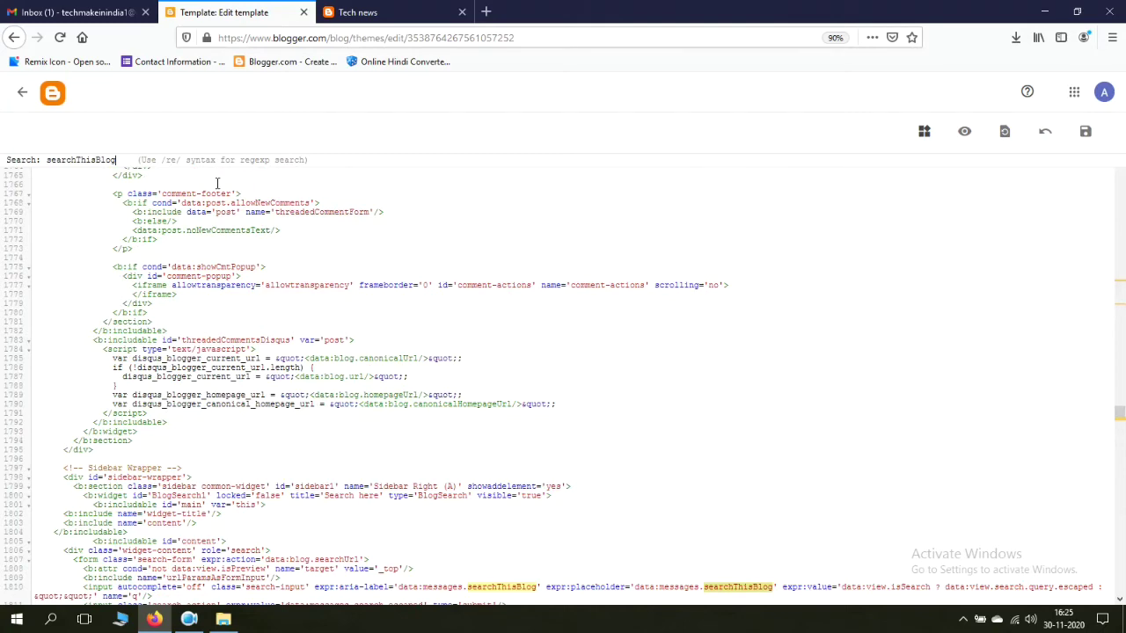
{"action": "key", "text": "Return"}
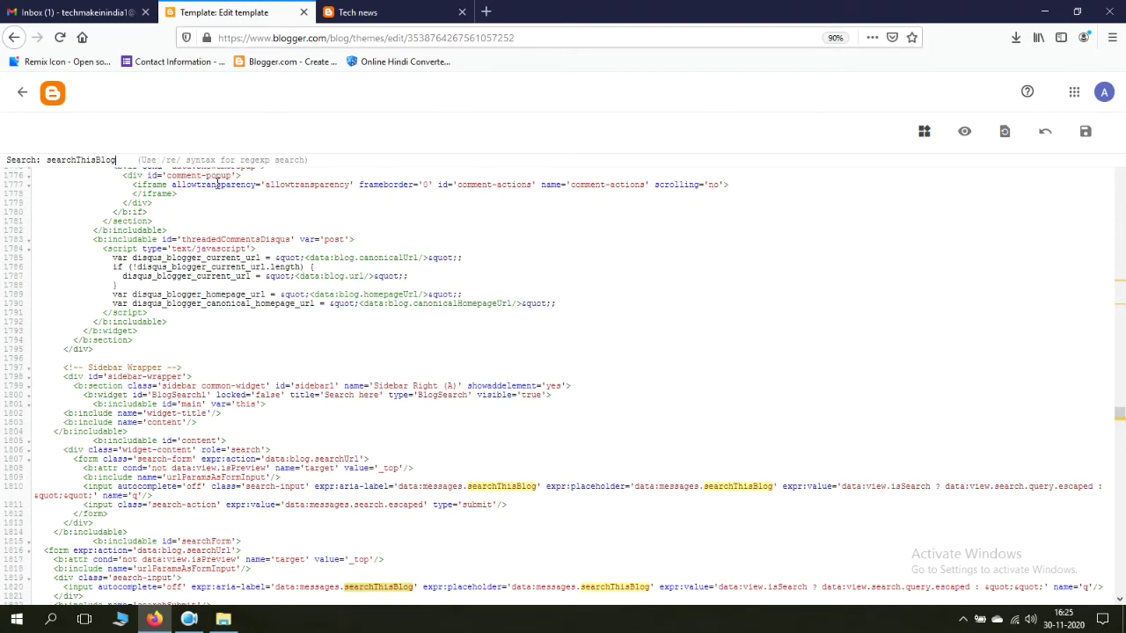
{"action": "key", "text": "Return"}
{"action": "key", "text": "Return"}
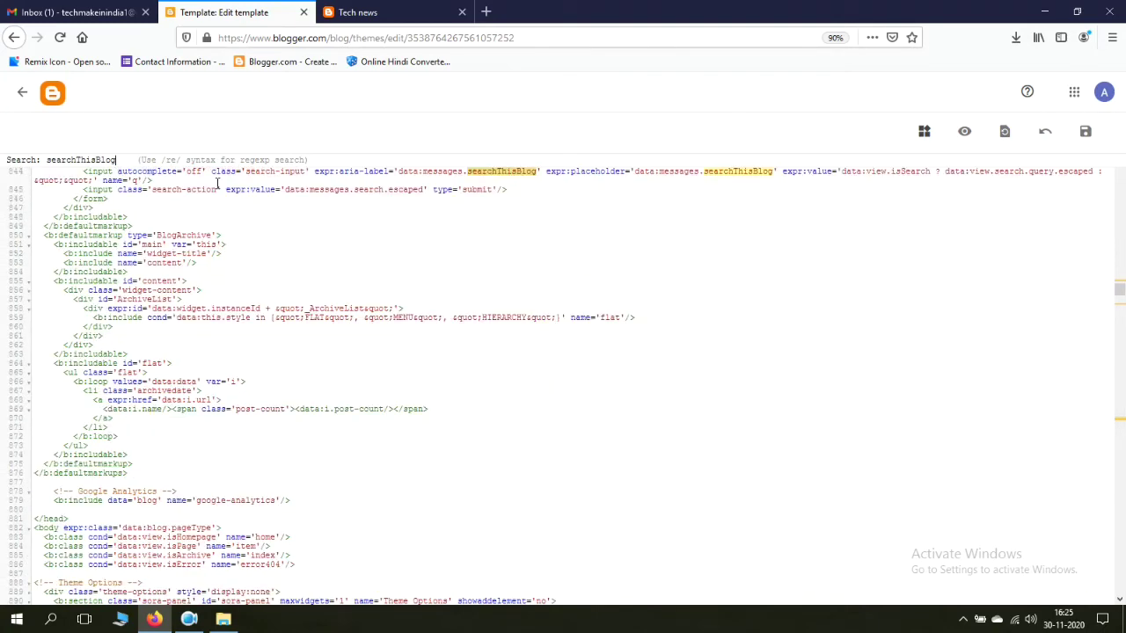
Step: Change line 844's placeholder from data:messages.searchThisBlog to searchThis and save the template
{"action": "left_click", "coordinate": [363, 12]}
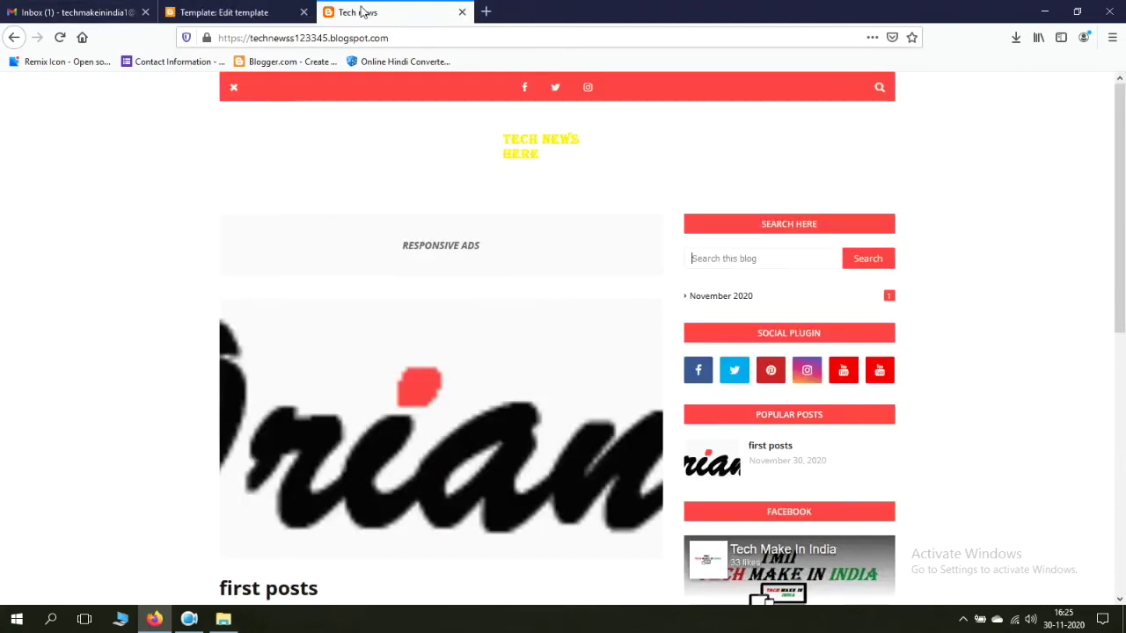
{"action": "left_click", "coordinate": [248, 20]}
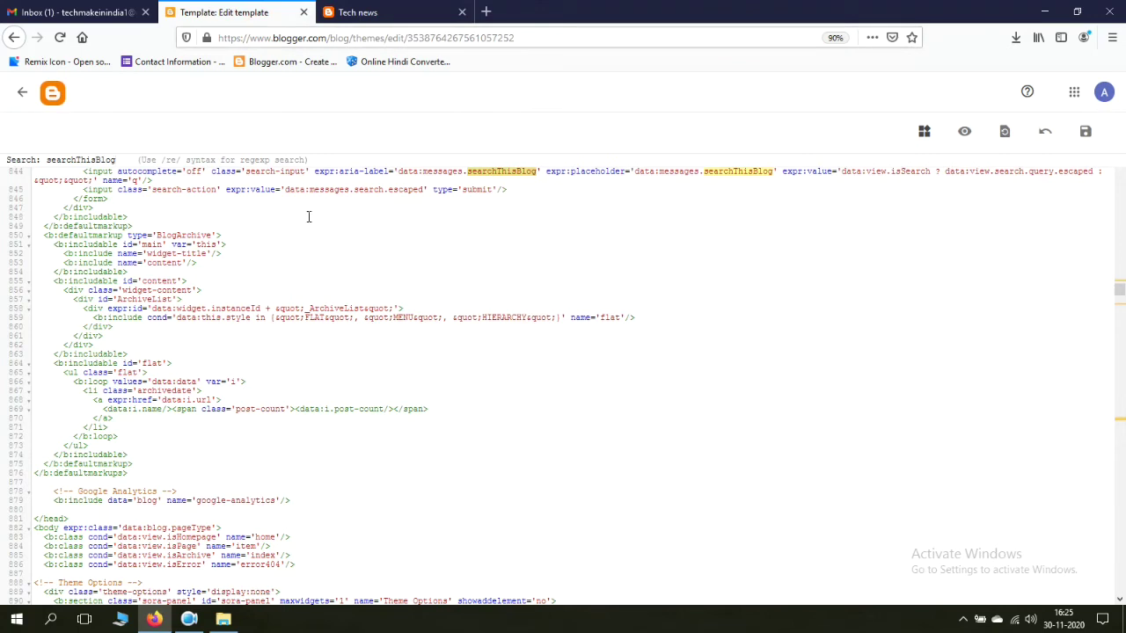
{"action": "key", "text": "Escape"}
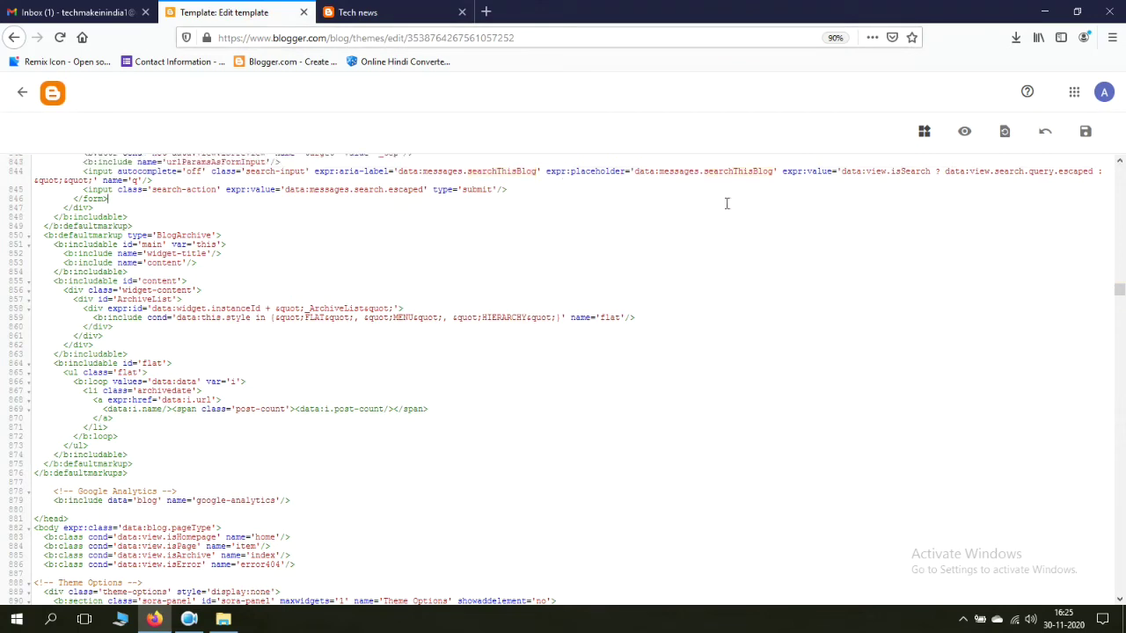
{"action": "left_click_drag", "start_coordinate": [704, 172], "coordinate": [674, 212]}
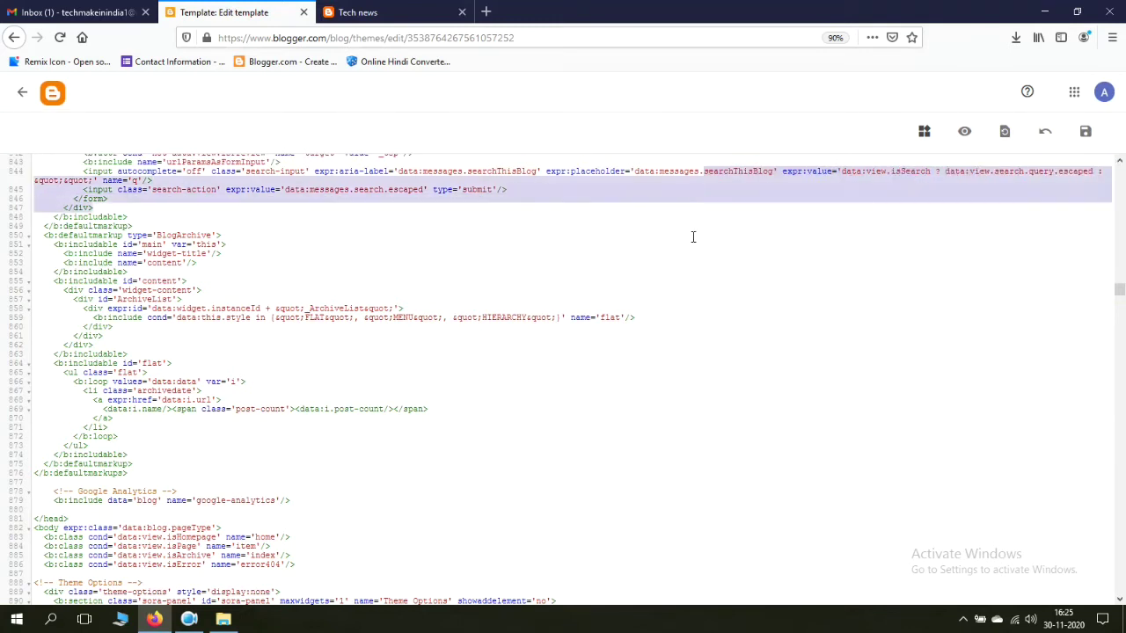
{"action": "left_click", "coordinate": [695, 238]}
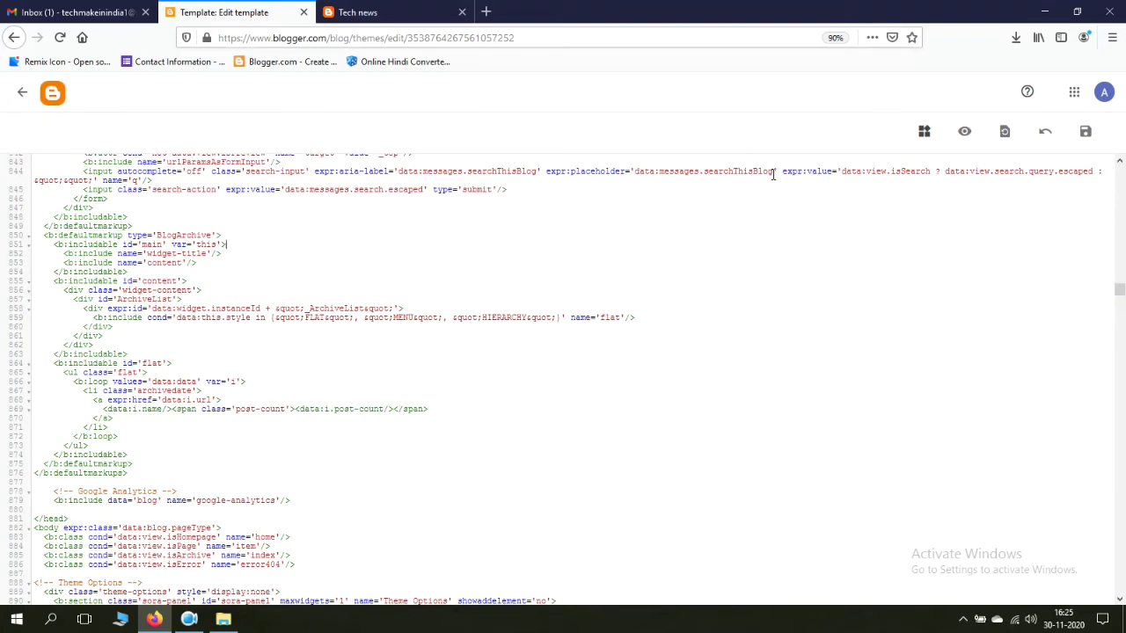
{"action": "key", "text": "BackSpace"}
{"action": "key", "text": "BackSpace"}
{"action": "key", "text": "BackSpace"}
{"action": "key", "text": "BackSpace"}
{"action": "key", "text": "BackSpace"}
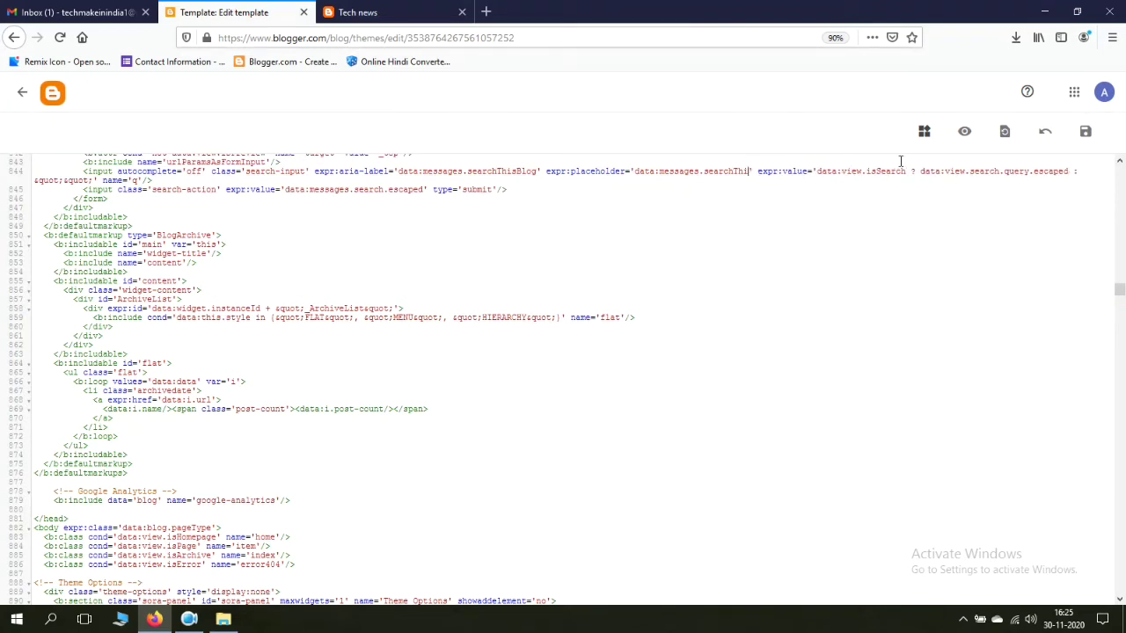
{"action": "type", "text": "s"}
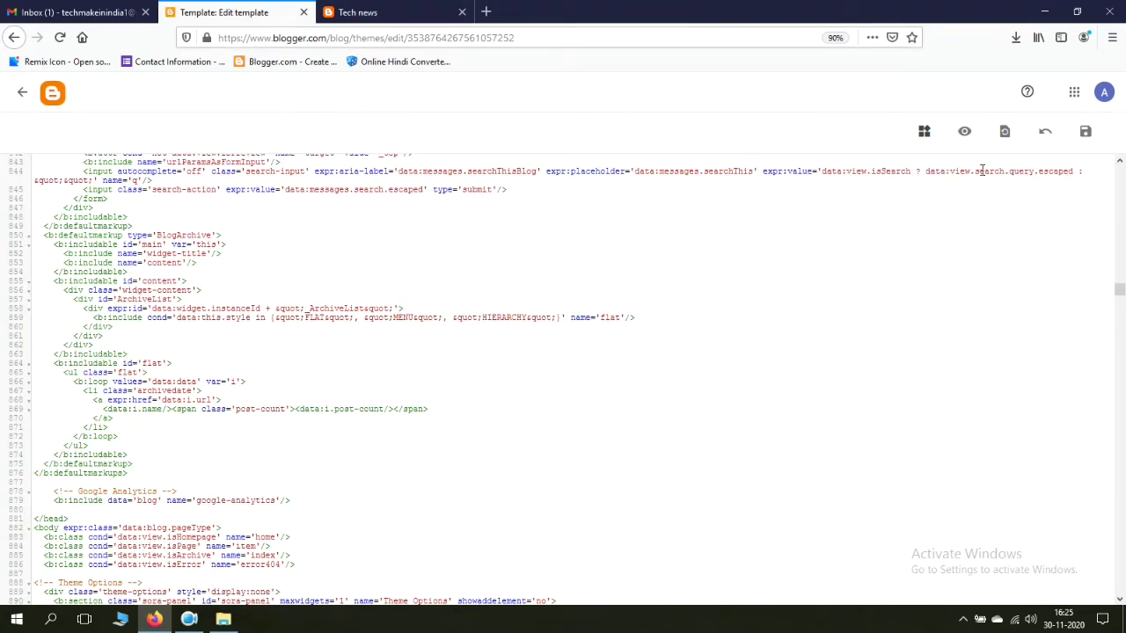
{"action": "left_click", "coordinate": [1090, 132]}
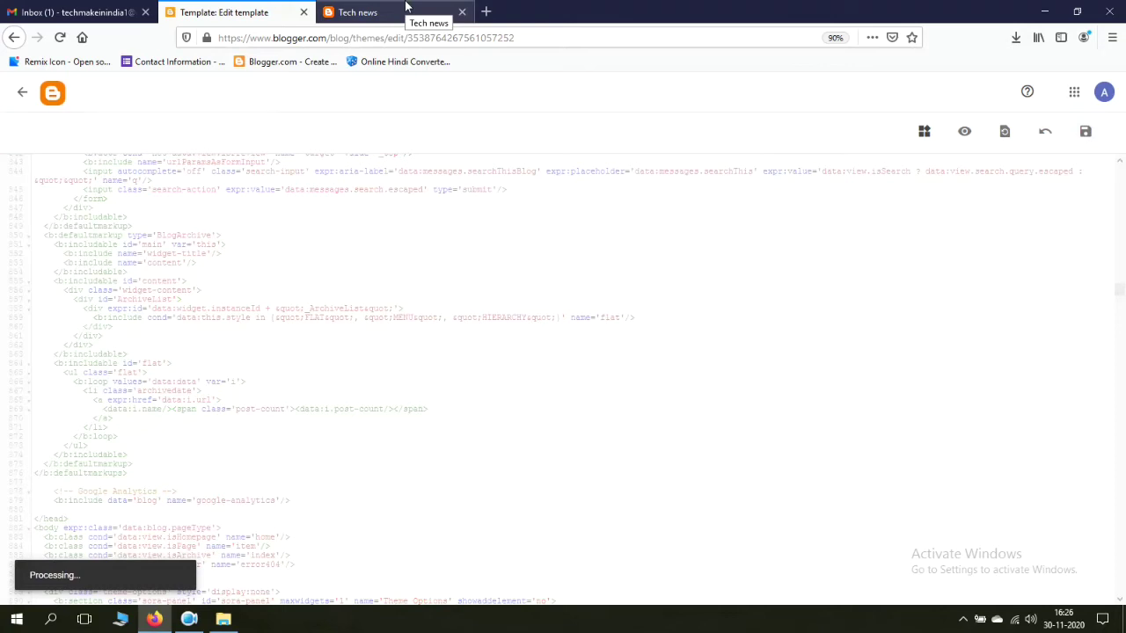
Step: Reload the live Tech news blog and confirm the sidebar box still reads 'Search this blog'
{"action": "left_click", "coordinate": [406, 10]}
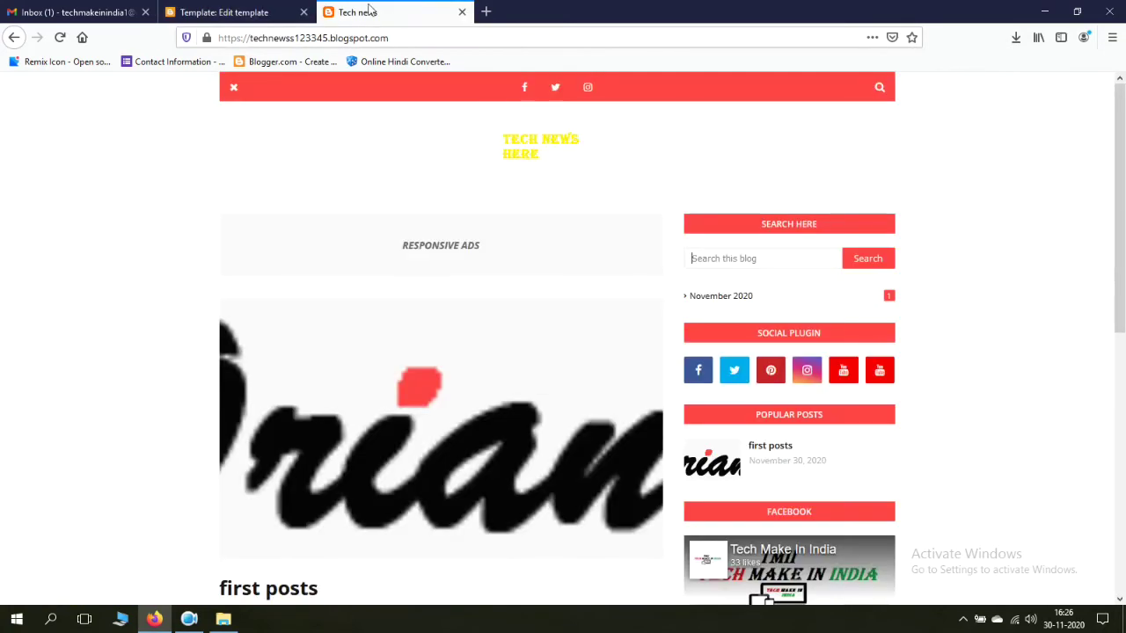
{"action": "left_click", "coordinate": [59, 39]}
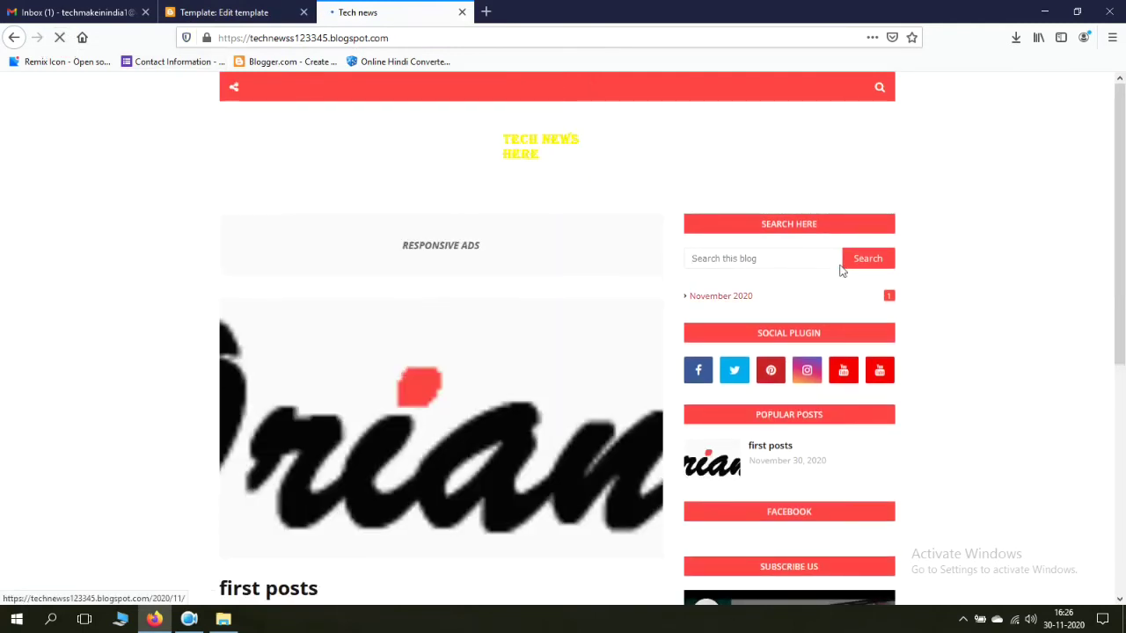
{"action": "left_click", "coordinate": [781, 257]}
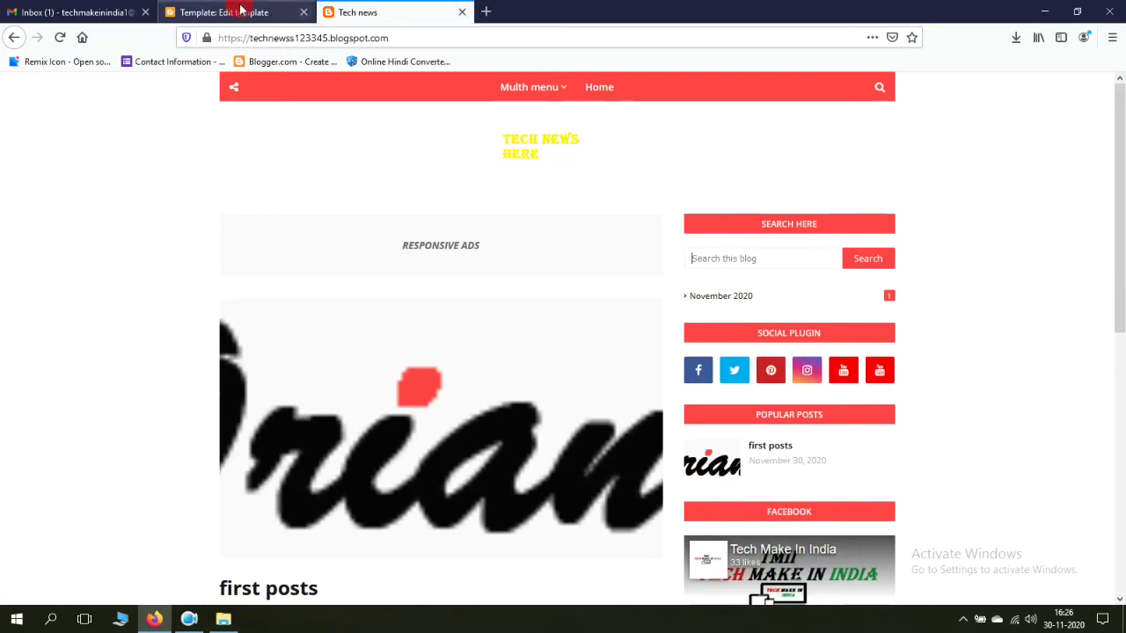
{"action": "left_click", "coordinate": [241, 13]}
{"action": "key", "text": "BackSpace"}
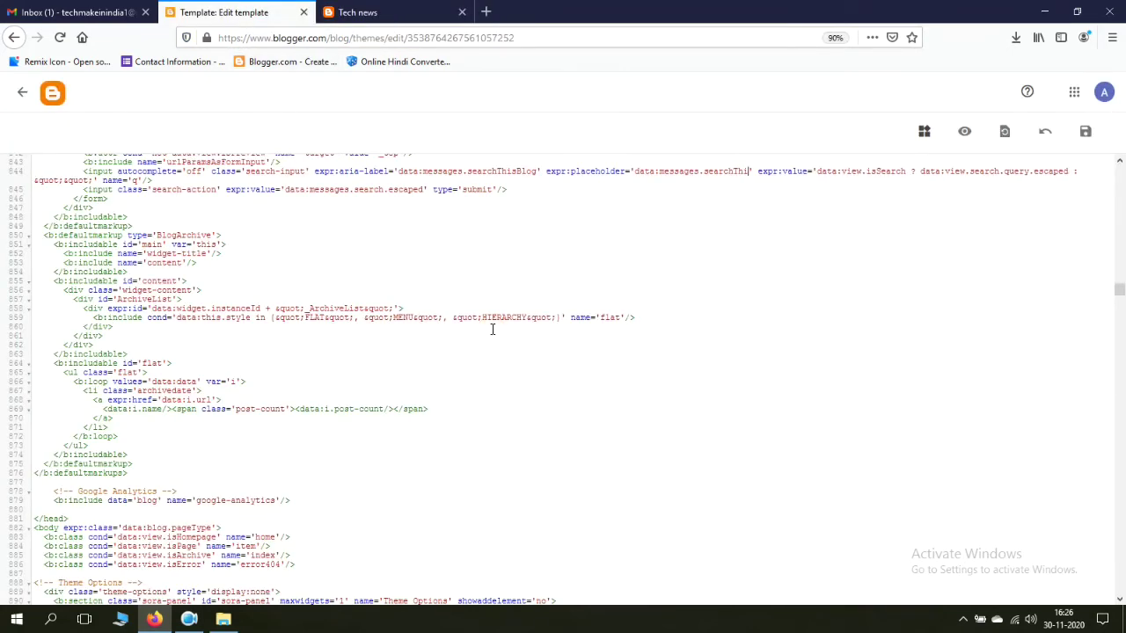
{"action": "type", "text": "sBlog"}
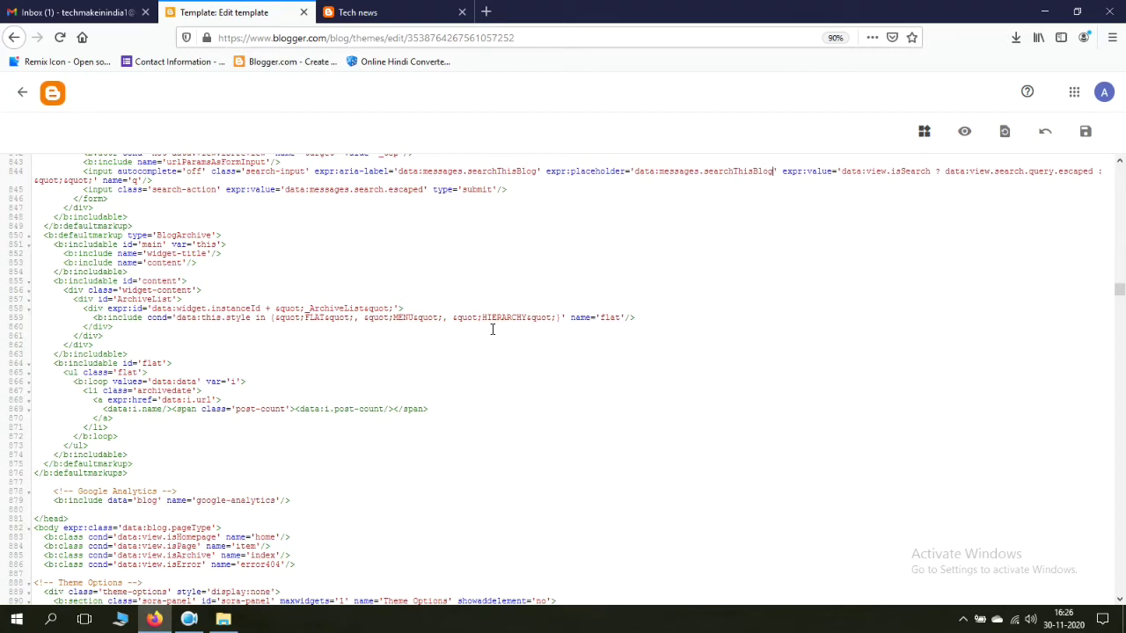
{"action": "key", "text": "ctrl+f"}
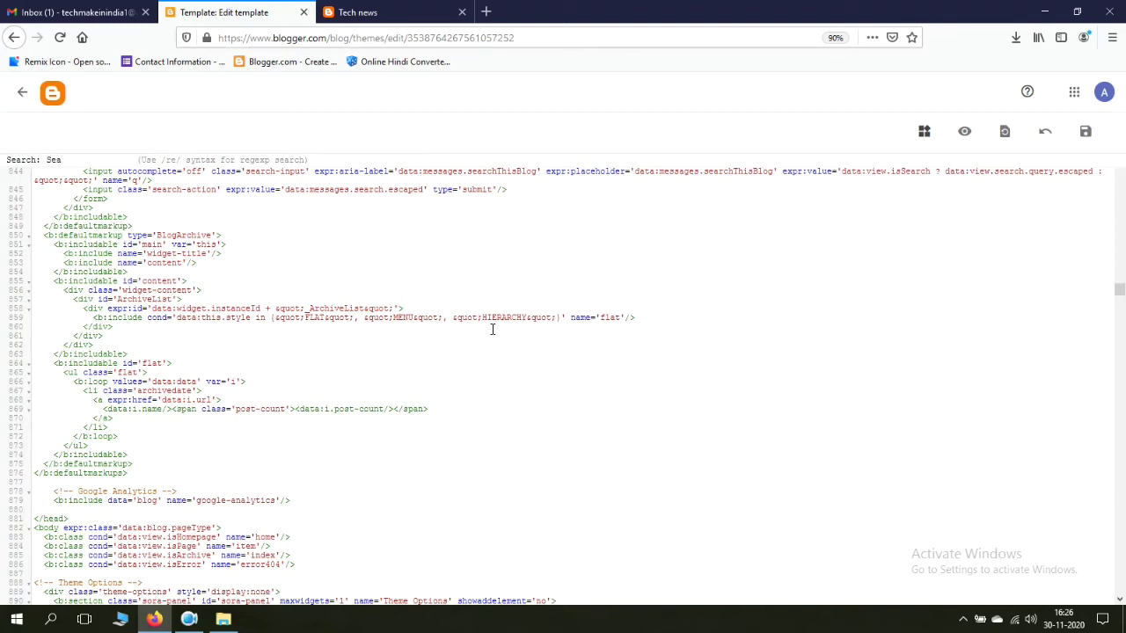
{"action": "type", "text": "Search here"}
{"action": "scroll", "coordinate": [492, 329], "scroll_direction": "down", "scroll_amount": 5}
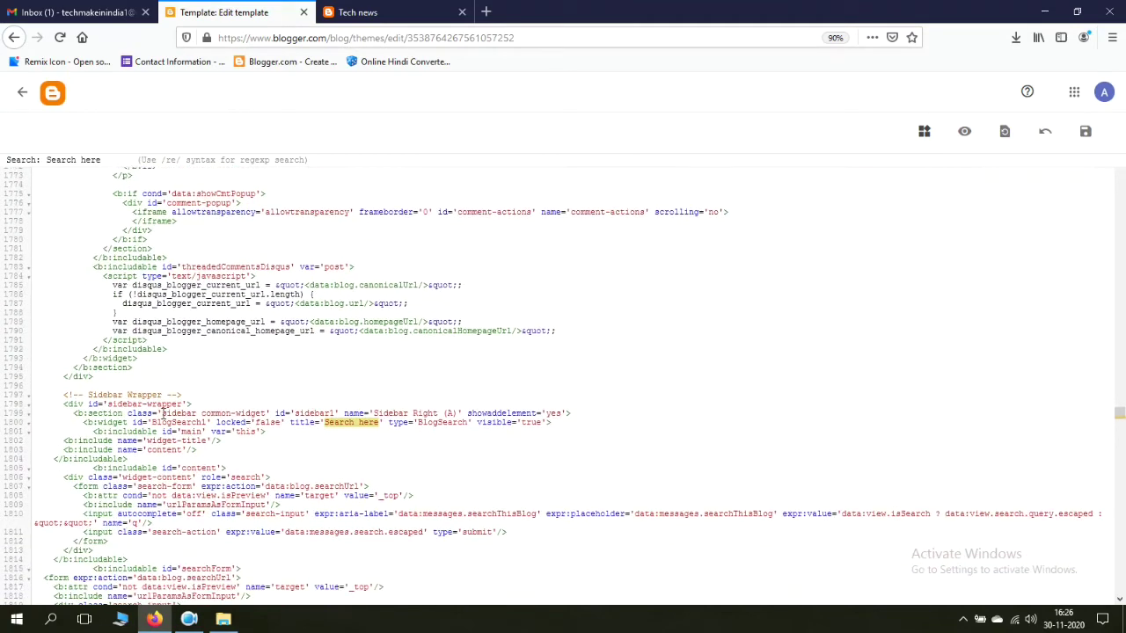
{"action": "scroll", "coordinate": [162, 412], "scroll_direction": "down", "scroll_amount": 4}
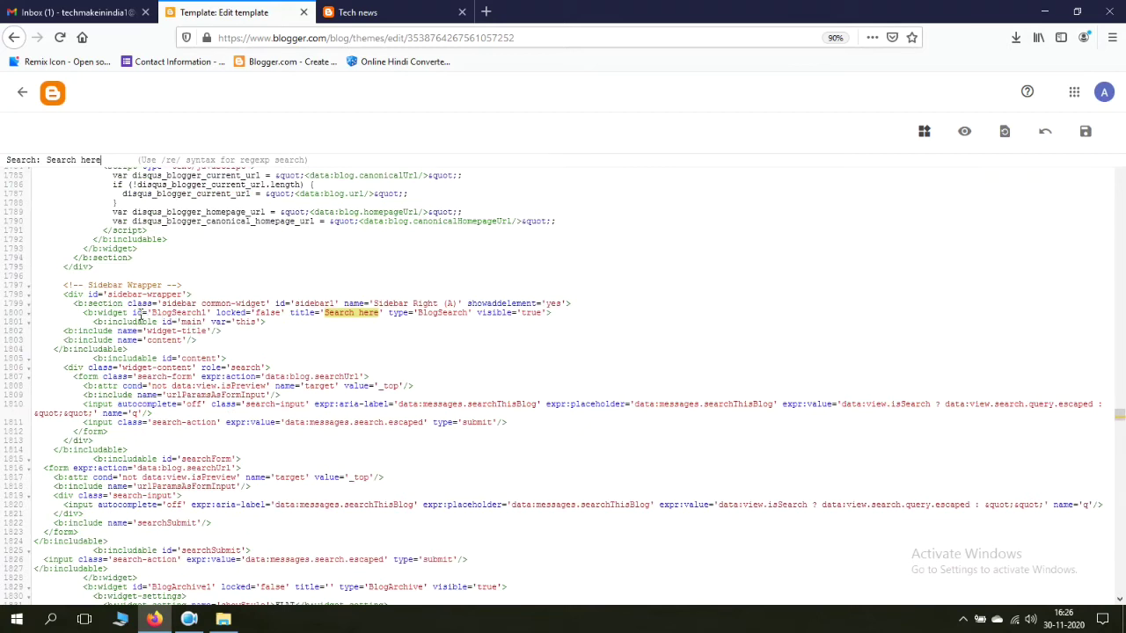
{"action": "left_click_drag", "start_coordinate": [88, 285], "coordinate": [281, 315]}
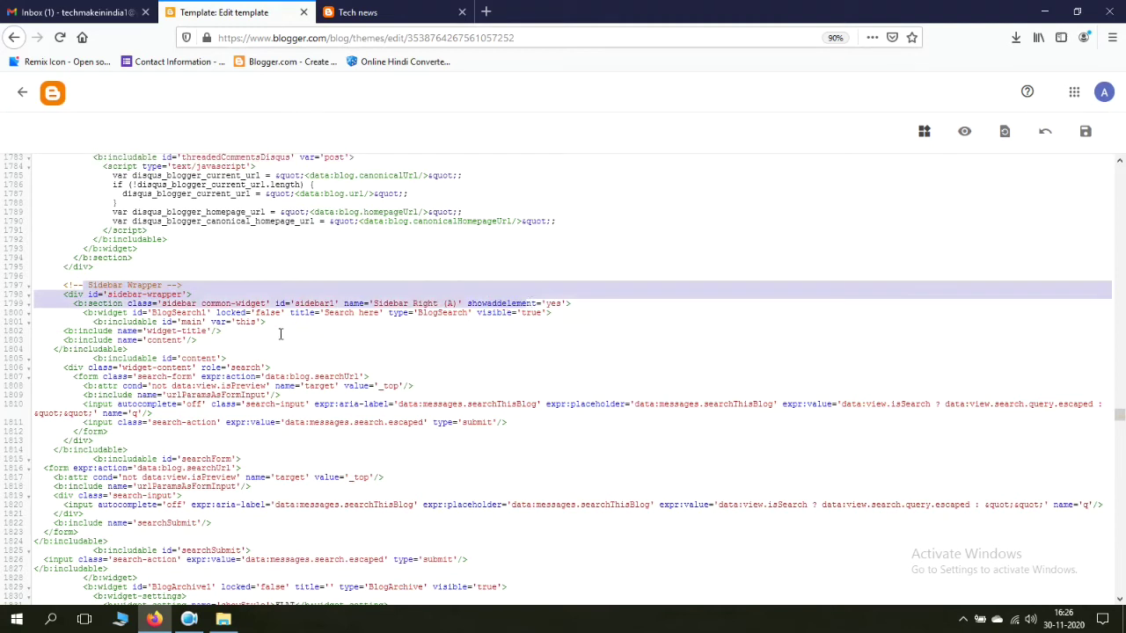
{"action": "left_click", "coordinate": [255, 313]}
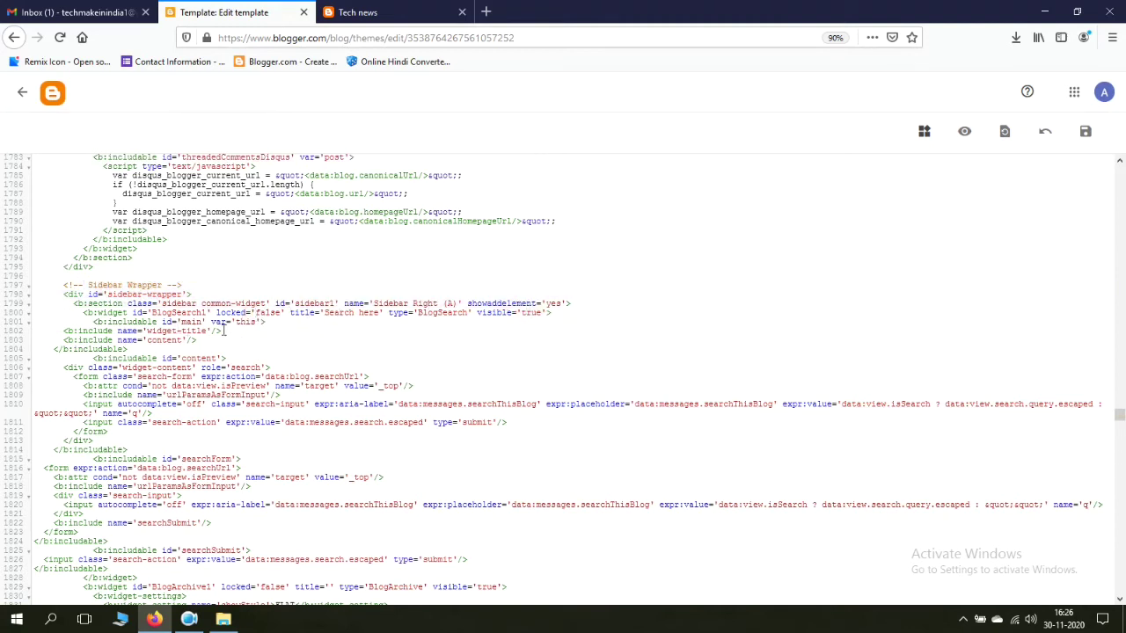
{"action": "left_click", "coordinate": [255, 314]}
{"action": "left_click", "coordinate": [149, 339]}
{"action": "triple_click", "coordinate": [679, 405]}
{"action": "left_click", "coordinate": [772, 437]}
{"action": "scroll", "coordinate": [457, 429], "scroll_direction": "down", "scroll_amount": 1}
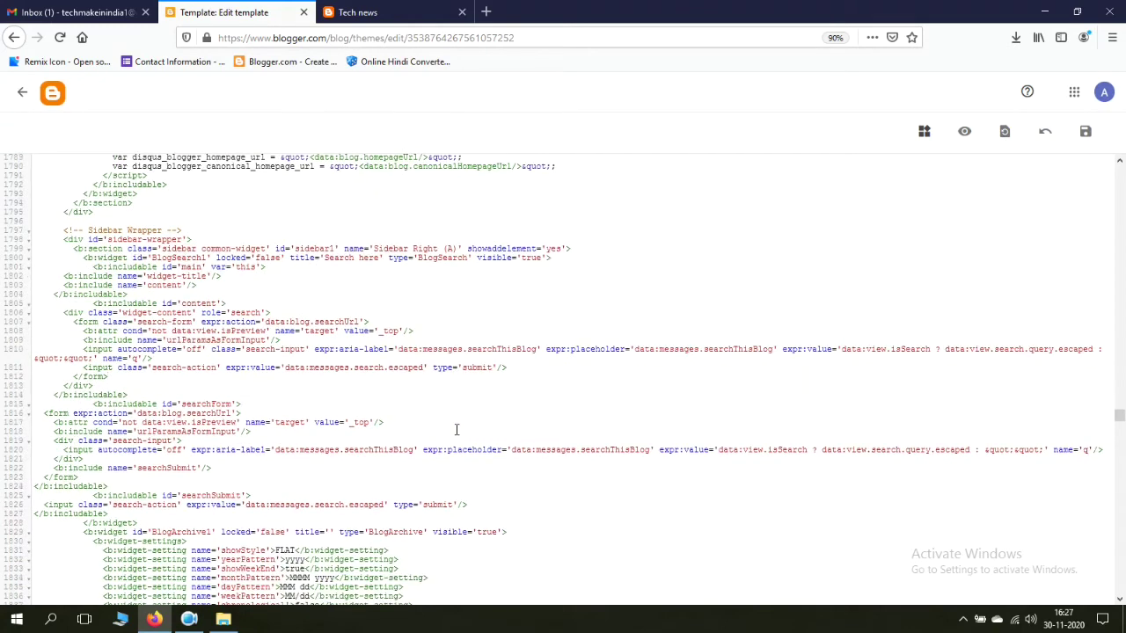
{"action": "scroll", "coordinate": [457, 429], "scroll_direction": "down", "scroll_amount": 1}
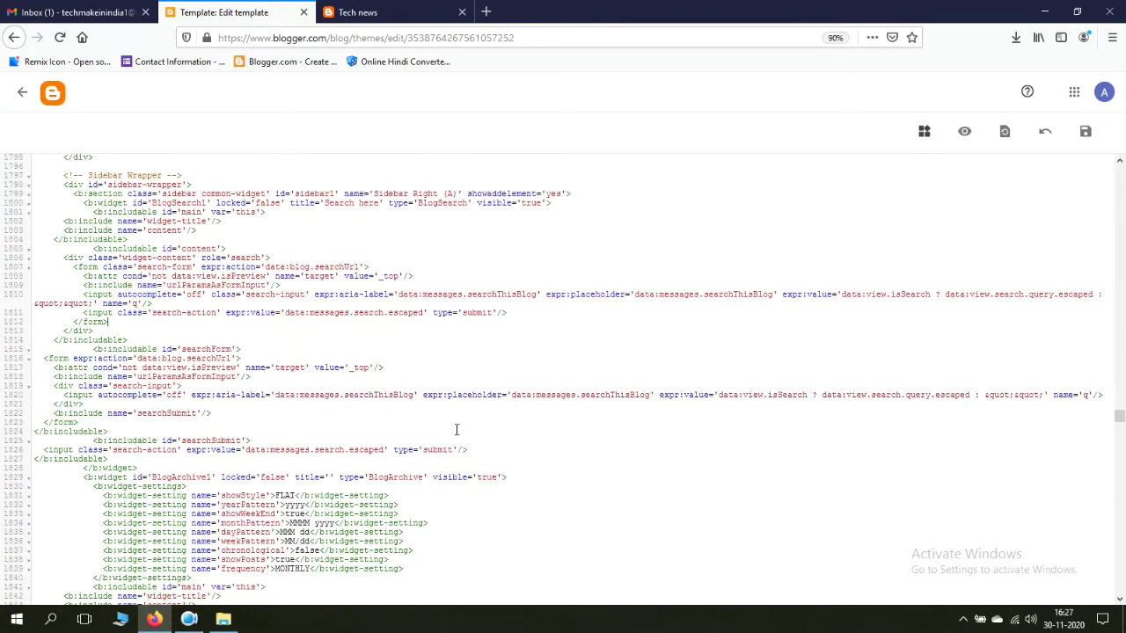
{"action": "scroll", "coordinate": [392, 390], "scroll_direction": "down", "scroll_amount": 1}
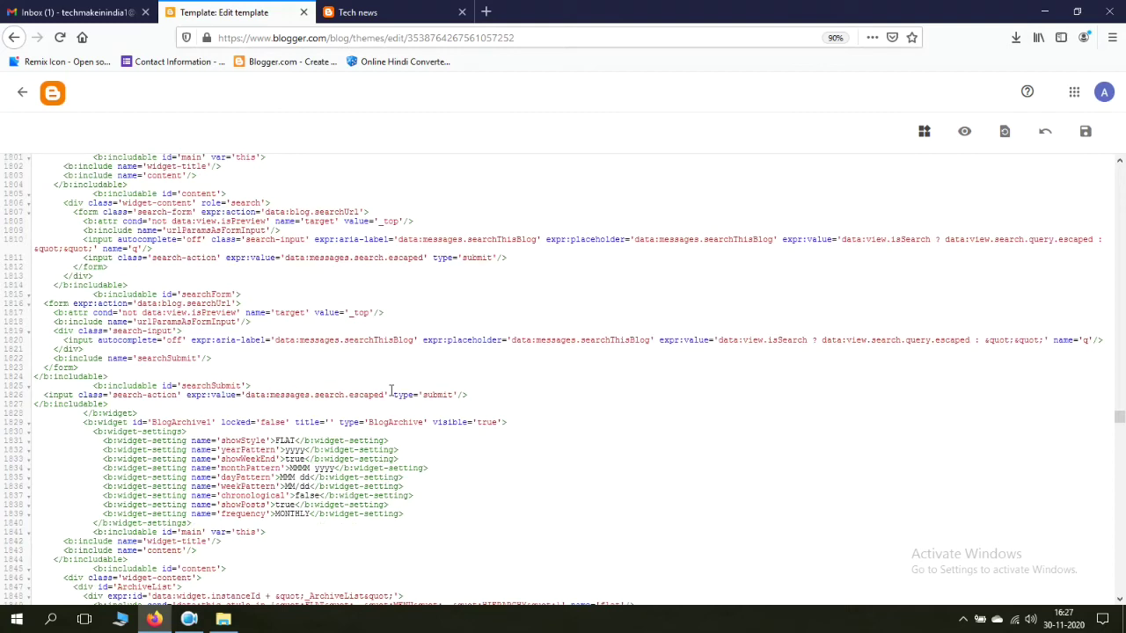
{"action": "scroll", "coordinate": [388, 392], "scroll_direction": "down", "scroll_amount": 1}
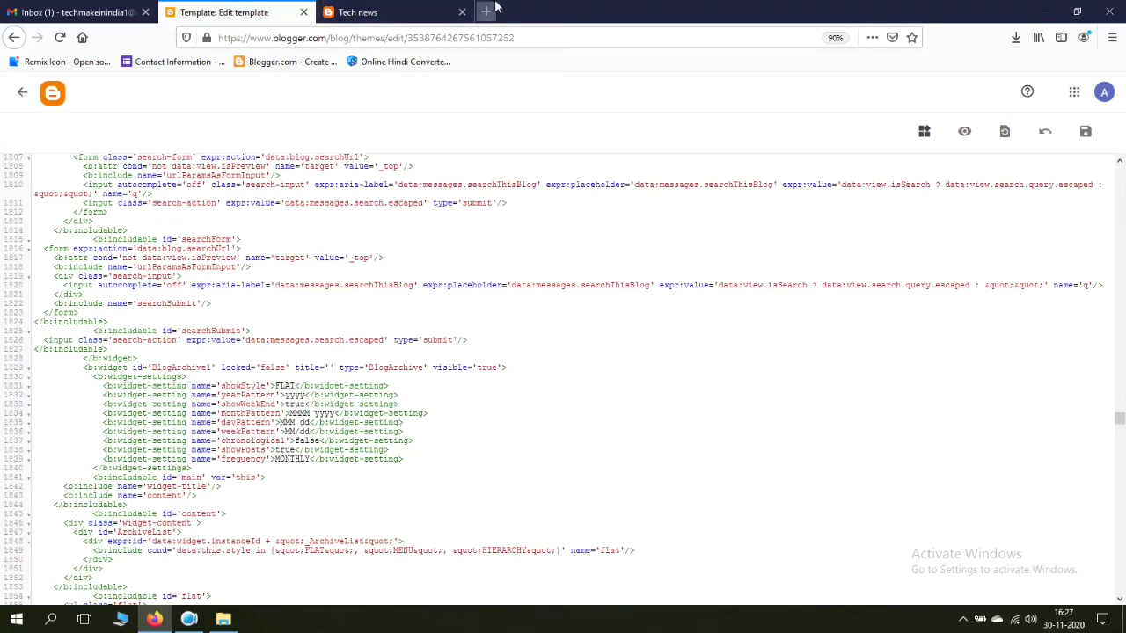
{"action": "left_click", "coordinate": [391, 13]}
{"action": "scroll", "coordinate": [648, 291], "scroll_direction": "down", "scroll_amount": 2}
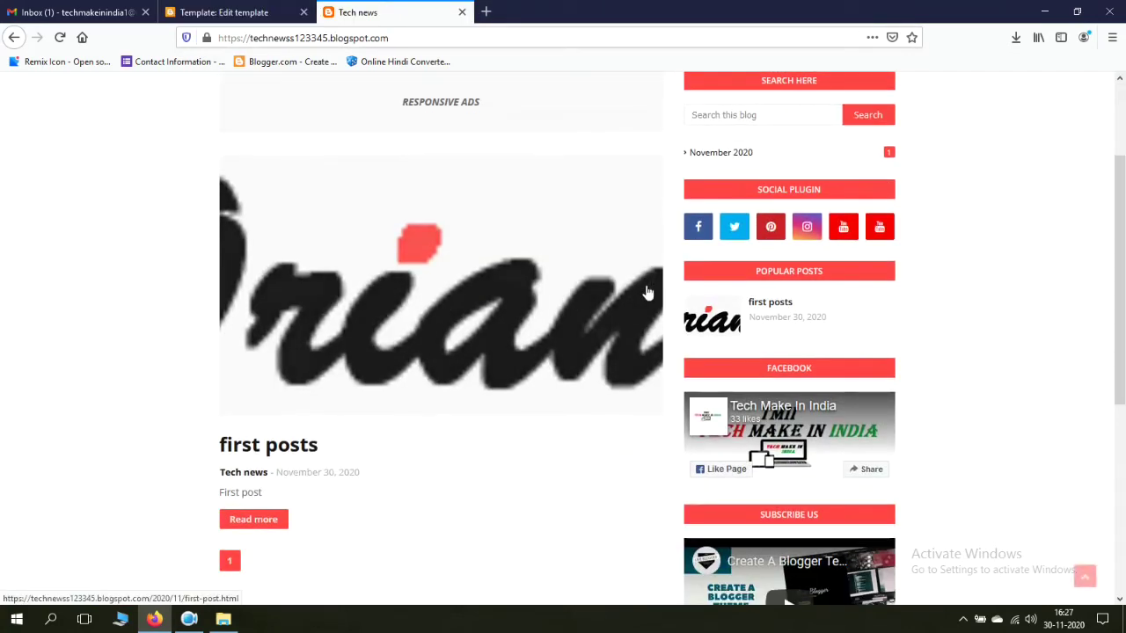
{"action": "scroll", "coordinate": [648, 291], "scroll_direction": "up", "scroll_amount": 1}
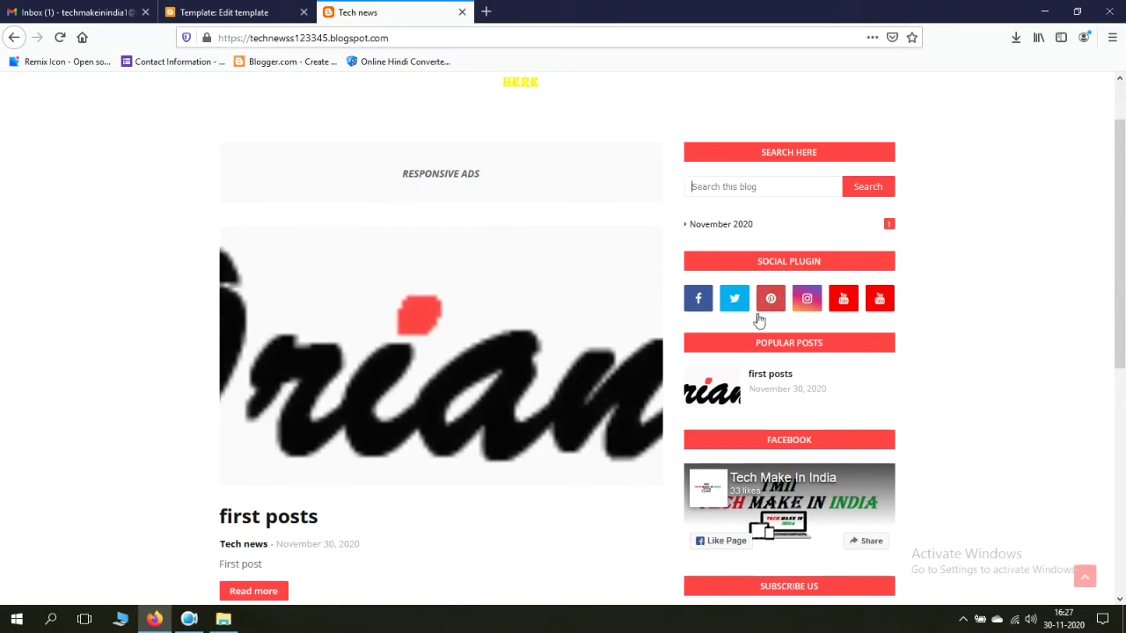
{"action": "left_click_drag", "start_coordinate": [754, 352], "coordinate": [828, 351]}
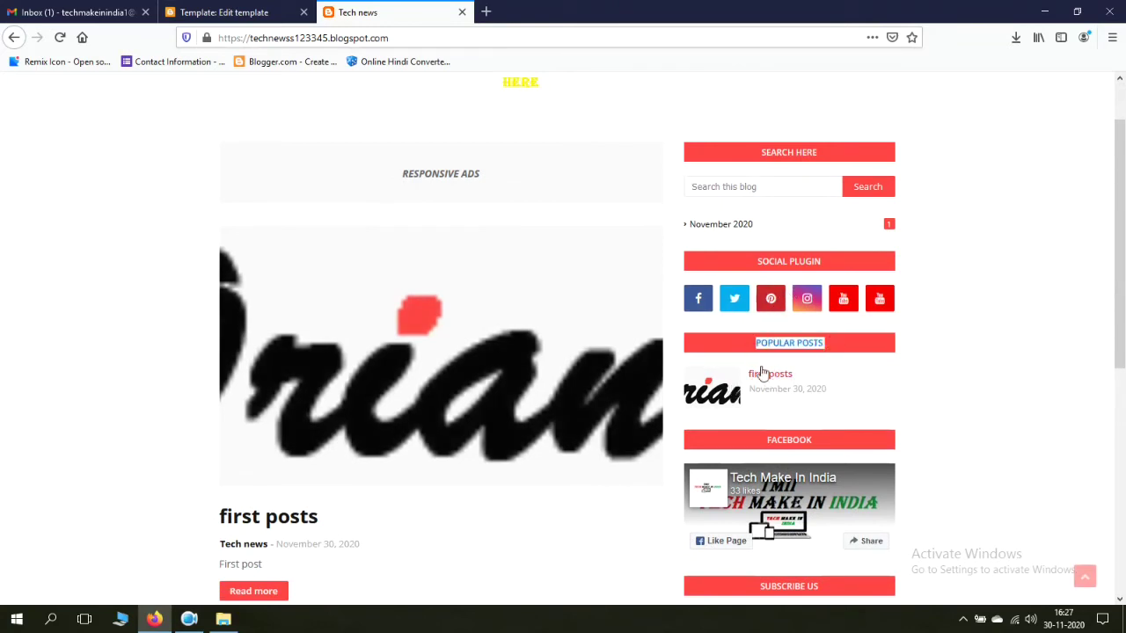
{"action": "left_click", "coordinate": [923, 352]}
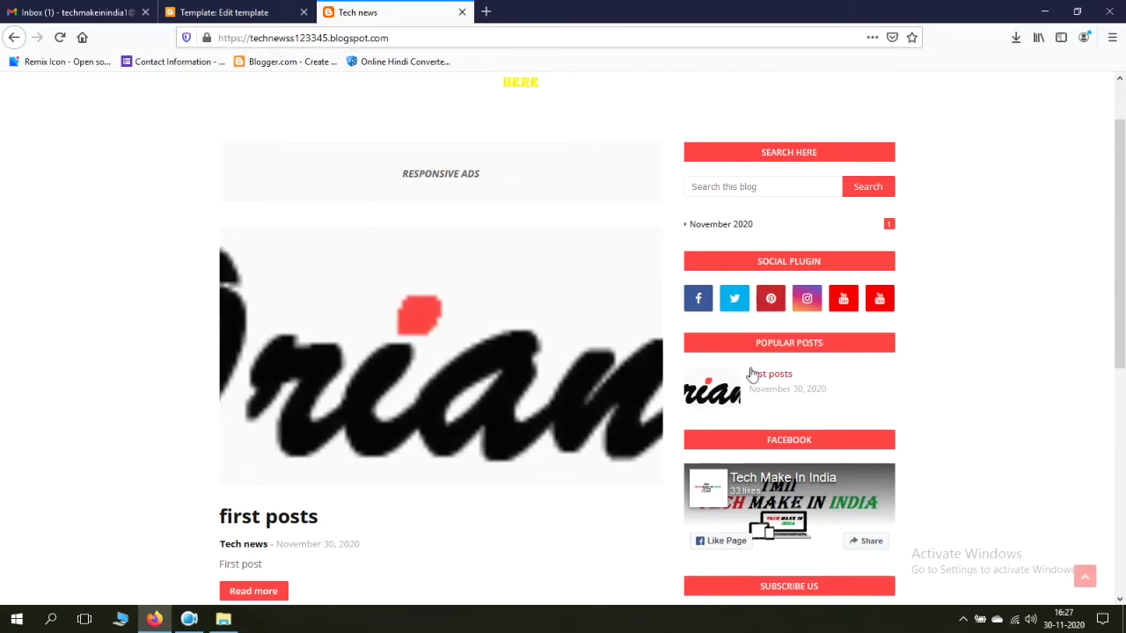
{"action": "scroll", "coordinate": [750, 352], "scroll_direction": "down", "scroll_amount": 3}
{"action": "scroll", "coordinate": [817, 292], "scroll_direction": "down", "scroll_amount": 3}
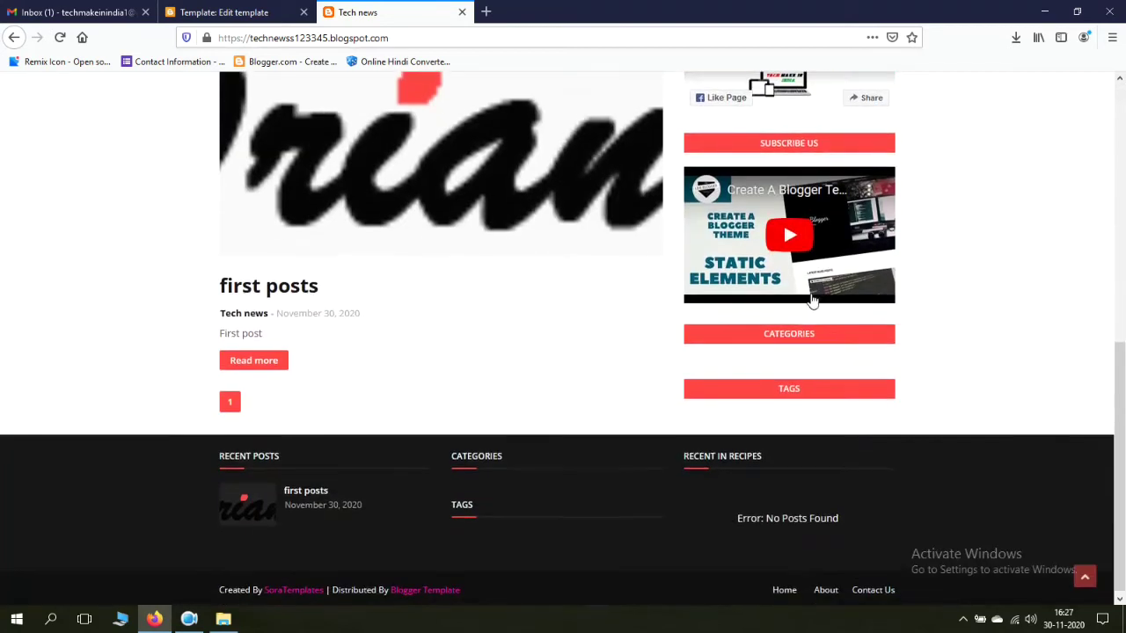
{"action": "left_click", "coordinate": [845, 326]}
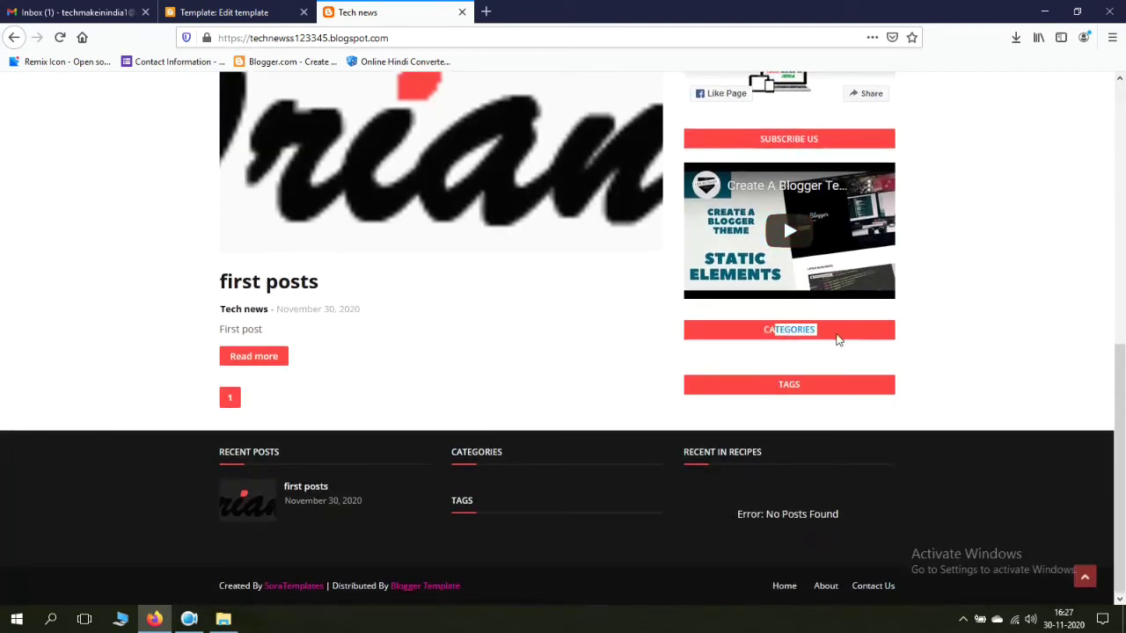
{"action": "left_click", "coordinate": [768, 384]}
{"action": "left_click", "coordinate": [856, 384]}
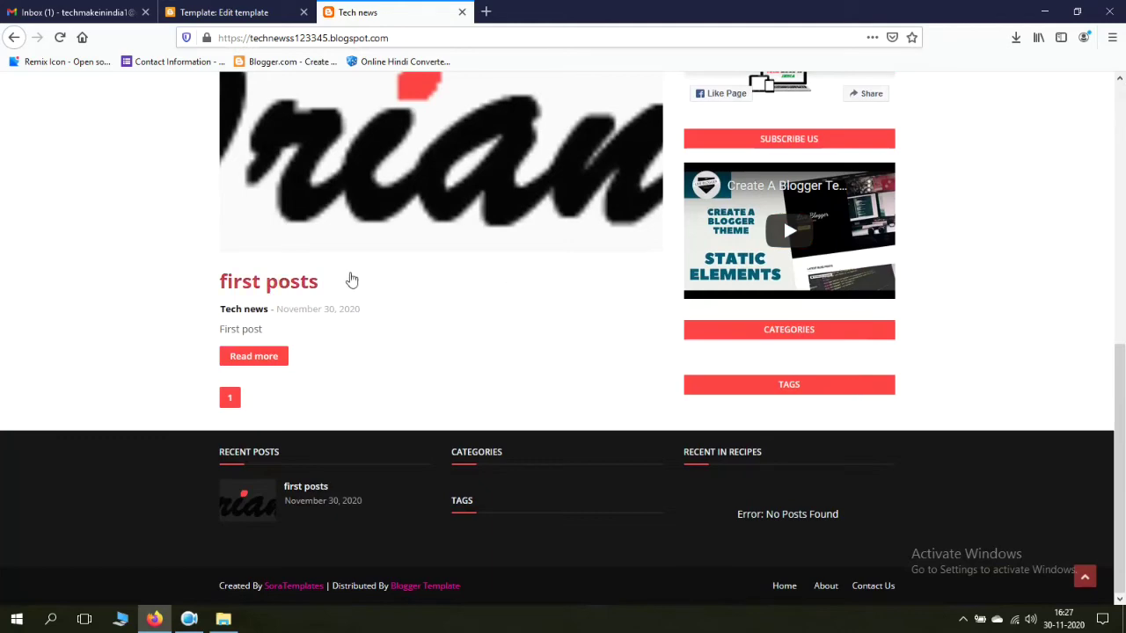
{"action": "left_click", "coordinate": [251, 11]}
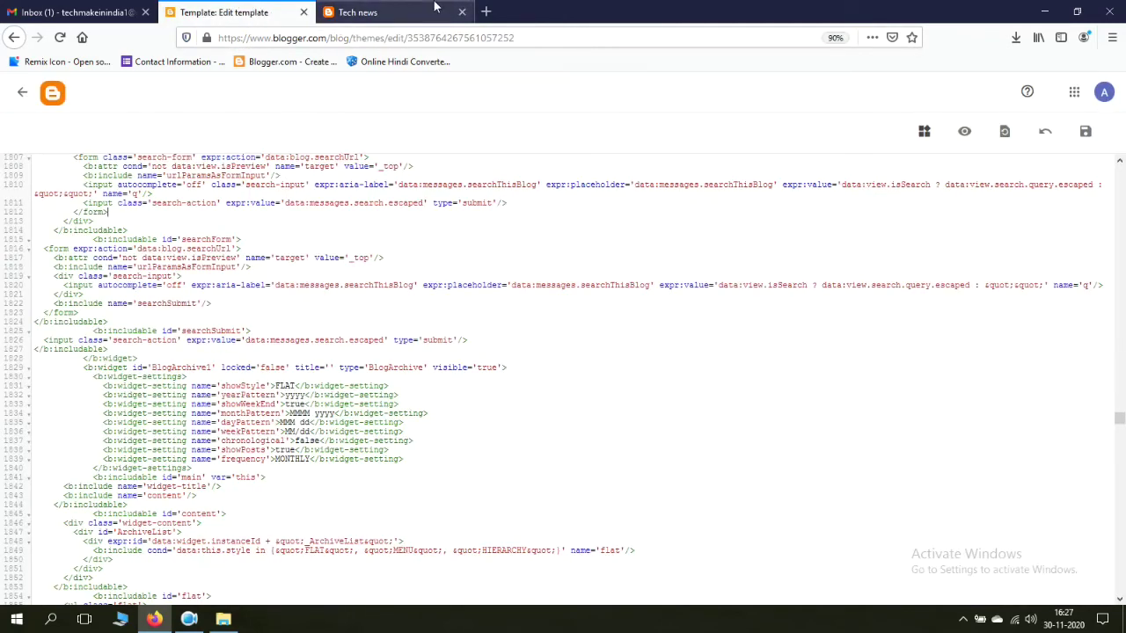
Step: Exit the template editor, discarding the unsaved template changes
{"action": "left_click", "coordinate": [435, 7]}
{"action": "left_click", "coordinate": [229, 12]}
{"action": "left_click", "coordinate": [22, 91]}
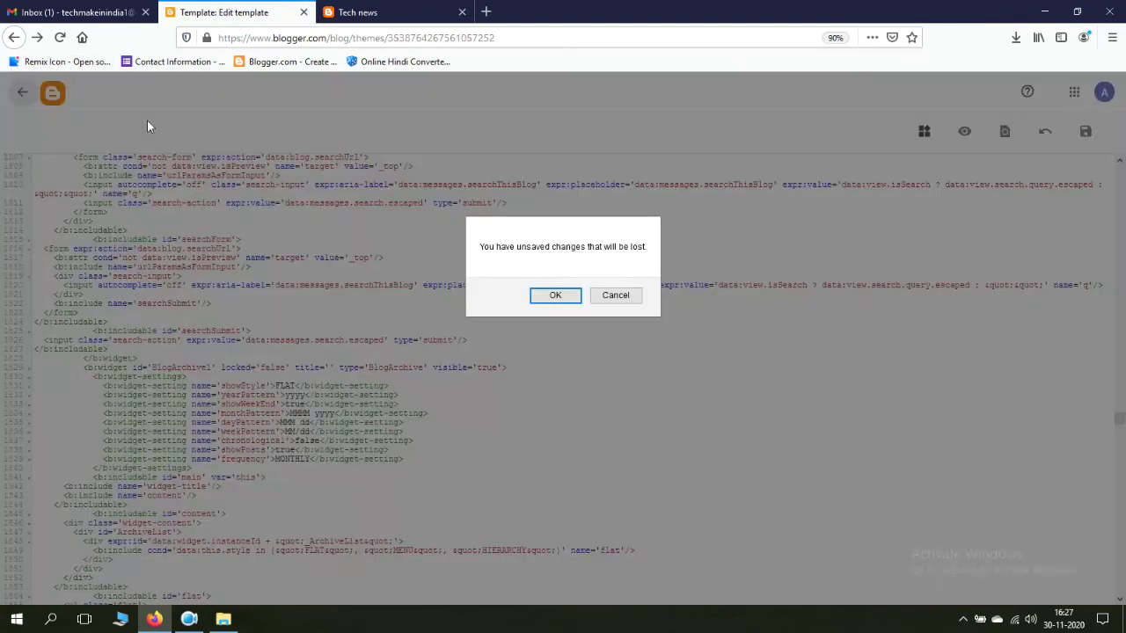
{"action": "left_click", "coordinate": [556, 292]}
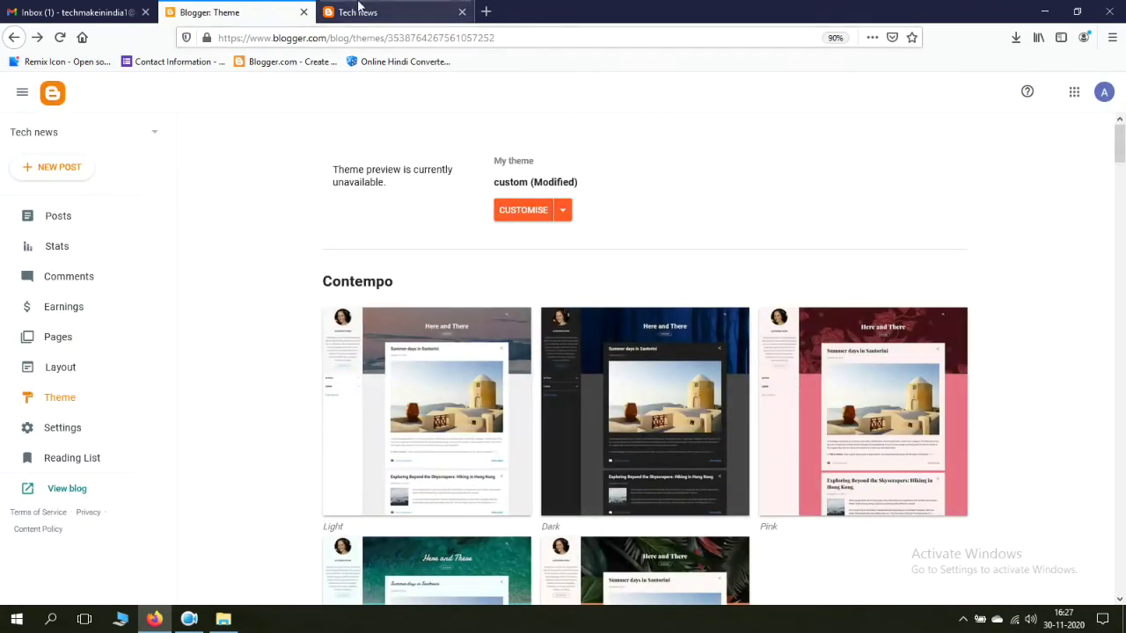
Step: Look over the live blog's header menu, then open the Tech news Layout page
{"action": "left_click", "coordinate": [364, 8]}
{"action": "scroll", "coordinate": [483, 279], "scroll_direction": "up", "scroll_amount": 5}
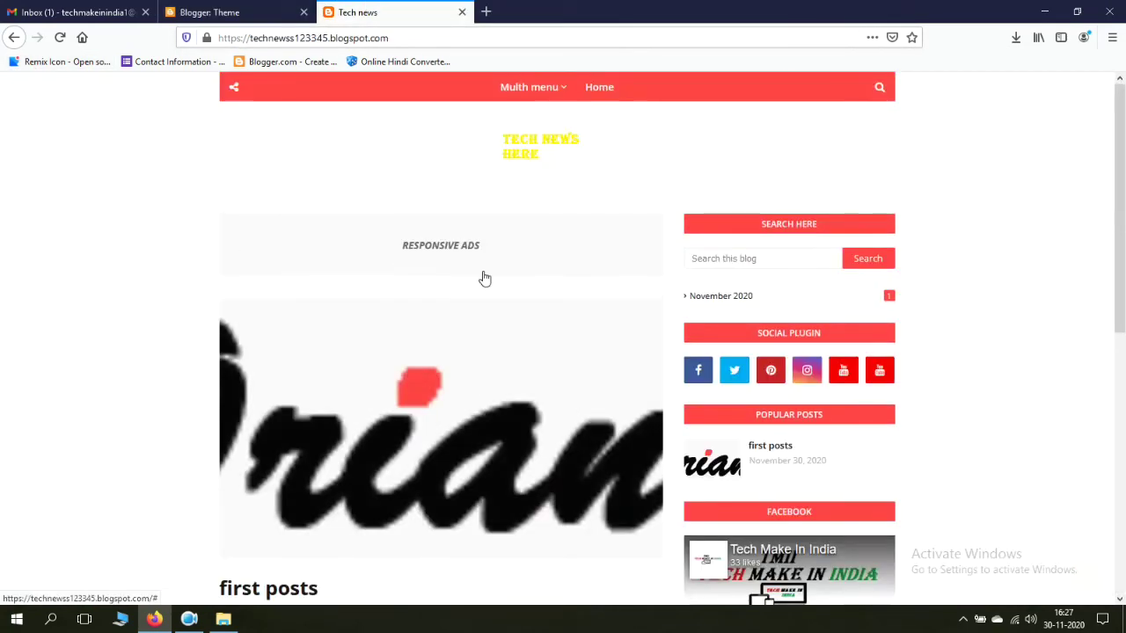
{"action": "mouse_move", "coordinate": [540, 93]}
{"action": "mouse_move", "coordinate": [558, 117]}
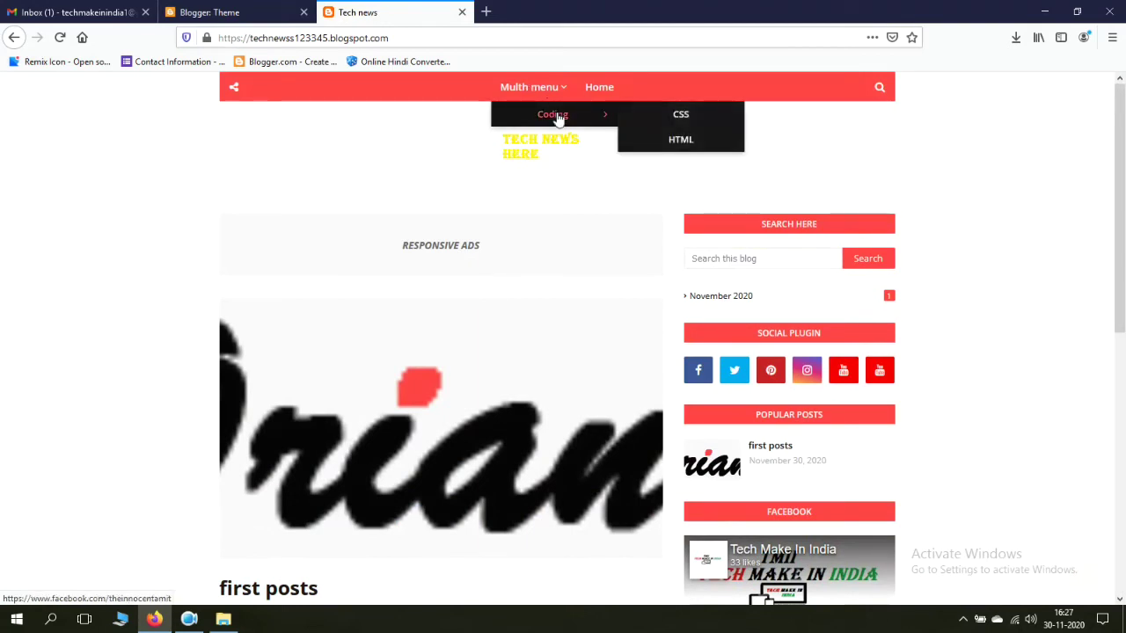
{"action": "left_click", "coordinate": [231, 12]}
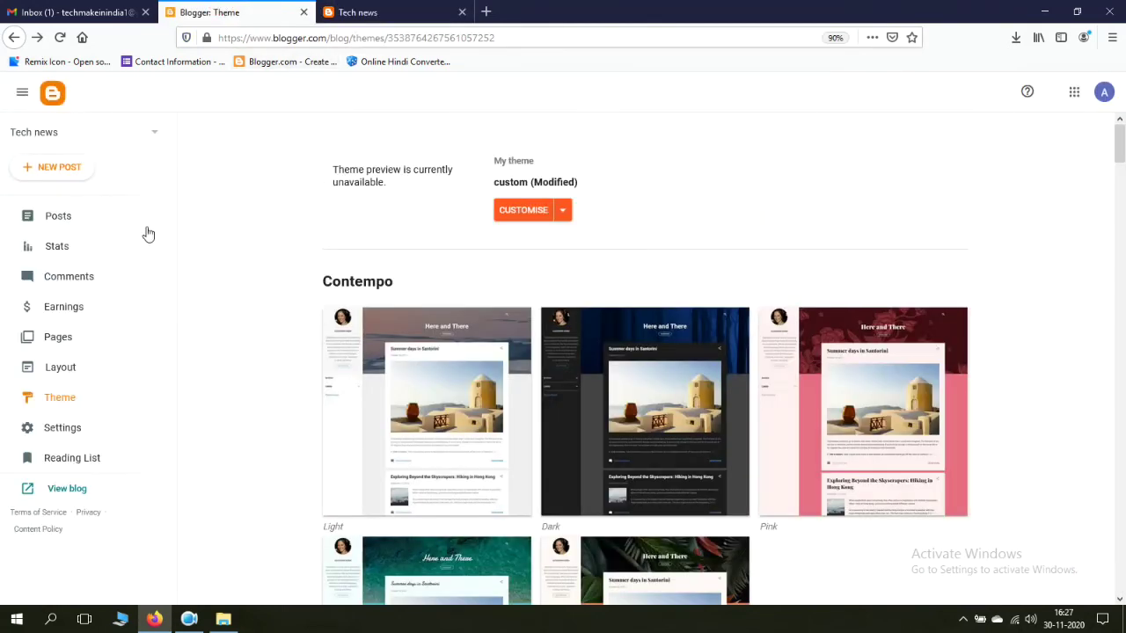
{"action": "left_click", "coordinate": [73, 366]}
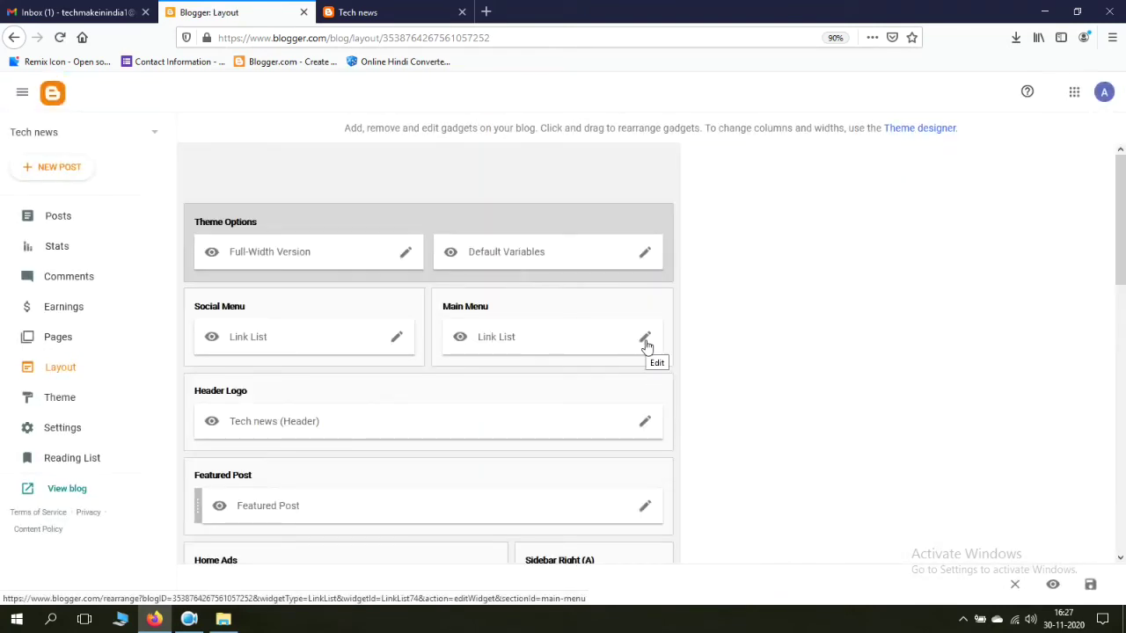
Step: Add a 'Hacking tips' link with URL '#' to the Main Menu link list
{"action": "left_click", "coordinate": [646, 343]}
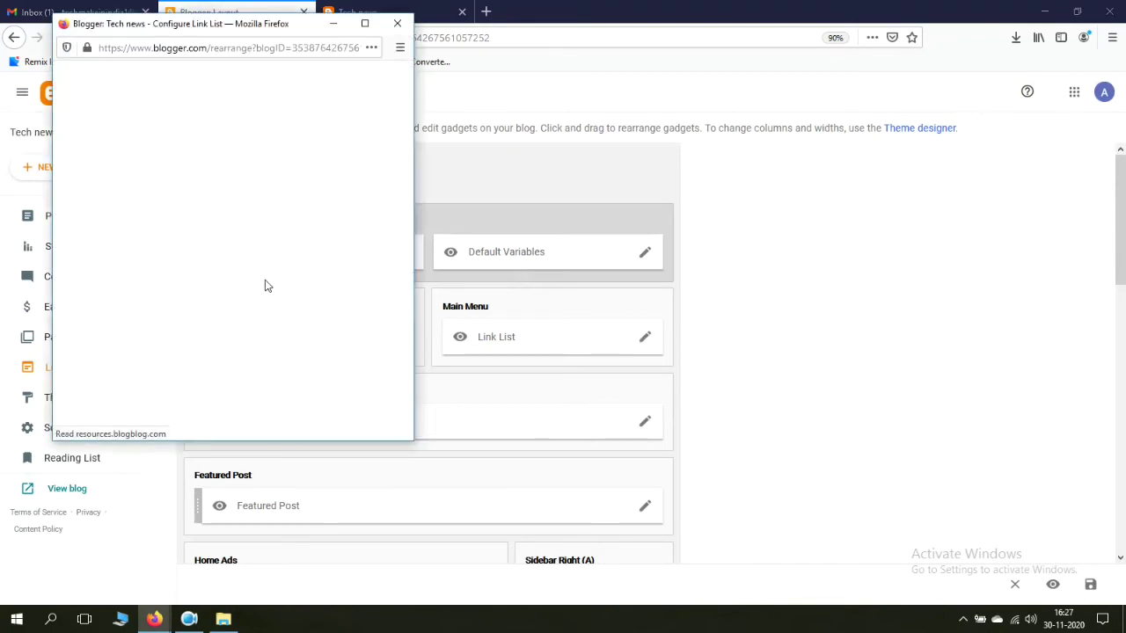
{"action": "left_click", "coordinate": [221, 293]}
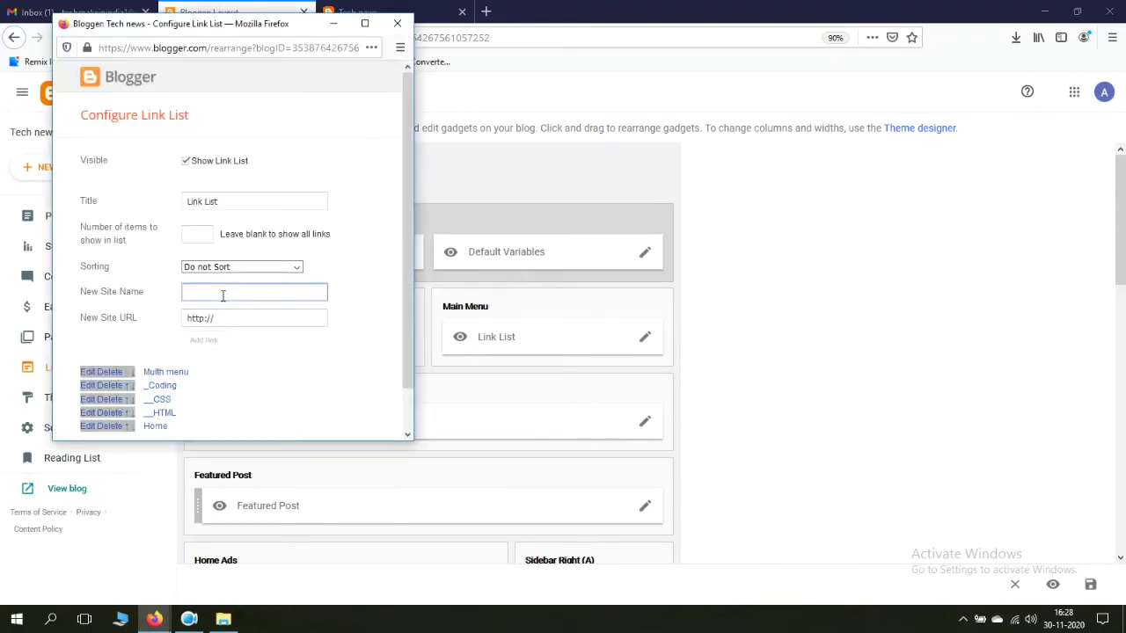
{"action": "type", "text": "Hacking tips"}
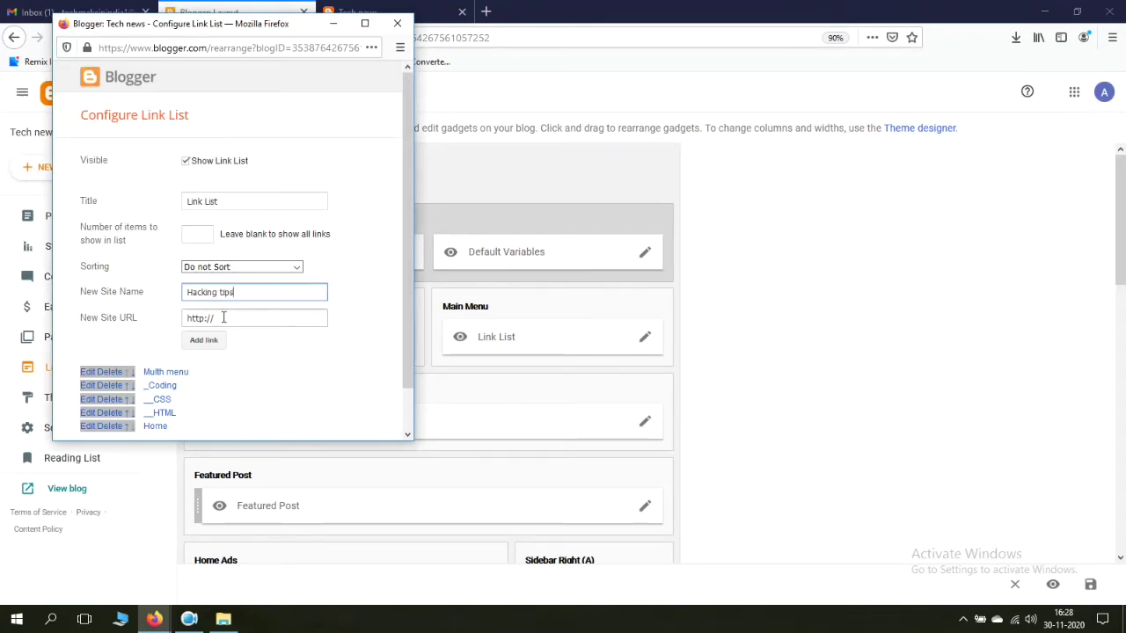
{"action": "key", "text": "Tab"}
{"action": "type", "text": "#"}
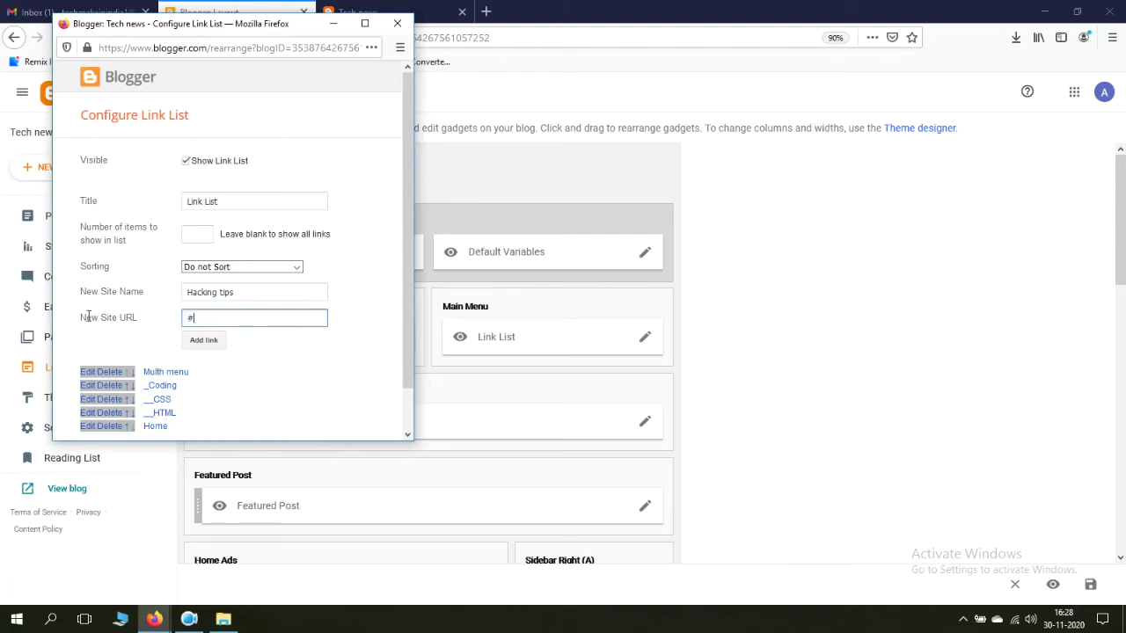
{"action": "left_click", "coordinate": [203, 341]}
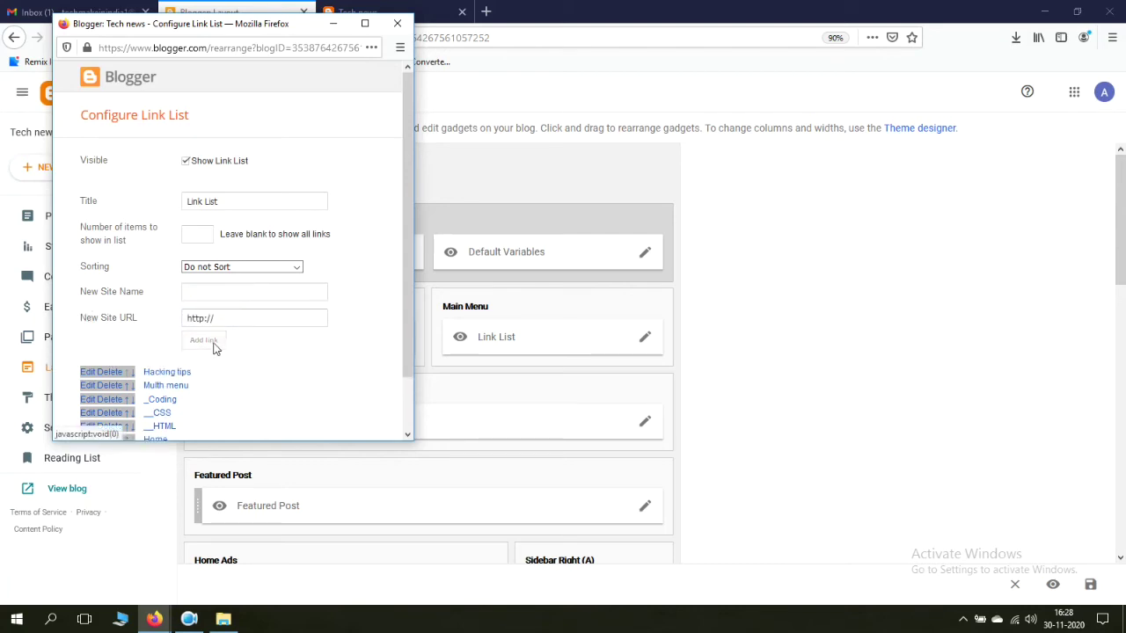
Step: Reorder the links to _Coding, Multh menu, Hacking tips, __CSS, __HTML, Home
{"action": "scroll", "coordinate": [222, 347], "scroll_direction": "down", "scroll_amount": 1}
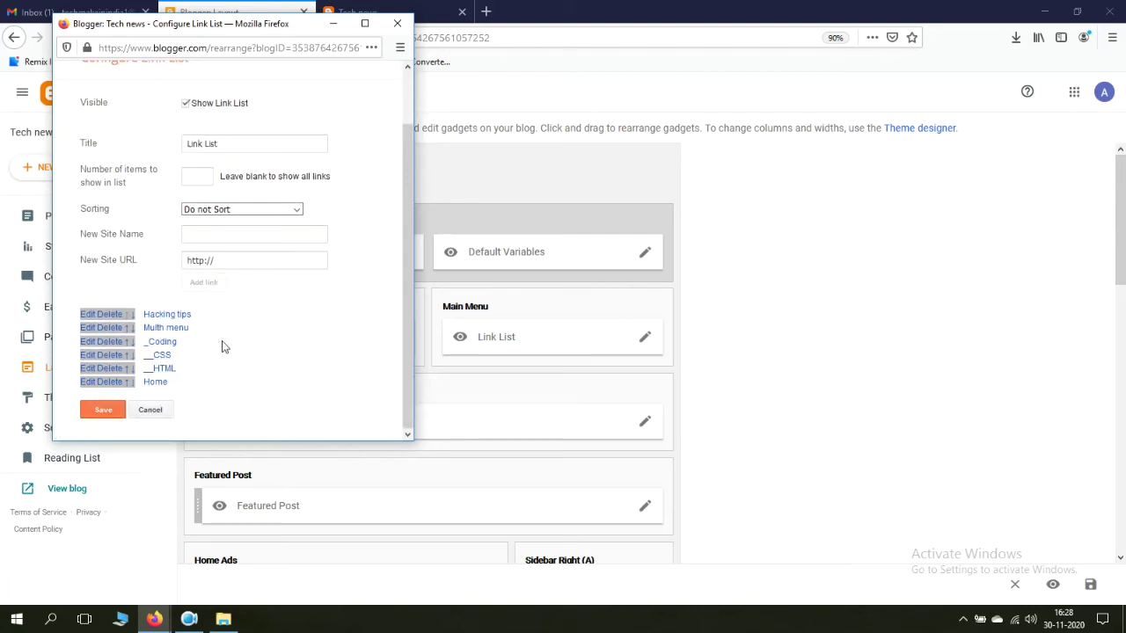
{"action": "left_click", "coordinate": [132, 322]}
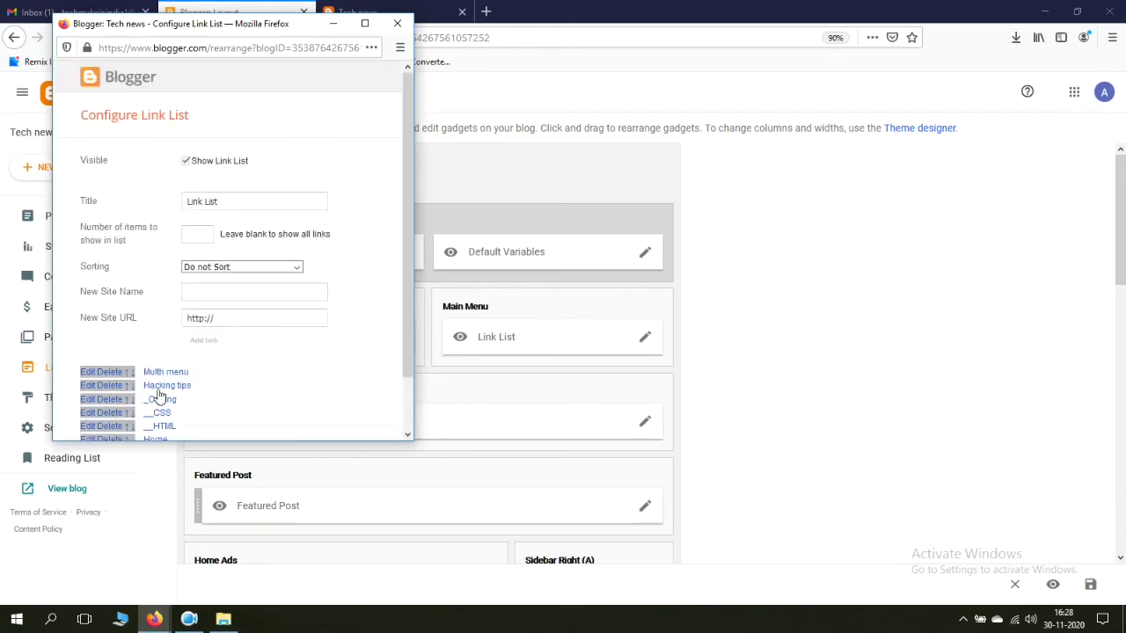
{"action": "left_click", "coordinate": [131, 390]}
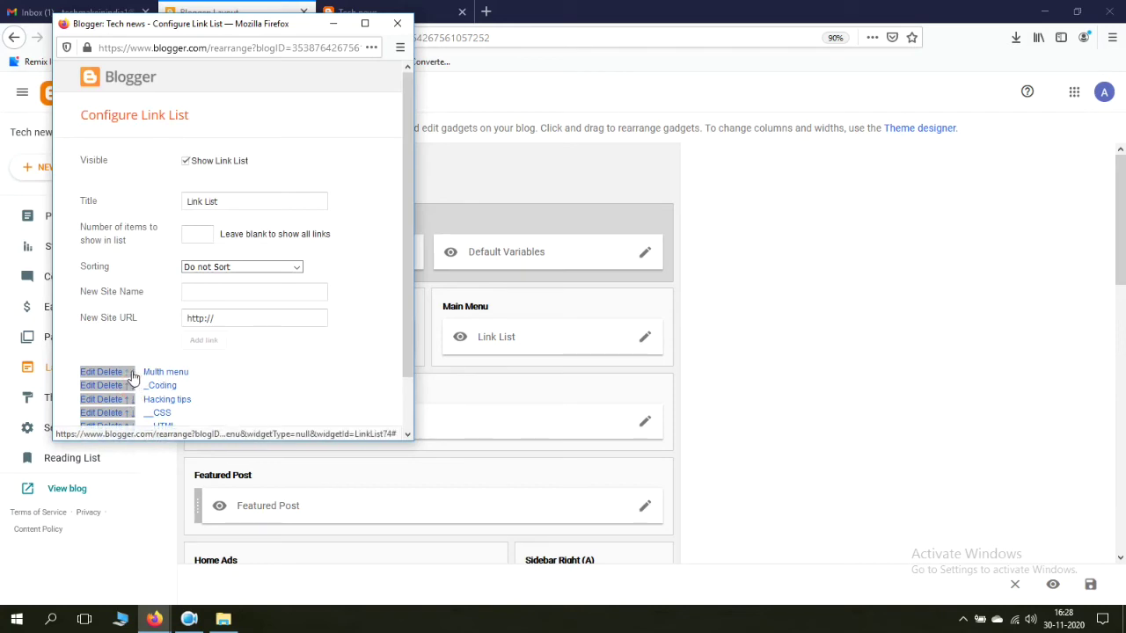
{"action": "left_click", "coordinate": [131, 372]}
{"action": "scroll", "coordinate": [132, 377], "scroll_direction": "down", "scroll_amount": 2}
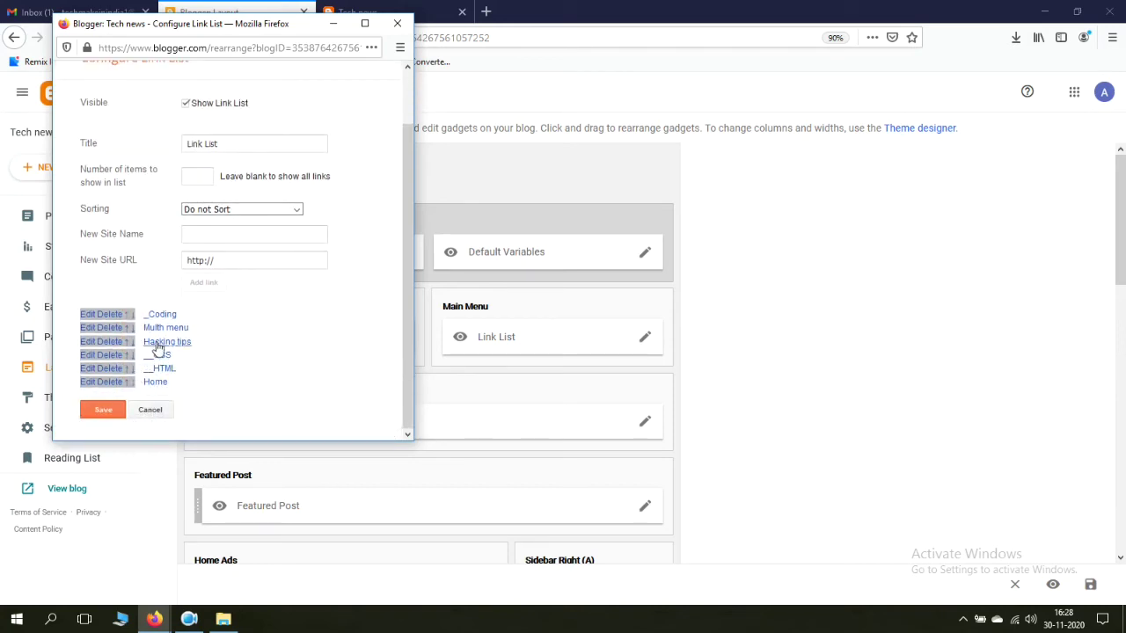
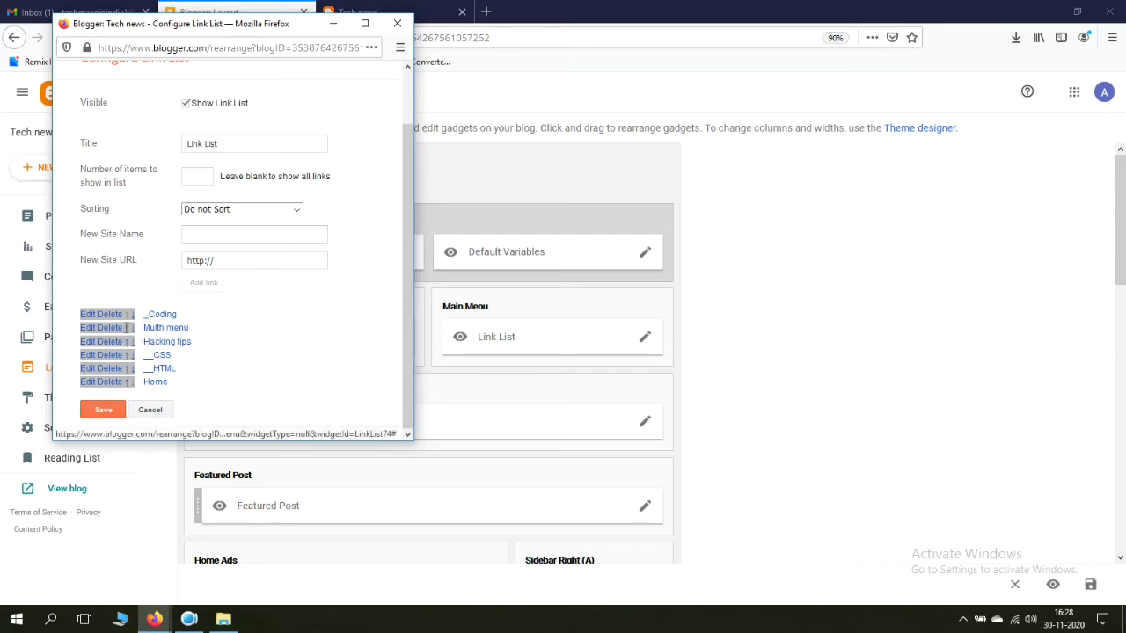
Step: Reorder the Main Menu links so Multh menu is first and Hacking tips sits below HTML
{"action": "left_click", "coordinate": [126, 328]}
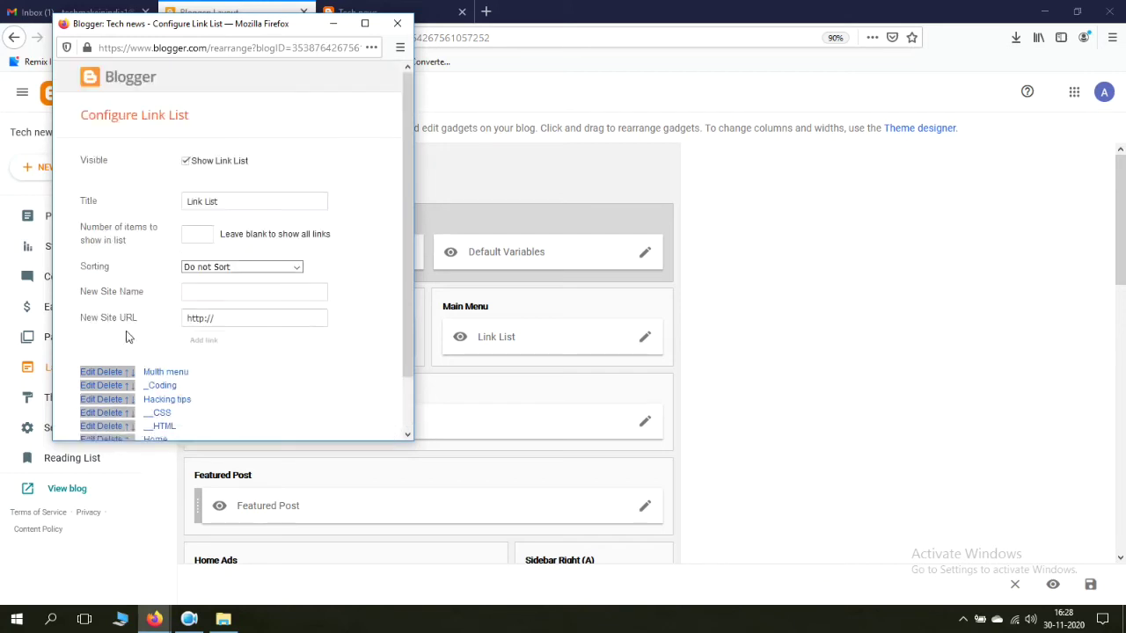
{"action": "left_click", "coordinate": [133, 401]}
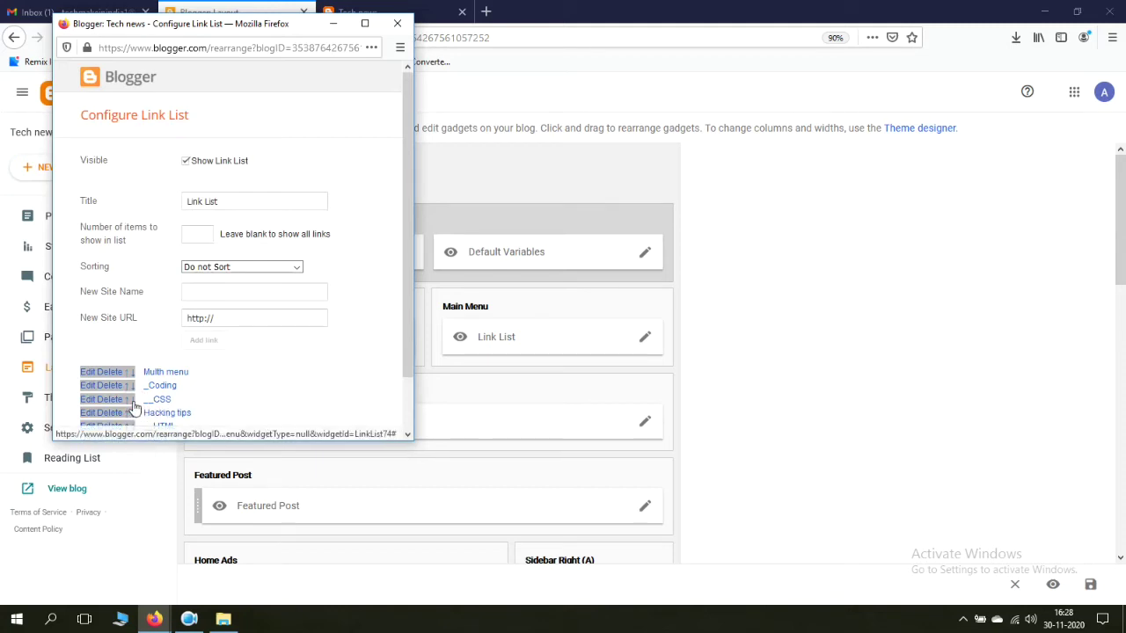
{"action": "scroll", "coordinate": [138, 403], "scroll_direction": "down", "scroll_amount": 1}
{"action": "left_click", "coordinate": [134, 360]}
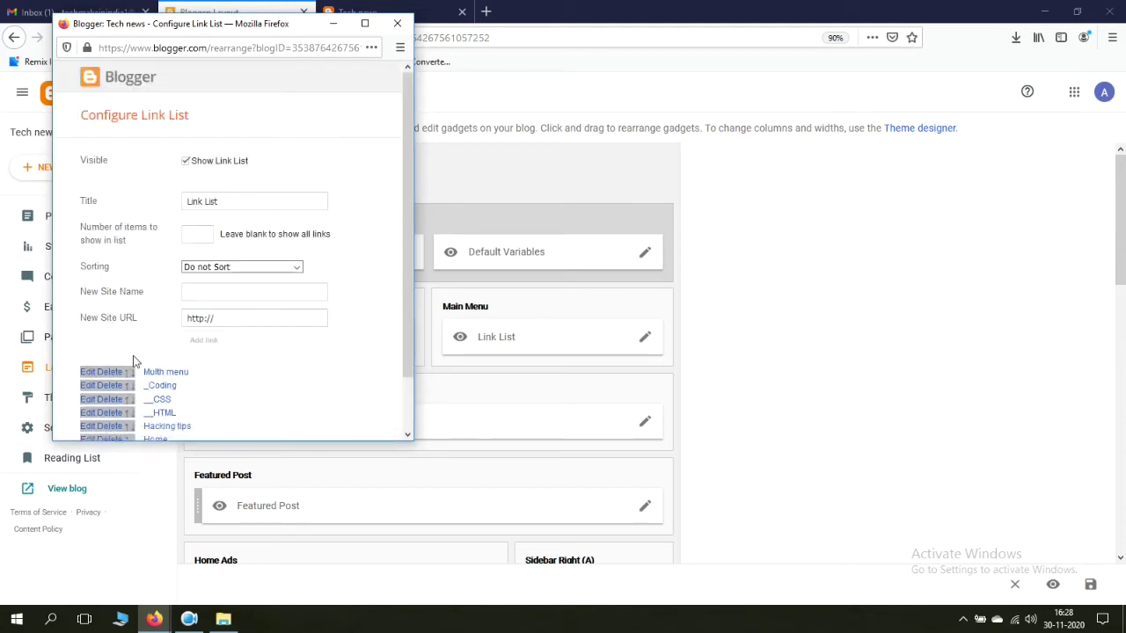
{"action": "scroll", "coordinate": [131, 362], "scroll_direction": "down", "scroll_amount": 1}
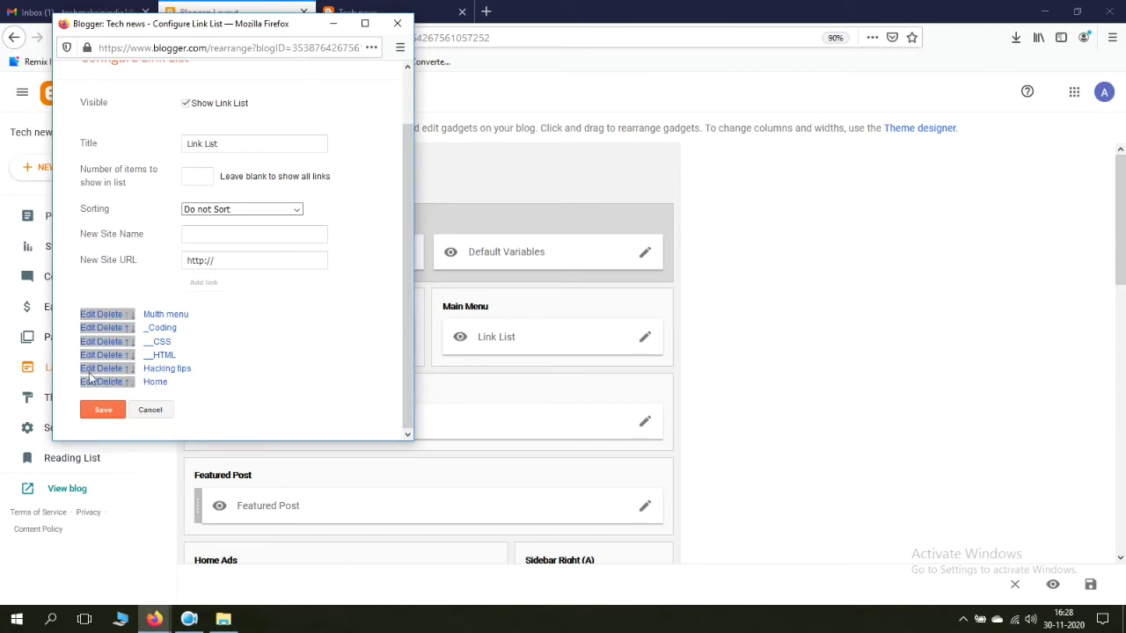
Step: Rename the Hacking tips link to '_Hacking tips' and save the Main Menu link list
{"action": "left_click", "coordinate": [102, 368]}
{"action": "scroll", "coordinate": [159, 409], "scroll_direction": "down", "scroll_amount": 1}
{"action": "left_click", "coordinate": [147, 344]}
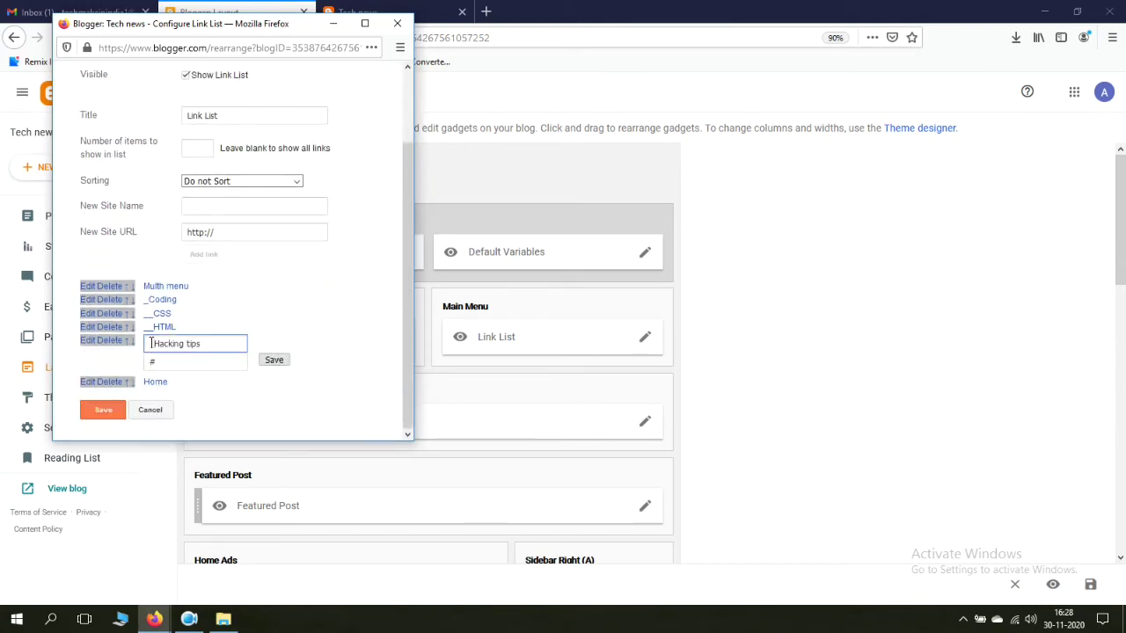
{"action": "left_click", "coordinate": [278, 361]}
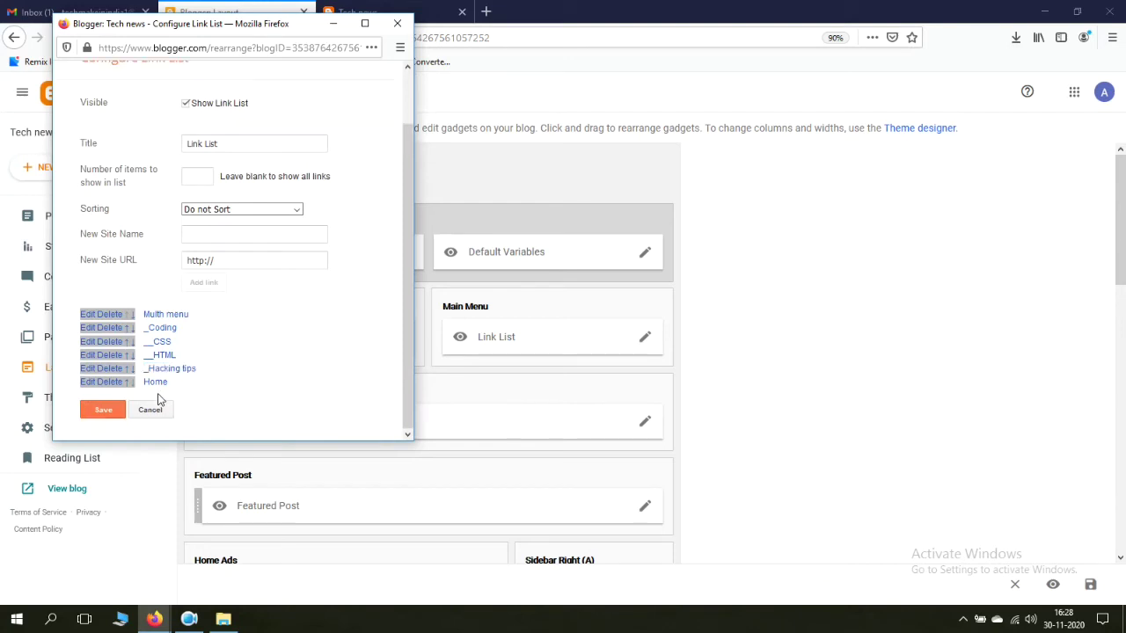
{"action": "left_click", "coordinate": [96, 409]}
Step: Reload the live Tech news blog and check the updated Multh menu
{"action": "left_click", "coordinate": [422, 11]}
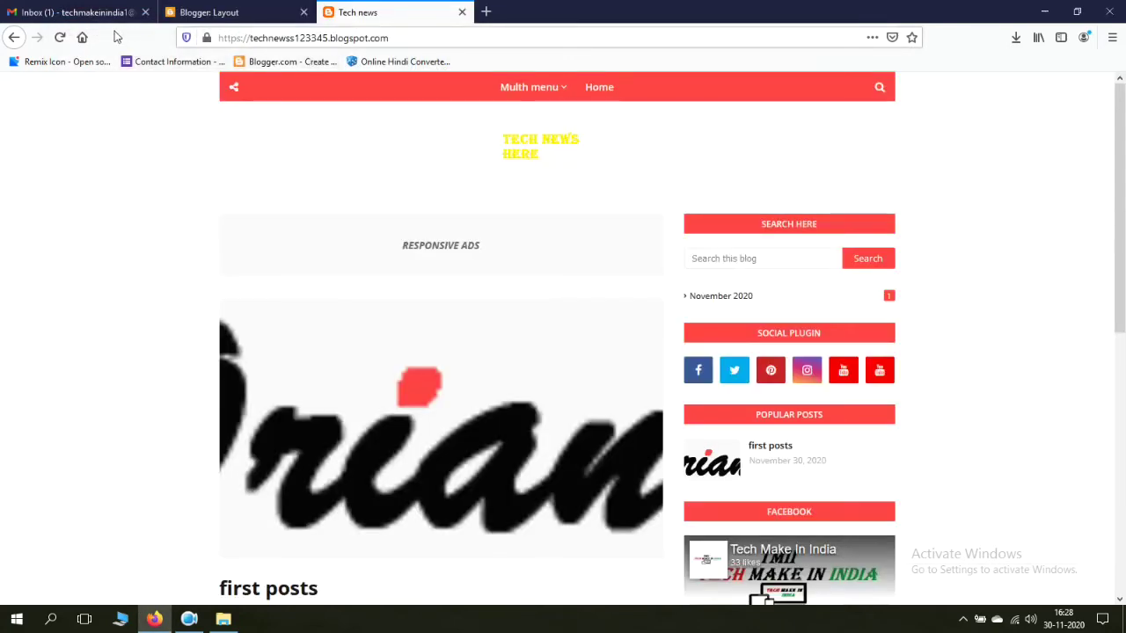
{"action": "left_click", "coordinate": [60, 37]}
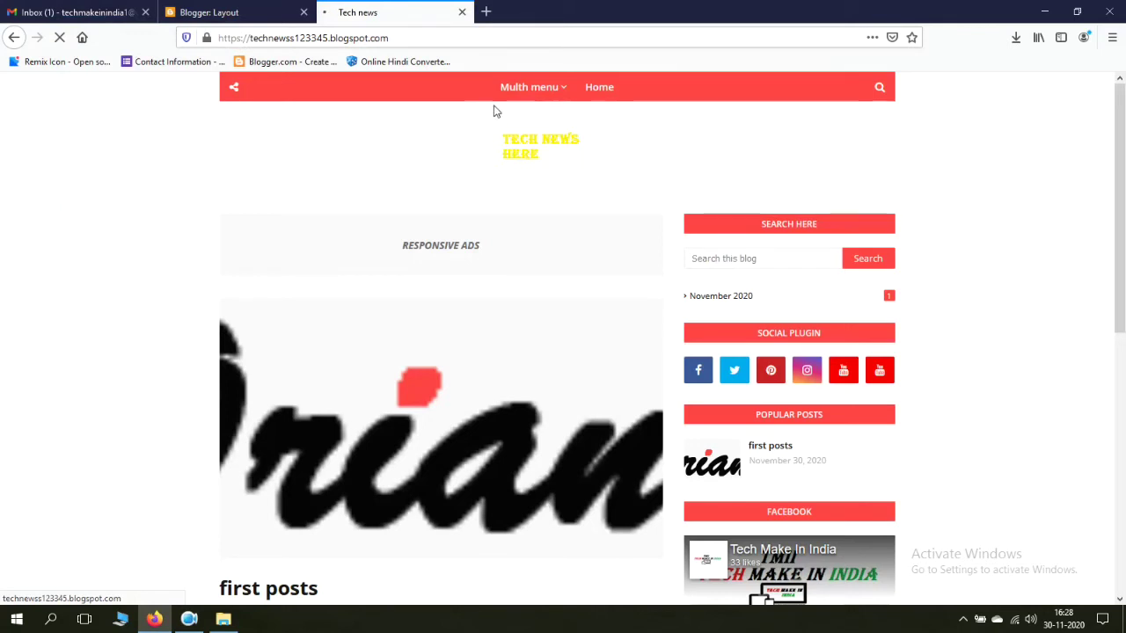
{"action": "mouse_move", "coordinate": [503, 102]}
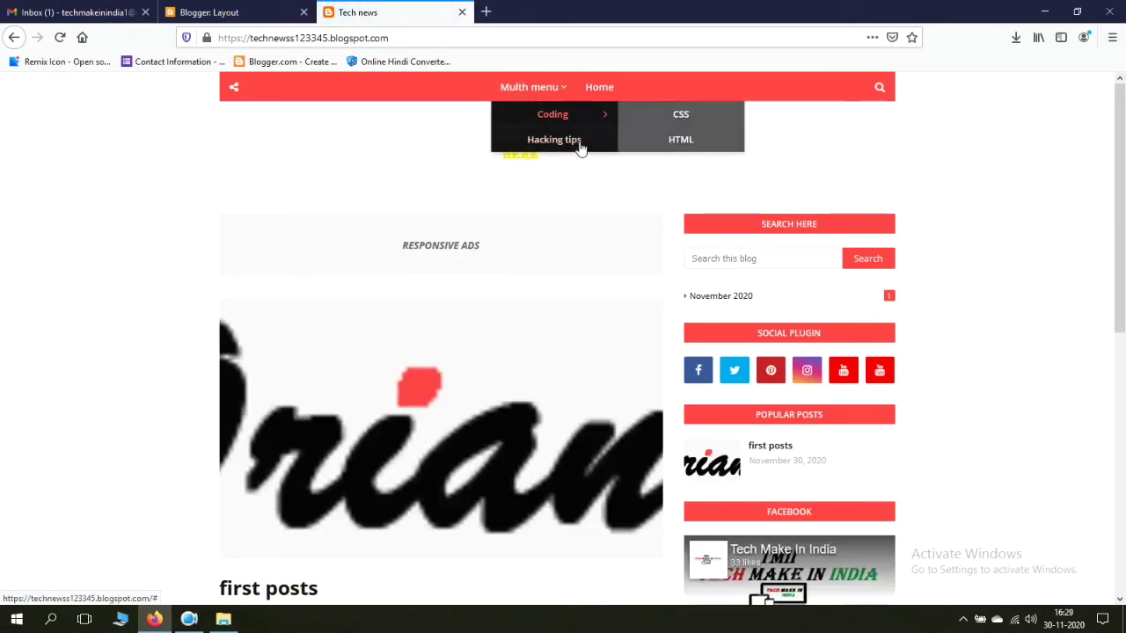
{"action": "left_click", "coordinate": [262, 9]}
{"action": "left_click", "coordinate": [379, 10]}
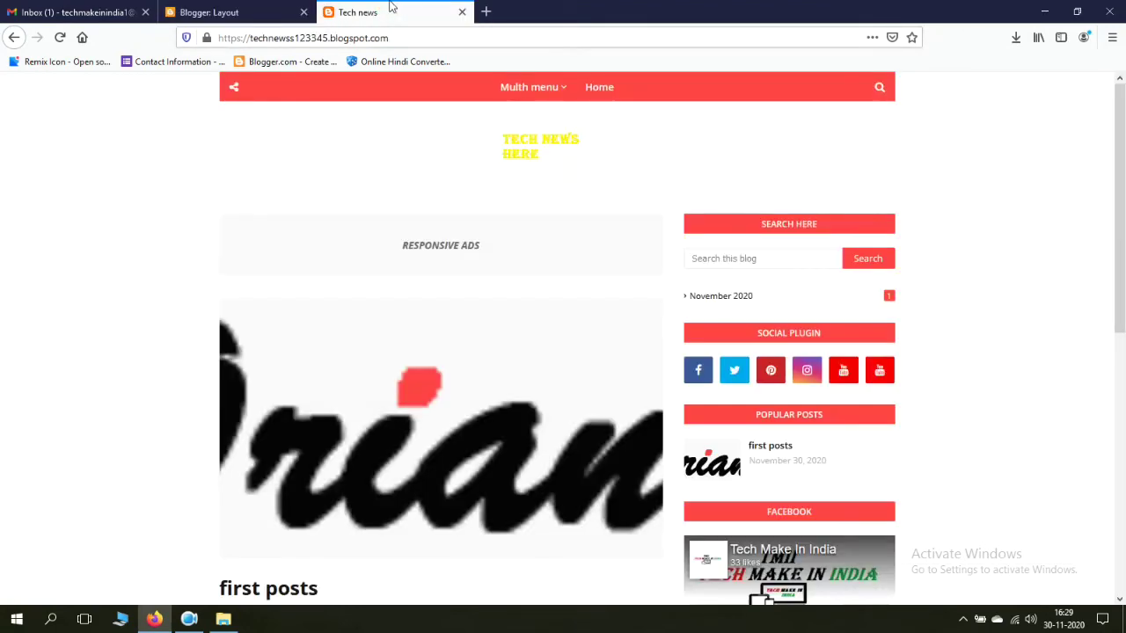
{"action": "scroll", "coordinate": [264, 140], "scroll_direction": "down", "scroll_amount": 2}
{"action": "scroll", "coordinate": [267, 140], "scroll_direction": "down", "scroll_amount": 2}
{"action": "scroll", "coordinate": [291, 176], "scroll_direction": "up", "scroll_amount": 4}
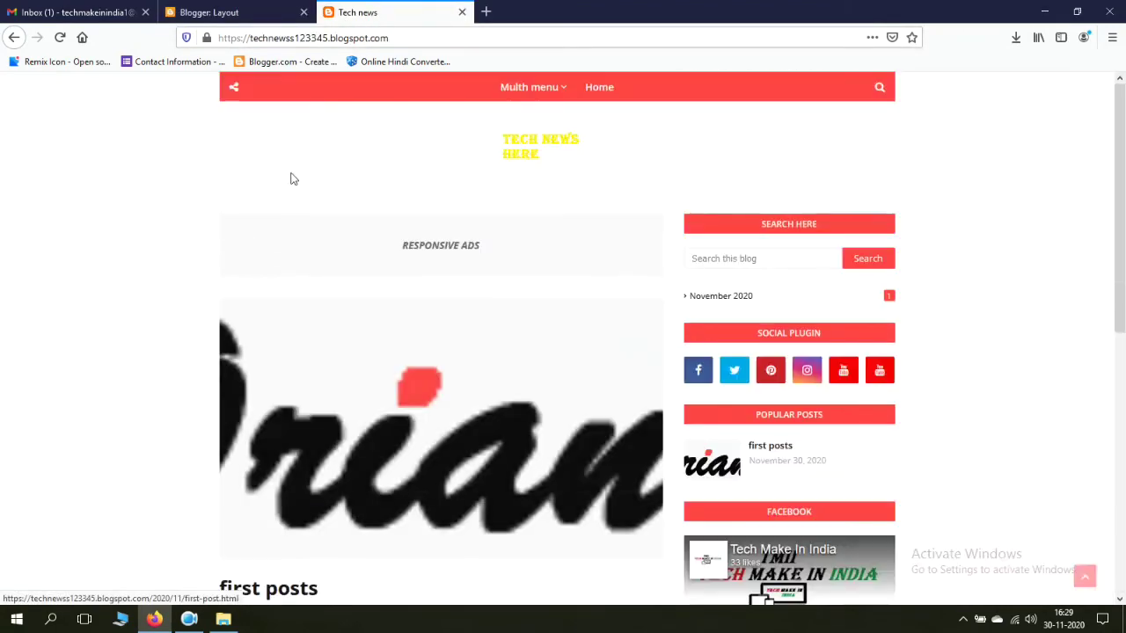
Step: Search the live blog for 'first', then return to the Blogger Layout page
{"action": "left_click", "coordinate": [879, 86]}
{"action": "type", "text": "f"}
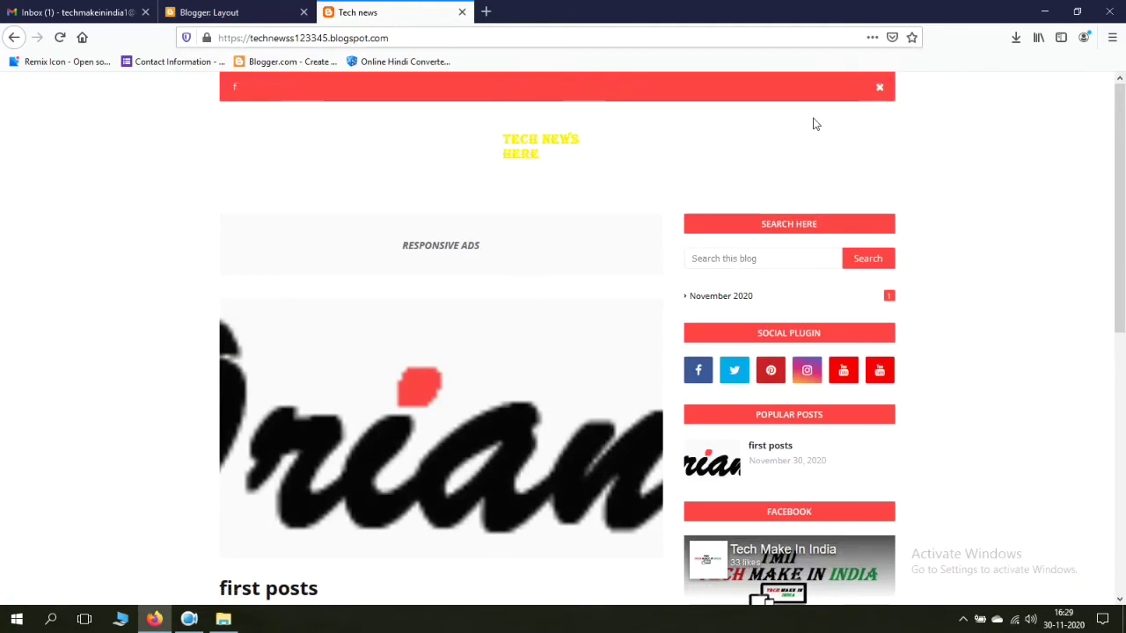
{"action": "type", "text": "irs"}
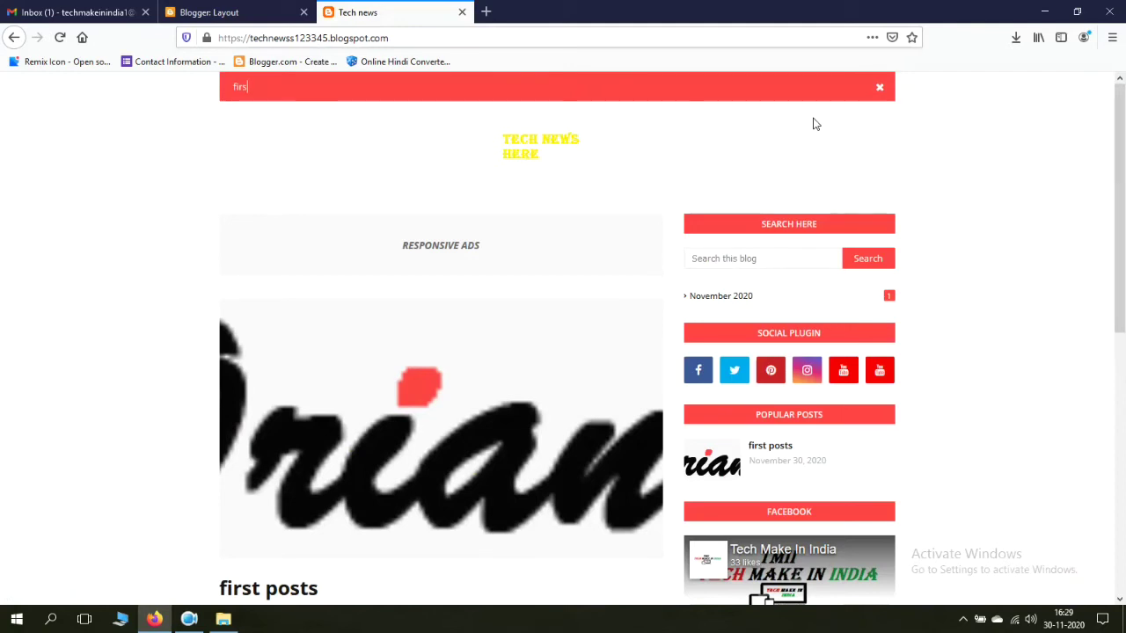
{"action": "type", "text": "t"}
{"action": "key", "text": "Return"}
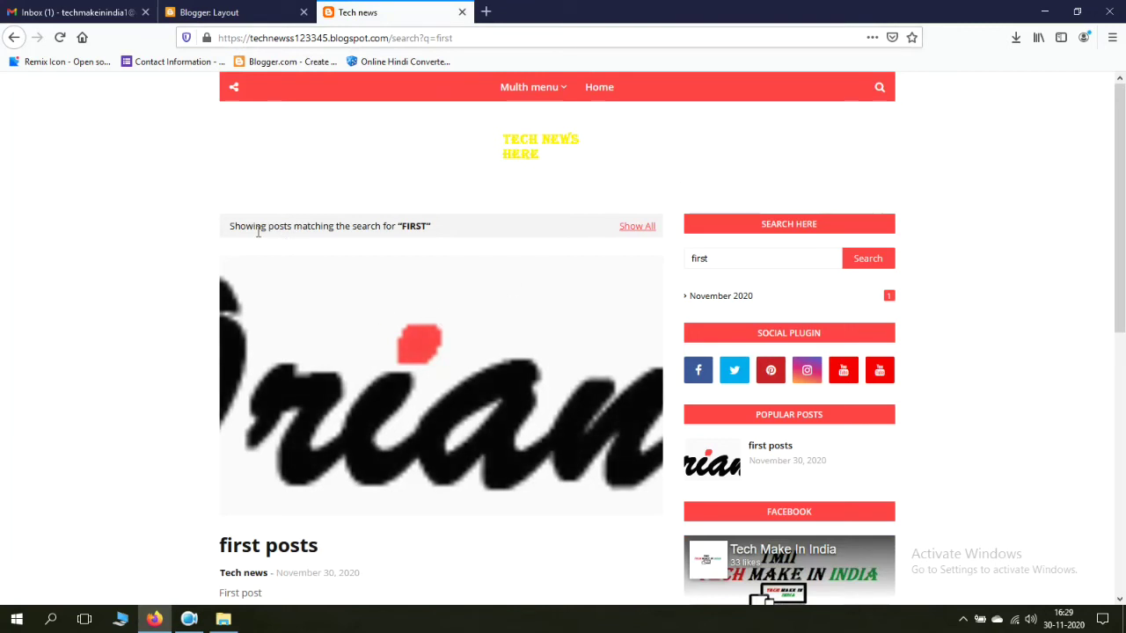
{"action": "left_click_drag", "start_coordinate": [255, 226], "coordinate": [417, 275]}
{"action": "scroll", "coordinate": [276, 384], "scroll_direction": "down", "scroll_amount": 3}
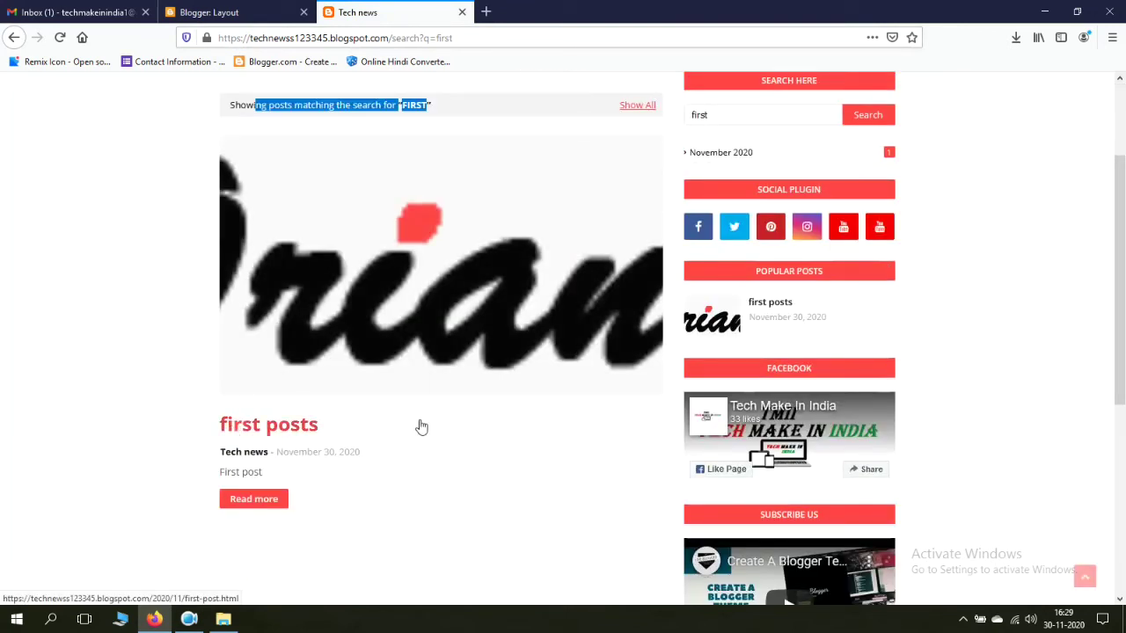
{"action": "left_click", "coordinate": [236, 13]}
{"action": "scroll", "coordinate": [466, 293], "scroll_direction": "down", "scroll_amount": 5}
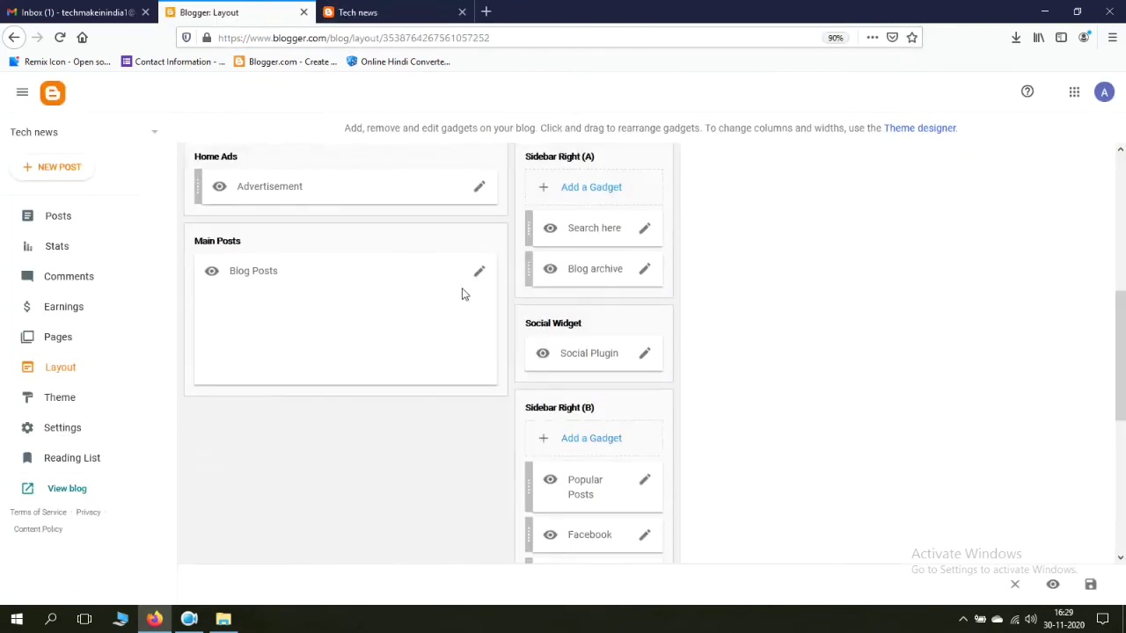
{"action": "scroll", "coordinate": [466, 293], "scroll_direction": "up", "scroll_amount": 5}
{"action": "scroll", "coordinate": [475, 281], "scroll_direction": "down", "scroll_amount": 8}
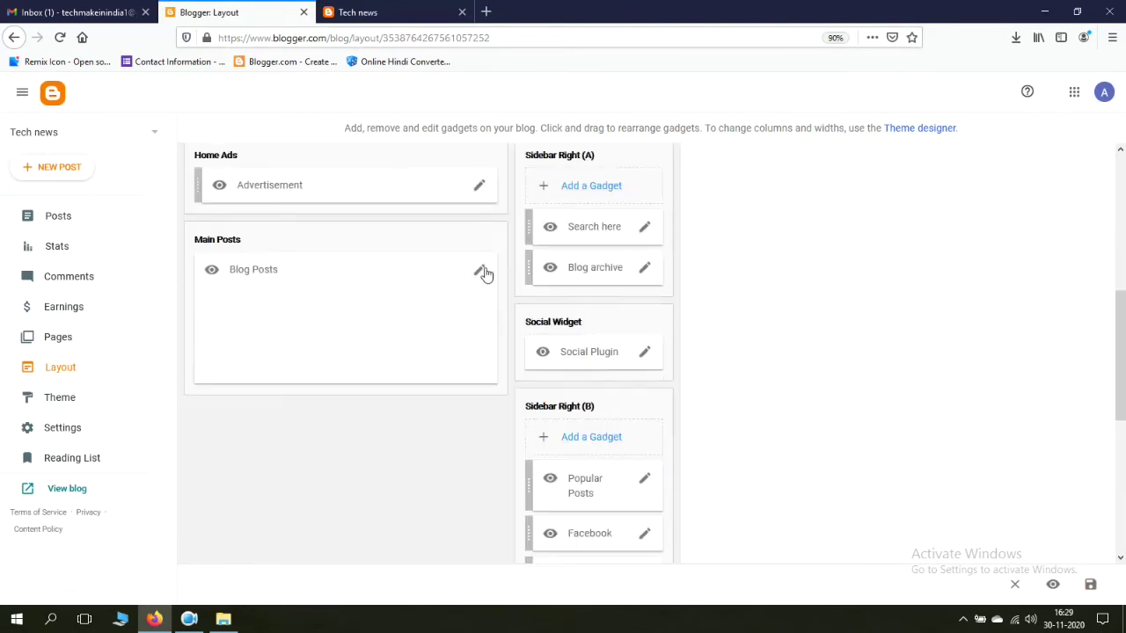
{"action": "scroll", "coordinate": [486, 264], "scroll_direction": "up", "scroll_amount": 4}
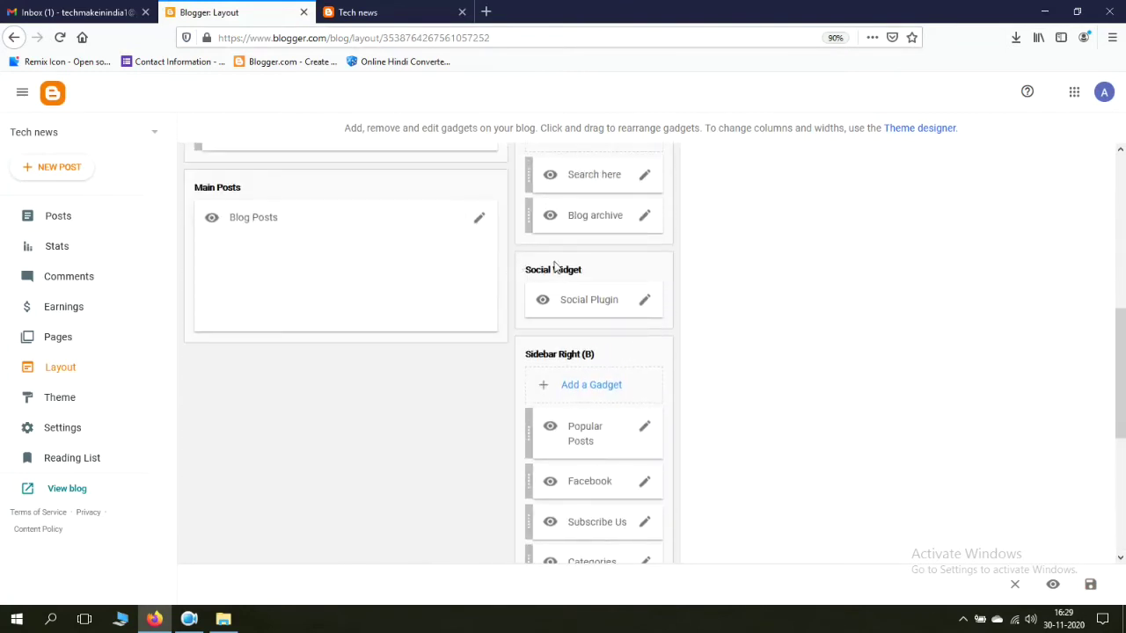
{"action": "left_click", "coordinate": [593, 387]}
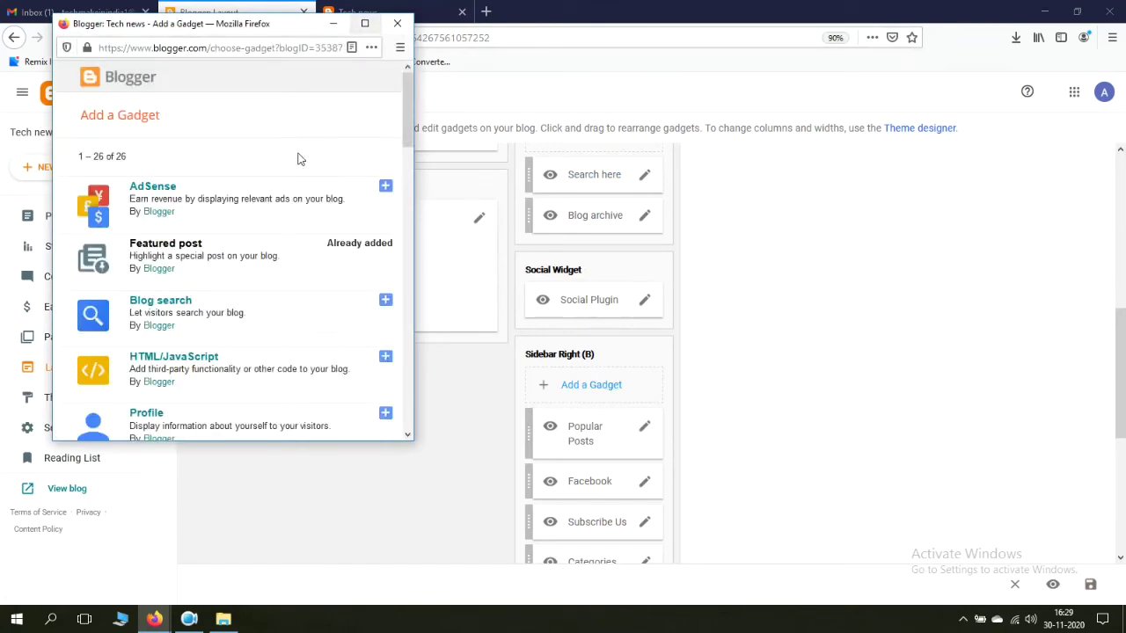
{"action": "scroll", "coordinate": [247, 246], "scroll_direction": "down", "scroll_amount": 3}
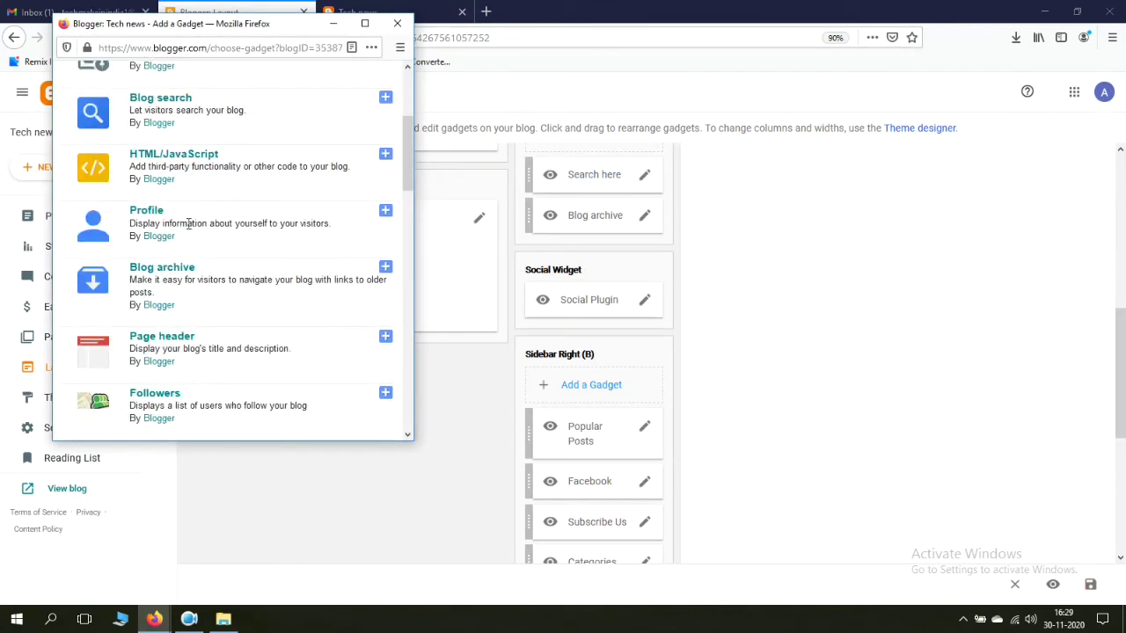
{"action": "left_click", "coordinate": [151, 343]}
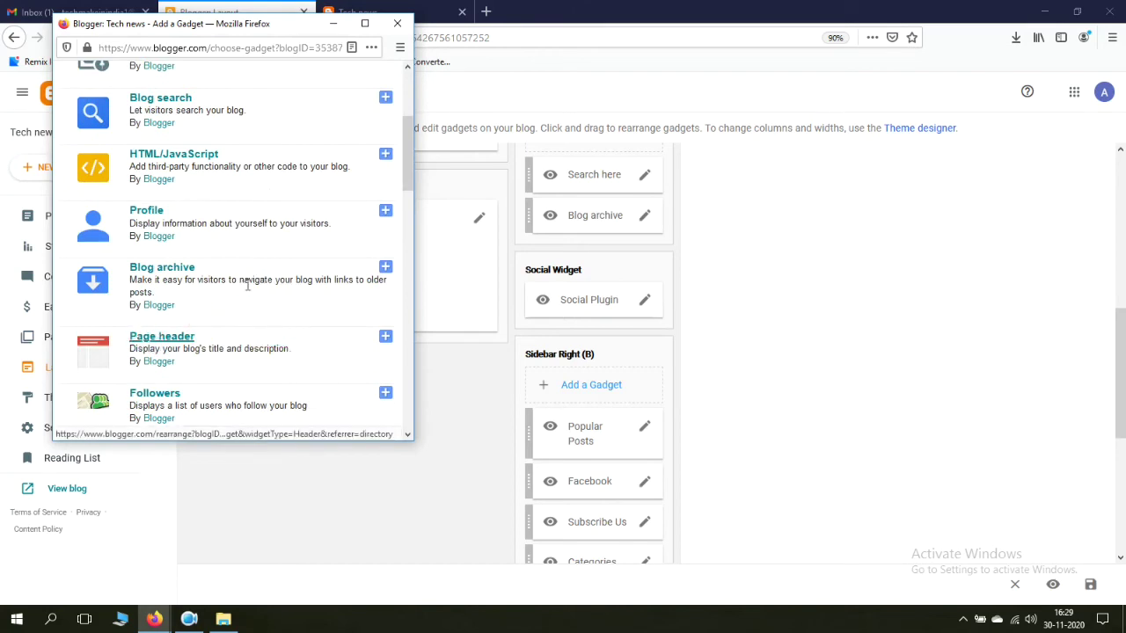
{"action": "scroll", "coordinate": [225, 302], "scroll_direction": "down", "scroll_amount": 2}
{"action": "scroll", "coordinate": [273, 309], "scroll_direction": "down", "scroll_amount": 2}
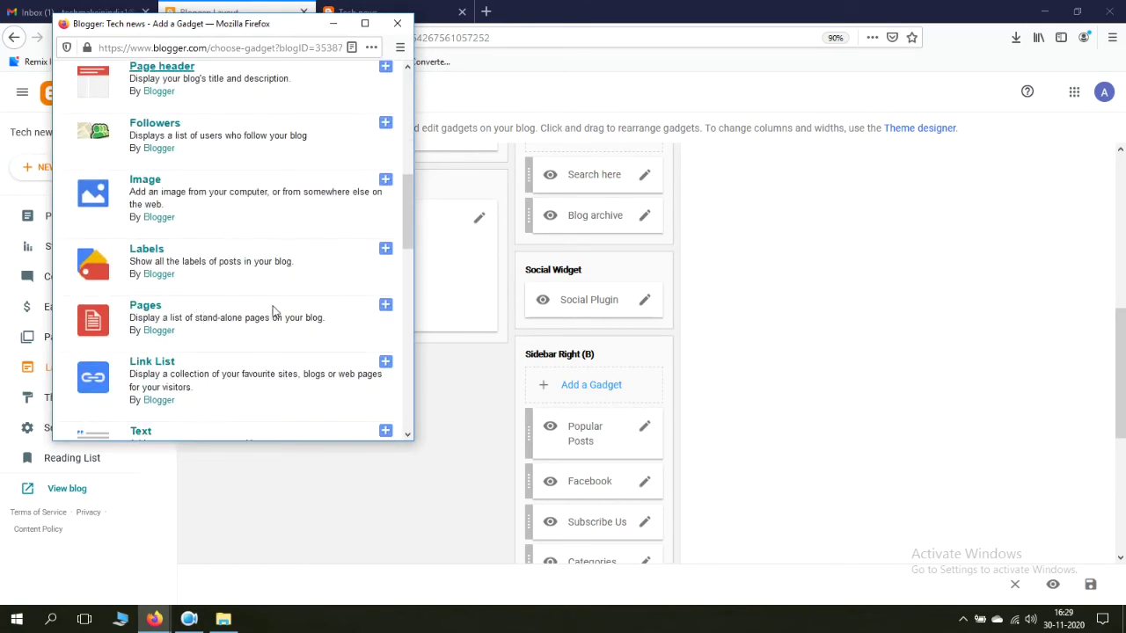
{"action": "scroll", "coordinate": [273, 310], "scroll_direction": "down", "scroll_amount": 3}
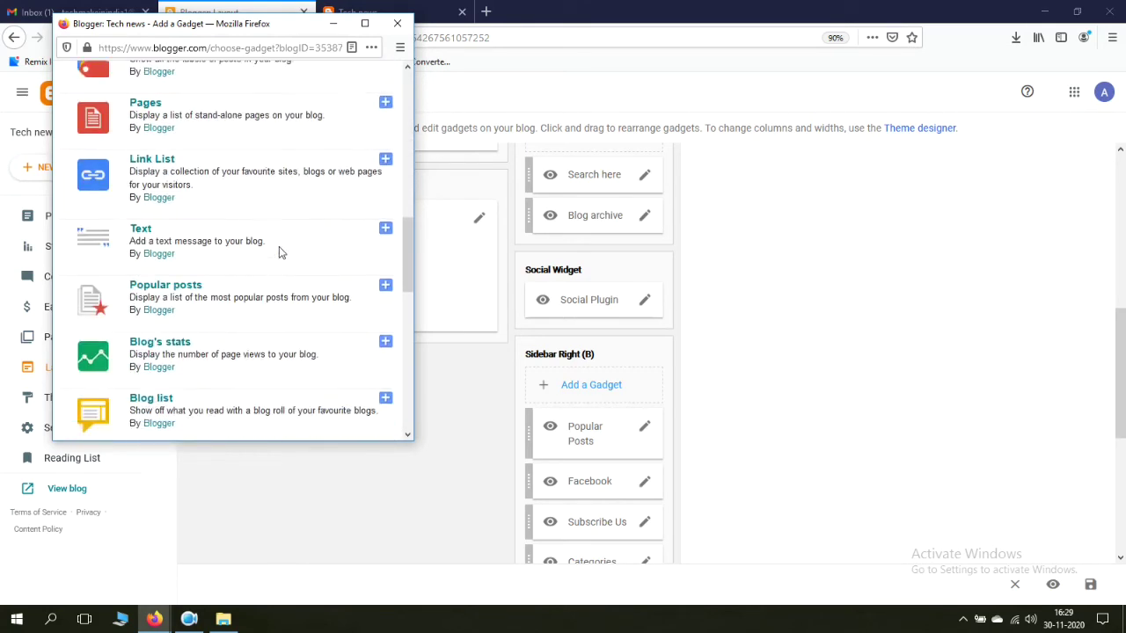
{"action": "scroll", "coordinate": [279, 253], "scroll_direction": "down", "scroll_amount": 1}
{"action": "scroll", "coordinate": [279, 253], "scroll_direction": "down", "scroll_amount": 1}
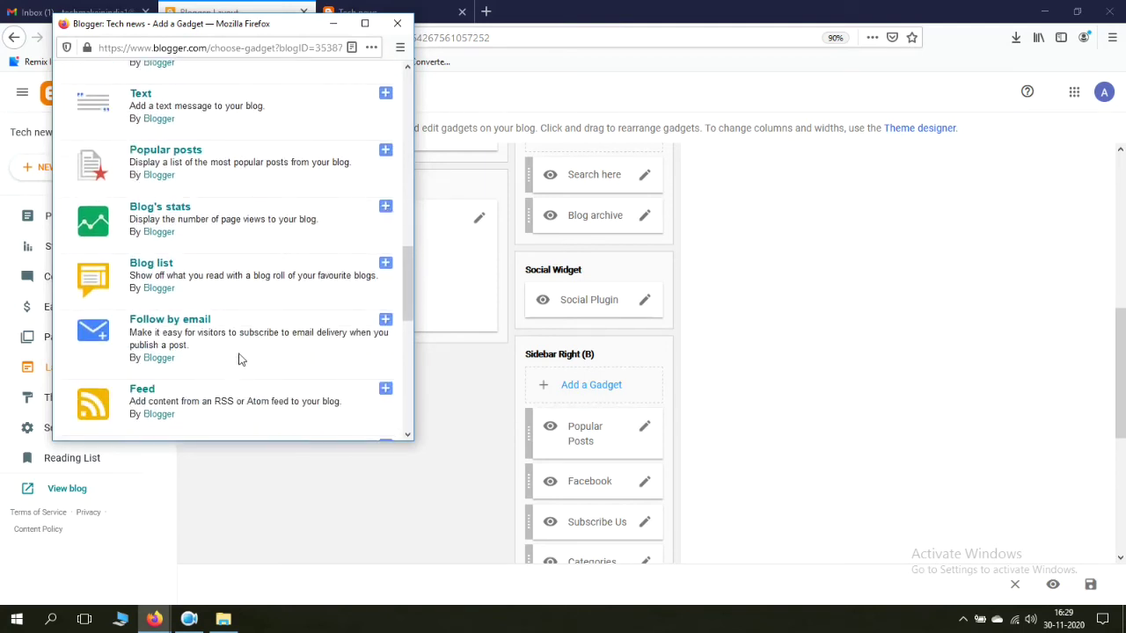
{"action": "scroll", "coordinate": [246, 348], "scroll_direction": "down", "scroll_amount": 2}
{"action": "scroll", "coordinate": [250, 340], "scroll_direction": "down", "scroll_amount": 1}
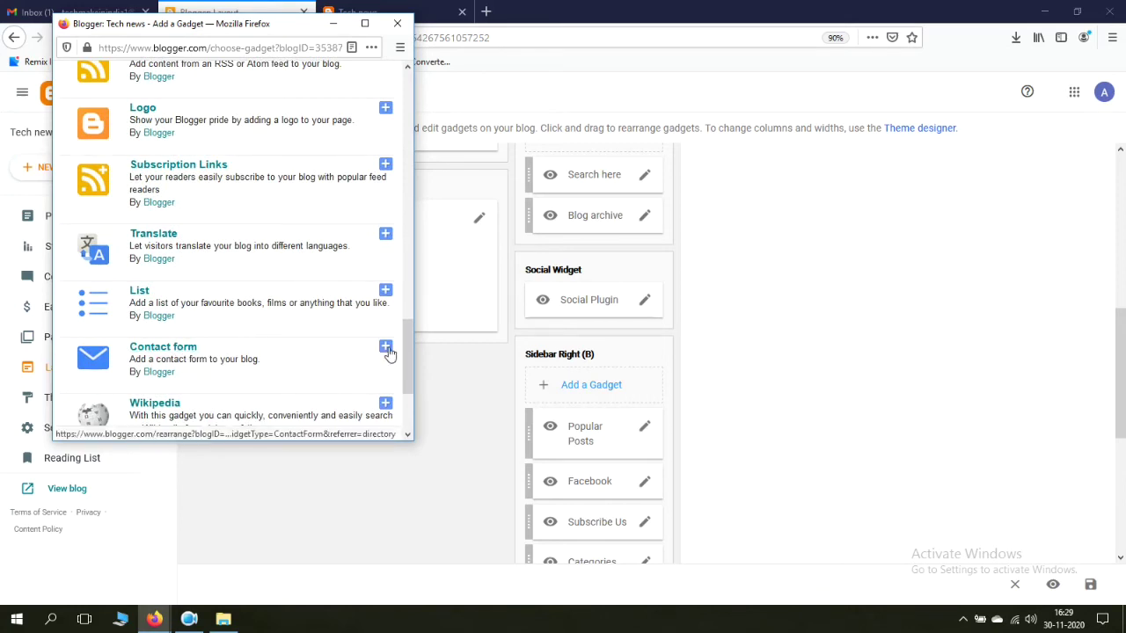
{"action": "scroll", "coordinate": [347, 332], "scroll_direction": "down", "scroll_amount": 4}
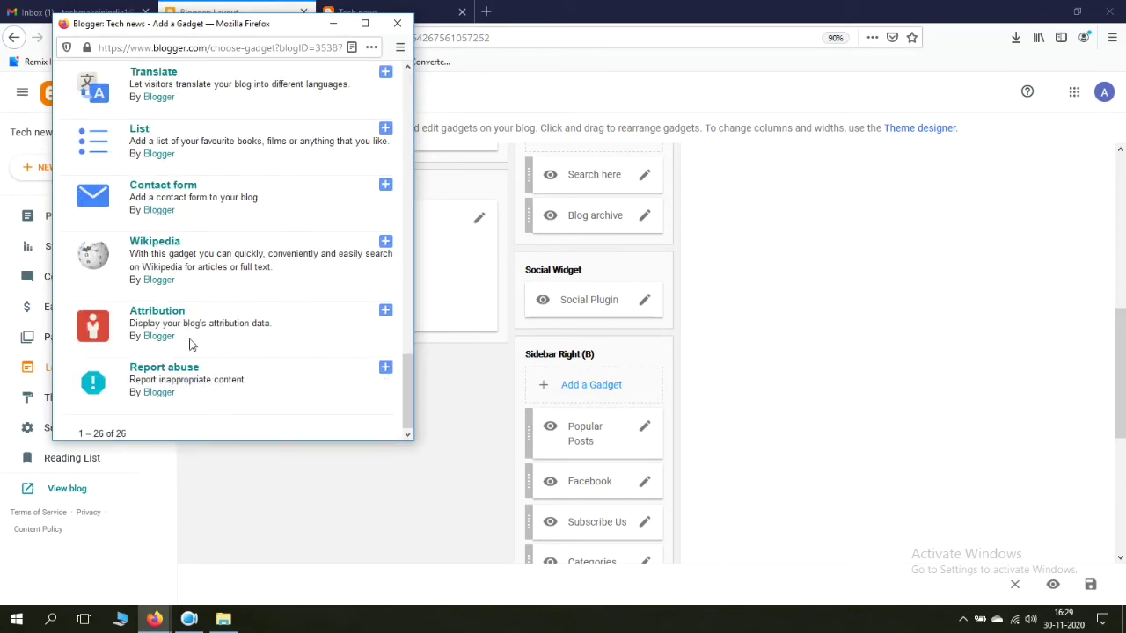
{"action": "left_click", "coordinate": [398, 23]}
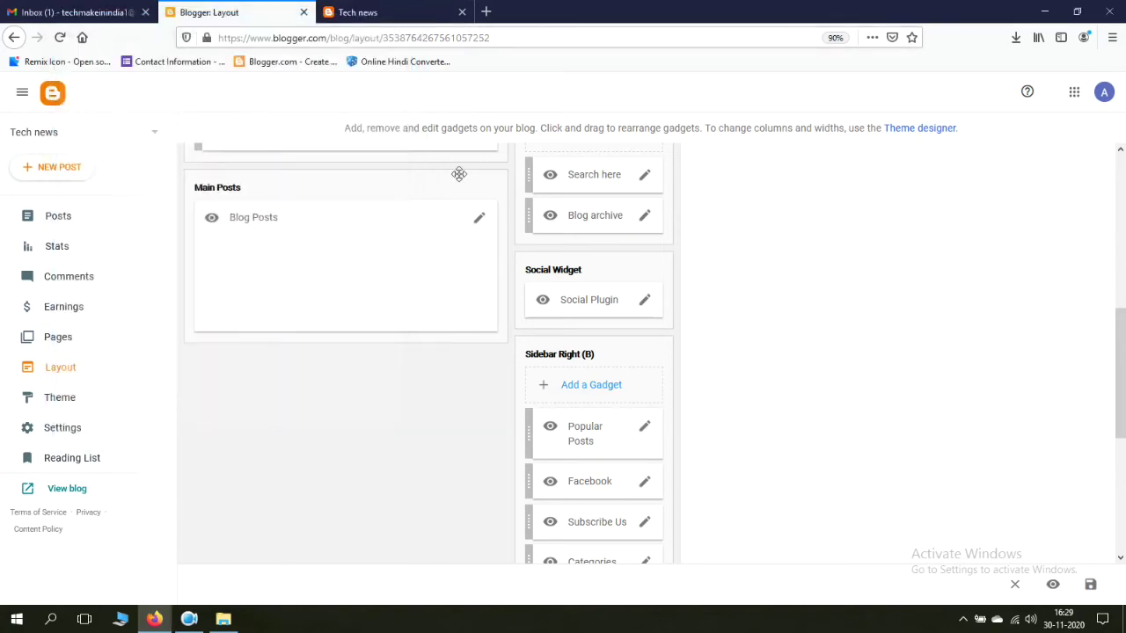
{"action": "left_click", "coordinate": [397, 9]}
{"action": "left_click", "coordinate": [251, 8]}
{"action": "left_click", "coordinate": [400, 7]}
{"action": "scroll", "coordinate": [608, 329], "scroll_direction": "up", "scroll_amount": 3}
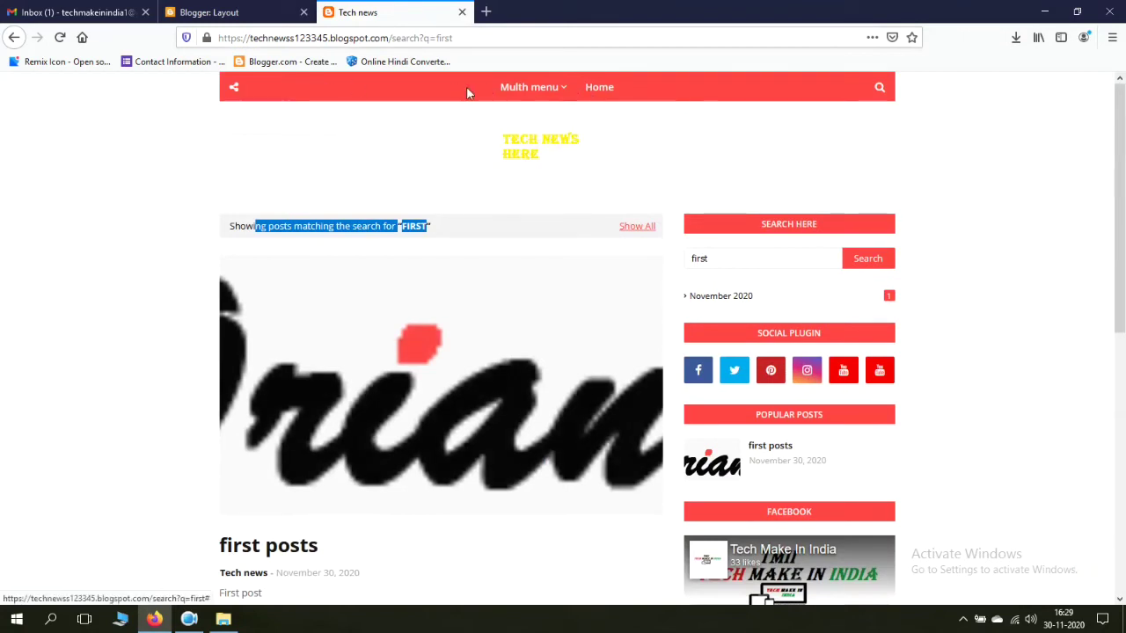
{"action": "left_click", "coordinate": [598, 87]}
{"action": "left_click", "coordinate": [227, 12]}
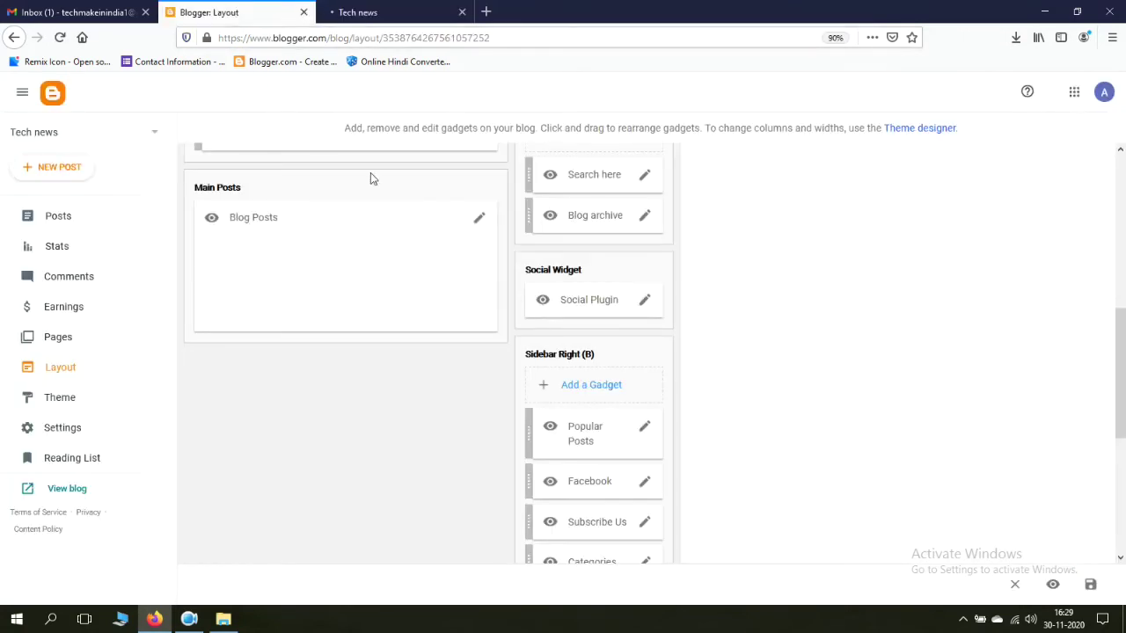
{"action": "scroll", "coordinate": [370, 176], "scroll_direction": "up", "scroll_amount": 8}
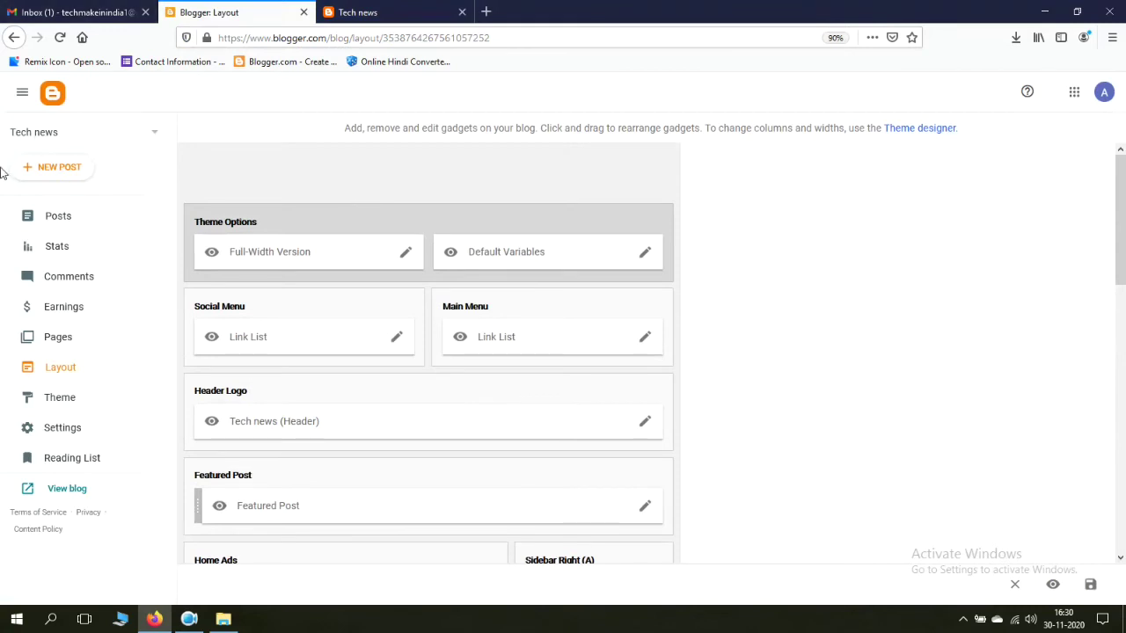
Step: In Settings, close the Description editor unchanged and open Configure Favicon in a new tab
{"action": "left_click", "coordinate": [72, 428]}
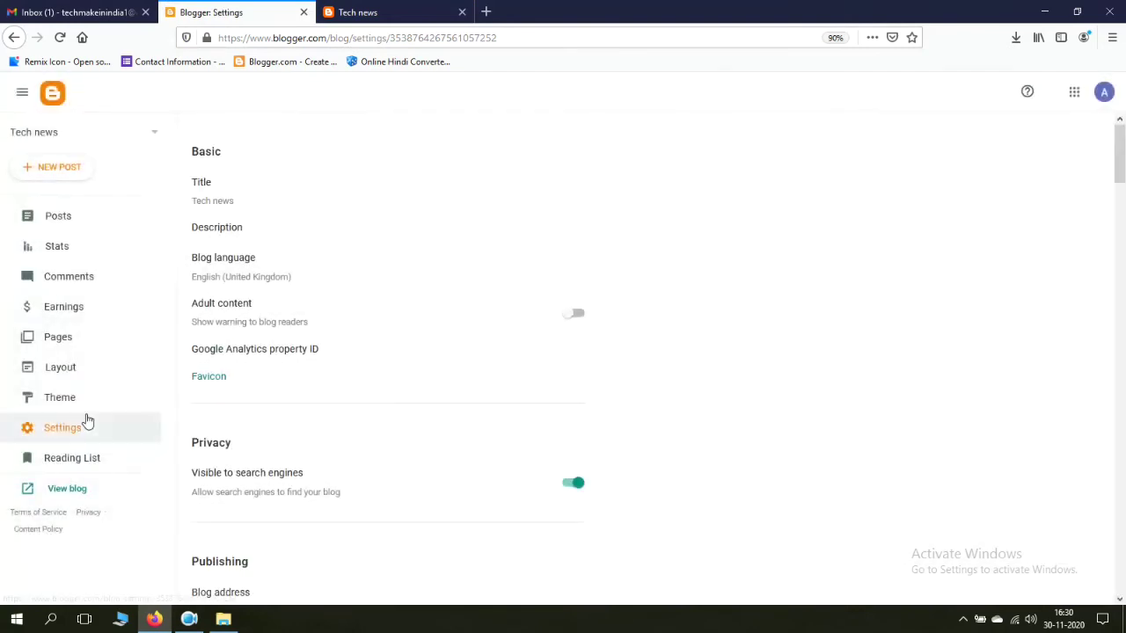
{"action": "left_click", "coordinate": [237, 230]}
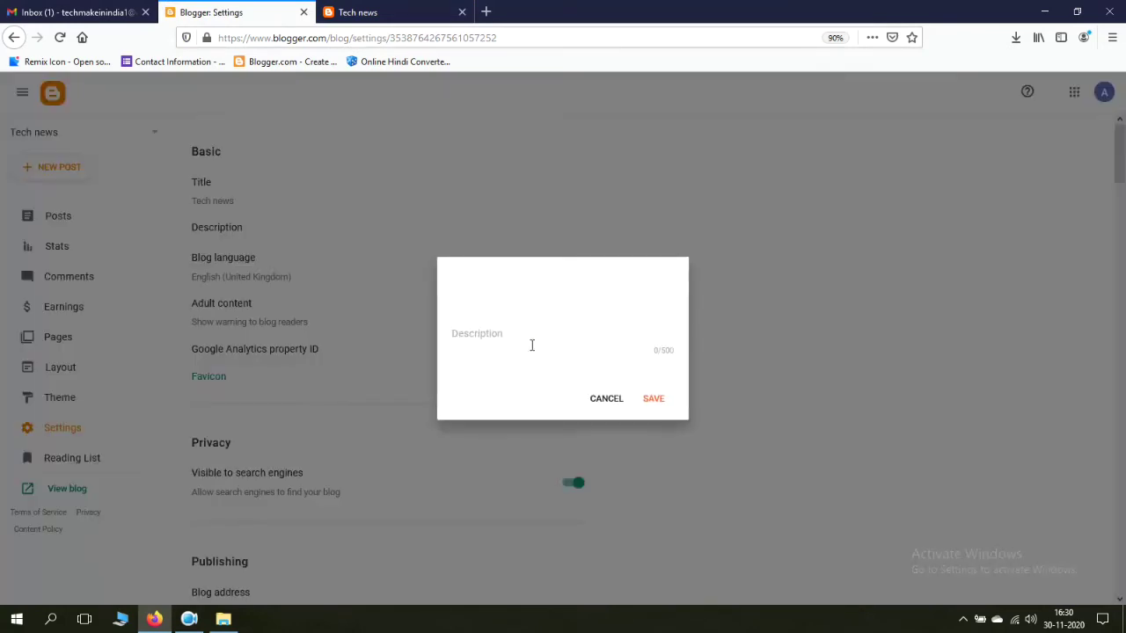
{"action": "left_click", "coordinate": [527, 328]}
{"action": "left_click", "coordinate": [605, 398]}
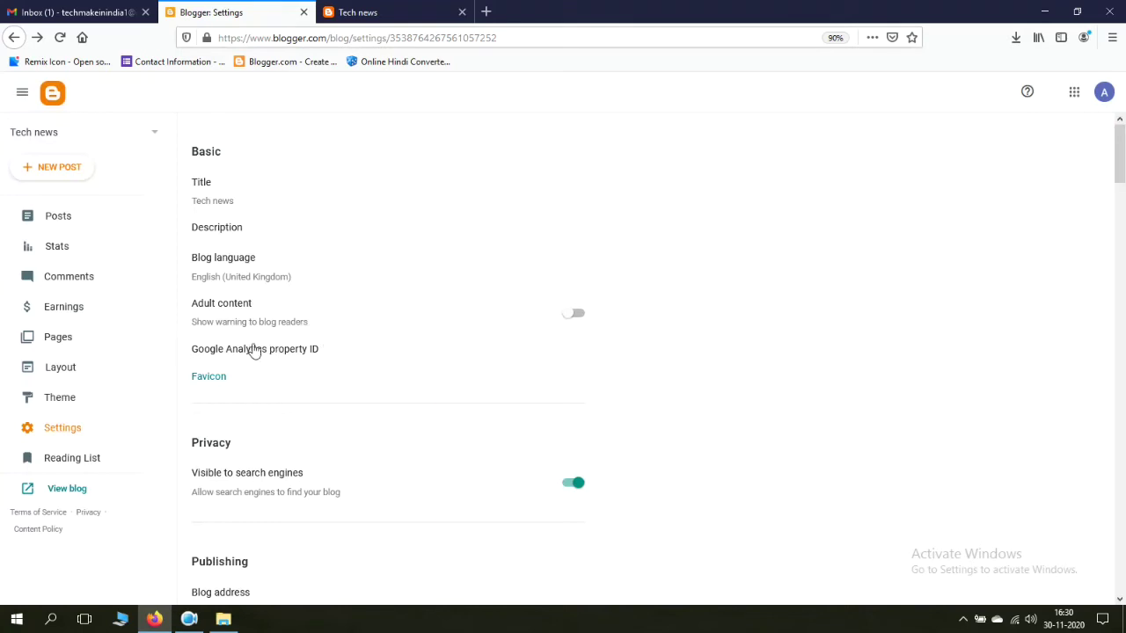
{"action": "left_click", "coordinate": [209, 377]}
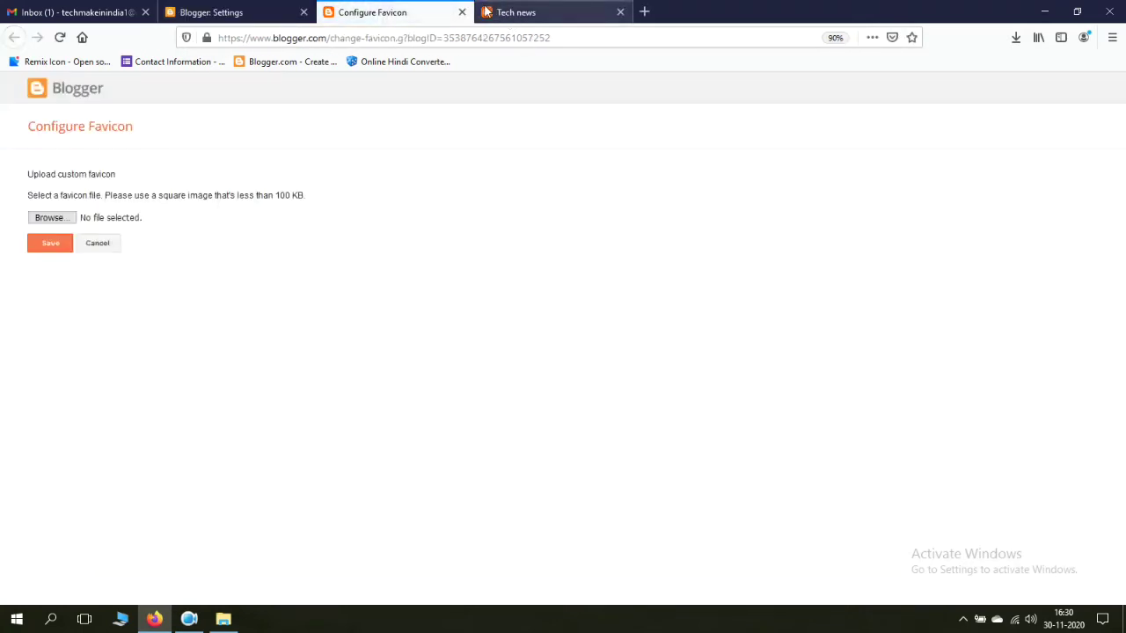
Step: Choose Logo.png as the favicon file in the Configure Favicon form
{"action": "left_click", "coordinate": [532, 11]}
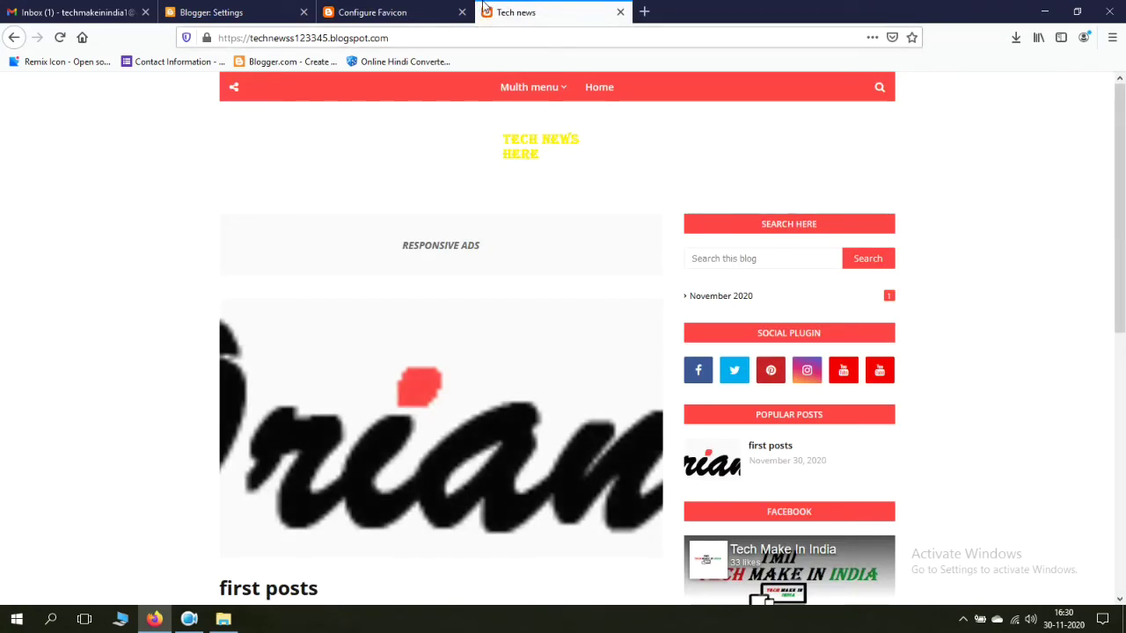
{"action": "left_click", "coordinate": [437, 18]}
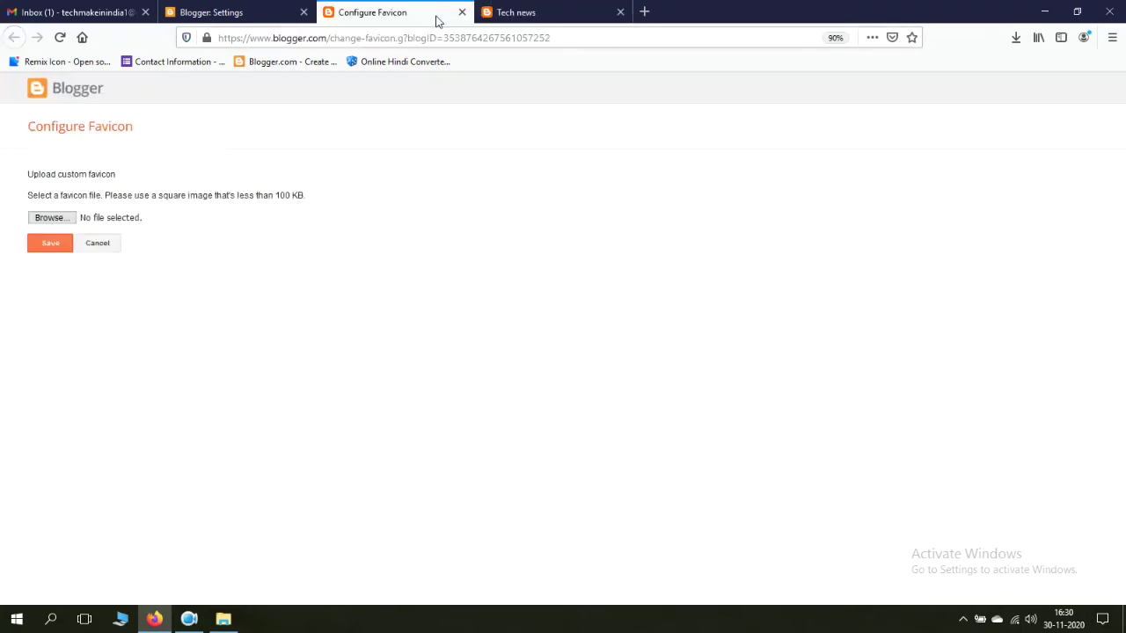
{"action": "left_click", "coordinate": [51, 217]}
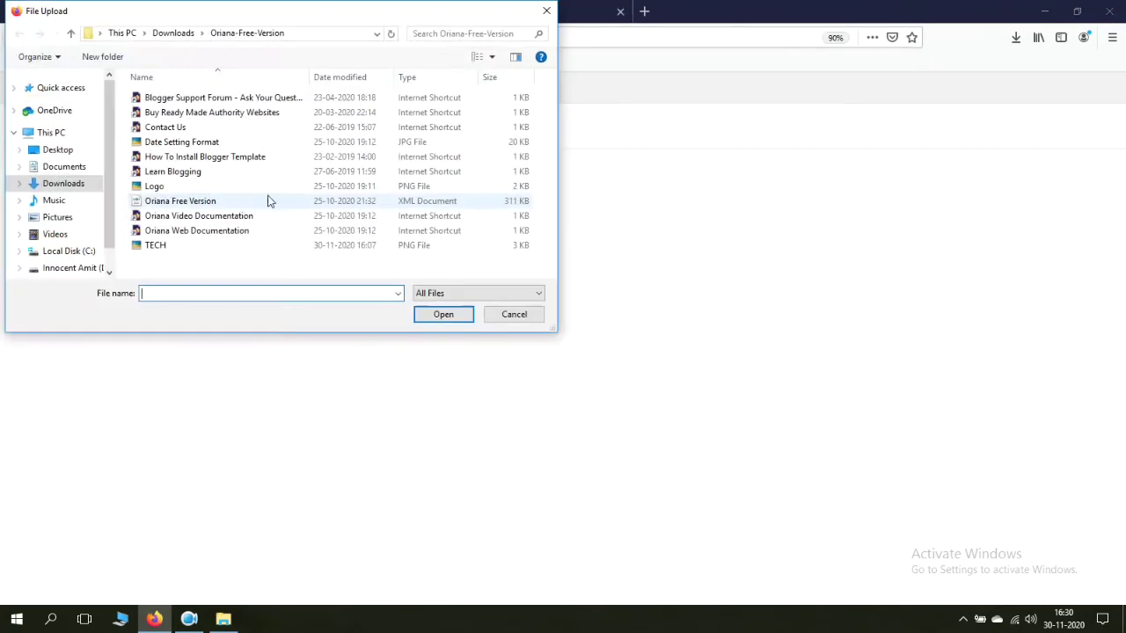
{"action": "left_click", "coordinate": [187, 189]}
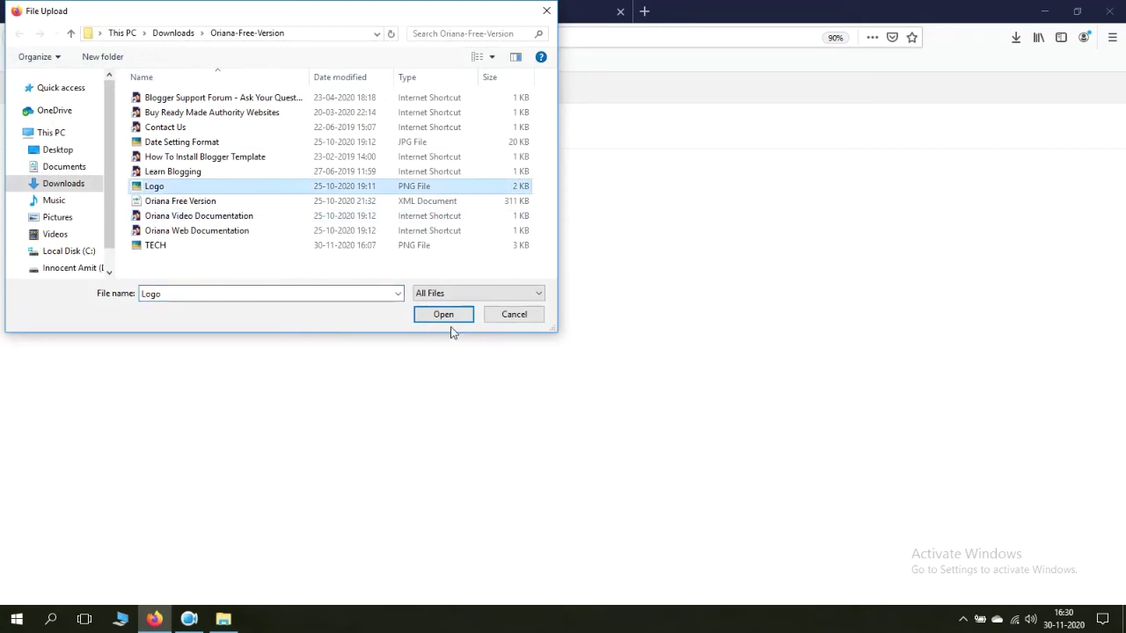
{"action": "left_click", "coordinate": [441, 319]}
Step: After the 'Not a square image' rejection, cancel the favicon upload and return to Settings
{"action": "left_click", "coordinate": [70, 219]}
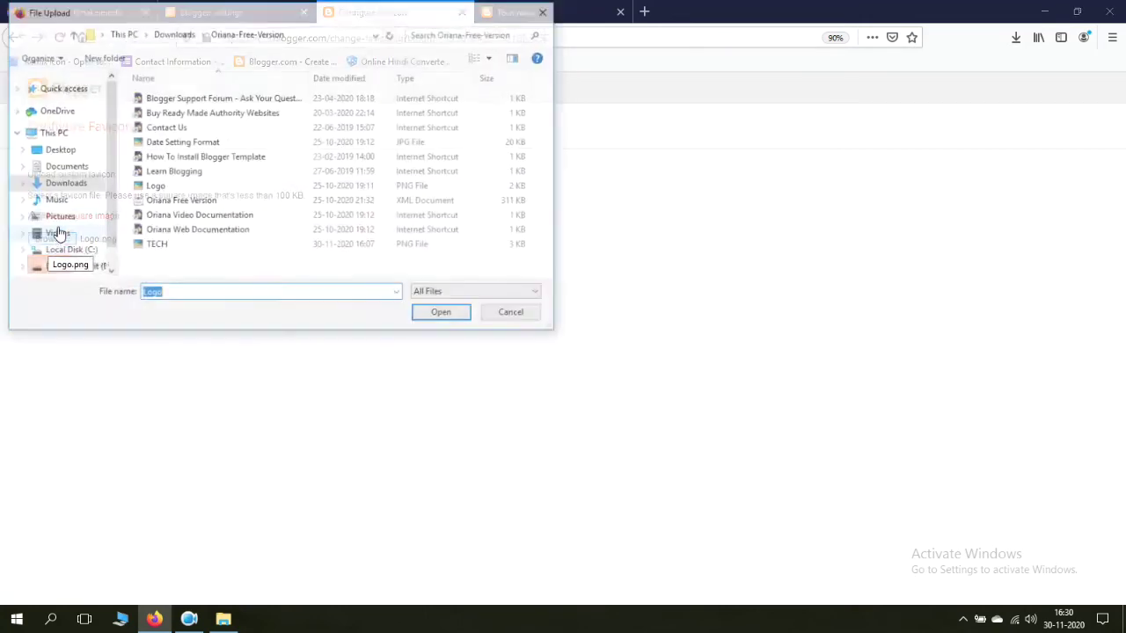
{"action": "left_click", "coordinate": [546, 11]}
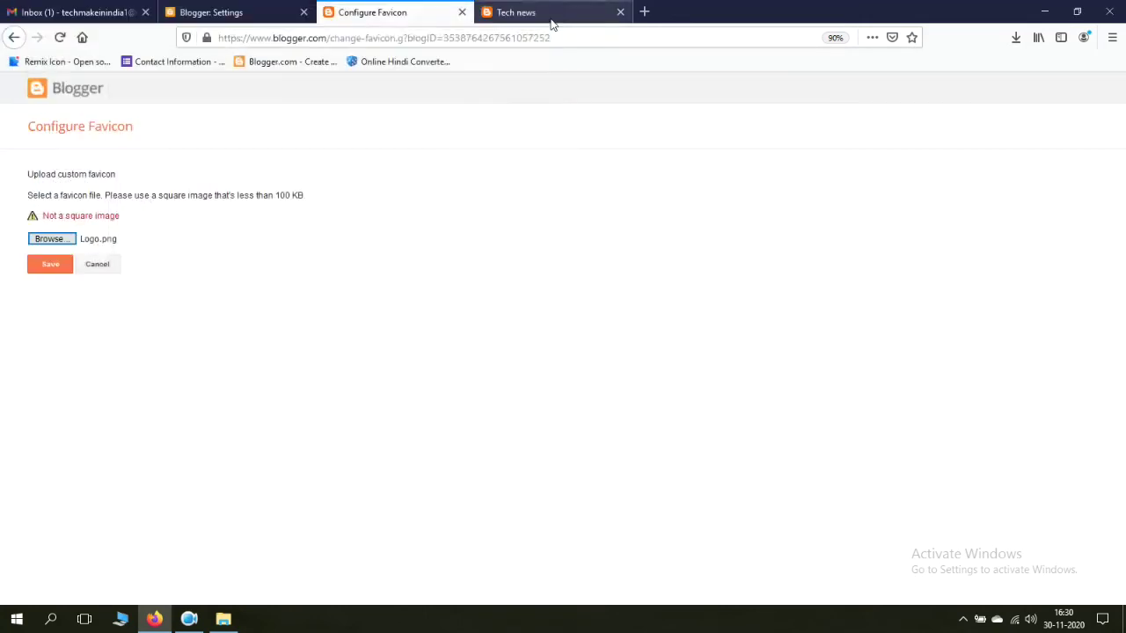
{"action": "left_click", "coordinate": [97, 265]}
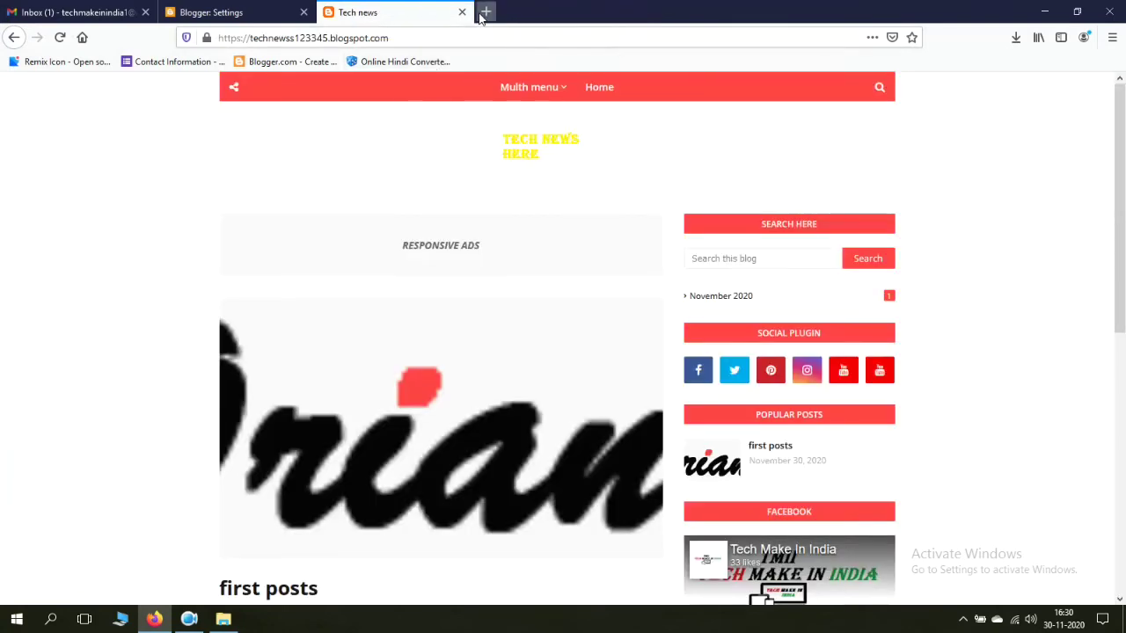
{"action": "left_click", "coordinate": [244, 16]}
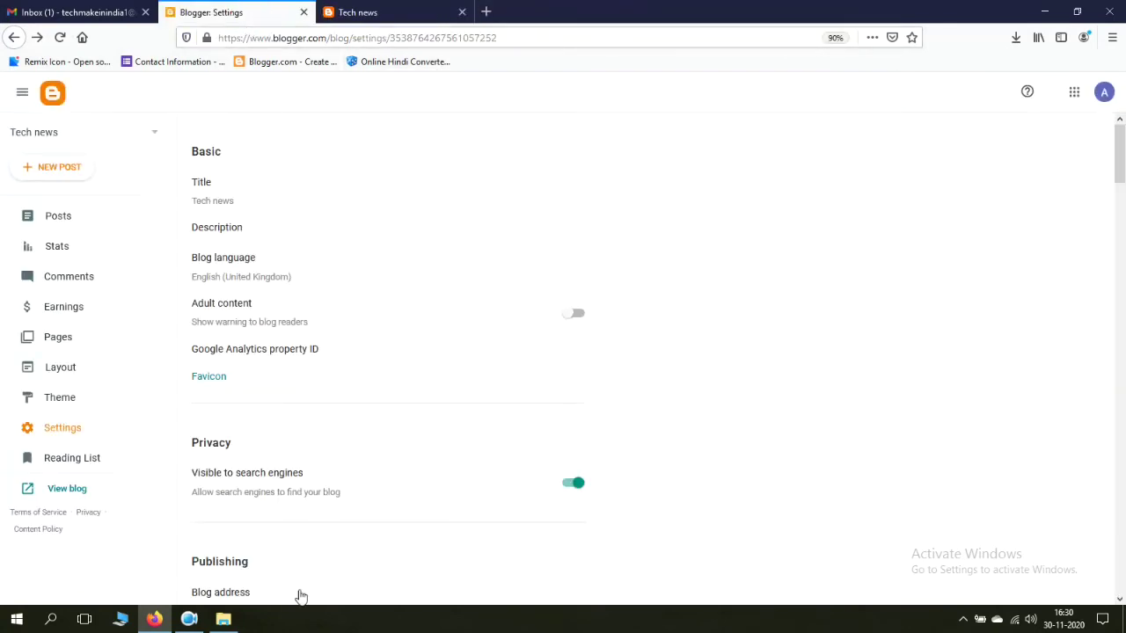
{"action": "scroll", "coordinate": [295, 434], "scroll_direction": "down", "scroll_amount": 3}
Step: Change the blog address from technewss123345 to technewss123347.blogspot.com and save it
{"action": "scroll", "coordinate": [238, 254], "scroll_direction": "down", "scroll_amount": 2}
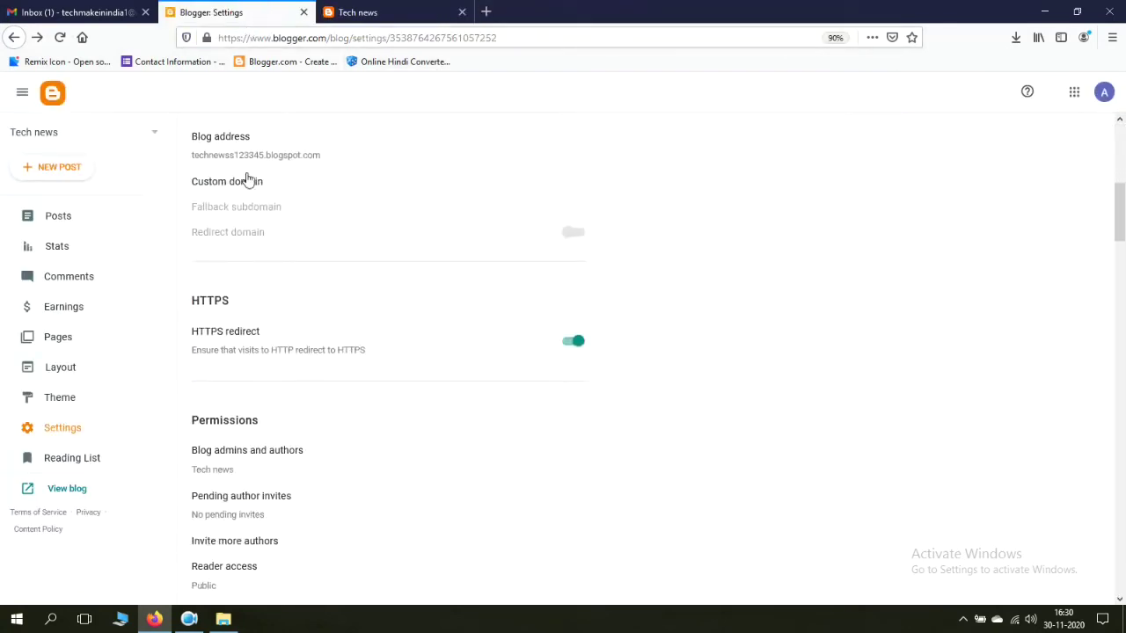
{"action": "left_click", "coordinate": [234, 155]}
{"action": "left_click", "coordinate": [573, 302]}
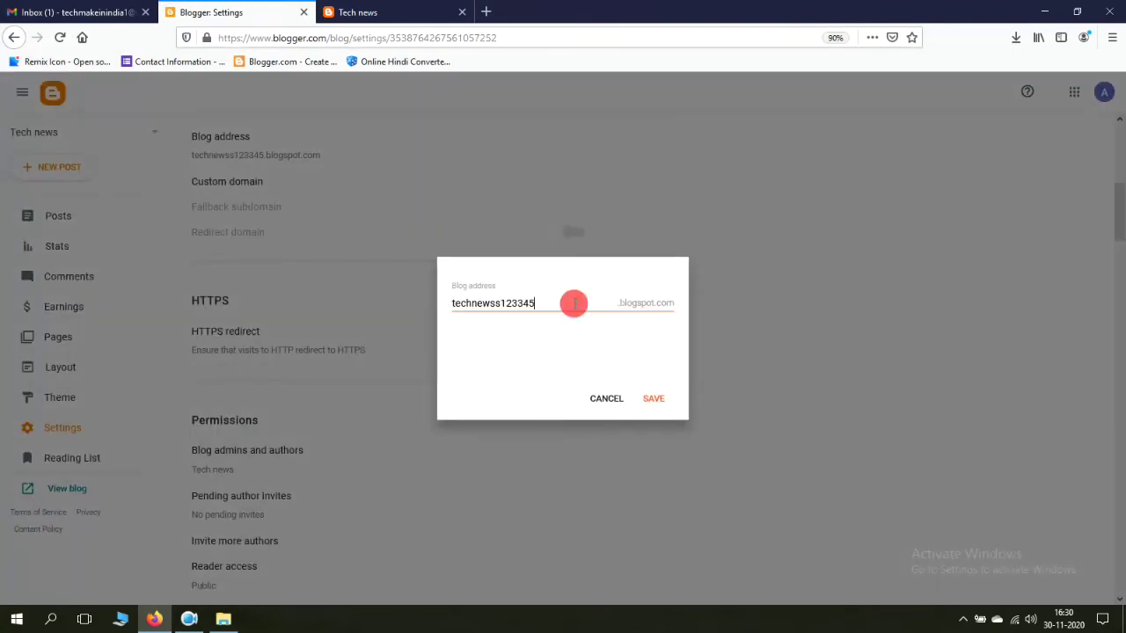
{"action": "double_click", "coordinate": [486, 306]}
{"action": "left_click", "coordinate": [559, 304]}
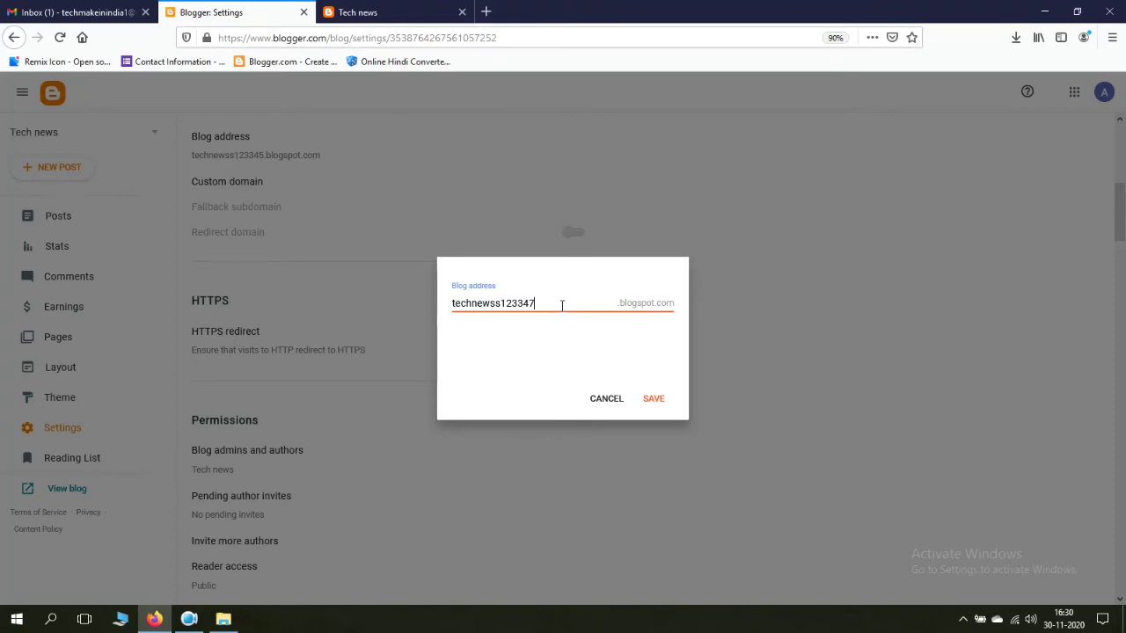
{"action": "left_click", "coordinate": [656, 399]}
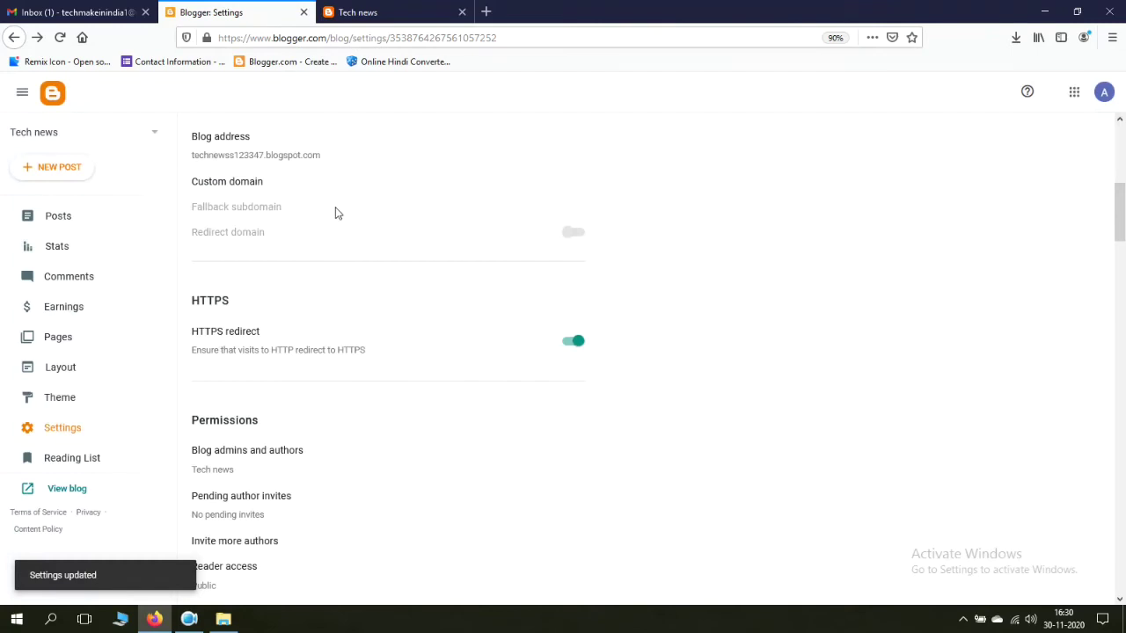
Step: Load the live blog at technewss123347.blogspot.com to confirm the new address works
{"action": "left_click", "coordinate": [406, 7]}
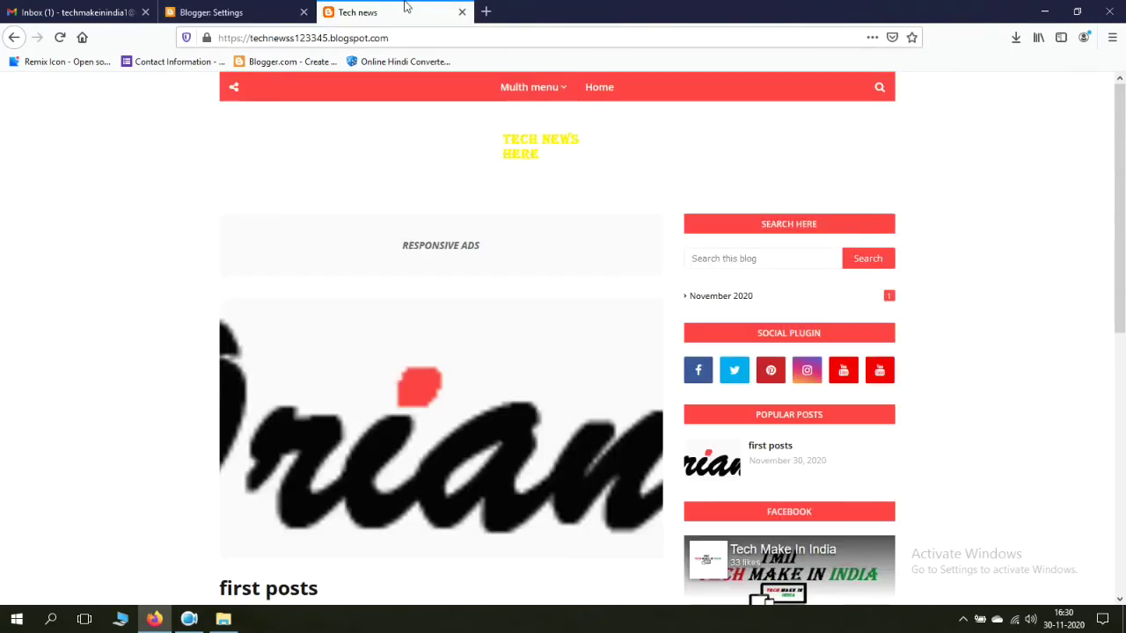
{"action": "left_click", "coordinate": [58, 38]}
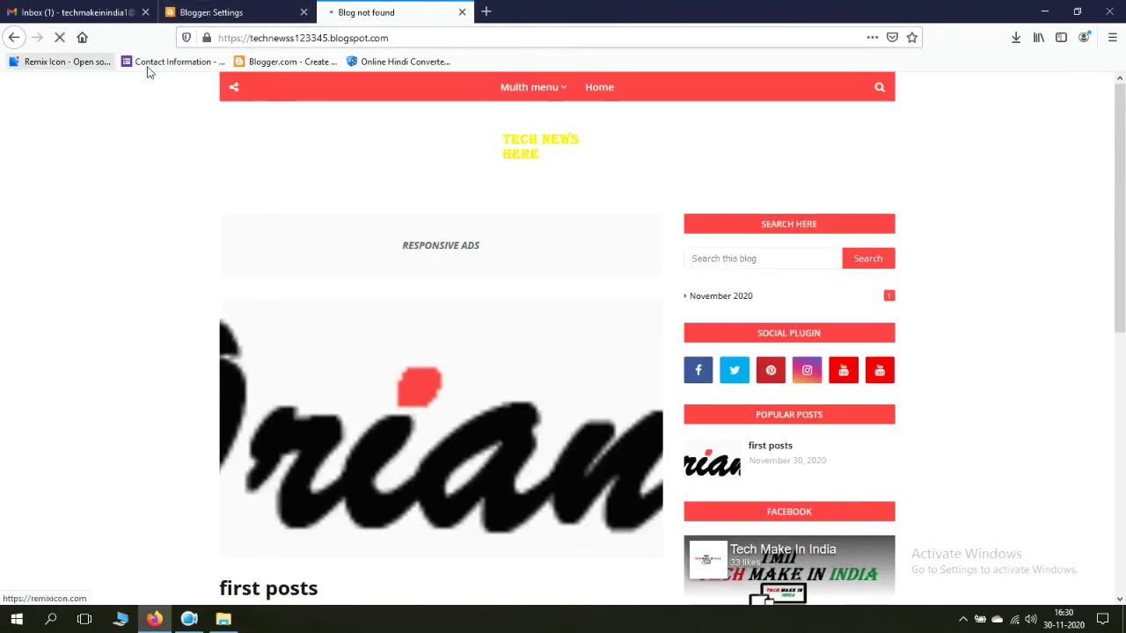
{"action": "left_click", "coordinate": [329, 38]}
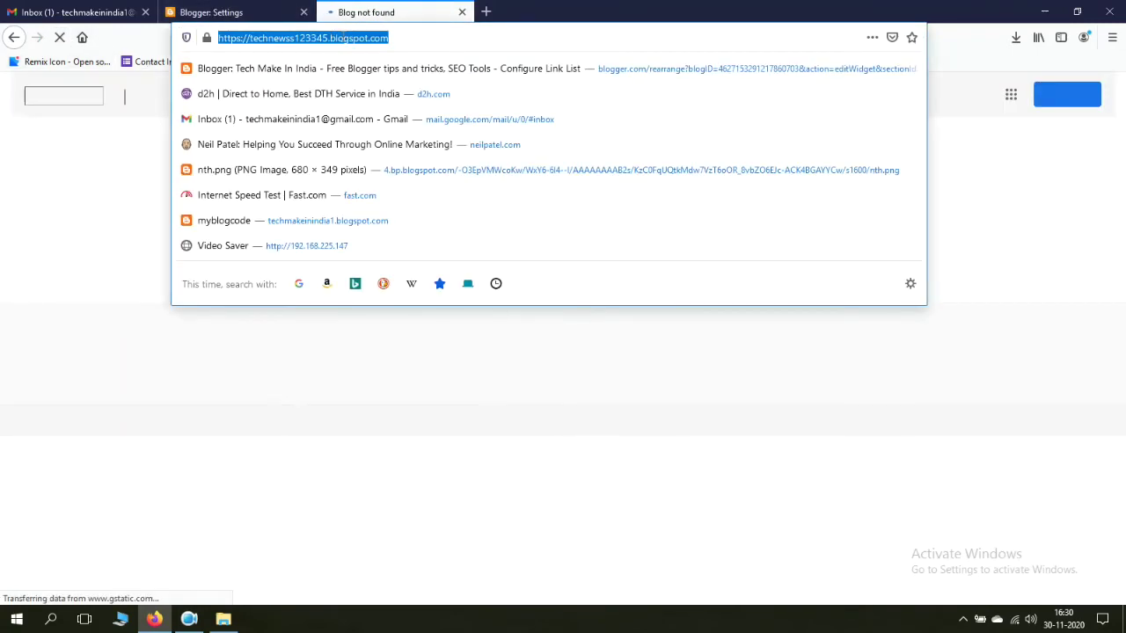
{"action": "left_click", "coordinate": [343, 38]}
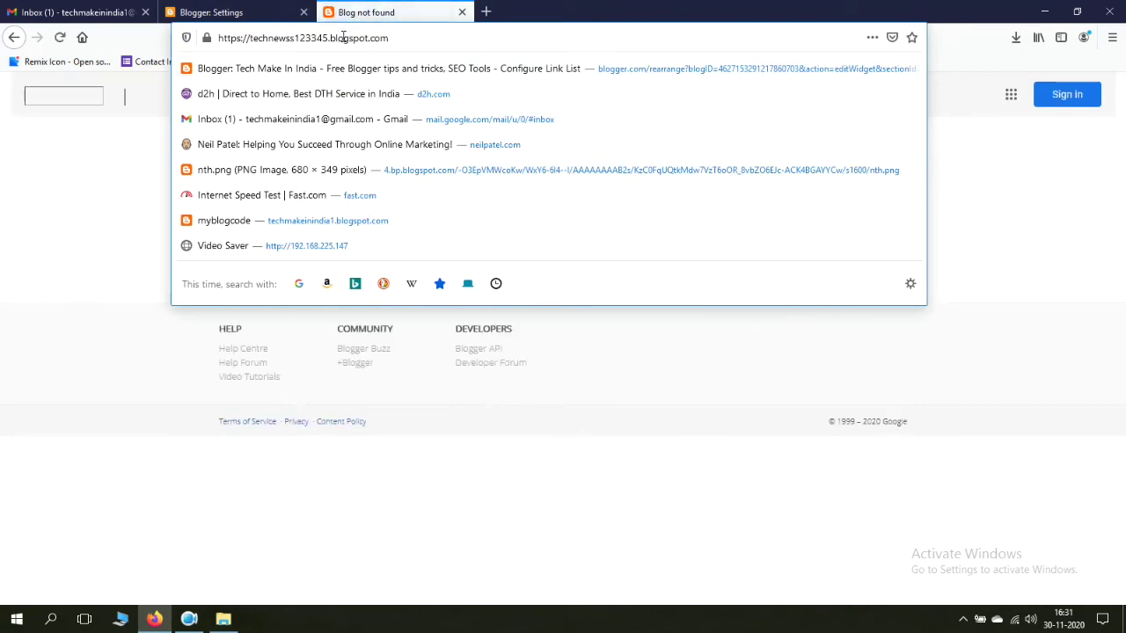
{"action": "key", "text": "BackSpace"}
{"action": "type", "text": "7"}
{"action": "key", "text": "Return"}
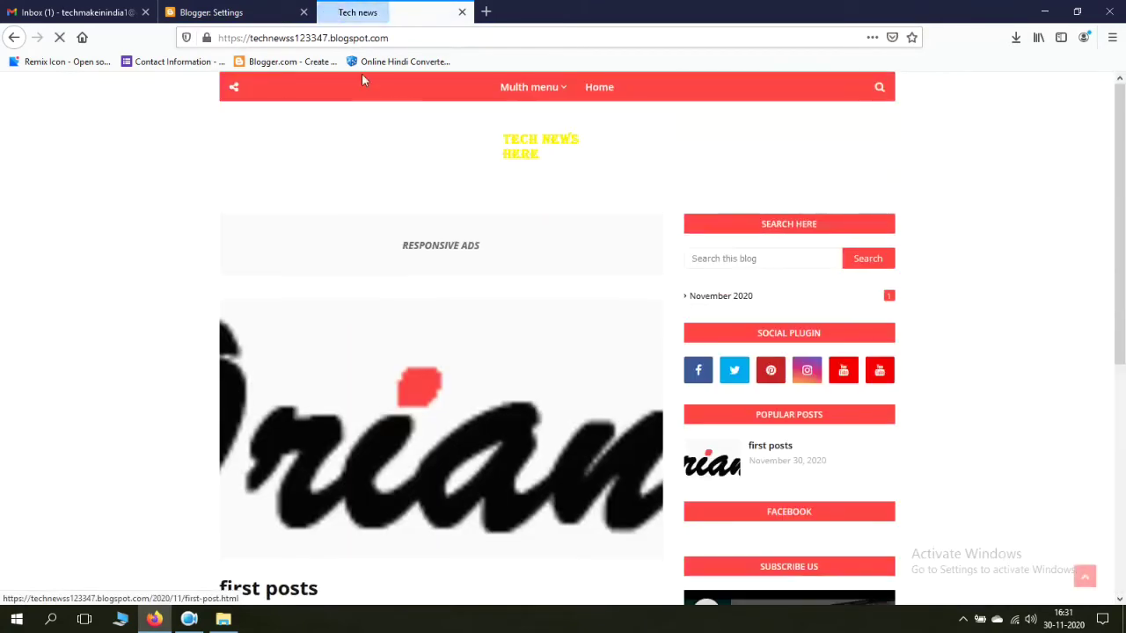
{"action": "left_click", "coordinate": [211, 12]}
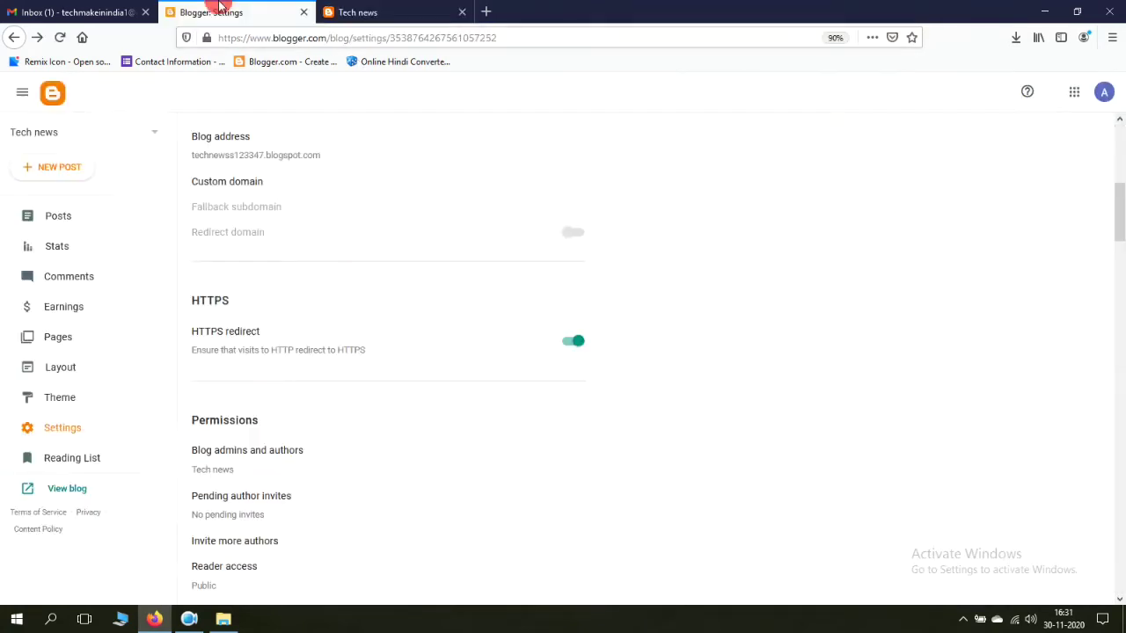
{"action": "scroll", "coordinate": [341, 250], "scroll_direction": "down", "scroll_amount": 2}
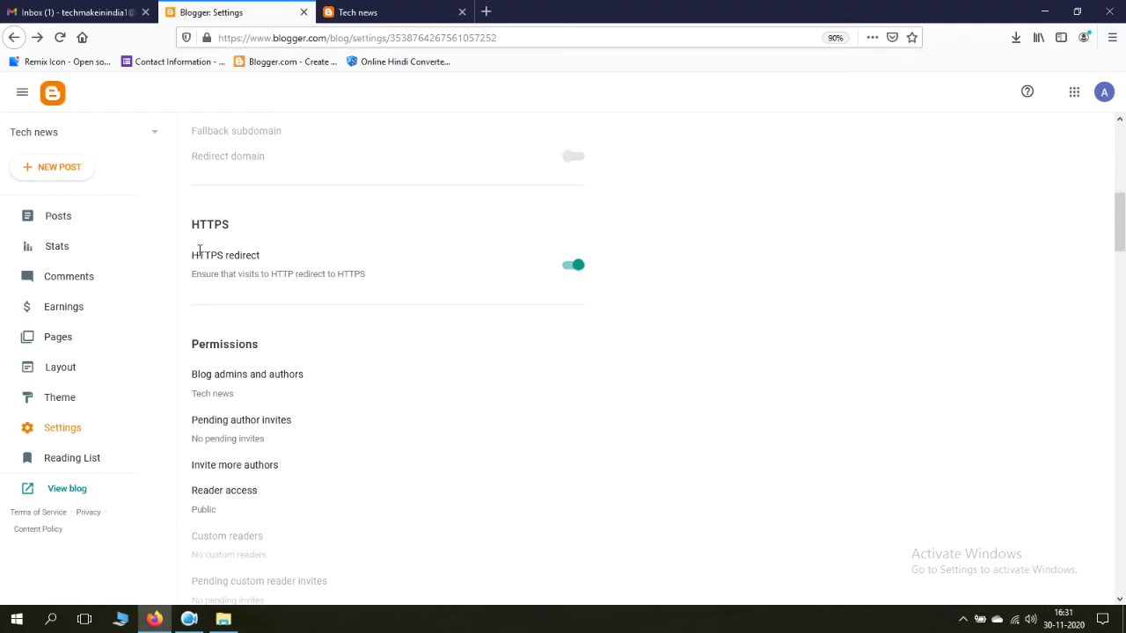
{"action": "left_click_drag", "start_coordinate": [200, 254], "coordinate": [252, 255]}
{"action": "left_click", "coordinate": [358, 12]}
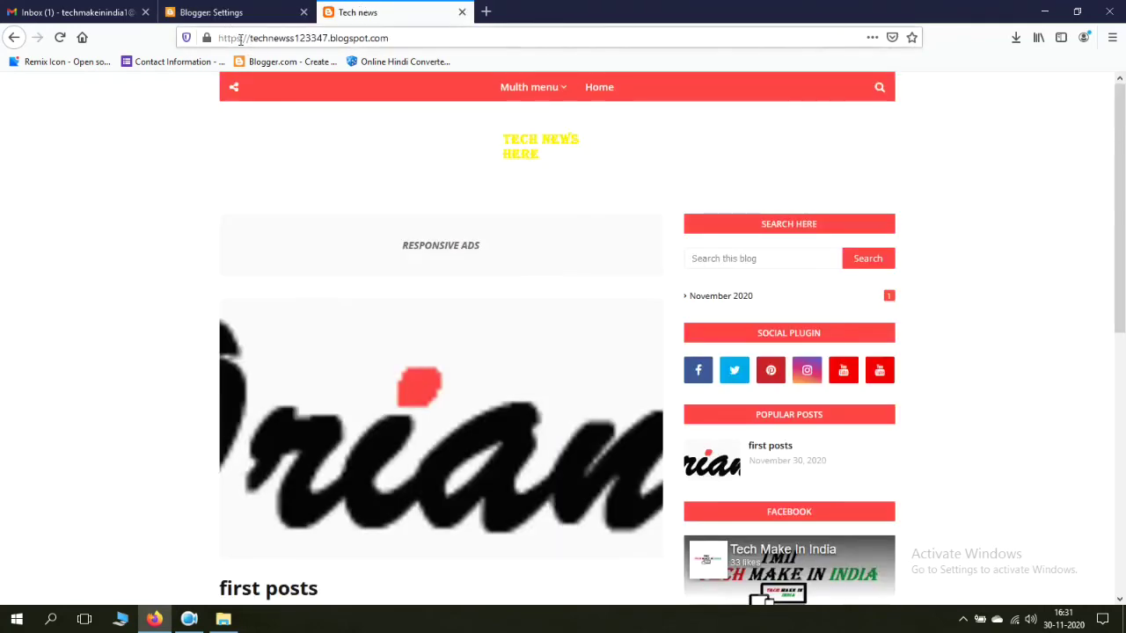
{"action": "left_click", "coordinate": [241, 38]}
{"action": "left_click_drag", "start_coordinate": [241, 39], "coordinate": [227, 39]}
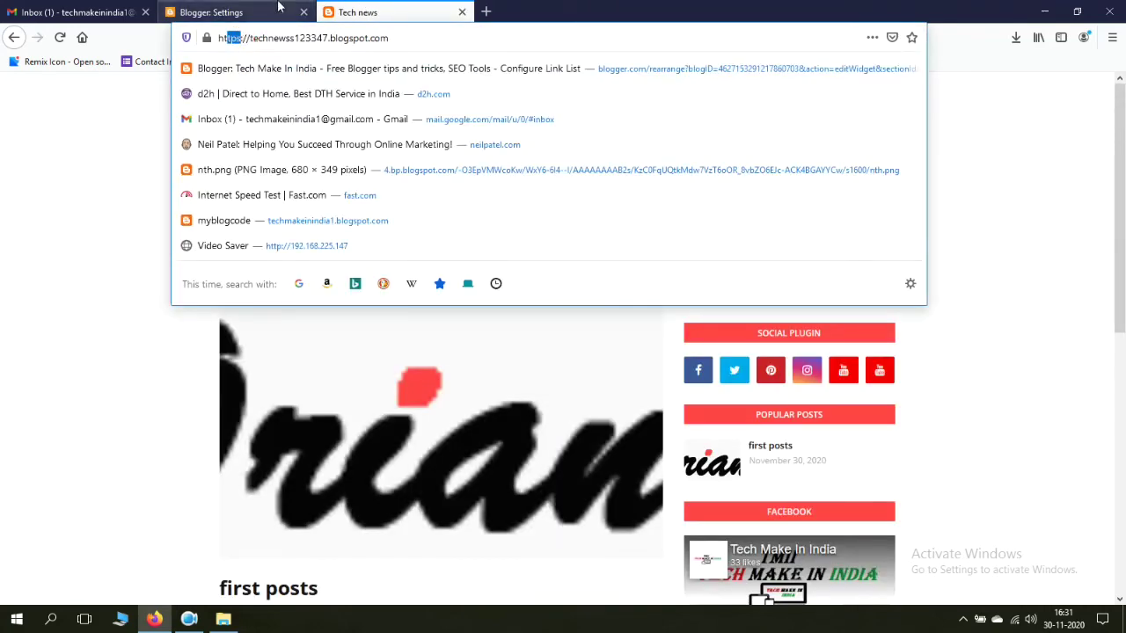
{"action": "left_click", "coordinate": [278, 7]}
{"action": "scroll", "coordinate": [565, 141], "scroll_direction": "down", "scroll_amount": 3}
{"action": "scroll", "coordinate": [592, 185], "scroll_direction": "up", "scroll_amount": 3}
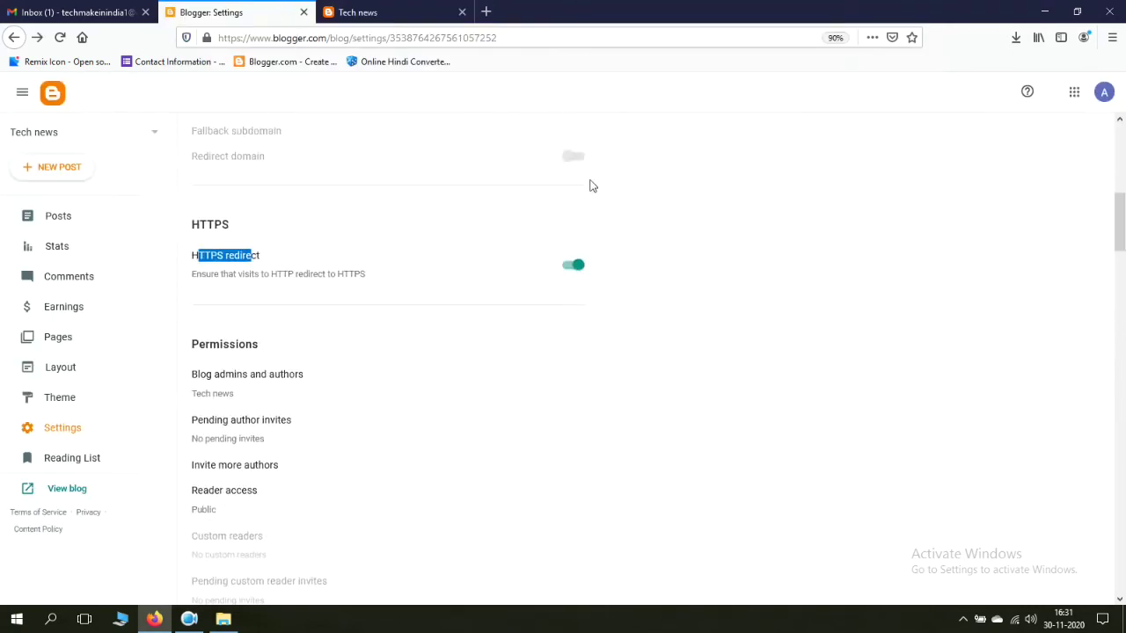
{"action": "scroll", "coordinate": [334, 248], "scroll_direction": "down", "scroll_amount": 3}
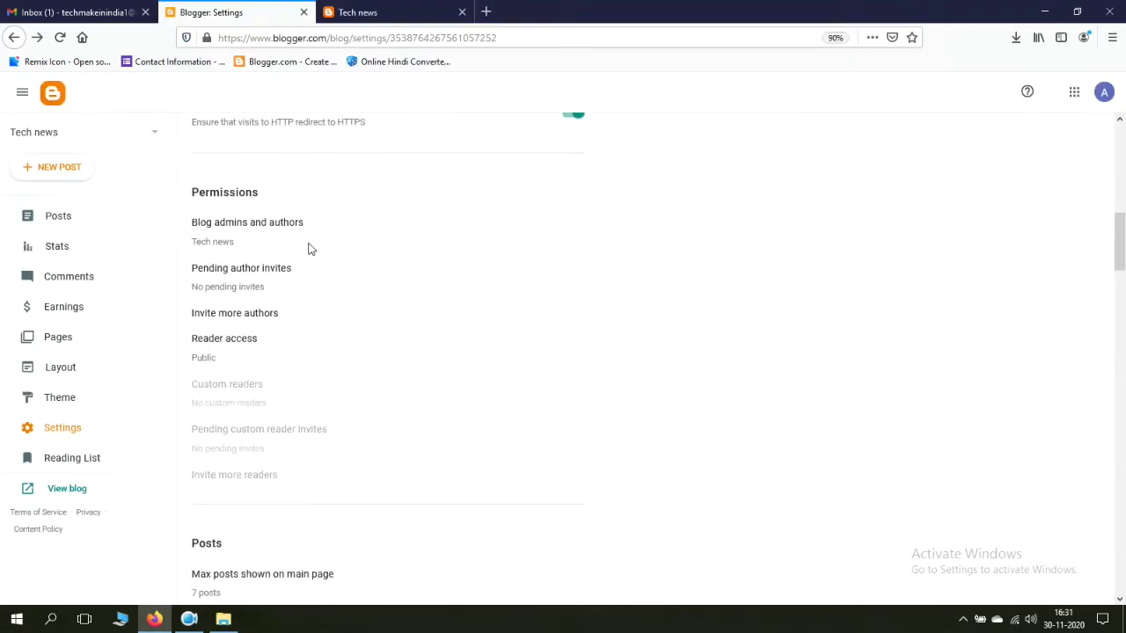
{"action": "scroll", "coordinate": [252, 285], "scroll_direction": "down", "scroll_amount": 5}
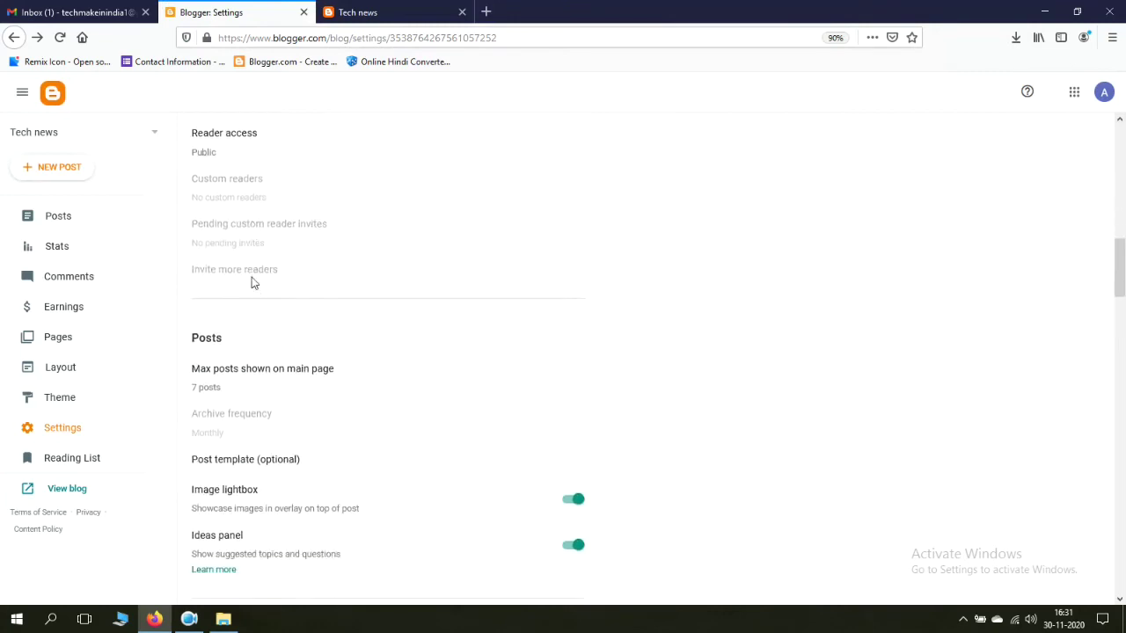
{"action": "left_click", "coordinate": [254, 280]}
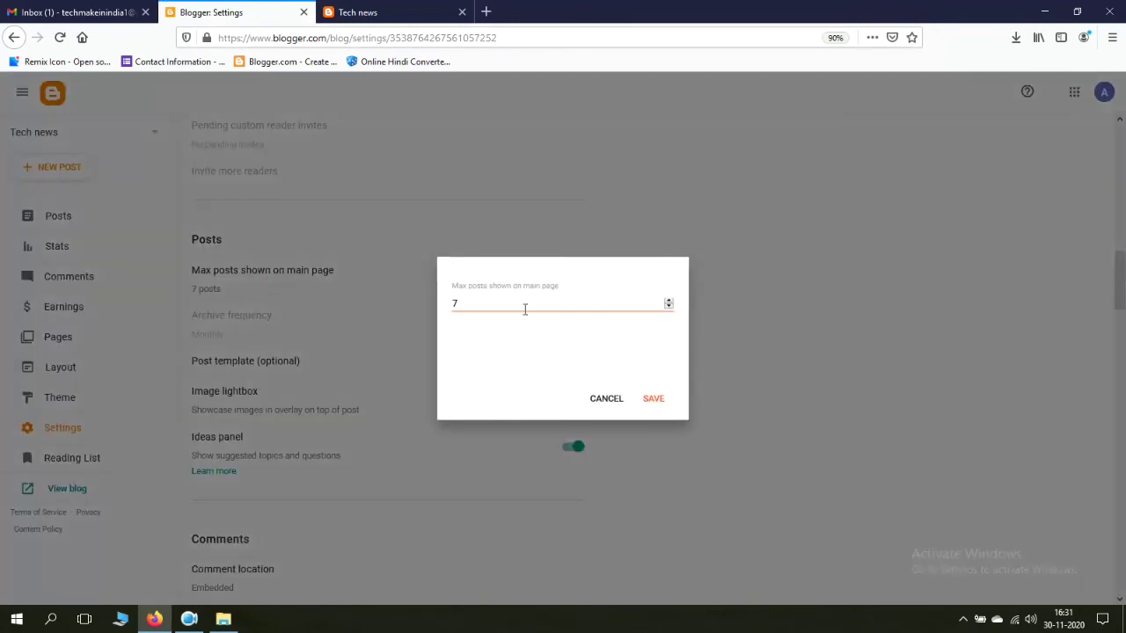
{"action": "double_click", "coordinate": [628, 302]}
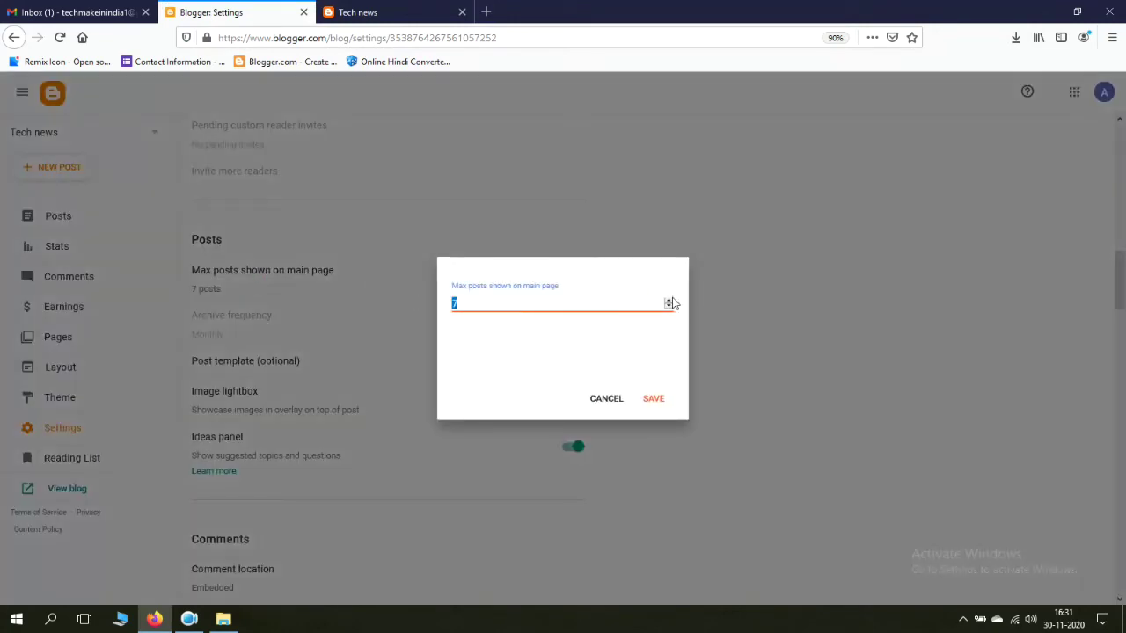
{"action": "type", "text": "10"}
{"action": "left_click", "coordinate": [605, 398]}
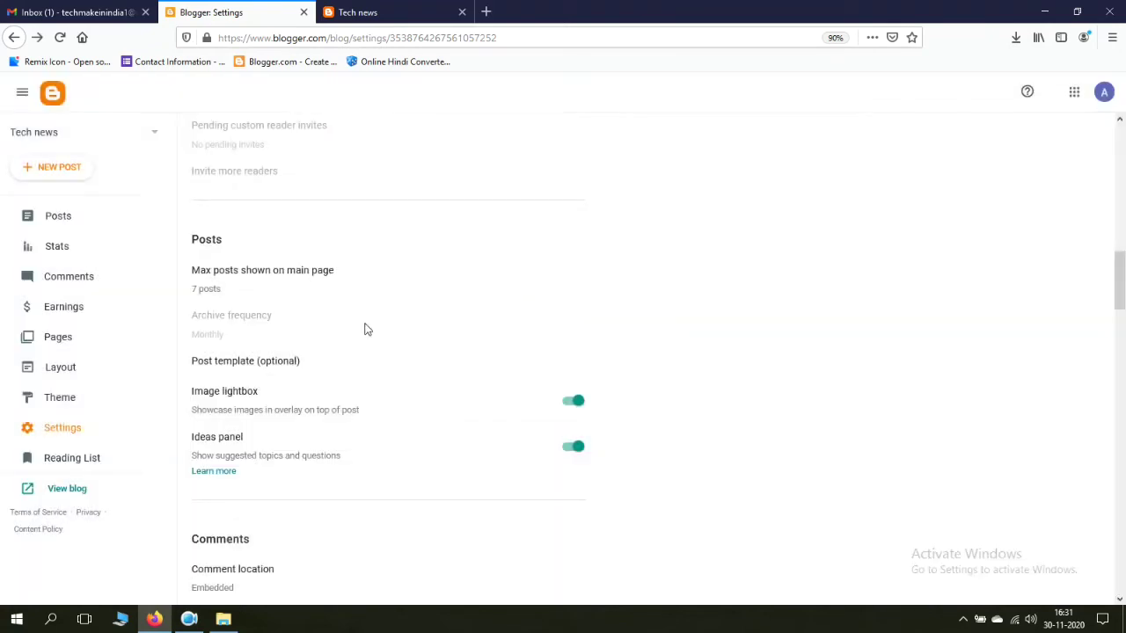
{"action": "scroll", "coordinate": [364, 326], "scroll_direction": "down", "scroll_amount": 3}
Step: Set the post template to 'Thanks' and save it
{"action": "left_click", "coordinate": [264, 215]}
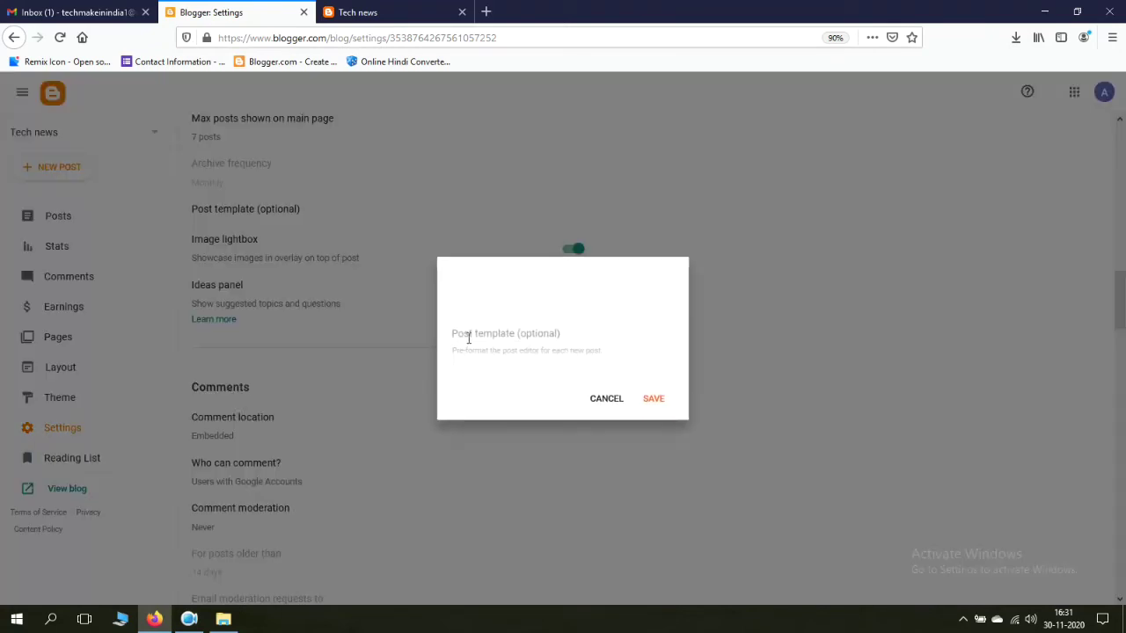
{"action": "left_click", "coordinate": [554, 314]}
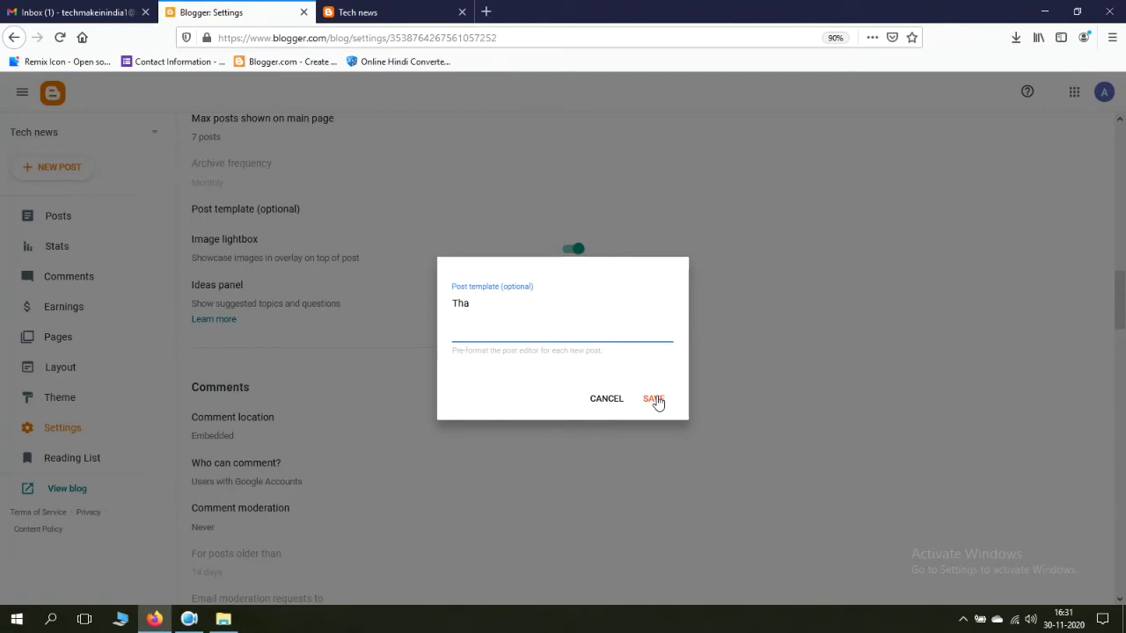
{"action": "left_click", "coordinate": [656, 401]}
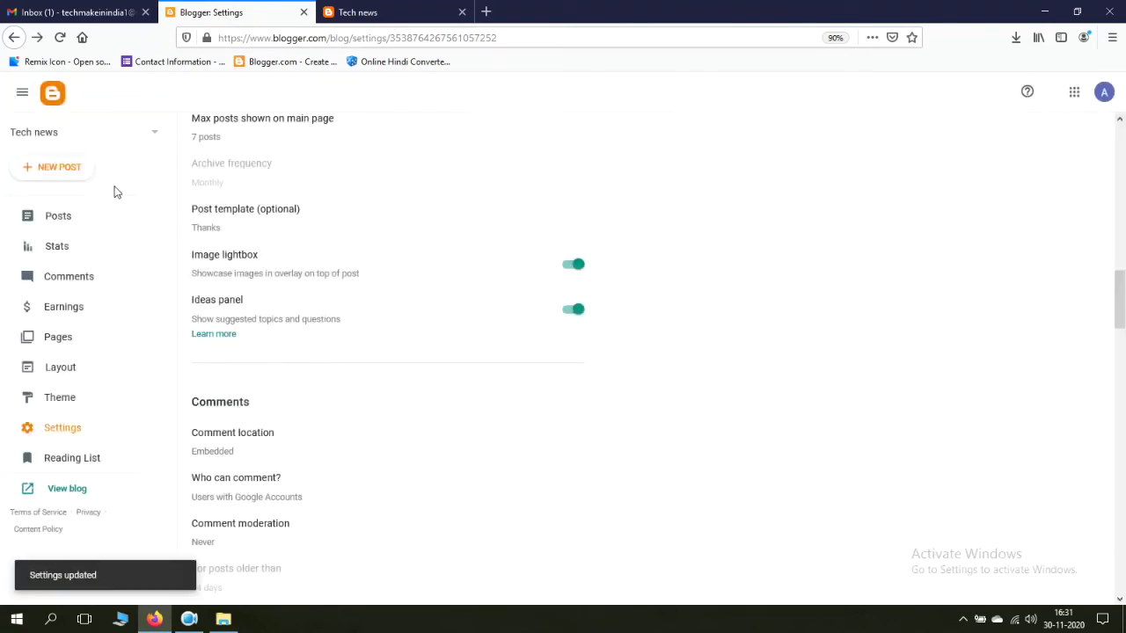
Step: Start a new post to confirm it is prefilled with 'Thanks', then view the live blog
{"action": "left_click", "coordinate": [65, 170]}
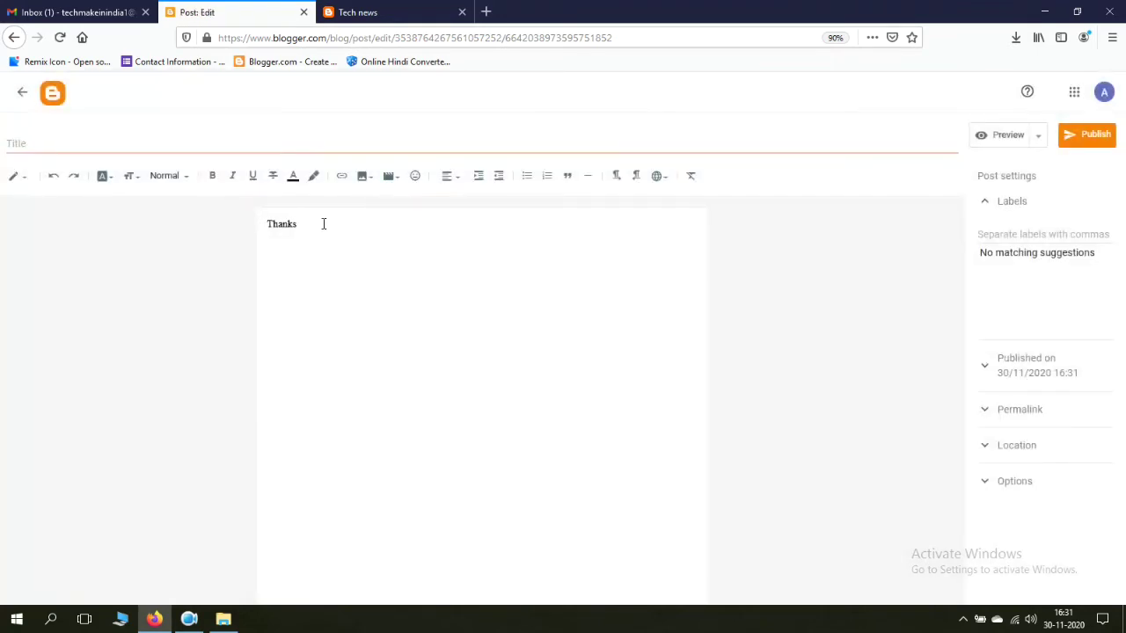
{"action": "left_click_drag", "start_coordinate": [322, 224], "coordinate": [230, 225]}
{"action": "left_click", "coordinate": [22, 91]}
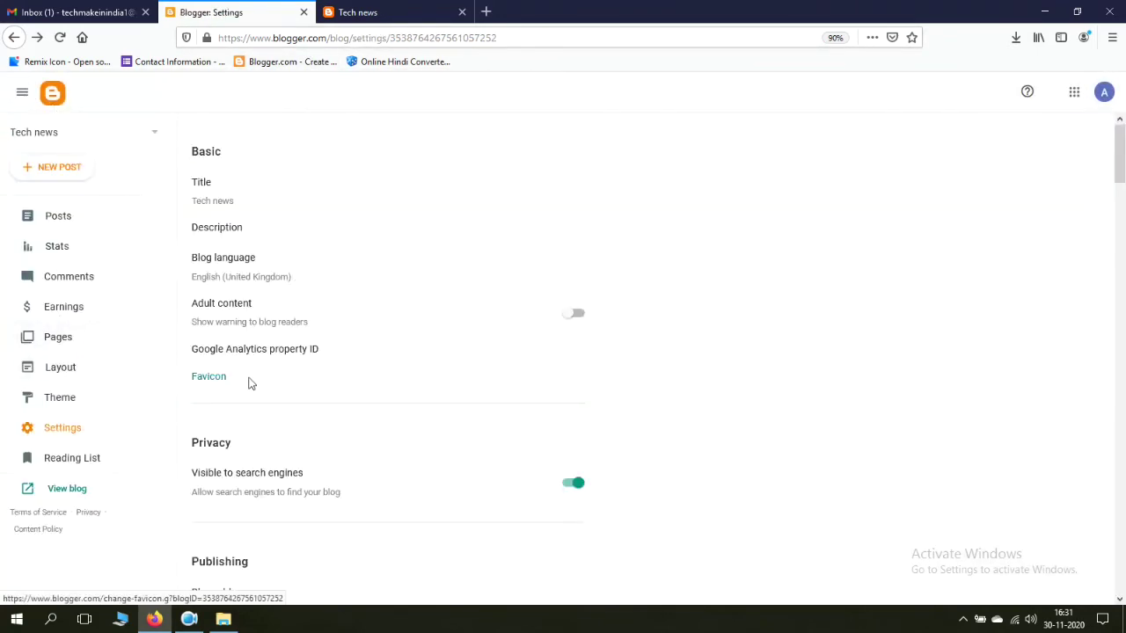
{"action": "scroll", "coordinate": [252, 381], "scroll_direction": "down", "scroll_amount": 7}
{"action": "scroll", "coordinate": [264, 375], "scroll_direction": "down", "scroll_amount": 7}
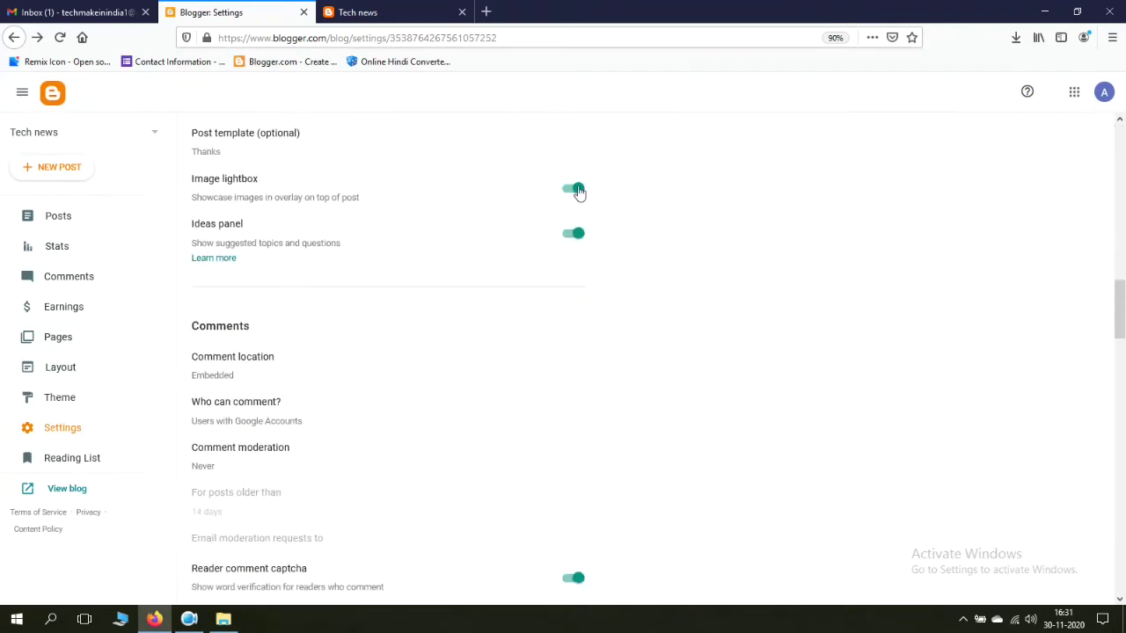
{"action": "left_click", "coordinate": [395, 12]}
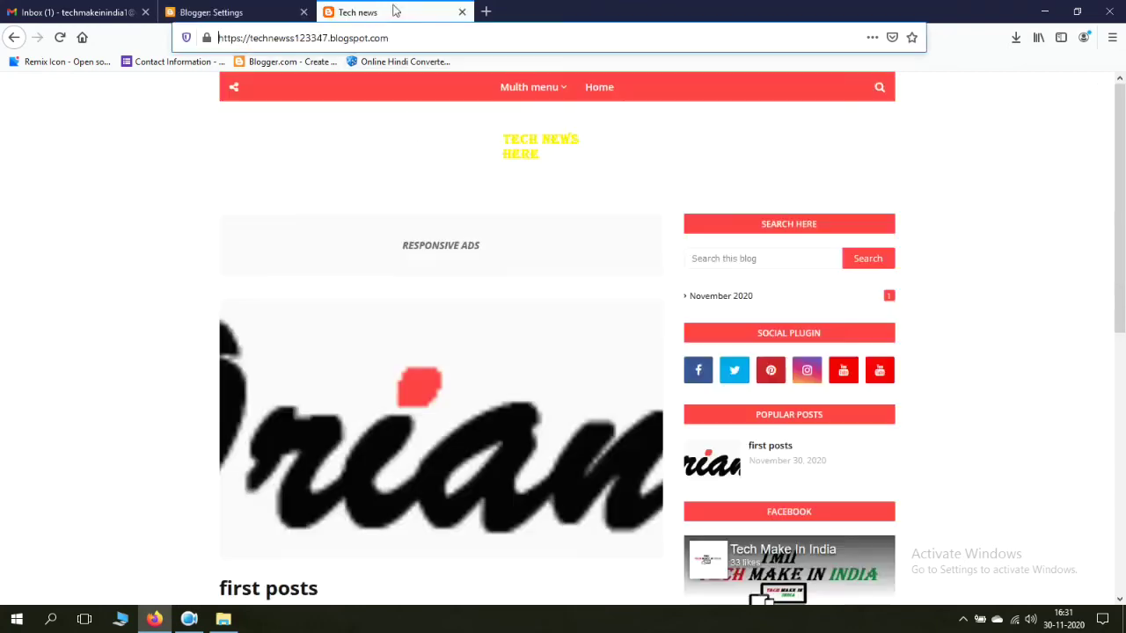
Step: Open the 'first posts' post and view its Oriana image in the lightbox
{"action": "left_click", "coordinate": [375, 360]}
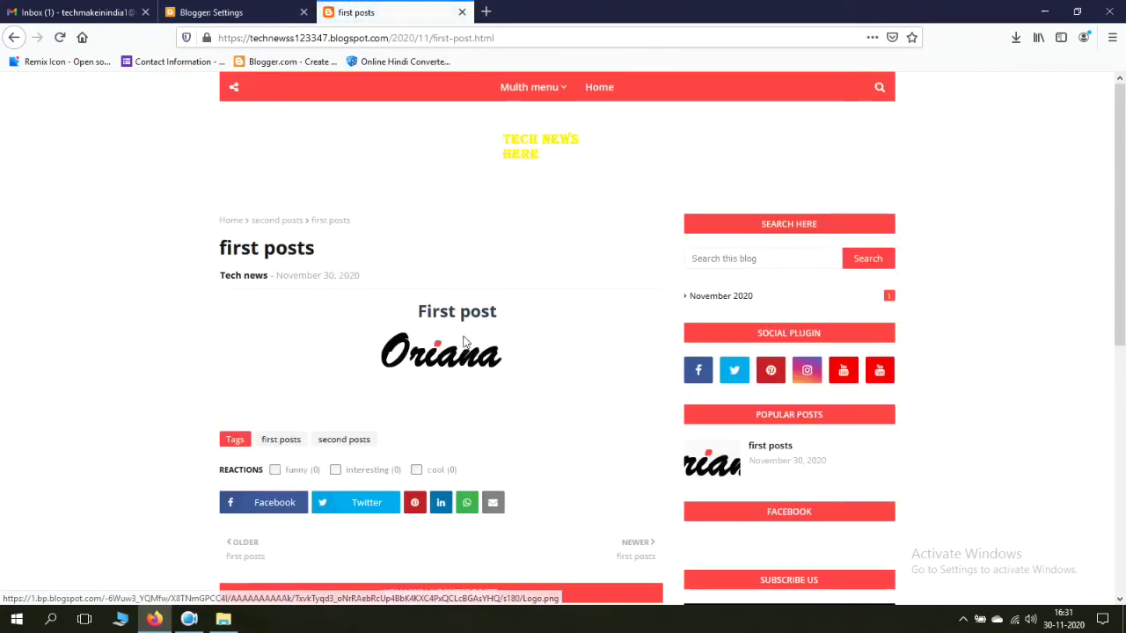
{"action": "left_click", "coordinate": [464, 343]}
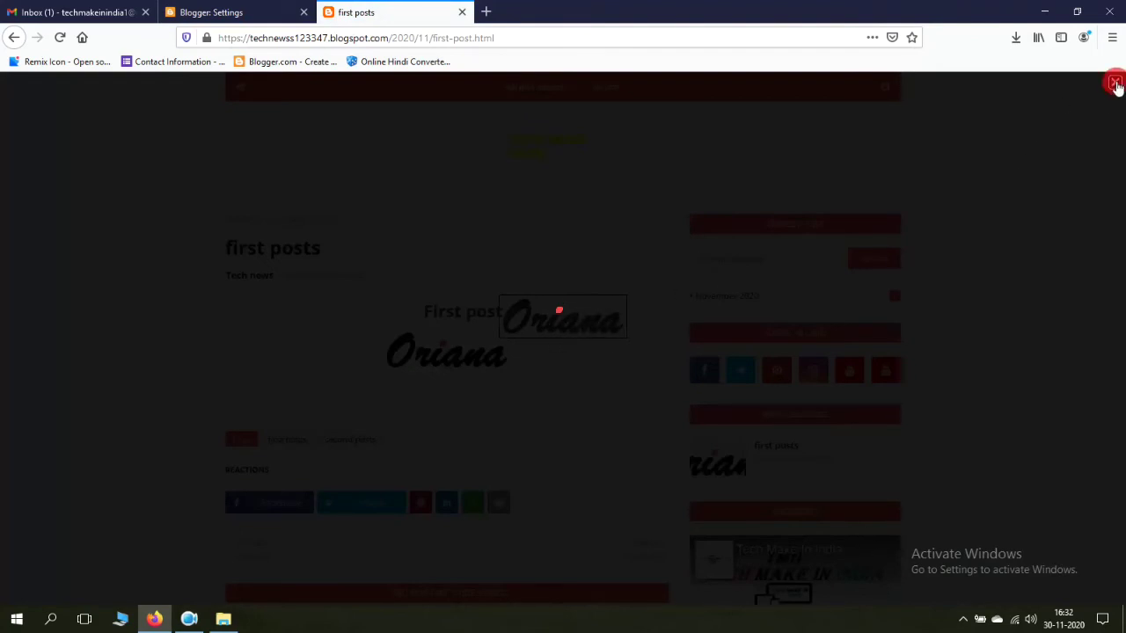
{"action": "left_click", "coordinate": [1114, 82]}
Step: Turn off Image lightbox, reload the post, and open the Oriana image without it
{"action": "left_click", "coordinate": [233, 11]}
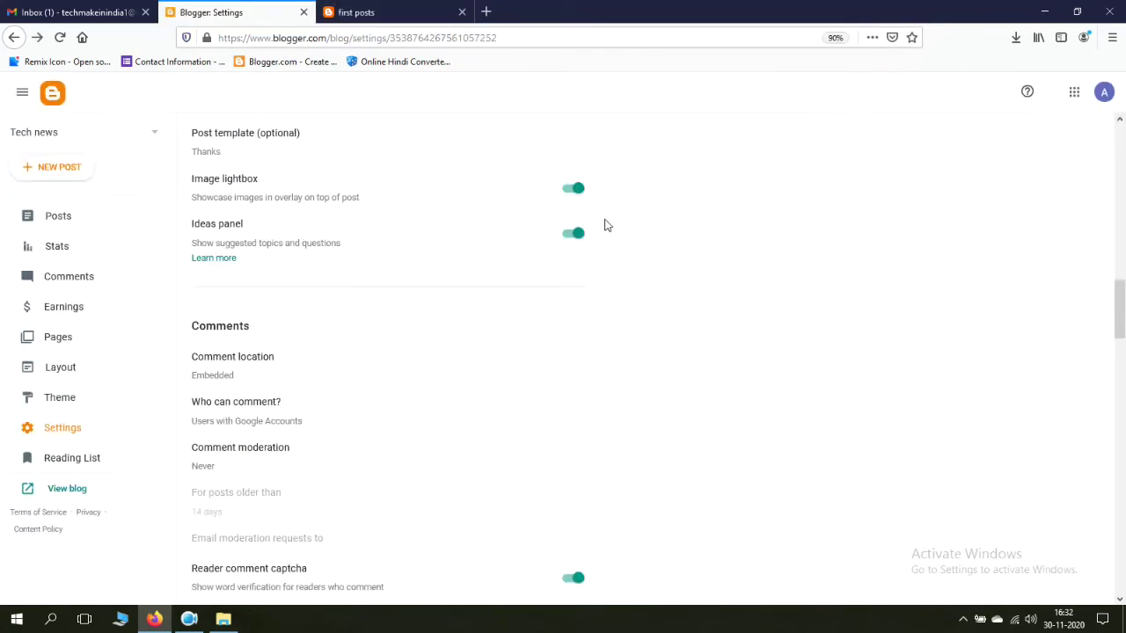
{"action": "left_click", "coordinate": [583, 187]}
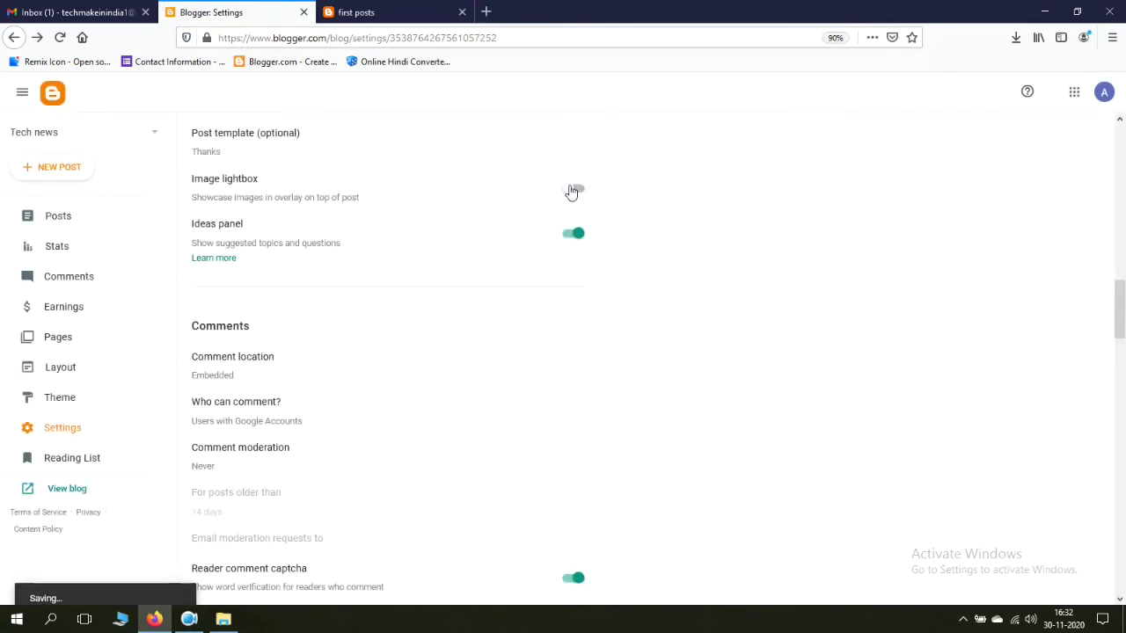
{"action": "left_click", "coordinate": [374, 12]}
{"action": "left_click", "coordinate": [431, 366]}
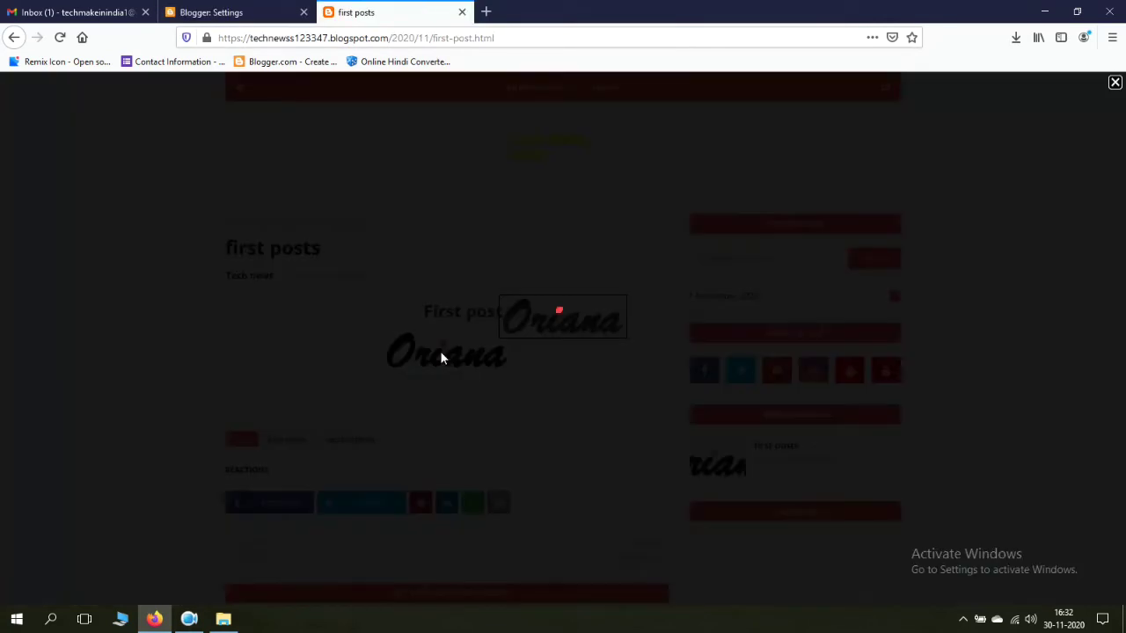
{"action": "left_click", "coordinate": [1114, 81]}
{"action": "left_click", "coordinate": [58, 38]}
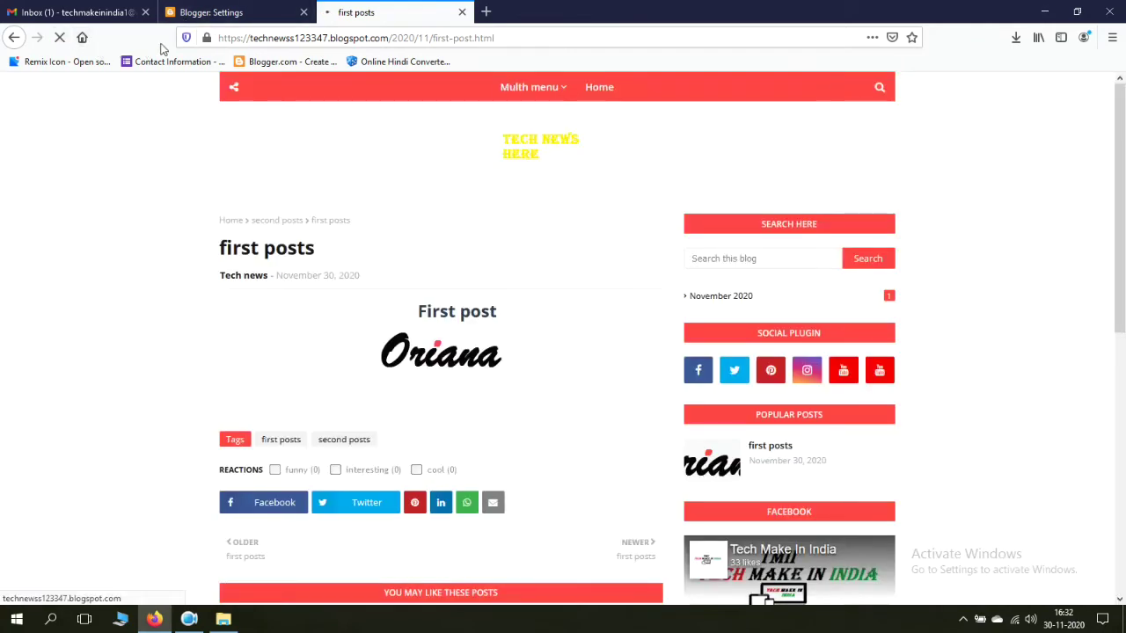
{"action": "left_click", "coordinate": [442, 372]}
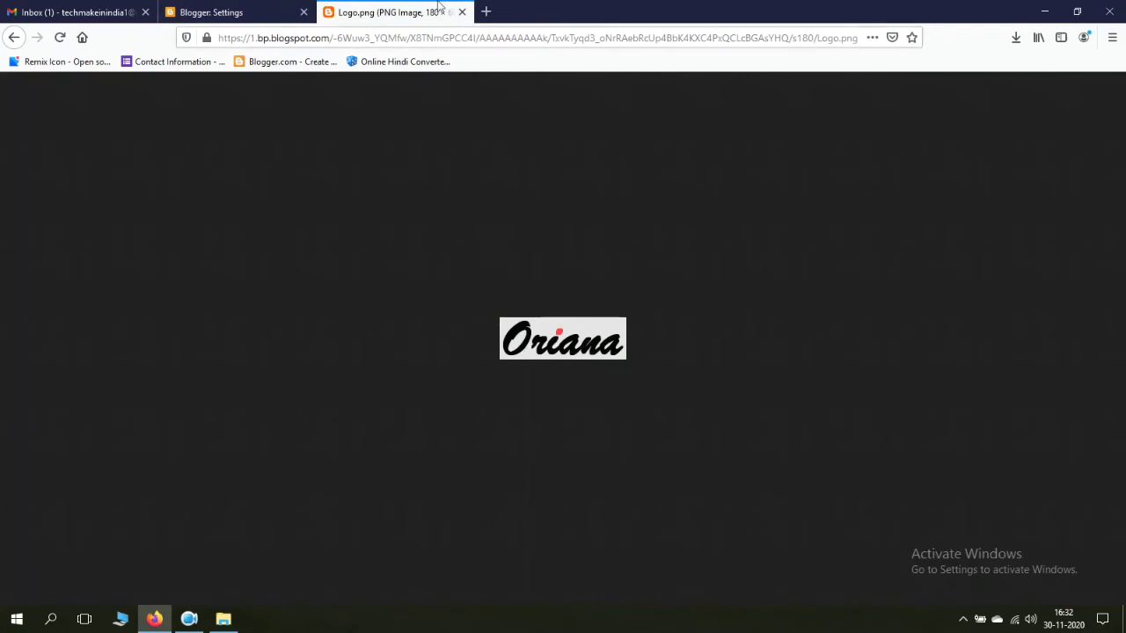
Step: Turn Image lightbox back on in Settings
{"action": "left_click", "coordinate": [14, 38]}
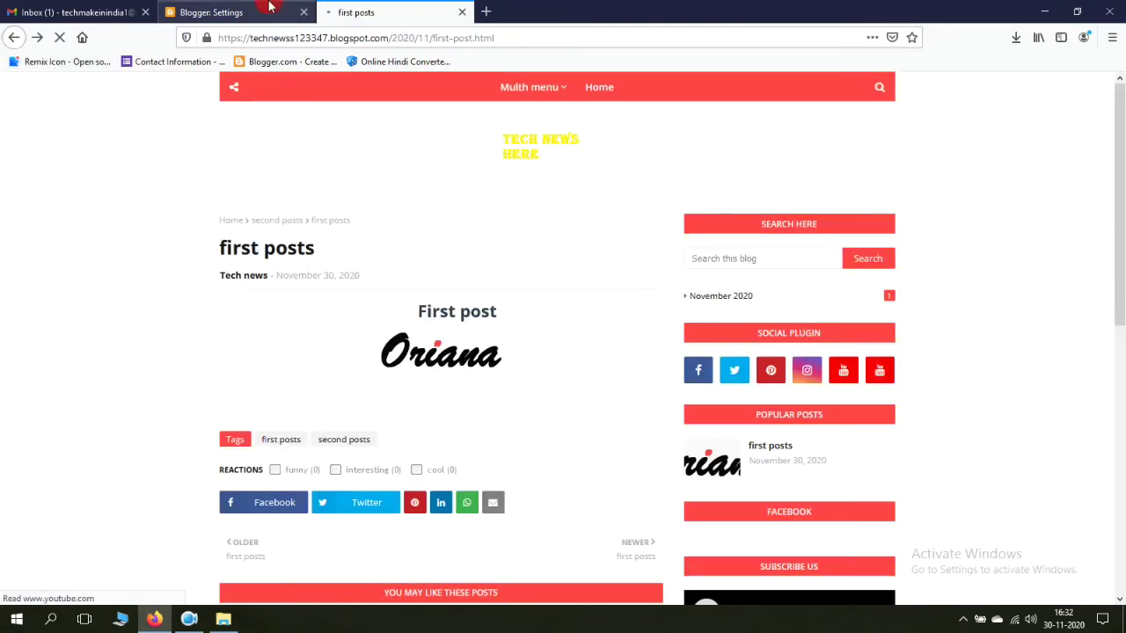
{"action": "left_click", "coordinate": [270, 7]}
{"action": "left_click", "coordinate": [573, 190]}
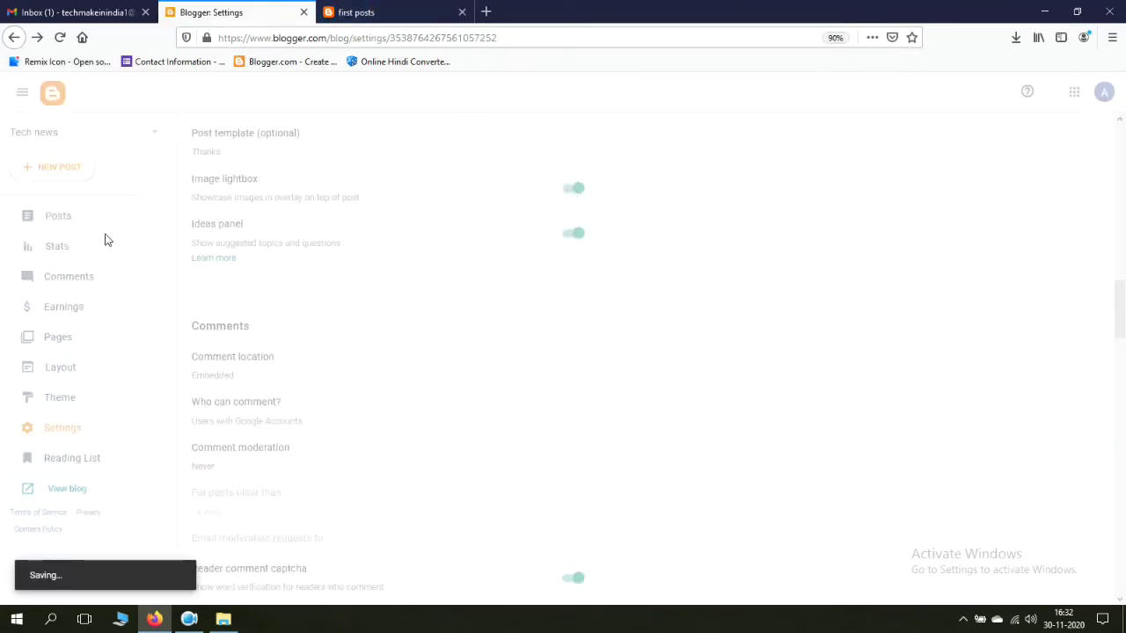
{"action": "left_click_drag", "start_coordinate": [212, 230], "coordinate": [334, 234]}
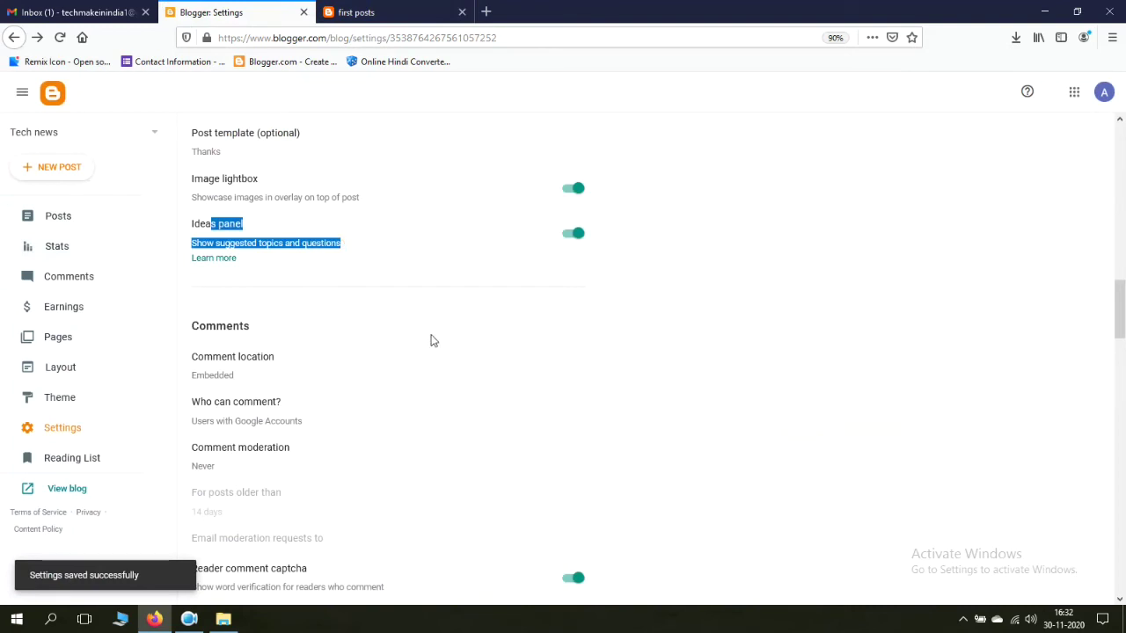
{"action": "left_click", "coordinate": [464, 354]}
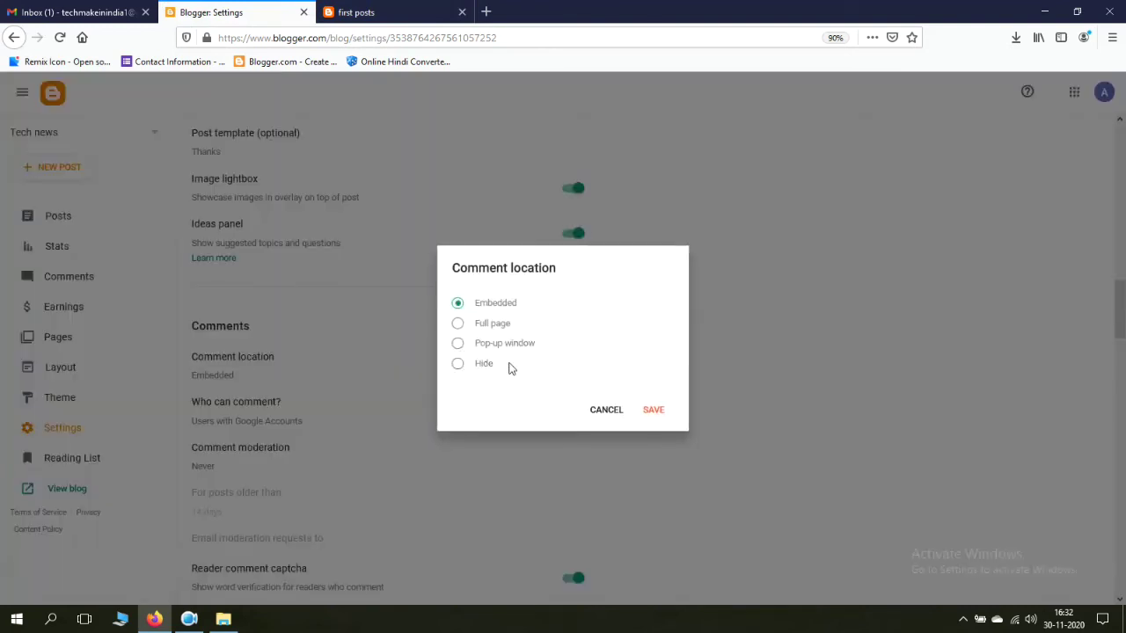
{"action": "left_click", "coordinate": [609, 412]}
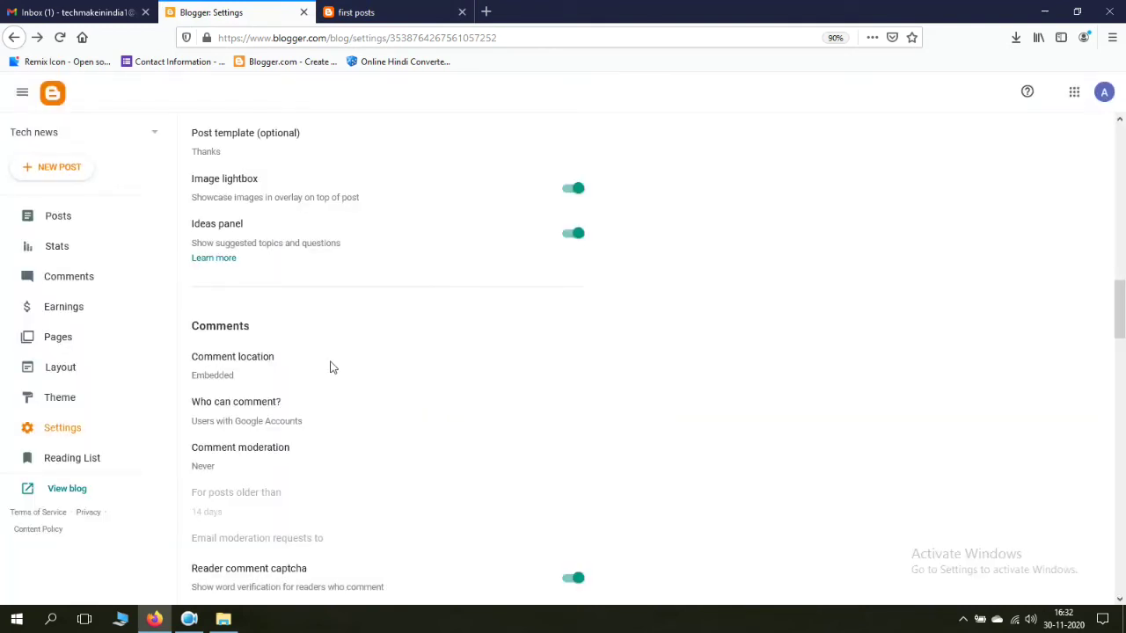
{"action": "scroll", "coordinate": [290, 356], "scroll_direction": "down", "scroll_amount": 3}
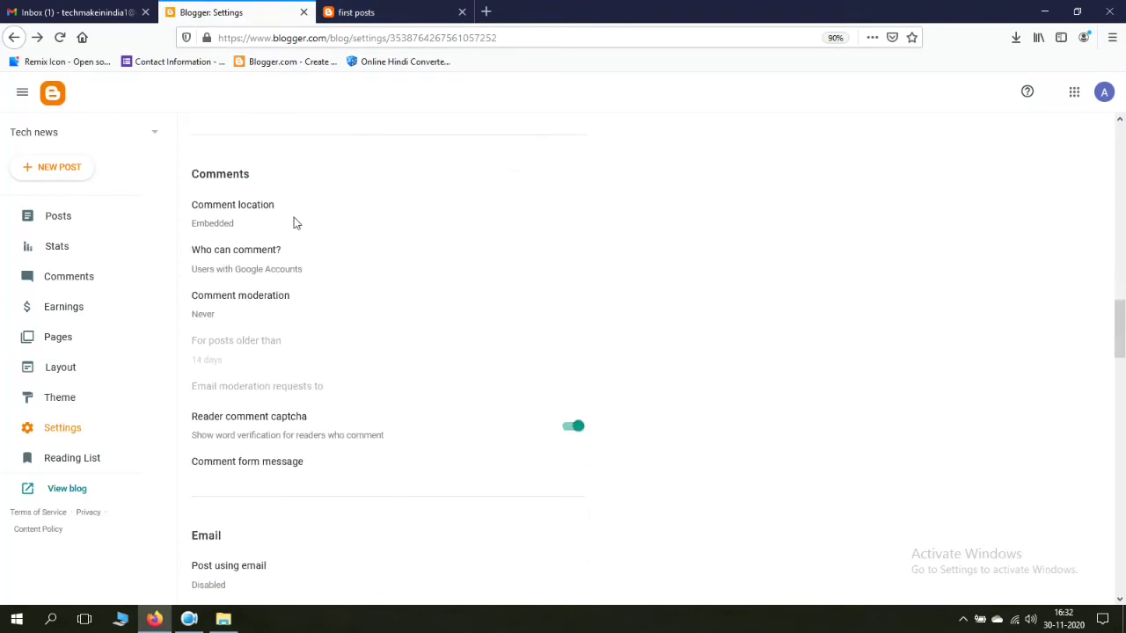
{"action": "scroll", "coordinate": [327, 351], "scroll_direction": "down", "scroll_amount": 3}
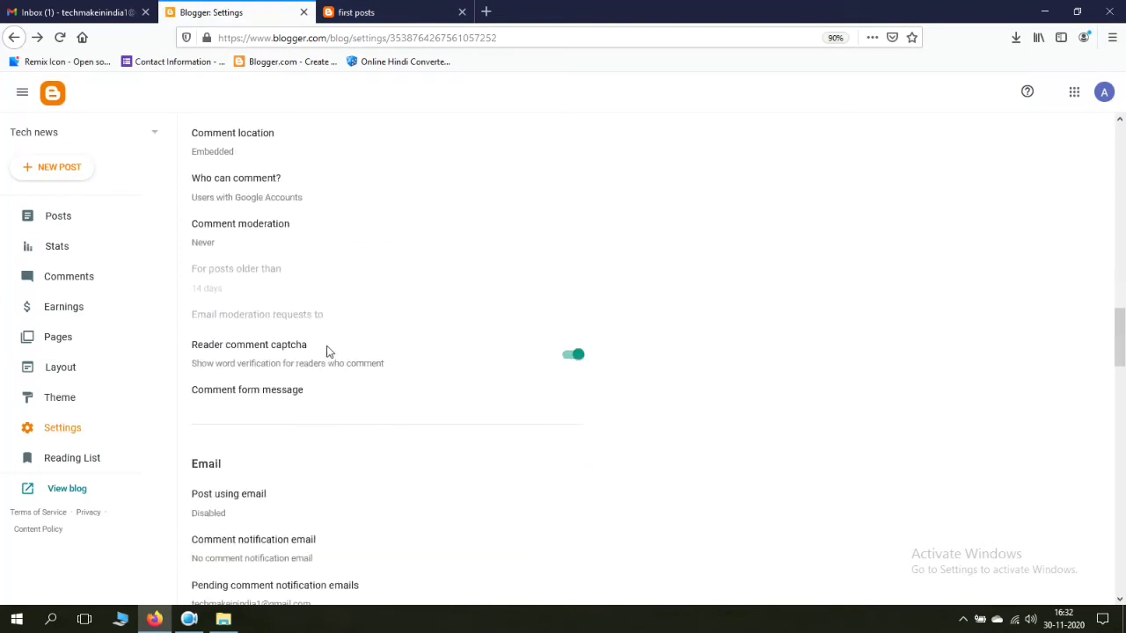
{"action": "scroll", "coordinate": [302, 324], "scroll_direction": "down", "scroll_amount": 3}
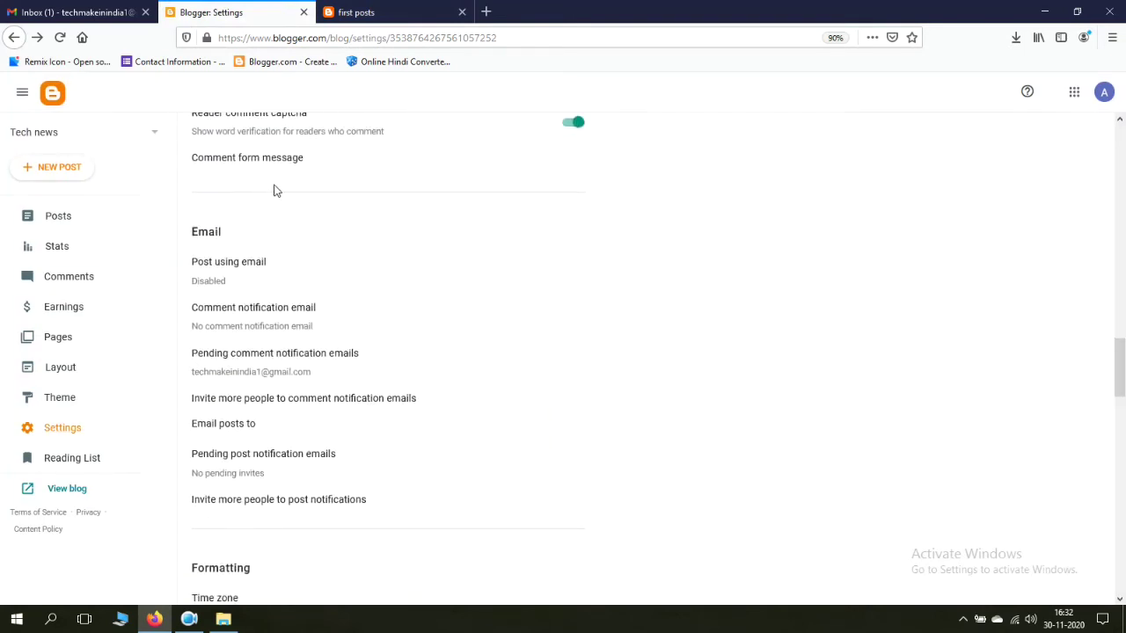
{"action": "left_click", "coordinate": [294, 164]}
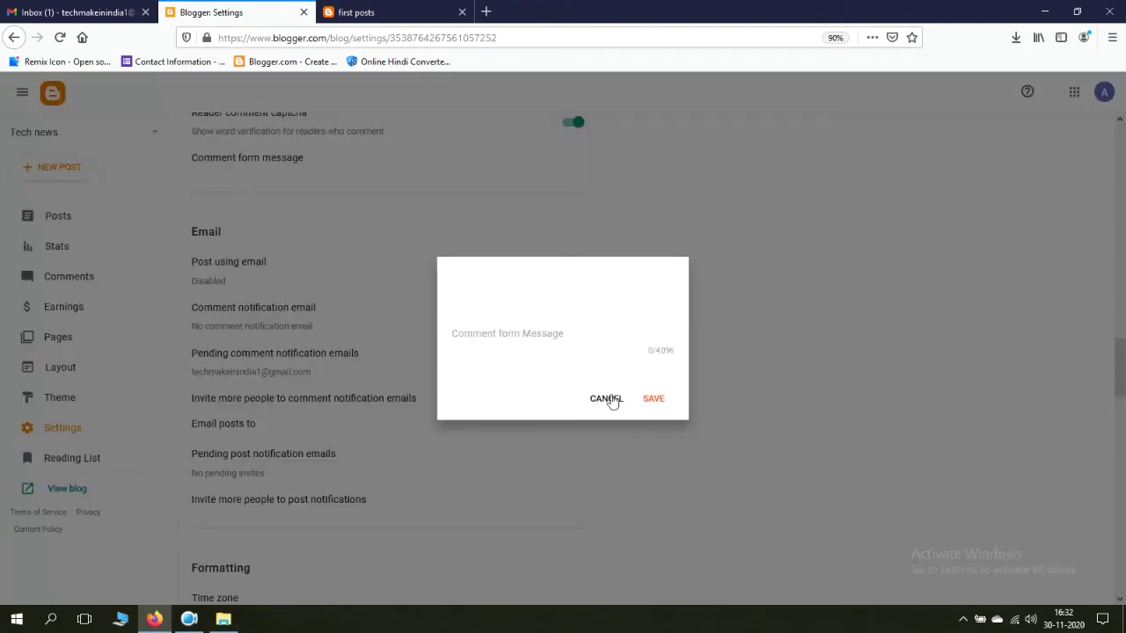
{"action": "left_click", "coordinate": [612, 402]}
{"action": "scroll", "coordinate": [405, 431], "scroll_direction": "up", "scroll_amount": 6}
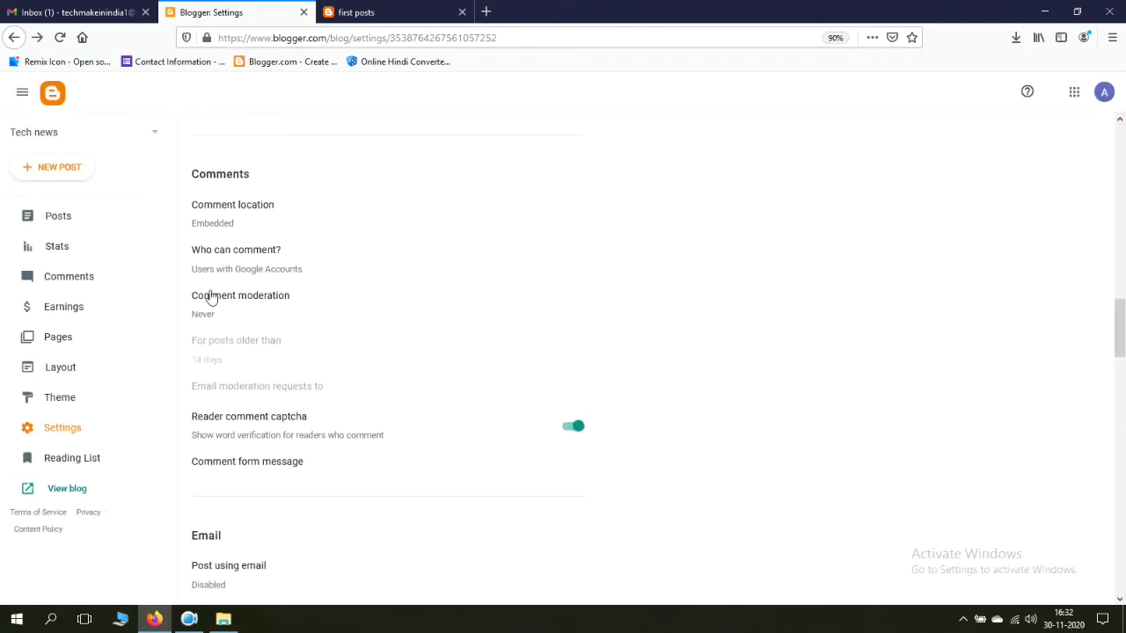
Step: Enable the search description meta tag and save it as 'blog tip free t'
{"action": "scroll", "coordinate": [337, 316], "scroll_direction": "down", "scroll_amount": 7}
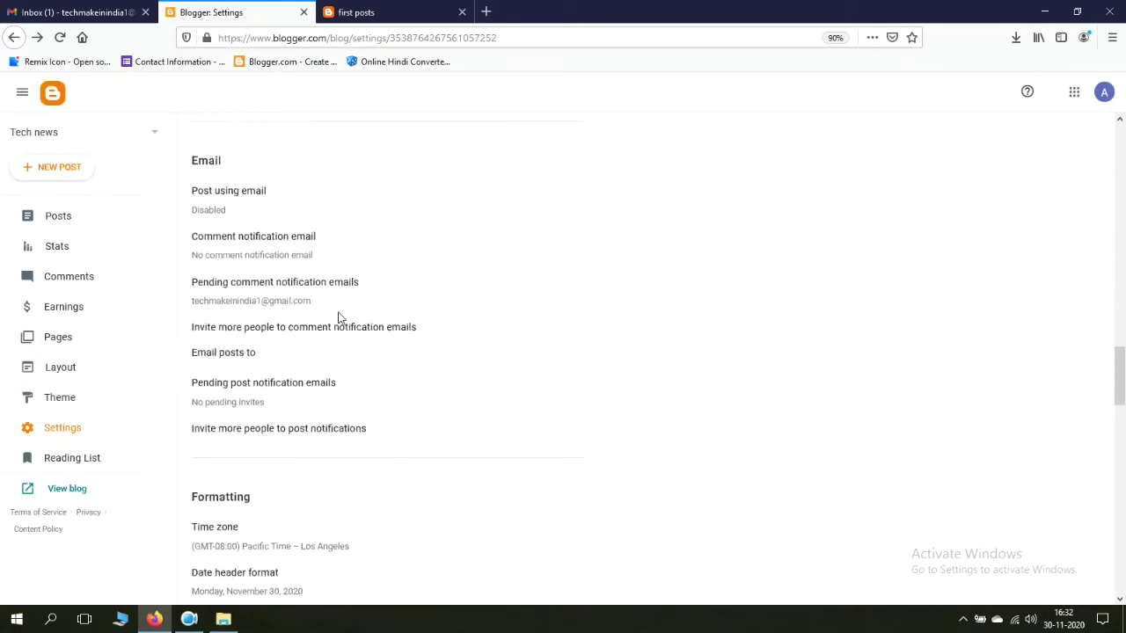
{"action": "scroll", "coordinate": [339, 316], "scroll_direction": "down", "scroll_amount": 6}
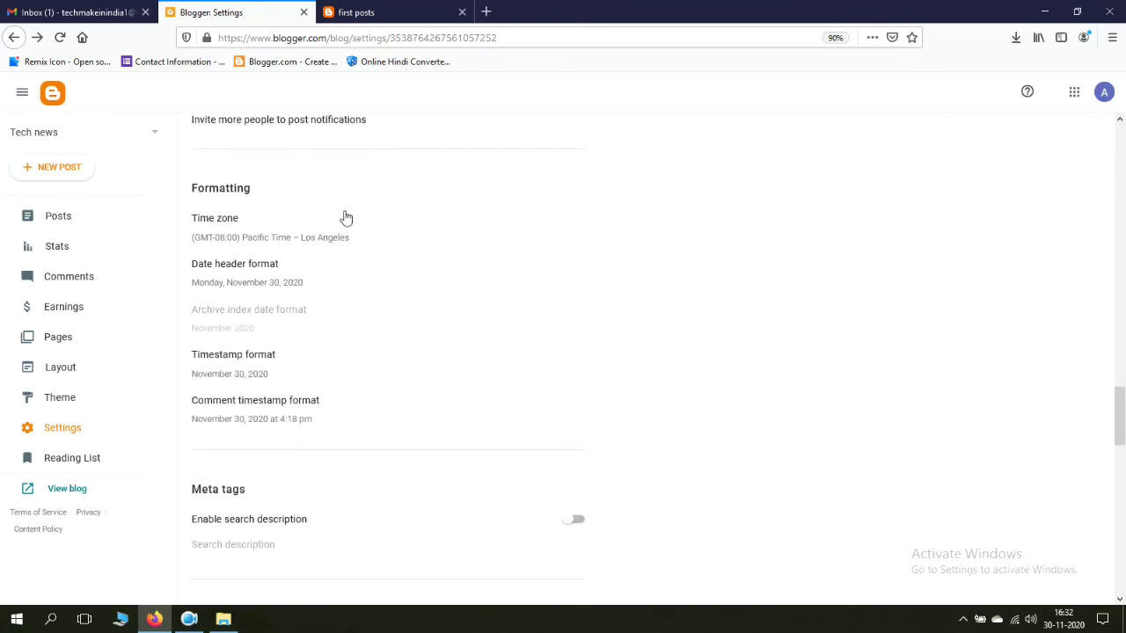
{"action": "scroll", "coordinate": [293, 277], "scroll_direction": "down", "scroll_amount": 2}
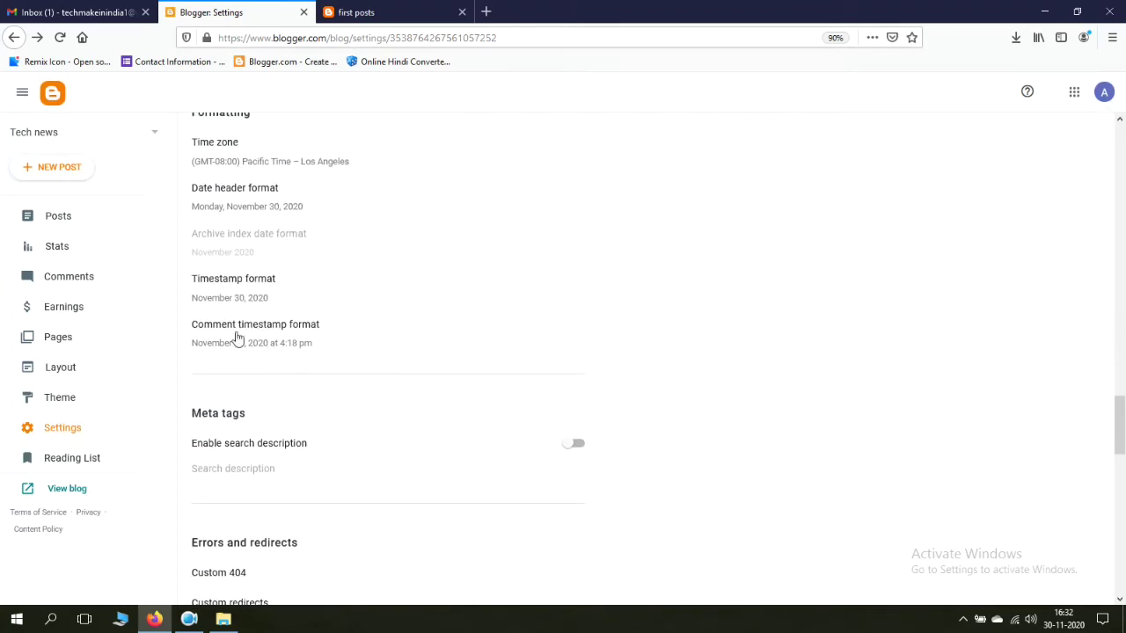
{"action": "scroll", "coordinate": [235, 338], "scroll_direction": "down", "scroll_amount": 4}
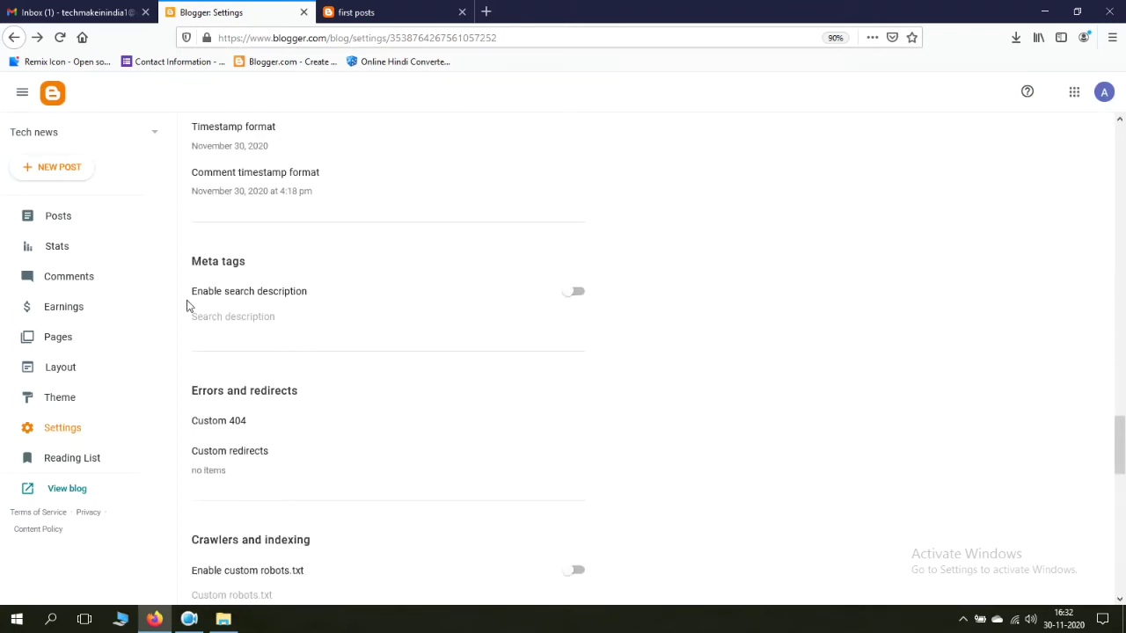
{"action": "left_click_drag", "start_coordinate": [208, 291], "coordinate": [573, 300]}
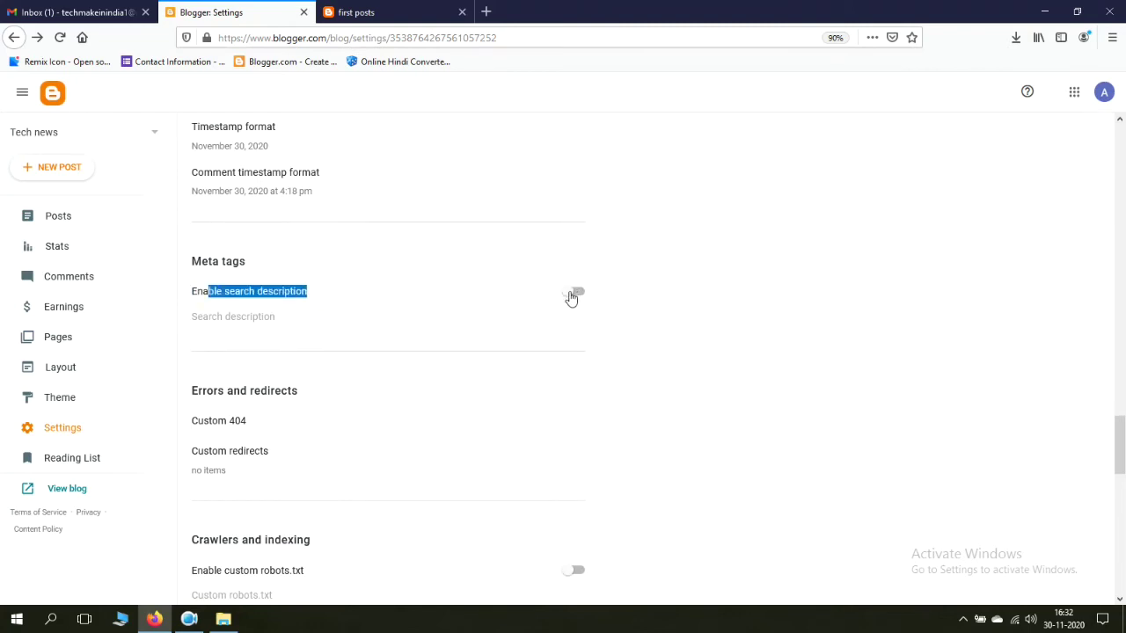
{"action": "left_click", "coordinate": [364, 253]}
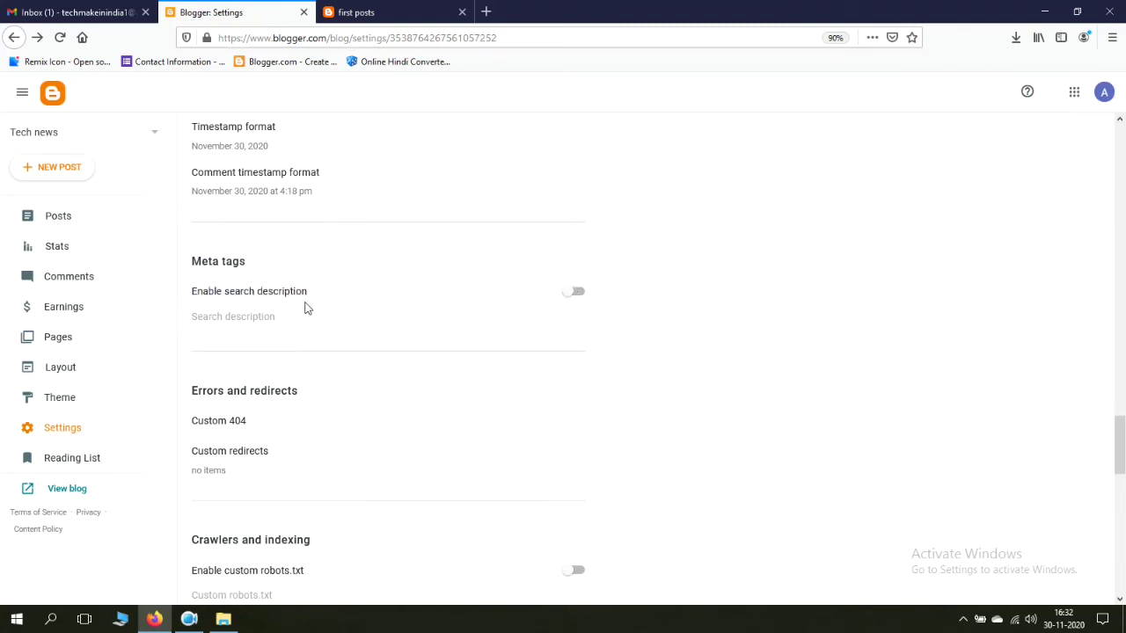
{"action": "left_click", "coordinate": [573, 291]}
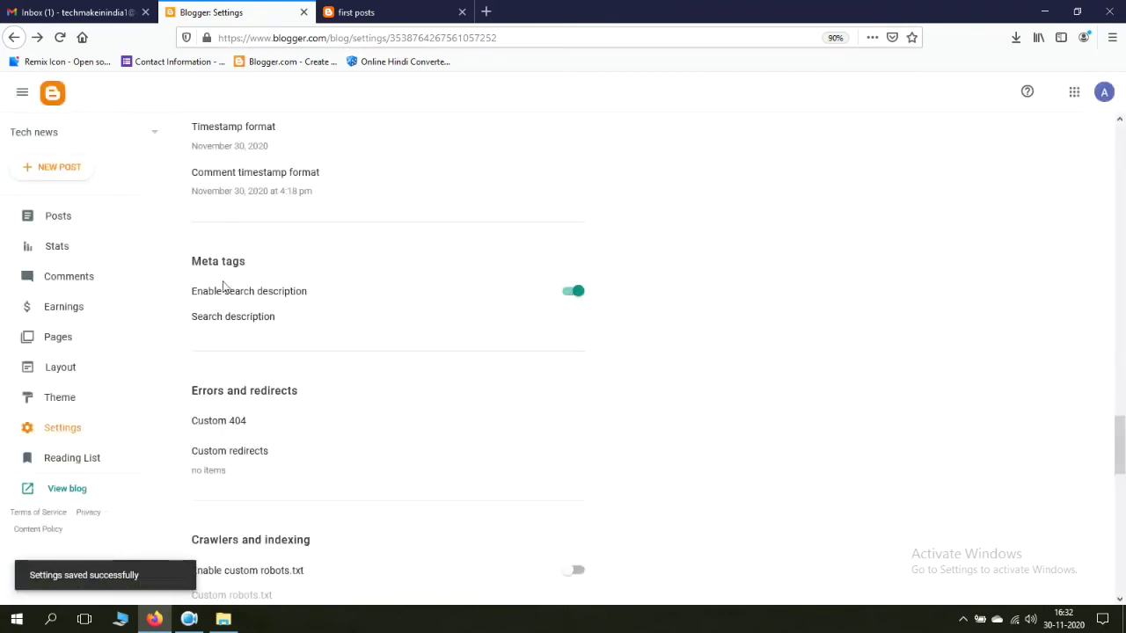
{"action": "left_click", "coordinate": [215, 324]}
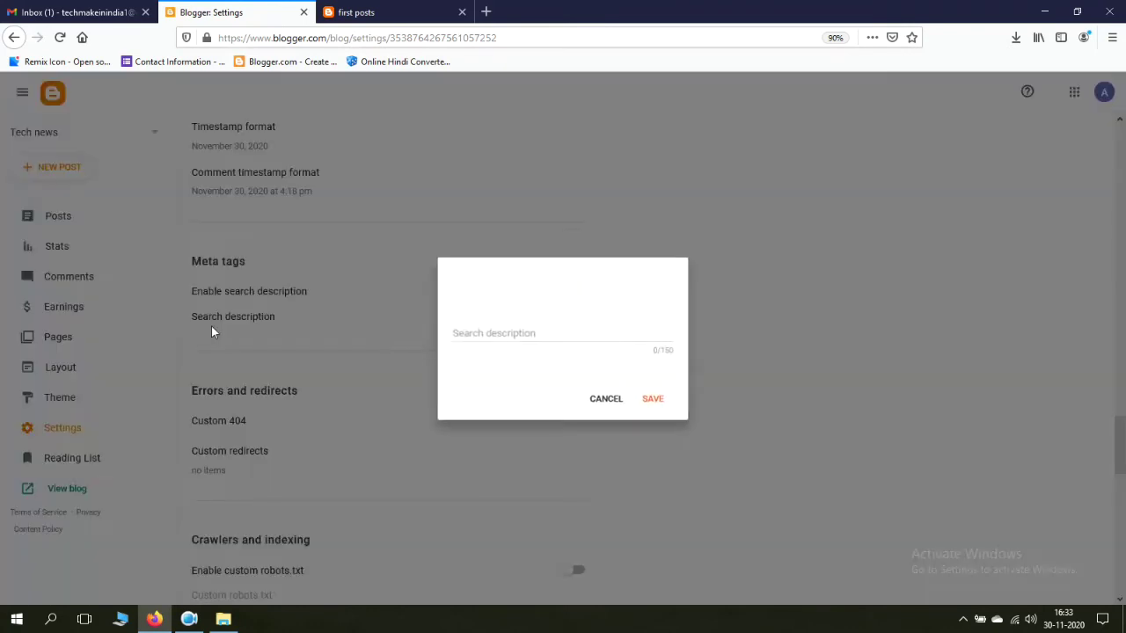
{"action": "left_click", "coordinate": [483, 331]}
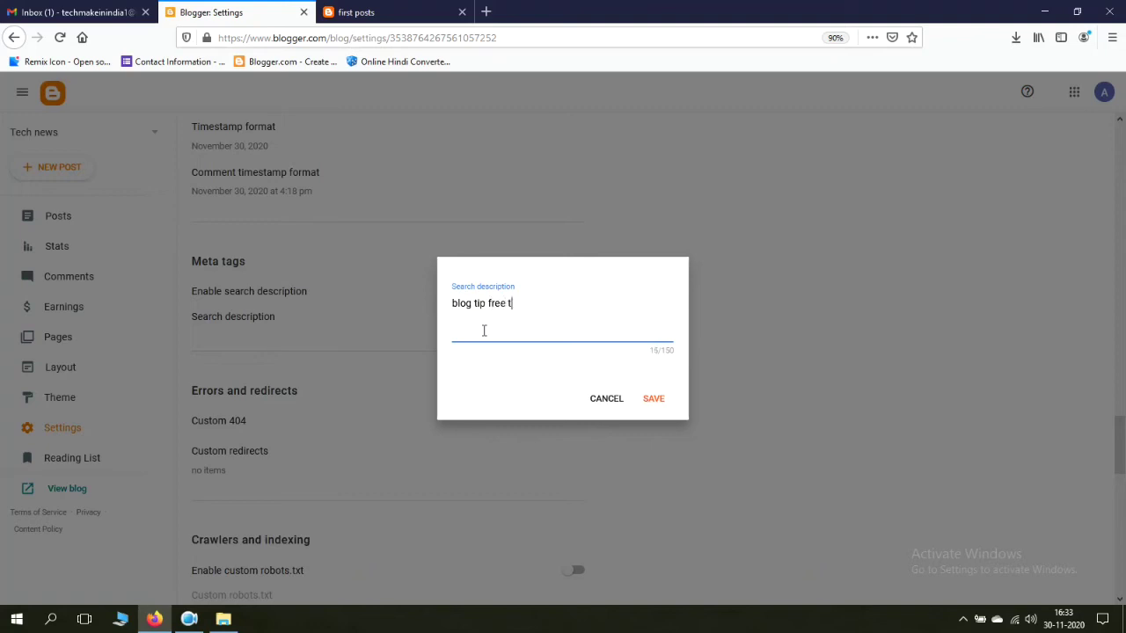
{"action": "left_click", "coordinate": [652, 401]}
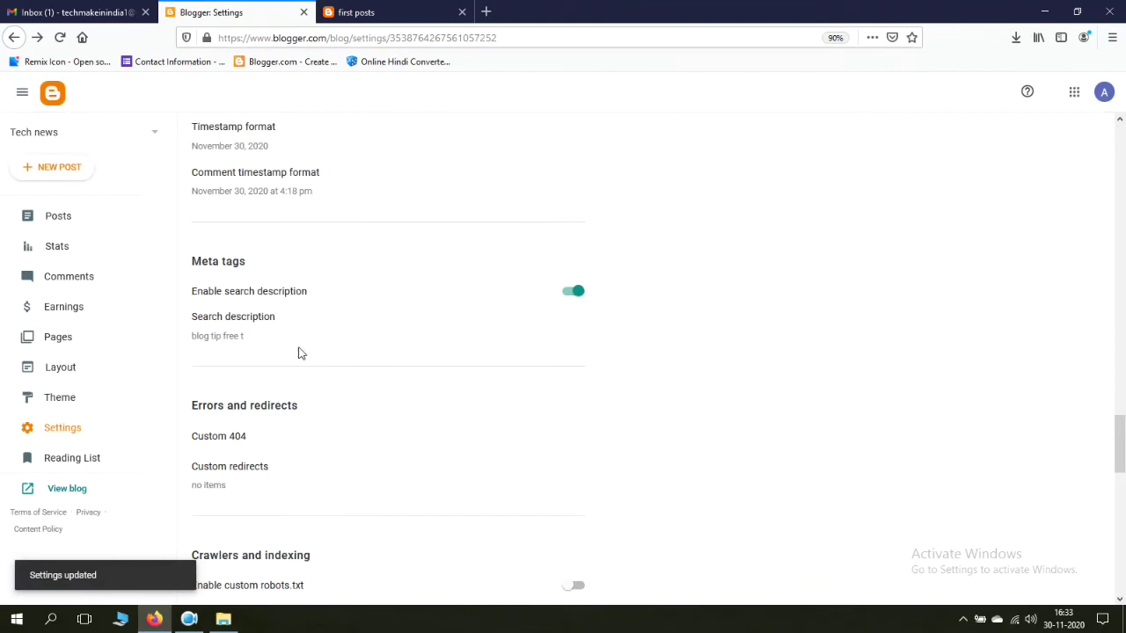
Step: Load the nonexistent /jgk address on the live blog to see the default 404 page
{"action": "scroll", "coordinate": [246, 429], "scroll_direction": "down", "scroll_amount": 3}
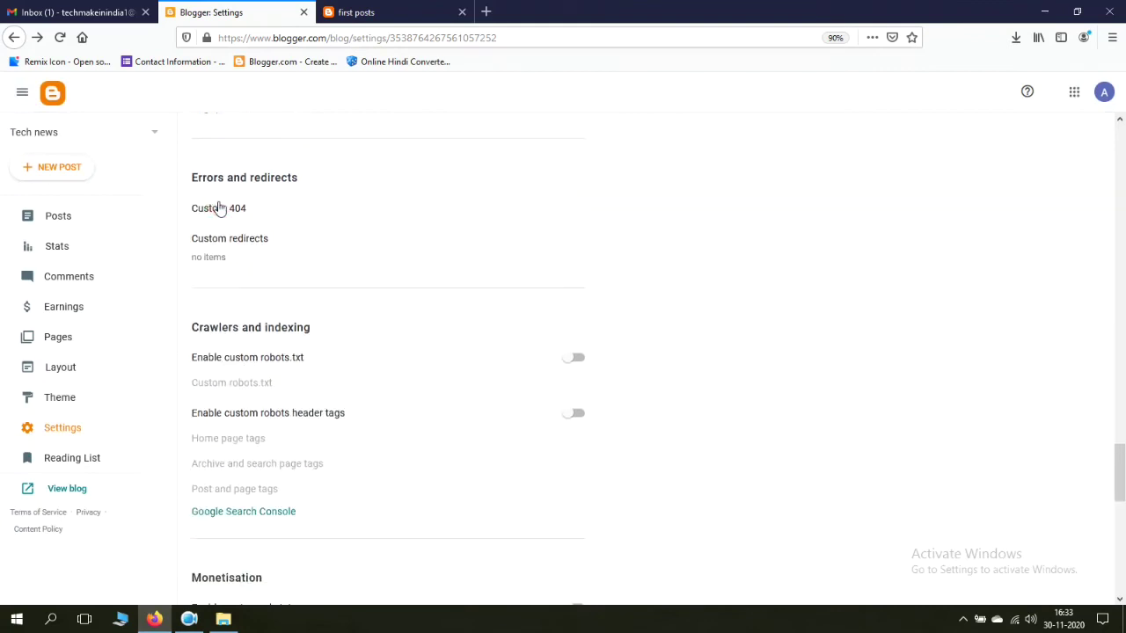
{"action": "left_click", "coordinate": [220, 208]}
{"action": "left_click", "coordinate": [605, 399]}
{"action": "left_click", "coordinate": [395, 12]}
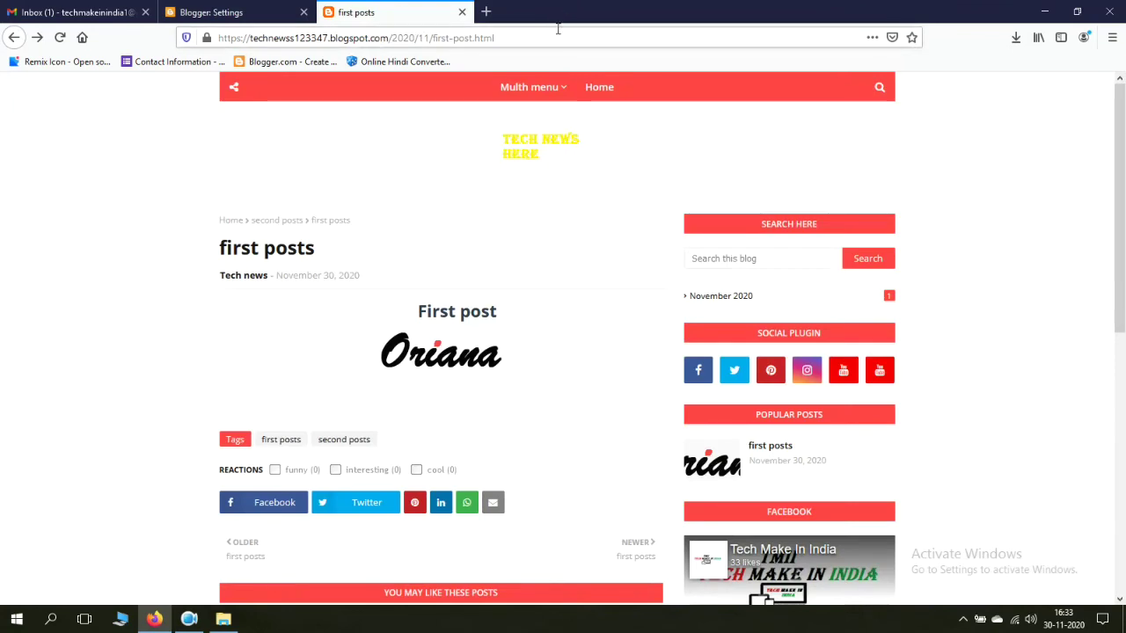
{"action": "left_click", "coordinate": [556, 37]}
{"action": "left_click", "coordinate": [556, 37]}
{"action": "key", "text": "BackSpace"}
{"action": "key", "text": "BackSpace"}
{"action": "key", "text": "BackSpace"}
{"action": "key", "text": "BackSpace"}
{"action": "key", "text": "BackSpace"}
{"action": "key", "text": "BackSpace"}
{"action": "key", "text": "BackSpace"}
{"action": "key", "text": "BackSpace"}
{"action": "key", "text": "BackSpace"}
{"action": "key", "text": "BackSpace"}
{"action": "key", "text": "BackSpace"}
{"action": "key", "text": "BackSpace"}
{"action": "key", "text": "BackSpace"}
{"action": "key", "text": "BackSpace"}
{"action": "key", "text": "BackSpace"}
{"action": "key", "text": "BackSpace"}
{"action": "key", "text": "BackSpace"}
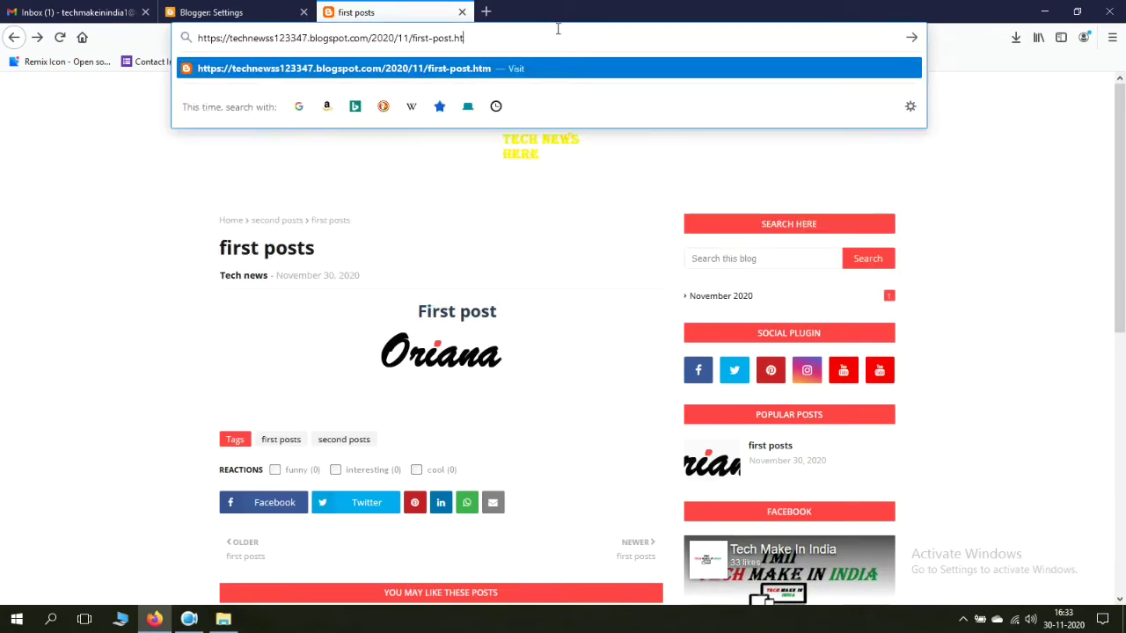
{"action": "key", "text": "BackSpace"}
{"action": "key", "text": "BackSpace"}
{"action": "key", "text": "BackSpace"}
{"action": "key", "text": "BackSpace"}
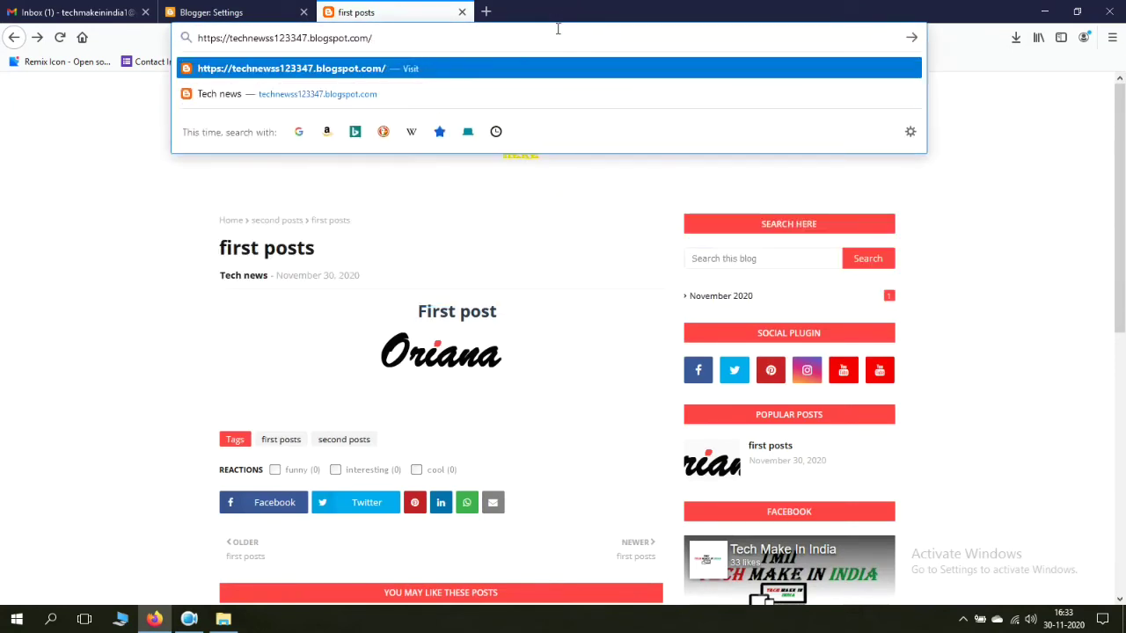
{"action": "type", "text": "jgk"}
{"action": "key", "text": "Return"}
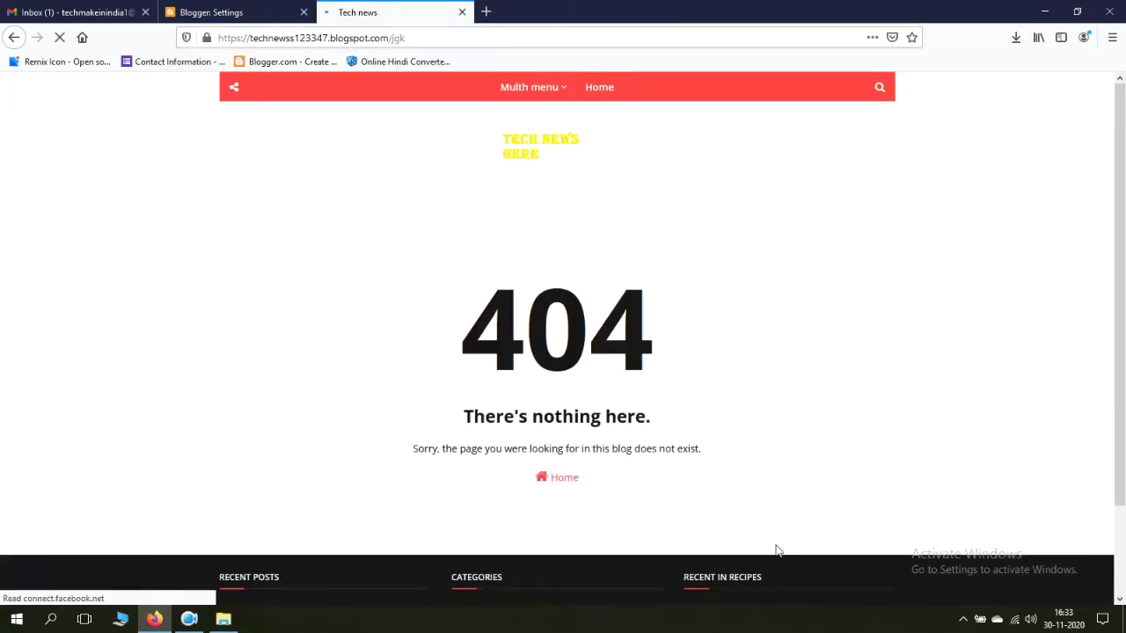
Step: Check the custom redirects list and the 404 page's address, then open the Custom 404 editor
{"action": "left_click", "coordinate": [262, 11]}
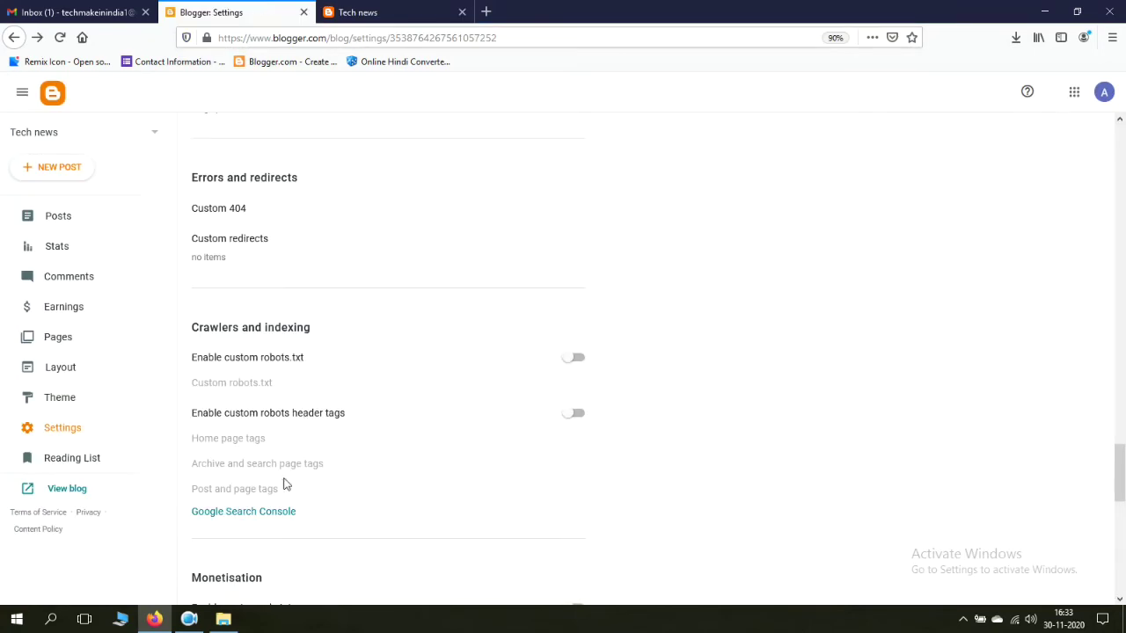
{"action": "left_click", "coordinate": [231, 244]}
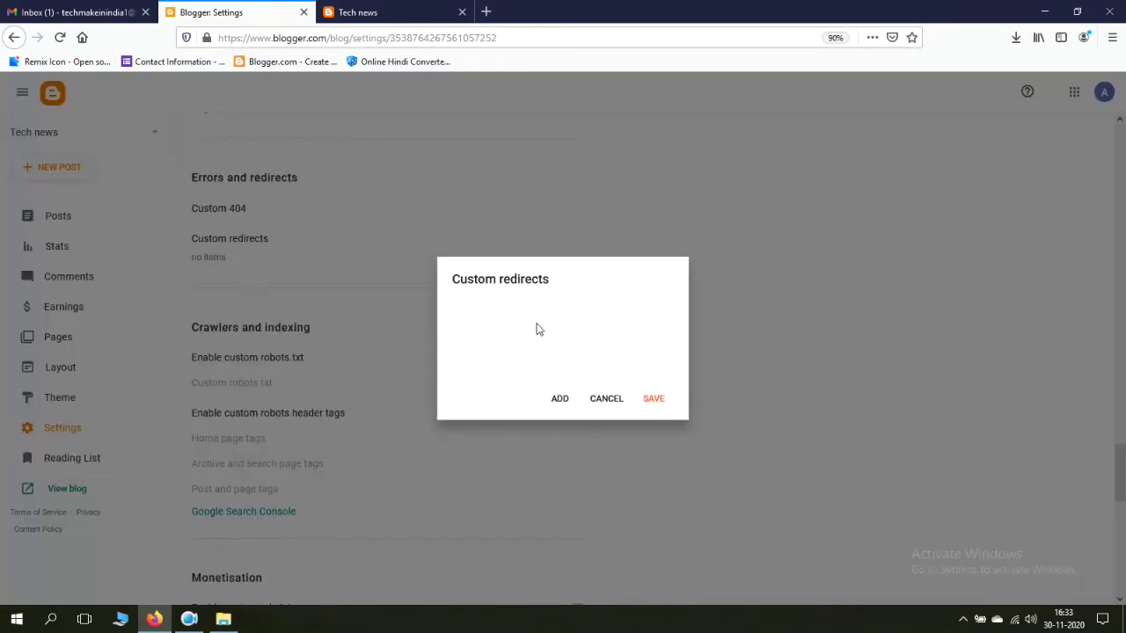
{"action": "left_click", "coordinate": [605, 406]}
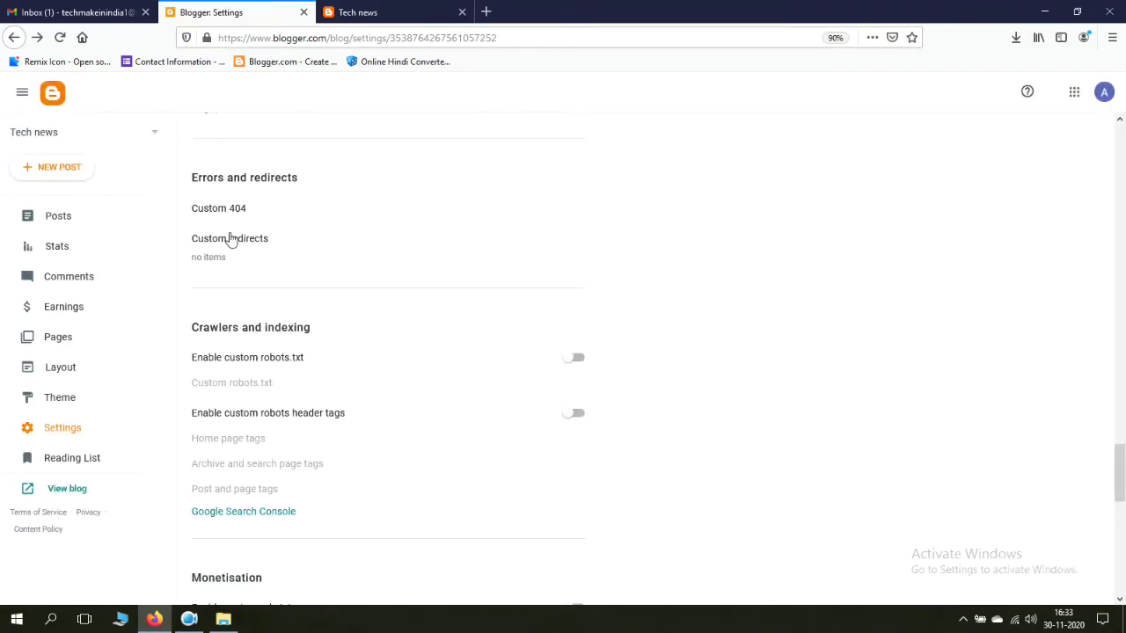
{"action": "left_click", "coordinate": [402, 11]}
{"action": "left_click_drag", "start_coordinate": [432, 41], "coordinate": [188, 38]}
{"action": "right_click", "coordinate": [314, 38]}
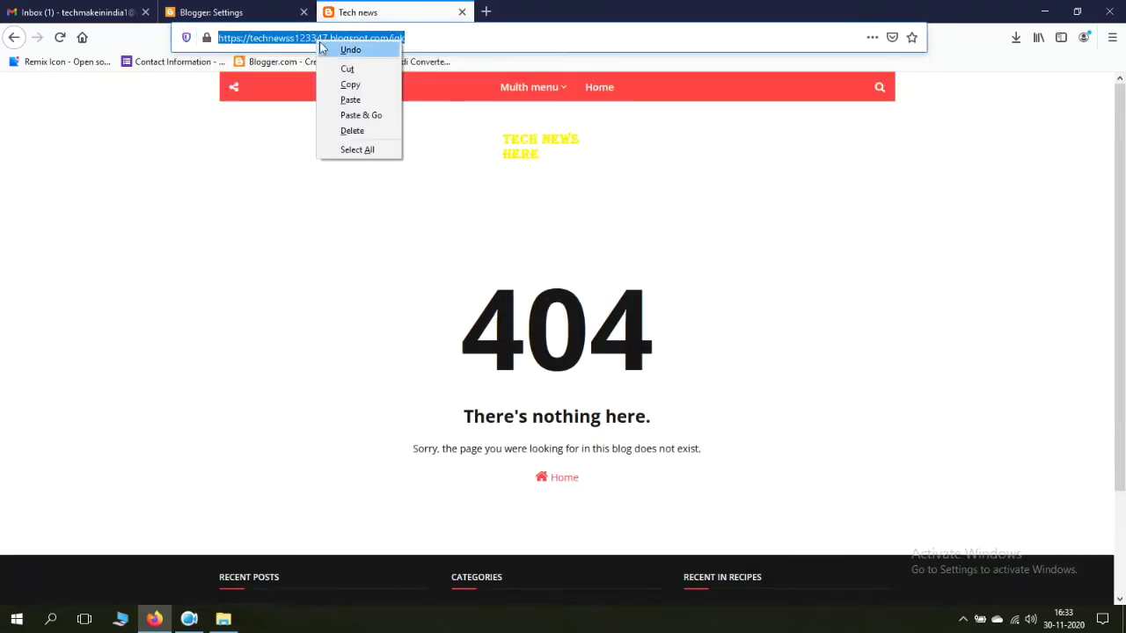
{"action": "left_click", "coordinate": [352, 97]}
{"action": "left_click", "coordinate": [239, 13]}
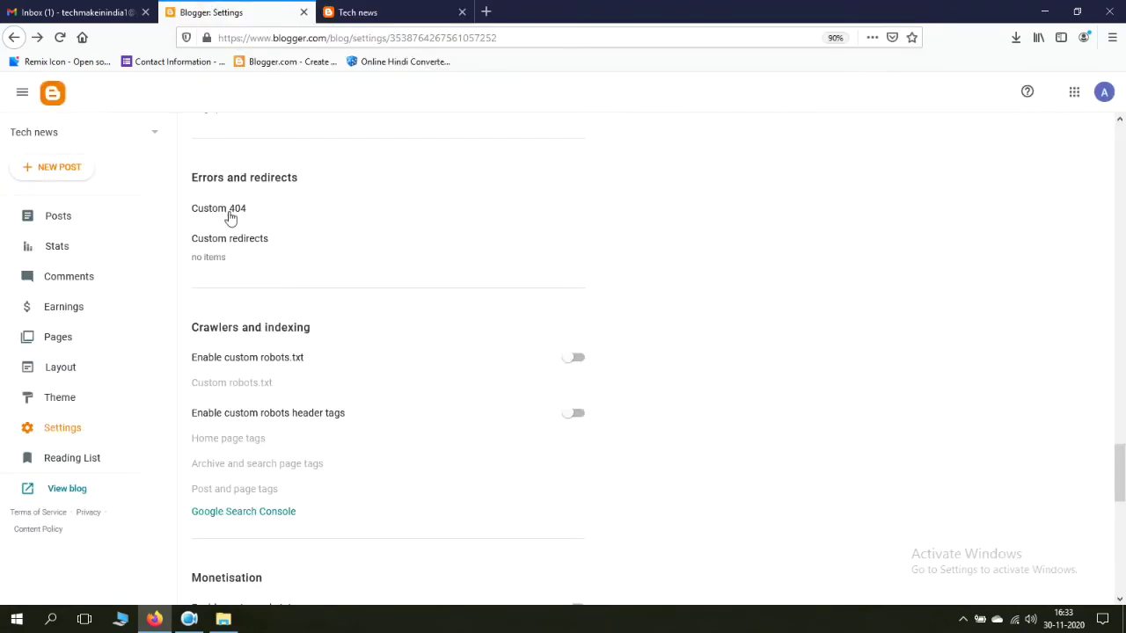
{"action": "left_click", "coordinate": [230, 215]}
Step: Save 'this pages not exits' as the Custom 404 message and reload /jgk to see it
{"action": "left_click", "coordinate": [525, 331]}
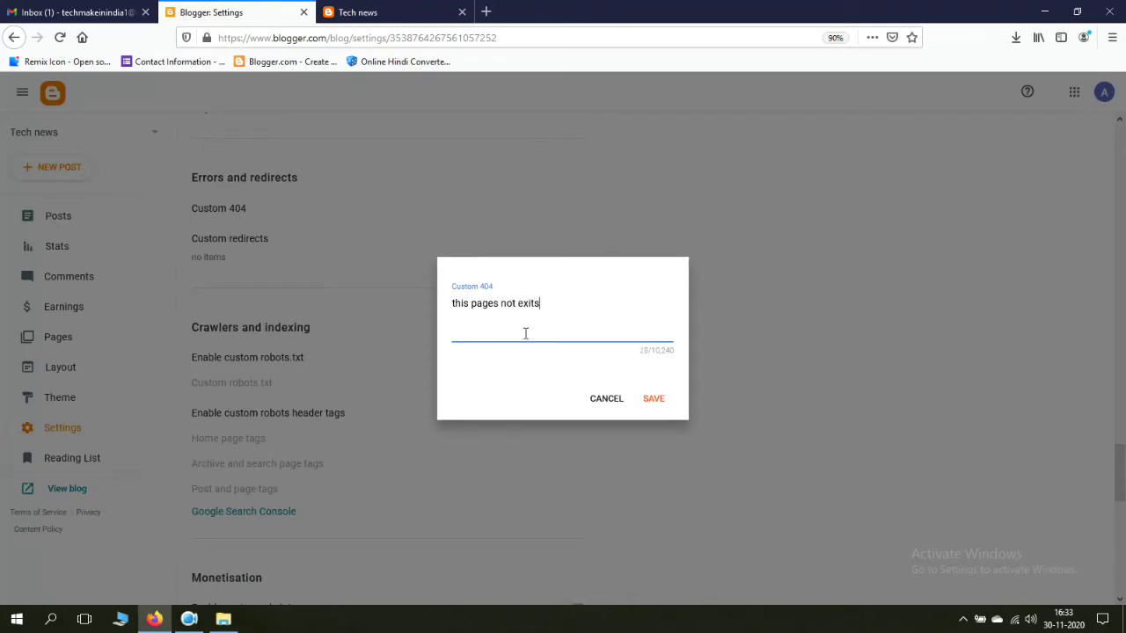
{"action": "left_click", "coordinate": [673, 401]}
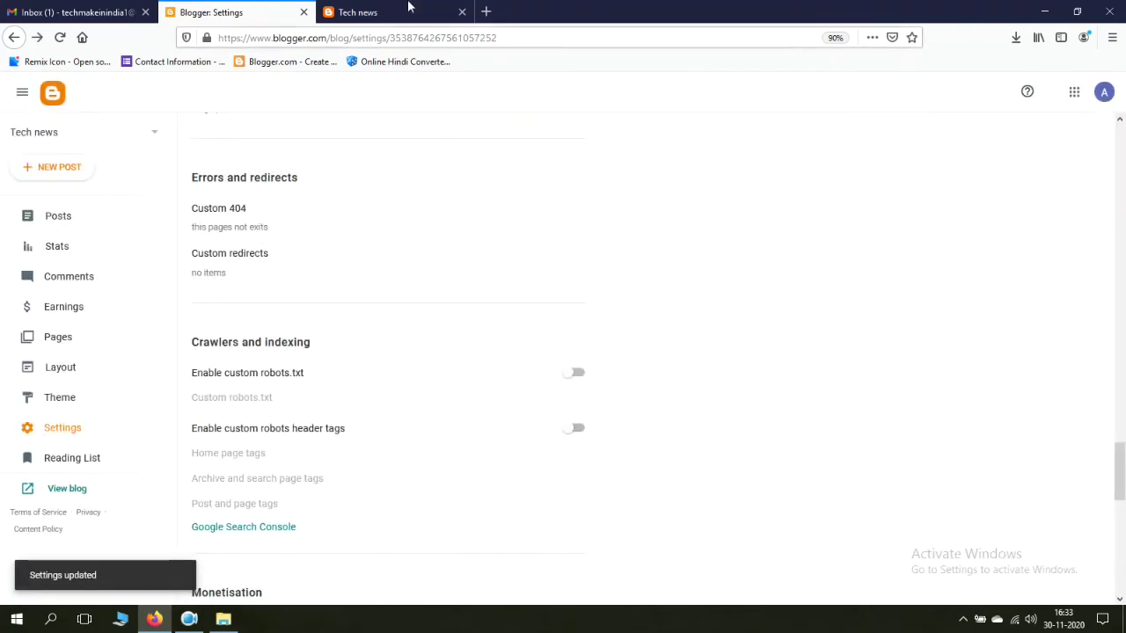
{"action": "left_click", "coordinate": [387, 13]}
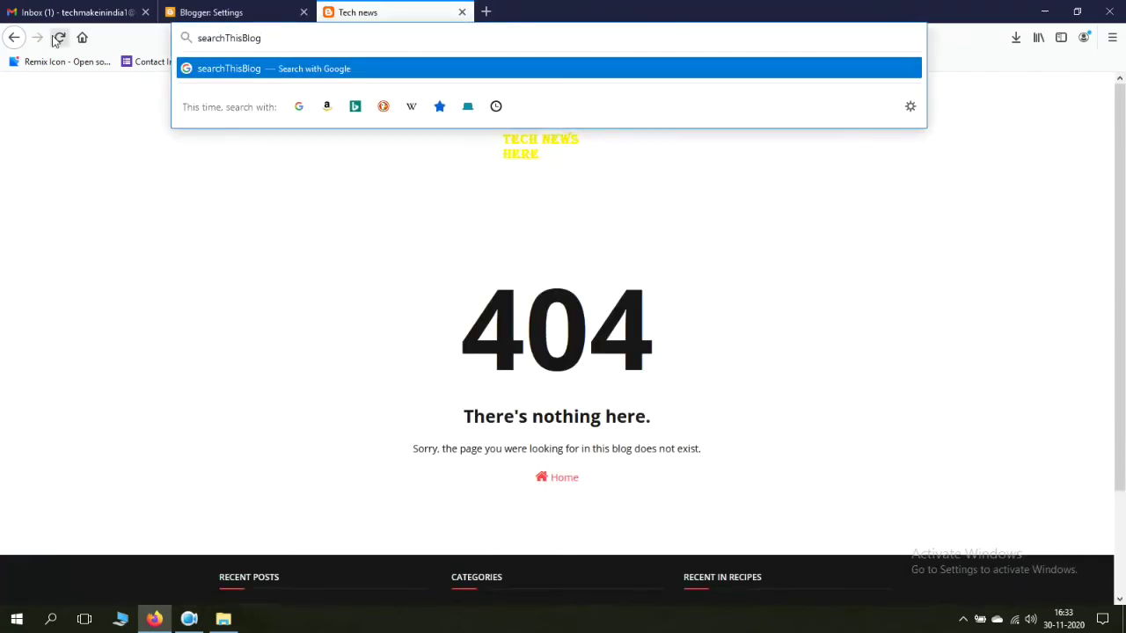
{"action": "left_click", "coordinate": [59, 37]}
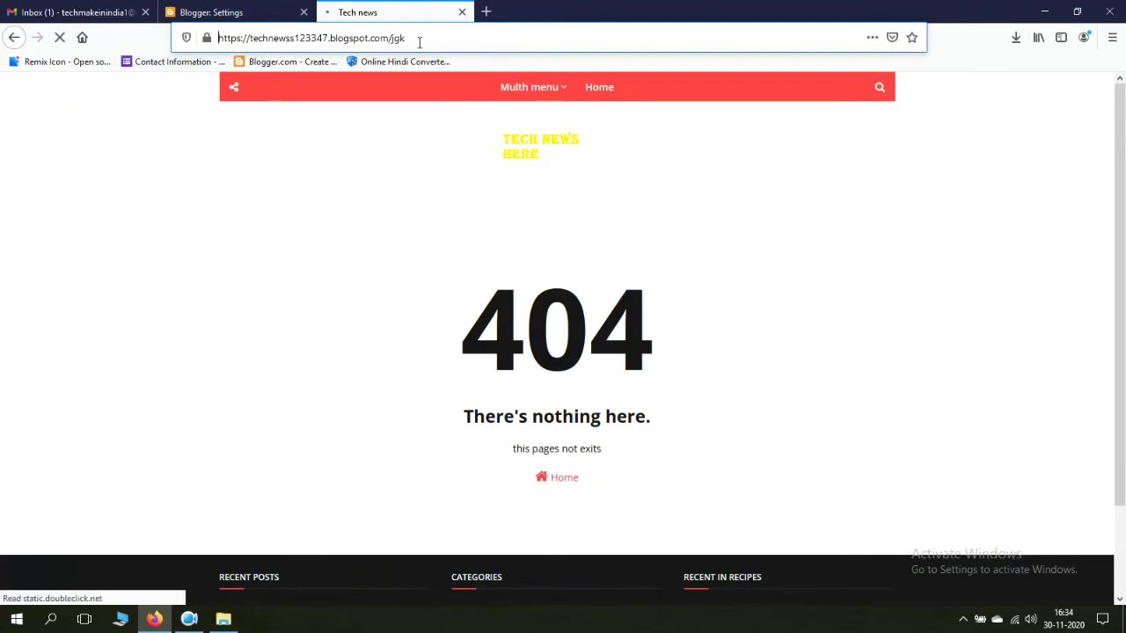
{"action": "left_click_drag", "start_coordinate": [522, 449], "coordinate": [603, 449]}
{"action": "left_click", "coordinate": [249, 9]}
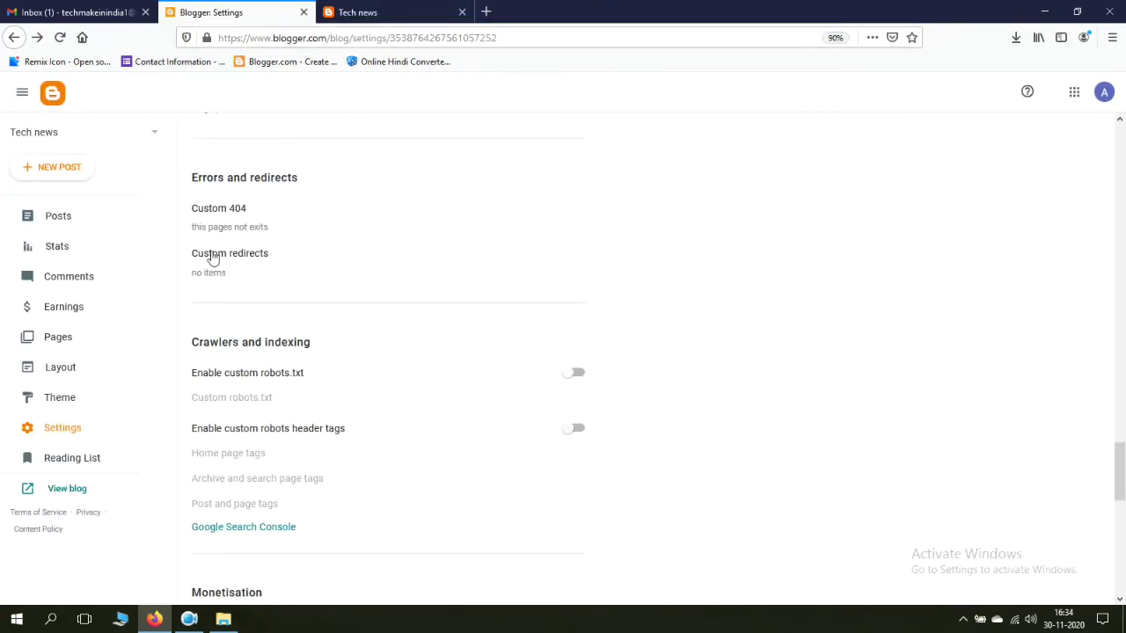
Step: Start a new custom redirect using the nonexistent page's path jgk as its source
{"action": "left_click", "coordinate": [213, 258]}
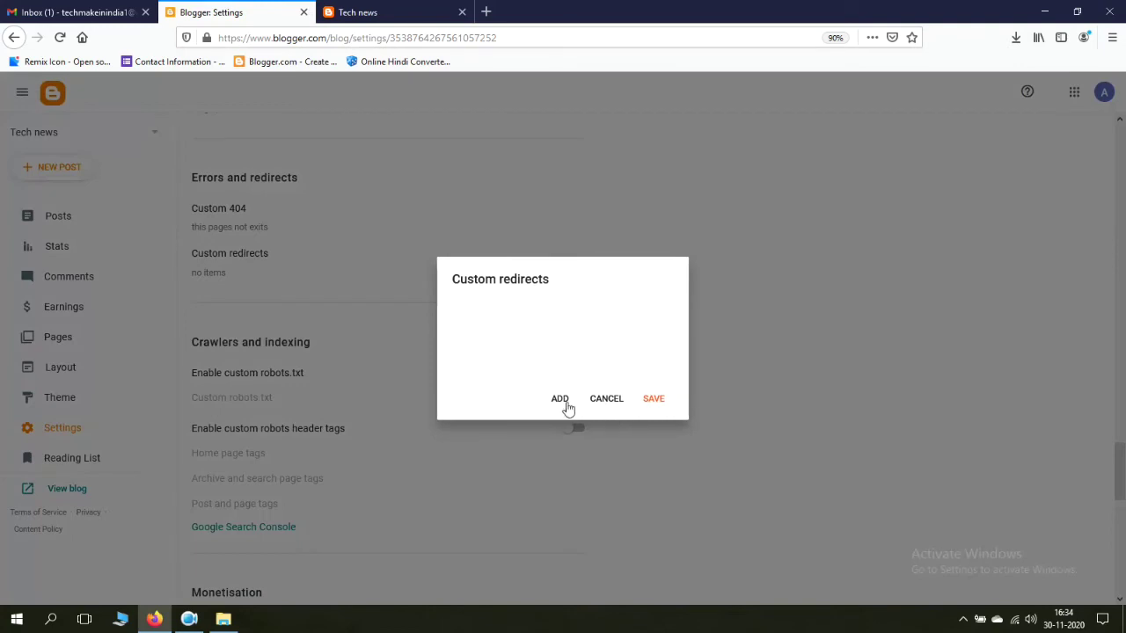
{"action": "left_click", "coordinate": [560, 399]}
{"action": "right_click", "coordinate": [523, 305]}
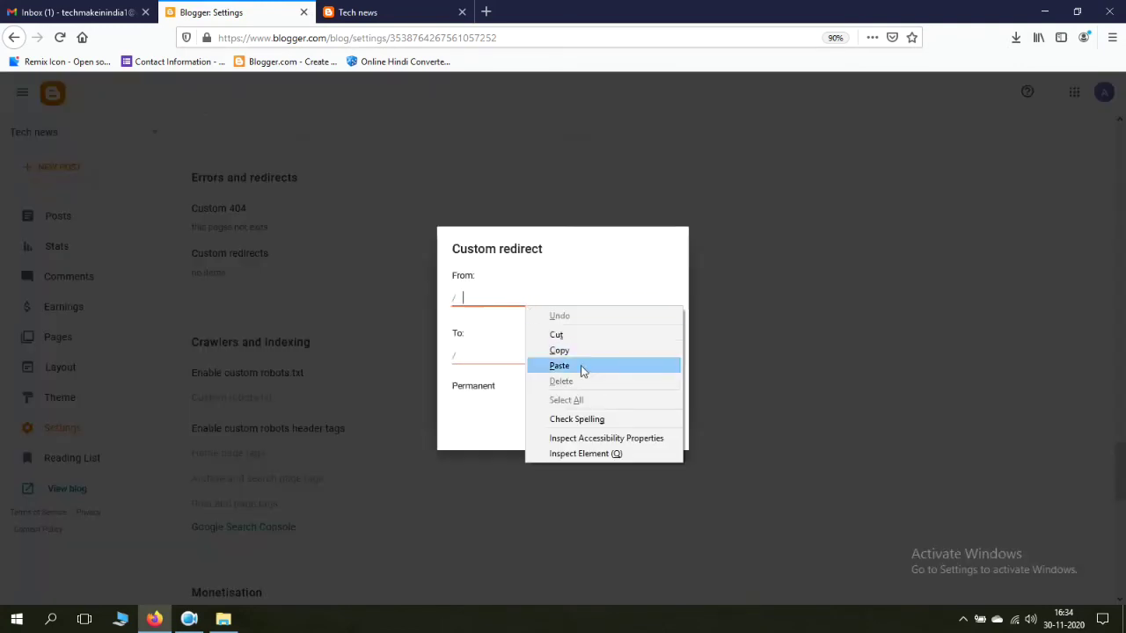
{"action": "left_click", "coordinate": [353, 12]}
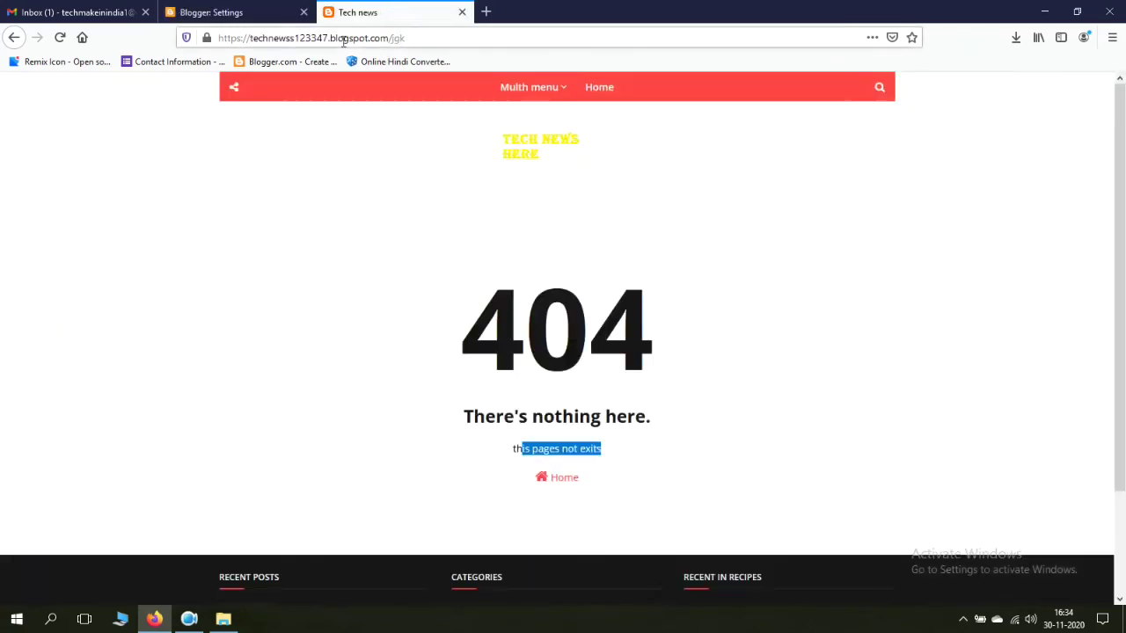
{"action": "left_click_drag", "start_coordinate": [391, 38], "coordinate": [415, 38]}
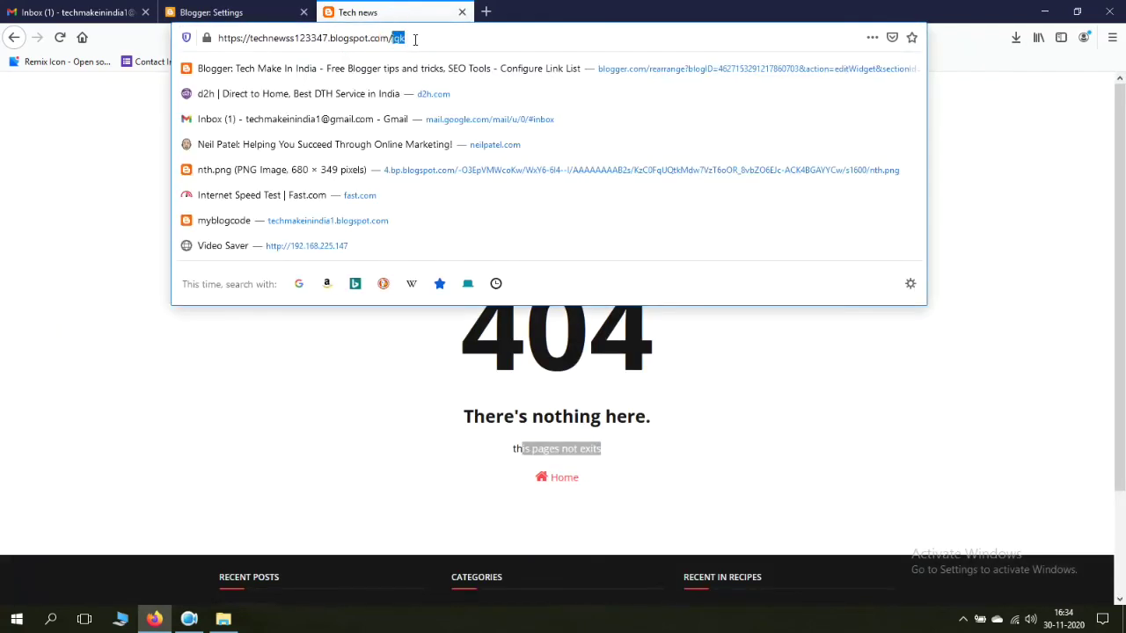
{"action": "right_click", "coordinate": [393, 40]}
{"action": "left_click", "coordinate": [437, 86]}
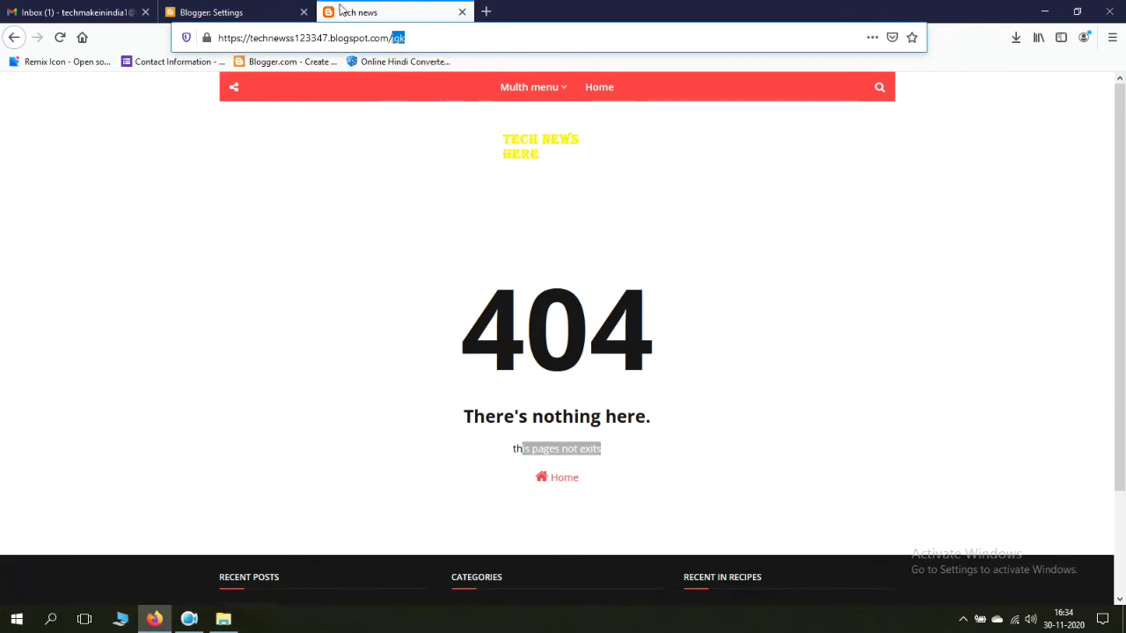
{"action": "left_click", "coordinate": [211, 12]}
{"action": "right_click", "coordinate": [503, 303]}
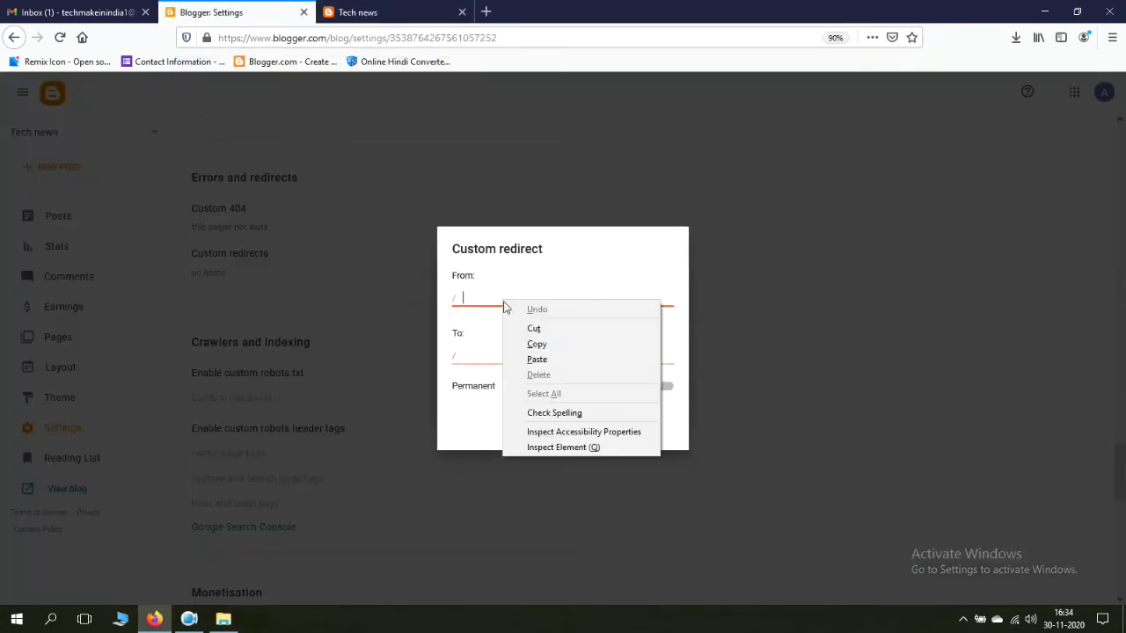
{"action": "left_click", "coordinate": [551, 359]}
Step: Point the redirect to /amit, make it permanent, and save the custom redirects
{"action": "left_click", "coordinate": [518, 356]}
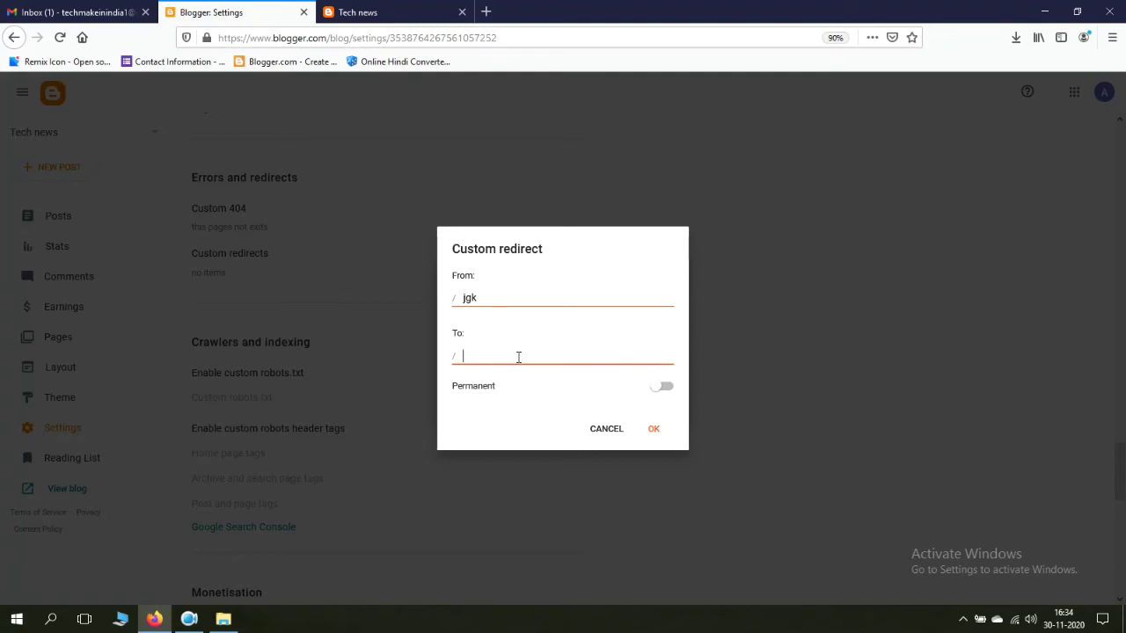
{"action": "left_click", "coordinate": [410, 21]}
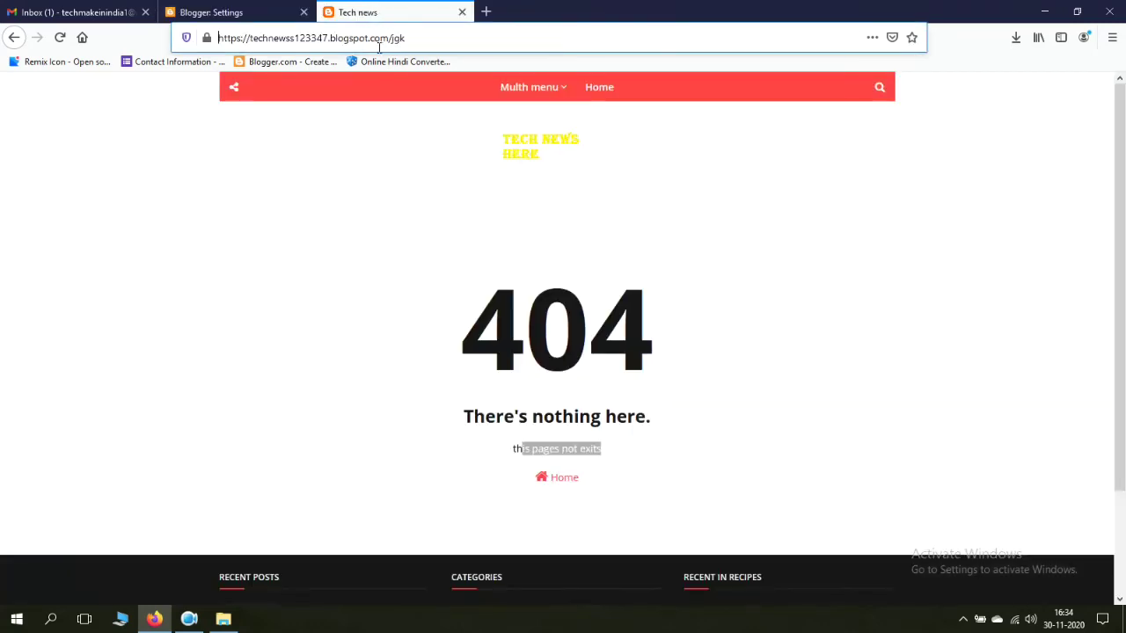
{"action": "mouse_move", "coordinate": [552, 91]}
{"action": "mouse_move", "coordinate": [567, 115]}
{"action": "left_click", "coordinate": [220, 12]}
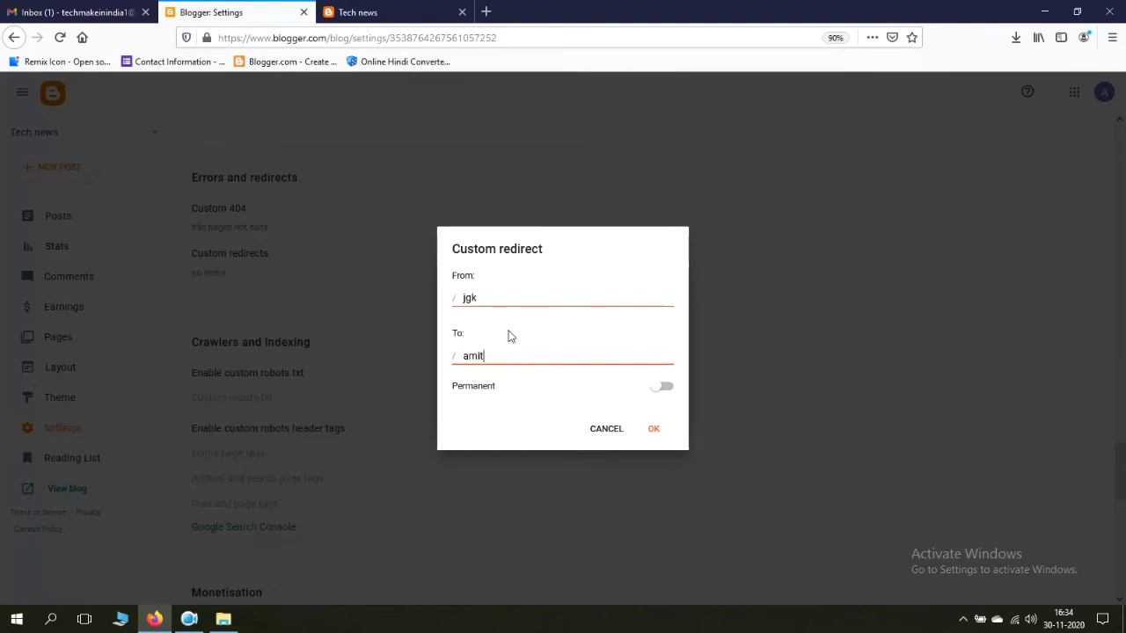
{"action": "left_click", "coordinate": [664, 388]}
{"action": "left_click", "coordinate": [653, 431]}
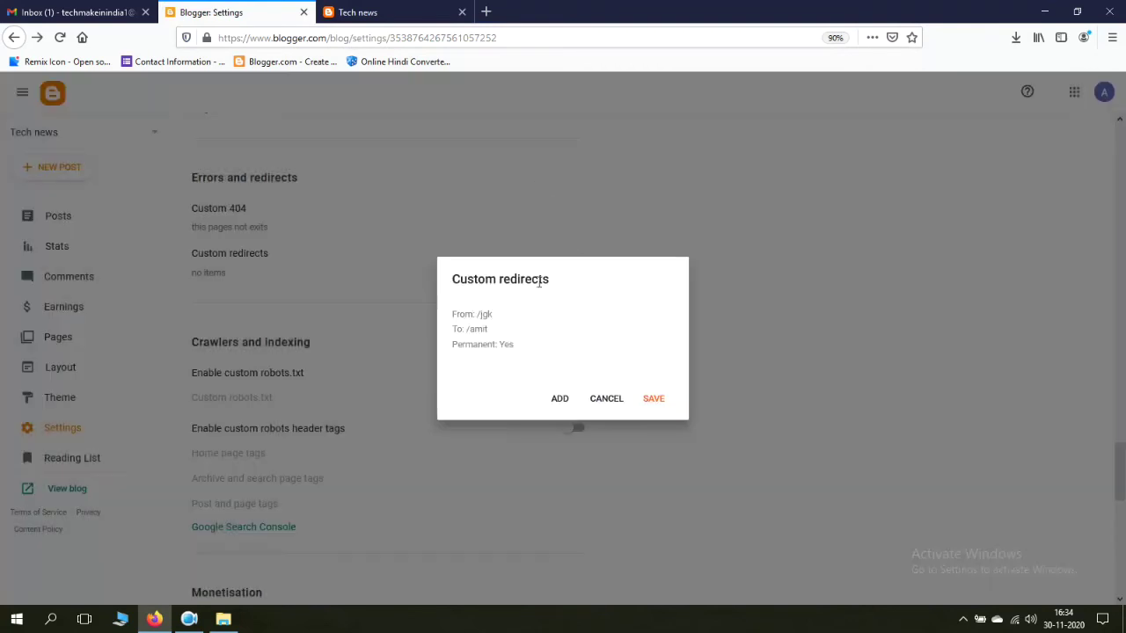
{"action": "left_click", "coordinate": [660, 413]}
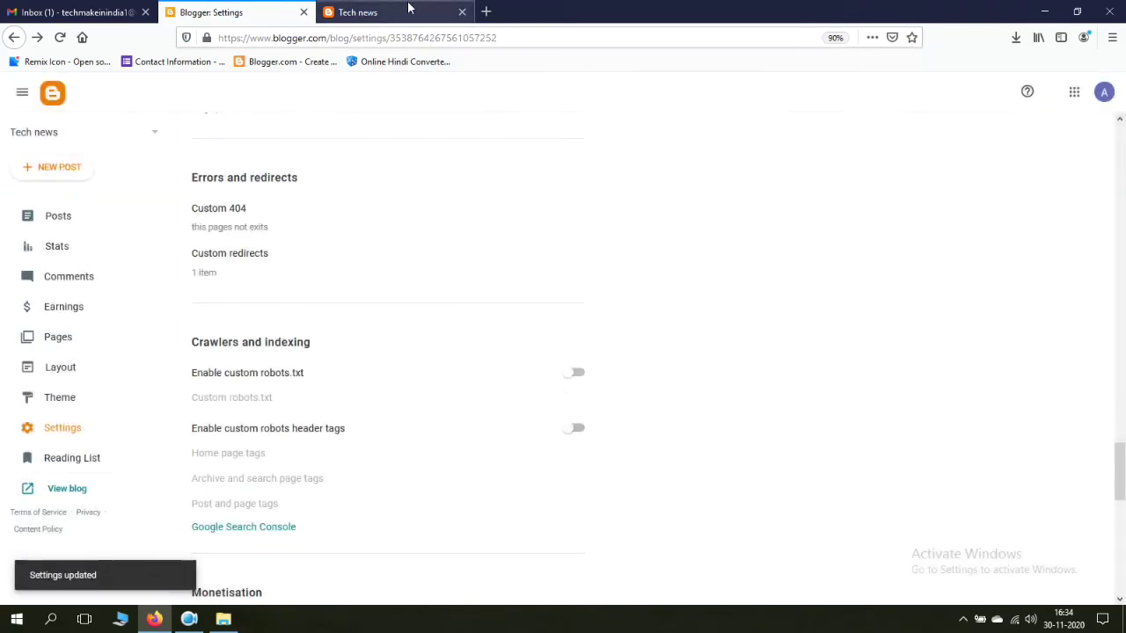
Step: Reload the jgk address, then load the nonexistent amit page to see the custom 404 message
{"action": "left_click", "coordinate": [407, 11]}
{"action": "left_click", "coordinate": [464, 36]}
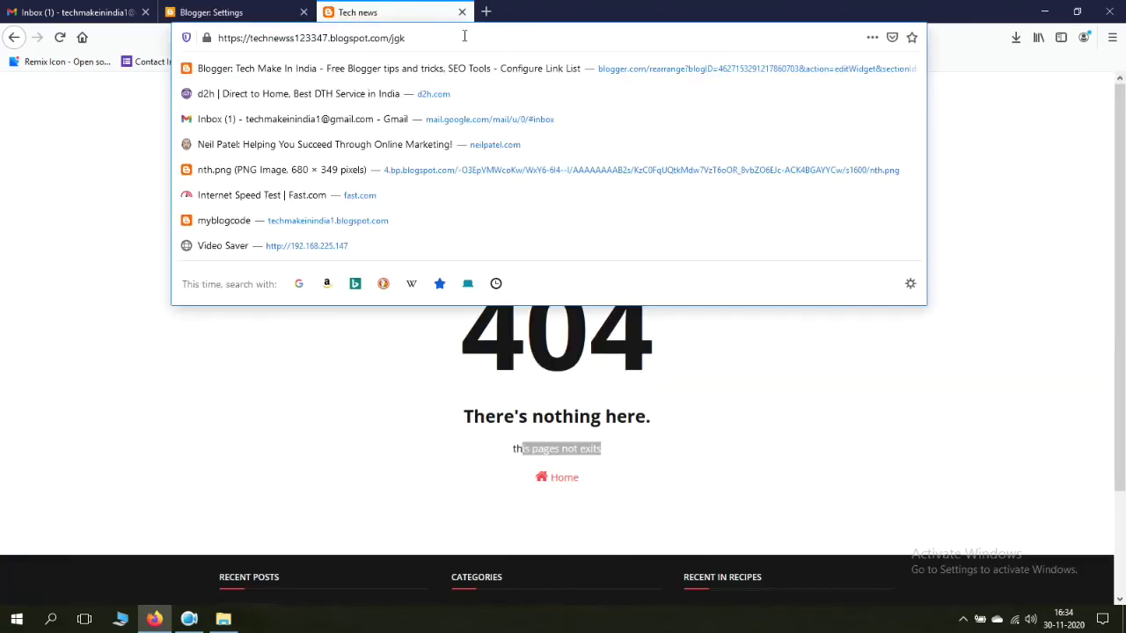
{"action": "key", "text": "Return"}
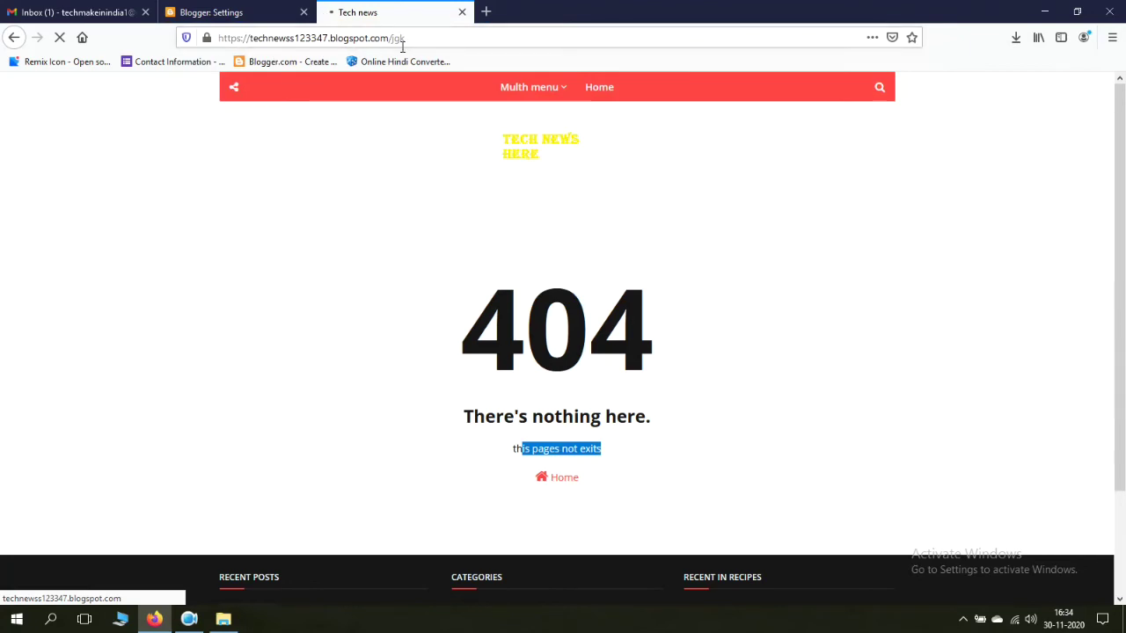
{"action": "double_click", "coordinate": [397, 37]}
{"action": "type", "text": "a"}
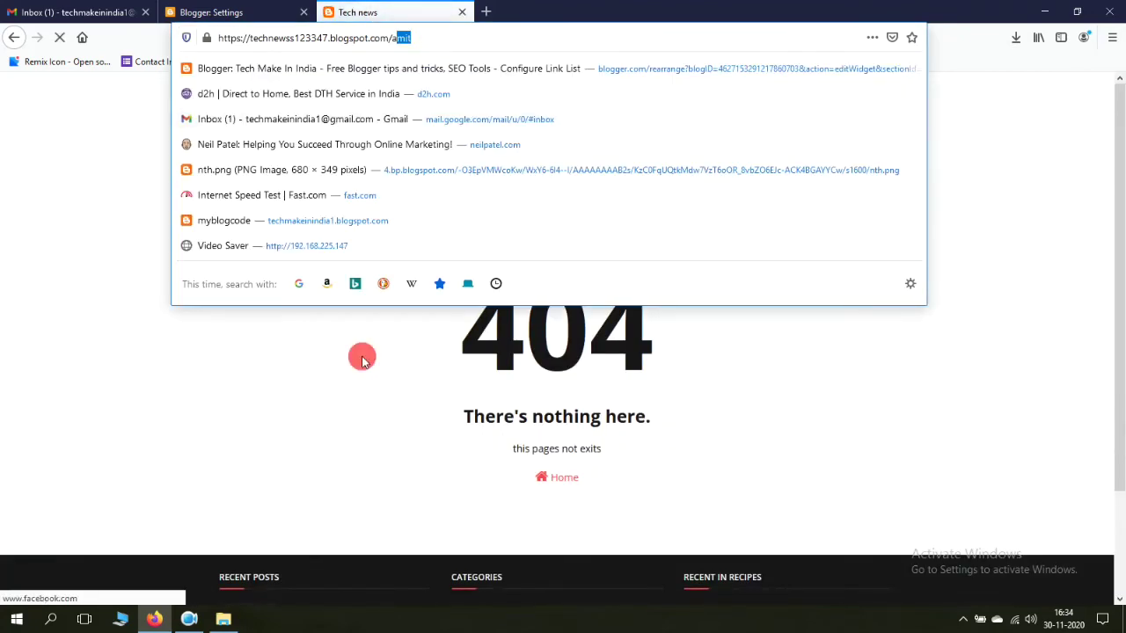
{"action": "key", "text": "Return"}
{"action": "left_click_drag", "start_coordinate": [513, 449], "coordinate": [675, 446]}
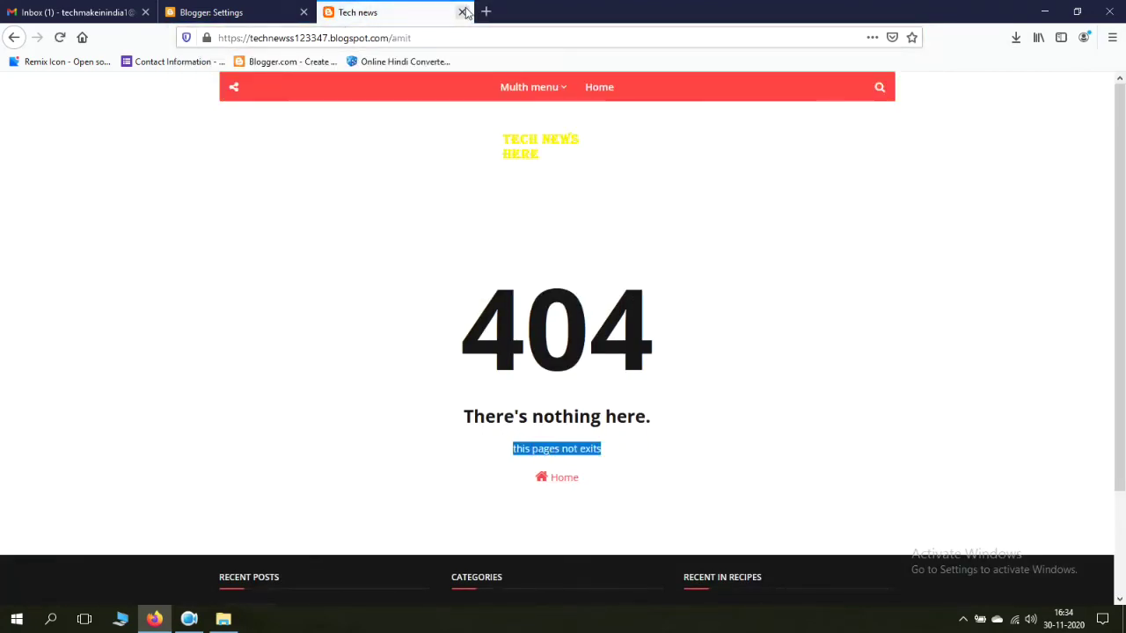
{"action": "left_click", "coordinate": [250, 7]}
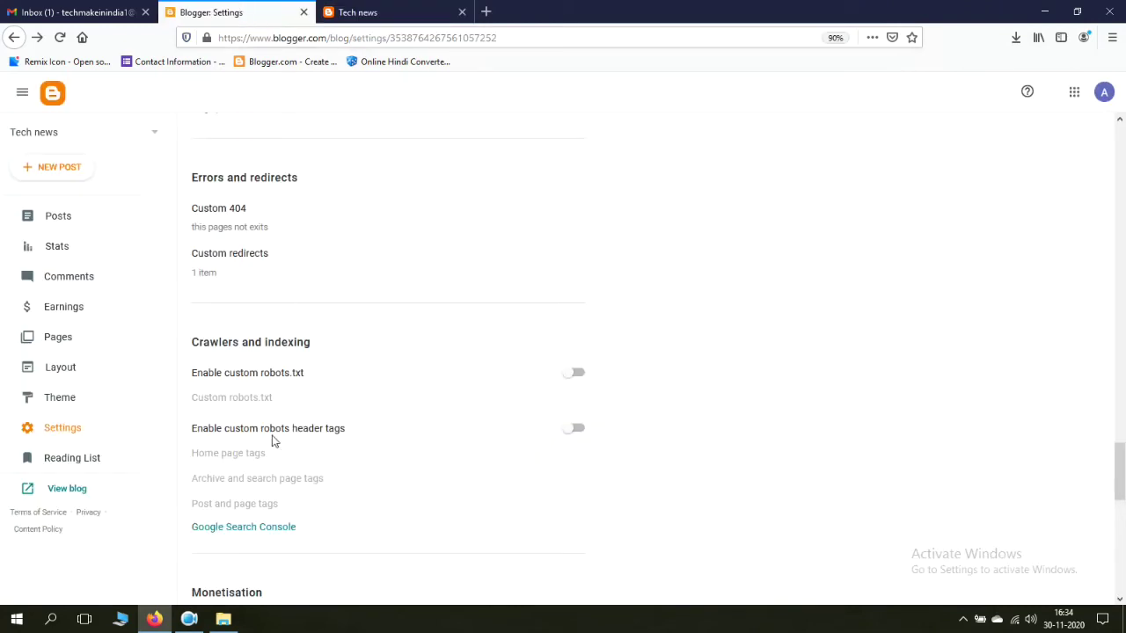
Step: Switch on Enable custom robots.txt and cancel out of its still-empty editor
{"action": "scroll", "coordinate": [311, 291], "scroll_direction": "down", "scroll_amount": 2}
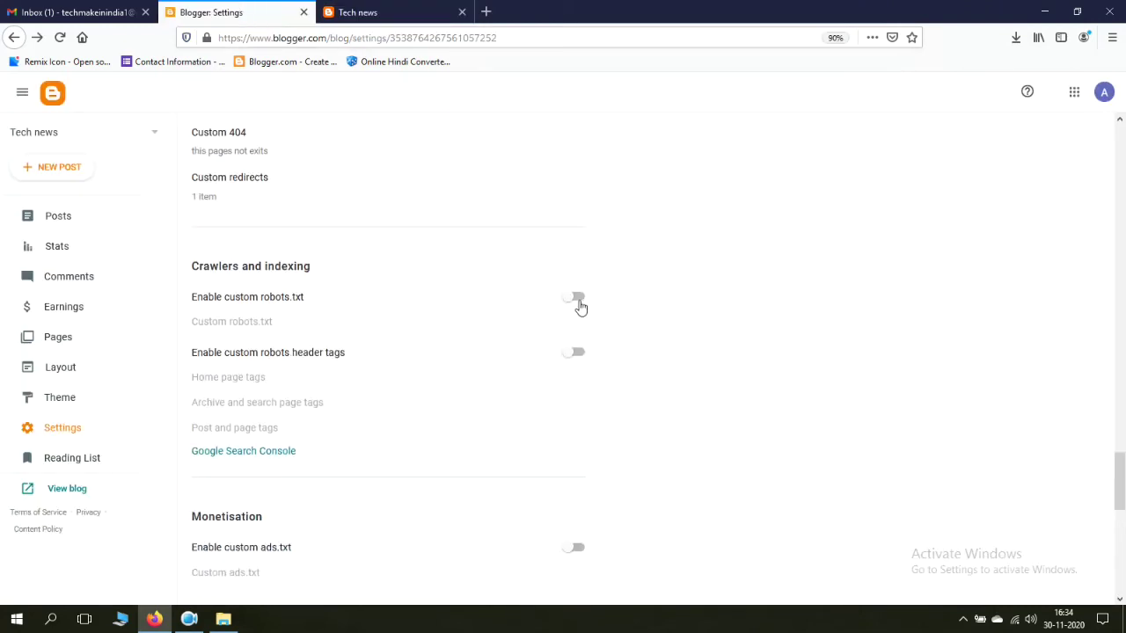
{"action": "left_click", "coordinate": [578, 300]}
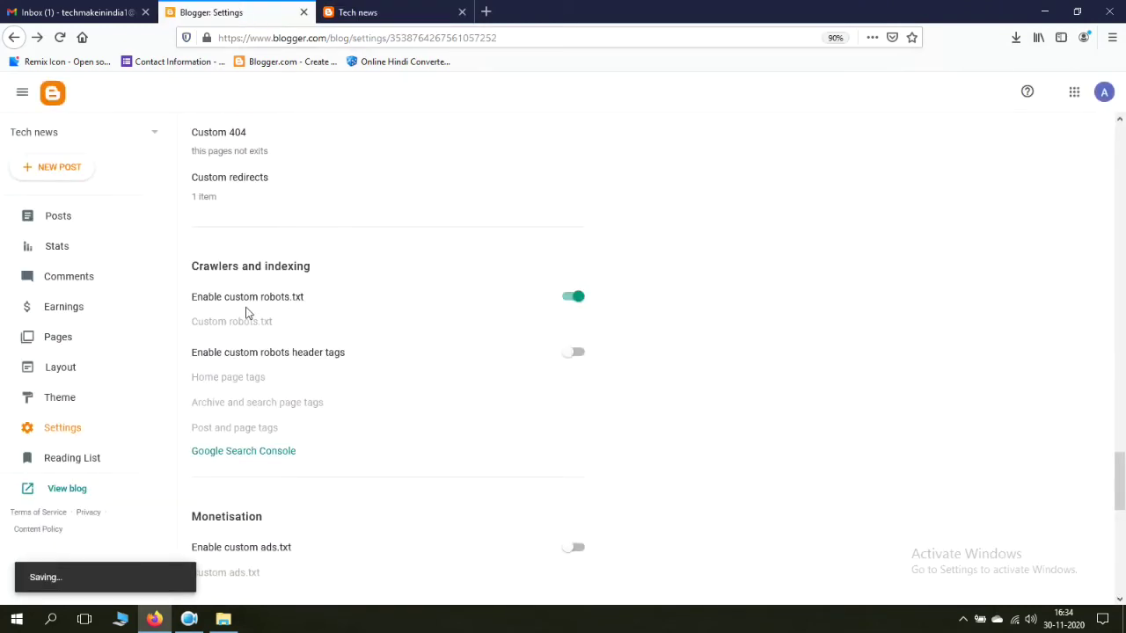
{"action": "left_click", "coordinate": [254, 325]}
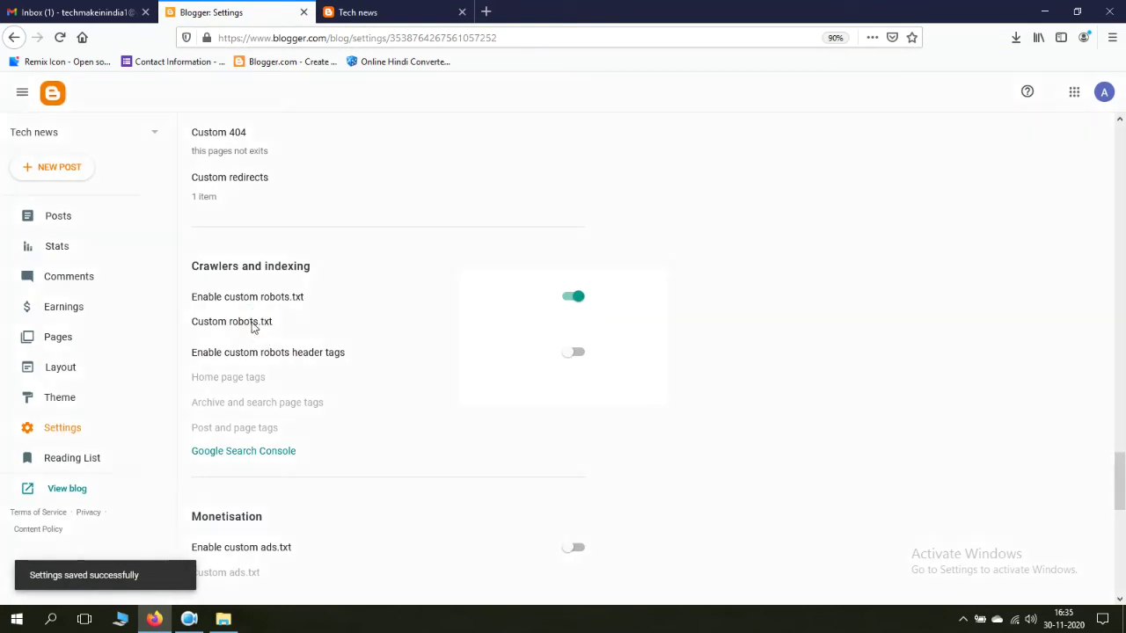
{"action": "left_click", "coordinate": [586, 331]}
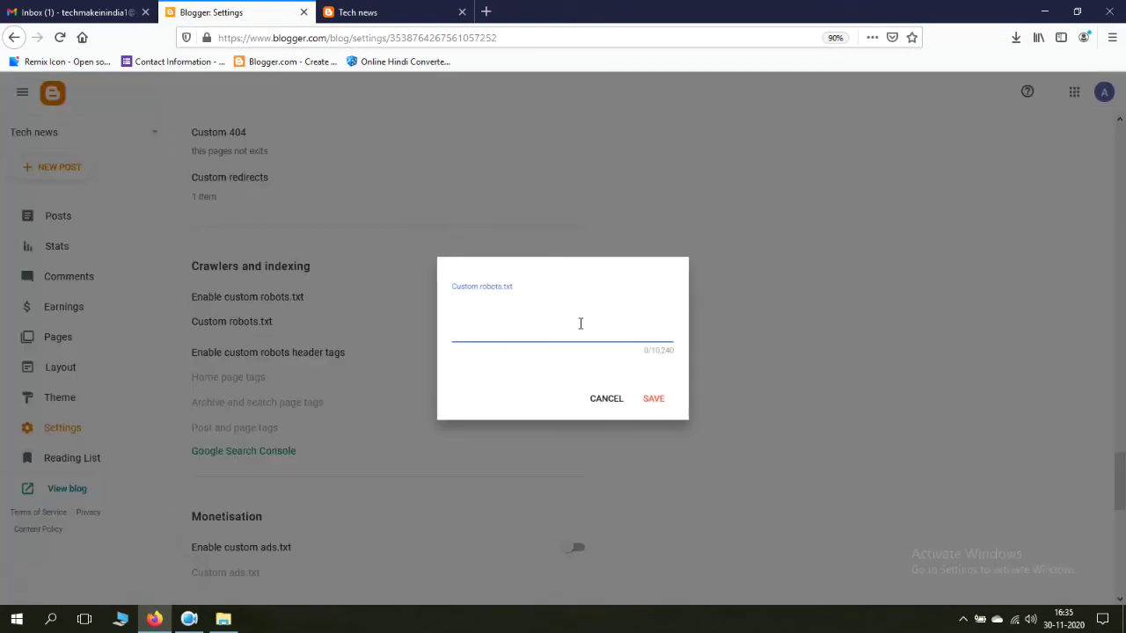
{"action": "left_click", "coordinate": [605, 399]}
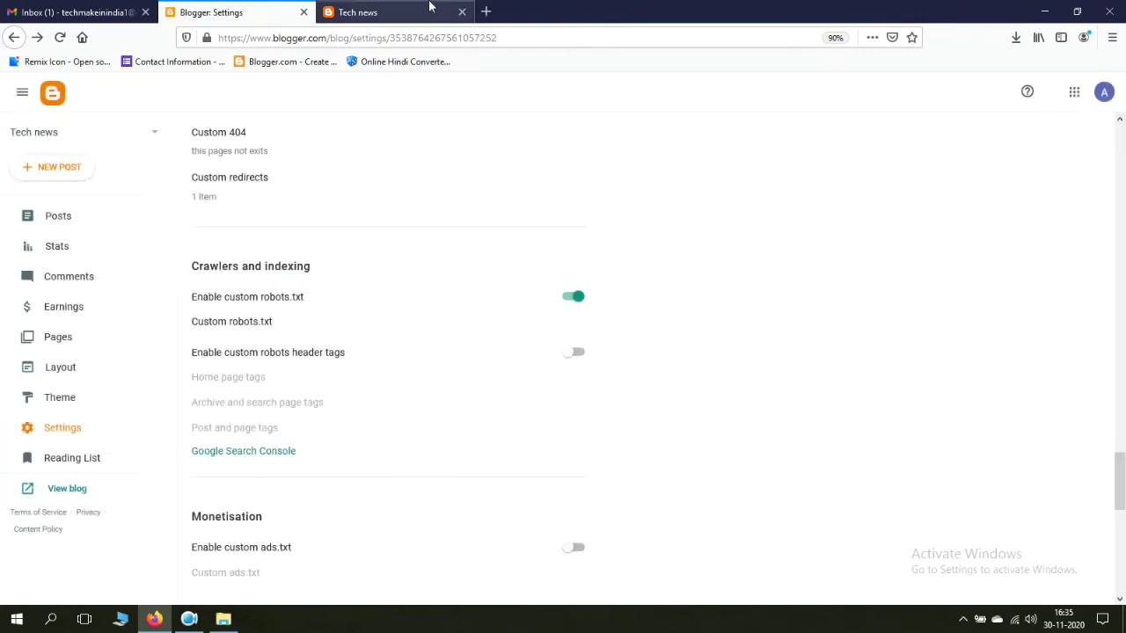
{"action": "left_click", "coordinate": [487, 13]}
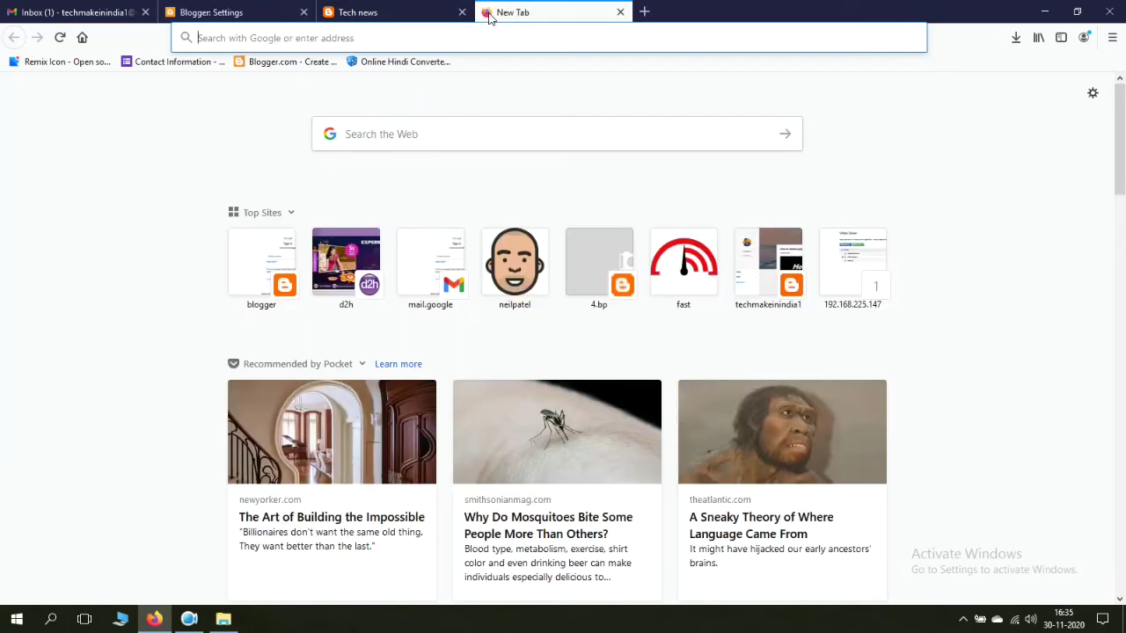
Step: Search Google for 'blogger robots.txt' and open blogger.com's robots.txt result in a new tab
{"action": "type", "text": "blogger"}
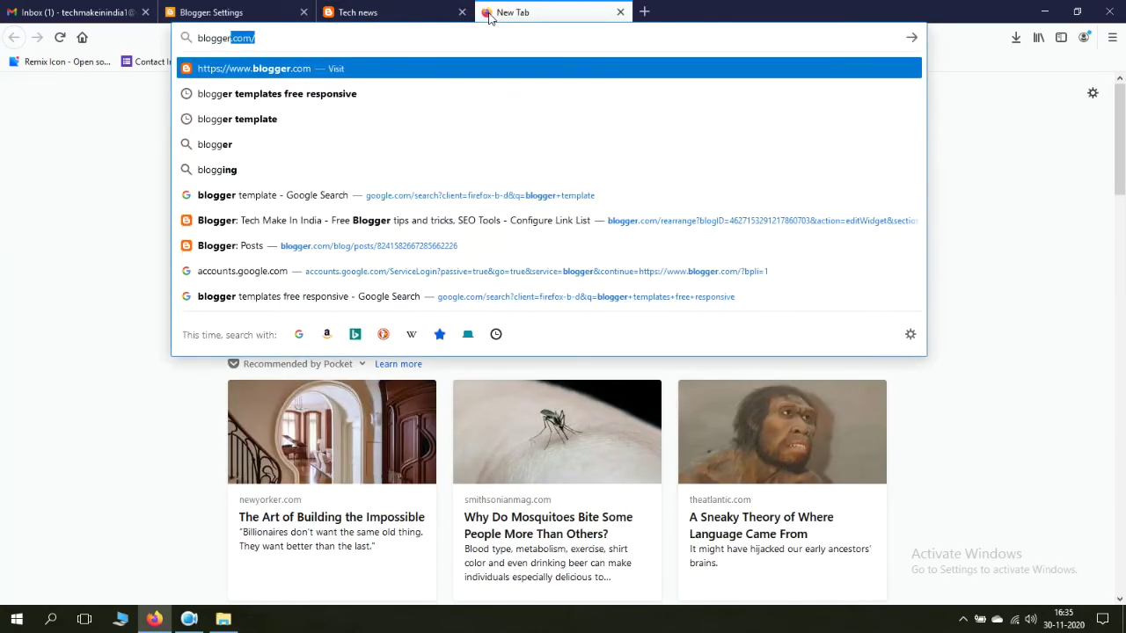
{"action": "type", "text": " robo"}
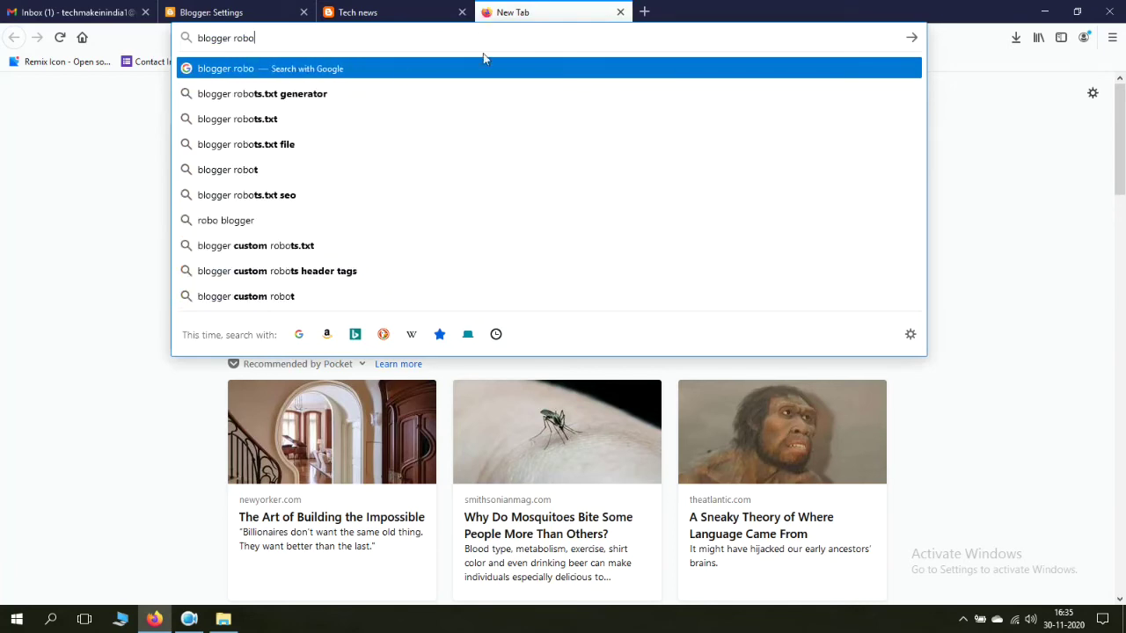
{"action": "left_click", "coordinate": [236, 118]}
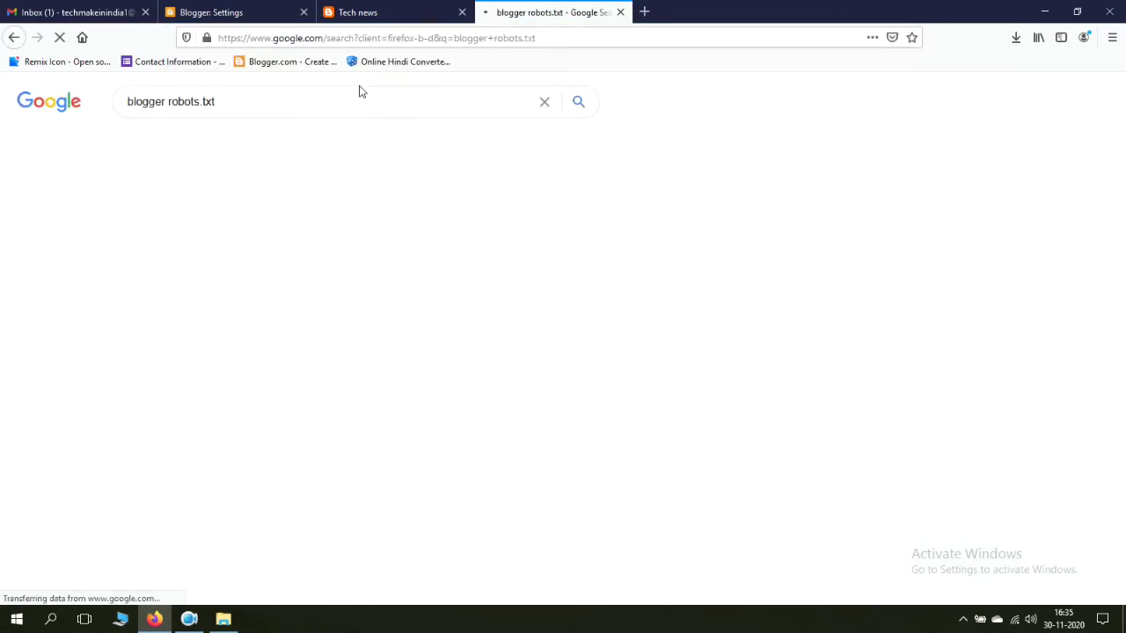
{"action": "right_click", "coordinate": [226, 221]}
{"action": "left_click", "coordinate": [613, 317]}
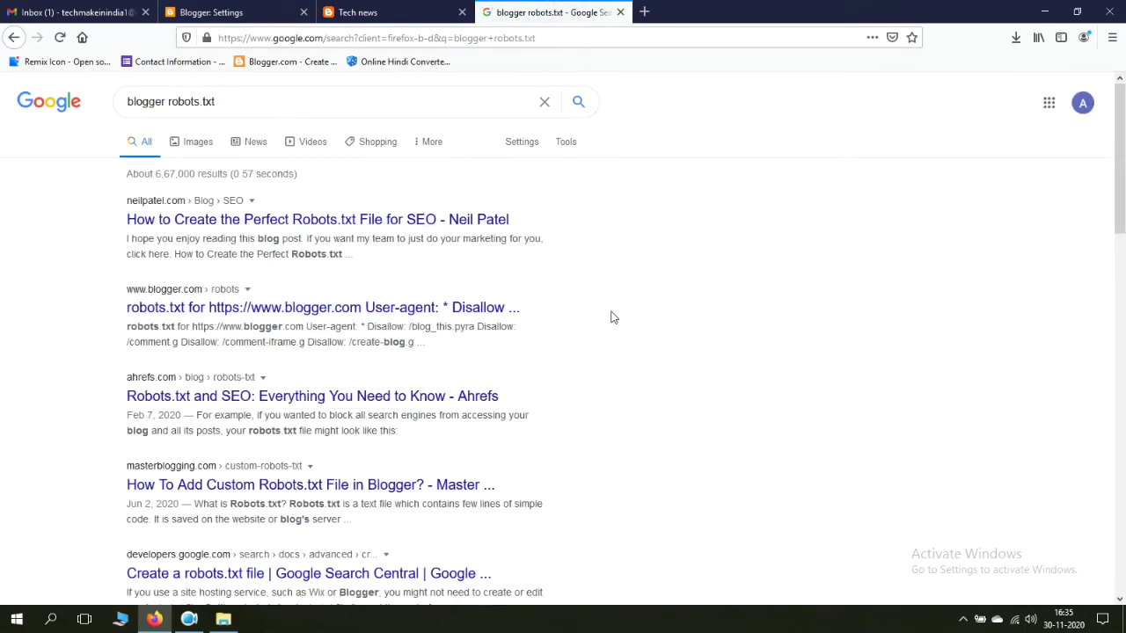
{"action": "right_click", "coordinate": [332, 312]}
{"action": "left_click", "coordinate": [364, 322]}
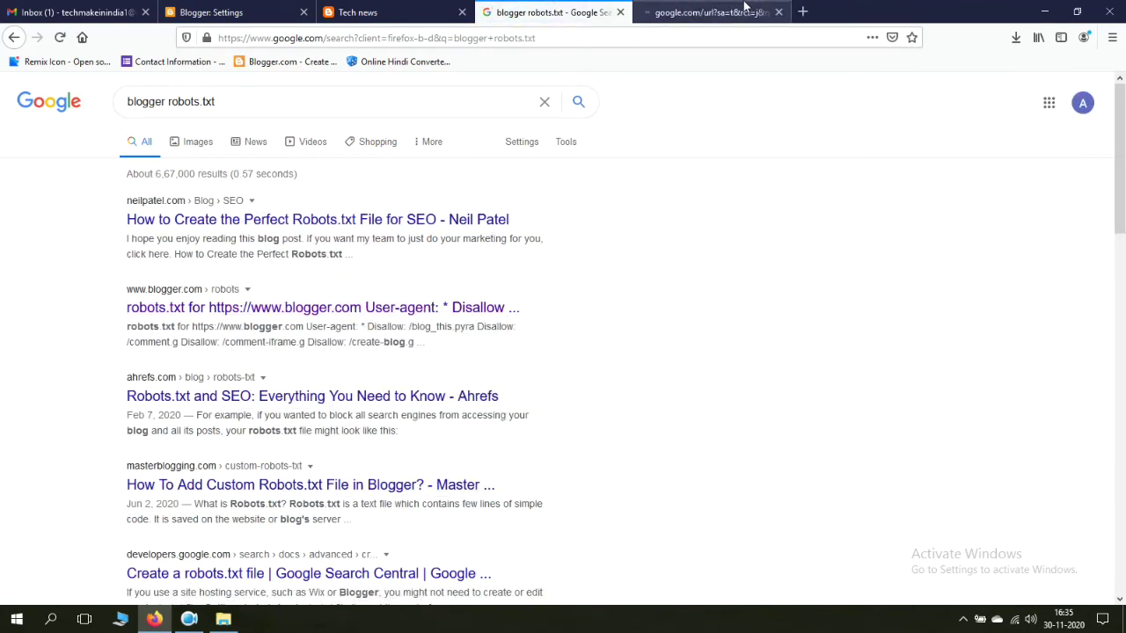
{"action": "left_click", "coordinate": [744, 6]}
Step: Select all of blogger.com's robots.txt text for reuse
{"action": "left_click_drag", "start_coordinate": [6, 81], "coordinate": [164, 230]}
{"action": "right_click", "coordinate": [66, 190]}
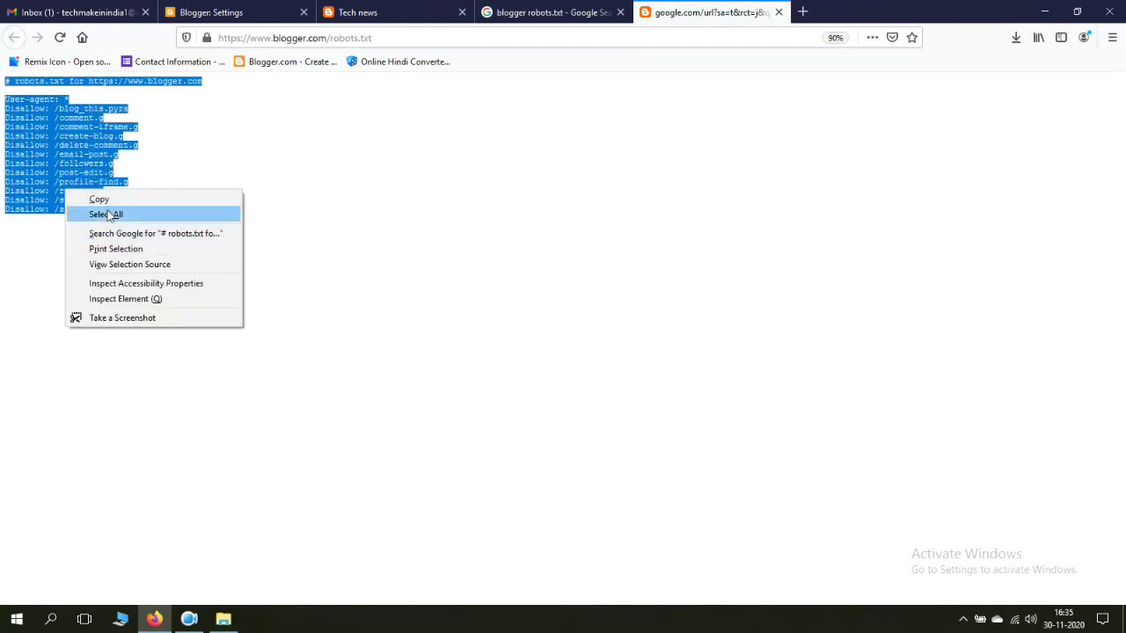
{"action": "left_click", "coordinate": [123, 214]}
{"action": "left_click", "coordinate": [409, 11]}
{"action": "left_click", "coordinate": [276, 9]}
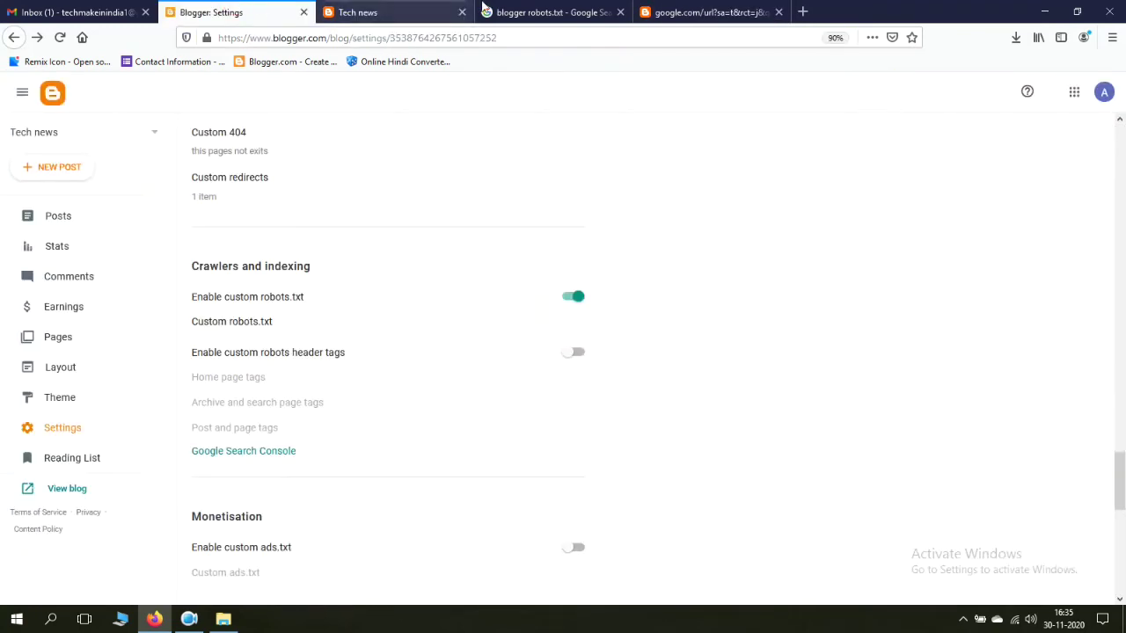
Step: Paste the copied blogger.com rules into the Custom robots.txt field and save them
{"action": "left_click", "coordinate": [510, 10]}
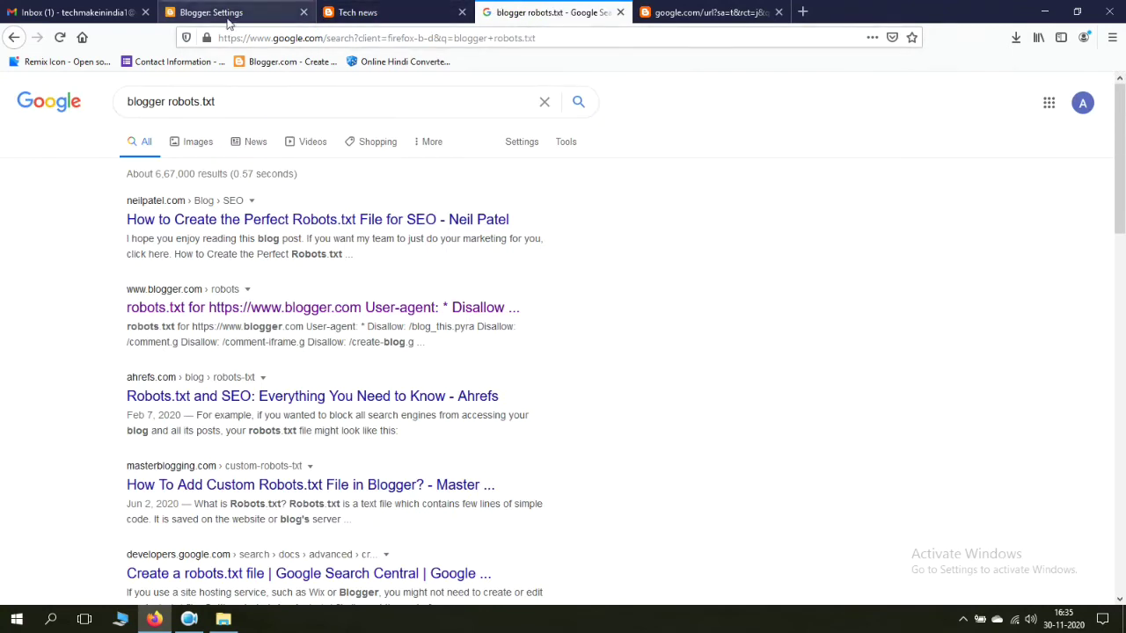
{"action": "left_click", "coordinate": [255, 11]}
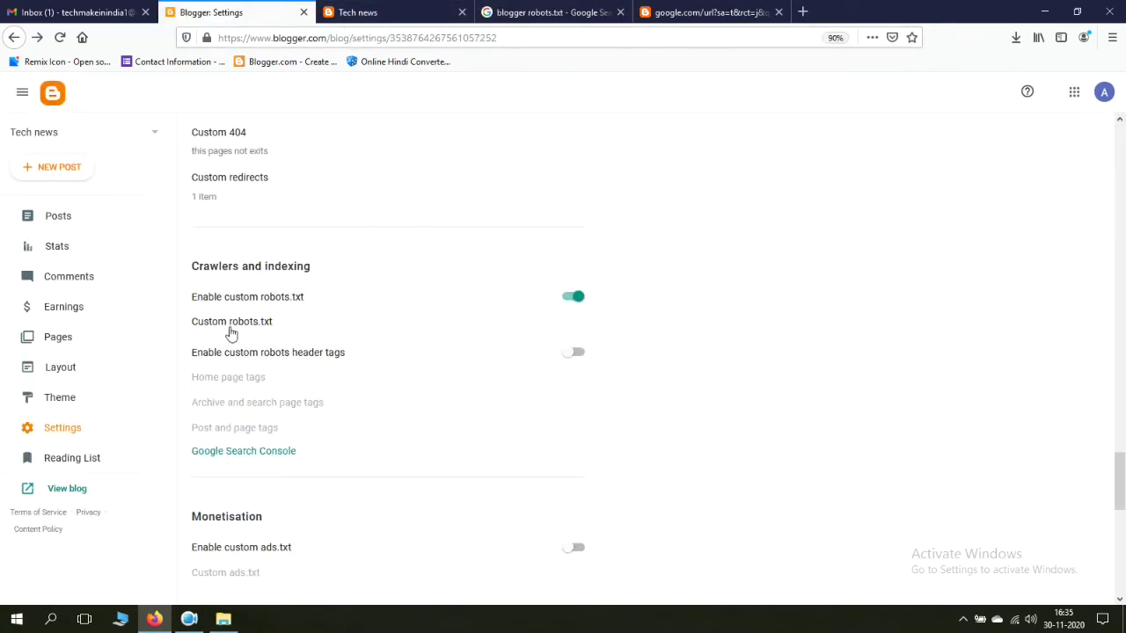
{"action": "left_click", "coordinate": [231, 324]}
{"action": "right_click", "coordinate": [532, 309]}
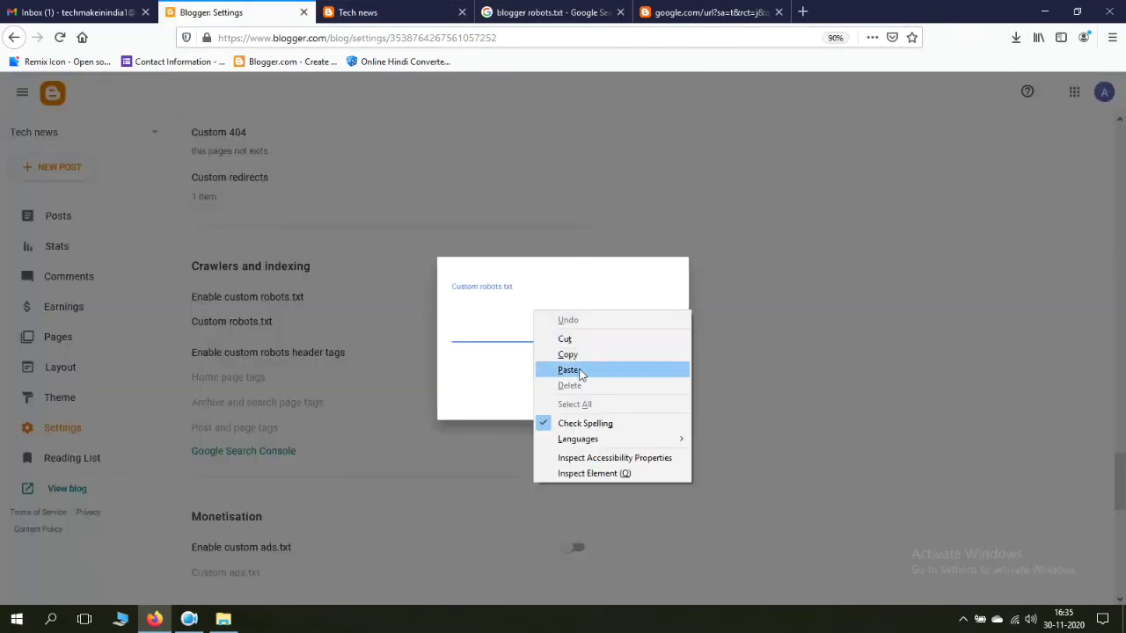
{"action": "left_click", "coordinate": [580, 371]}
{"action": "scroll", "coordinate": [565, 318], "scroll_direction": "up", "scroll_amount": 3}
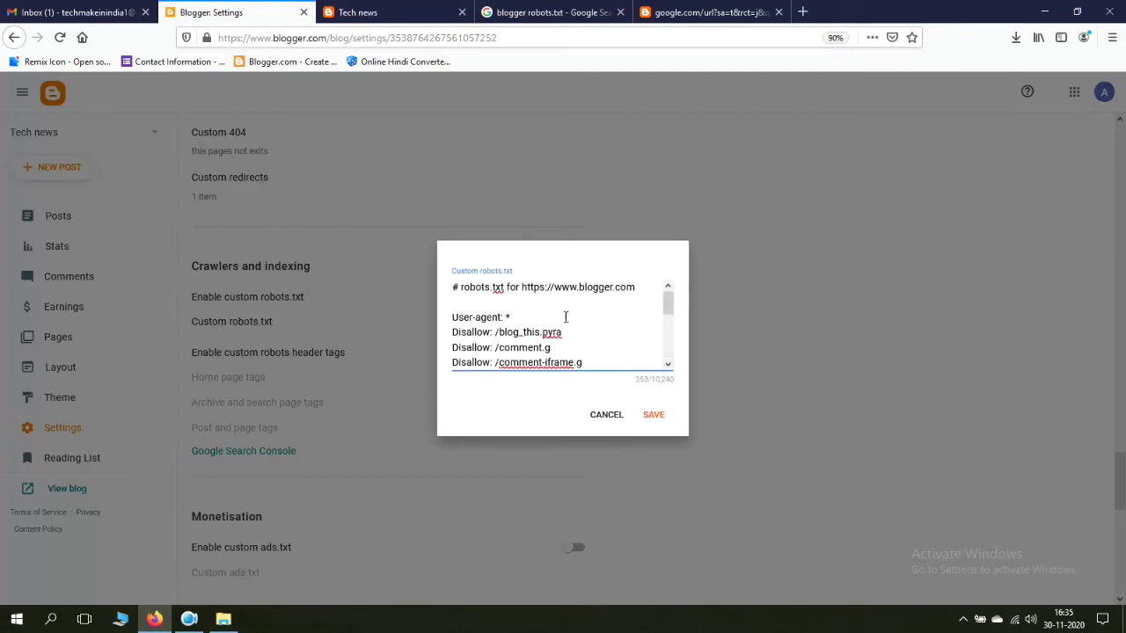
{"action": "scroll", "coordinate": [583, 339], "scroll_direction": "down", "scroll_amount": 3}
{"action": "scroll", "coordinate": [598, 348], "scroll_direction": "up", "scroll_amount": 3}
{"action": "left_click", "coordinate": [673, 418]}
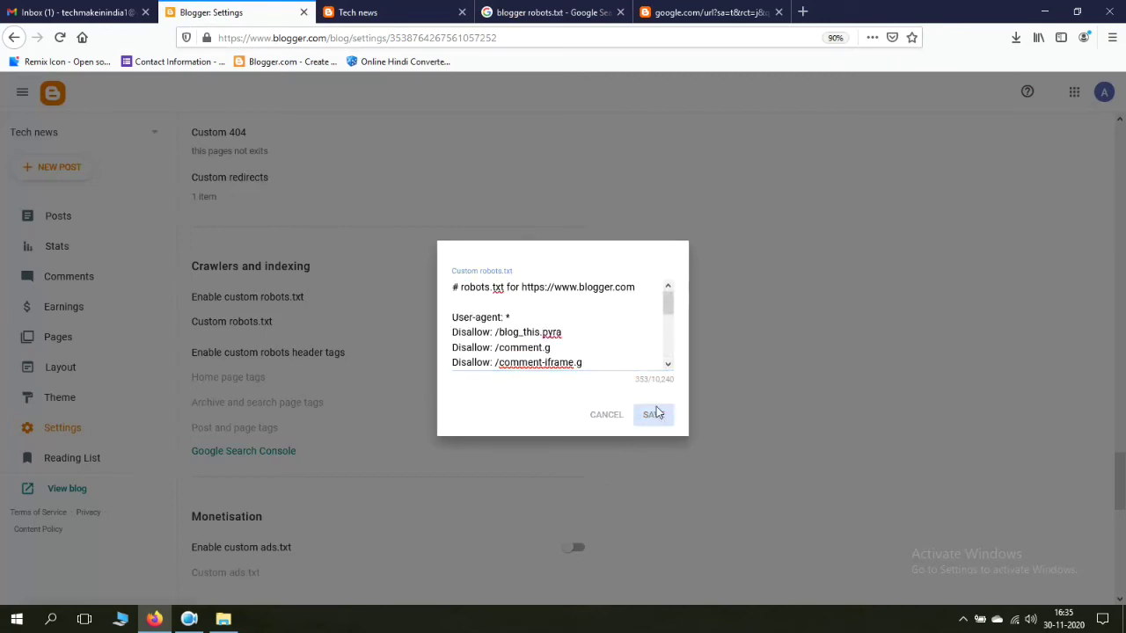
{"action": "scroll", "coordinate": [284, 300], "scroll_direction": "down", "scroll_amount": 2}
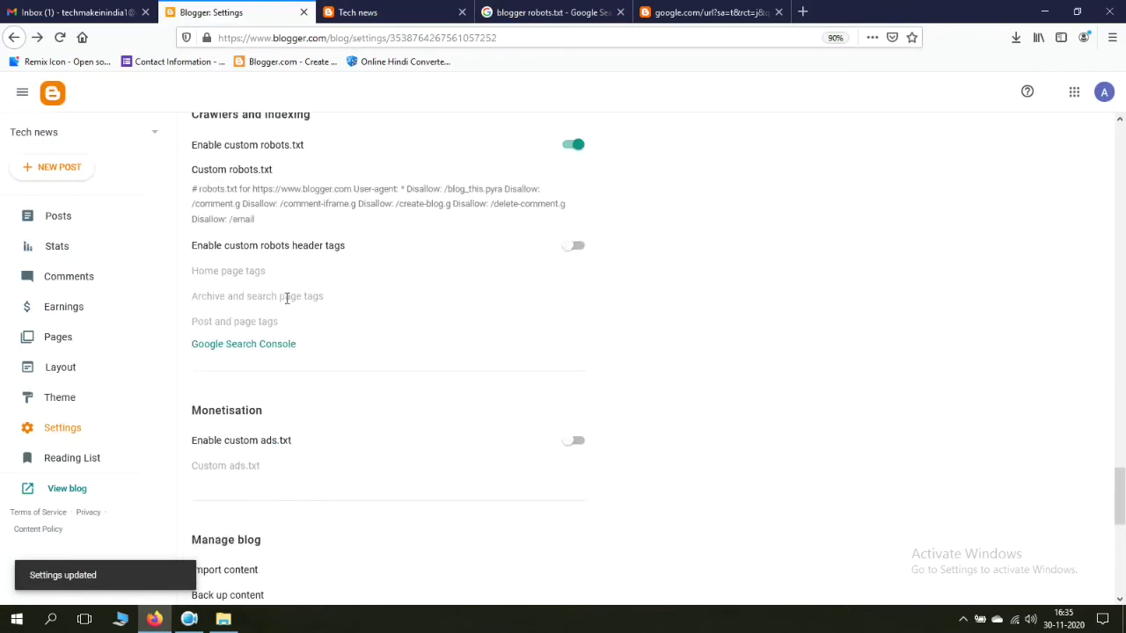
Step: Enable custom robots header tags and save noindex and noodp for the home page
{"action": "left_click", "coordinate": [577, 247]}
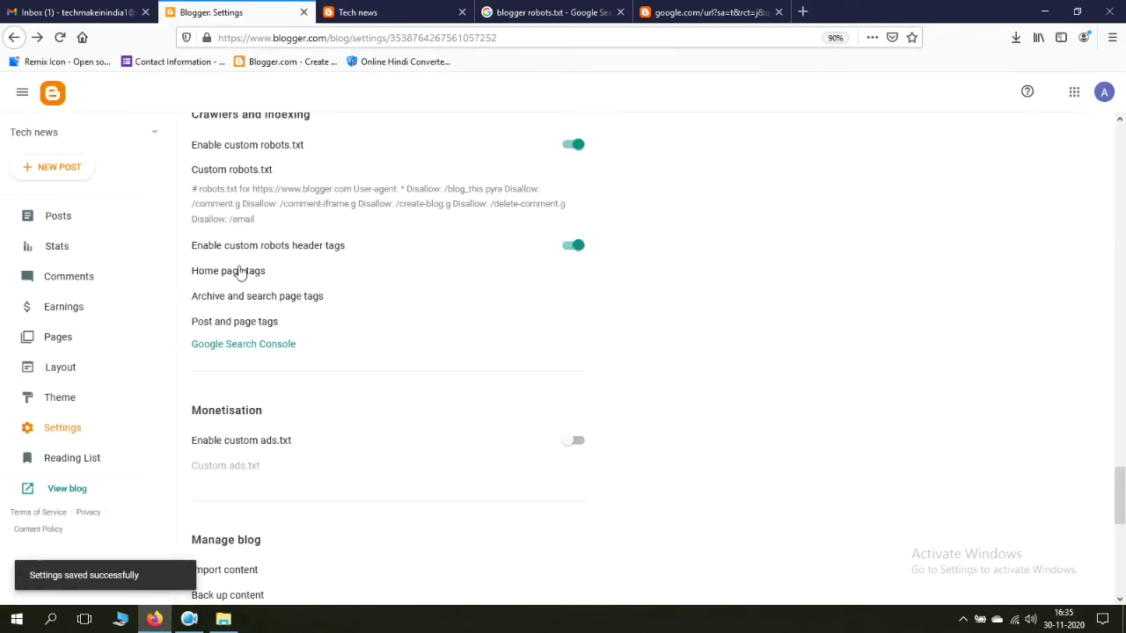
{"action": "left_click", "coordinate": [242, 269]}
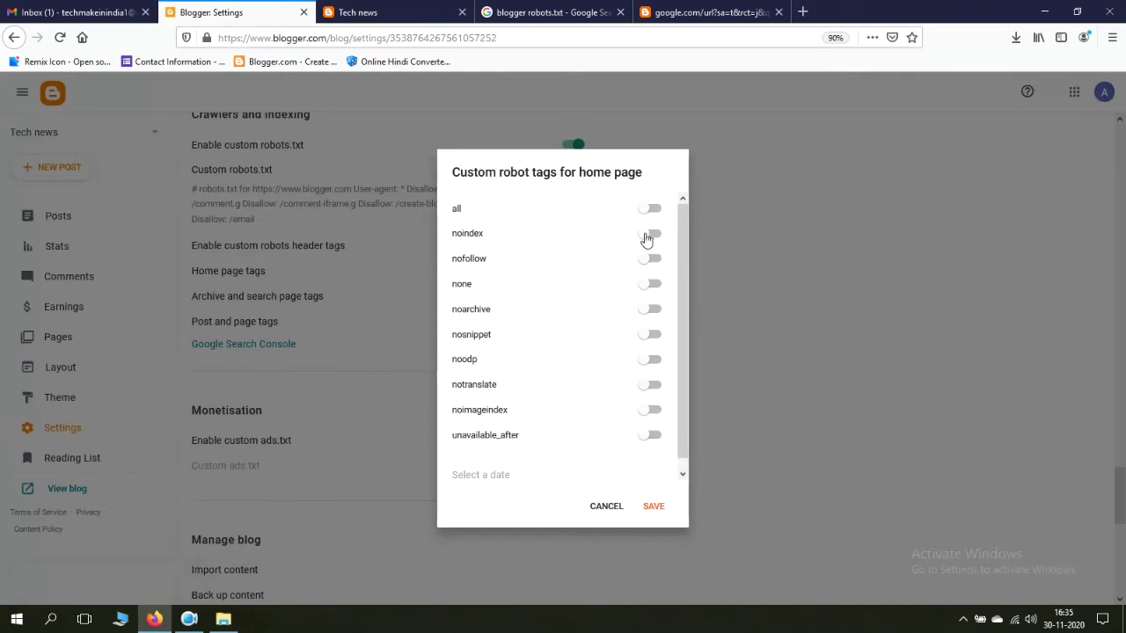
{"action": "left_click", "coordinate": [648, 235]}
{"action": "left_click", "coordinate": [653, 360]}
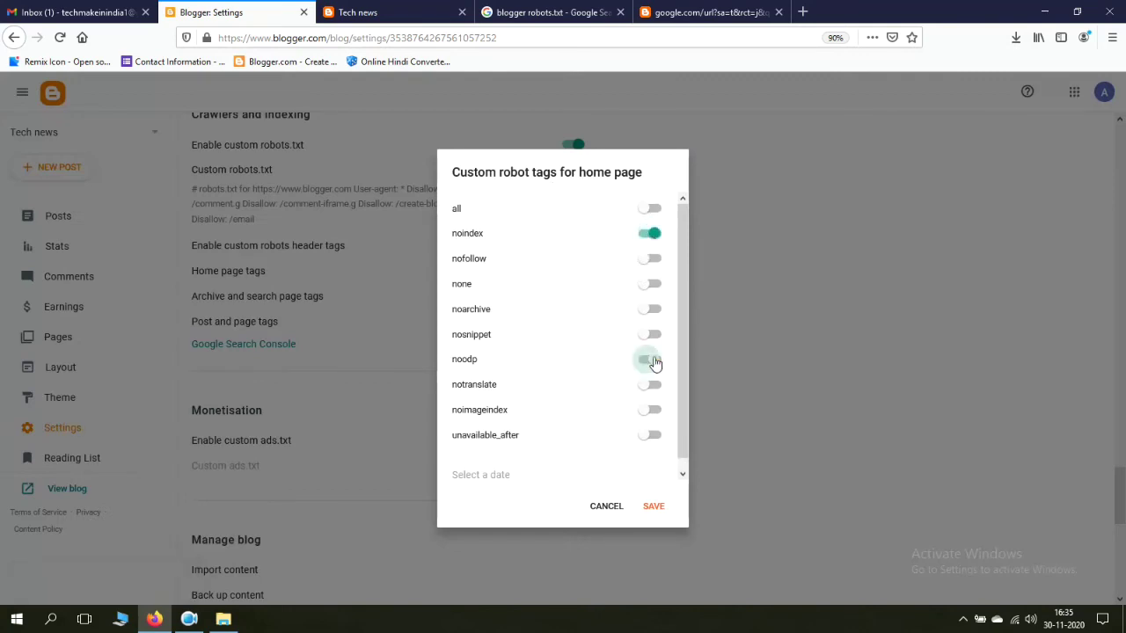
{"action": "left_click", "coordinate": [653, 508]}
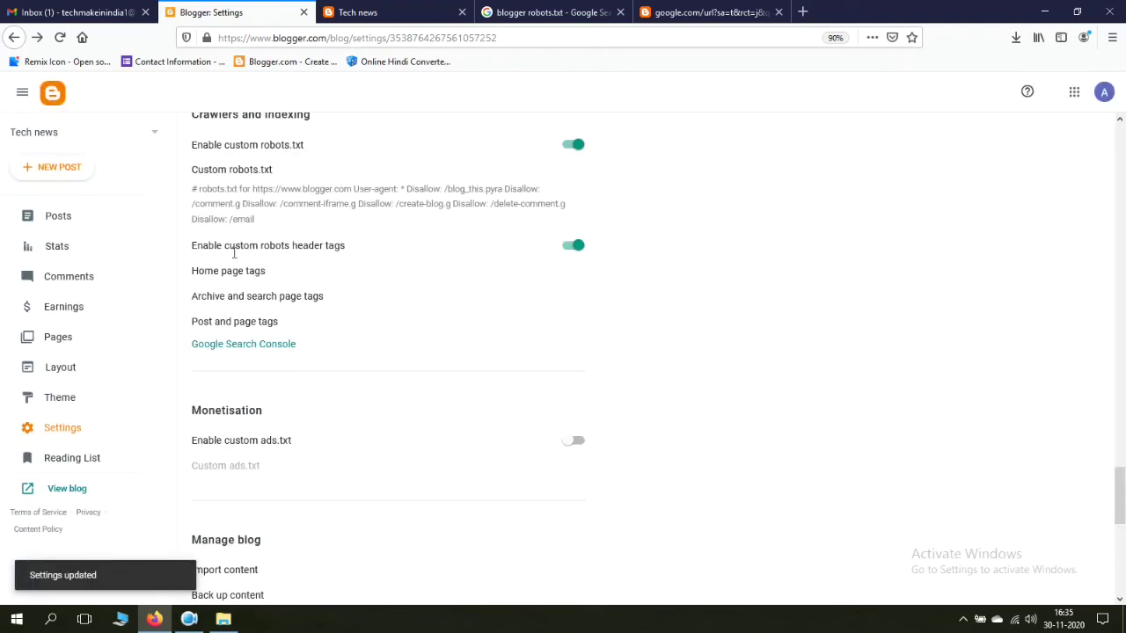
Step: Copy the 'Enable custom robots header tags' label text
{"action": "left_click_drag", "start_coordinate": [198, 245], "coordinate": [310, 243]}
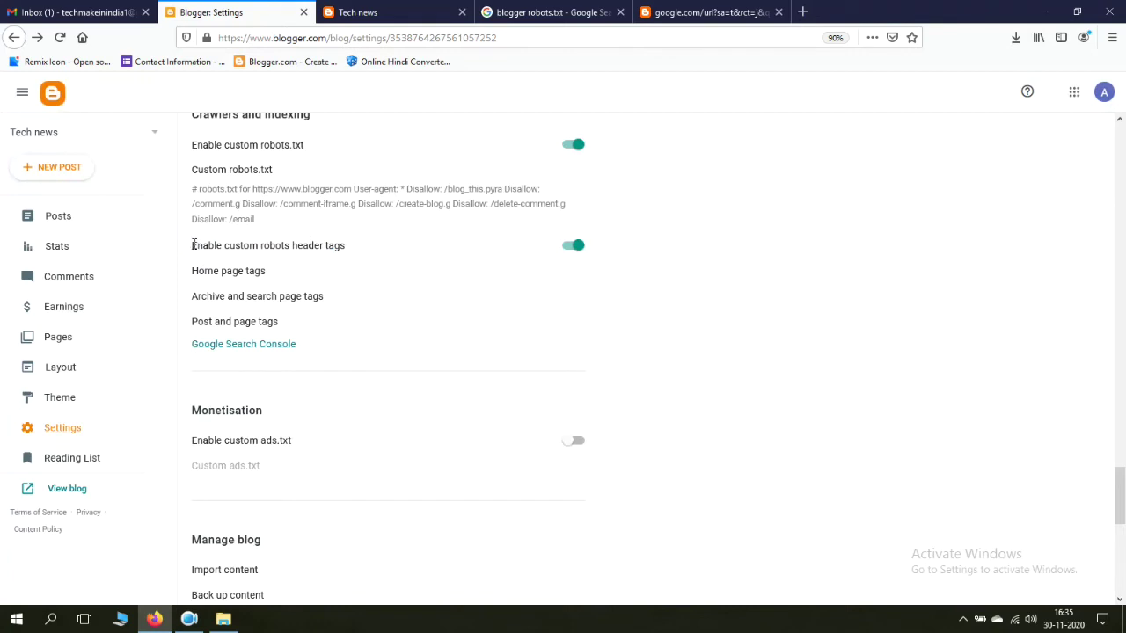
{"action": "left_click_drag", "start_coordinate": [193, 244], "coordinate": [324, 249]}
{"action": "key", "text": "ctrl+c"}
{"action": "right_click", "coordinate": [324, 249]}
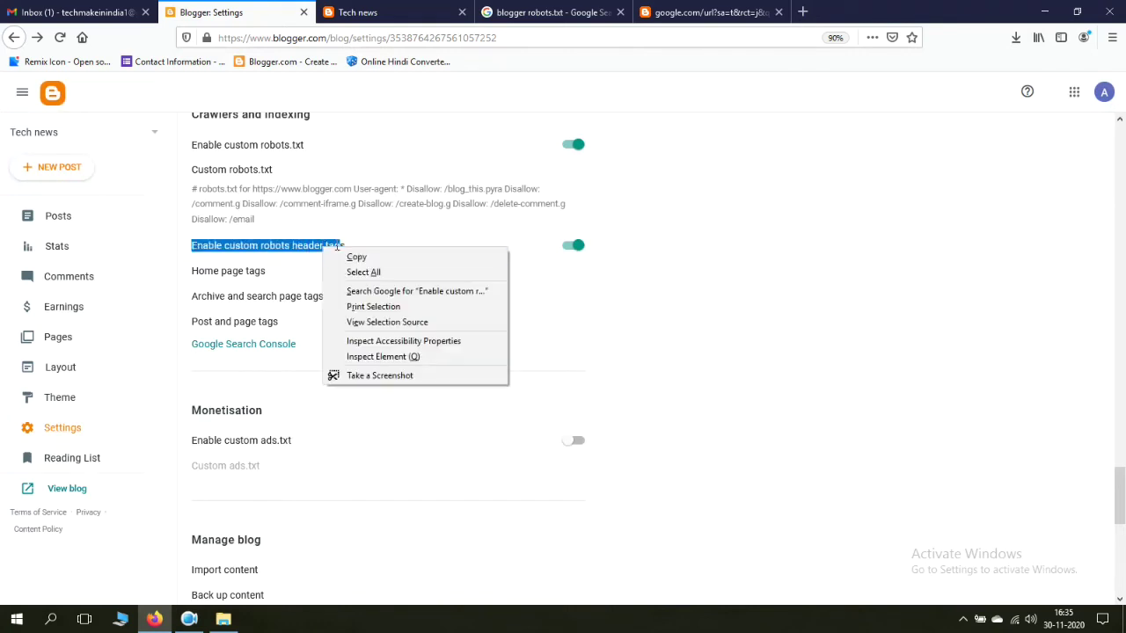
{"action": "left_click", "coordinate": [368, 257]}
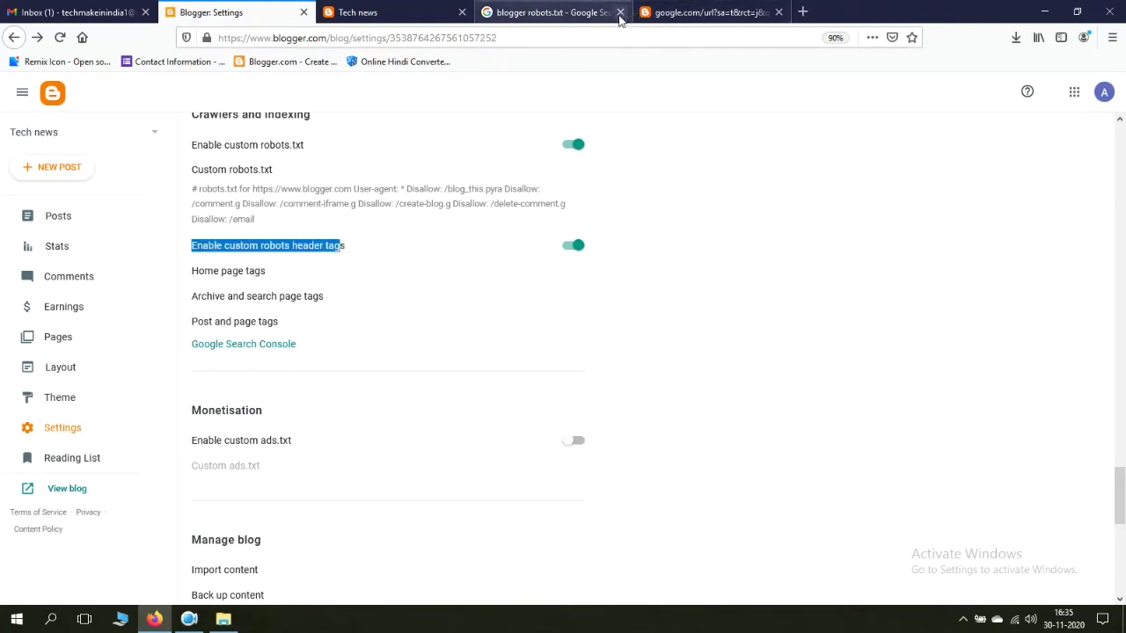
{"action": "left_click", "coordinate": [620, 12]}
{"action": "left_click", "coordinate": [620, 12]}
Step: Search Google for the copied phrase 'Enable custom robots header tags'
{"action": "left_click", "coordinate": [482, 12]}
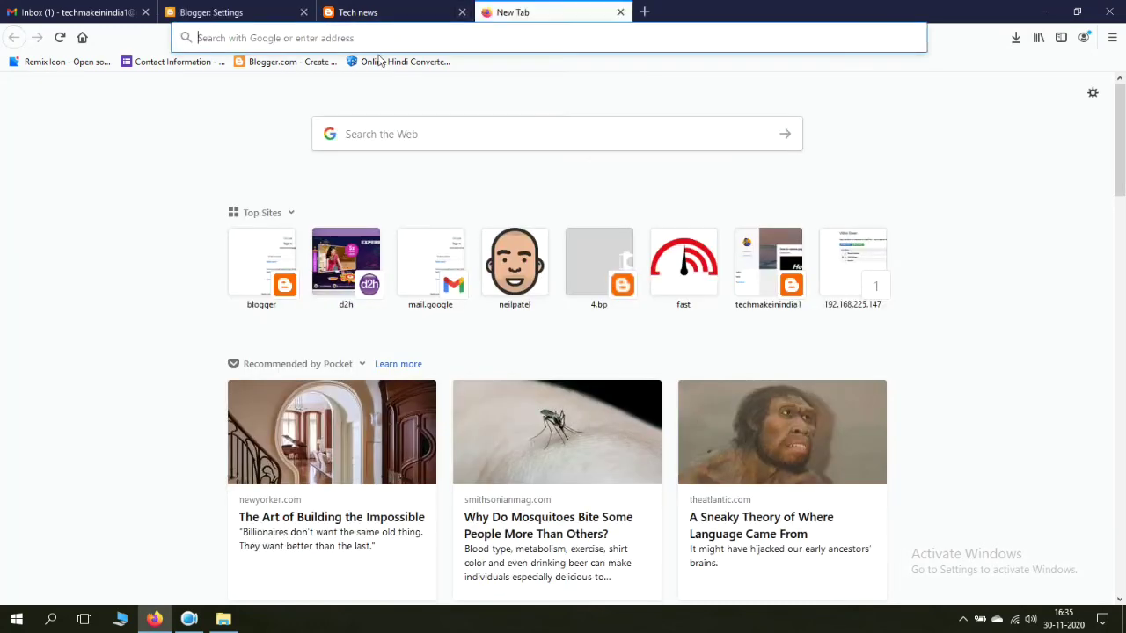
{"action": "right_click", "coordinate": [384, 139]}
{"action": "left_click", "coordinate": [451, 190]}
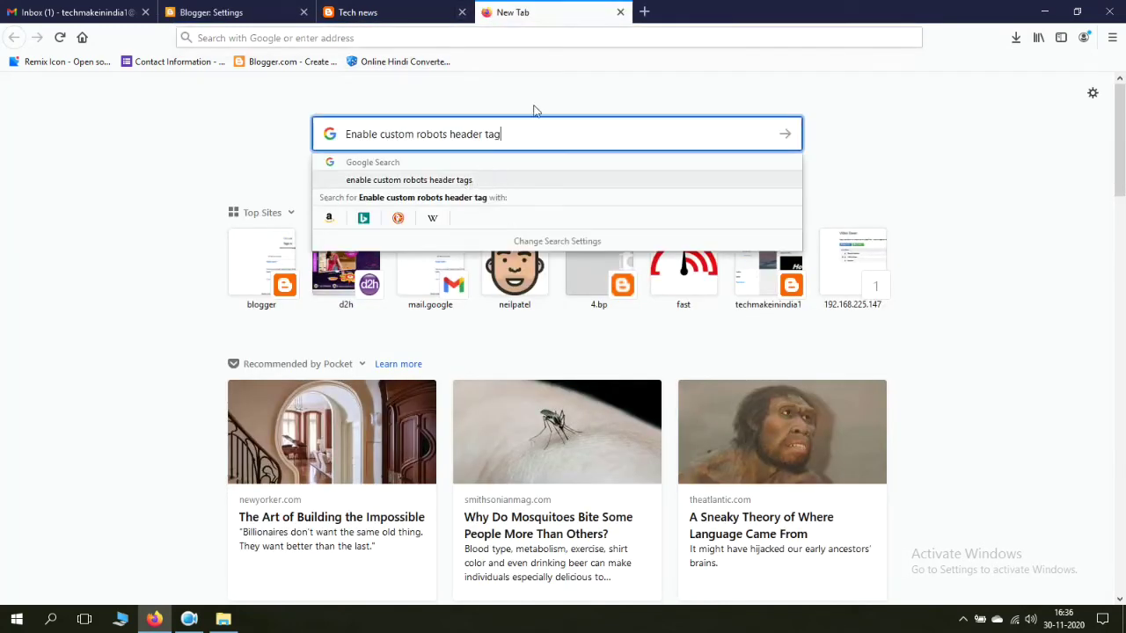
{"action": "key", "text": "Return"}
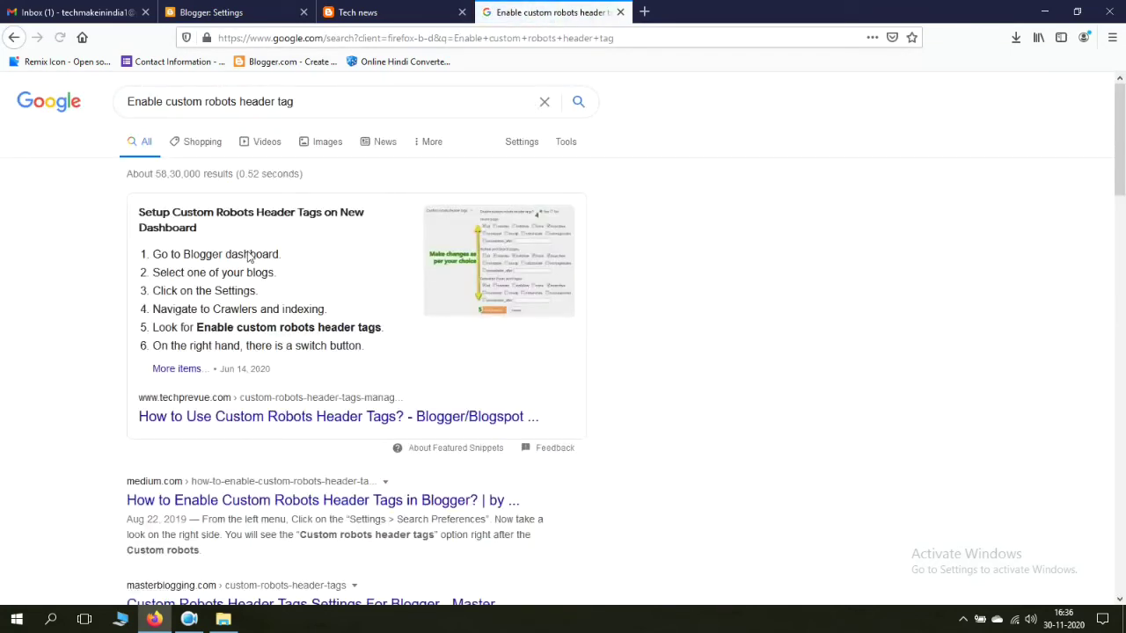
{"action": "scroll", "coordinate": [238, 250], "scroll_direction": "down", "scroll_amount": 3}
Step: Open the techprevue.com and medium.com results in new tabs
{"action": "right_click", "coordinate": [232, 206]}
{"action": "left_click", "coordinate": [291, 211]}
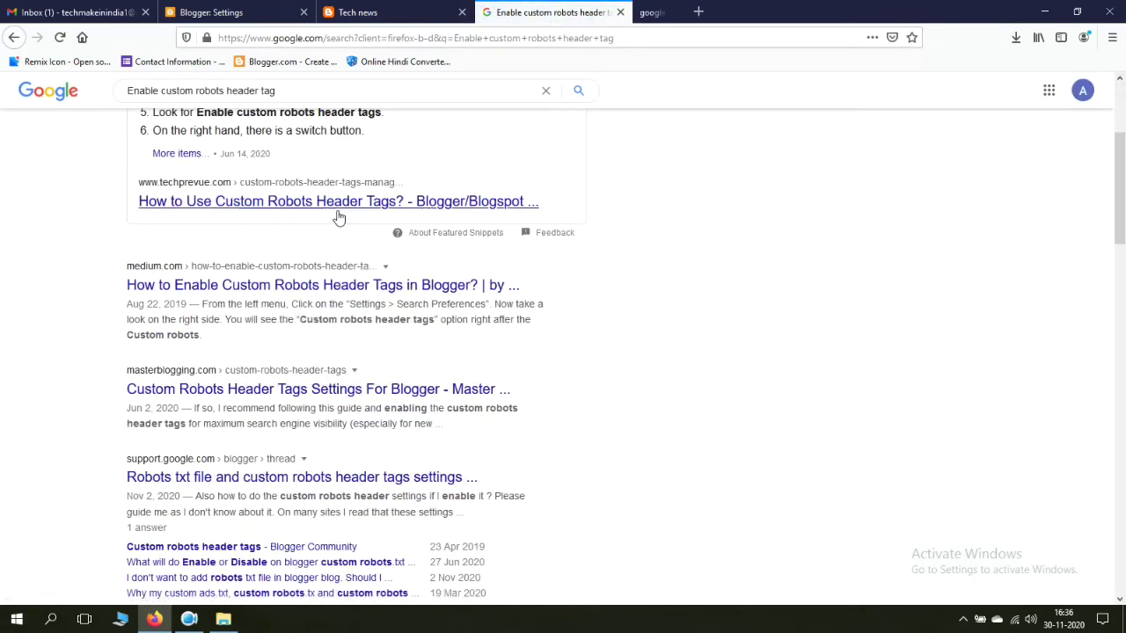
{"action": "right_click", "coordinate": [261, 290]}
{"action": "left_click", "coordinate": [294, 297]}
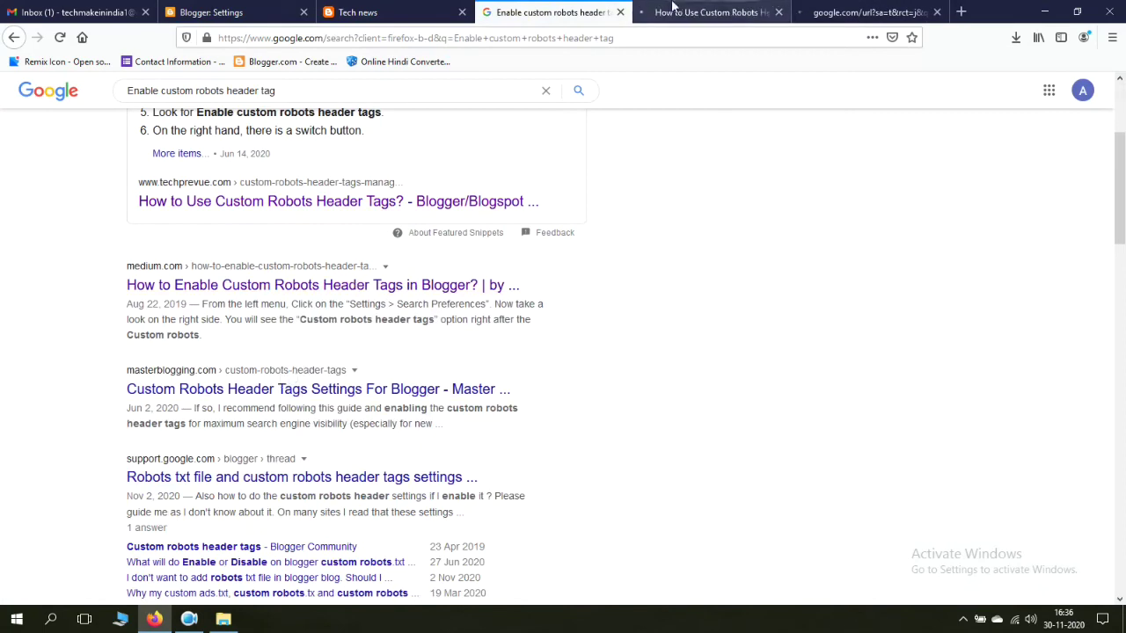
Step: Scroll the TechPrevue article down to its Custom Robots Header Tags Management screenshot
{"action": "left_click", "coordinate": [686, 14]}
{"action": "scroll", "coordinate": [360, 170], "scroll_direction": "down", "scroll_amount": 6}
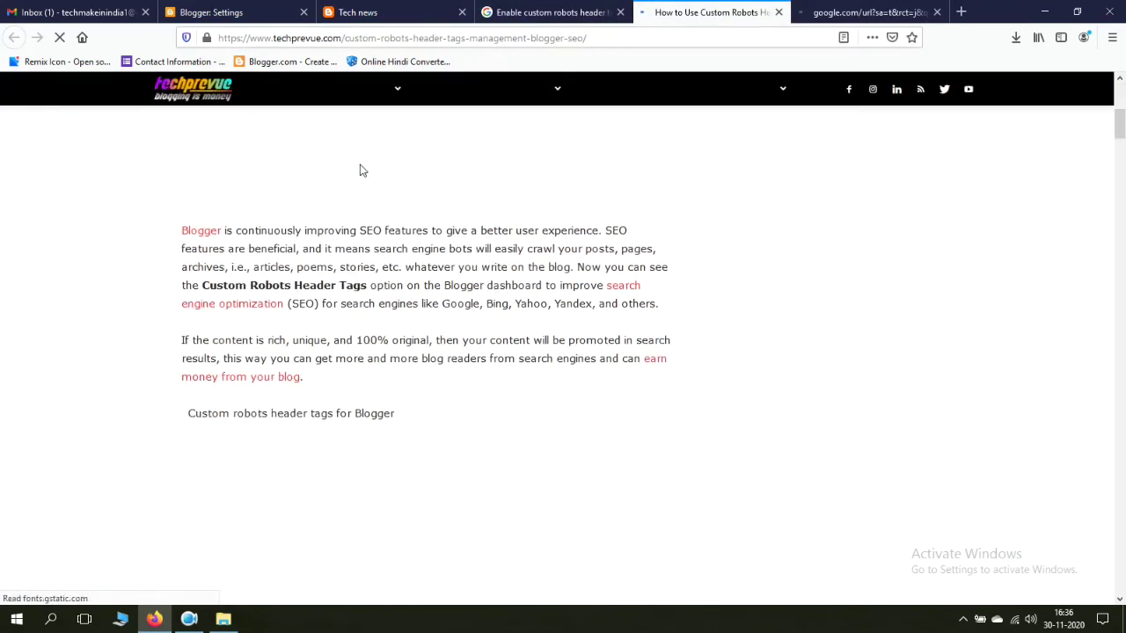
{"action": "scroll", "coordinate": [360, 170], "scroll_direction": "down", "scroll_amount": 7}
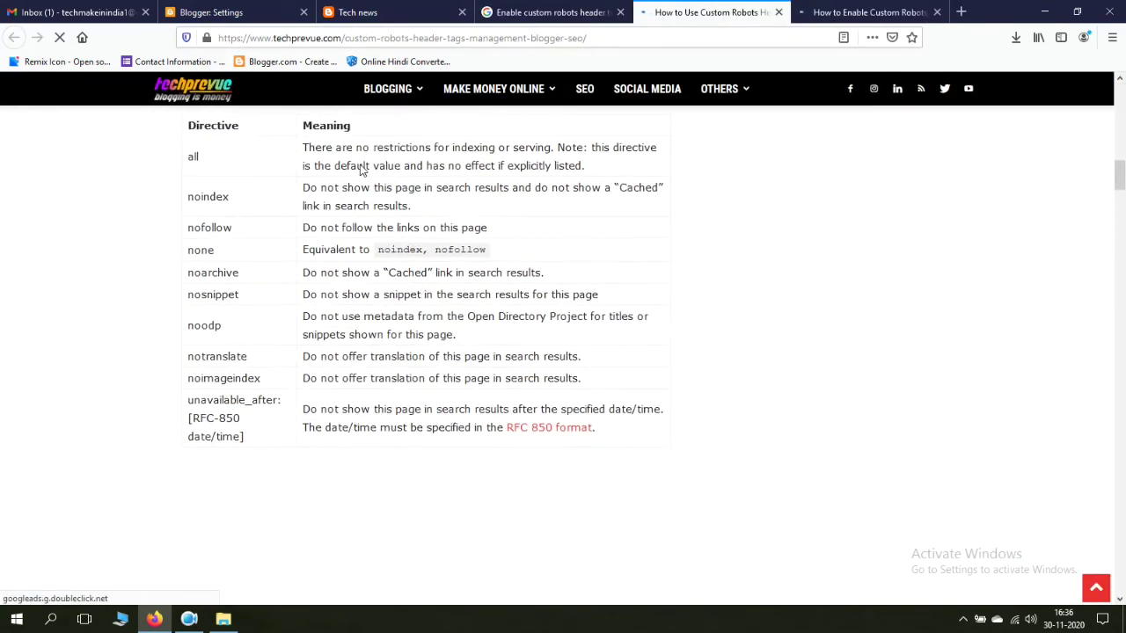
{"action": "scroll", "coordinate": [360, 168], "scroll_direction": "down", "scroll_amount": 10}
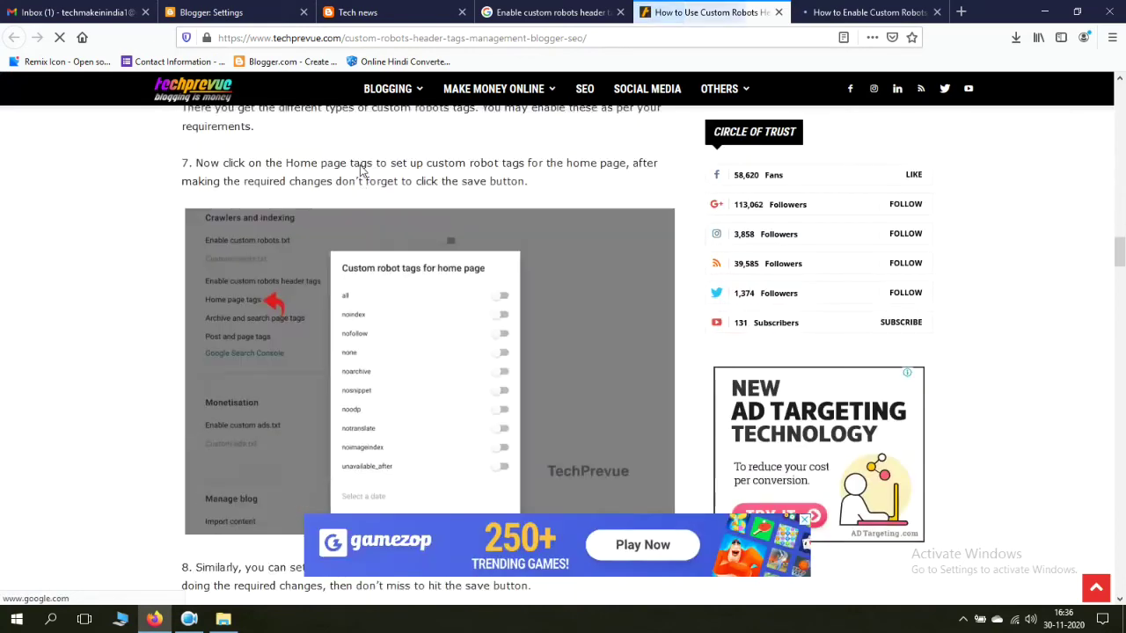
{"action": "scroll", "coordinate": [360, 171], "scroll_direction": "down", "scroll_amount": 10}
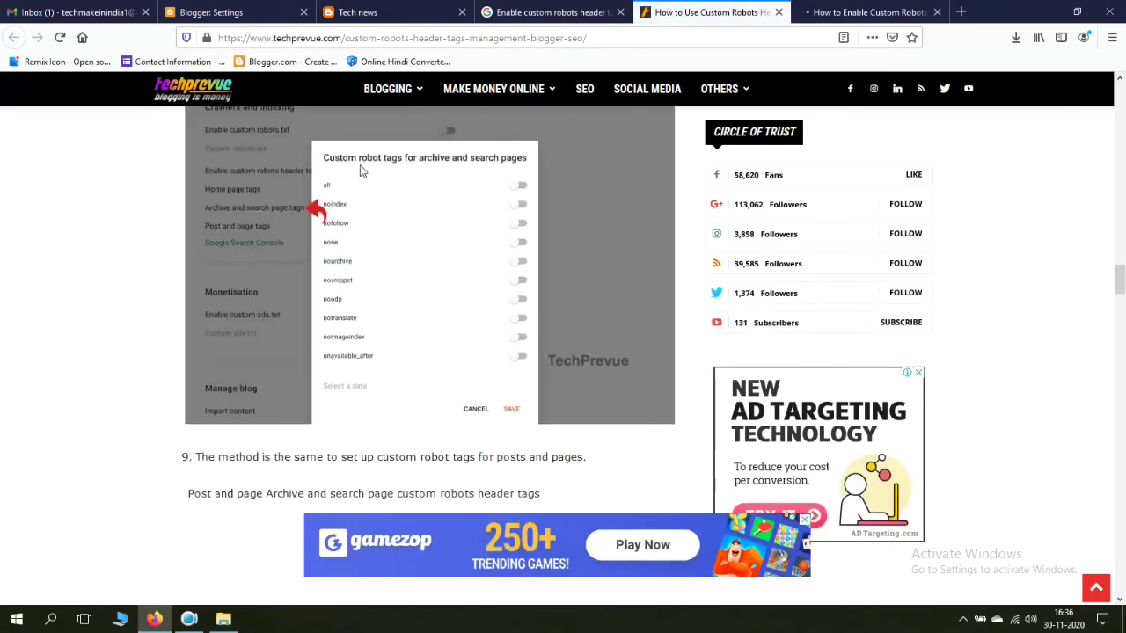
{"action": "scroll", "coordinate": [360, 171], "scroll_direction": "down", "scroll_amount": 10}
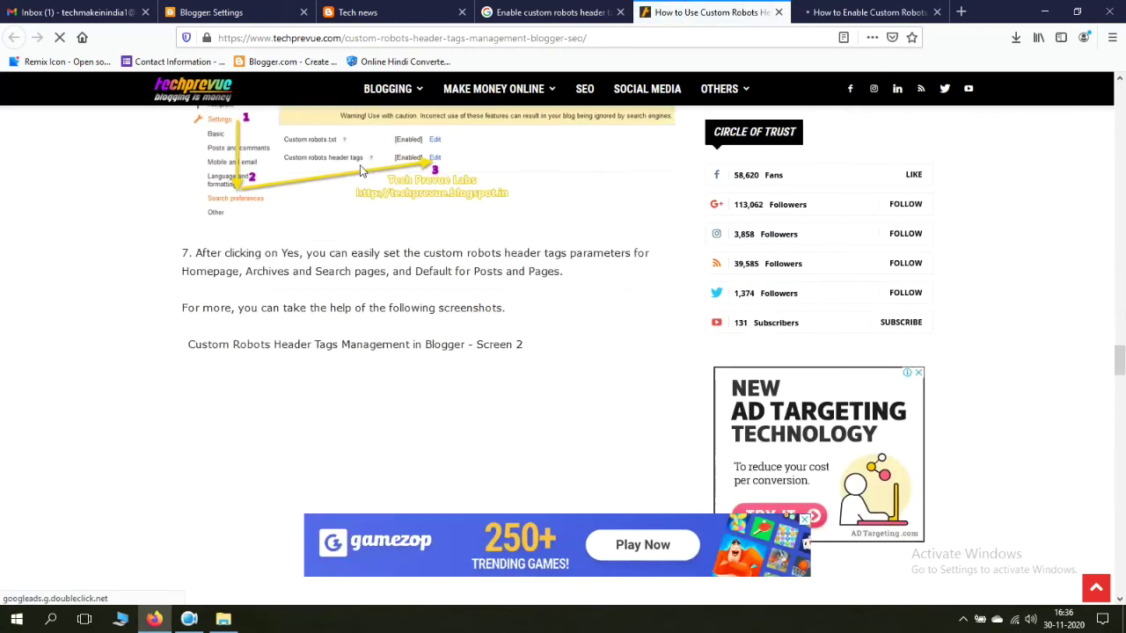
{"action": "scroll", "coordinate": [360, 171], "scroll_direction": "down", "scroll_amount": 5}
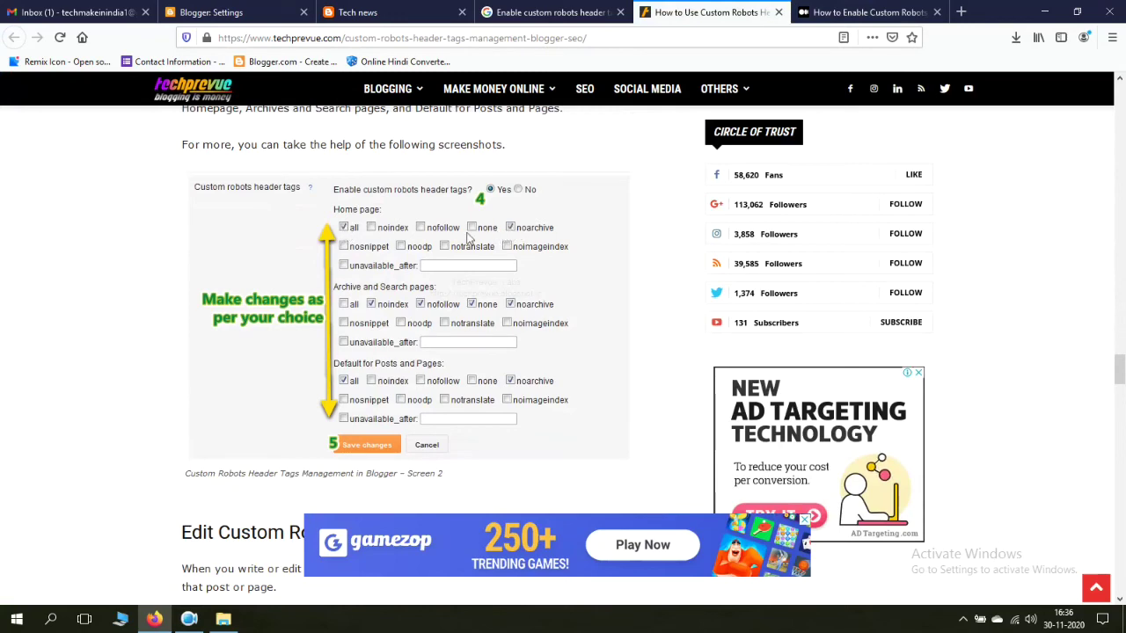
Step: Change home page robot tags to all and noarchive, turning off noindex and noodp, and save
{"action": "left_click", "coordinate": [242, 12]}
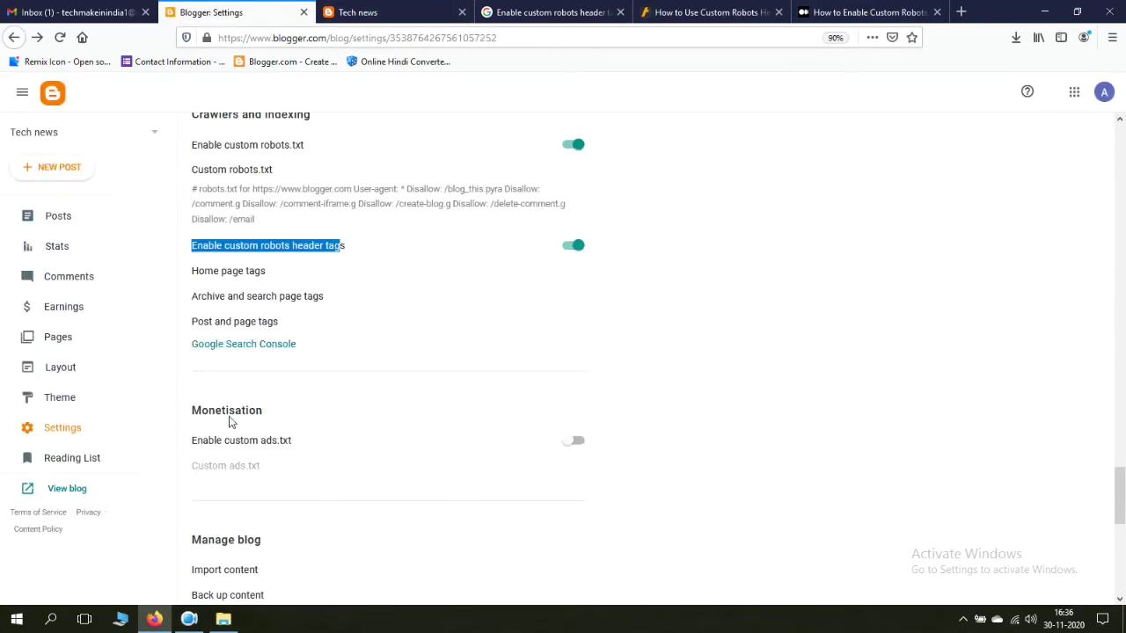
{"action": "left_click", "coordinate": [245, 274]}
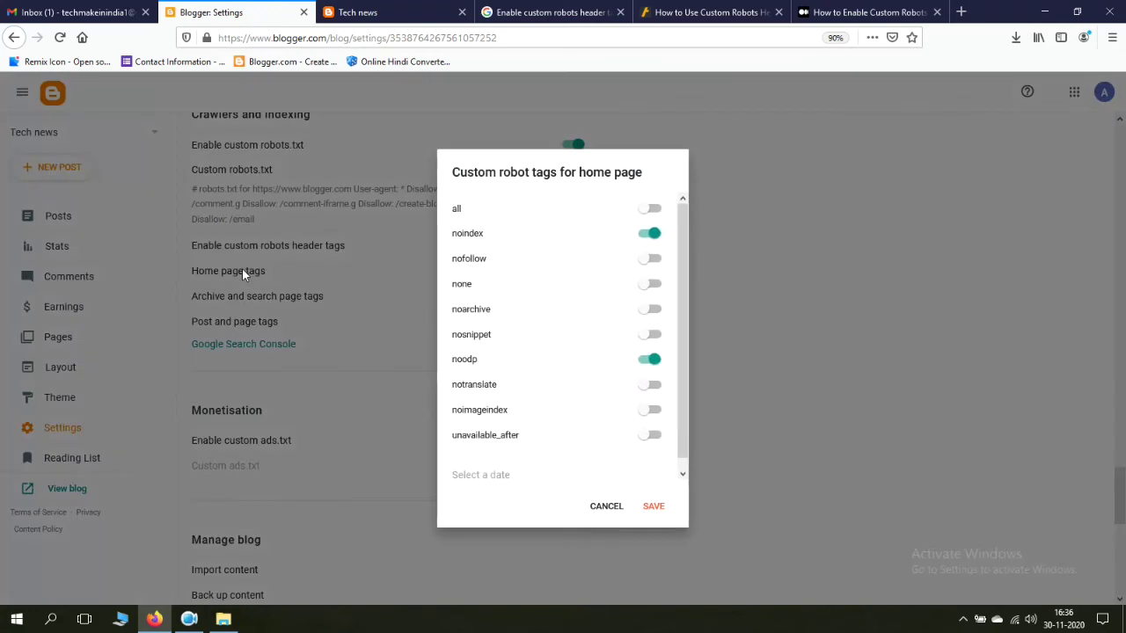
{"action": "left_click", "coordinate": [653, 235]}
{"action": "left_click", "coordinate": [649, 213]}
{"action": "left_click", "coordinate": [659, 359]}
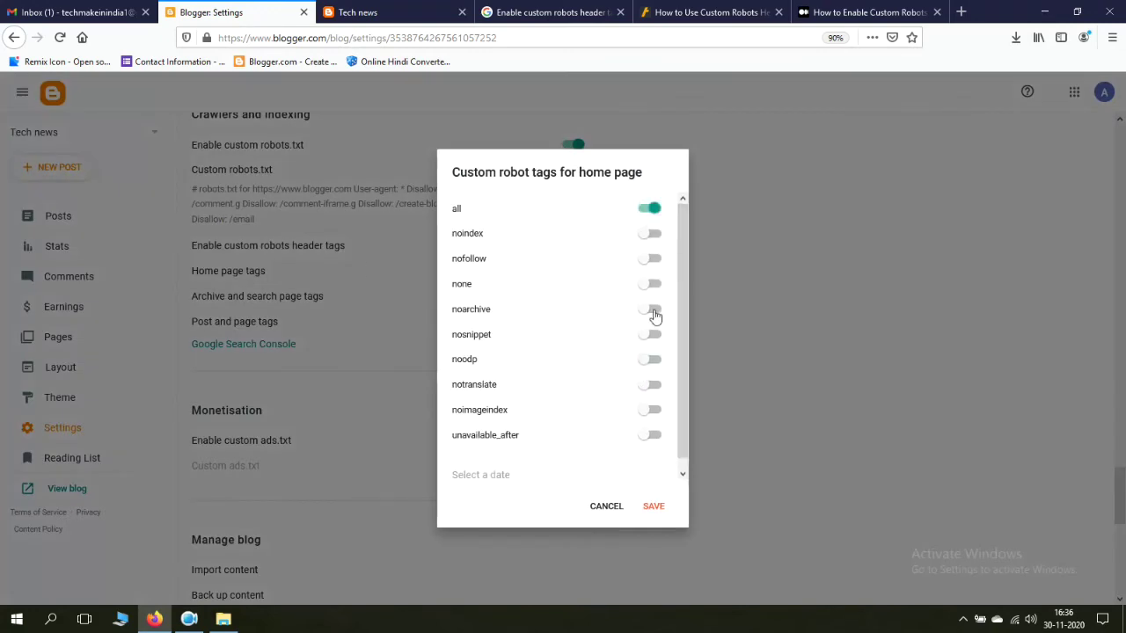
{"action": "left_click", "coordinate": [652, 309]}
{"action": "left_click", "coordinate": [654, 506]}
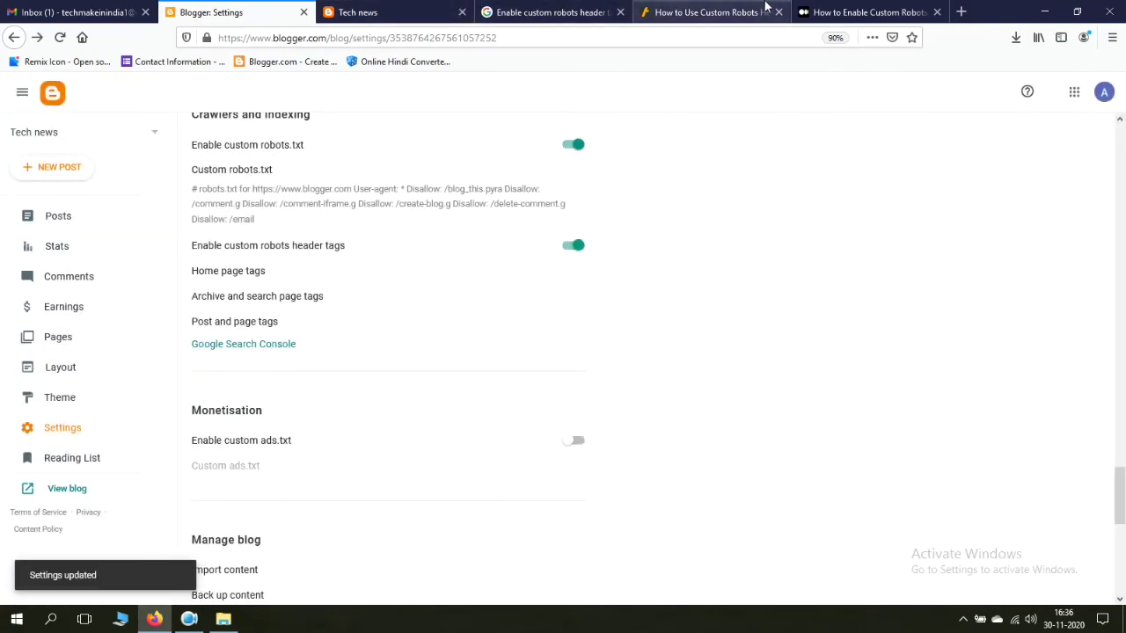
Step: Set archive and search page tags to noindex, nofollow, none and noarchive, and save
{"action": "left_click", "coordinate": [727, 11]}
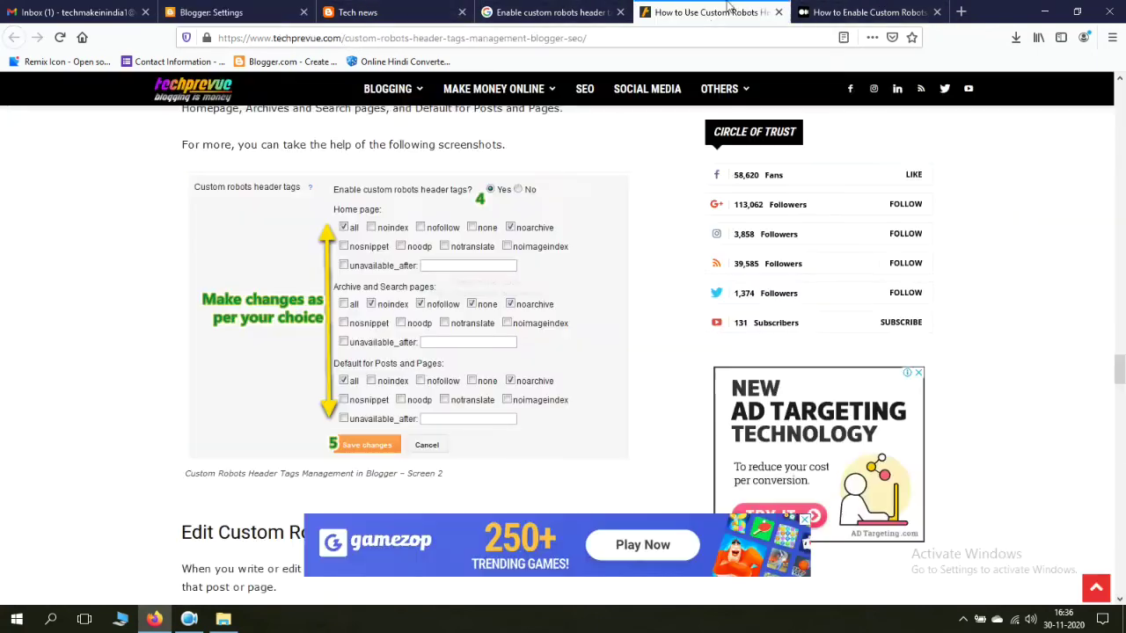
{"action": "scroll", "coordinate": [352, 266], "scroll_direction": "down", "scroll_amount": 1}
{"action": "scroll", "coordinate": [347, 303], "scroll_direction": "up", "scroll_amount": 1}
{"action": "left_click", "coordinate": [290, 13]}
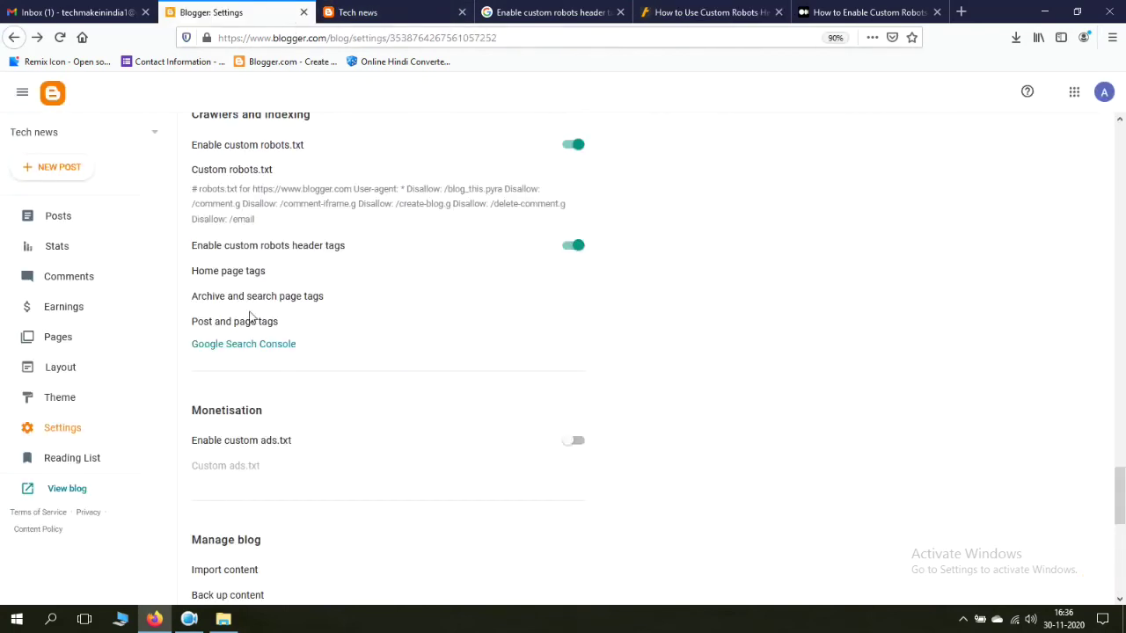
{"action": "left_click", "coordinate": [234, 298]}
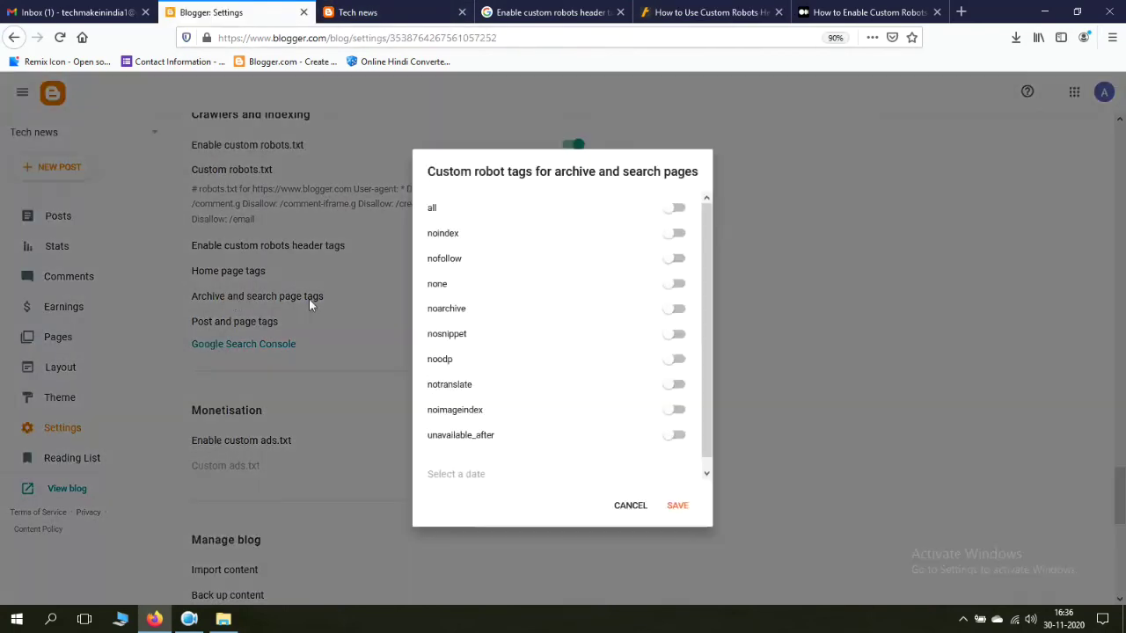
{"action": "left_click", "coordinate": [677, 260]}
{"action": "left_click", "coordinate": [674, 283]}
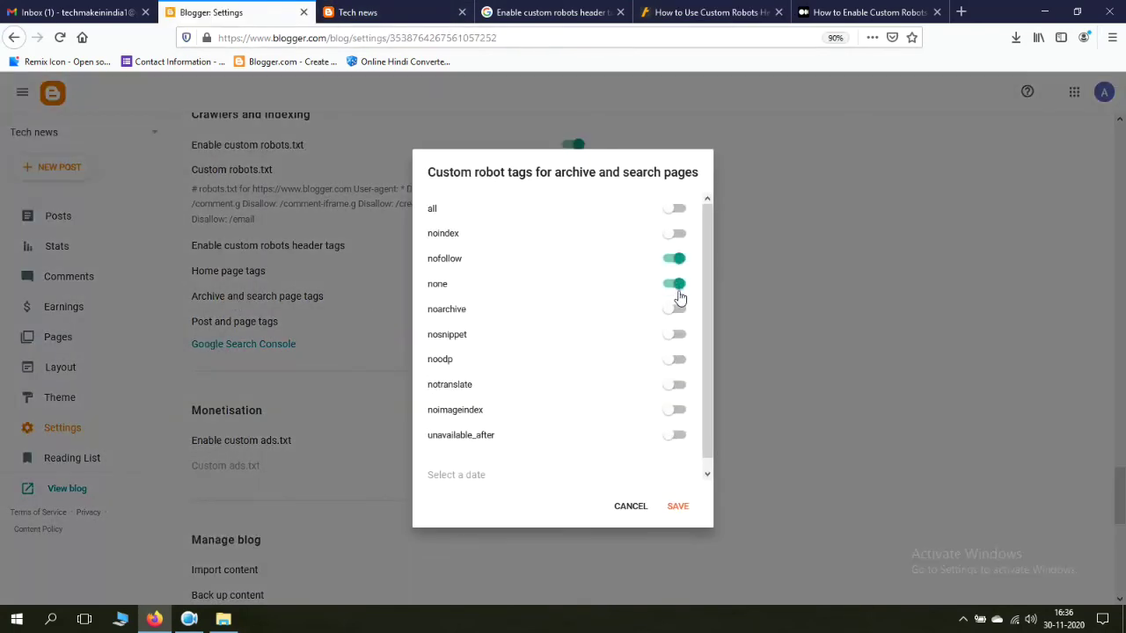
{"action": "left_click", "coordinate": [679, 313]}
{"action": "left_click", "coordinate": [673, 236]}
{"action": "left_click", "coordinate": [677, 508]}
{"action": "left_click", "coordinate": [708, 12]}
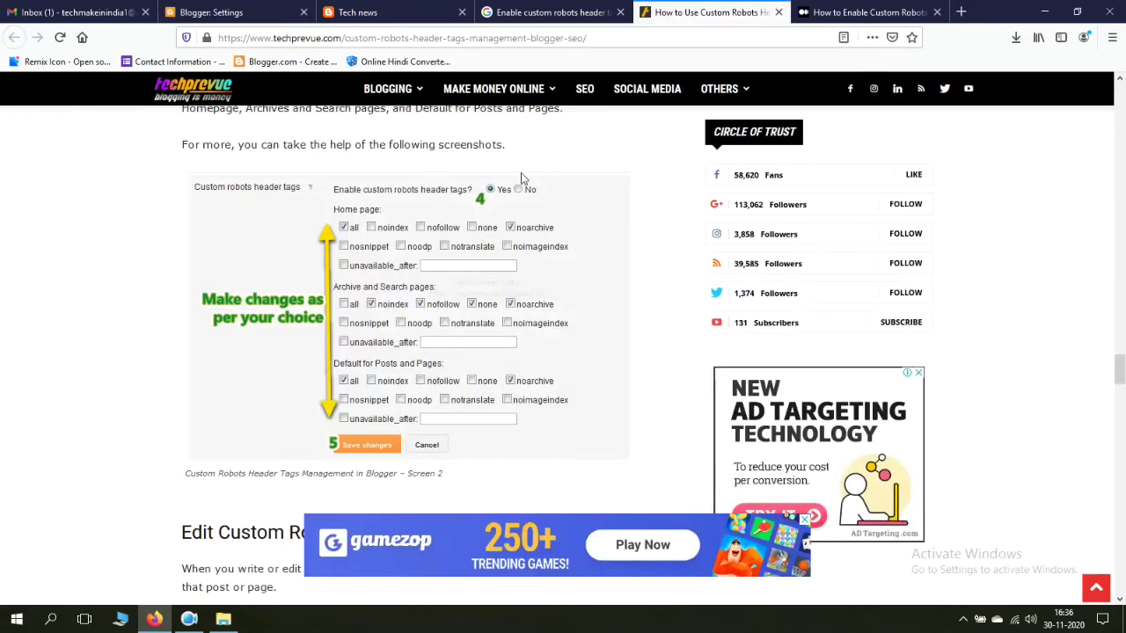
{"action": "left_click", "coordinate": [238, 12]}
Step: Turn on all and noarchive for post and page tags and save them
{"action": "left_click", "coordinate": [227, 322]}
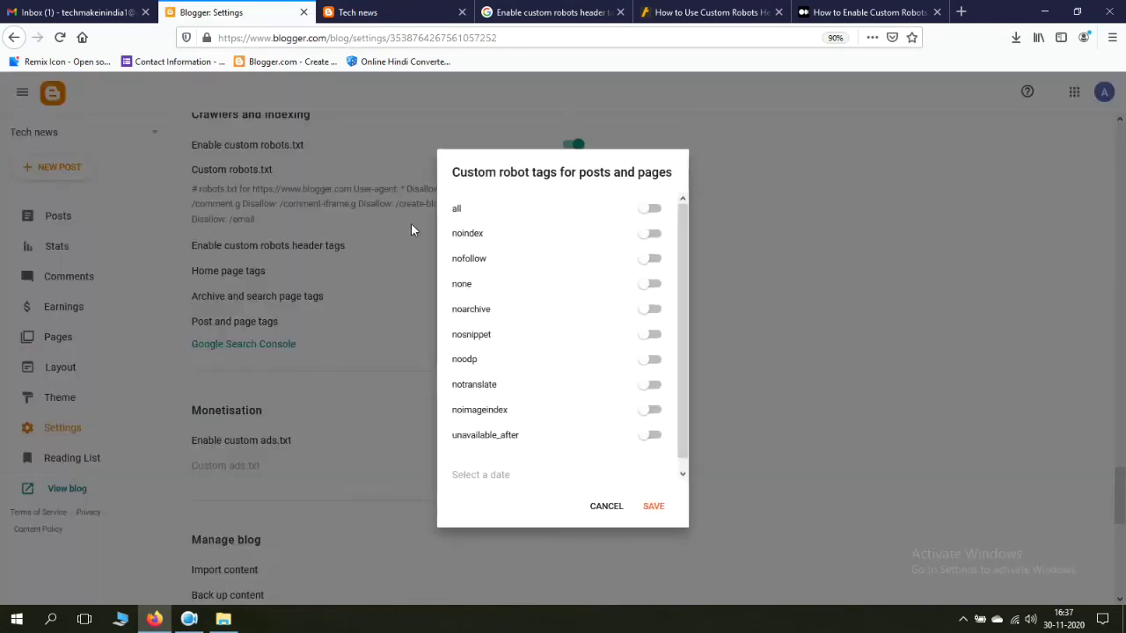
{"action": "left_click", "coordinate": [651, 208]}
{"action": "left_click", "coordinate": [649, 313]}
{"action": "left_click", "coordinate": [653, 506]}
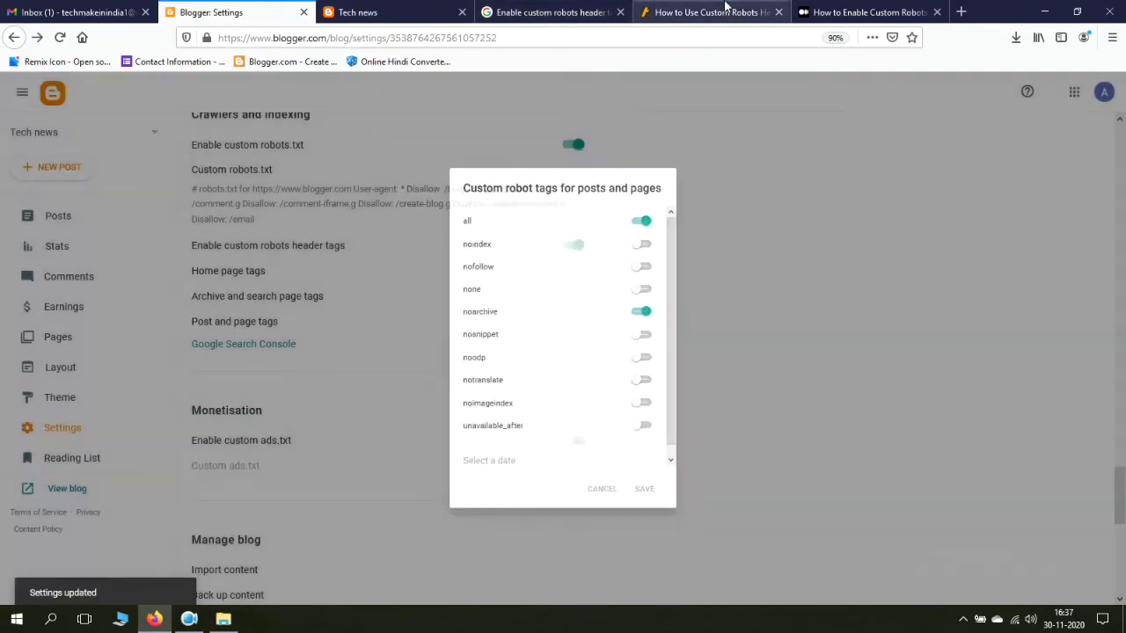
{"action": "left_click", "coordinate": [669, 13]}
{"action": "scroll", "coordinate": [427, 341], "scroll_direction": "down", "scroll_amount": 3}
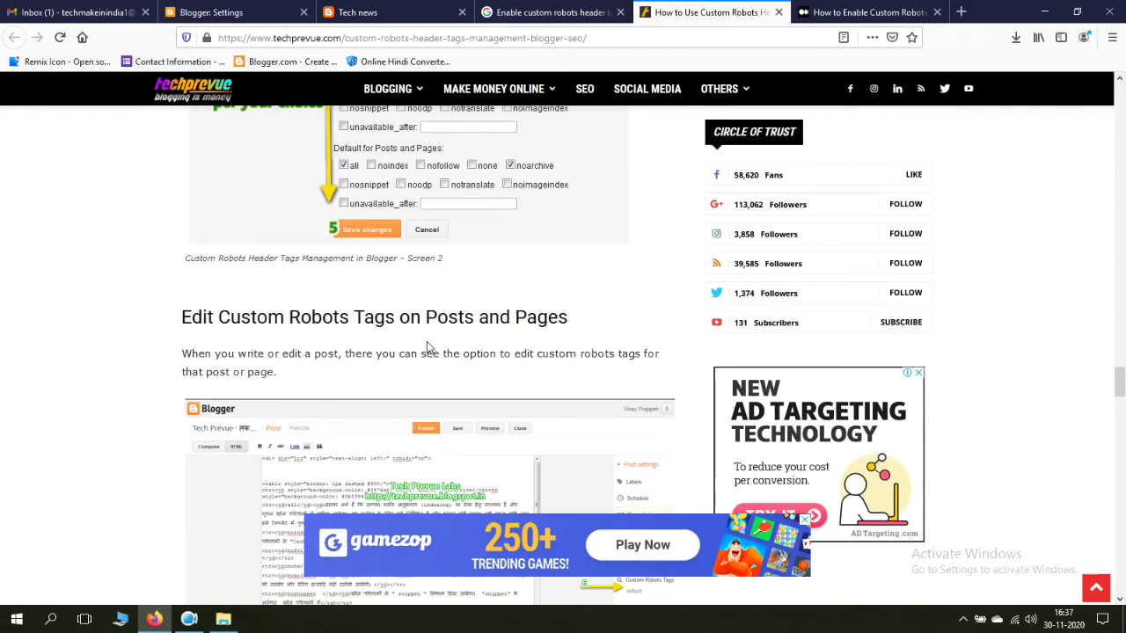
Step: Scroll the Medium article to its Step 4 optimum header-tag settings
{"action": "left_click", "coordinate": [867, 12]}
{"action": "scroll", "coordinate": [322, 413], "scroll_direction": "down", "scroll_amount": 10}
{"action": "scroll", "coordinate": [416, 406], "scroll_direction": "down", "scroll_amount": 2}
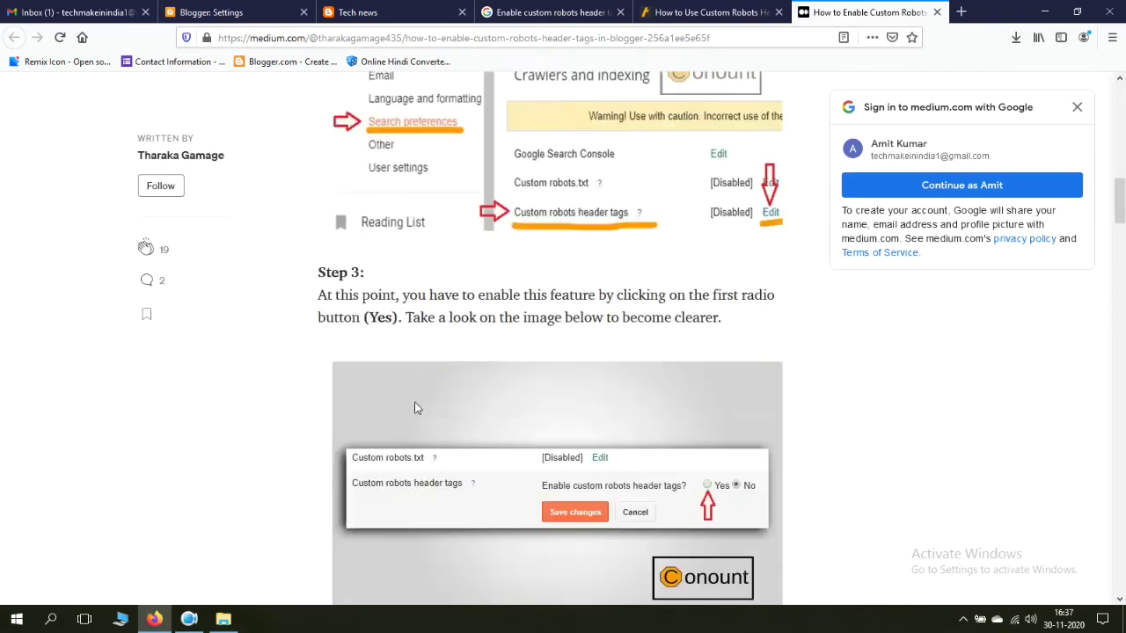
{"action": "scroll", "coordinate": [416, 406], "scroll_direction": "up", "scroll_amount": 2}
{"action": "scroll", "coordinate": [416, 406], "scroll_direction": "down", "scroll_amount": 5}
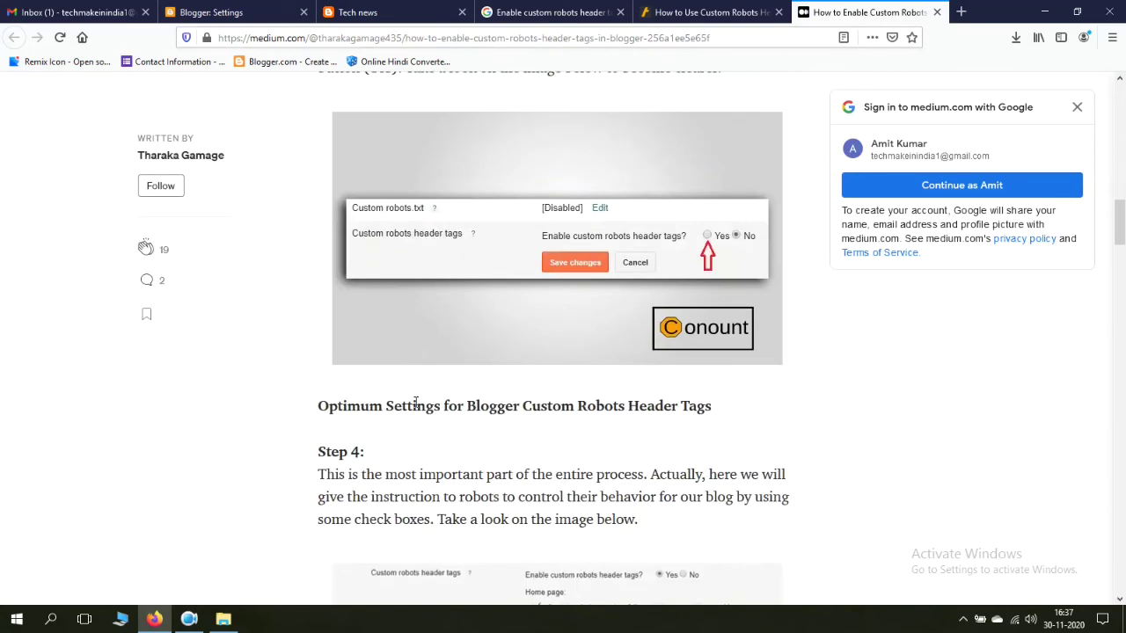
{"action": "scroll", "coordinate": [416, 403], "scroll_direction": "down", "scroll_amount": 10}
{"action": "scroll", "coordinate": [420, 393], "scroll_direction": "up", "scroll_amount": 4}
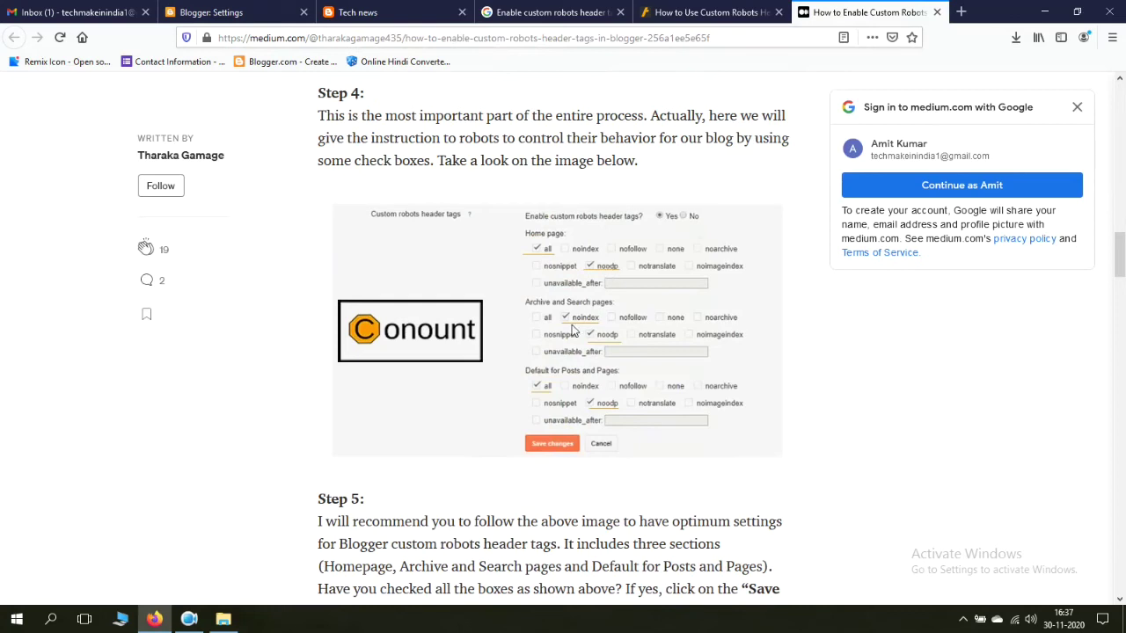
Step: Close the reference article and Google results tabs and return to Blogger's settings
{"action": "left_click", "coordinate": [778, 12]}
{"action": "left_click", "coordinate": [779, 12]}
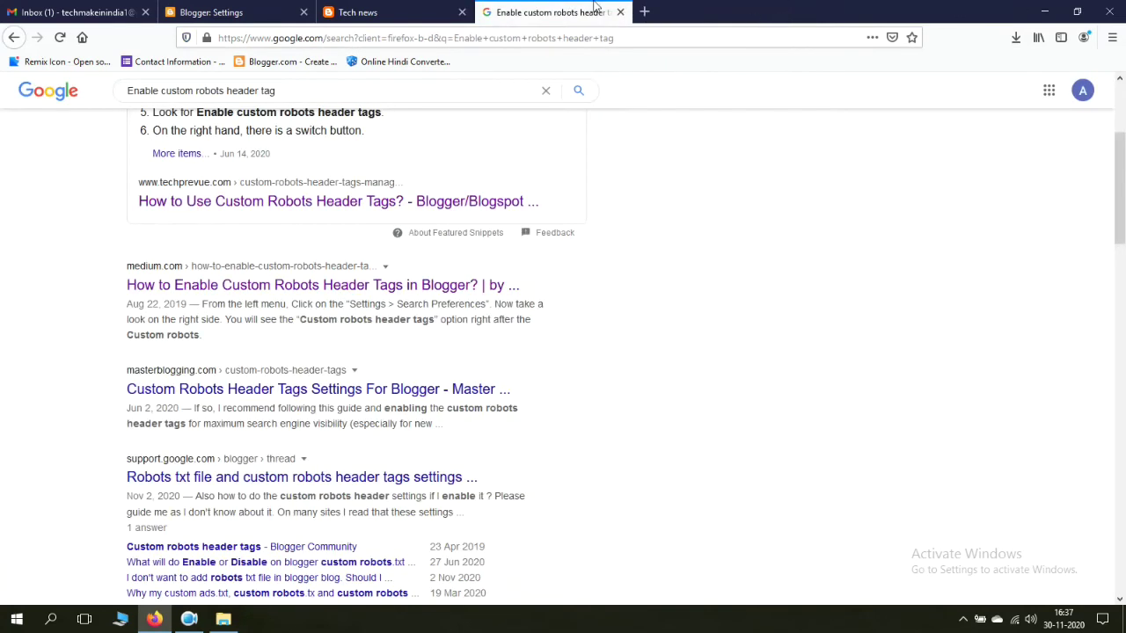
{"action": "left_click", "coordinate": [438, 7]}
{"action": "left_click", "coordinate": [607, 14]}
{"action": "left_click", "coordinate": [620, 14]}
{"action": "left_click", "coordinate": [215, 23]}
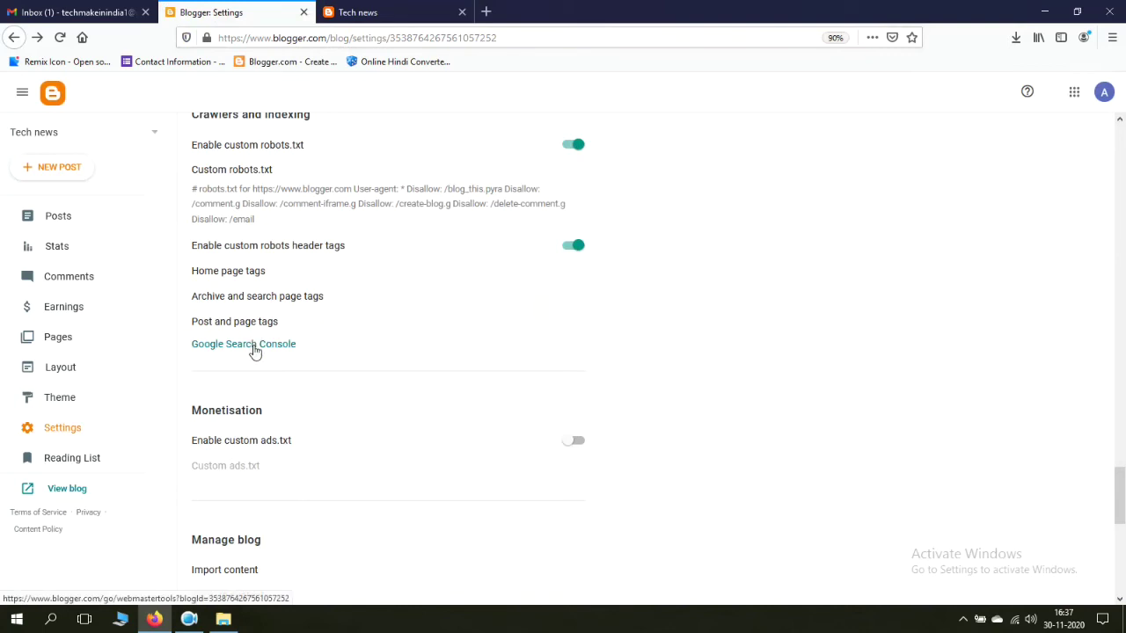
Step: Open Google Search Console in a new tab and choose the URL prefix property type
{"action": "right_click", "coordinate": [253, 350]}
{"action": "left_click", "coordinate": [291, 354]}
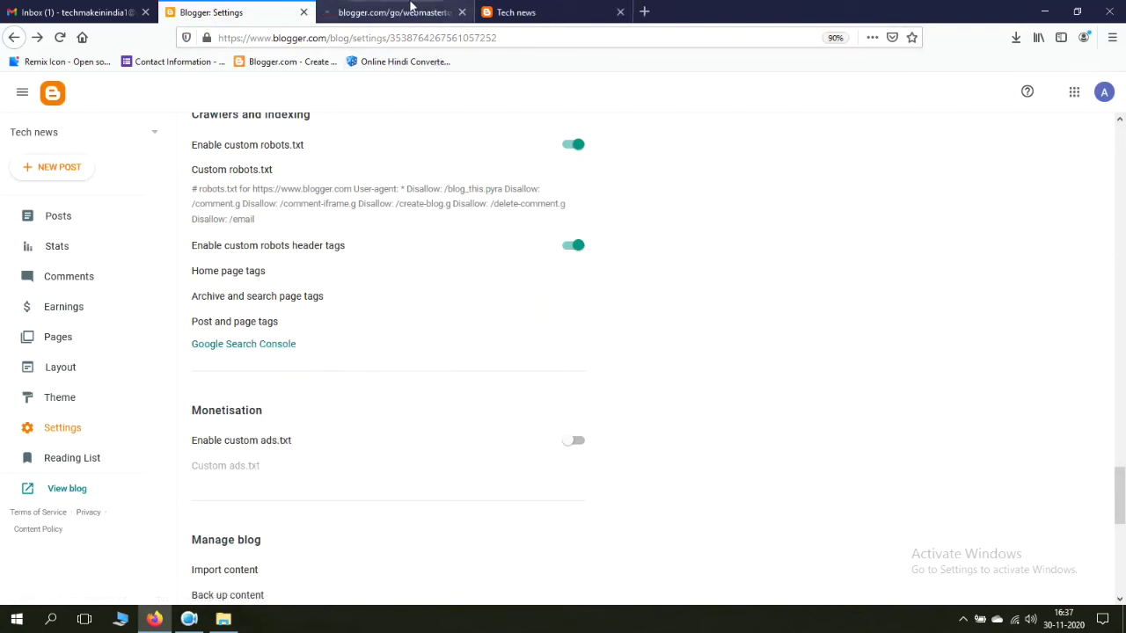
{"action": "left_click", "coordinate": [410, 9]}
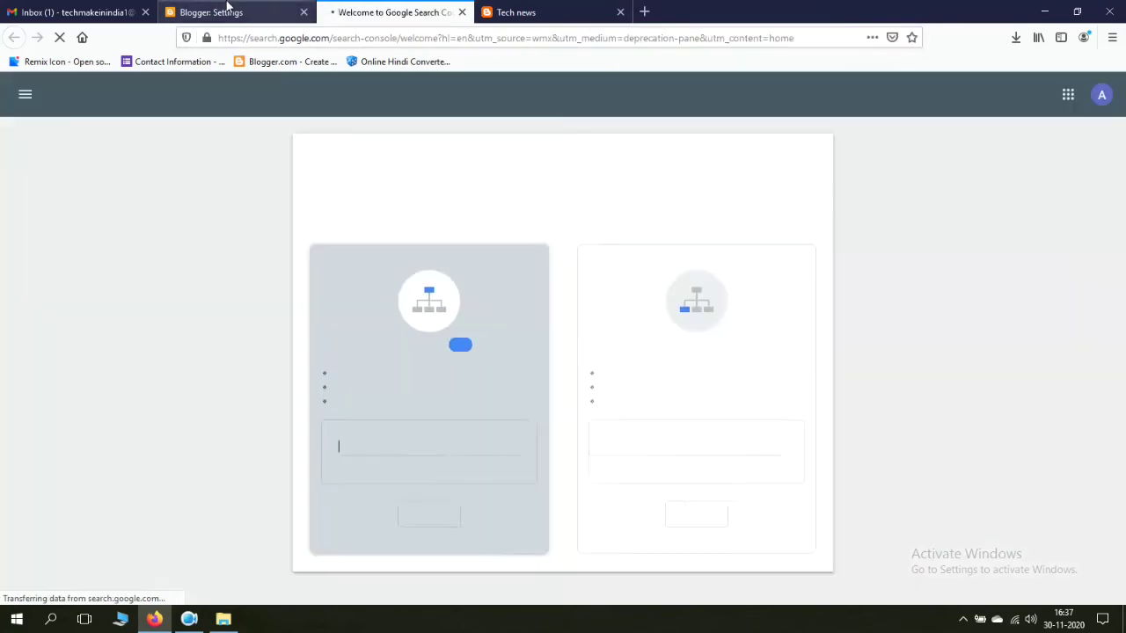
{"action": "left_click", "coordinate": [229, 9]}
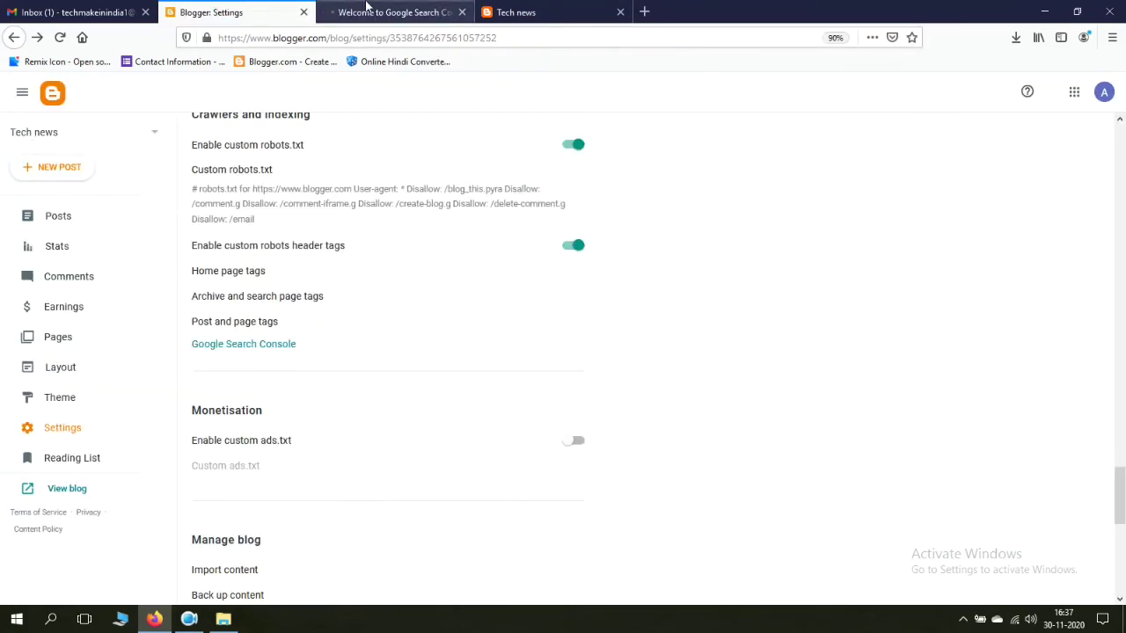
{"action": "left_click", "coordinate": [368, 9]}
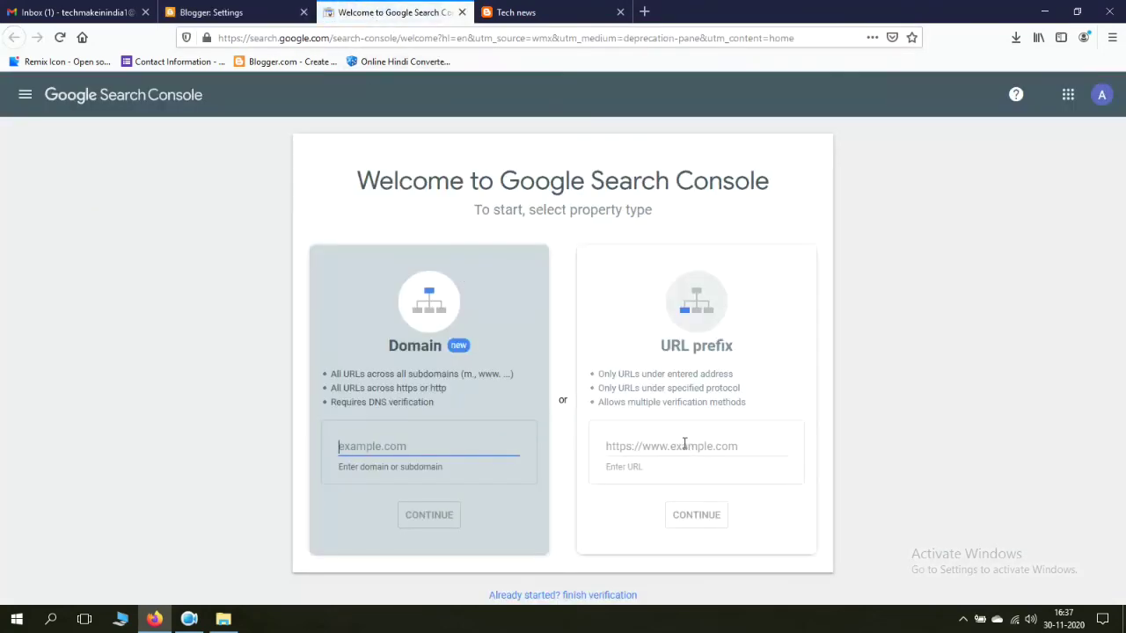
{"action": "left_click", "coordinate": [684, 446]}
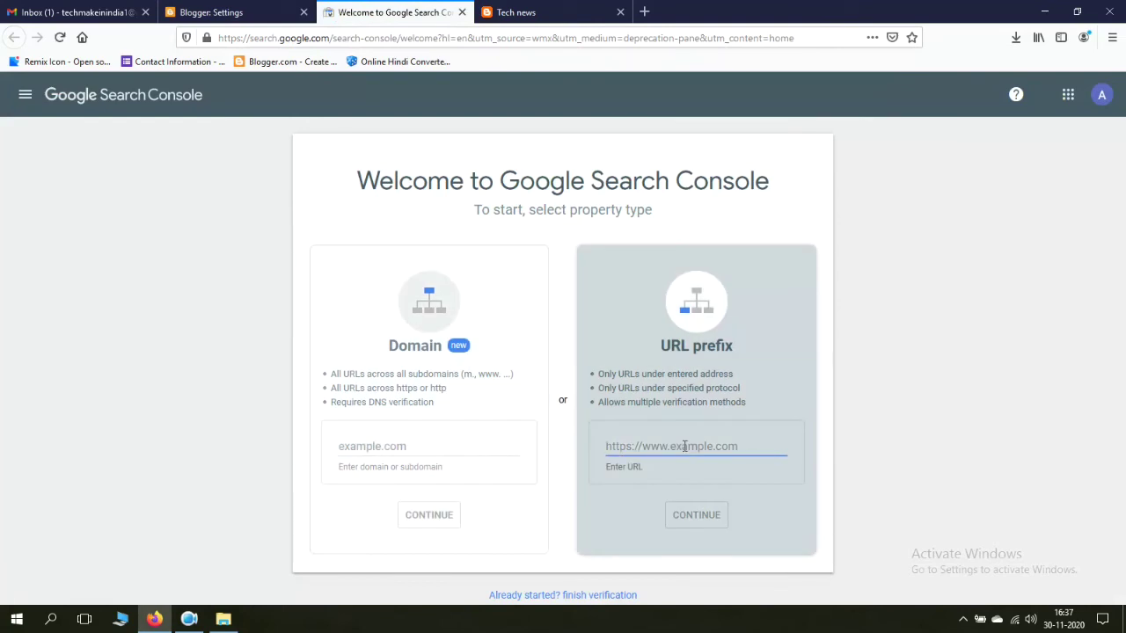
Step: Copy the technewss123347.blogspot.com address from the blog into the URL prefix field and continue
{"action": "left_click", "coordinate": [517, 13]}
{"action": "left_click_drag", "start_coordinate": [393, 38], "coordinate": [168, 57]}
{"action": "right_click", "coordinate": [295, 41]}
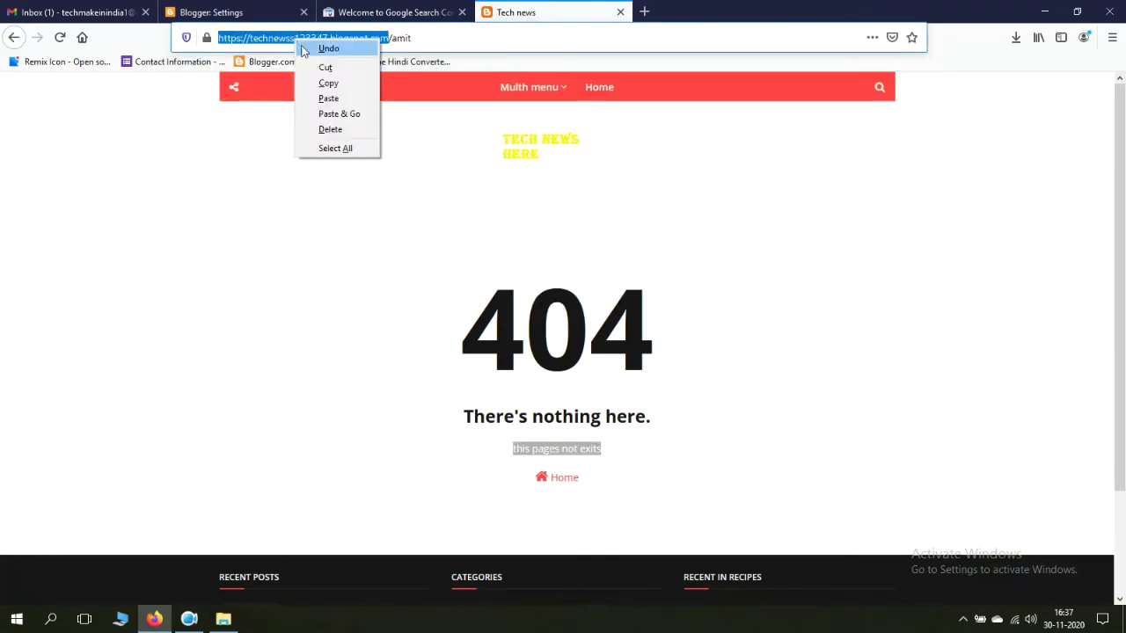
{"action": "left_click", "coordinate": [333, 84]}
{"action": "left_click", "coordinate": [397, 7]}
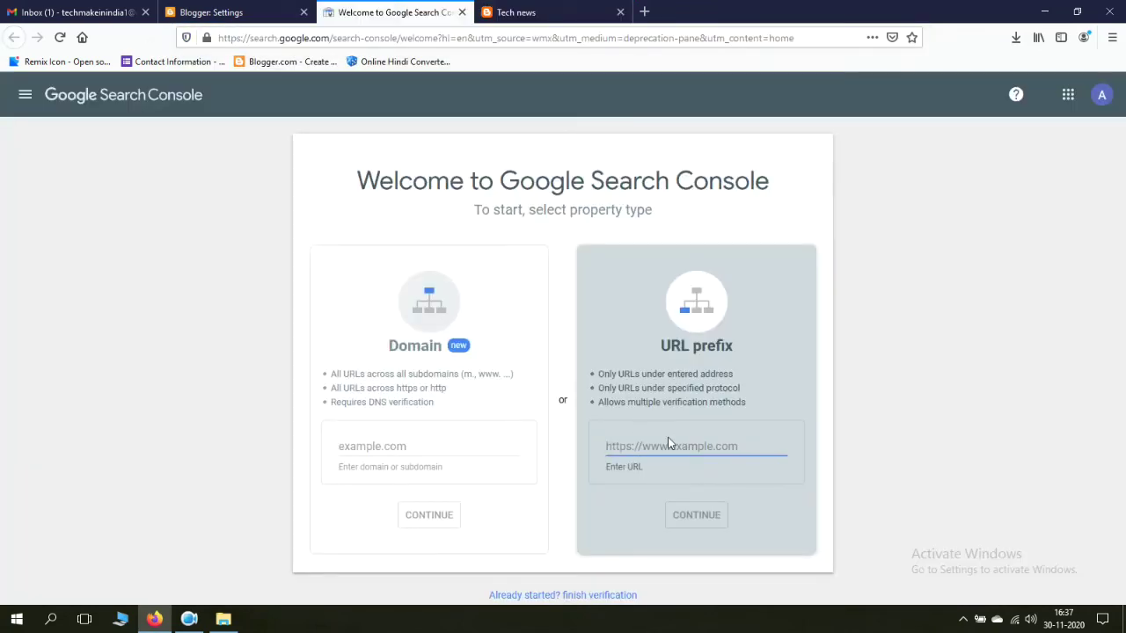
{"action": "right_click", "coordinate": [669, 445]}
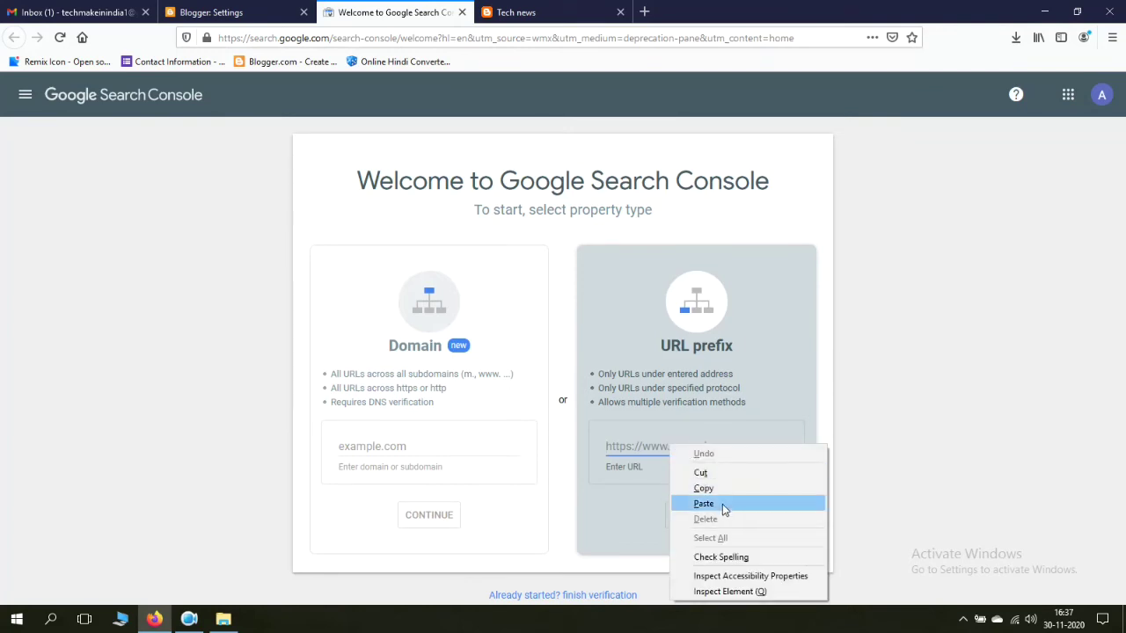
{"action": "left_click", "coordinate": [703, 504]}
{"action": "left_click", "coordinate": [696, 515]}
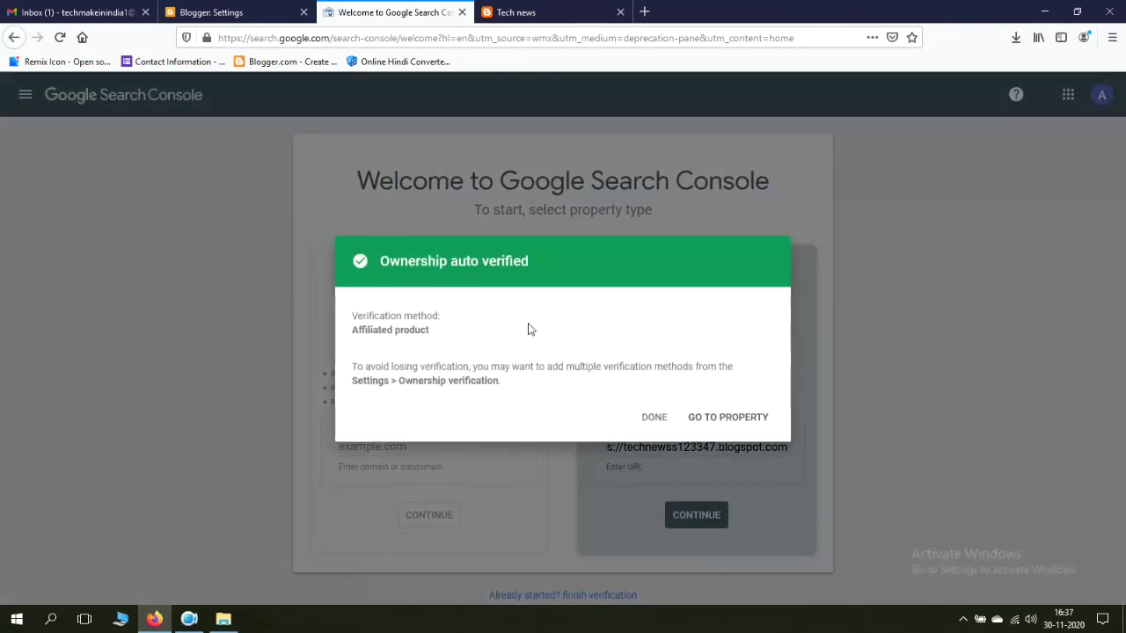
Step: Go to the newly verified blog property and open its Sitemaps report
{"action": "left_click", "coordinate": [723, 418]}
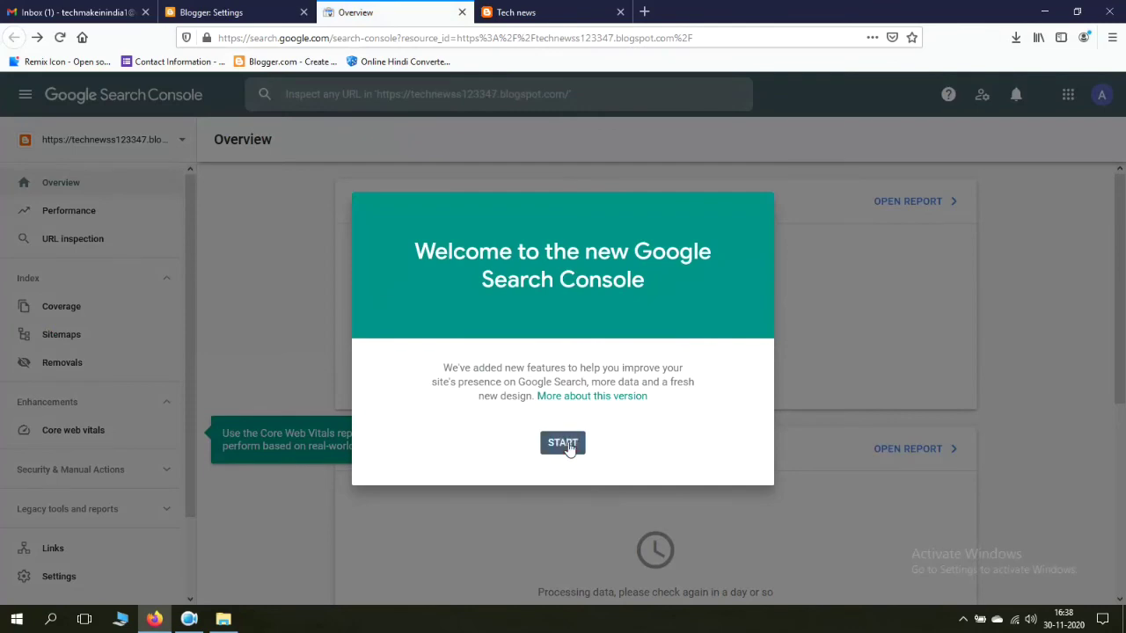
{"action": "left_click", "coordinate": [567, 444]}
{"action": "left_click", "coordinate": [71, 332]}
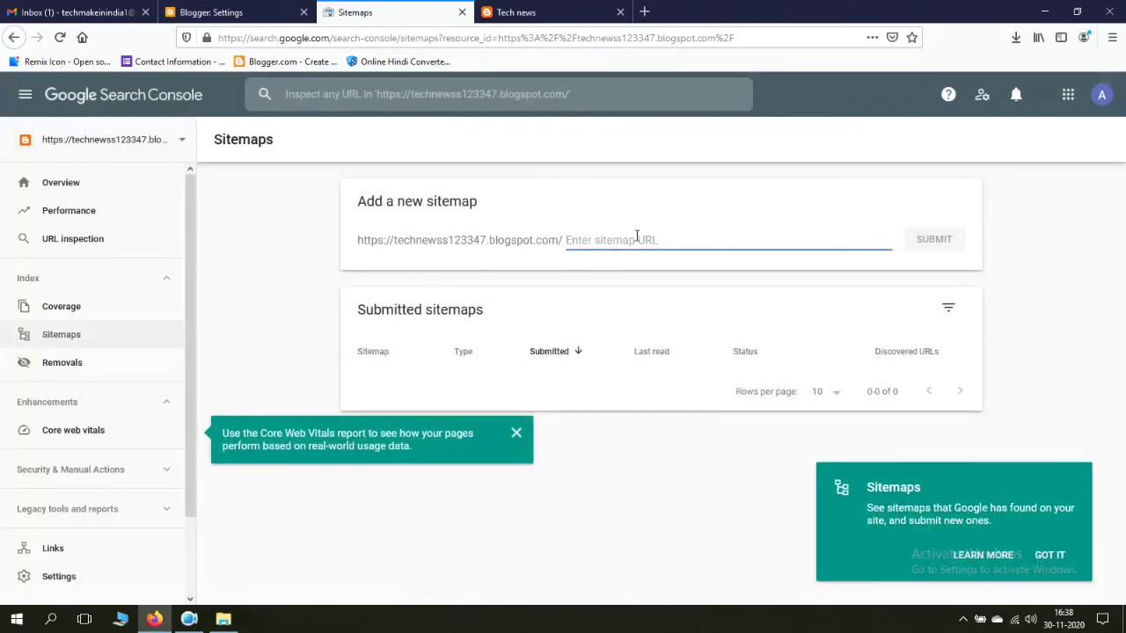
Step: Submit sitemap.xml and acknowledge its successful submission
{"action": "type", "text": "sitemap.xml"}
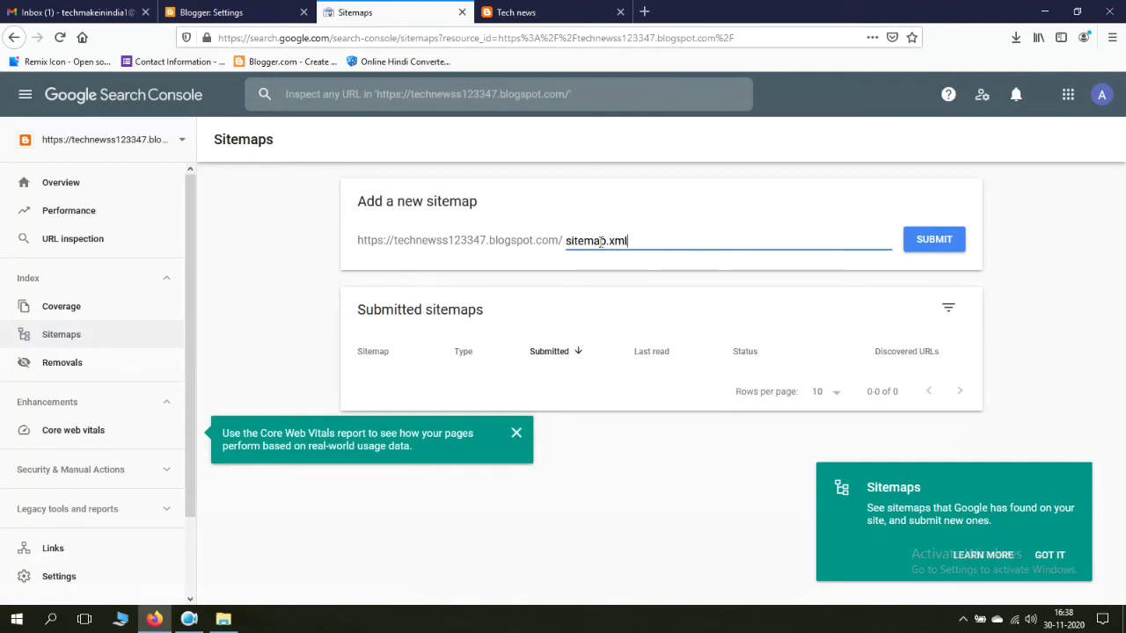
{"action": "left_click_drag", "start_coordinate": [567, 241], "coordinate": [648, 241]}
{"action": "left_click", "coordinate": [933, 240]}
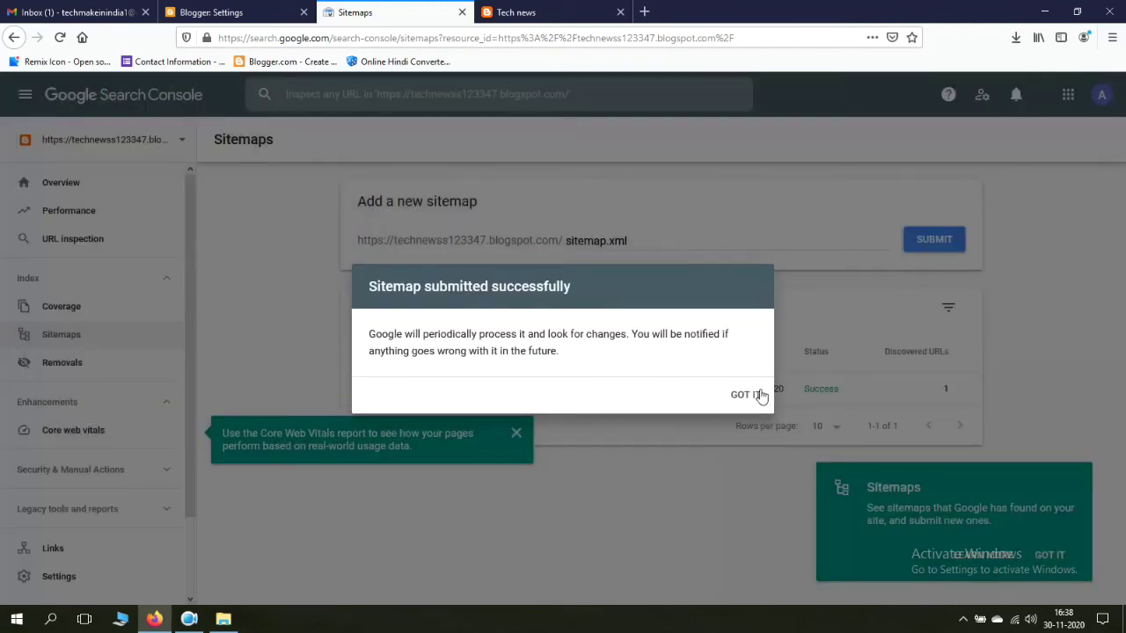
{"action": "left_click", "coordinate": [755, 393]}
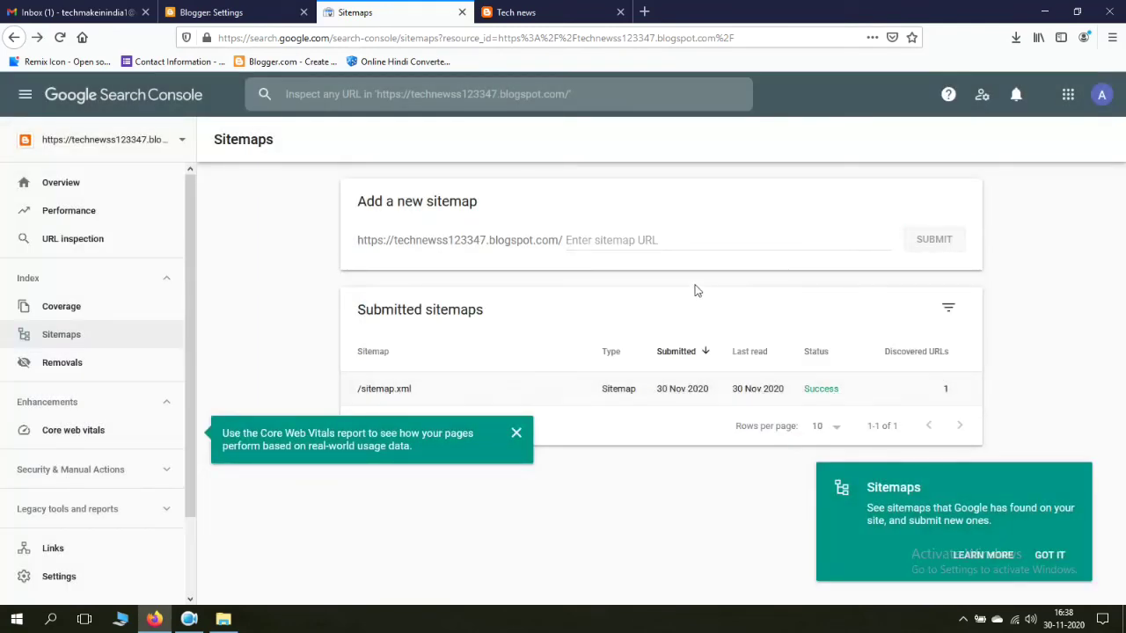
{"action": "left_click", "coordinate": [663, 240]}
Step: Submit atom.xml as a second sitemap and acknowledge the success message
{"action": "type", "text": "atom."}
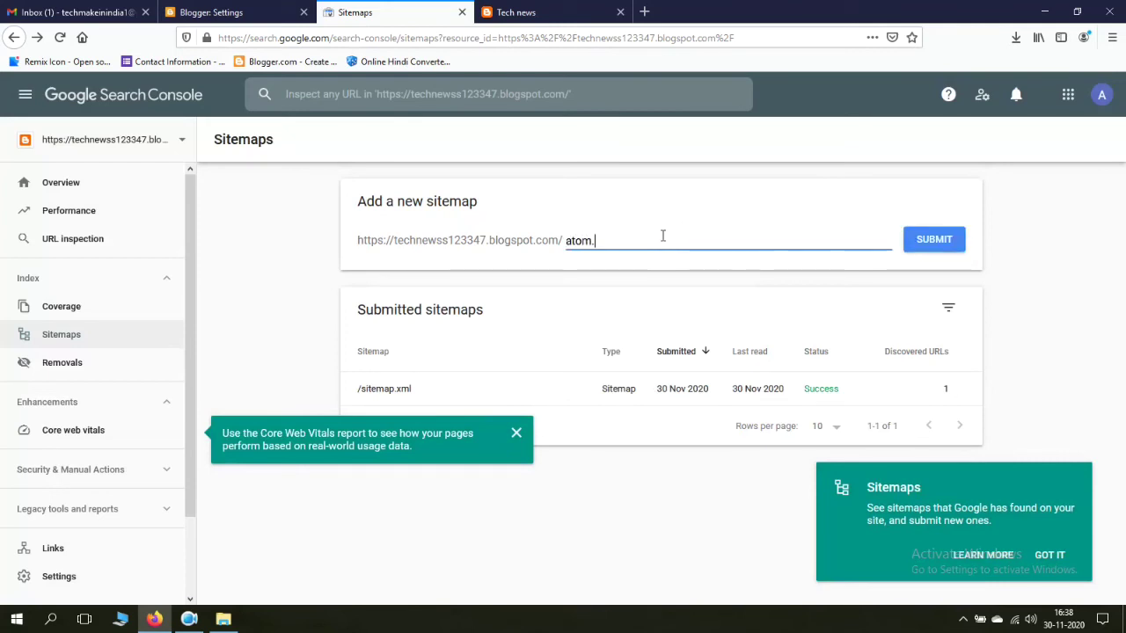
{"action": "type", "text": "xml"}
{"action": "left_click", "coordinate": [934, 244]}
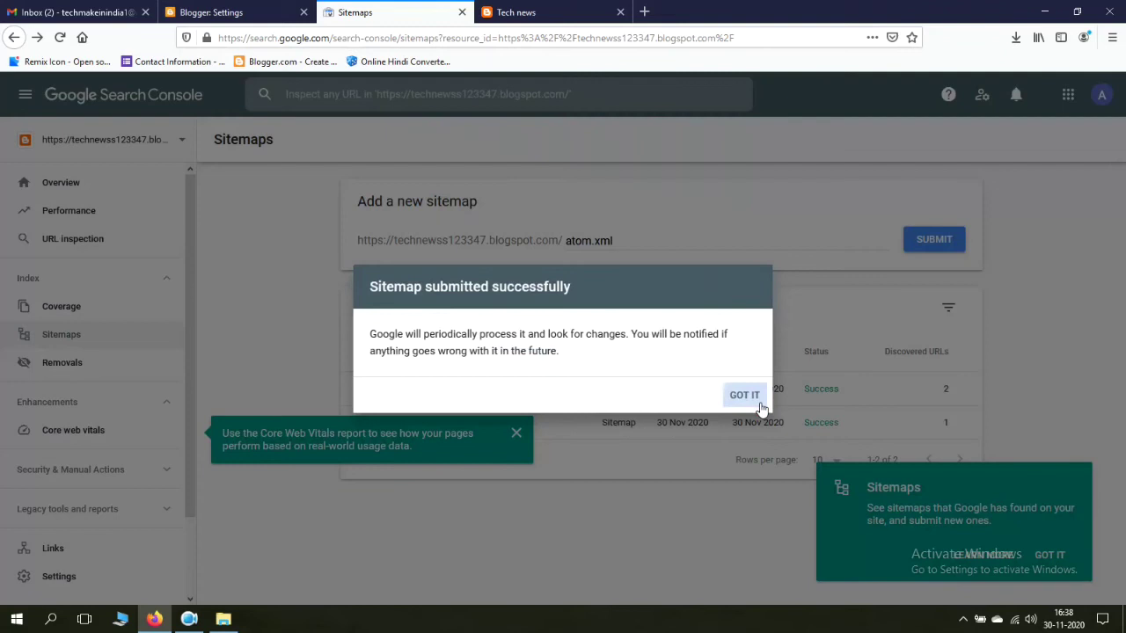
{"action": "left_click", "coordinate": [744, 397]}
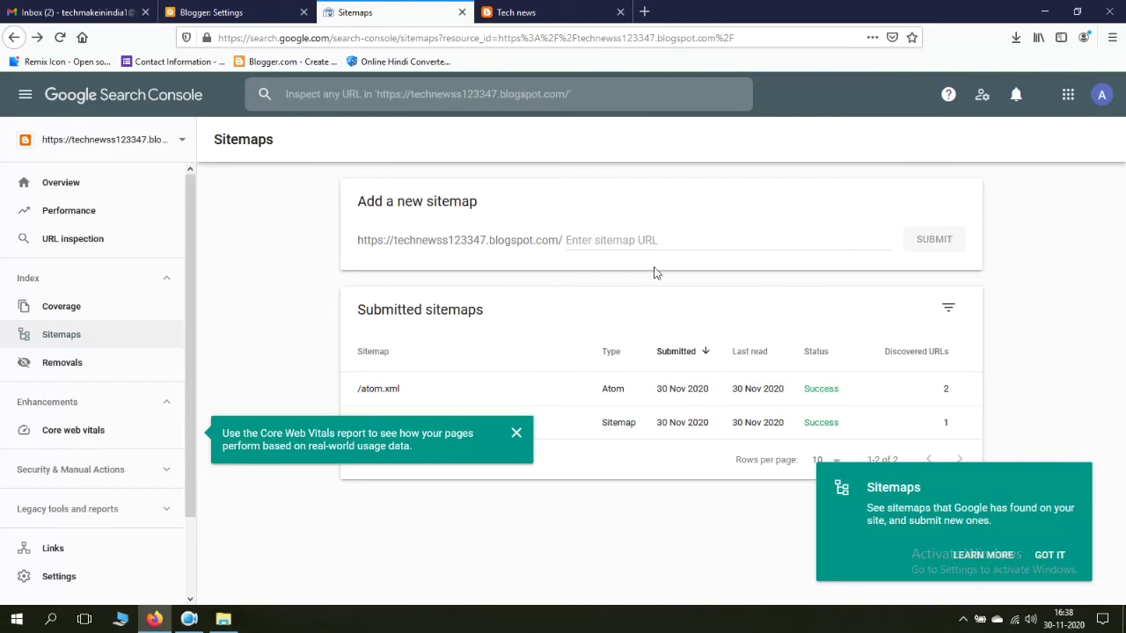
{"action": "left_click", "coordinate": [730, 239]}
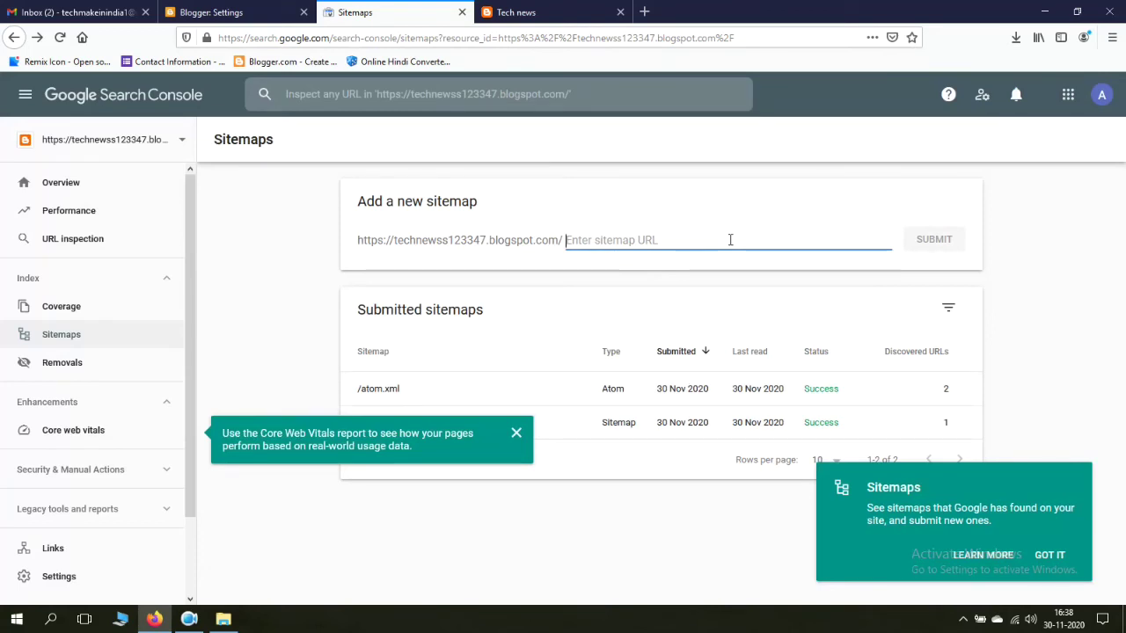
Step: Dismiss the sitemaps and Core Web Vitals tips, then open the /atom.xml details
{"action": "left_click", "coordinate": [1042, 558]}
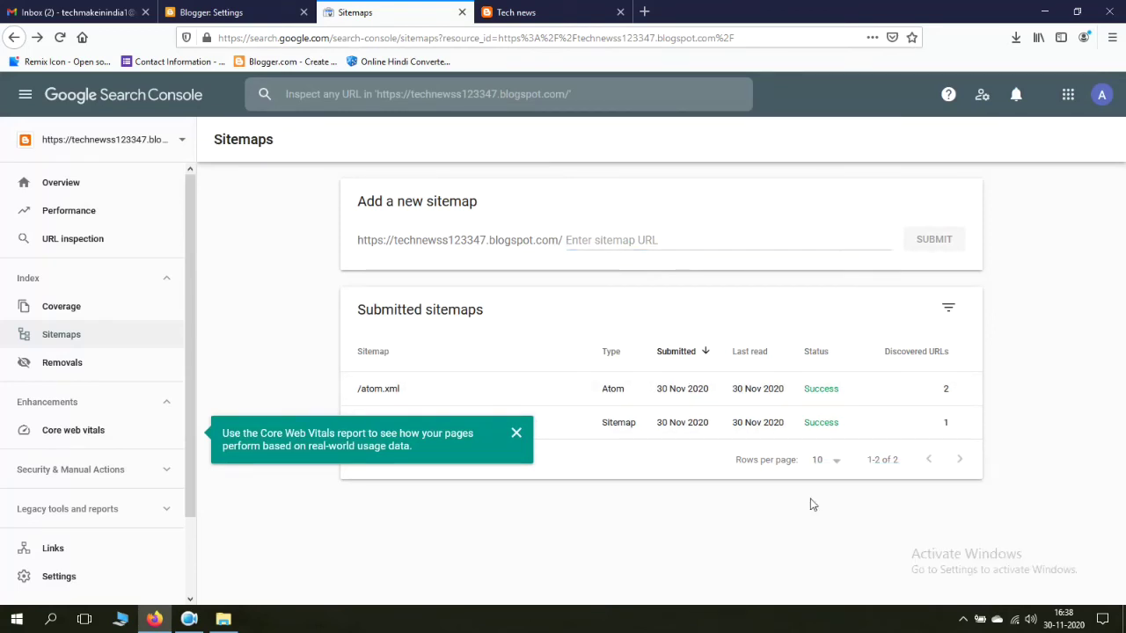
{"action": "left_click", "coordinate": [516, 432]}
{"action": "left_click", "coordinate": [684, 390]}
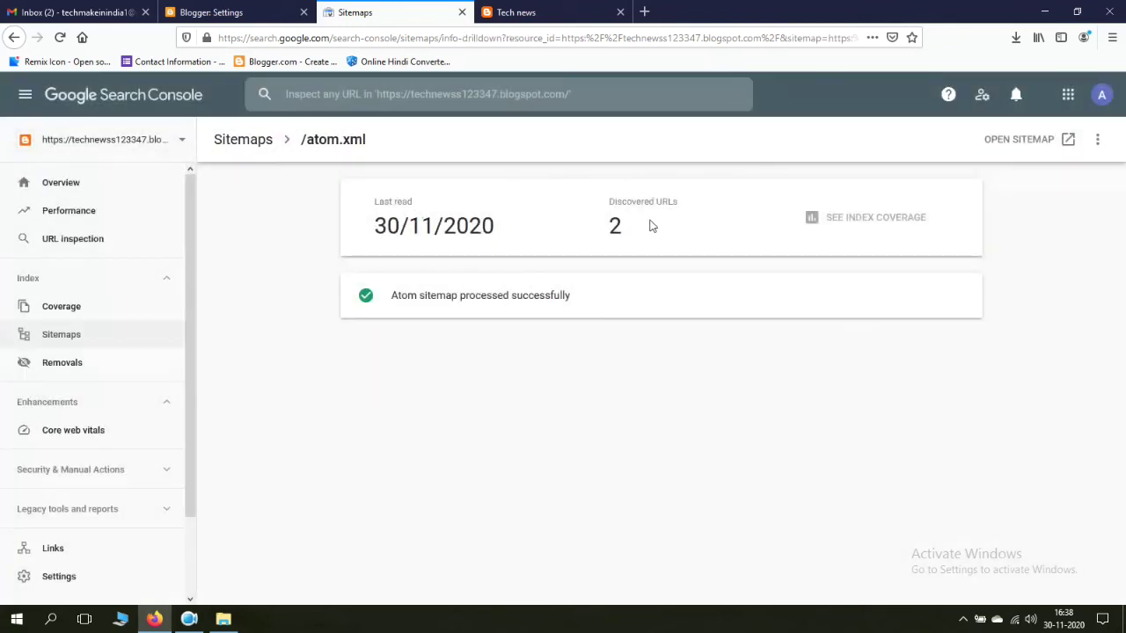
Step: Go to the property Overview and glance through the property list
{"action": "left_click", "coordinate": [78, 182]}
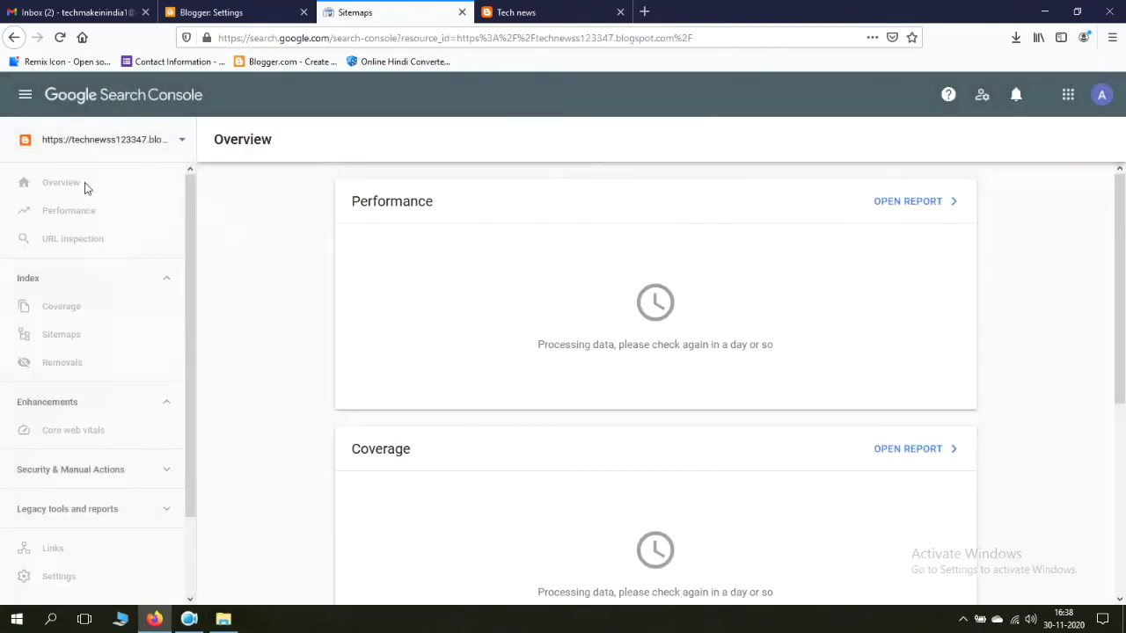
{"action": "left_click", "coordinate": [117, 143]}
{"action": "left_click", "coordinate": [231, 390]}
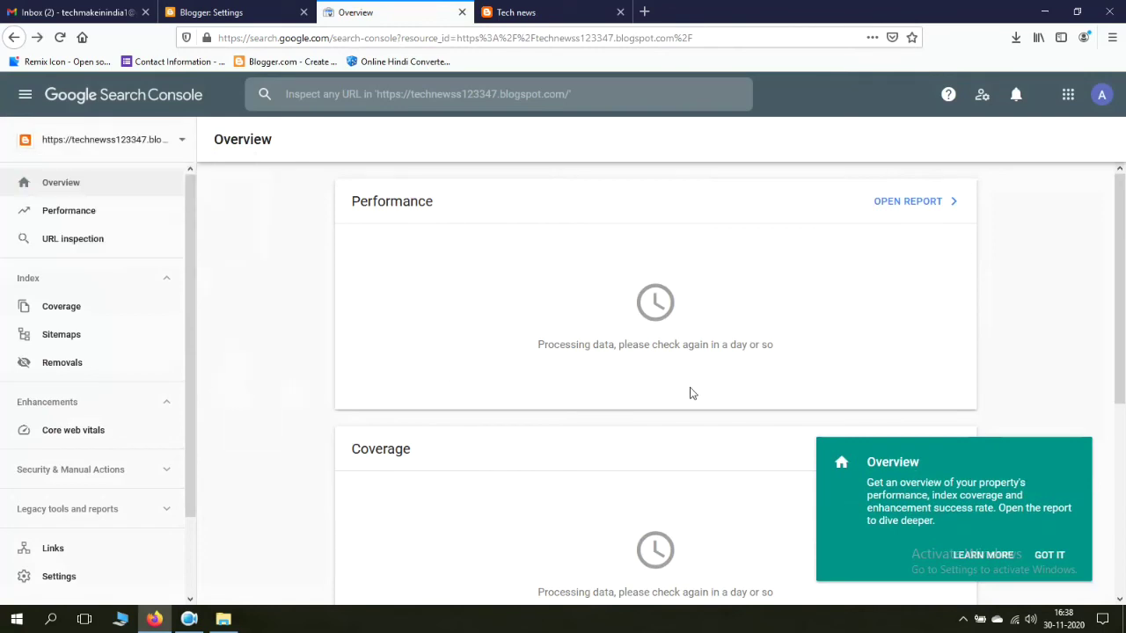
{"action": "scroll", "coordinate": [406, 417], "scroll_direction": "down", "scroll_amount": 3}
{"action": "scroll", "coordinate": [432, 381], "scroll_direction": "up", "scroll_amount": 3}
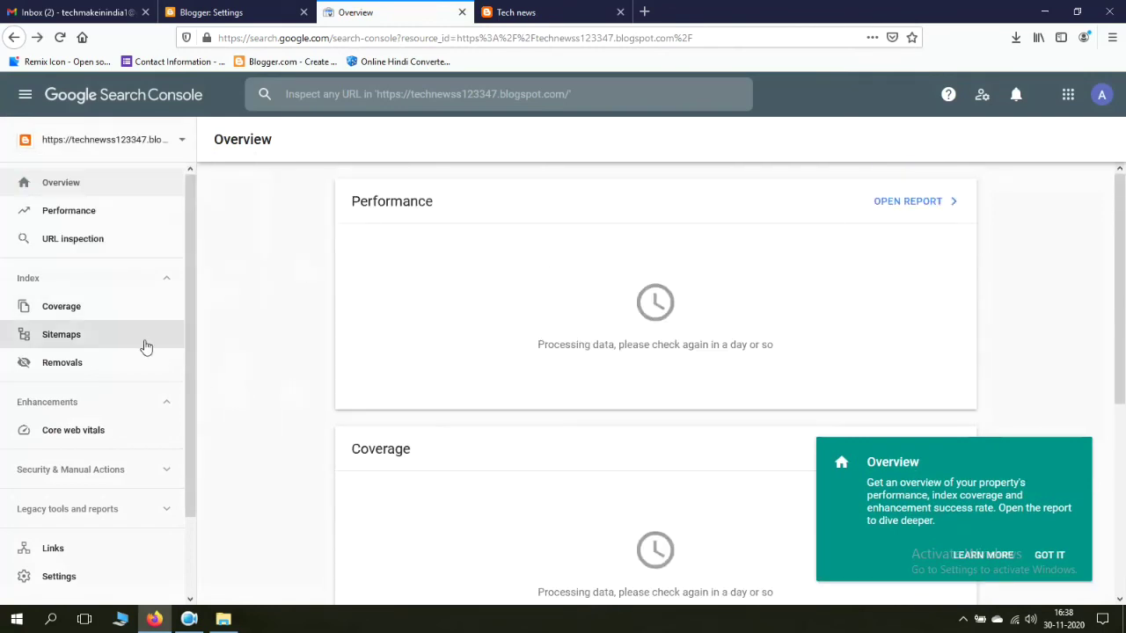
{"action": "scroll", "coordinate": [111, 378], "scroll_direction": "down", "scroll_amount": 2}
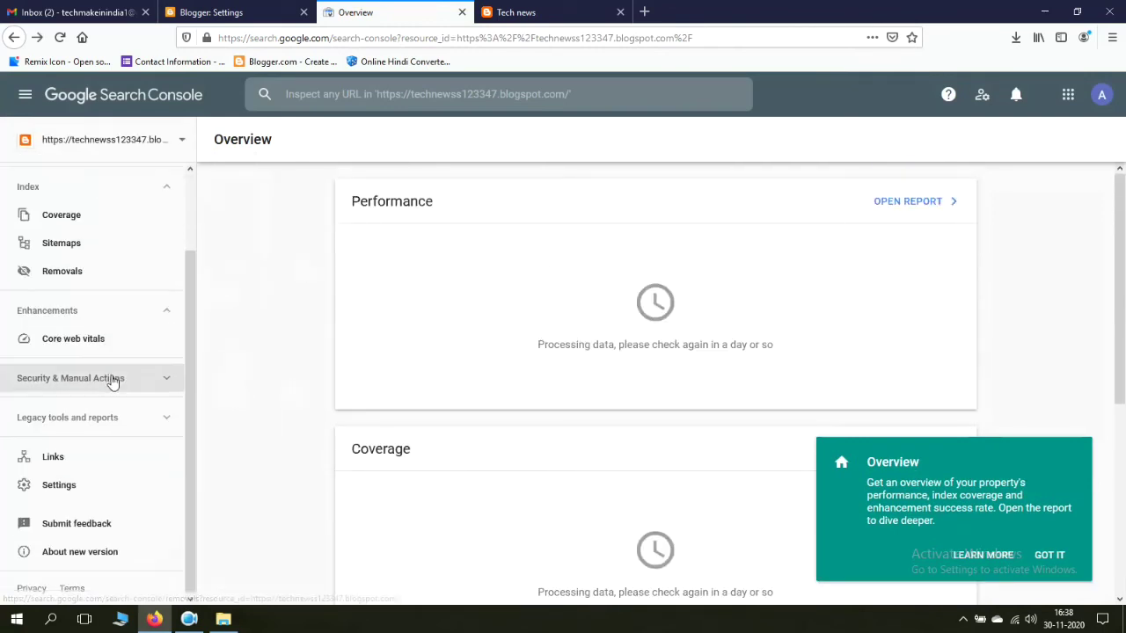
Step: Remove the blog property via Settings, confirm, and close the Search Console tab
{"action": "left_click", "coordinate": [92, 480]}
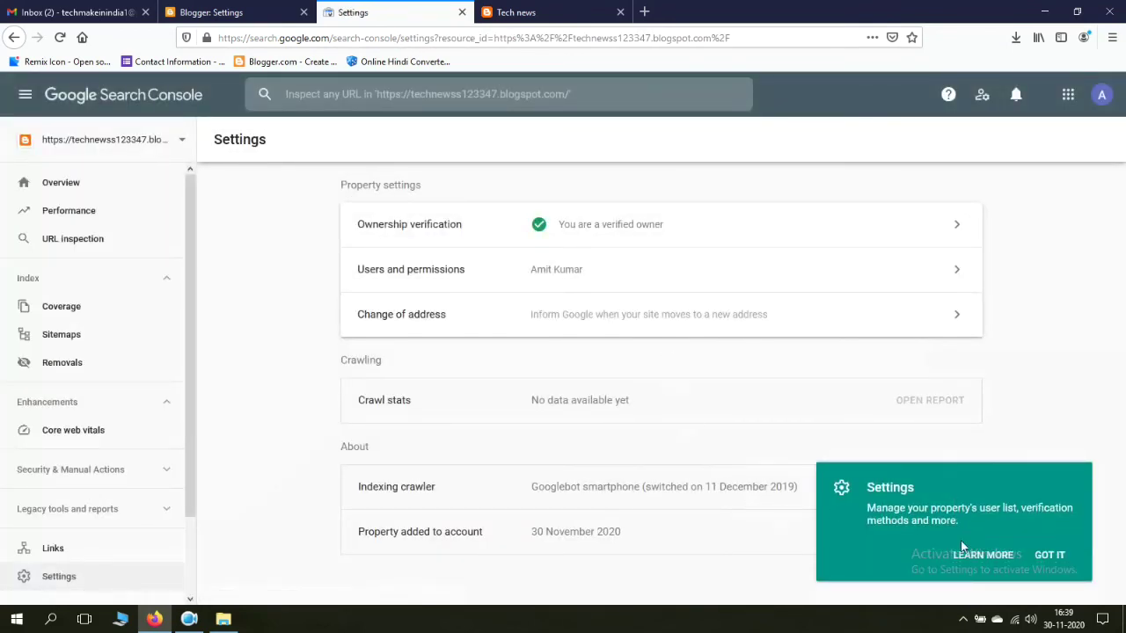
{"action": "left_click", "coordinate": [1041, 550]}
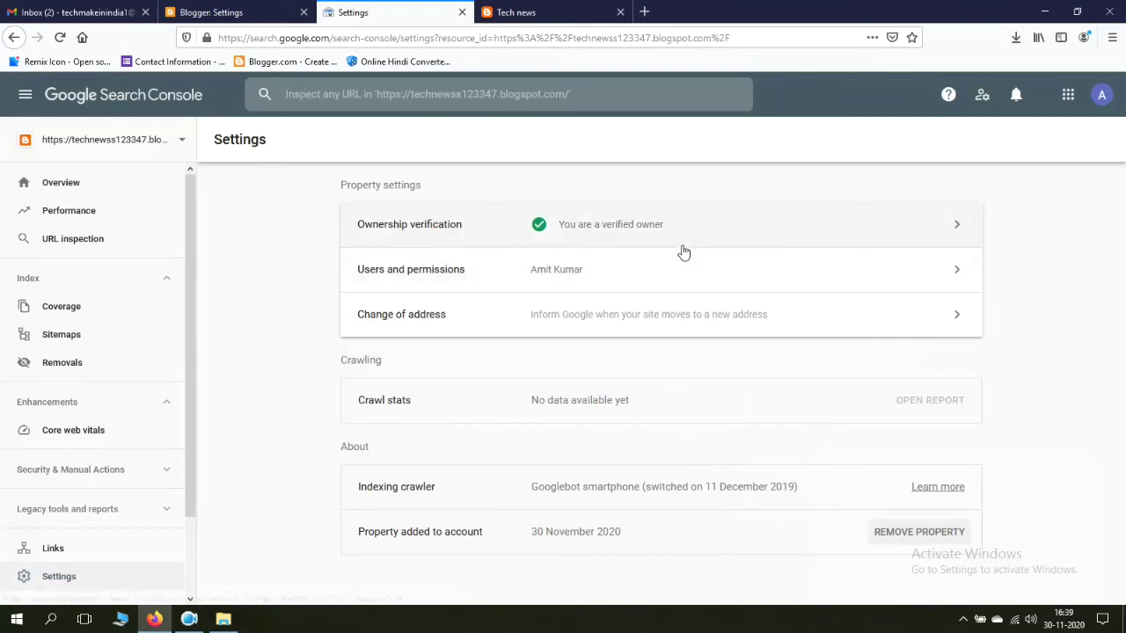
{"action": "left_click", "coordinate": [919, 532]}
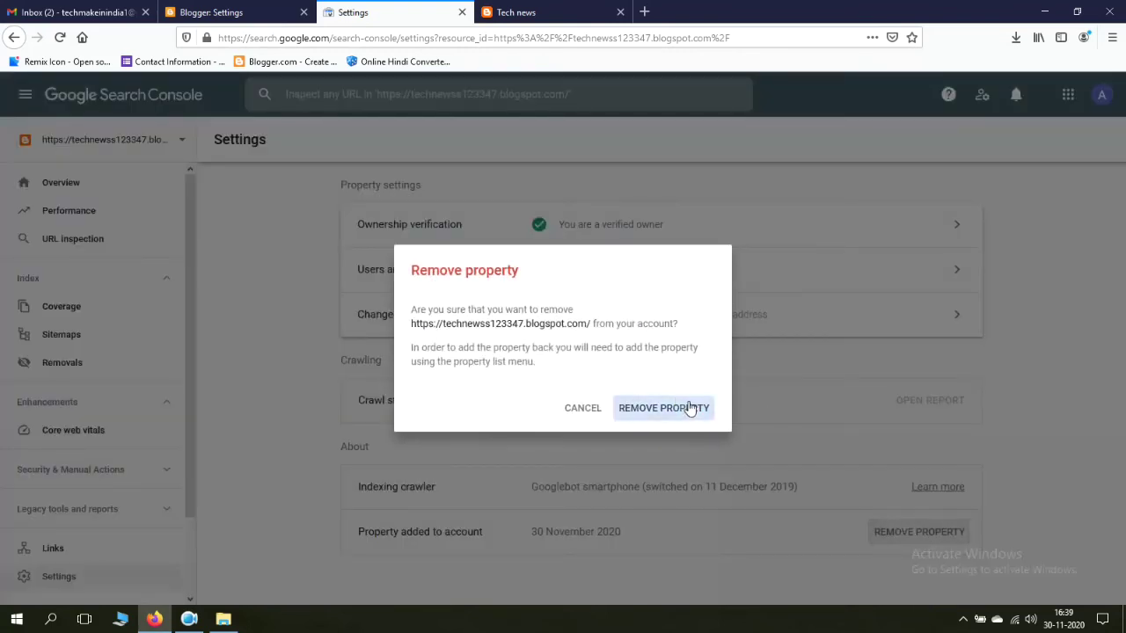
{"action": "left_click", "coordinate": [692, 404]}
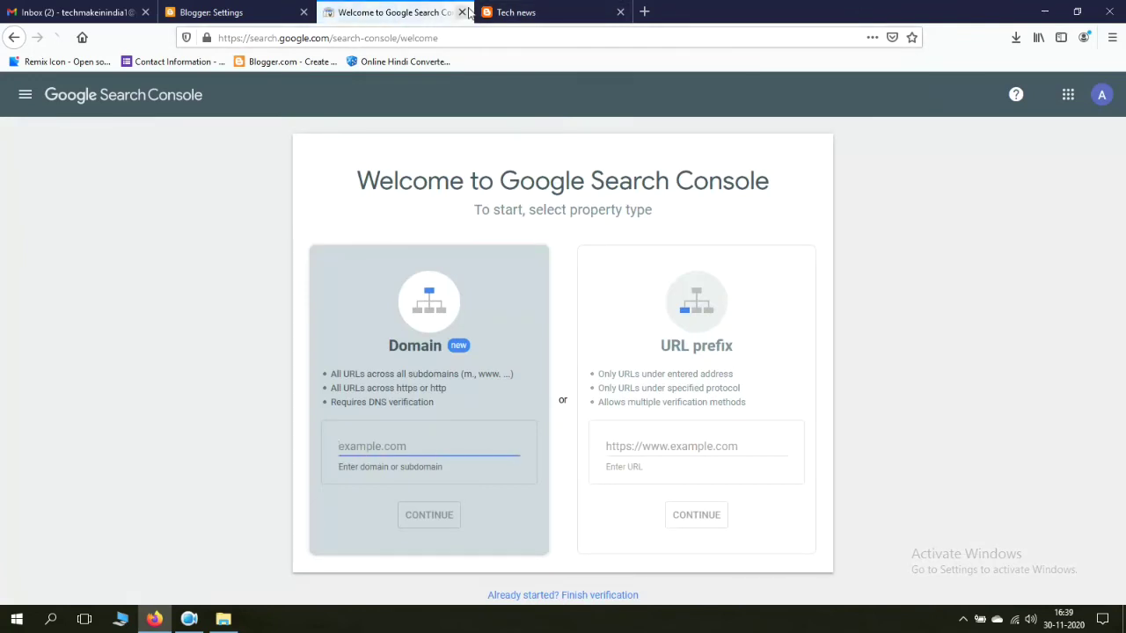
{"action": "left_click", "coordinate": [461, 12]}
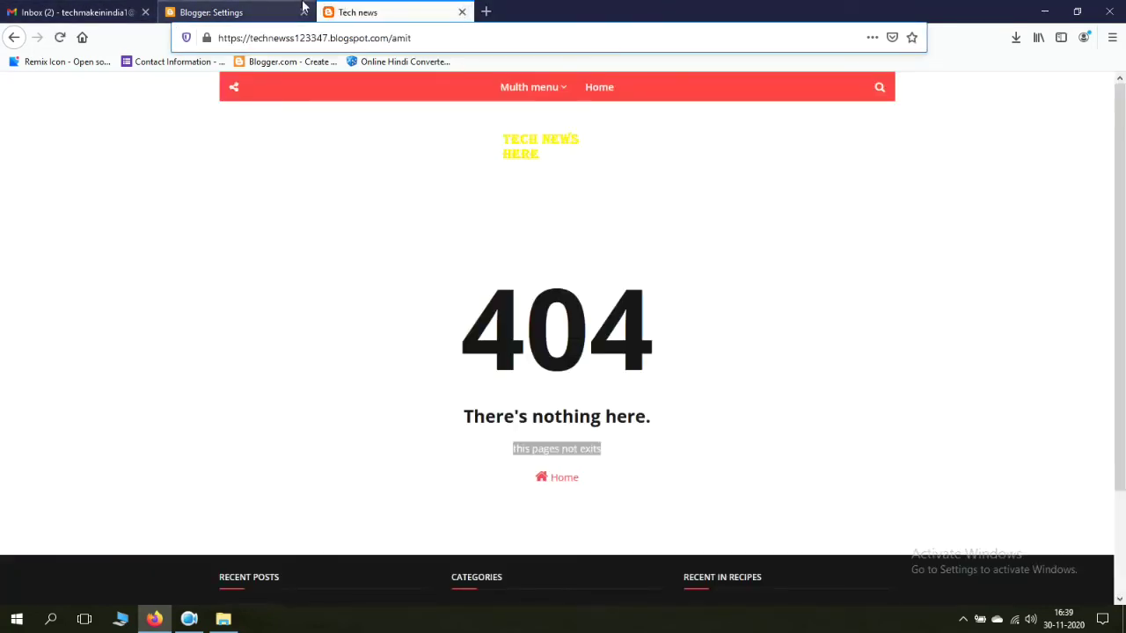
Step: Back in Blogger Settings, enable custom ads.txt, cancel its editor unchanged, then switch it off
{"action": "left_click", "coordinate": [241, 11]}
{"action": "scroll", "coordinate": [251, 332], "scroll_direction": "down", "scroll_amount": 5}
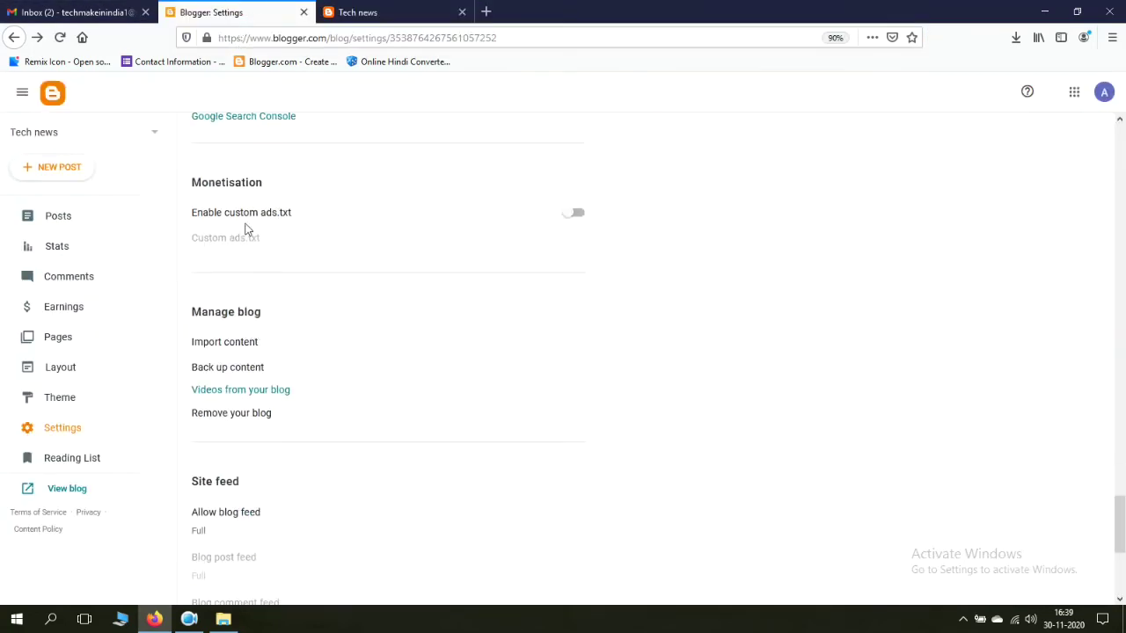
{"action": "left_click", "coordinate": [572, 212]}
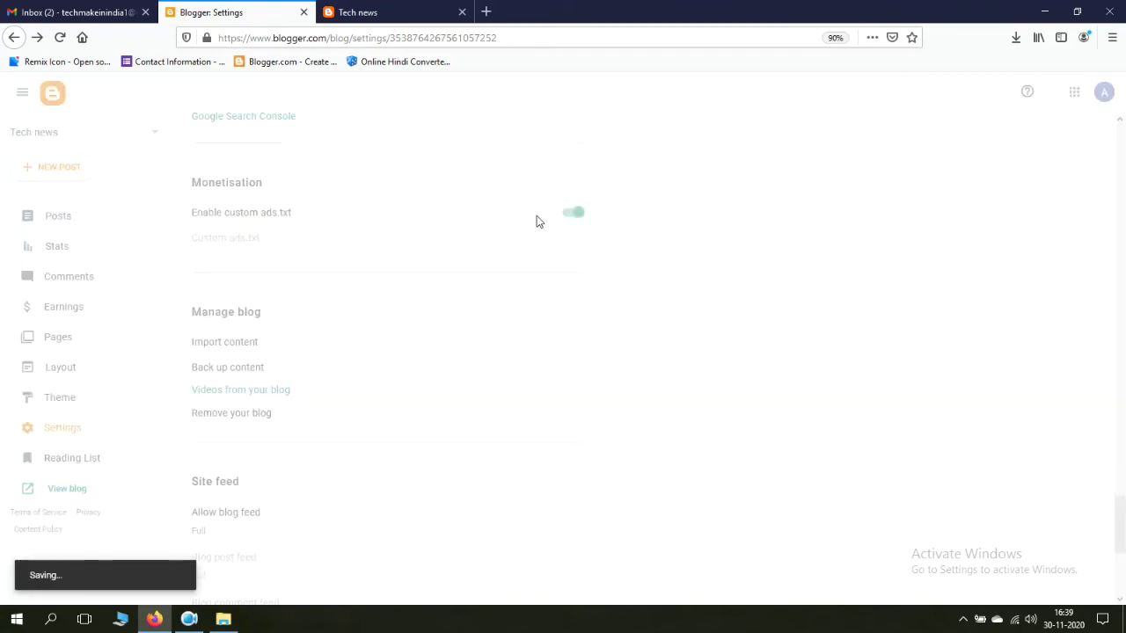
{"action": "left_click", "coordinate": [224, 243]}
{"action": "left_click", "coordinate": [513, 325]}
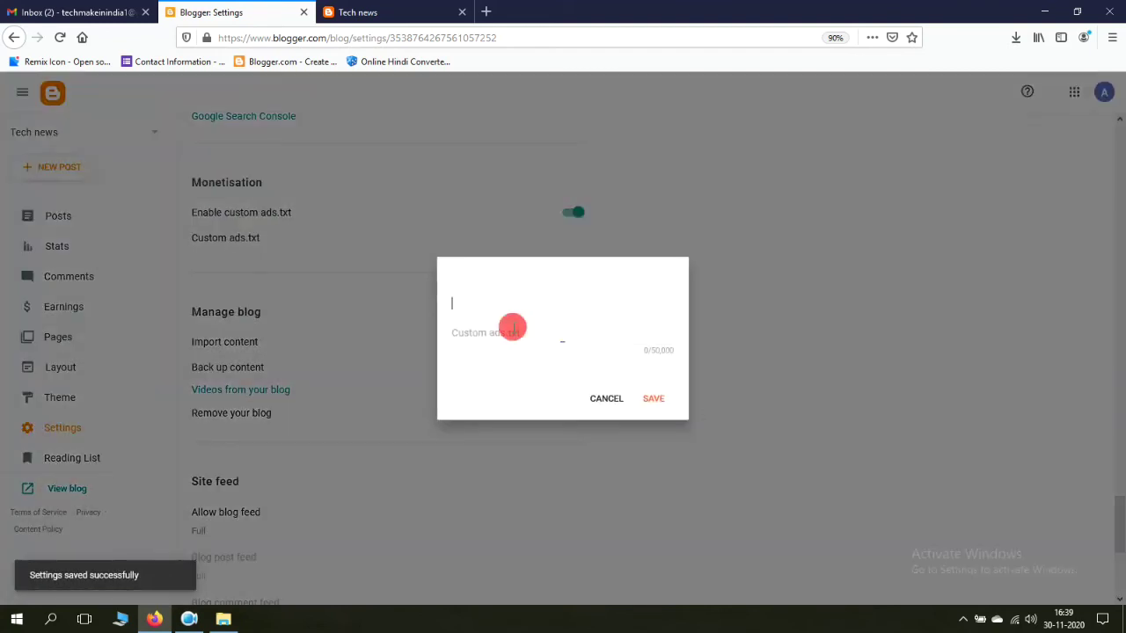
{"action": "left_click", "coordinate": [595, 398]}
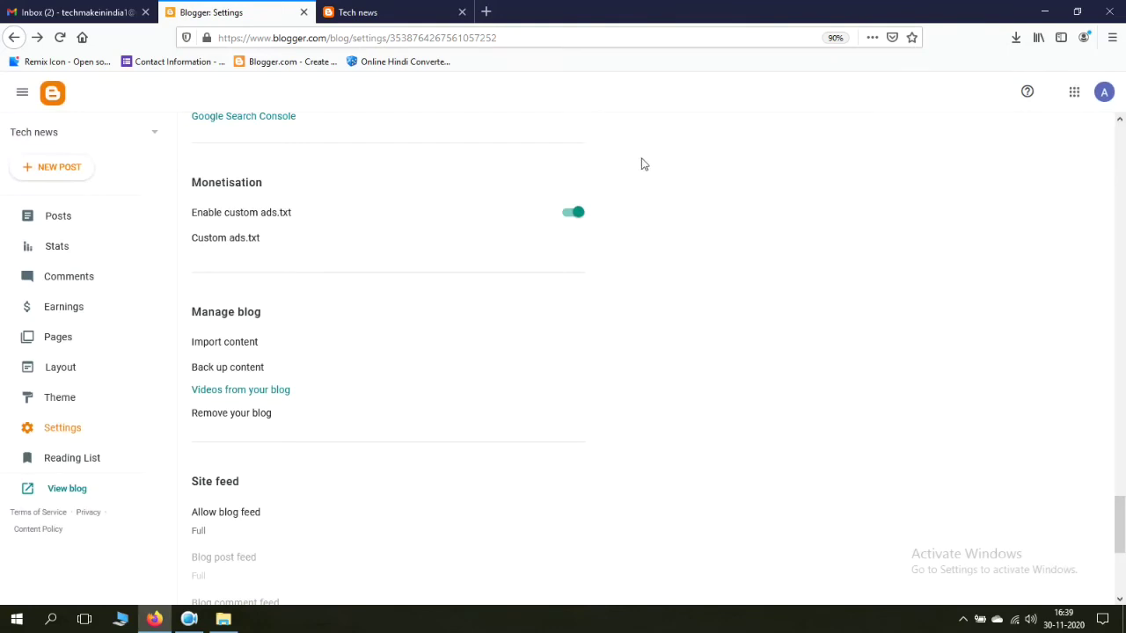
{"action": "left_click", "coordinate": [579, 212]}
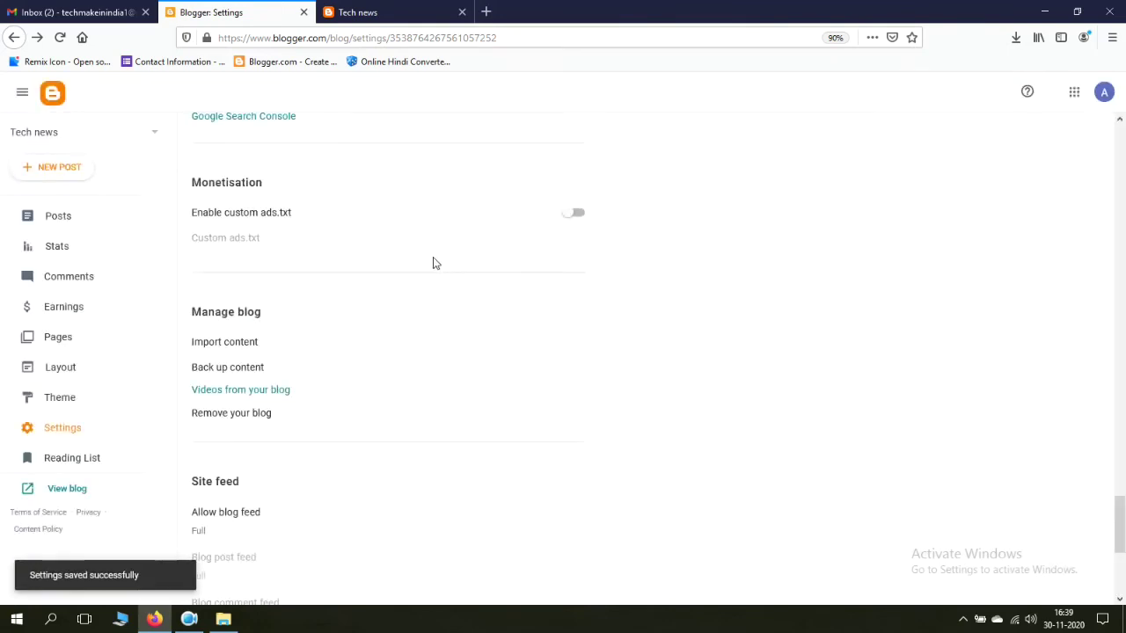
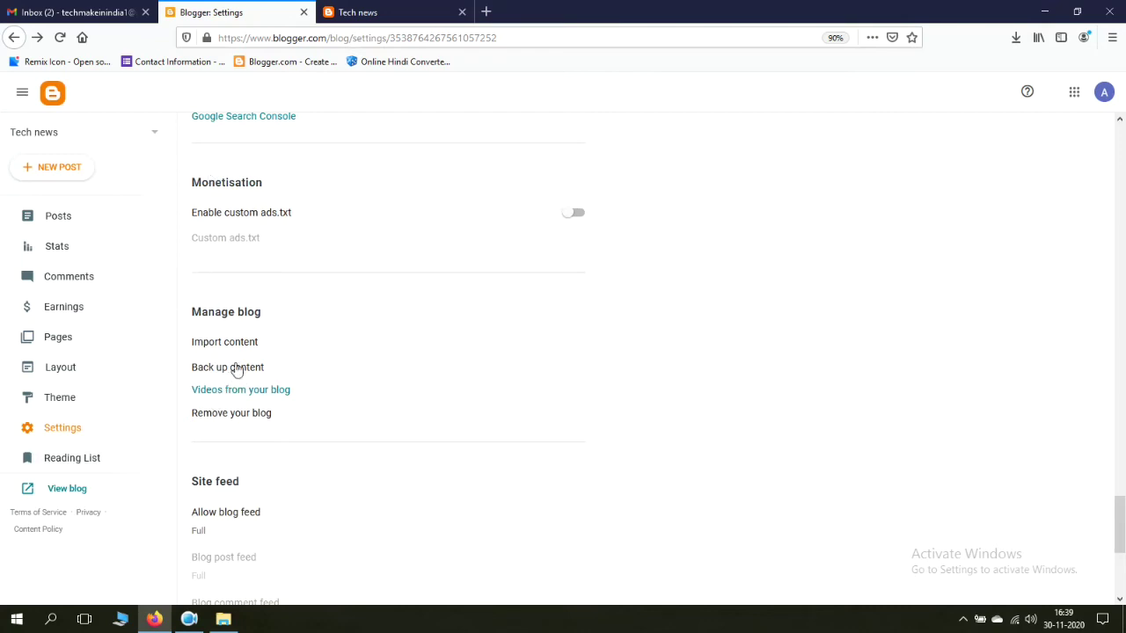
Step: Save the blog's content backup as blog-11-30-2020.xml and verify it in Firefox's Downloads panel
{"action": "left_click", "coordinate": [234, 368]}
{"action": "left_click", "coordinate": [650, 401]}
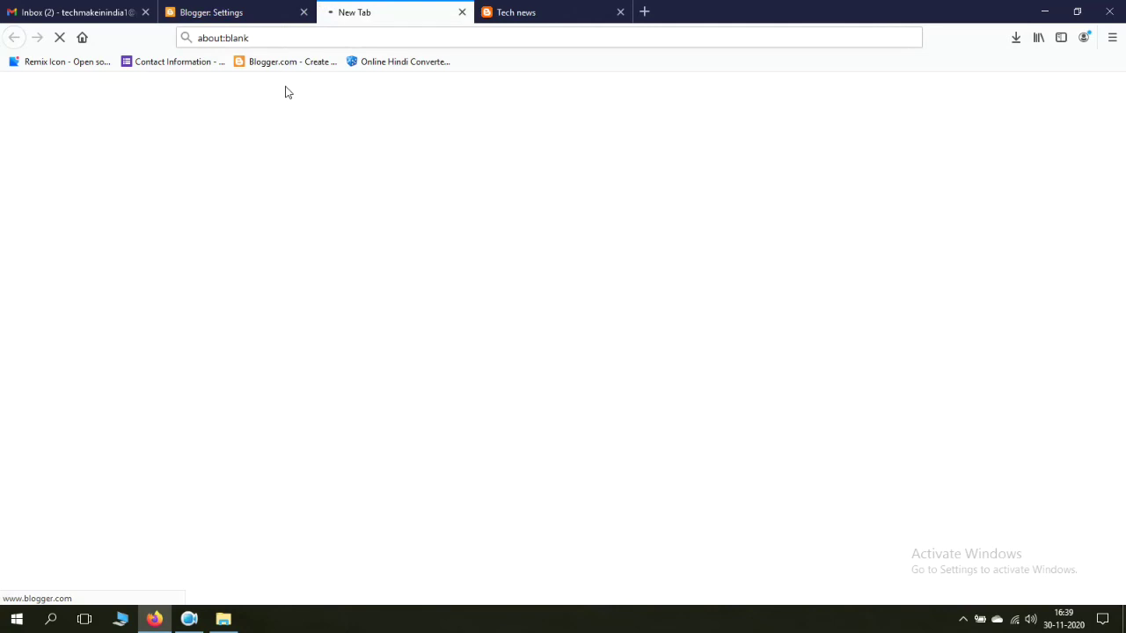
{"action": "left_click", "coordinate": [456, 355]}
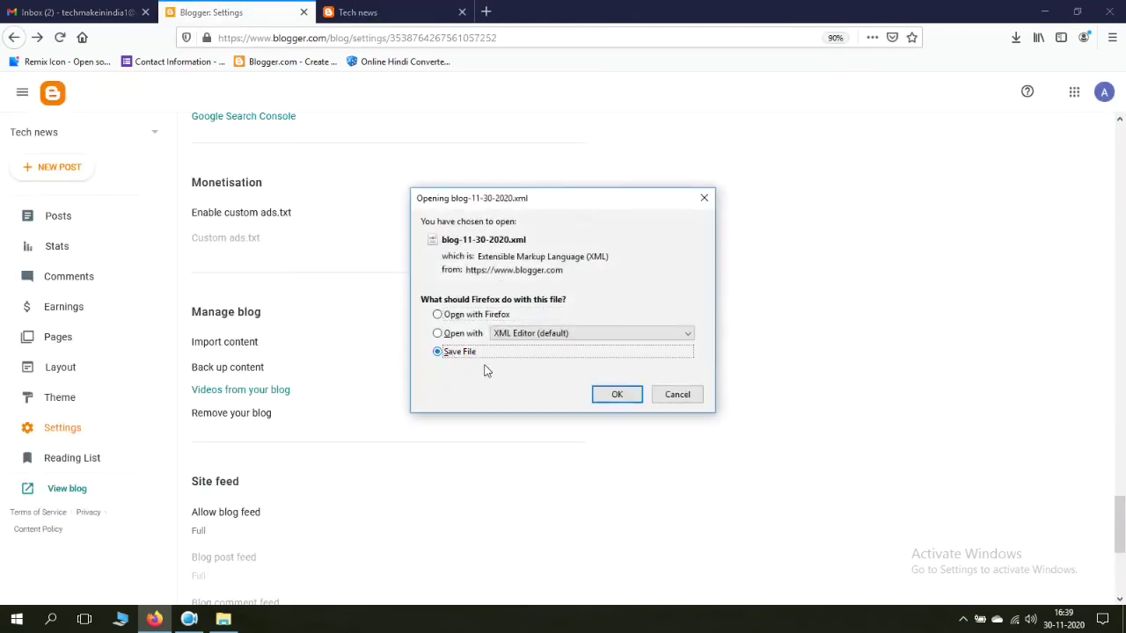
{"action": "left_click", "coordinate": [624, 395]}
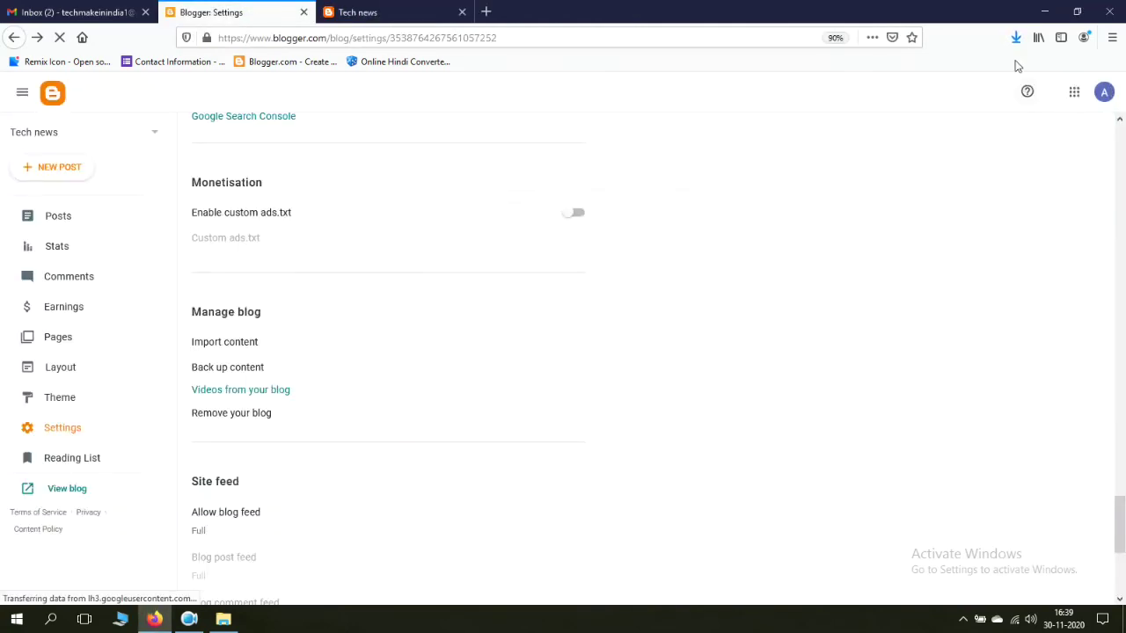
{"action": "left_click", "coordinate": [1016, 37]}
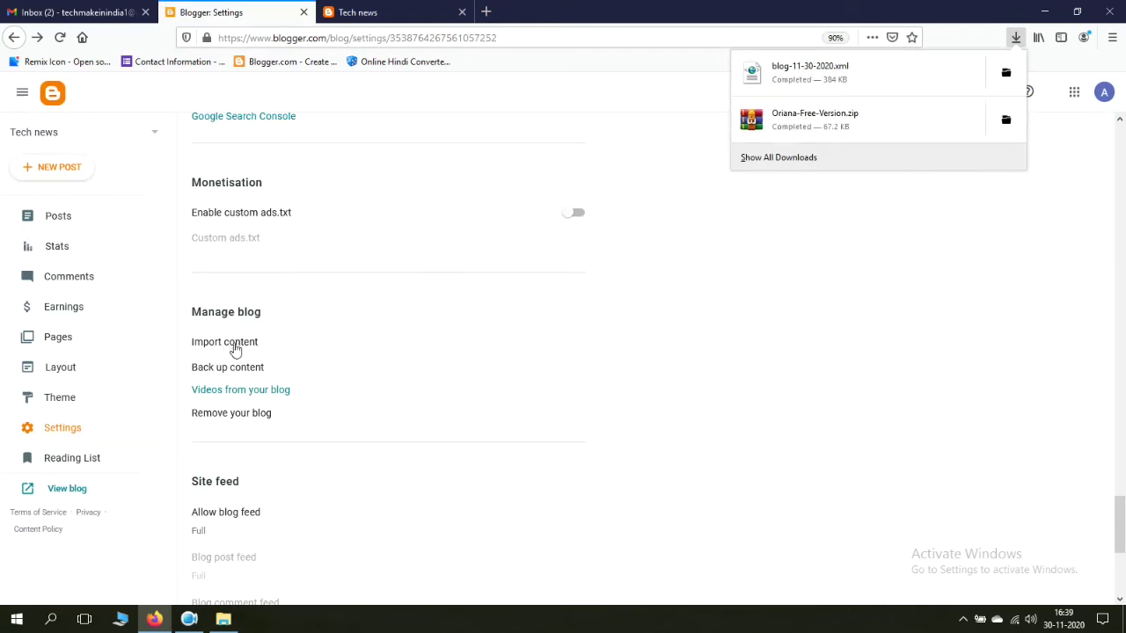
Step: Start Import content and pass the reCAPTCHA by marking the fire hydrant images
{"action": "left_click", "coordinate": [125, 141]}
{"action": "left_click", "coordinate": [430, 422]}
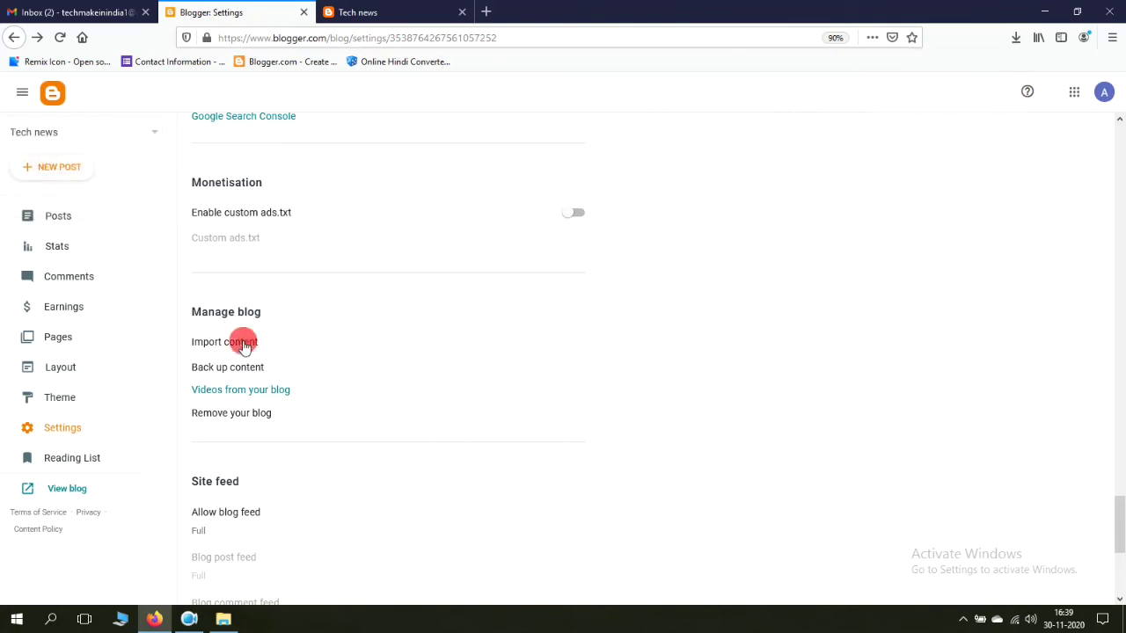
{"action": "left_click", "coordinate": [243, 342]}
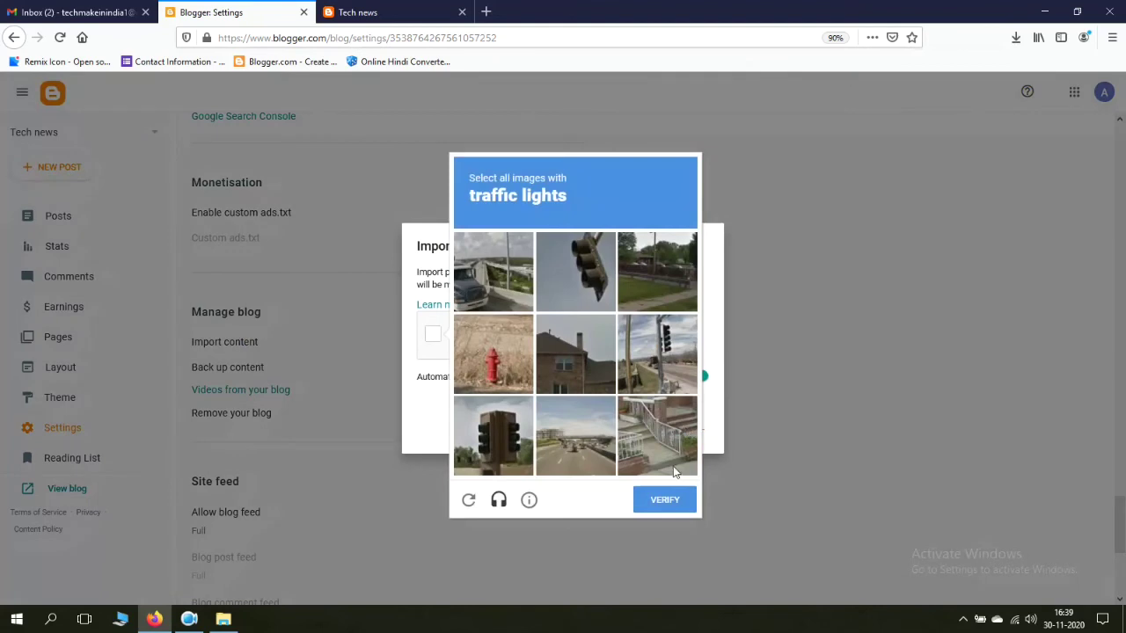
{"action": "left_click", "coordinate": [468, 501]}
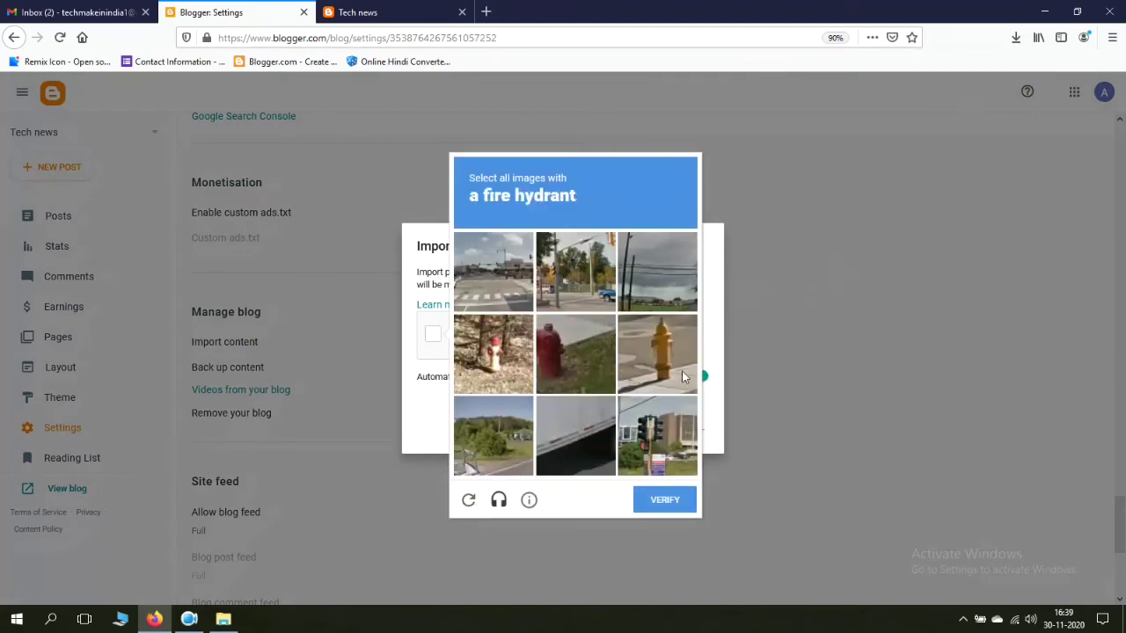
{"action": "left_click", "coordinate": [683, 377]}
{"action": "left_click", "coordinate": [557, 362]}
{"action": "left_click", "coordinate": [493, 371]}
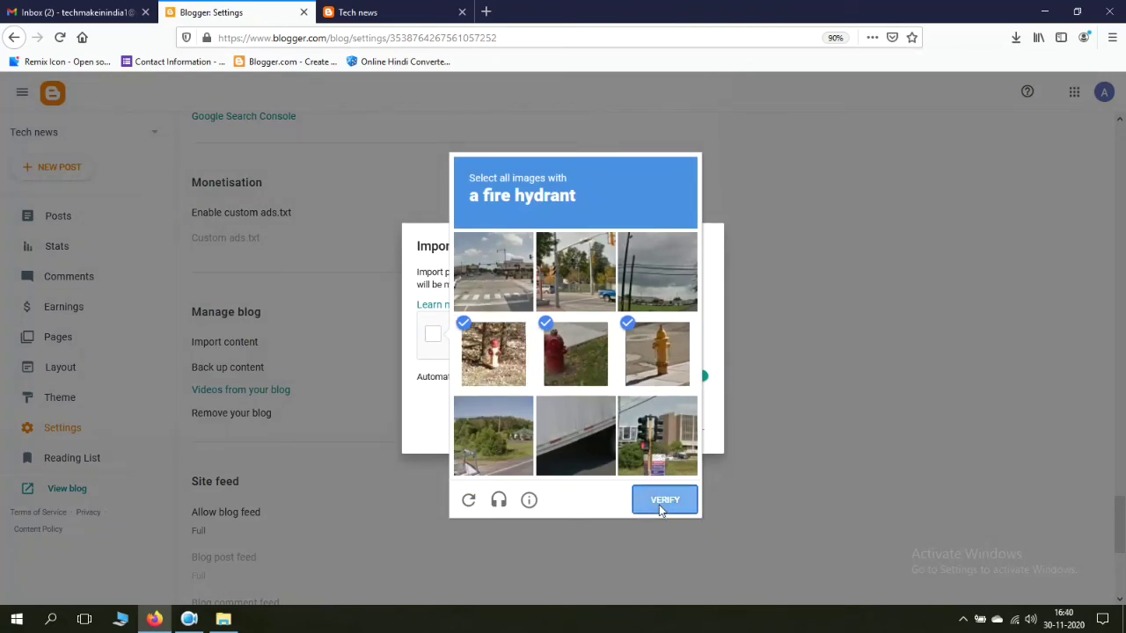
{"action": "left_click", "coordinate": [687, 431]}
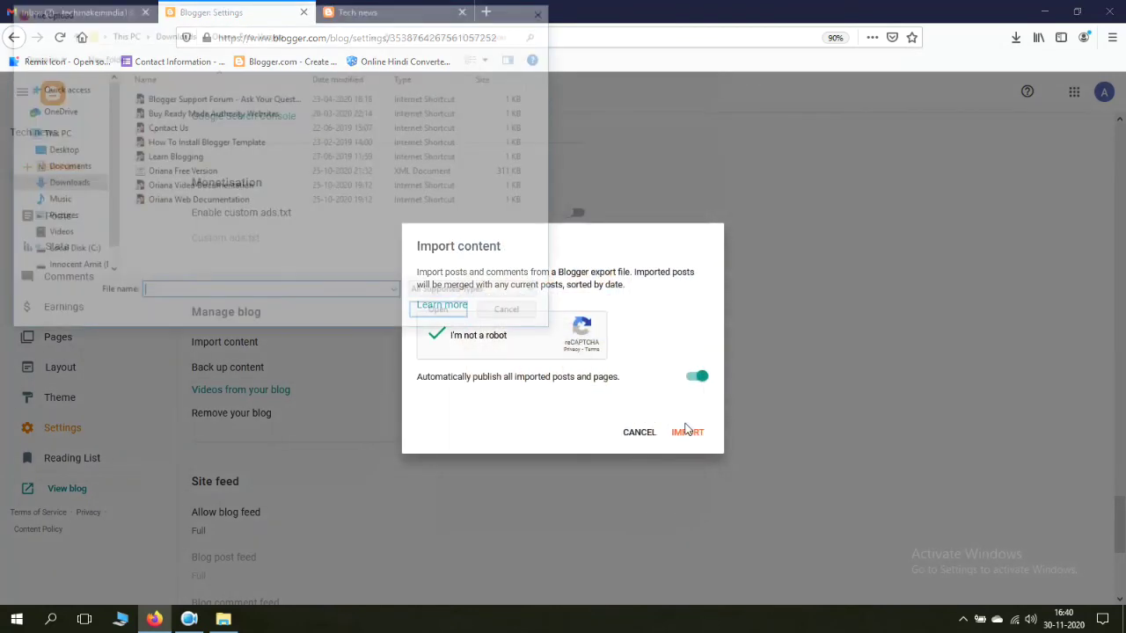
Step: Upload blog-11-30-2020 from the Downloads folder as the file to import
{"action": "left_click", "coordinate": [65, 184]}
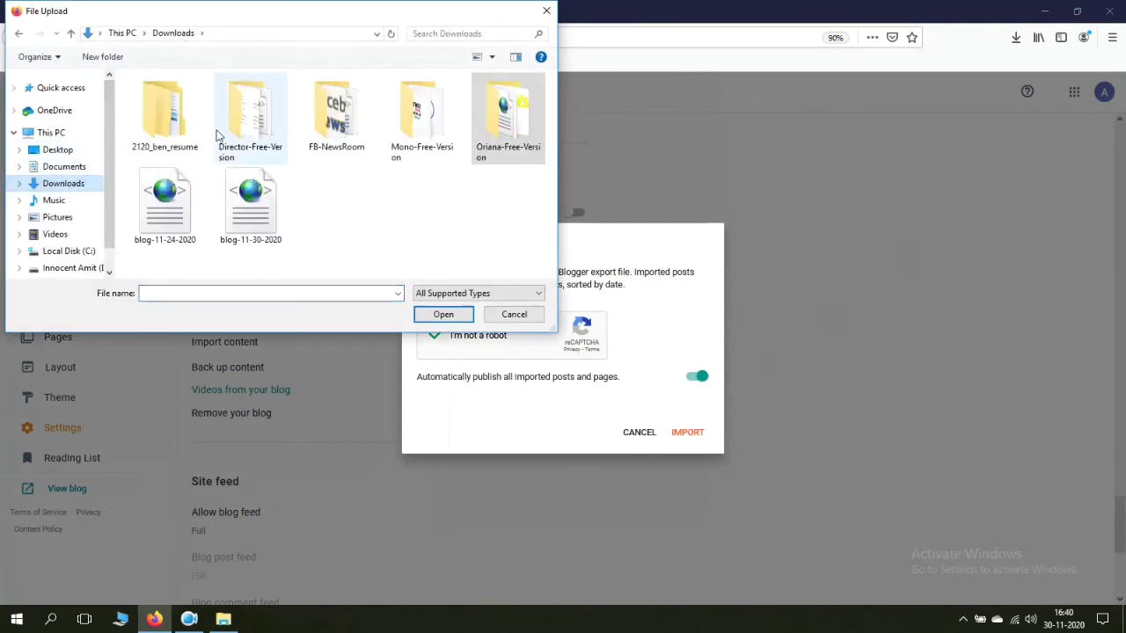
{"action": "left_click", "coordinate": [260, 231]}
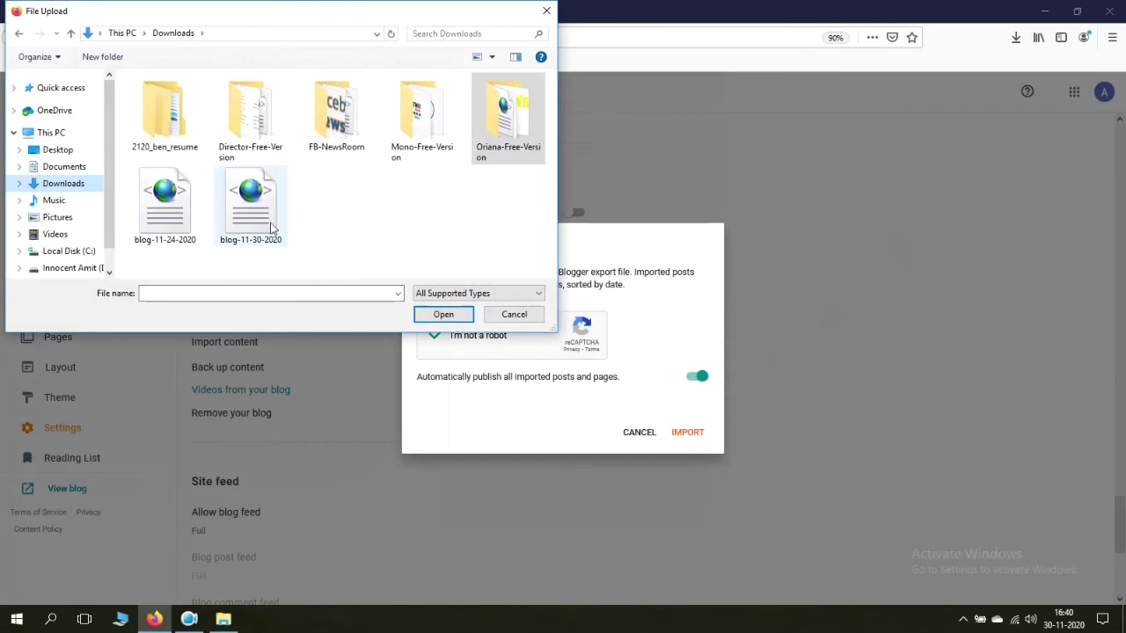
{"action": "left_click", "coordinate": [466, 320]}
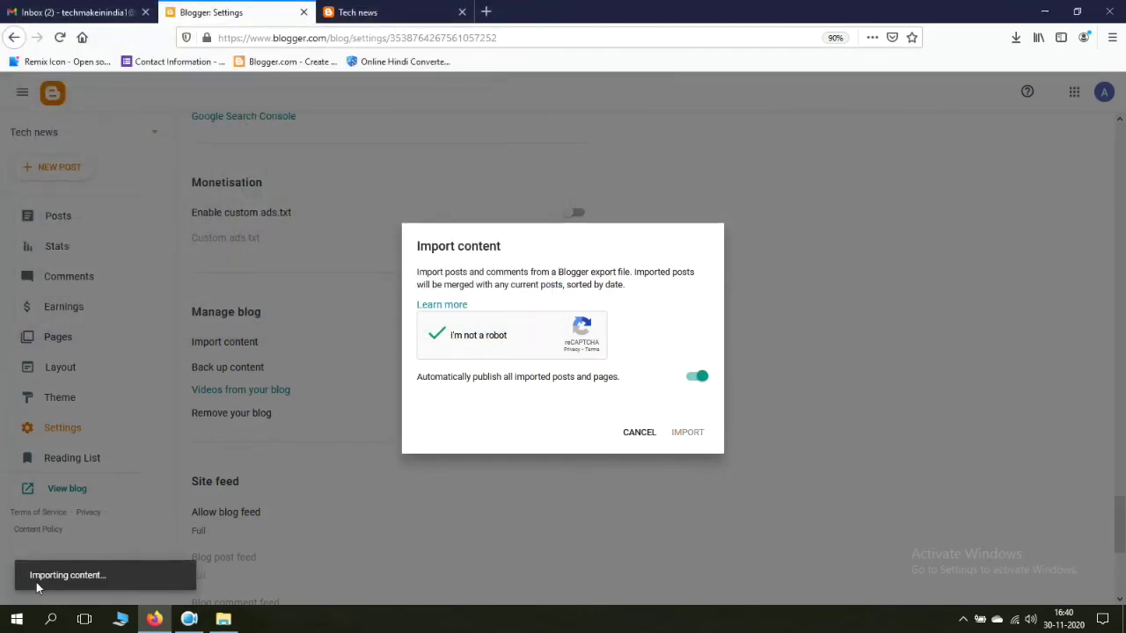
{"action": "left_click_drag", "start_coordinate": [32, 577], "coordinate": [112, 580]}
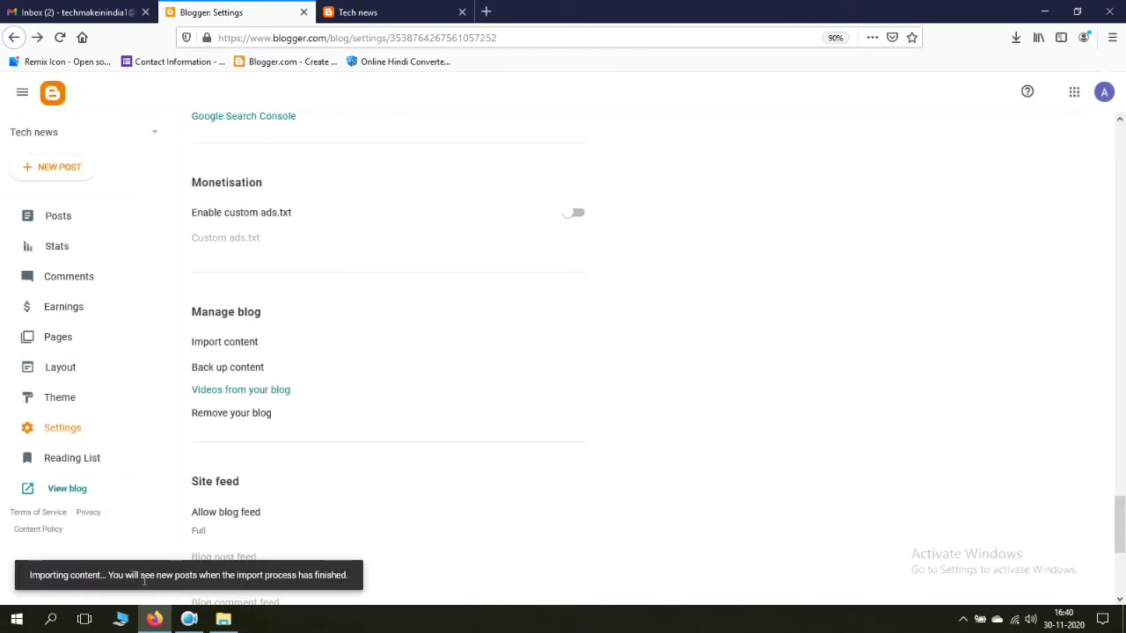
{"action": "left_click_drag", "start_coordinate": [143, 580], "coordinate": [221, 577]}
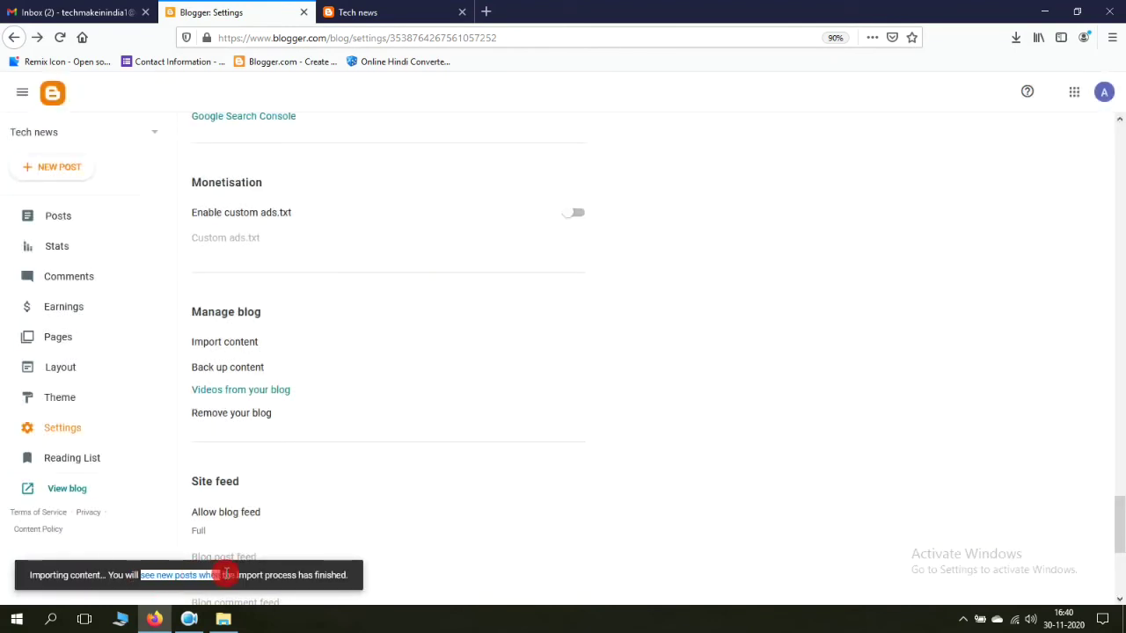
Step: Check Posts and the reloaded Pages list for the imported second about page, peeking at Tech news
{"action": "left_click", "coordinate": [73, 215]}
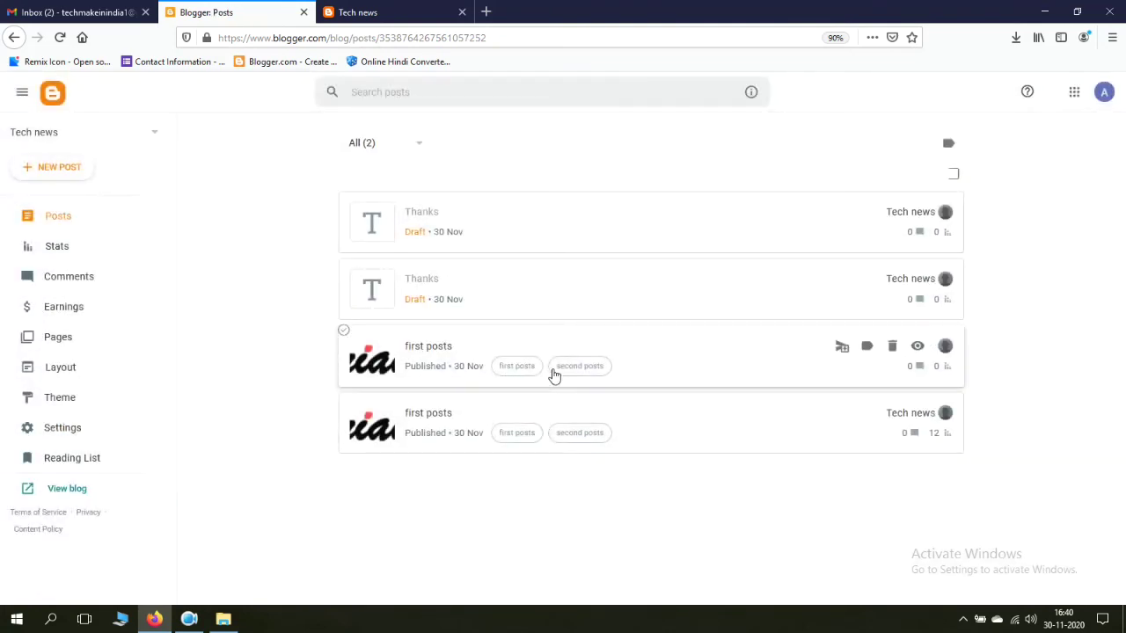
{"action": "left_click", "coordinate": [69, 342]}
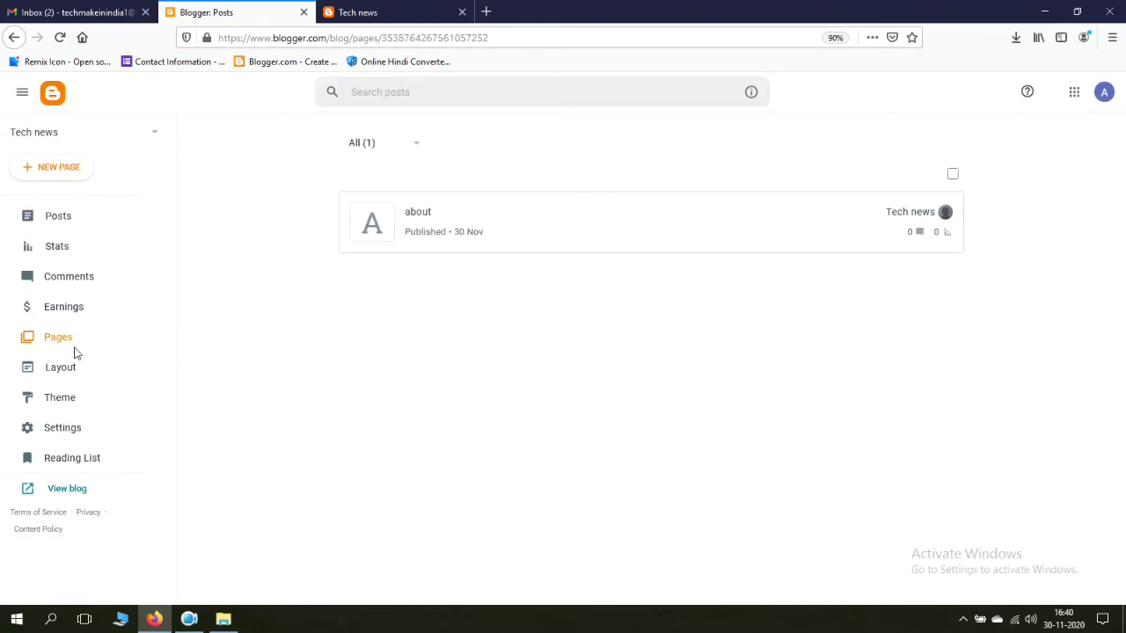
{"action": "left_click", "coordinate": [61, 40]}
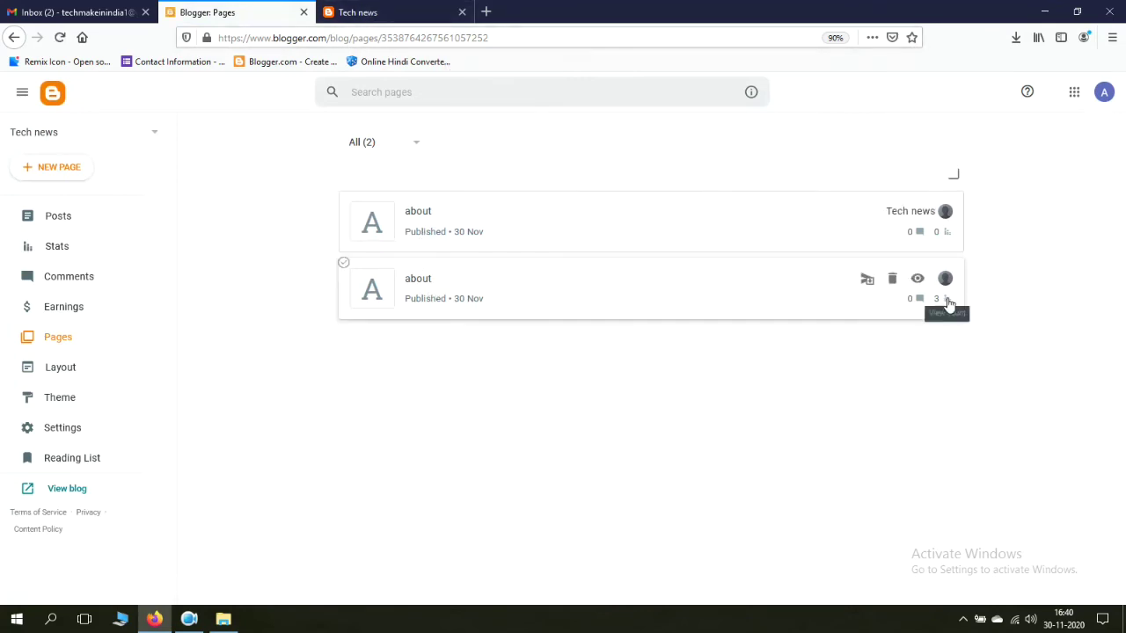
{"action": "left_click", "coordinate": [350, 10]}
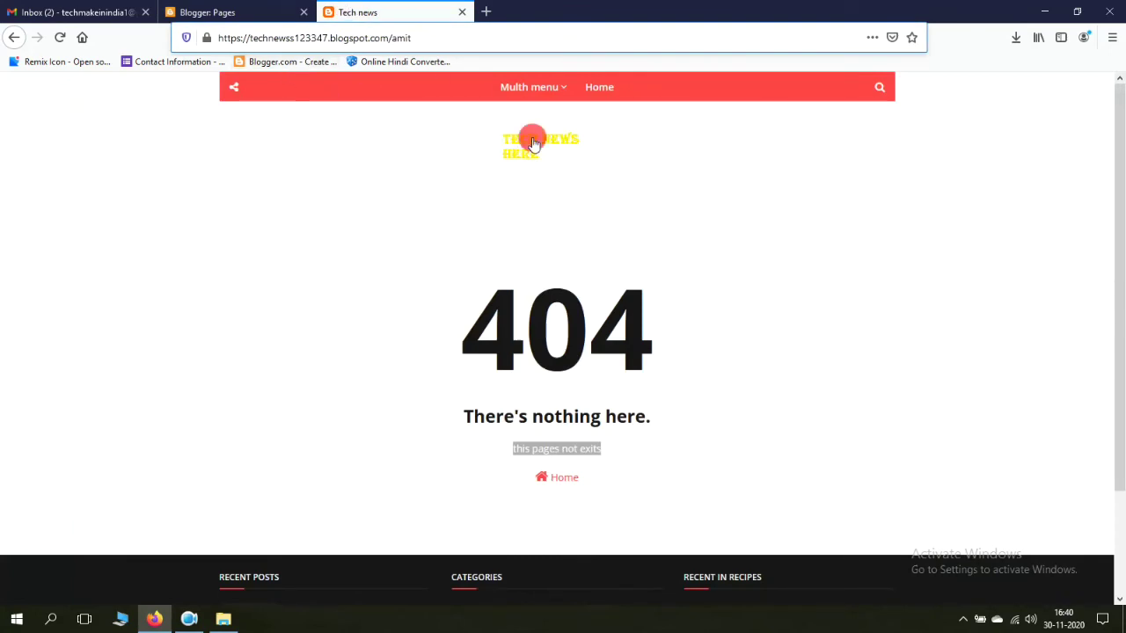
{"action": "left_click", "coordinate": [208, 12]}
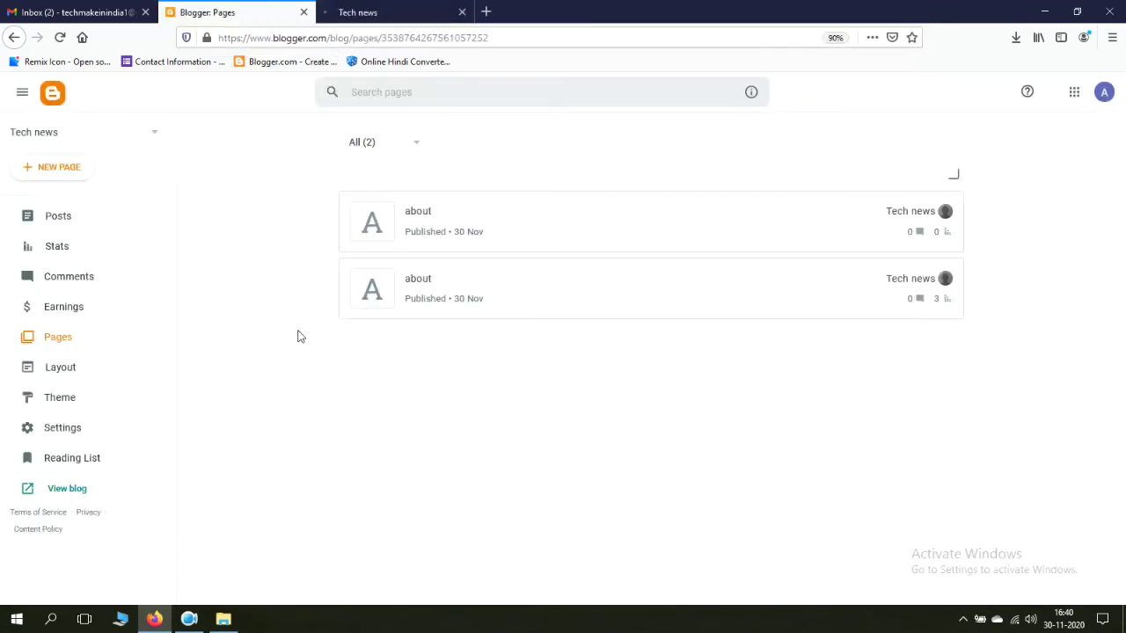
Step: Review the Site feed's Allow blog feed setting (Full) in Settings and cancel without changes
{"action": "left_click", "coordinate": [86, 428]}
{"action": "scroll", "coordinate": [299, 374], "scroll_direction": "down", "scroll_amount": 5}
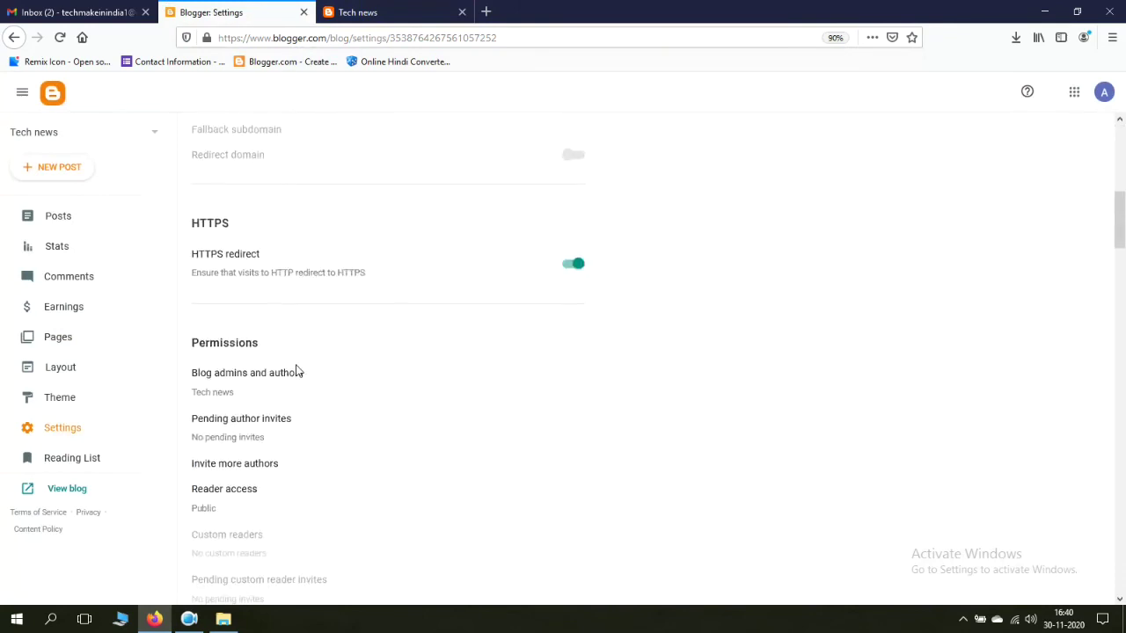
{"action": "scroll", "coordinate": [297, 370], "scroll_direction": "down", "scroll_amount": 20}
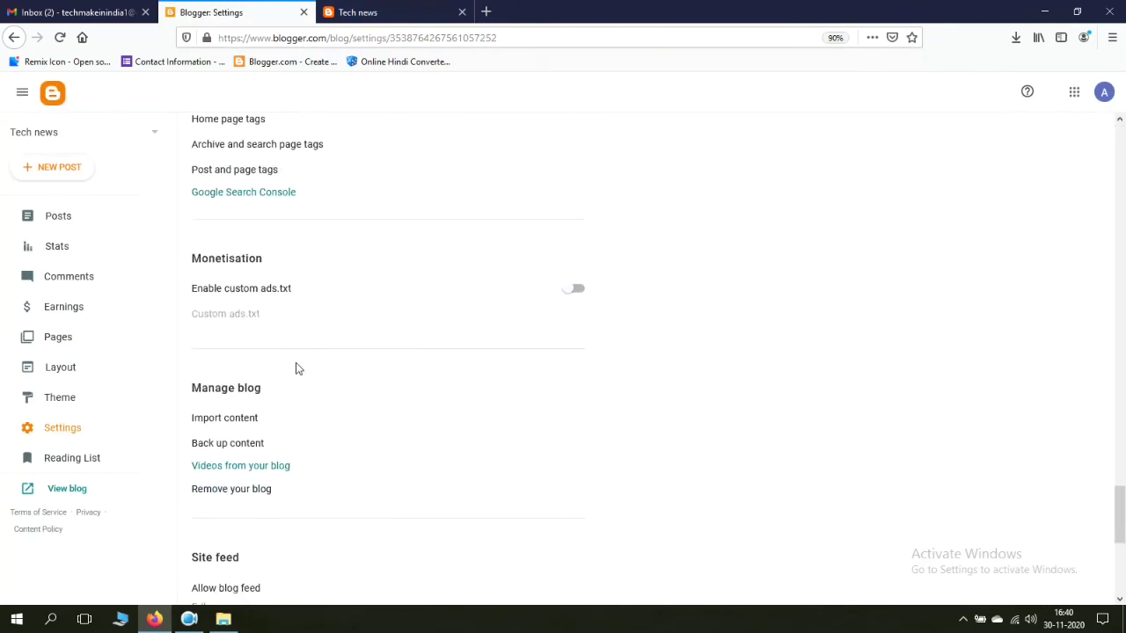
{"action": "scroll", "coordinate": [297, 368], "scroll_direction": "down", "scroll_amount": 3}
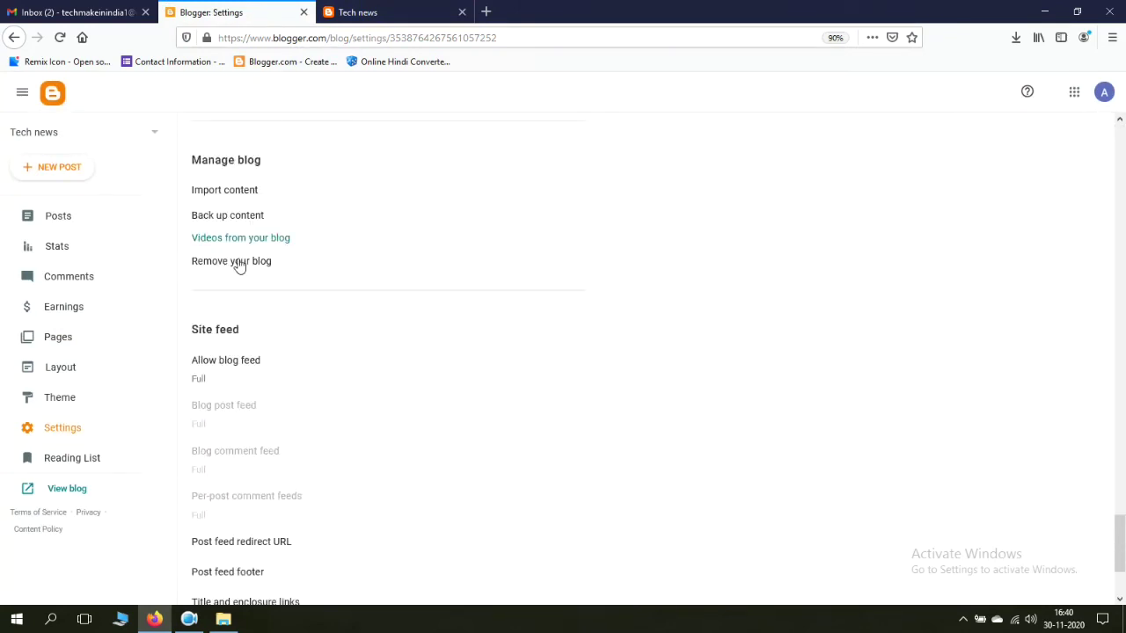
{"action": "scroll", "coordinate": [255, 329], "scroll_direction": "down", "scroll_amount": 2}
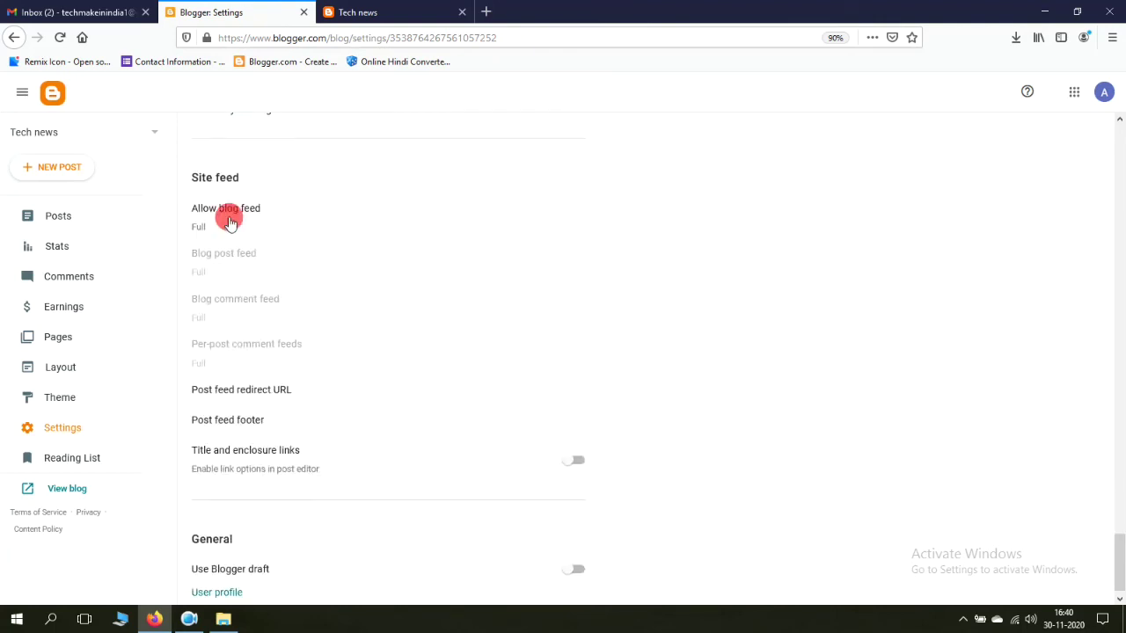
{"action": "left_click", "coordinate": [231, 222]}
{"action": "left_click", "coordinate": [613, 420]}
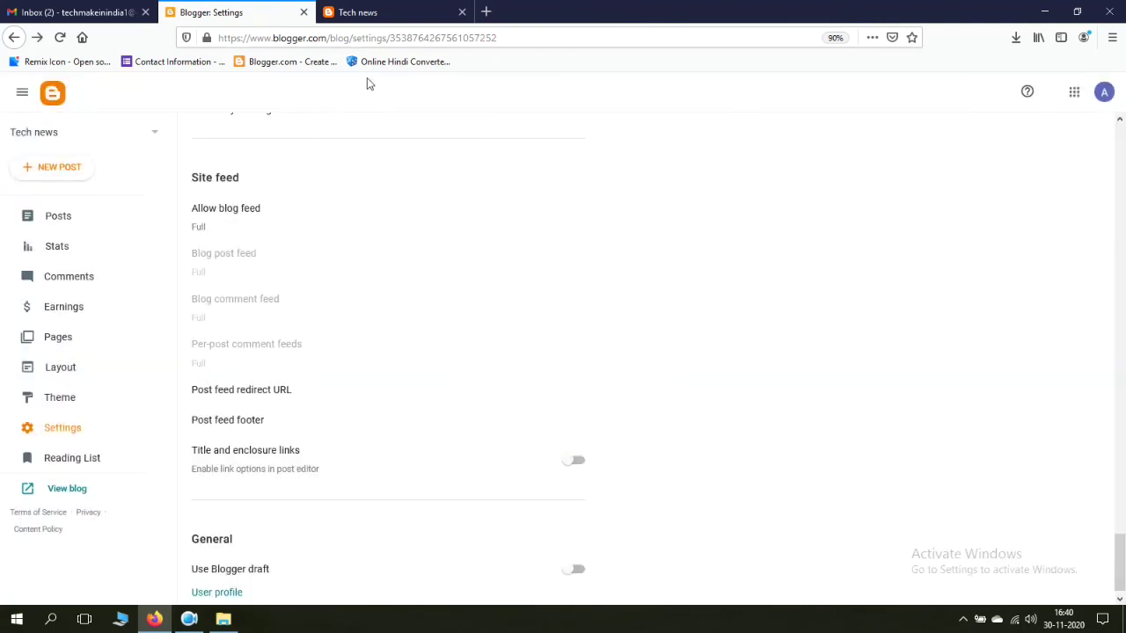
{"action": "scroll", "coordinate": [244, 328], "scroll_direction": "down", "scroll_amount": 1}
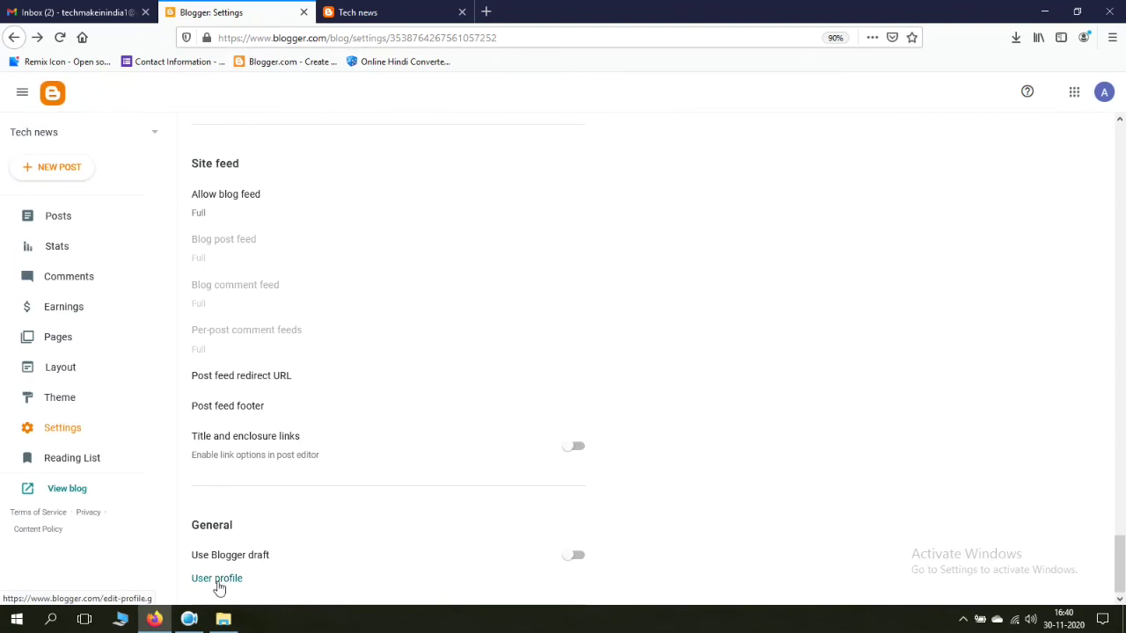
Step: Open the user profile editor in a new tab and select some of its text
{"action": "right_click", "coordinate": [218, 587]}
{"action": "left_click", "coordinate": [263, 402]}
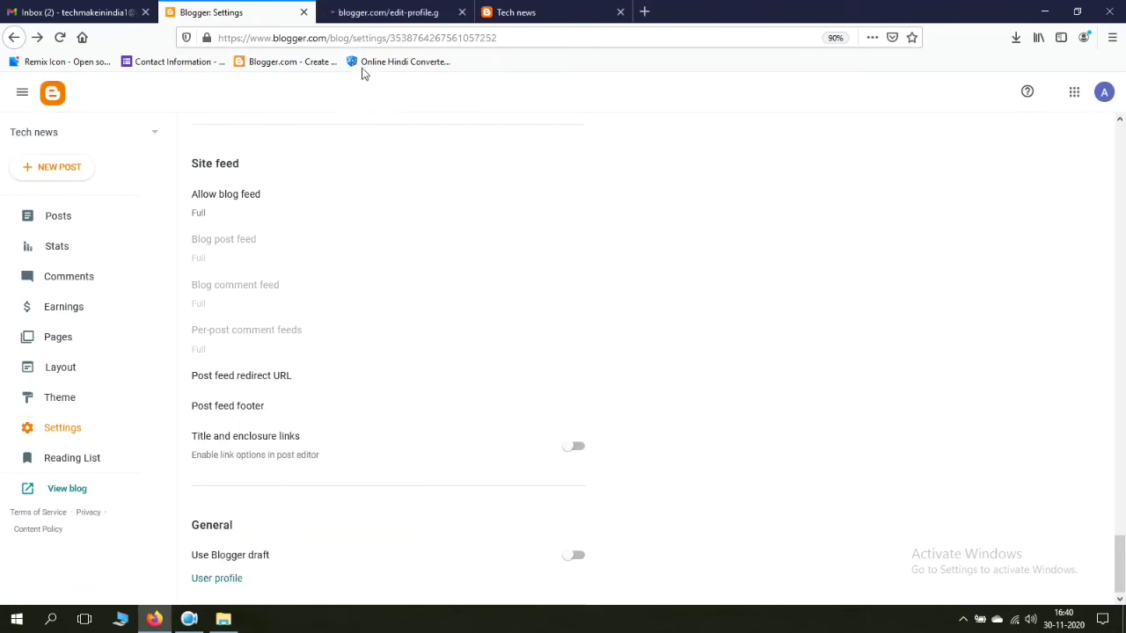
{"action": "left_click", "coordinate": [409, 12]}
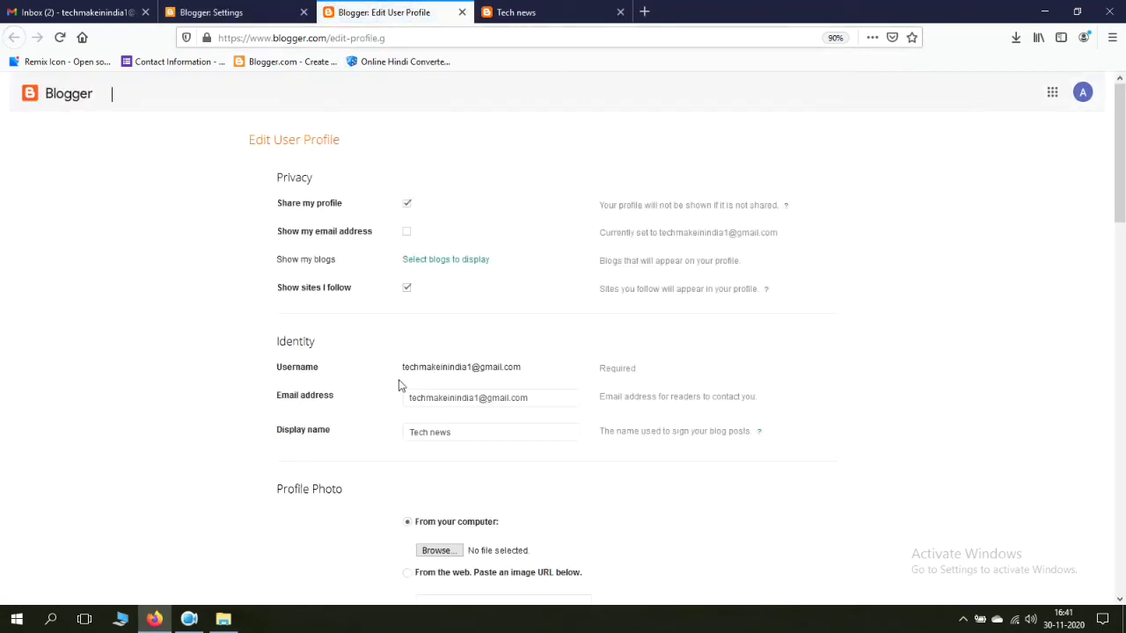
{"action": "left_click_drag", "start_coordinate": [274, 229], "coordinate": [697, 566]}
{"action": "left_click", "coordinate": [866, 383]}
{"action": "left_click_drag", "start_coordinate": [402, 367], "coordinate": [865, 331]}
Step: Begin replacing the e-mail address and picking a photo, then close the page discarding edits
{"action": "left_click", "coordinate": [484, 402]}
{"action": "key", "text": "ctrl+a"}
{"action": "type", "text": "ht"}
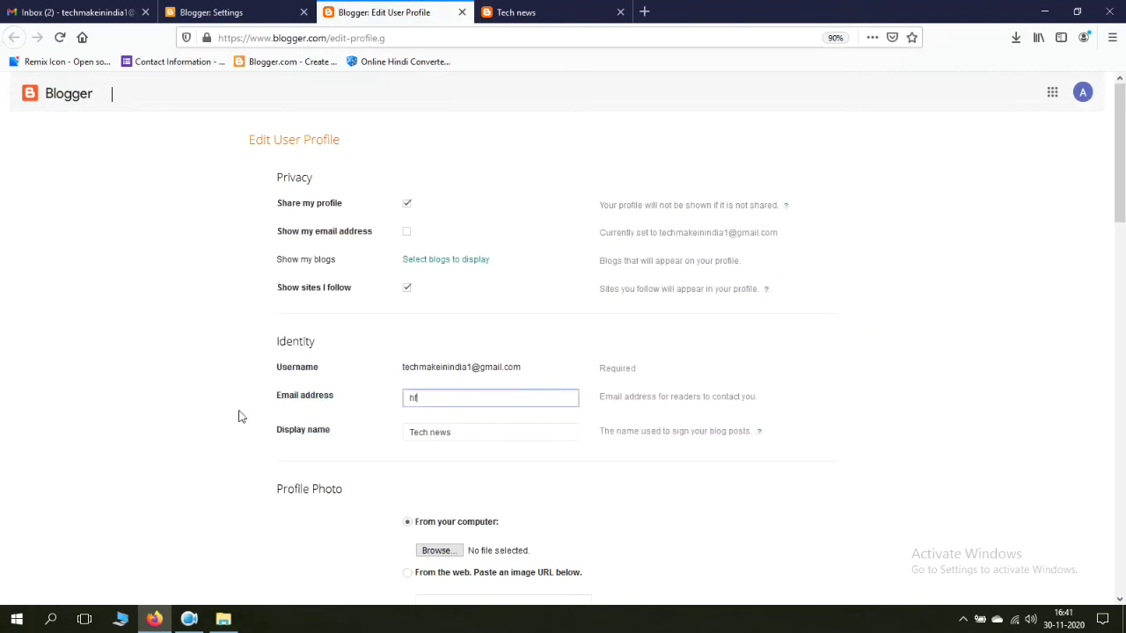
{"action": "left_click", "coordinate": [429, 550]}
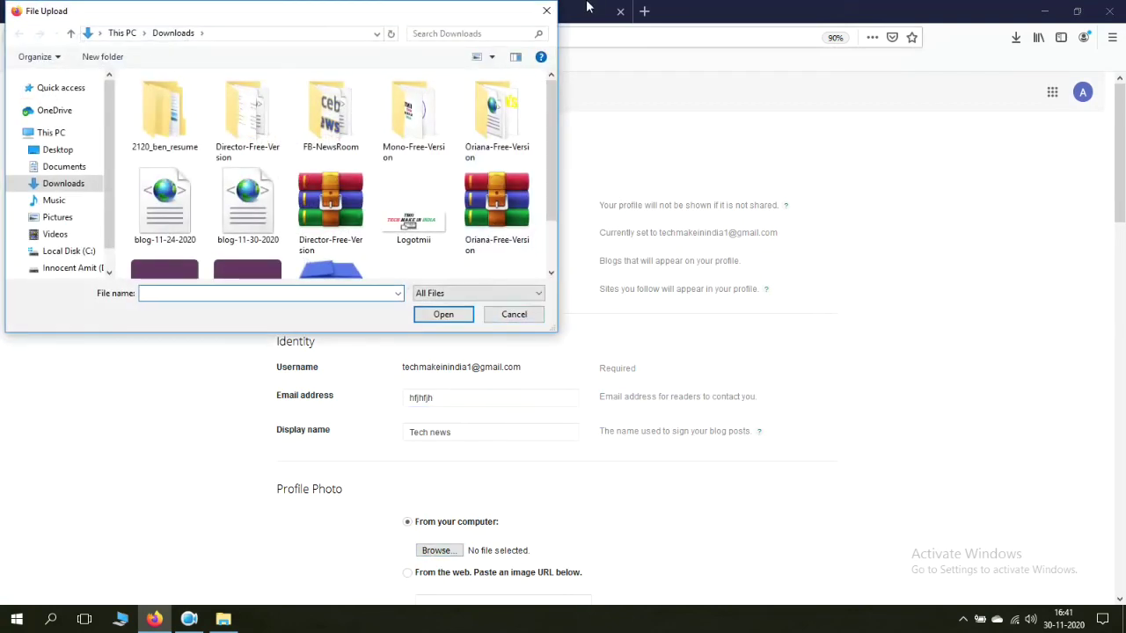
{"action": "left_click", "coordinate": [547, 12]}
{"action": "left_click", "coordinate": [462, 12]}
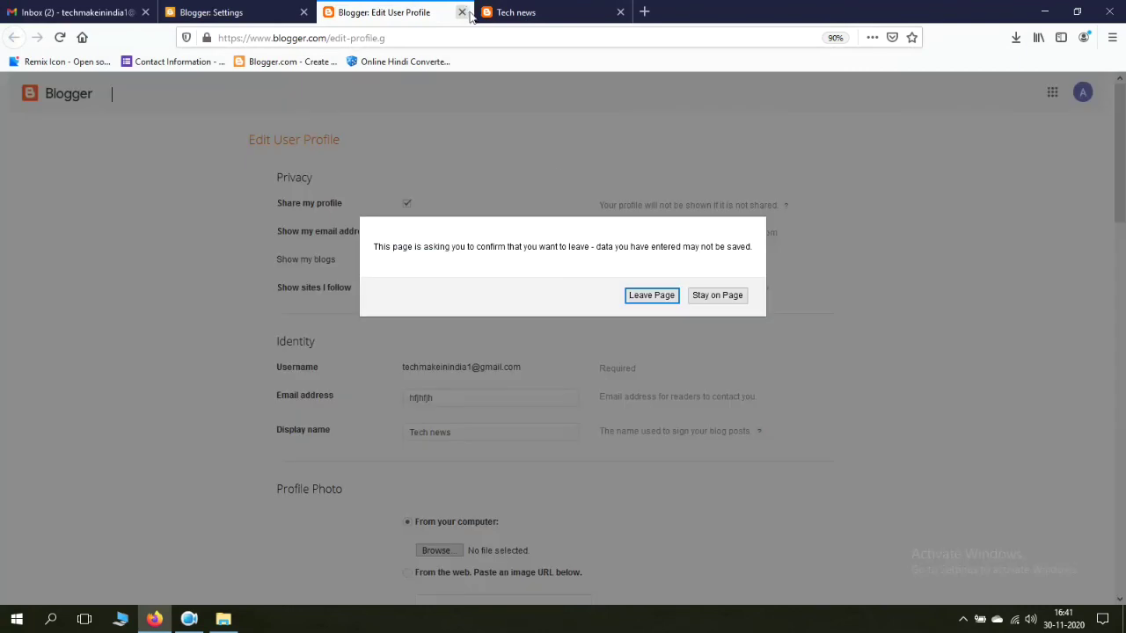
{"action": "left_click", "coordinate": [672, 297]}
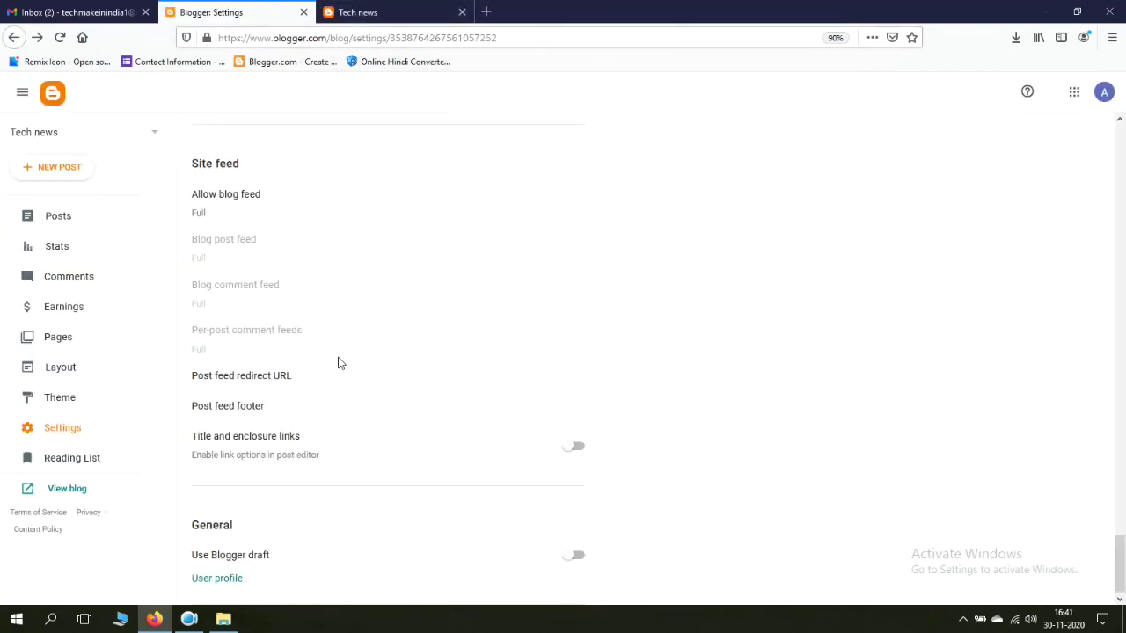
Step: Close the Tech news blog tab and glance at the list of blogs
{"action": "scroll", "coordinate": [270, 421], "scroll_direction": "up", "scroll_amount": 3}
{"action": "left_click", "coordinate": [396, 12]}
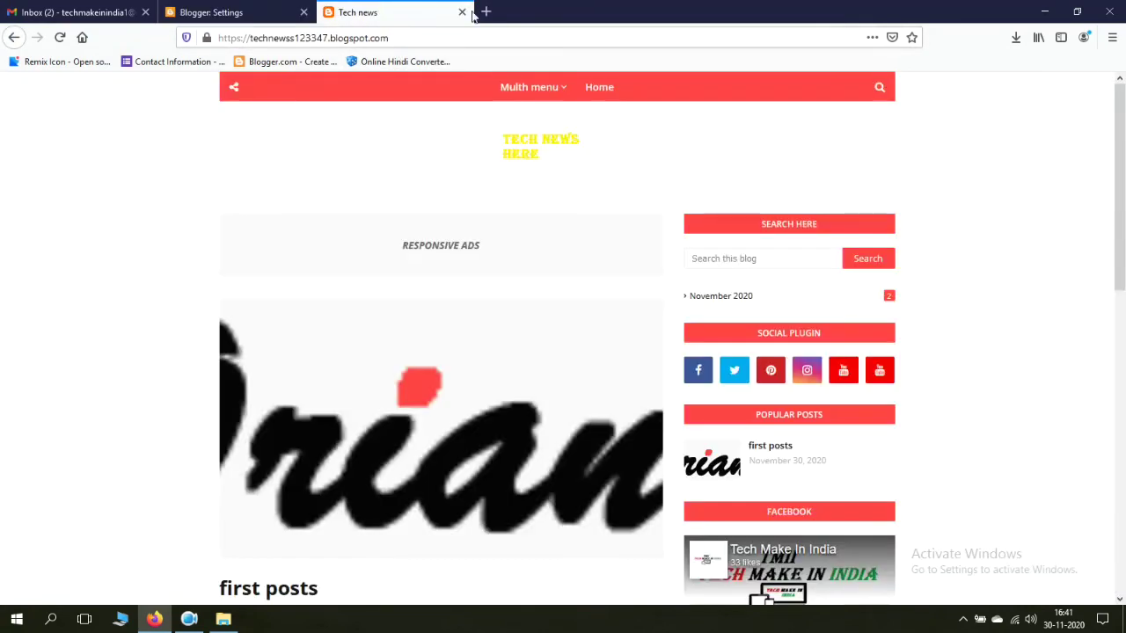
{"action": "left_click", "coordinate": [462, 13]}
{"action": "scroll", "coordinate": [191, 299], "scroll_direction": "up", "scroll_amount": 3}
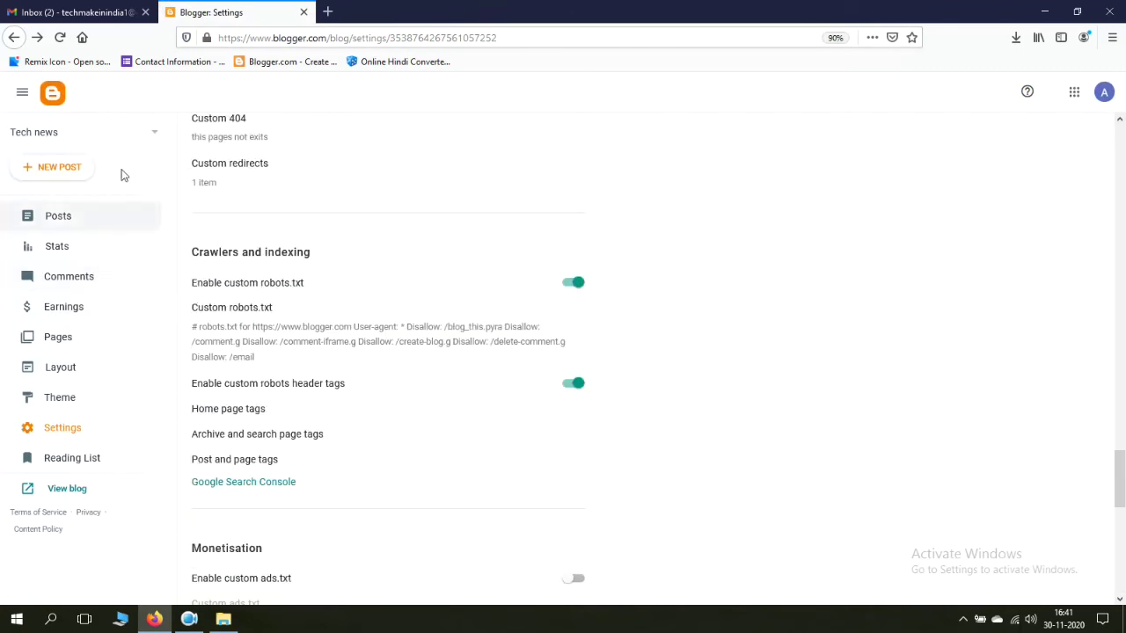
{"action": "left_click", "coordinate": [144, 137]}
{"action": "left_click", "coordinate": [776, 186]}
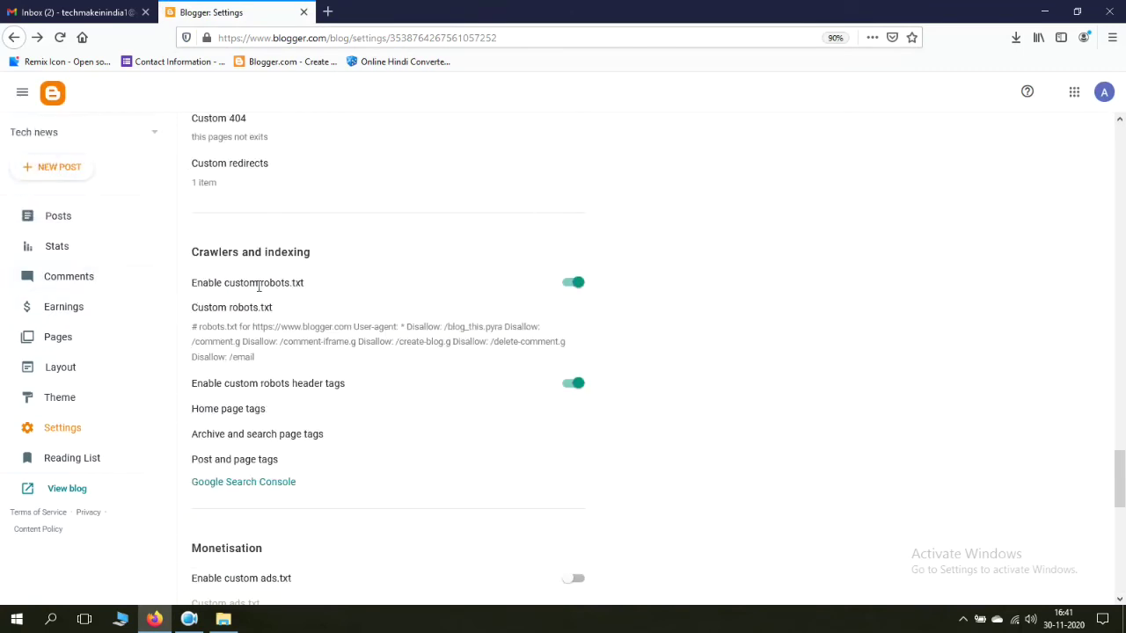
Step: Look through the Earnings and Pages sections, then start a new browser tab
{"action": "scroll", "coordinate": [246, 299], "scroll_direction": "down", "scroll_amount": 10}
{"action": "scroll", "coordinate": [176, 255], "scroll_direction": "up", "scroll_amount": 2}
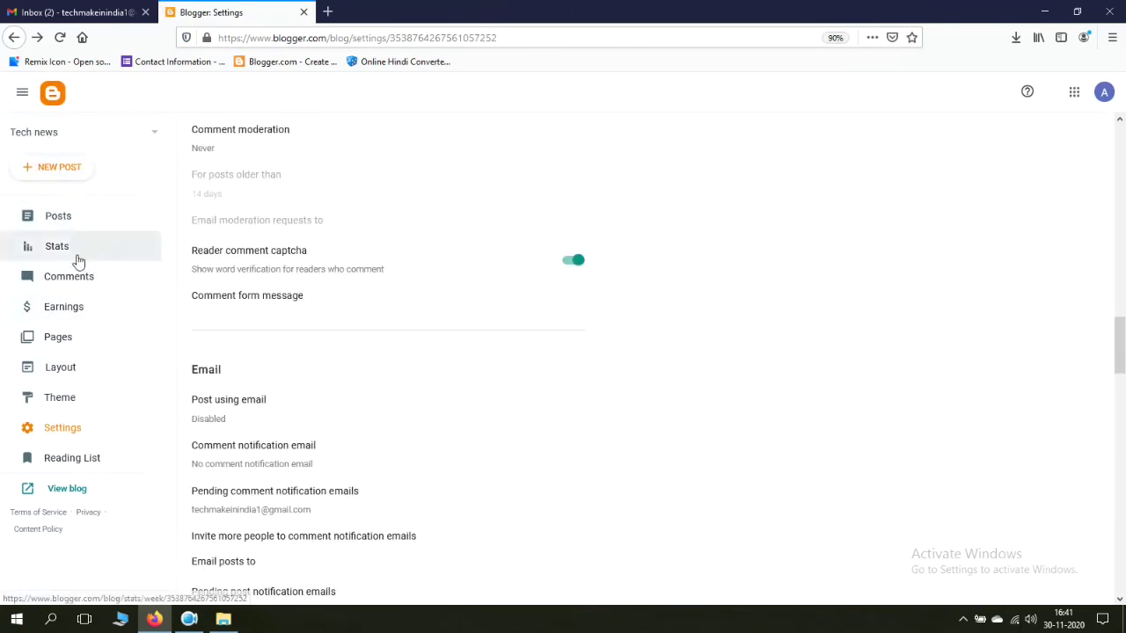
{"action": "left_click", "coordinate": [95, 311]}
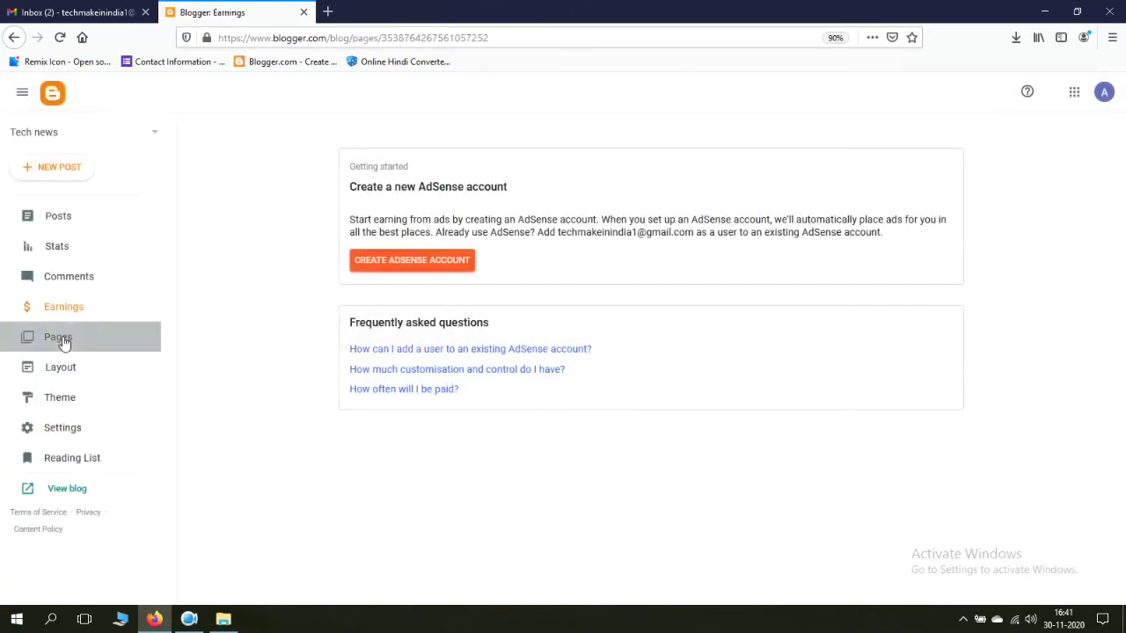
{"action": "left_click", "coordinate": [63, 340]}
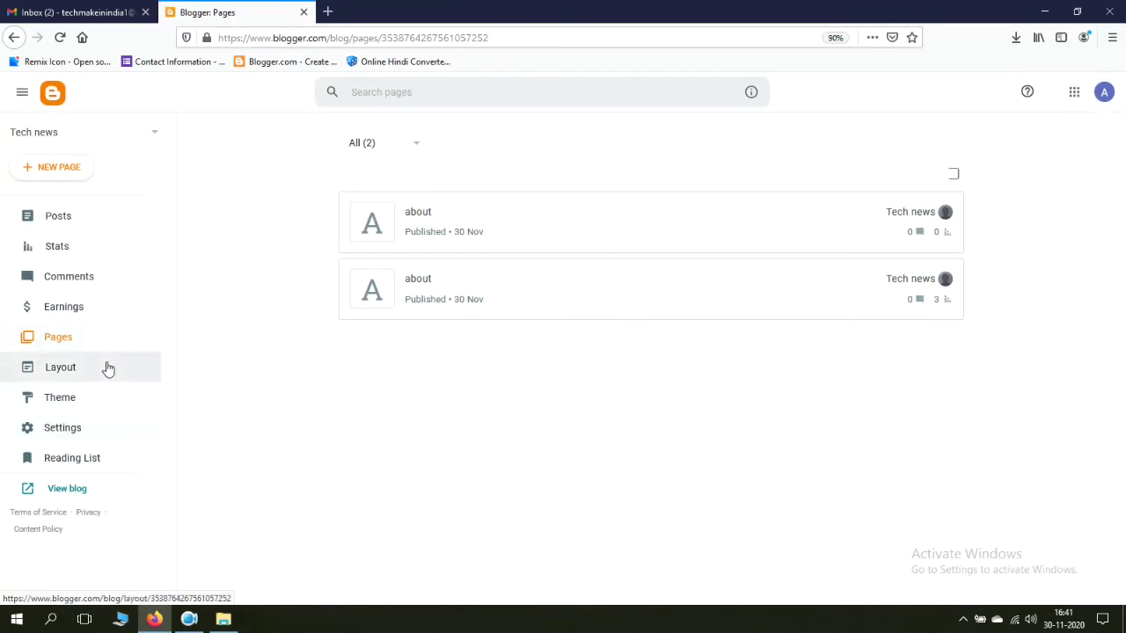
{"action": "left_click", "coordinate": [327, 12]}
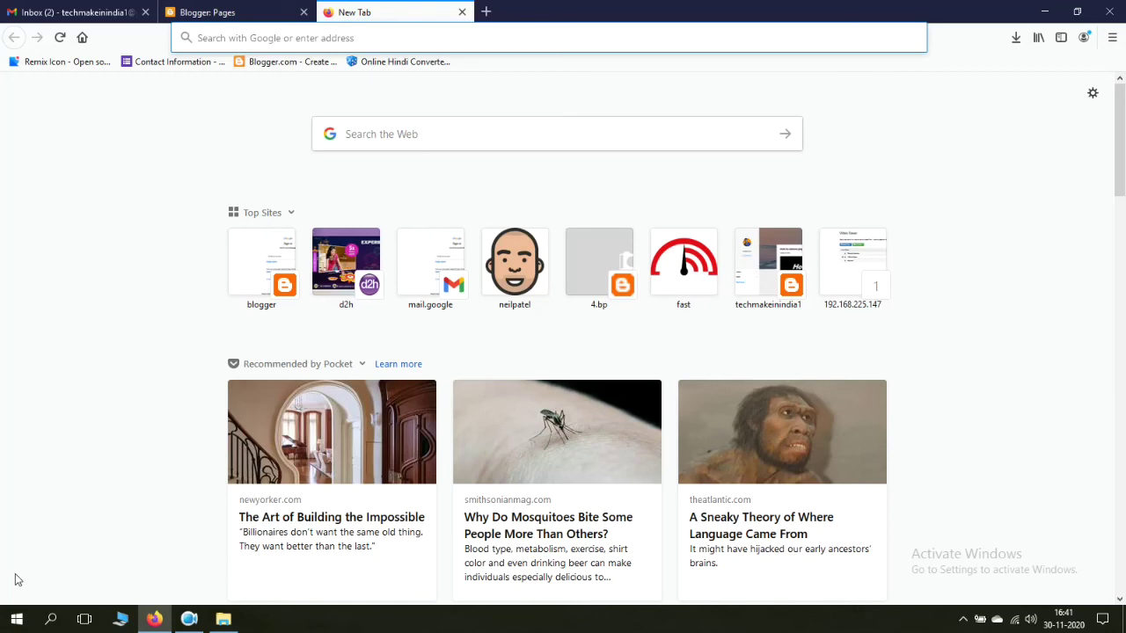
Step: Search Google for 'blogger widgets 2020' from the address bar suggestions
{"action": "type", "text": "blogger"}
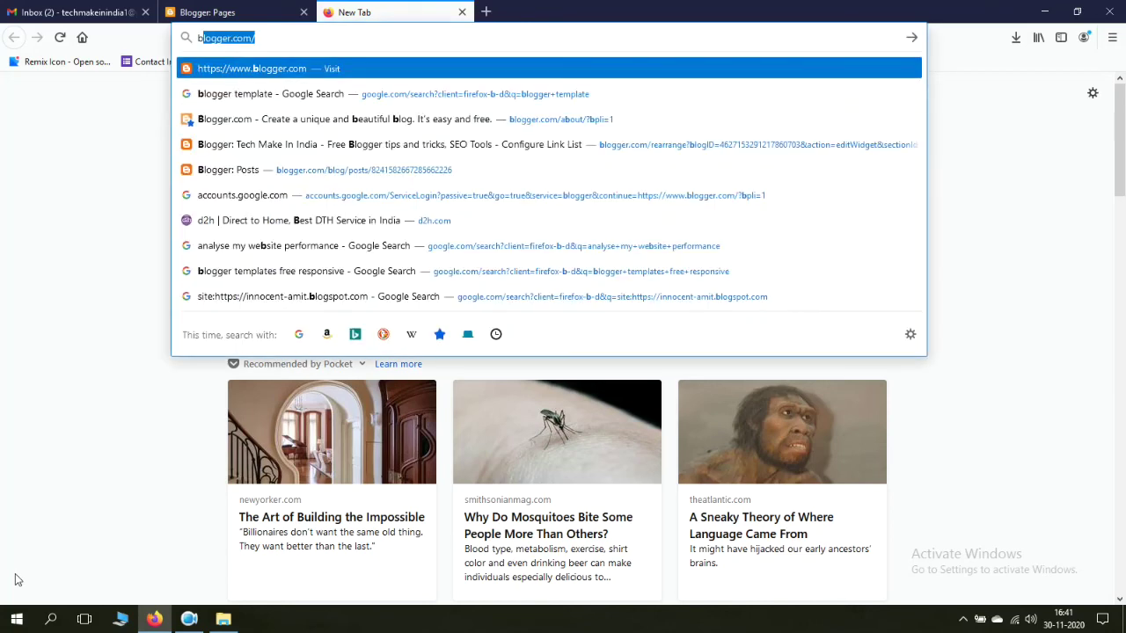
{"action": "key", "text": "BackSpace"}
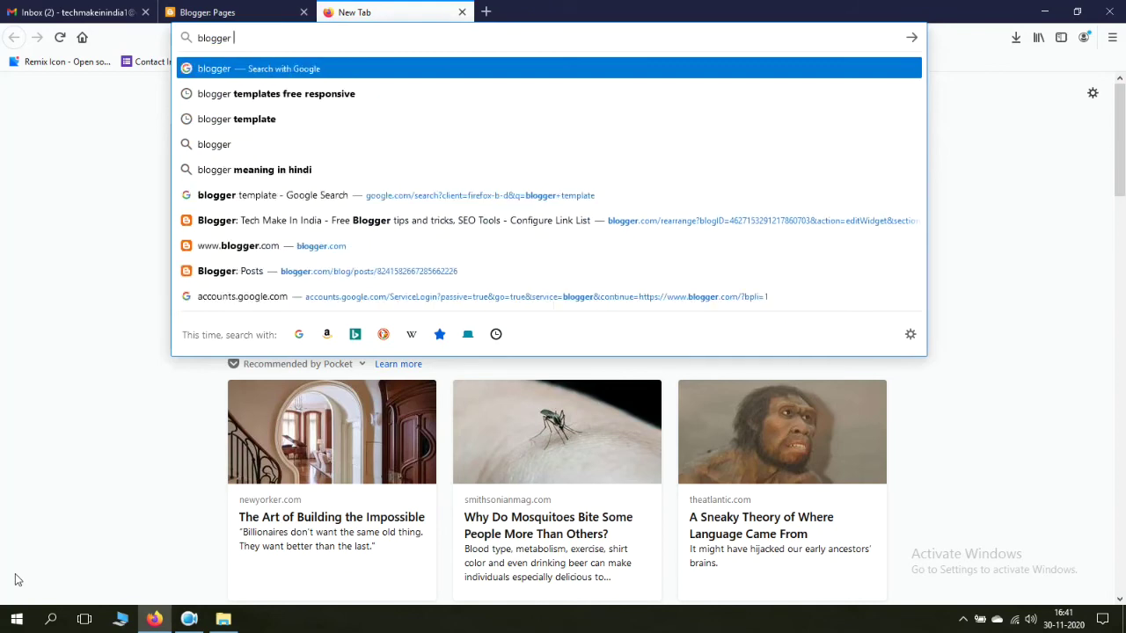
{"action": "type", "text": "w"}
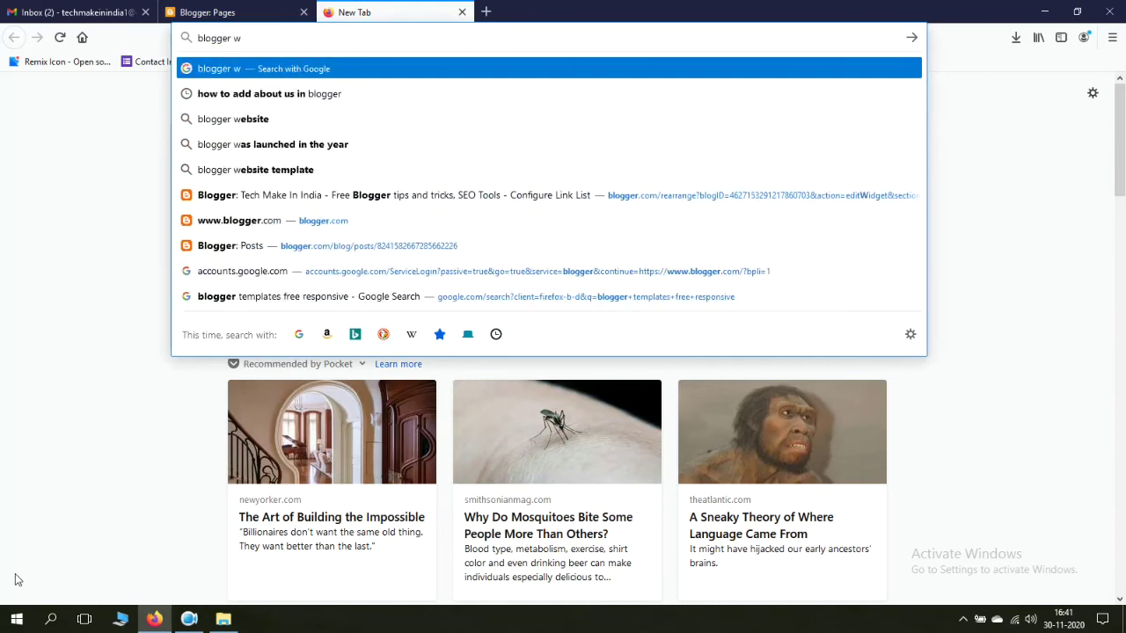
{"action": "type", "text": "ig"}
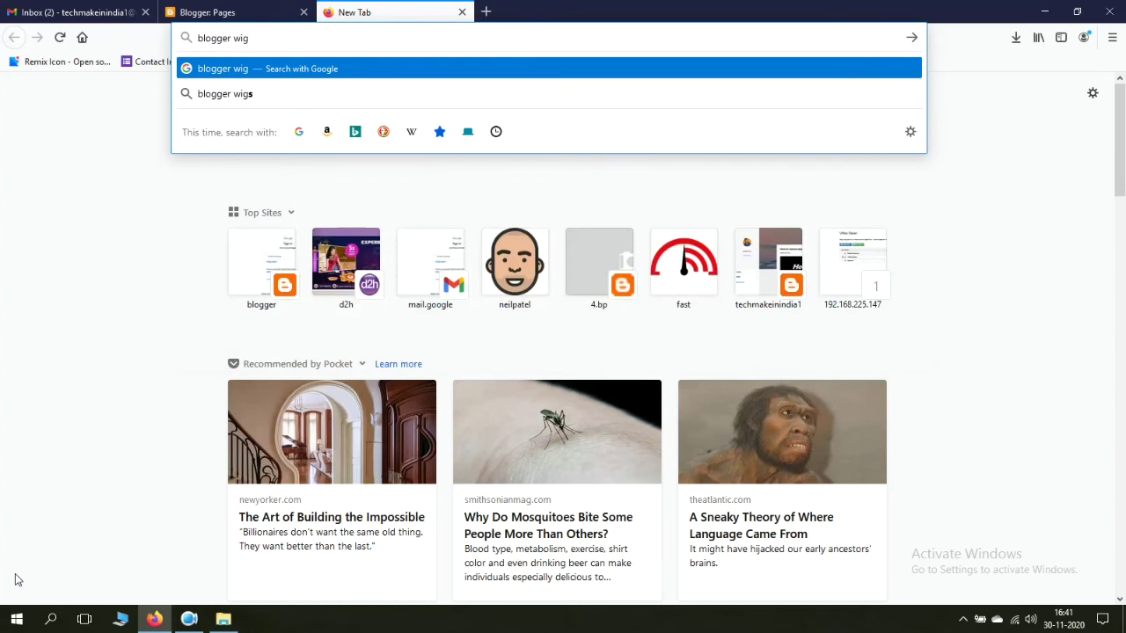
{"action": "key", "text": "BackSpace"}
{"action": "type", "text": "dget"}
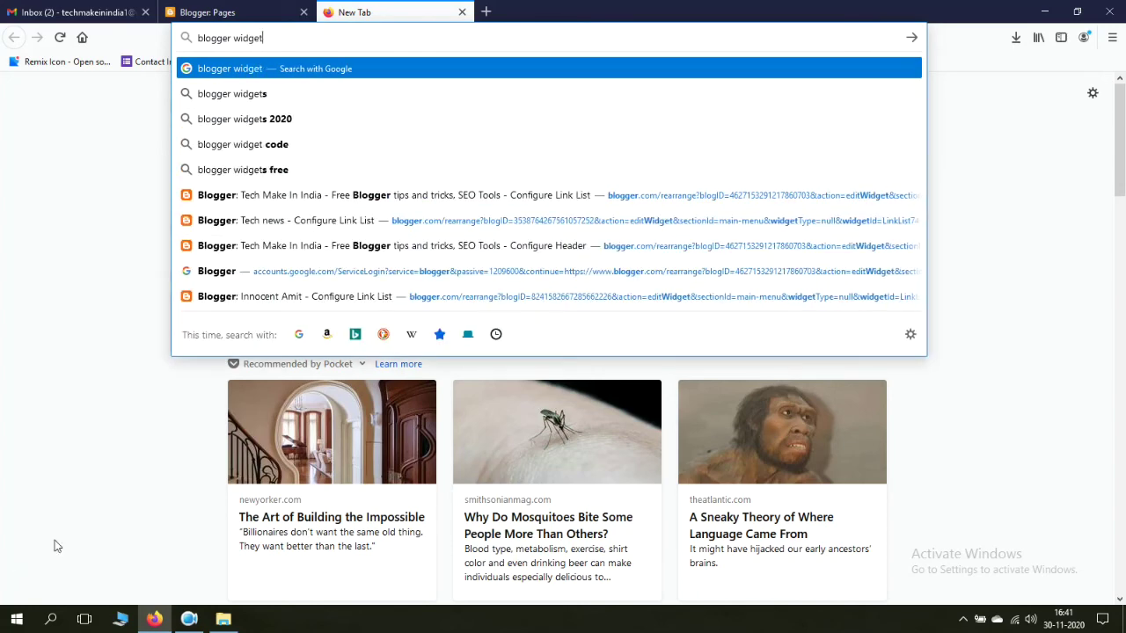
{"action": "left_click", "coordinate": [326, 119]}
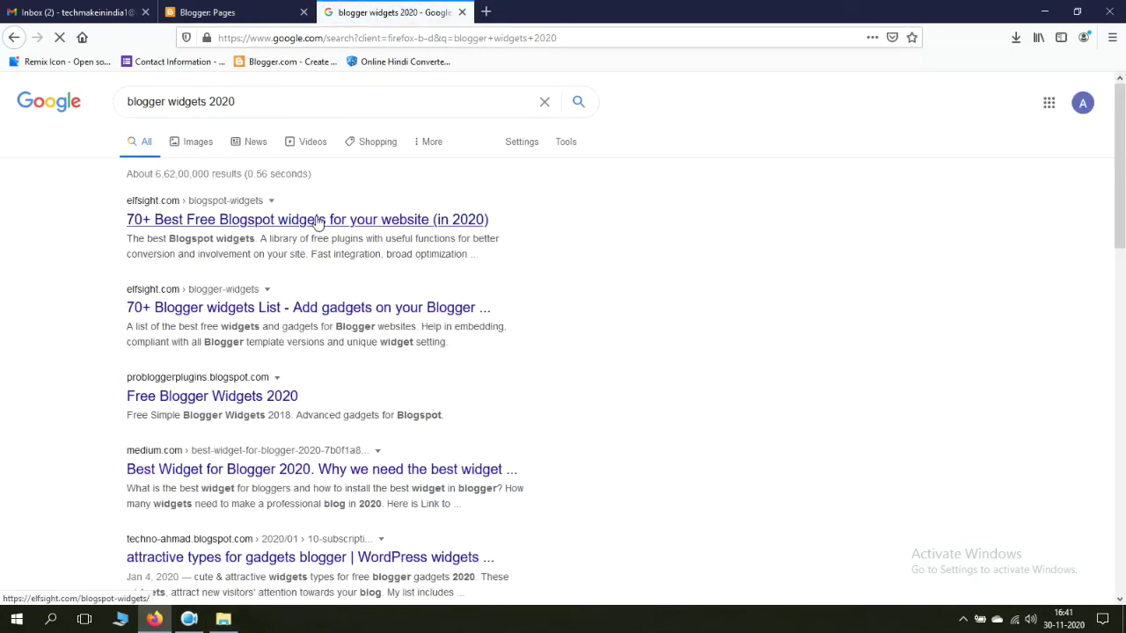
Step: Preview the top Elfsight widgets result in a new tab, then close it
{"action": "right_click", "coordinate": [349, 220]}
{"action": "left_click", "coordinate": [419, 227]}
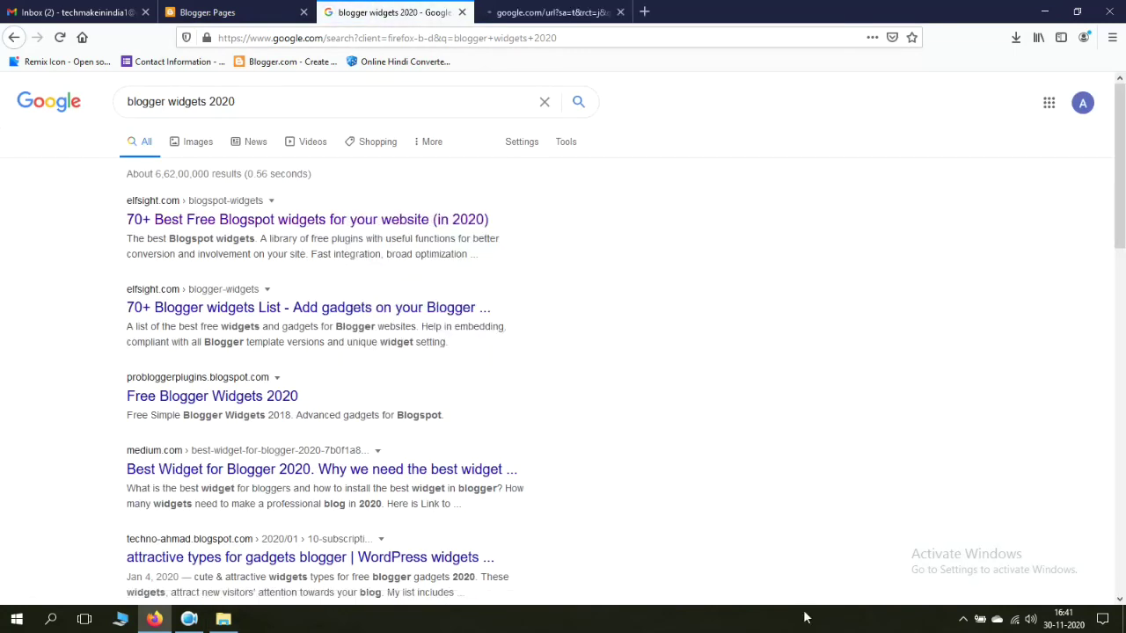
{"action": "left_click", "coordinate": [554, 12]}
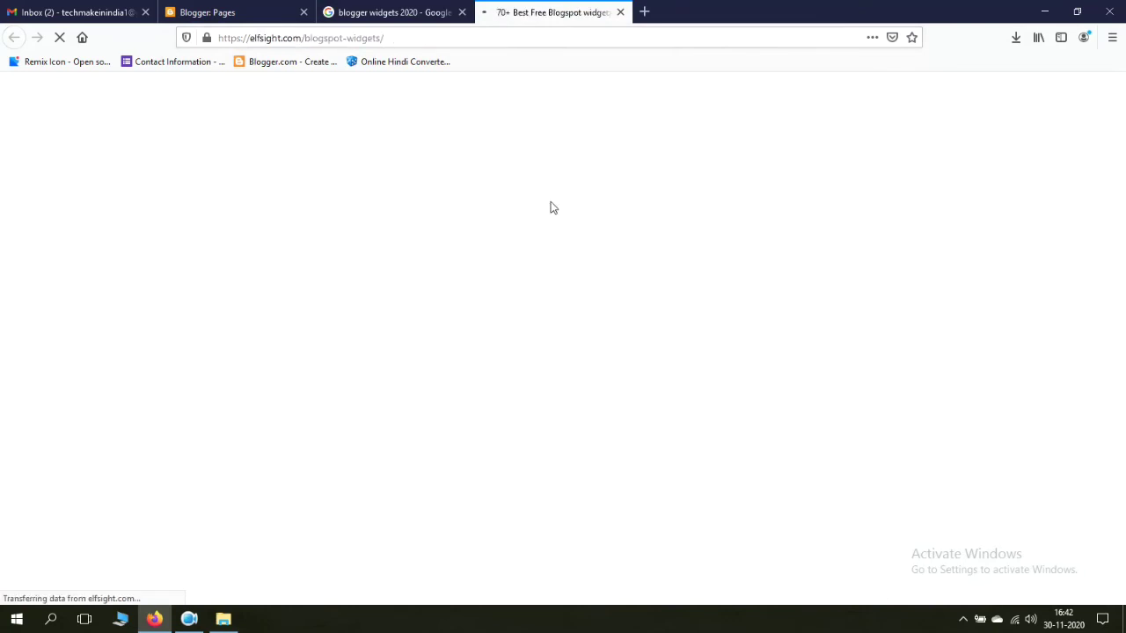
{"action": "scroll", "coordinate": [425, 250], "scroll_direction": "down", "scroll_amount": 3}
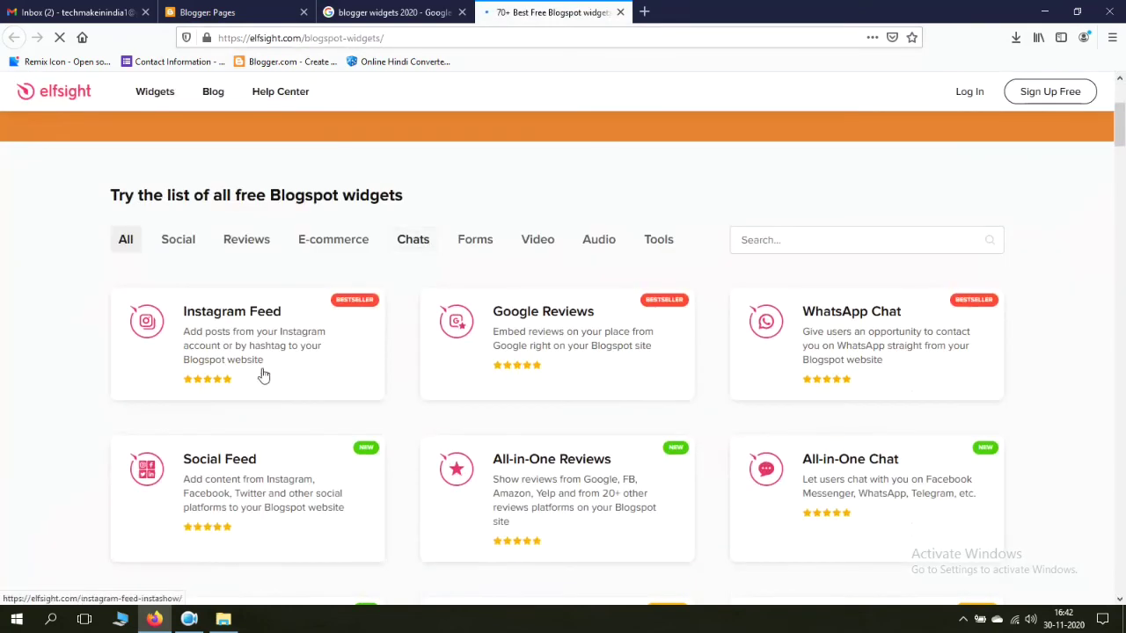
{"action": "scroll", "coordinate": [296, 321], "scroll_direction": "down", "scroll_amount": 3}
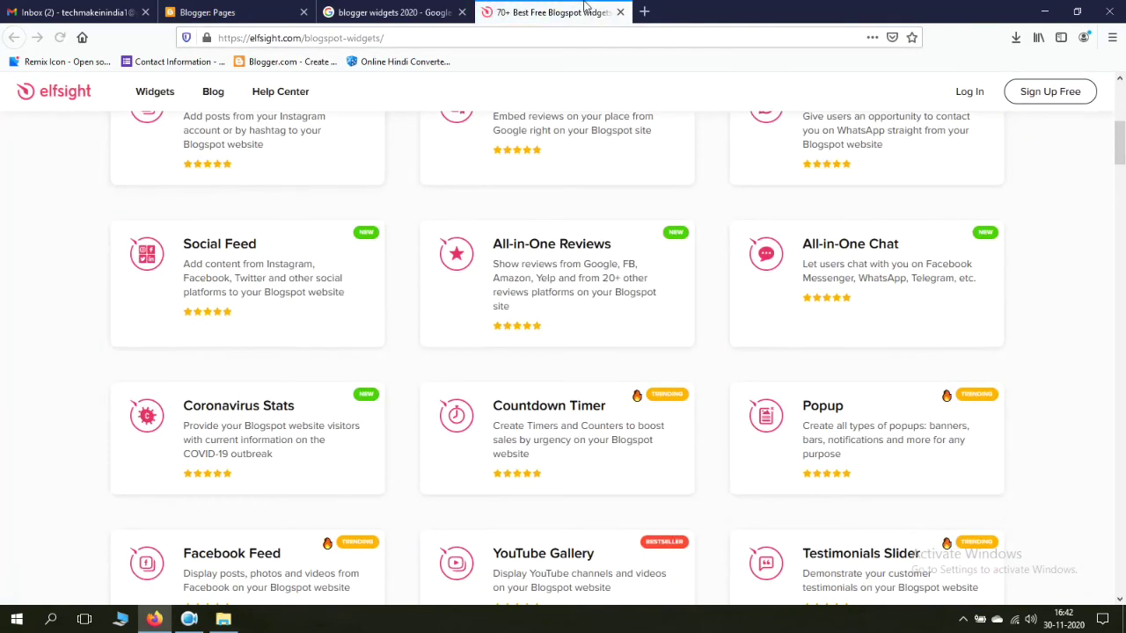
{"action": "key", "text": "ctrl+shift+Tab"}
{"action": "key", "text": "ctrl+Tab"}
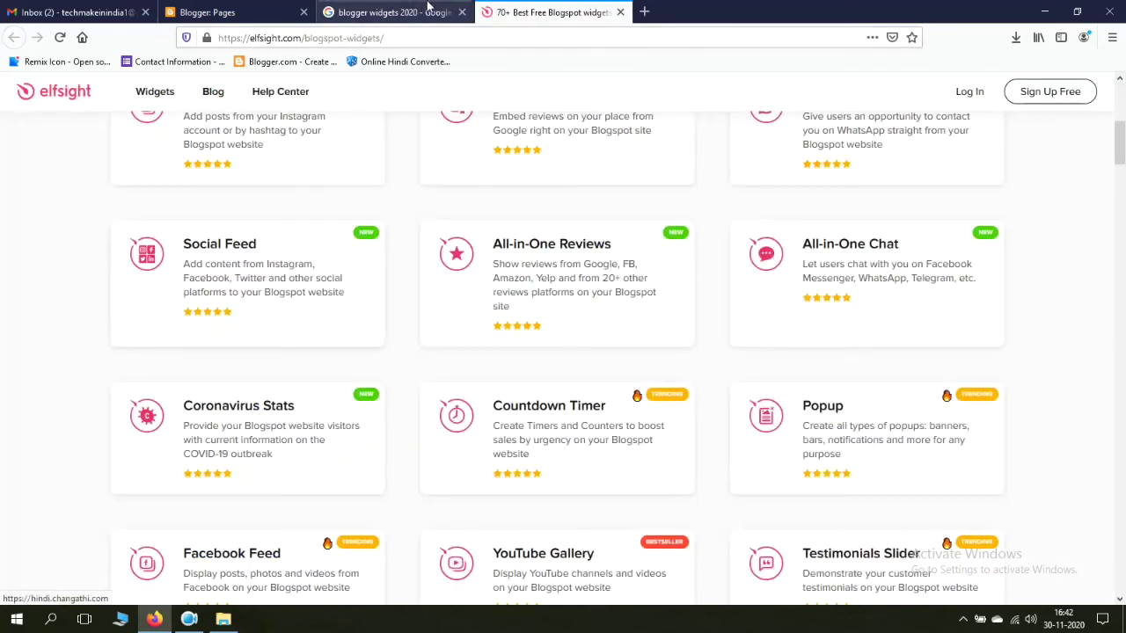
{"action": "key", "text": "ctrl+shift+Tab"}
{"action": "left_click", "coordinate": [621, 14]}
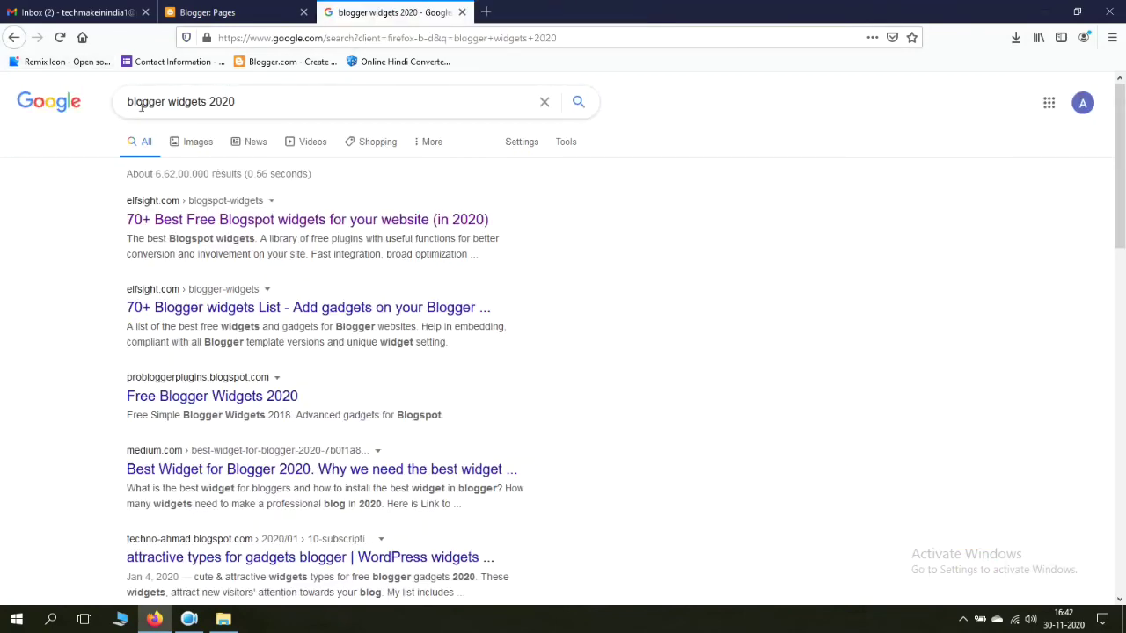
{"action": "left_click", "coordinate": [132, 101]}
{"action": "key", "text": "Home"}
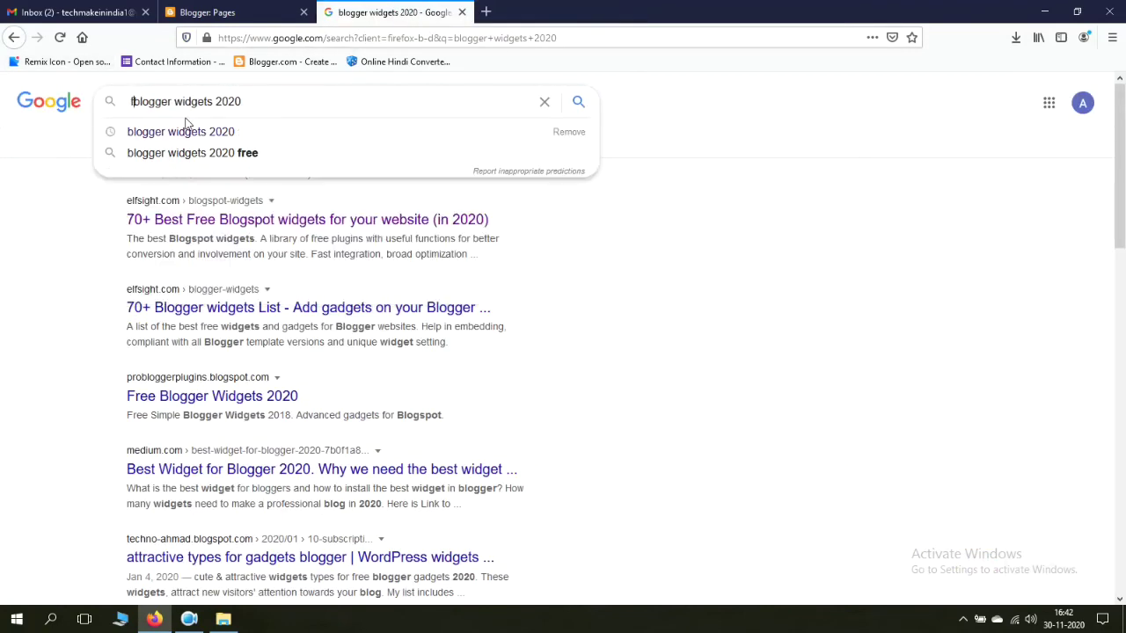
{"action": "type", "text": "free"}
{"action": "key", "text": "Return"}
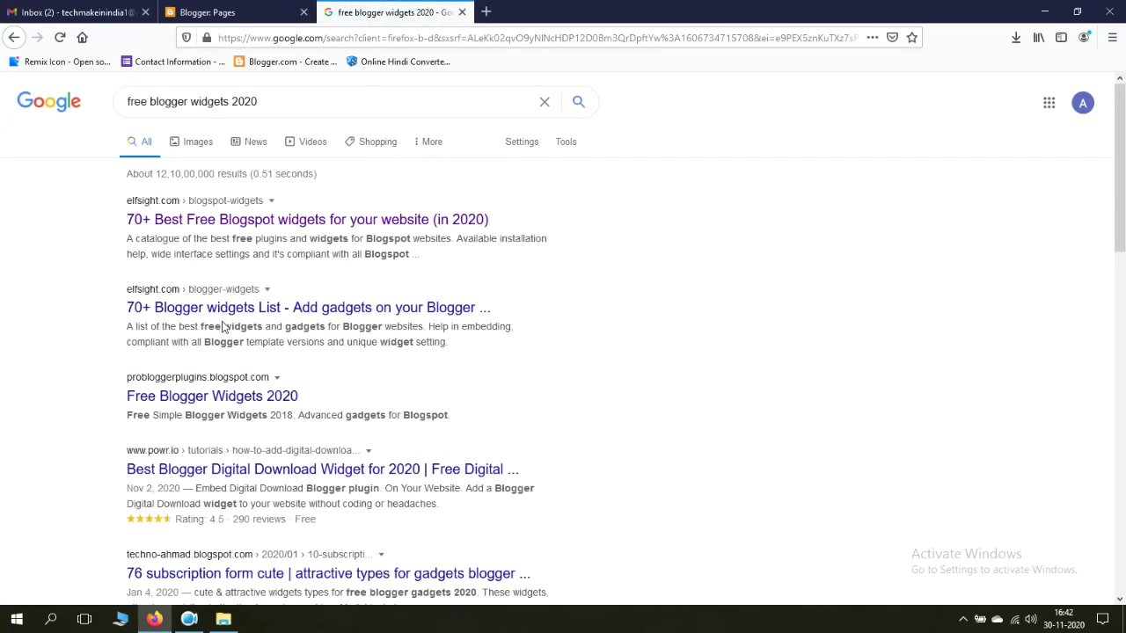
{"action": "scroll", "coordinate": [233, 297], "scroll_direction": "down", "scroll_amount": 3}
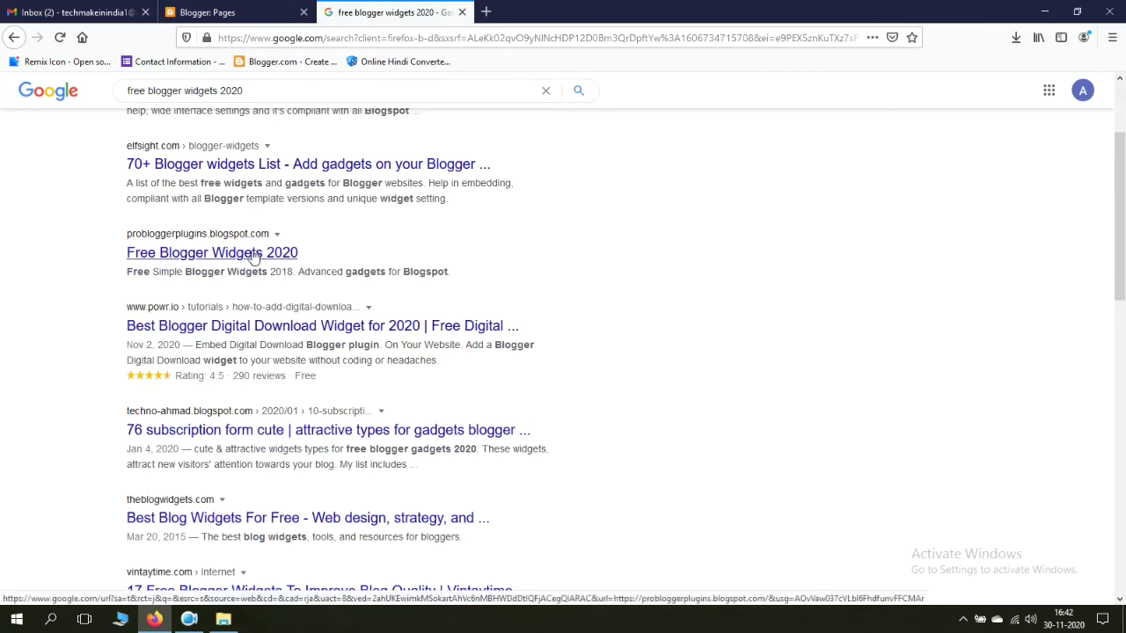
{"action": "right_click", "coordinate": [245, 253]}
{"action": "left_click", "coordinate": [299, 260]}
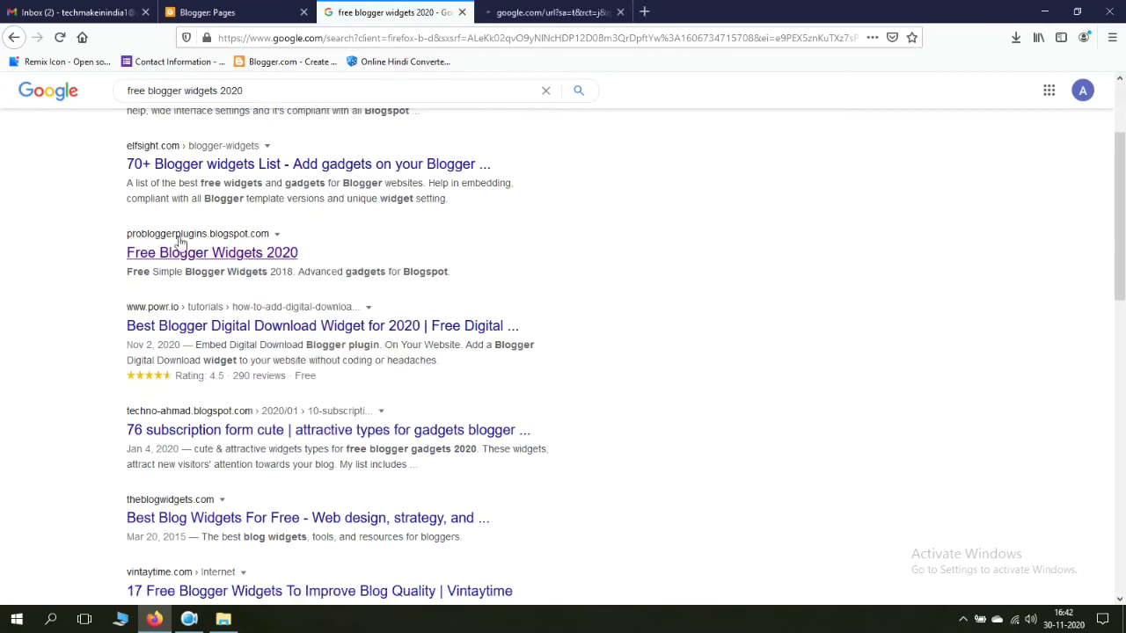
{"action": "left_click", "coordinate": [563, 10]}
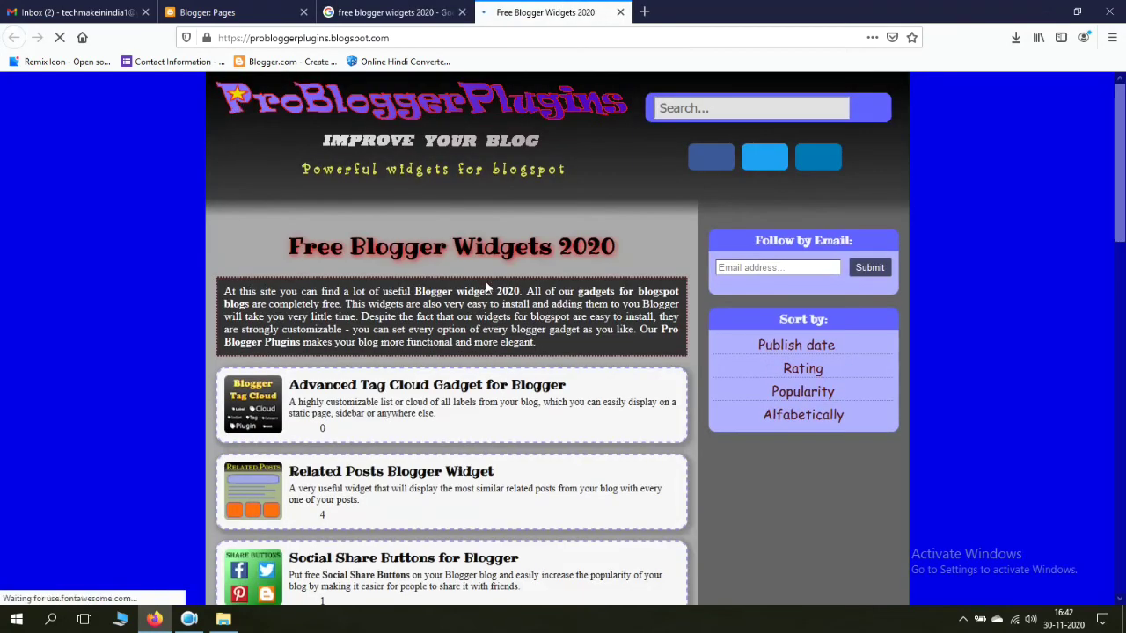
{"action": "scroll", "coordinate": [491, 290], "scroll_direction": "down", "scroll_amount": 3}
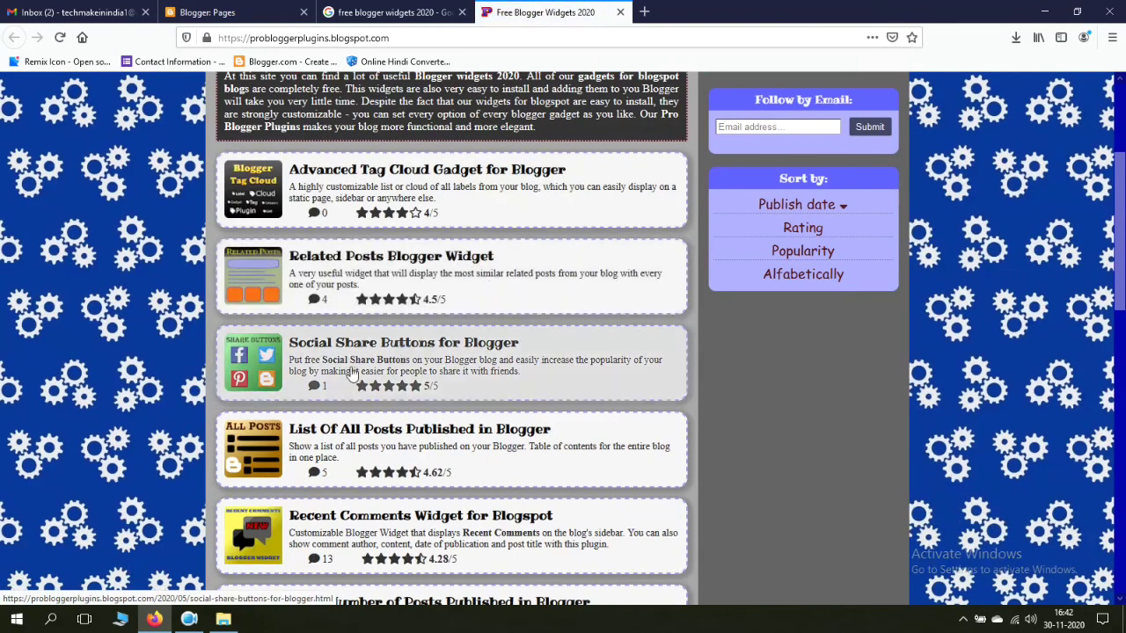
{"action": "scroll", "coordinate": [352, 370], "scroll_direction": "down", "scroll_amount": 3}
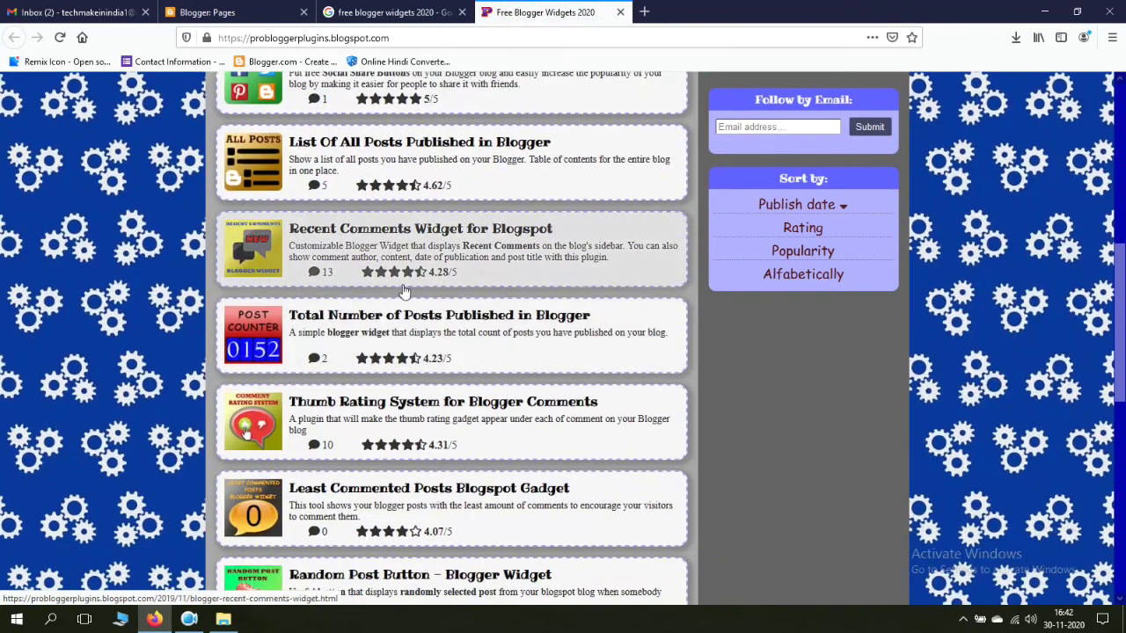
{"action": "scroll", "coordinate": [444, 339], "scroll_direction": "down", "scroll_amount": 3}
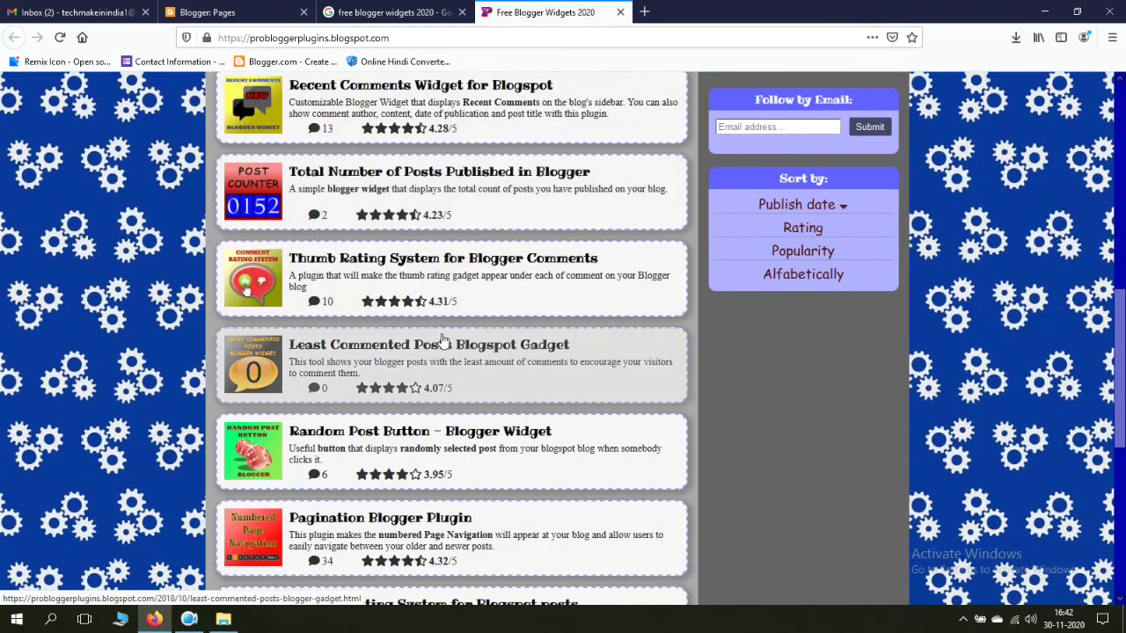
{"action": "scroll", "coordinate": [441, 341], "scroll_direction": "down", "scroll_amount": 3}
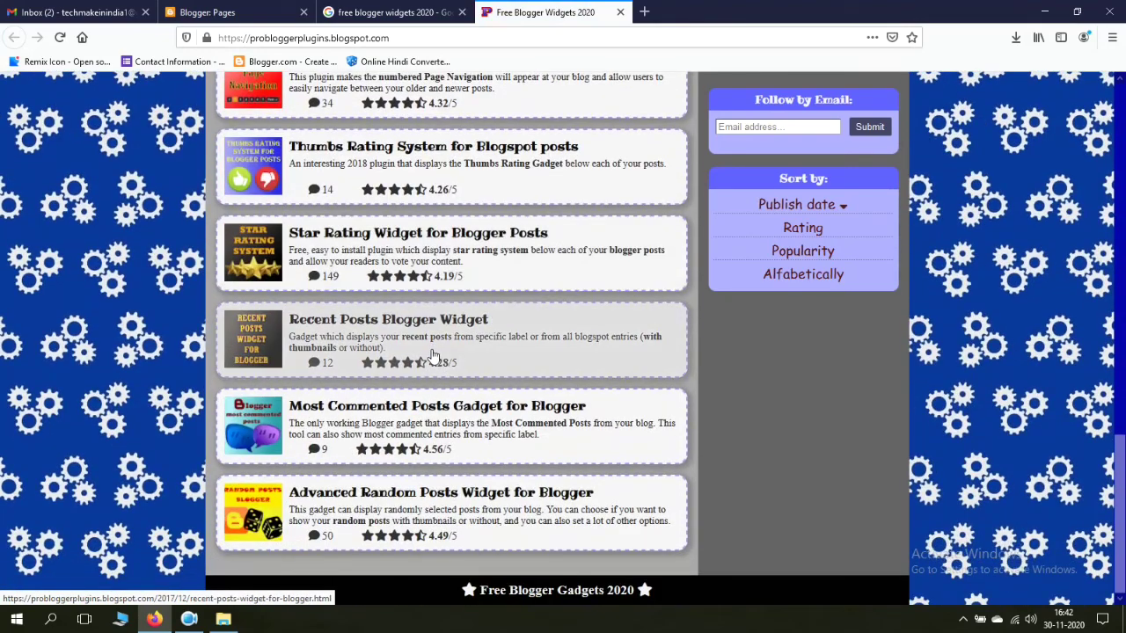
{"action": "scroll", "coordinate": [433, 354], "scroll_direction": "up", "scroll_amount": 4}
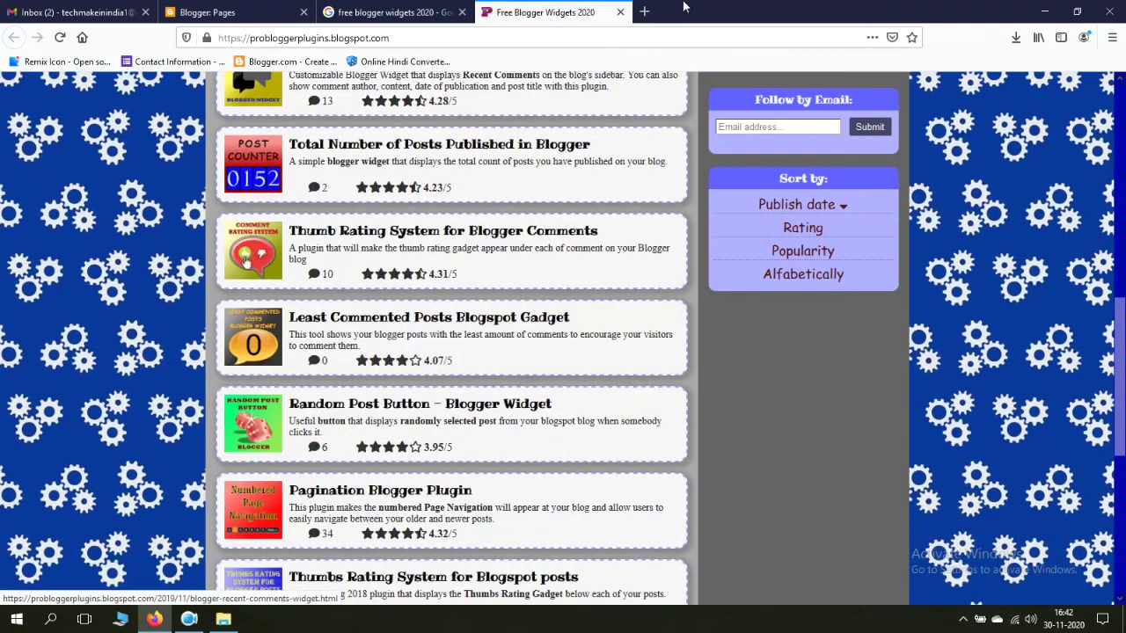
{"action": "left_click", "coordinate": [620, 11]}
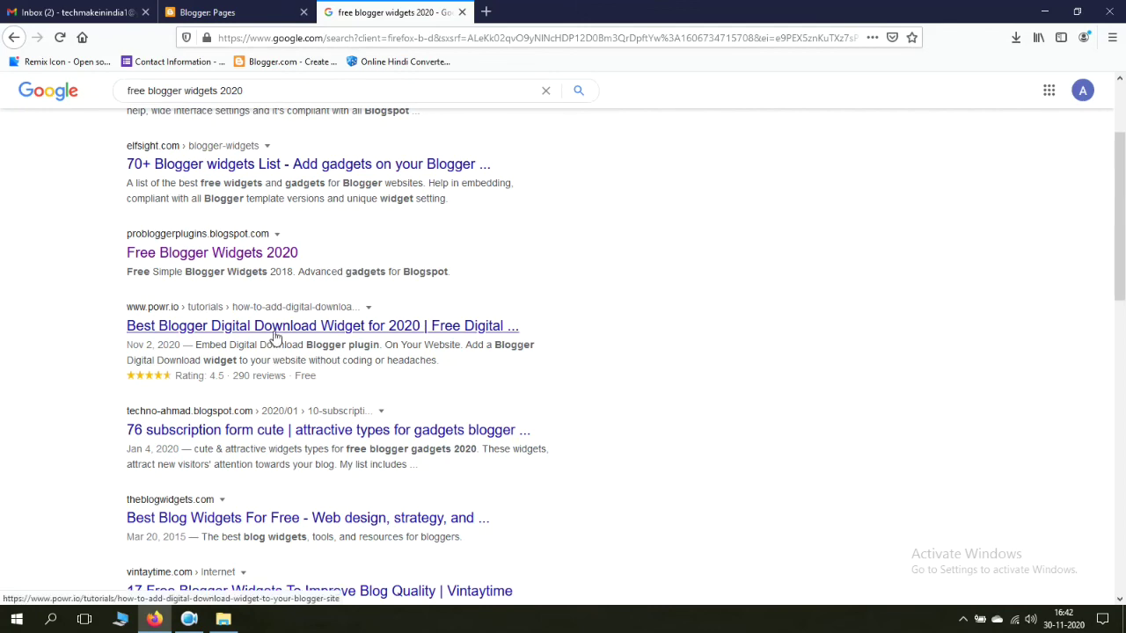
{"action": "scroll", "coordinate": [276, 299], "scroll_direction": "down", "scroll_amount": 2}
Step: Open the techno-ahmad '76 subscription form' widget article in a new tab and scroll through it
{"action": "right_click", "coordinate": [276, 283]}
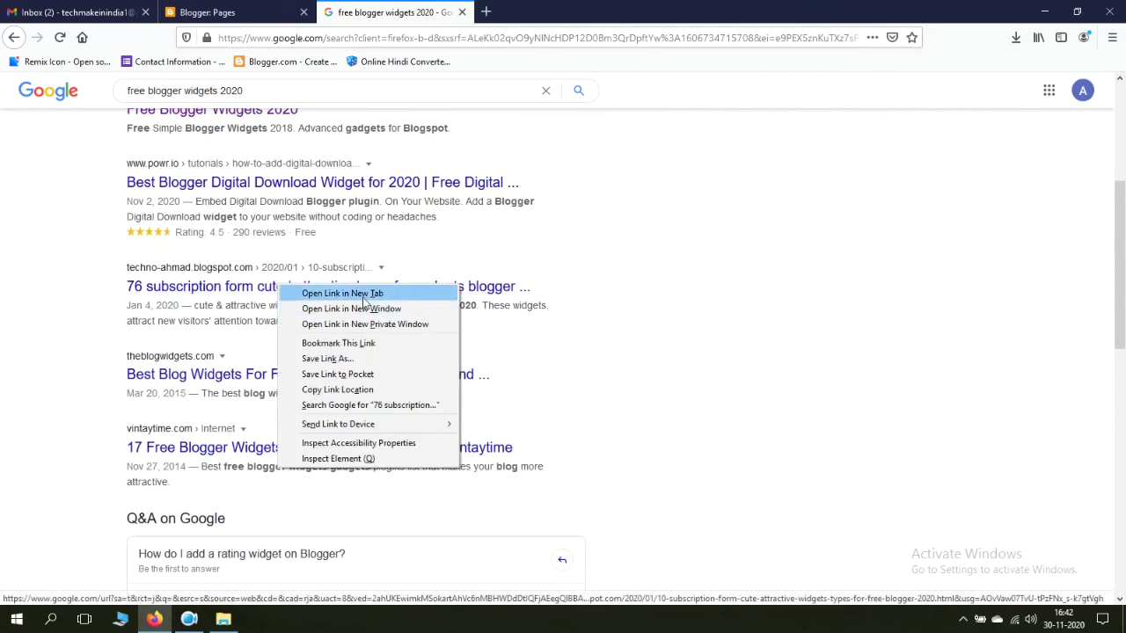
{"action": "left_click", "coordinate": [362, 293]}
{"action": "left_click", "coordinate": [510, 7]}
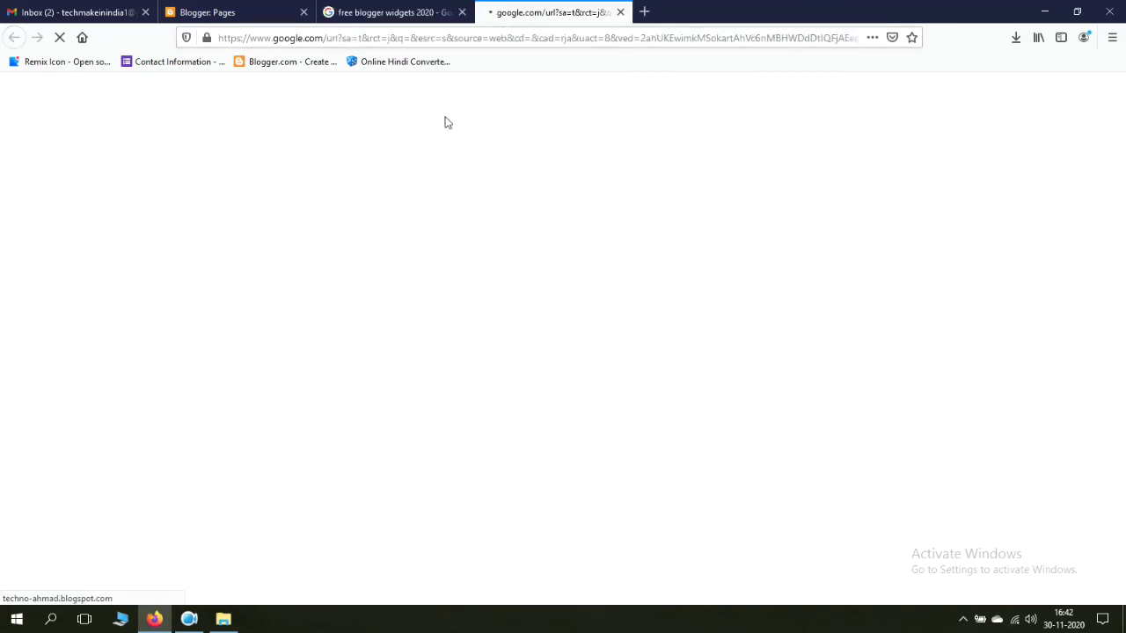
{"action": "scroll", "coordinate": [477, 352], "scroll_direction": "down", "scroll_amount": 9}
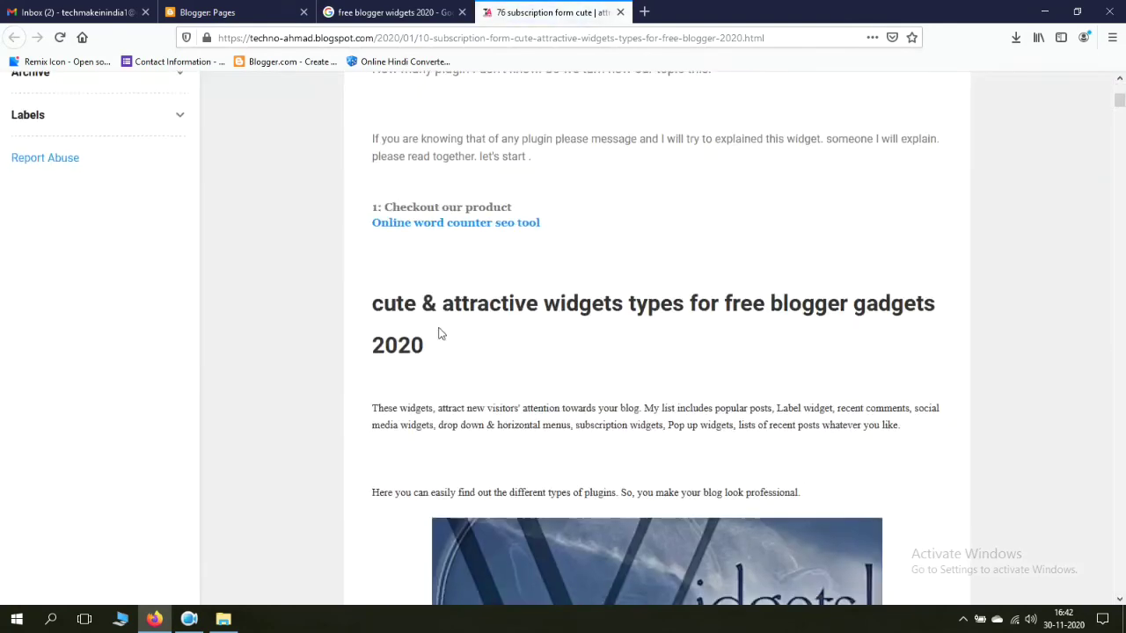
{"action": "scroll", "coordinate": [444, 319], "scroll_direction": "down", "scroll_amount": 10}
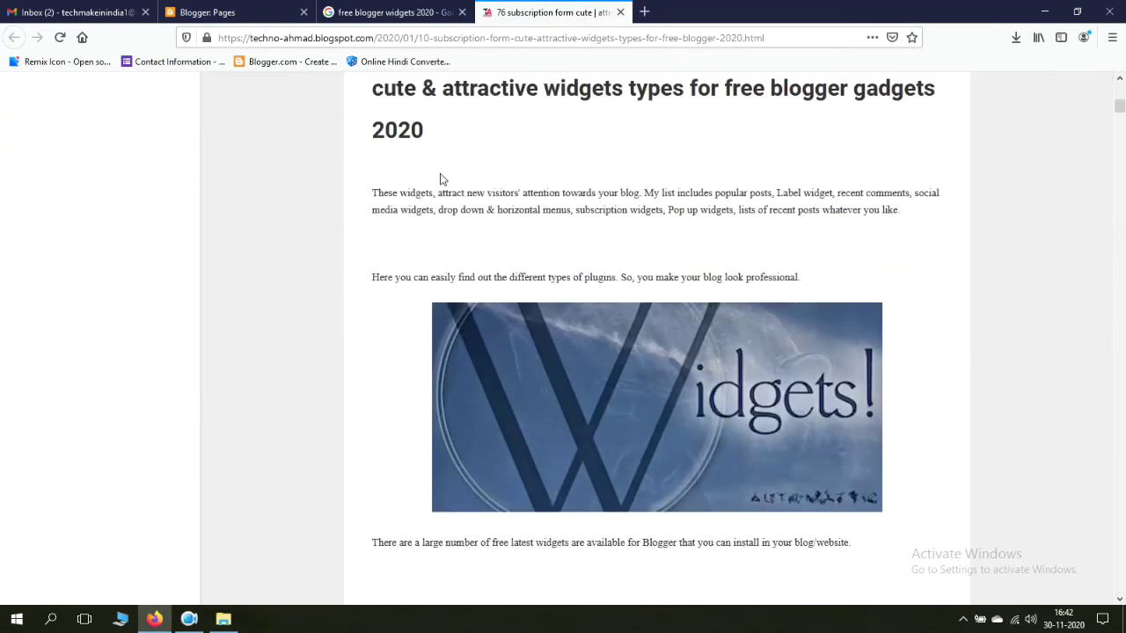
{"action": "scroll", "coordinate": [444, 233], "scroll_direction": "down", "scroll_amount": 5}
{"action": "scroll", "coordinate": [449, 264], "scroll_direction": "up", "scroll_amount": 4}
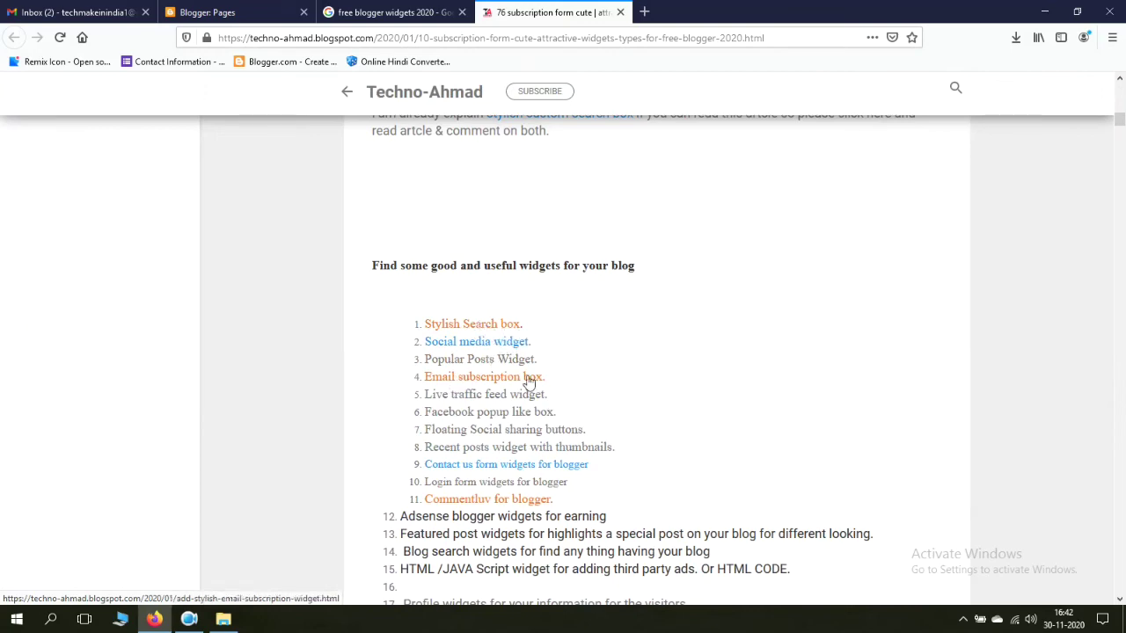
{"action": "scroll", "coordinate": [518, 370], "scroll_direction": "down", "scroll_amount": 3}
{"action": "scroll", "coordinate": [515, 319], "scroll_direction": "down", "scroll_amount": 5}
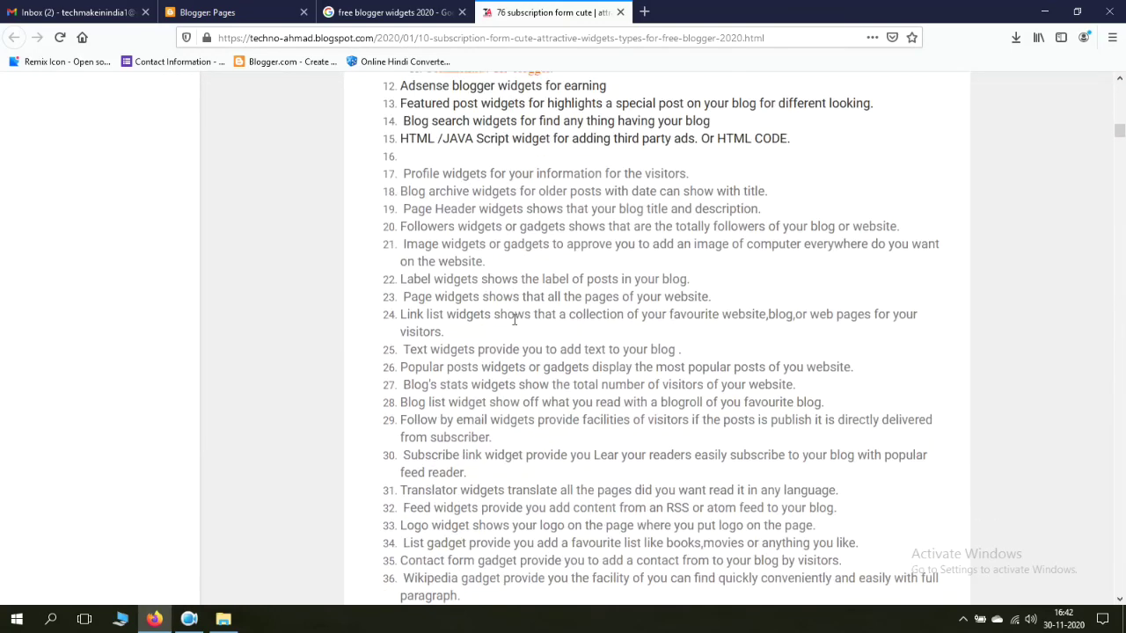
{"action": "scroll", "coordinate": [515, 319], "scroll_direction": "down", "scroll_amount": 10}
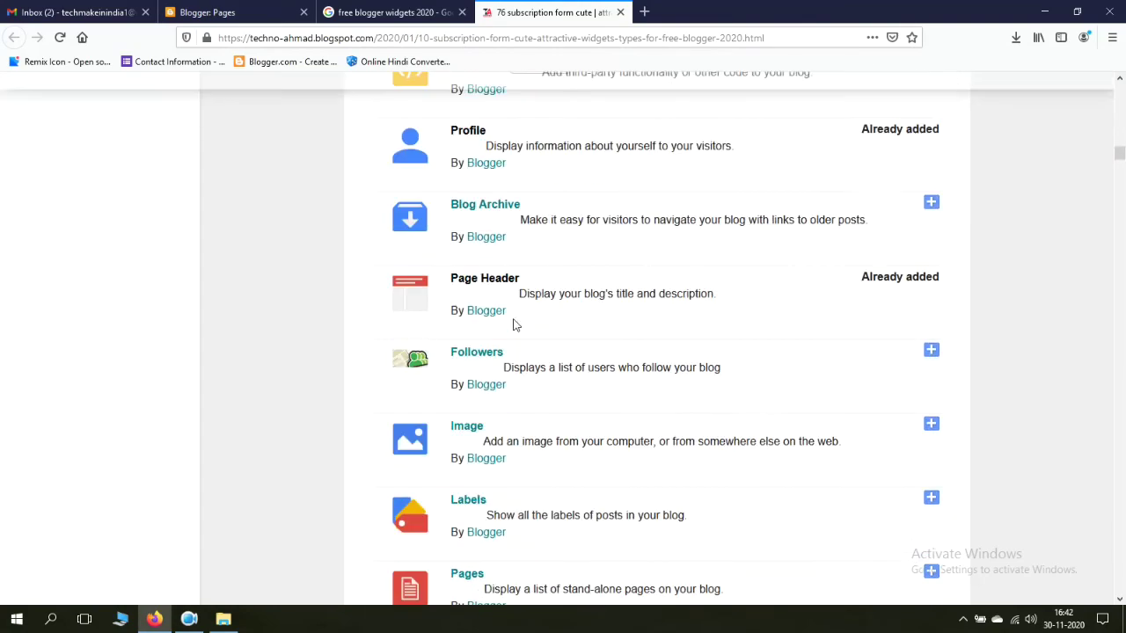
{"action": "scroll", "coordinate": [514, 326], "scroll_direction": "down", "scroll_amount": 10}
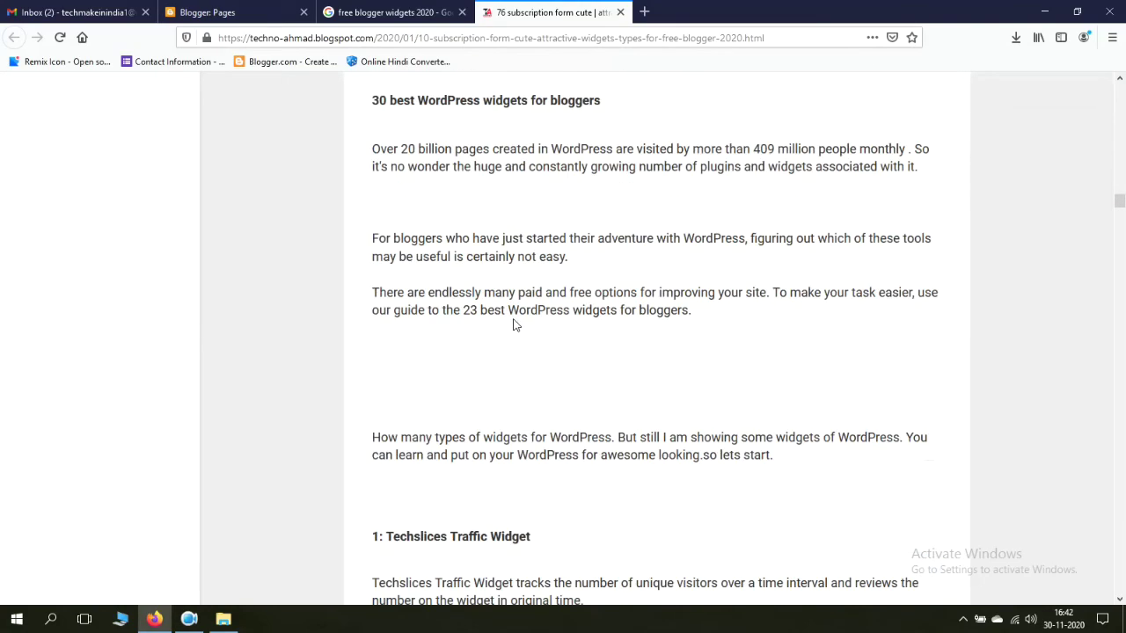
{"action": "scroll", "coordinate": [516, 325], "scroll_direction": "down", "scroll_amount": 4}
{"action": "scroll", "coordinate": [515, 321], "scroll_direction": "down", "scroll_amount": 15}
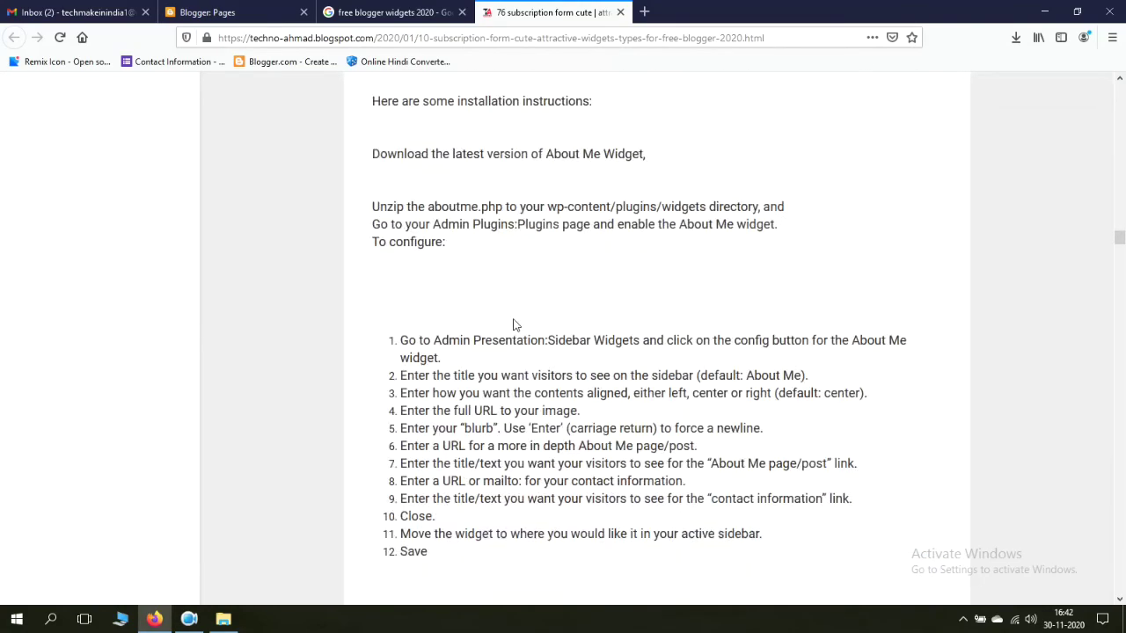
{"action": "scroll", "coordinate": [514, 324], "scroll_direction": "up", "scroll_amount": 1}
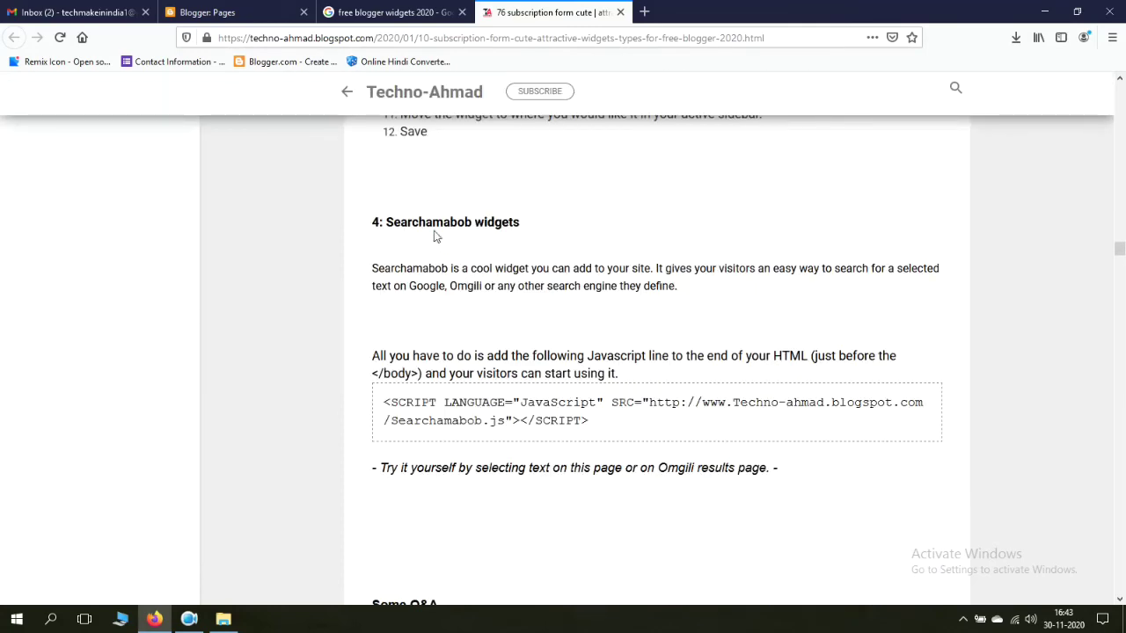
Step: Read the article's Searchamabob widget section, then close the techno-ahmad tab
{"action": "left_click_drag", "start_coordinate": [410, 223], "coordinate": [536, 227]}
{"action": "left_click", "coordinate": [659, 352]}
{"action": "left_click", "coordinate": [636, 452]}
{"action": "scroll", "coordinate": [533, 352], "scroll_direction": "down", "scroll_amount": 20}
{"action": "scroll", "coordinate": [535, 349], "scroll_direction": "down", "scroll_amount": 15}
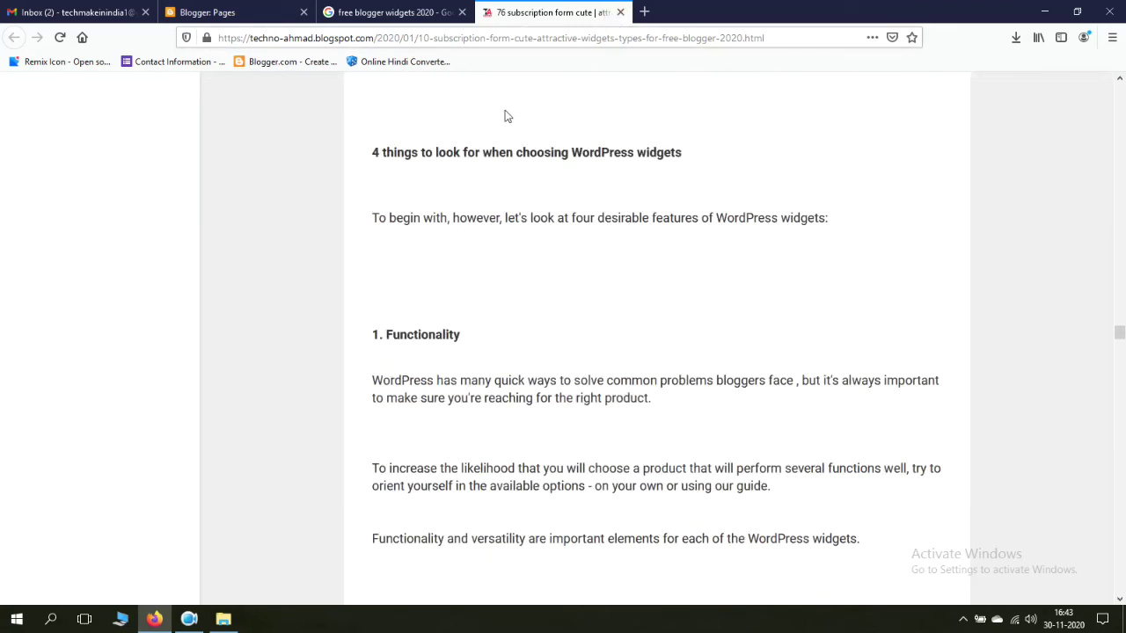
{"action": "left_click", "coordinate": [619, 12]}
Step: Open vintaytime's '17 Free Blogger Widgets' result in a new tab and view it
{"action": "scroll", "coordinate": [394, 260], "scroll_direction": "down", "scroll_amount": 3}
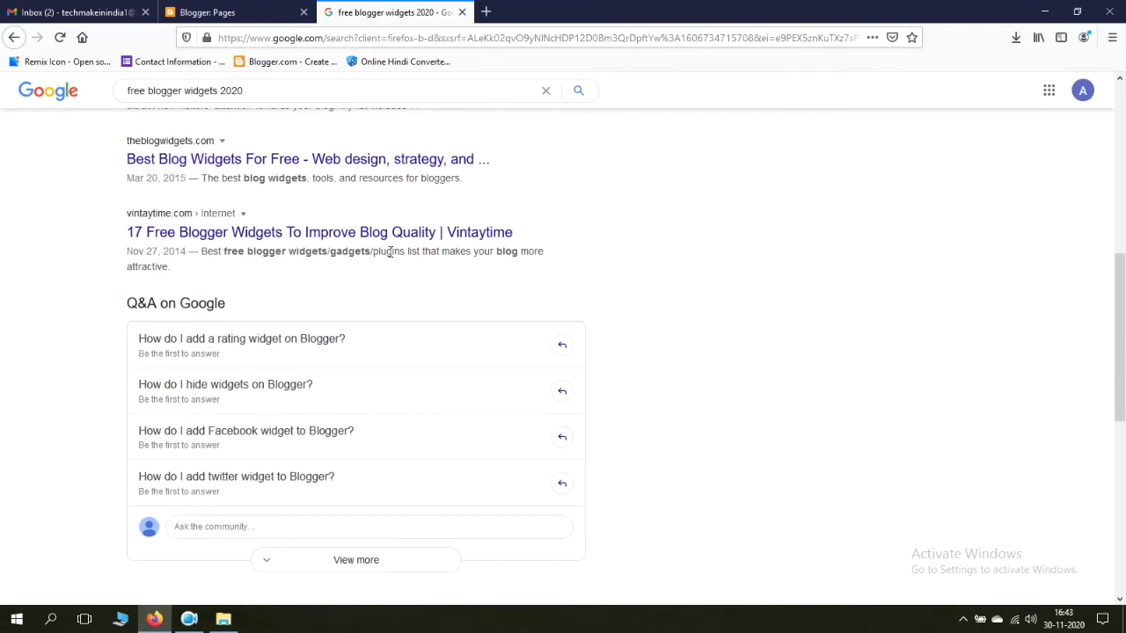
{"action": "right_click", "coordinate": [307, 232]}
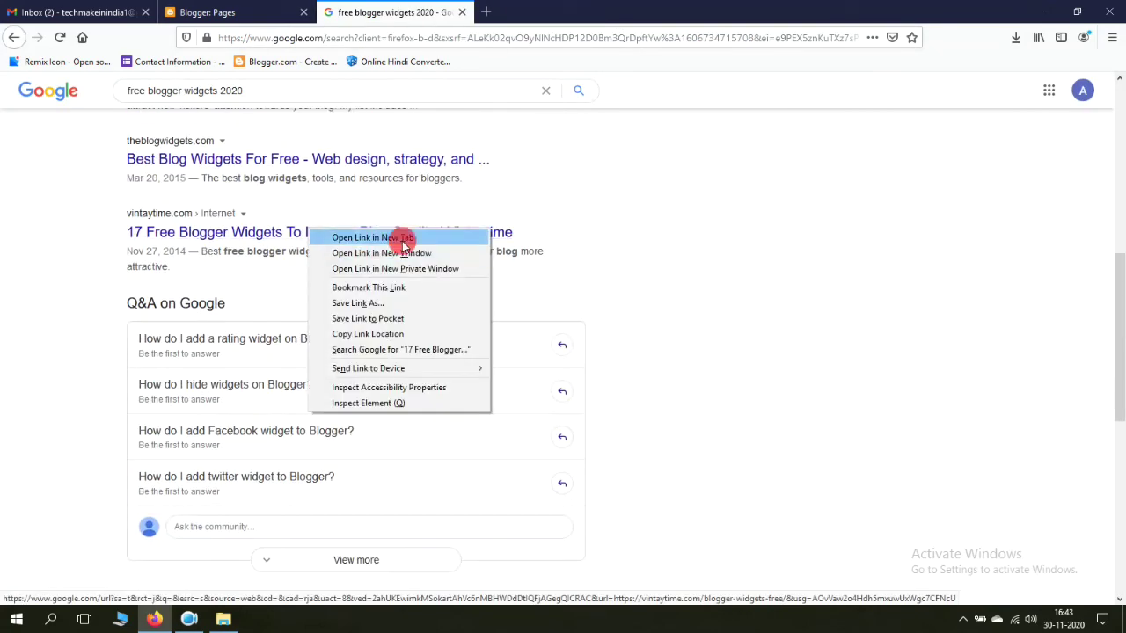
{"action": "left_click", "coordinate": [387, 238]}
{"action": "left_click", "coordinate": [561, 11]}
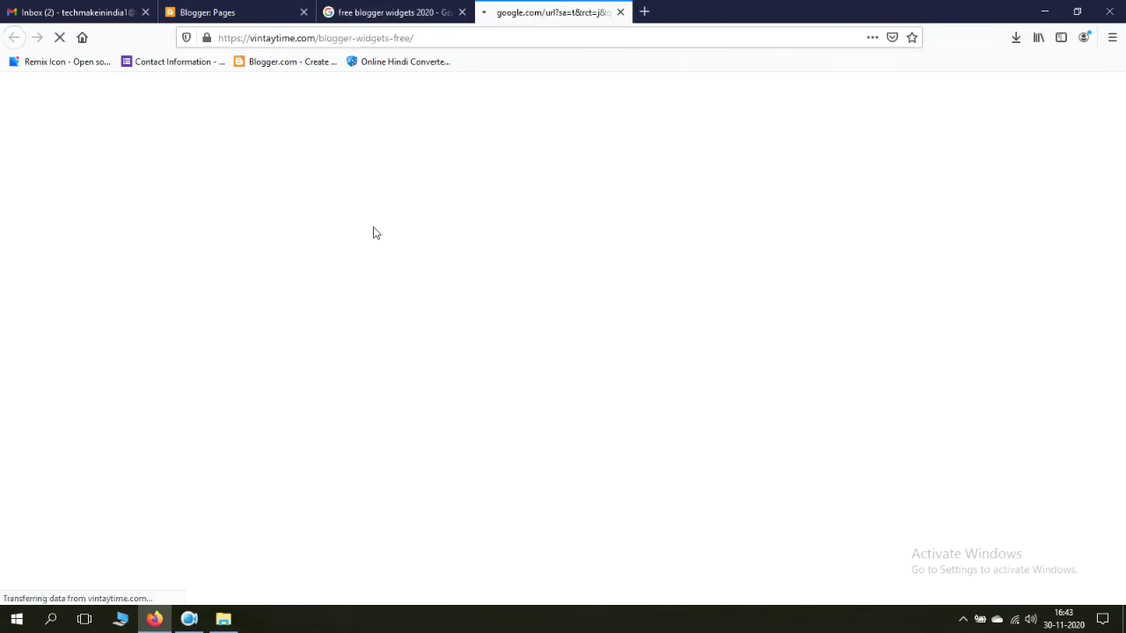
{"action": "scroll", "coordinate": [404, 228], "scroll_direction": "down", "scroll_amount": 5}
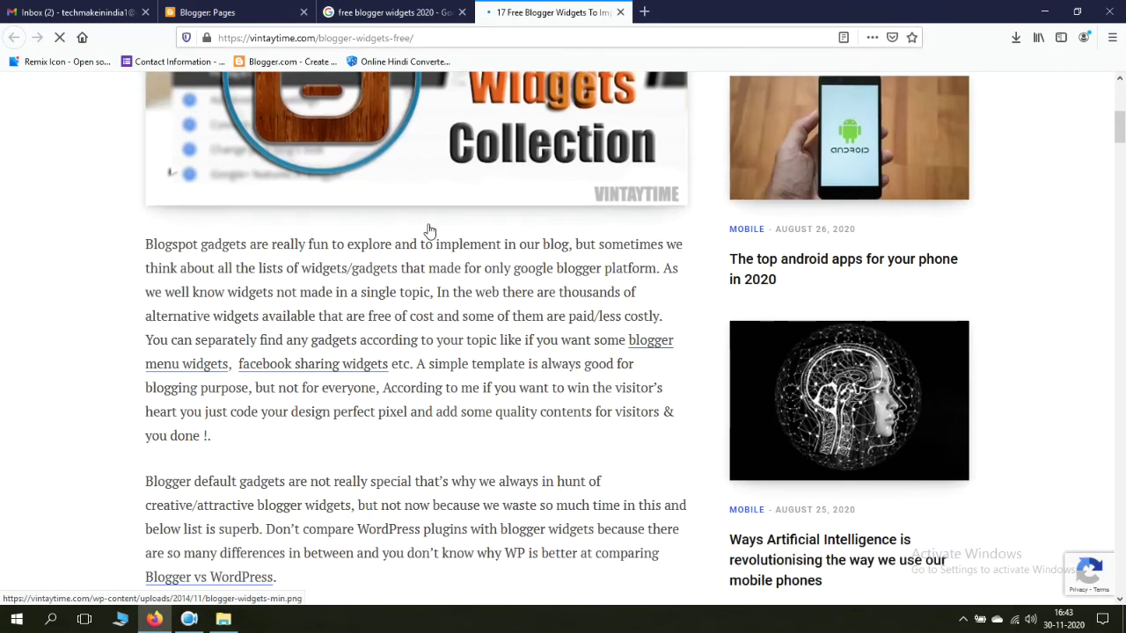
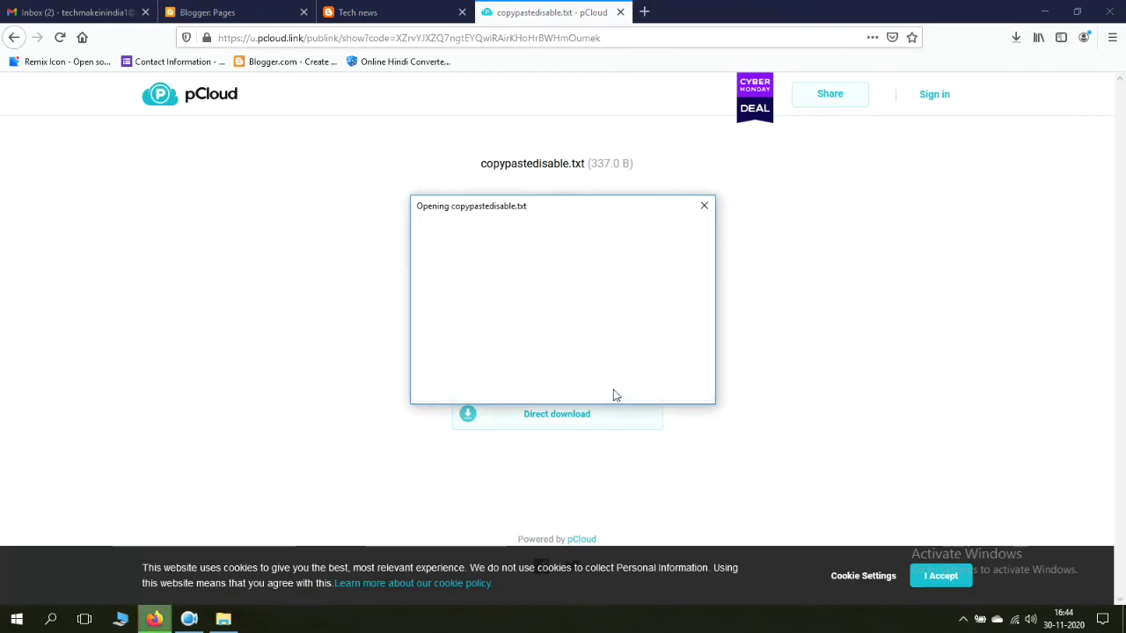
Step: Open the downloaded copypastedisable.txt from the Downloads folder in Notepad
{"action": "left_click", "coordinate": [620, 12]}
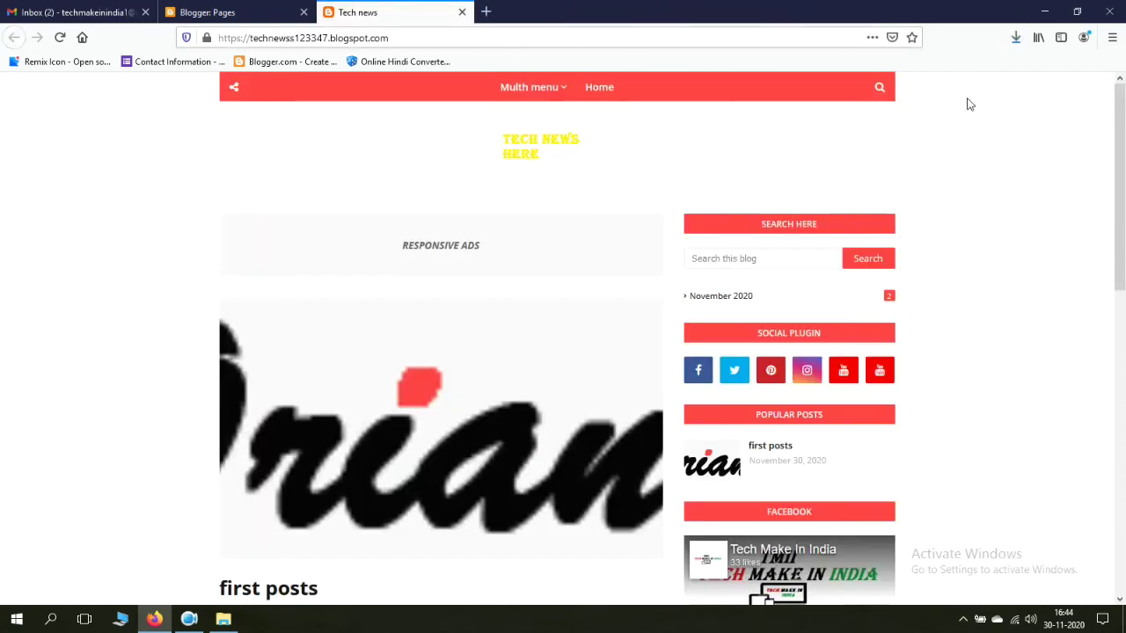
{"action": "left_click", "coordinate": [1018, 38]}
{"action": "left_click", "coordinate": [1008, 75]}
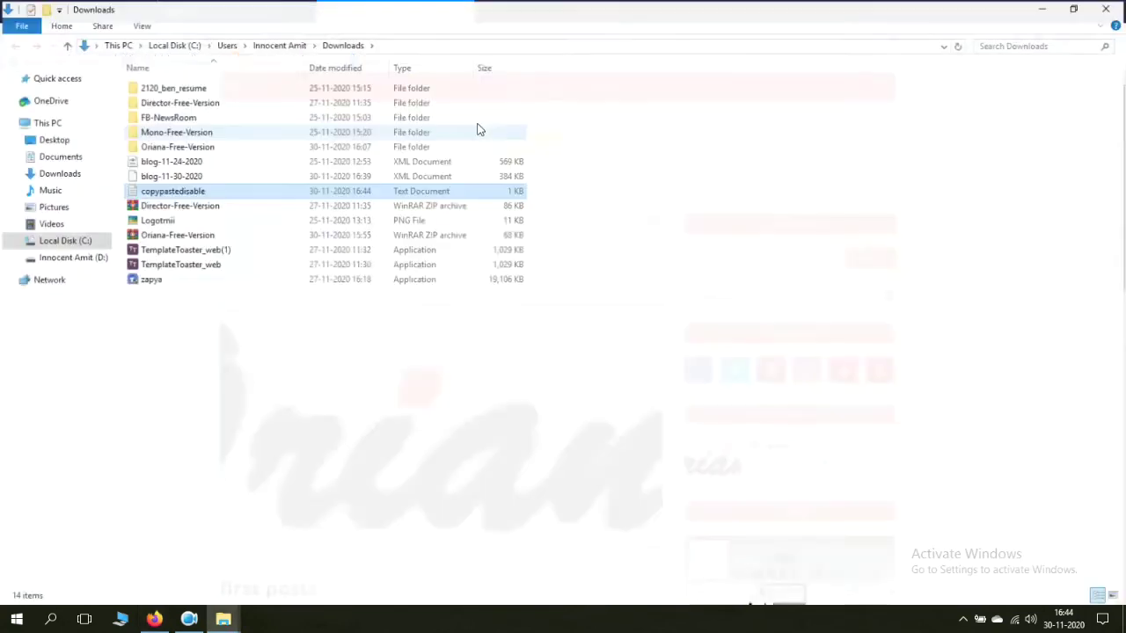
{"action": "left_click", "coordinate": [161, 190]}
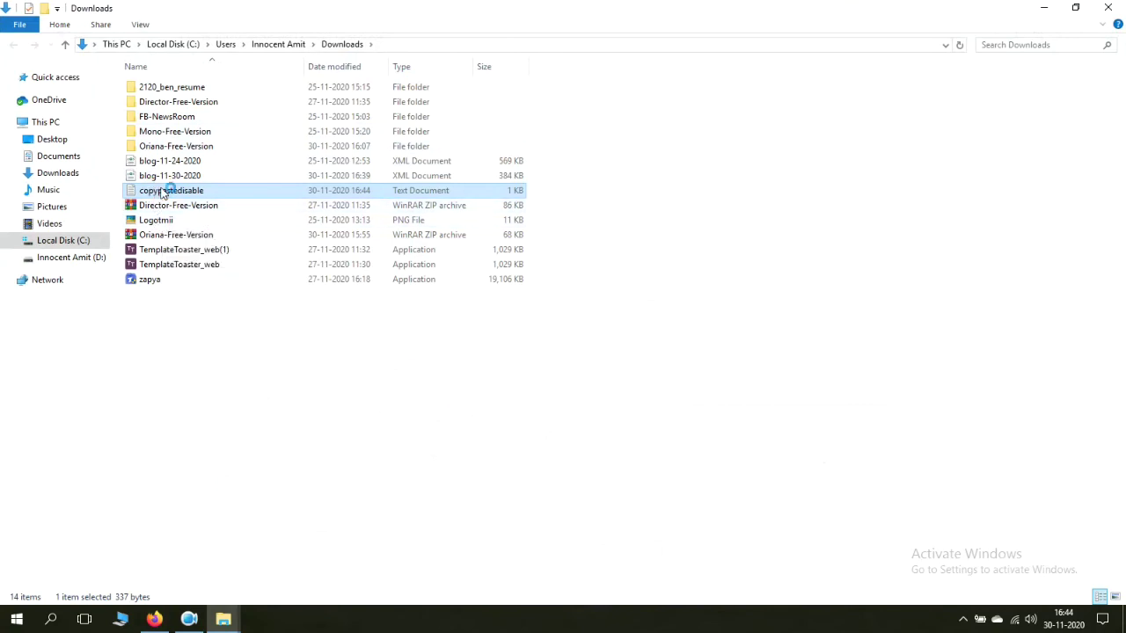
{"action": "double_click", "coordinate": [163, 192]}
Step: Copy the entire copy-paste blocking script, close Notepad and return to the browser
{"action": "right_click", "coordinate": [95, 77]}
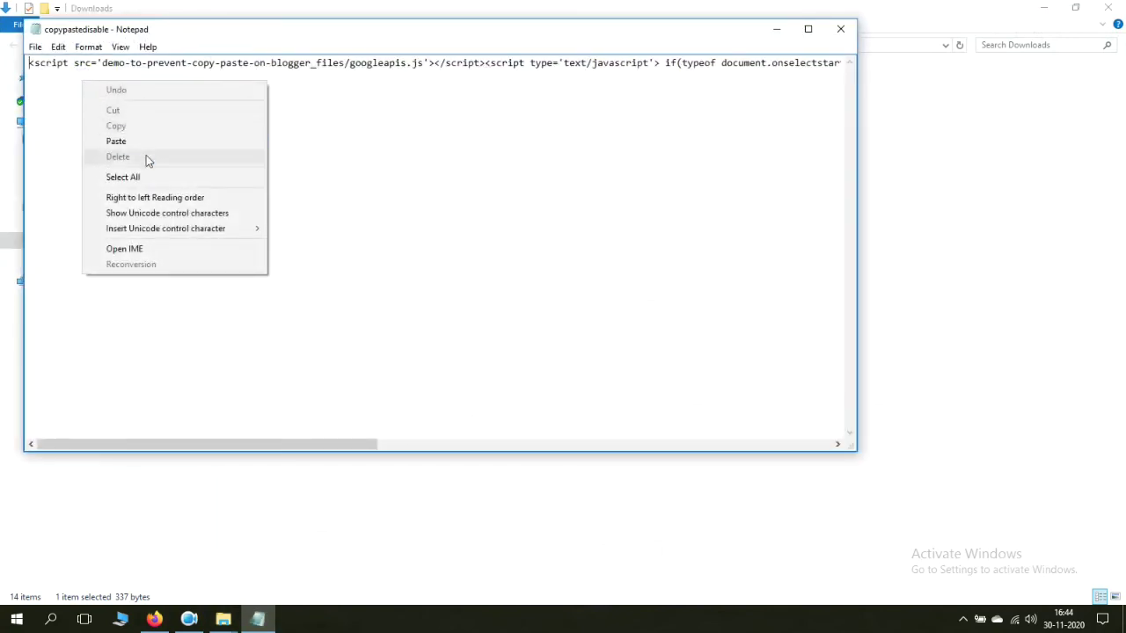
{"action": "left_click", "coordinate": [148, 176]}
{"action": "right_click", "coordinate": [156, 119]}
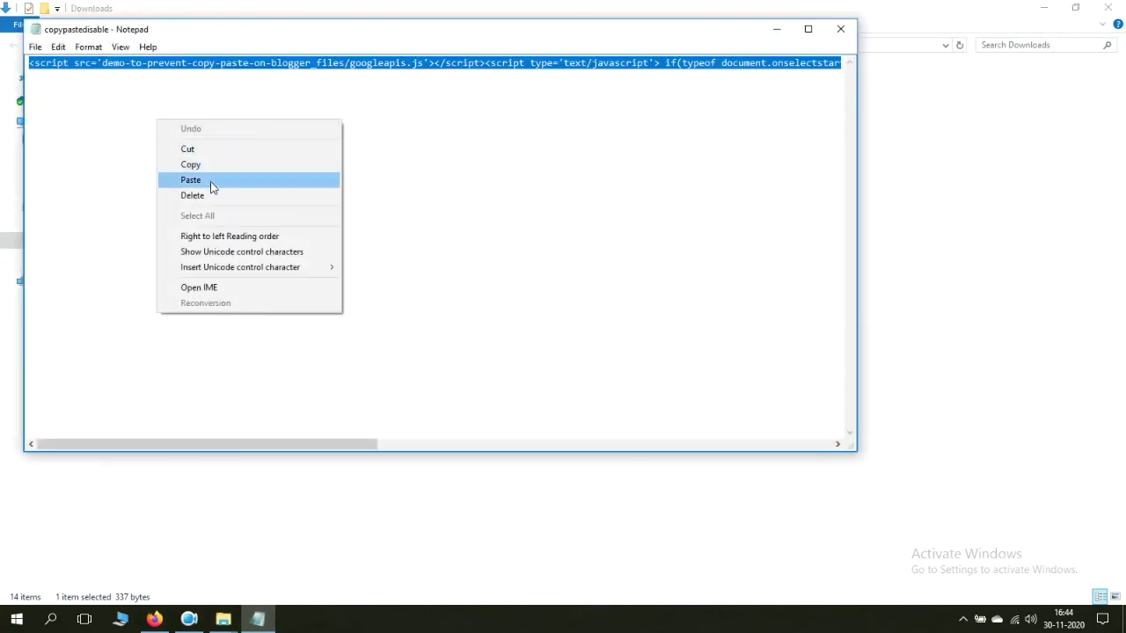
{"action": "left_click", "coordinate": [209, 166]}
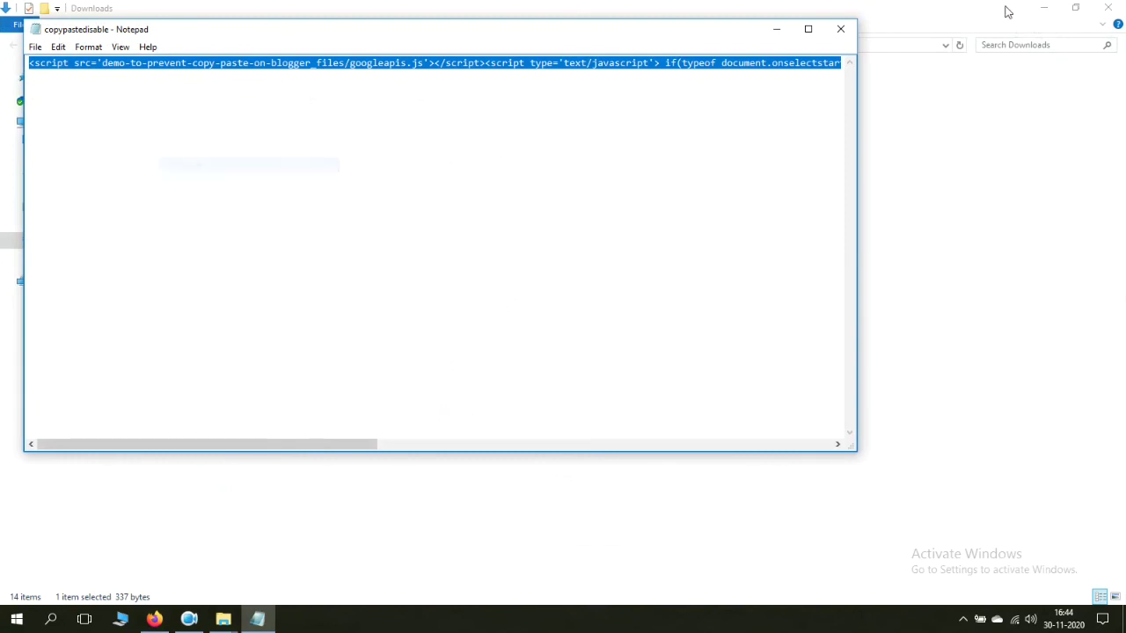
{"action": "left_click", "coordinate": [842, 31]}
{"action": "left_click", "coordinate": [154, 619]}
Step: Go to the blog's Layout and add a gadget to Sidebar Right (A)
{"action": "left_click", "coordinate": [221, 12]}
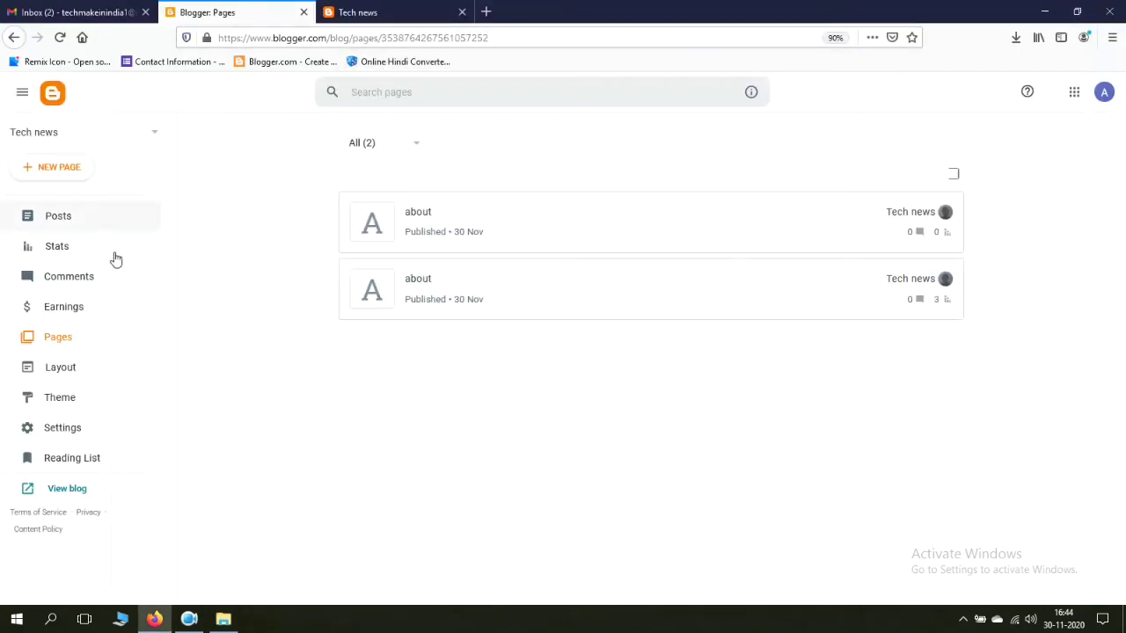
{"action": "left_click", "coordinate": [65, 366]}
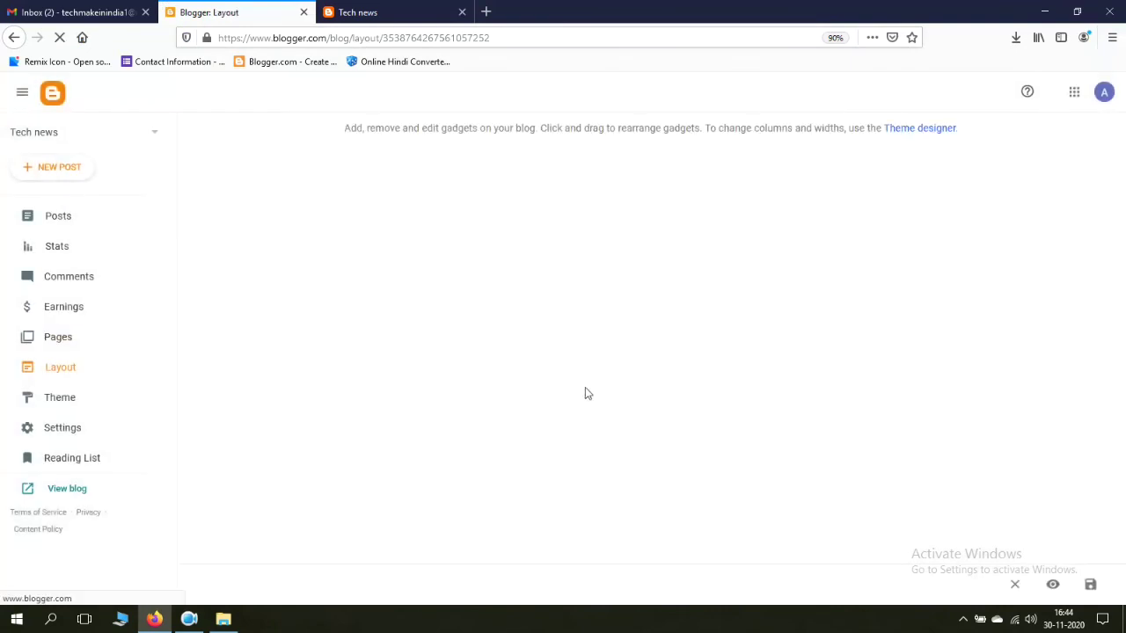
{"action": "scroll", "coordinate": [626, 412], "scroll_direction": "down", "scroll_amount": 4}
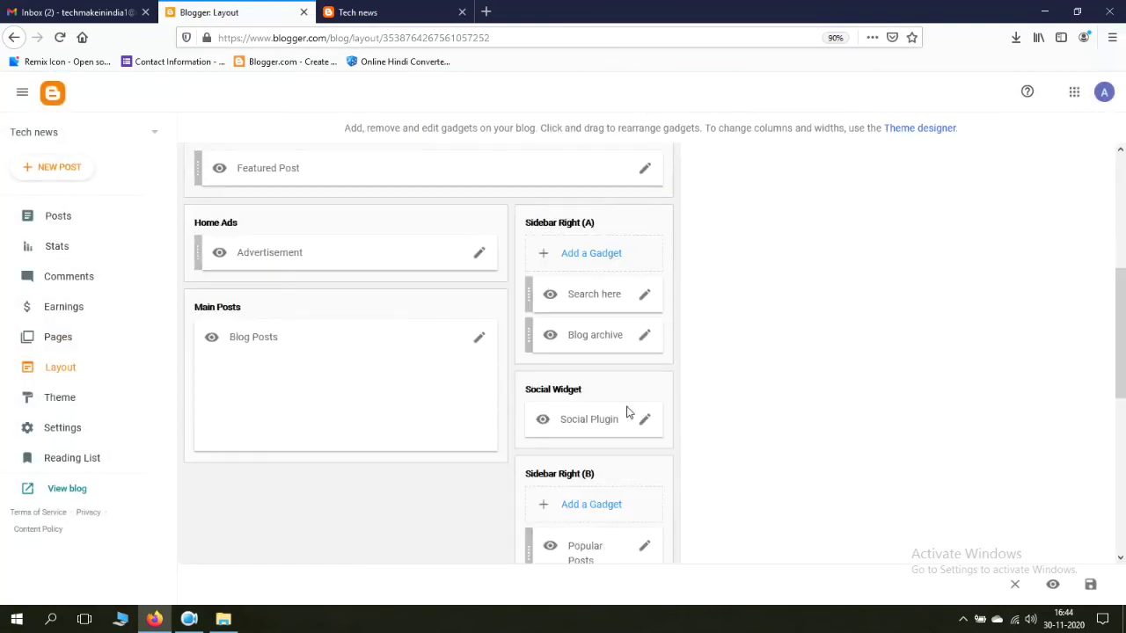
{"action": "left_click", "coordinate": [597, 260]}
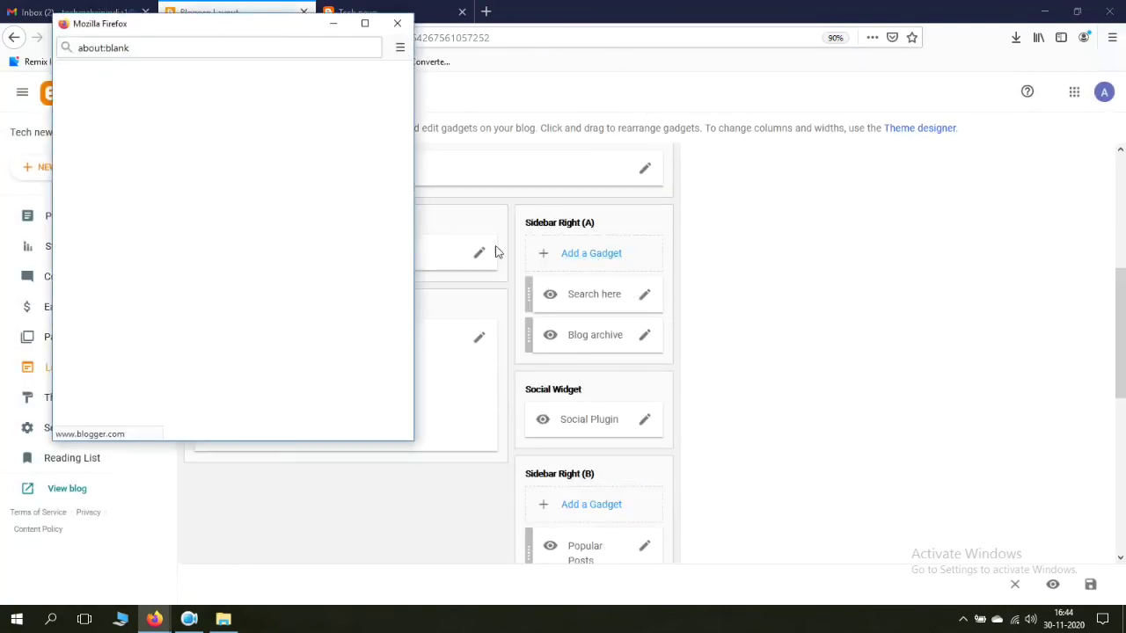
{"action": "scroll", "coordinate": [253, 220], "scroll_direction": "down", "scroll_amount": 3}
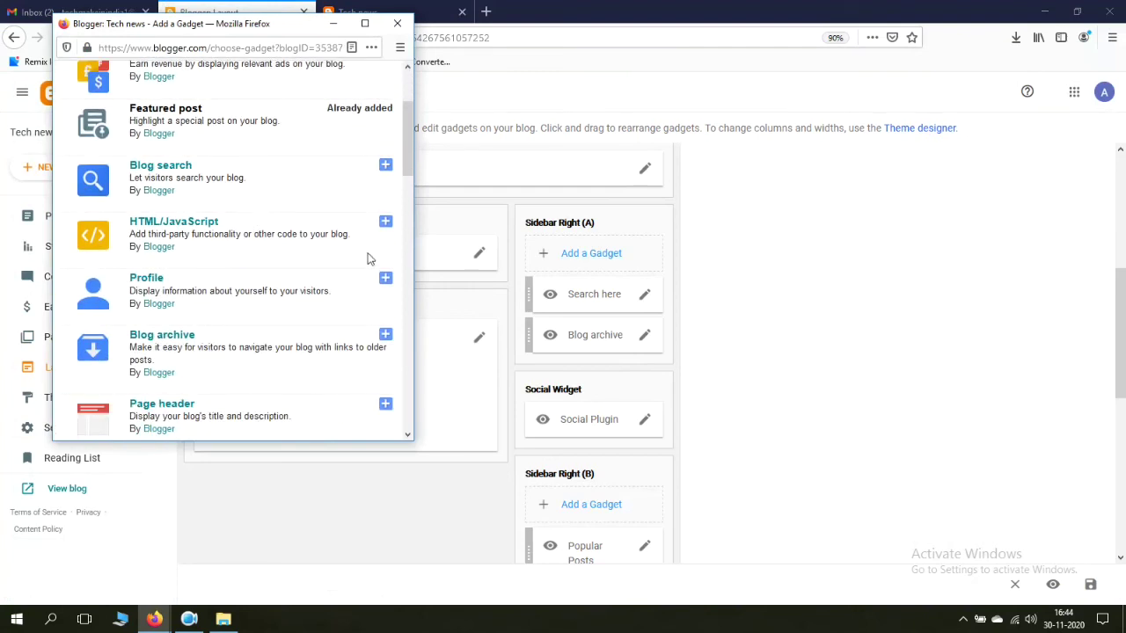
Step: Create an HTML/JavaScript gadget containing the pasted copy-paste blocking script and save it
{"action": "left_click", "coordinate": [134, 222]}
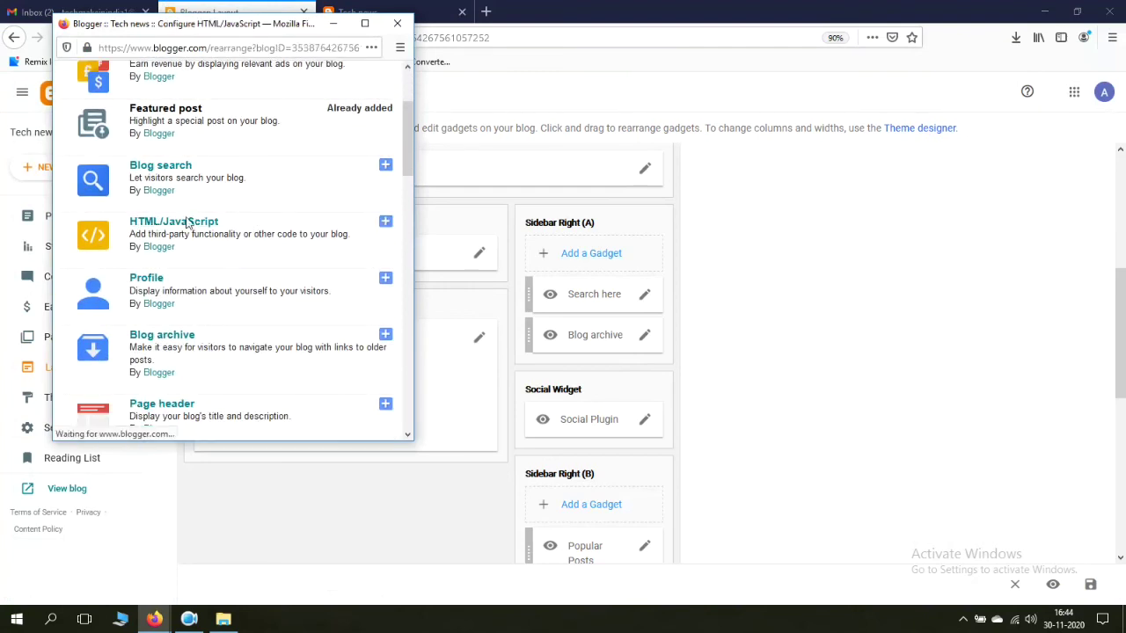
{"action": "right_click", "coordinate": [159, 275]}
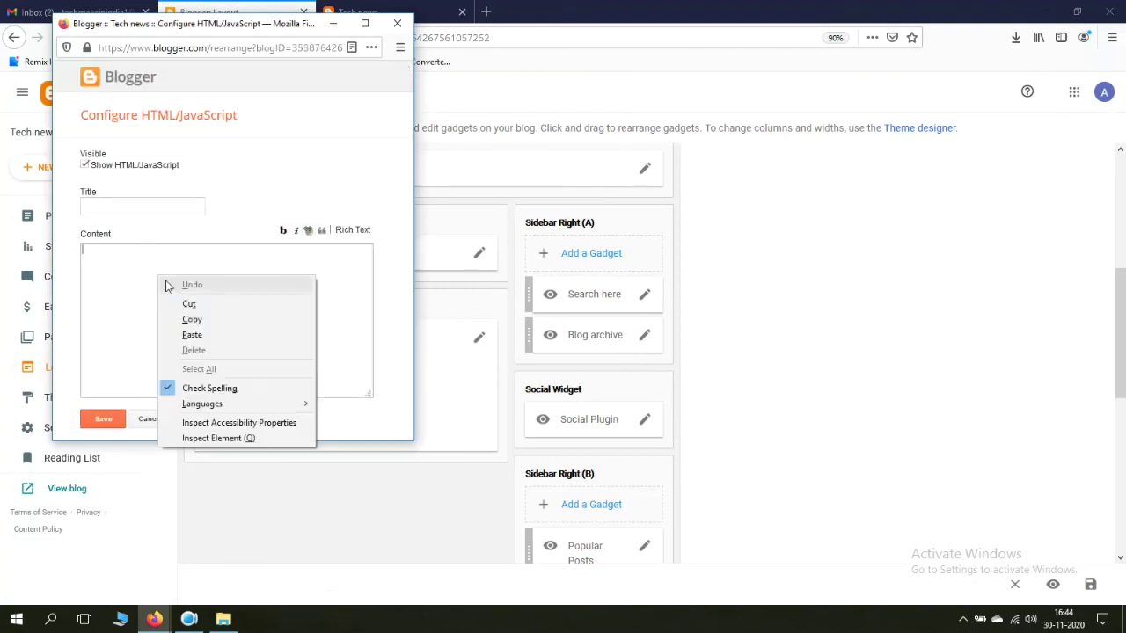
{"action": "left_click", "coordinate": [192, 335]}
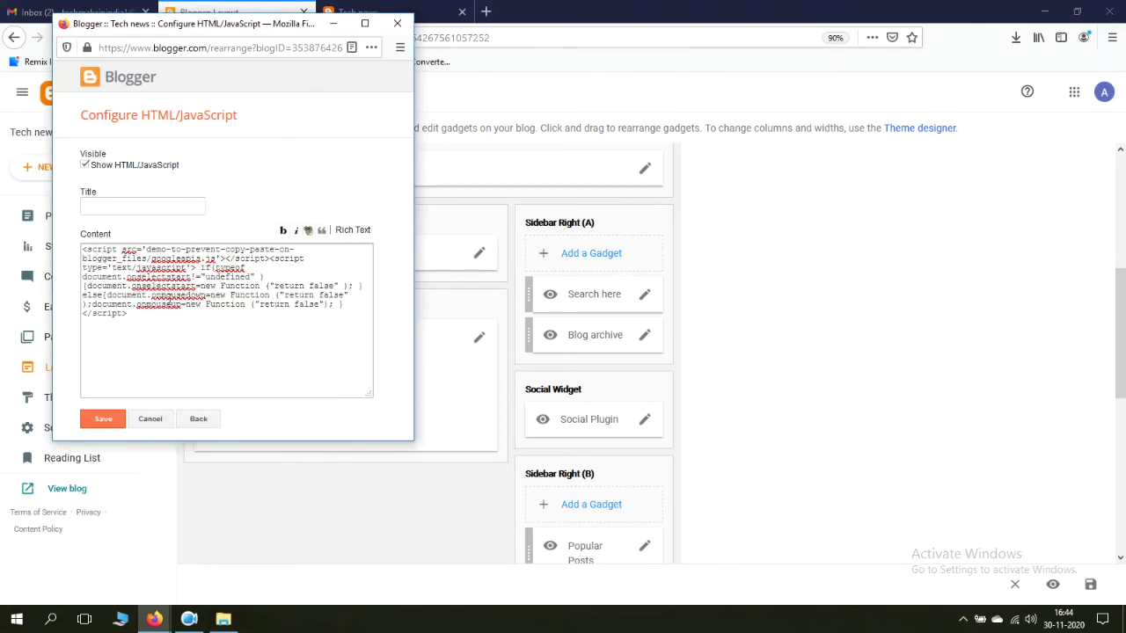
{"action": "left_click", "coordinate": [104, 420]}
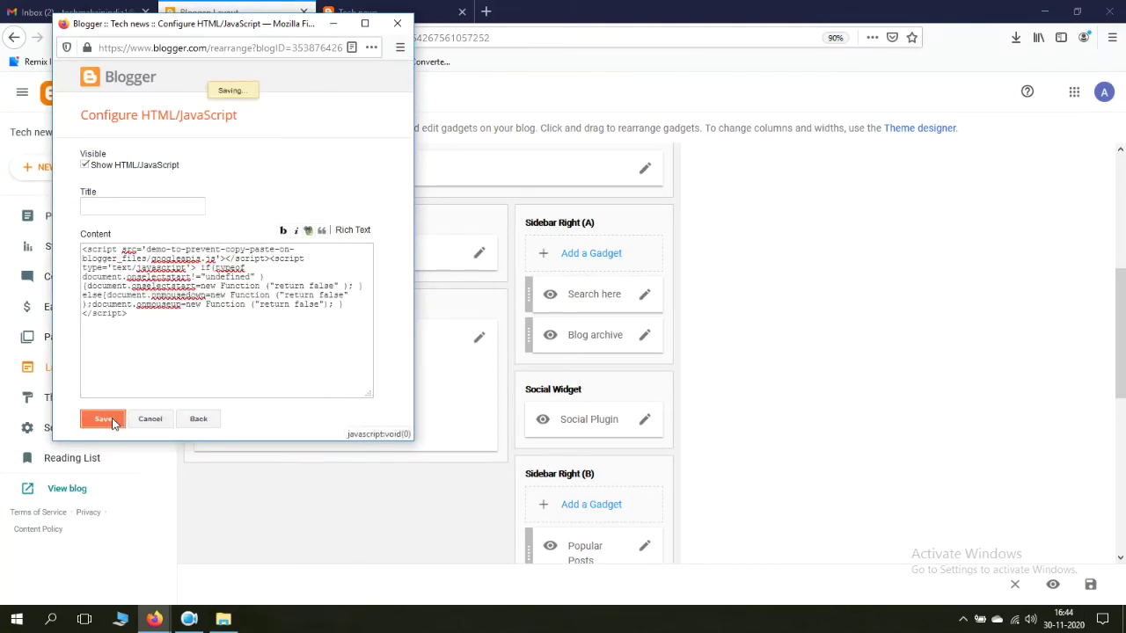
{"action": "left_click", "coordinate": [435, 11]}
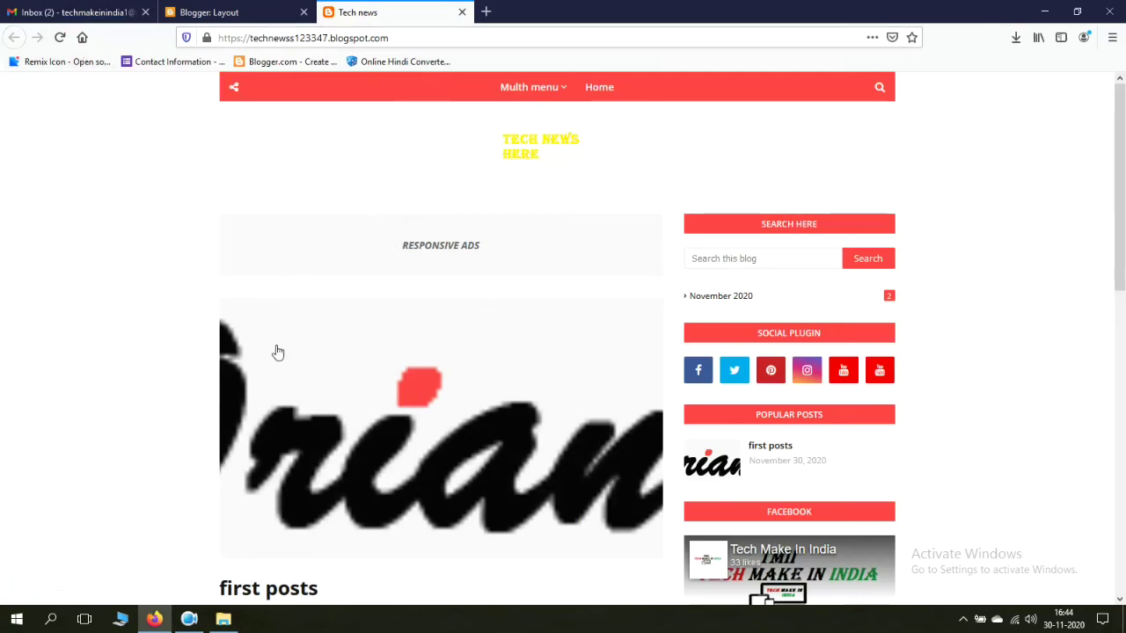
Step: Test text selection and right-clicking on the live Tech news post, reloading it once
{"action": "scroll", "coordinate": [278, 353], "scroll_direction": "down", "scroll_amount": 3}
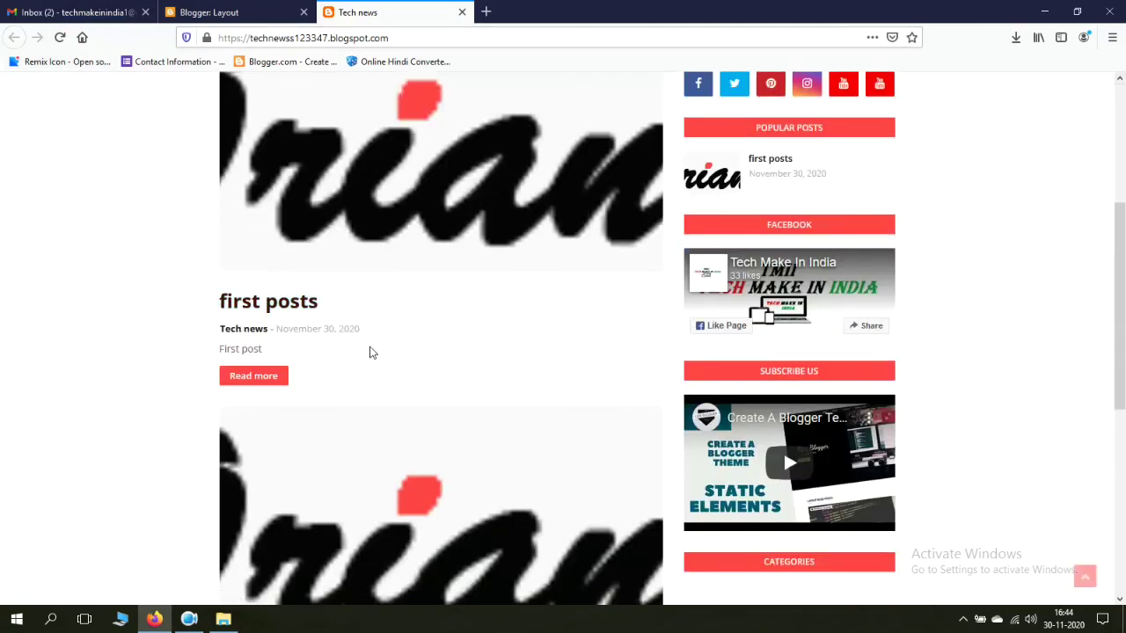
{"action": "scroll", "coordinate": [369, 352], "scroll_direction": "down", "scroll_amount": 2}
{"action": "scroll", "coordinate": [358, 353], "scroll_direction": "down", "scroll_amount": 2}
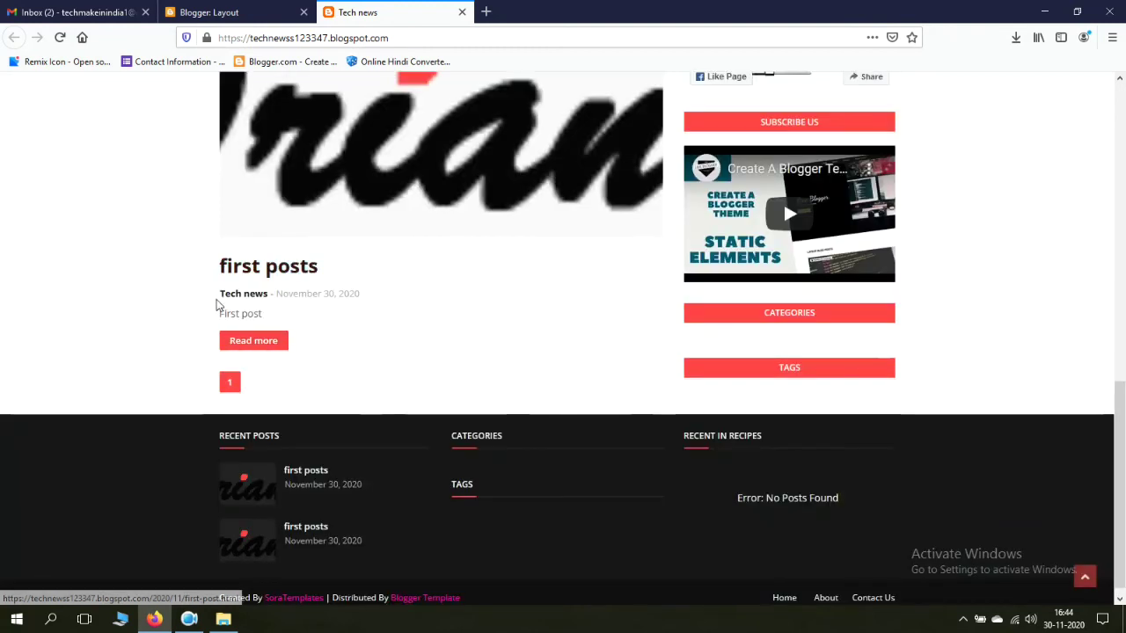
{"action": "left_click_drag", "start_coordinate": [221, 322], "coordinate": [276, 316]}
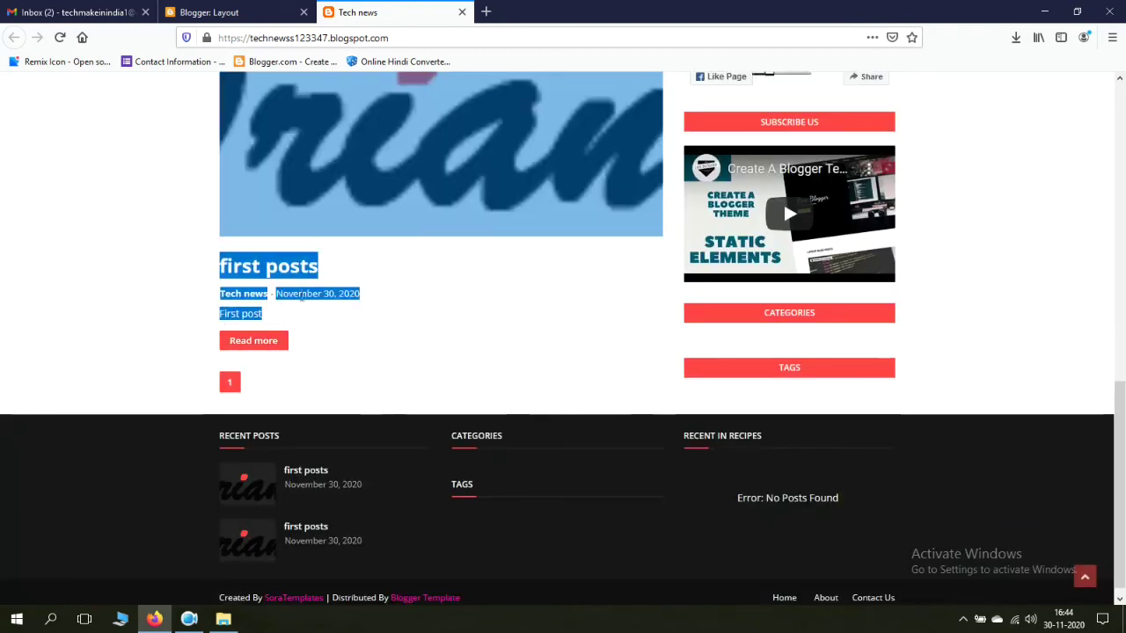
{"action": "right_click", "coordinate": [301, 297]}
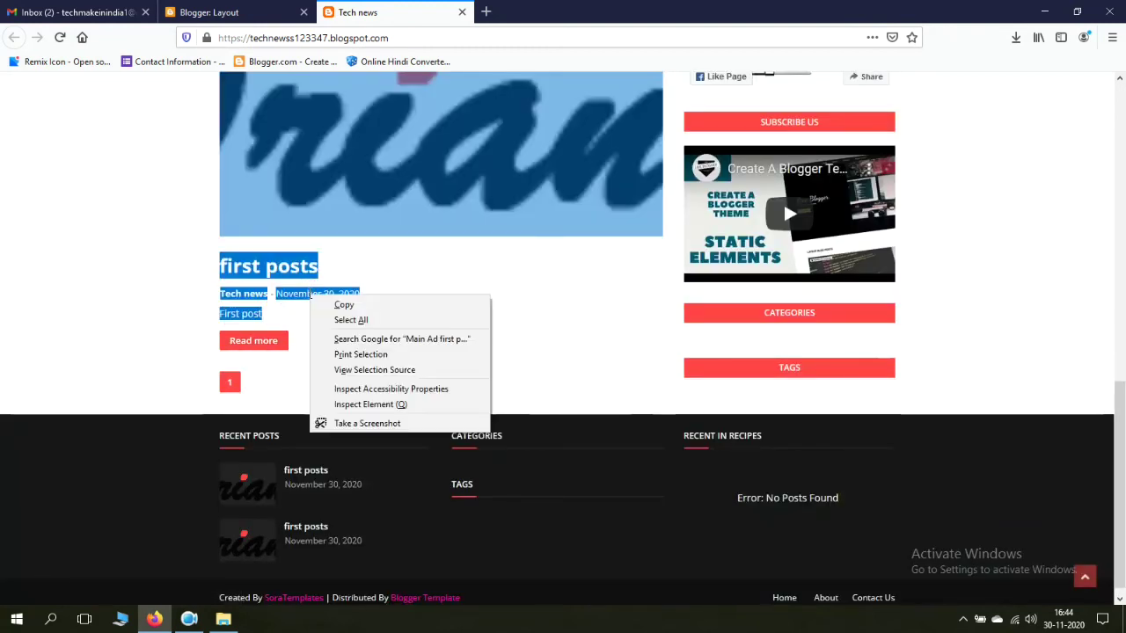
{"action": "left_click", "coordinate": [478, 294]}
{"action": "left_click", "coordinate": [59, 37]}
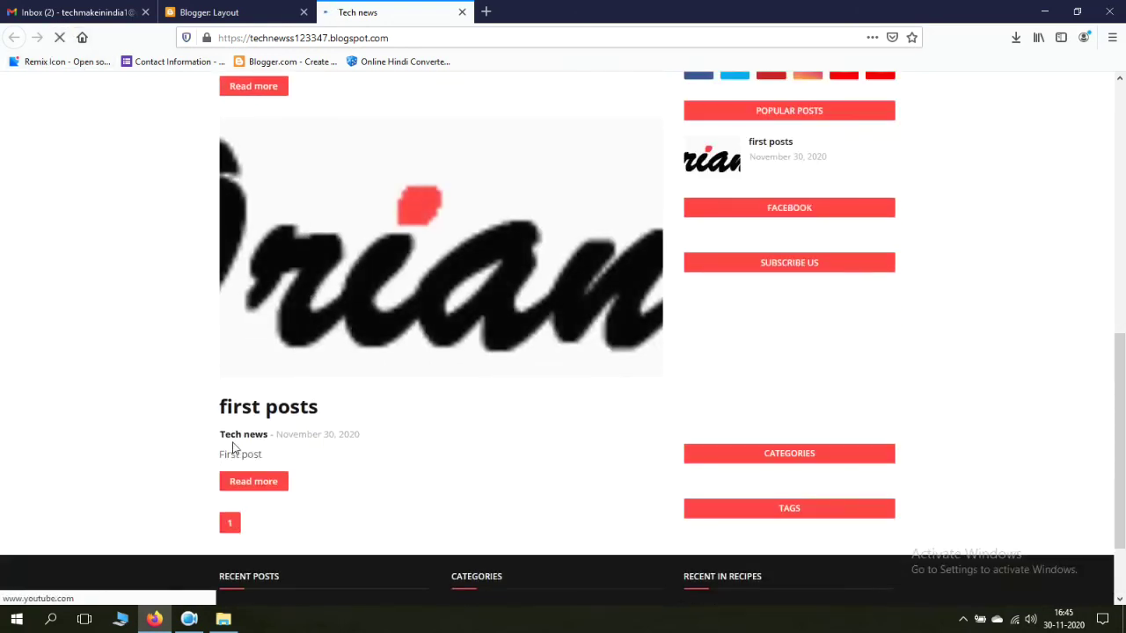
{"action": "left_click", "coordinate": [249, 455]}
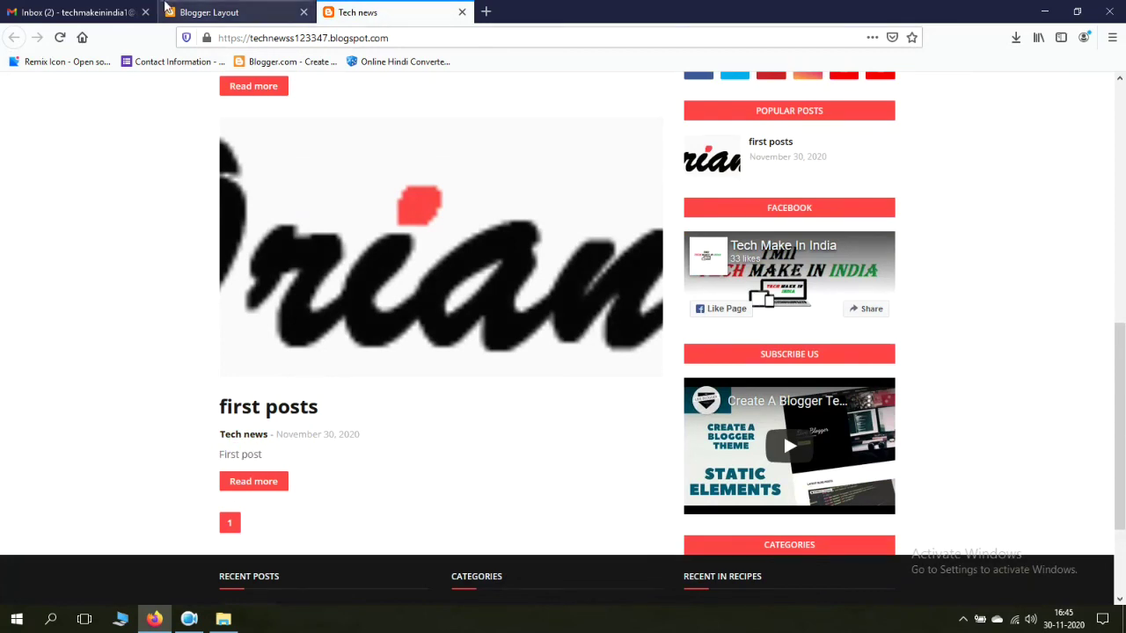
Step: Remove the HTML/JavaScript gadget from the Layout and confirm the deletion
{"action": "left_click", "coordinate": [230, 10]}
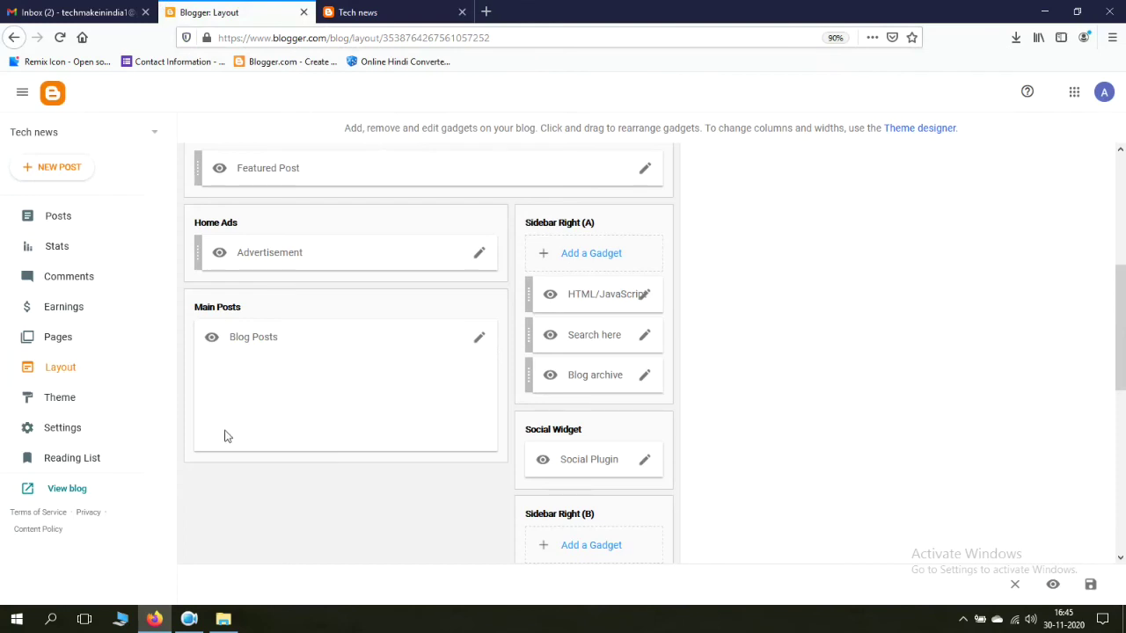
{"action": "left_click", "coordinate": [643, 298]}
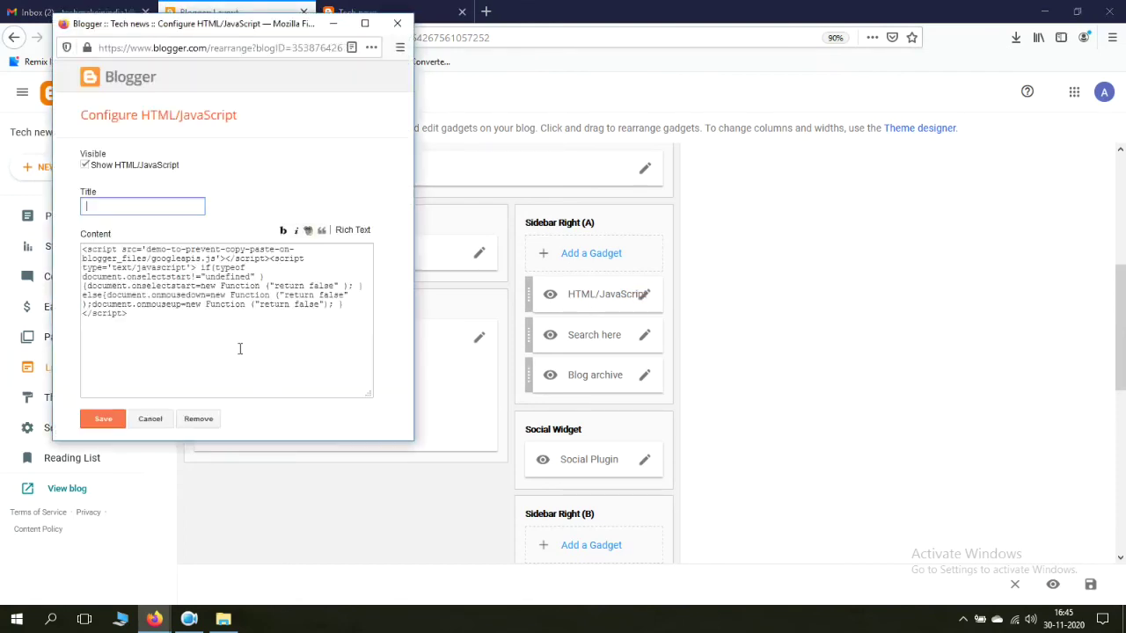
{"action": "left_click", "coordinate": [199, 418]}
{"action": "left_click", "coordinate": [233, 232]}
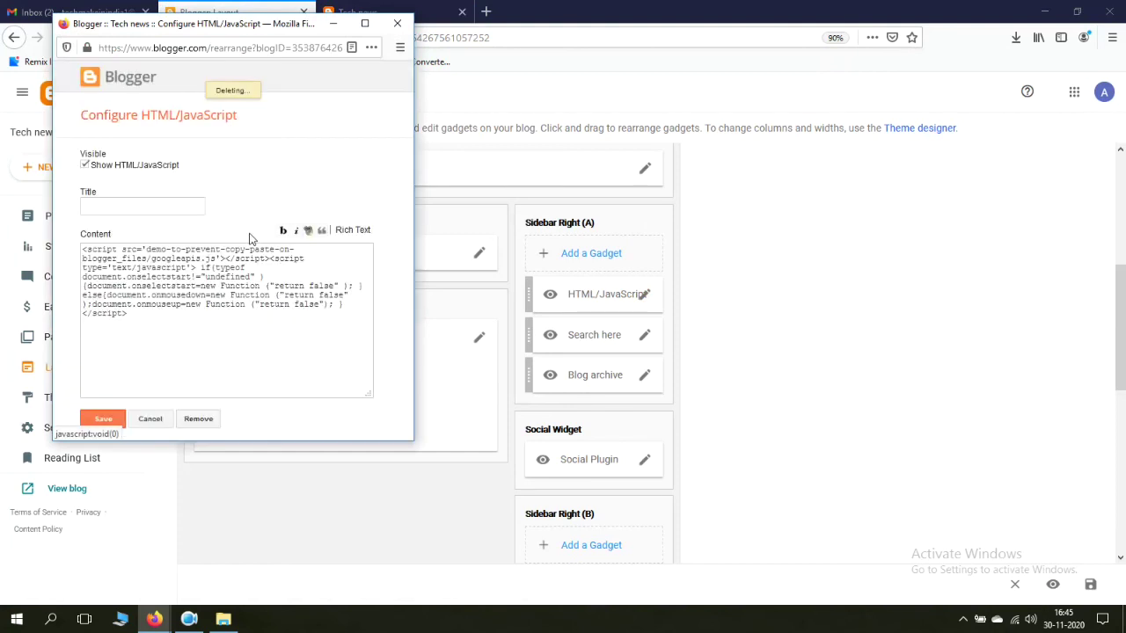
Step: Reload the live Tech news blog and confirm the First post text can be selected again
{"action": "left_click", "coordinate": [377, 12]}
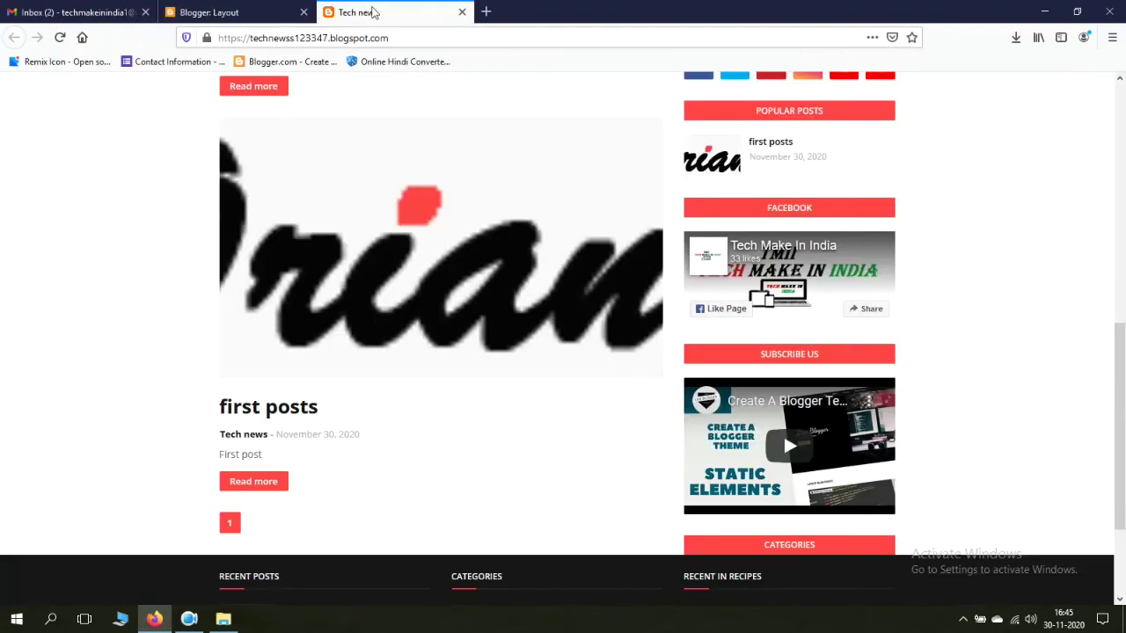
{"action": "left_click", "coordinate": [60, 36]}
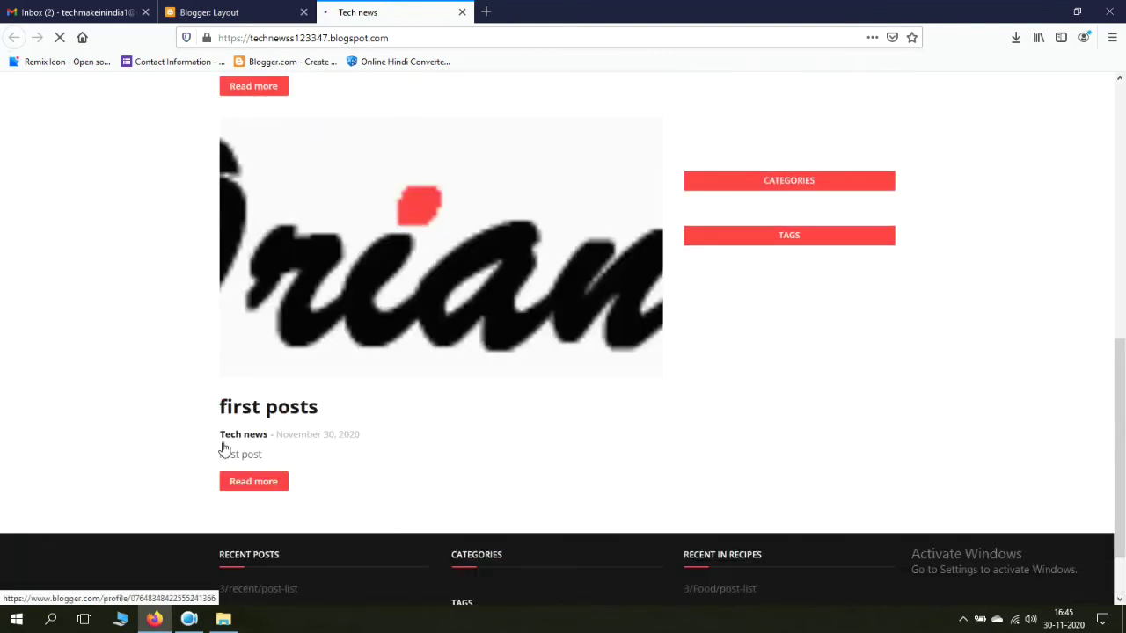
{"action": "left_click_drag", "start_coordinate": [230, 455], "coordinate": [255, 455]}
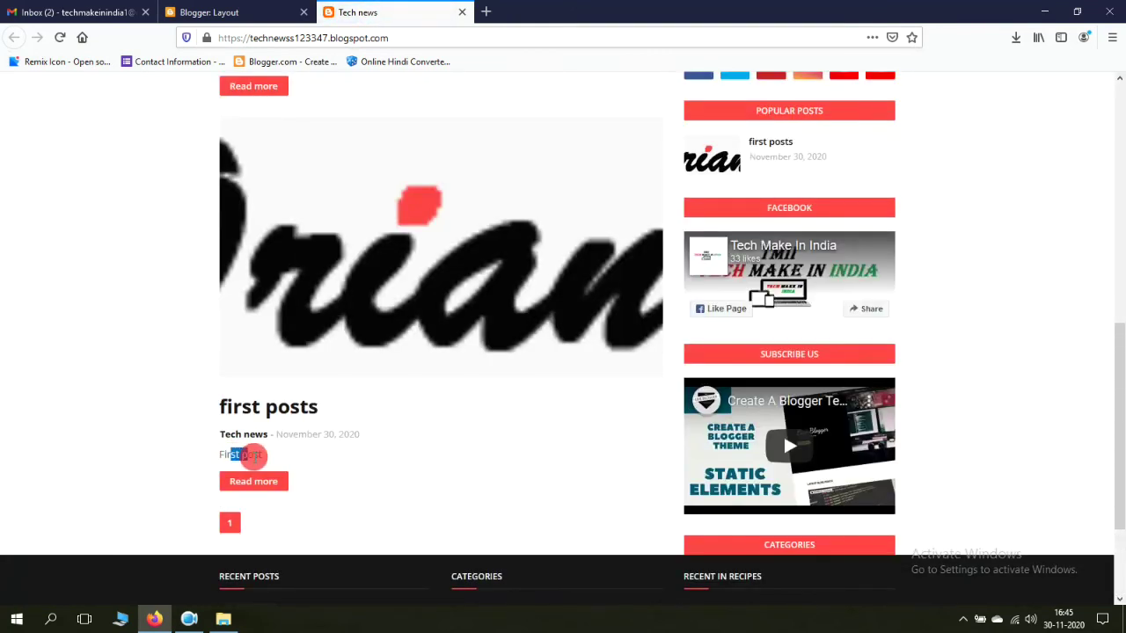
{"action": "left_click", "coordinate": [360, 454]}
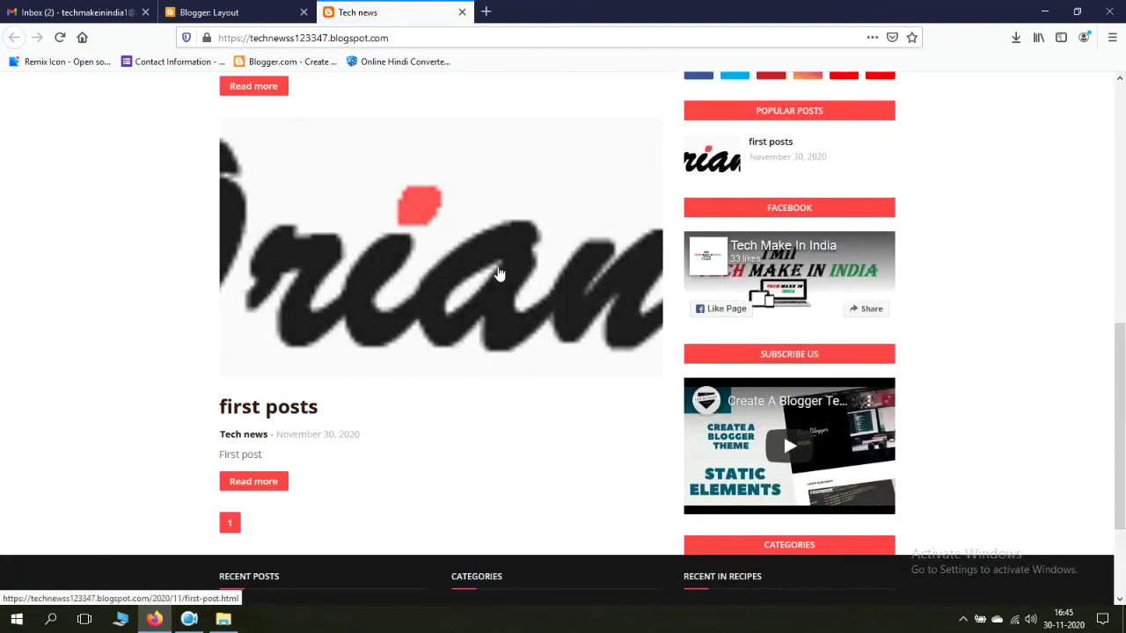
Step: In a new tab, load the My Links page from the 'tech' address suggestion
{"action": "left_click", "coordinate": [487, 13]}
{"action": "type", "text": "tech"}
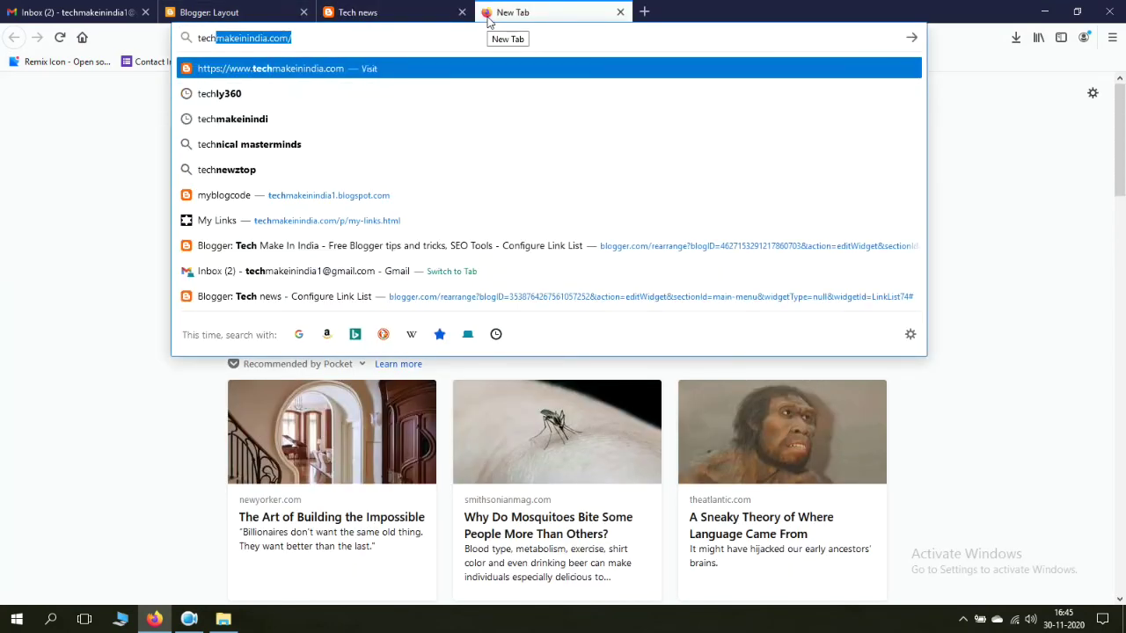
{"action": "key", "text": "Down"}
{"action": "key", "text": "Down"}
{"action": "key", "text": "Down"}
{"action": "key", "text": "Down"}
{"action": "key", "text": "Down"}
{"action": "key", "text": "Down"}
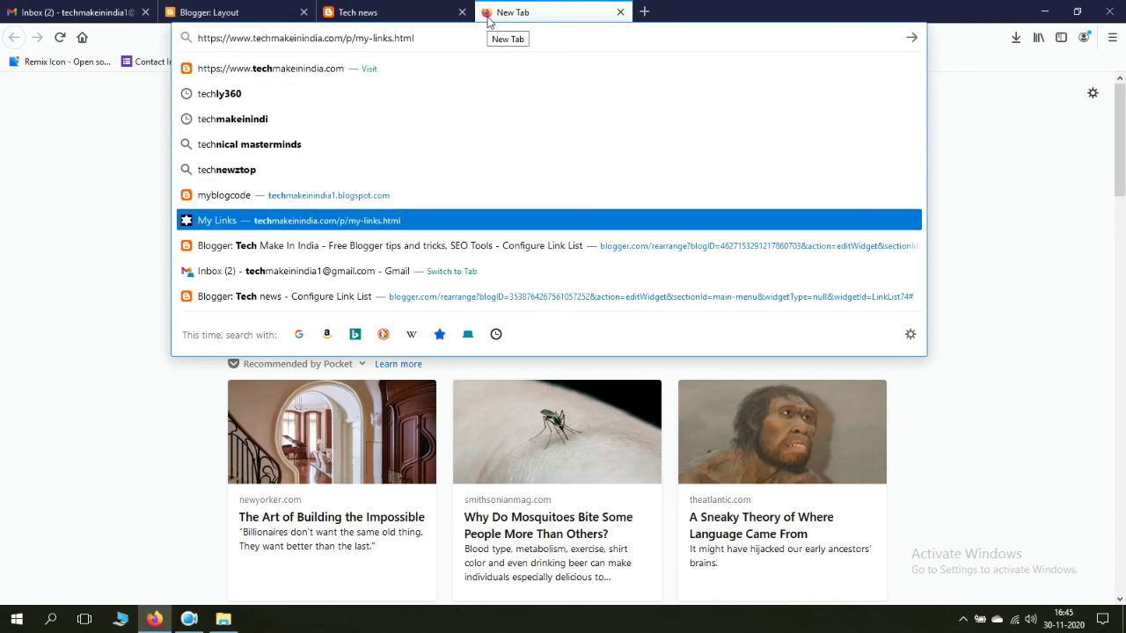
{"action": "key", "text": "Return"}
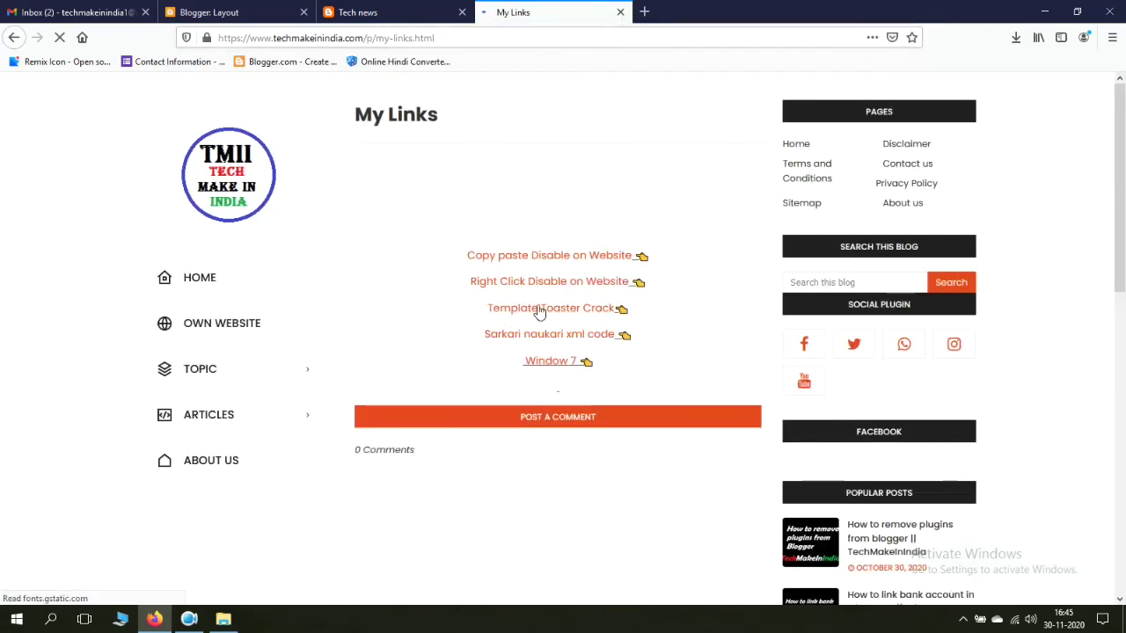
Step: Open 'Right Click Disable on Website' in a new tab, close My Links, and direct-download right click disable.txt
{"action": "right_click", "coordinate": [541, 285]}
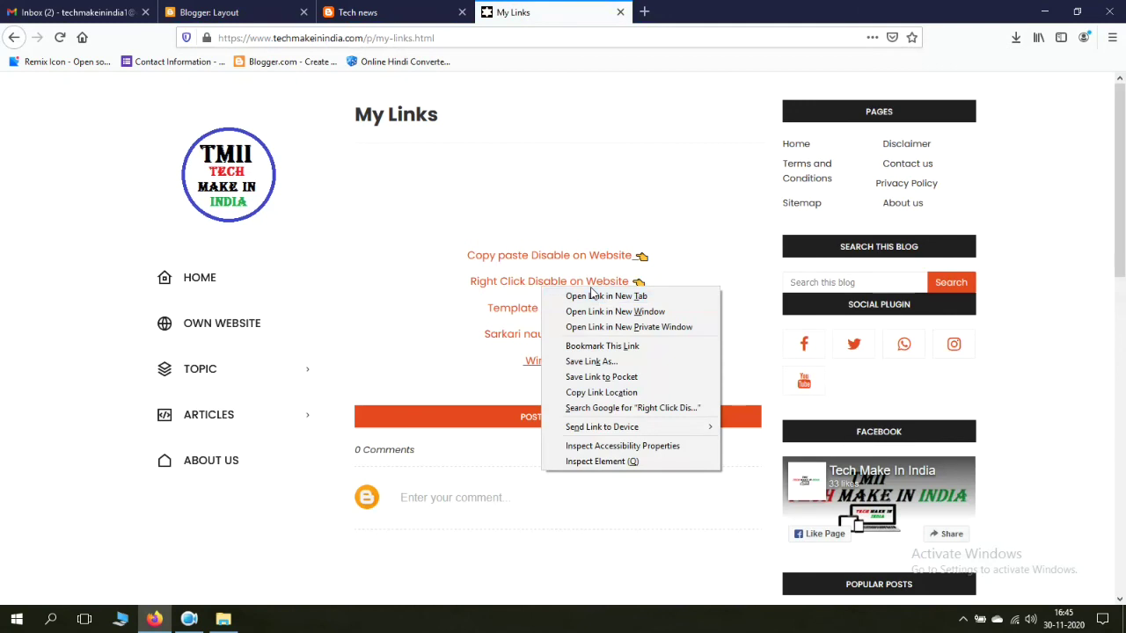
{"action": "left_click", "coordinate": [593, 295]}
{"action": "left_click", "coordinate": [621, 13]}
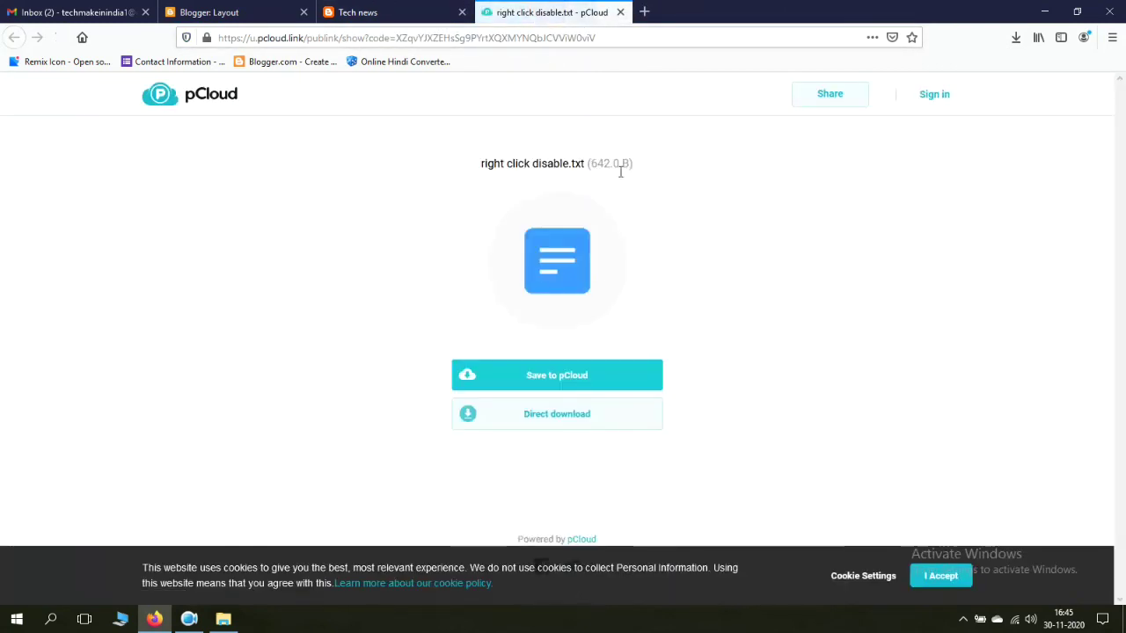
{"action": "left_click", "coordinate": [580, 425]}
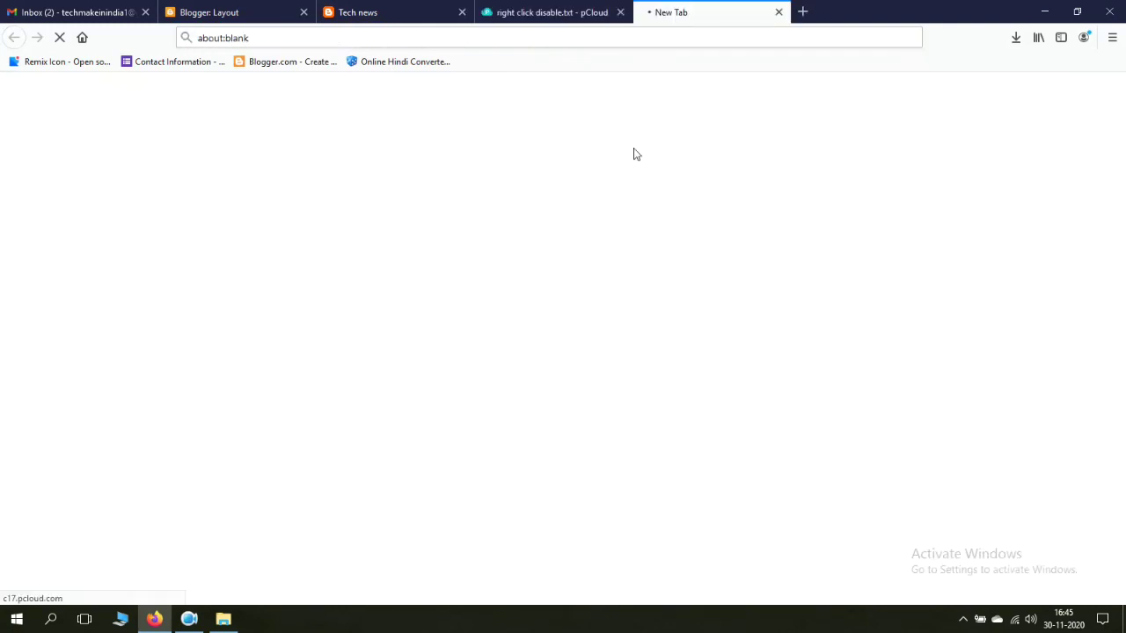
Step: Open right click disable.txt in Notepad, copy its entire script, then close Notepad
{"action": "left_click", "coordinate": [620, 12]}
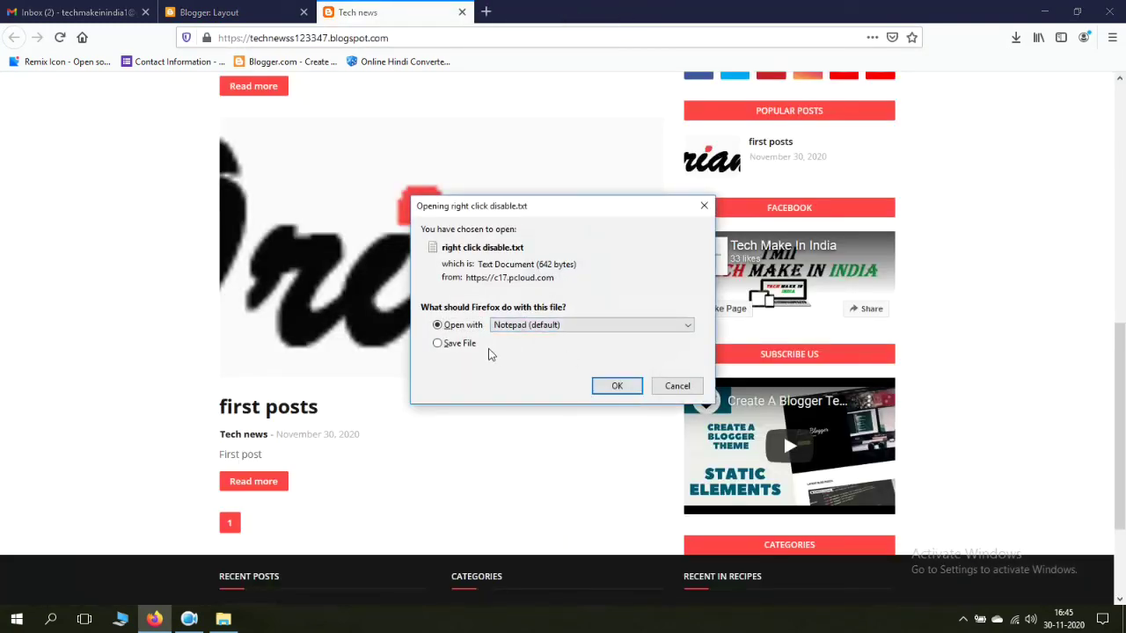
{"action": "left_click", "coordinate": [616, 385]}
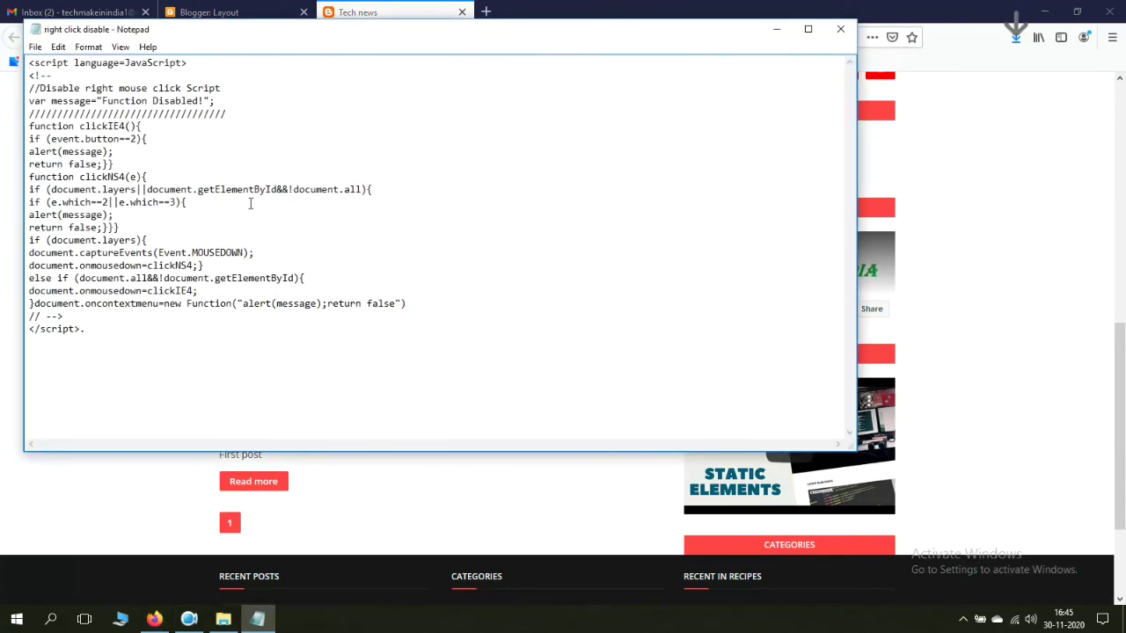
{"action": "right_click", "coordinate": [217, 187]}
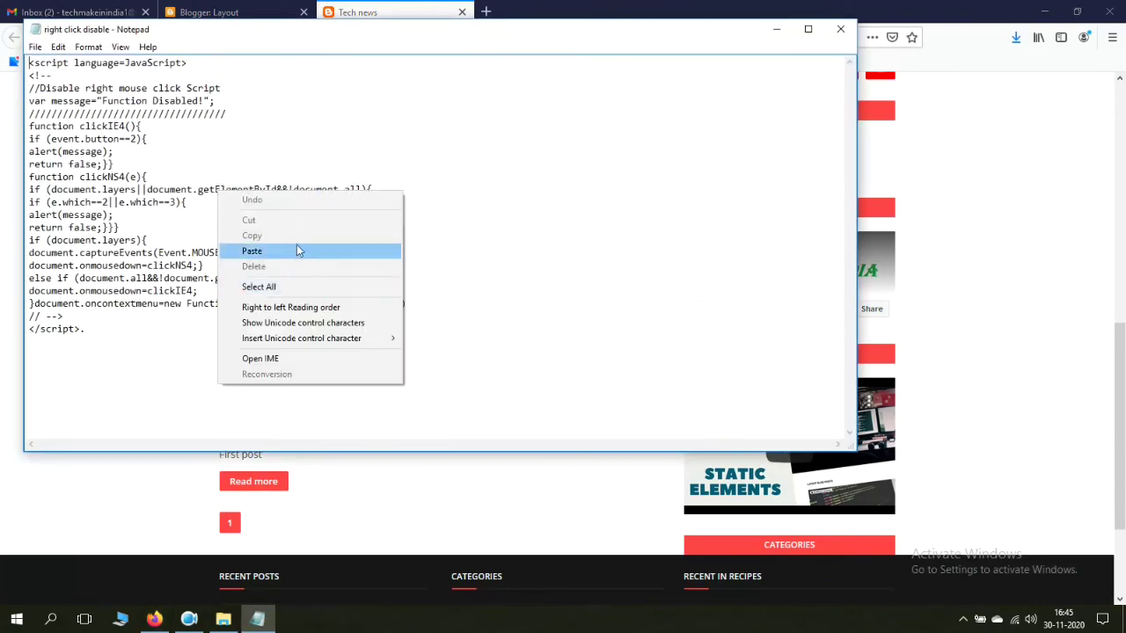
{"action": "left_click", "coordinate": [320, 286]}
{"action": "right_click", "coordinate": [217, 235]}
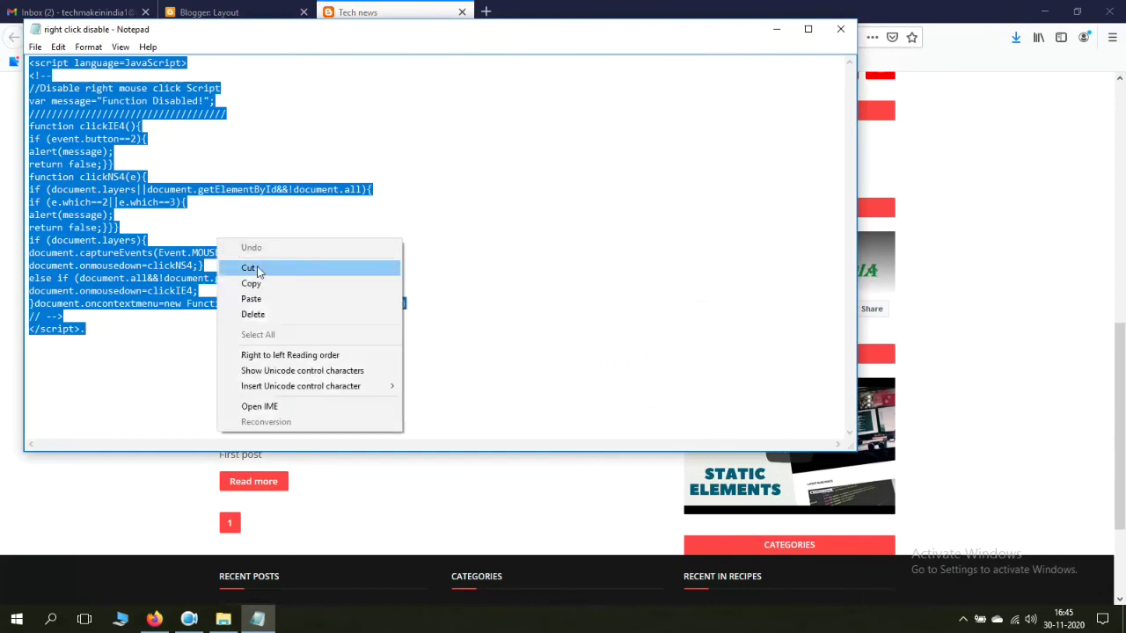
{"action": "left_click", "coordinate": [275, 285]}
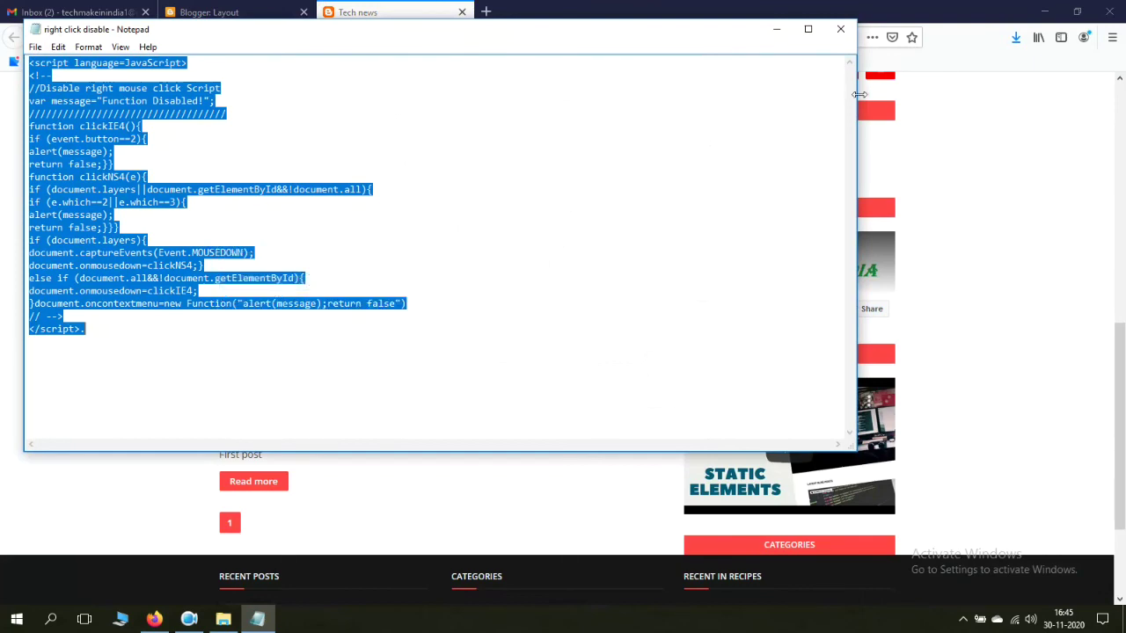
{"action": "left_click", "coordinate": [842, 32]}
Step: Reload the live blog and check that right-clicking still works normally
{"action": "left_click", "coordinate": [237, 12]}
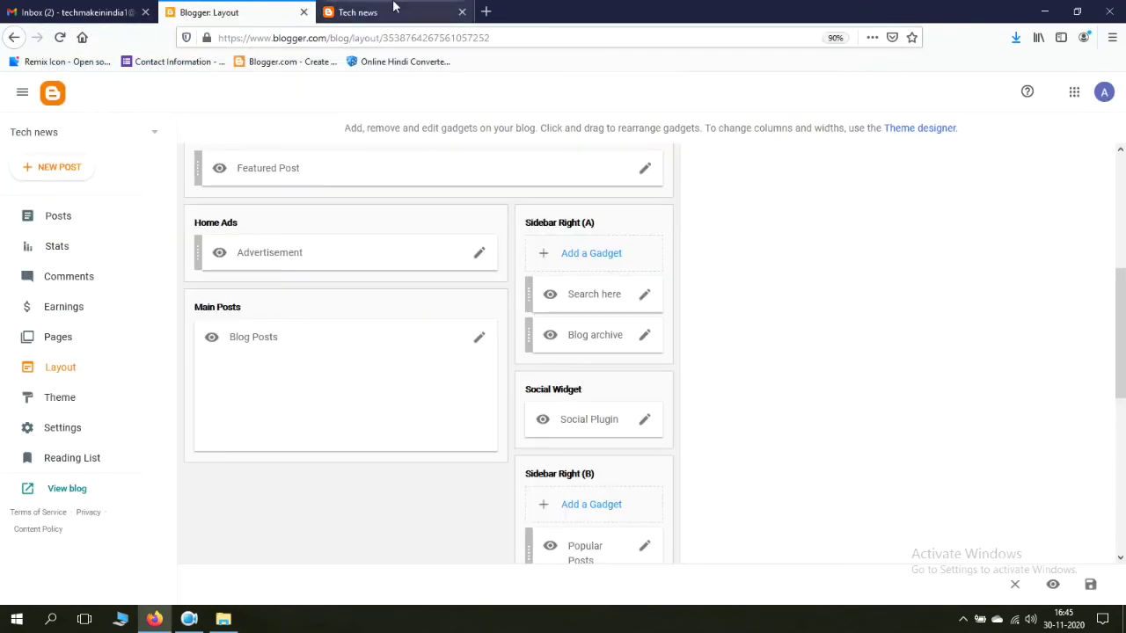
{"action": "left_click", "coordinate": [357, 12]}
{"action": "scroll", "coordinate": [104, 99], "scroll_direction": "up", "scroll_amount": 2}
{"action": "left_click", "coordinate": [61, 37]}
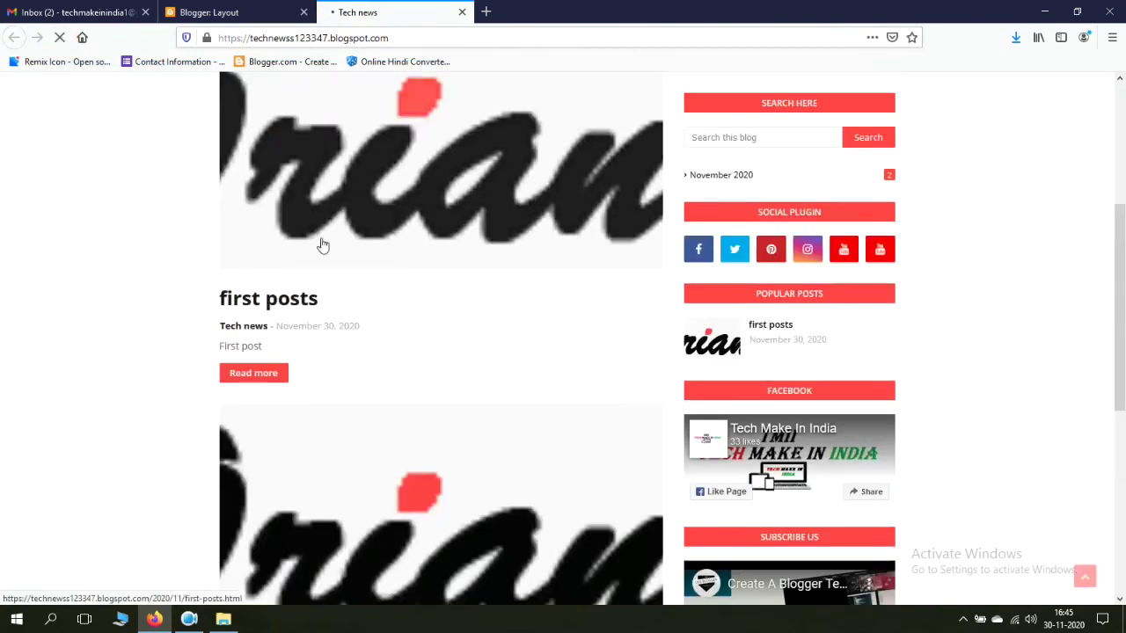
{"action": "right_click", "coordinate": [519, 338]}
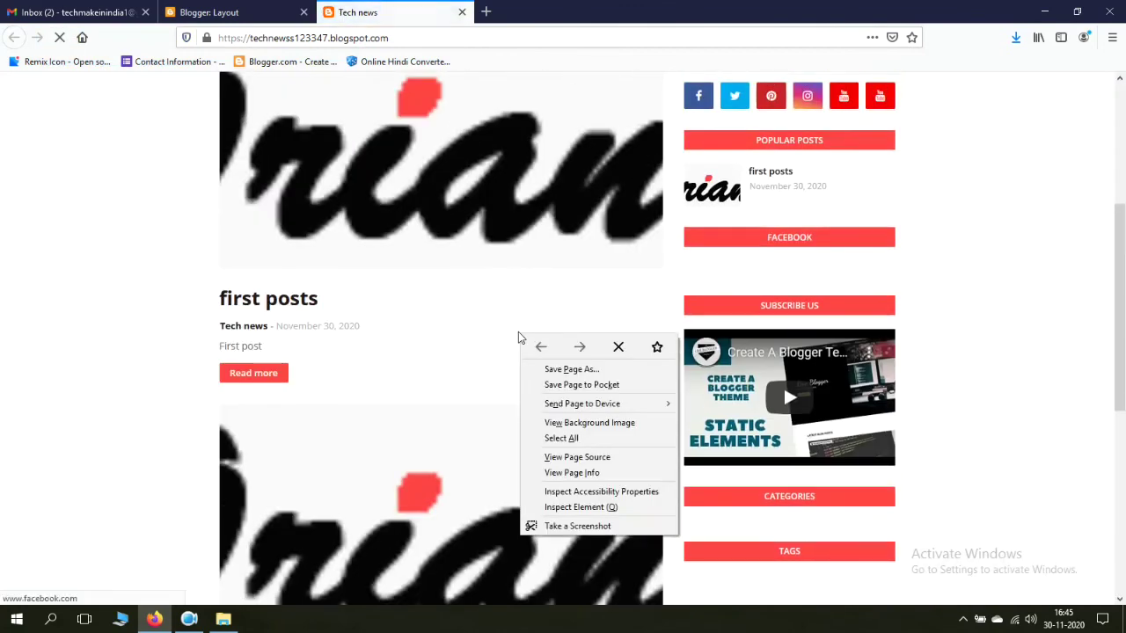
{"action": "left_click", "coordinate": [461, 235]}
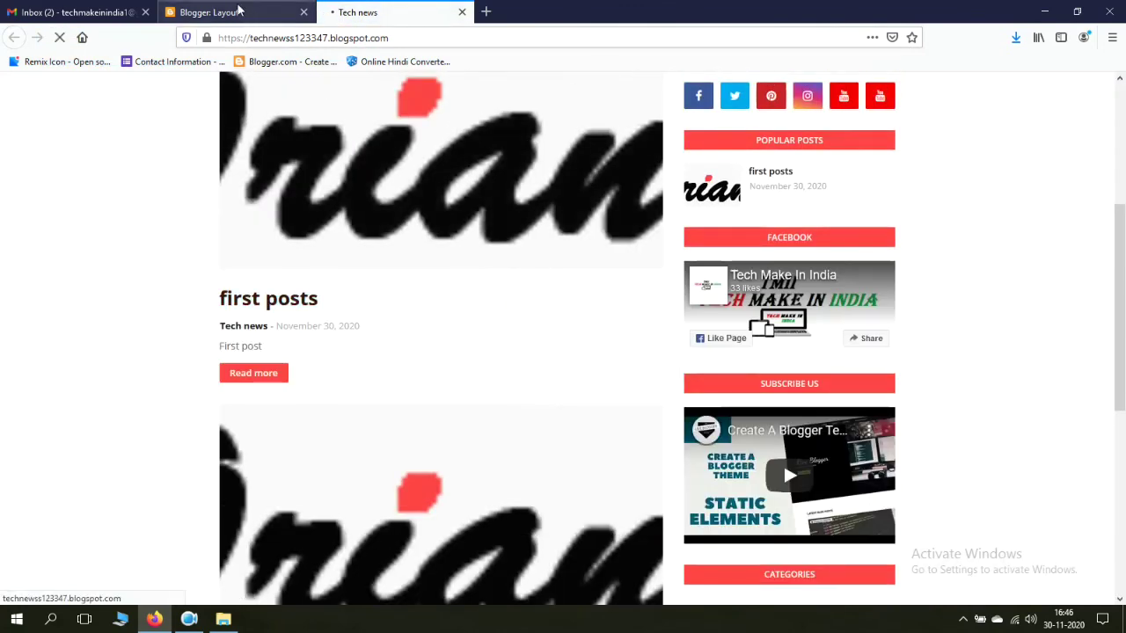
Step: Add an HTML/JavaScript gadget with the pasted right-click-disable script to Sidebar Right (A) and save
{"action": "left_click", "coordinate": [239, 11]}
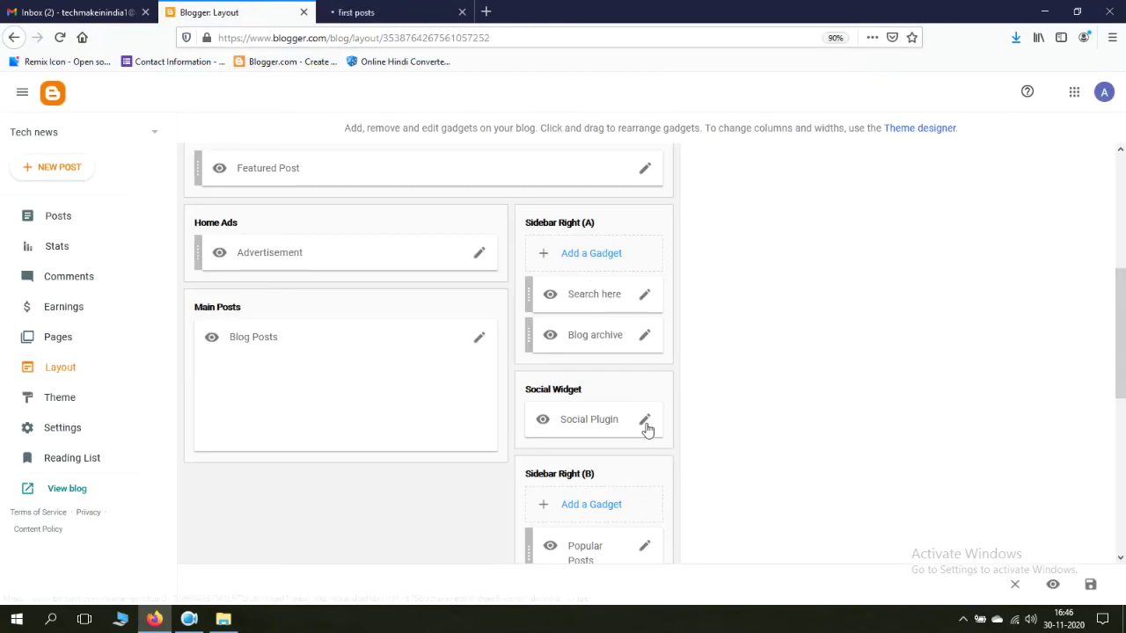
{"action": "left_click", "coordinate": [591, 254]}
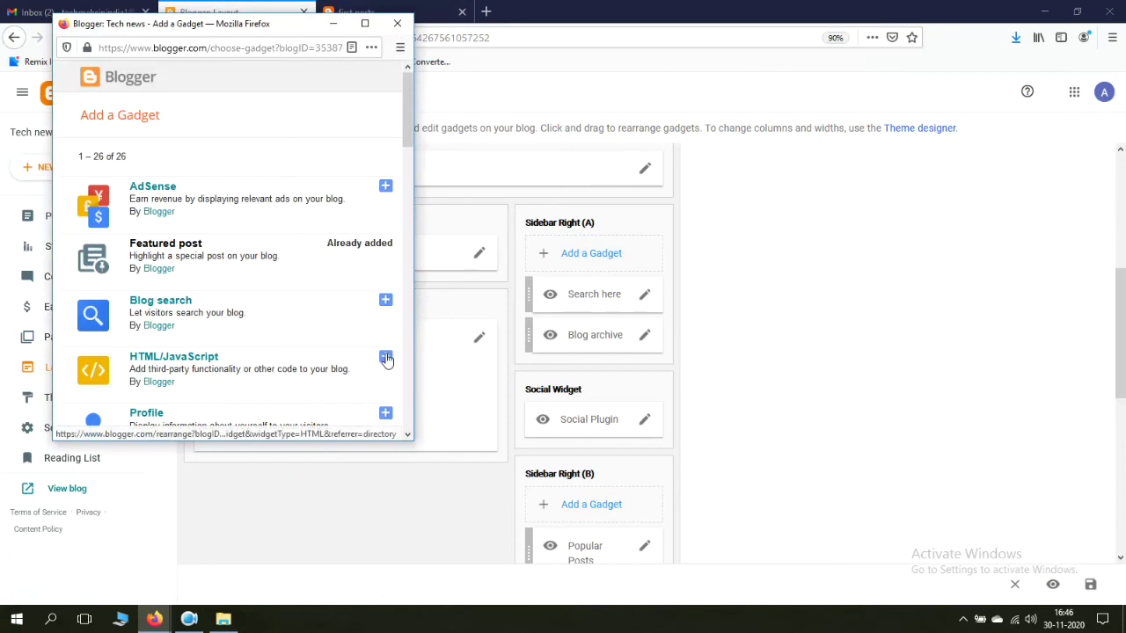
{"action": "left_click", "coordinate": [382, 358]}
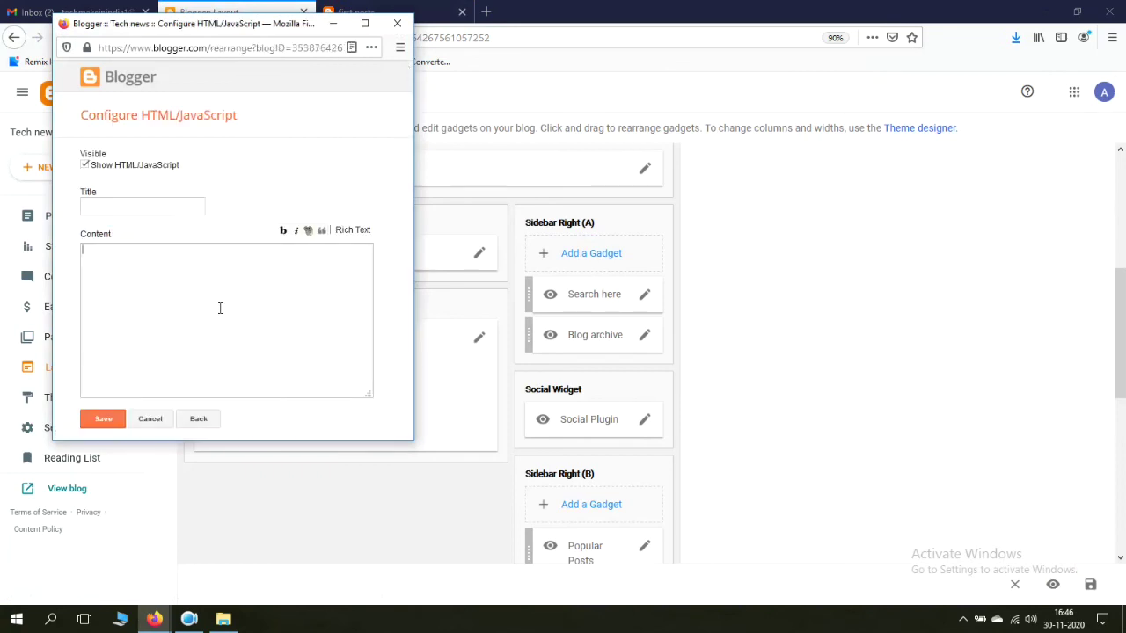
{"action": "right_click", "coordinate": [219, 309]}
{"action": "left_click", "coordinate": [297, 369]}
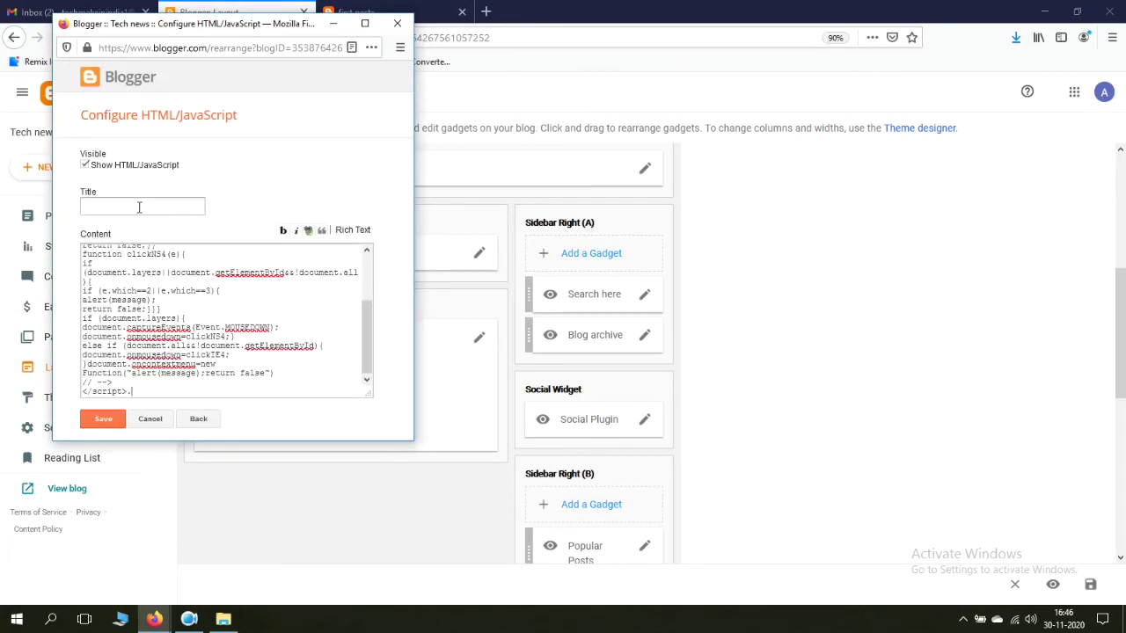
{"action": "left_click", "coordinate": [101, 420]}
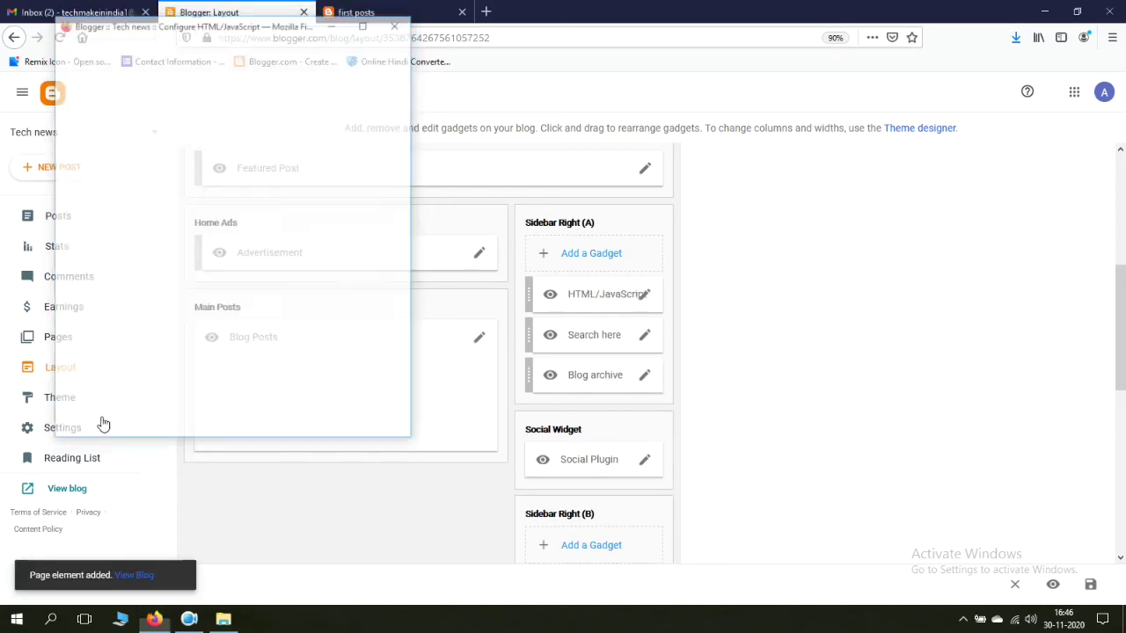
{"action": "left_click", "coordinate": [356, 12]}
Step: Reload the post and verify four right-clicks each trigger the 'Function Disabled!' alert
{"action": "left_click", "coordinate": [57, 36]}
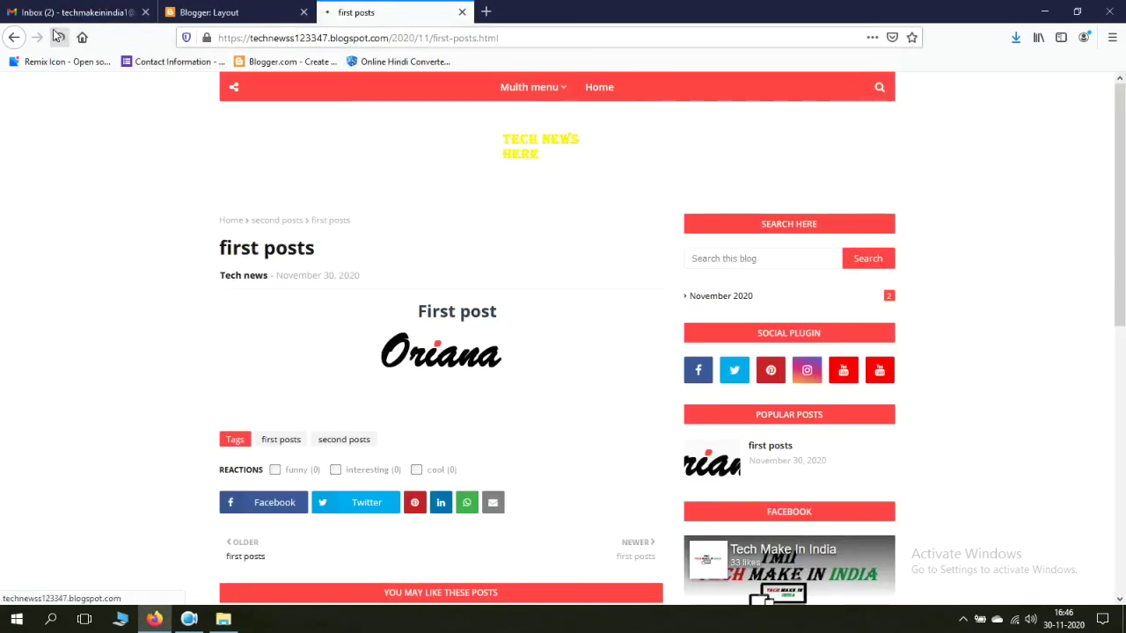
{"action": "right_click", "coordinate": [525, 308]}
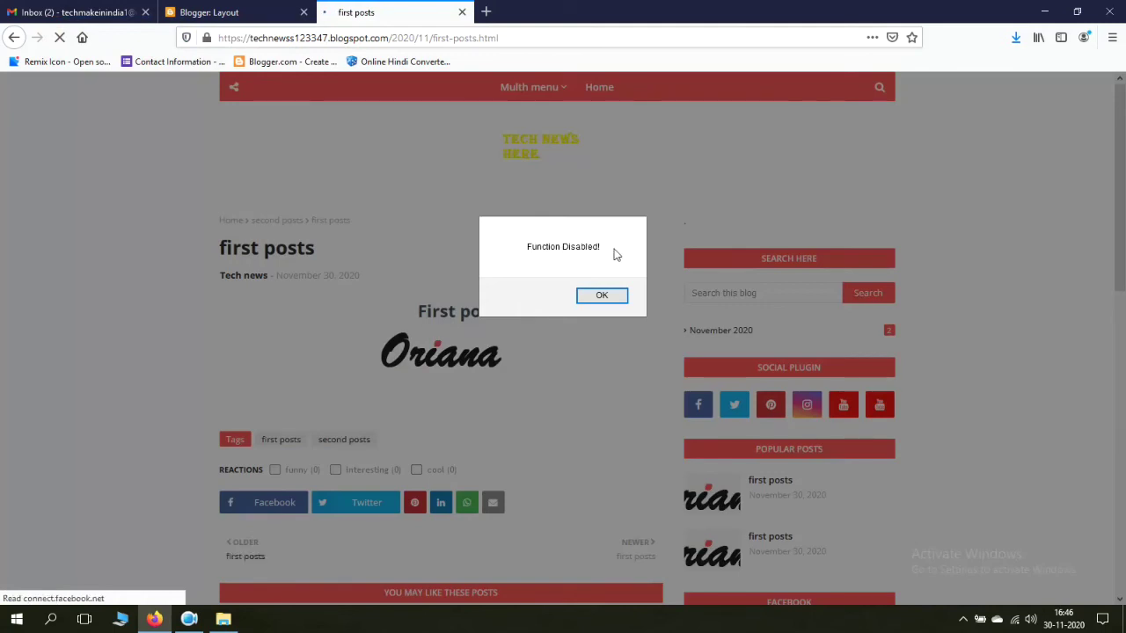
{"action": "left_click", "coordinate": [603, 301]}
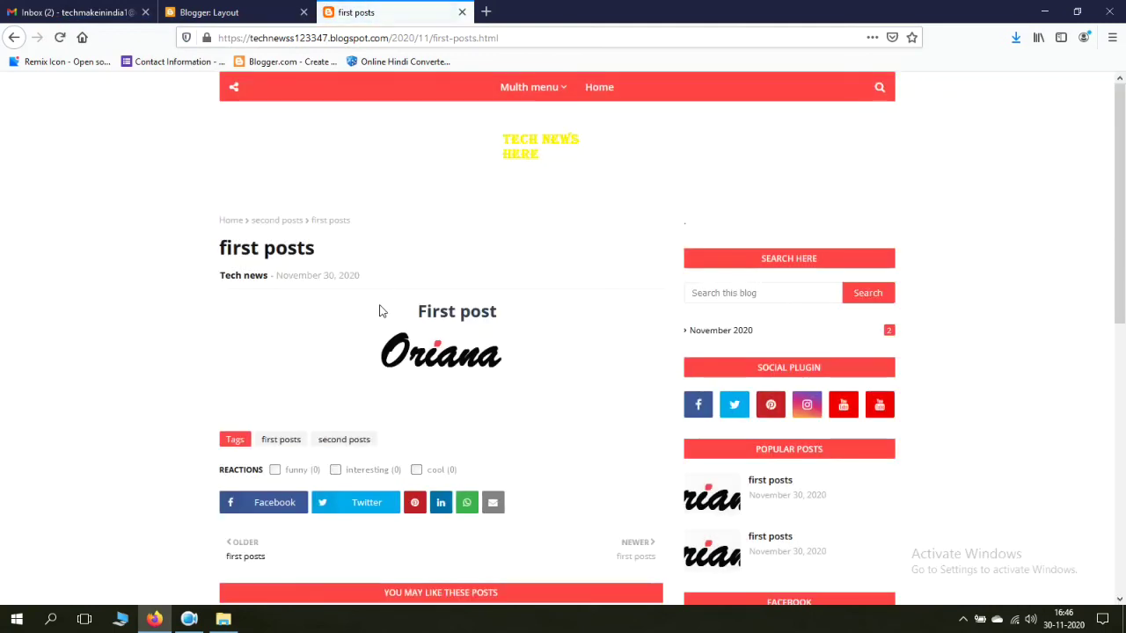
{"action": "right_click", "coordinate": [454, 312]}
{"action": "left_click", "coordinate": [637, 294]}
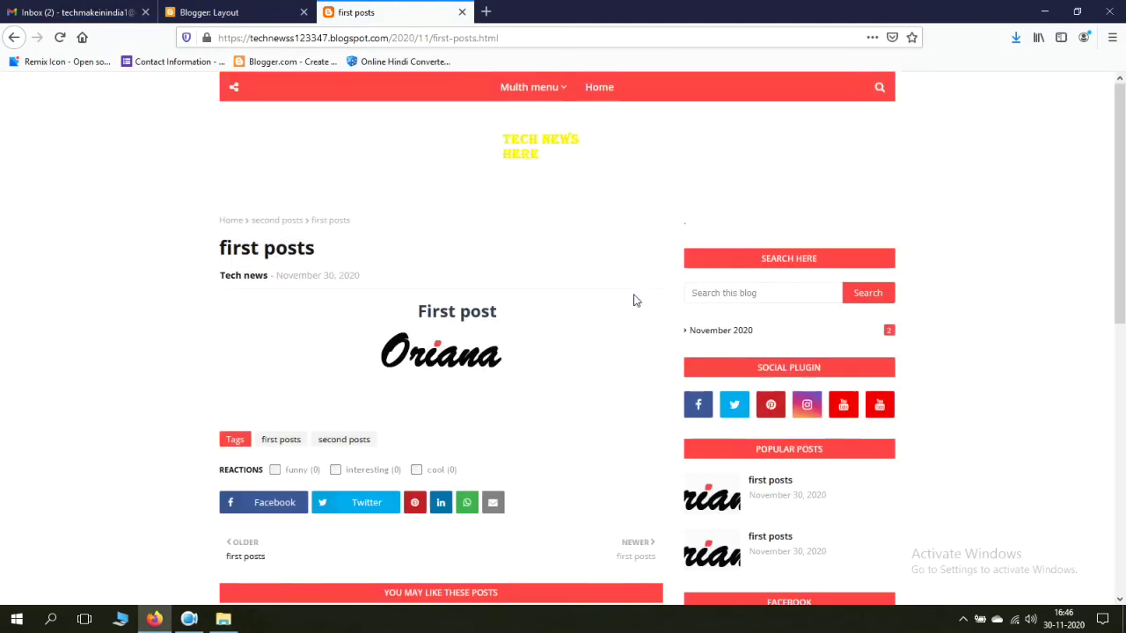
{"action": "right_click", "coordinate": [415, 255]}
{"action": "left_click", "coordinate": [640, 295]}
{"action": "right_click", "coordinate": [481, 243]}
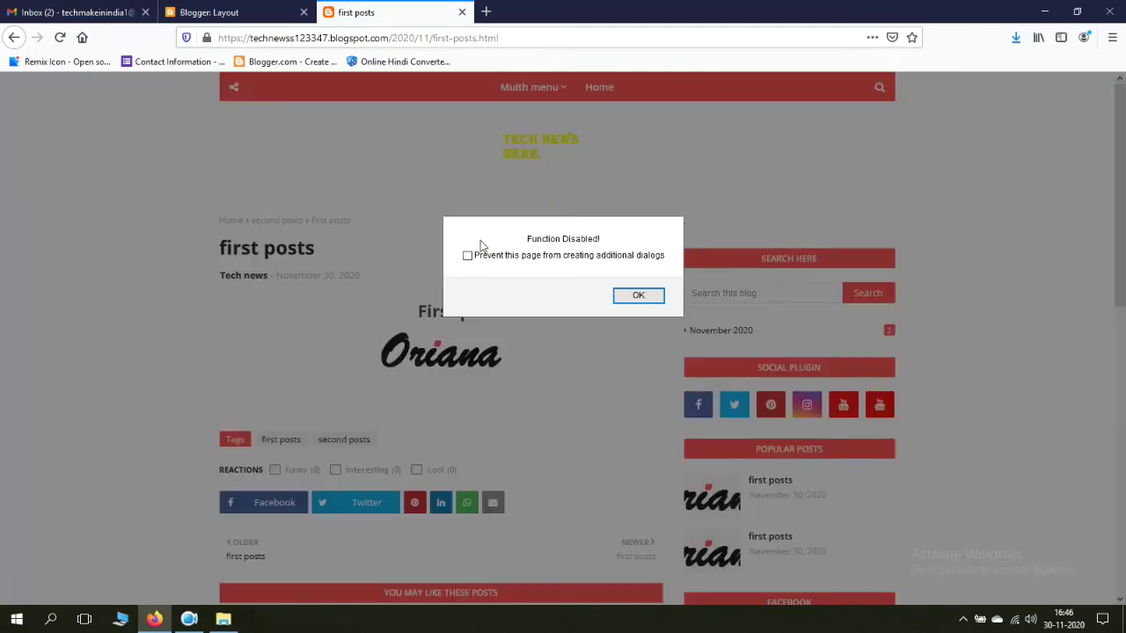
{"action": "left_click", "coordinate": [637, 296]}
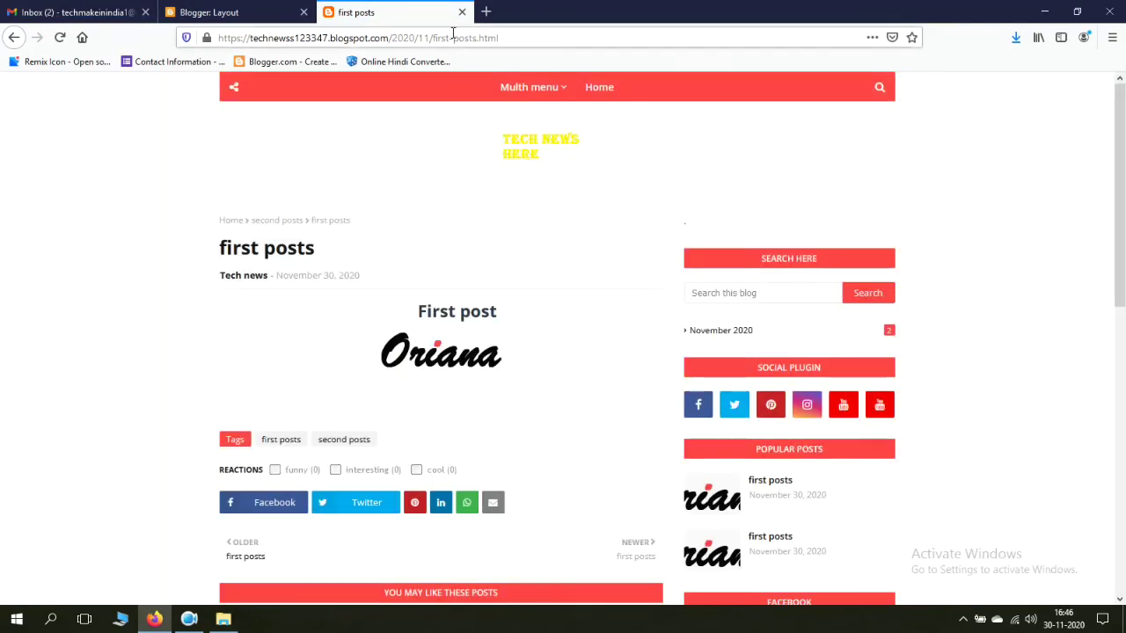
{"action": "left_click", "coordinate": [270, 9]}
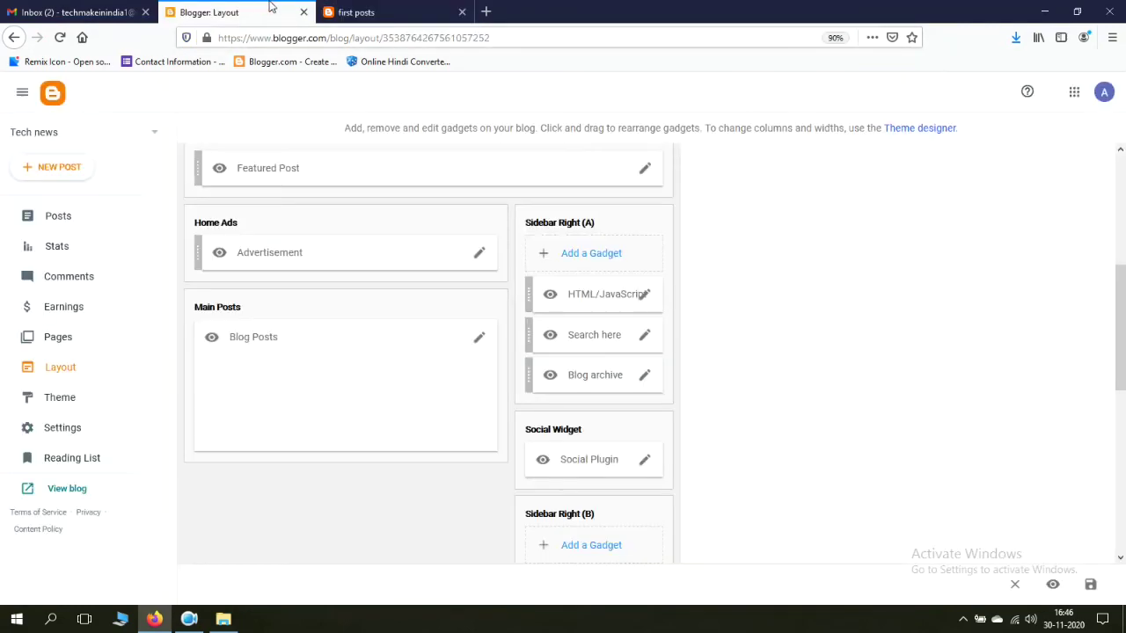
Step: Remove the right-click-disable HTML/JavaScript gadget from the Layout and confirm
{"action": "left_click", "coordinate": [644, 294]}
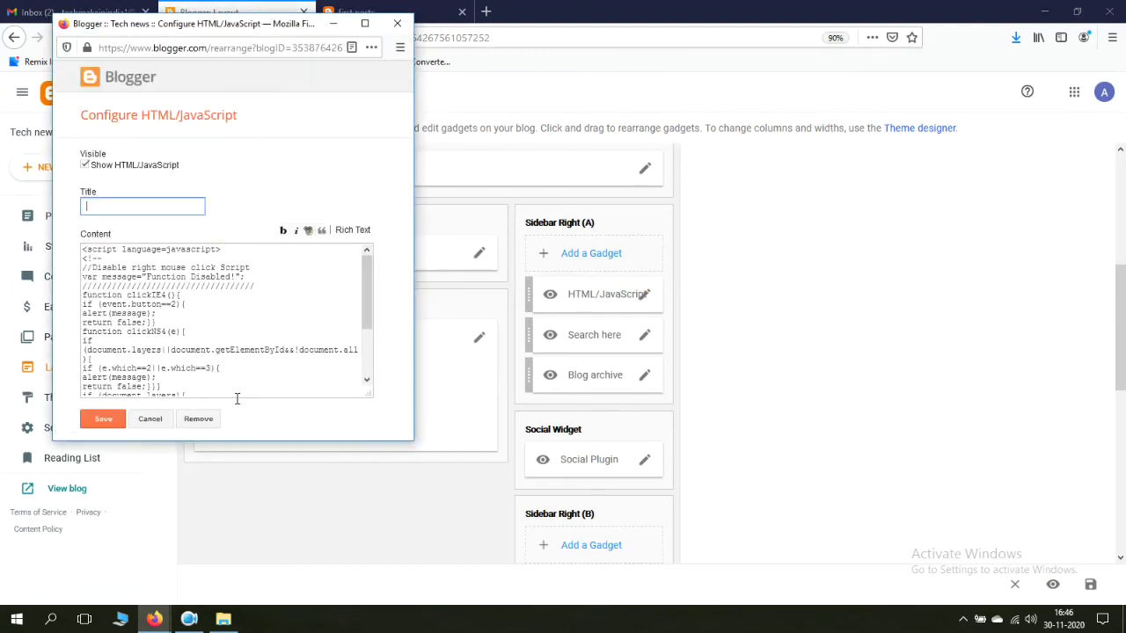
{"action": "left_click", "coordinate": [198, 420]}
{"action": "left_click", "coordinate": [236, 233]}
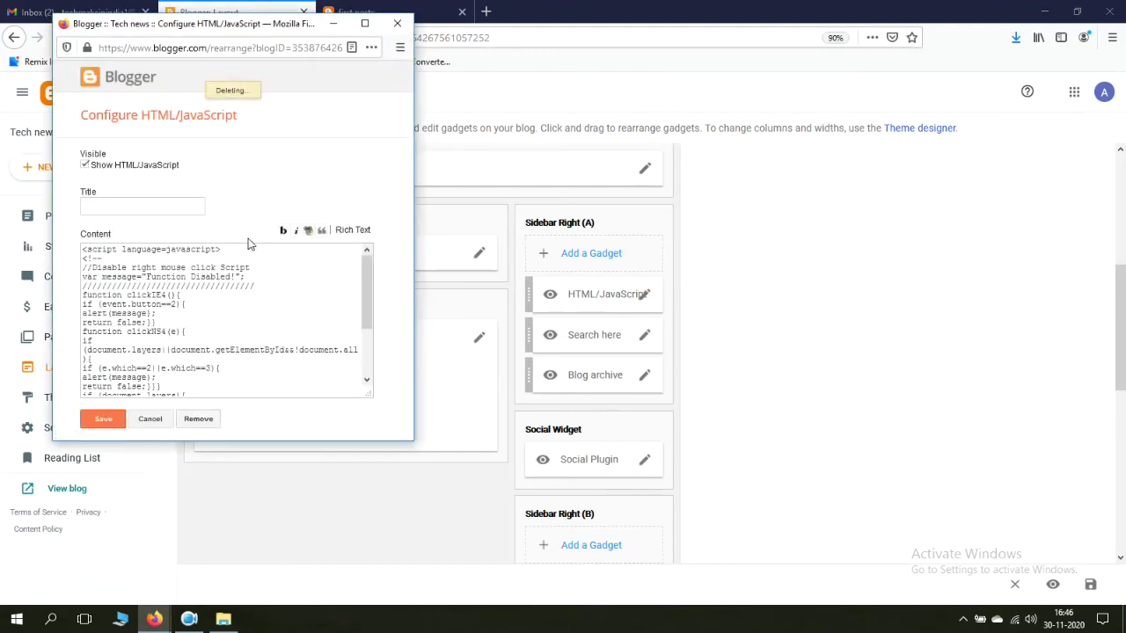
Step: Reload the live post, confirm the right-click menu appears again, and close the tab
{"action": "left_click", "coordinate": [387, 12]}
{"action": "right_click", "coordinate": [238, 201]}
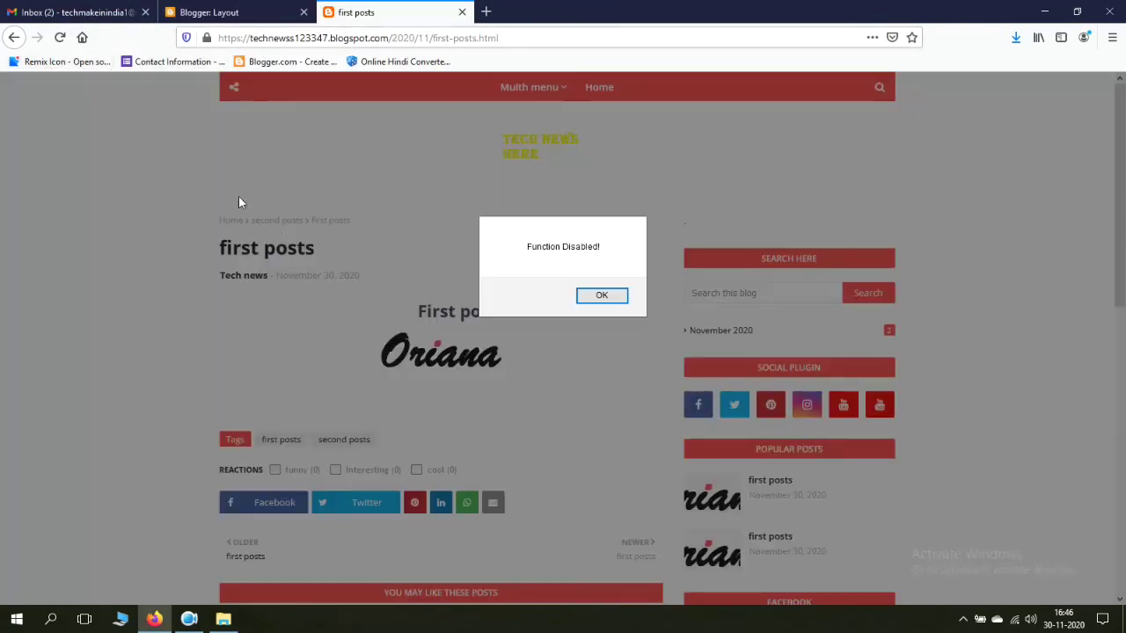
{"action": "left_click", "coordinate": [605, 295]}
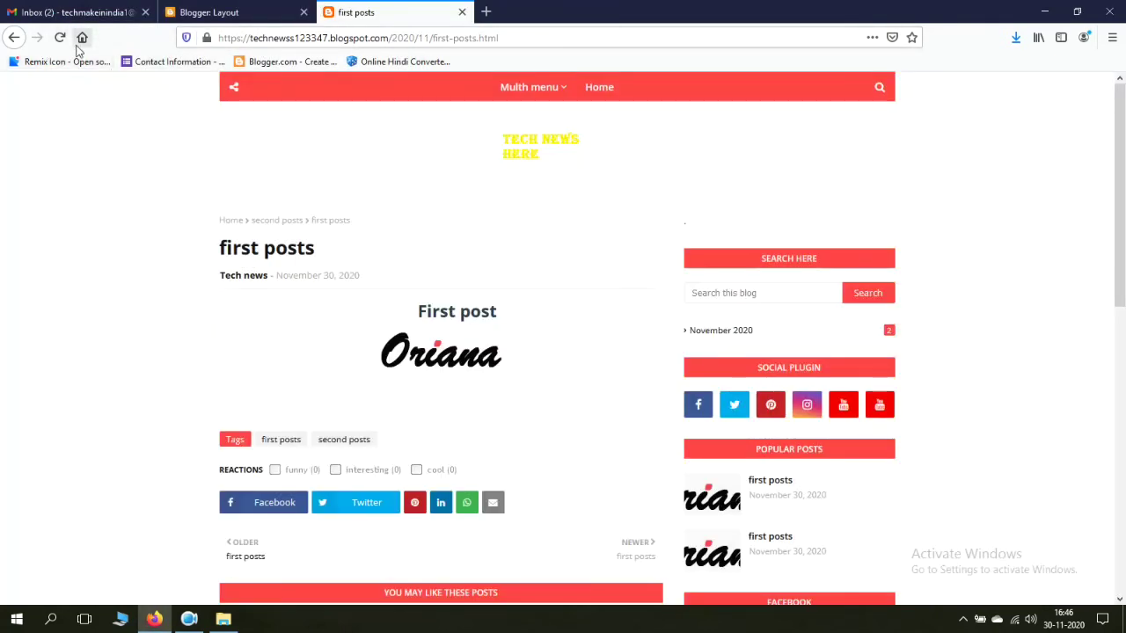
{"action": "left_click", "coordinate": [60, 37]}
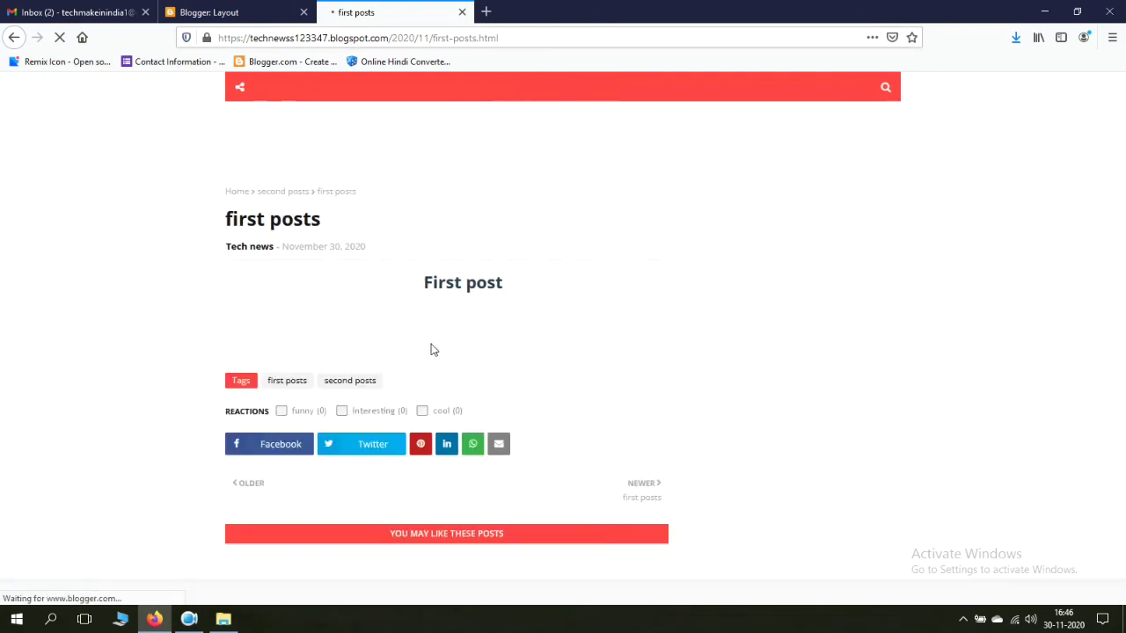
{"action": "right_click", "coordinate": [433, 342]}
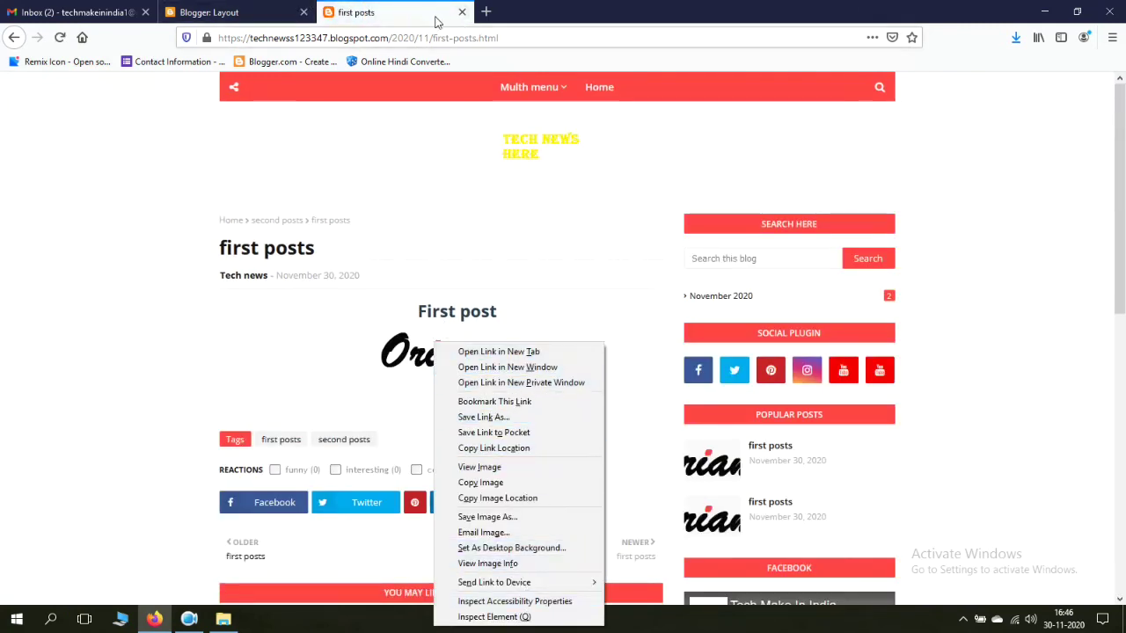
{"action": "left_click", "coordinate": [462, 12]}
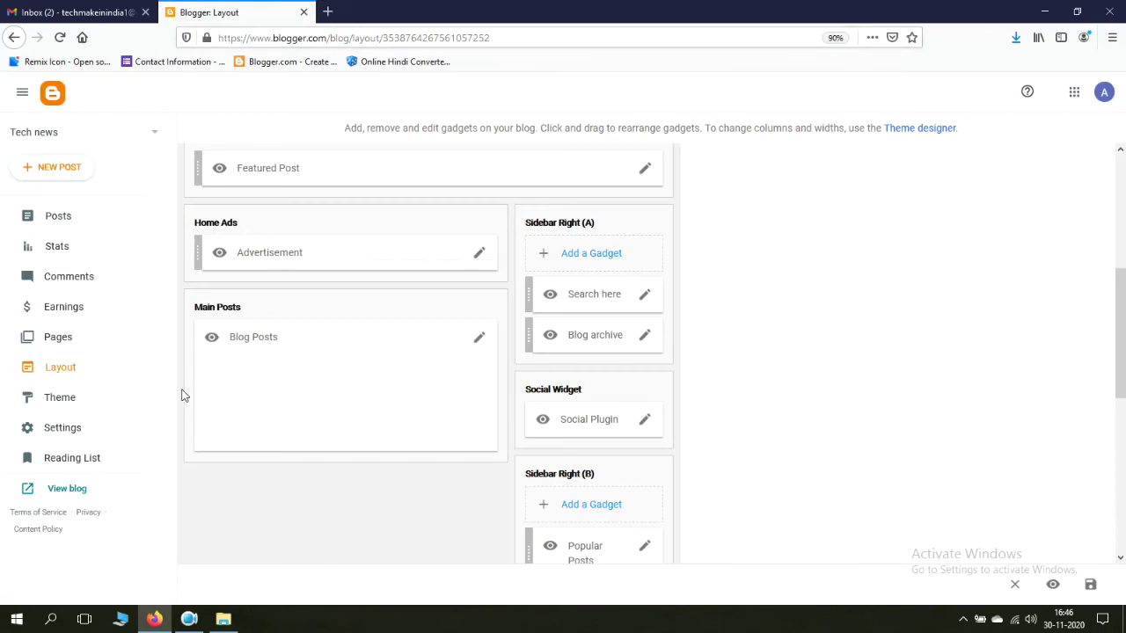
Step: Browse the Posts, Comments, Earnings, Pages, Layout and Theme sections of the dashboard
{"action": "scroll", "coordinate": [409, 381], "scroll_direction": "down", "scroll_amount": 6}
{"action": "scroll", "coordinate": [410, 382], "scroll_direction": "up", "scroll_amount": 7}
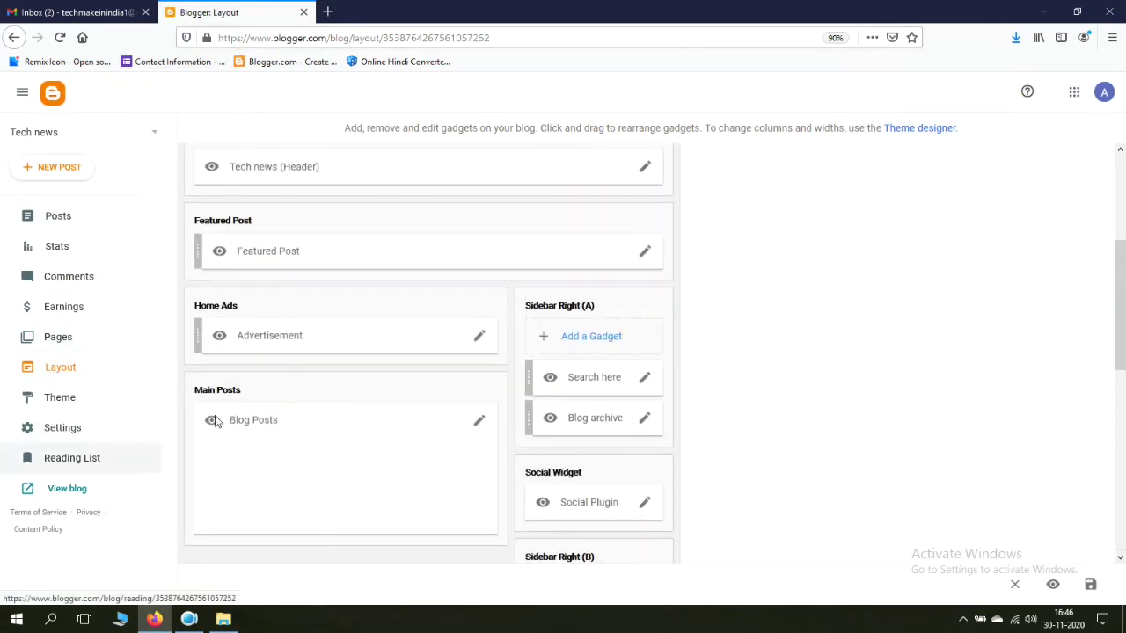
{"action": "left_click", "coordinate": [76, 226]}
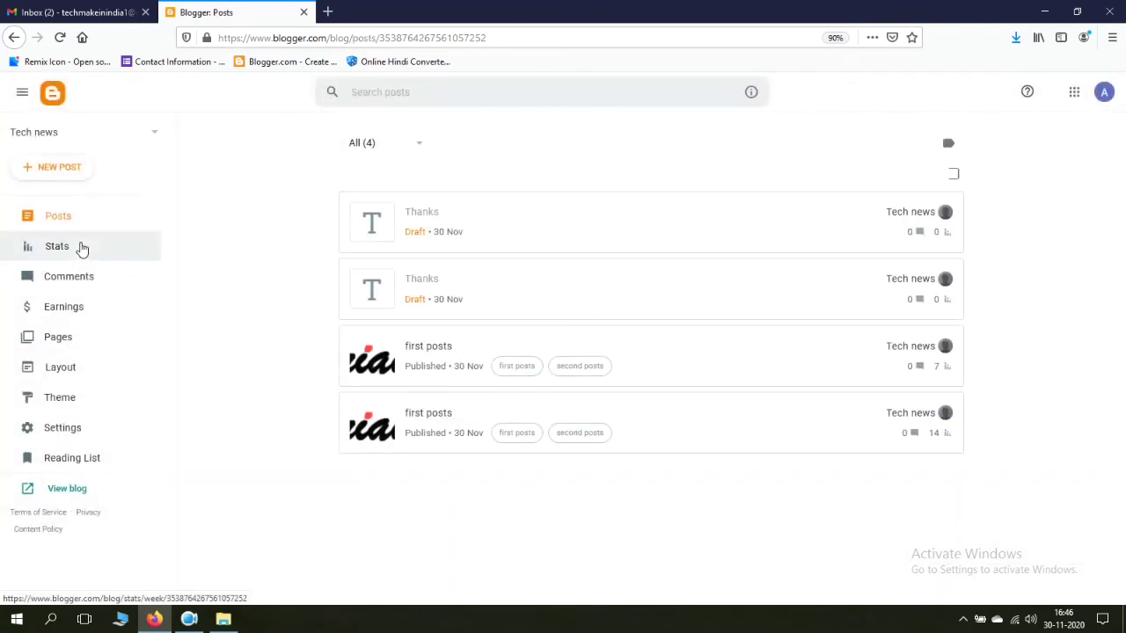
{"action": "left_click", "coordinate": [74, 269]}
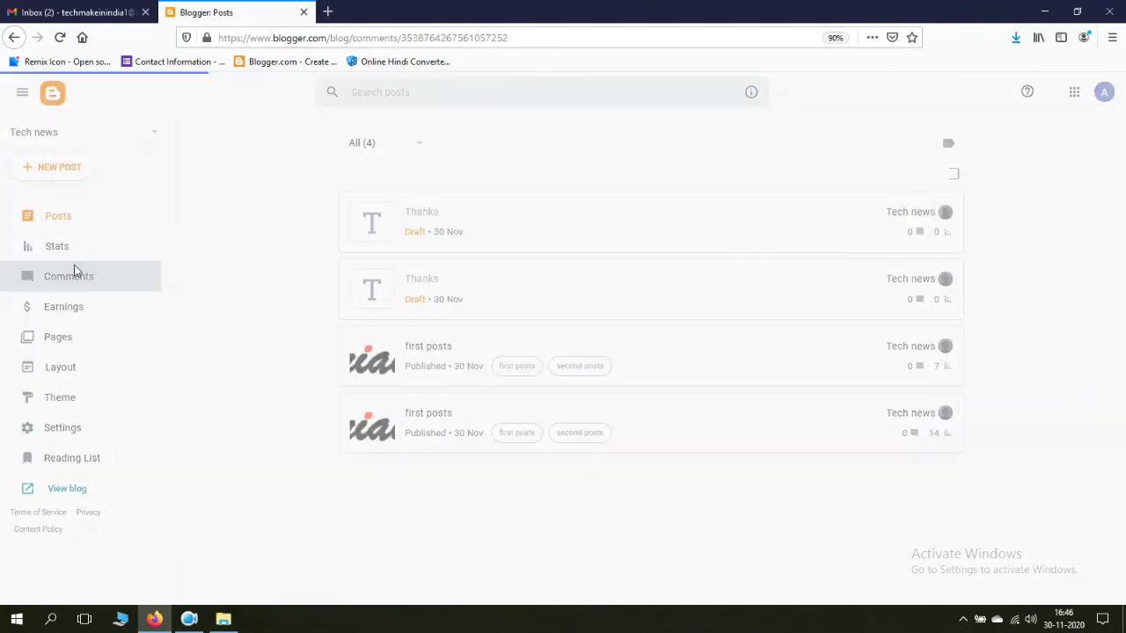
{"action": "left_click", "coordinate": [64, 314]}
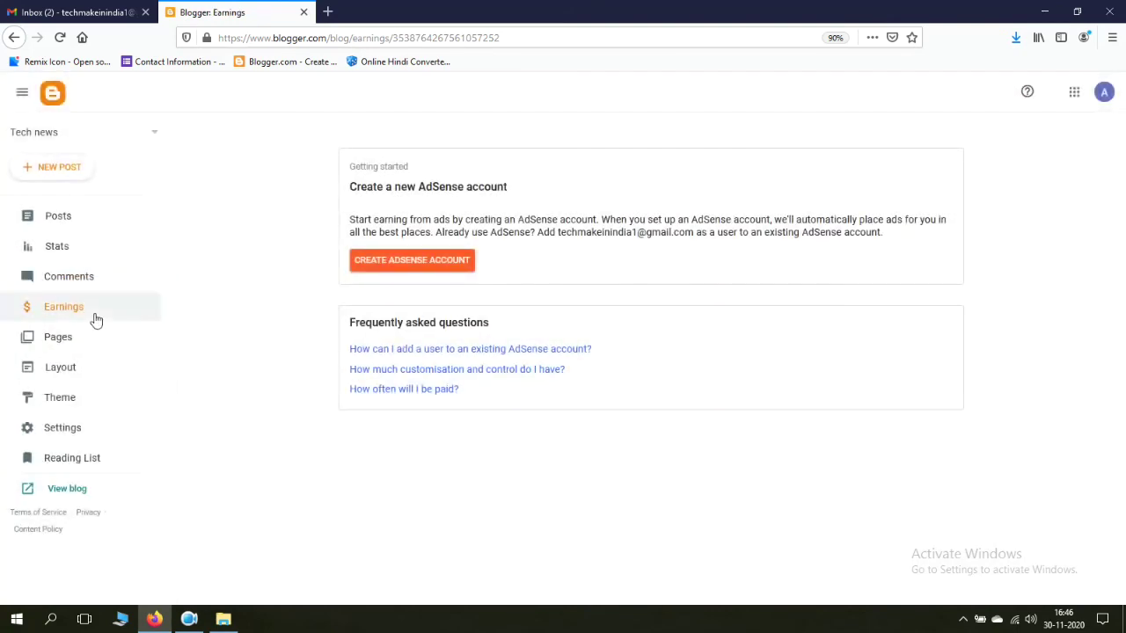
{"action": "left_click", "coordinate": [80, 351]}
{"action": "left_click", "coordinate": [84, 369]}
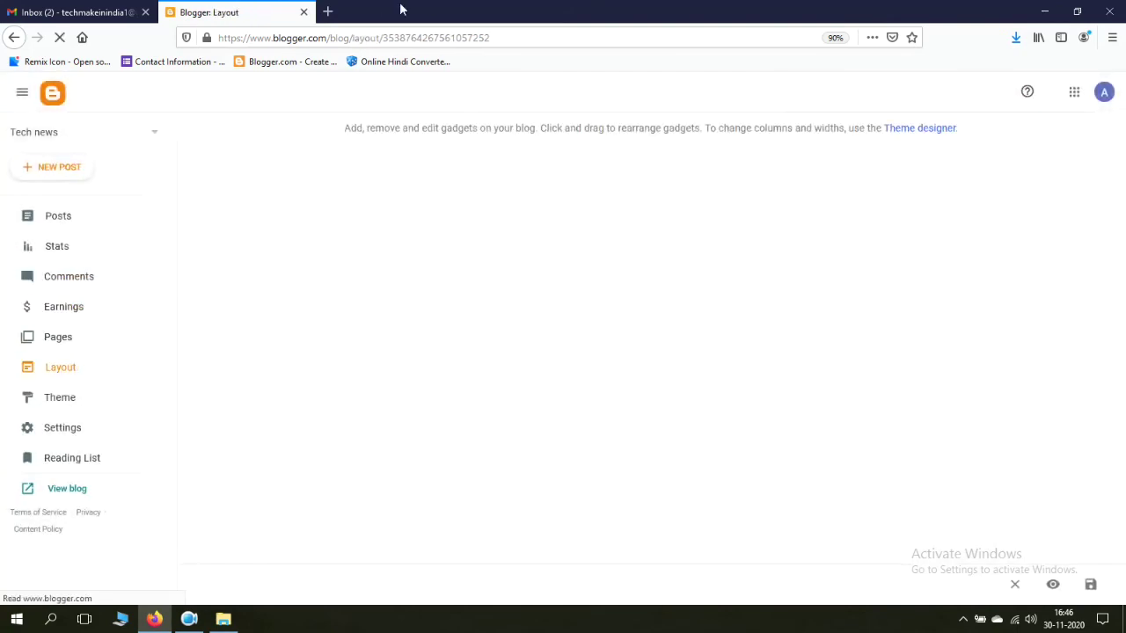
{"action": "left_click", "coordinate": [98, 404]}
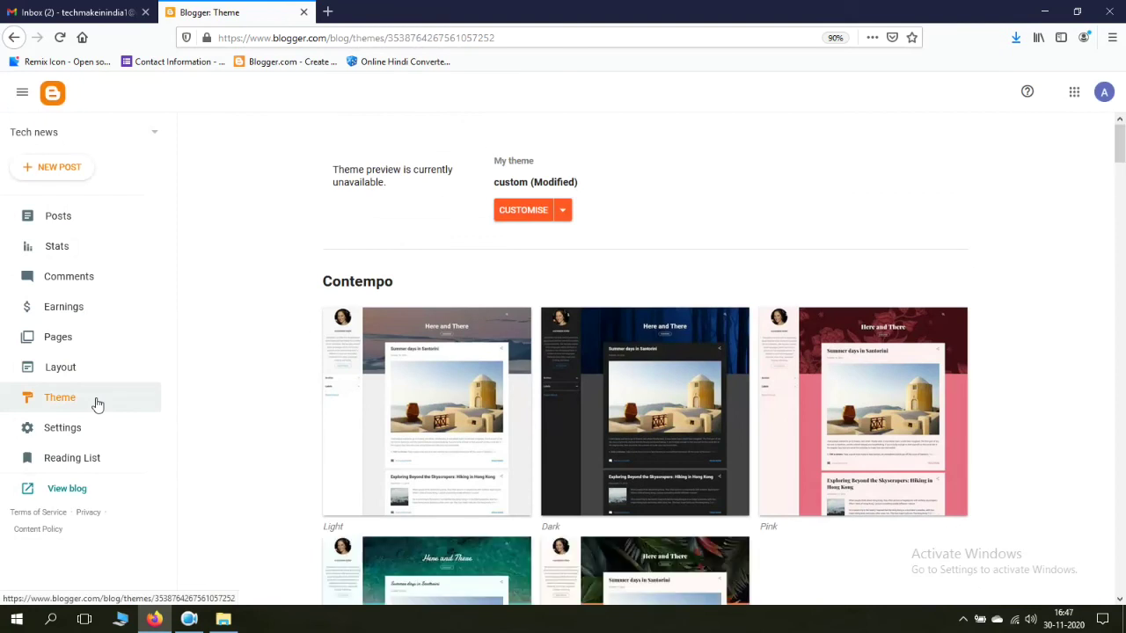
Step: Open Settings and bring up the Blog address editor under Publishing
{"action": "left_click", "coordinate": [84, 427]}
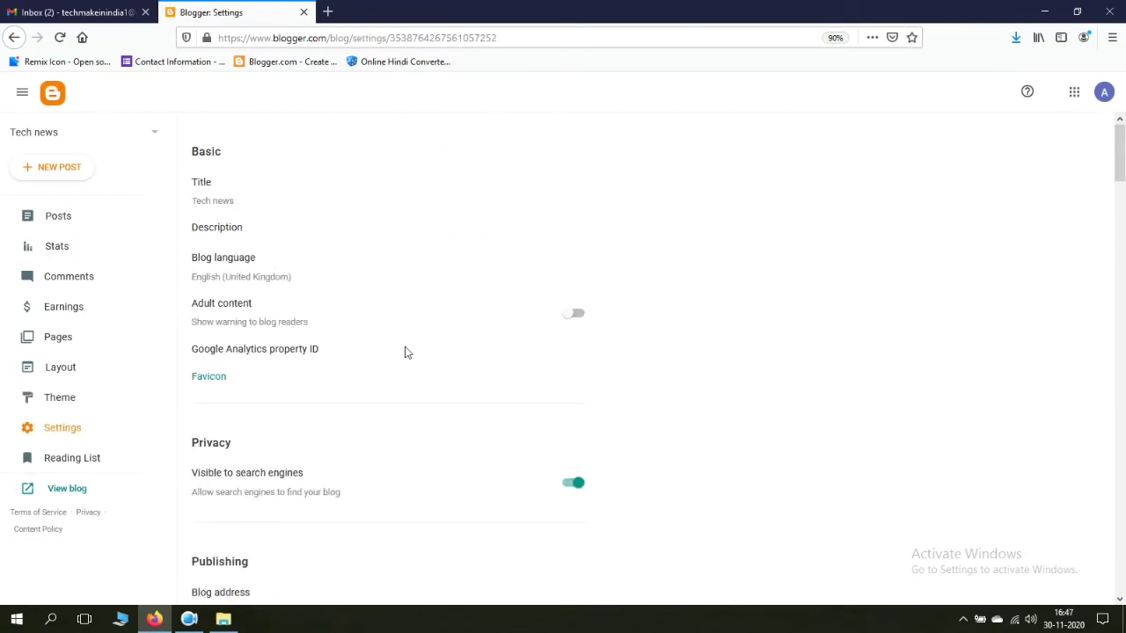
{"action": "scroll", "coordinate": [404, 352], "scroll_direction": "down", "scroll_amount": 4}
{"action": "scroll", "coordinate": [298, 298], "scroll_direction": "up", "scroll_amount": 3}
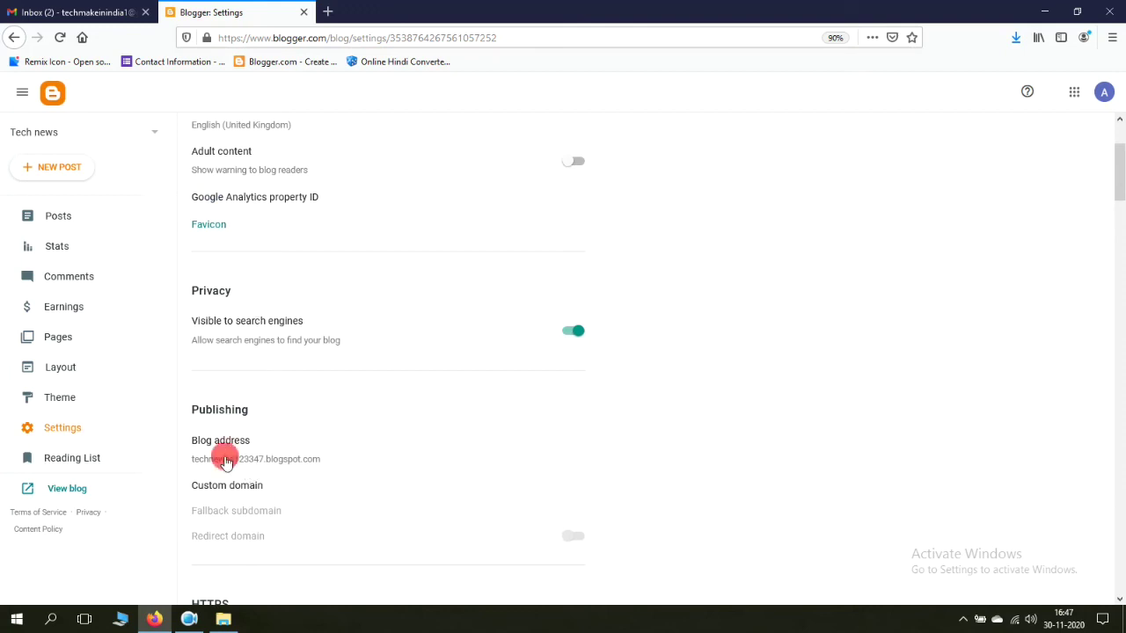
{"action": "left_click", "coordinate": [226, 460]}
Step: Close the blog address editor unchanged and load the techmakeinindia.com home page in a new tab
{"action": "left_click", "coordinate": [606, 399]}
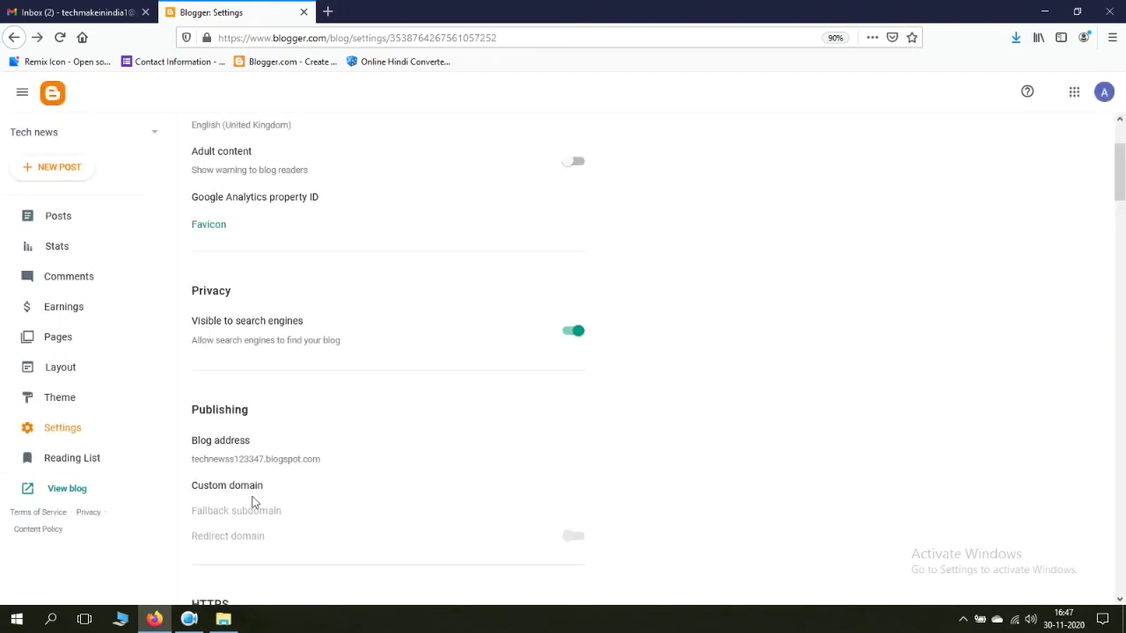
{"action": "left_click", "coordinate": [328, 12]}
{"action": "type", "text": "techmakeinindia.com/"}
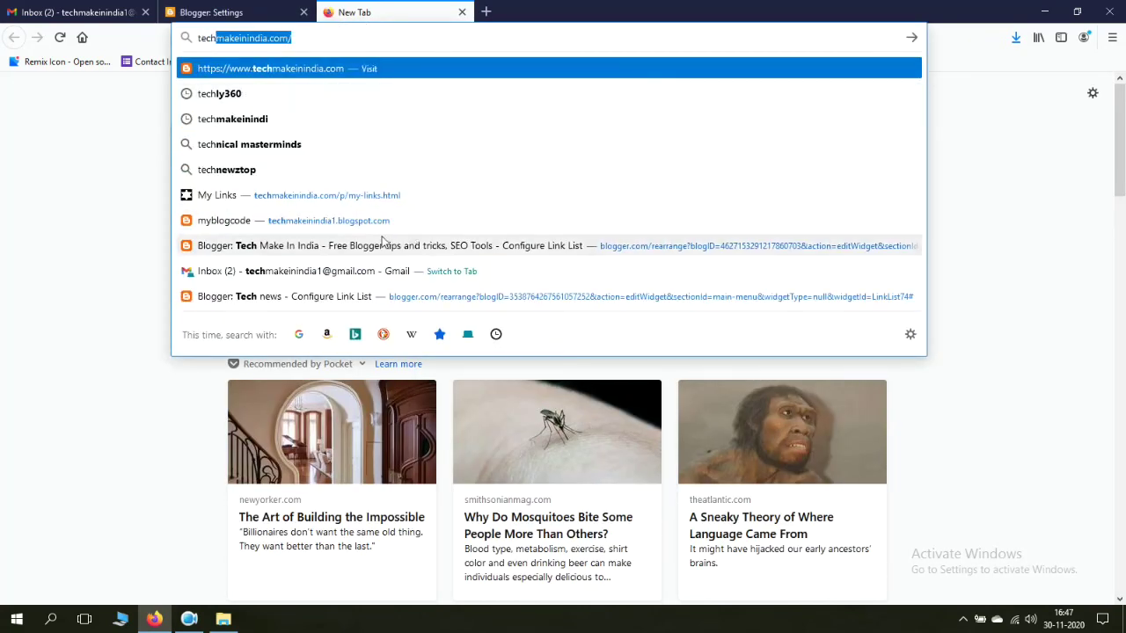
{"action": "left_click", "coordinate": [359, 195]}
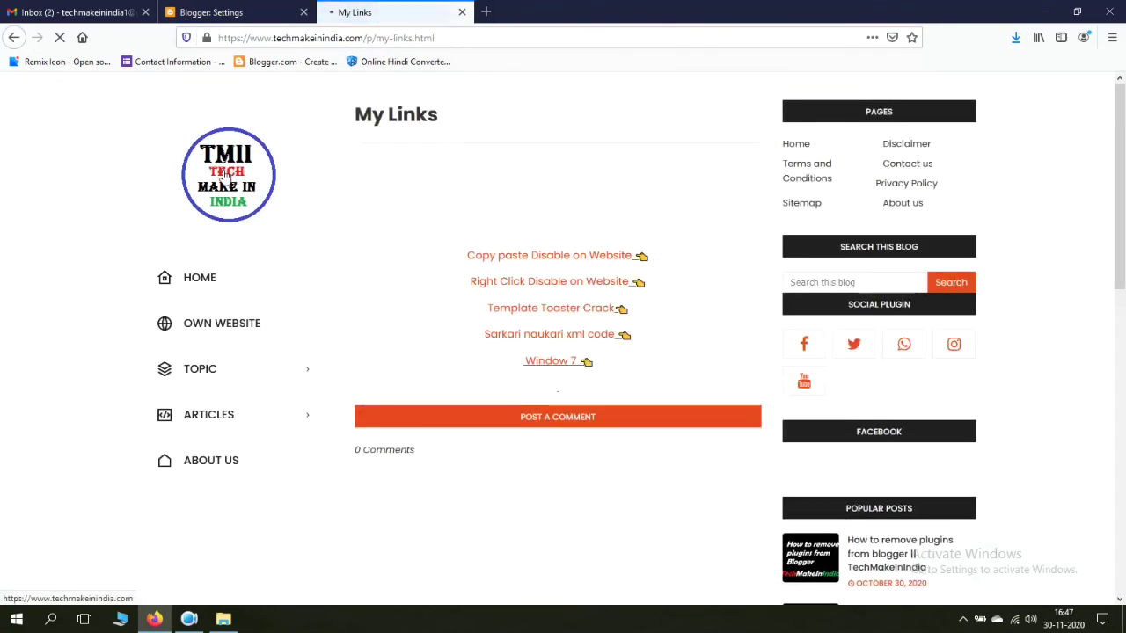
{"action": "left_click", "coordinate": [320, 131]}
{"action": "left_click", "coordinate": [347, 38]}
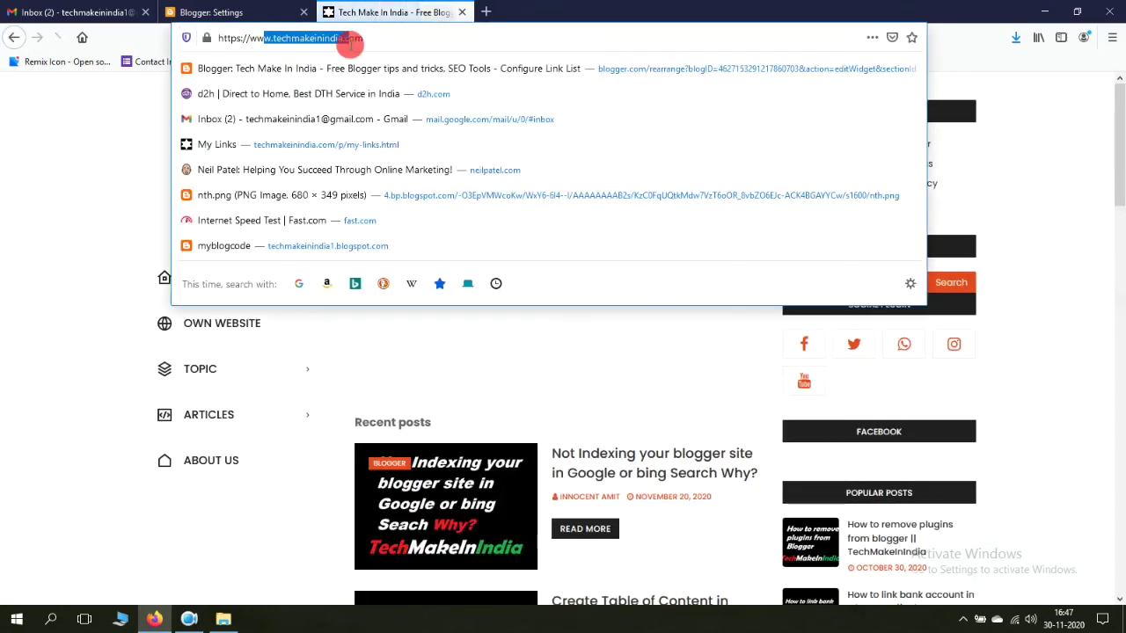
{"action": "left_click", "coordinate": [84, 251]}
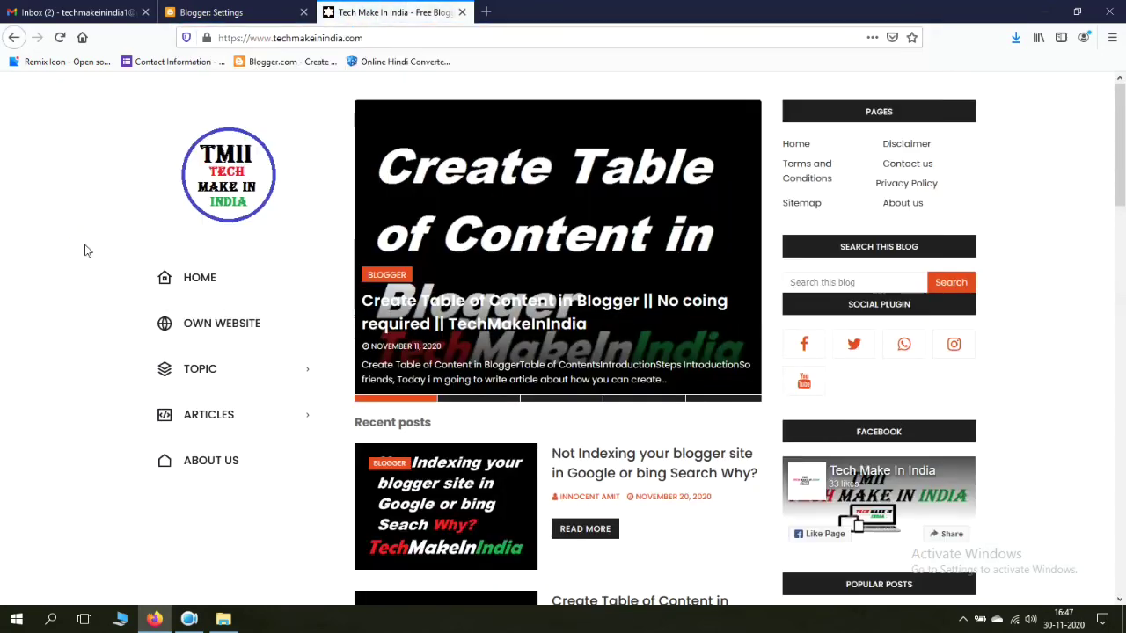
Step: Open the featured 'Create Table of Content in Blogger' post in a new tab, then return to Blogger Settings
{"action": "right_click", "coordinate": [528, 213]}
{"action": "left_click", "coordinate": [591, 221]}
{"action": "left_click", "coordinate": [536, 11]}
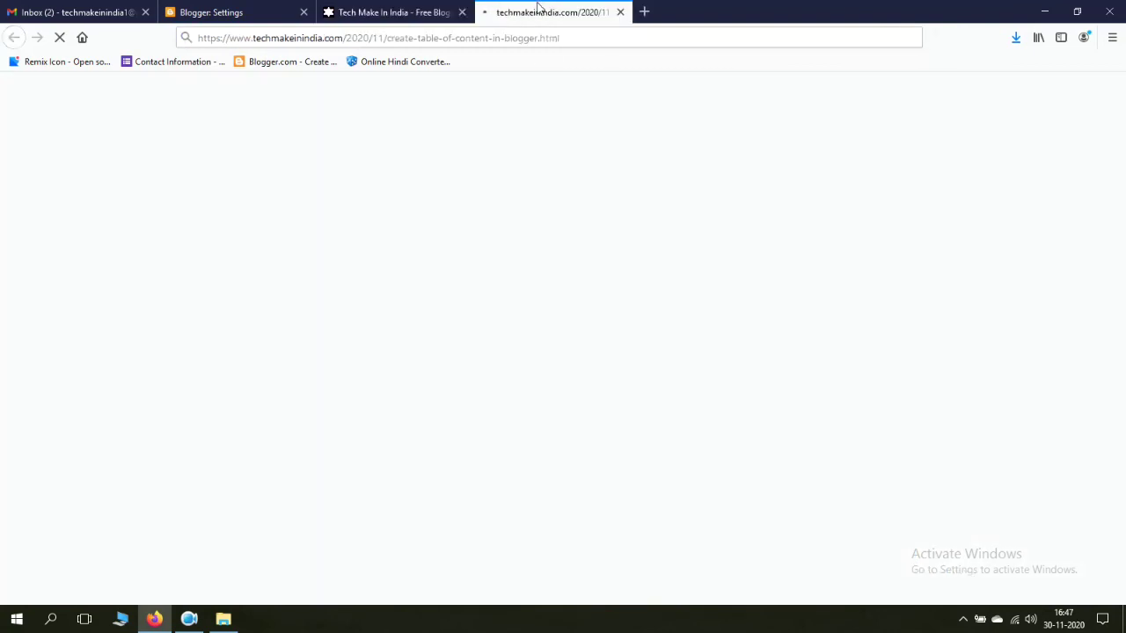
{"action": "left_click_drag", "start_coordinate": [370, 38], "coordinate": [399, 38]}
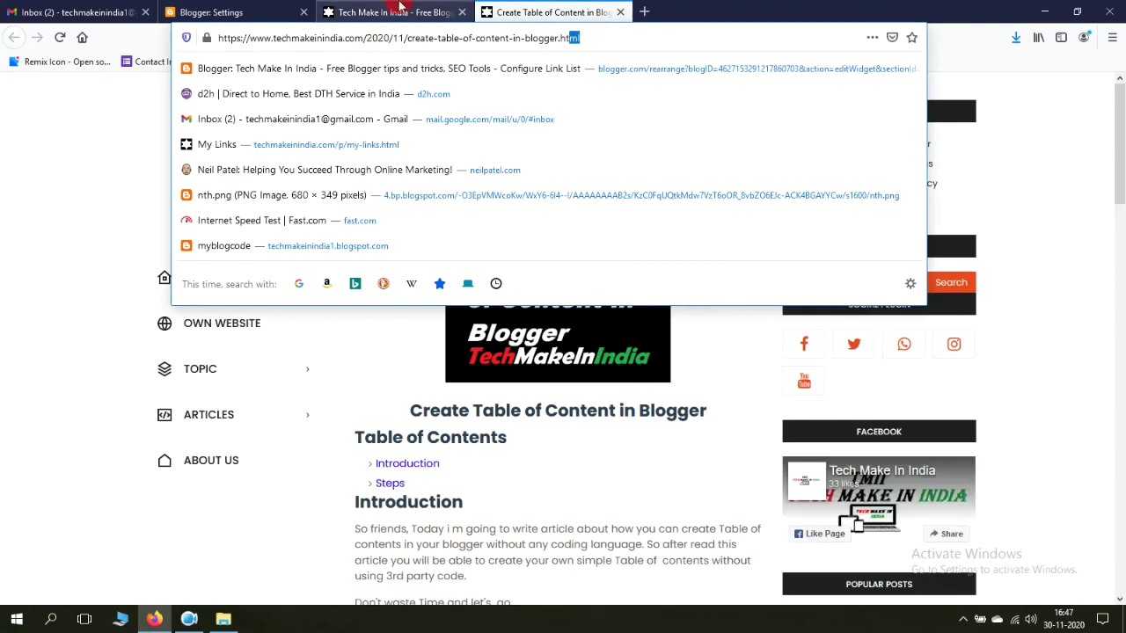
{"action": "left_click", "coordinate": [391, 11]}
{"action": "left_click", "coordinate": [233, 9]}
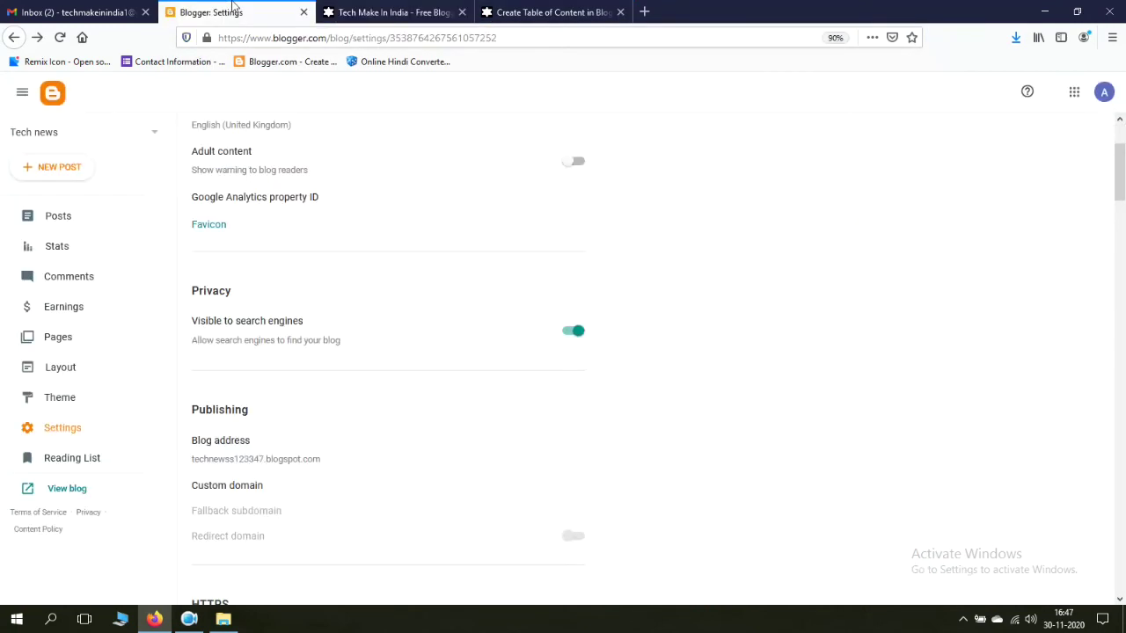
Step: View the custom domain setting and its buy-a-domain page, then return to Blogger settings
{"action": "left_click", "coordinate": [226, 488]}
{"action": "left_click", "coordinate": [534, 304]}
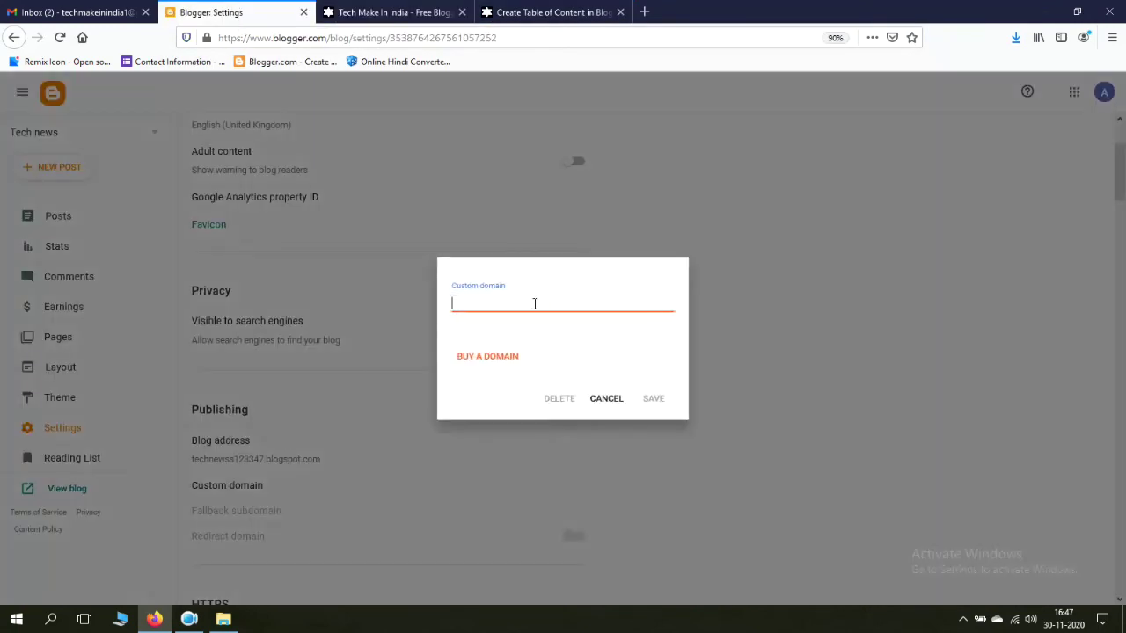
{"action": "left_click", "coordinate": [468, 360]}
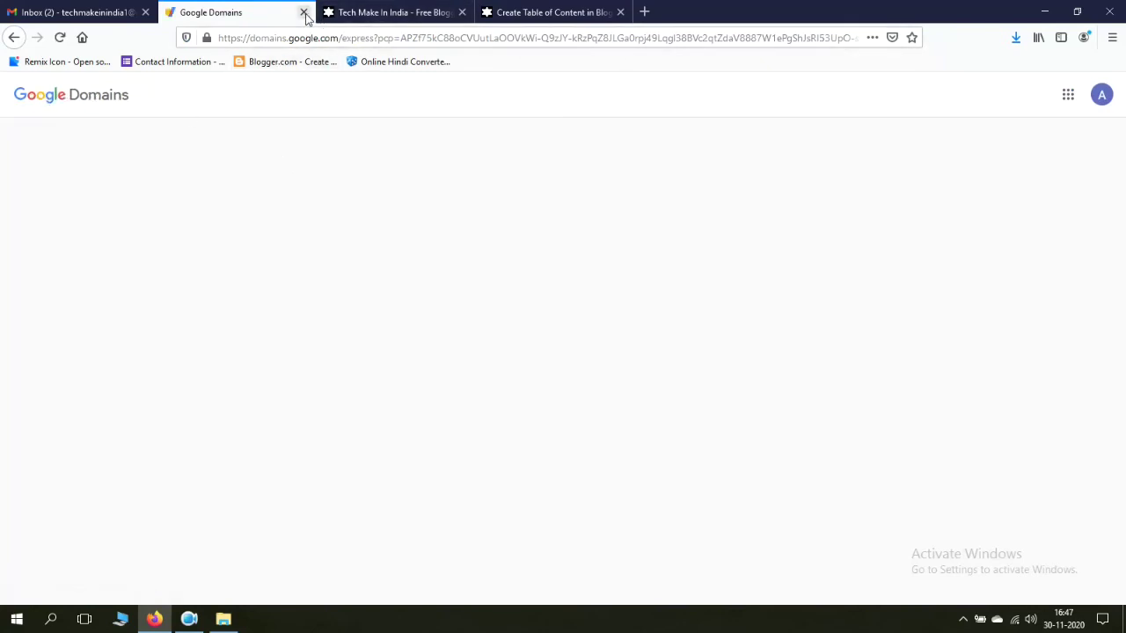
{"action": "left_click", "coordinate": [13, 37]}
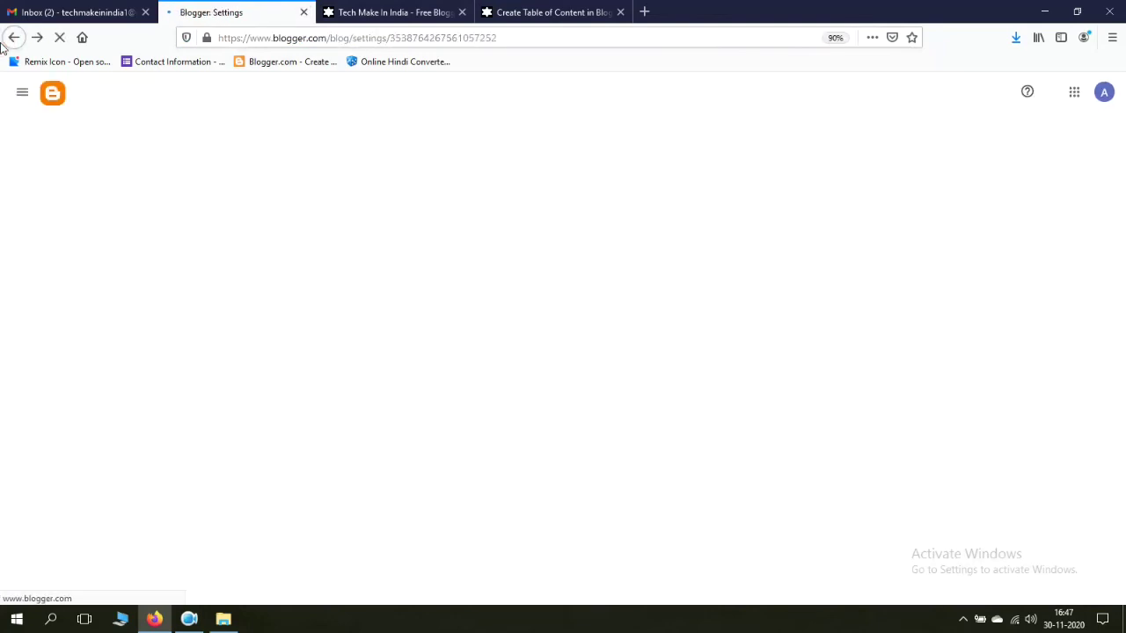
Step: Close the techmakeinindia.com and Create Table of Content tabs, leaving Blogger Settings showing
{"action": "left_click", "coordinate": [442, 9]}
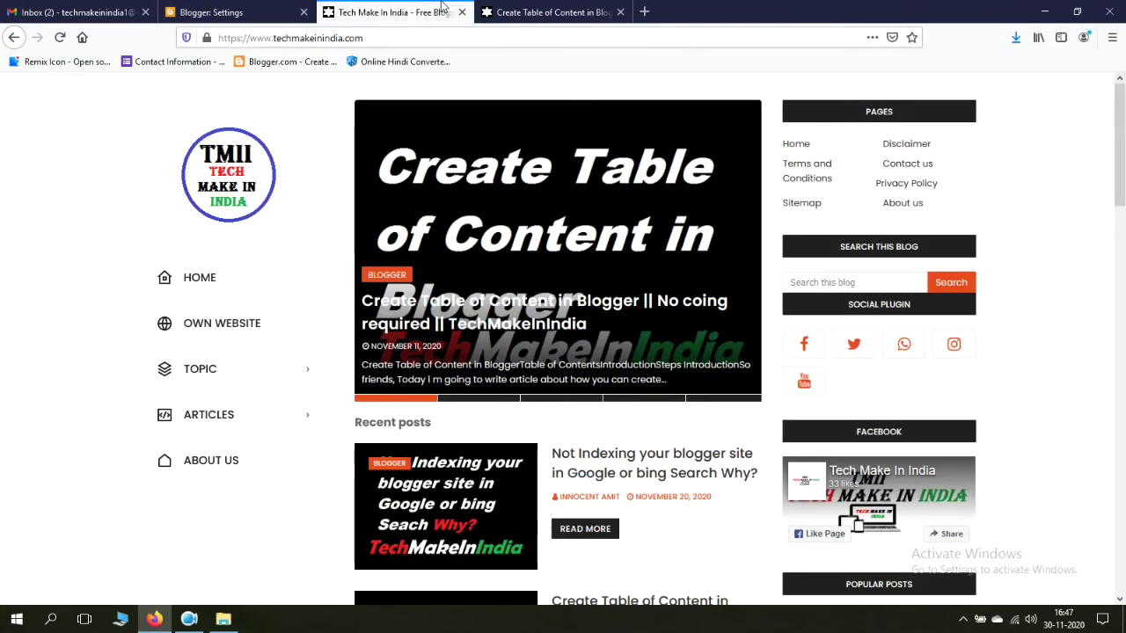
{"action": "left_click", "coordinate": [461, 12]}
{"action": "left_click", "coordinate": [498, 13]}
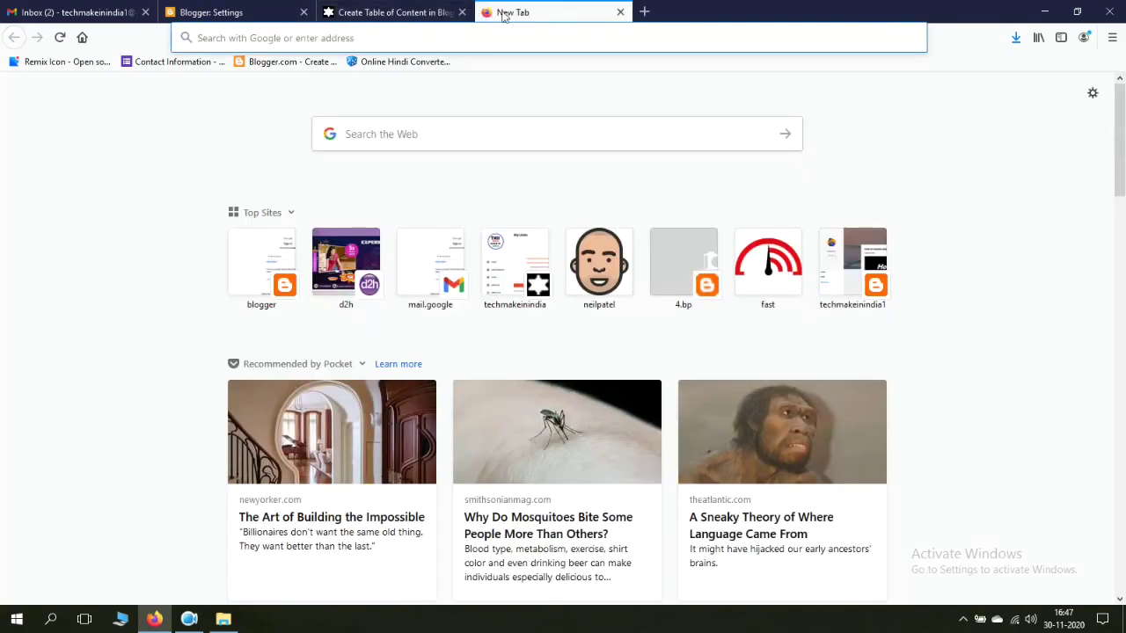
{"action": "left_click", "coordinate": [461, 12]}
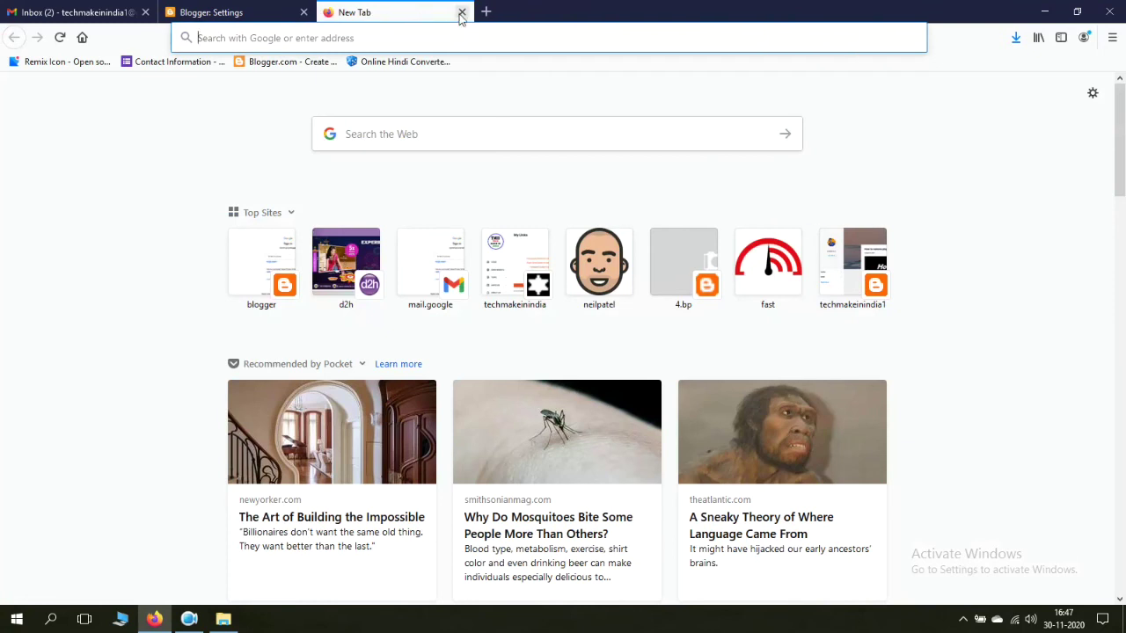
{"action": "left_click", "coordinate": [460, 13]}
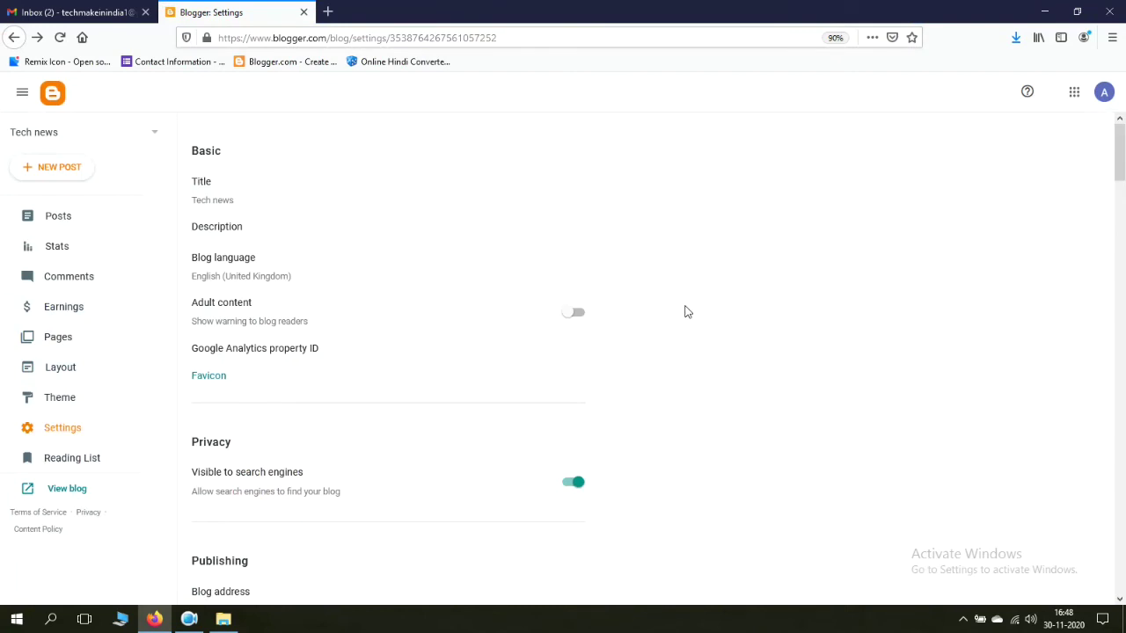
Step: Load techmakeinindia.com and open its Create Table of Content post in a separate tab
{"action": "left_click", "coordinate": [327, 12]}
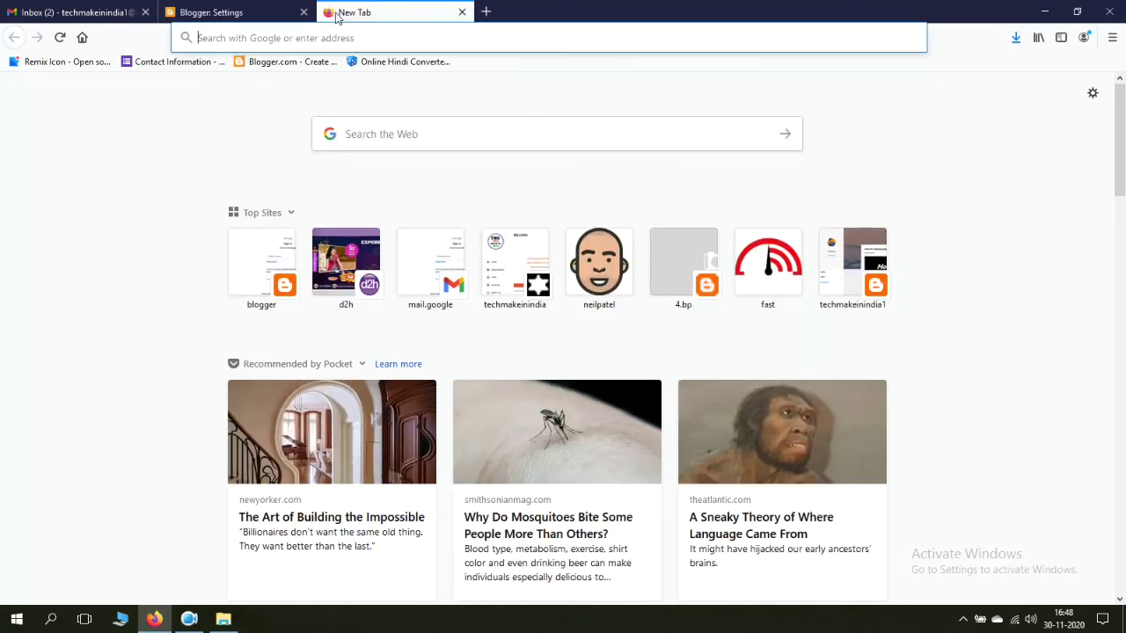
{"action": "type", "text": "techmakeinindia.com/"}
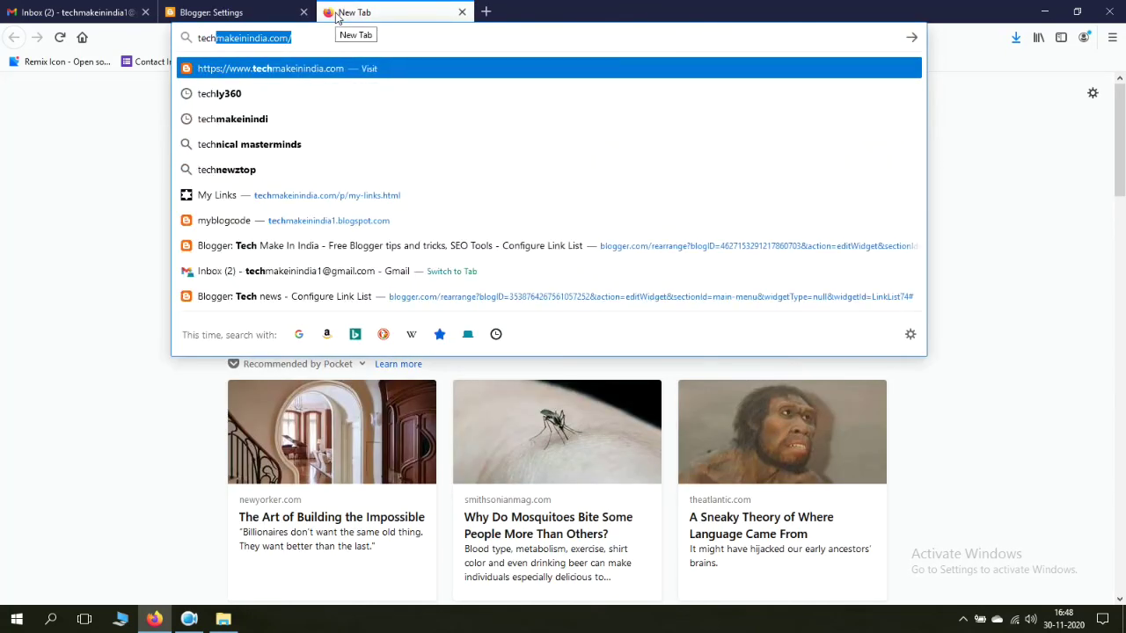
{"action": "left_click", "coordinate": [325, 68]}
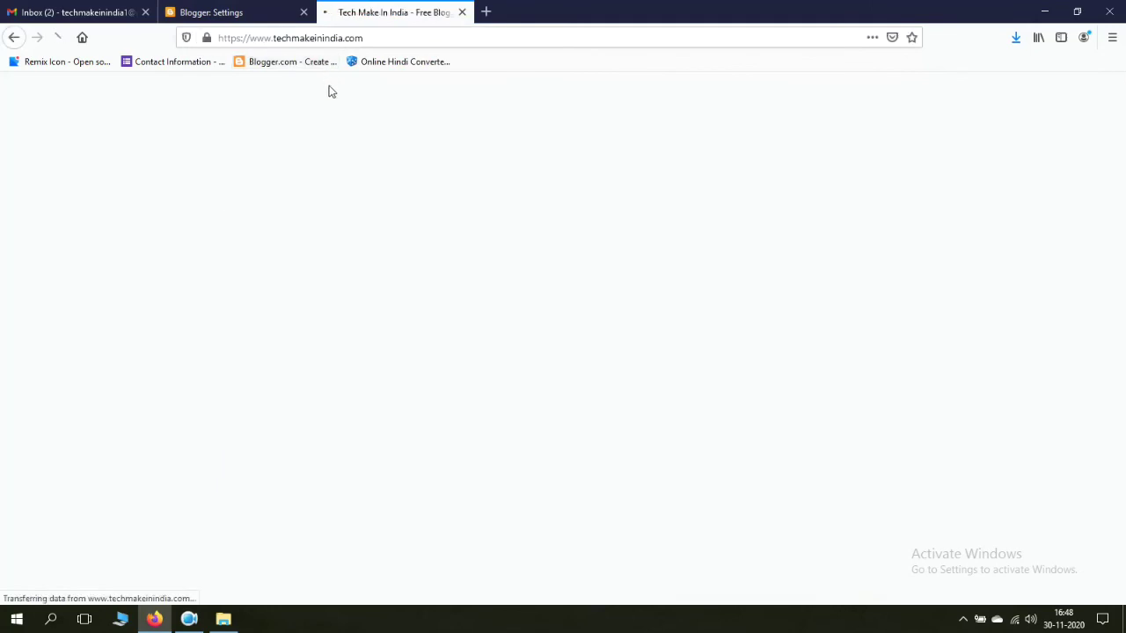
{"action": "scroll", "coordinate": [340, 112], "scroll_direction": "down", "scroll_amount": 3}
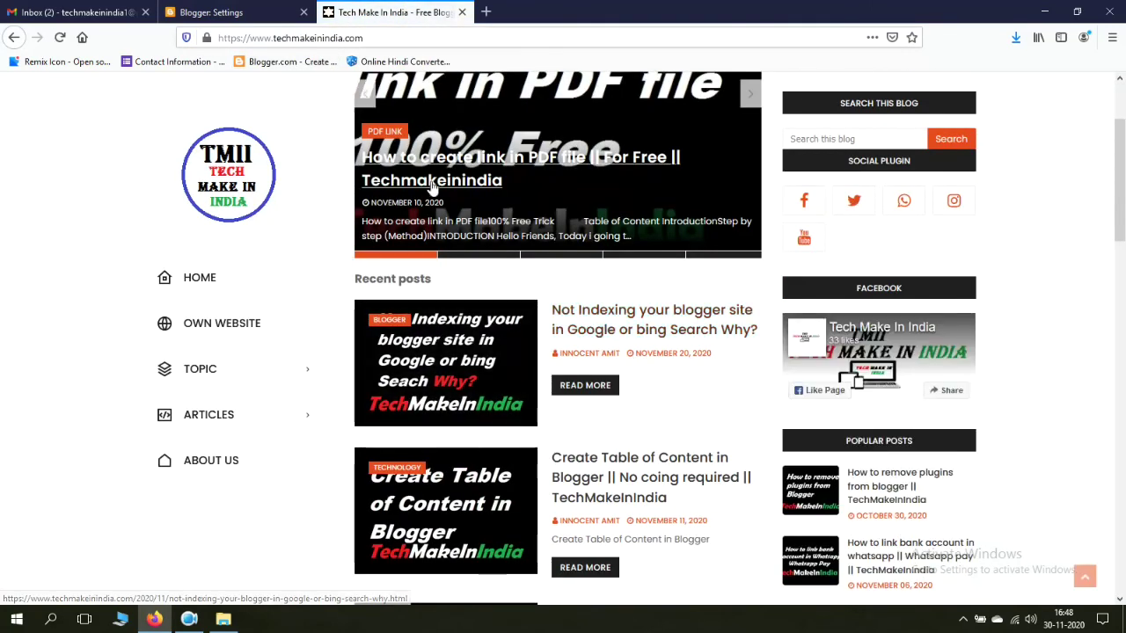
{"action": "scroll", "coordinate": [433, 188], "scroll_direction": "up", "scroll_amount": 3}
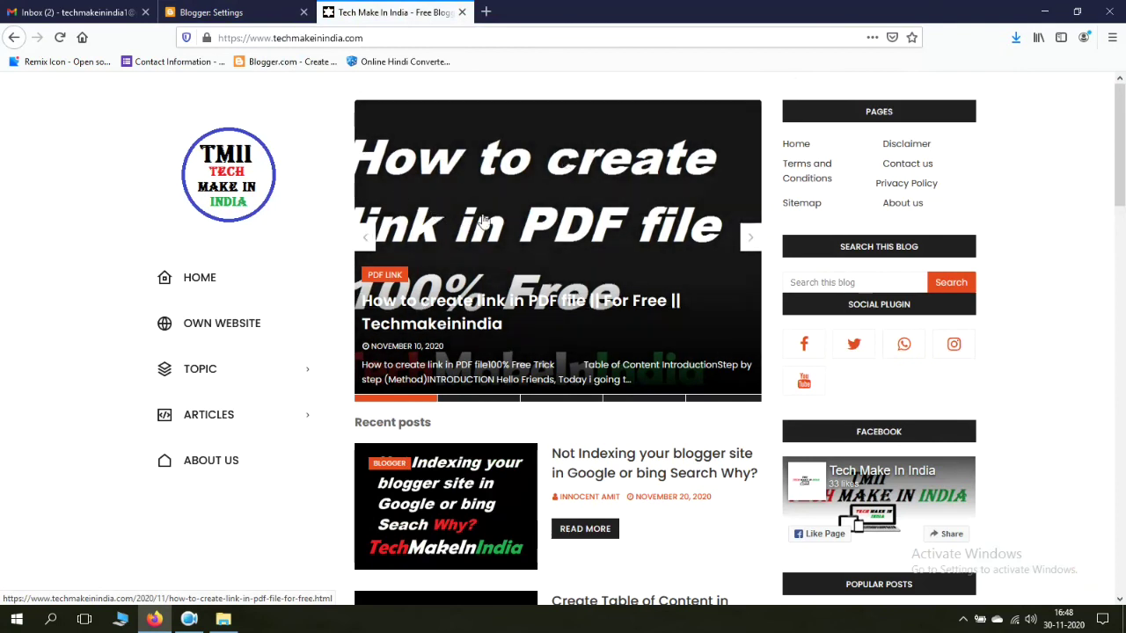
{"action": "scroll", "coordinate": [407, 253], "scroll_direction": "down", "scroll_amount": 3}
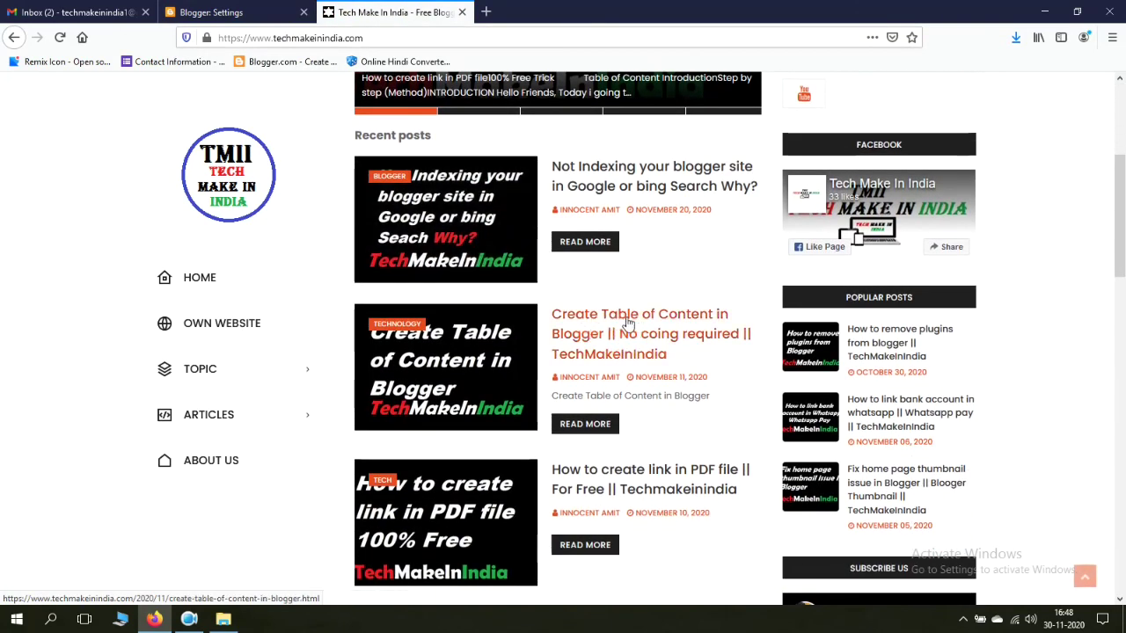
{"action": "right_click", "coordinate": [628, 322]}
{"action": "left_click", "coordinate": [707, 347]}
{"action": "left_click", "coordinate": [562, 10]}
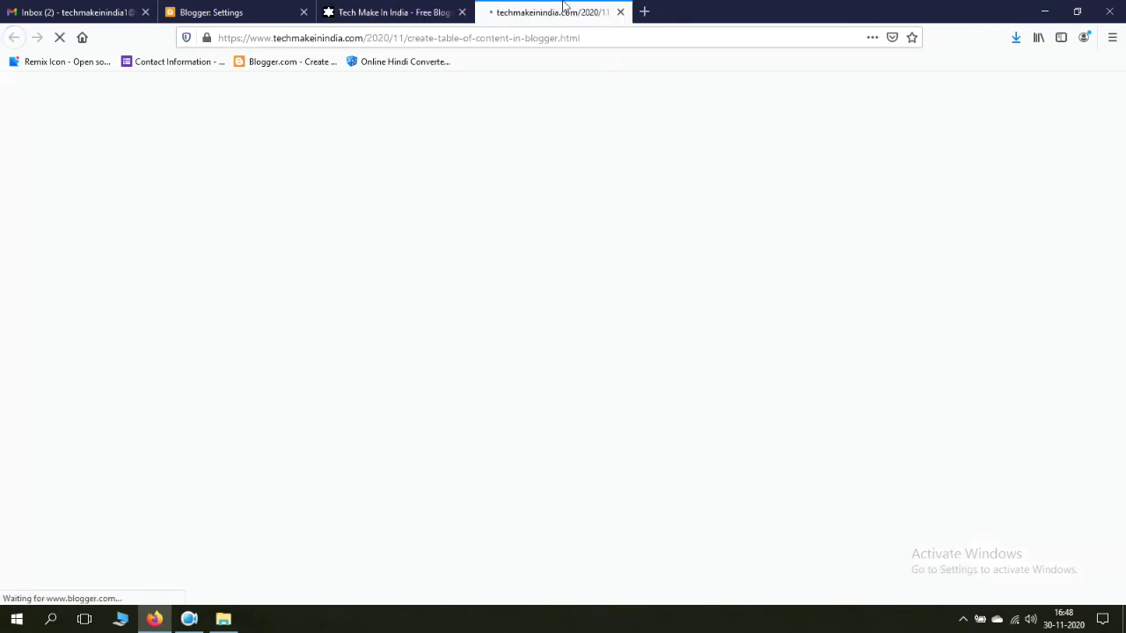
Step: Use the post's table of contents to jump to the Introduction and Steps sections
{"action": "scroll", "coordinate": [525, 328], "scroll_direction": "down", "scroll_amount": 2}
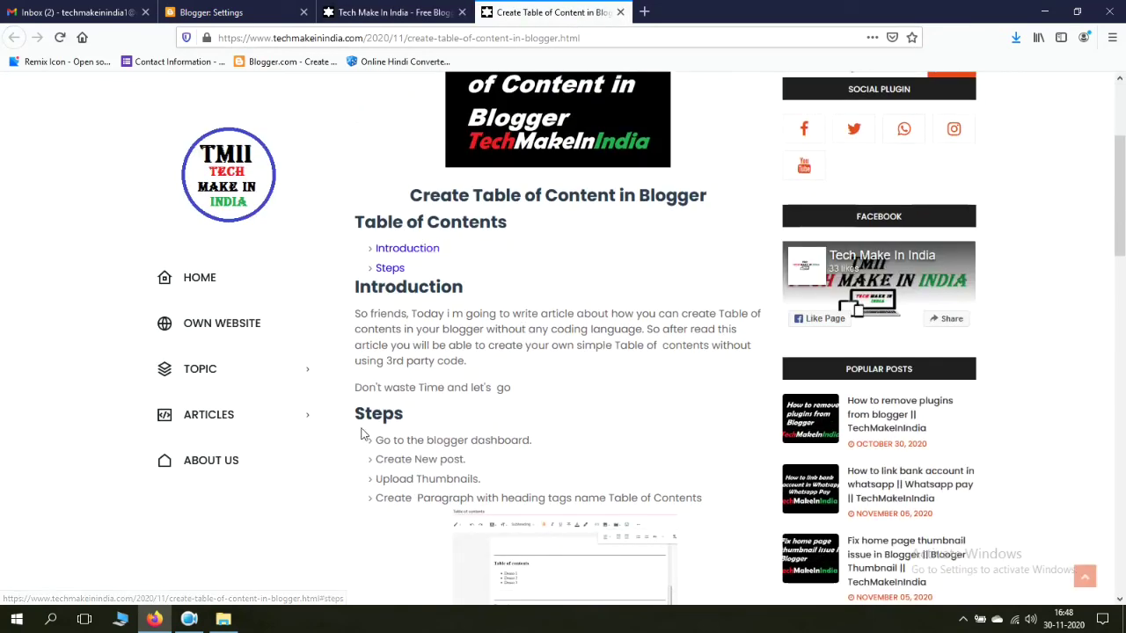
{"action": "left_click", "coordinate": [405, 250]}
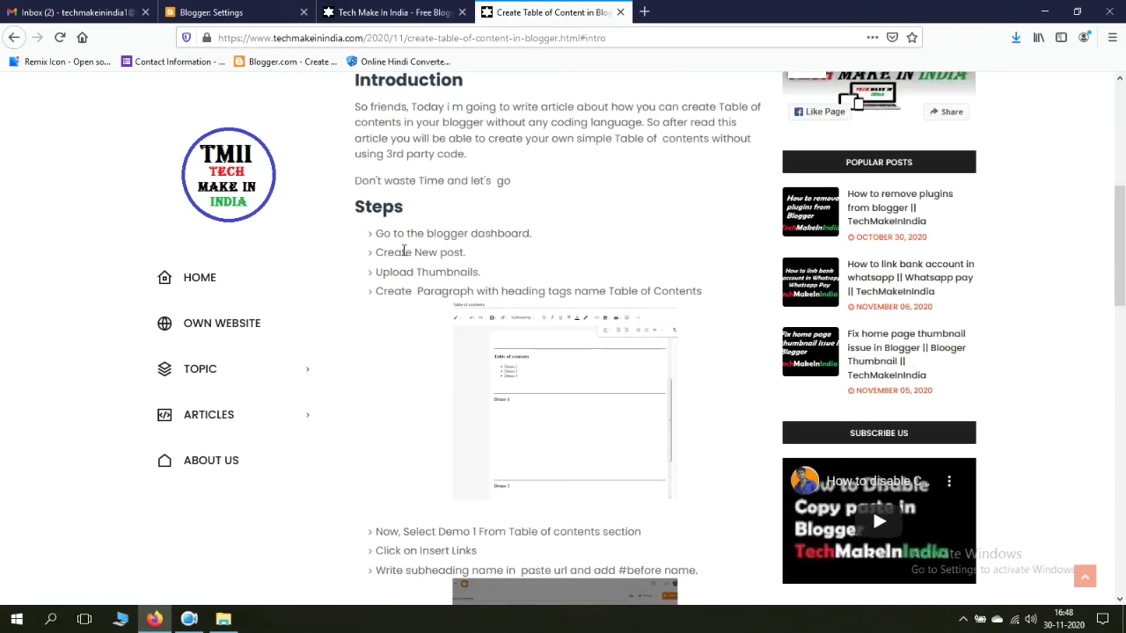
{"action": "scroll", "coordinate": [393, 105], "scroll_direction": "up", "scroll_amount": 3}
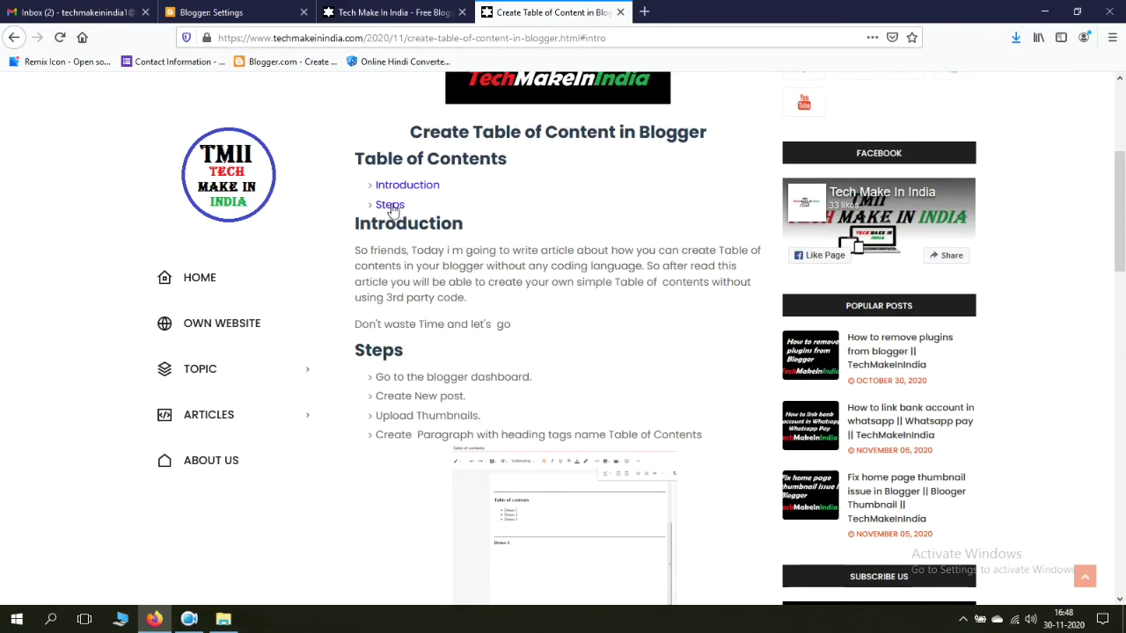
{"action": "left_click", "coordinate": [390, 205]}
{"action": "scroll", "coordinate": [381, 120], "scroll_direction": "up", "scroll_amount": 7}
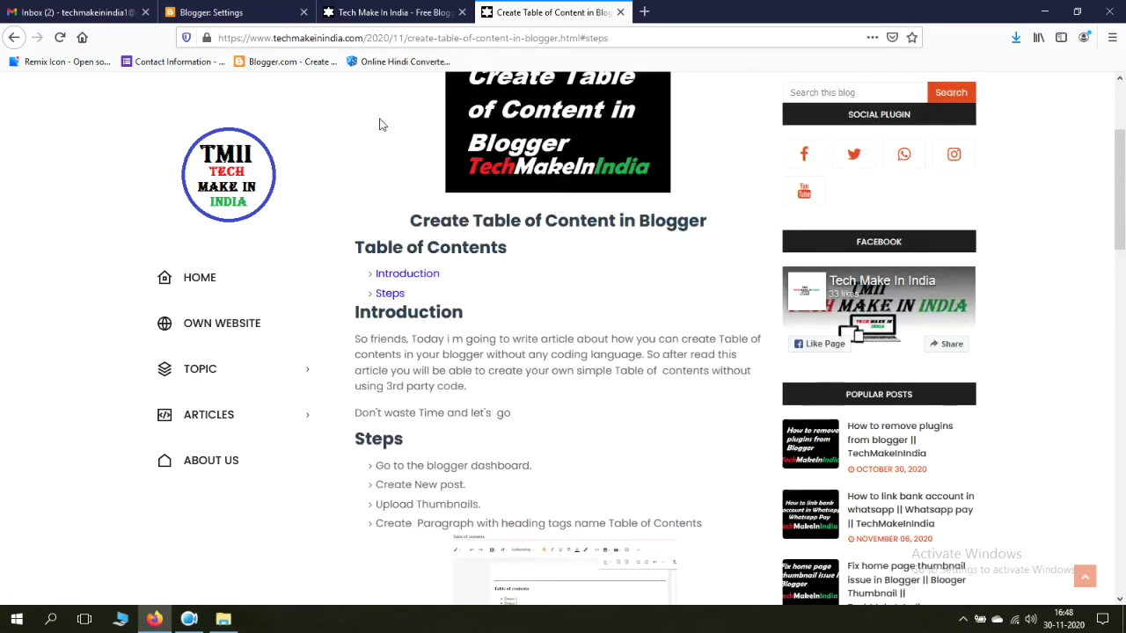
{"action": "scroll", "coordinate": [382, 121], "scroll_direction": "up", "scroll_amount": 3}
Step: Select the Create Table of Content heading, test right-click on it, then close the post
{"action": "left_click_drag", "start_coordinate": [423, 365], "coordinate": [674, 364]}
{"action": "right_click", "coordinate": [675, 361]}
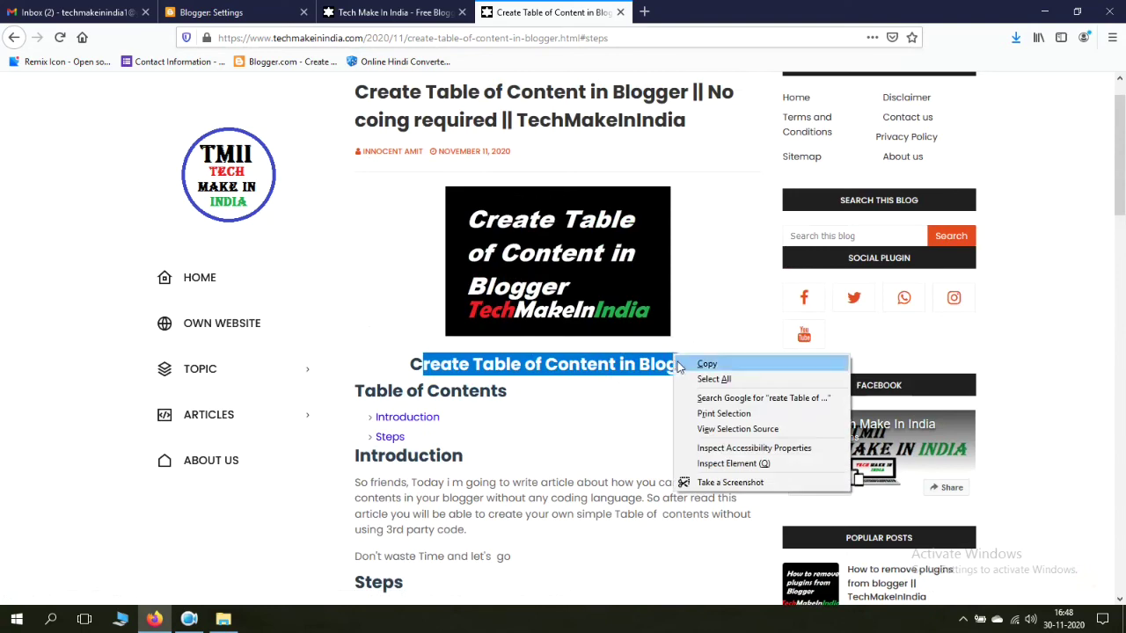
{"action": "left_click", "coordinate": [607, 343]}
{"action": "left_click", "coordinate": [622, 11]}
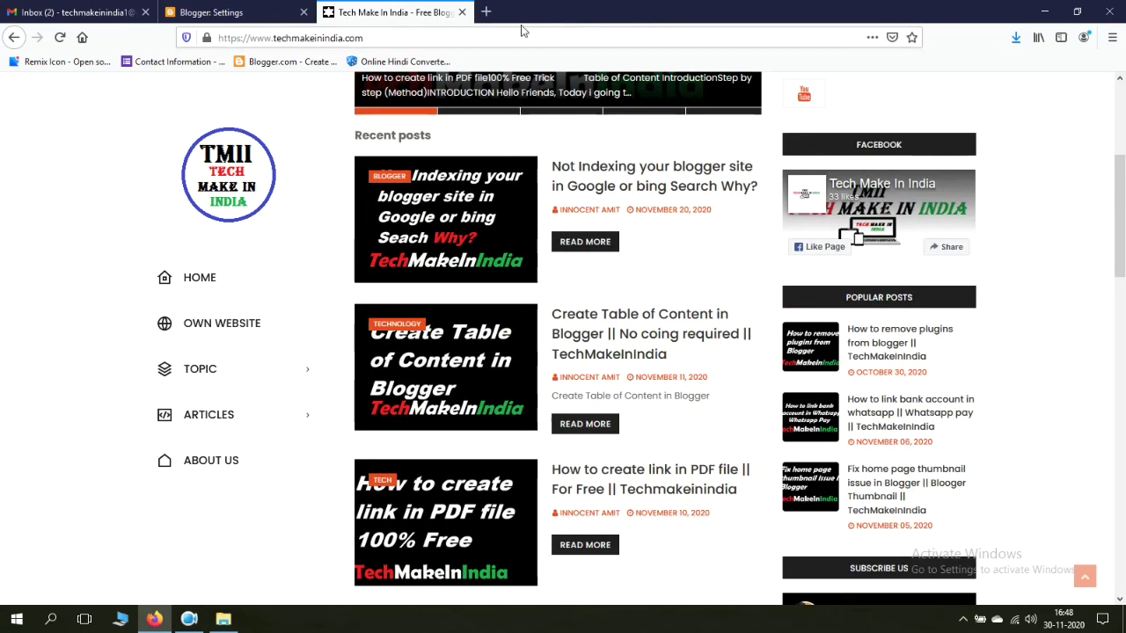
{"action": "scroll", "coordinate": [506, 242], "scroll_direction": "down", "scroll_amount": 5}
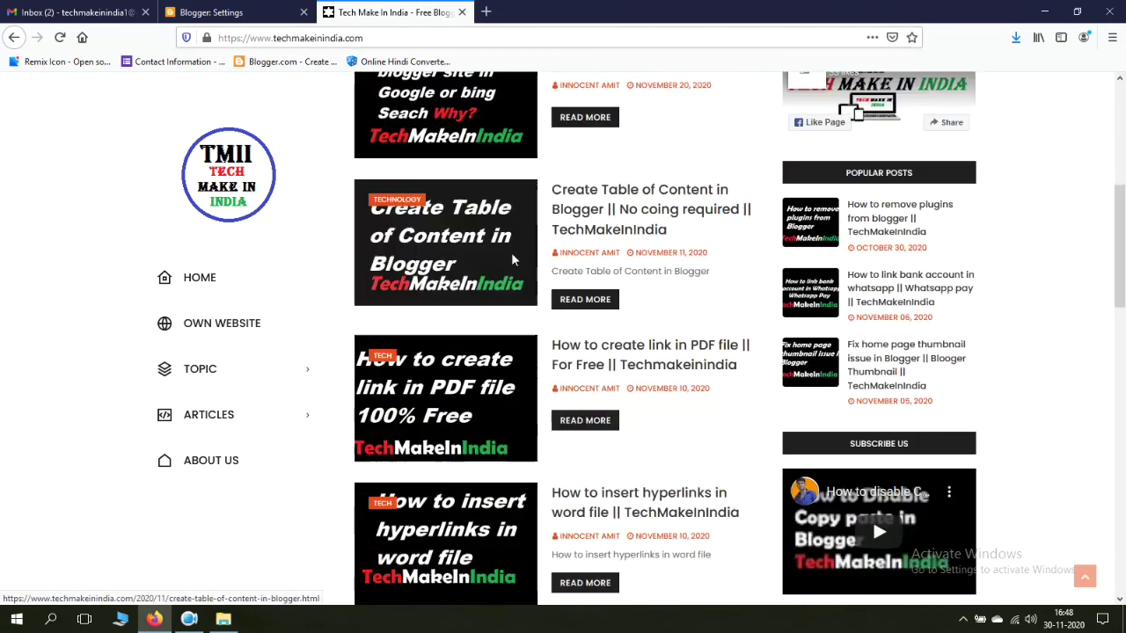
{"action": "scroll", "coordinate": [514, 259], "scroll_direction": "down", "scroll_amount": 2}
{"action": "scroll", "coordinate": [659, 234], "scroll_direction": "up", "scroll_amount": 2}
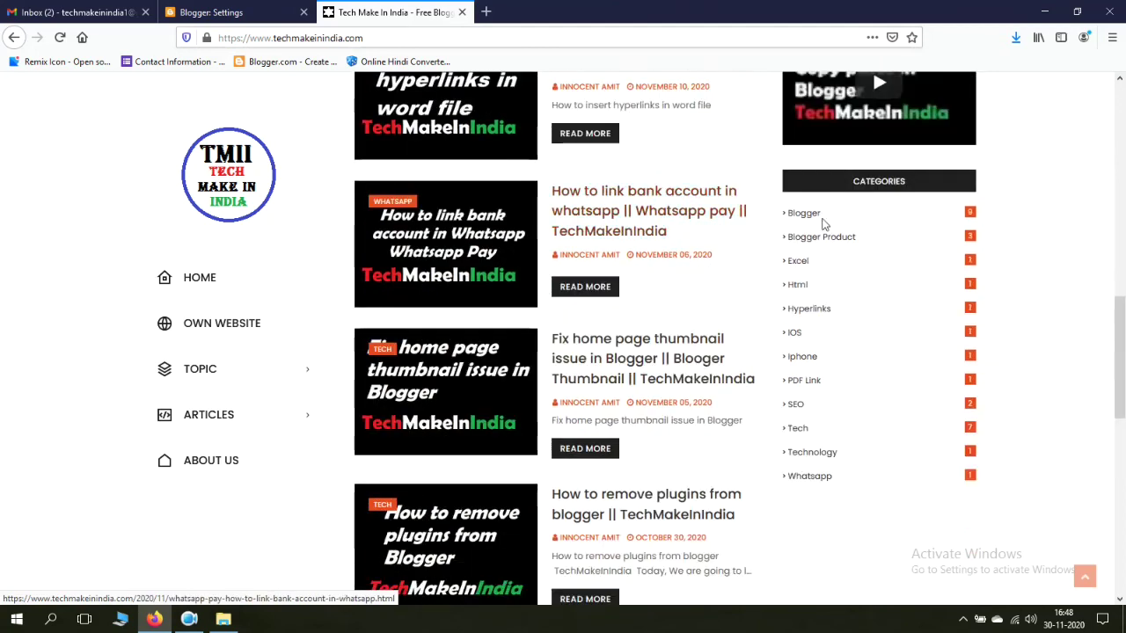
{"action": "scroll", "coordinate": [858, 205], "scroll_direction": "down", "scroll_amount": 1}
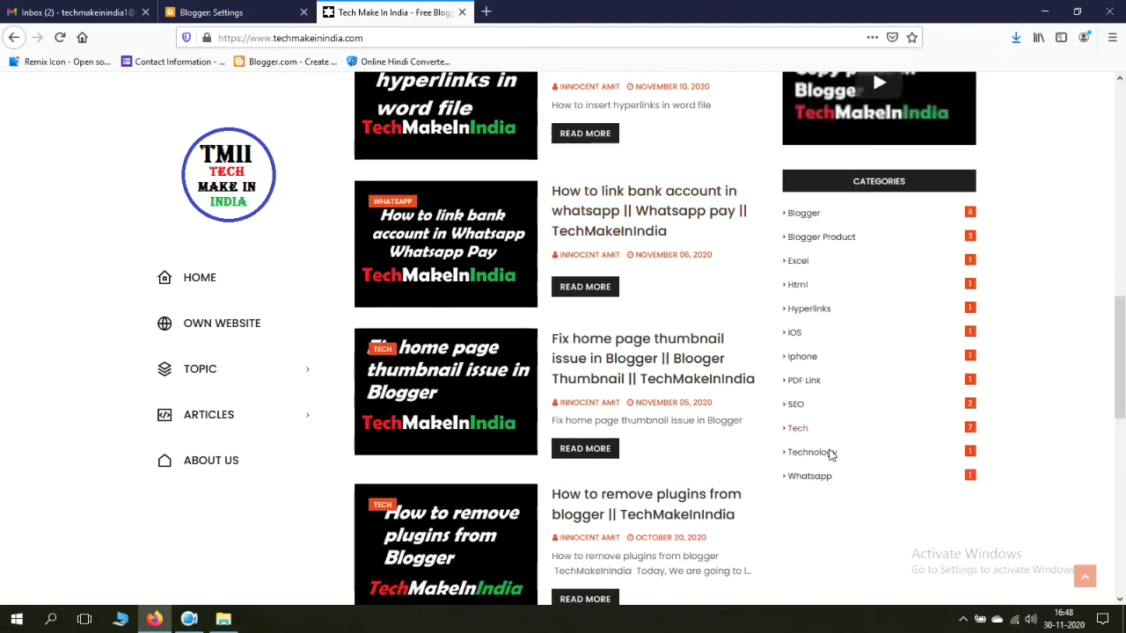
{"action": "scroll", "coordinate": [527, 440], "scroll_direction": "down", "scroll_amount": 4}
{"action": "mouse_move", "coordinate": [193, 410]}
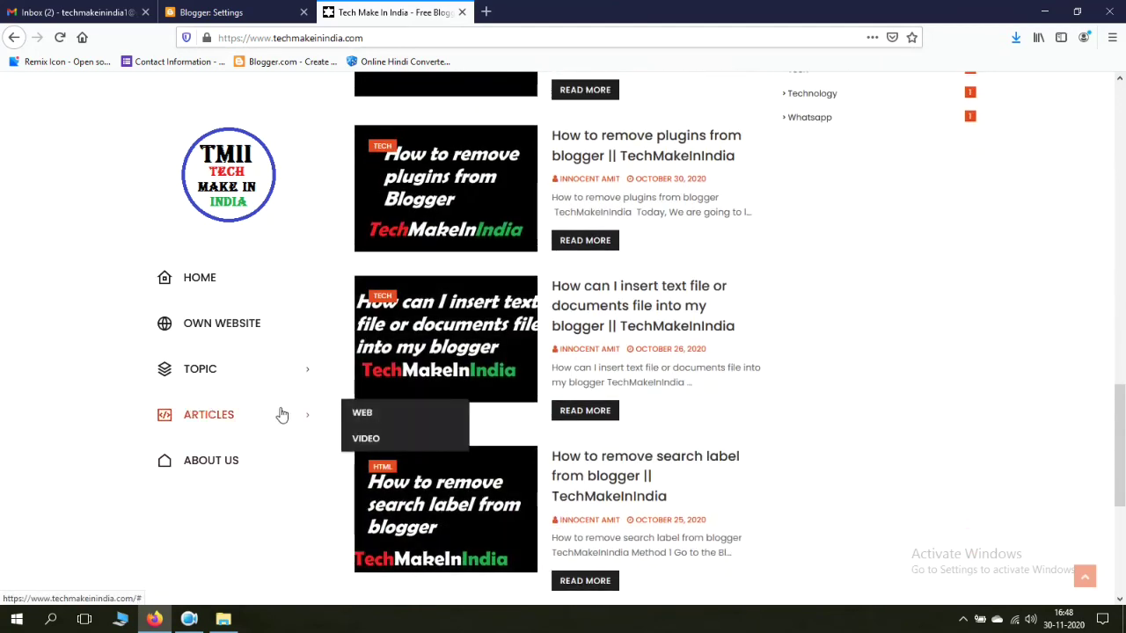
{"action": "mouse_move", "coordinate": [251, 367]}
{"action": "mouse_move", "coordinate": [387, 367]}
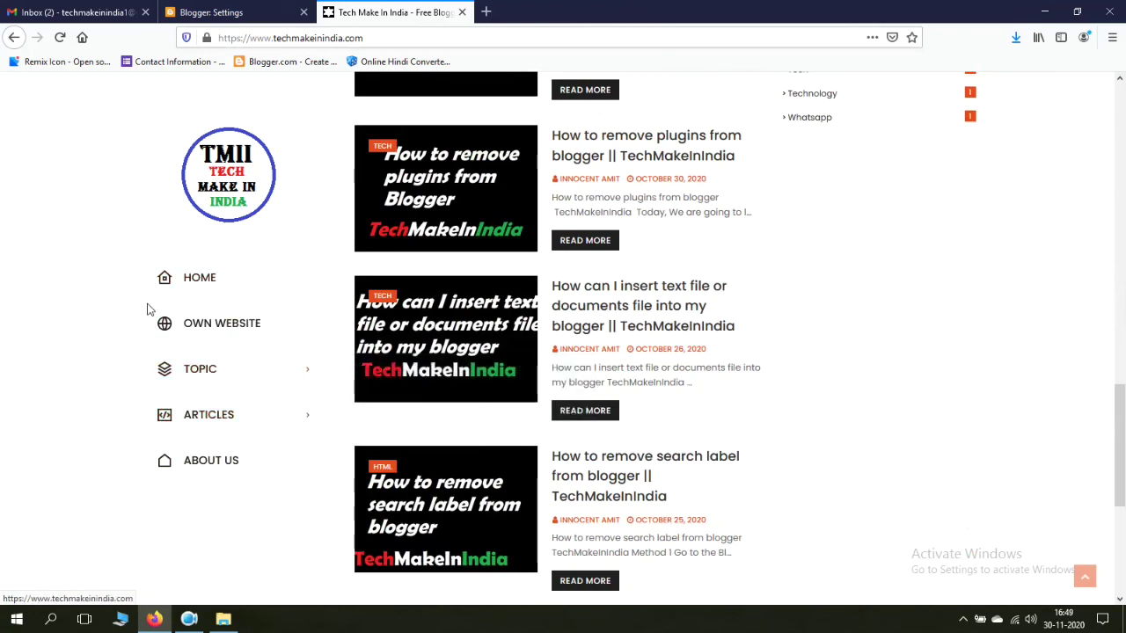
{"action": "scroll", "coordinate": [419, 81], "scroll_direction": "up", "scroll_amount": 4}
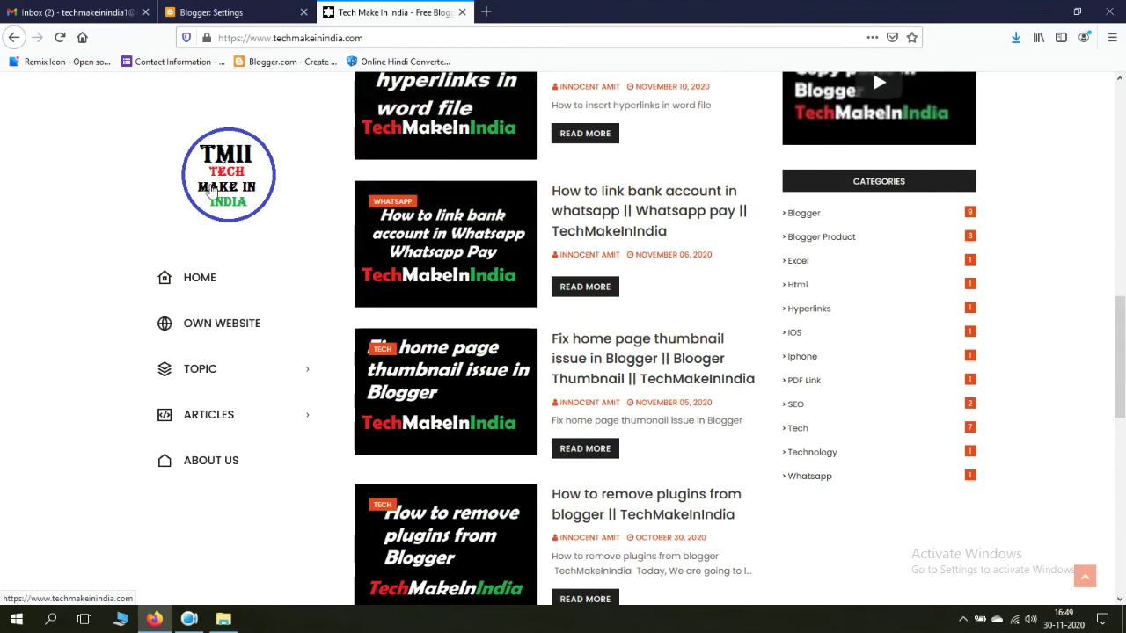
{"action": "scroll", "coordinate": [319, 194], "scroll_direction": "up", "scroll_amount": 4}
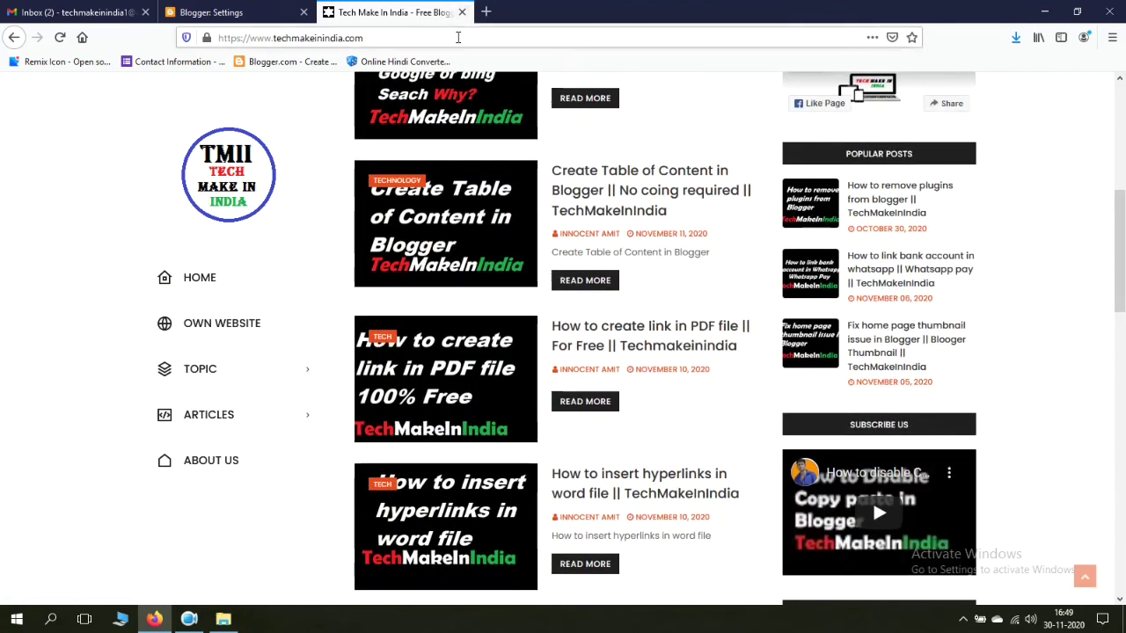
{"action": "left_click", "coordinate": [189, 618]}
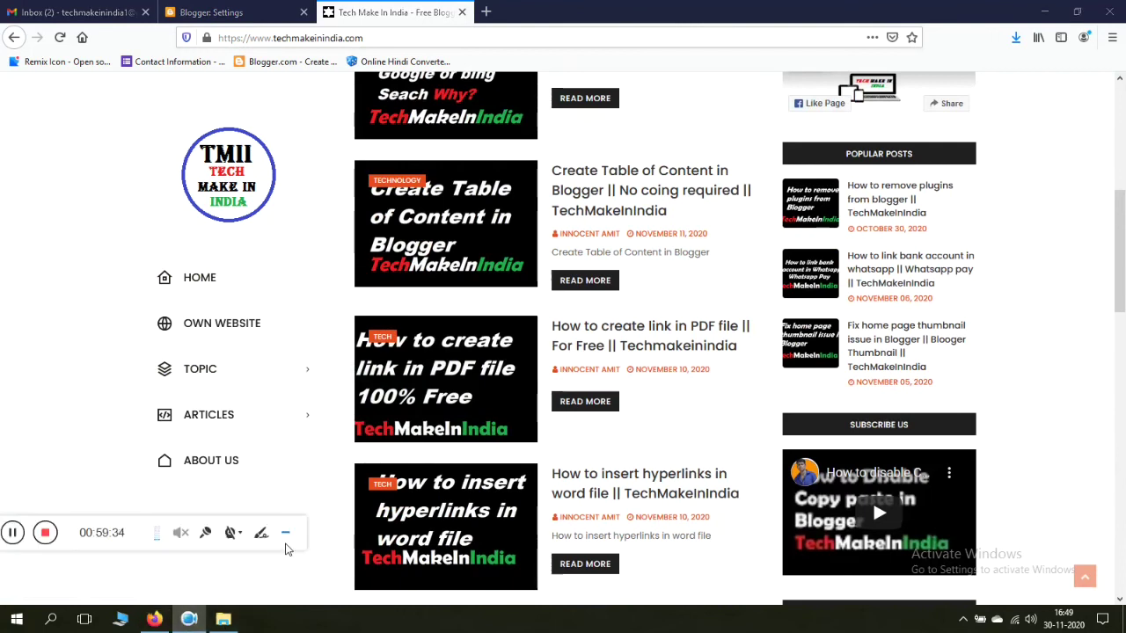